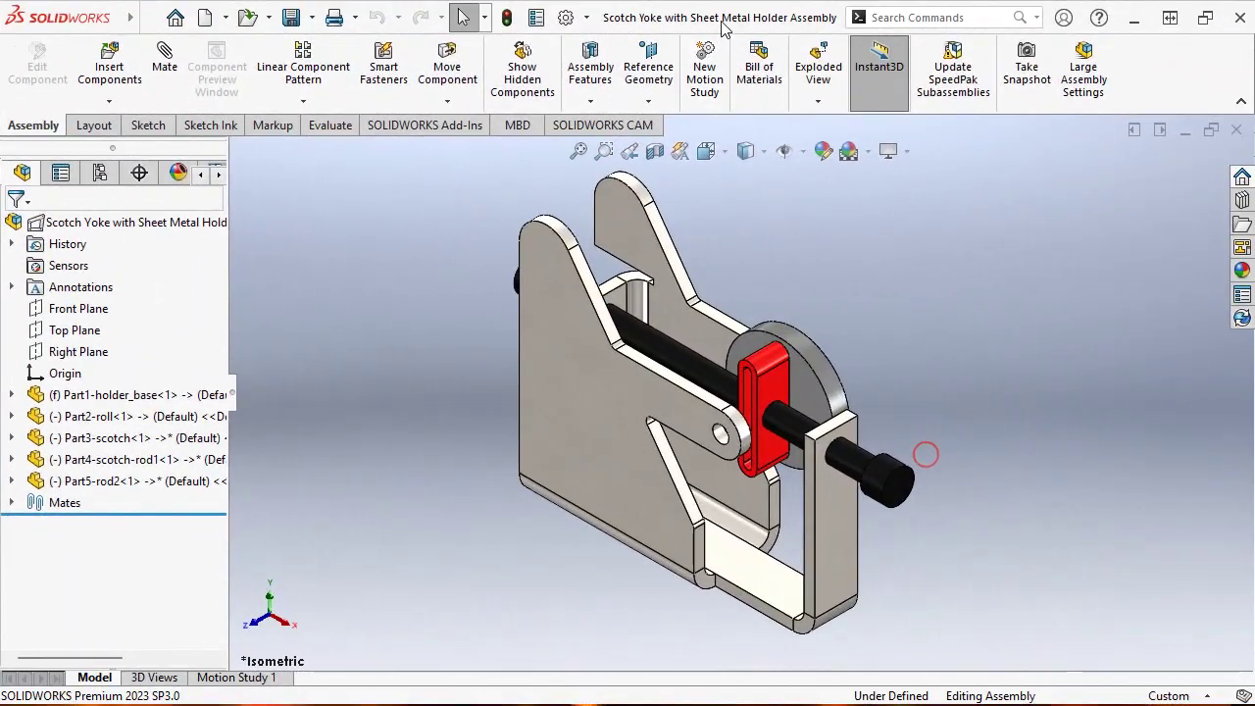
# Orbit the Scotch yoke assembly, then snap it to isometric and then front view
pyautogui.moveTo(736, 287)
pyautogui.mouseDown(button='middle')
pyautogui.moveTo(803, 333)
pyautogui.moveTo(673, 493)
pyautogui.mouseUp(button='middle')
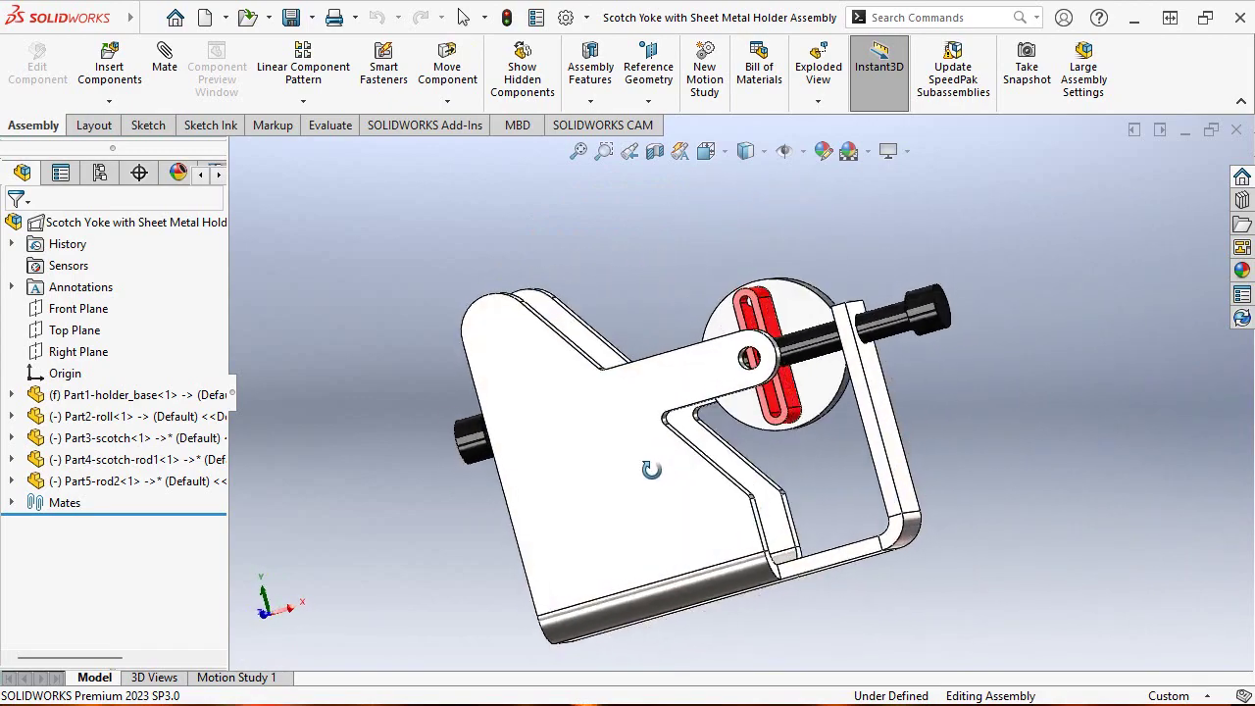
pyautogui.moveTo(673, 493); pyautogui.dragTo(698, 433, button='middle')
pyautogui.hotkey('ctrl', '7')
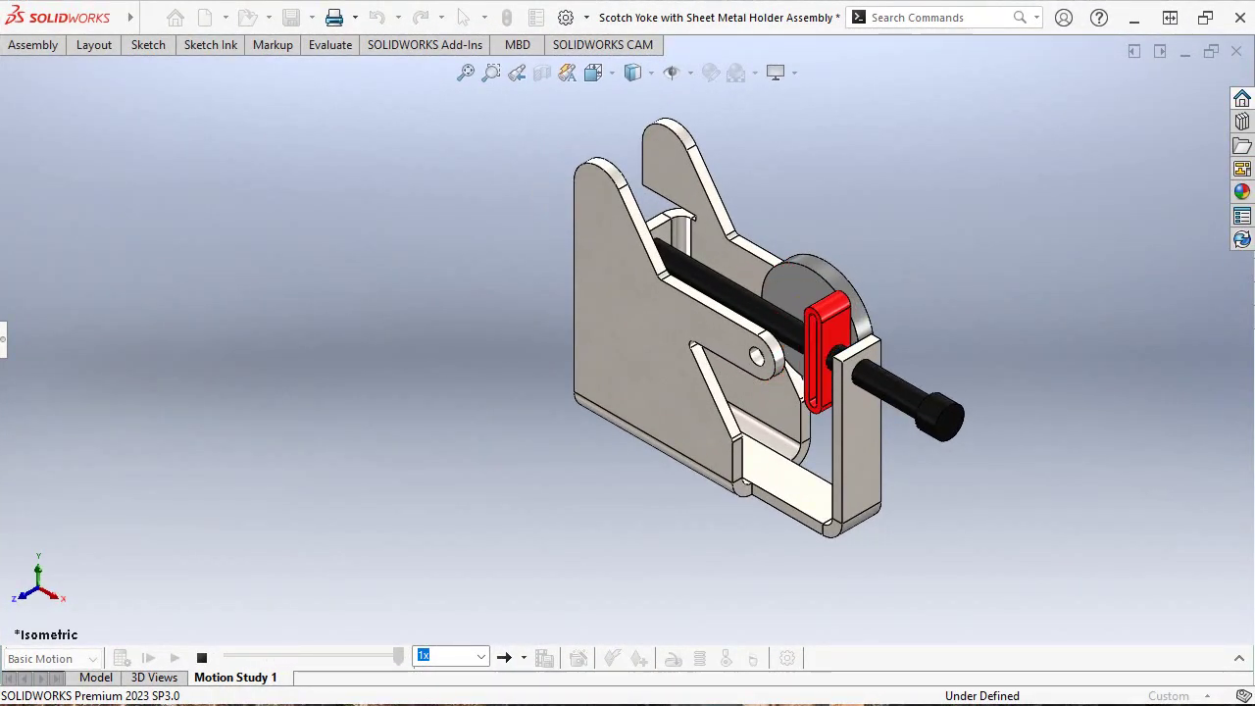
pyautogui.hotkey('ctrl', '1')
# Play Motion Study 1 and return the assembly to an isometric view
pyautogui.click(175, 657)
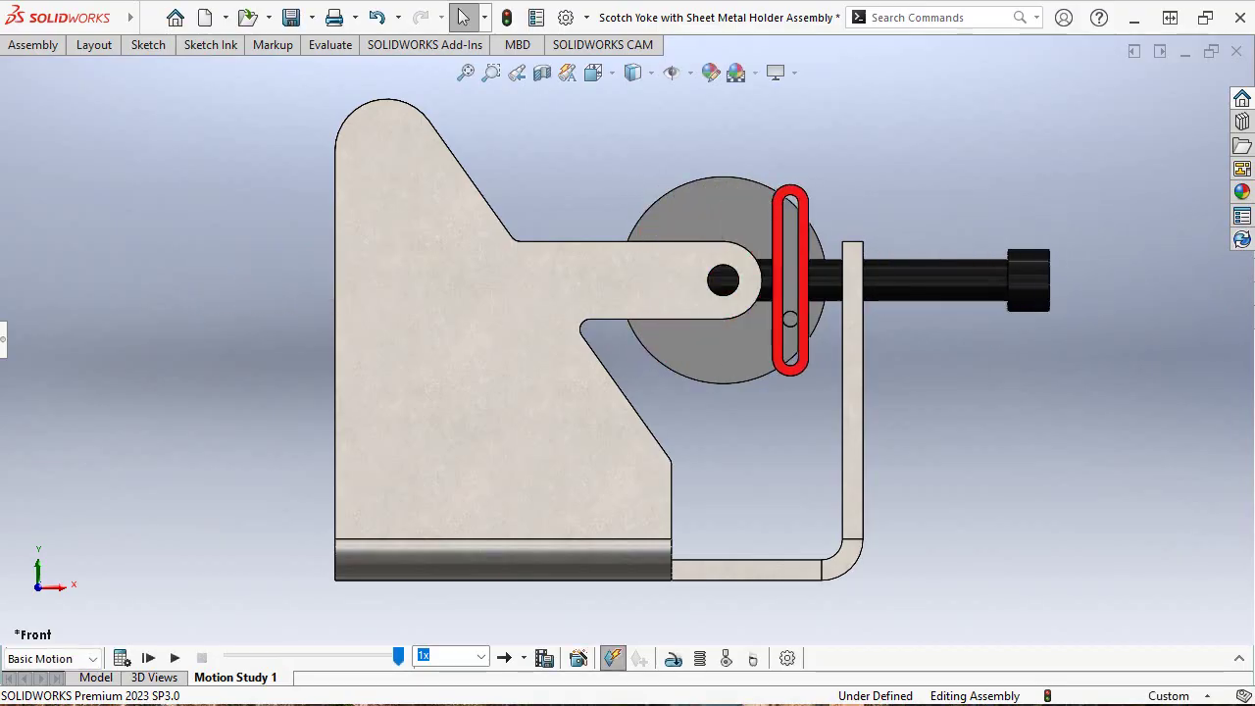
pyautogui.click(616, 70)
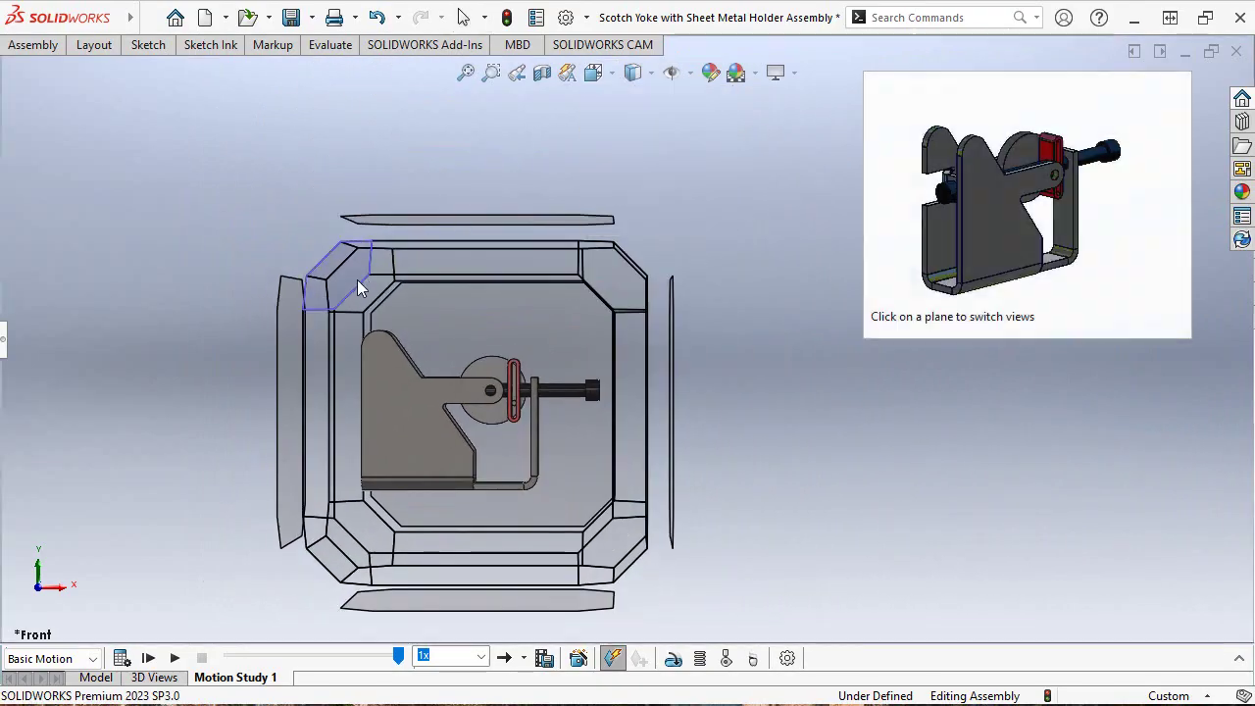
pyautogui.click(353, 283)
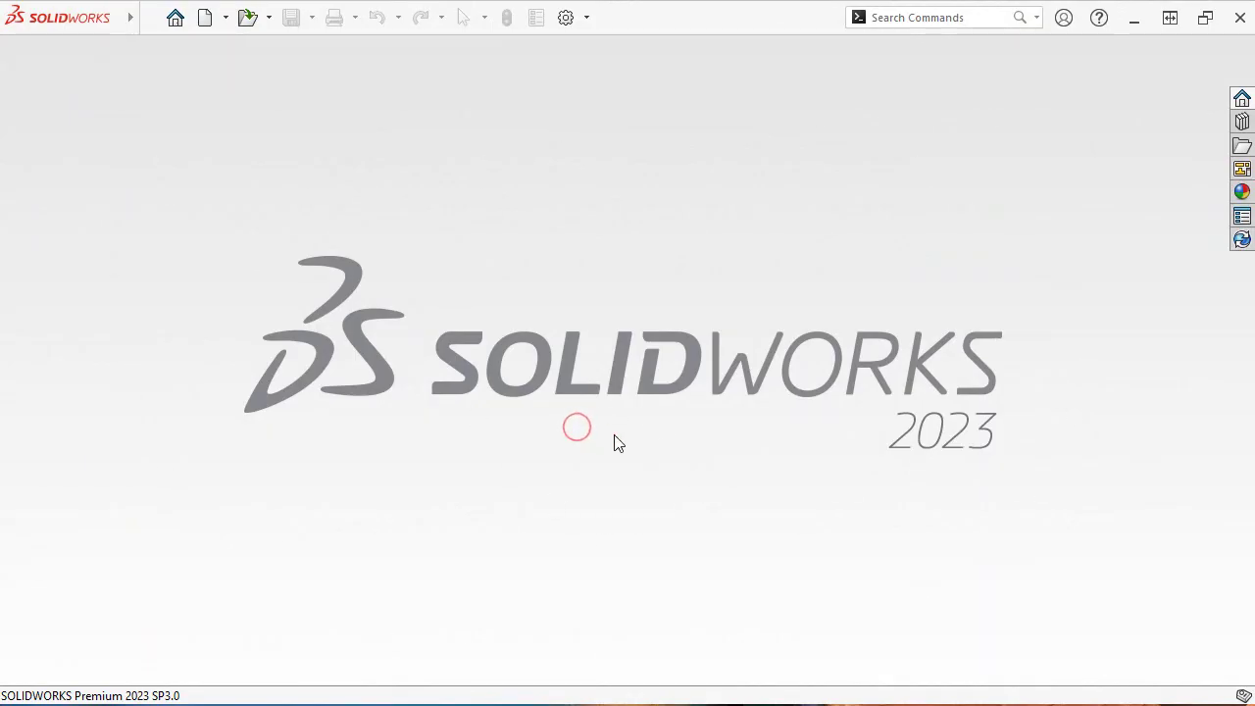
# Create a new document from the Assembly template to get Assem1
pyautogui.click(205, 20)
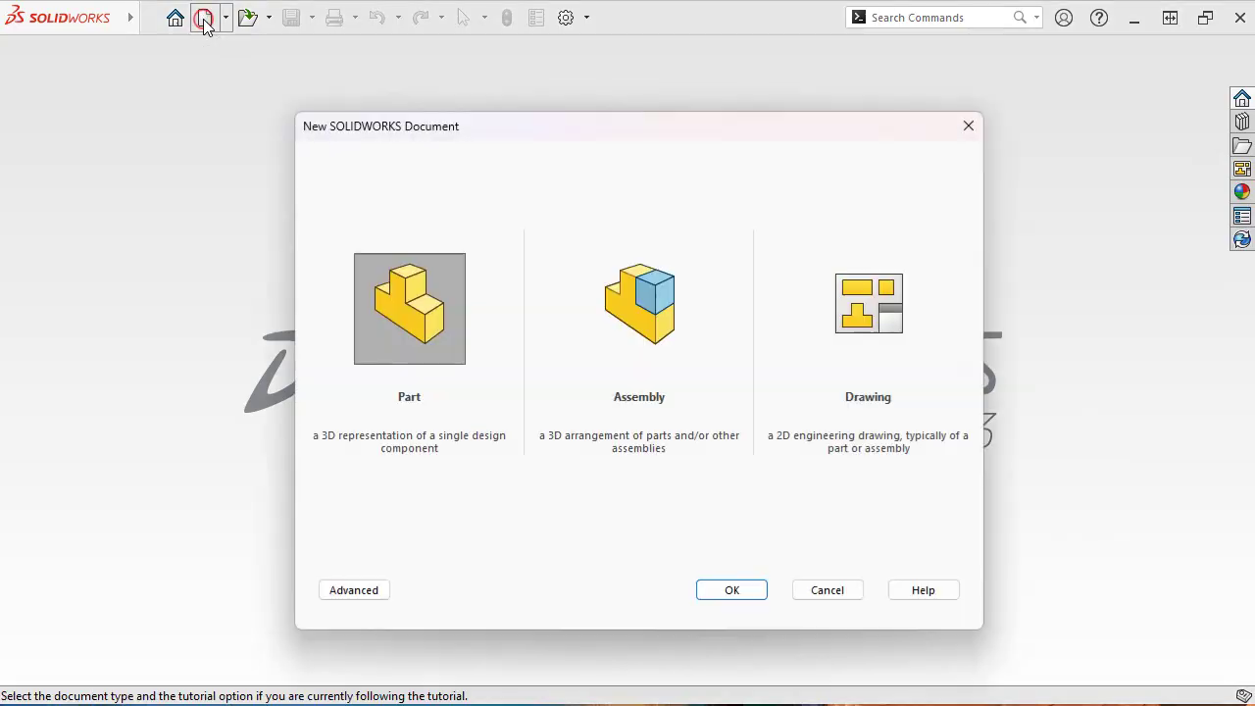
pyautogui.click(631, 304)
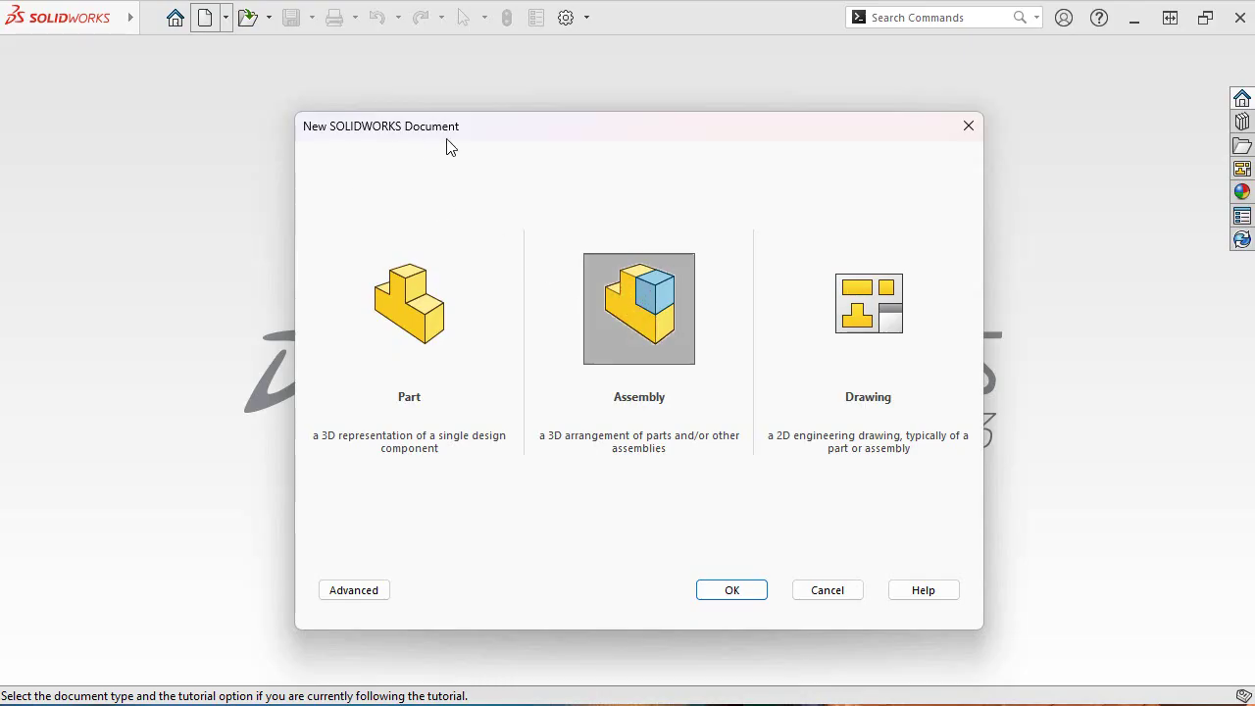
pyautogui.click(738, 590)
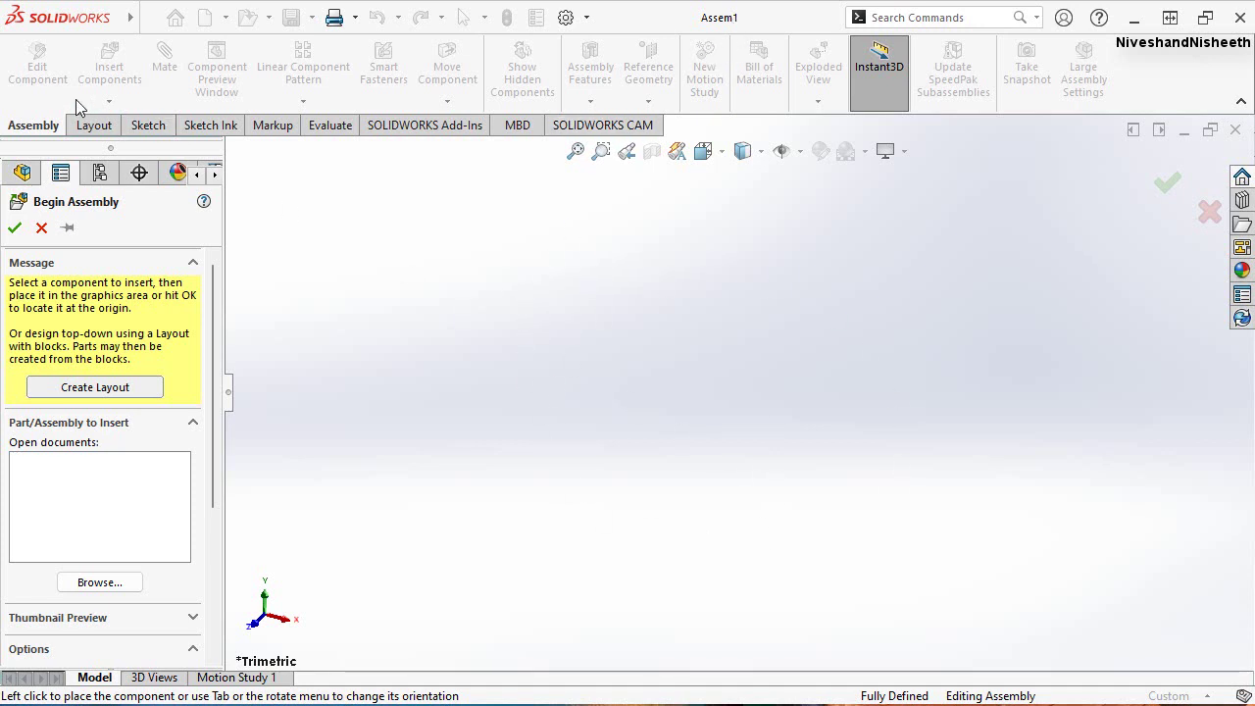
# Create a layout sketch in Assem1 and view it normal to the sketch plane
pyautogui.click(851, 80)
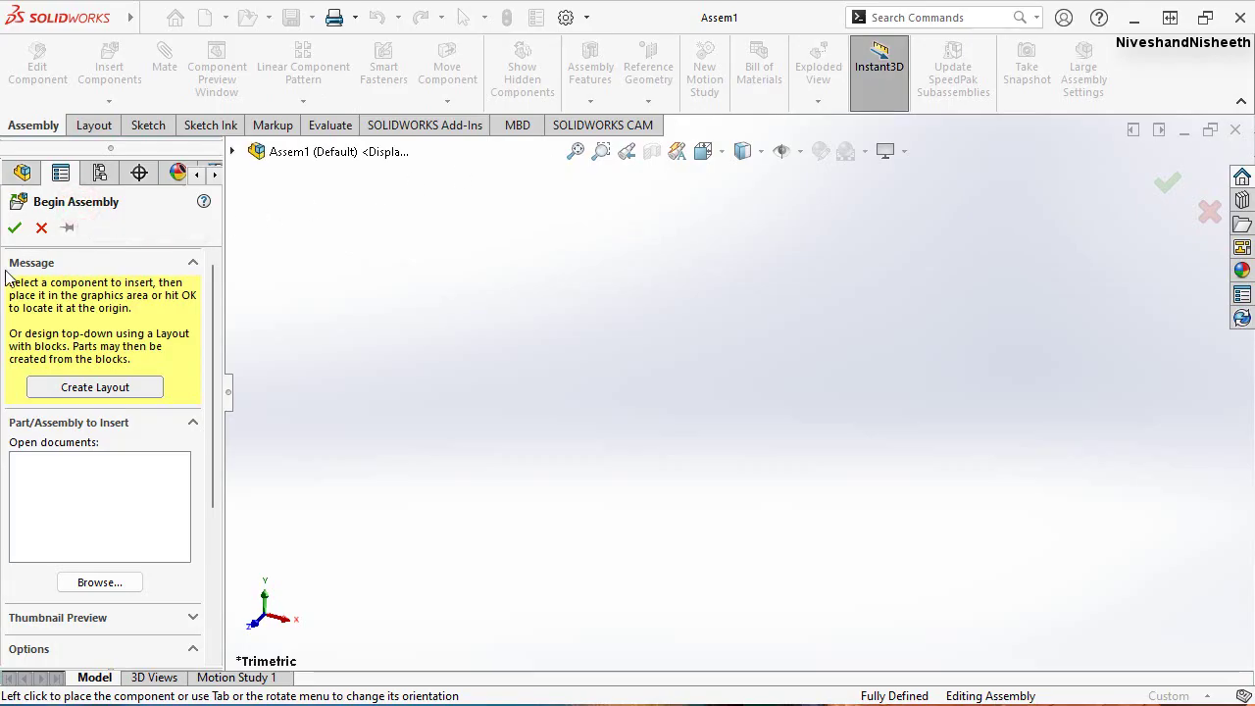
pyautogui.click(83, 388)
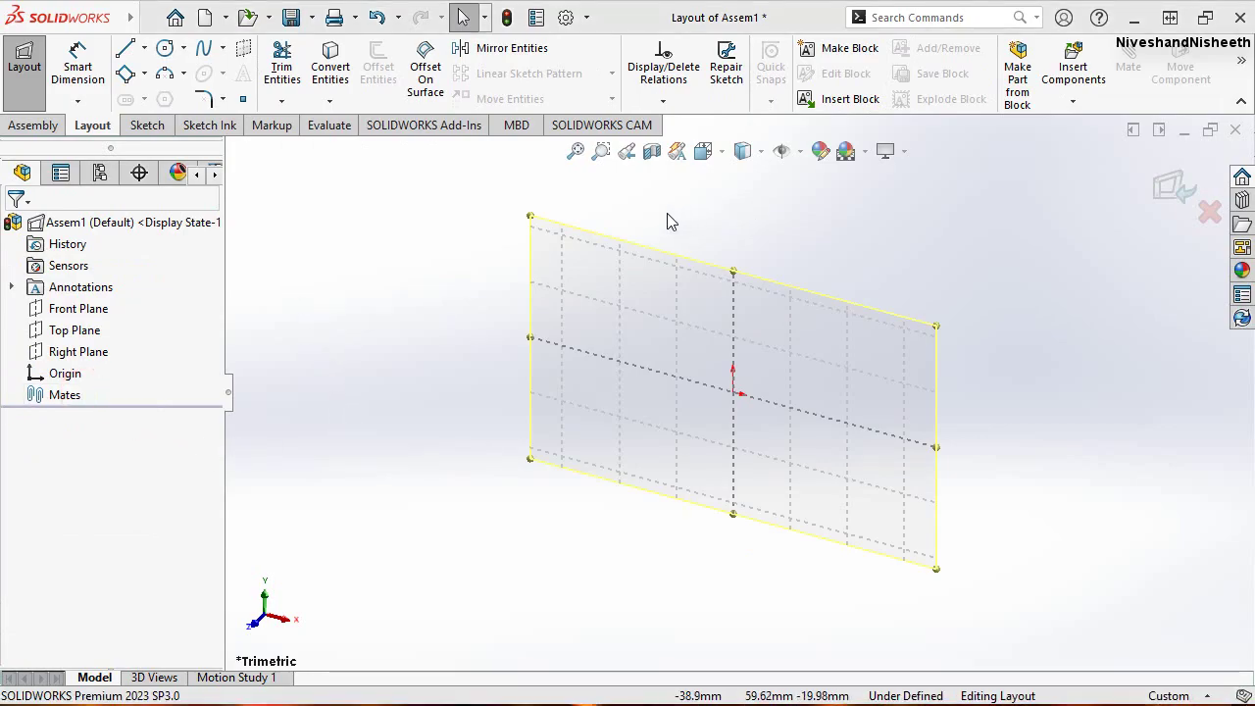
pyautogui.click(717, 154)
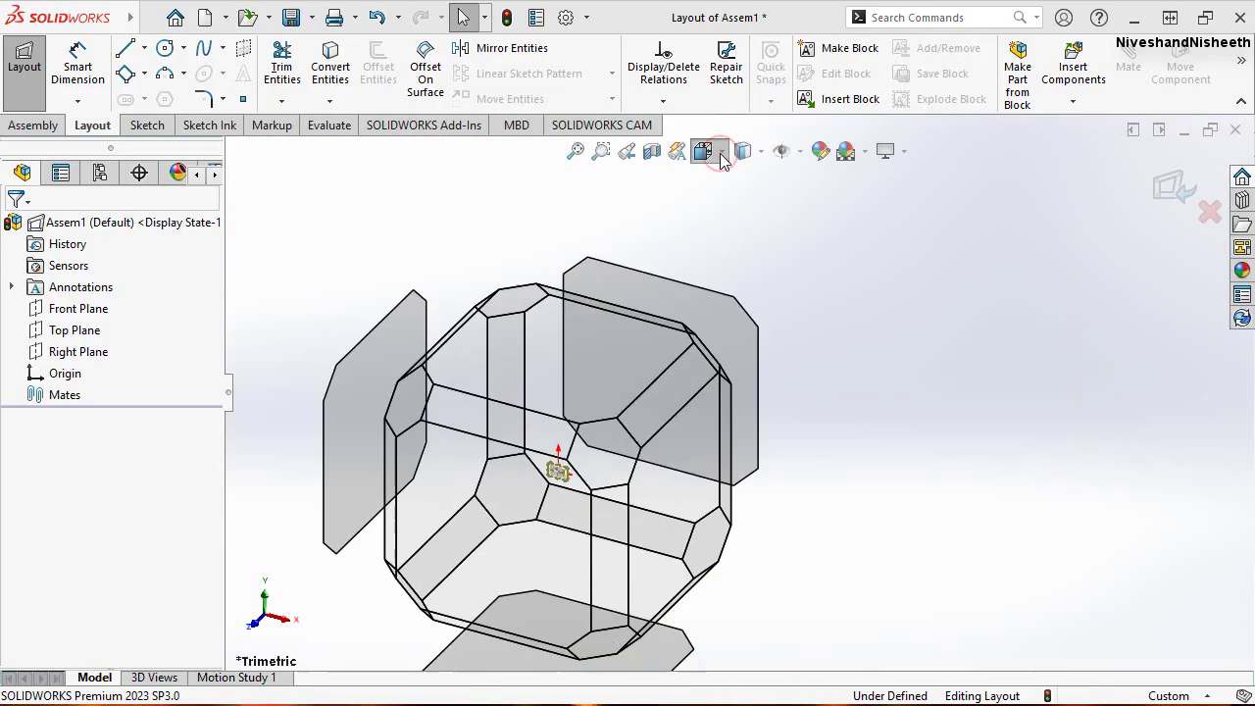
pyautogui.click(720, 154)
pyautogui.click(813, 204)
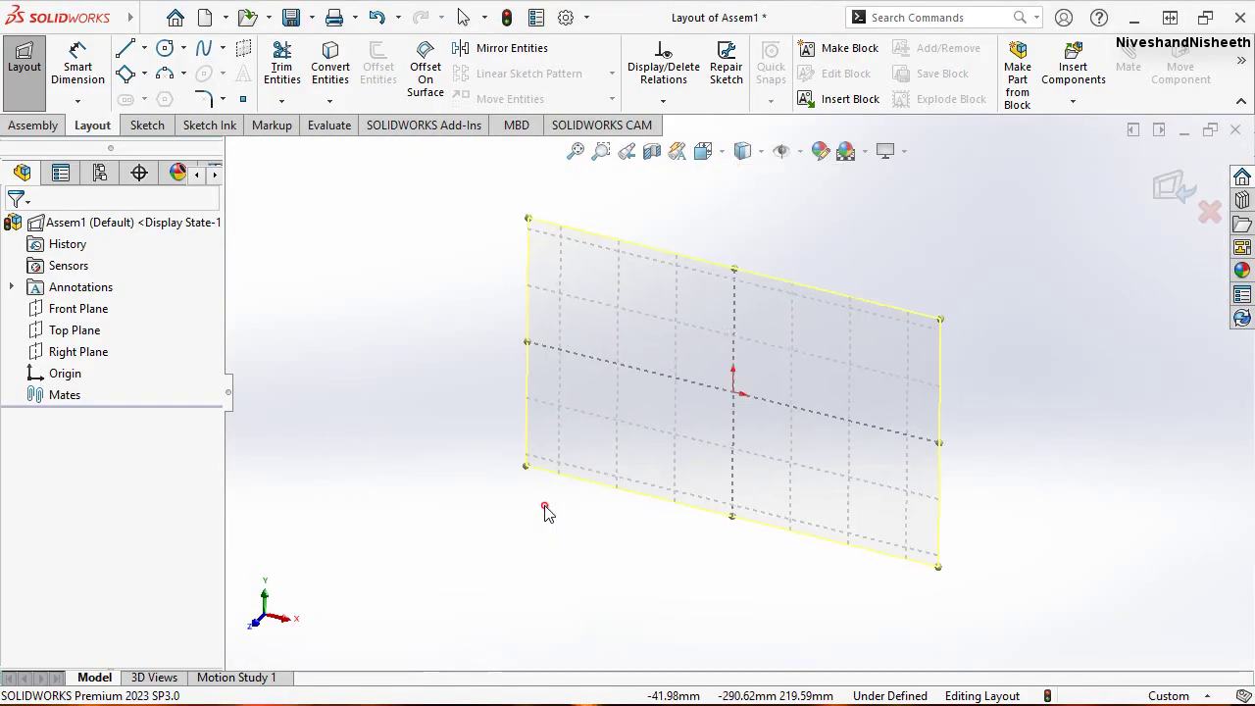
pyautogui.scroll(-2, 774, 382)
pyautogui.scroll(-2, 795, 360)
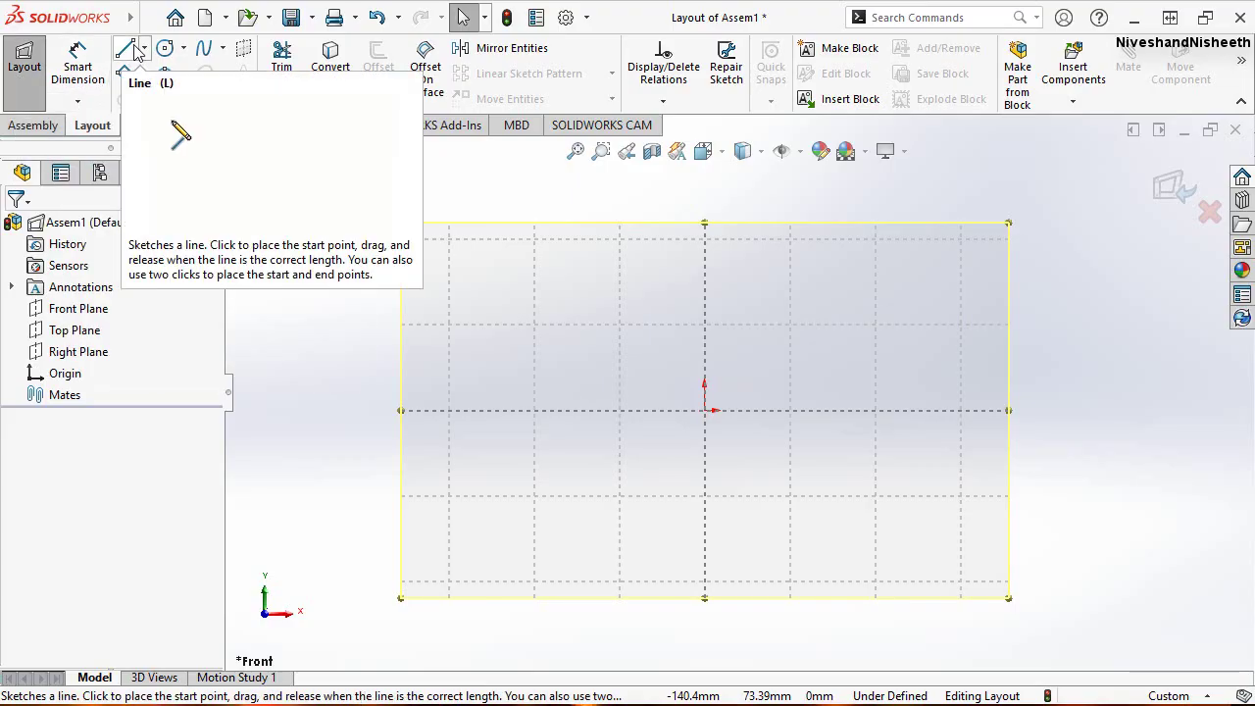
# From the origin, draw a 65 mm base line, a 15 mm riser and a slanted line
pyautogui.click(130, 49)
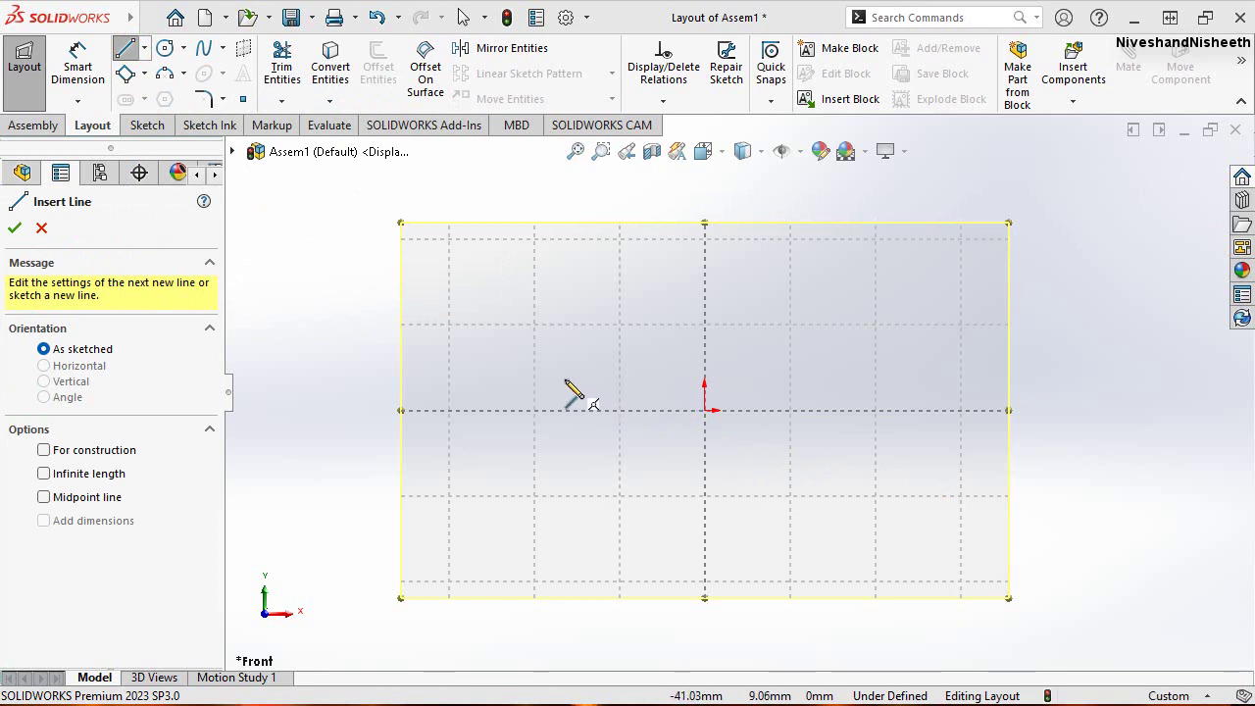
pyautogui.click(704, 410)
pyautogui.write('65')
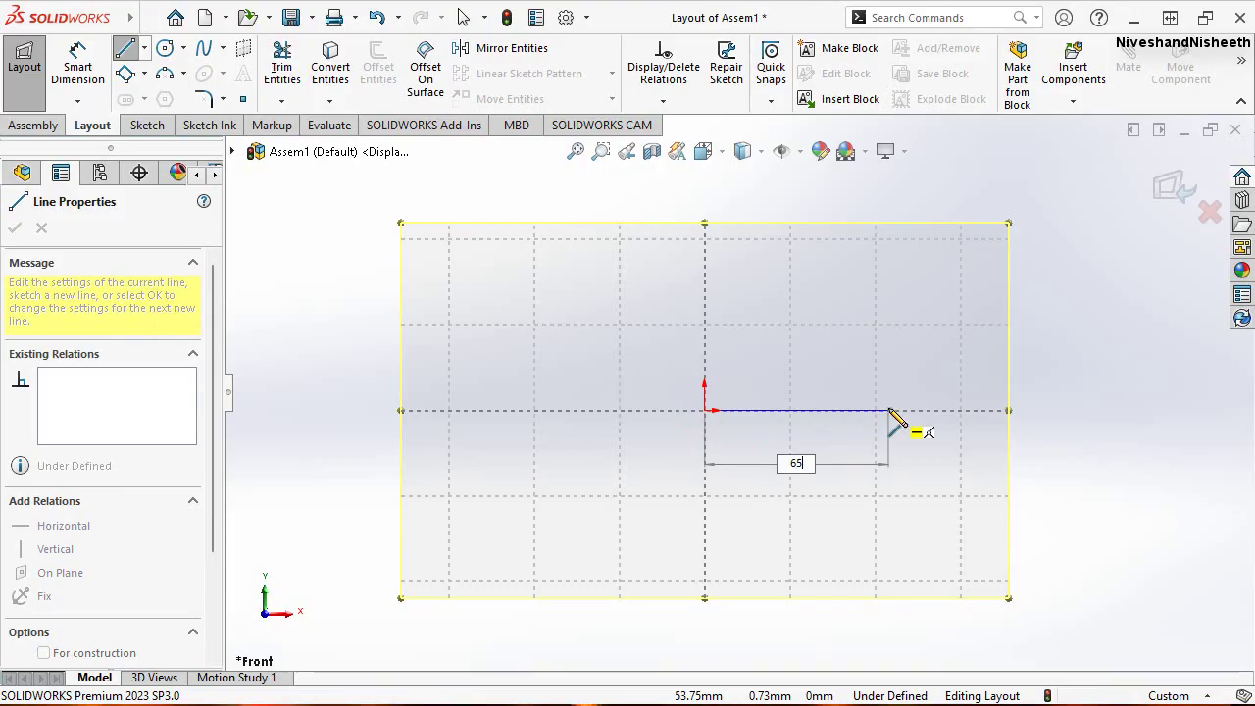
pyautogui.press('Return')
pyautogui.write('15')
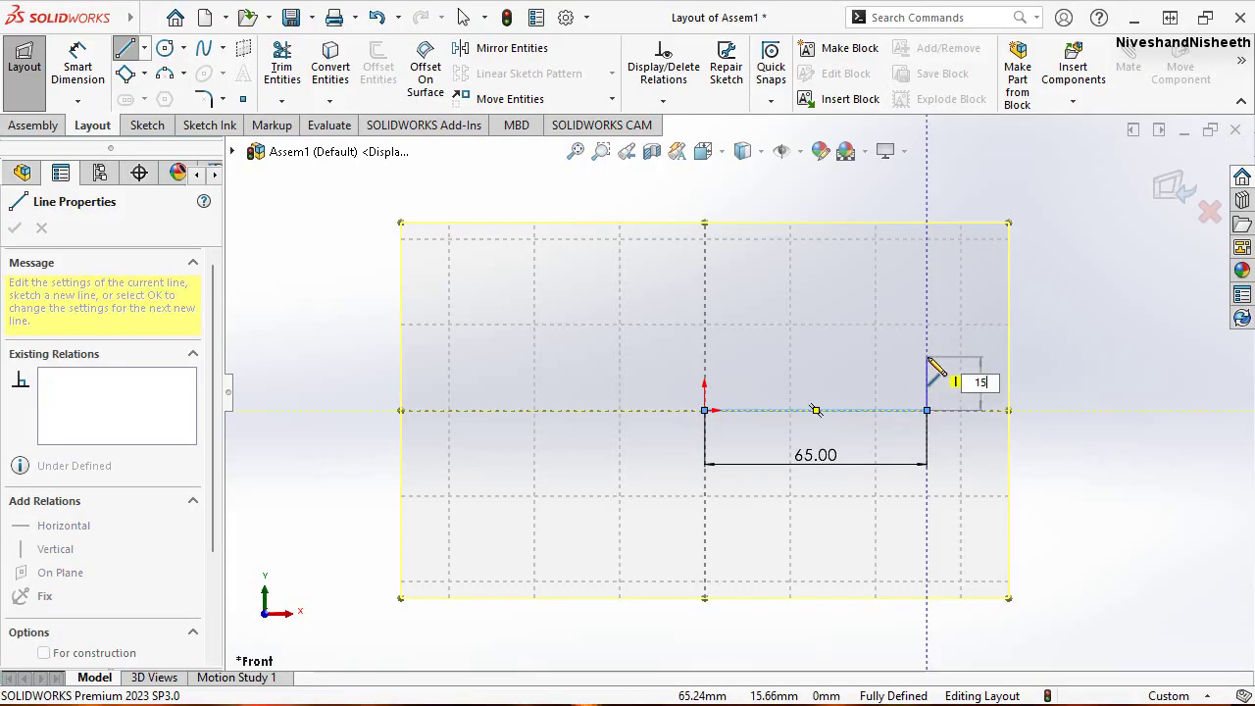
pyautogui.press('Return')
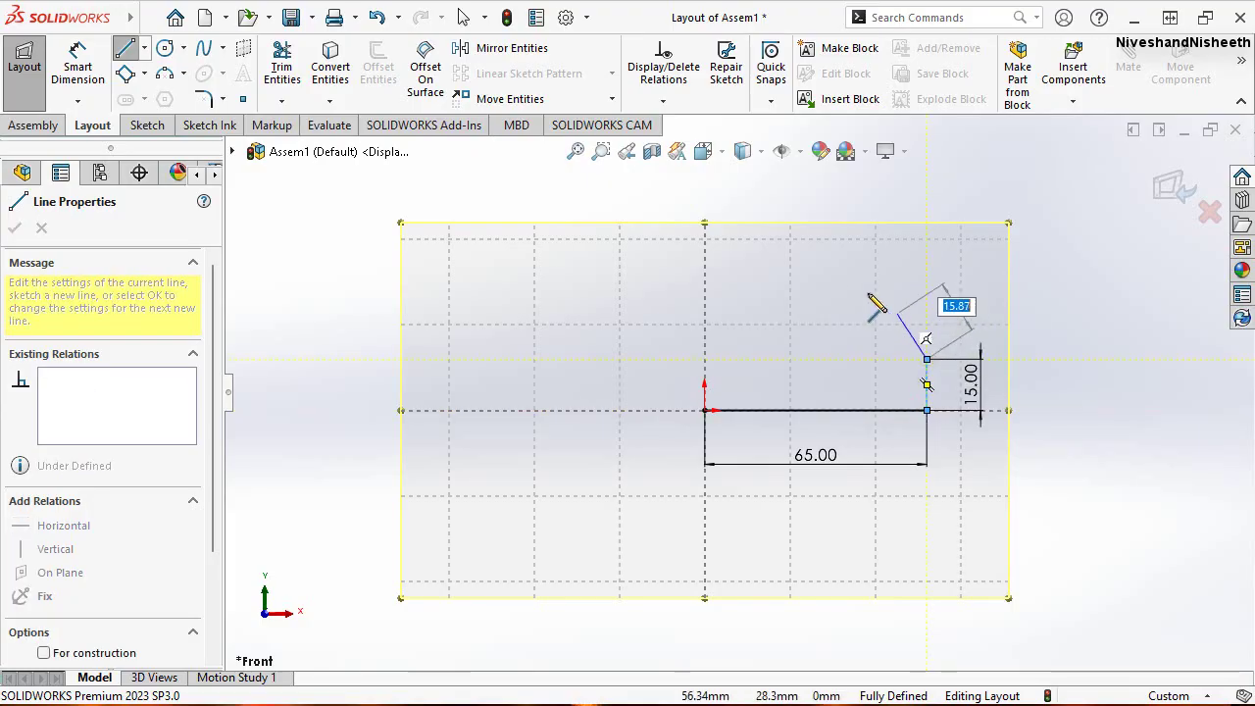
pyautogui.click(839, 212)
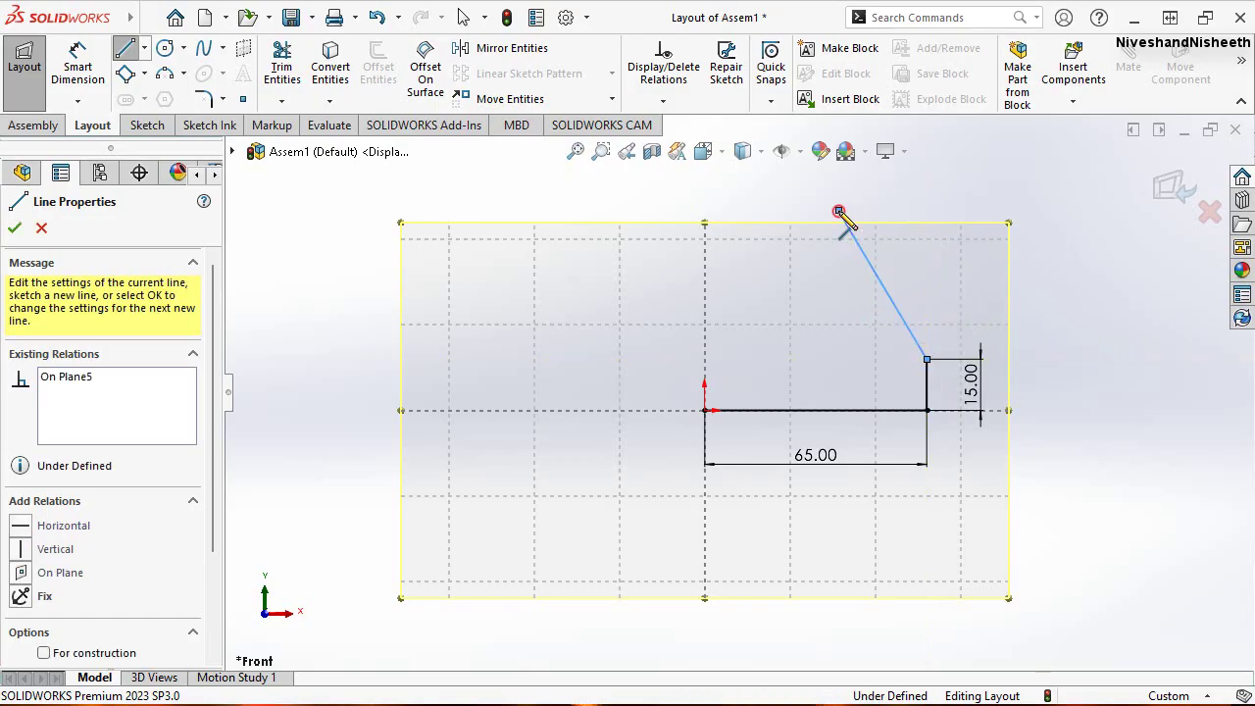
pyautogui.rightClick(840, 214)
pyautogui.click(875, 224)
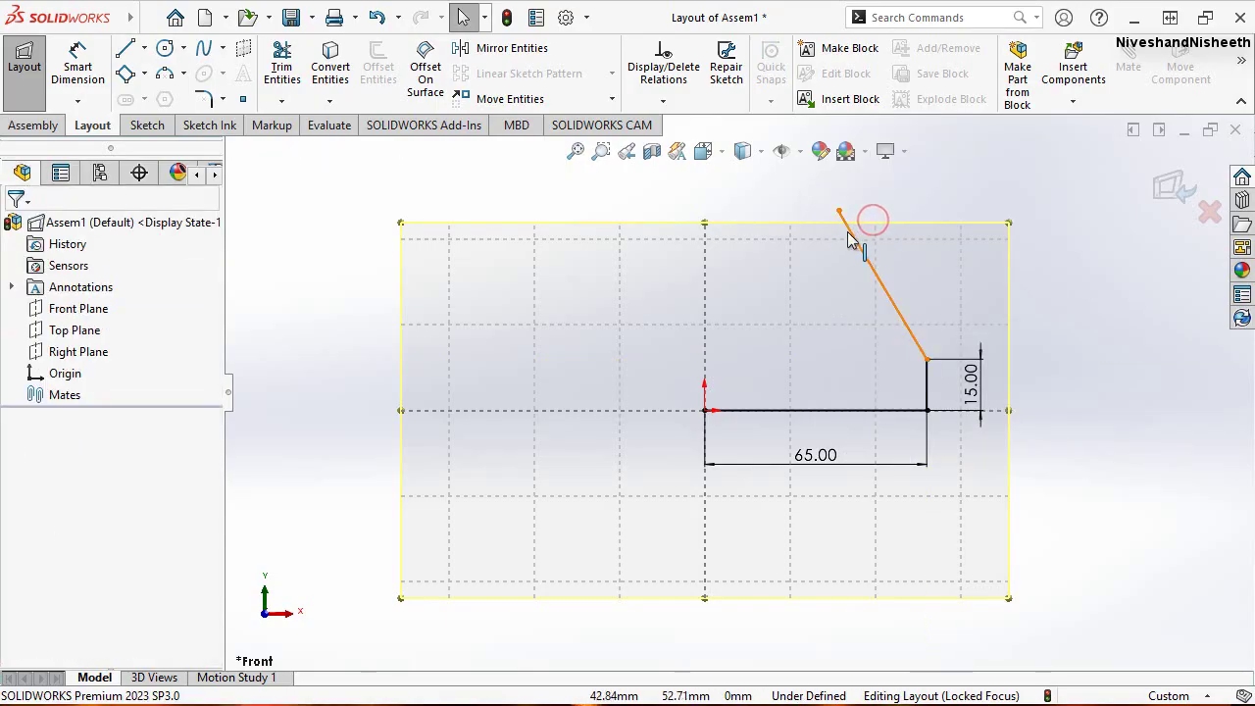
# Add a 75 mm vertical line from the origin and drag the slanted line's endpoint upward
pyautogui.click(124, 49)
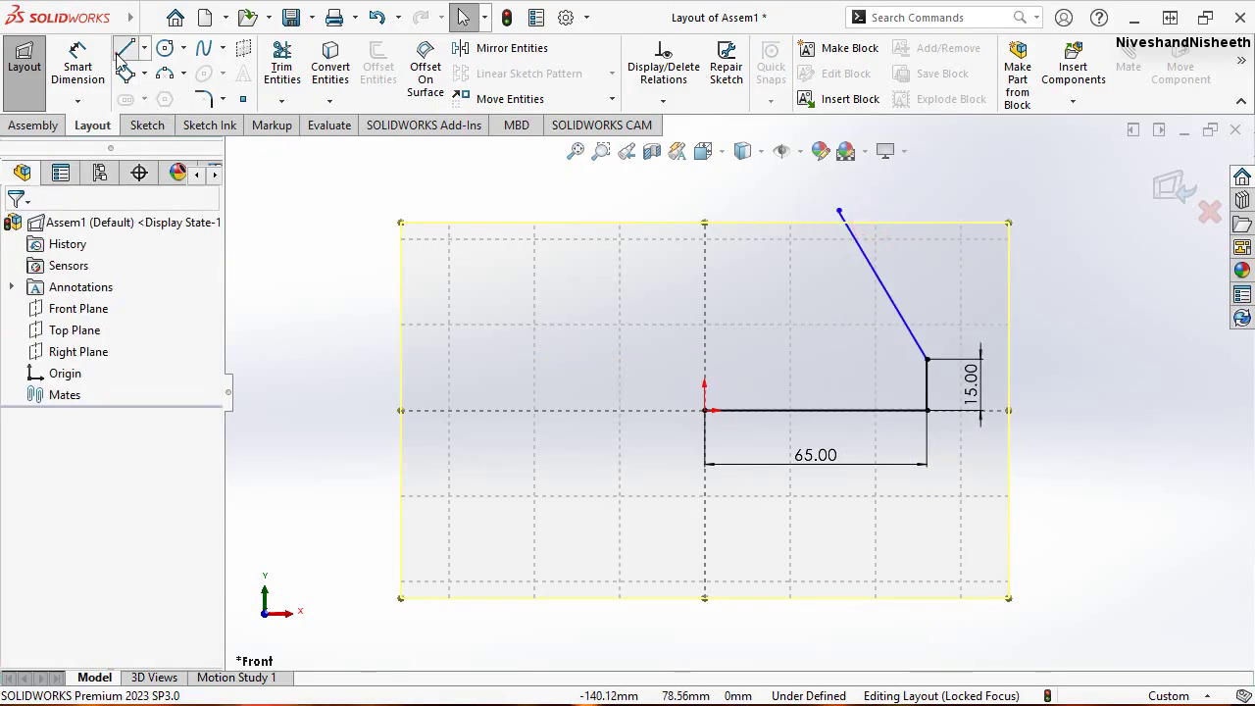
pyautogui.click(704, 409)
pyautogui.write('75')
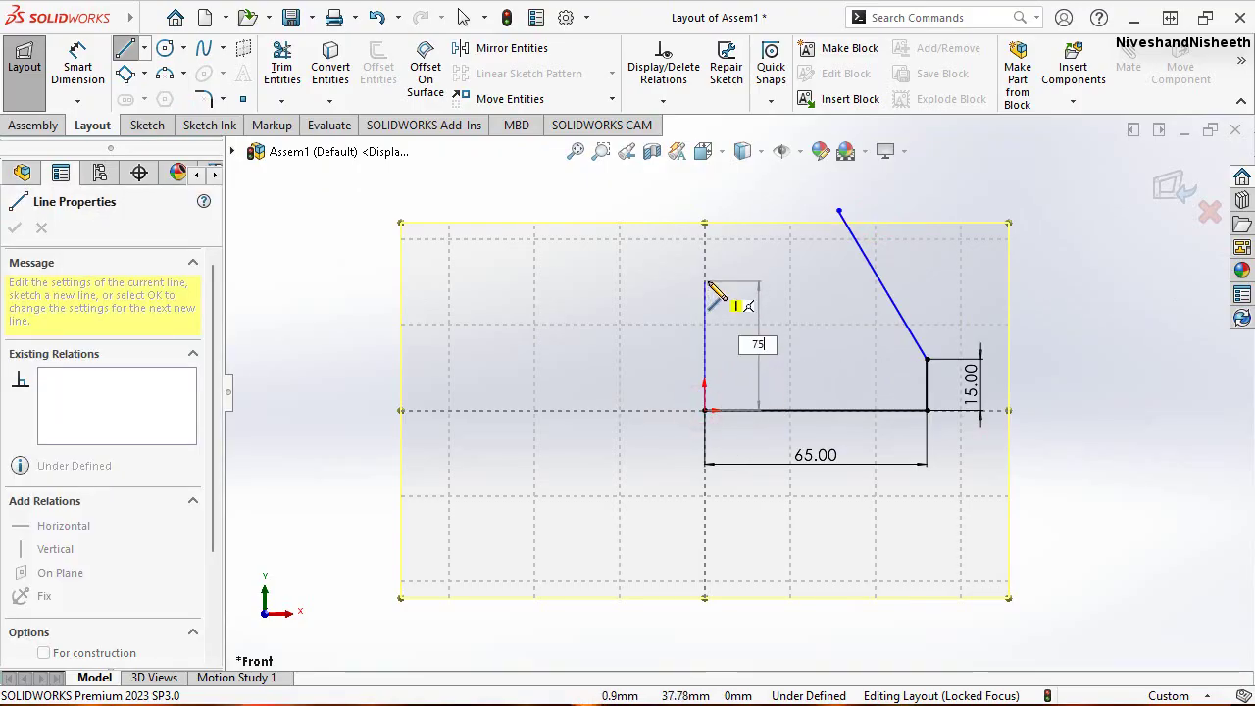
pyautogui.press('Return')
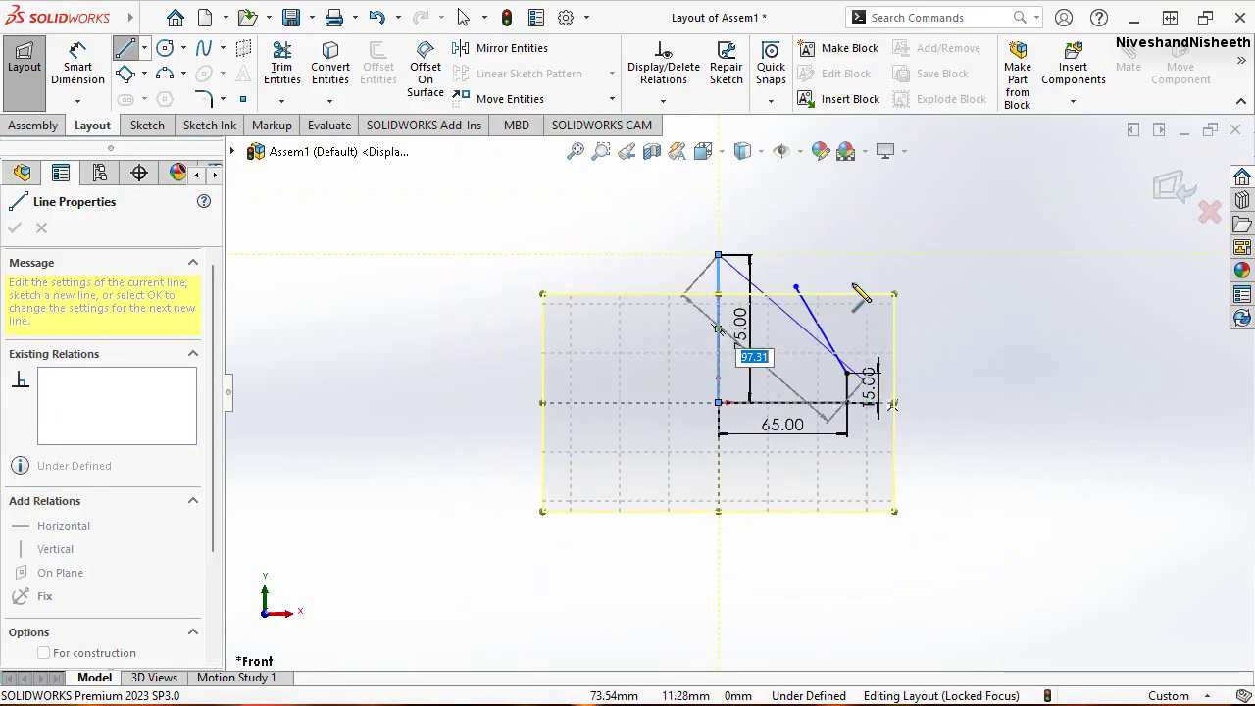
pyautogui.scroll(-1, 827, 275)
pyautogui.rightClick(733, 257)
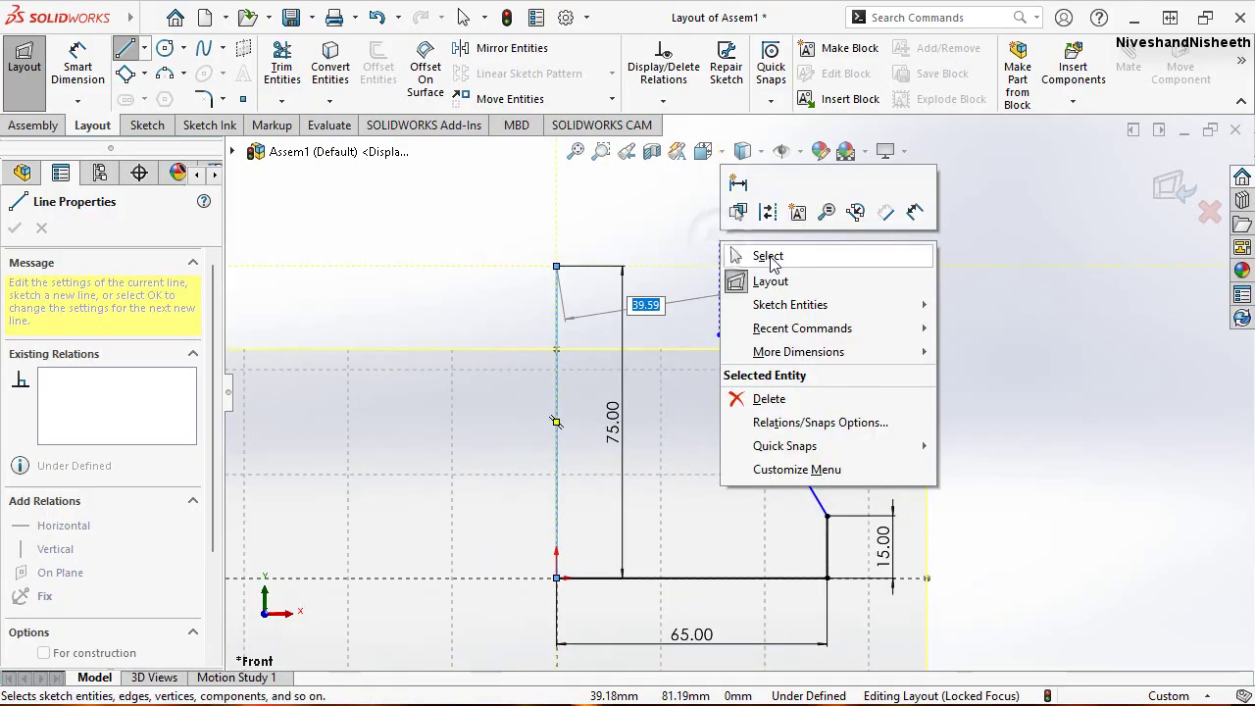
pyautogui.click(765, 256)
pyautogui.click(719, 336)
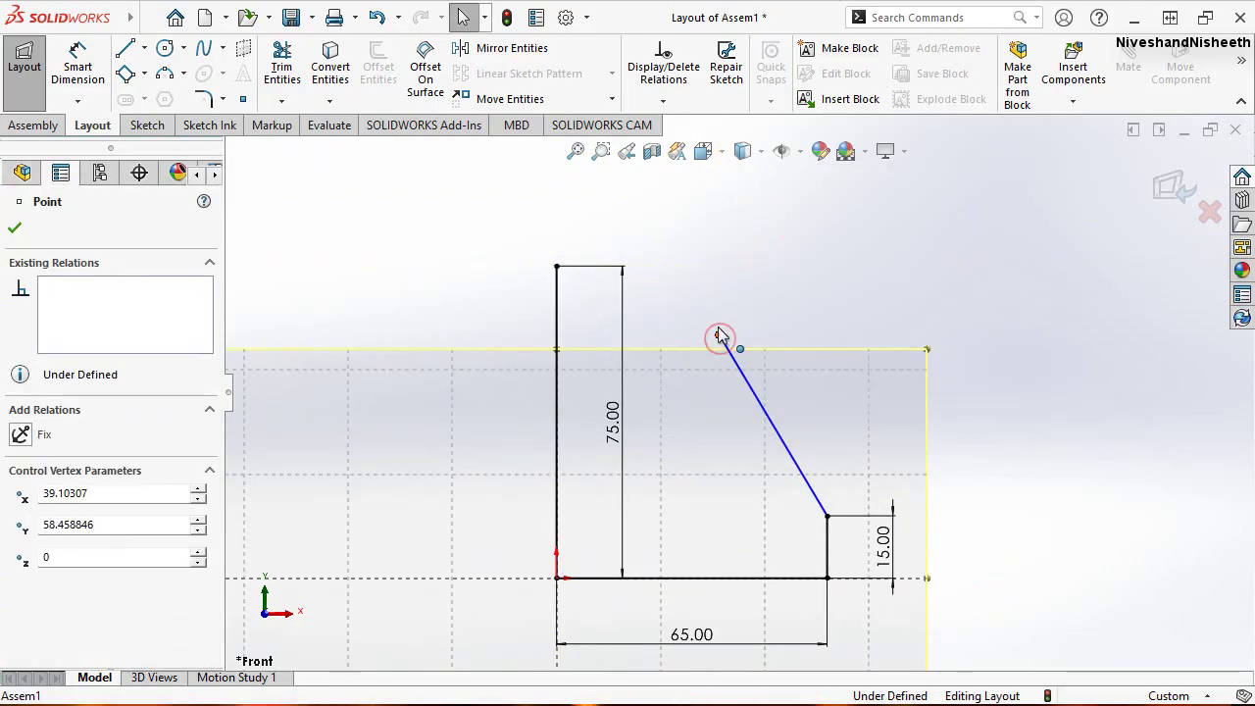
pyautogui.moveTo(719, 334)
pyautogui.mouseDown()
pyautogui.moveTo(700, 282)
pyautogui.moveTo(719, 278)
pyautogui.mouseUp()
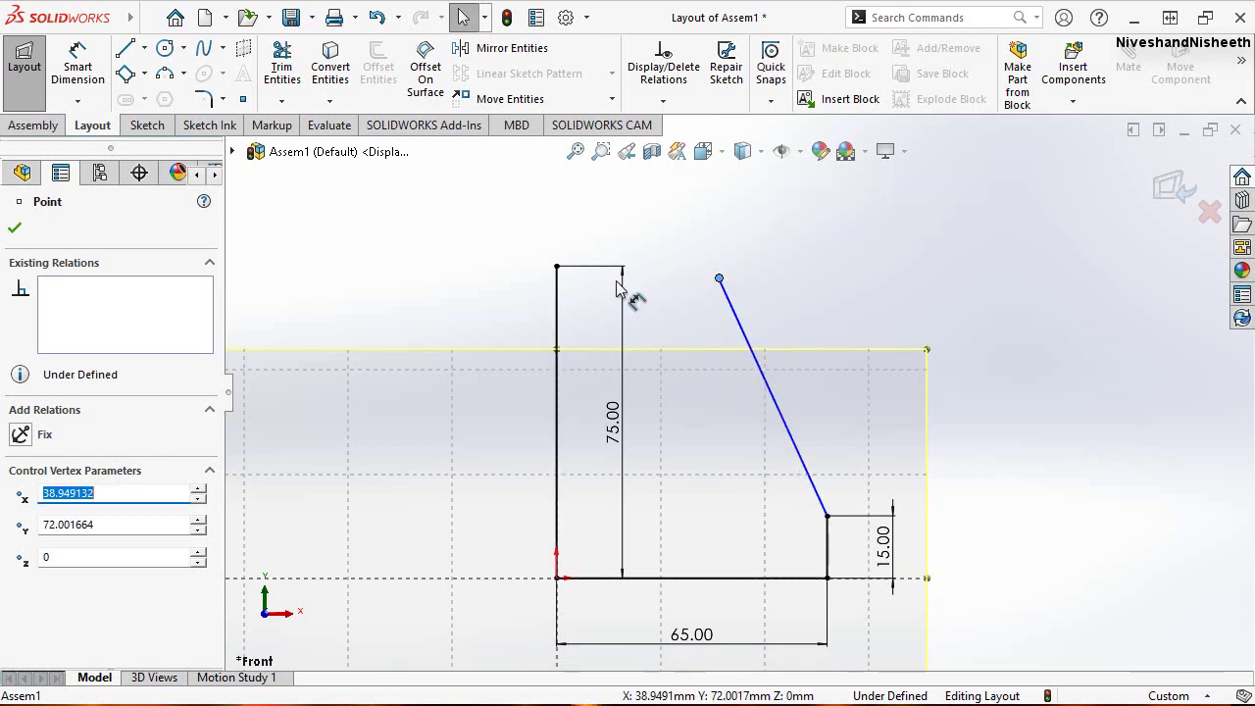
# Draw an R10 three-point arc from the vertical line's top to the slanted line's end
pyautogui.click(166, 76)
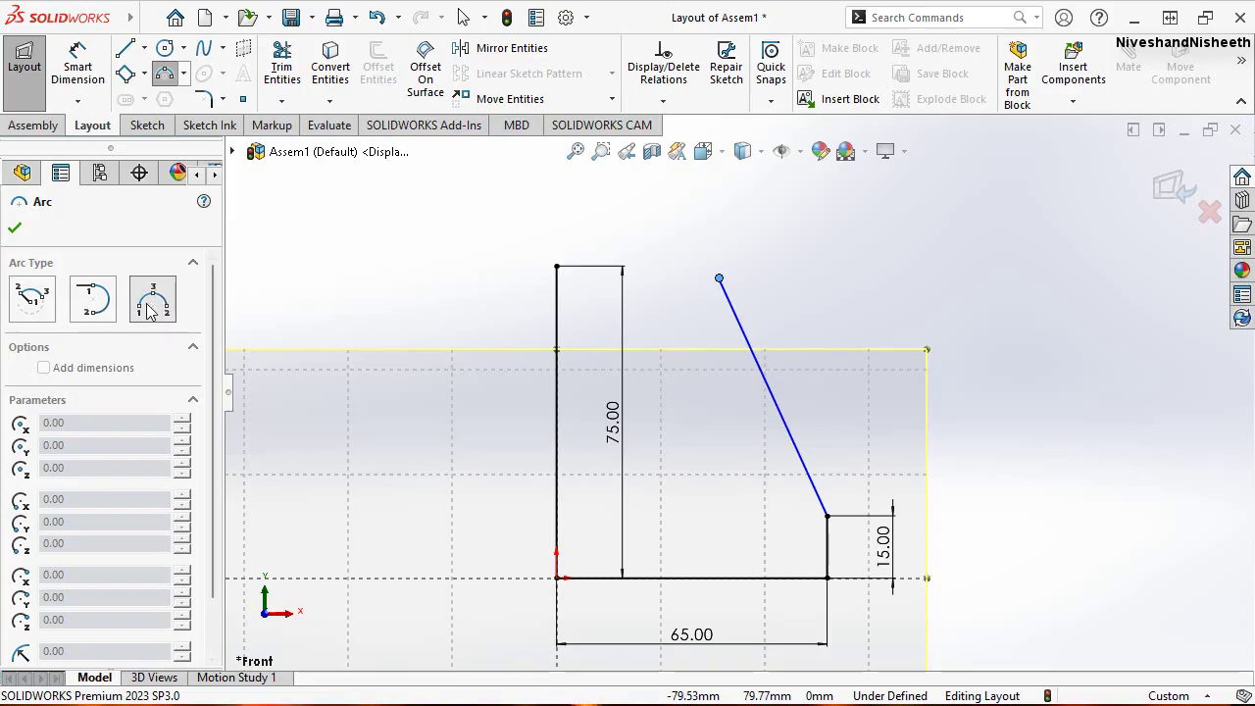
pyautogui.click(559, 267)
pyautogui.click(719, 279)
pyautogui.write('10')
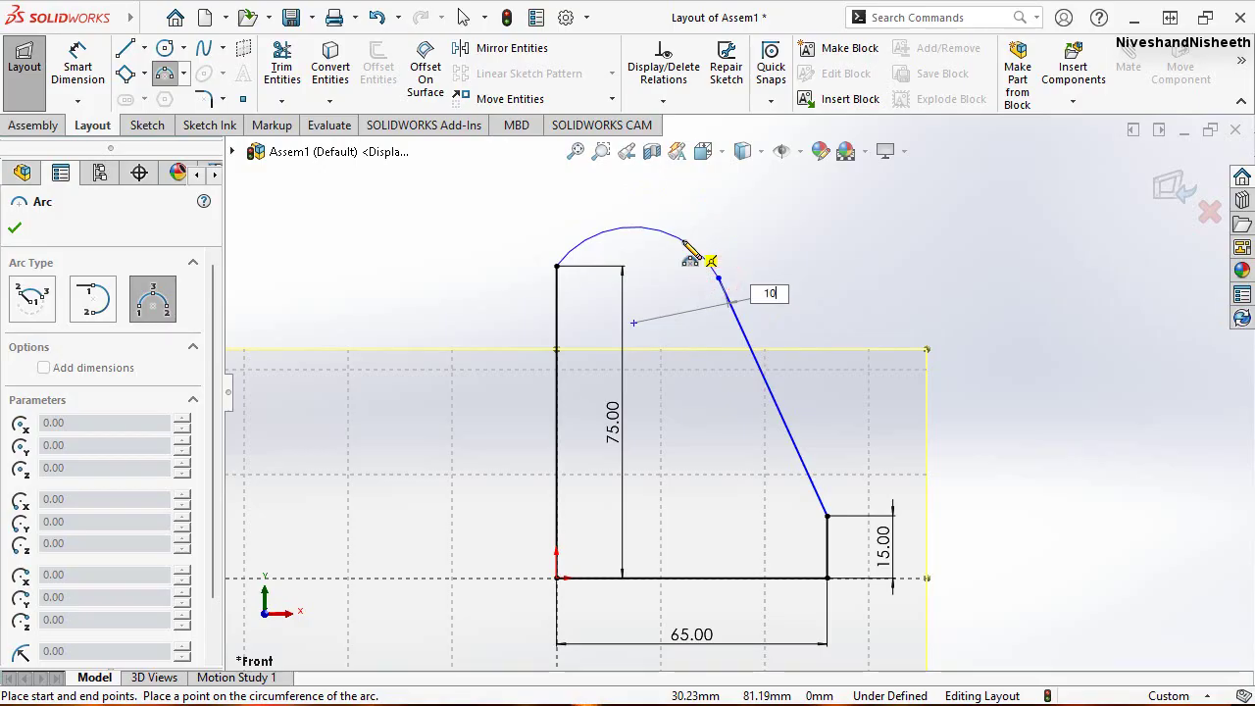
pyautogui.press('Return')
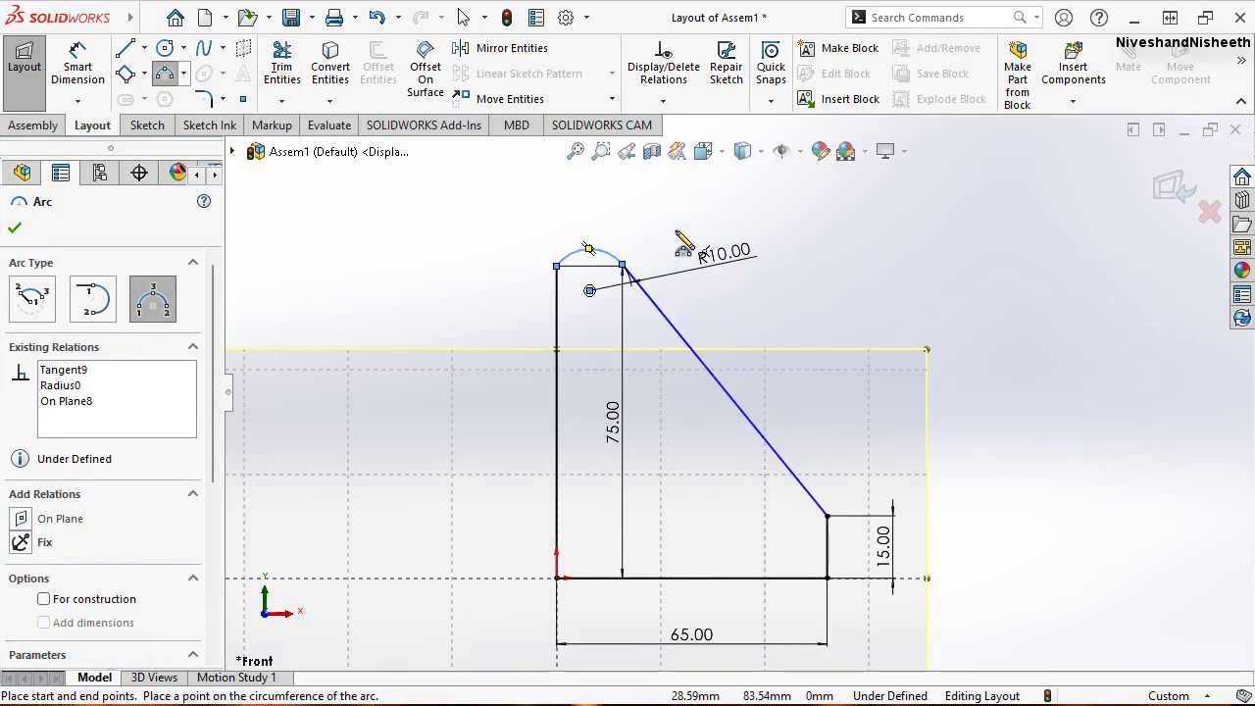
pyautogui.press('Escape')
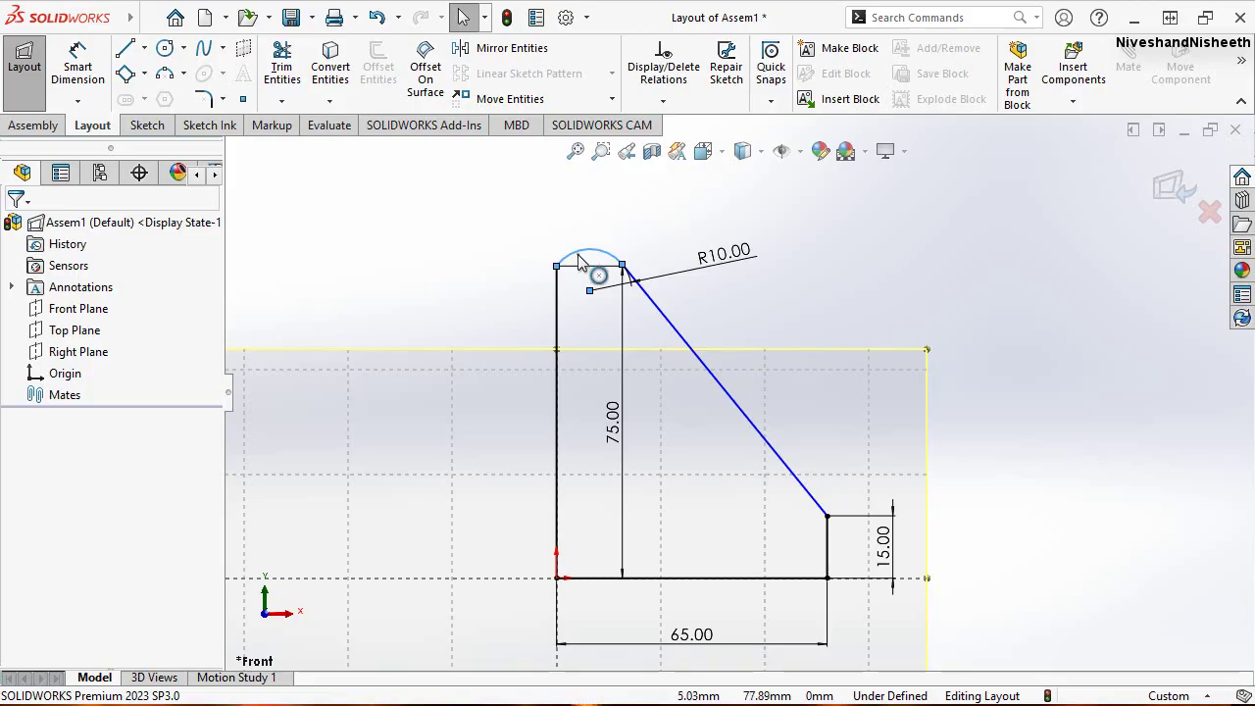
# Add a Tangent relation between the arc and the vertical line
pyautogui.click(579, 260)
pyautogui.keyDown('ctrl'); pyautogui.click(558, 296); pyautogui.keyUp('ctrl')
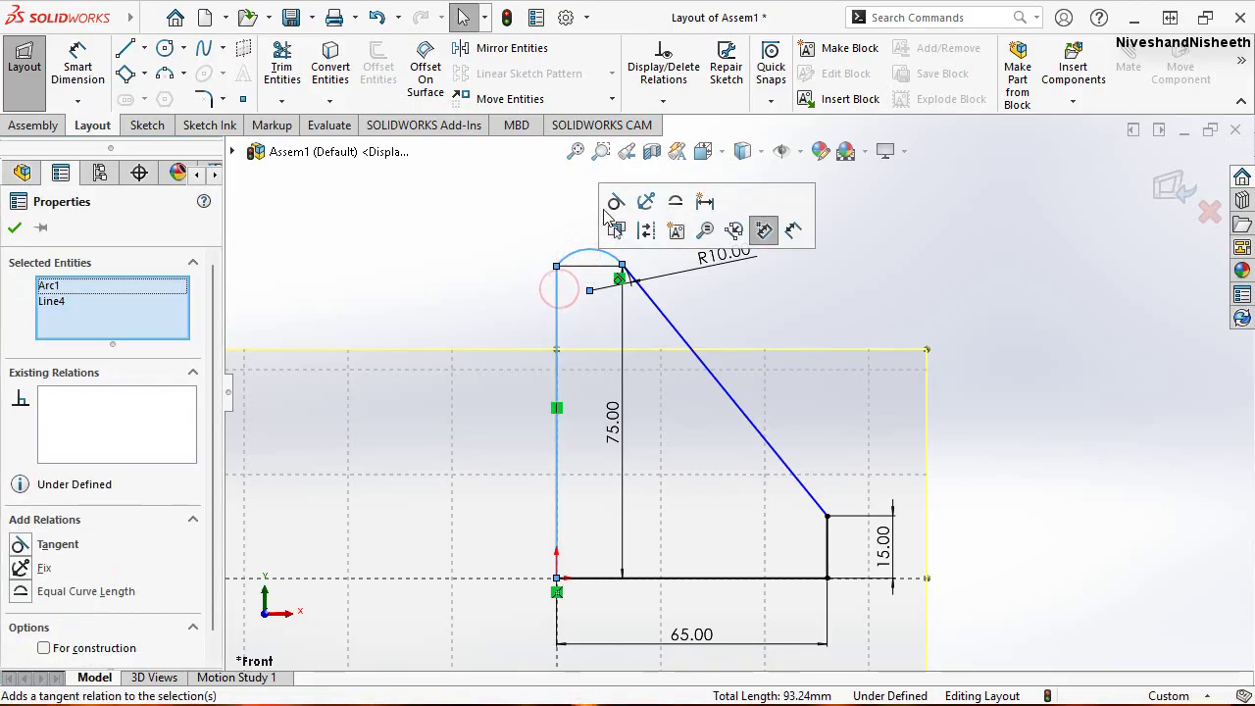
pyautogui.click(644, 204)
pyautogui.click(816, 285)
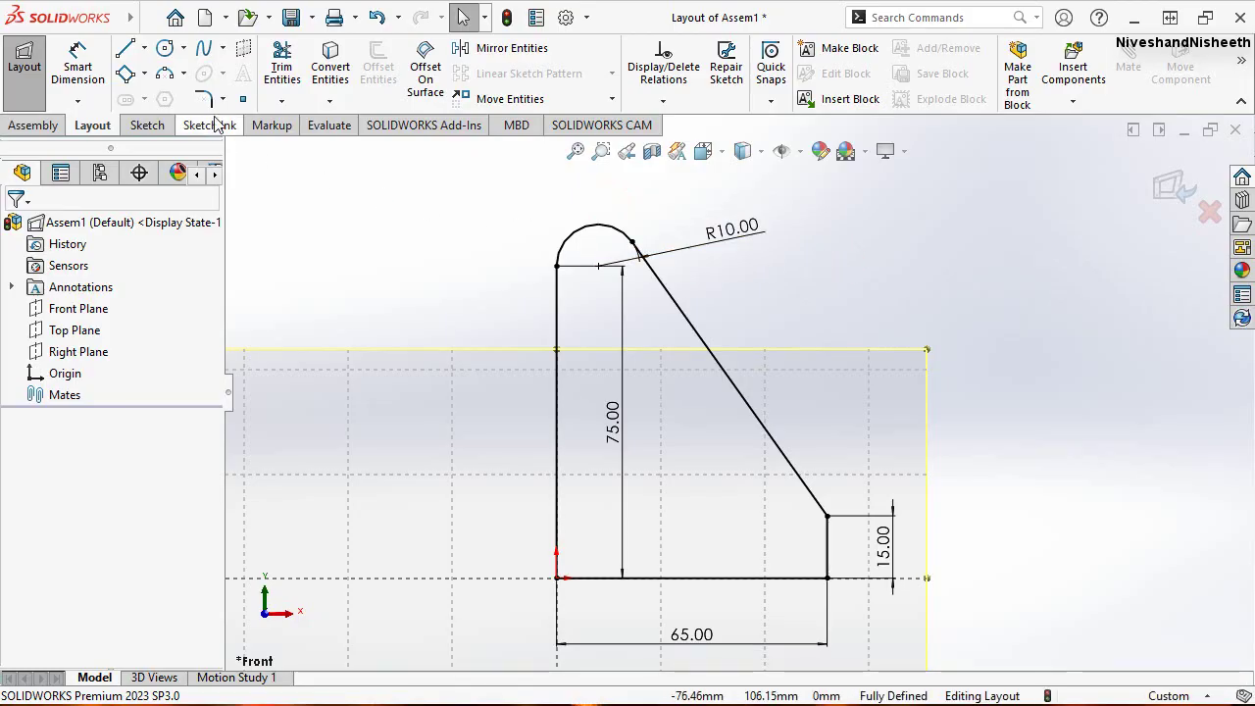
# Draw a trial 40 mm circle above the profile, move it, then delete it
pyautogui.click(169, 51)
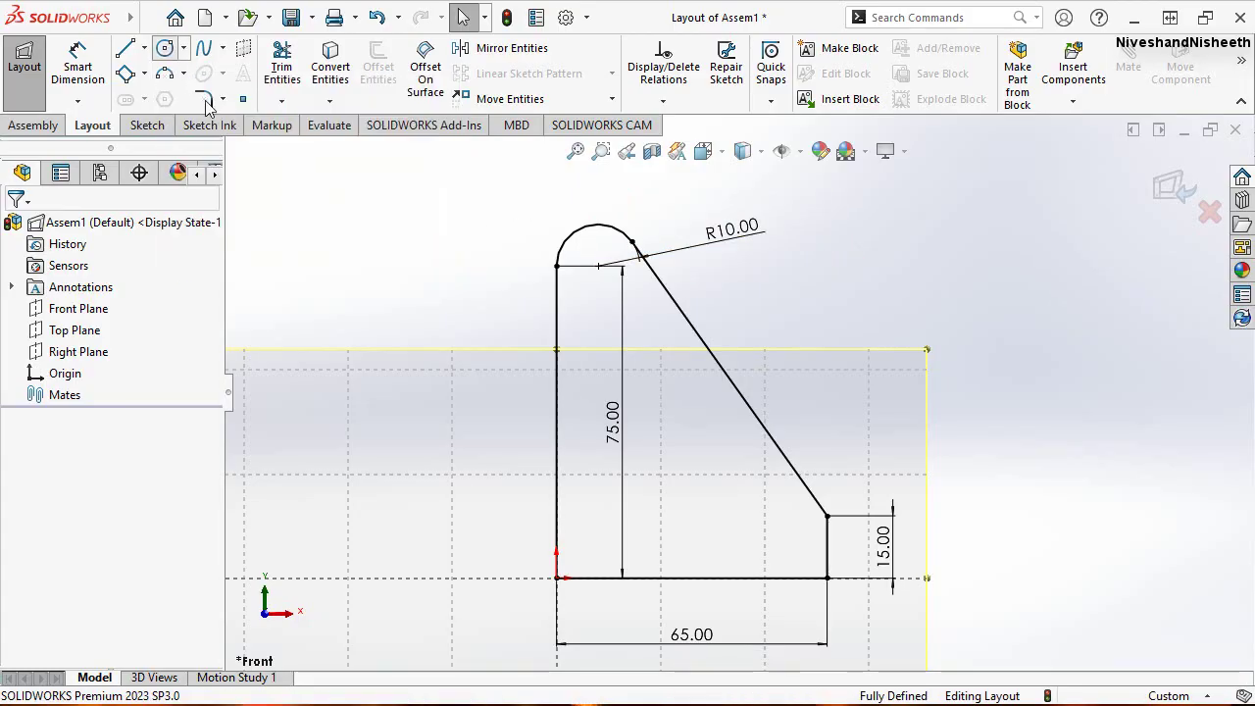
pyautogui.click(819, 269)
pyautogui.write('40')
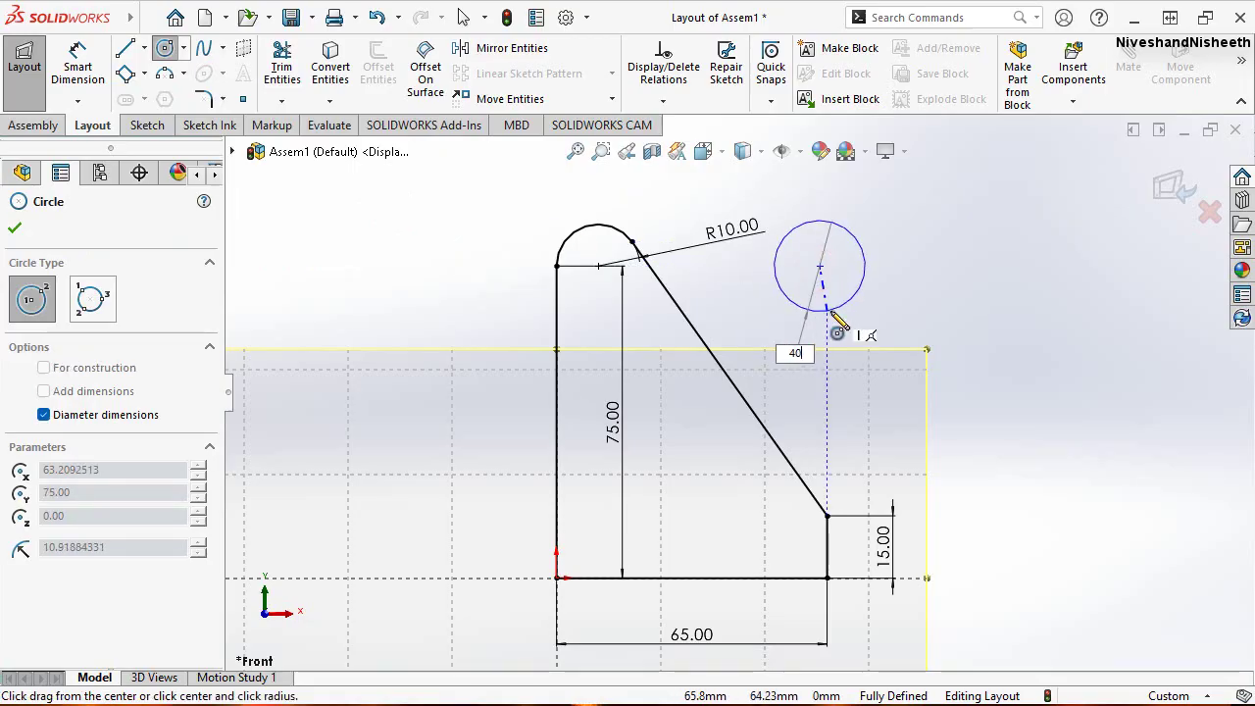
pyautogui.press('Return')
pyautogui.press('Escape')
pyautogui.click(820, 267)
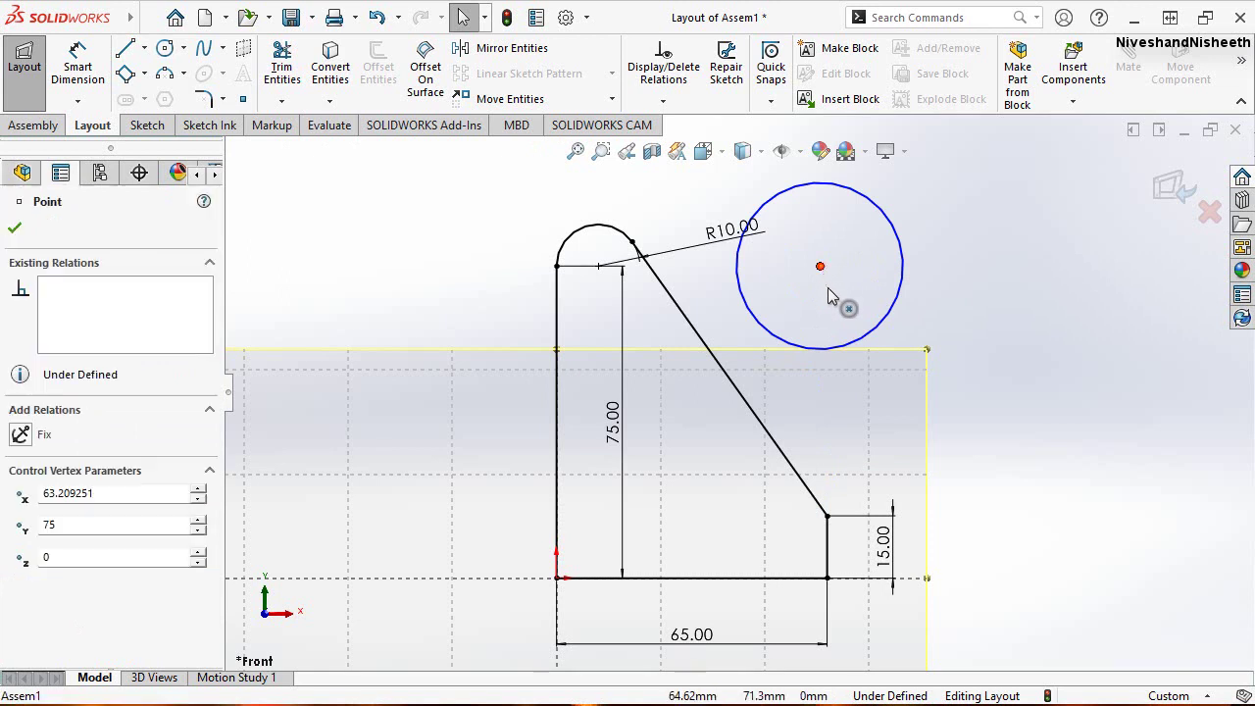
pyautogui.moveTo(820, 267); pyautogui.dragTo(834, 318)
pyautogui.click(1061, 364)
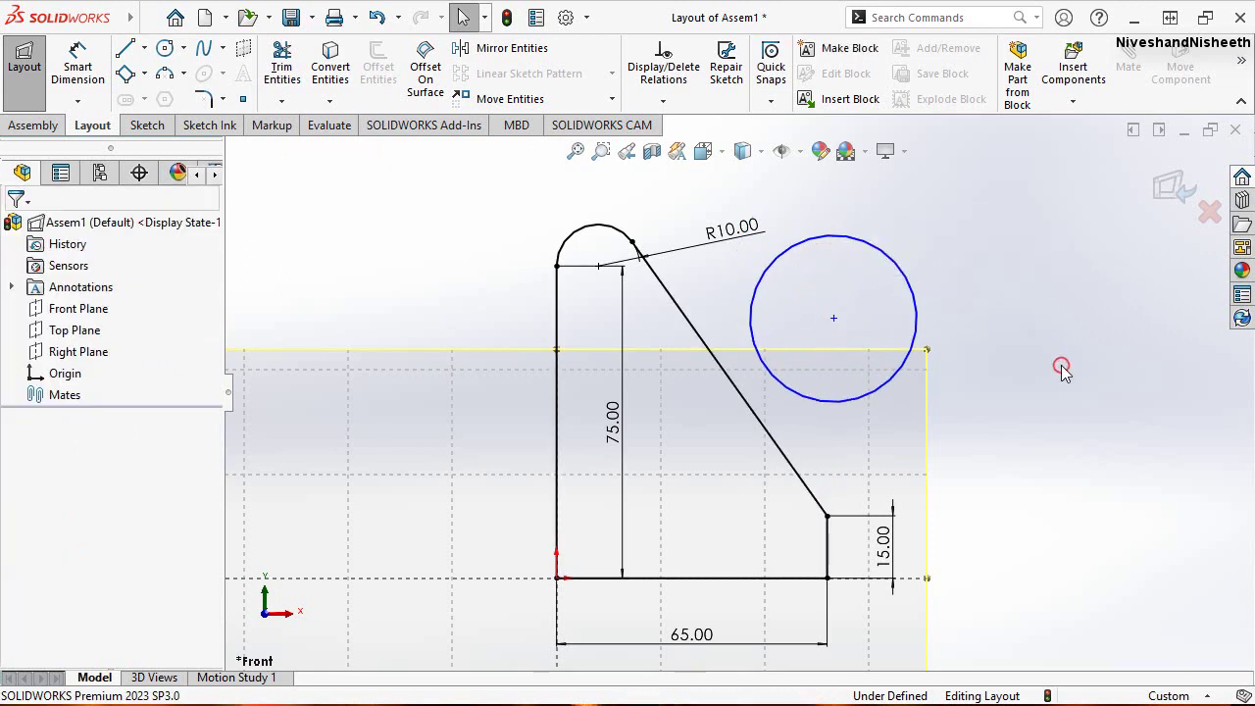
pyautogui.press('Delete')
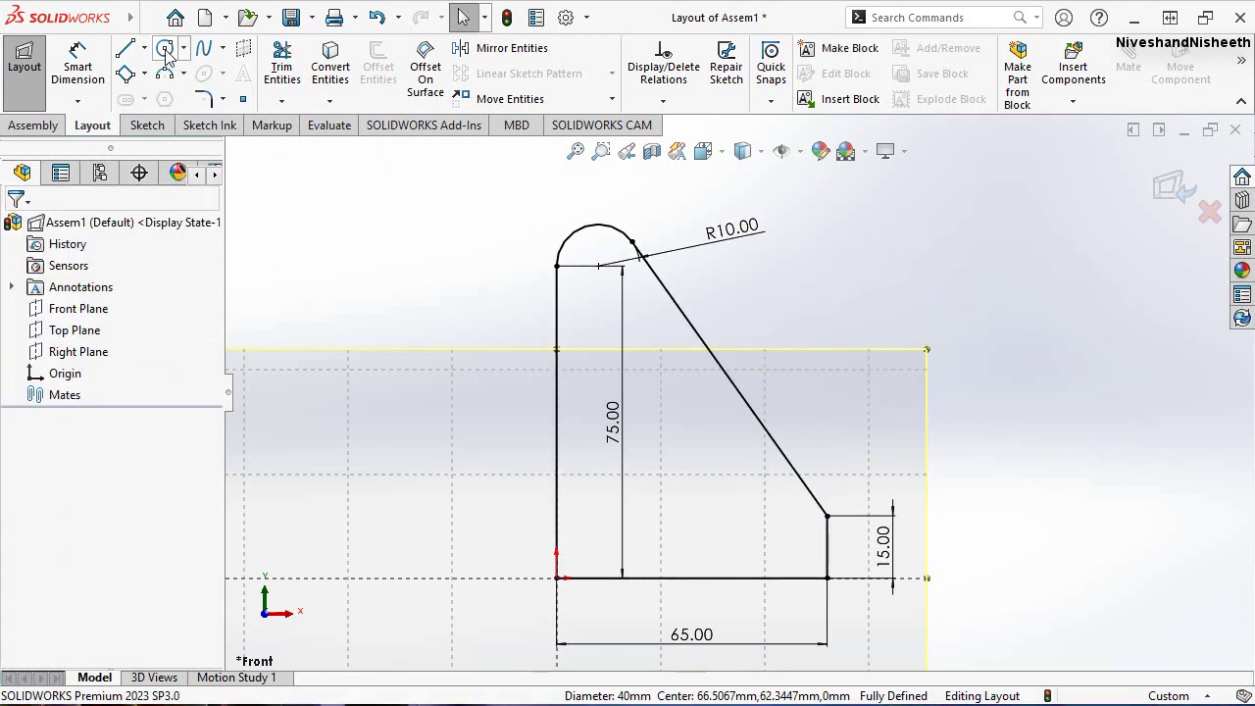
# Redraw the circle and dimension its diameter to 40
pyautogui.click(165, 49)
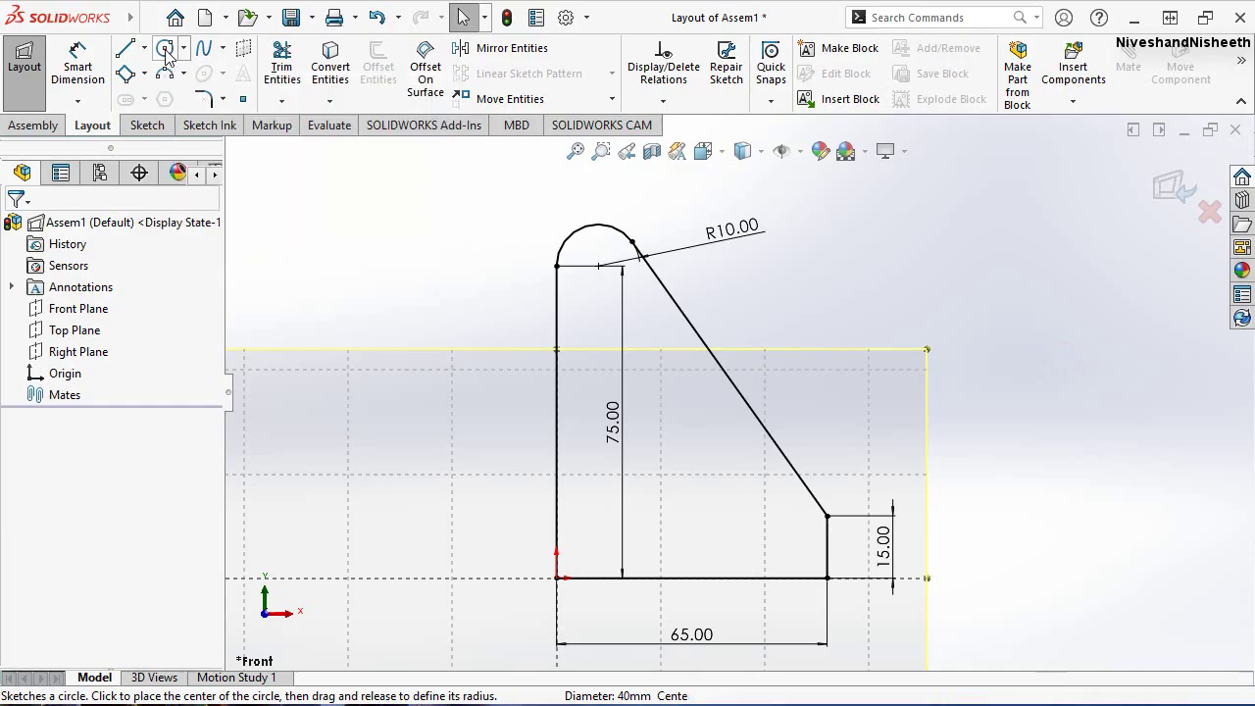
pyautogui.click(871, 357)
pyautogui.rightClick(939, 235)
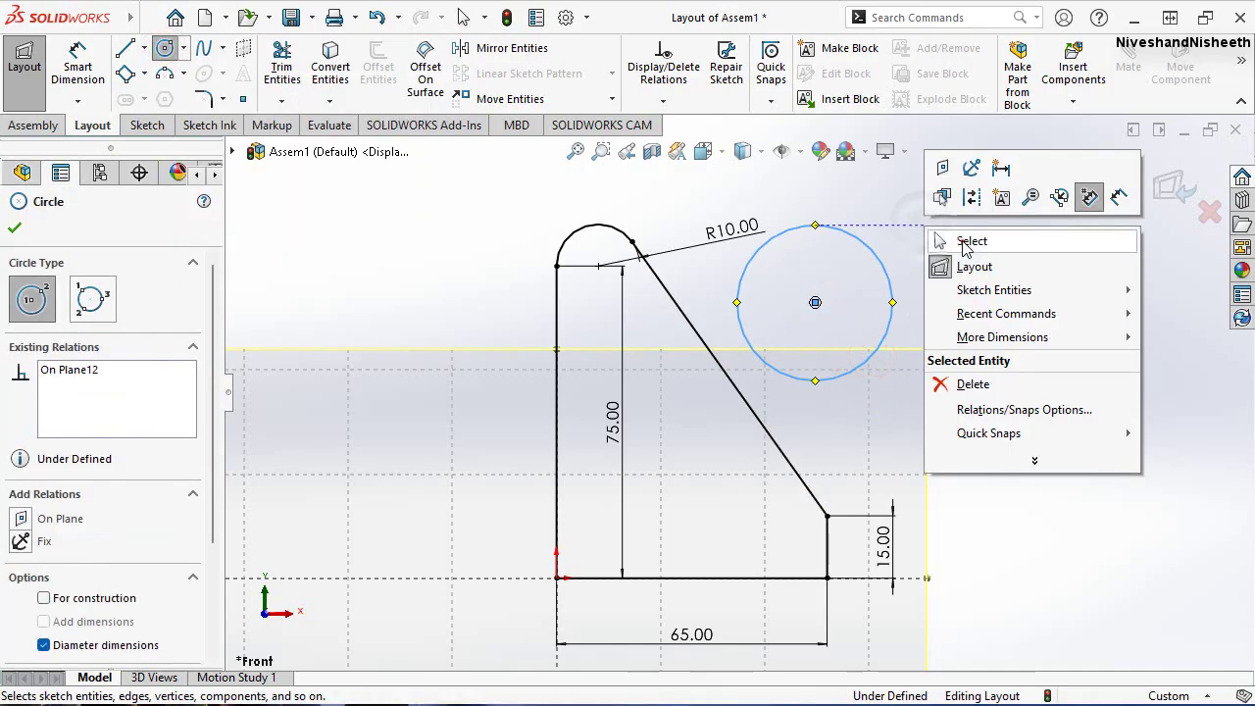
pyautogui.click(965, 241)
pyautogui.rightClick(970, 247)
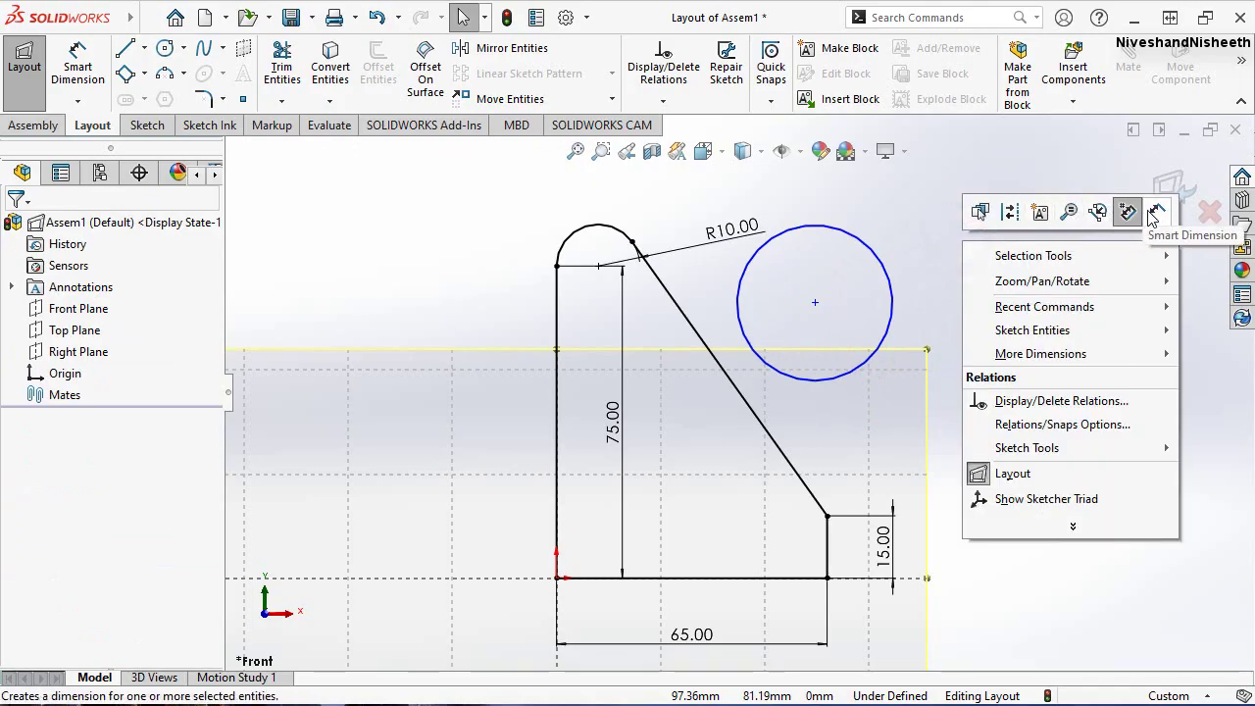
pyautogui.click(1154, 217)
pyautogui.click(884, 263)
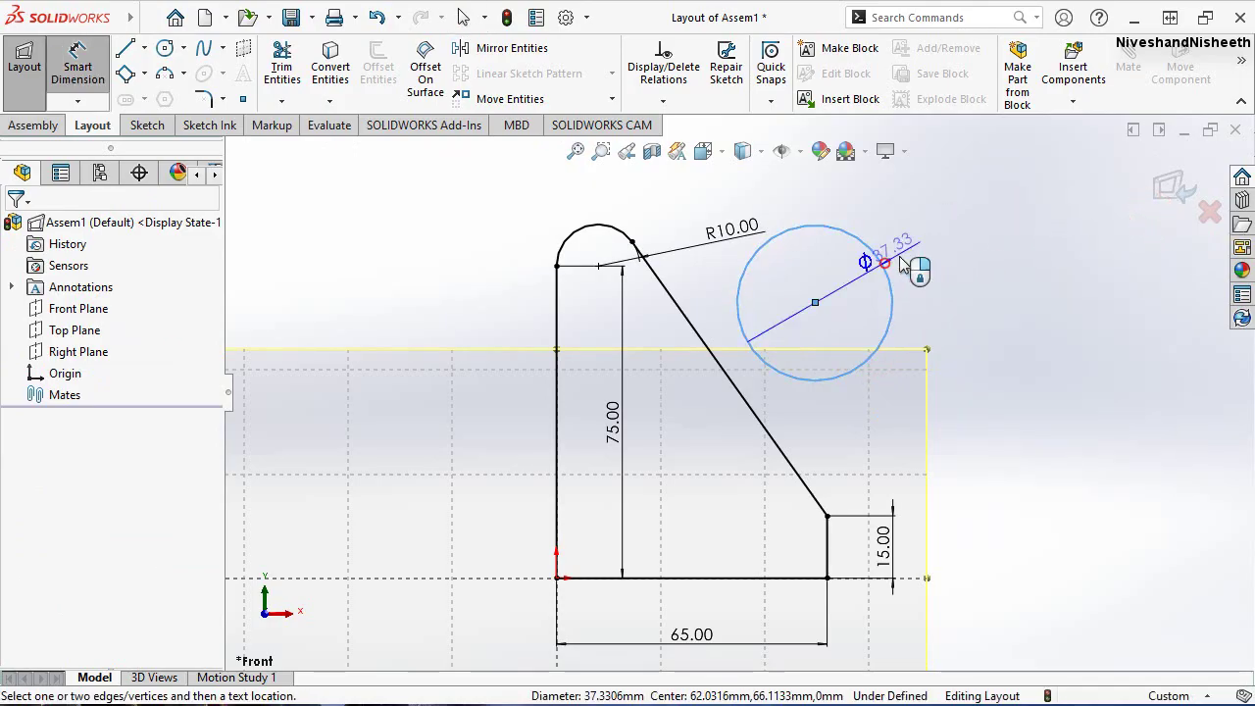
pyautogui.click(936, 218)
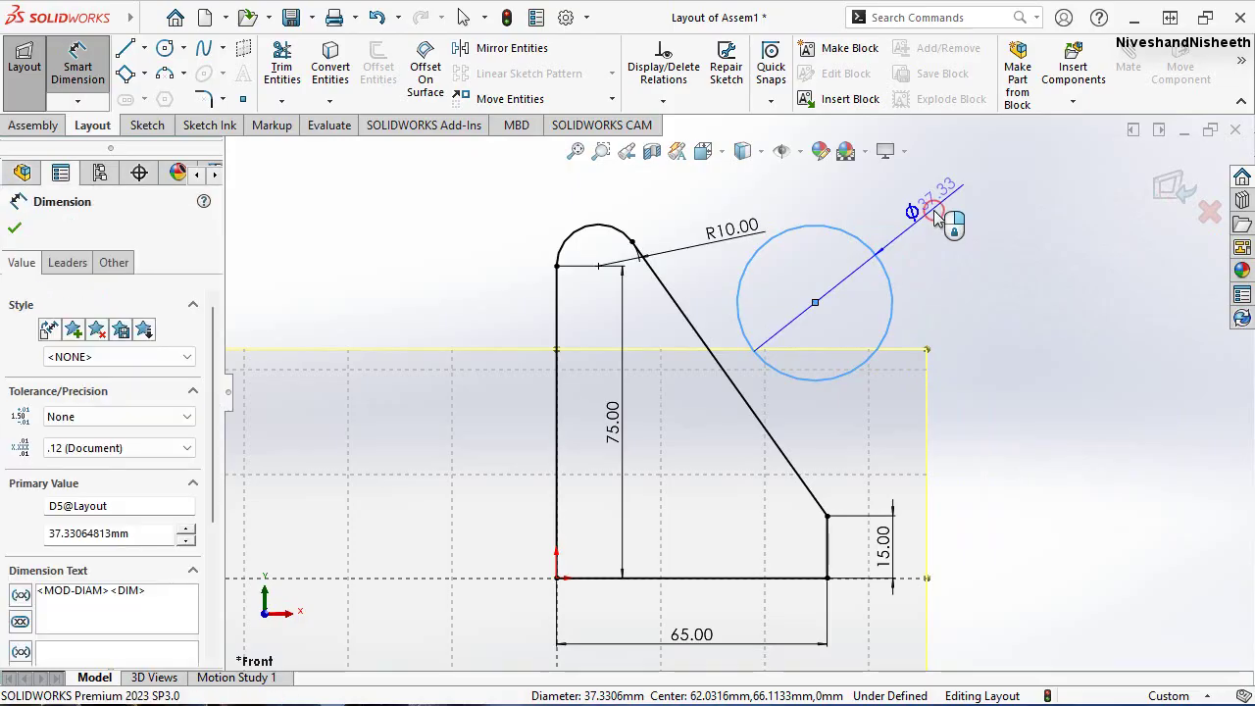
pyautogui.write('40')
pyautogui.press('Escape')
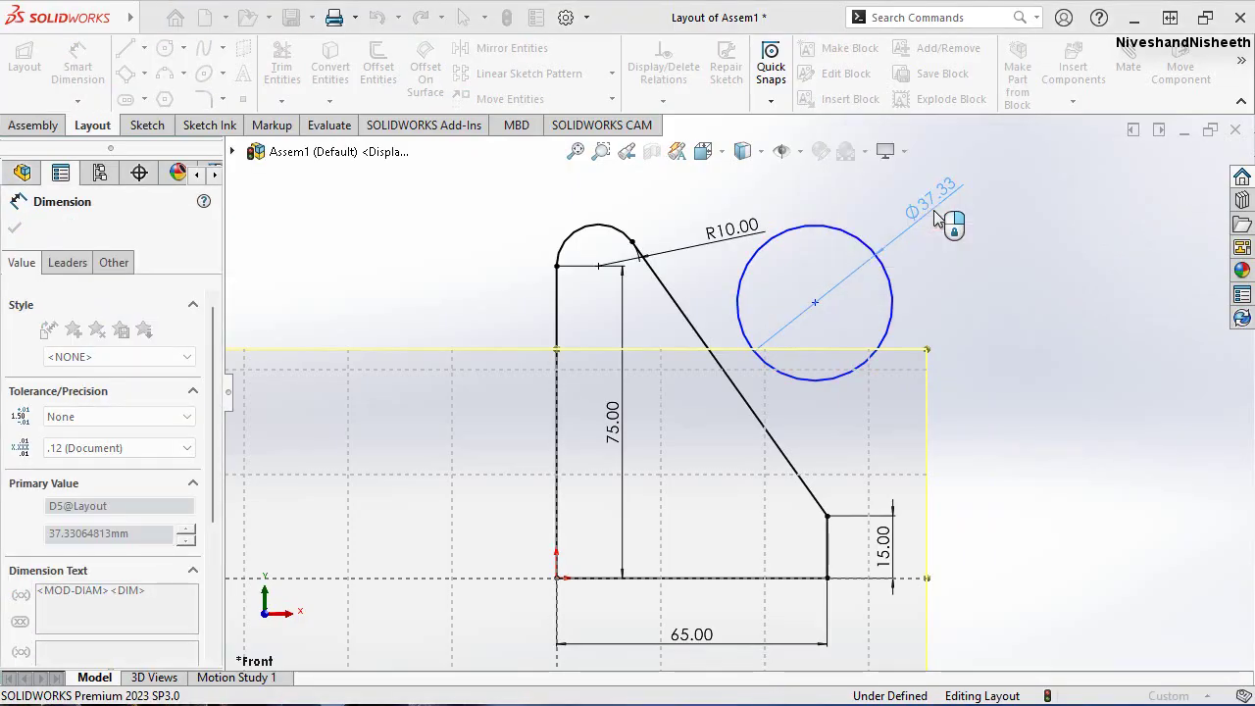
pyautogui.click(1043, 348)
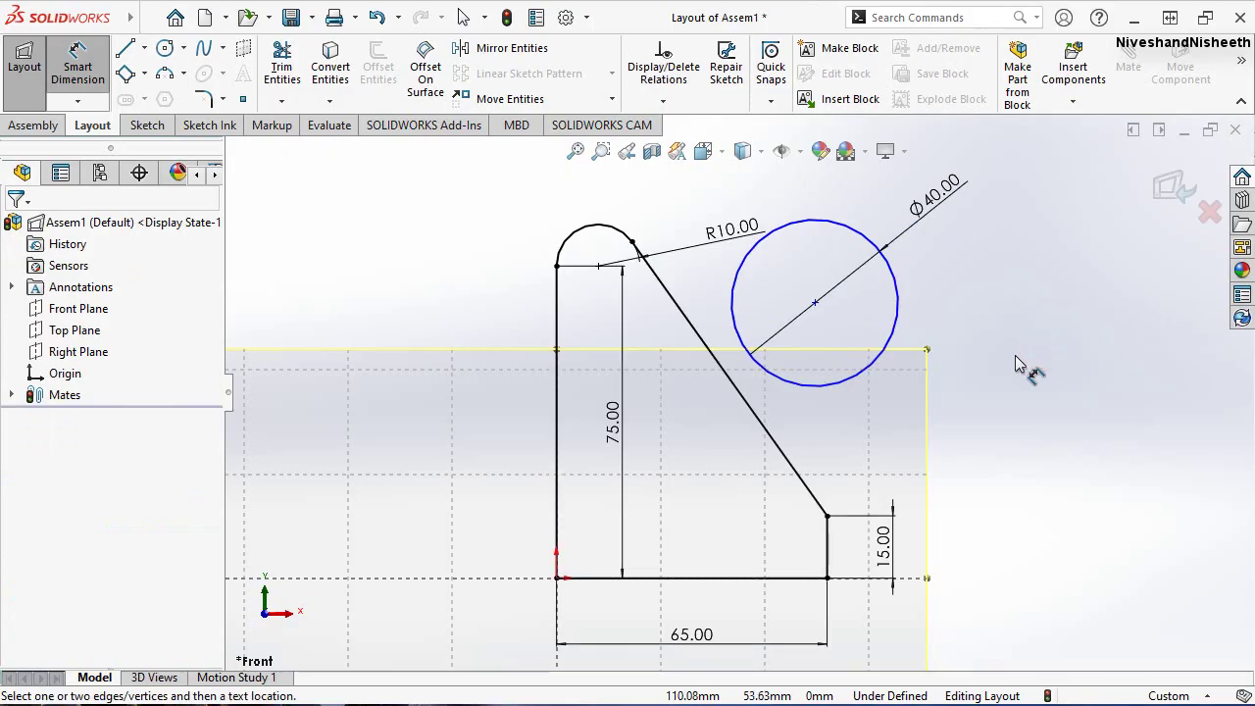
# Dimension the circle centre 75 mm from the profile's left edge
pyautogui.click(812, 310)
pyautogui.click(555, 423)
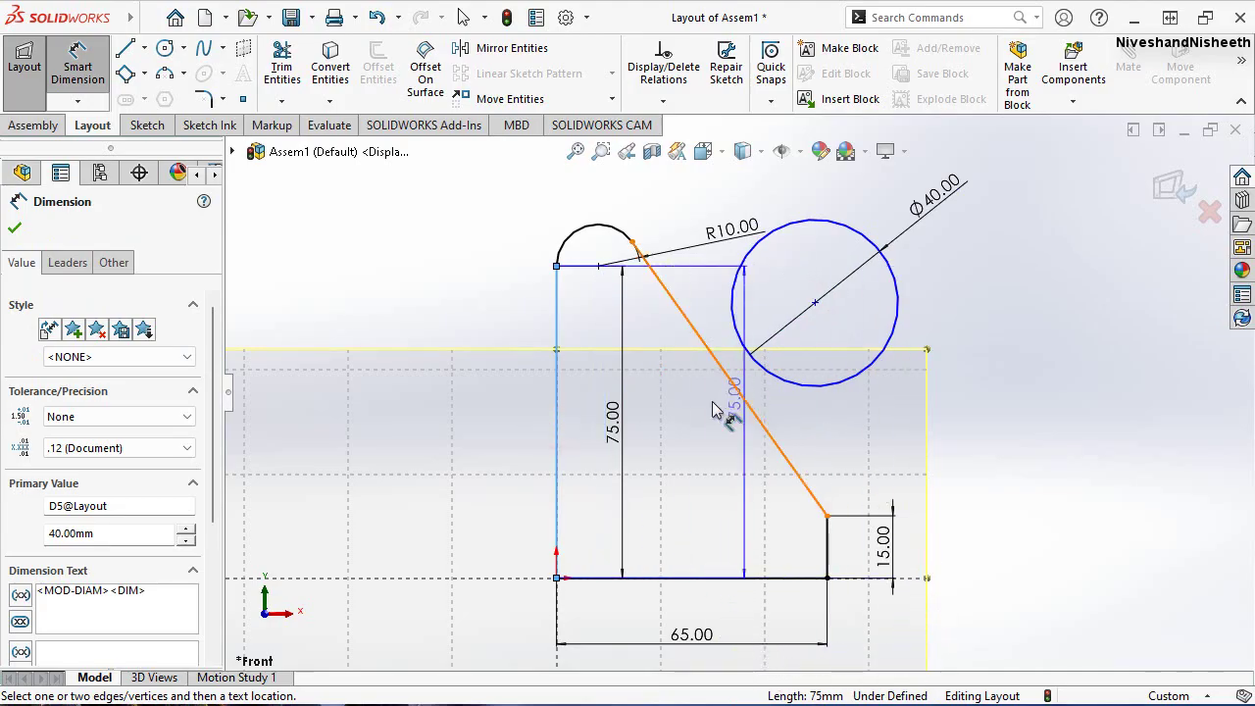
pyautogui.press('Escape')
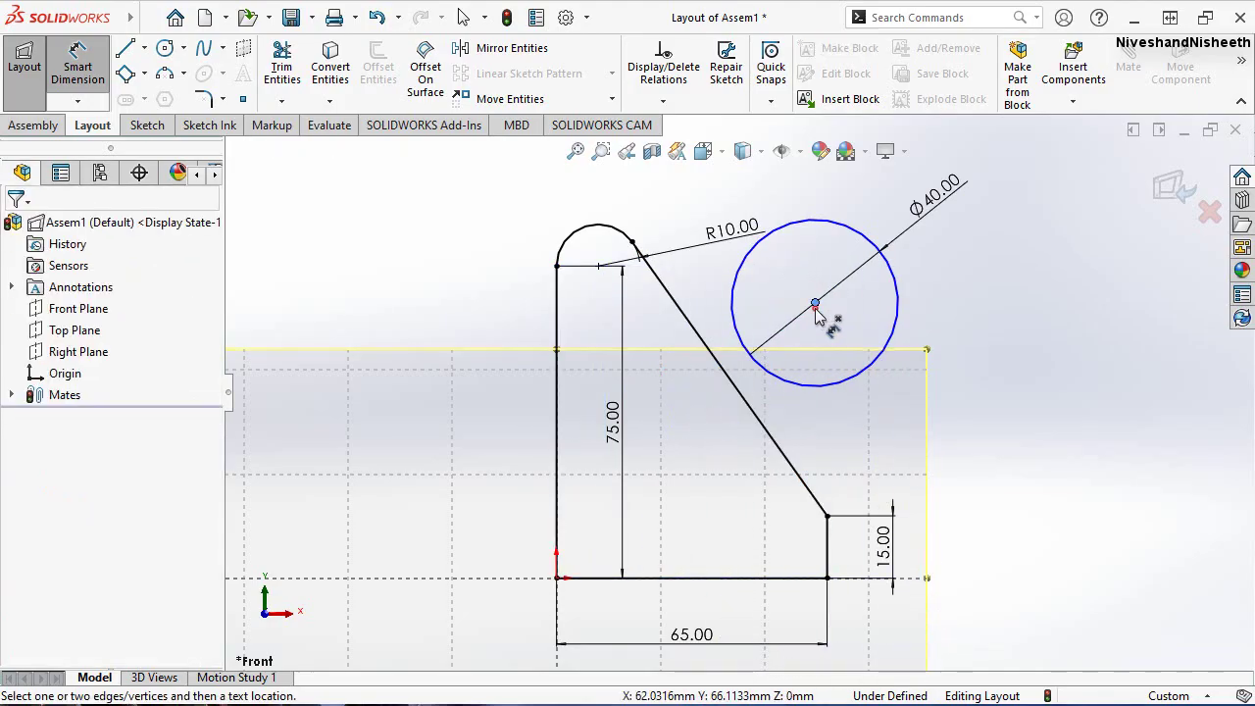
pyautogui.click(556, 505)
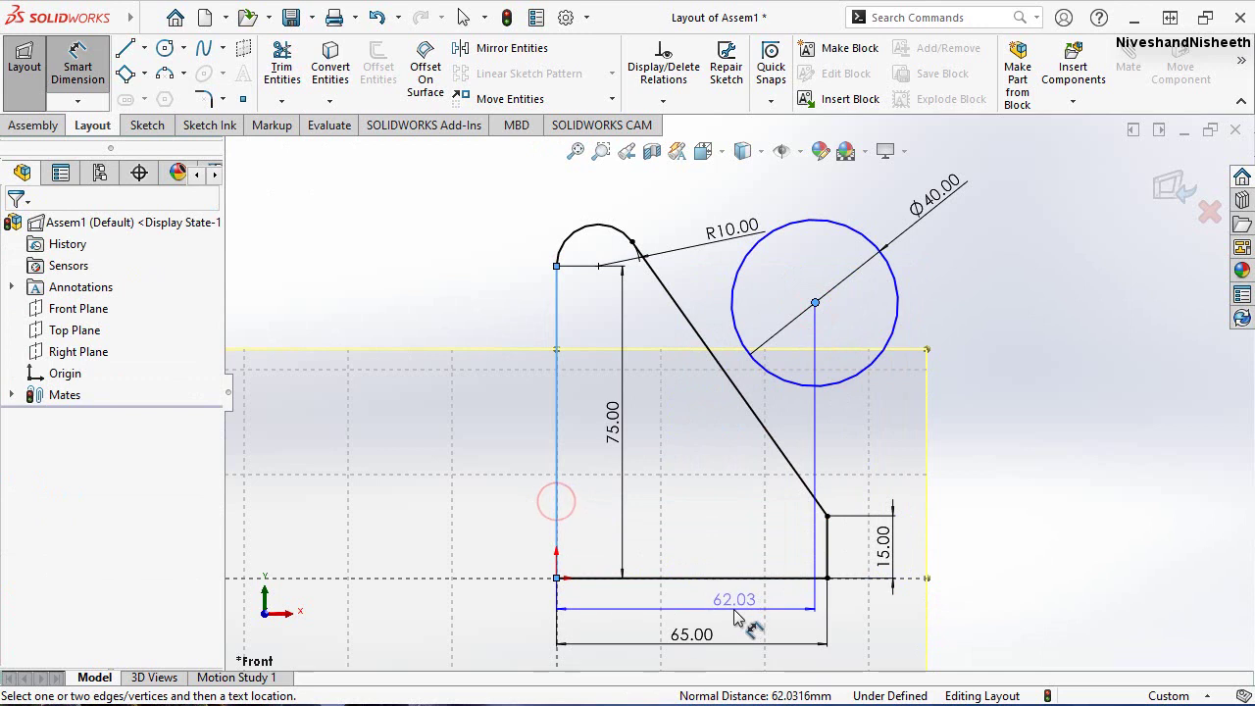
pyautogui.click(733, 612)
pyautogui.write('75')
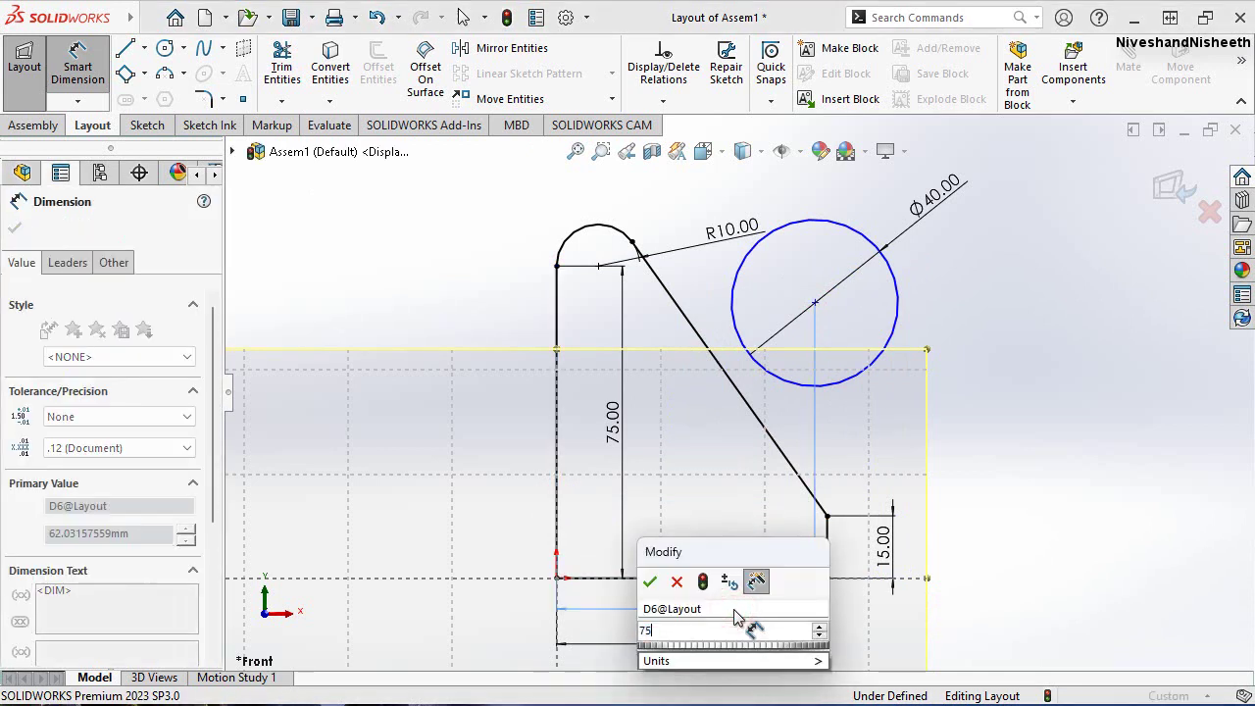
pyautogui.press('Escape')
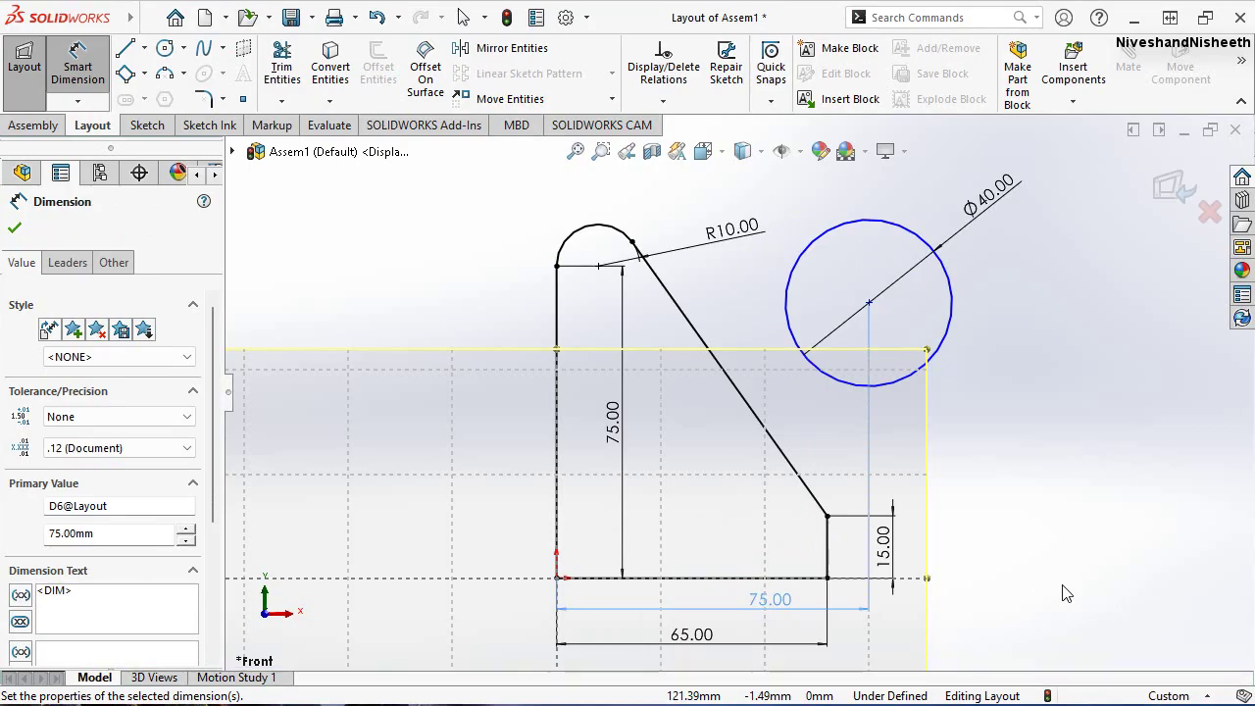
pyautogui.click(1065, 591)
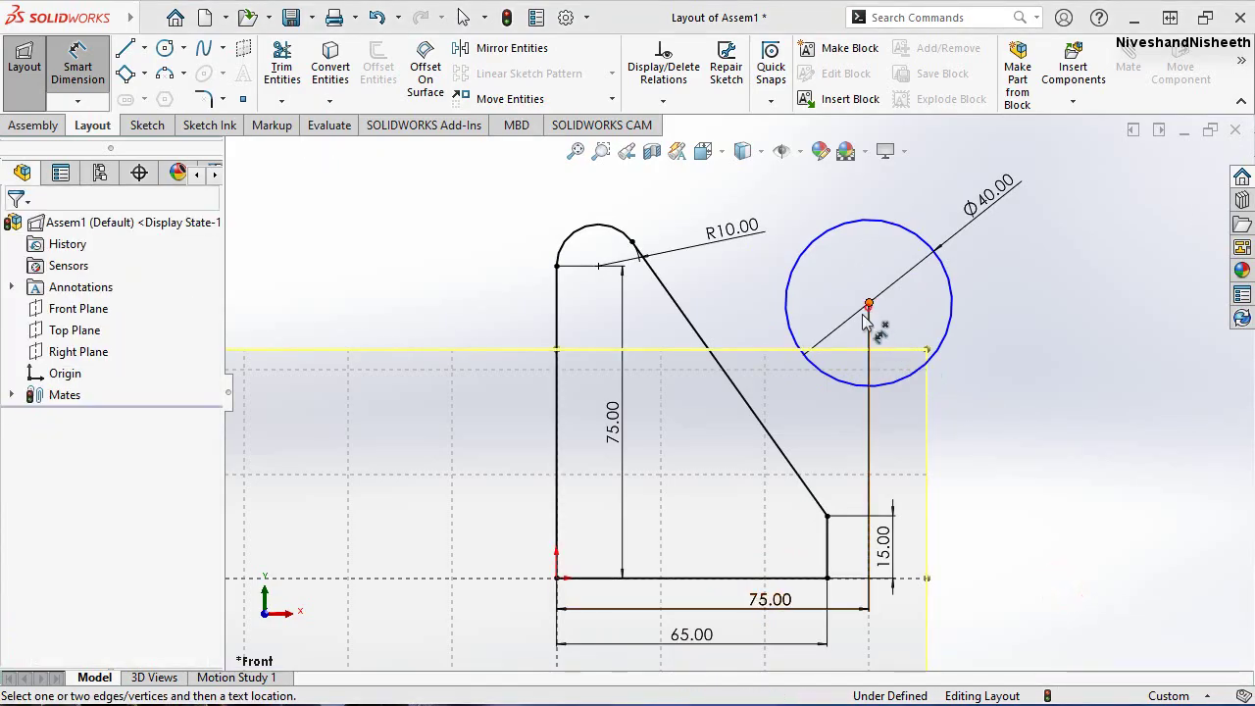
# Dimension the circle centre 50 mm above the base line
pyautogui.click(868, 306)
pyautogui.click(792, 581)
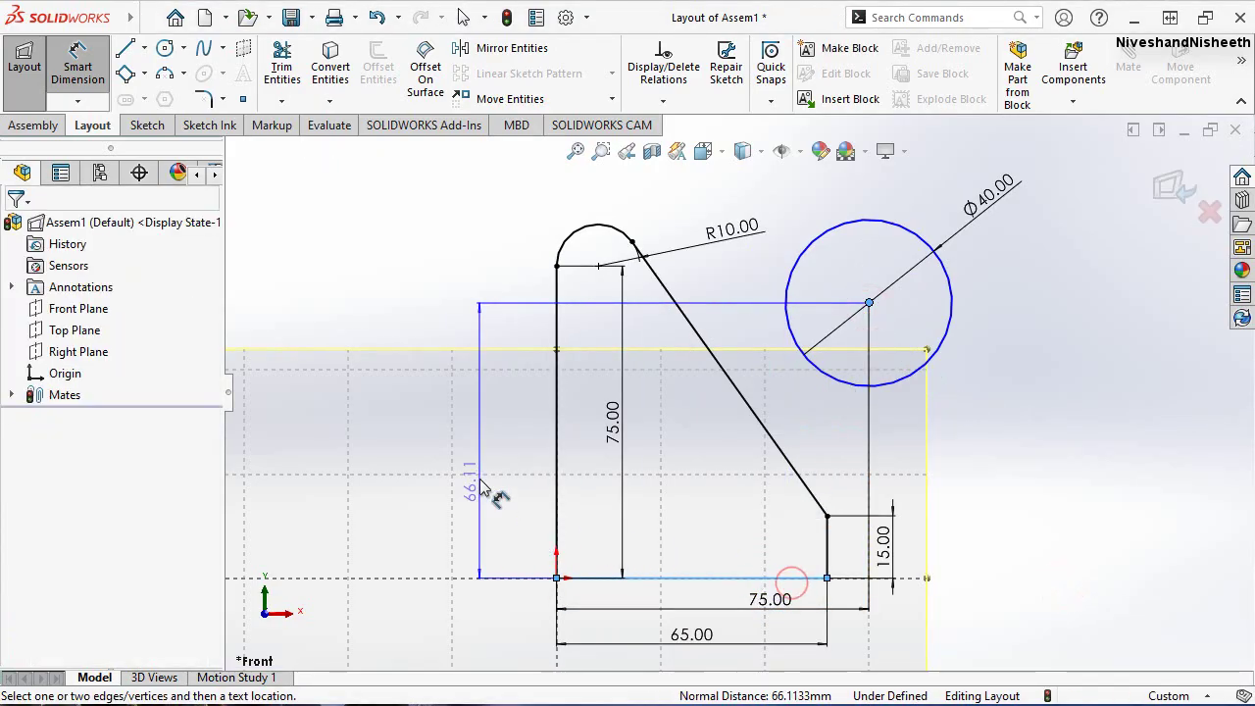
pyautogui.click(480, 452)
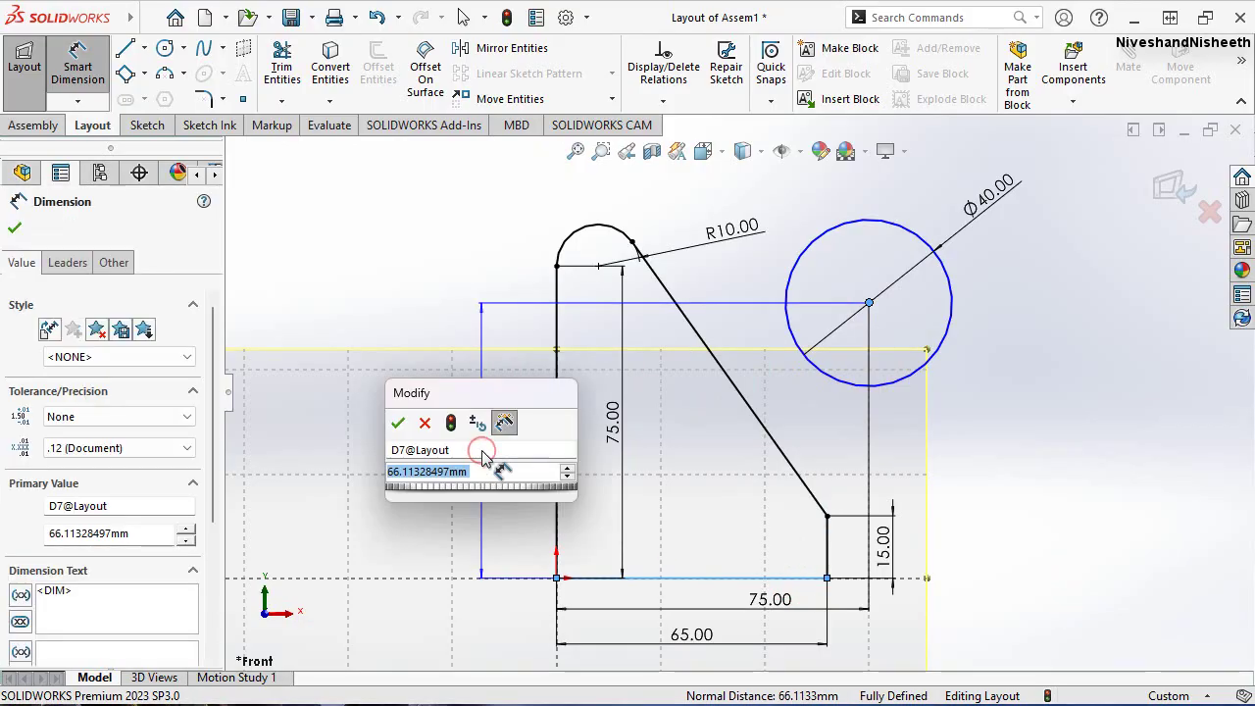
pyautogui.write('50')
pyautogui.press('Return')
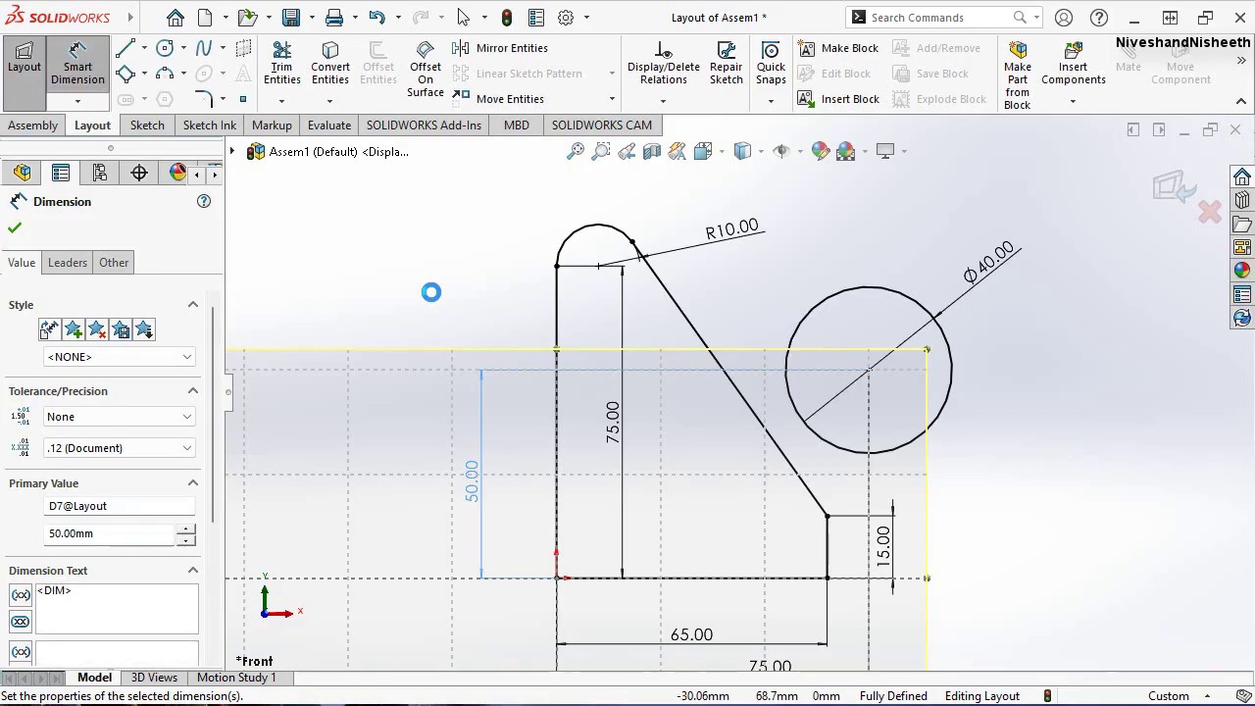
pyautogui.click(431, 294)
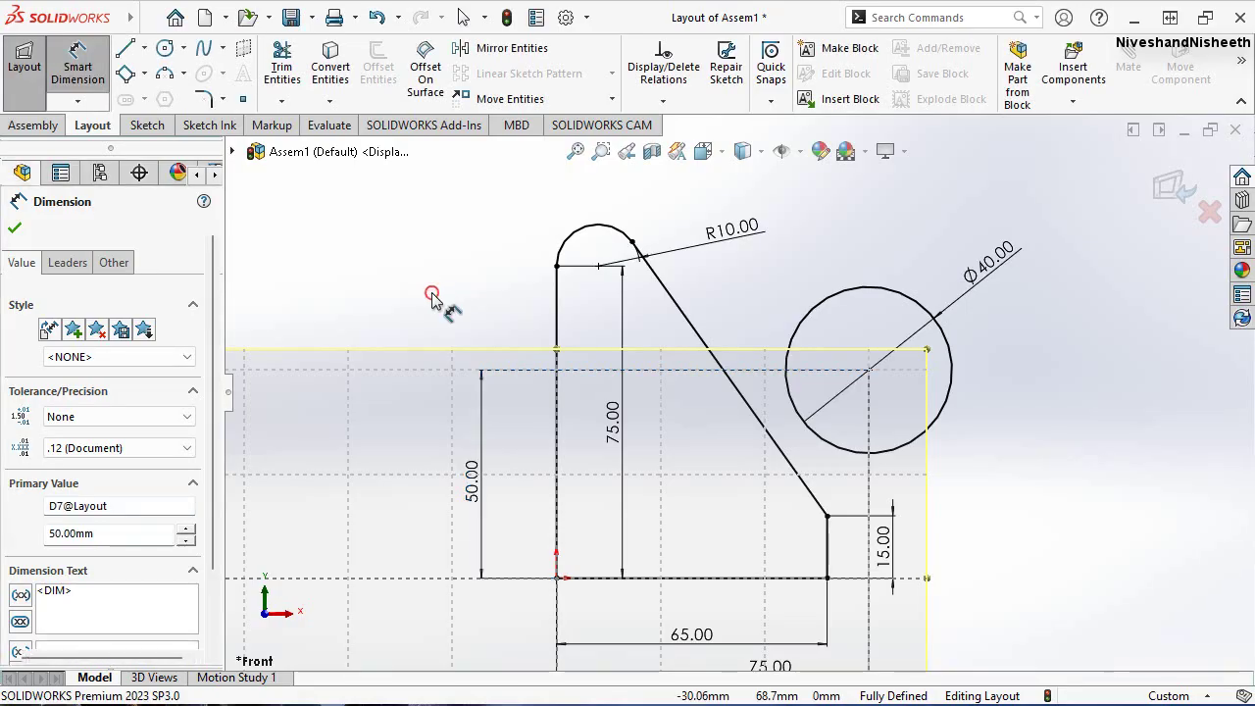
# Convert the slanted edge of the profile into construction geometry
pyautogui.click(676, 310)
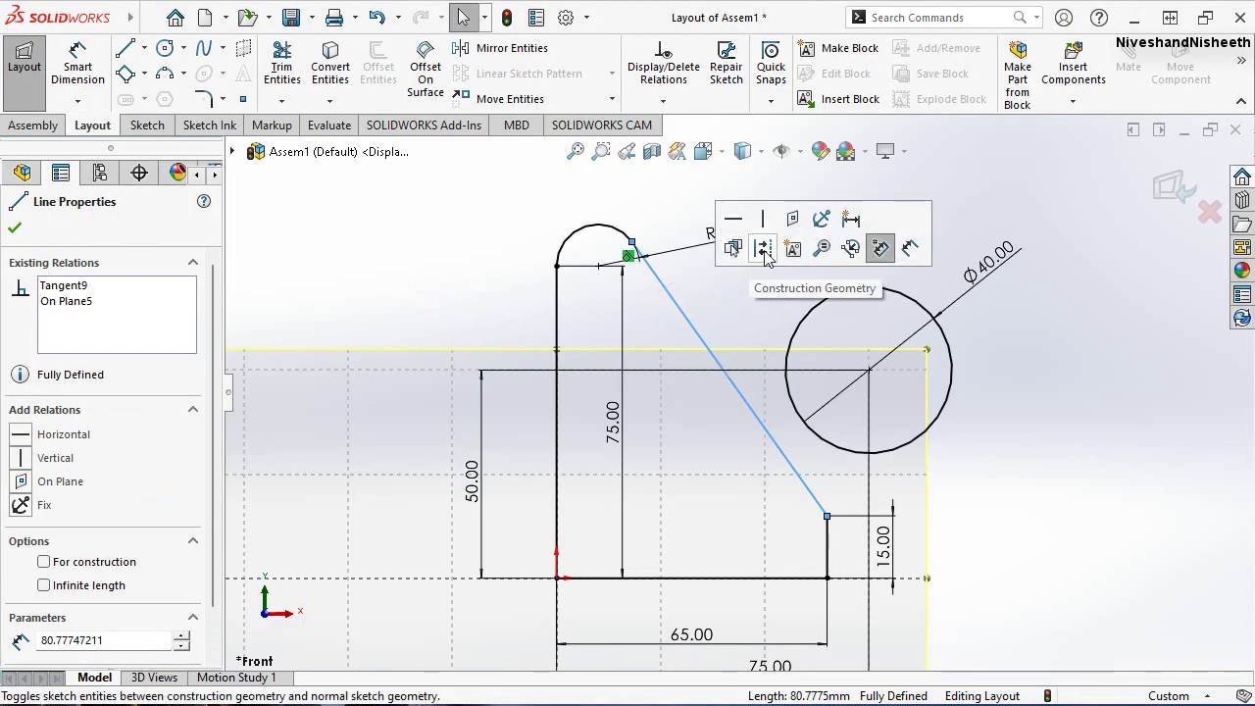
pyautogui.click(764, 251)
pyautogui.click(760, 292)
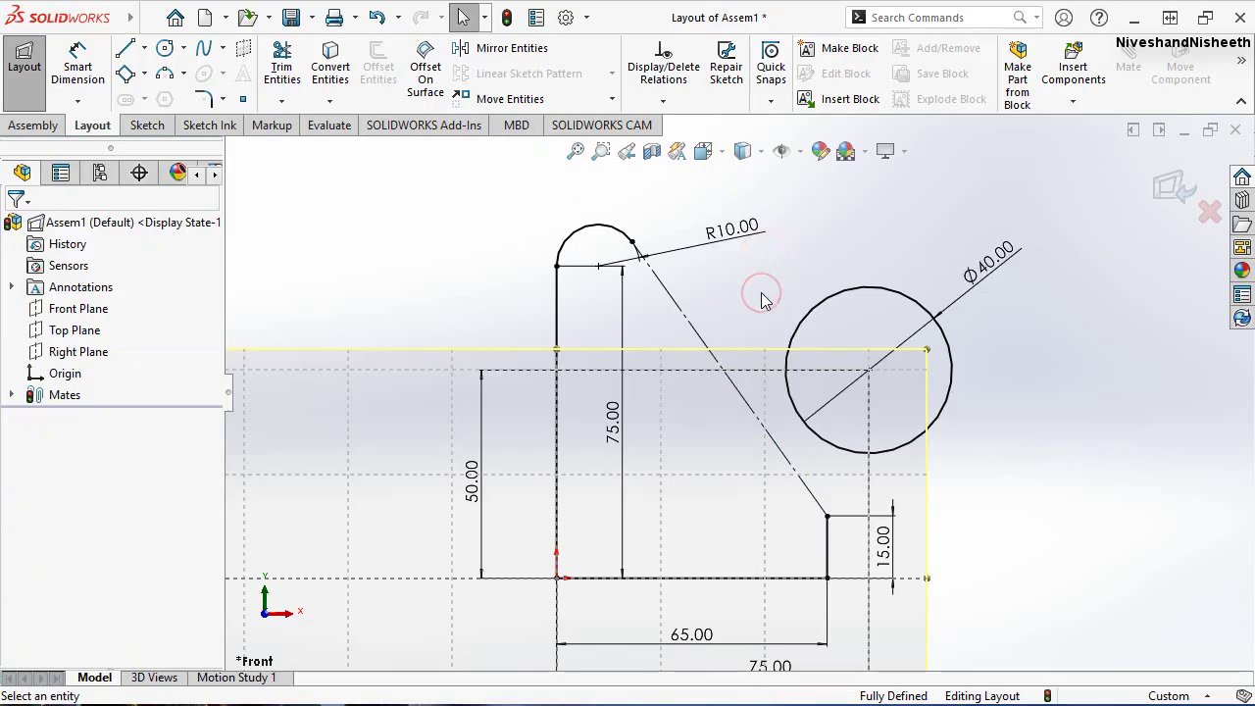
# Draw two horizontal lines from the slanted construction line into the circle
pyautogui.click(125, 50)
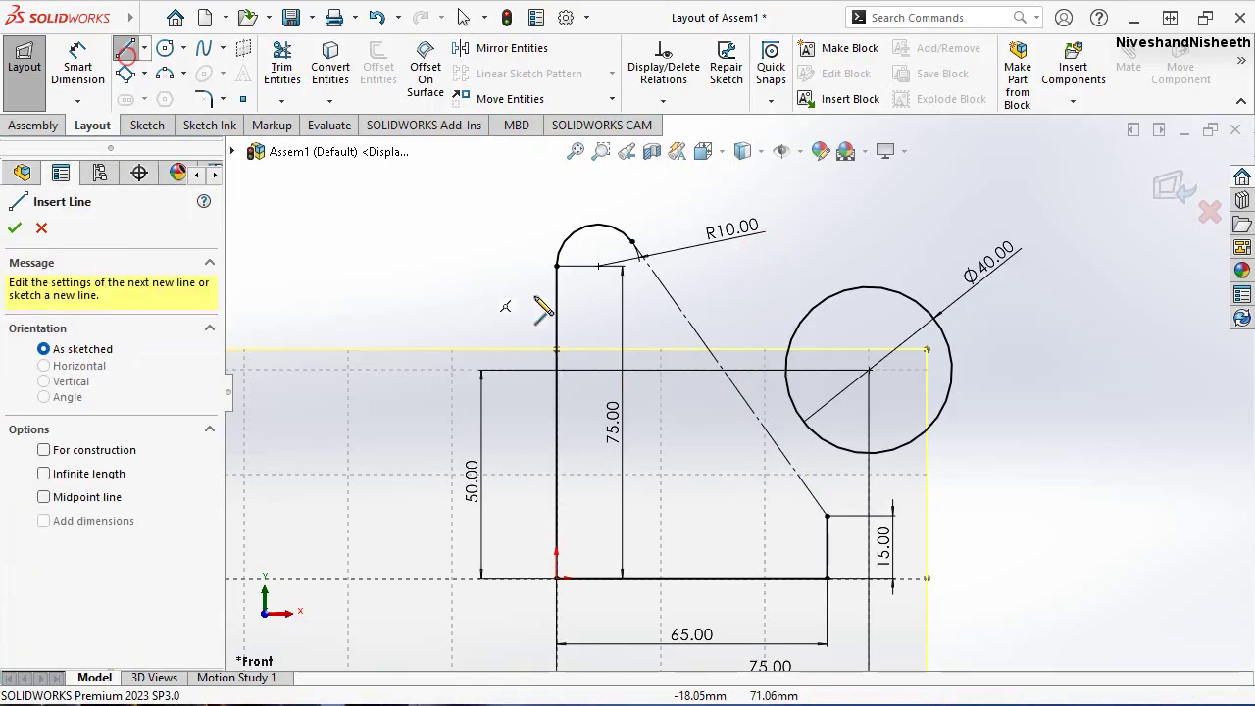
pyautogui.click(702, 345)
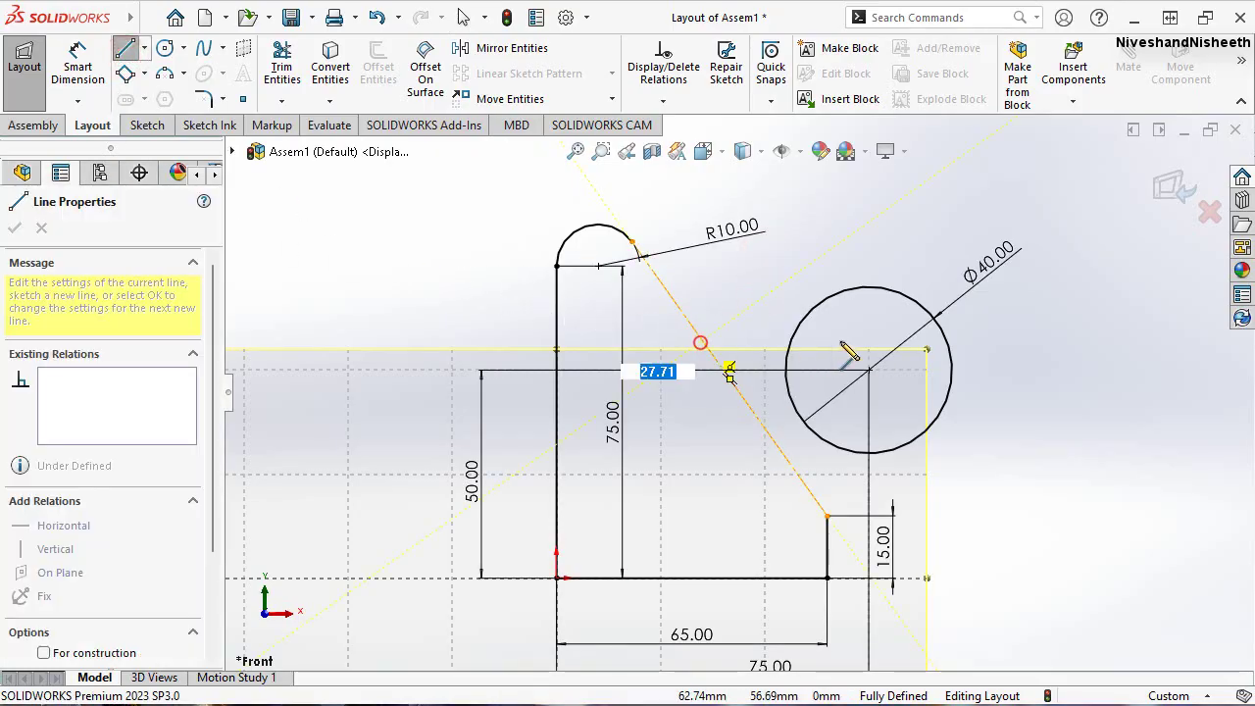
pyautogui.click(902, 342)
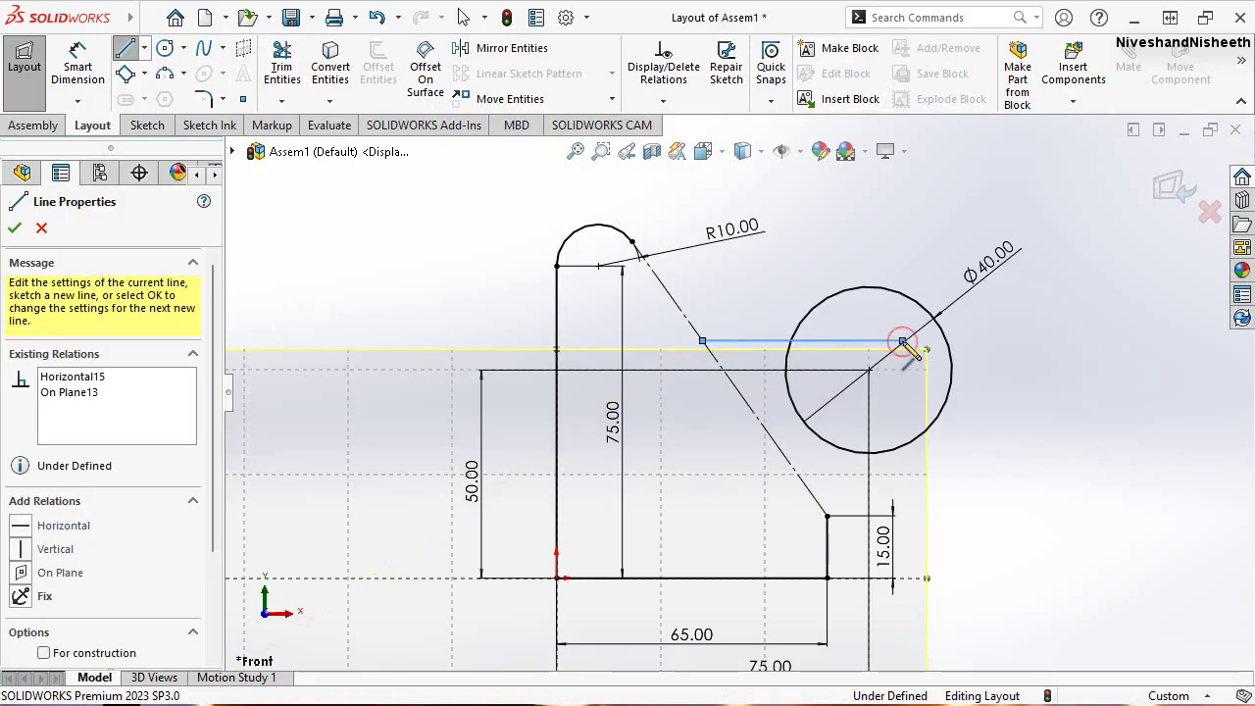
pyautogui.rightClick(909, 353)
pyautogui.click(953, 355)
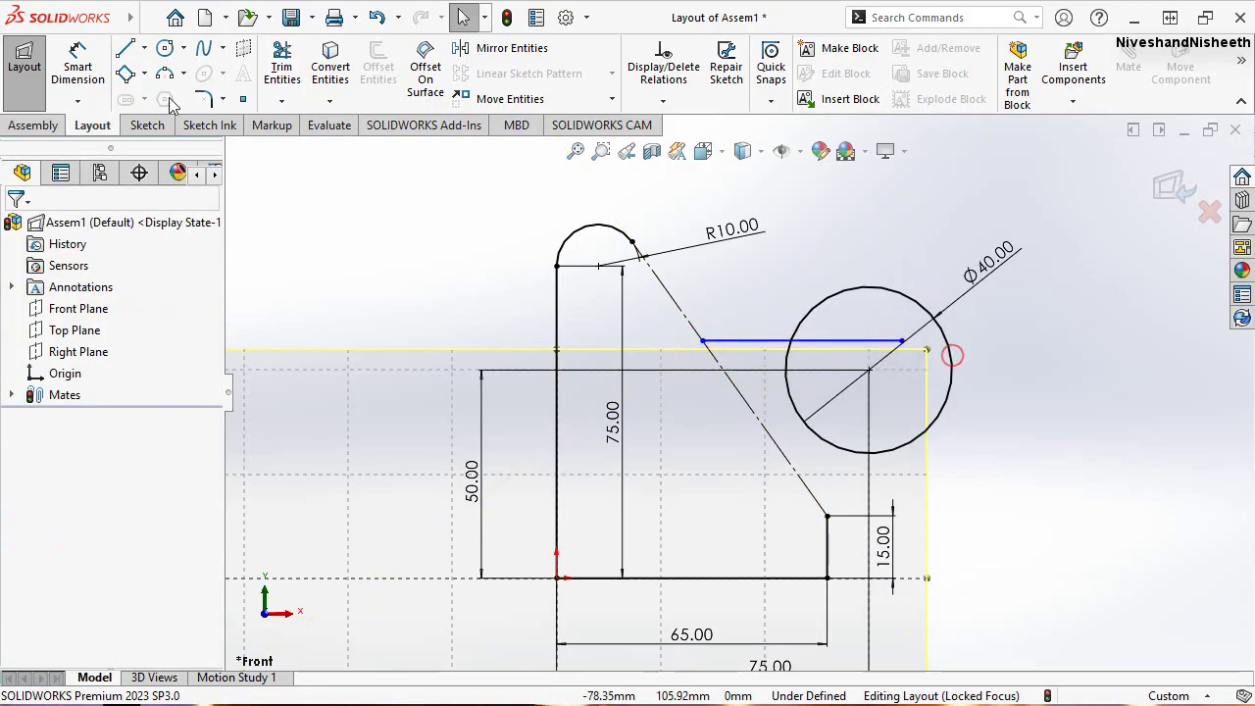
pyautogui.click(125, 48)
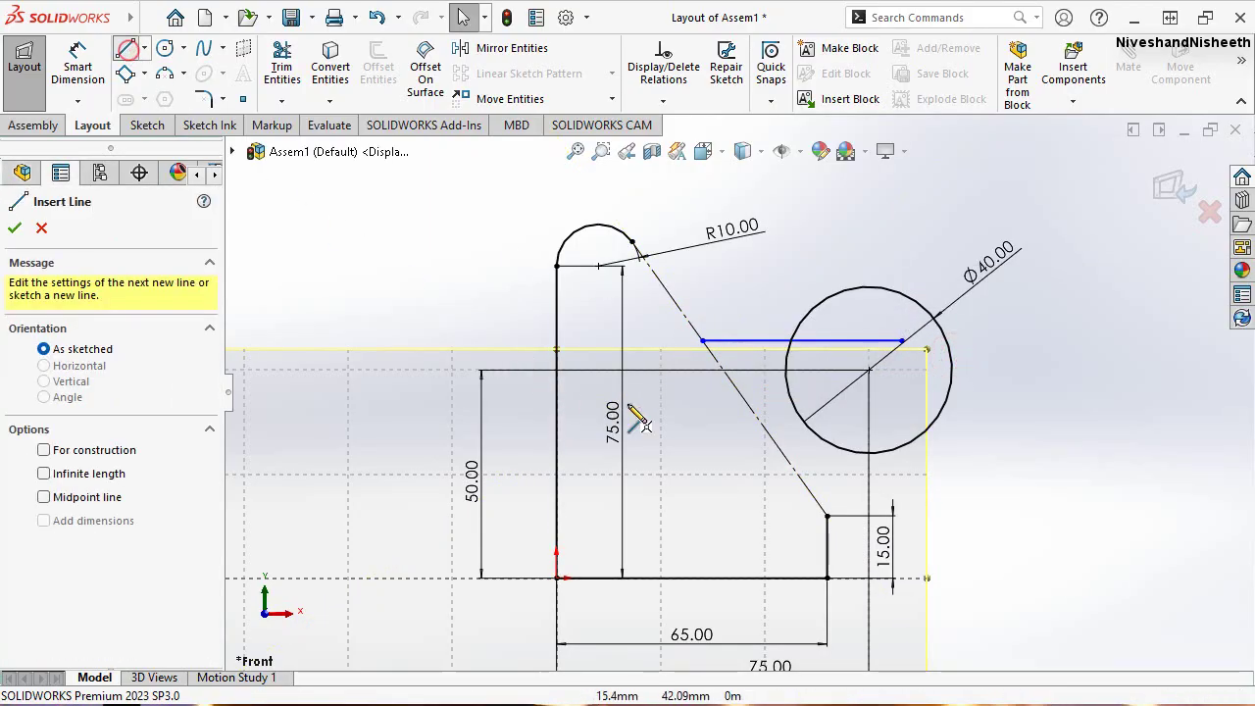
pyautogui.click(775, 448)
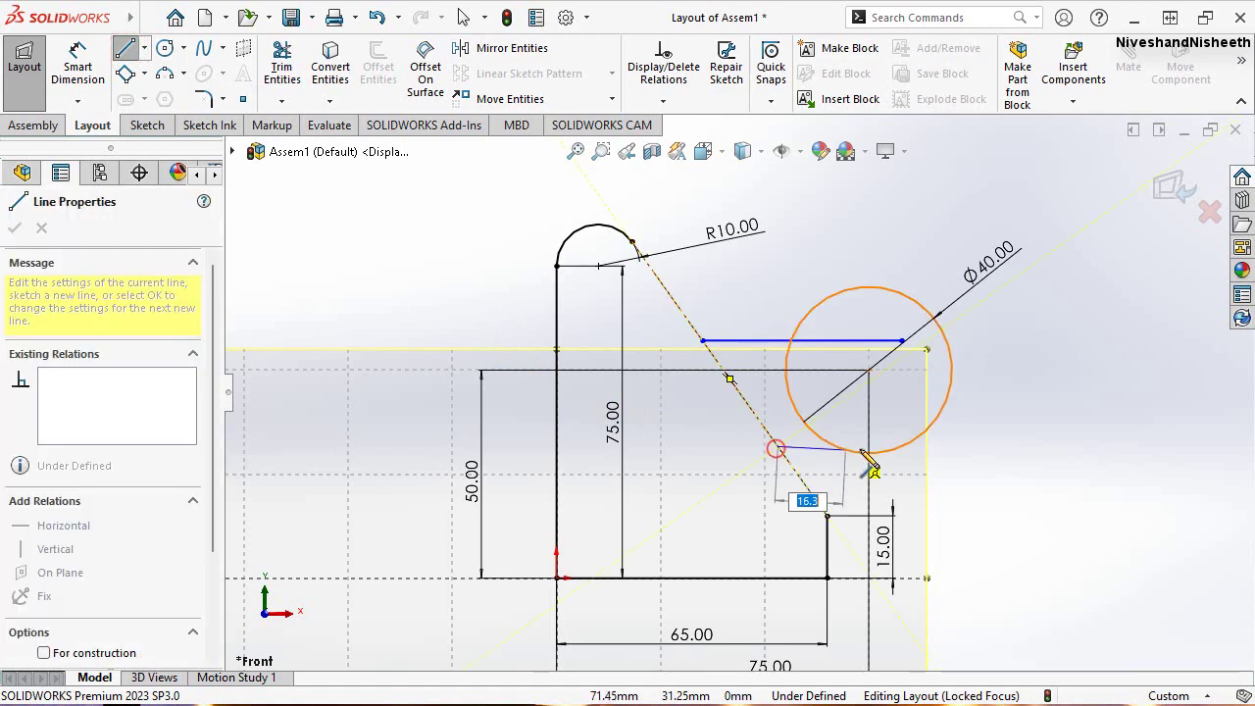
pyautogui.click(923, 448)
pyautogui.press('Escape')
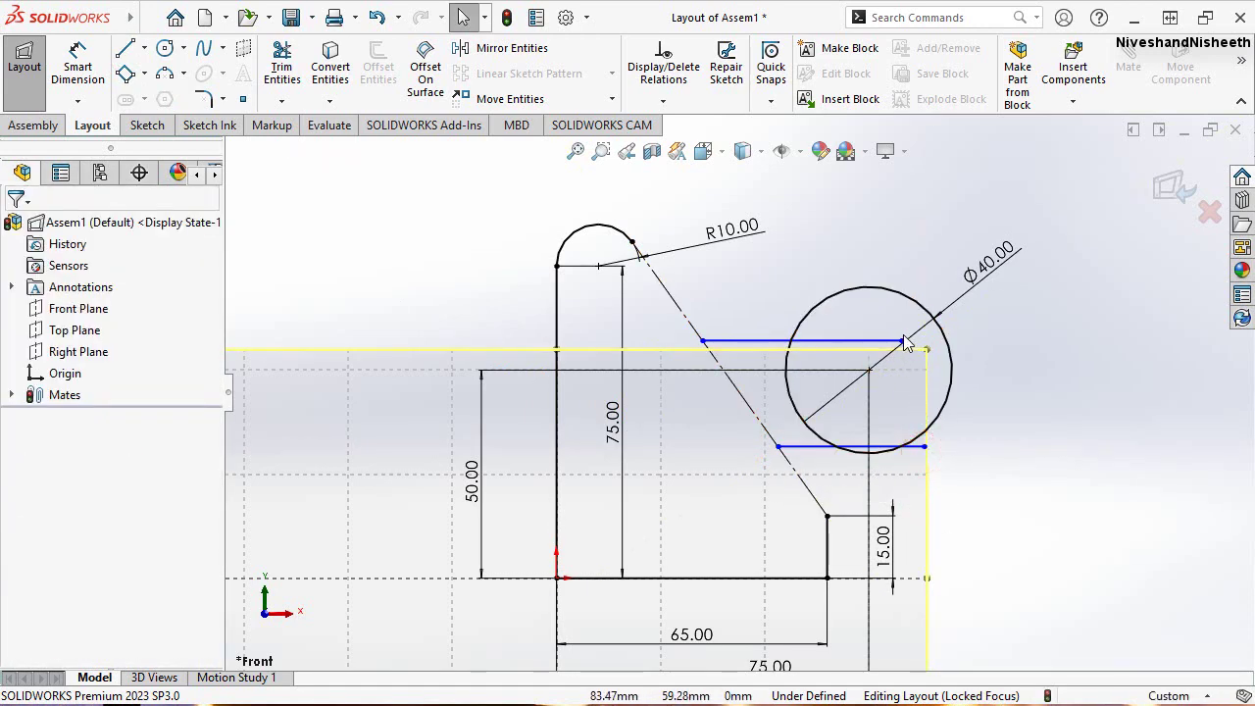
# Make the two lines' right endpoints vertically aligned
pyautogui.click(902, 342)
pyautogui.keyDown('ctrl'); pyautogui.click(923, 447); pyautogui.keyUp('ctrl')
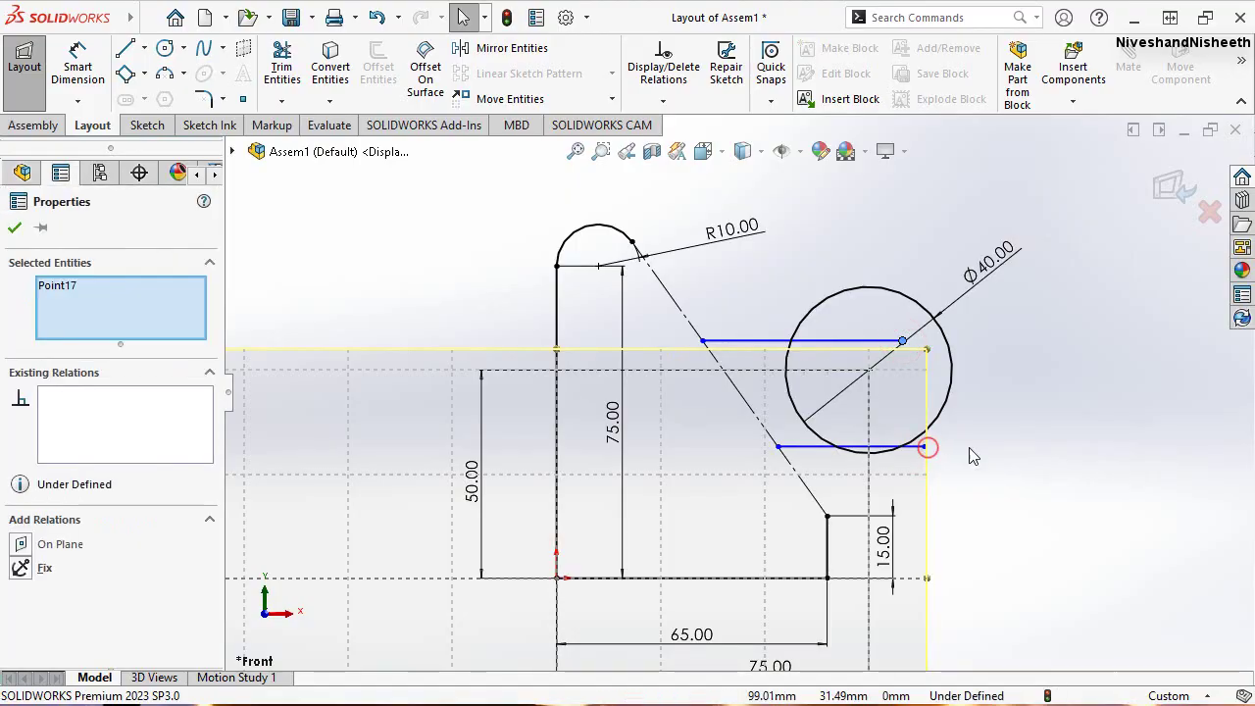
pyautogui.click(911, 360)
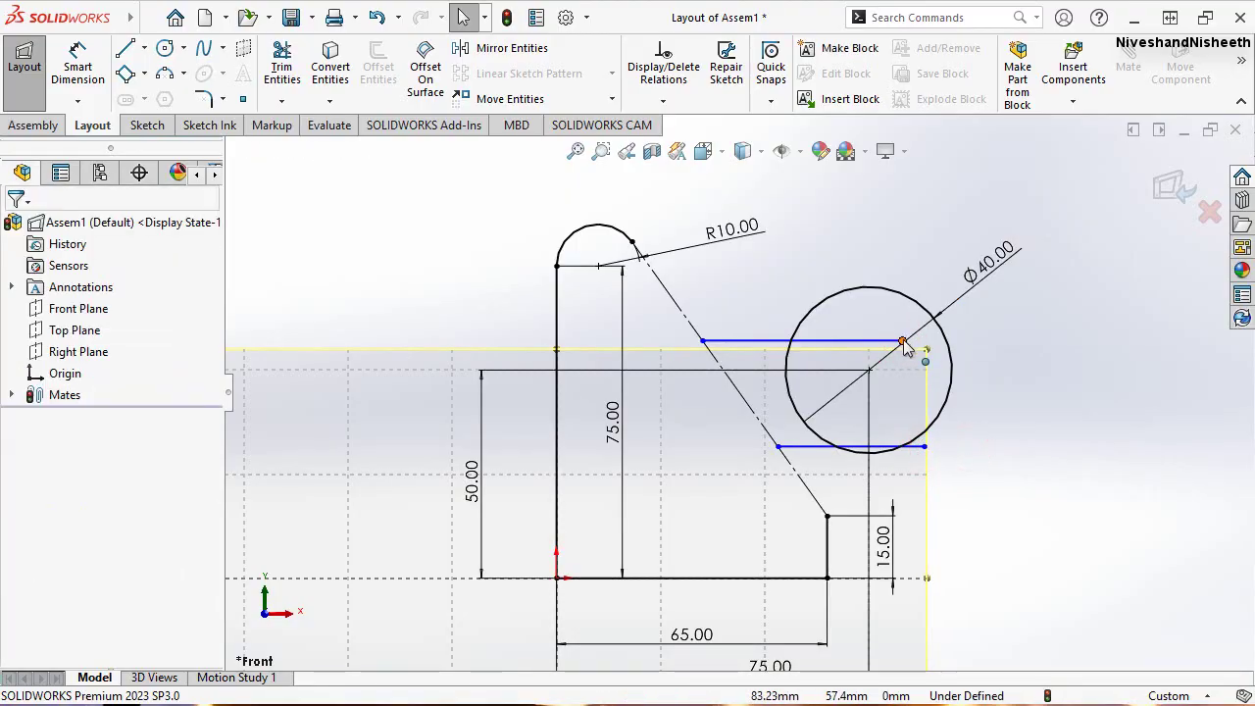
pyautogui.click(902, 341)
pyautogui.keyDown('ctrl'); pyautogui.click(922, 446); pyautogui.keyUp('ctrl')
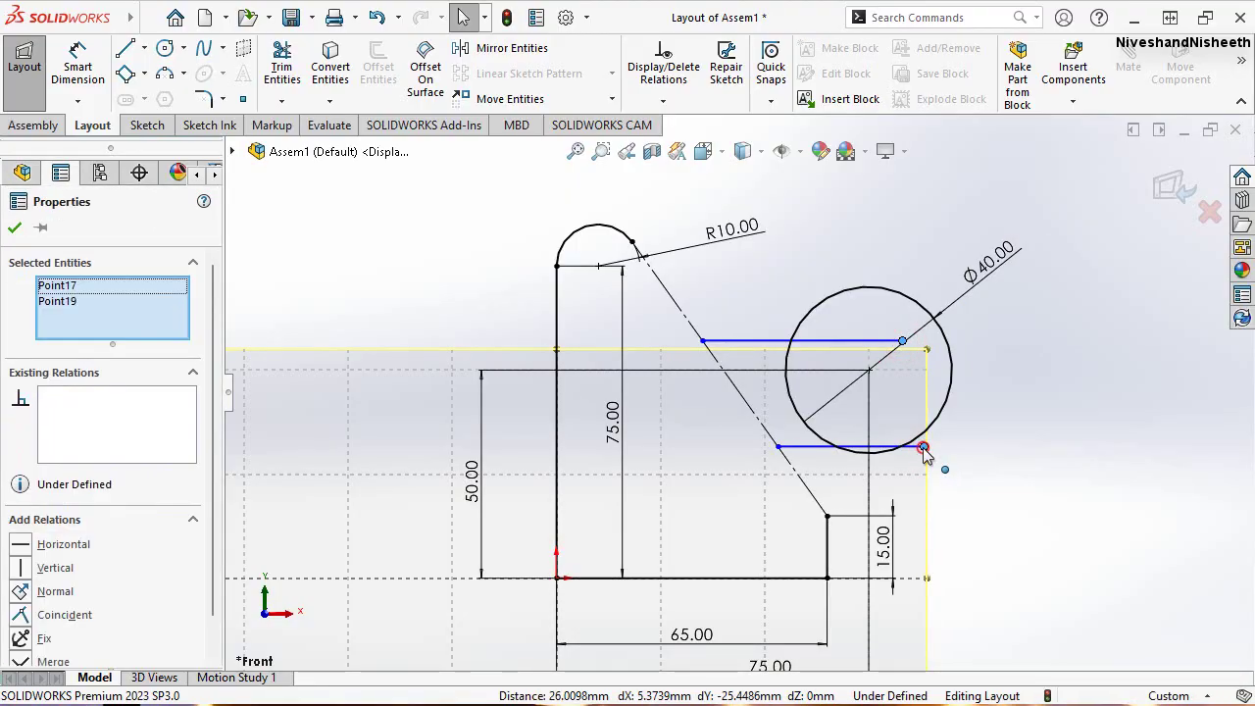
pyautogui.click(1007, 363)
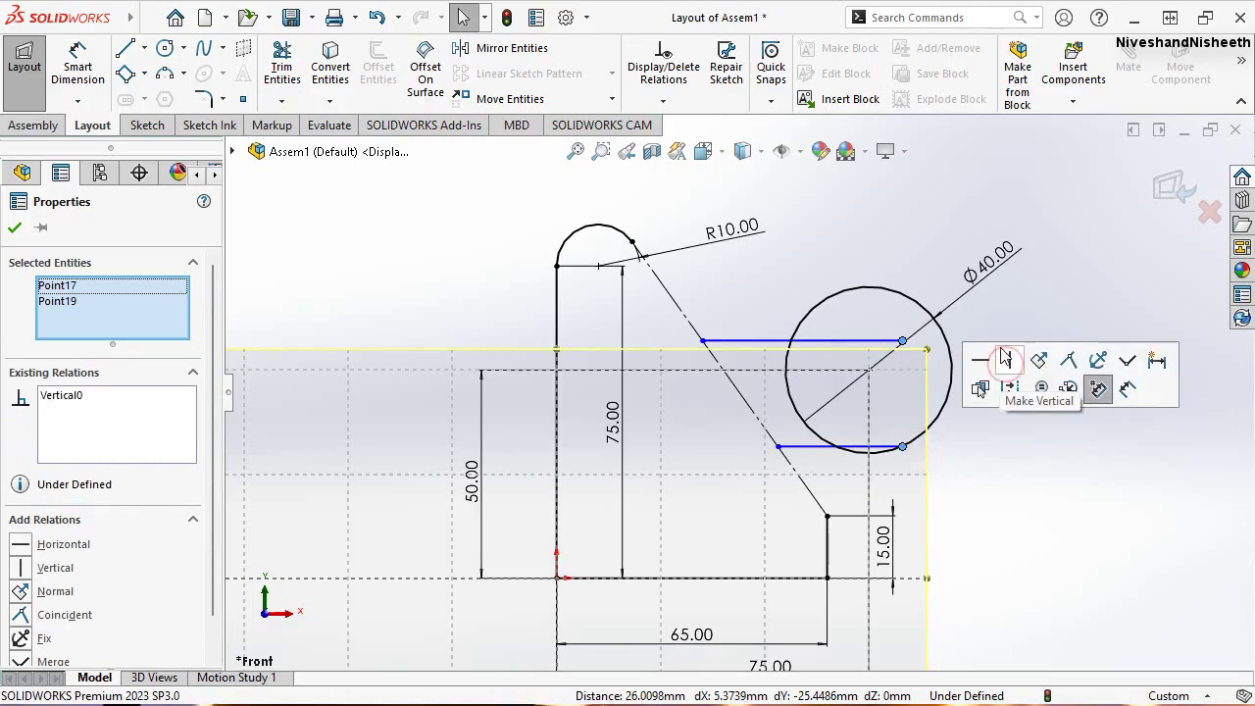
pyautogui.click(970, 314)
# Draw a three-point arc joining the lines' right ends and reposition both slot lines
pyautogui.click(165, 72)
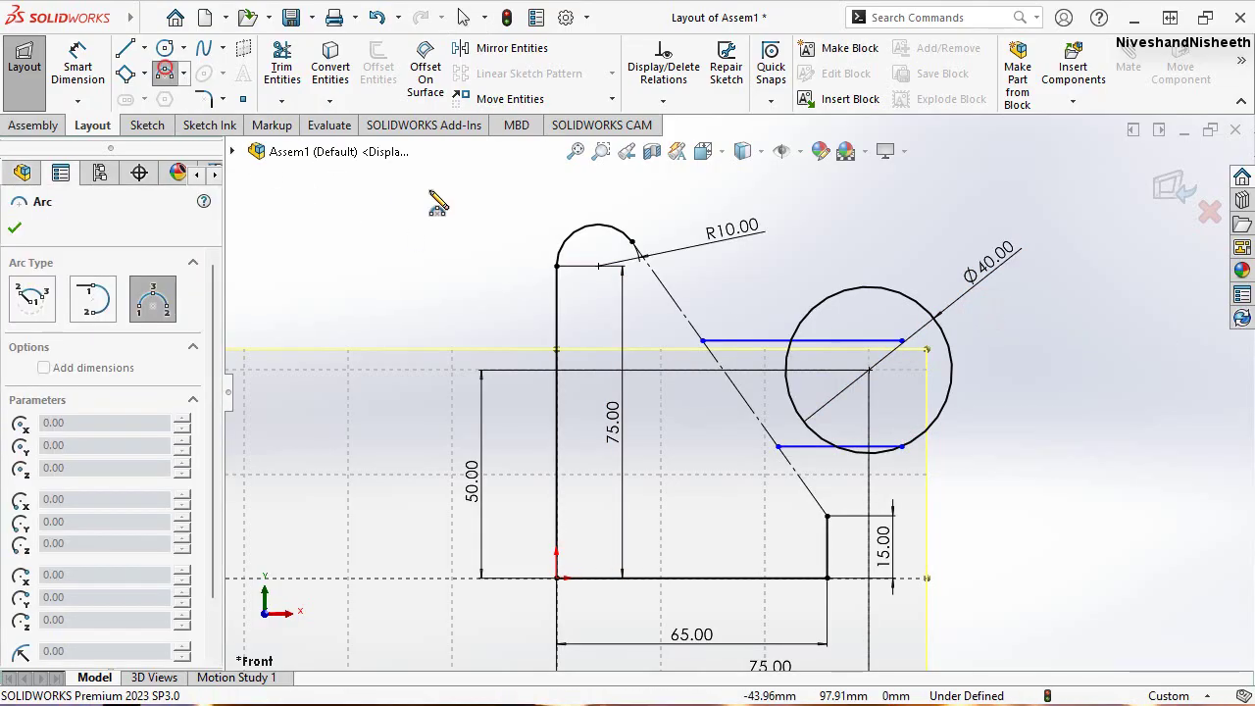
pyautogui.click(902, 341)
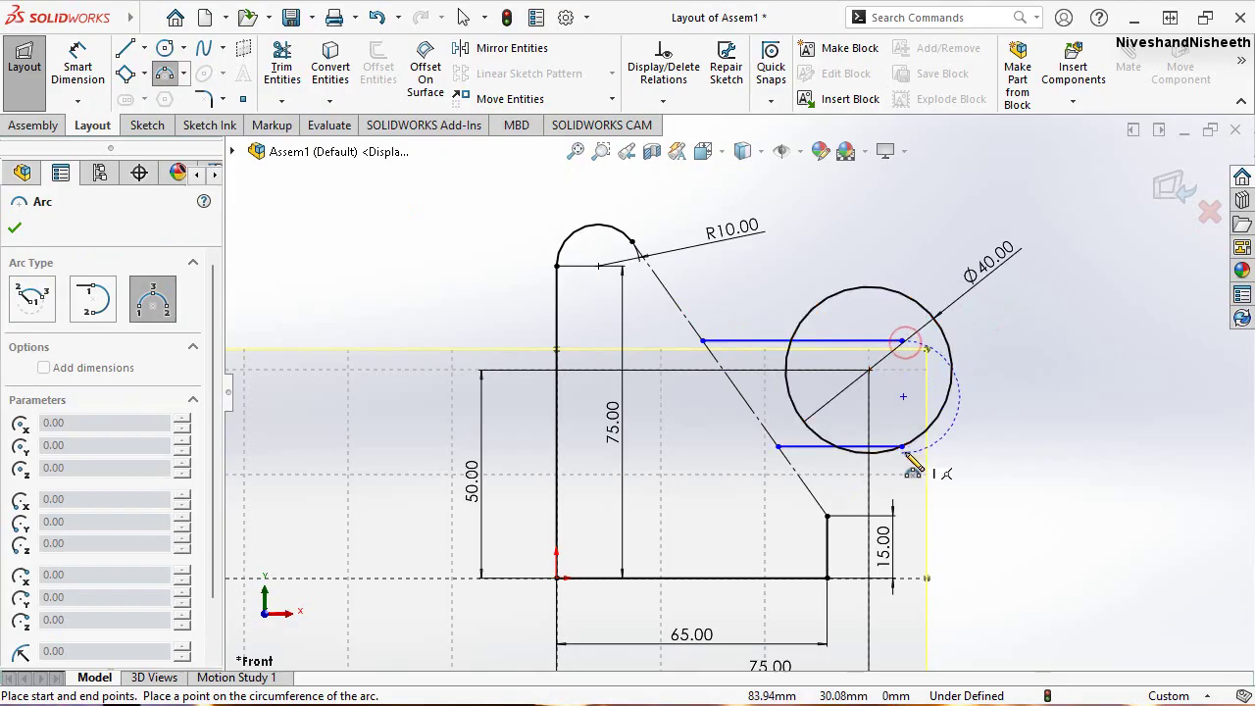
pyautogui.click(901, 447)
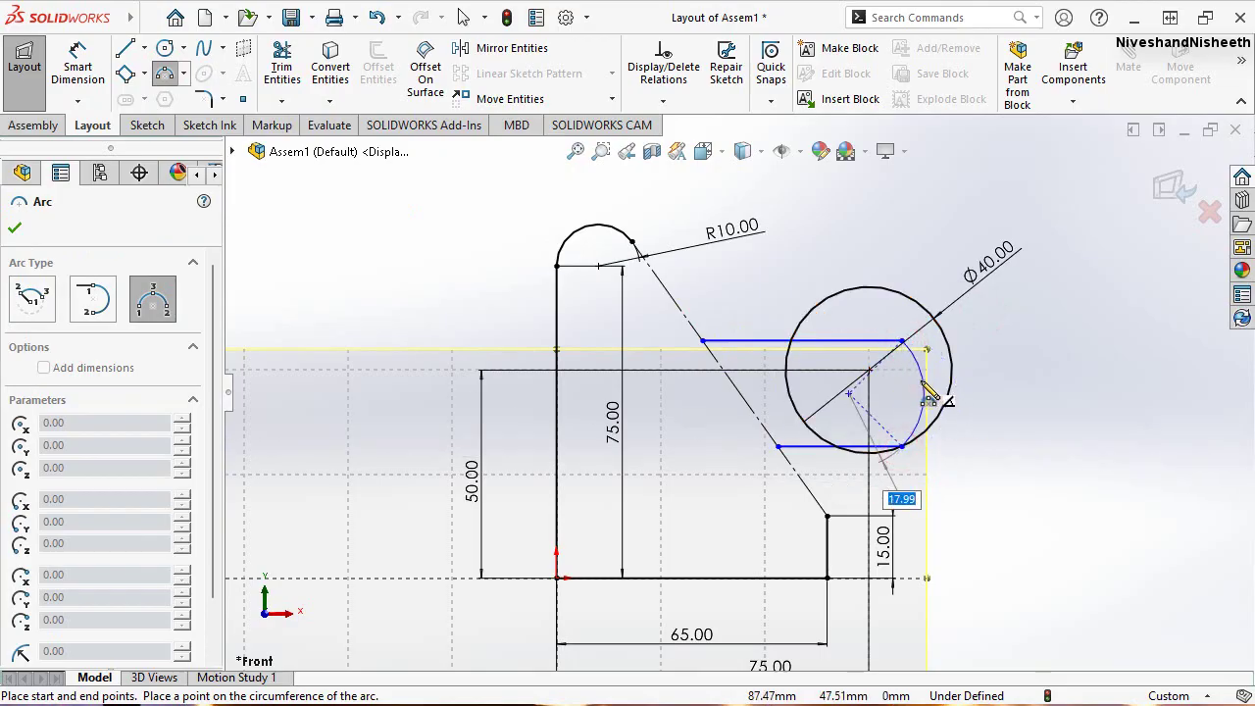
pyautogui.click(926, 397)
pyautogui.press('Escape')
pyautogui.click(901, 341)
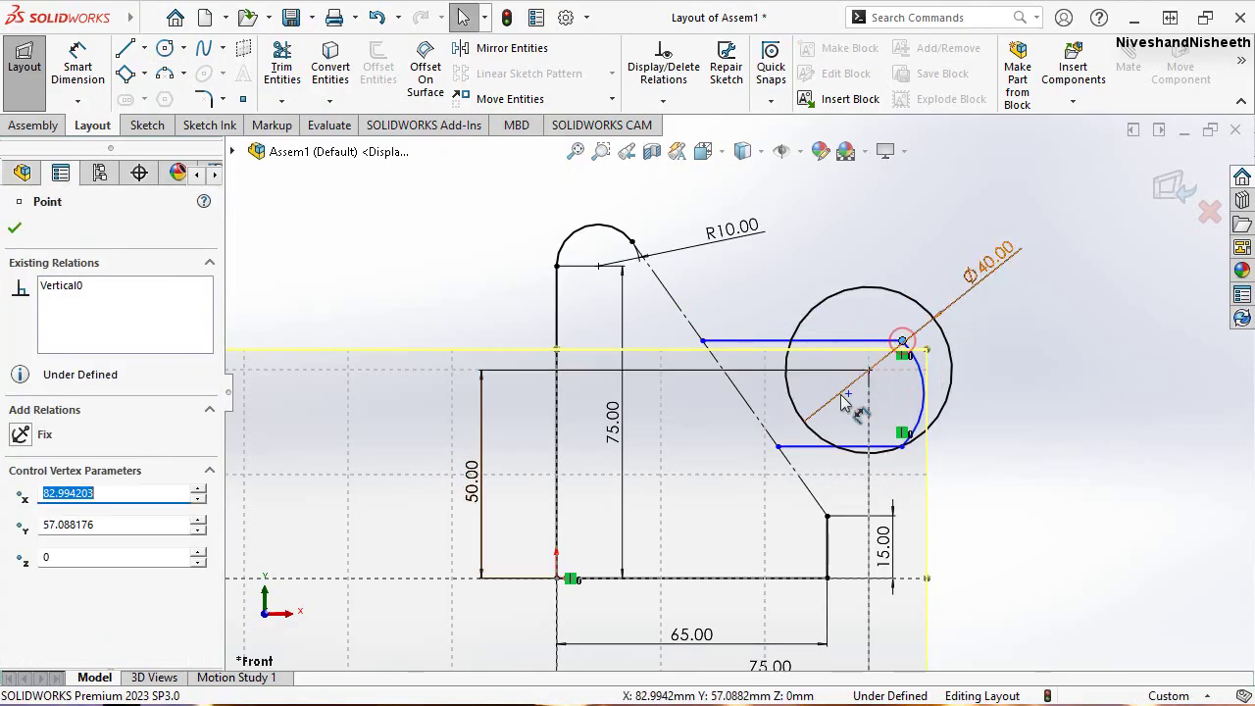
pyautogui.keyDown('ctrl'); pyautogui.click(842, 397); pyautogui.keyUp('ctrl')
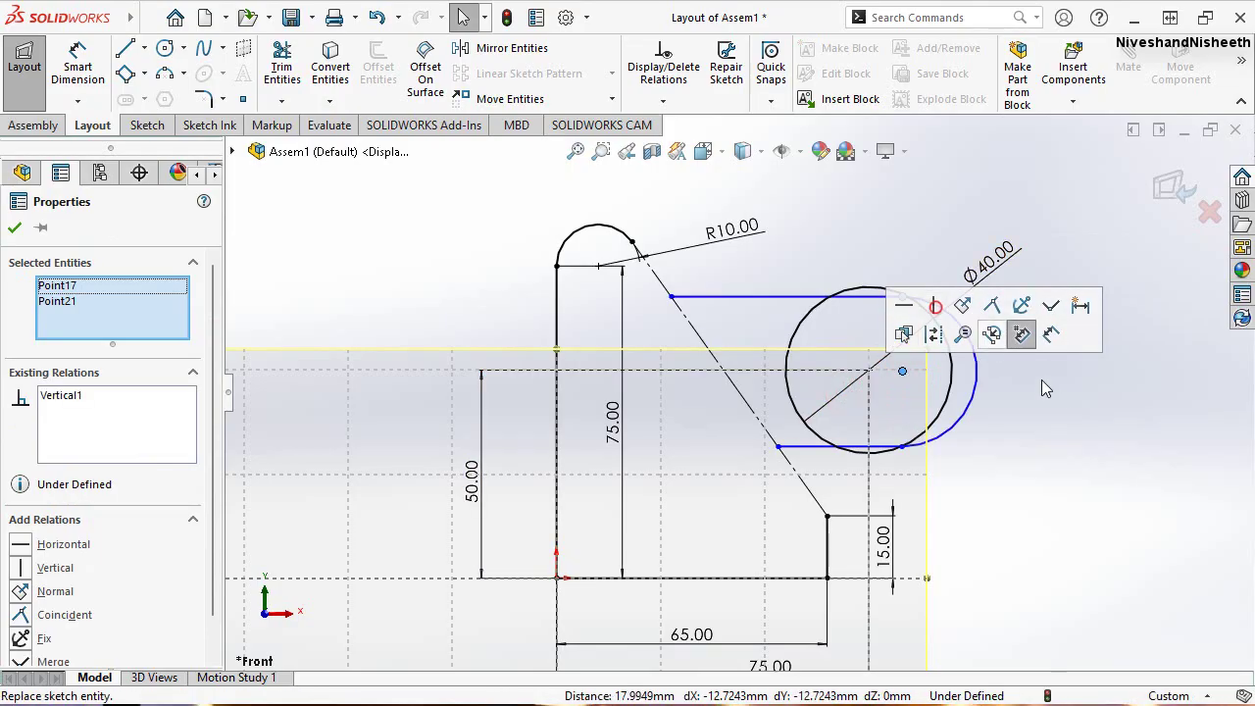
pyautogui.click(1062, 397)
pyautogui.moveTo(719, 297); pyautogui.dragTo(751, 358)
pyautogui.moveTo(784, 446); pyautogui.dragTo(768, 404)
pyautogui.click(1136, 443)
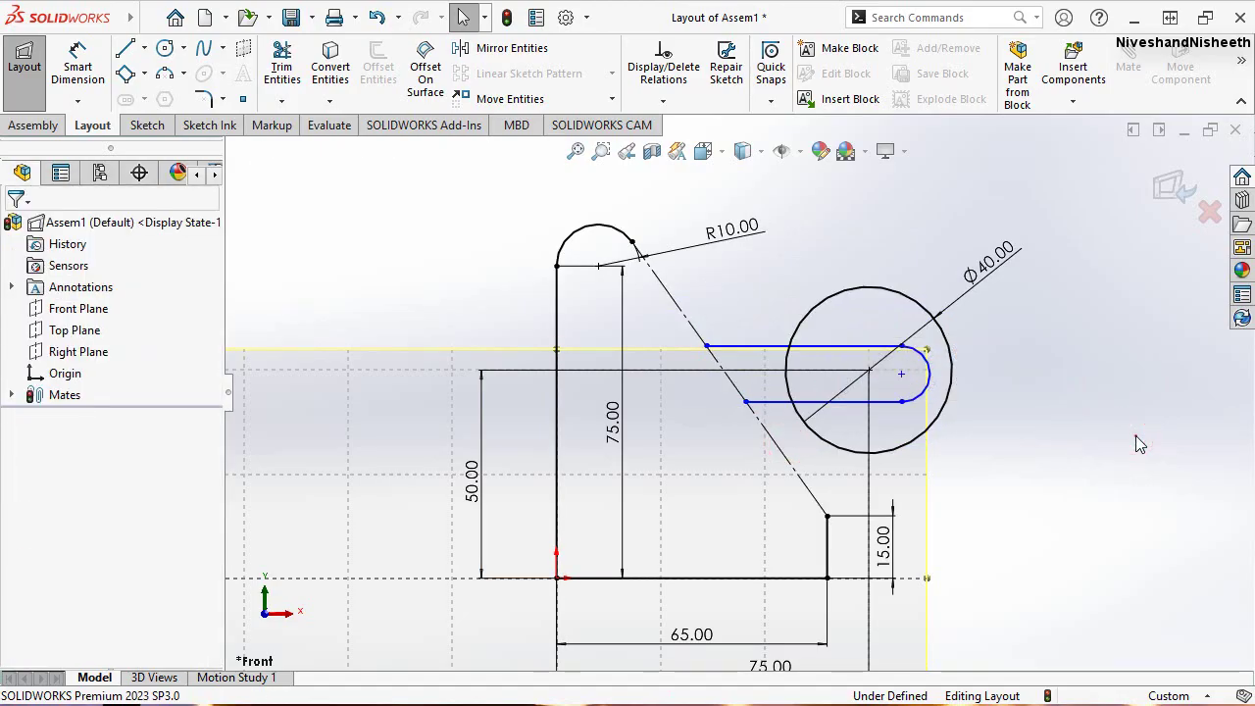
# Make the slot arc concentric with the Ø40 circle
pyautogui.click(1135, 435)
pyautogui.click(952, 357)
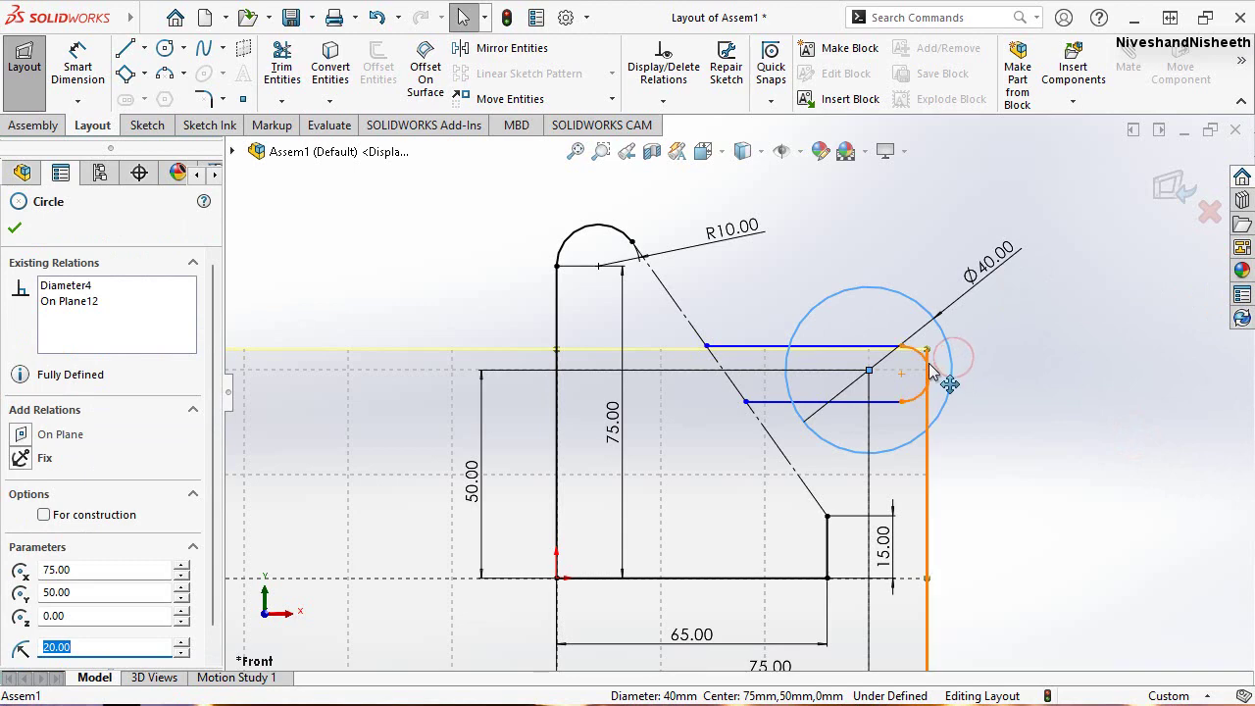
pyautogui.scroll(3, 912, 363)
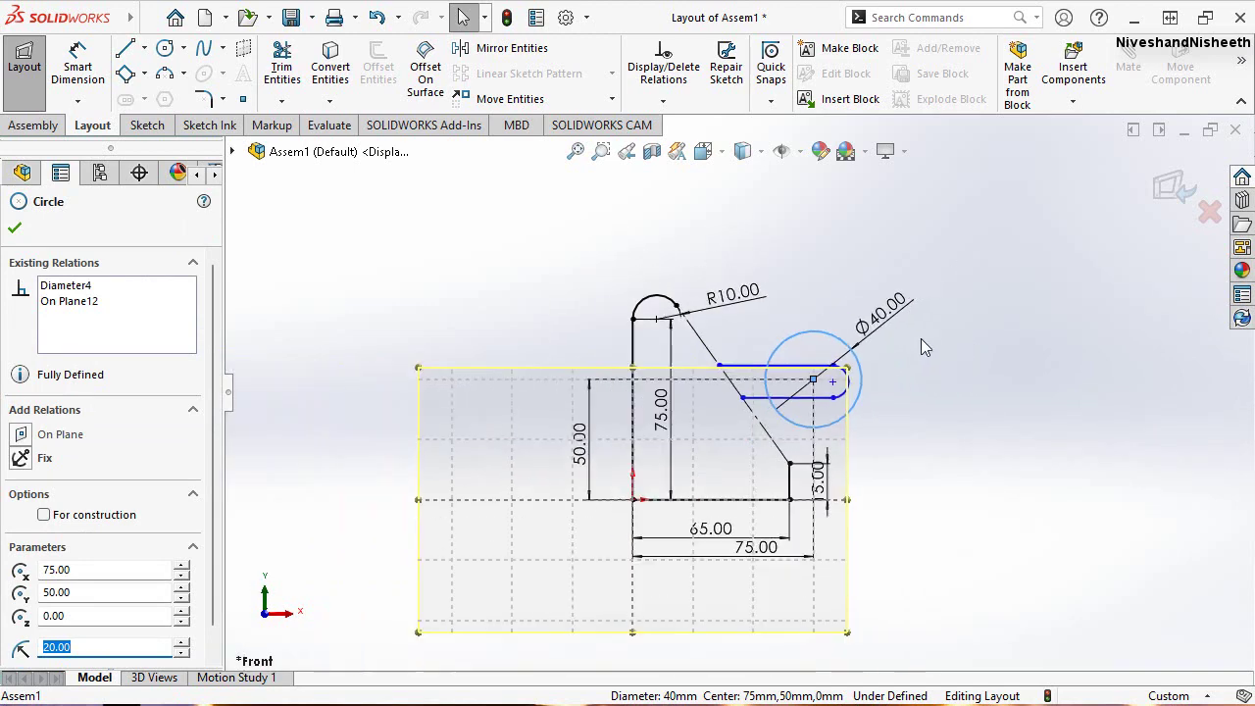
pyautogui.scroll(-4, 833, 384)
pyautogui.press('Escape')
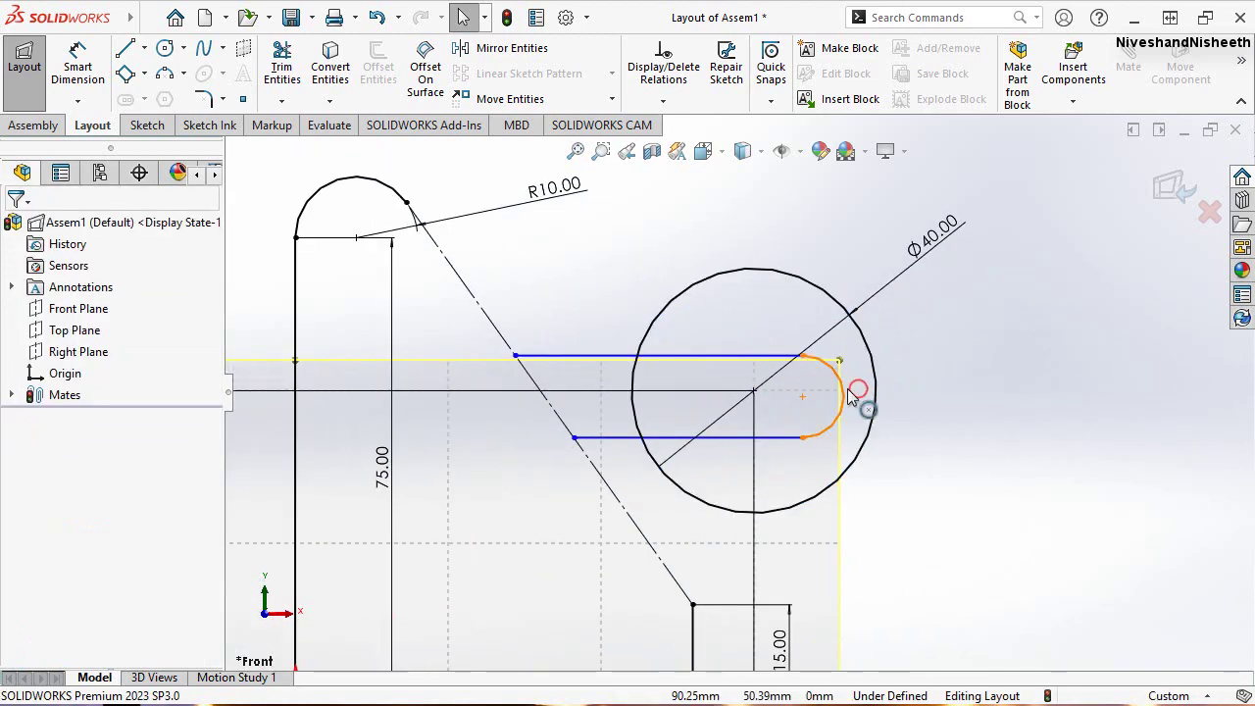
pyautogui.click(859, 393)
pyautogui.keyDown('ctrl'); pyautogui.click(877, 392); pyautogui.keyUp('ctrl')
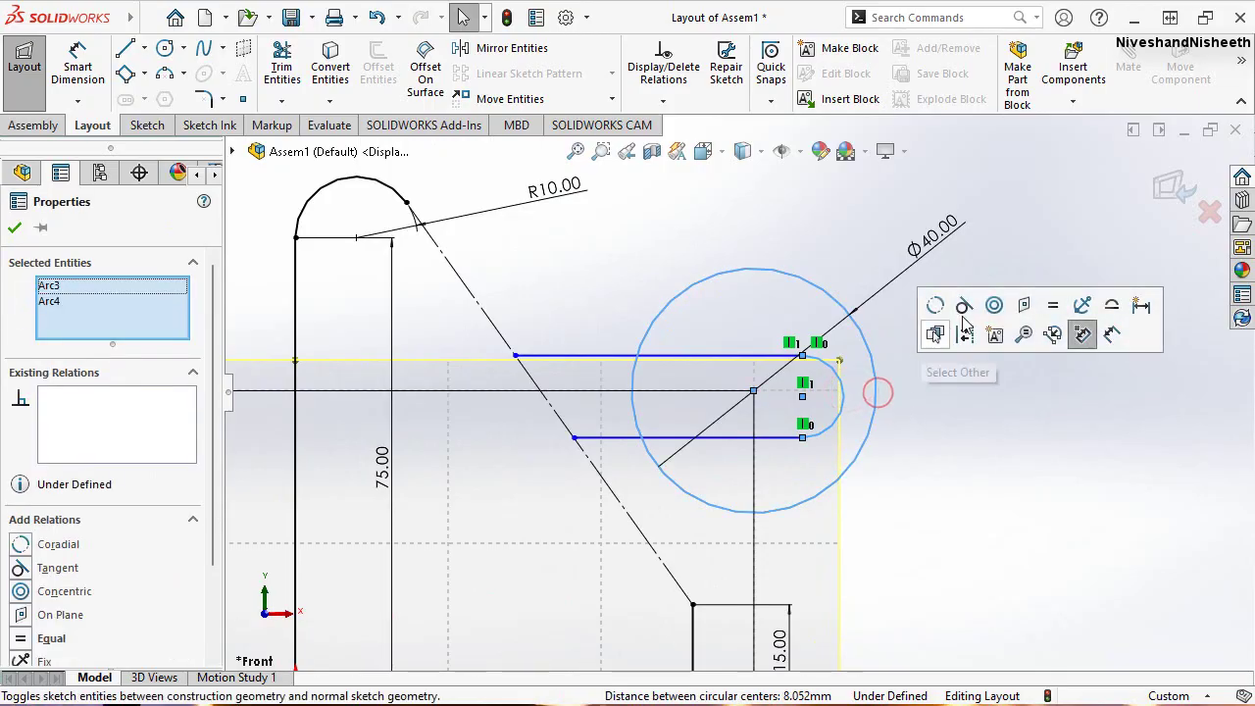
pyautogui.click(999, 306)
pyautogui.click(985, 389)
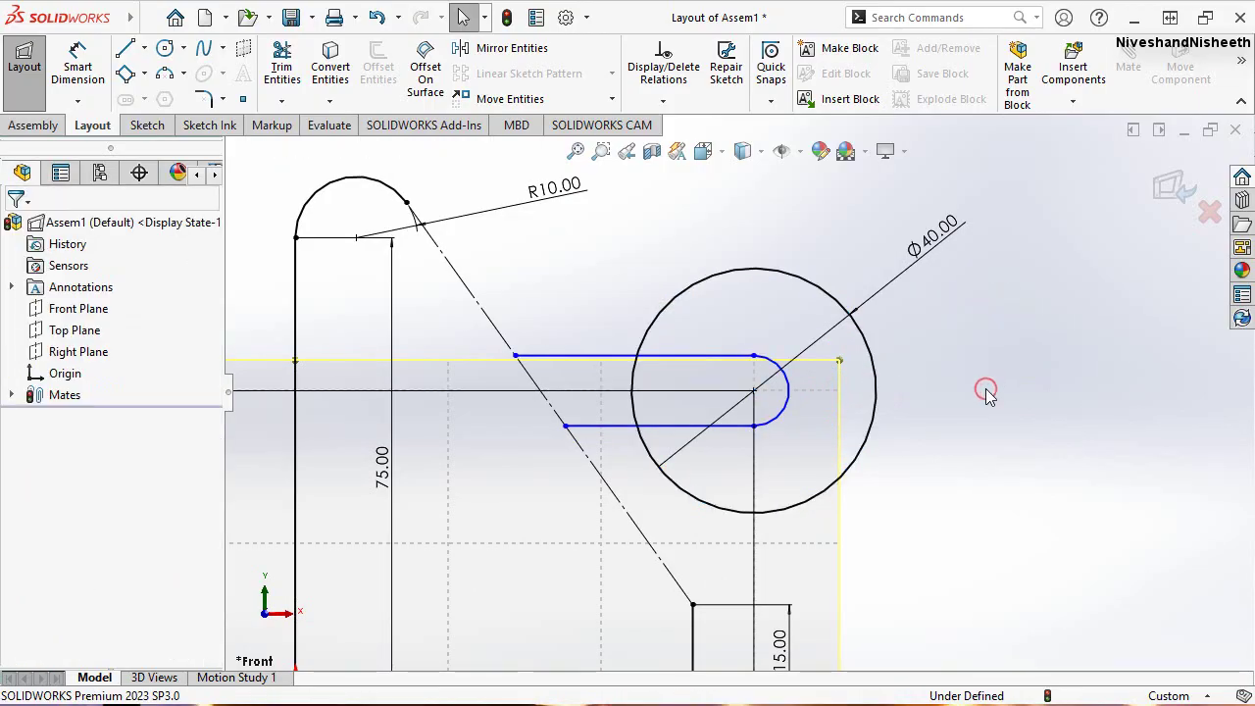
# Make the slot arc tangent to the top slot line
pyautogui.click(781, 379)
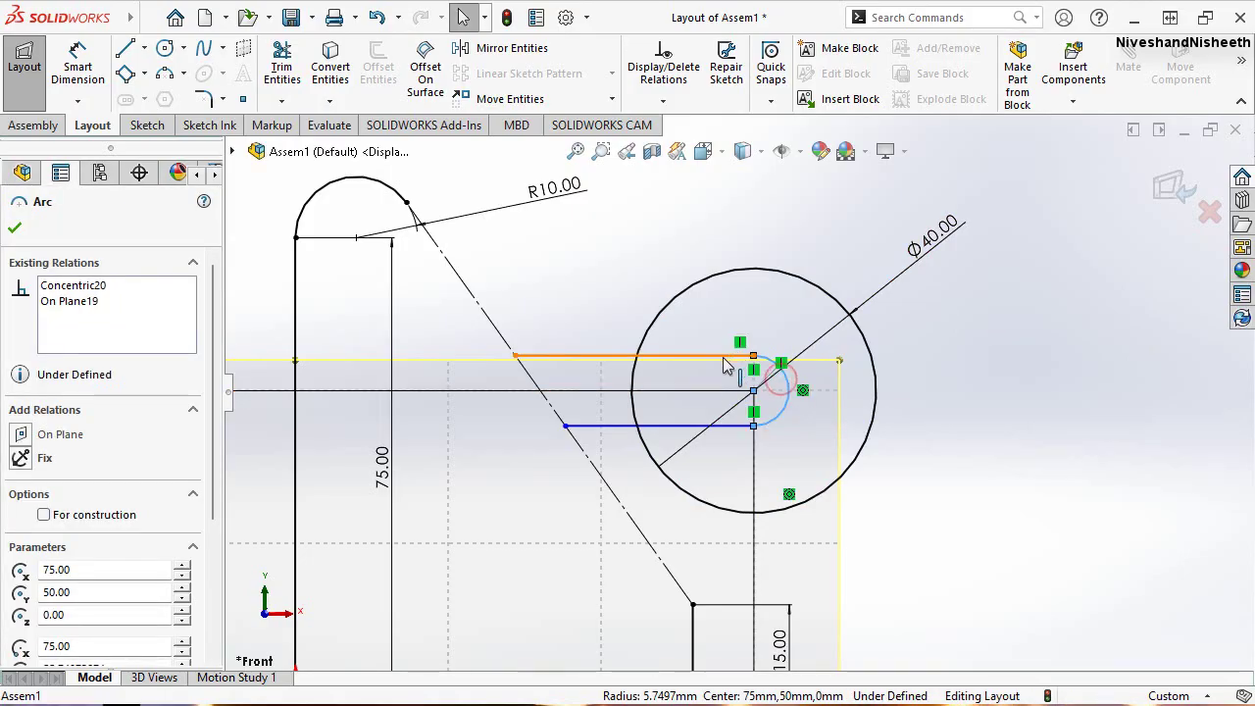
pyautogui.keyDown('ctrl'); pyautogui.click(725, 356); pyautogui.keyUp('ctrl')
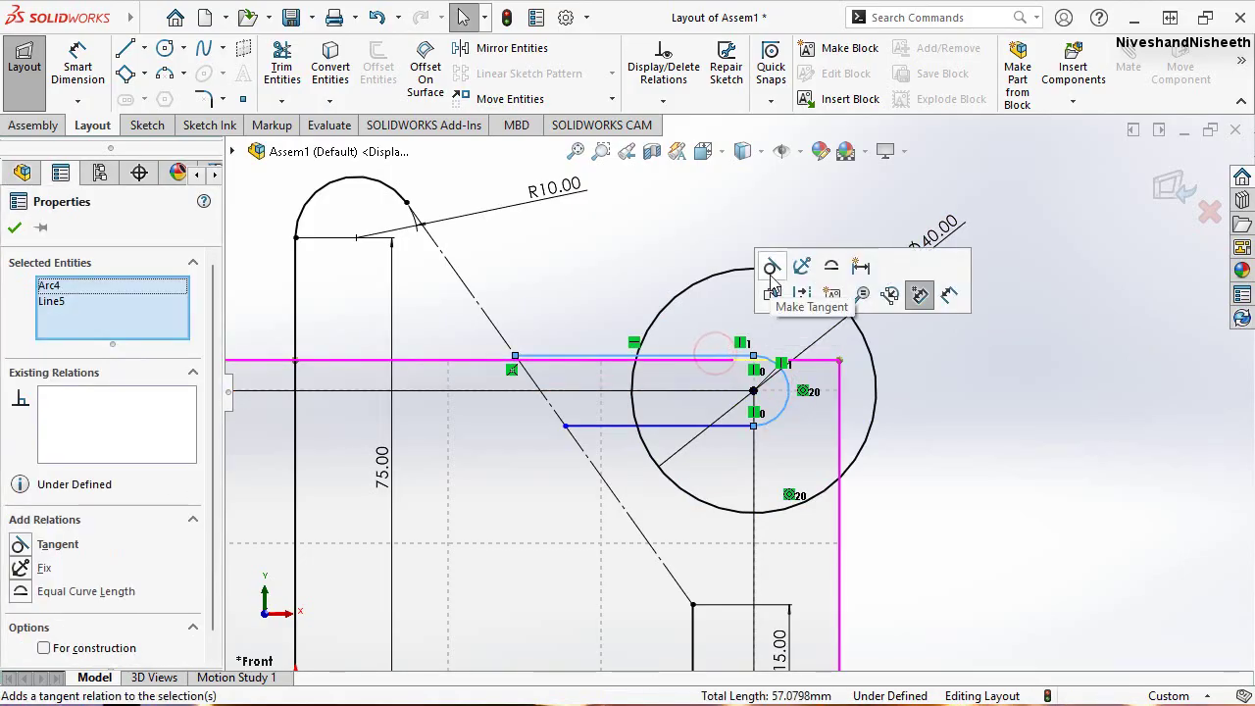
pyautogui.click(771, 271)
pyautogui.click(971, 425)
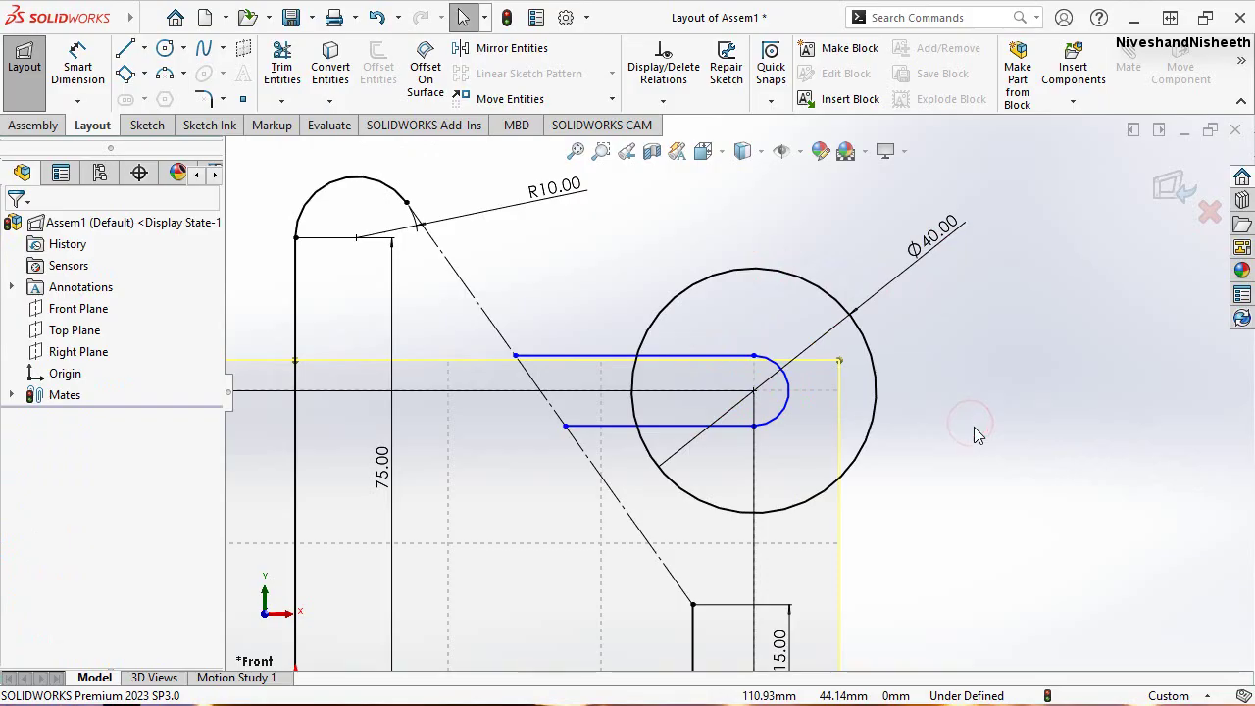
# Dimension the slot width between its top and bottom lines to 15 mm
pyautogui.rightClick(975, 294)
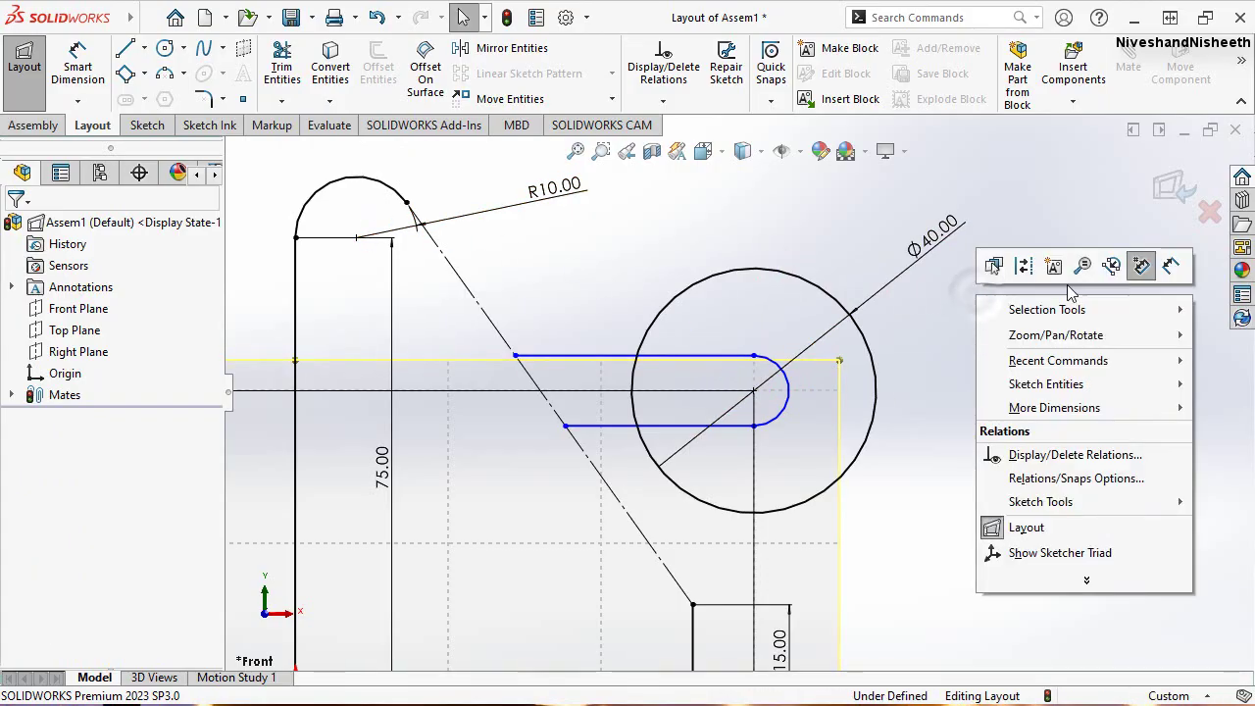
pyautogui.click(1157, 269)
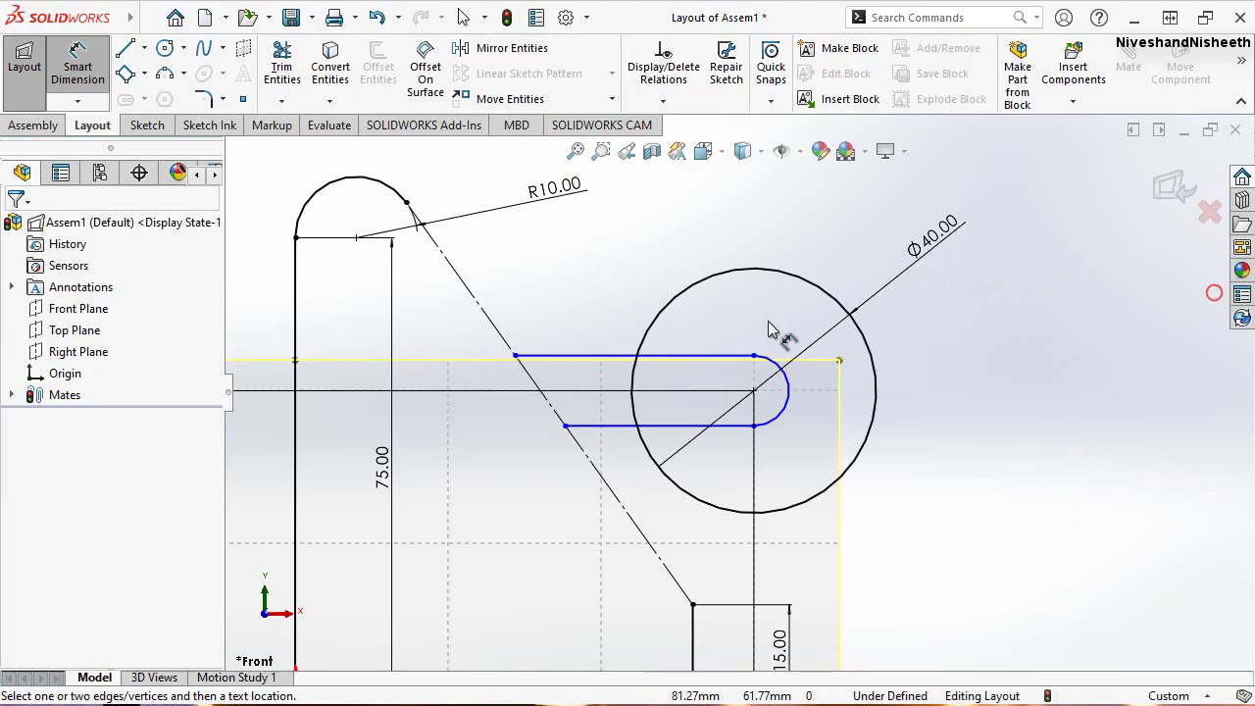
pyautogui.click(691, 356)
pyautogui.click(691, 423)
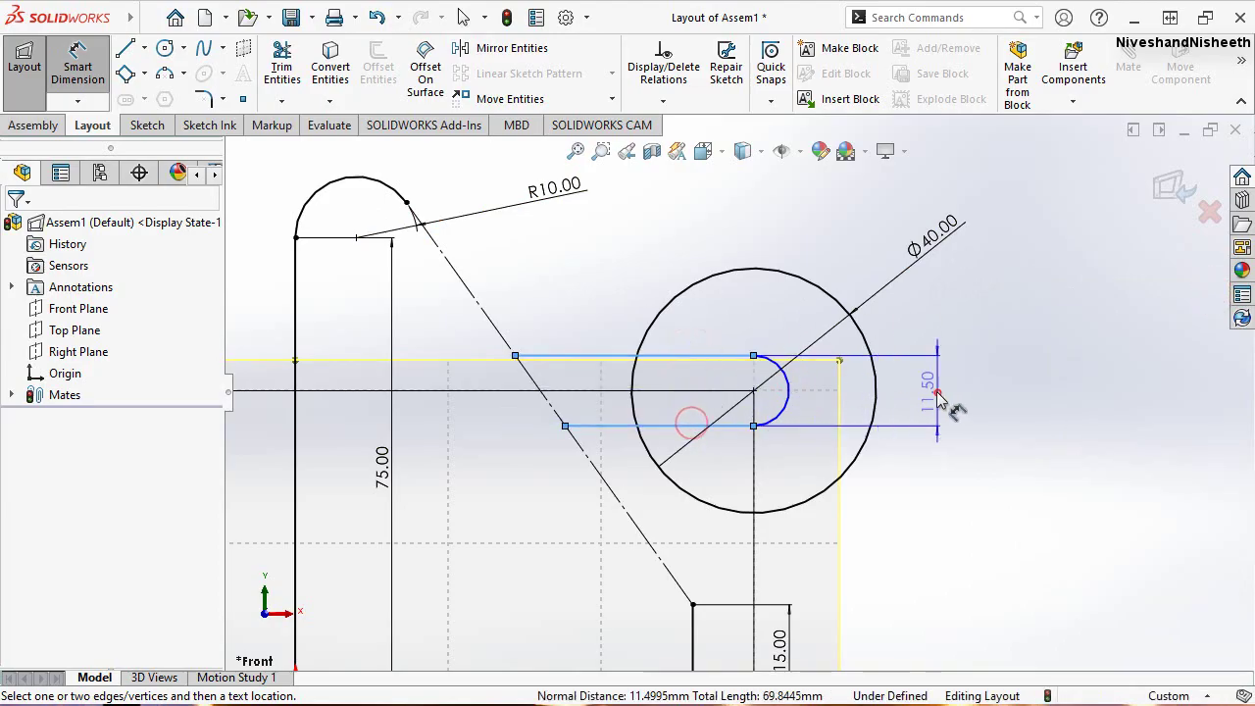
pyautogui.click(938, 395)
pyautogui.write('15')
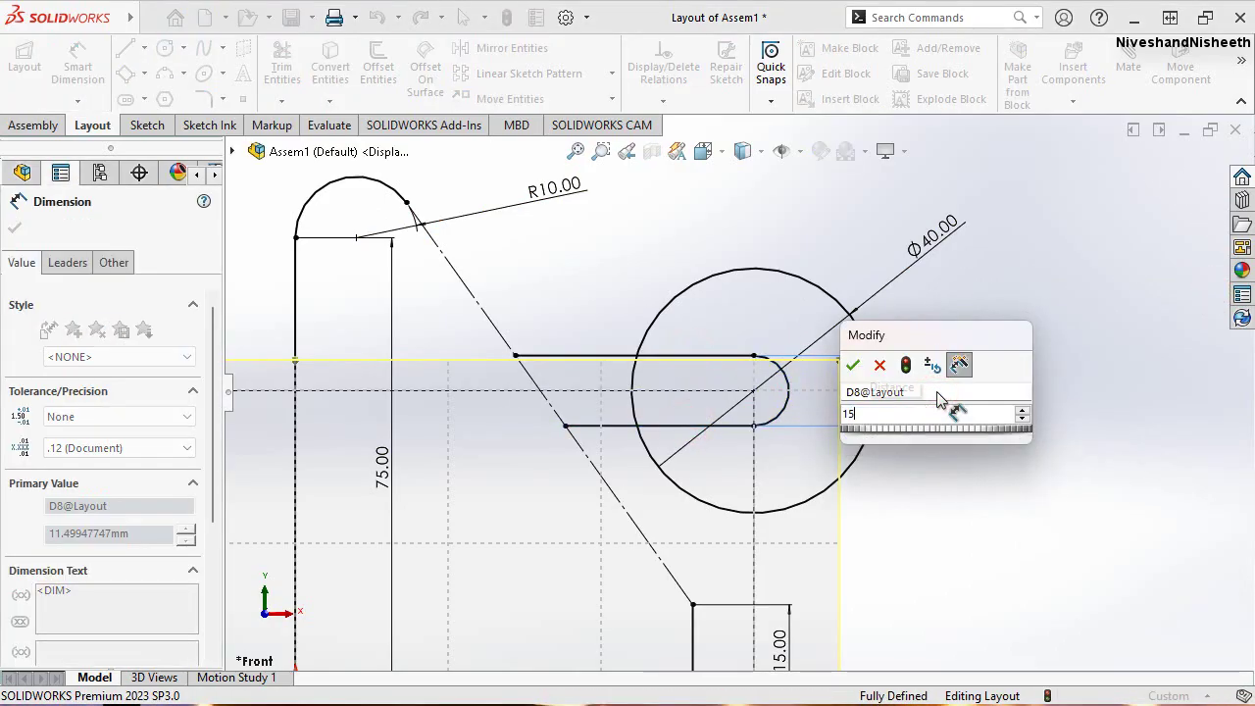
pyautogui.press('Escape')
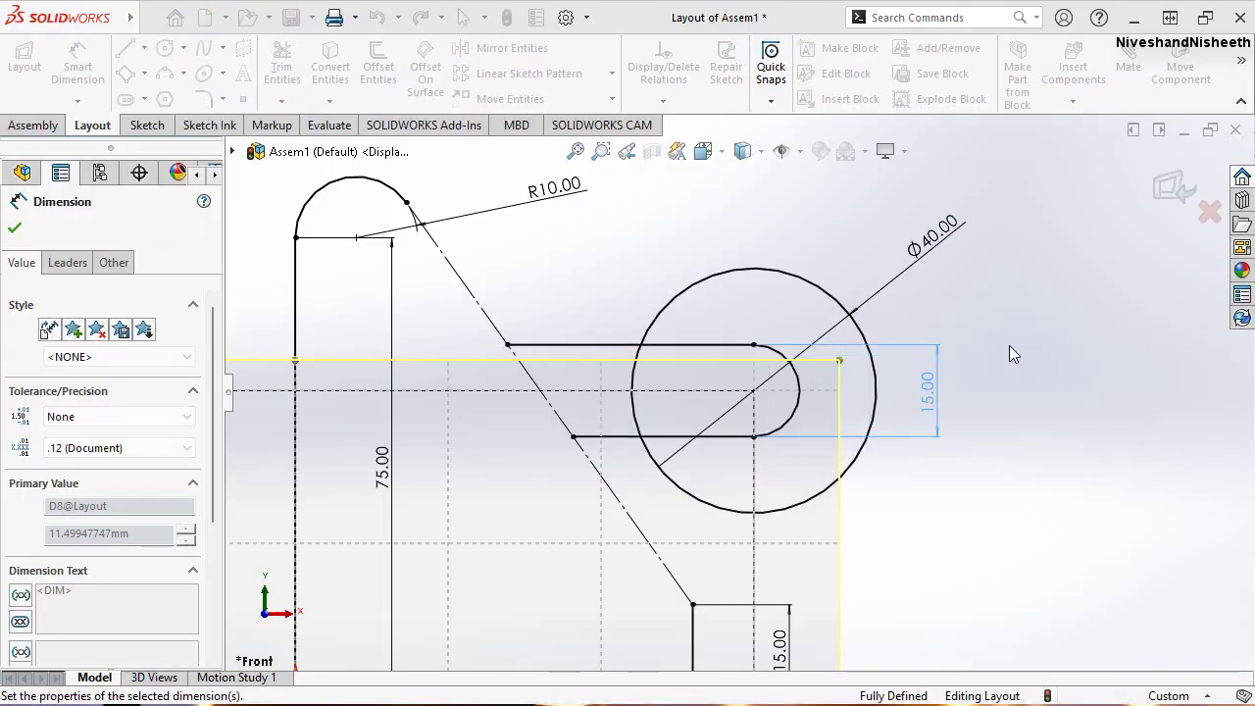
pyautogui.click(1008, 345)
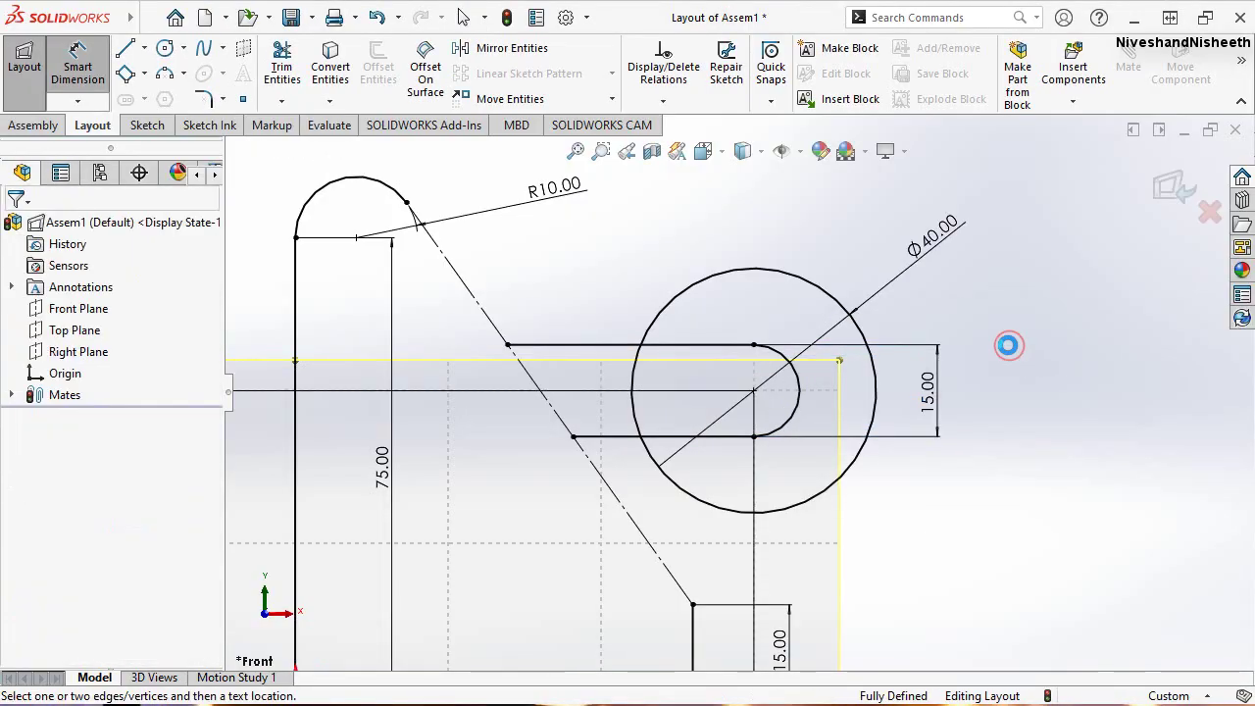
pyautogui.rightClick(988, 336)
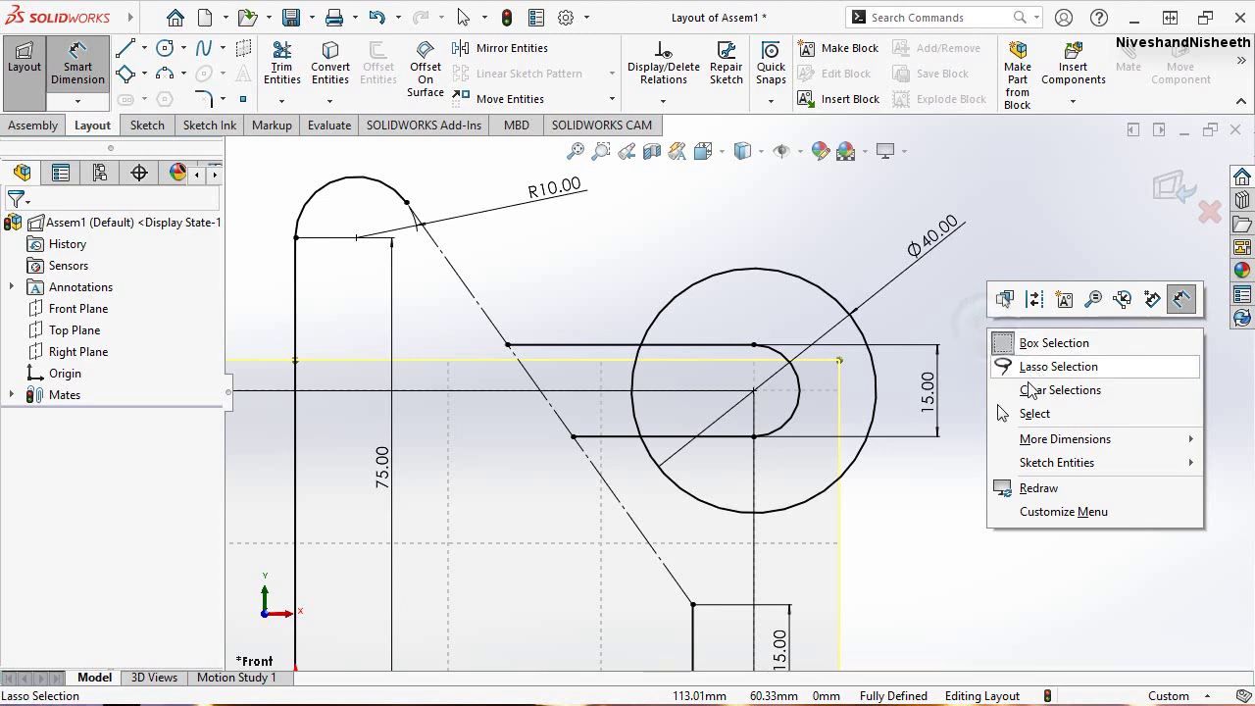
pyautogui.click(1023, 410)
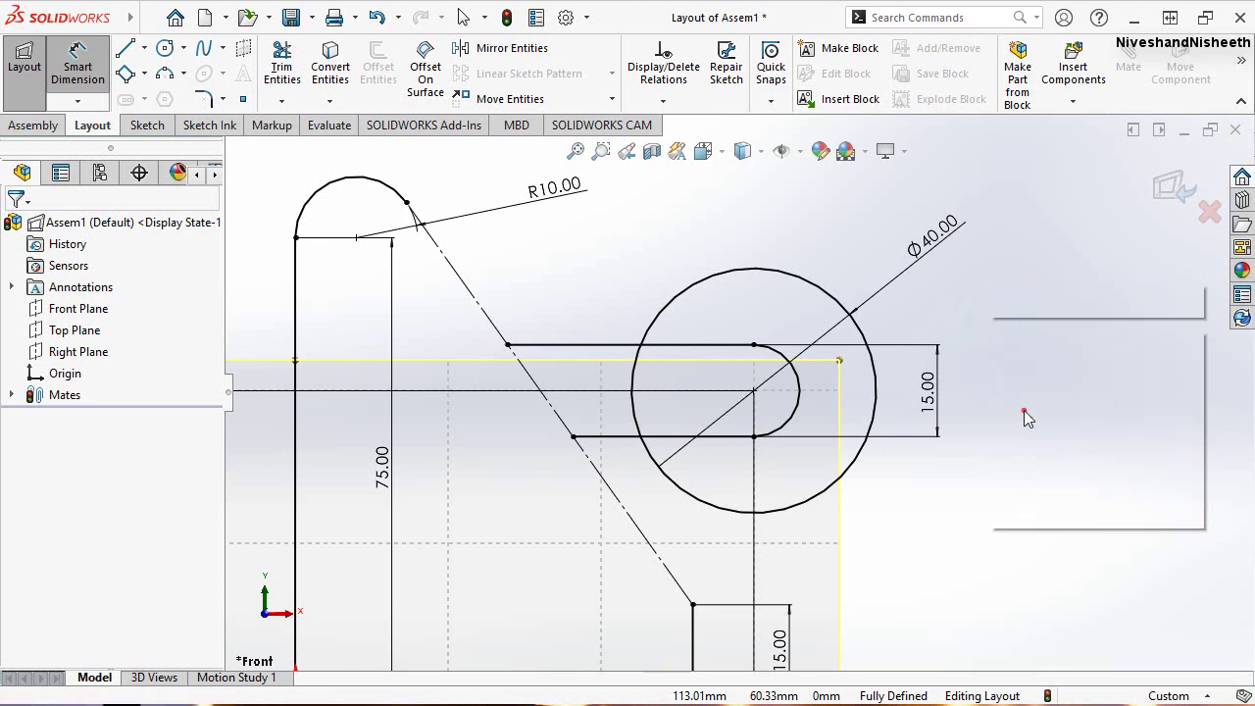
# Draw a vertical line beside the circle with its midpoint on the Ø40 circle centre
pyautogui.click(125, 49)
pyautogui.click(1012, 306)
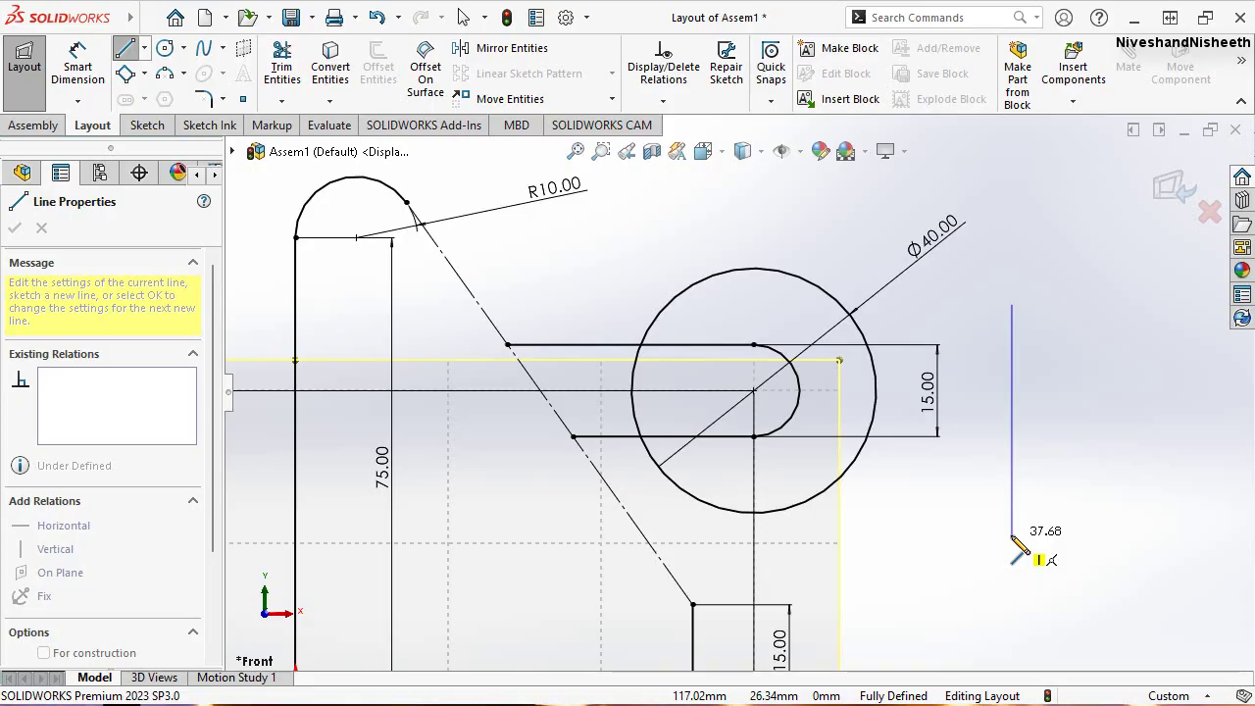
pyautogui.click(1011, 536)
pyautogui.press('Escape')
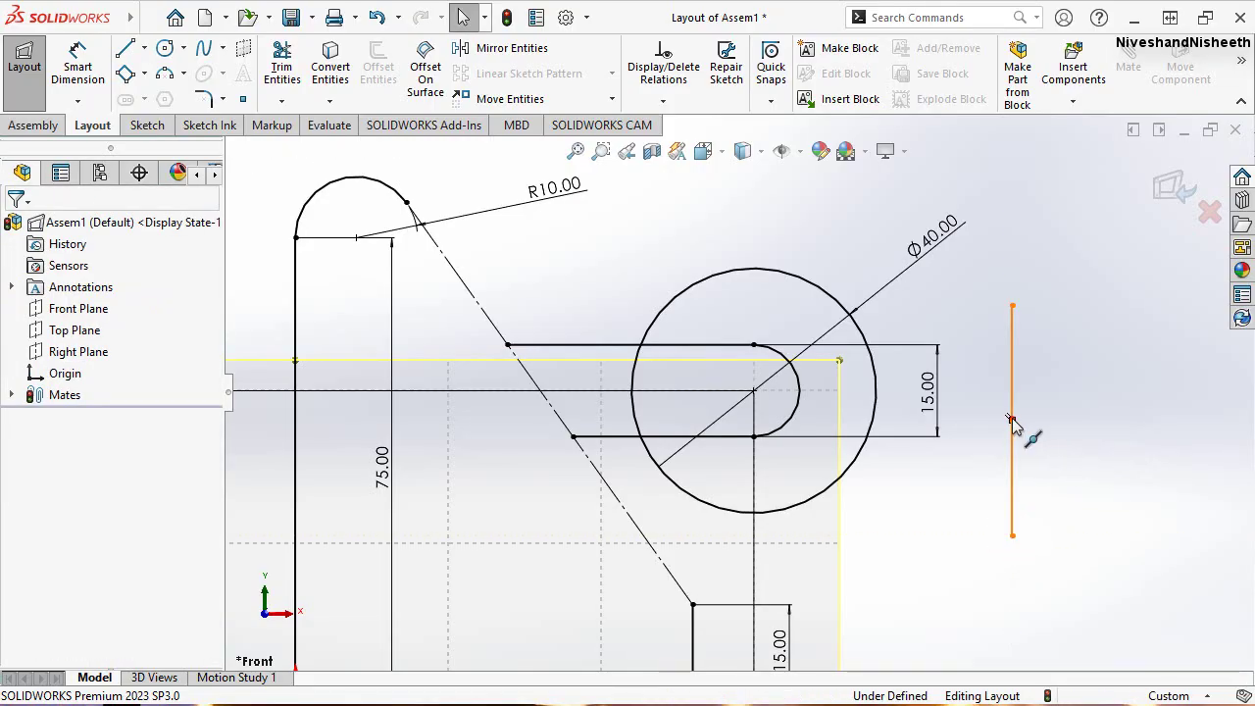
pyautogui.click(1012, 422)
pyautogui.keyDown('ctrl'); pyautogui.click(752, 392); pyautogui.keyUp('ctrl')
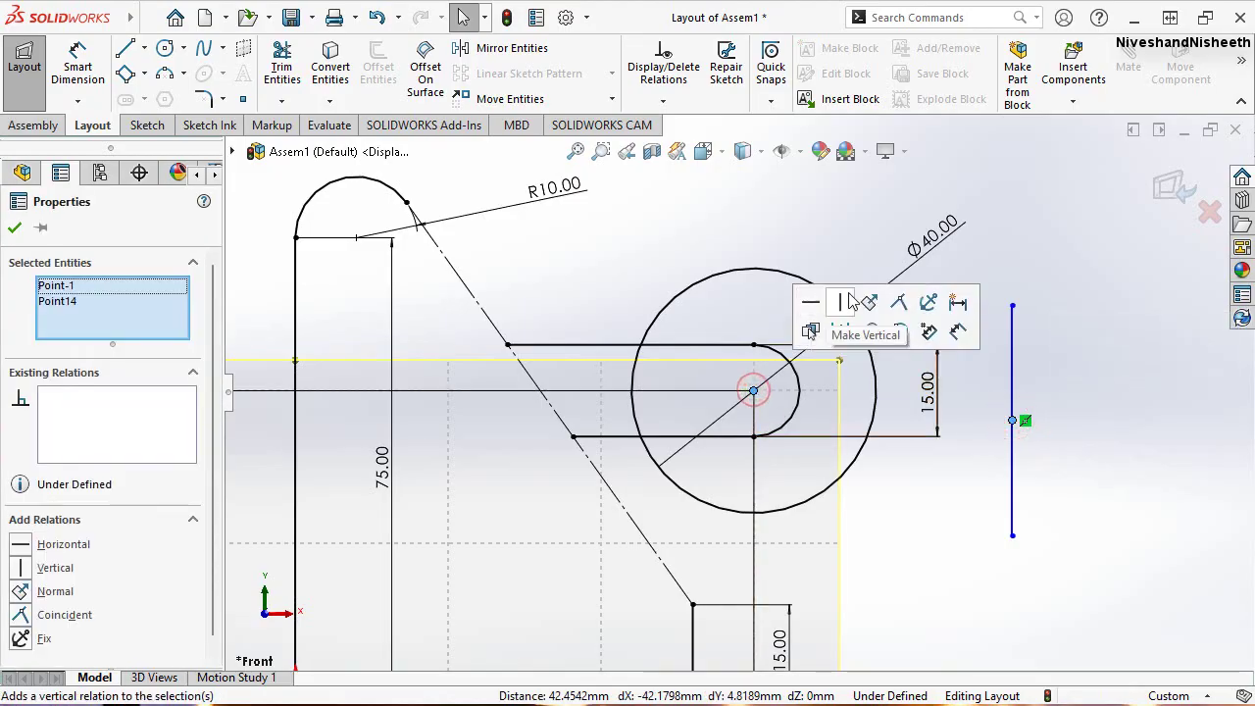
pyautogui.click(900, 304)
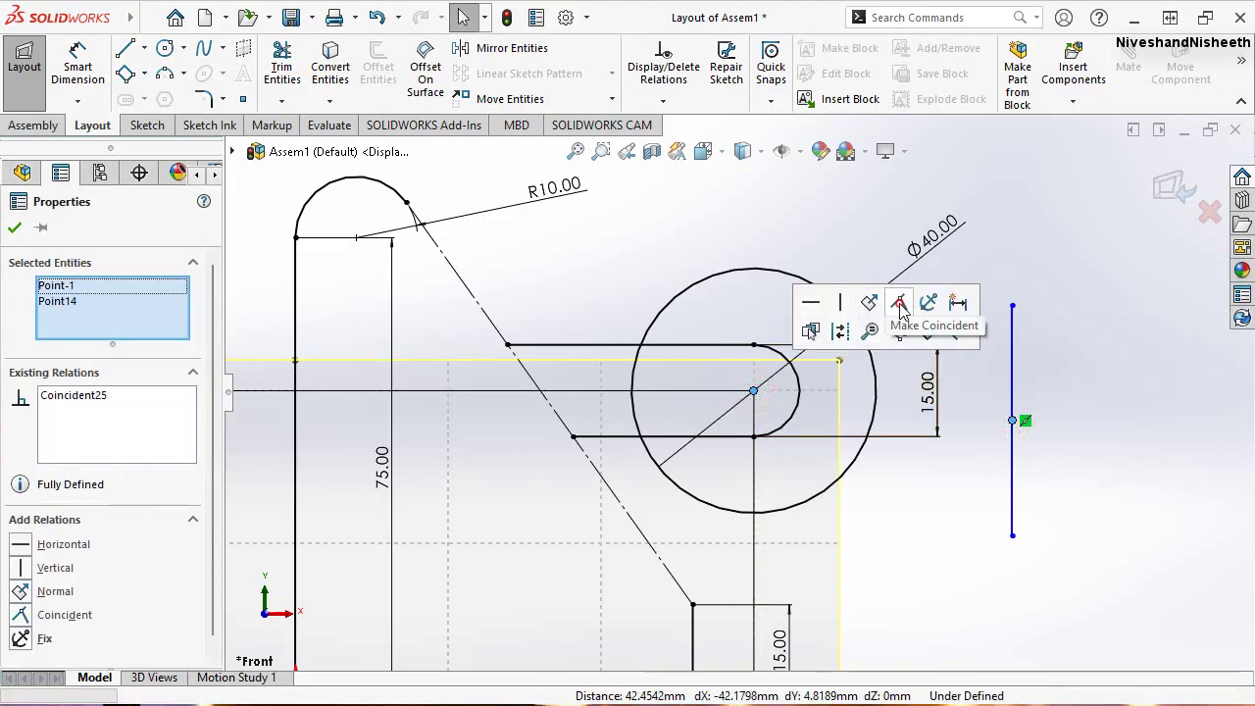
# Dimension the vertical line's length to 30 mm
pyautogui.rightClick(798, 219)
pyautogui.click(963, 191)
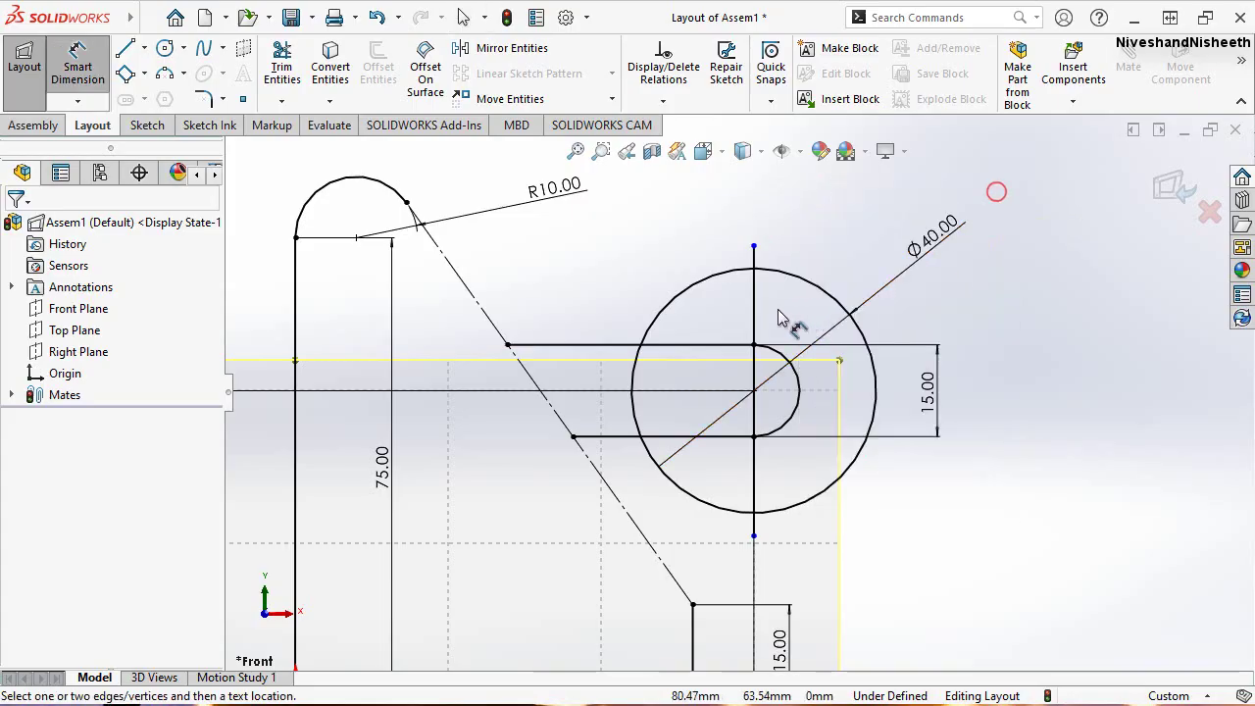
pyautogui.click(753, 333)
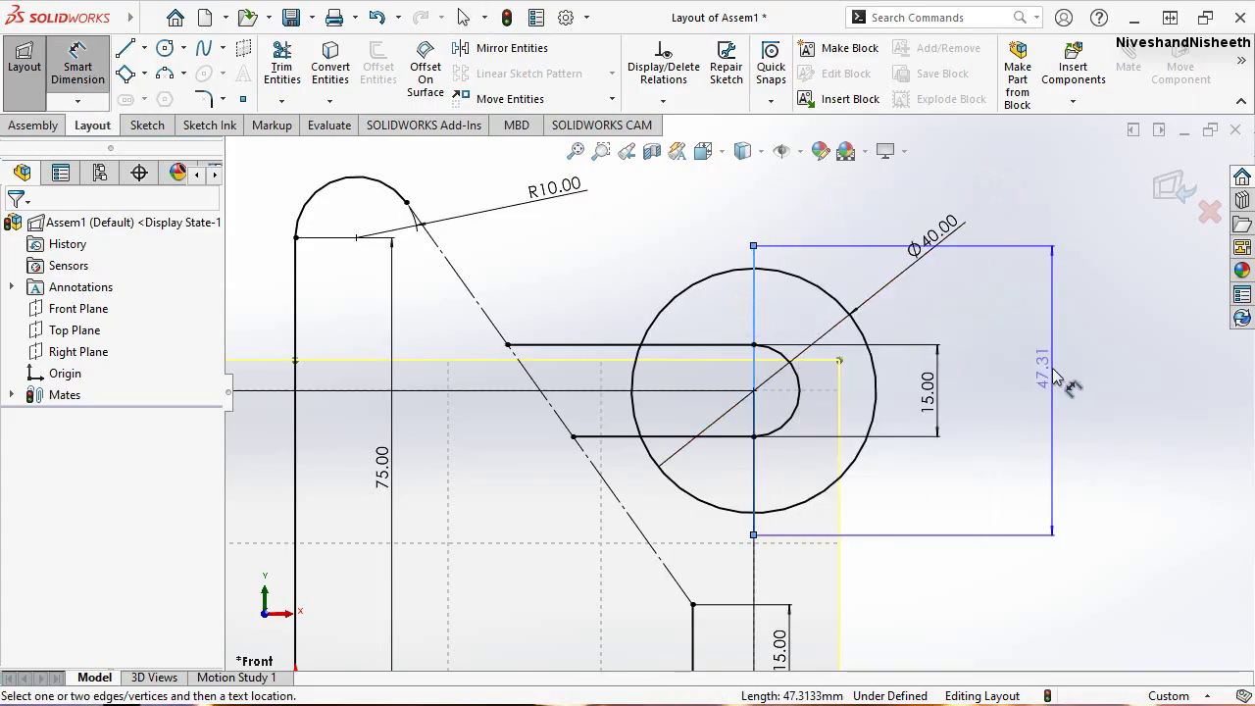
pyautogui.click(1056, 378)
pyautogui.write('3')
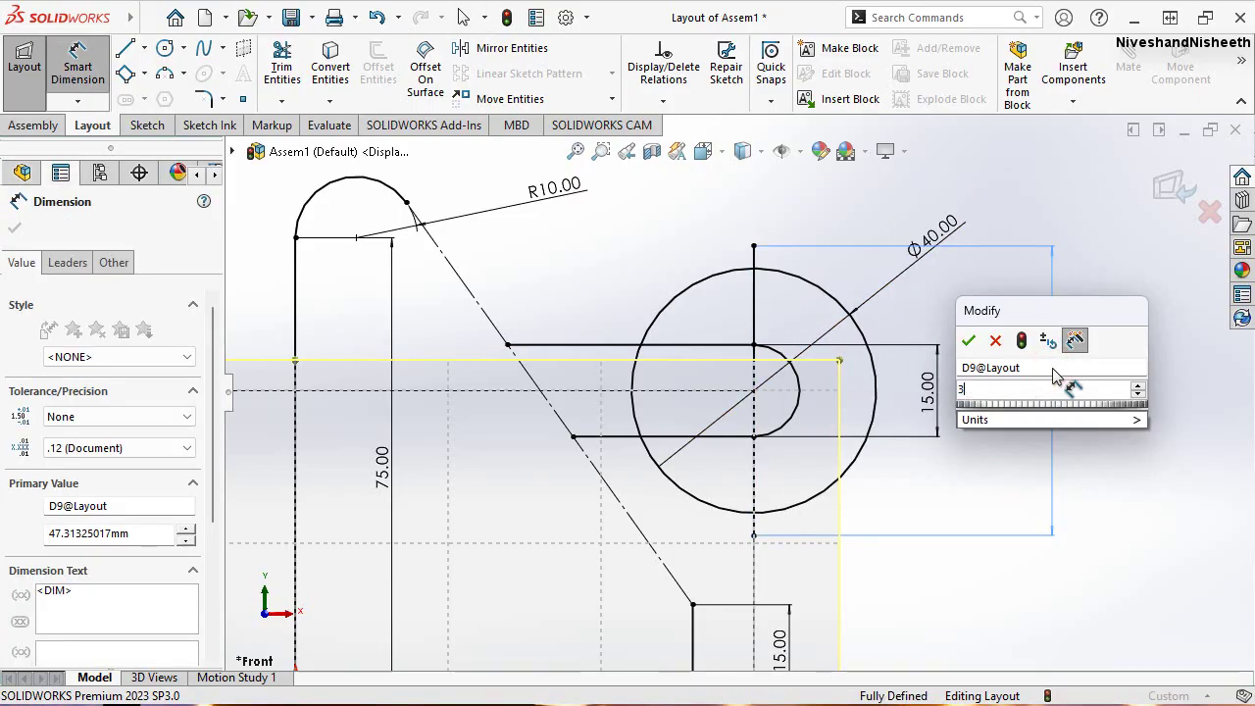
pyautogui.write('0')
pyautogui.press('Escape')
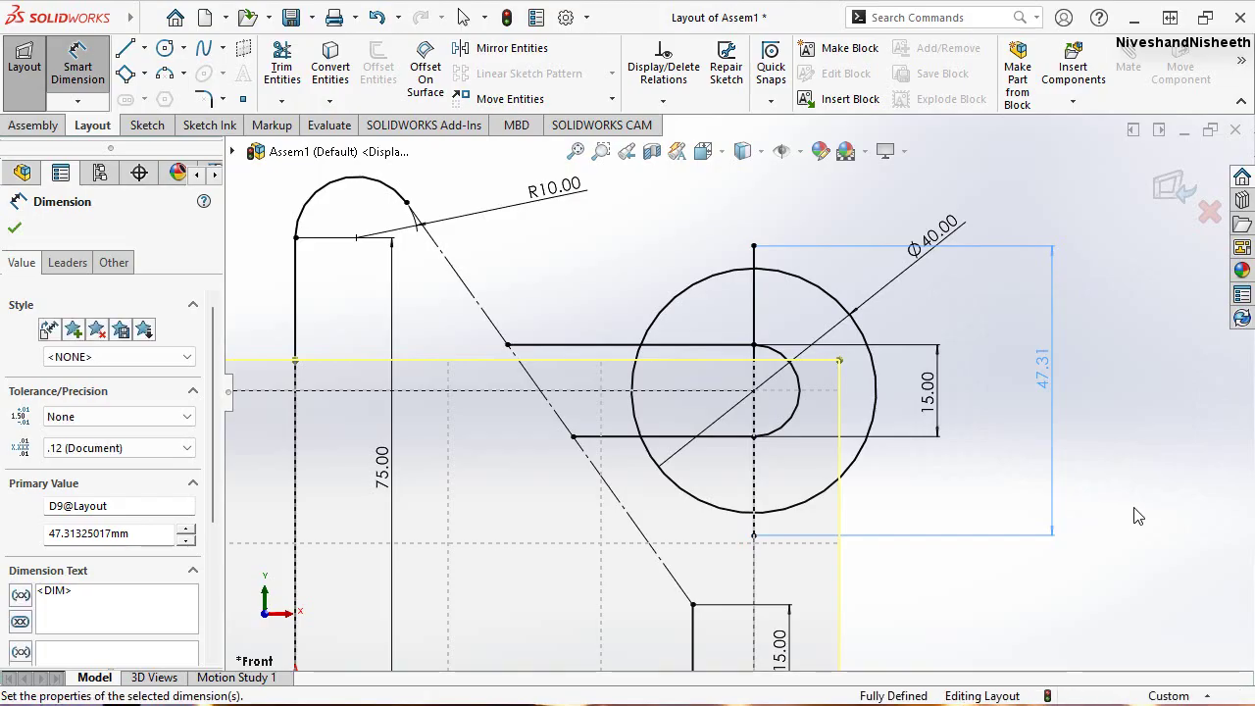
pyautogui.click(1122, 512)
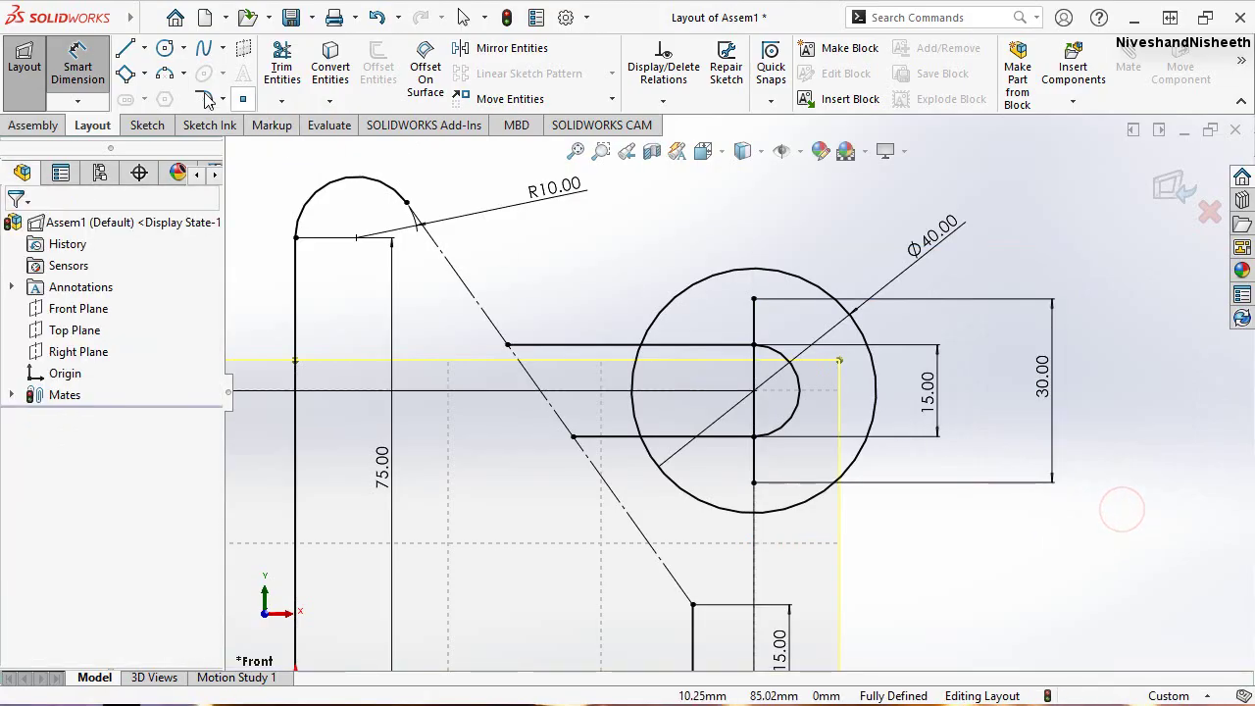
pyautogui.click(125, 47)
pyautogui.scroll(3, 733, 393)
pyautogui.scroll(1, 733, 393)
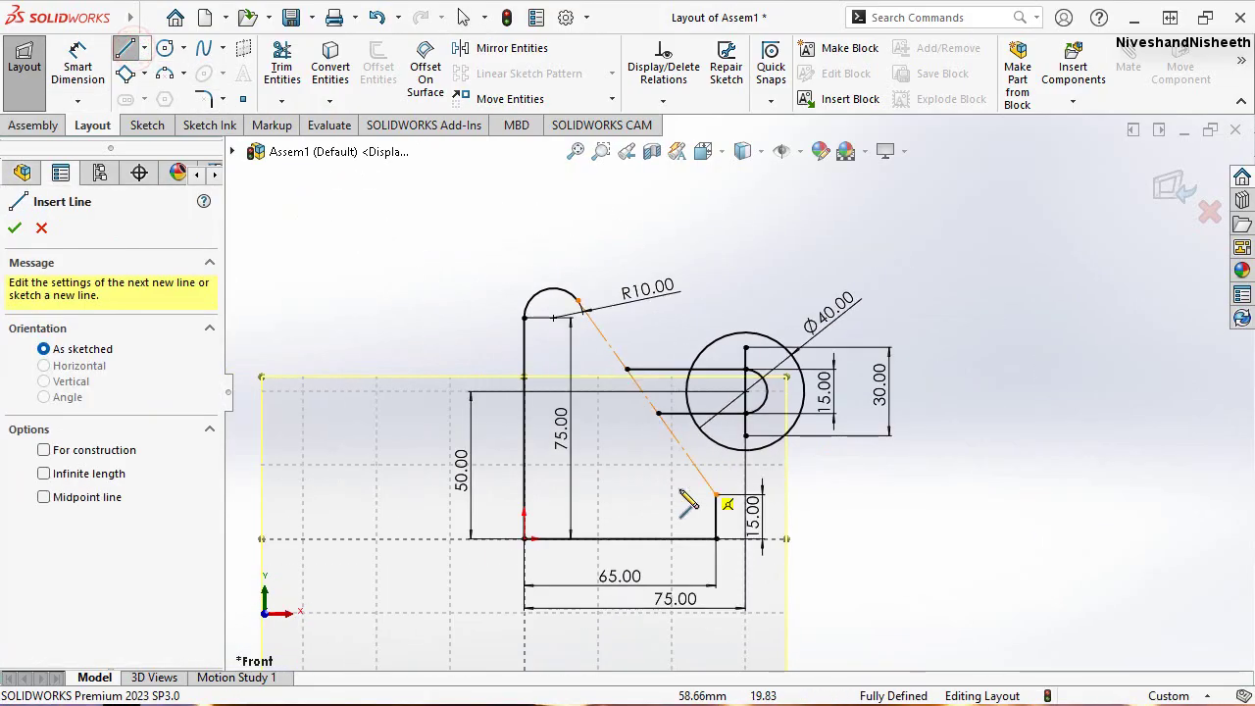
pyautogui.scroll(-2, 520, 501)
# Draw a horizontal line from left of the outline, made coincident with the circle centre
pyautogui.click(377, 476)
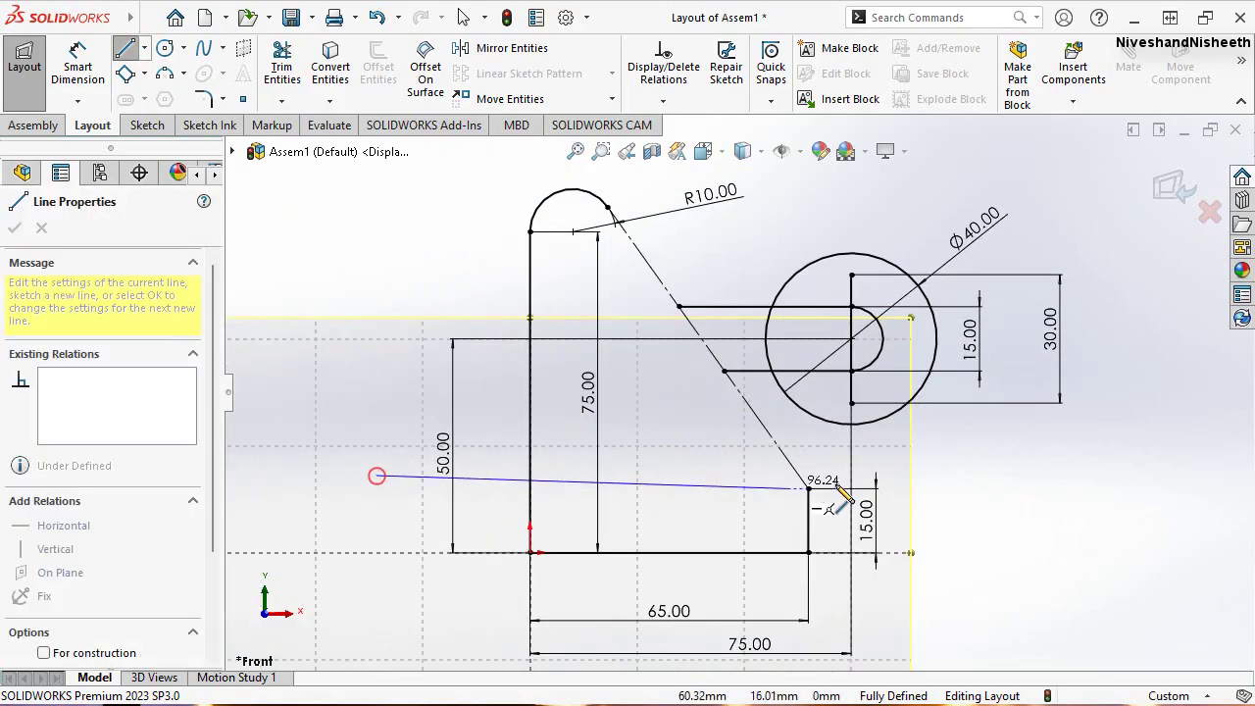
pyautogui.click(1053, 475)
pyautogui.press('Escape')
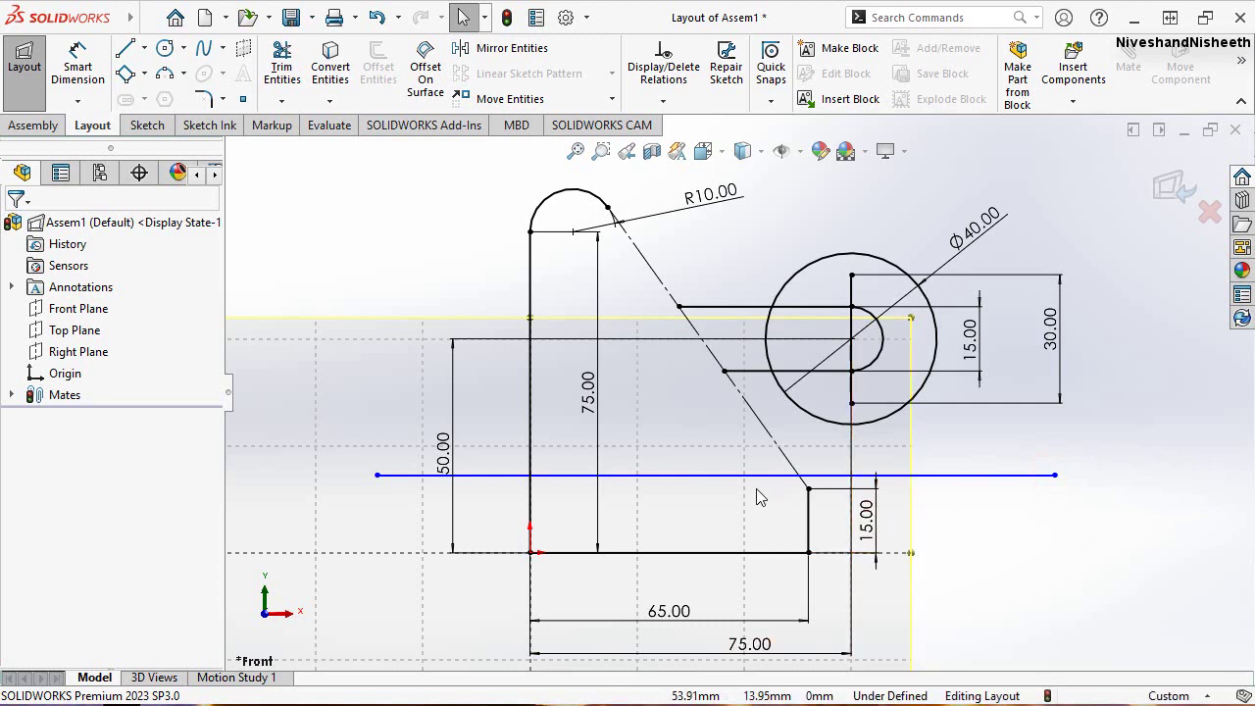
pyautogui.click(715, 475)
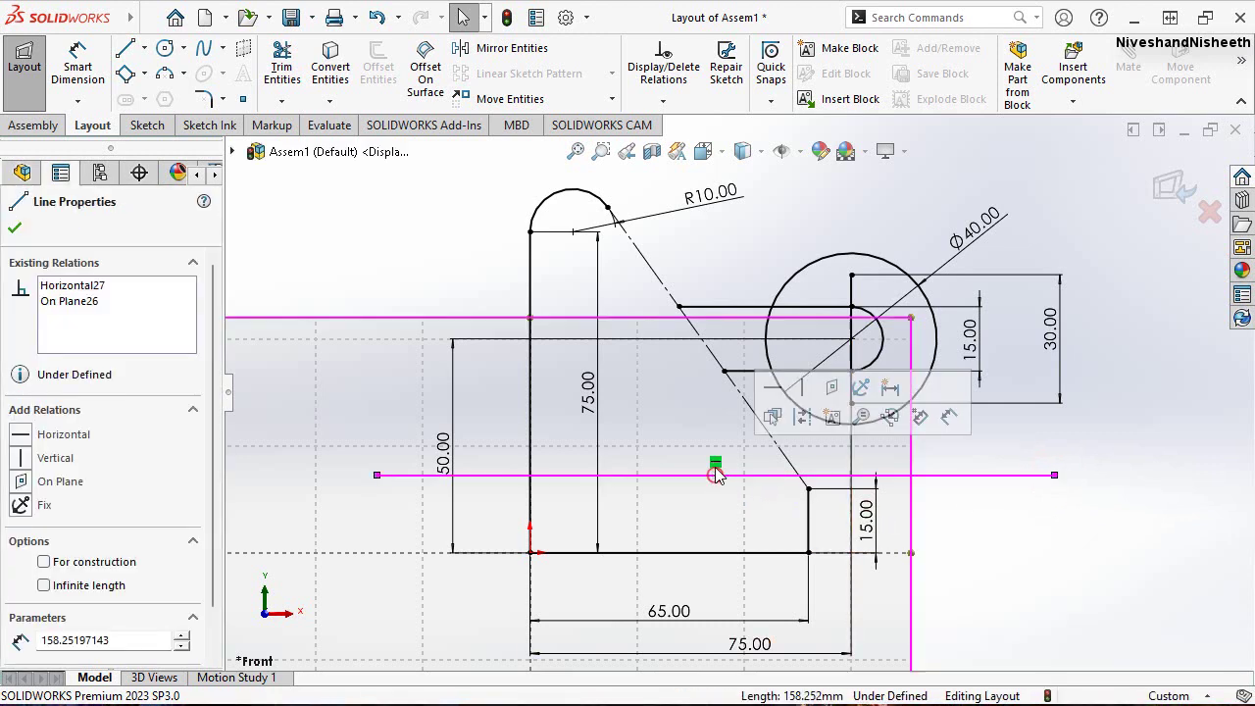
pyautogui.keyDown('ctrl'); pyautogui.click(849, 343); pyautogui.keyUp('ctrl')
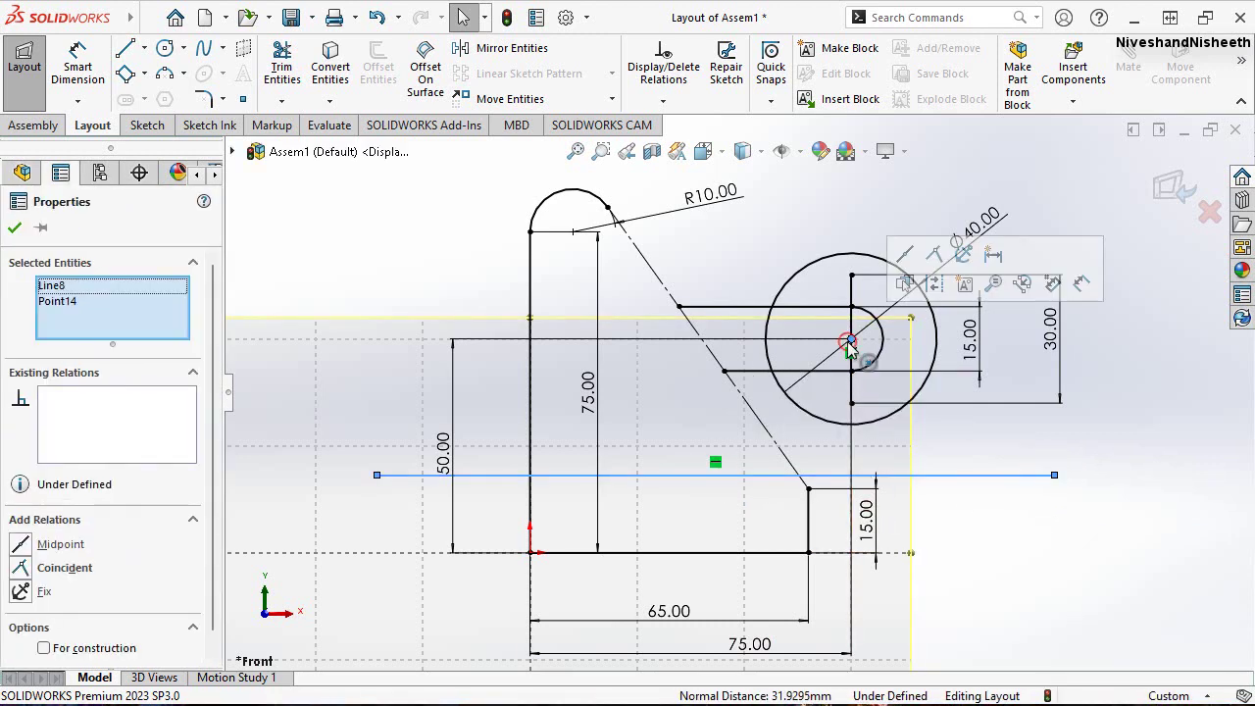
pyautogui.click(933, 257)
pyautogui.click(1023, 481)
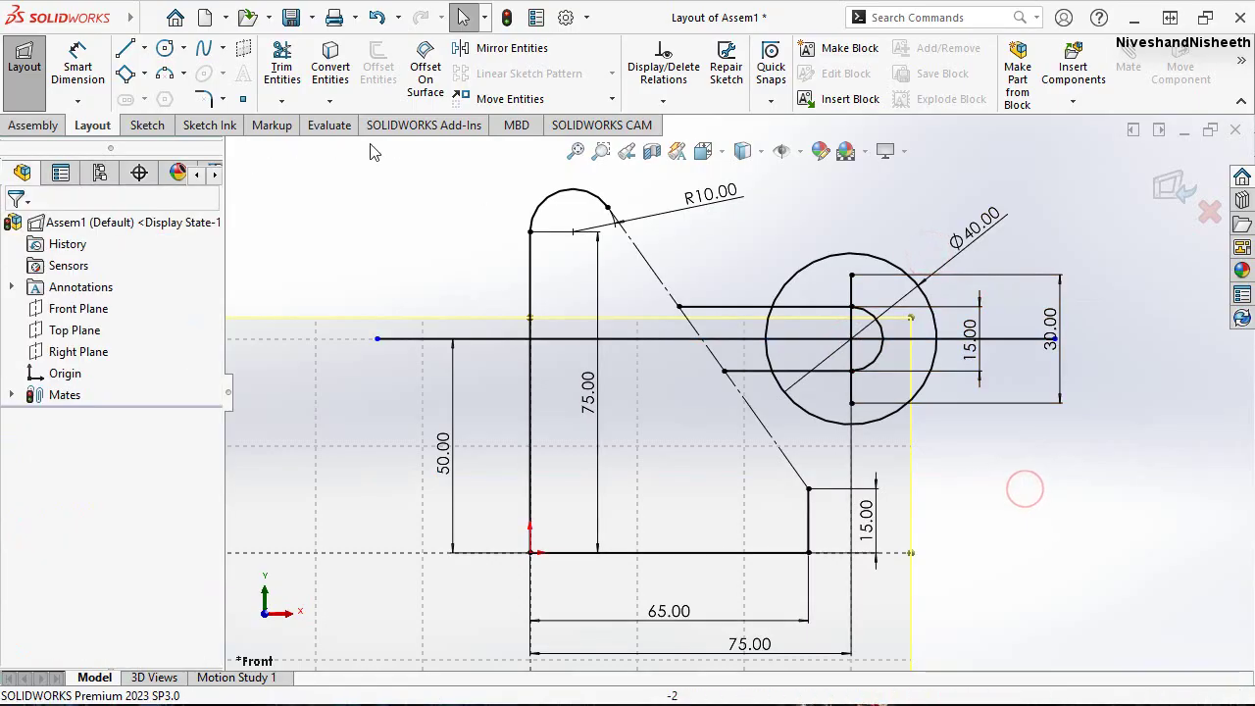
# Start a dimension from the horizontal line's left end to the circle's vertical centre line
pyautogui.rightClick(1073, 187)
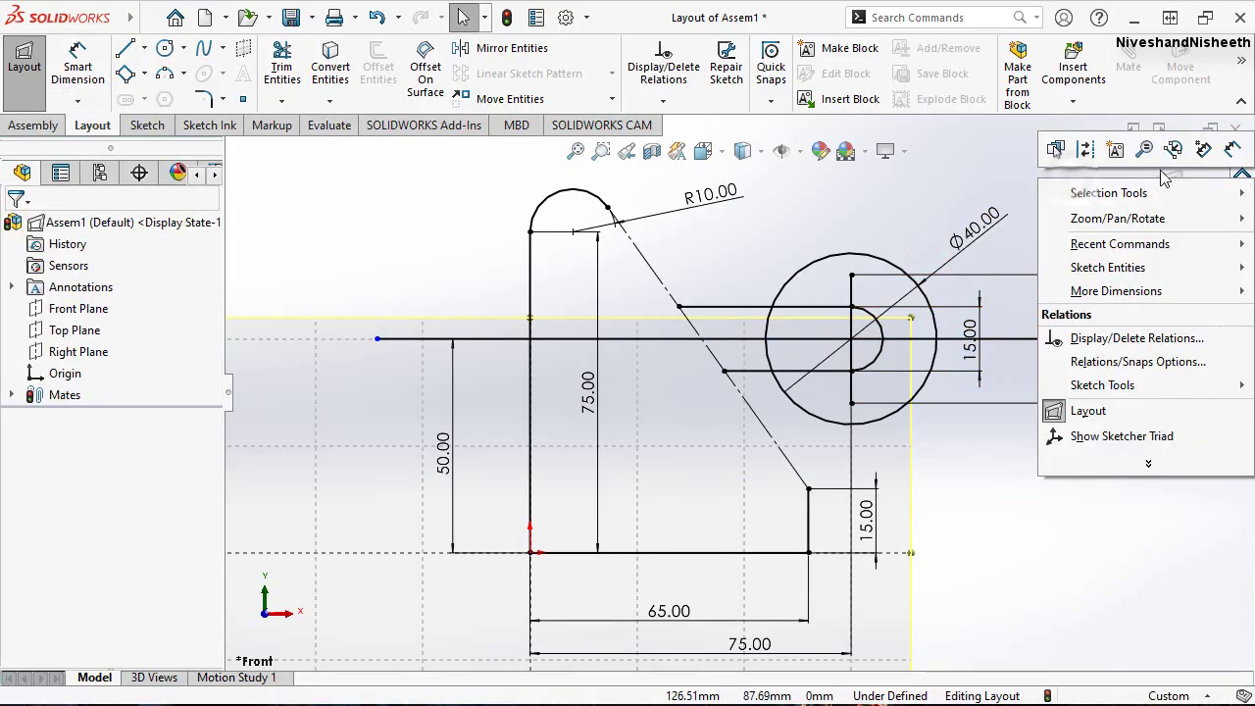
pyautogui.click(1230, 149)
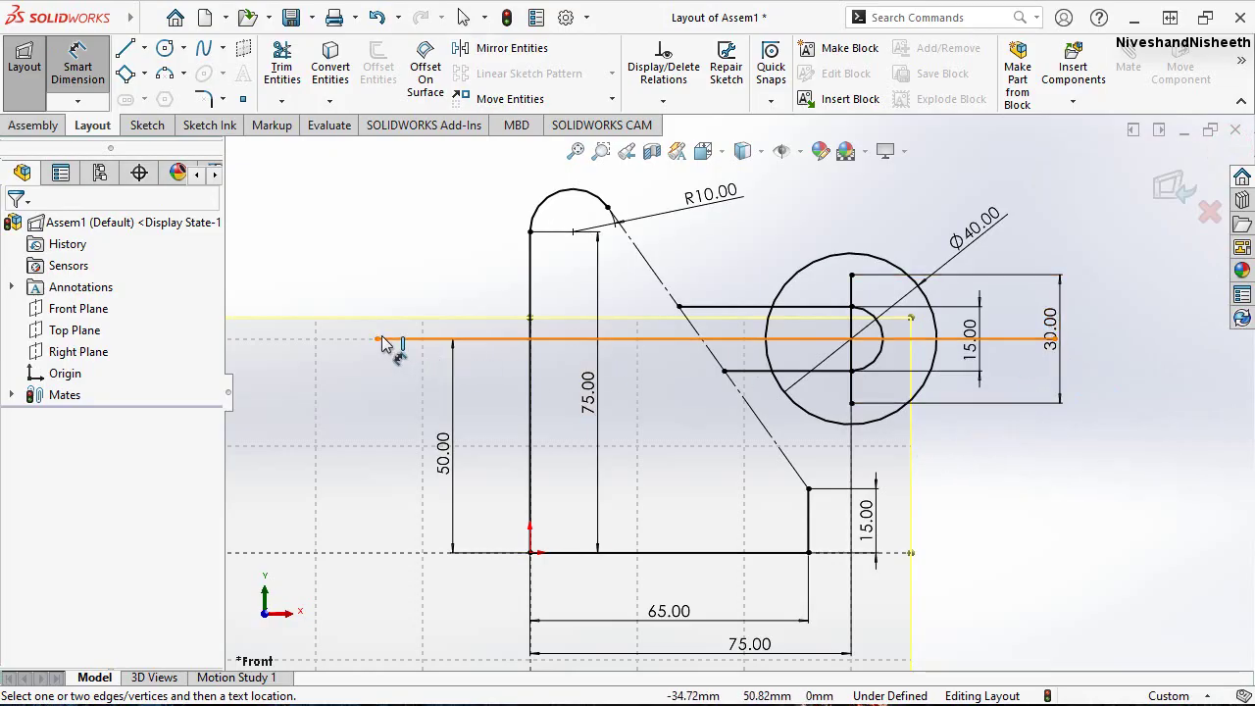
pyautogui.click(377, 339)
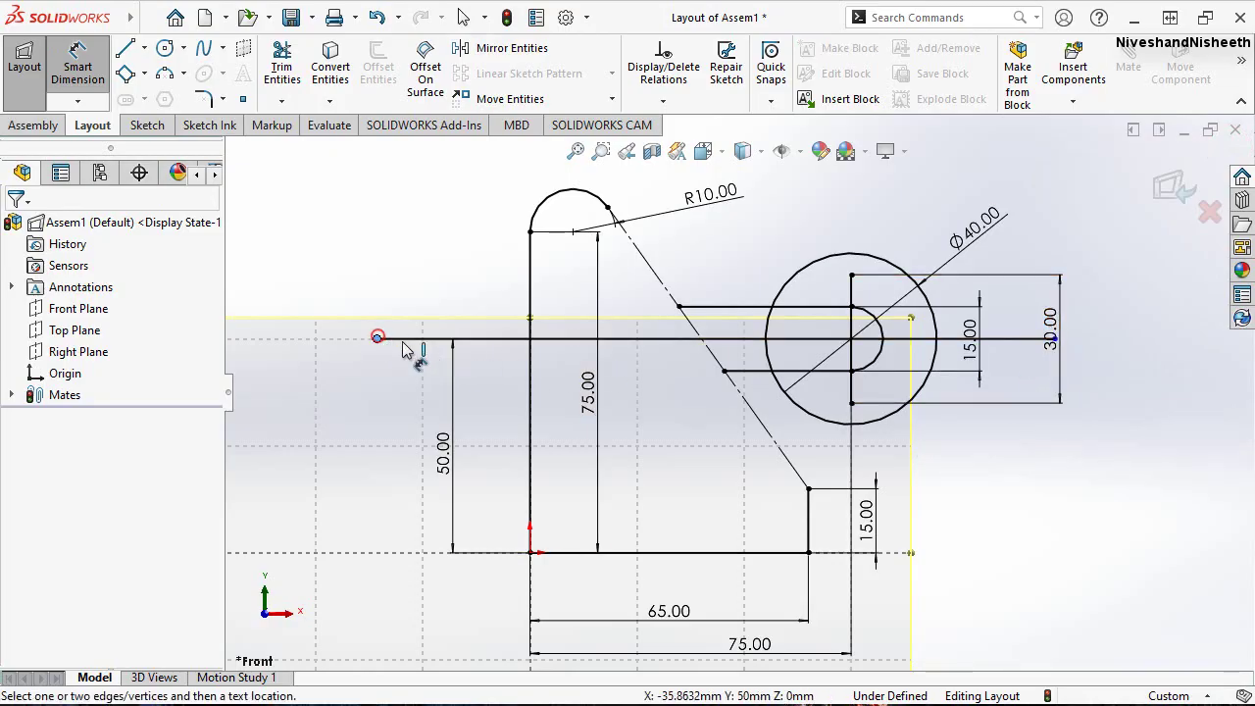
pyautogui.click(853, 365)
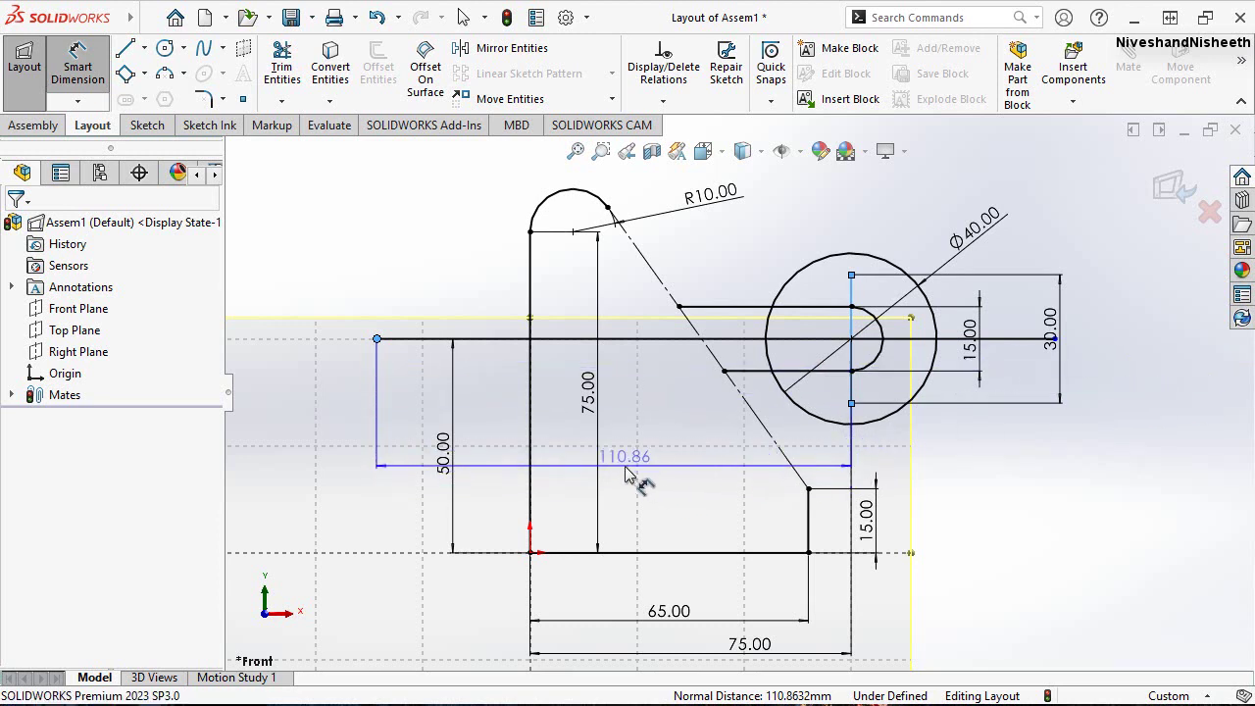
# Set the left end's distance from the vertical centre line to 81 mm
pyautogui.click(625, 467)
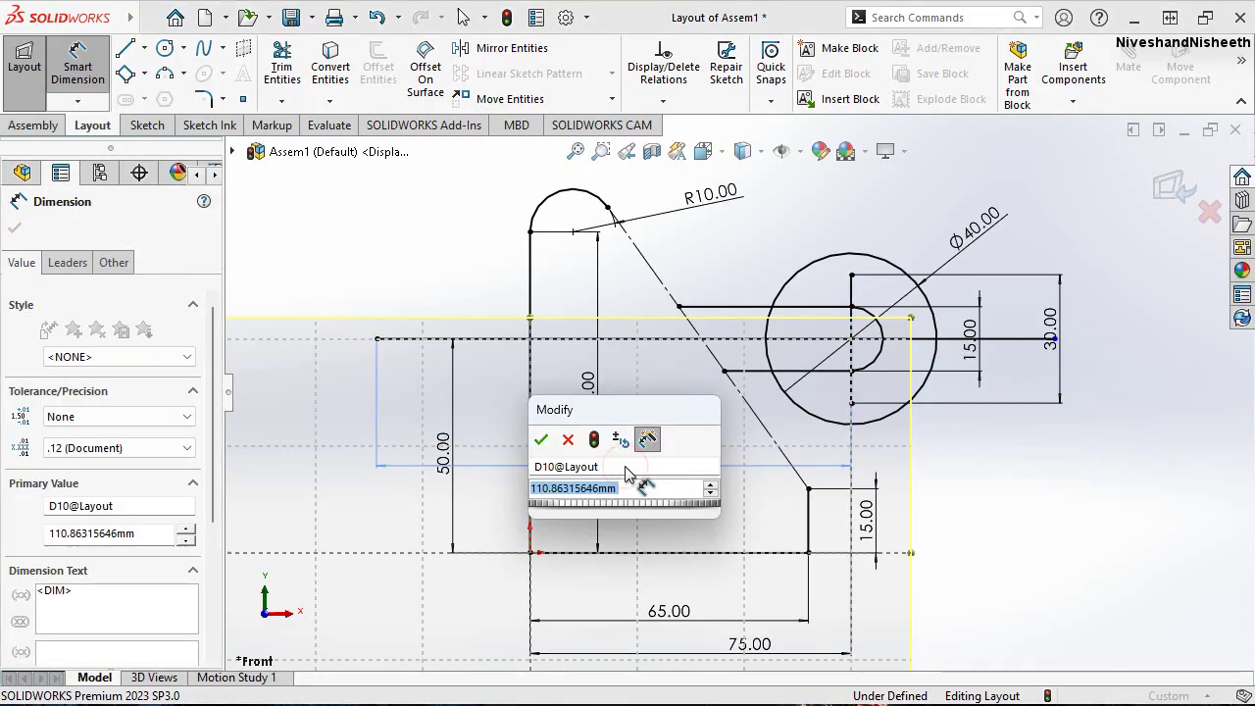
pyautogui.write('81')
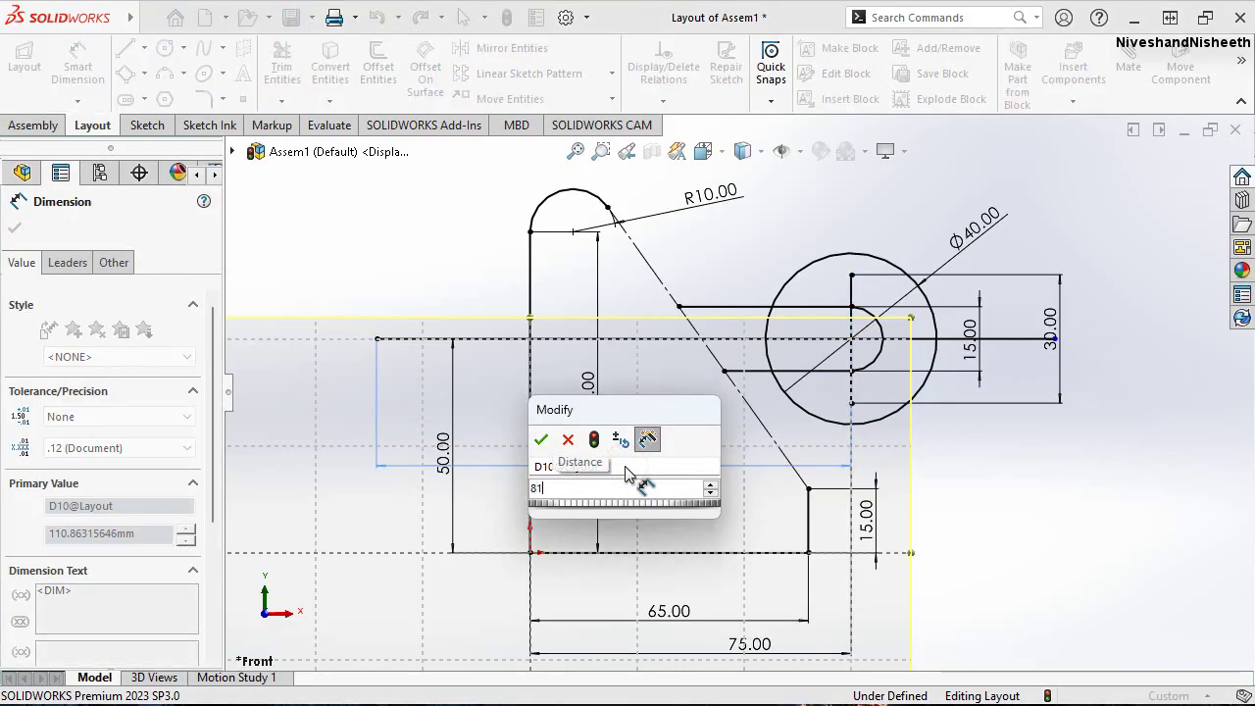
pyautogui.press('Escape')
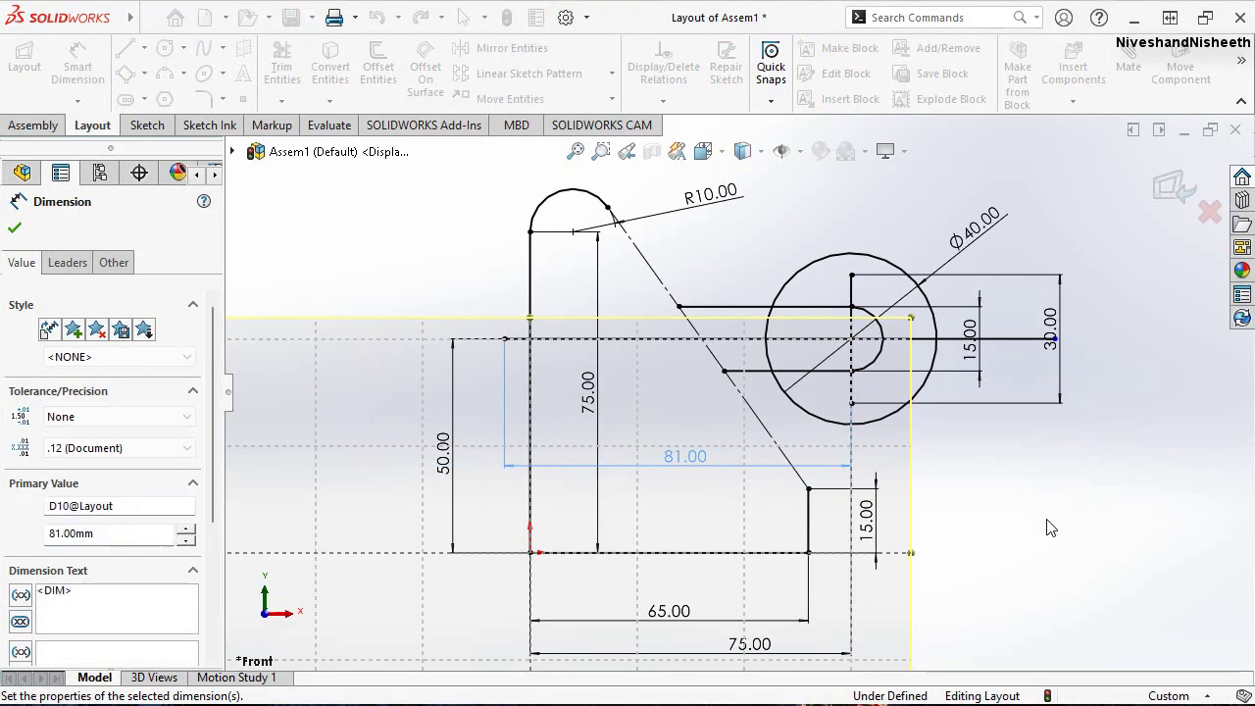
pyautogui.click(1047, 520)
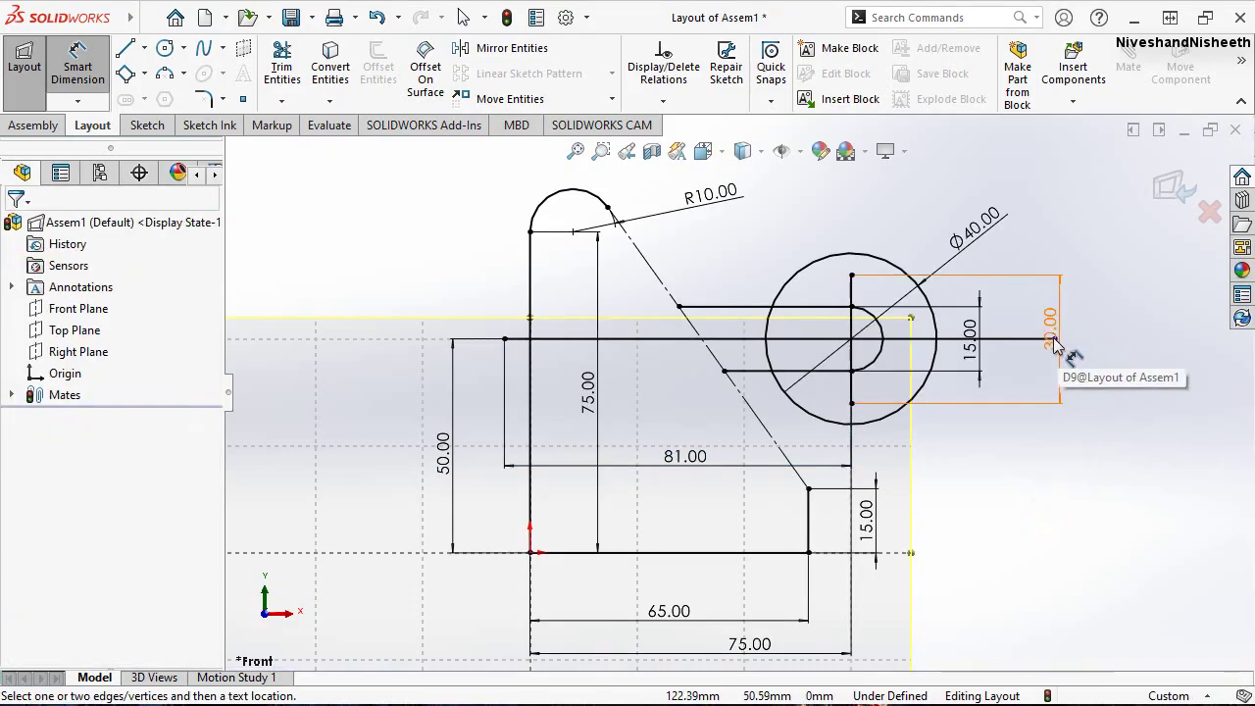
# Dimension the horizontal line's right end 38 mm from the vertical centre line
pyautogui.scroll(1, 1058, 347)
pyautogui.click(659, 302)
pyautogui.click(913, 364)
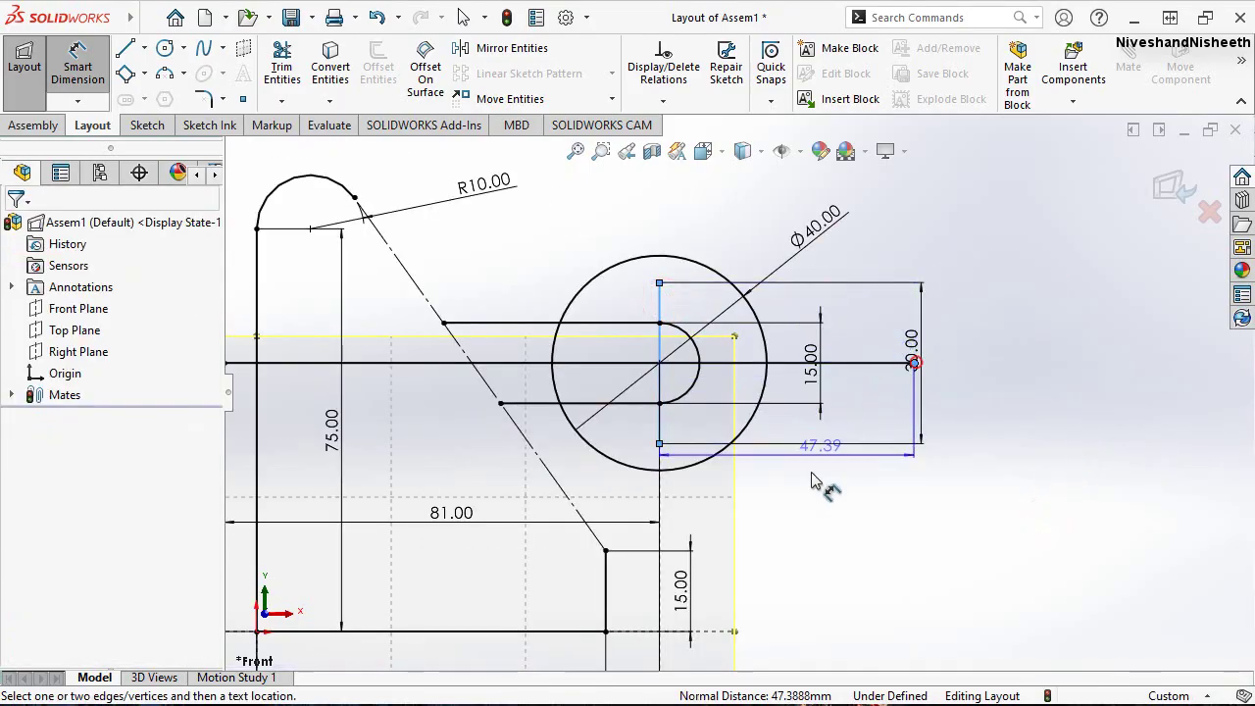
pyautogui.click(800, 500)
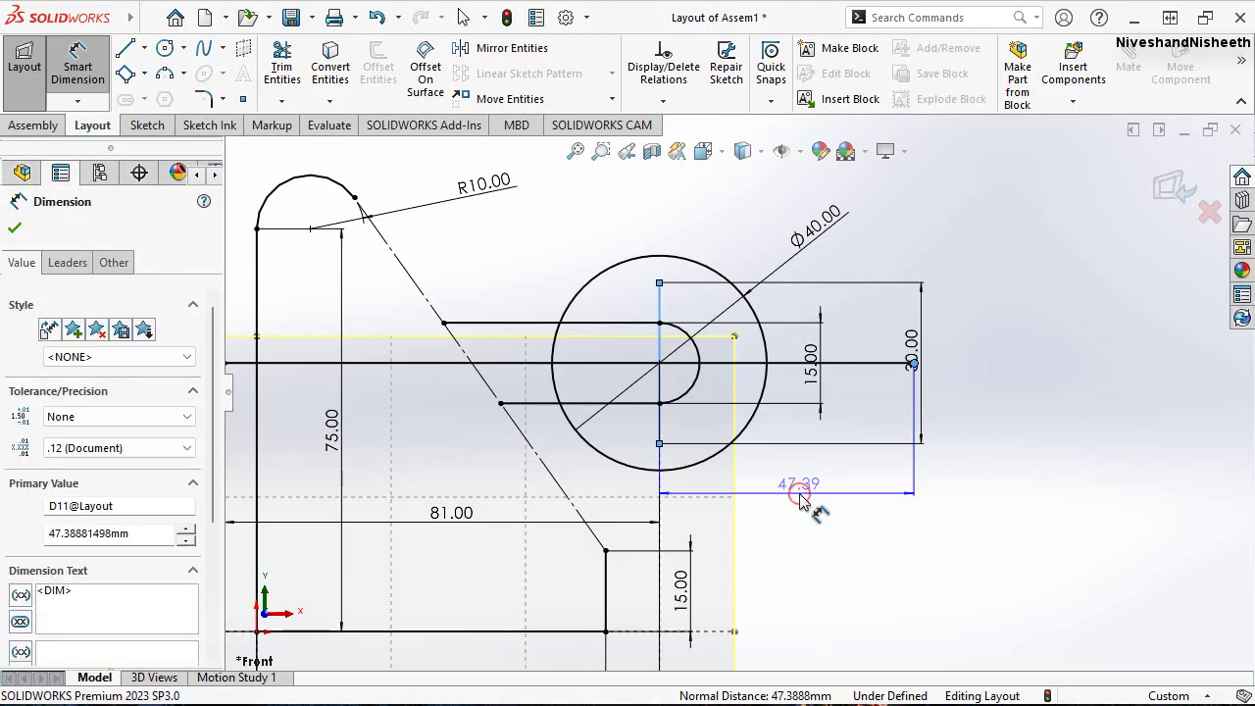
pyautogui.write('38')
pyautogui.press('Escape')
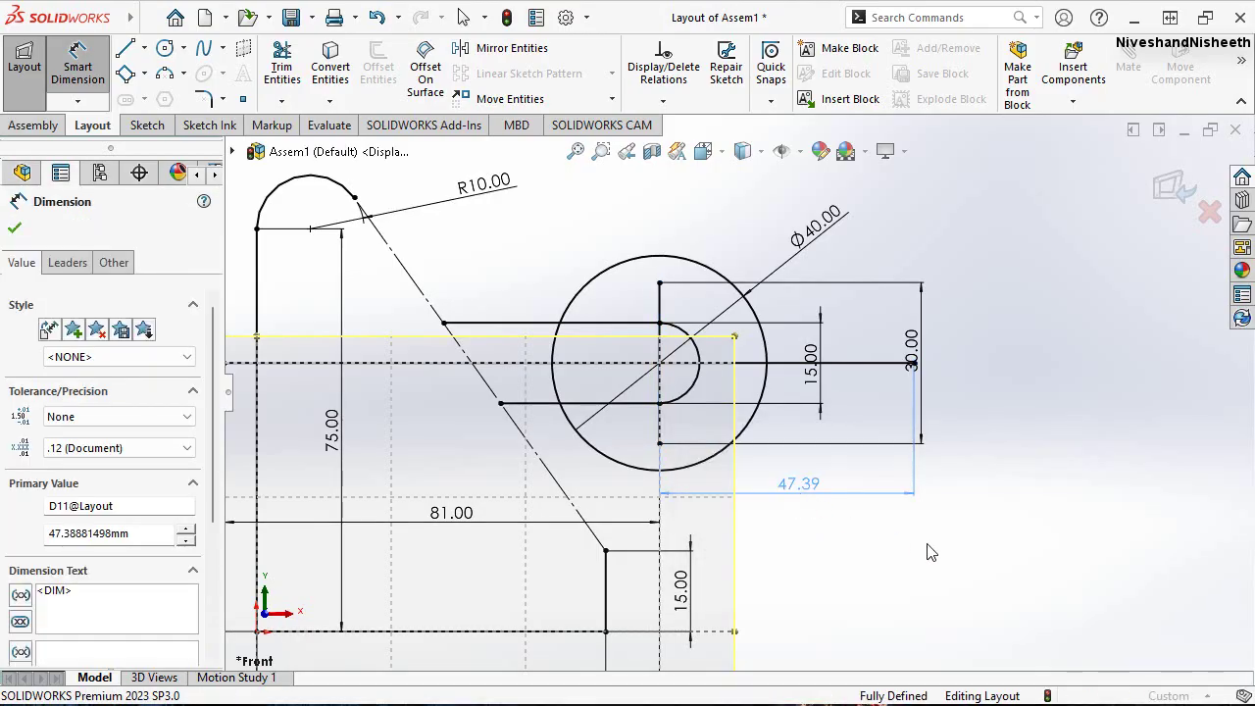
pyautogui.click(933, 556)
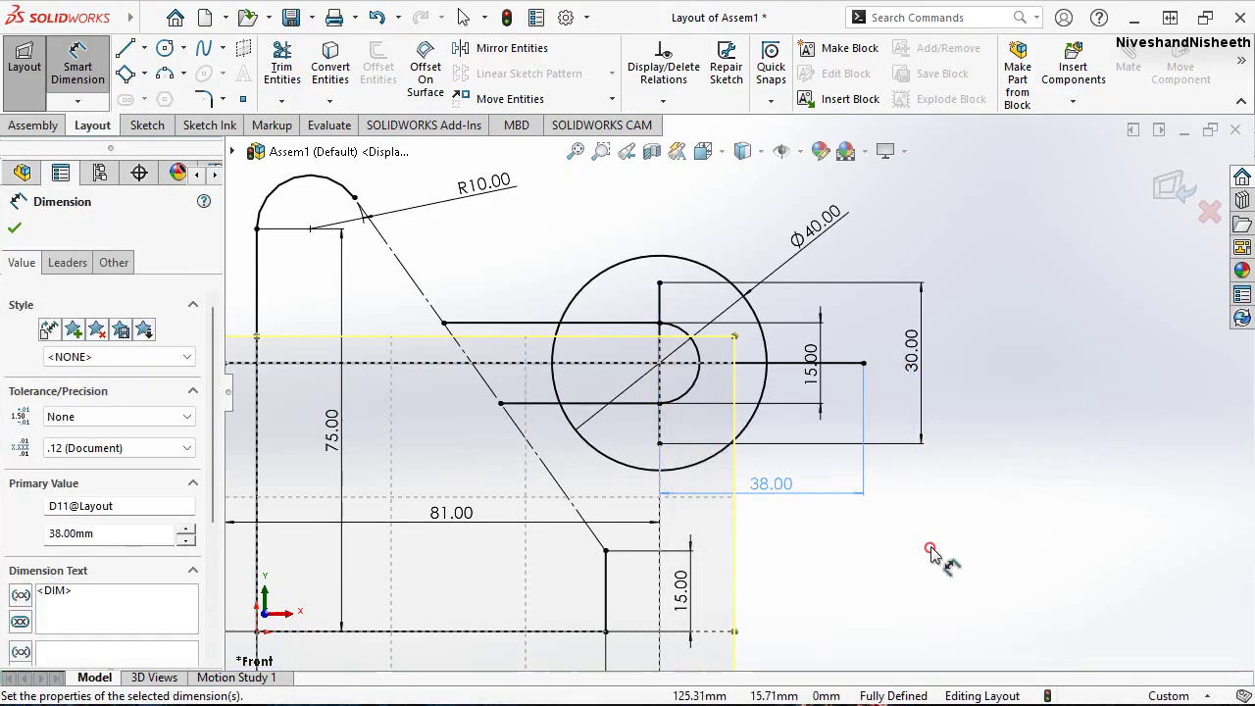
# Draw a small circle at the vertical line's top and another at the Ø40 centre
pyautogui.click(167, 49)
pyautogui.scroll(-3, 691, 299)
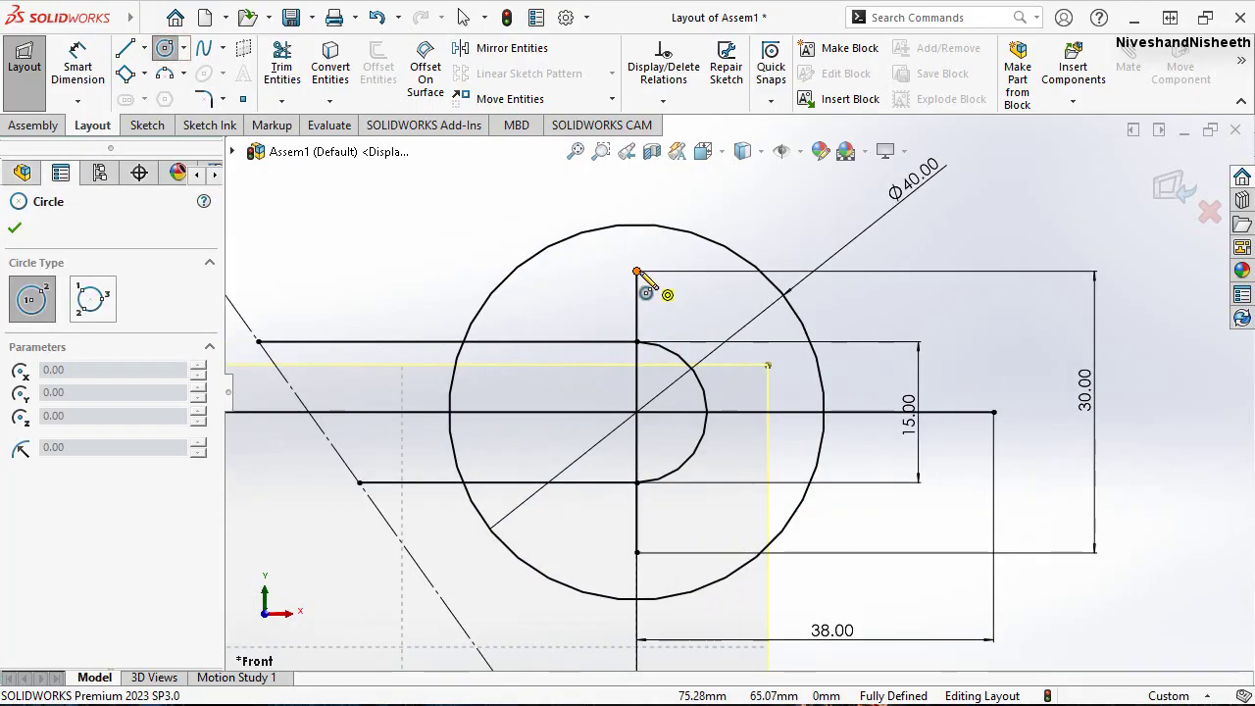
pyautogui.moveTo(637, 271); pyautogui.dragTo(654, 290)
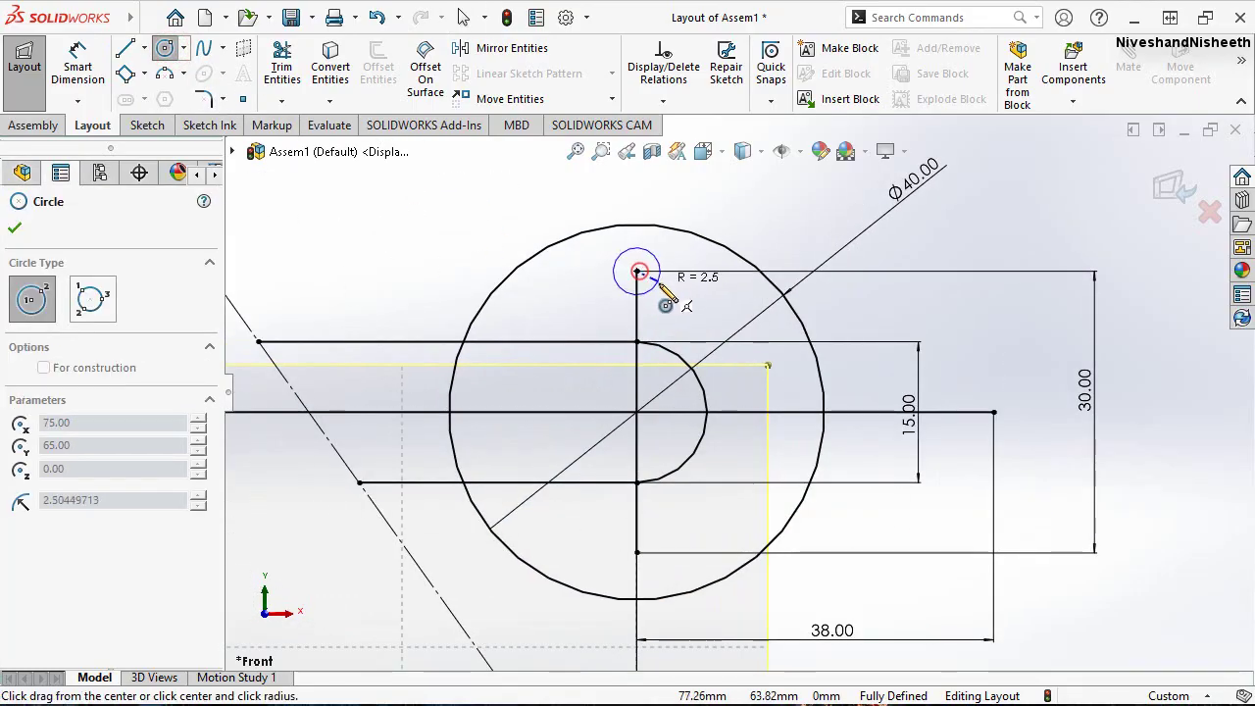
pyautogui.click(636, 411)
pyautogui.click(671, 435)
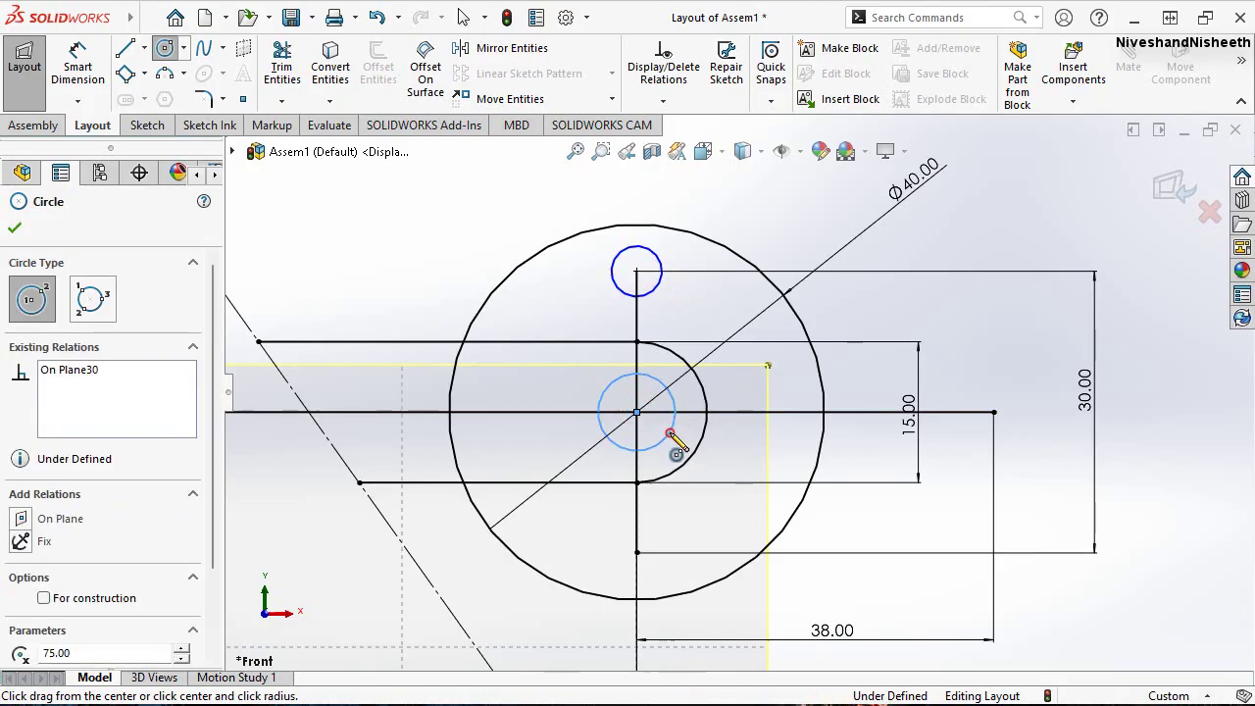
pyautogui.press('Escape')
# Dimension the top circle to Ø3 and the centre circle to Ø6
pyautogui.rightClick(958, 217)
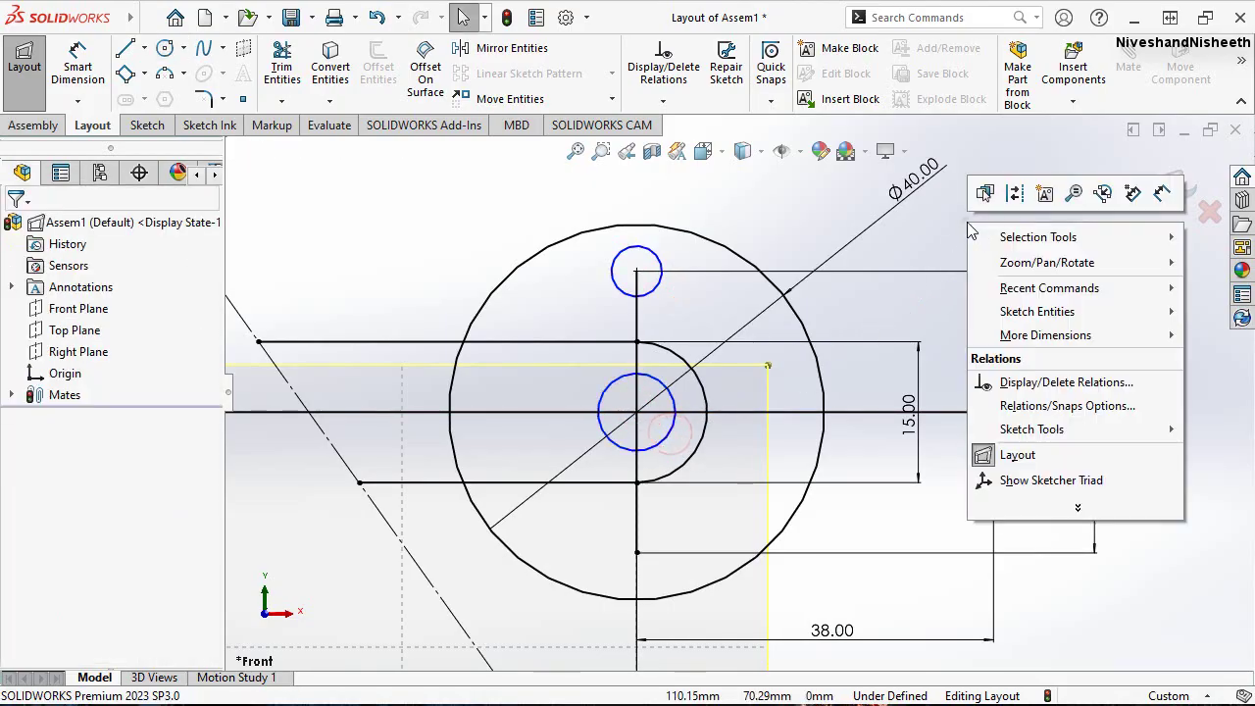
pyautogui.click(1161, 193)
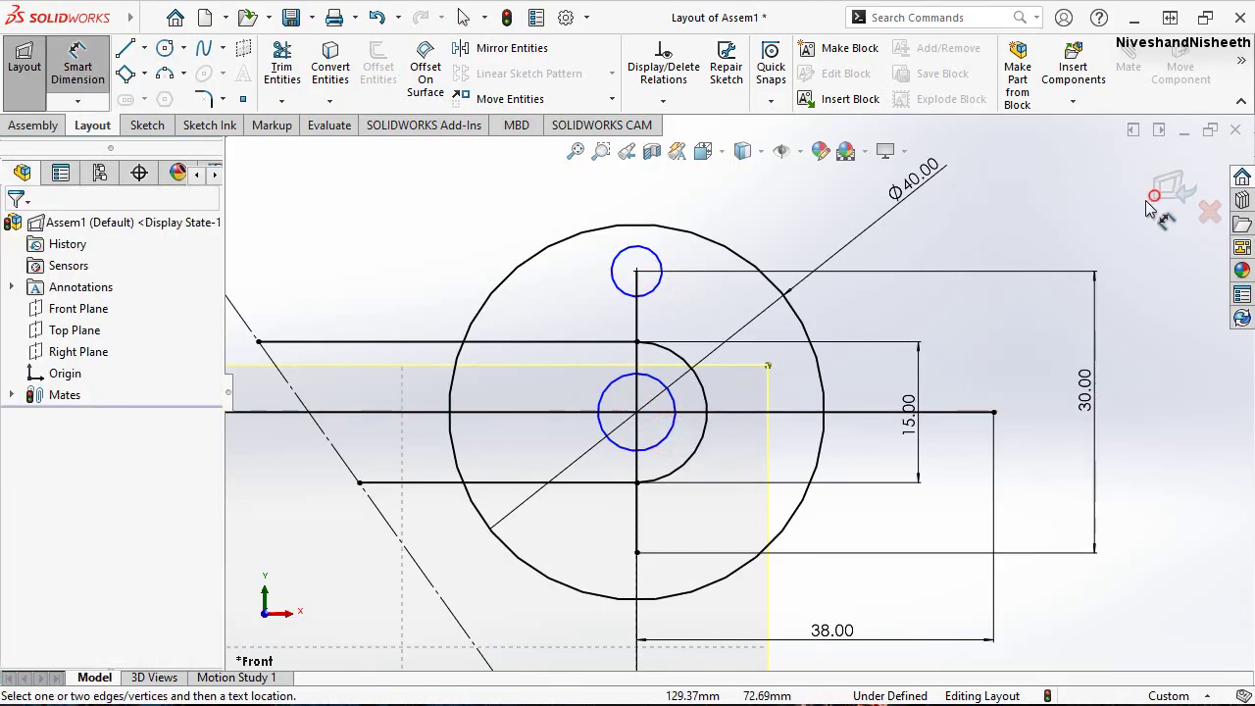
pyautogui.click(658, 277)
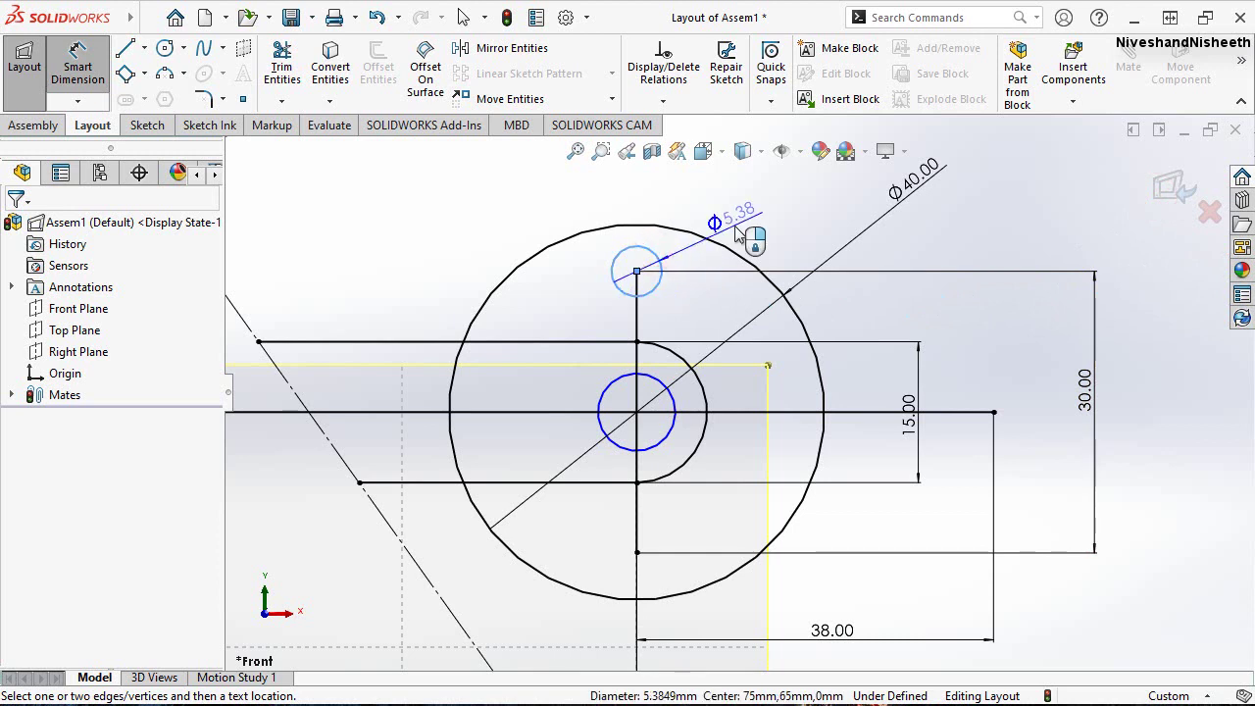
pyautogui.click(737, 232)
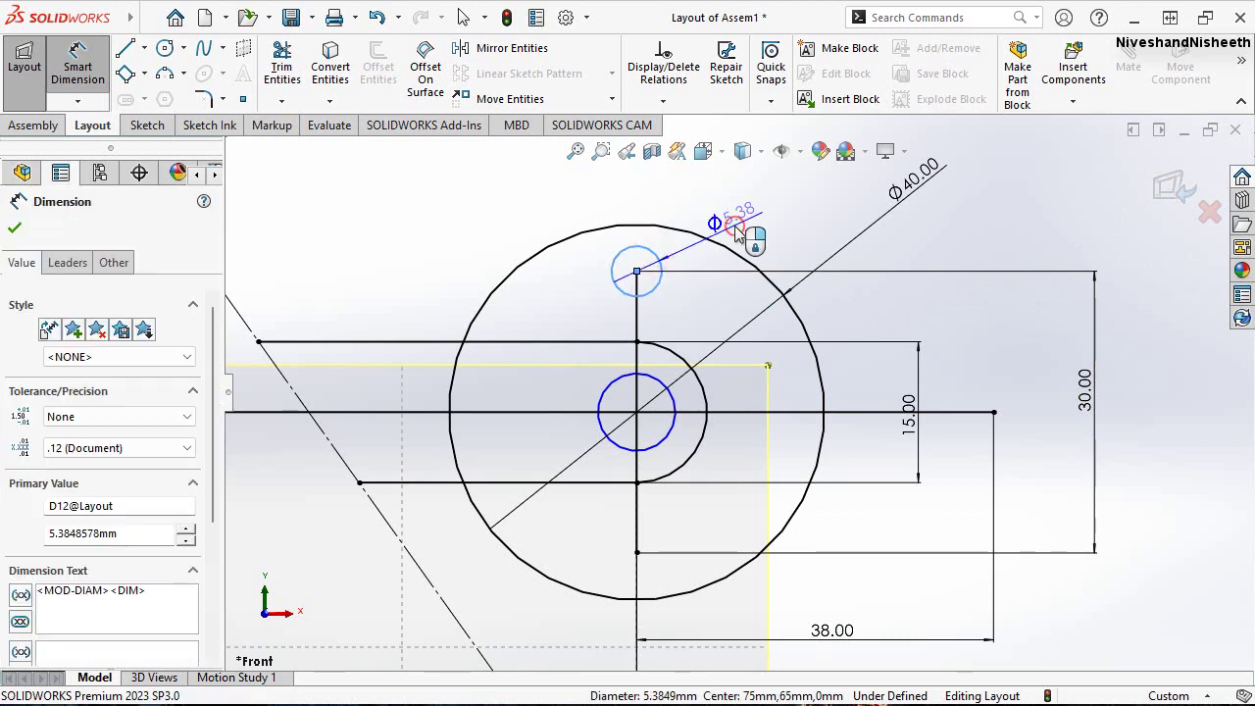
pyautogui.write('3')
pyautogui.press('Escape')
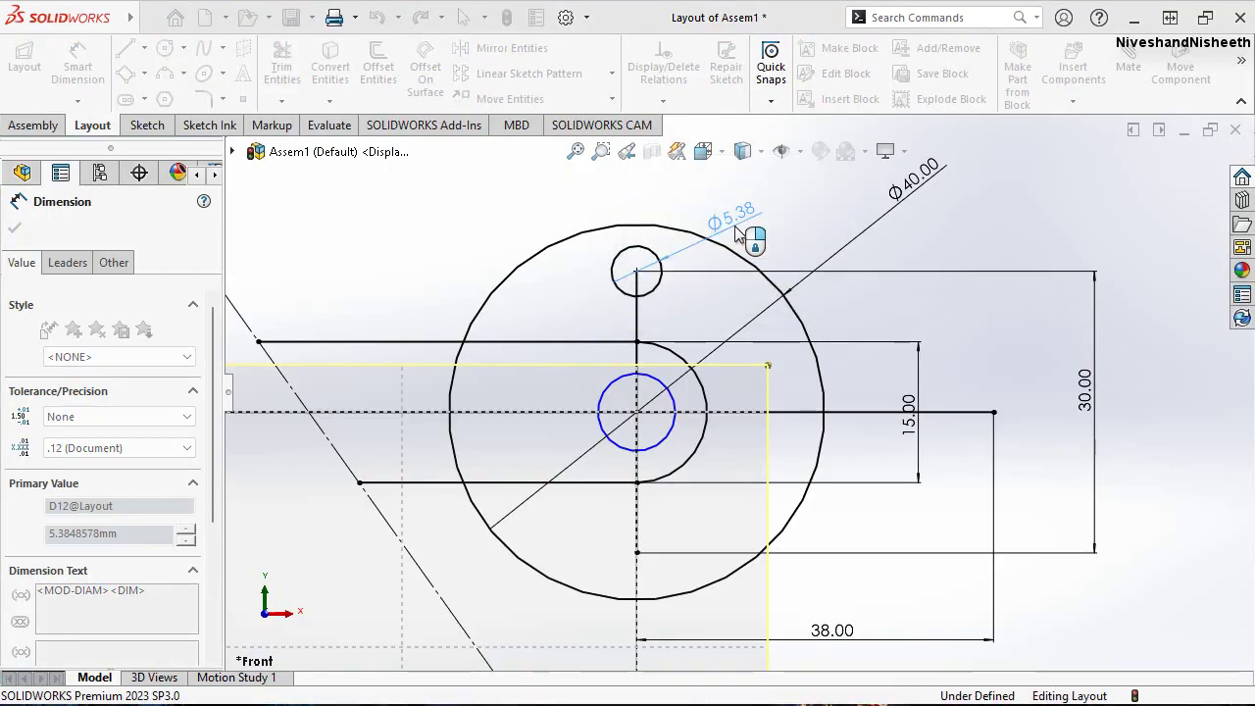
pyautogui.click(786, 224)
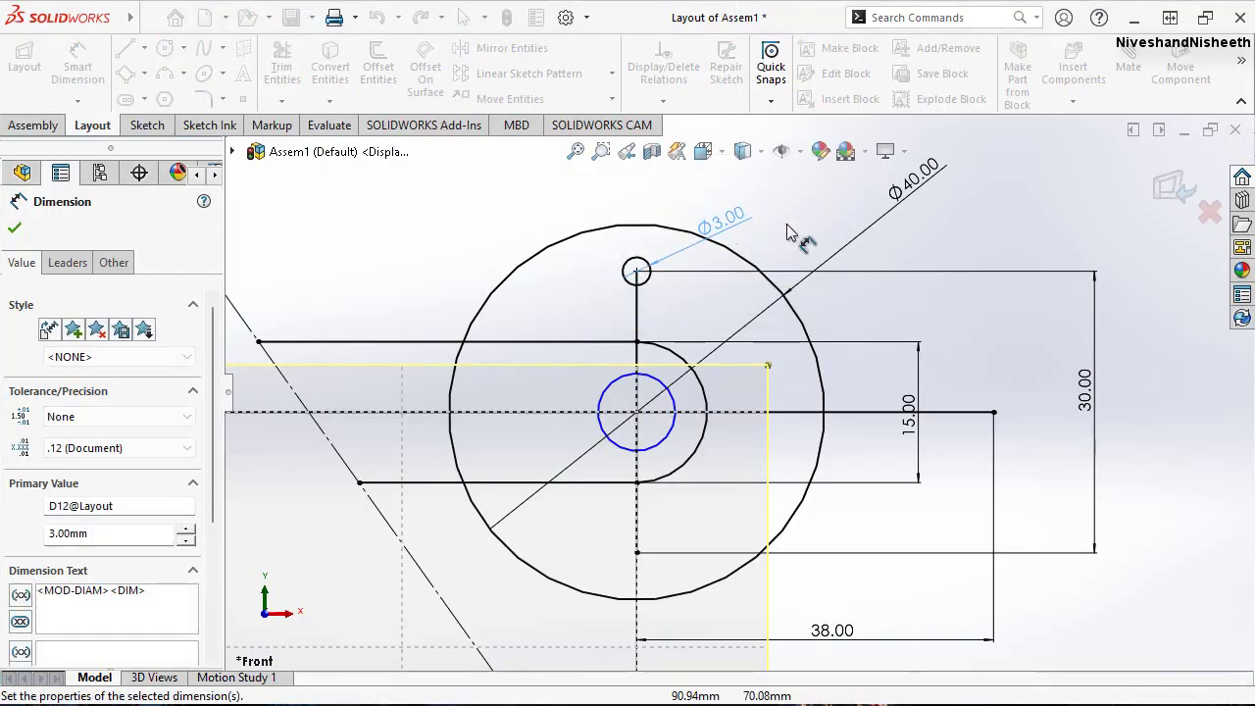
pyautogui.click(672, 426)
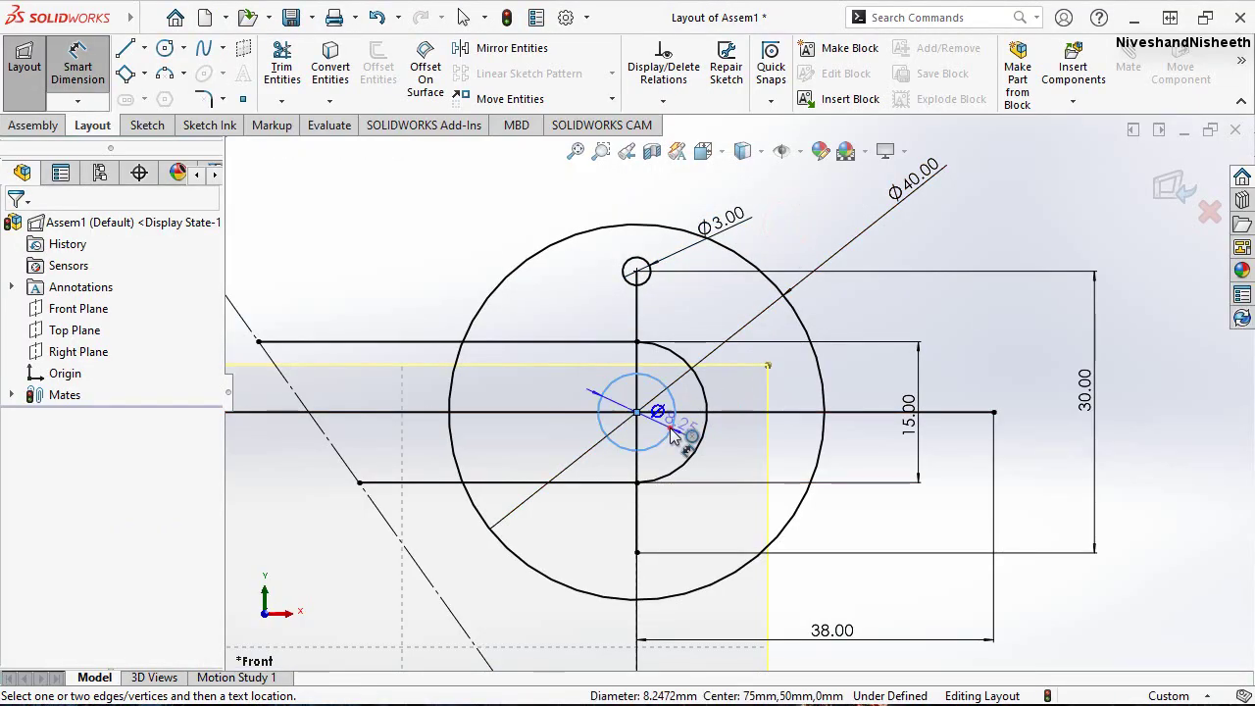
pyautogui.click(735, 453)
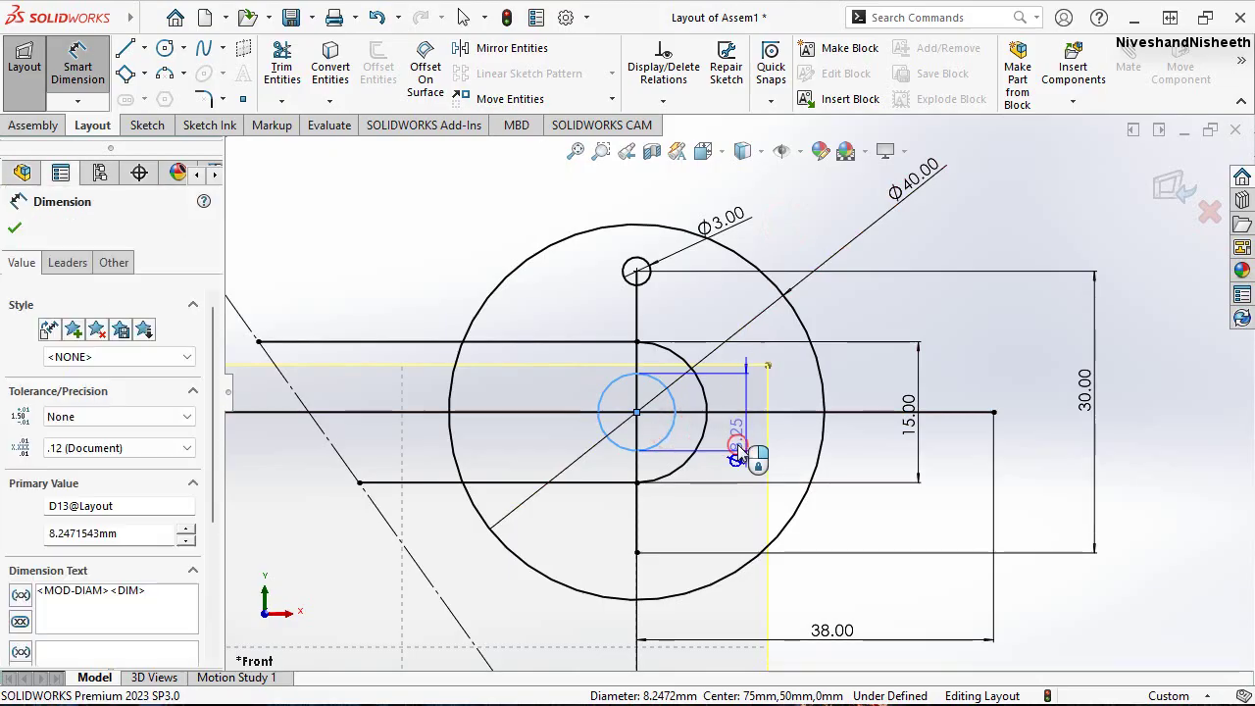
pyautogui.write('6')
pyautogui.press('Return')
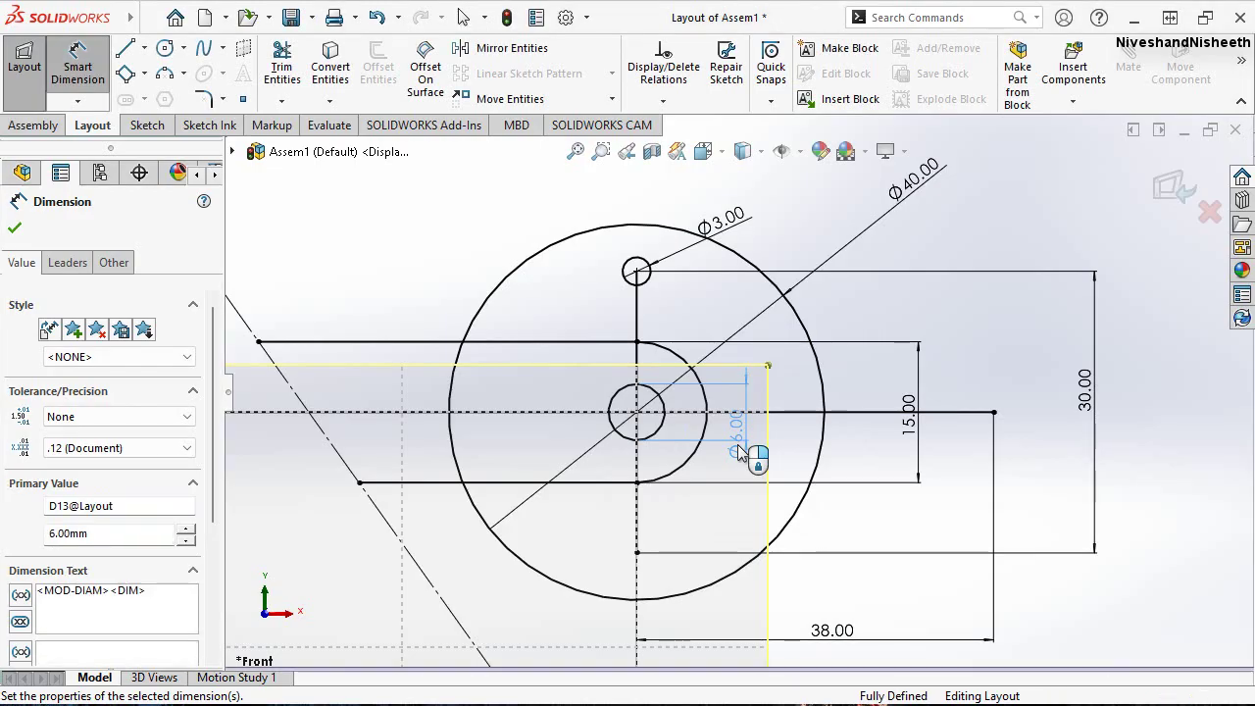
pyautogui.press('Escape')
pyautogui.press('Escape')
# Move the 75.00, 50.00, 81.00 and 15.00 dimensions to clearer positions
pyautogui.press('f')
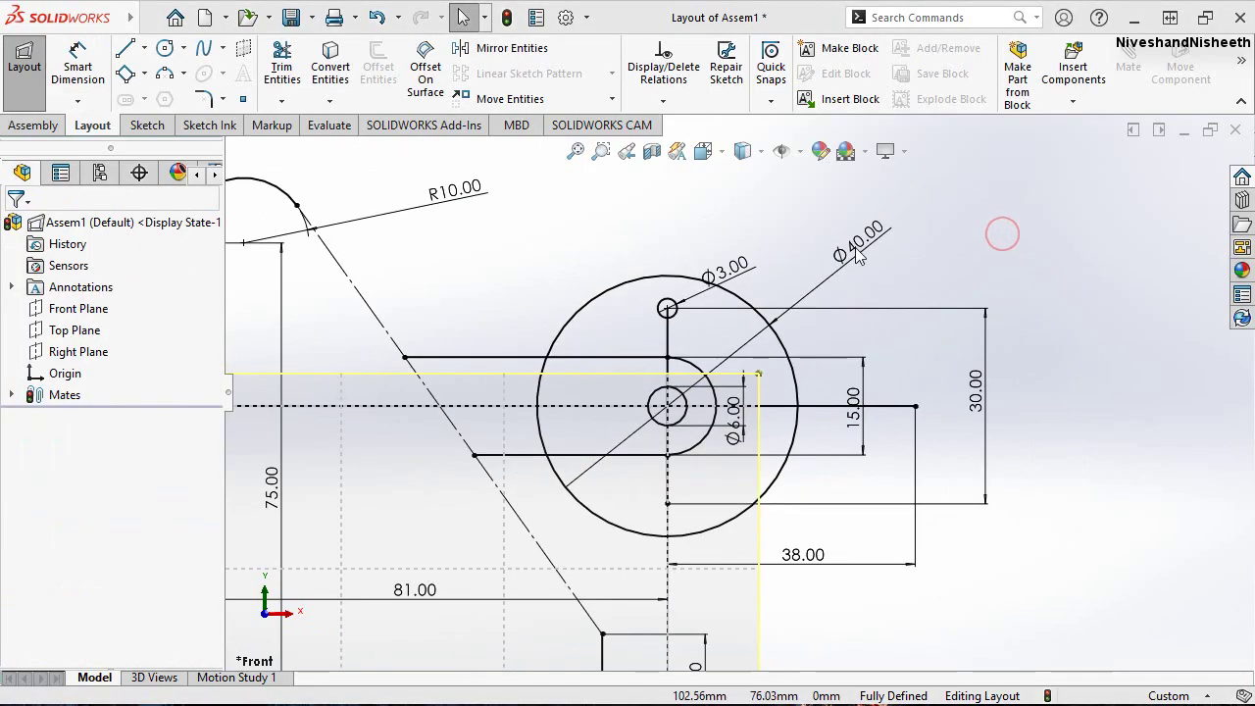
pyautogui.scroll(-3, 639, 509)
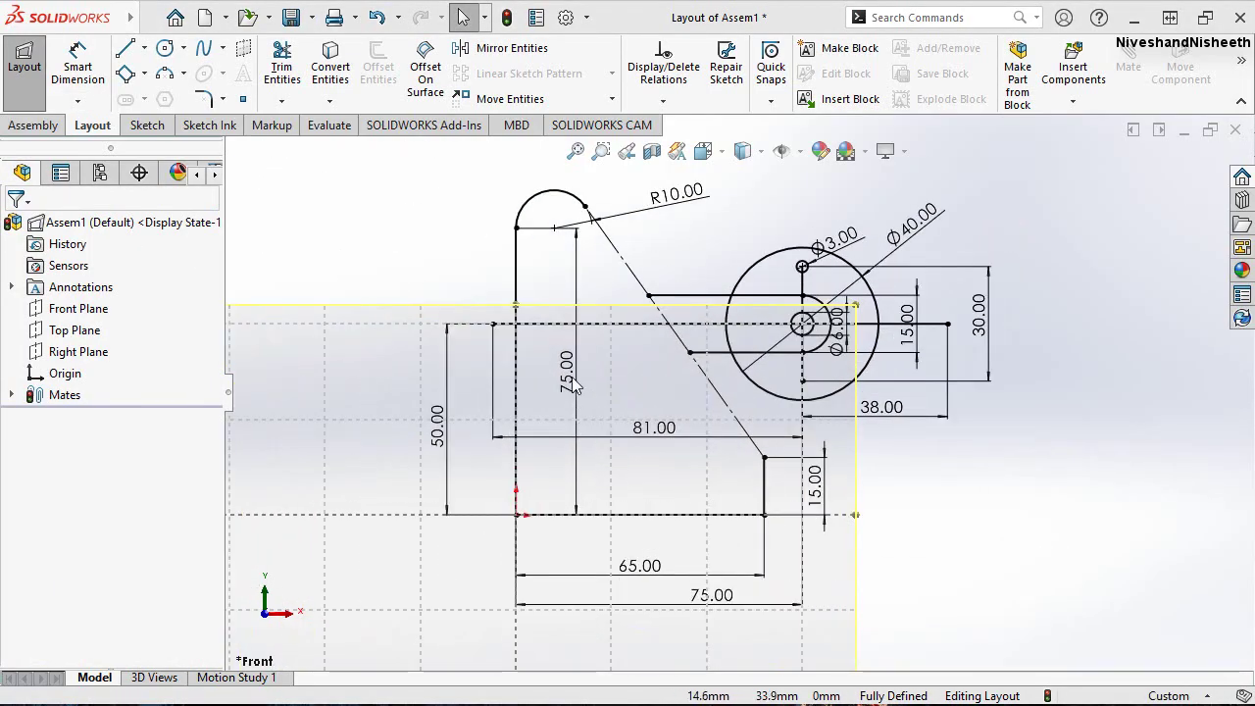
pyautogui.click(569, 377)
pyautogui.moveTo(359, 392); pyautogui.dragTo(390, 397)
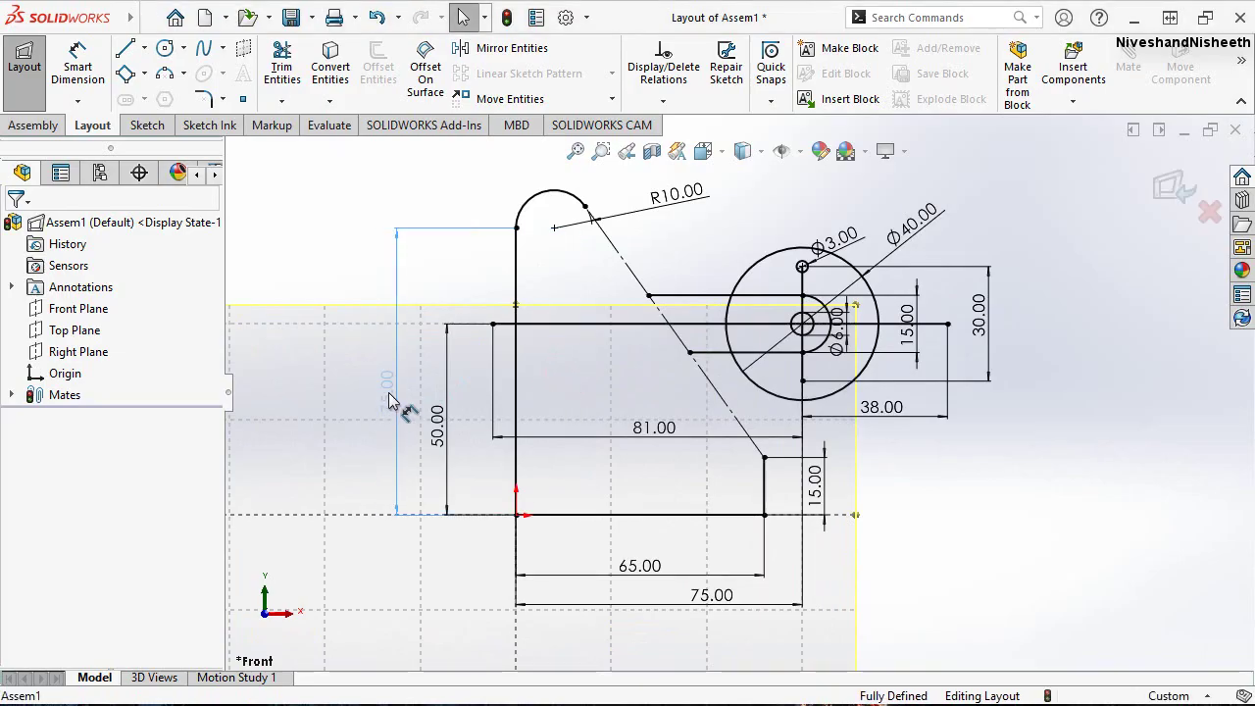
pyautogui.click(448, 432)
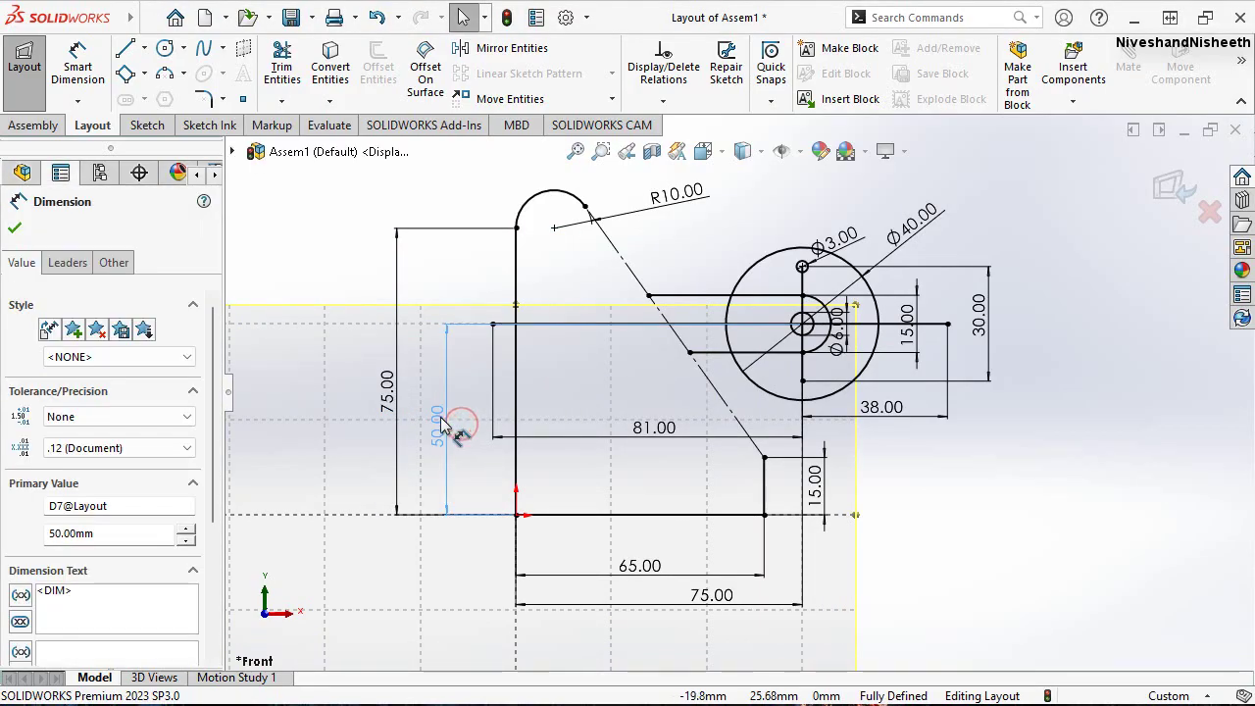
pyautogui.moveTo(448, 437); pyautogui.dragTo(441, 414)
pyautogui.moveTo(651, 430); pyautogui.dragTo(609, 461)
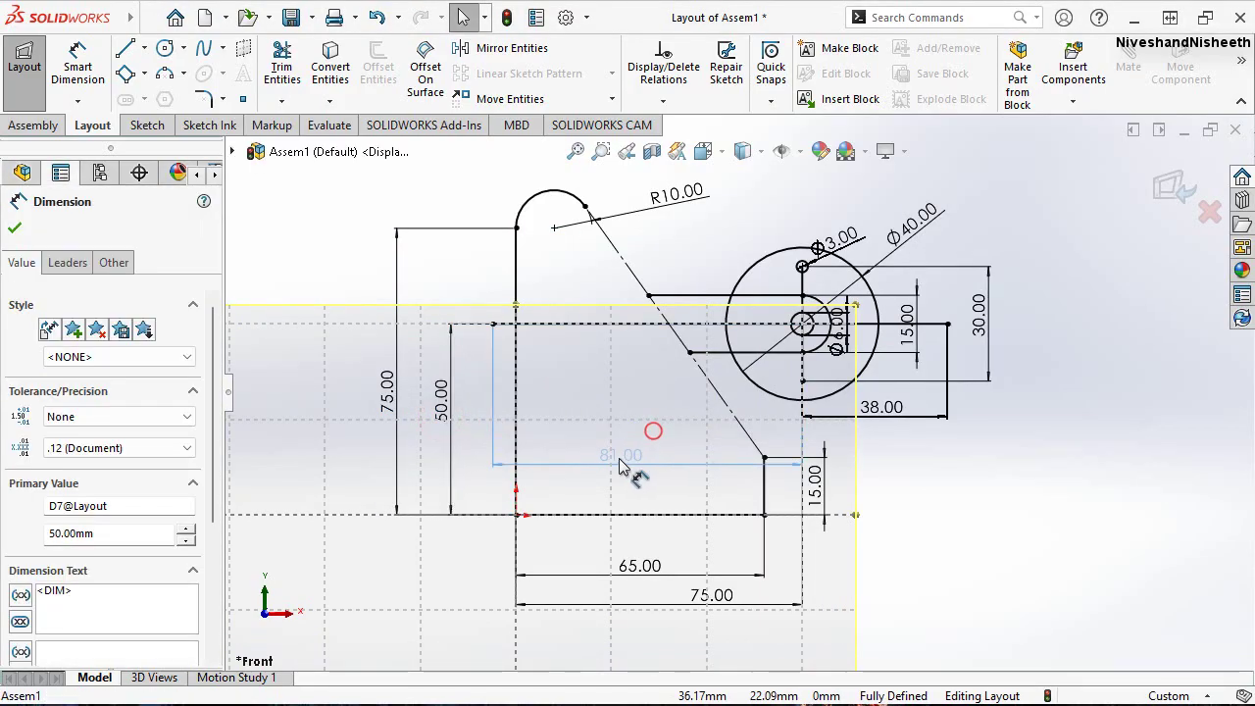
pyautogui.moveTo(810, 492); pyautogui.dragTo(890, 490)
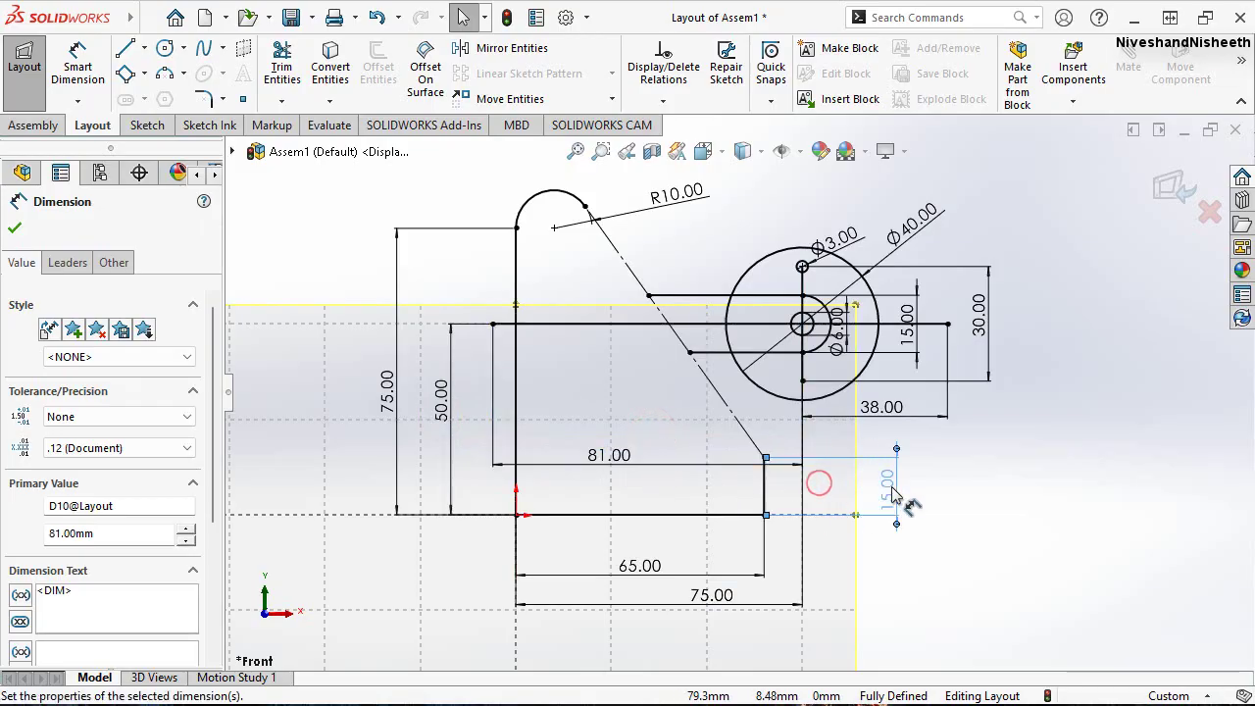
pyautogui.click(1038, 507)
# Reposition the 75.00, 30.00, 15.00, Ø6.00 and Ø3.00 dimensions clear of the geometry
pyautogui.moveTo(693, 605)
pyautogui.mouseDown()
pyautogui.moveTo(644, 593)
pyautogui.moveTo(649, 552)
pyautogui.mouseUp()
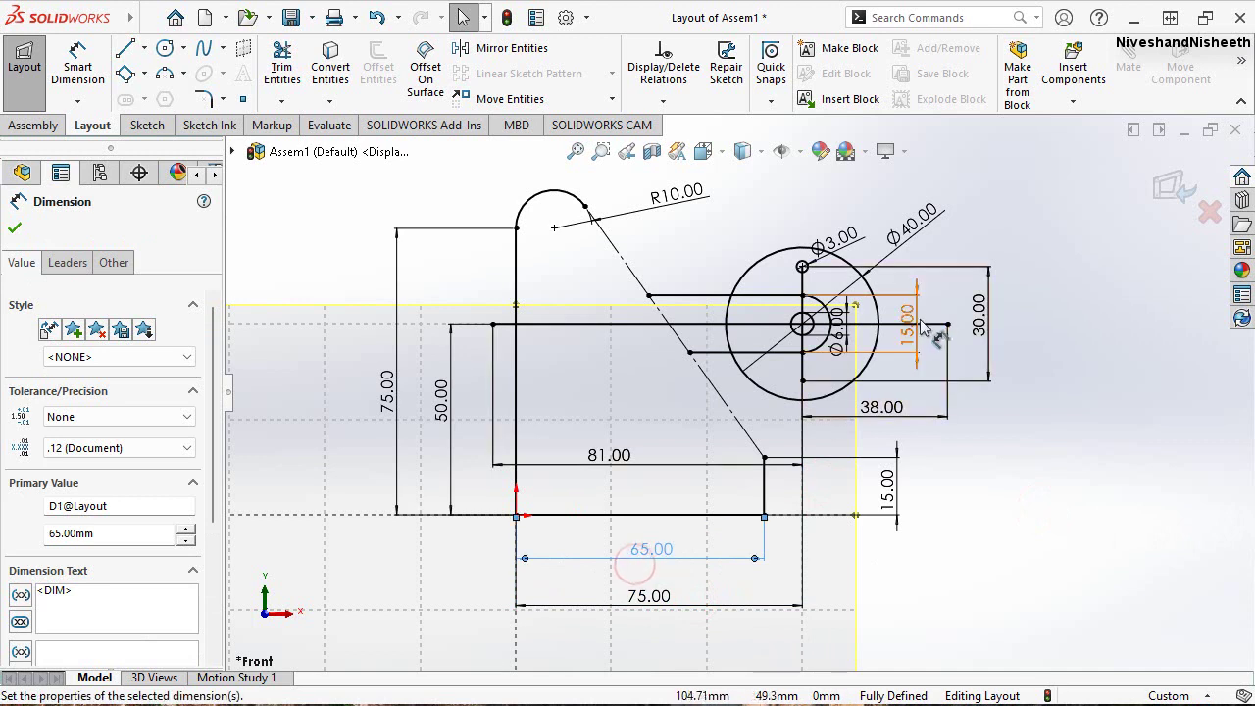
pyautogui.moveTo(980, 321); pyautogui.dragTo(1056, 327)
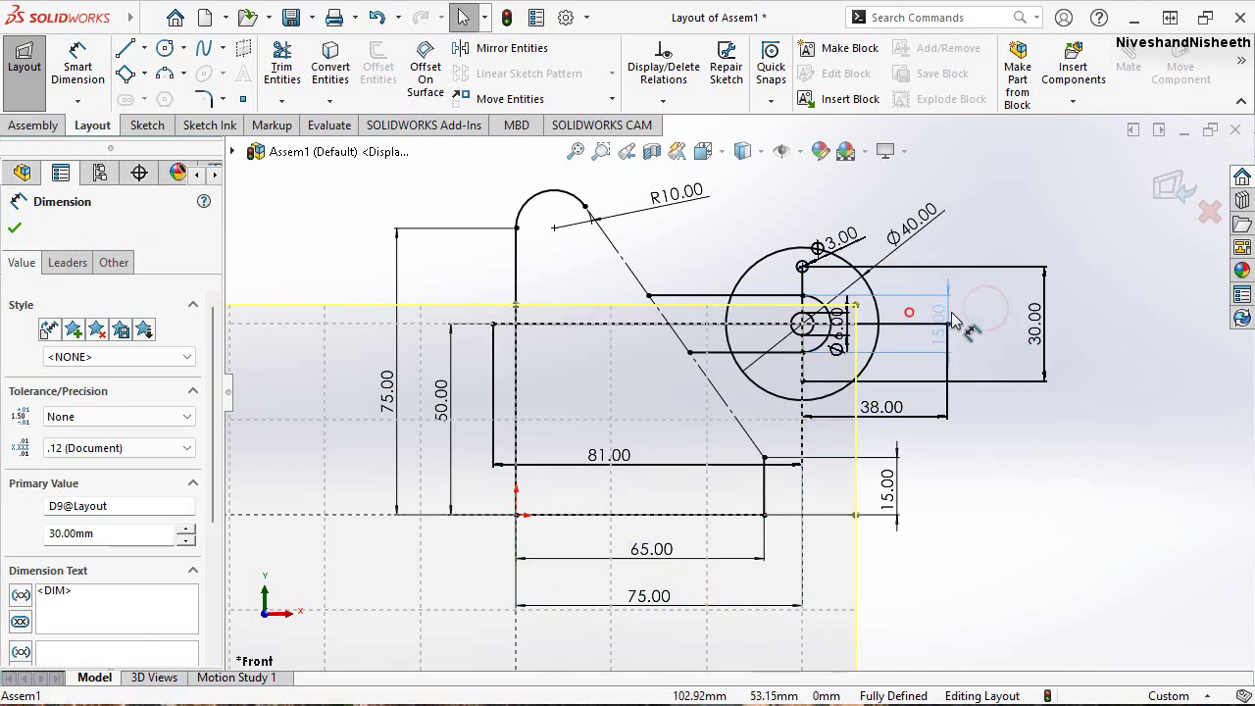
pyautogui.moveTo(907, 315); pyautogui.dragTo(970, 323)
pyautogui.moveTo(845, 338)
pyautogui.mouseDown()
pyautogui.moveTo(594, 323)
pyautogui.moveTo(586, 345)
pyautogui.mouseUp()
pyautogui.click(1104, 529)
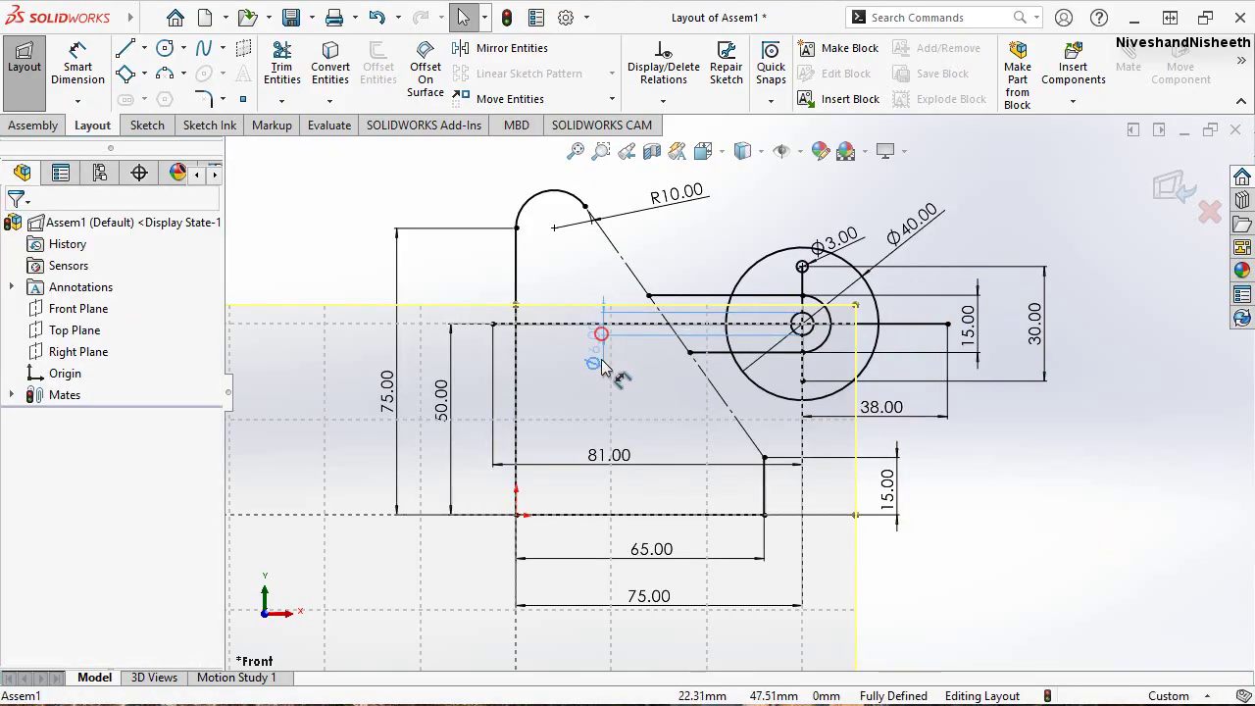
pyautogui.click(1115, 519)
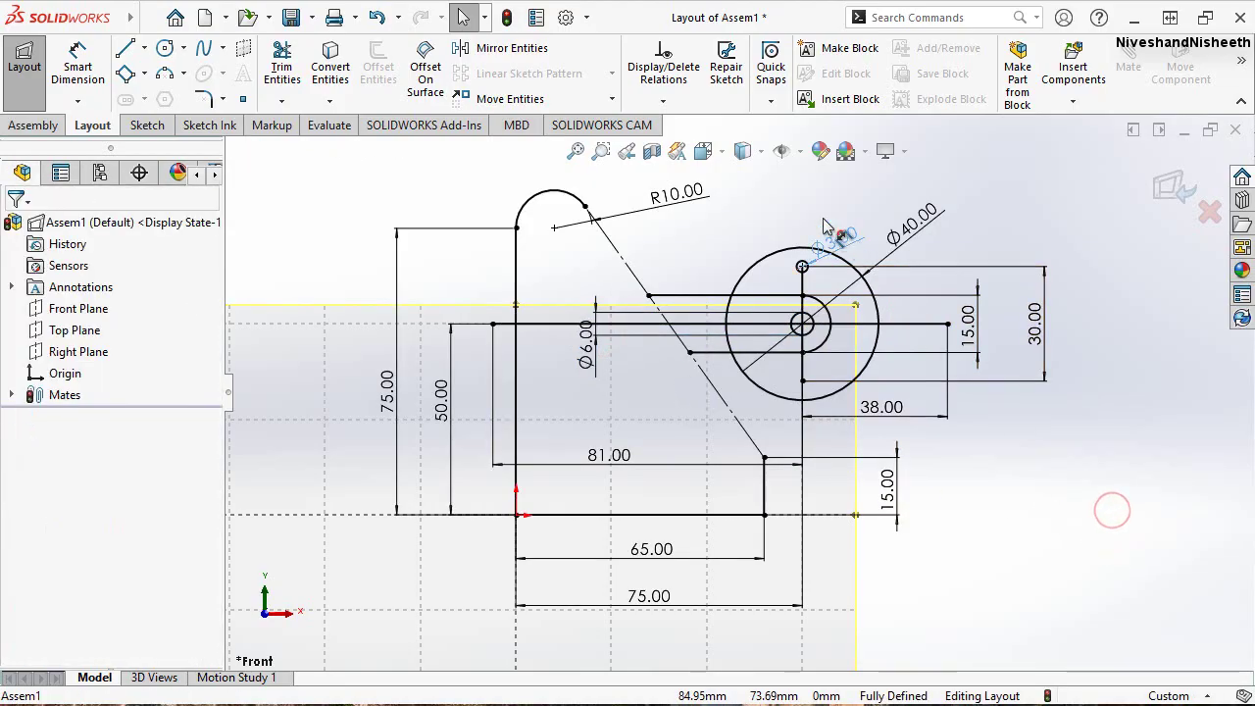
pyautogui.moveTo(839, 238); pyautogui.dragTo(794, 211)
pyautogui.click(1067, 495)
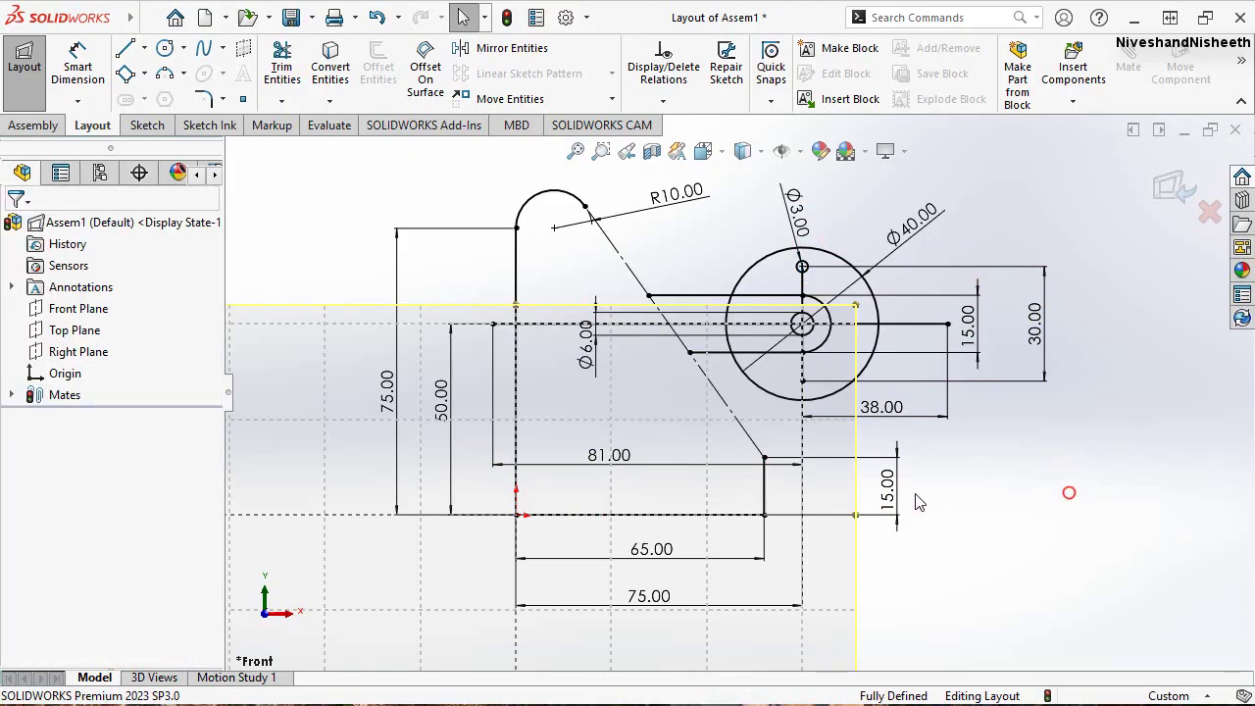
# Widen the drawing area and zoom to fit the whole layout sketch
pyautogui.press('z')
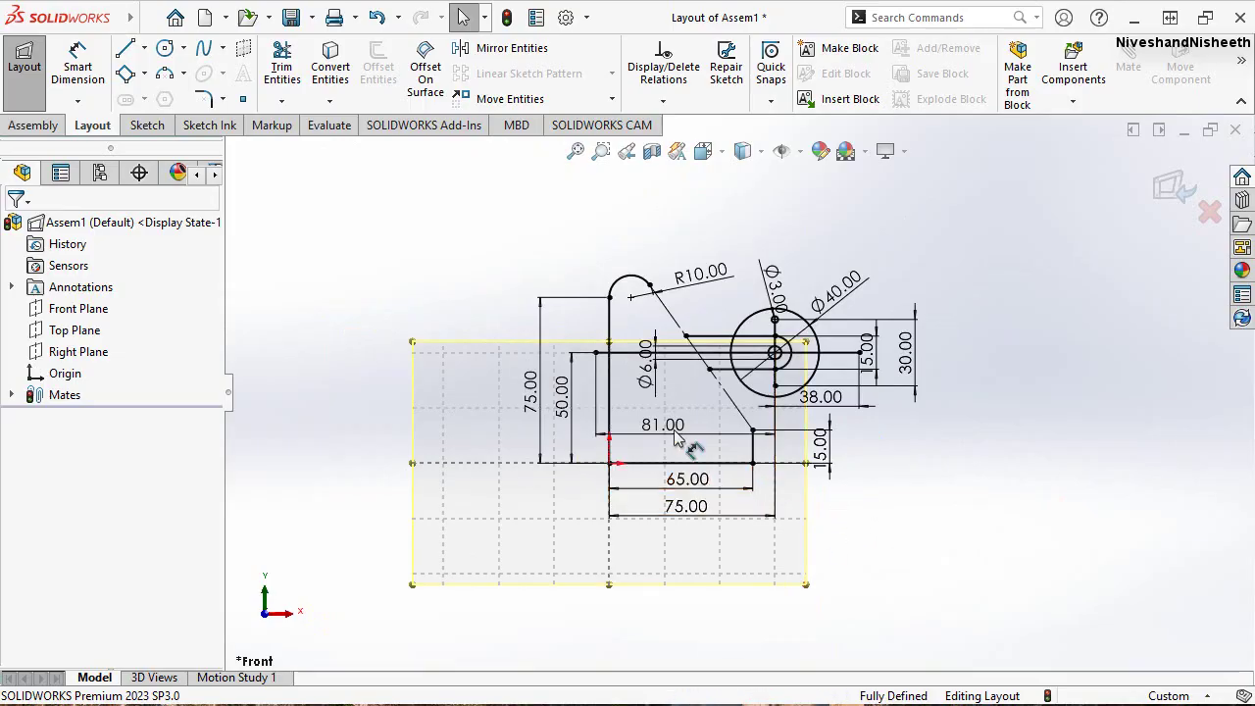
pyautogui.scroll(-1, 676, 438)
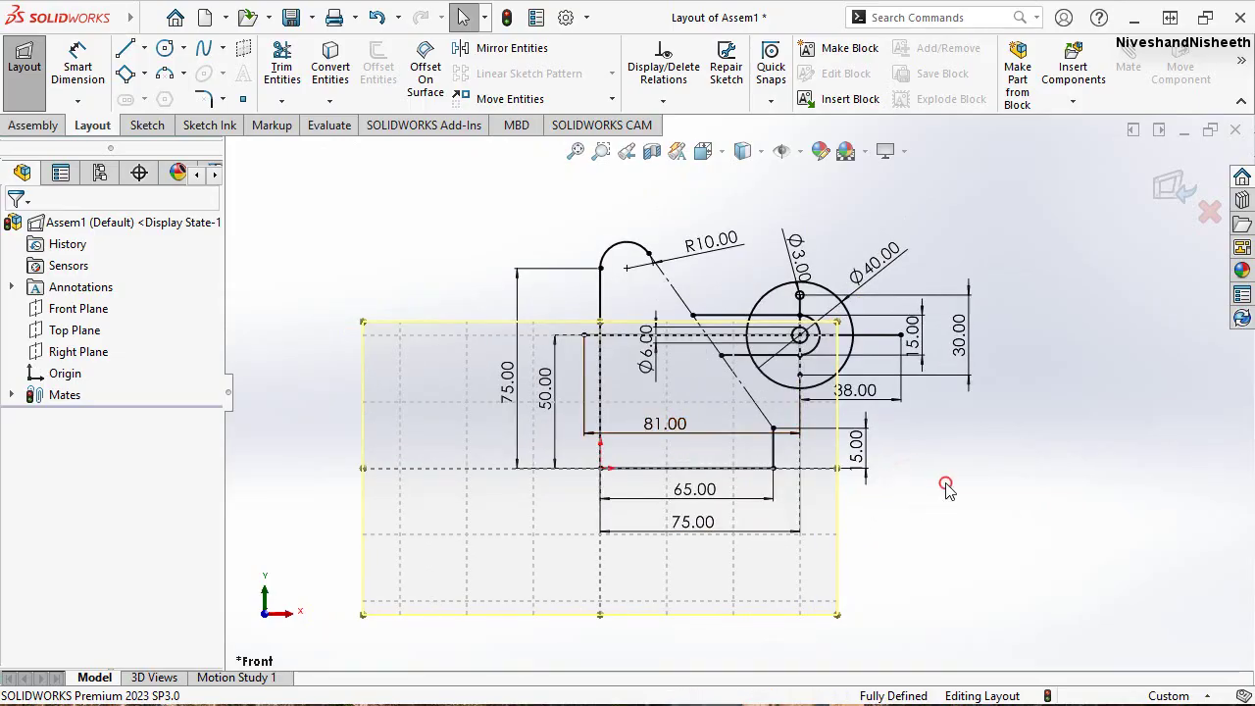
pyautogui.click(945, 484)
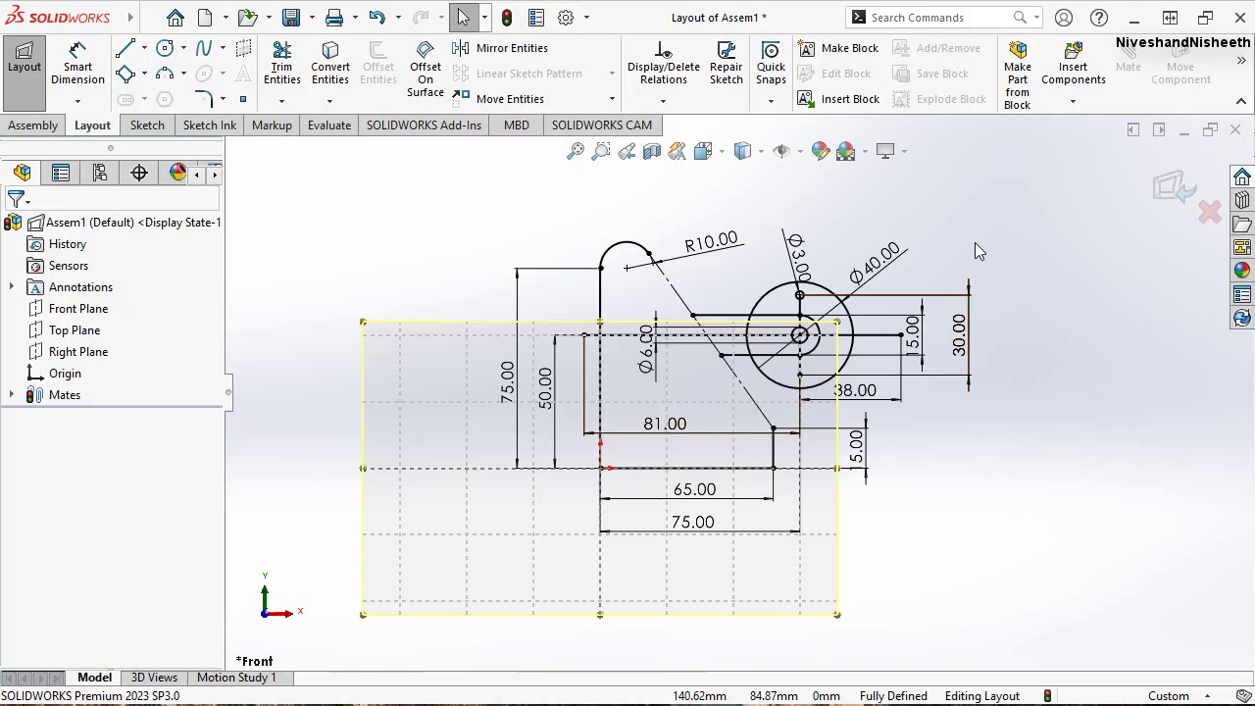
pyautogui.click(1240, 104)
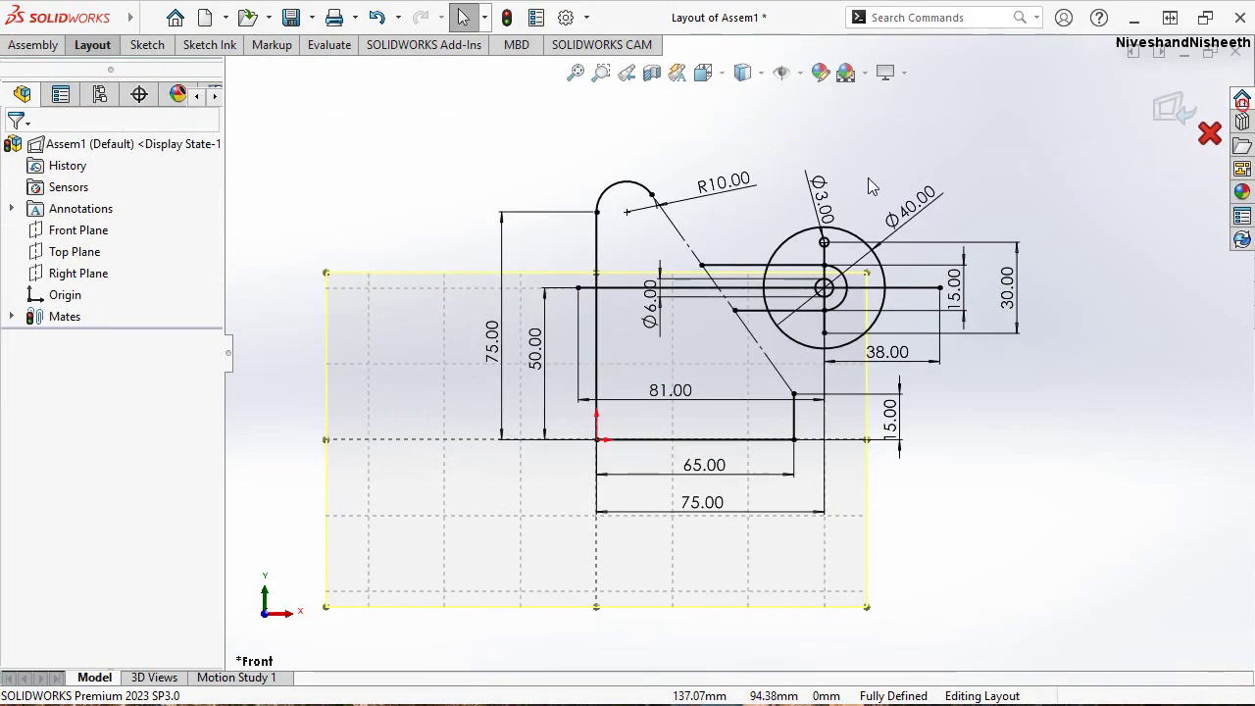
pyautogui.click(227, 351)
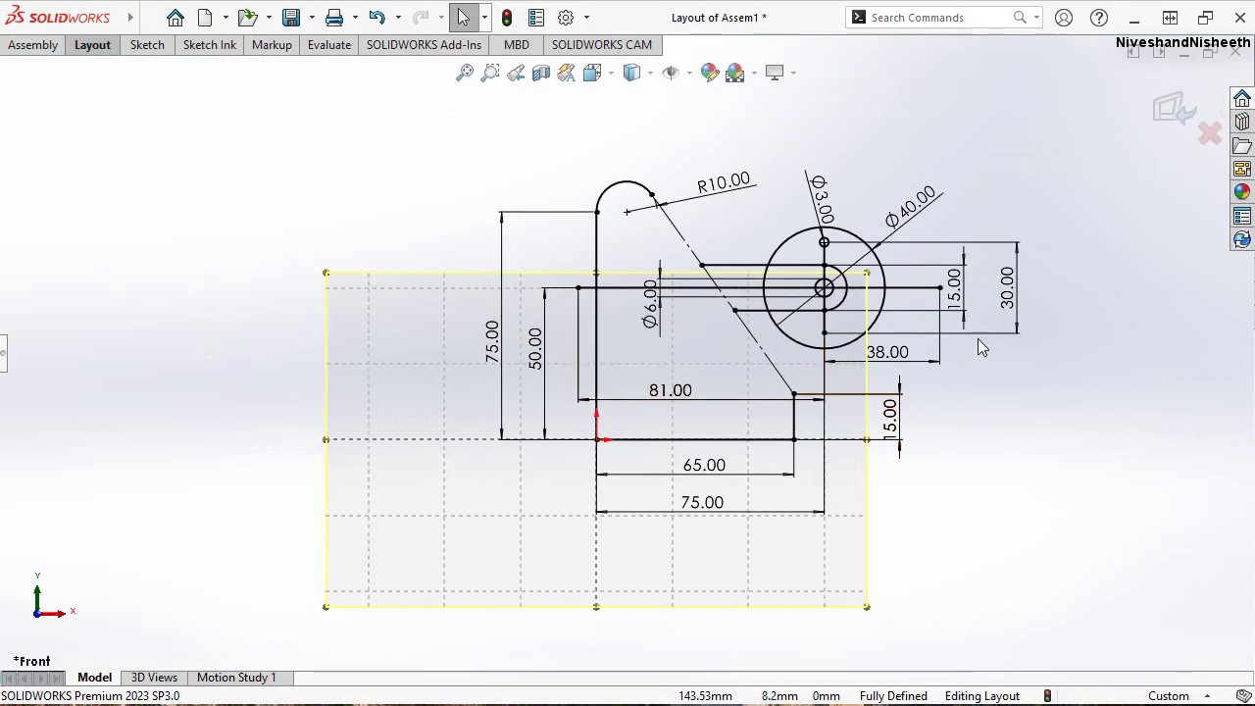
pyautogui.click(464, 75)
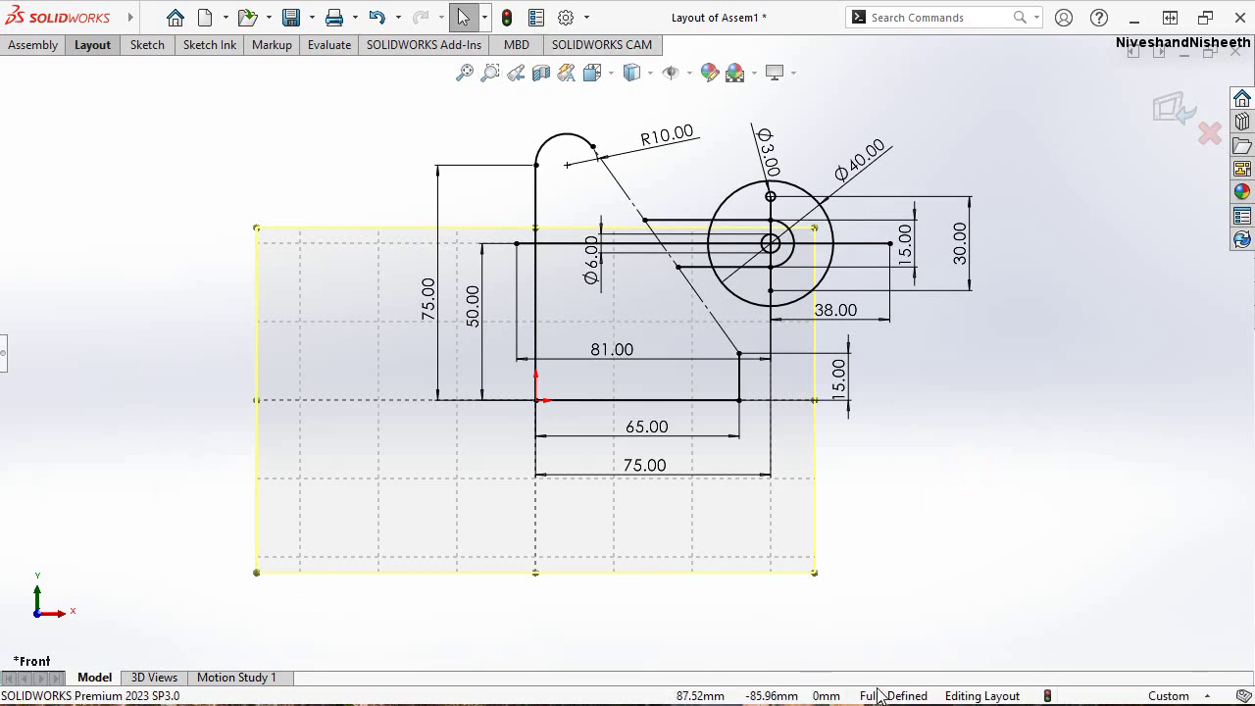
pyautogui.click(3, 351)
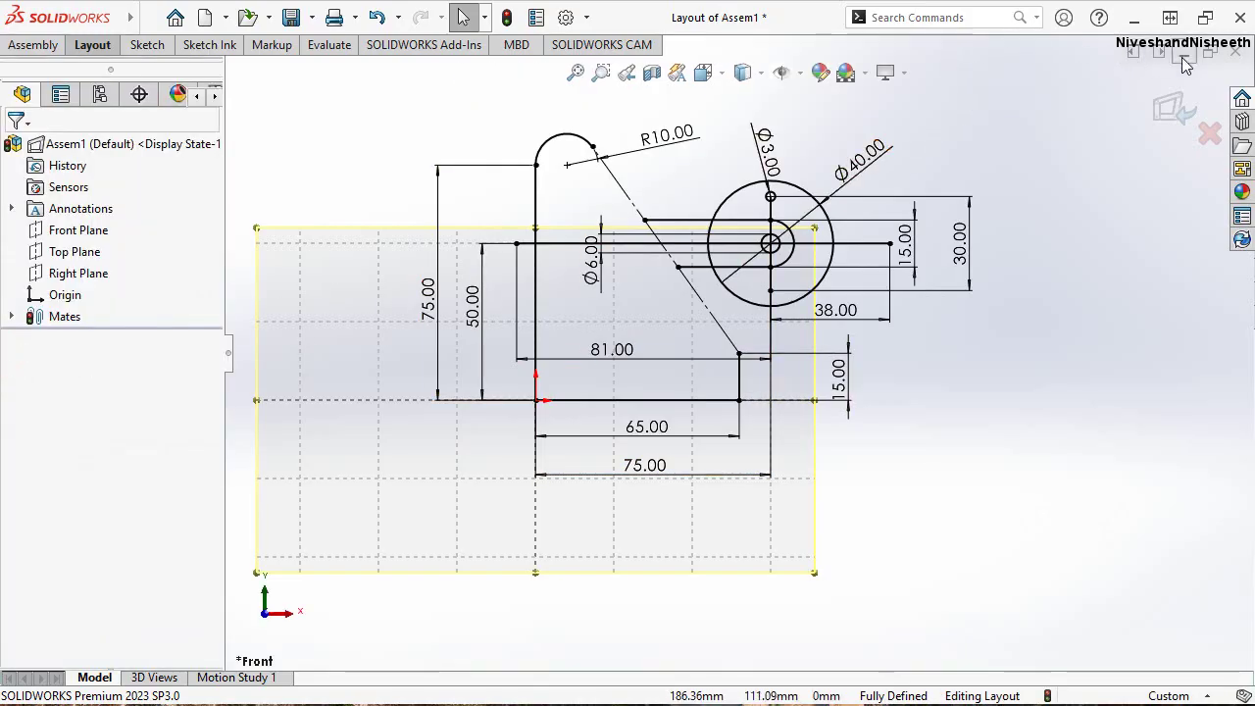
pyautogui.click(603, 44)
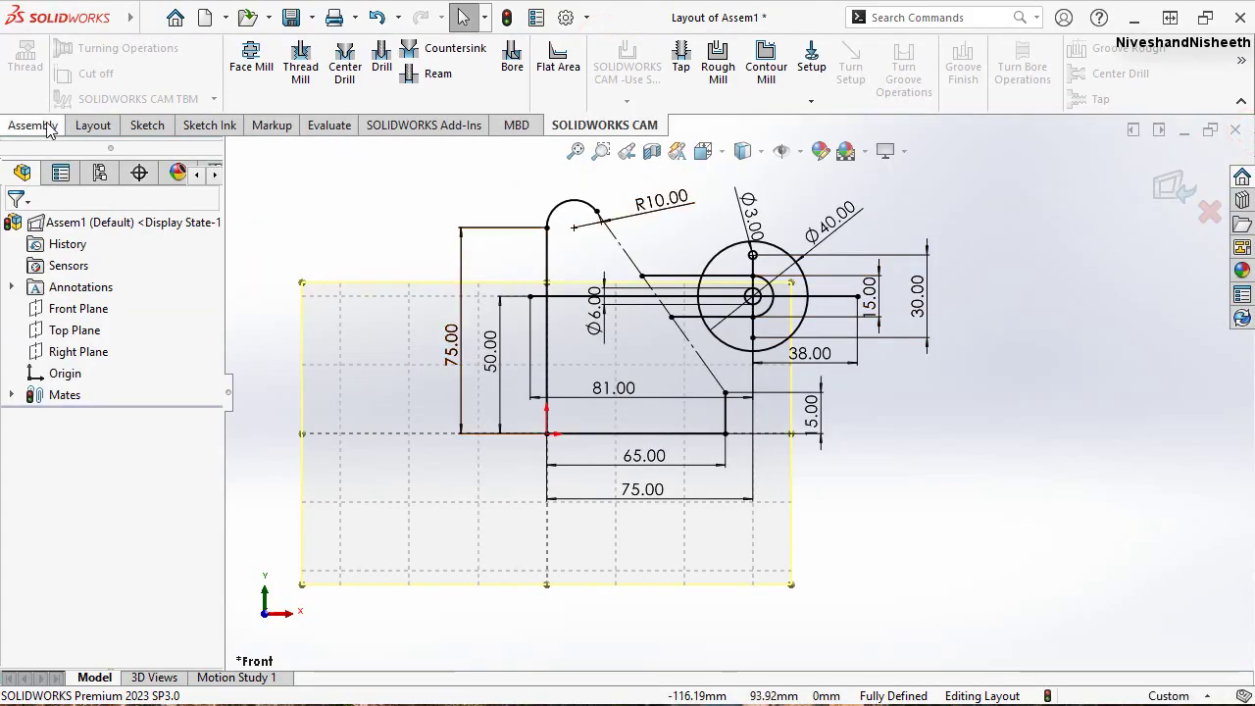
pyautogui.click(44, 124)
pyautogui.click(83, 128)
# Exit layout editing and zoom the sketch to fit
pyautogui.click(953, 363)
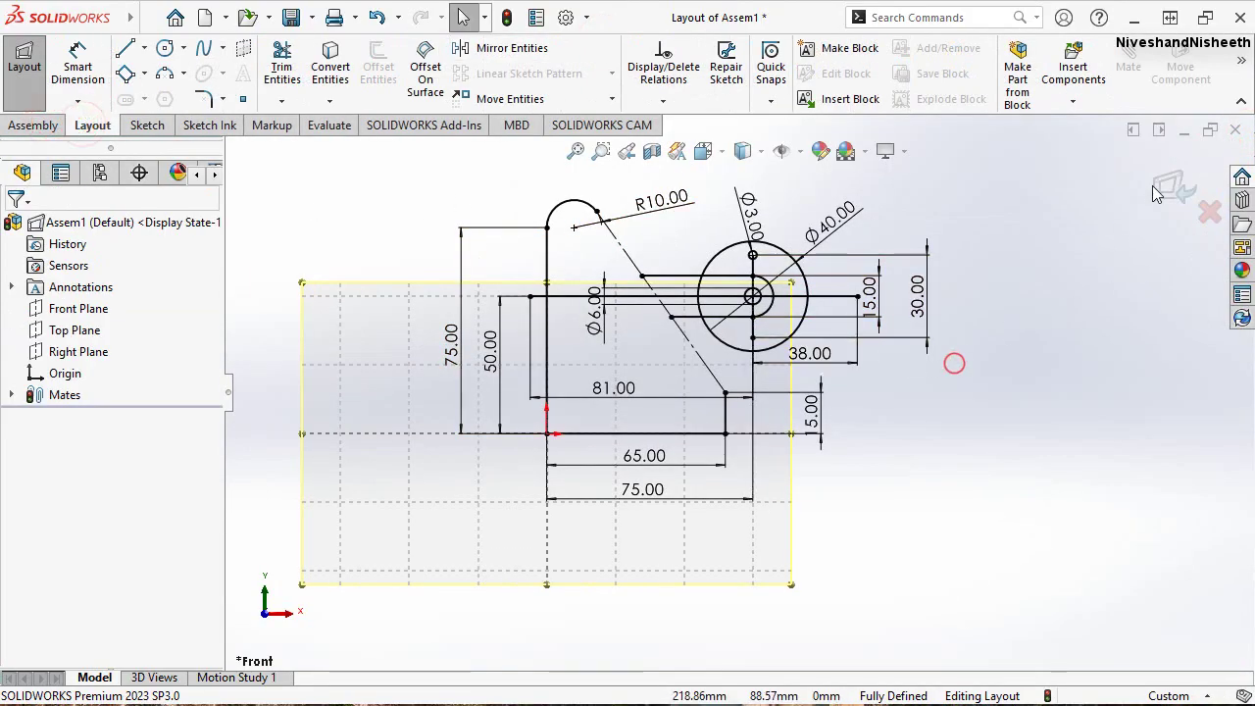
pyautogui.click(1166, 192)
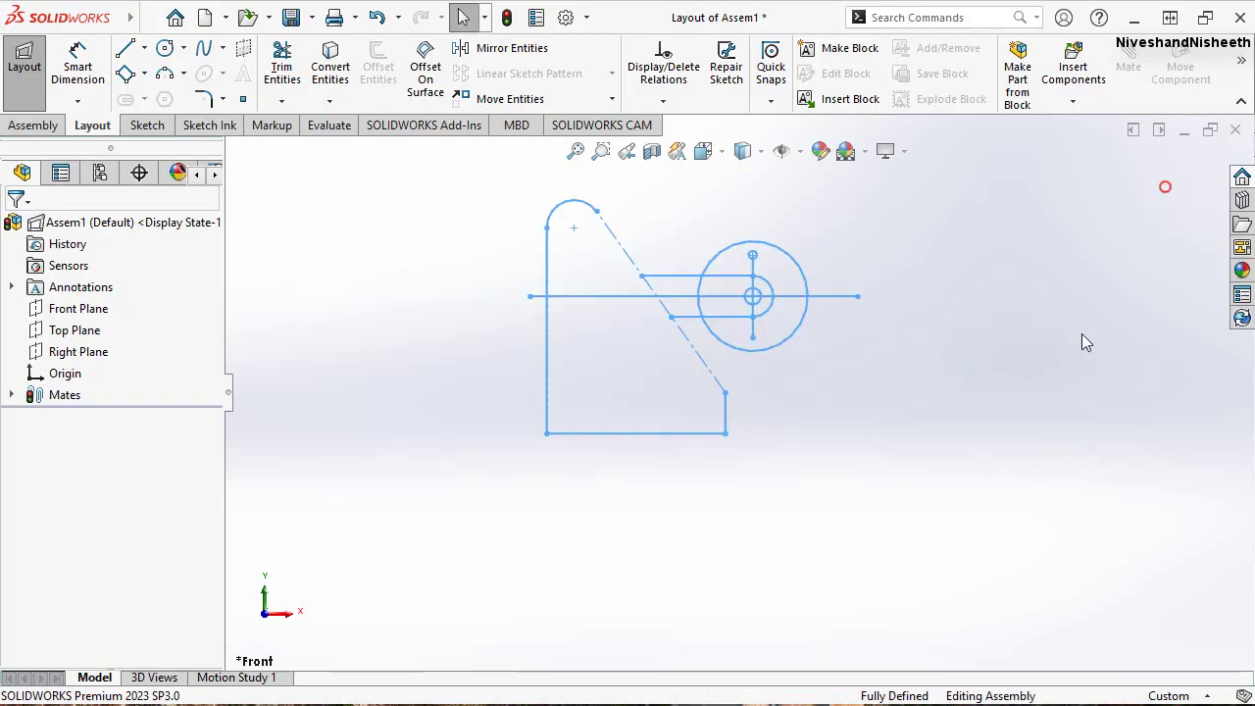
pyautogui.click(570, 154)
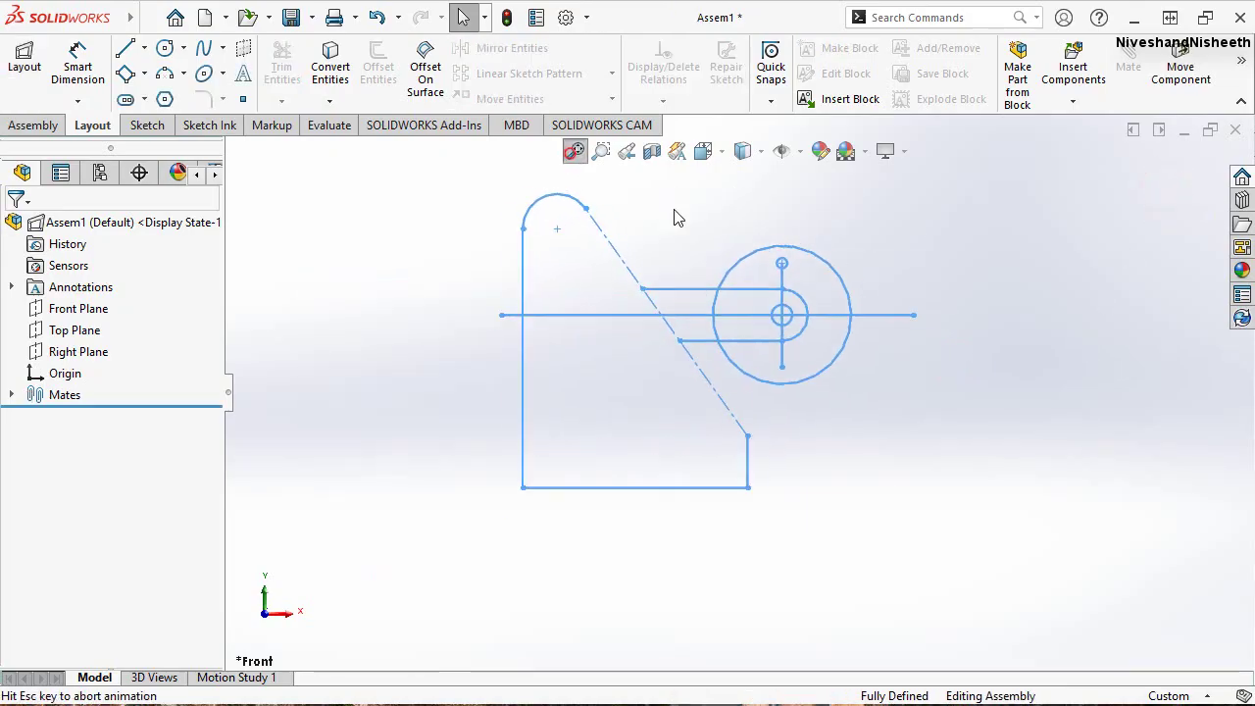
# Apply the Backdrop - Studio Room basic scene to the assembly background
pyautogui.click(1242, 271)
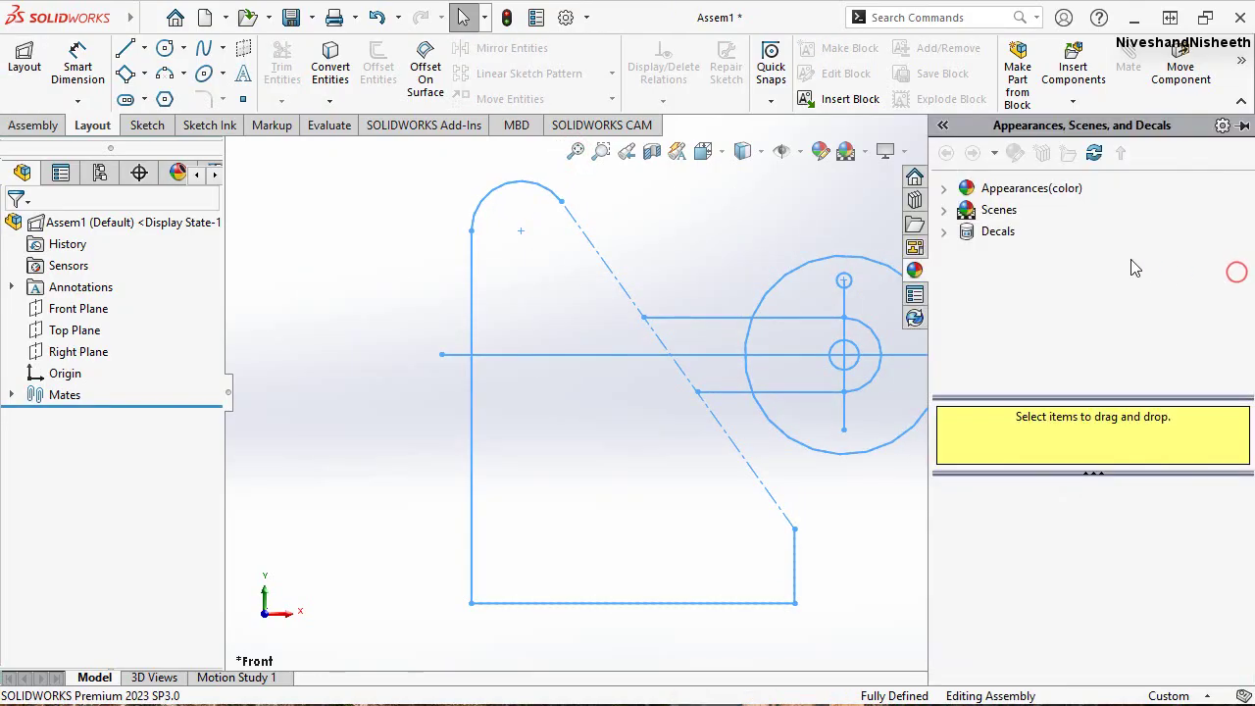
pyautogui.click(946, 211)
pyautogui.click(992, 233)
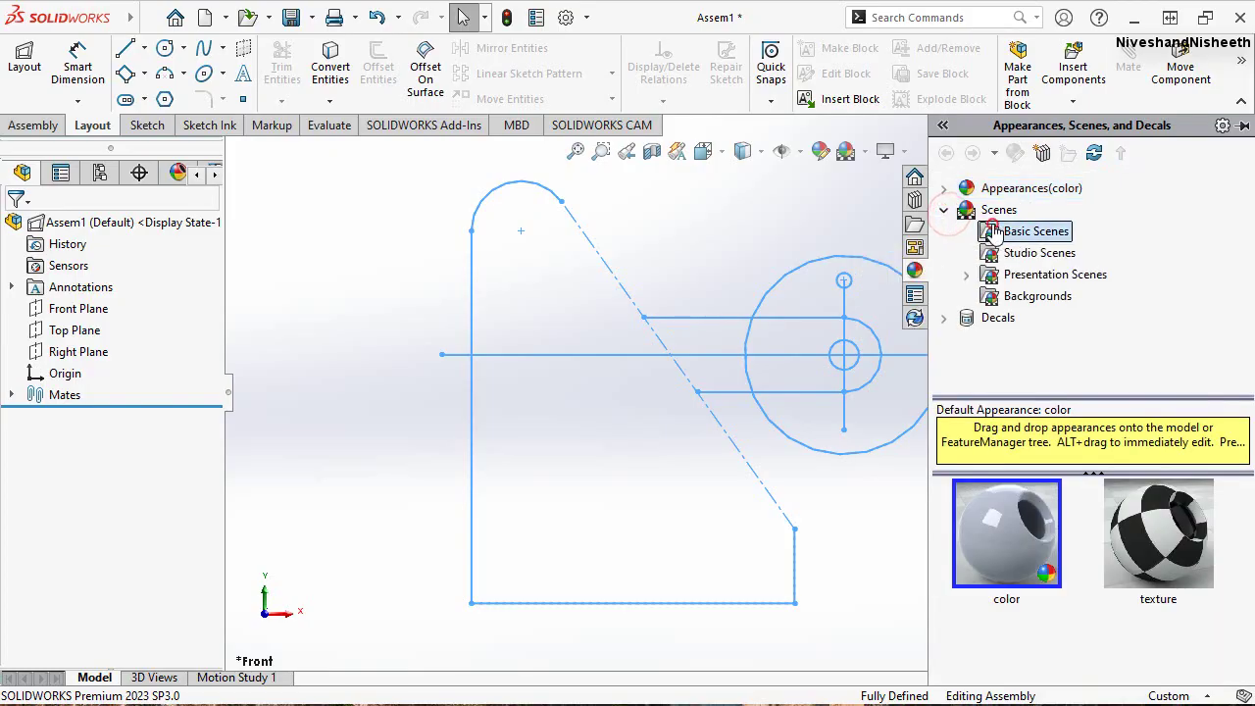
pyautogui.scroll(-5, 1166, 534)
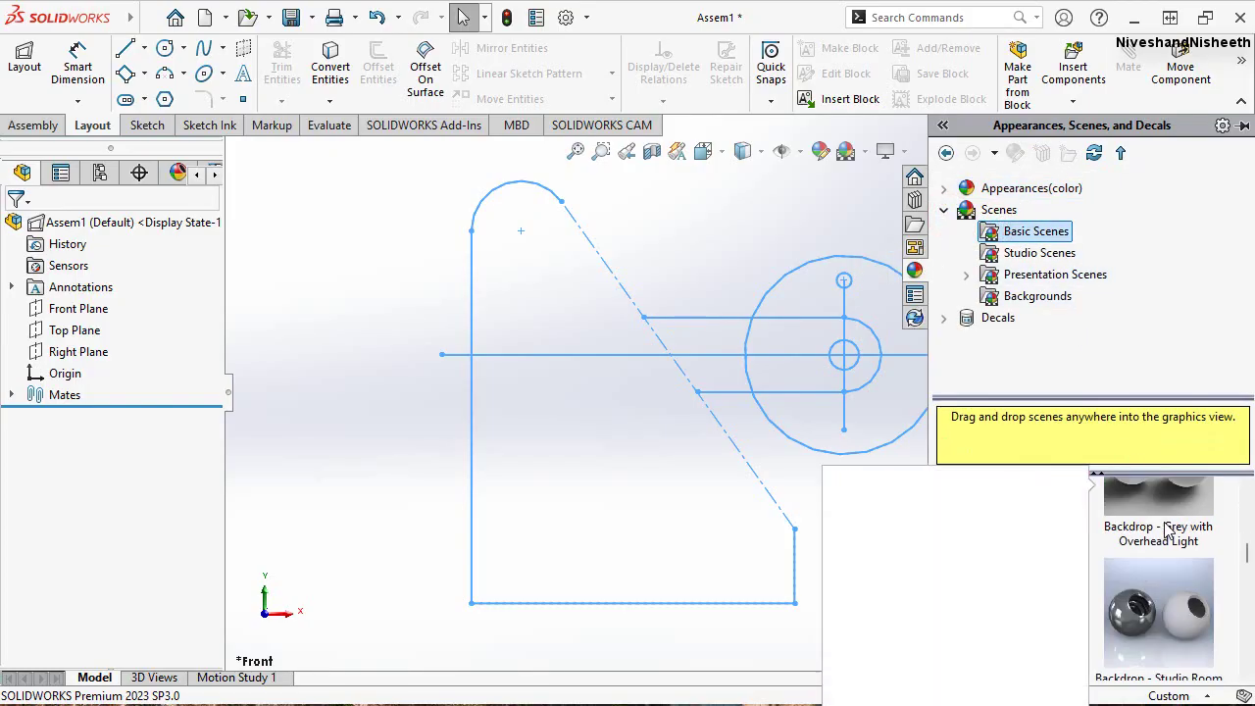
pyautogui.moveTo(1175, 594); pyautogui.dragTo(732, 221)
pyautogui.click(732, 220)
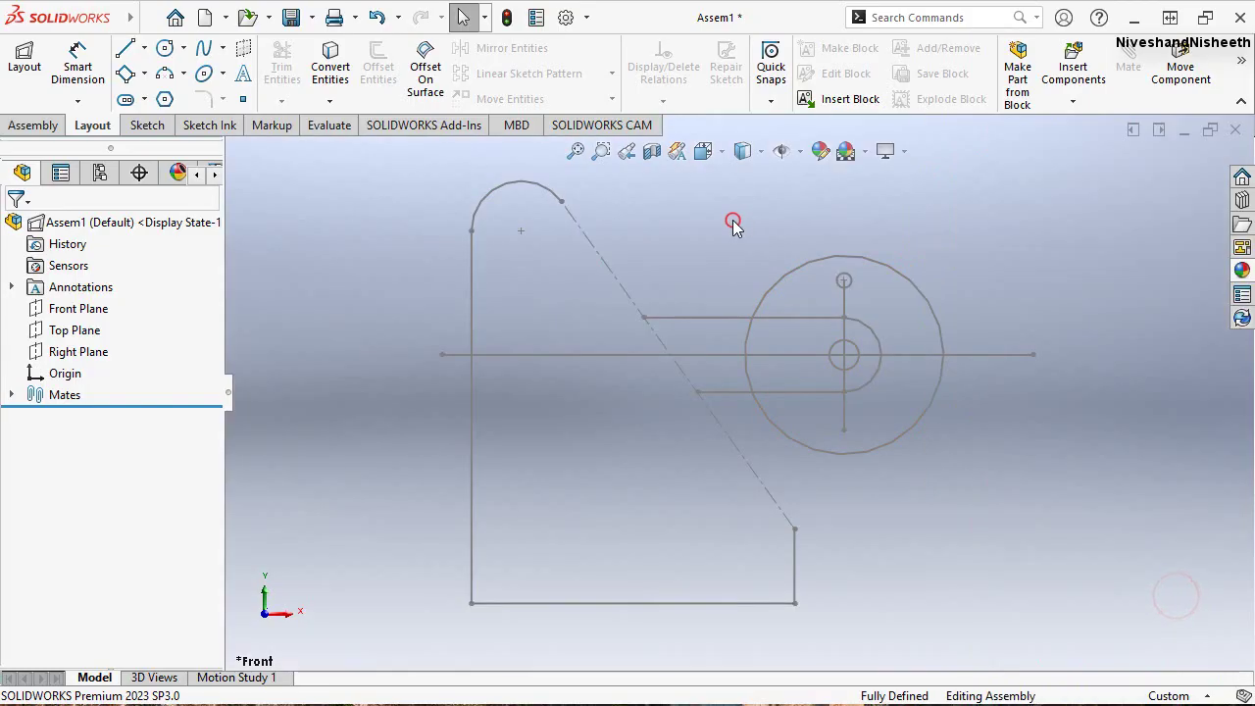
# Create a folder named 'Scotch Yoke with Sheet Metal Holder SolidWorks 2023 Tutorial' for the assembly
pyautogui.click(292, 18)
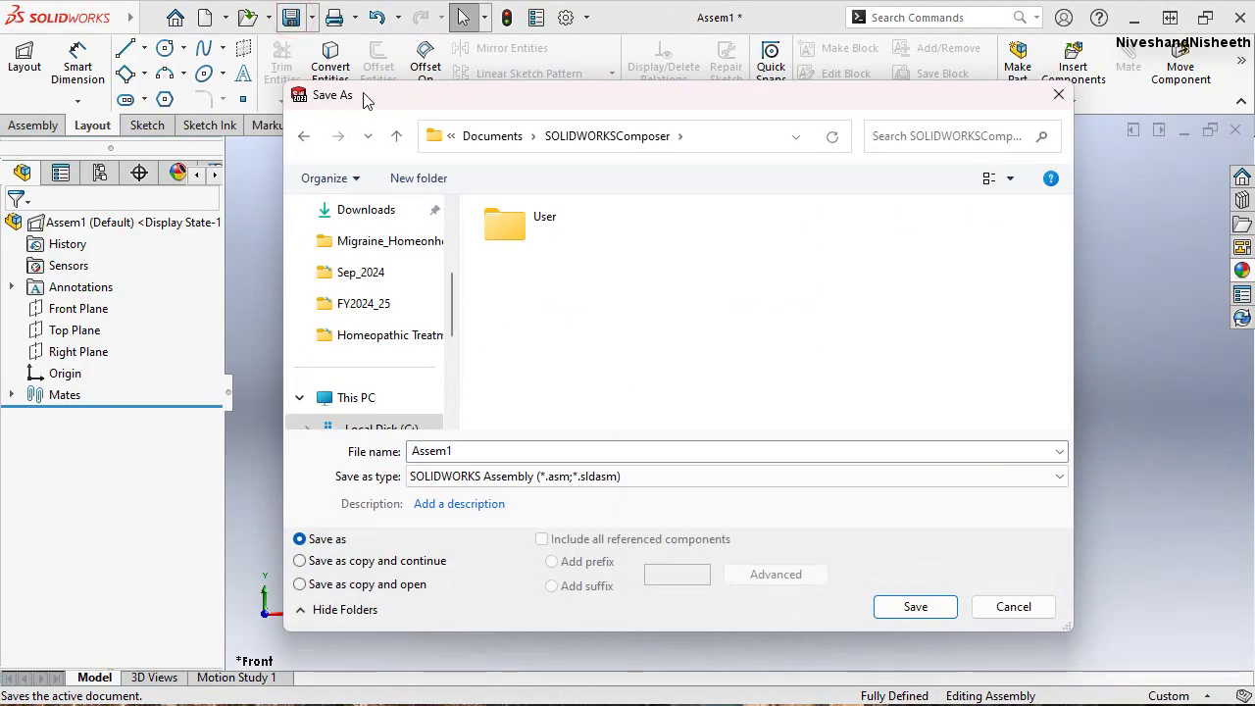
pyautogui.doubleClick(524, 241)
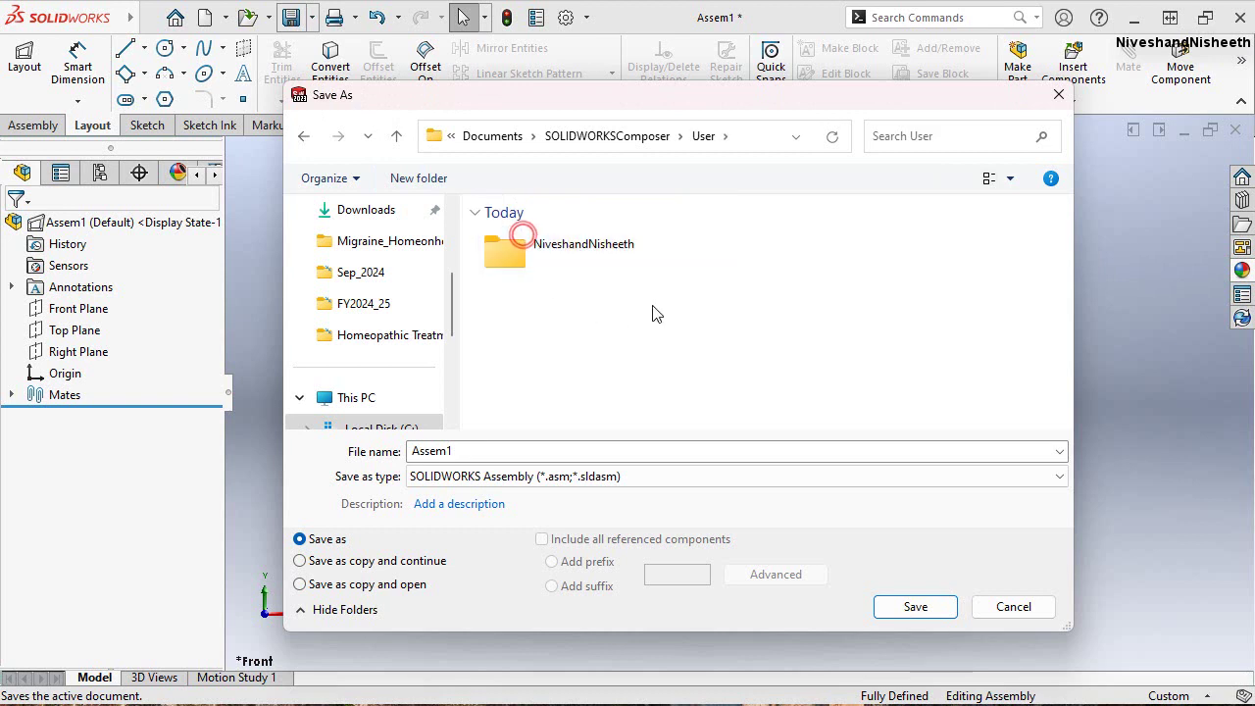
pyautogui.doubleClick(633, 258)
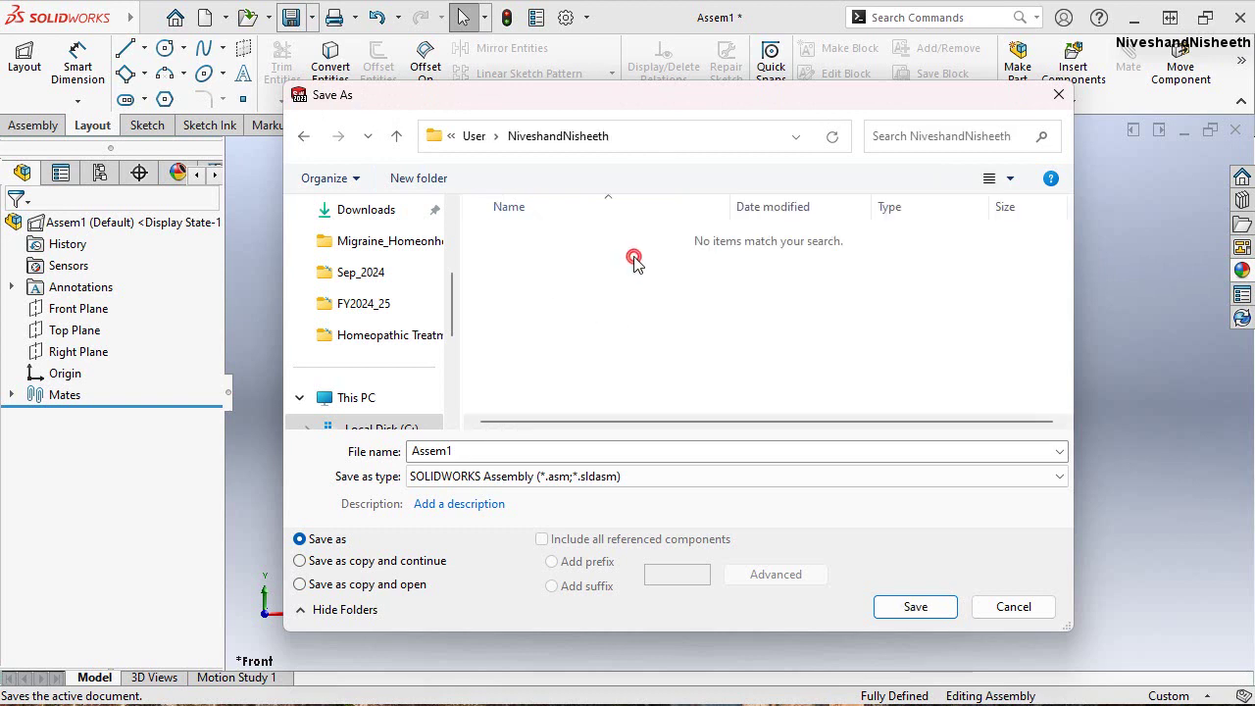
pyautogui.click(429, 177)
pyautogui.write('Scotch Yoke with Sheet Metal Holder SolidWorks 2023 Tutorial')
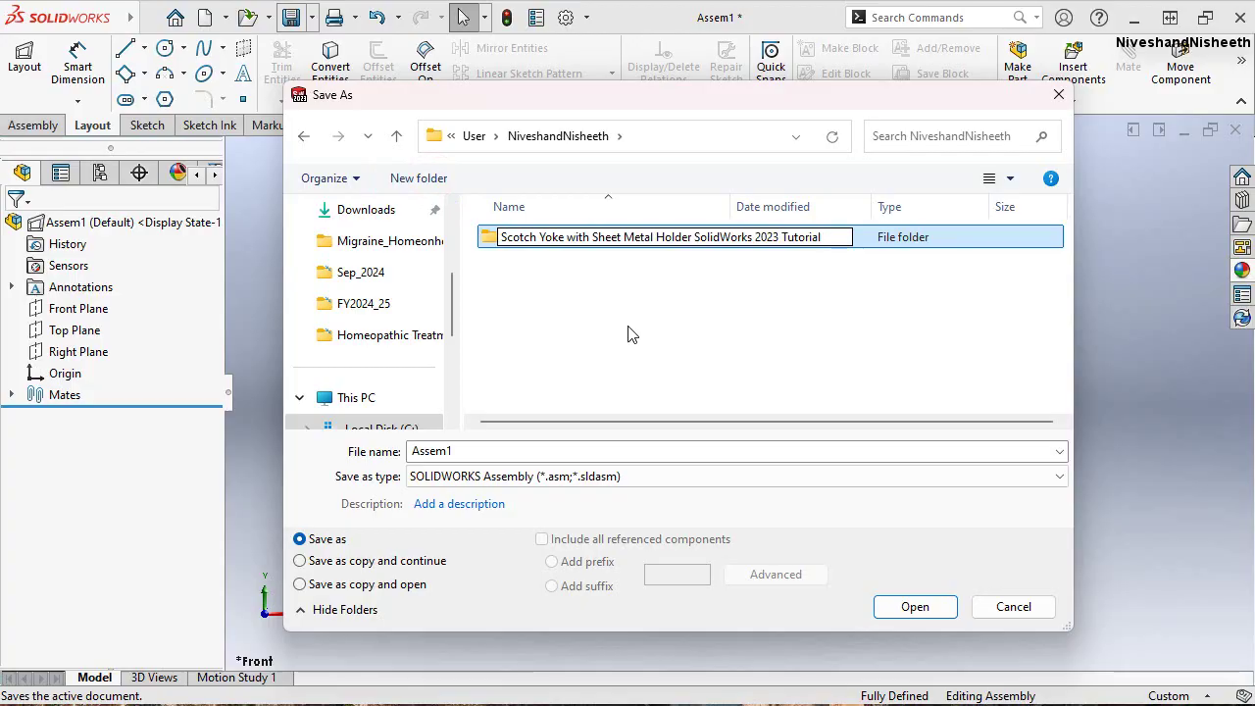
pyautogui.click(627, 334)
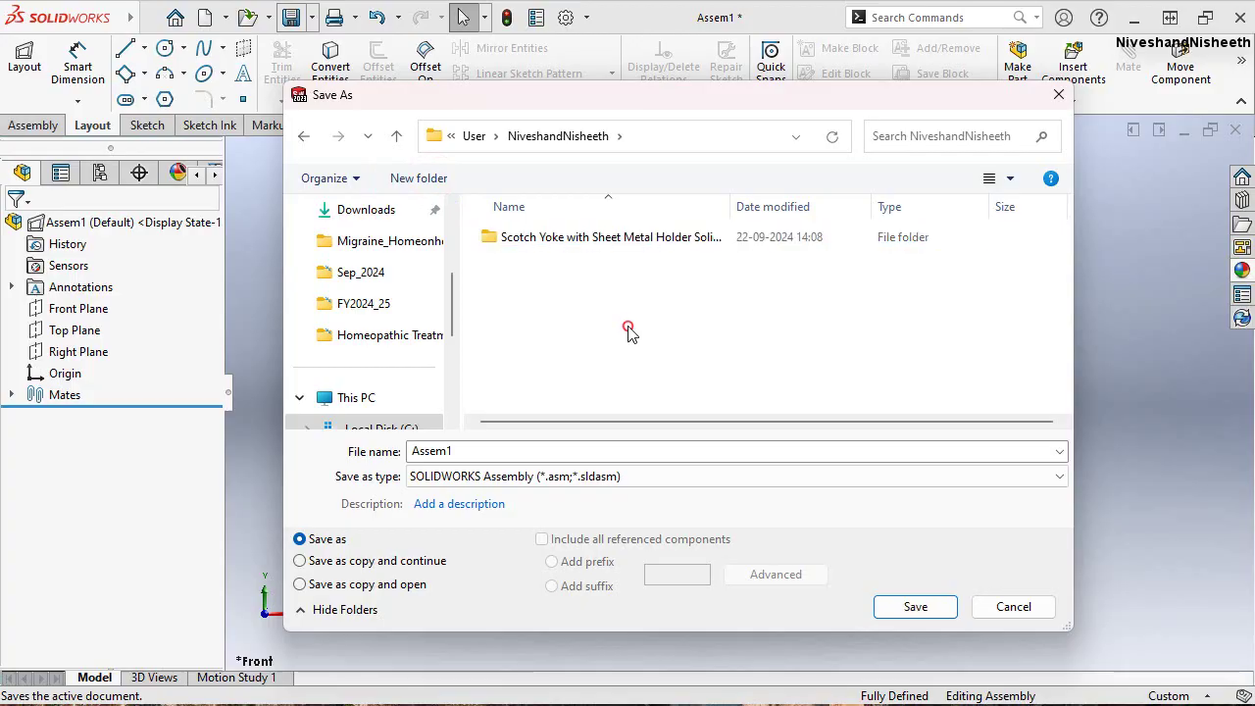
# Save the assembly there as 'Scotch Yoke with Sheet Metal Holder Assembly'
pyautogui.doubleClick(576, 236)
pyautogui.click(412, 451)
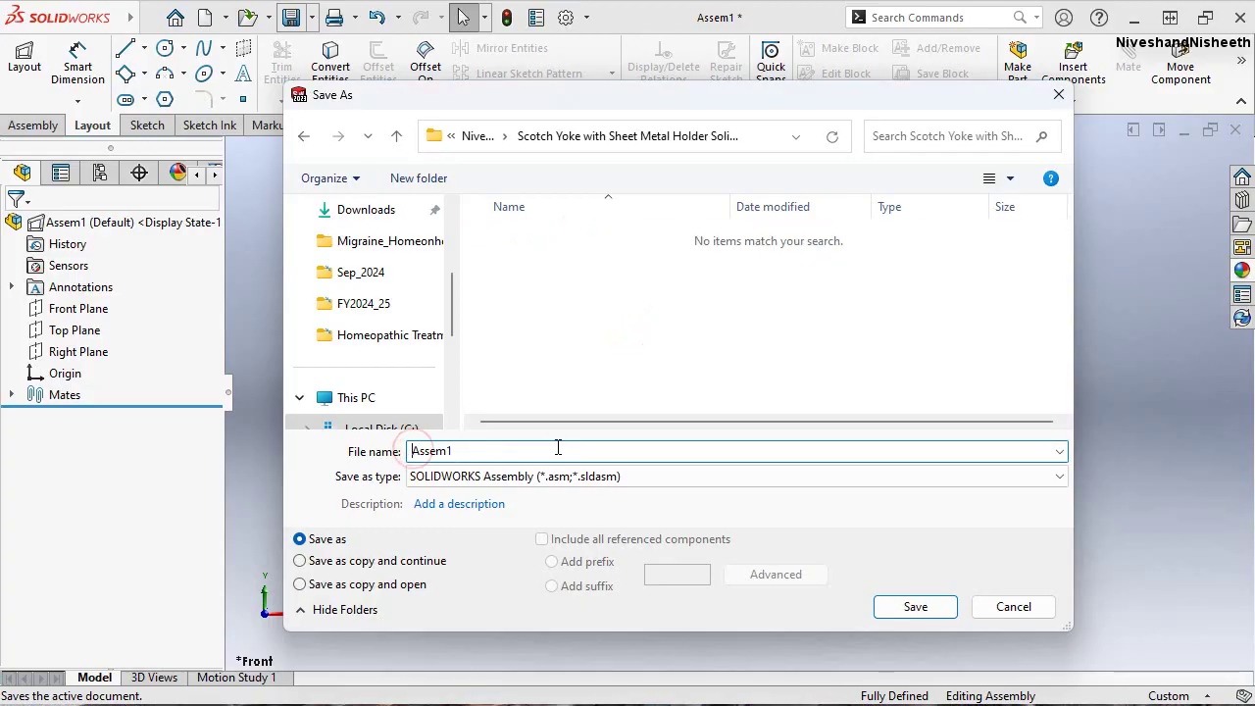
pyautogui.write('Scotch Yoke with Sheet Metal Holder')
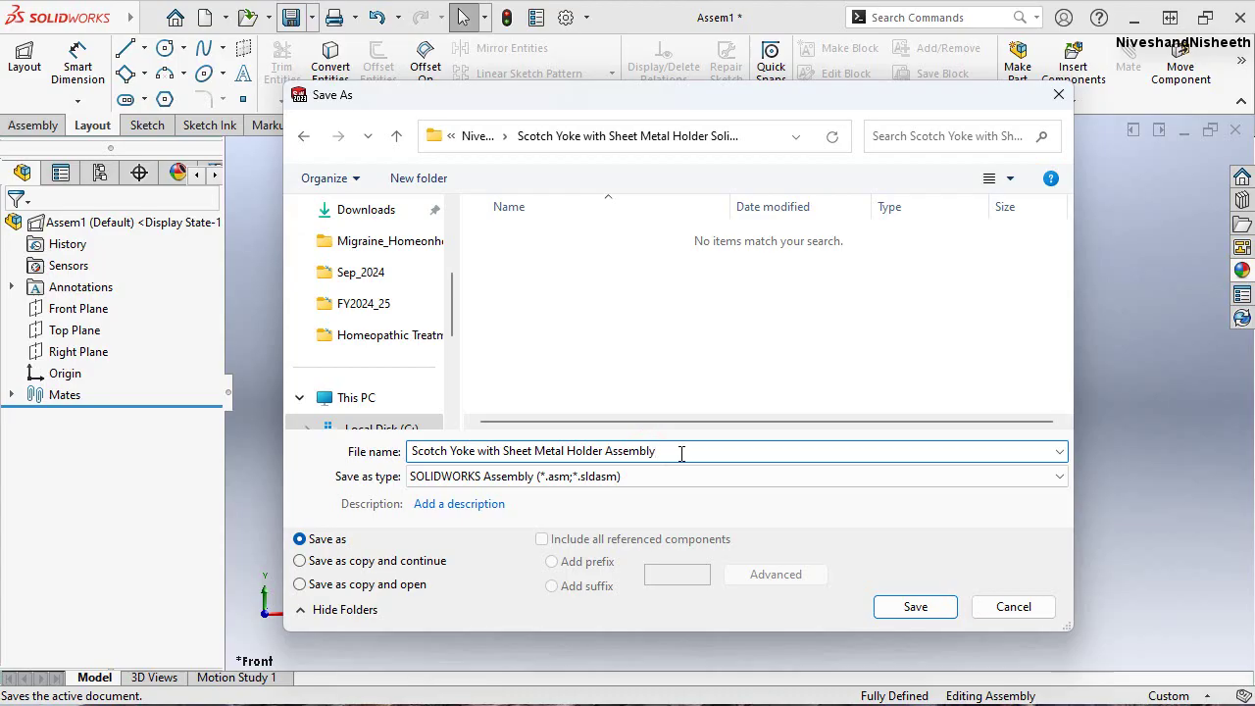
pyautogui.click(918, 603)
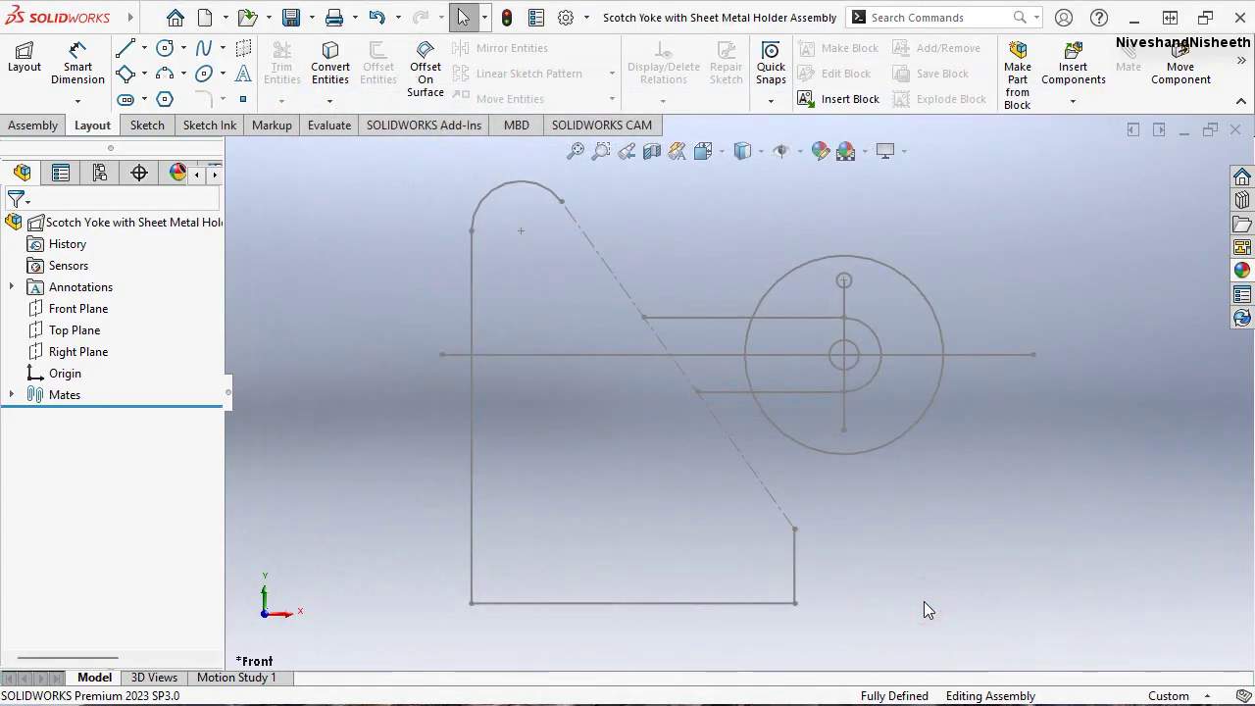
# Trace the upper and lower slanted outline edges as solid lines in the layout
pyautogui.doubleClick(630, 351)
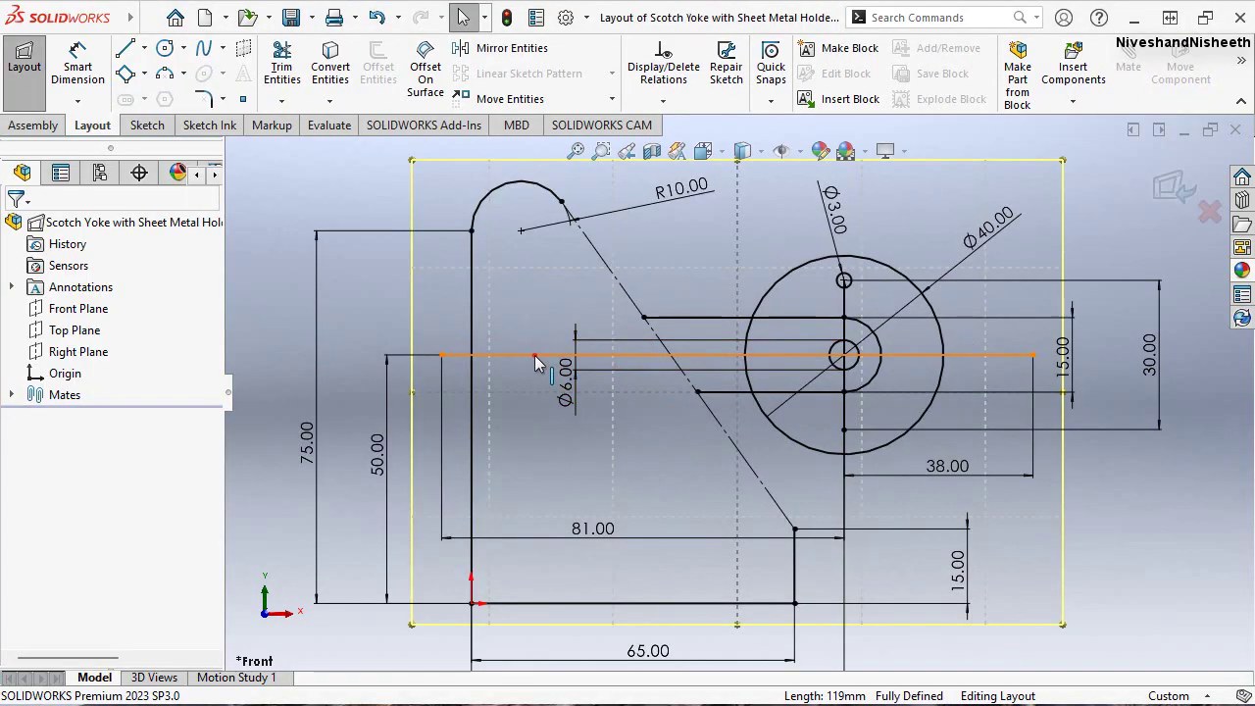
pyautogui.click(534, 356)
pyautogui.click(624, 294)
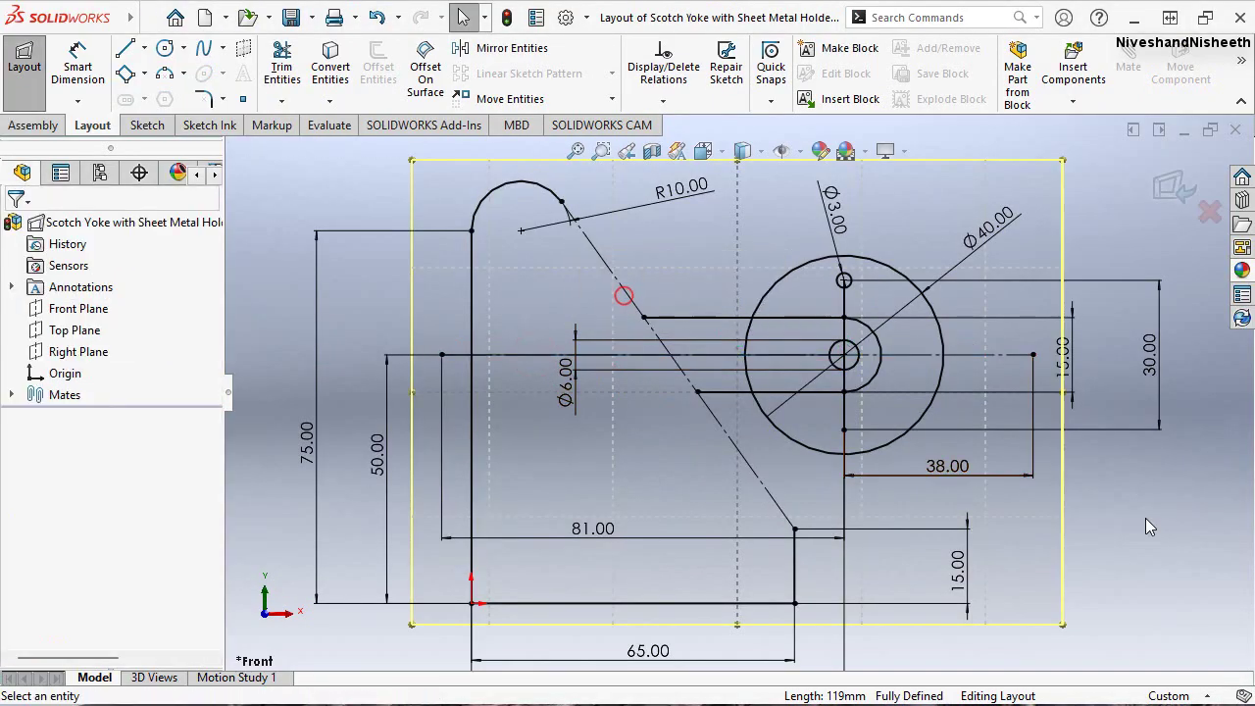
pyautogui.click(126, 48)
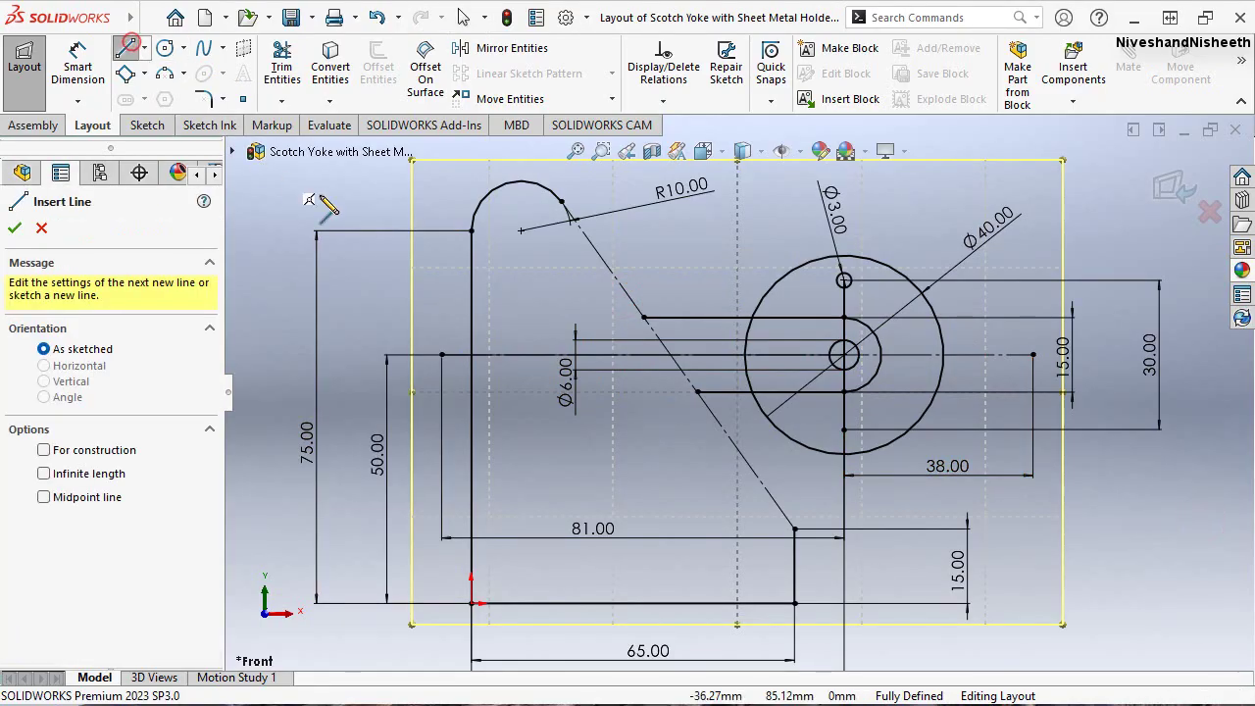
pyautogui.moveTo(561, 201); pyautogui.dragTo(643, 317)
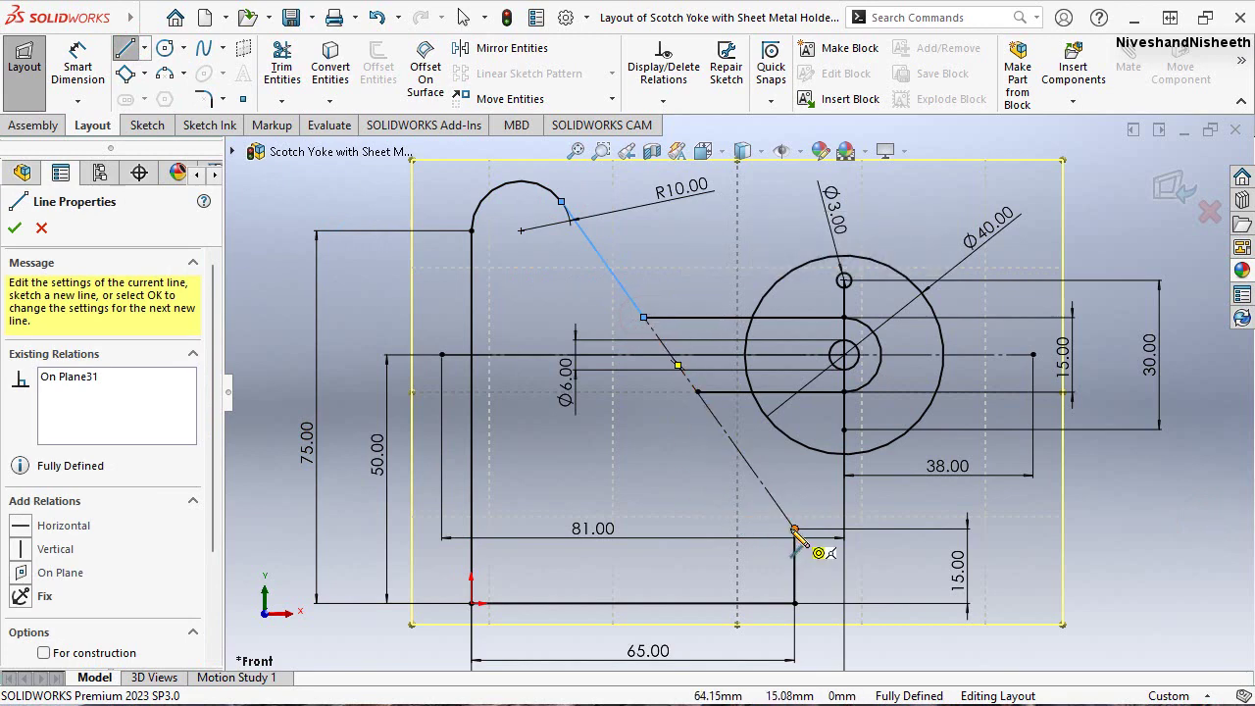
pyautogui.moveTo(794, 529); pyautogui.dragTo(696, 392)
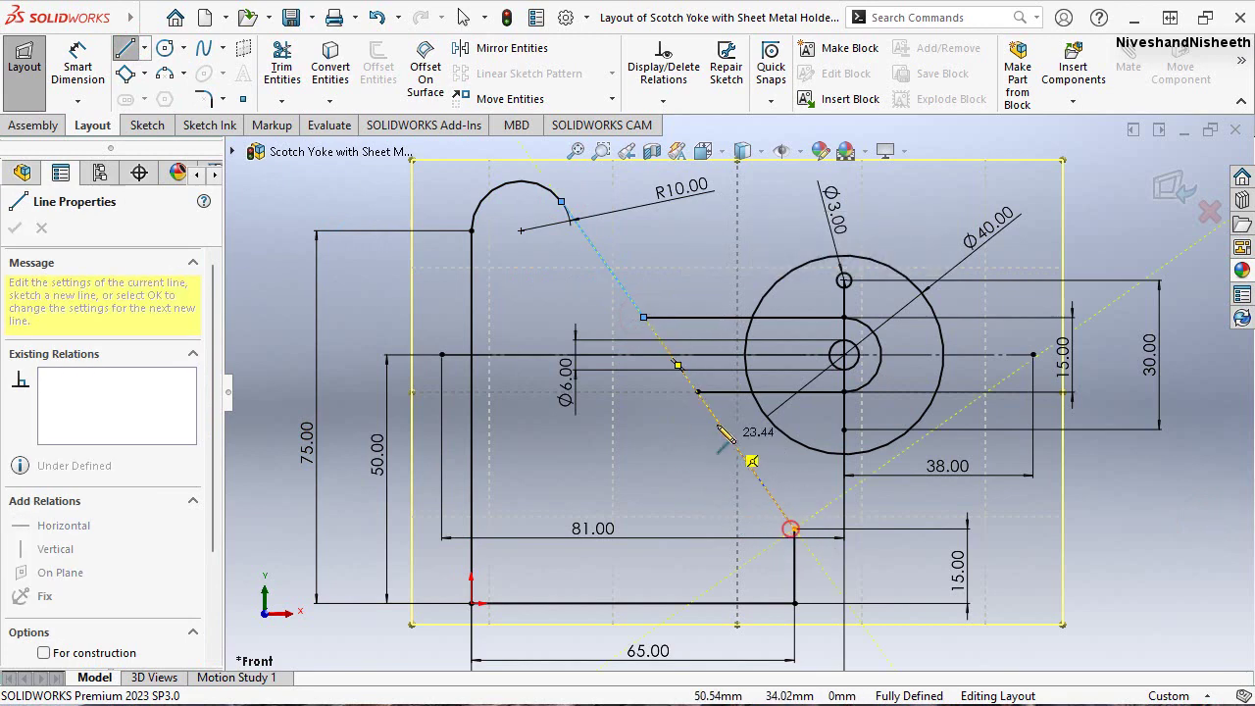
pyautogui.rightClick(690, 468)
pyautogui.click(697, 472)
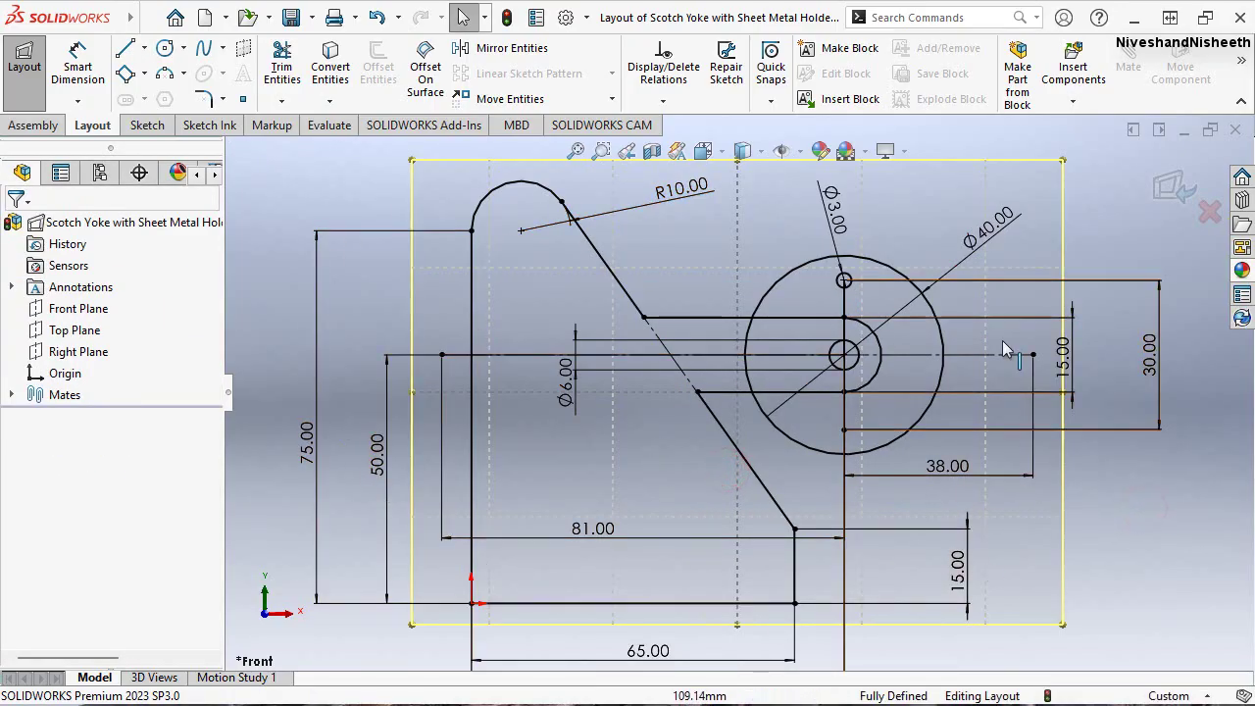
pyautogui.click(1176, 188)
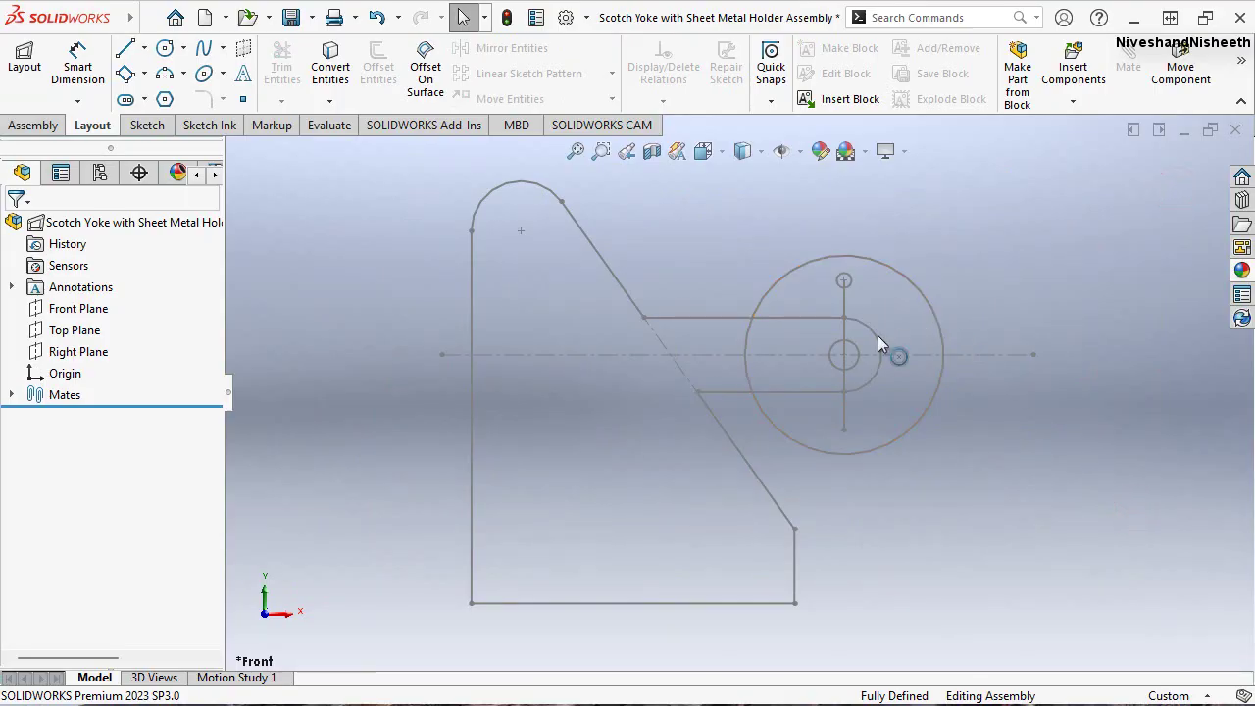
# Convert the vertical line through the crank circle to construction geometry
pyautogui.doubleClick(845, 296)
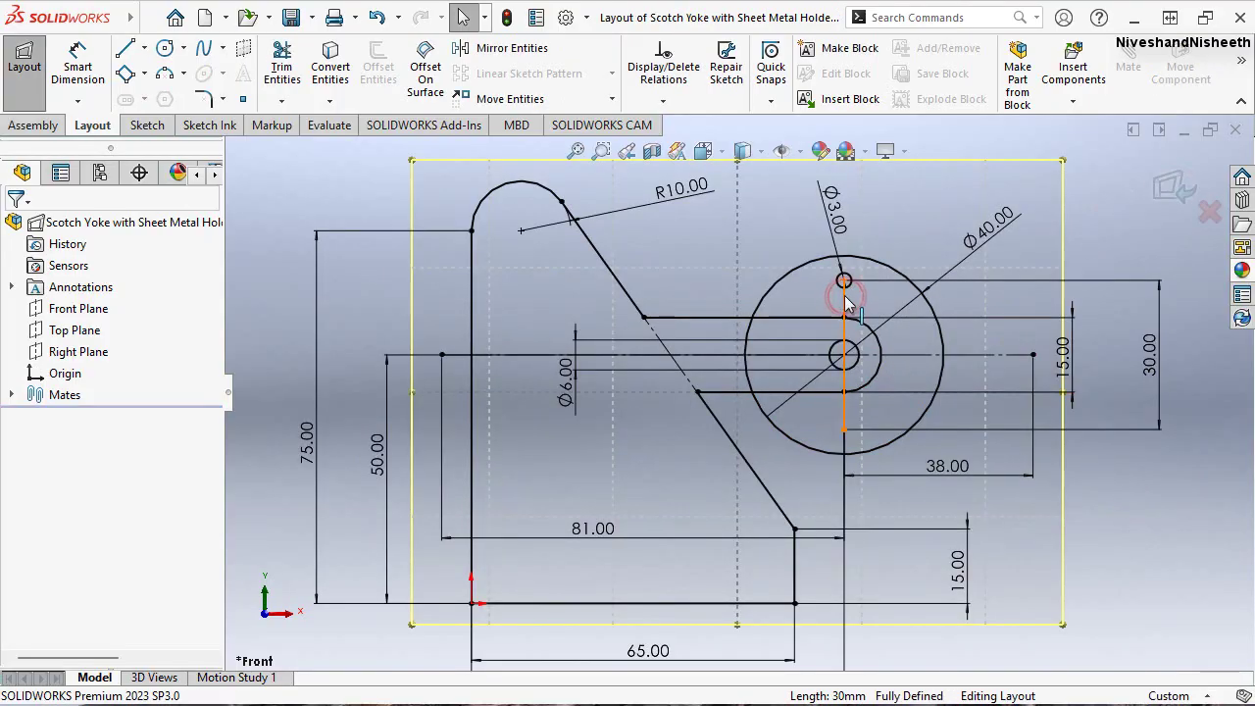
pyautogui.click(931, 239)
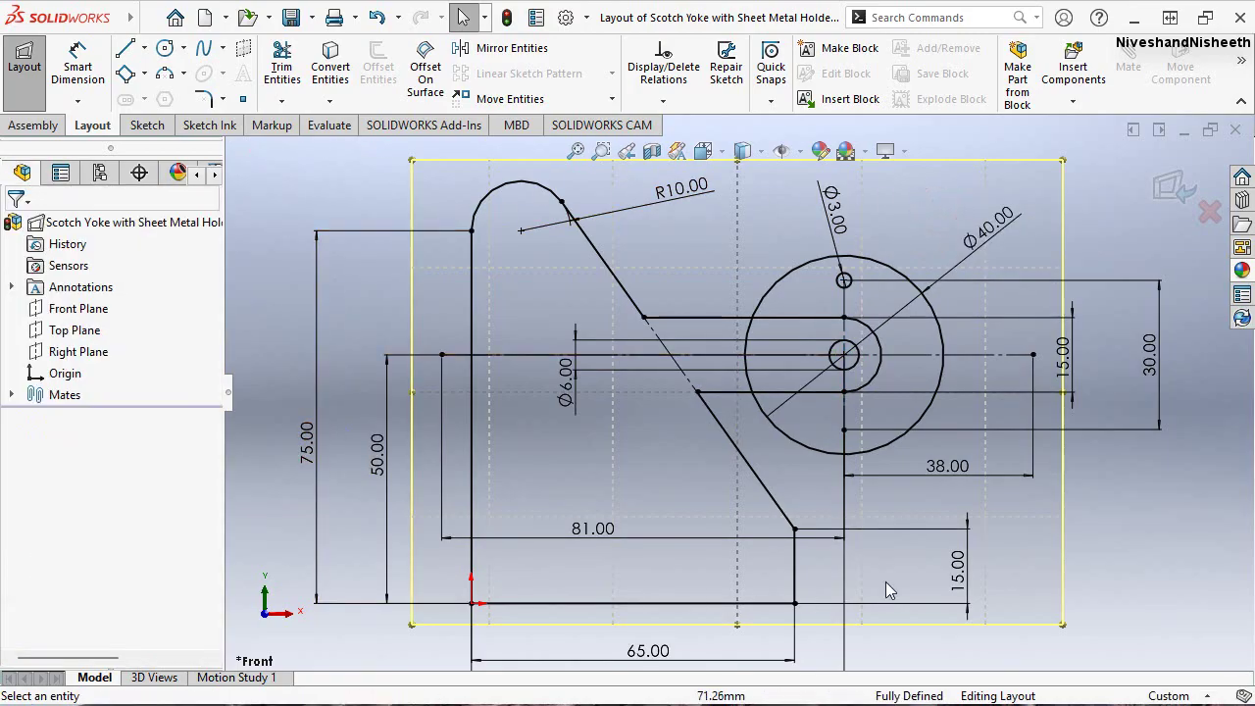
pyautogui.click(1167, 186)
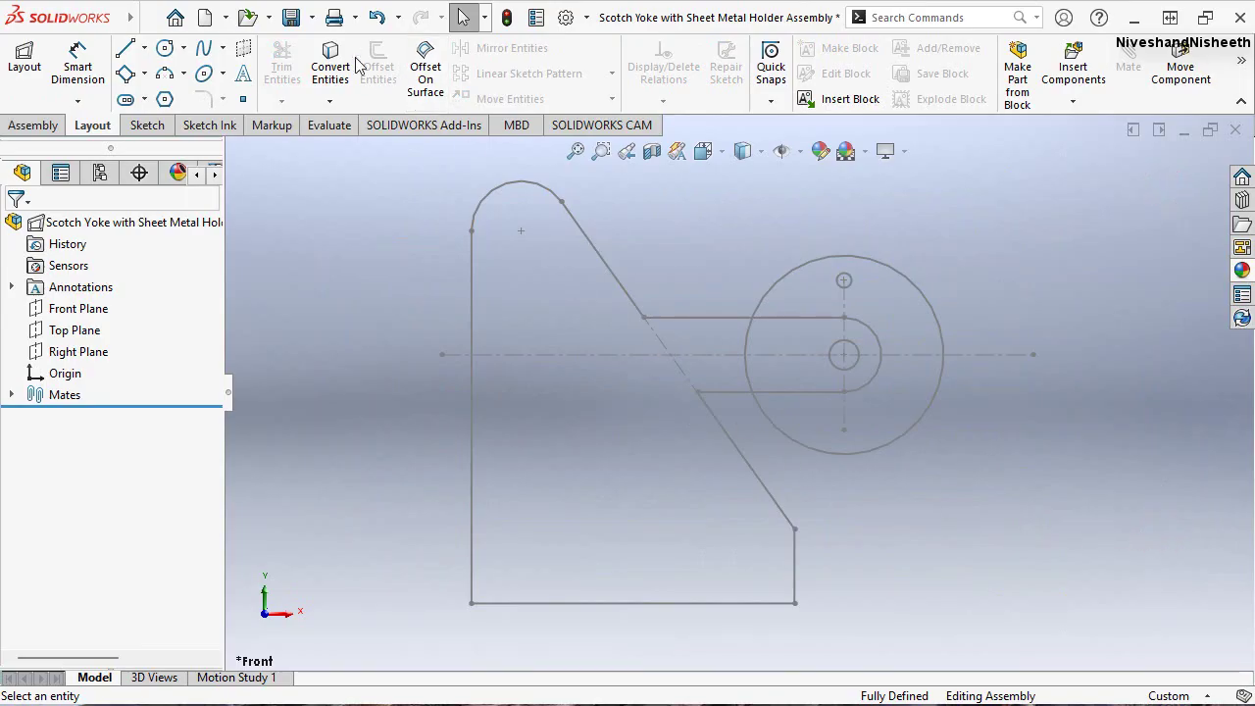
# Save the assembly and insert a new in-place part into it
pyautogui.click(291, 19)
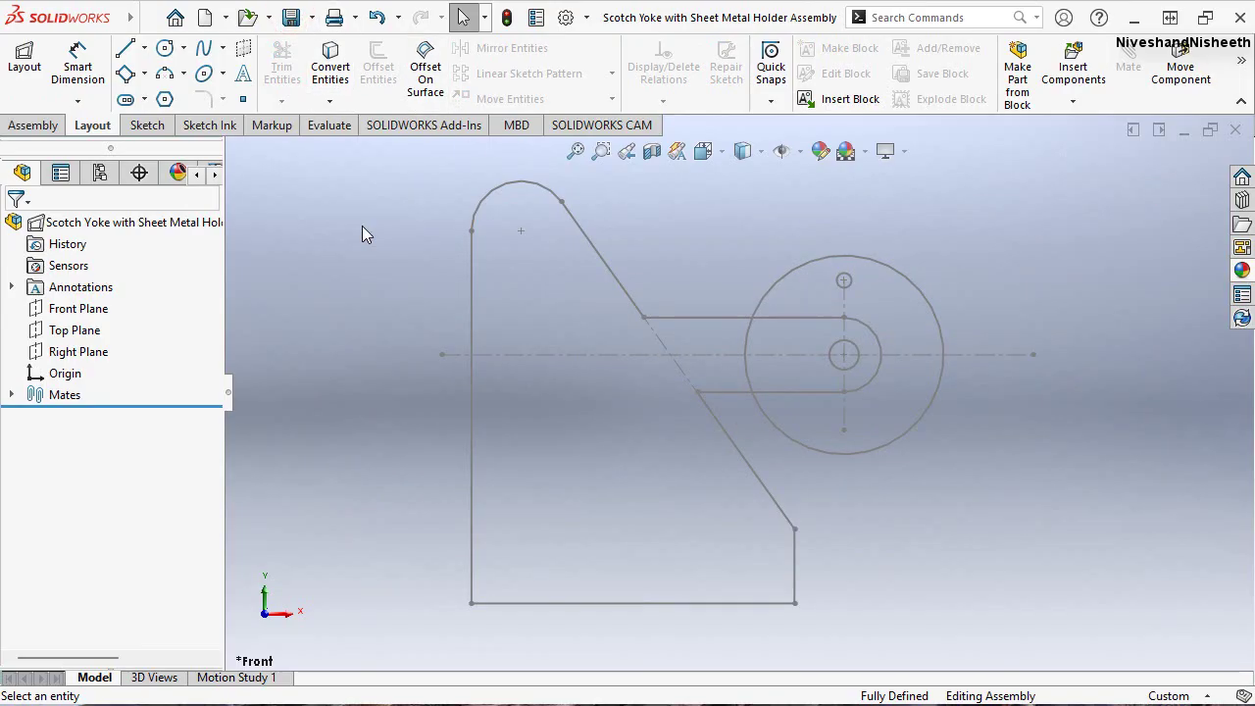
pyautogui.click(970, 539)
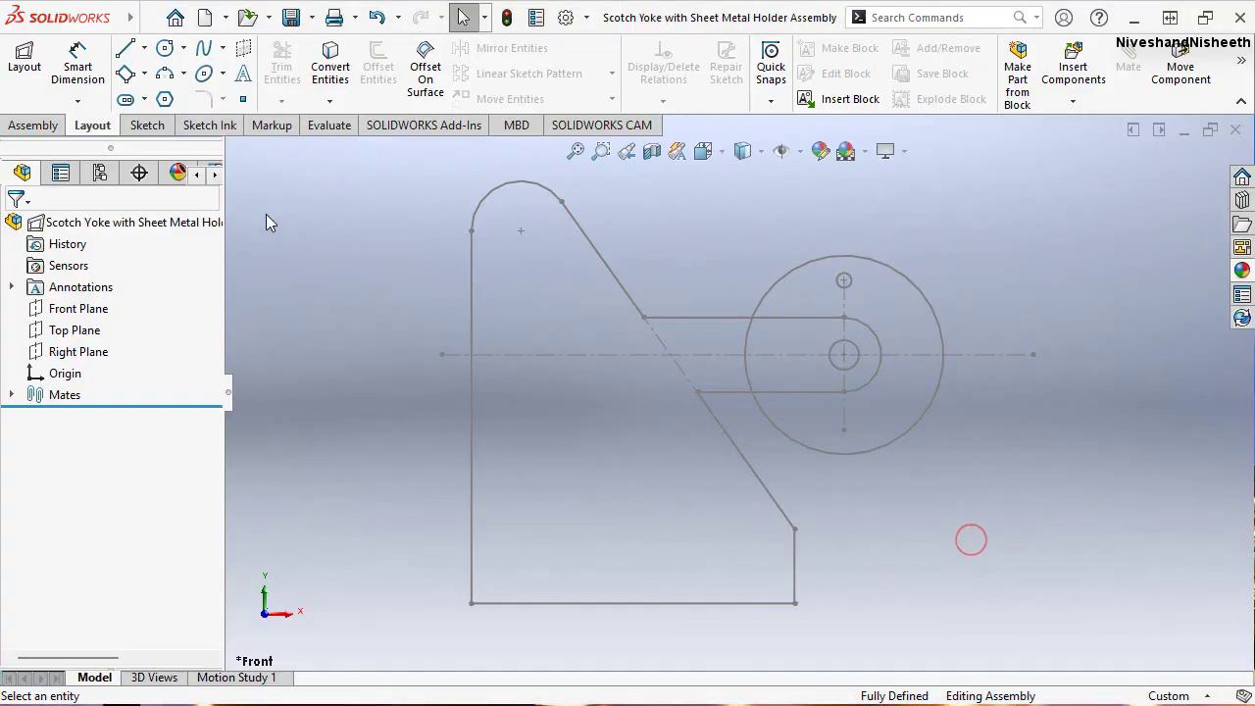
pyautogui.click(33, 127)
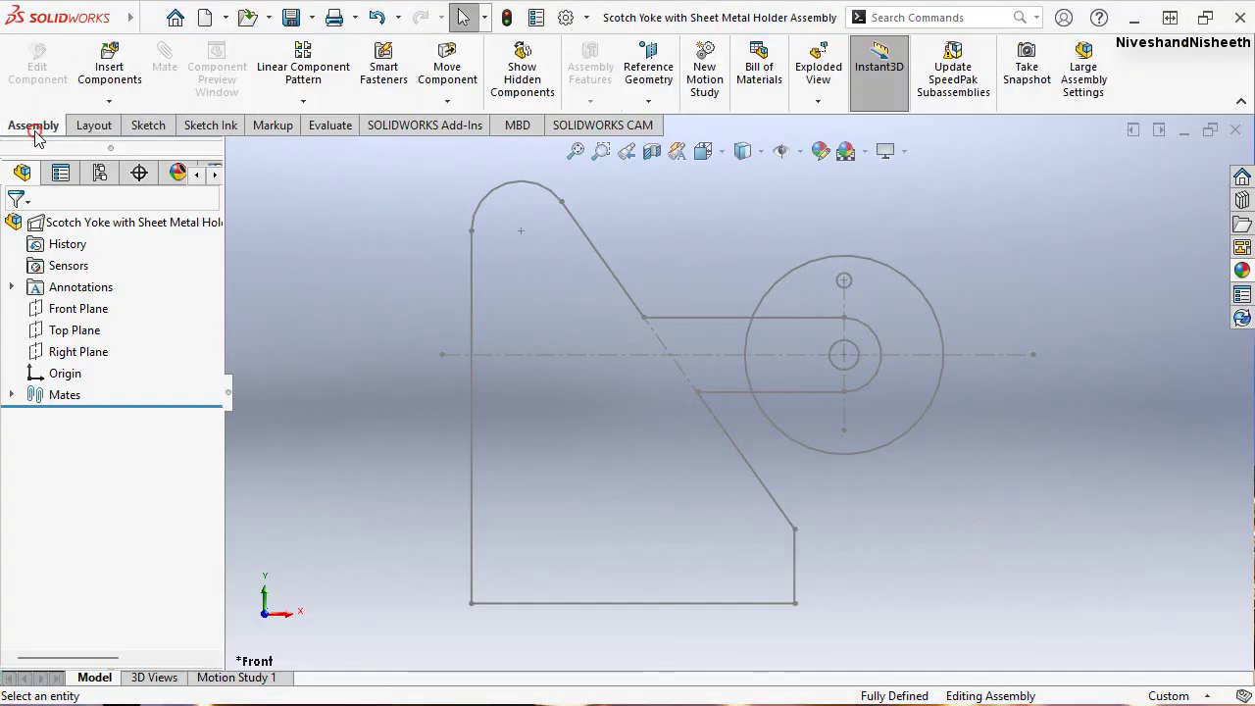
pyautogui.click(110, 104)
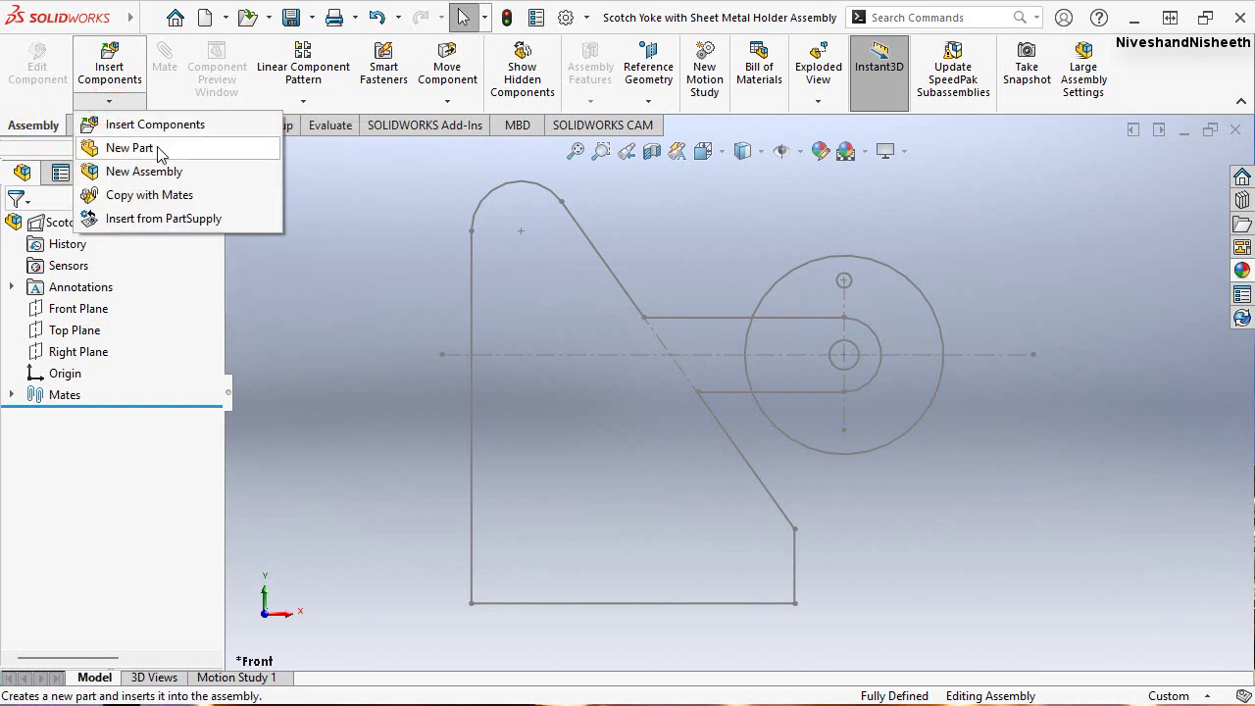
pyautogui.click(131, 148)
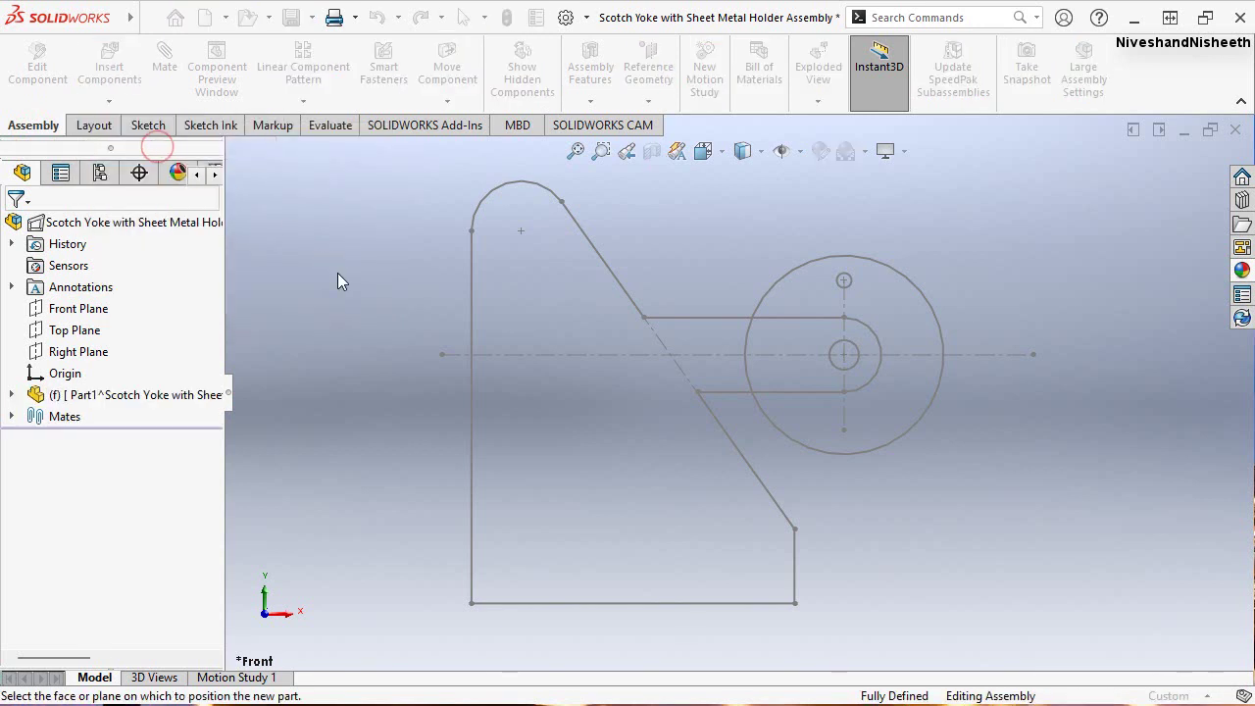
pyautogui.click(251, 412)
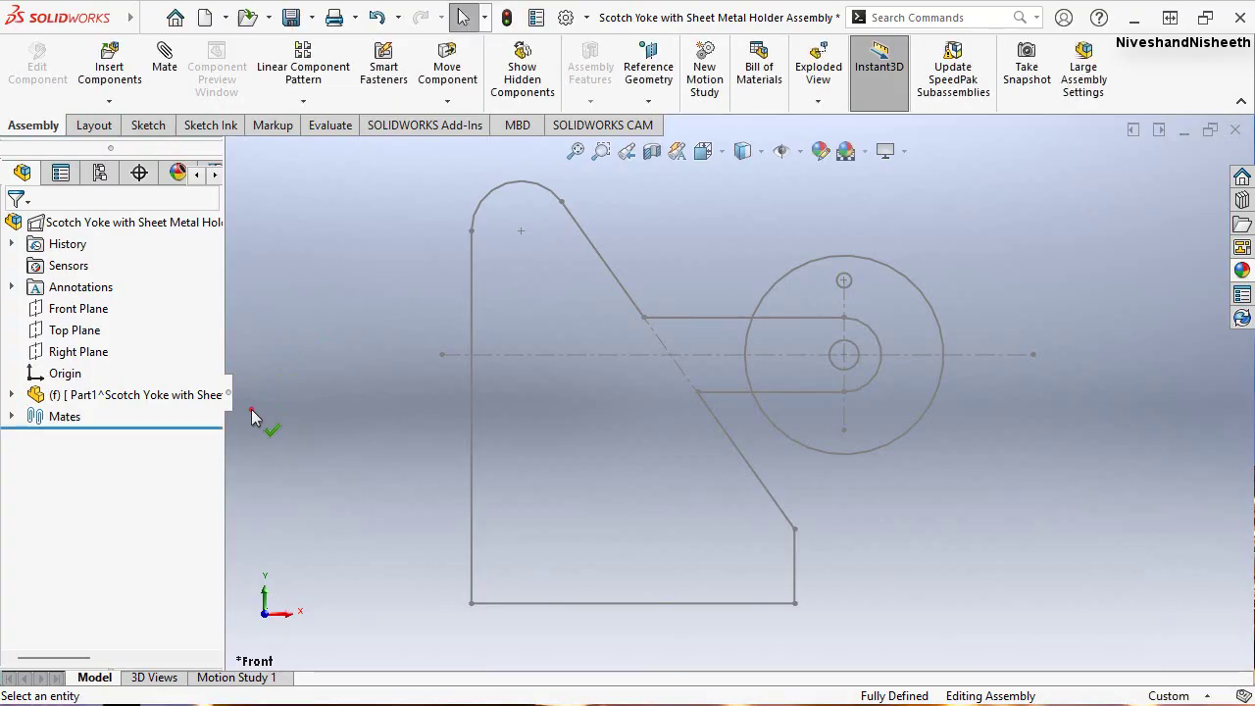
# Rename the new Part1 component to Part1-holder_base
pyautogui.click(113, 400)
pyautogui.click(142, 396)
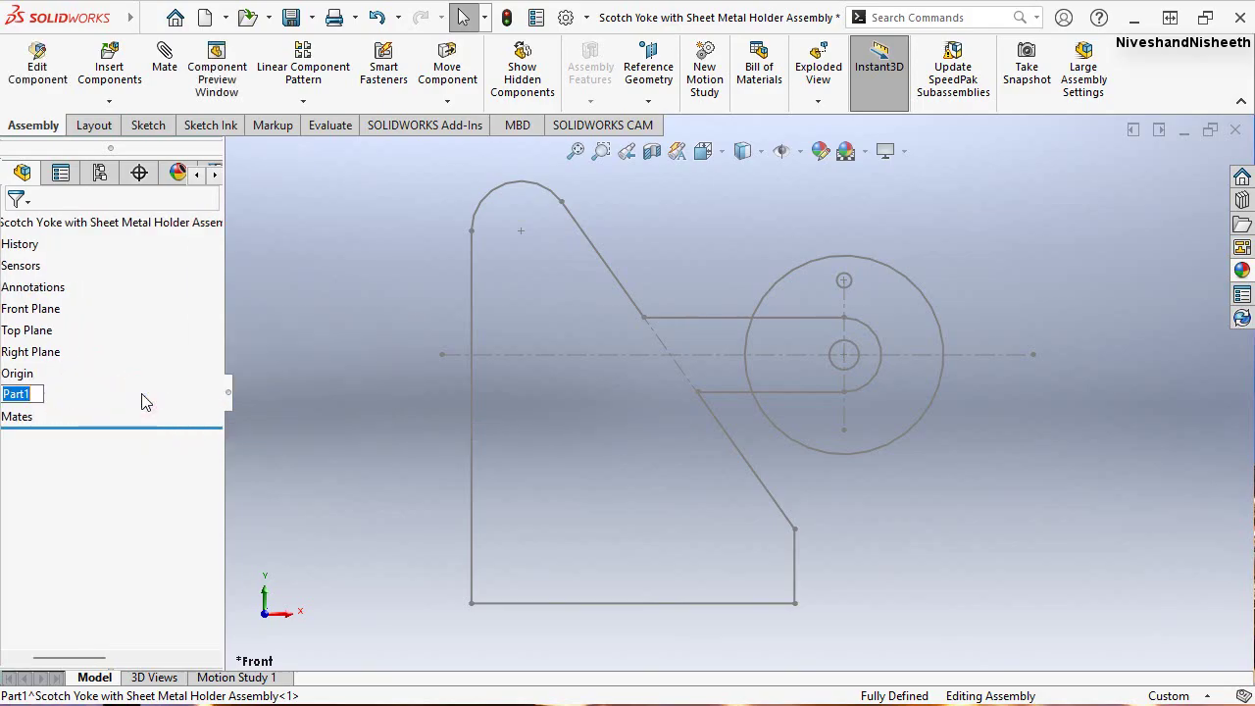
pyautogui.write('-holder_base')
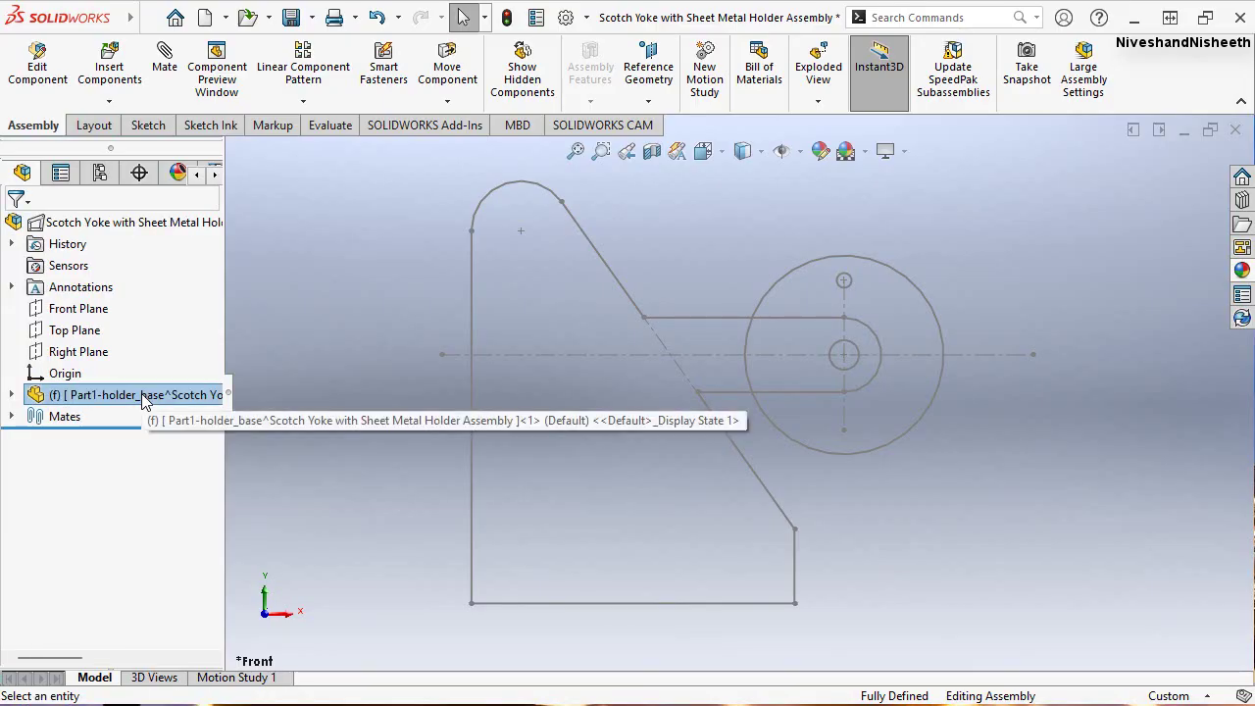
pyautogui.rightClick(145, 397)
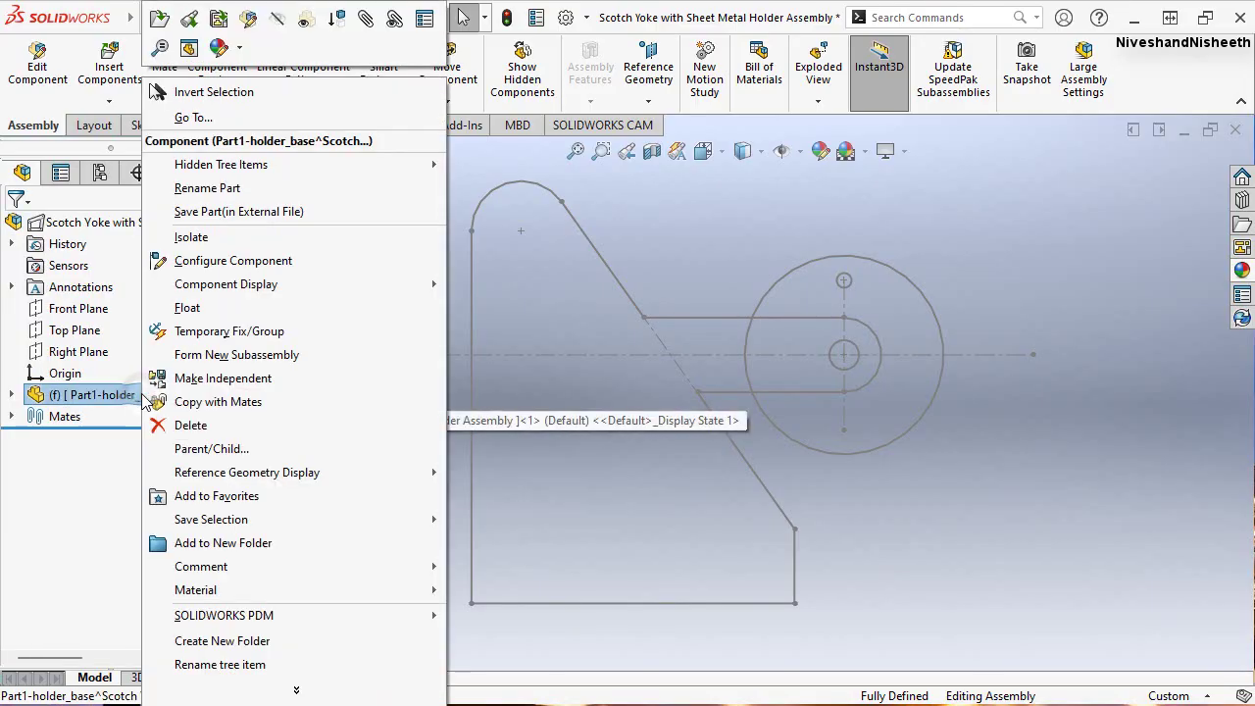
# Edit Part1-holder_base in place and start a new sketch on its Front Plane
pyautogui.click(248, 18)
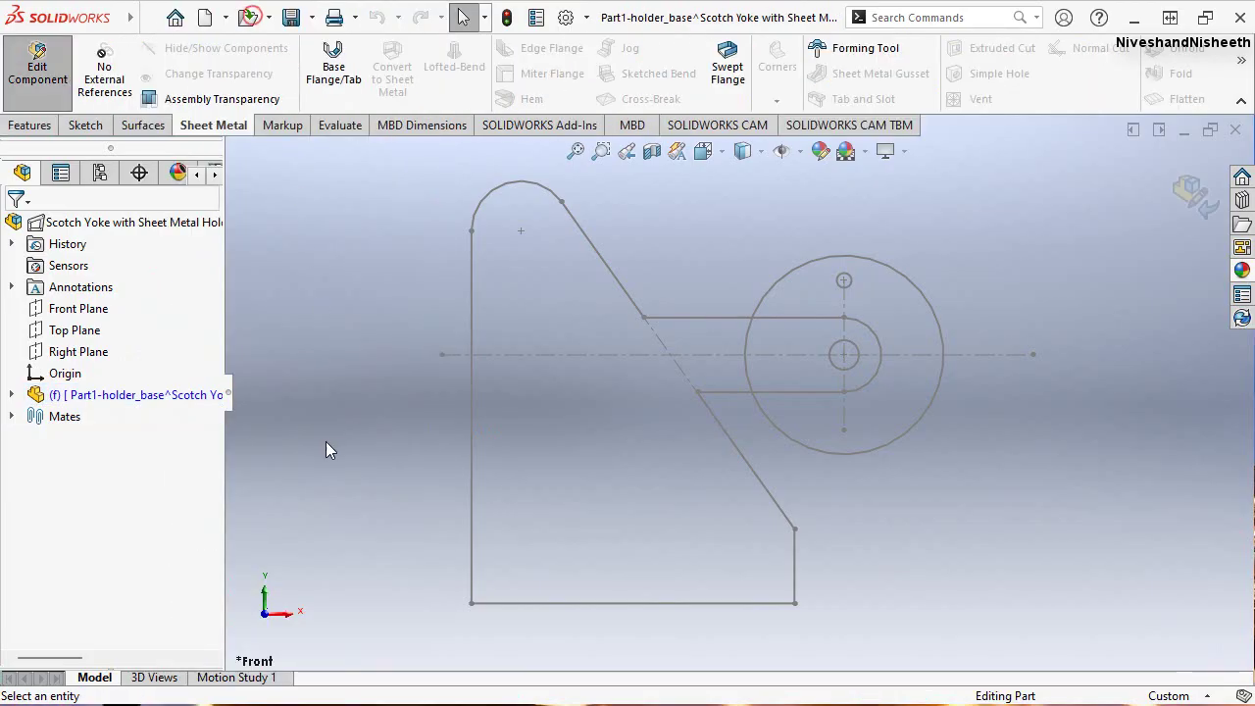
pyautogui.click(88, 394)
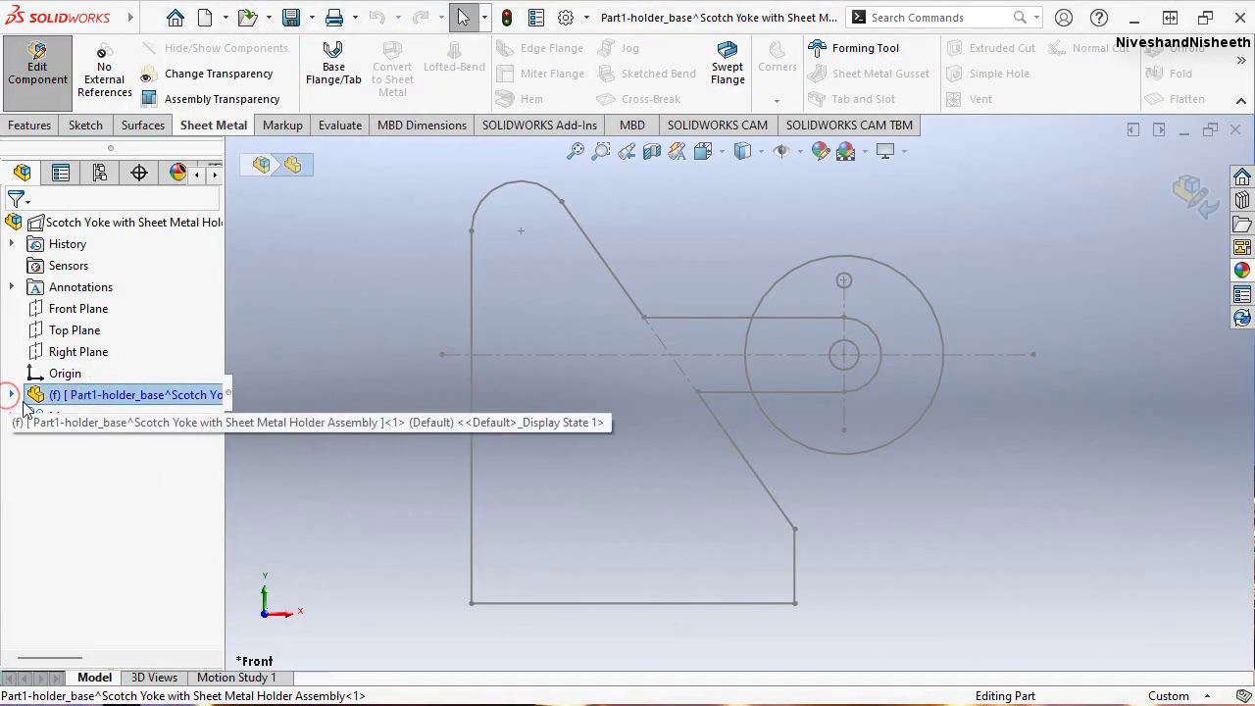
pyautogui.click(11, 395)
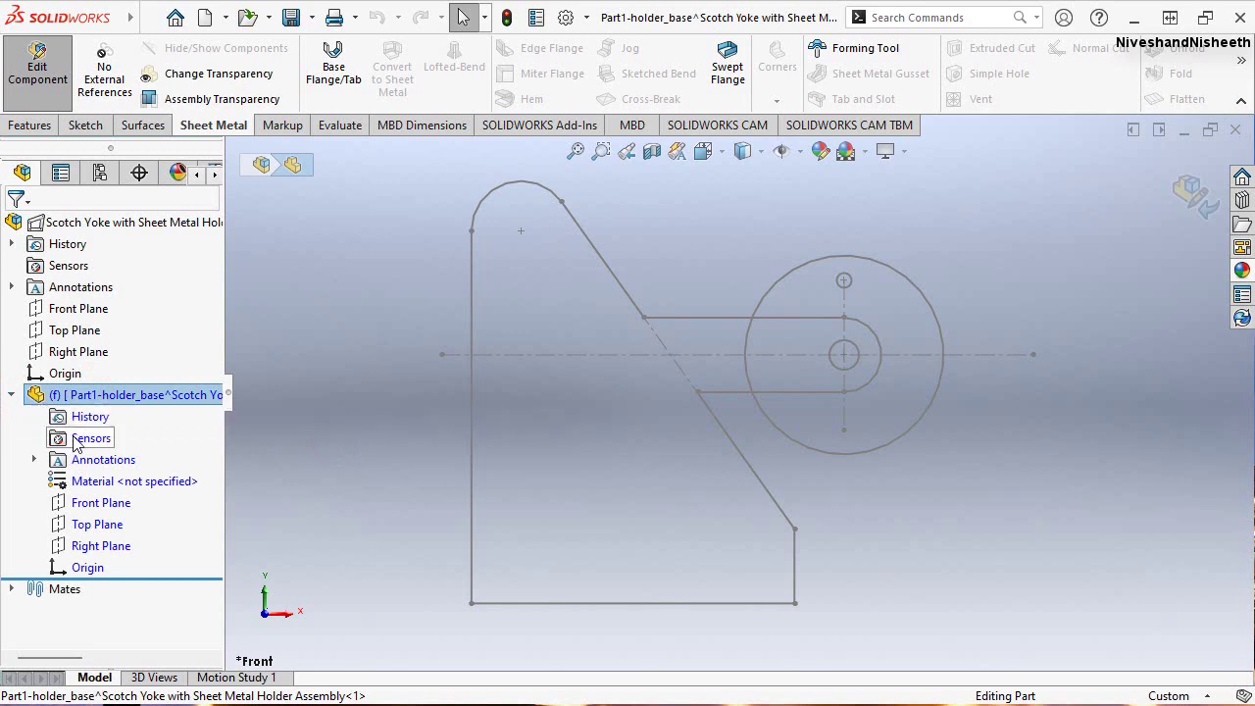
pyautogui.click(89, 505)
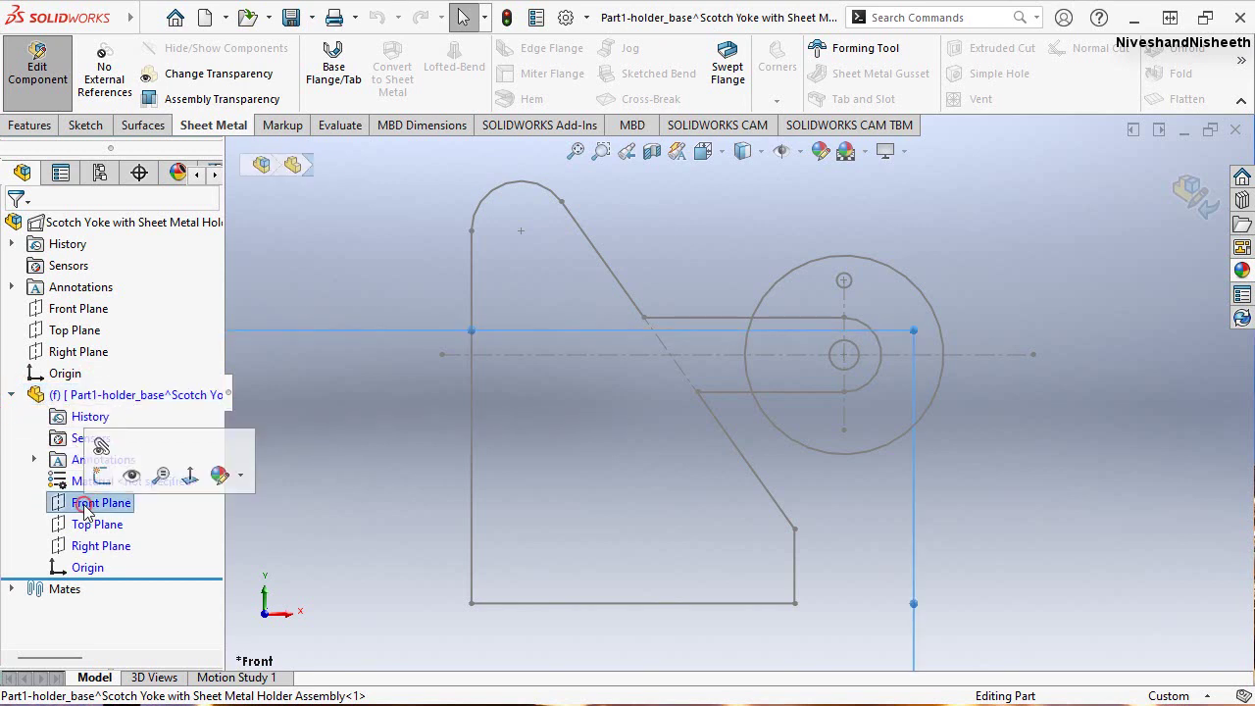
pyautogui.click(98, 478)
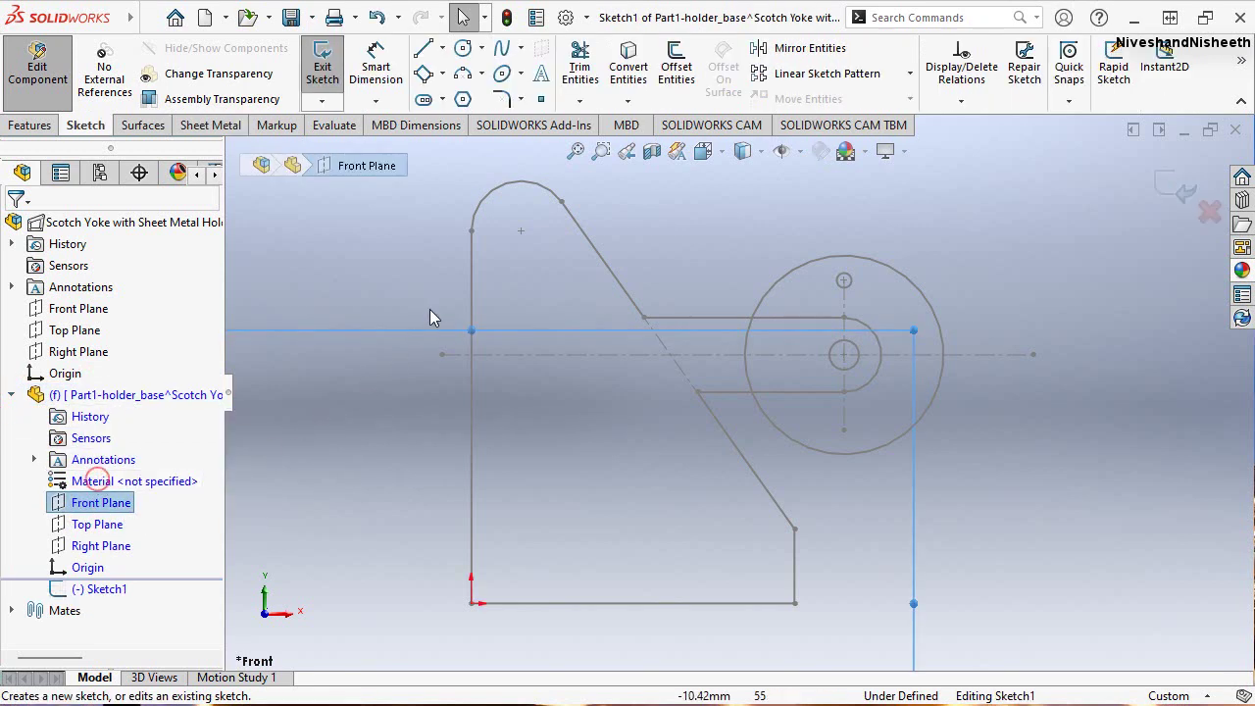
# Convert the layout's connected holder outline and slot-centre circle into the part sketch
pyautogui.click(423, 238)
pyautogui.click(595, 247)
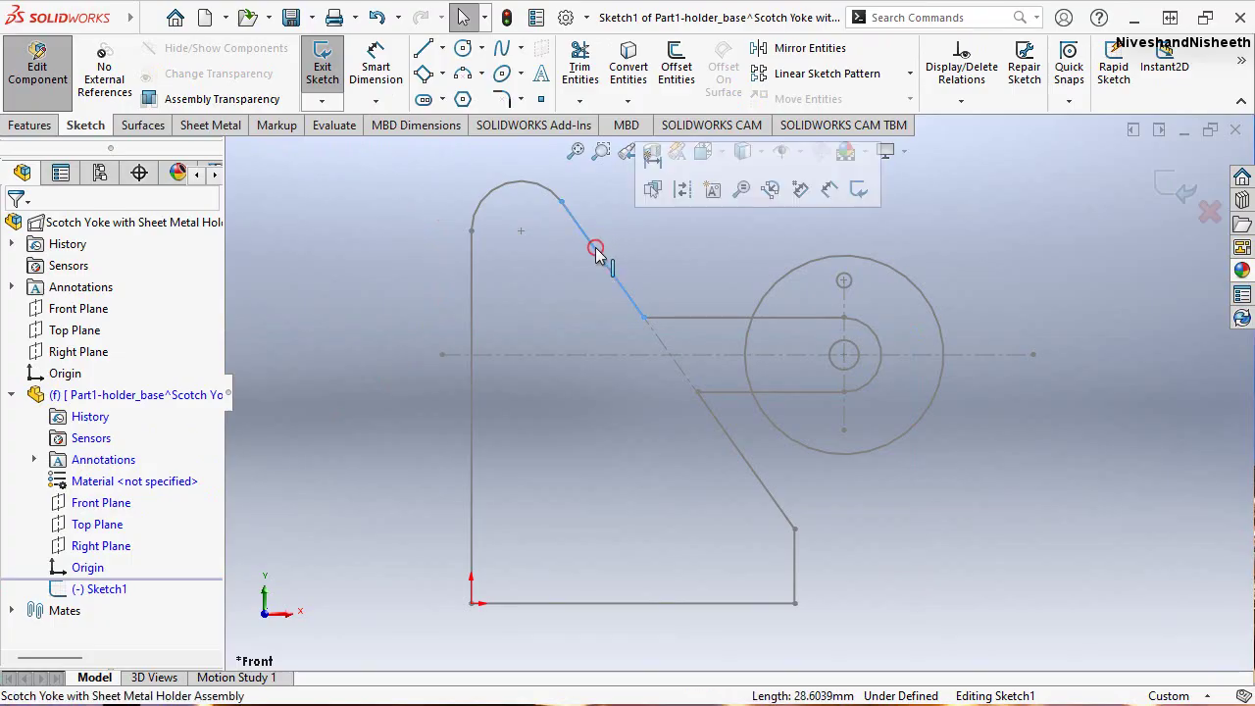
pyautogui.rightClick(600, 252)
pyautogui.click(644, 262)
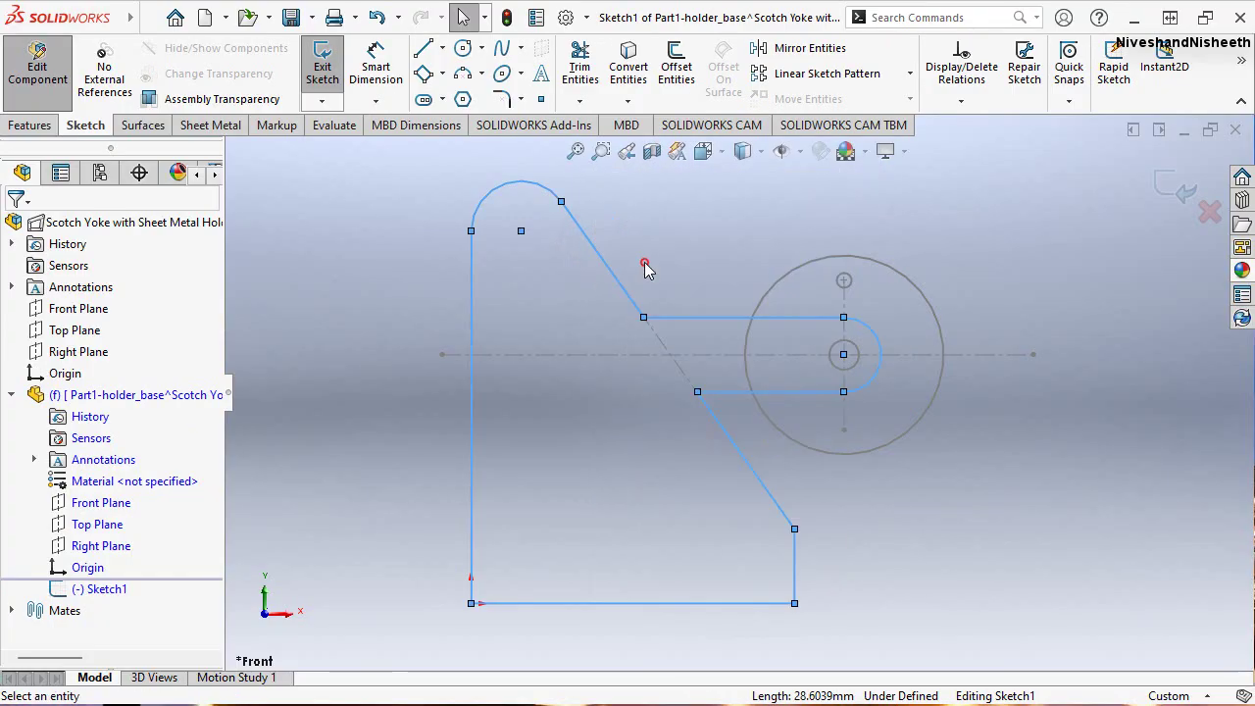
pyautogui.click(628, 101)
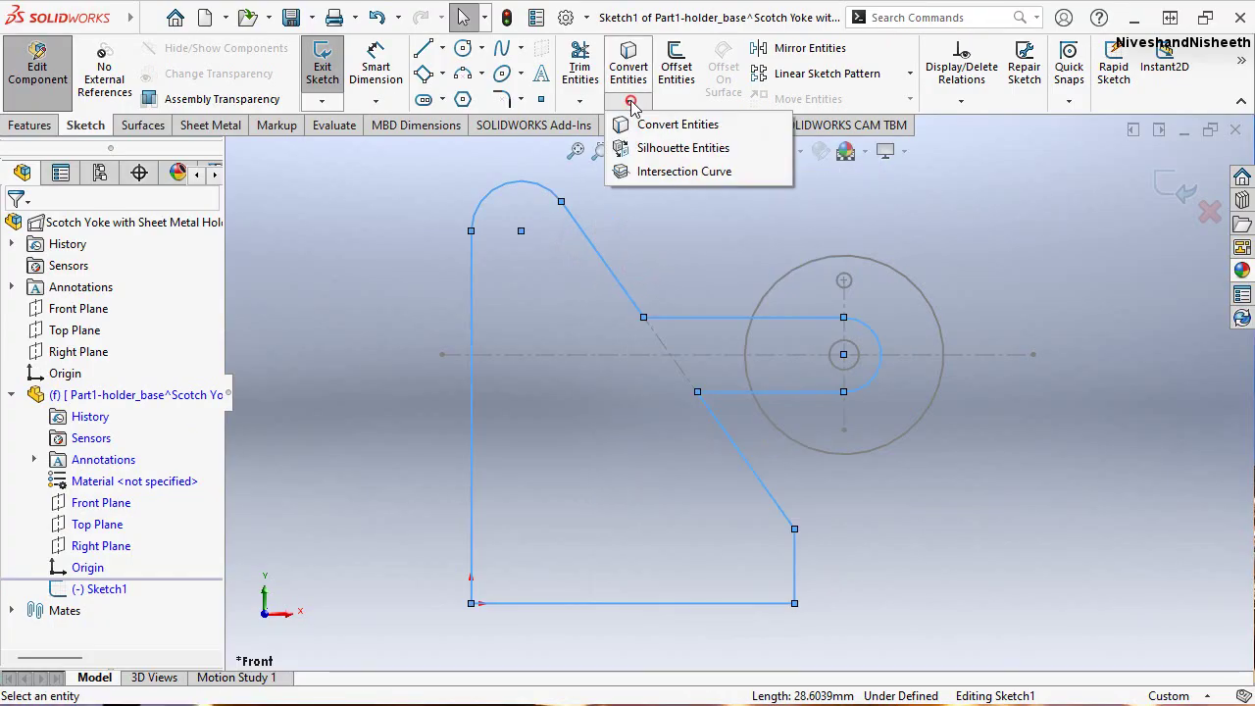
pyautogui.click(691, 132)
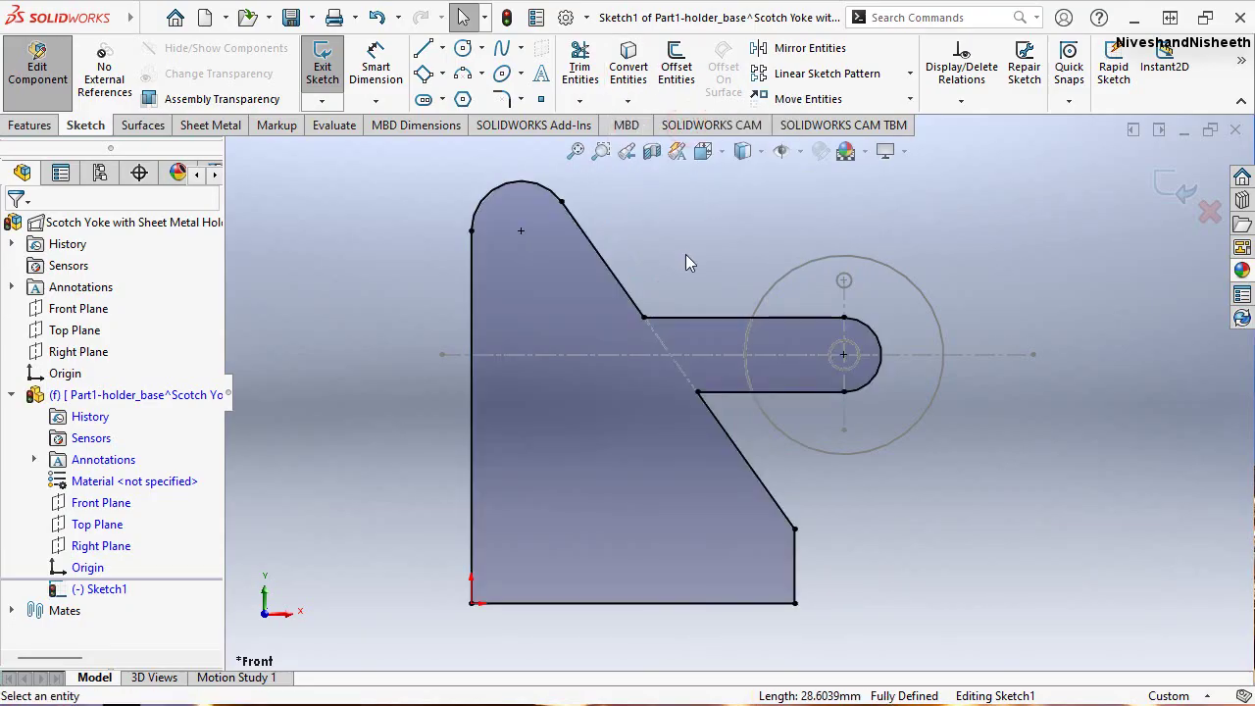
pyautogui.click(845, 355)
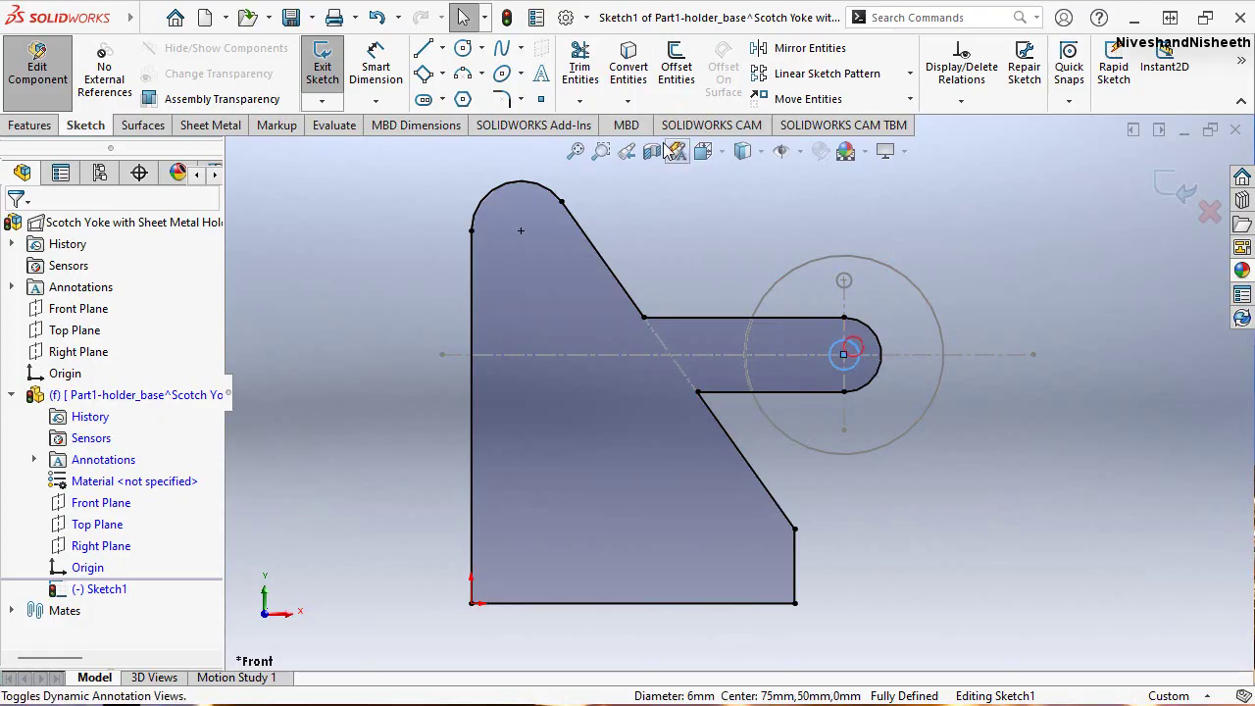
pyautogui.click(628, 99)
pyautogui.click(645, 135)
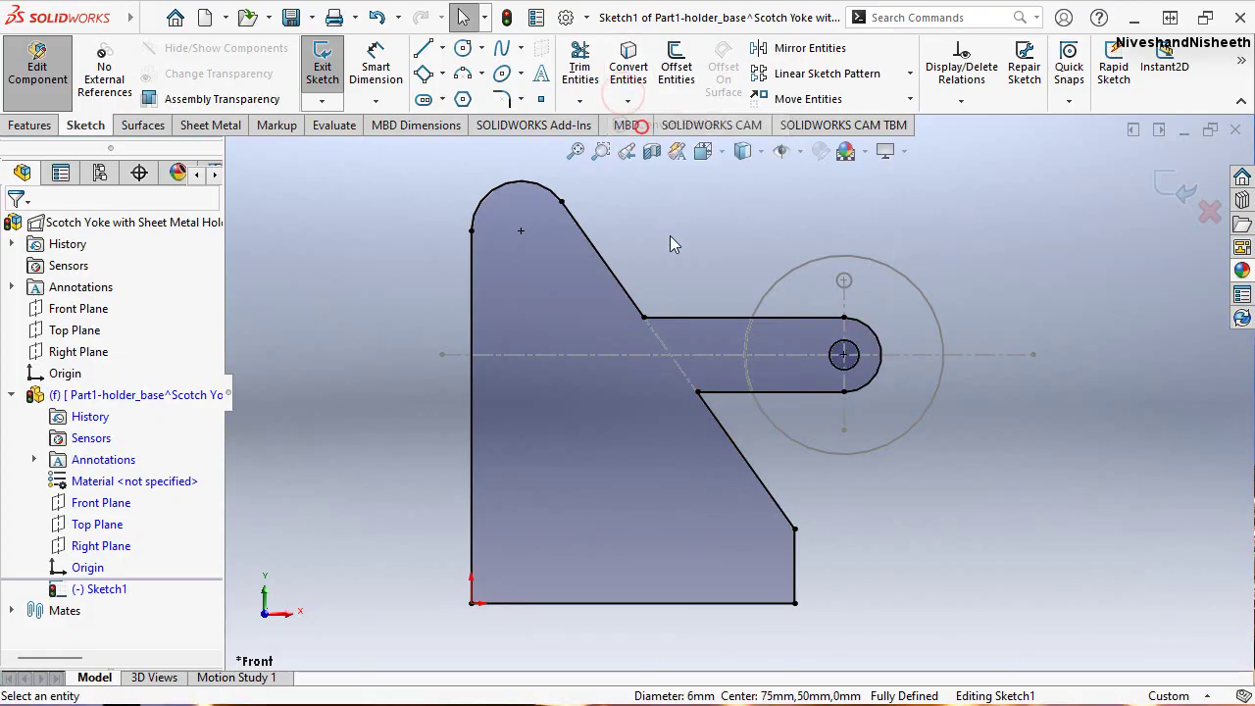
pyautogui.click(669, 236)
# Orbit the finished sketch in 3D, then bring up the Sheet Metal commands
pyautogui.moveTo(670, 236)
pyautogui.mouseDown(button='middle')
pyautogui.moveTo(826, 394)
pyautogui.moveTo(622, 219)
pyautogui.mouseUp(button='middle')
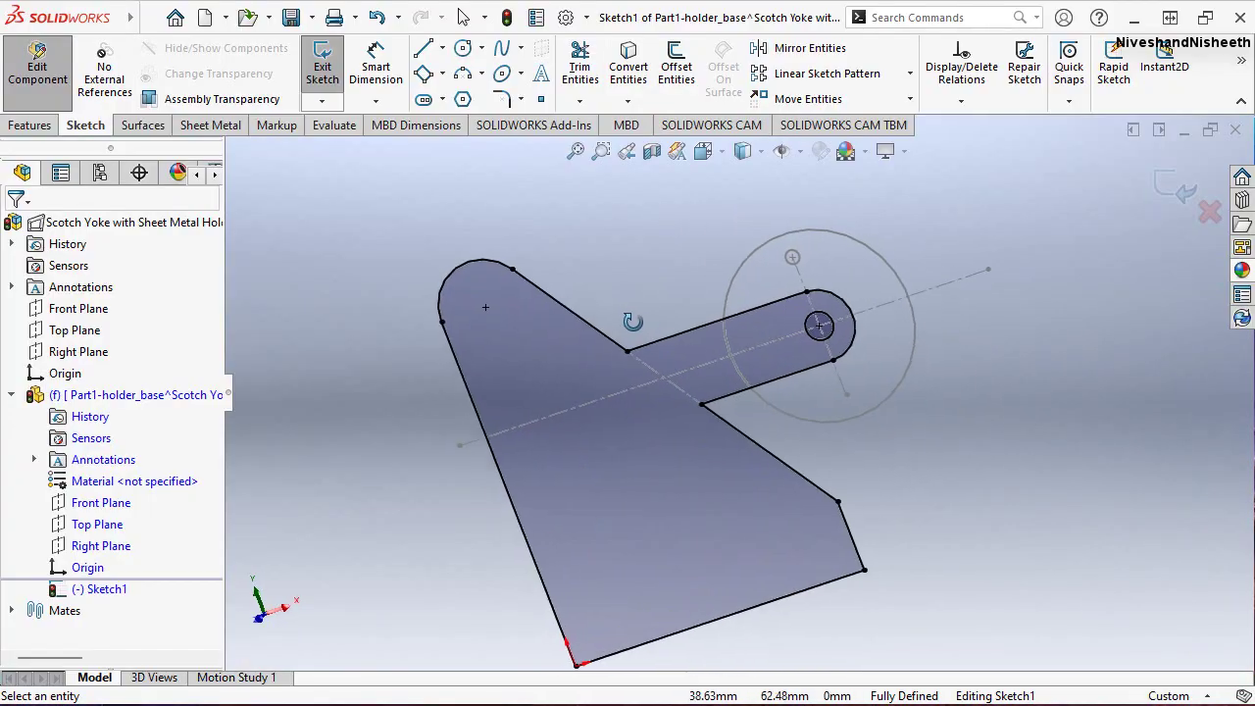
pyautogui.click(625, 151)
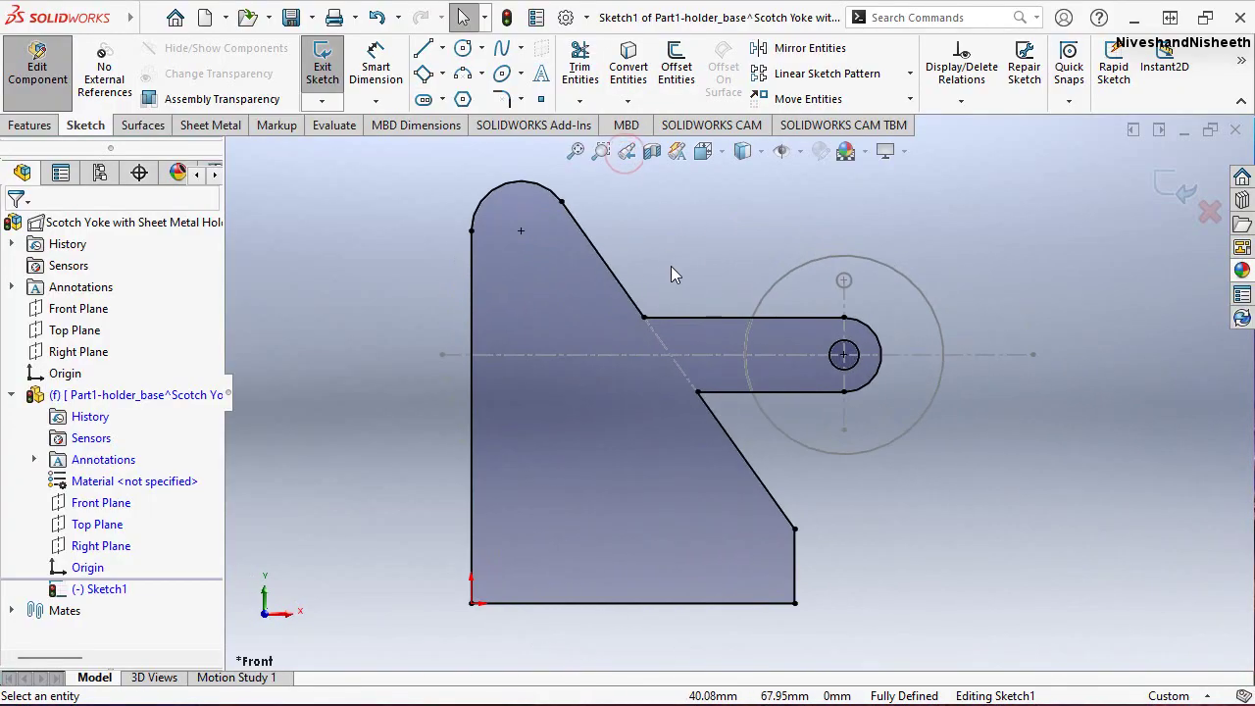
pyautogui.moveTo(672, 267)
pyautogui.mouseDown(button='middle')
pyautogui.moveTo(720, 288)
pyautogui.moveTo(733, 347)
pyautogui.moveTo(698, 297)
pyautogui.mouseUp(button='middle')
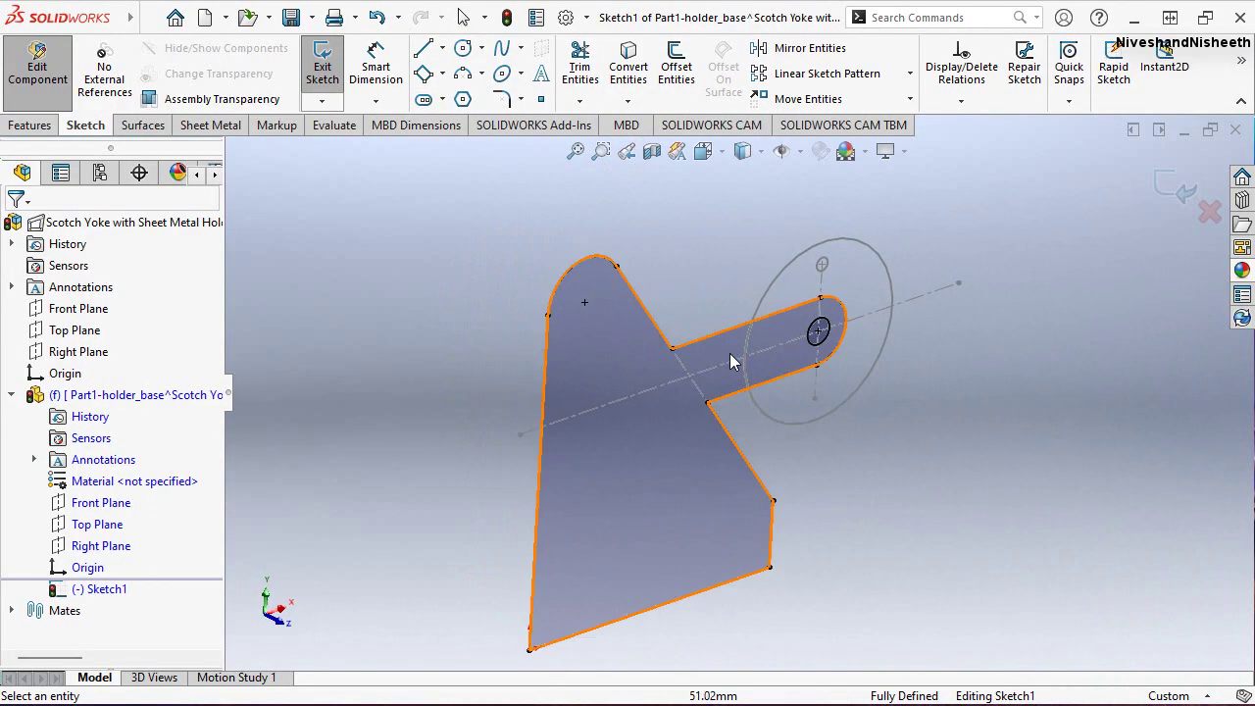
pyautogui.moveTo(406, 249)
pyautogui.mouseDown(button='middle')
pyautogui.moveTo(440, 285)
pyautogui.moveTo(488, 288)
pyautogui.moveTo(552, 409)
pyautogui.moveTo(535, 412)
pyautogui.moveTo(531, 392)
pyautogui.mouseUp(button='middle')
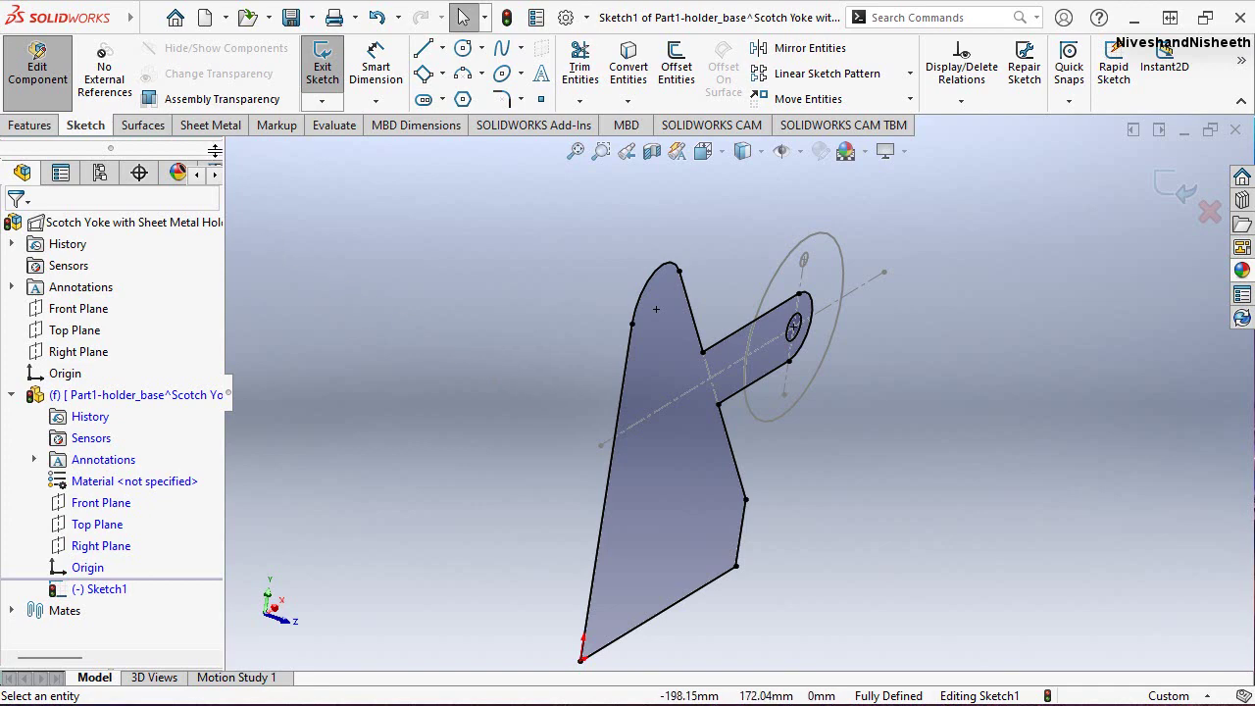
pyautogui.click(209, 125)
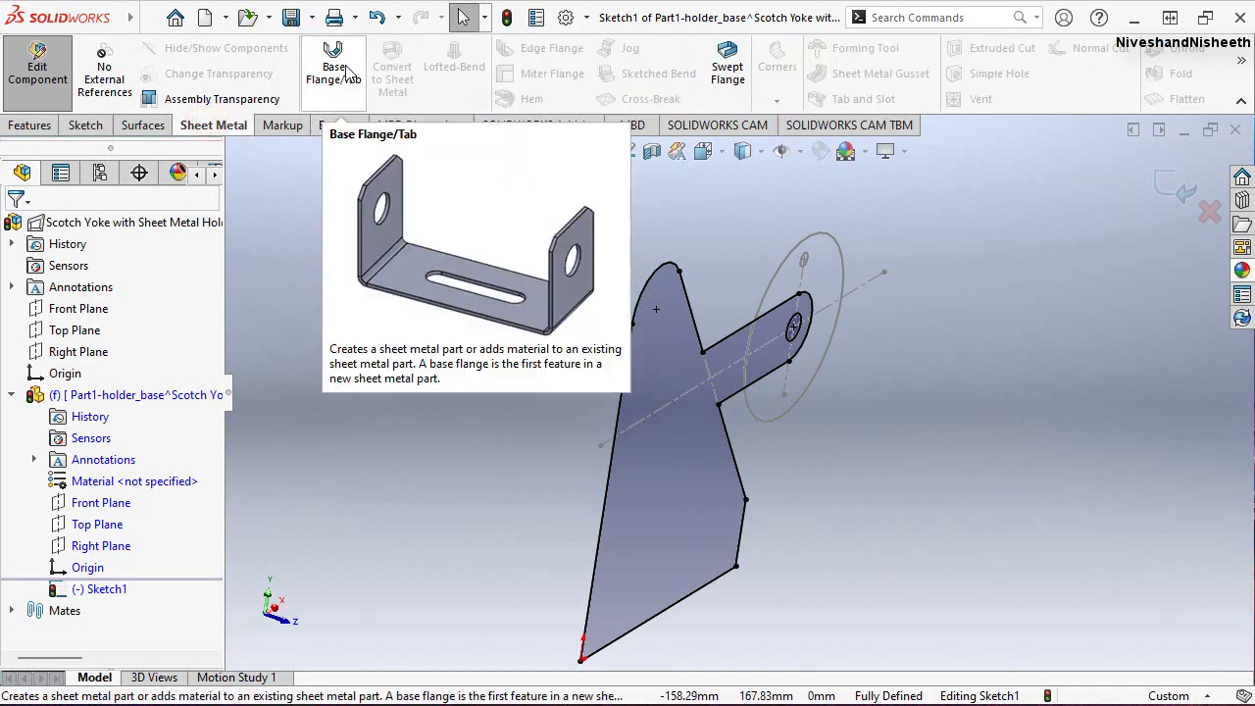
# Turn the sketch into a base flange with 4.00 mm thickness and K-Factor 0.5
pyautogui.click(345, 66)
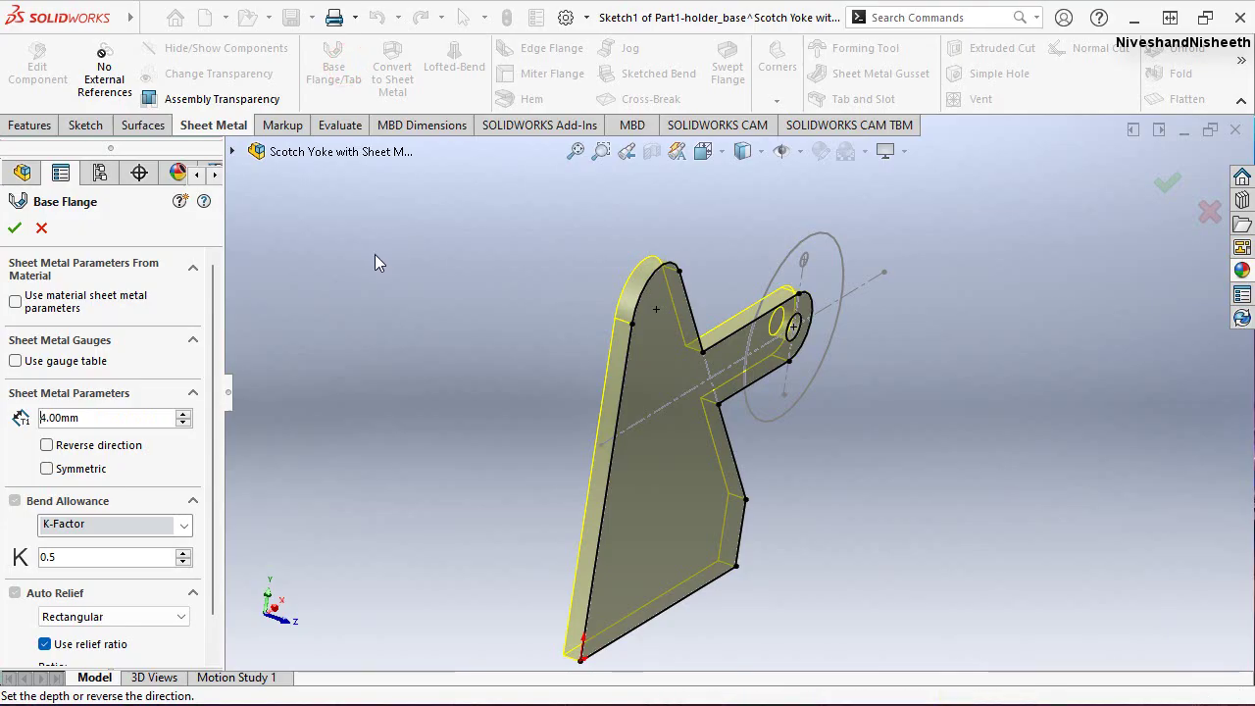
pyautogui.moveTo(213, 328)
pyautogui.moveTo(213, 332); pyautogui.dragTo(210, 393)
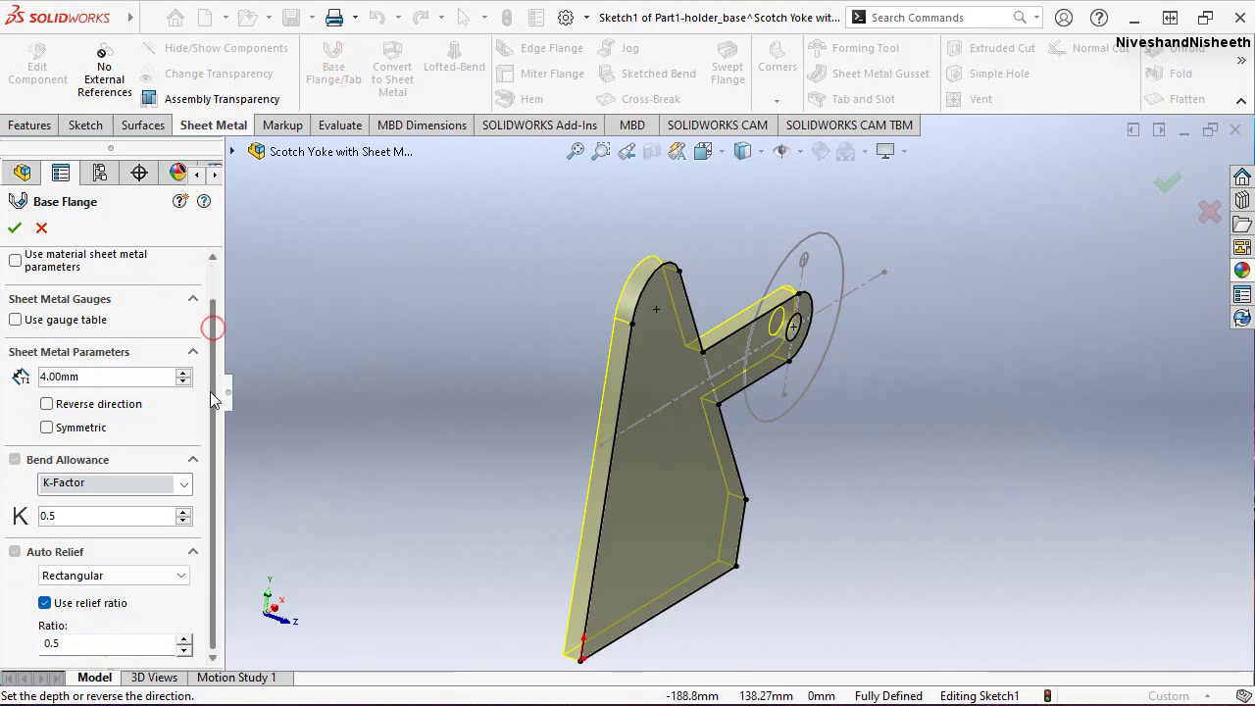
pyautogui.moveTo(211, 436); pyautogui.dragTo(212, 387)
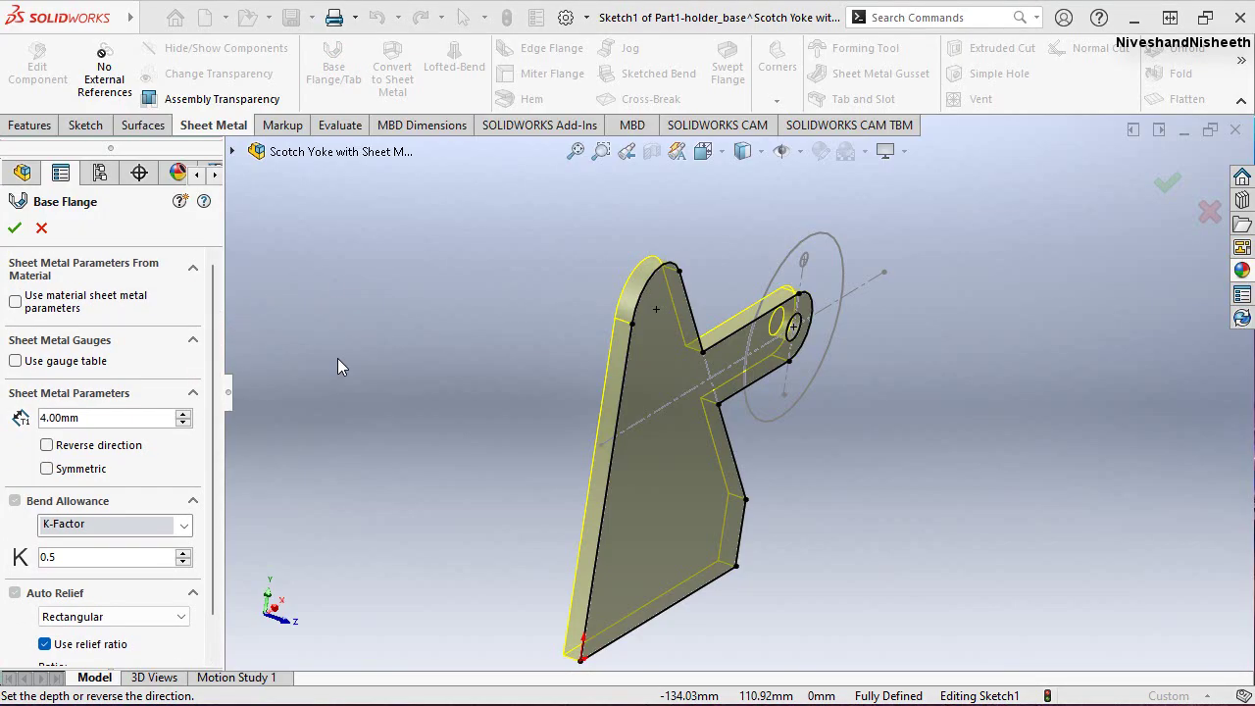
pyautogui.scroll(-2, 209, 336)
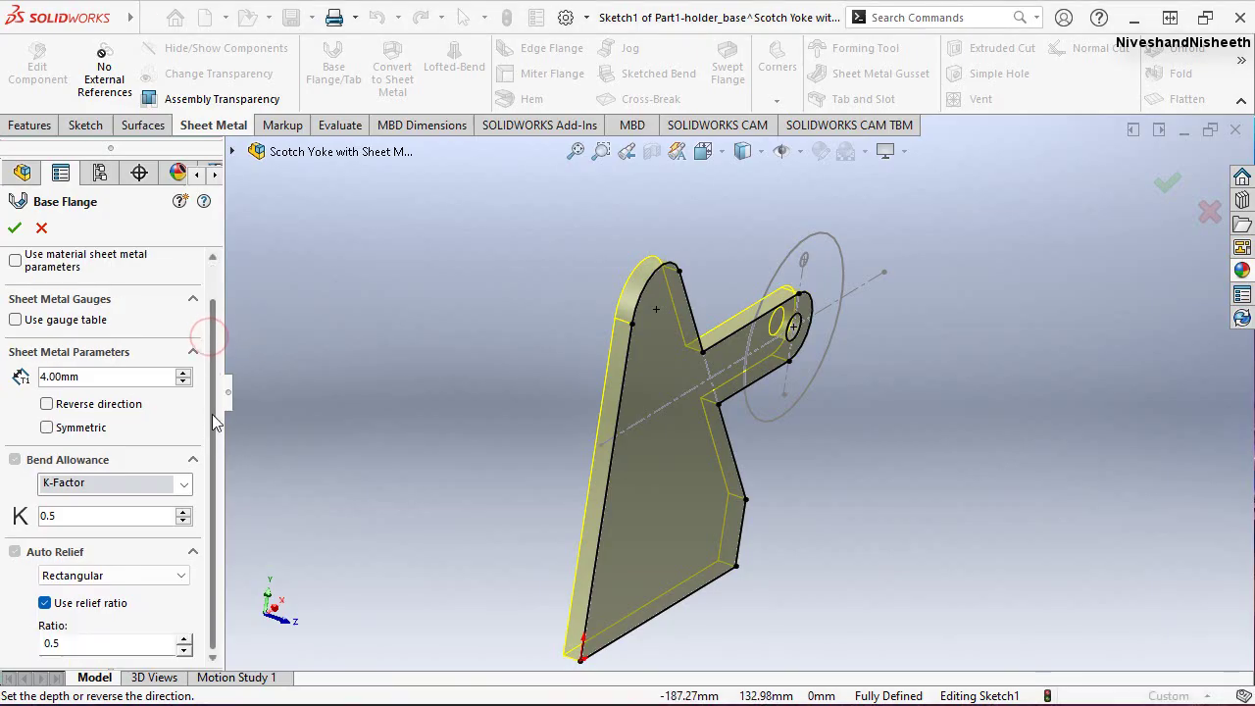
pyautogui.scroll(2, 220, 314)
pyautogui.click(14, 227)
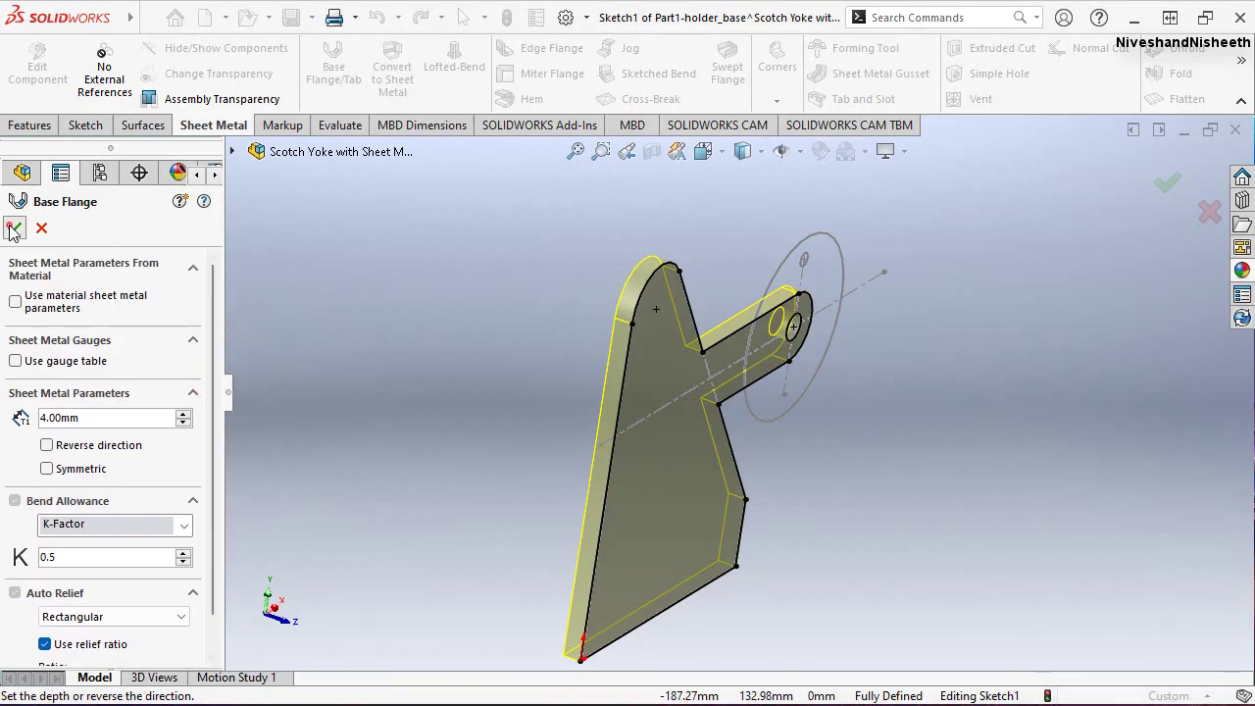
# Apply the polished steel appearance to the holder part
pyautogui.click(470, 359)
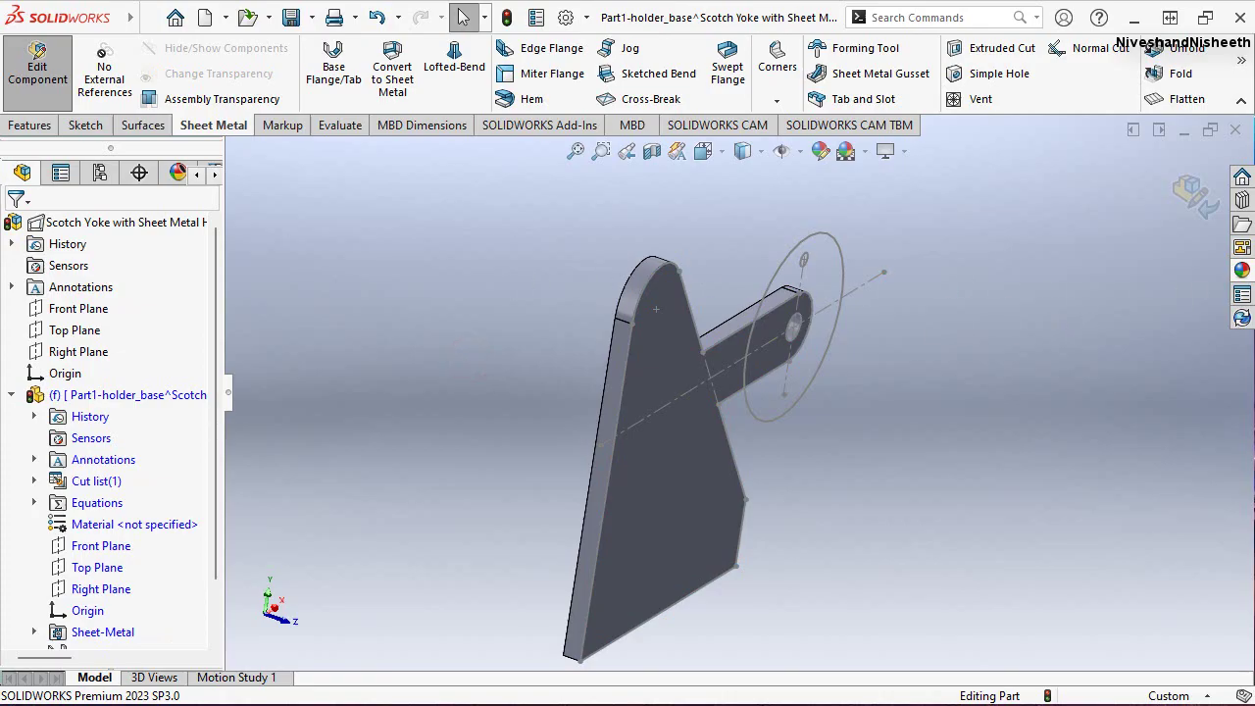
pyautogui.click(1242, 272)
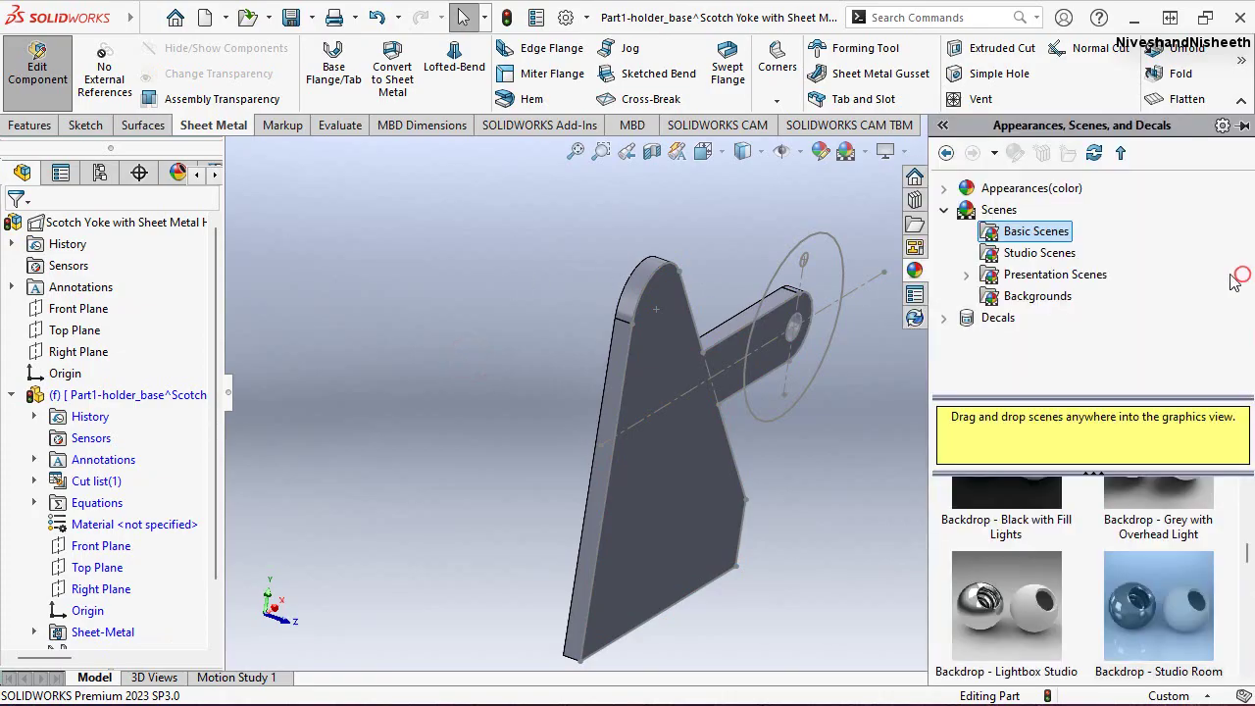
pyautogui.click(943, 210)
pyautogui.click(943, 188)
pyautogui.click(967, 233)
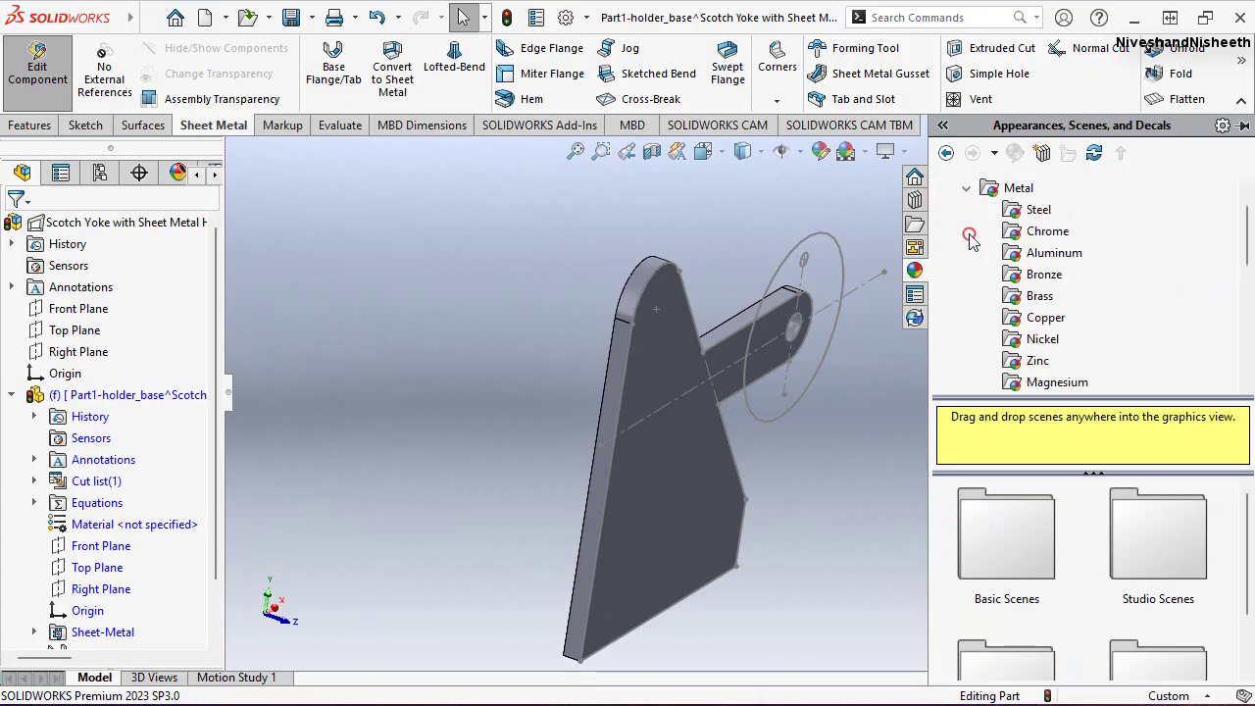
pyautogui.click(1034, 212)
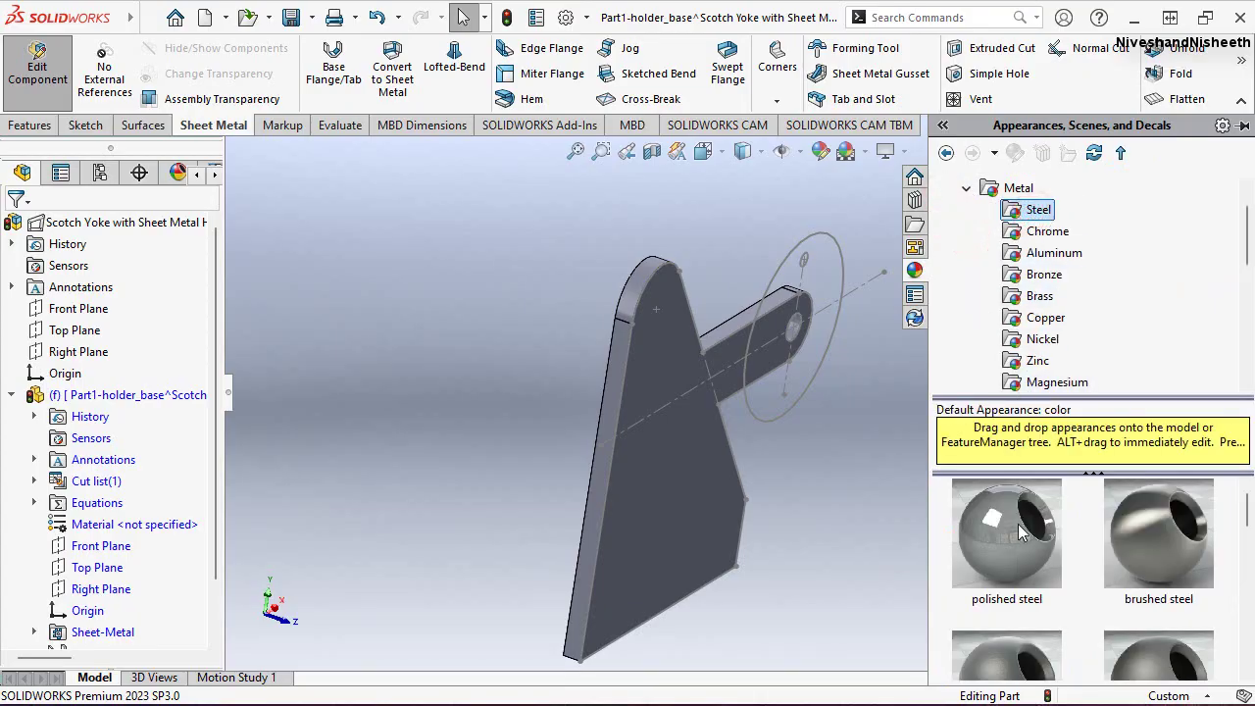
pyautogui.click(1017, 524)
# Add a fourth directional light to the scene and position it near the model
pyautogui.click(178, 174)
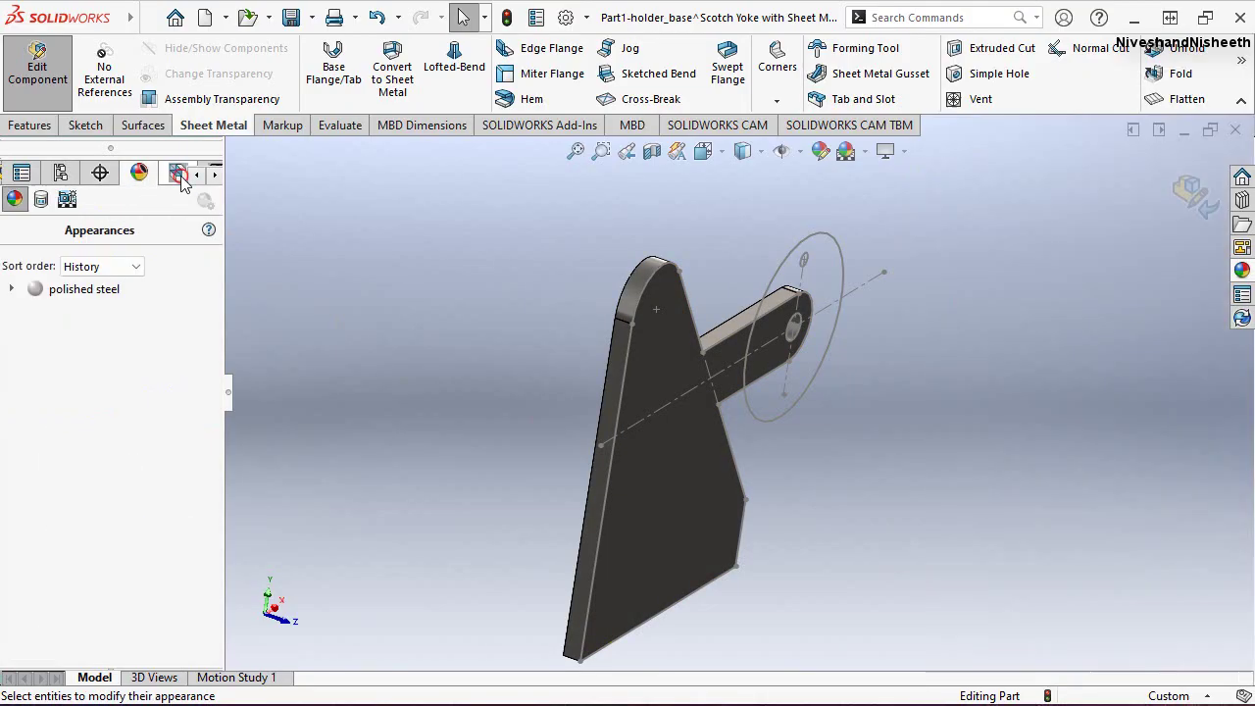
pyautogui.click(68, 199)
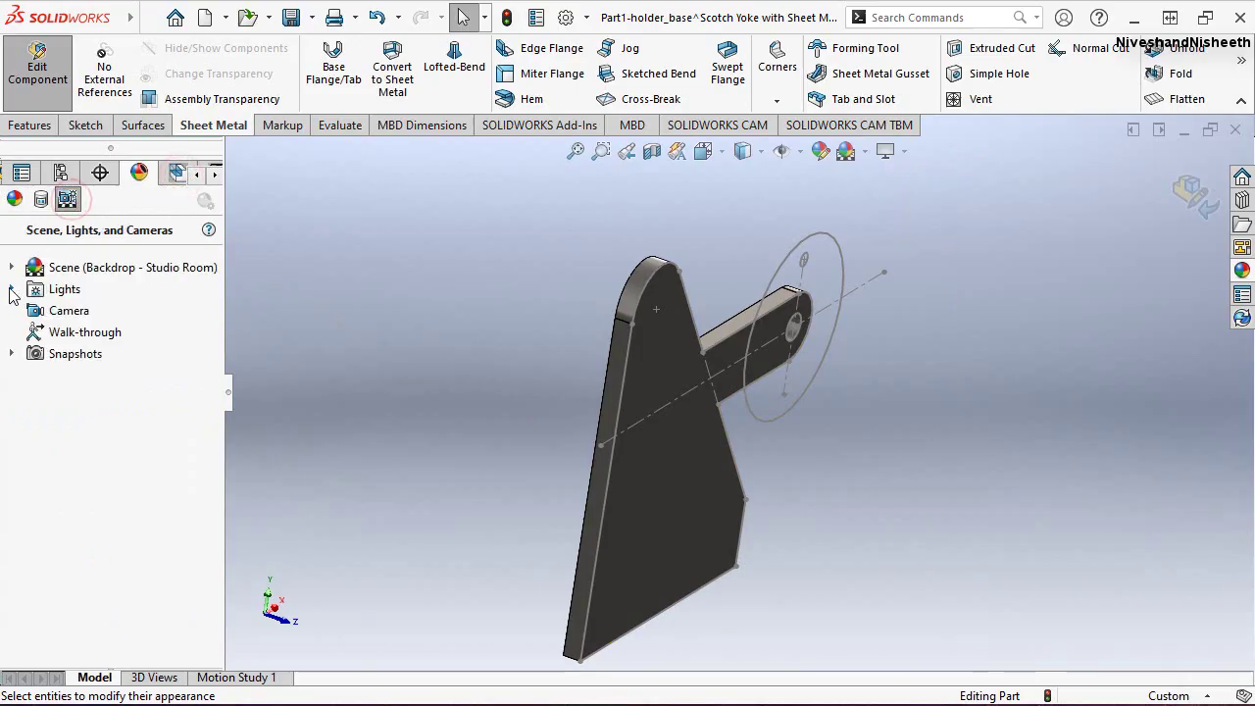
pyautogui.click(10, 288)
pyautogui.rightClick(59, 288)
pyautogui.click(112, 350)
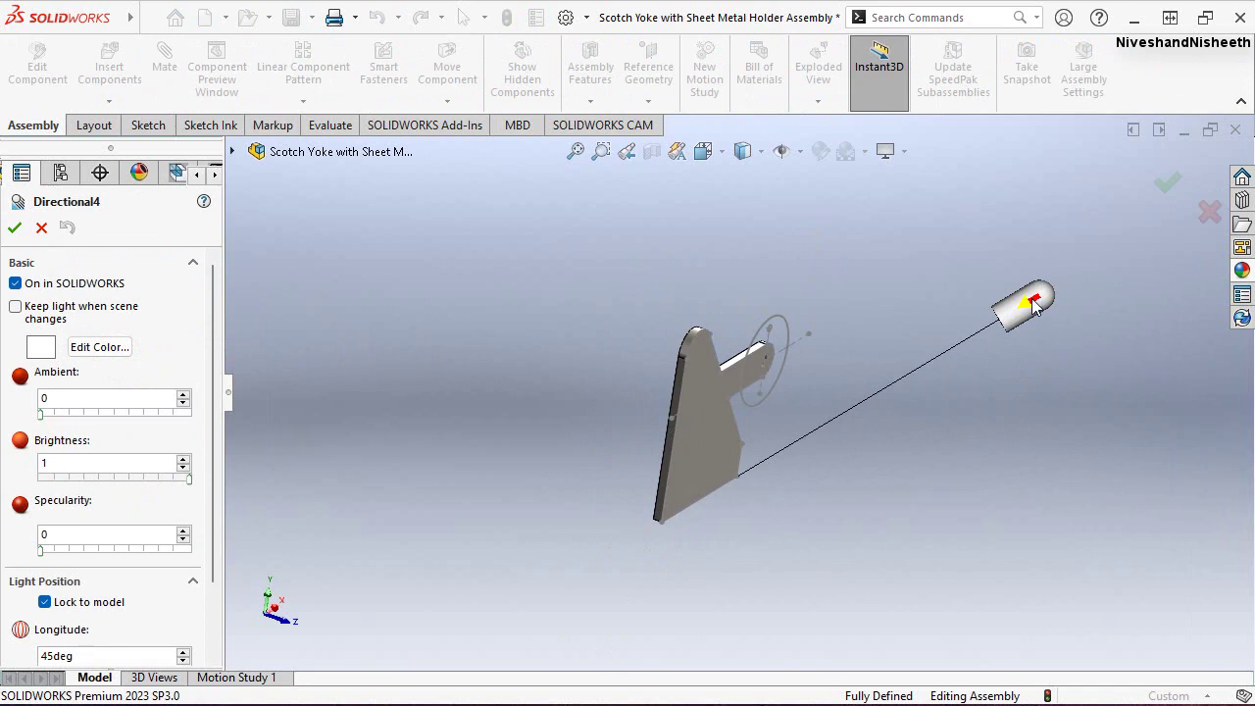
pyautogui.moveTo(1029, 303)
pyautogui.mouseDown()
pyautogui.moveTo(700, 360)
pyautogui.moveTo(744, 438)
pyautogui.mouseUp()
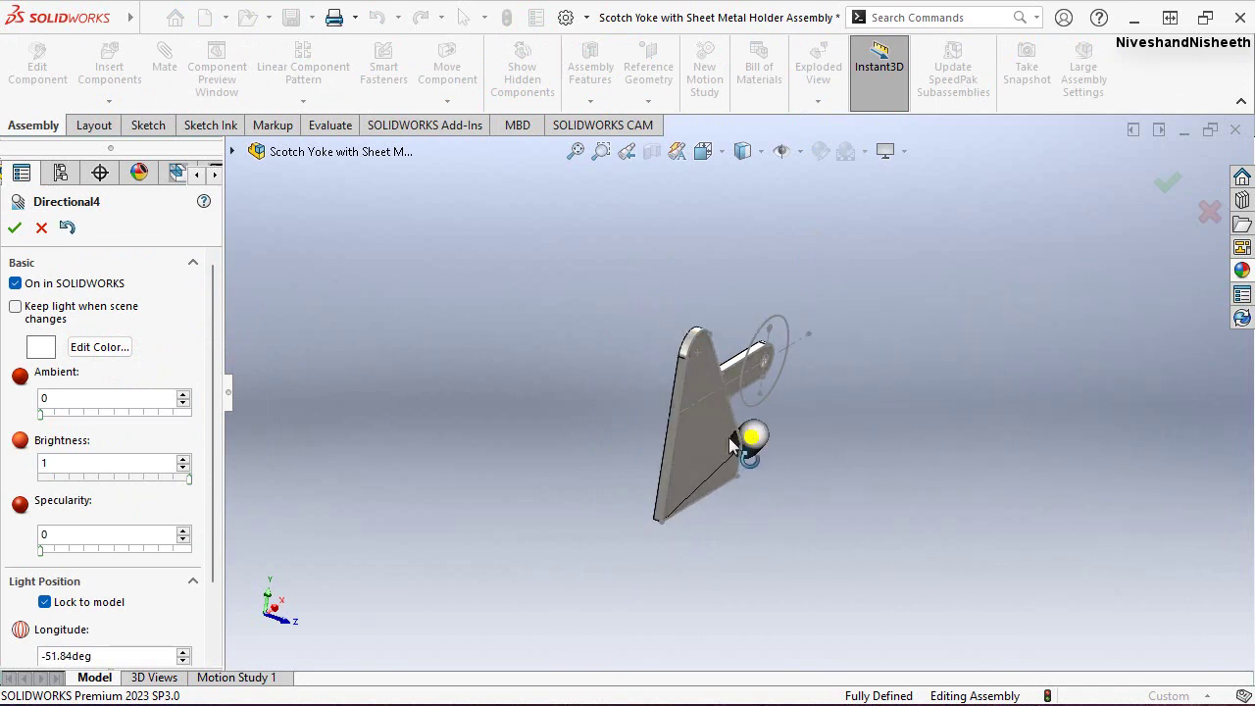
pyautogui.click(15, 227)
# Raise the Ambient light level to 0.52 and check the lighting
pyautogui.scroll(-3, 666, 450)
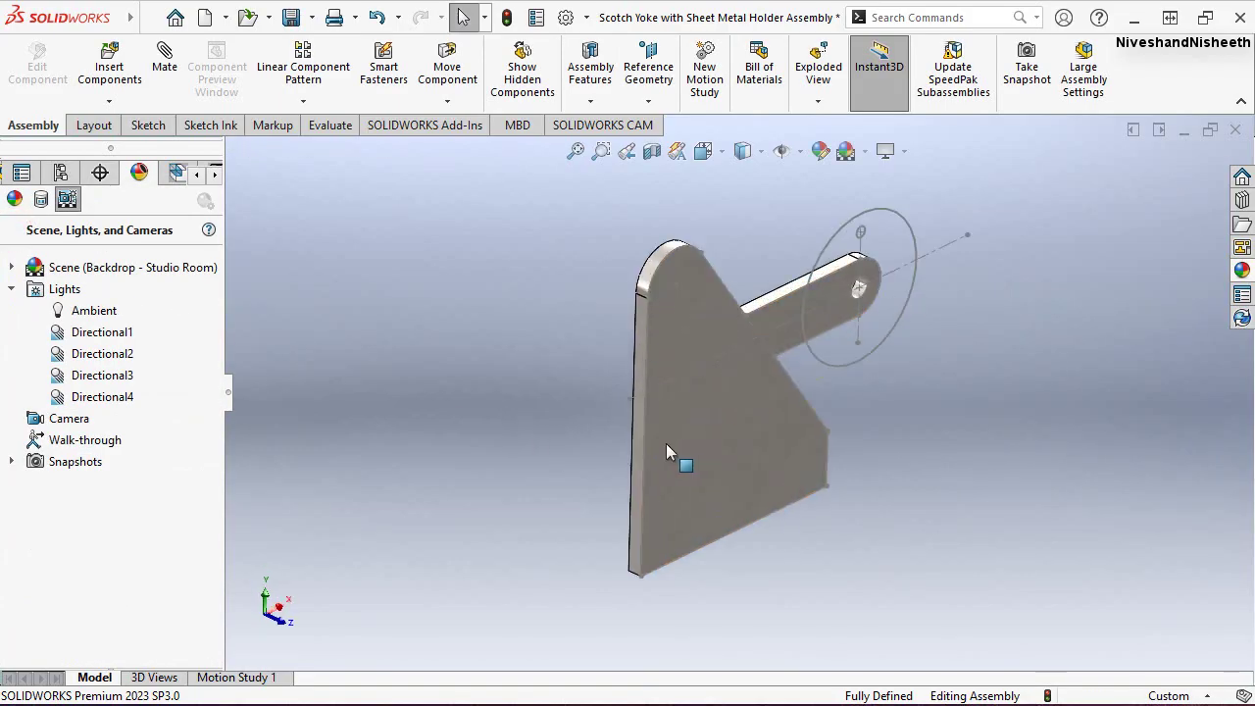
pyautogui.moveTo(665, 451)
pyautogui.mouseDown(button='middle')
pyautogui.moveTo(672, 419)
pyautogui.moveTo(653, 428)
pyautogui.mouseUp(button='middle')
pyautogui.click(65, 311)
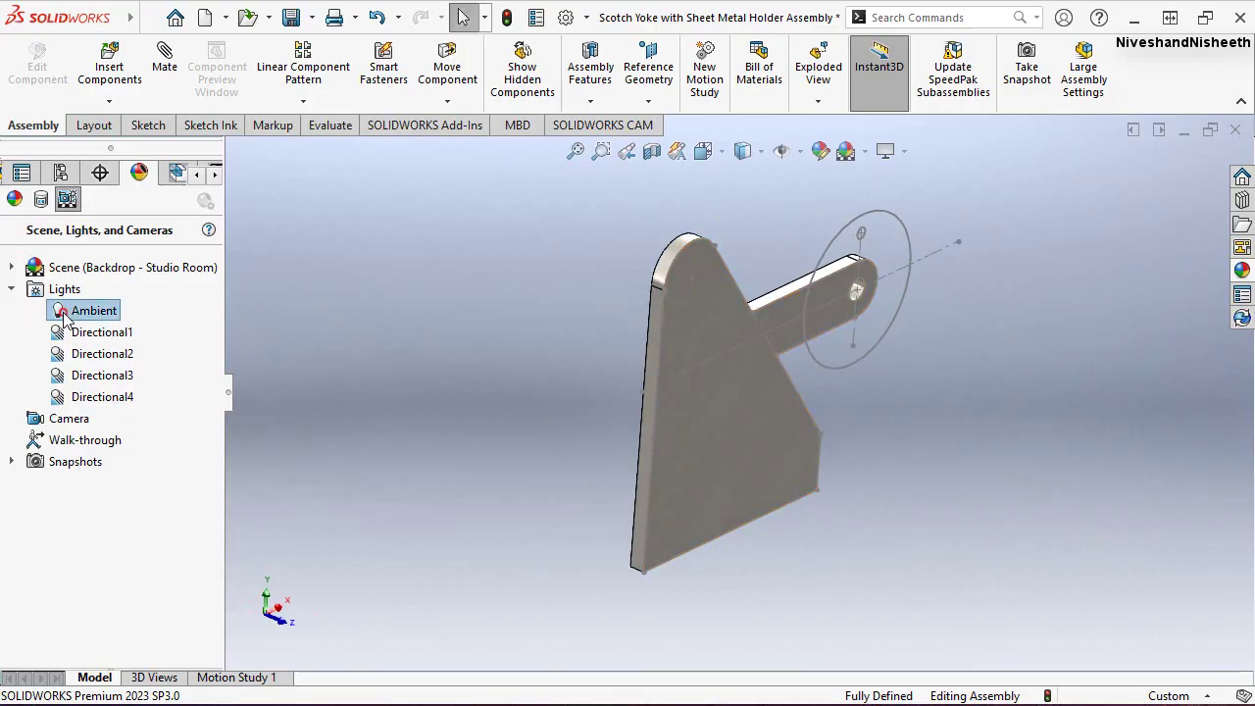
pyautogui.click(64, 311)
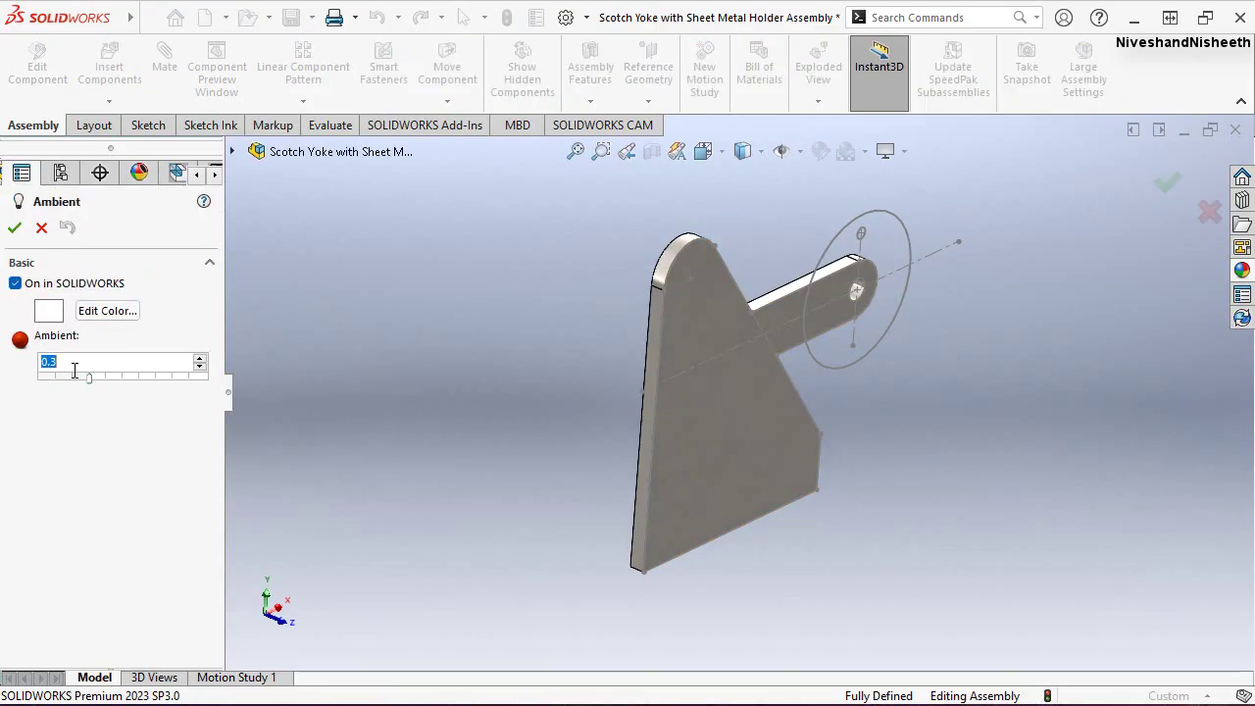
pyautogui.moveTo(91, 387)
pyautogui.mouseDown()
pyautogui.moveTo(125, 382)
pyautogui.moveTo(89, 382)
pyautogui.mouseUp()
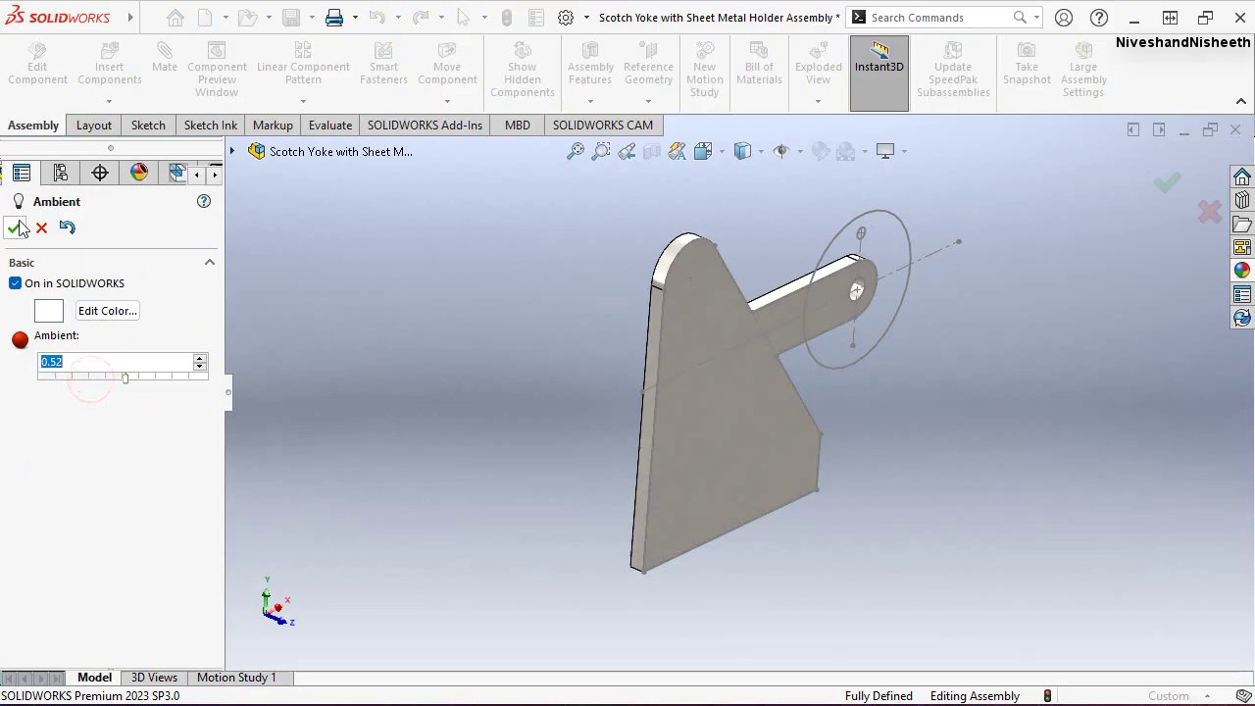
pyautogui.press('Escape')
pyautogui.moveTo(519, 392)
pyautogui.mouseDown(button='middle')
pyautogui.moveTo(563, 422)
pyautogui.moveTo(528, 428)
pyautogui.mouseUp(button='middle')
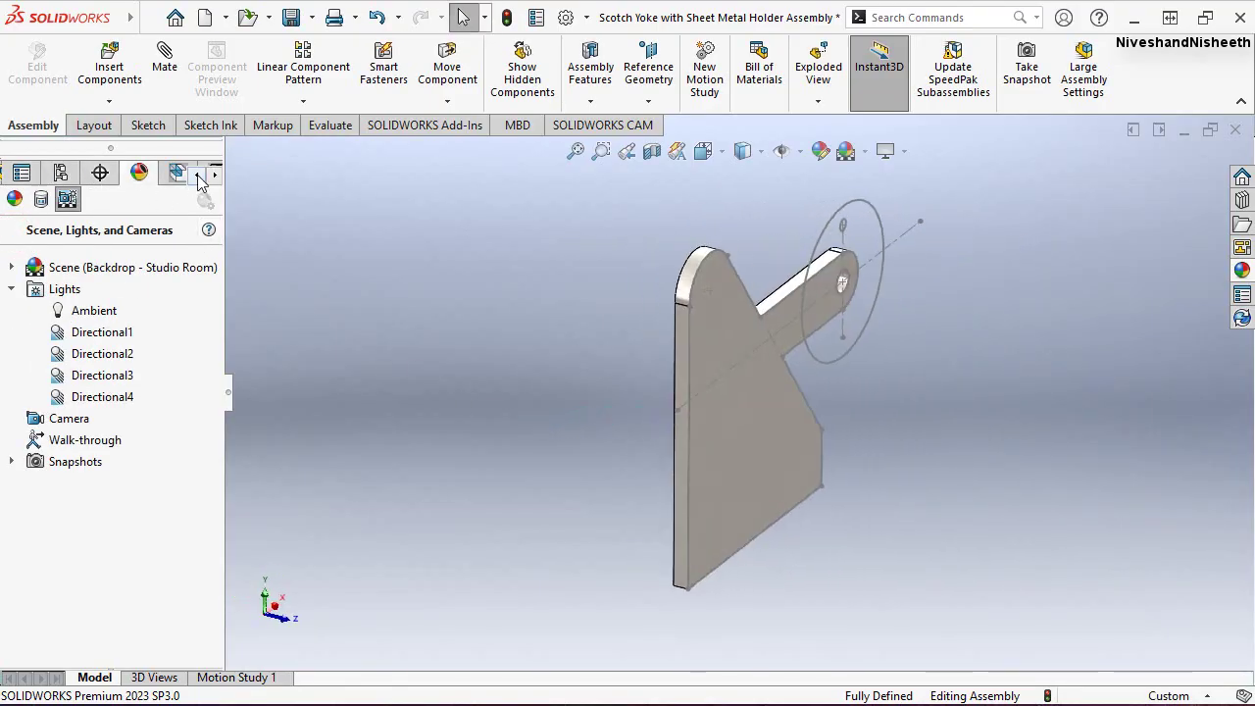
# Save all documents, storing holder_base externally as its own part file
pyautogui.click(193, 177)
pyautogui.click(21, 173)
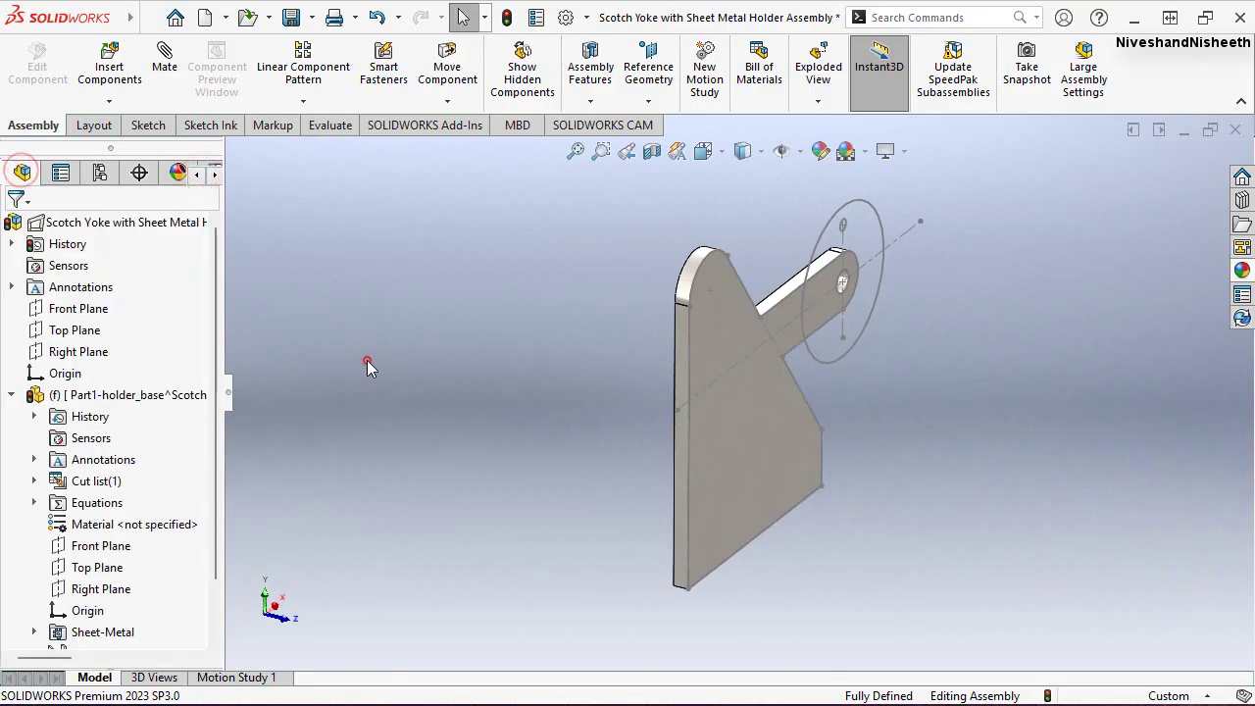
pyautogui.hotkey('ctrl', 's')
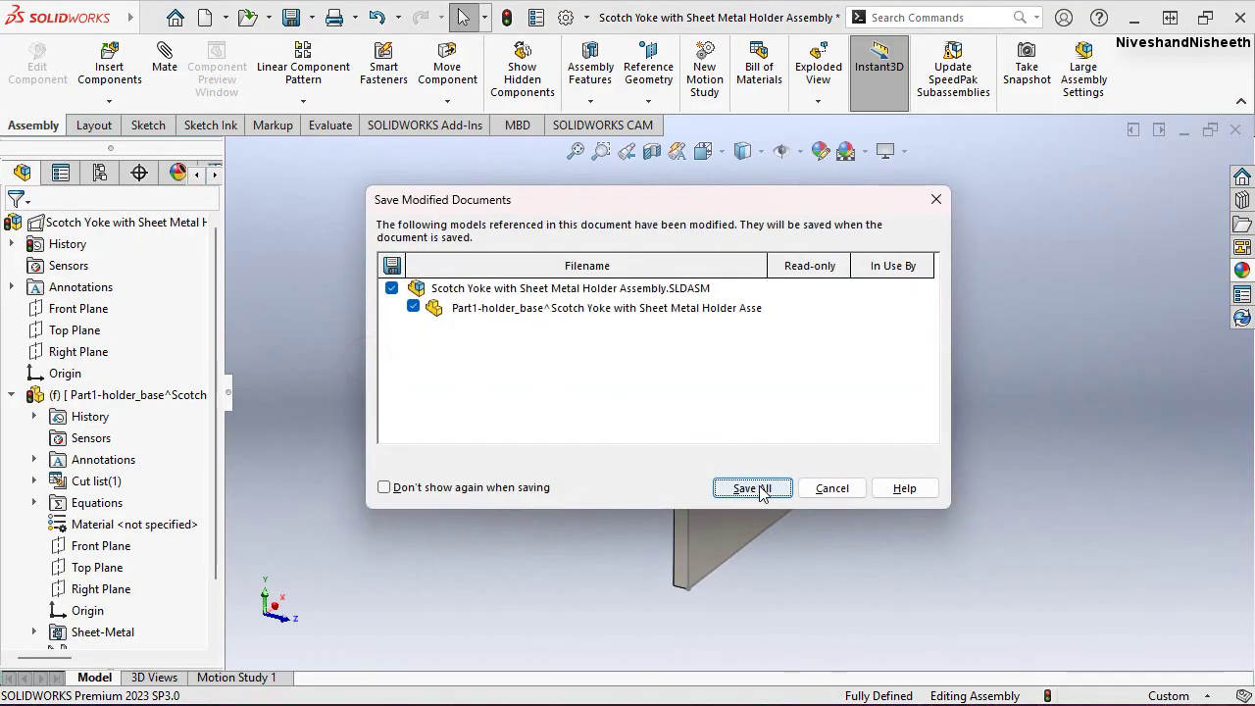
pyautogui.click(751, 487)
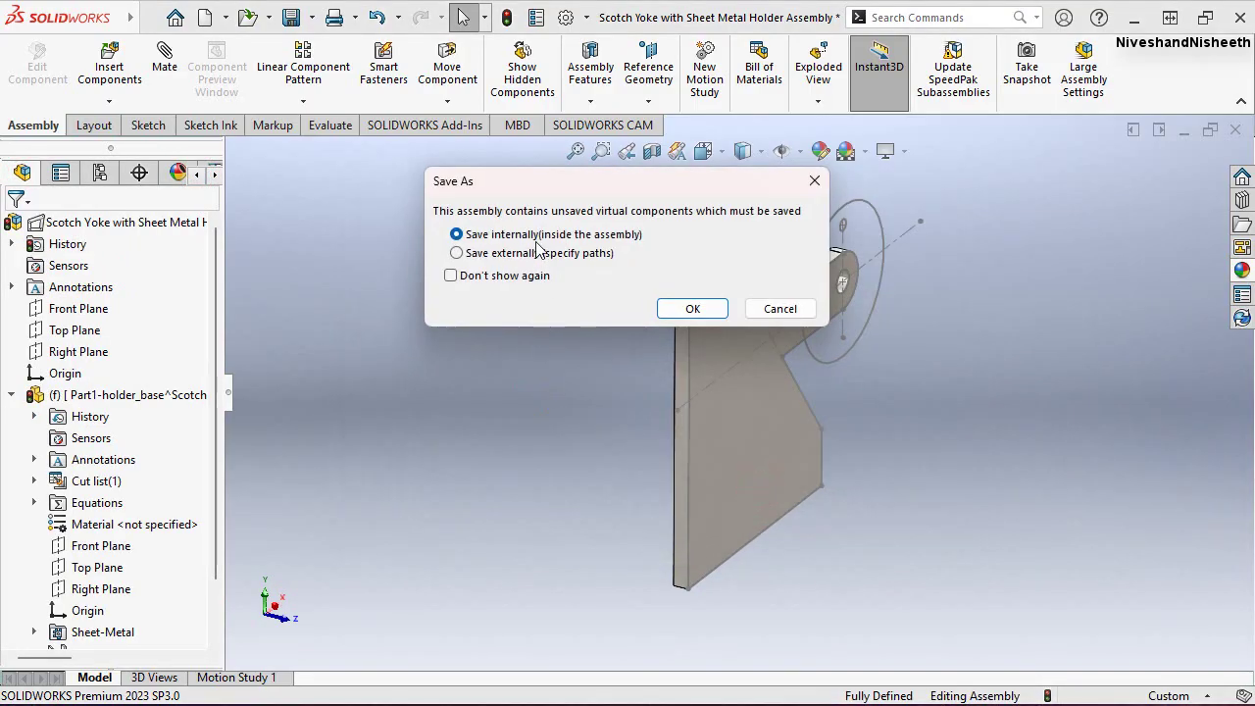
pyautogui.click(456, 253)
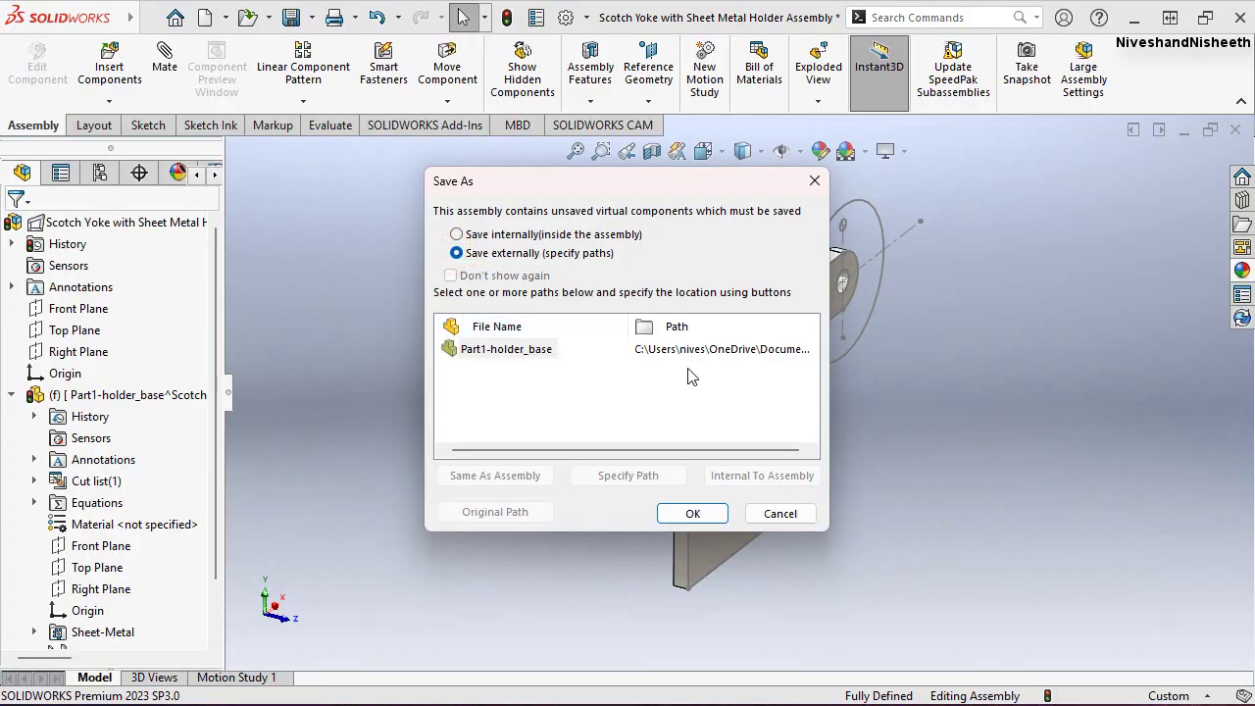
pyautogui.click(692, 514)
pyautogui.click(531, 279)
# Switch the view to isometric
pyautogui.press('space')
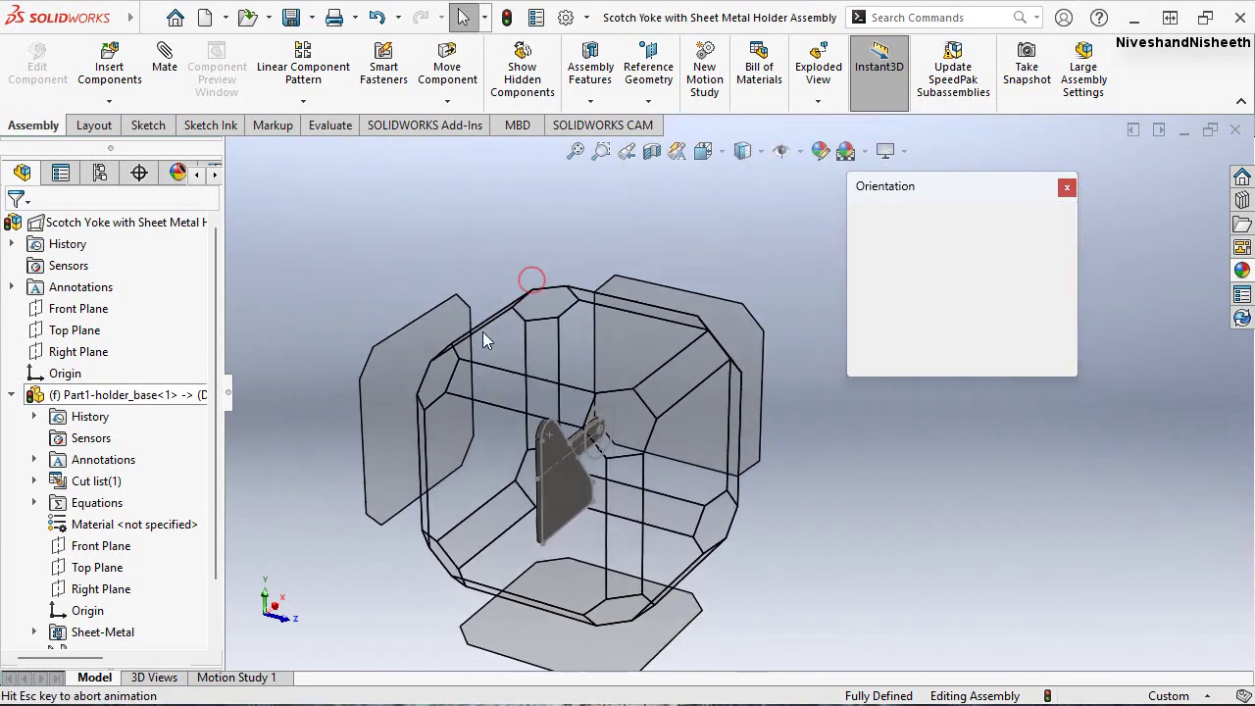
pyautogui.click(432, 390)
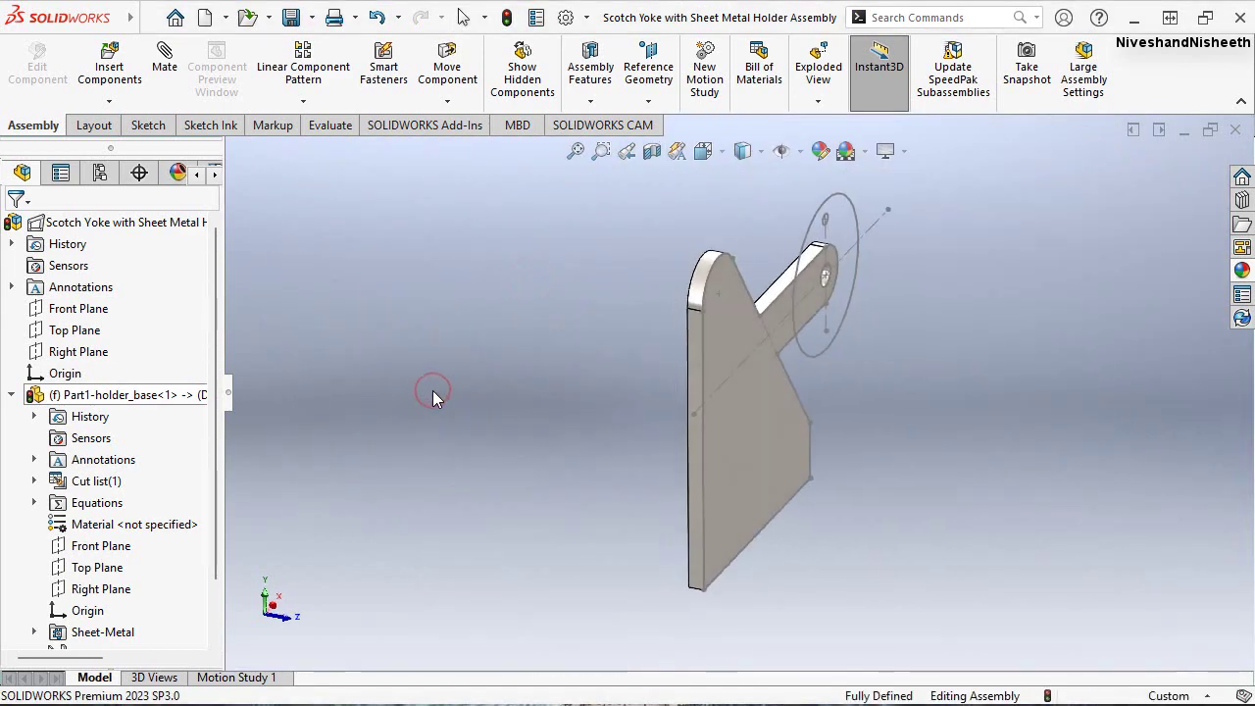
pyautogui.hotkey('ctrl', '7')
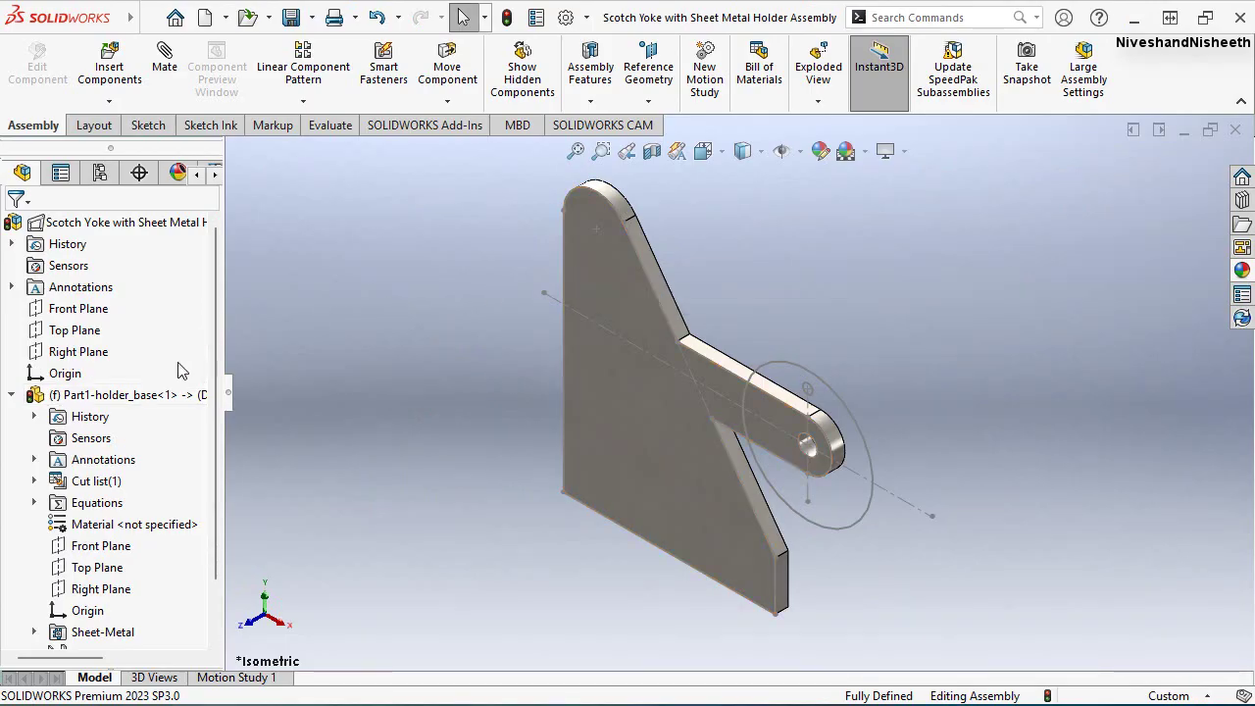
# Edit holder_base in place and start an edge flange on the plate's bottom edge
pyautogui.click(171, 395)
pyautogui.click(265, 337)
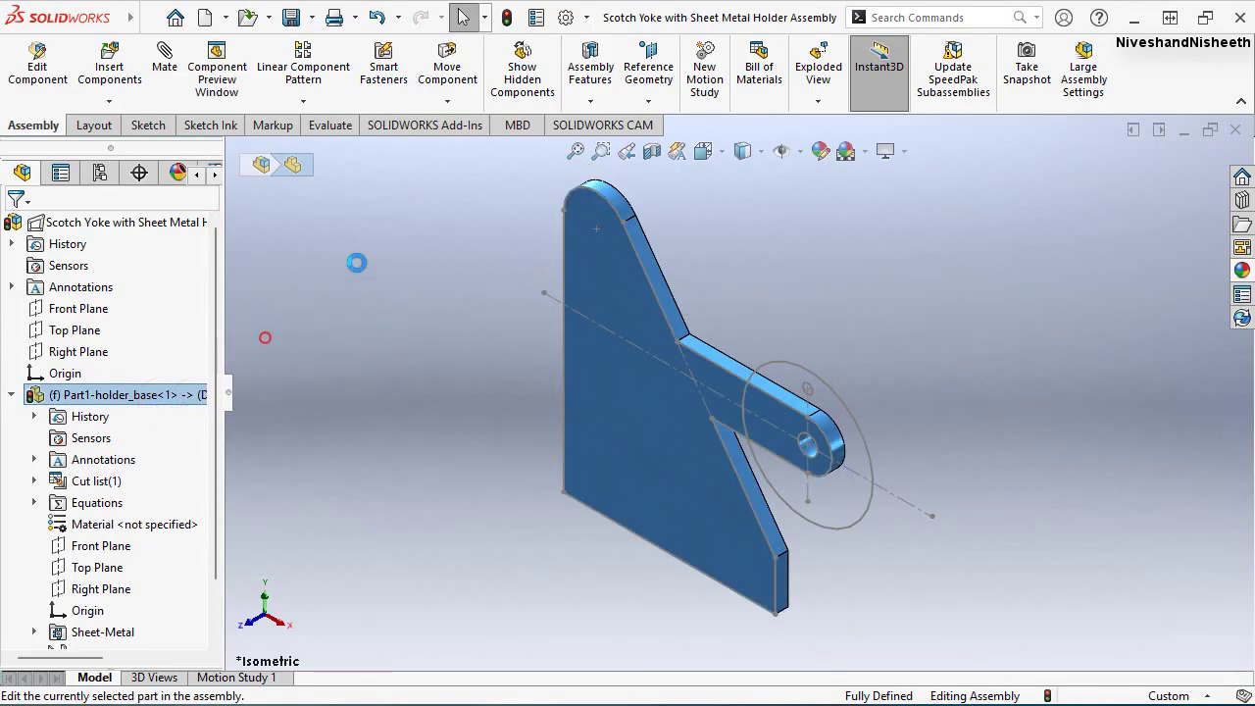
pyautogui.click(390, 233)
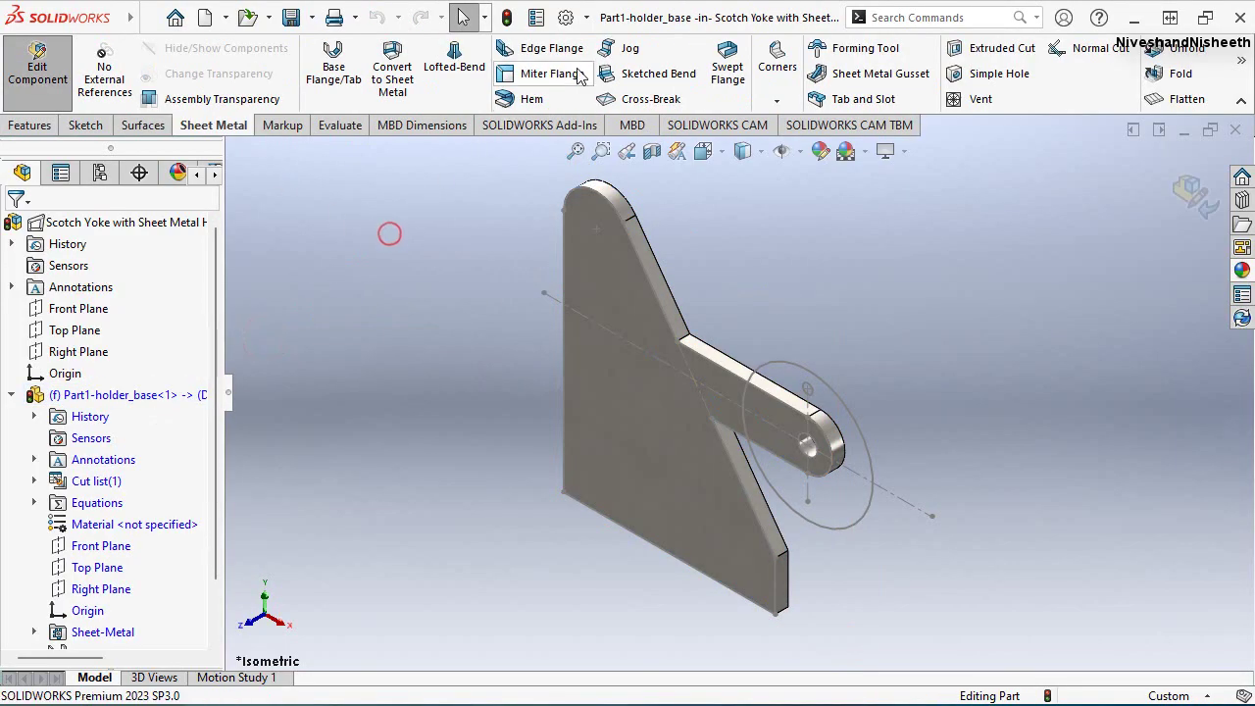
pyautogui.click(551, 48)
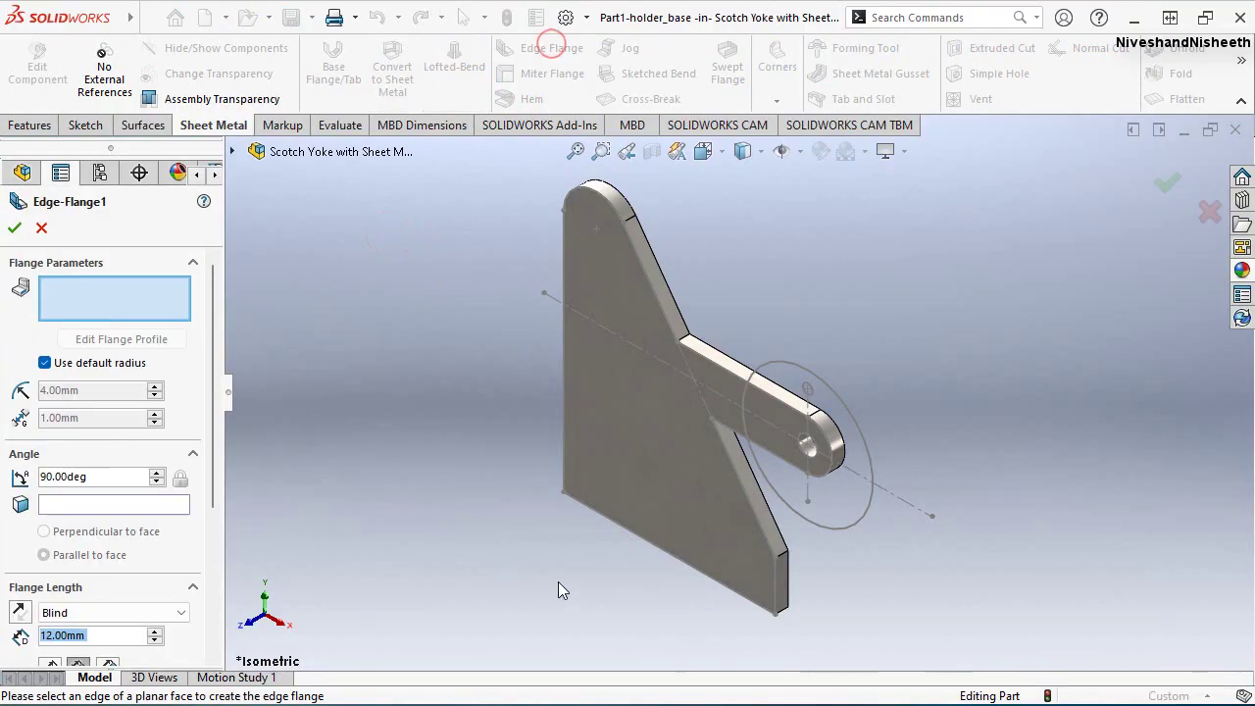
pyautogui.click(626, 525)
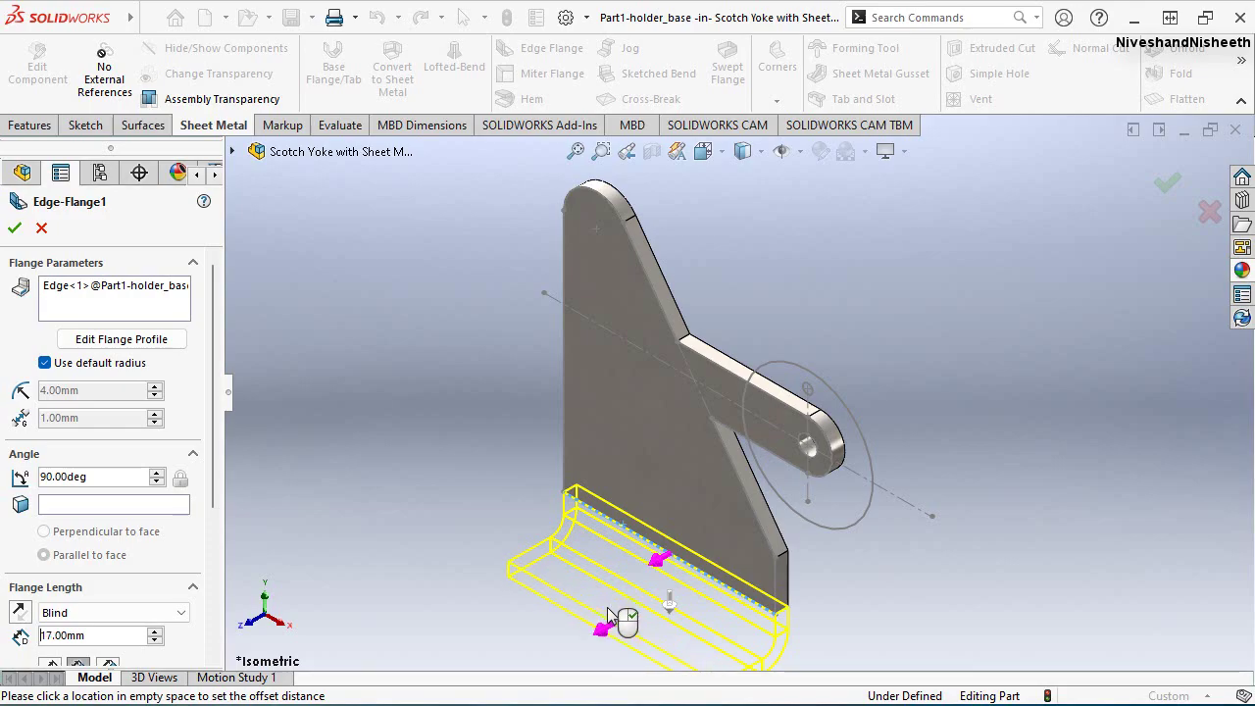
pyautogui.scroll(2, 525, 519)
pyautogui.scroll(-2, 526, 520)
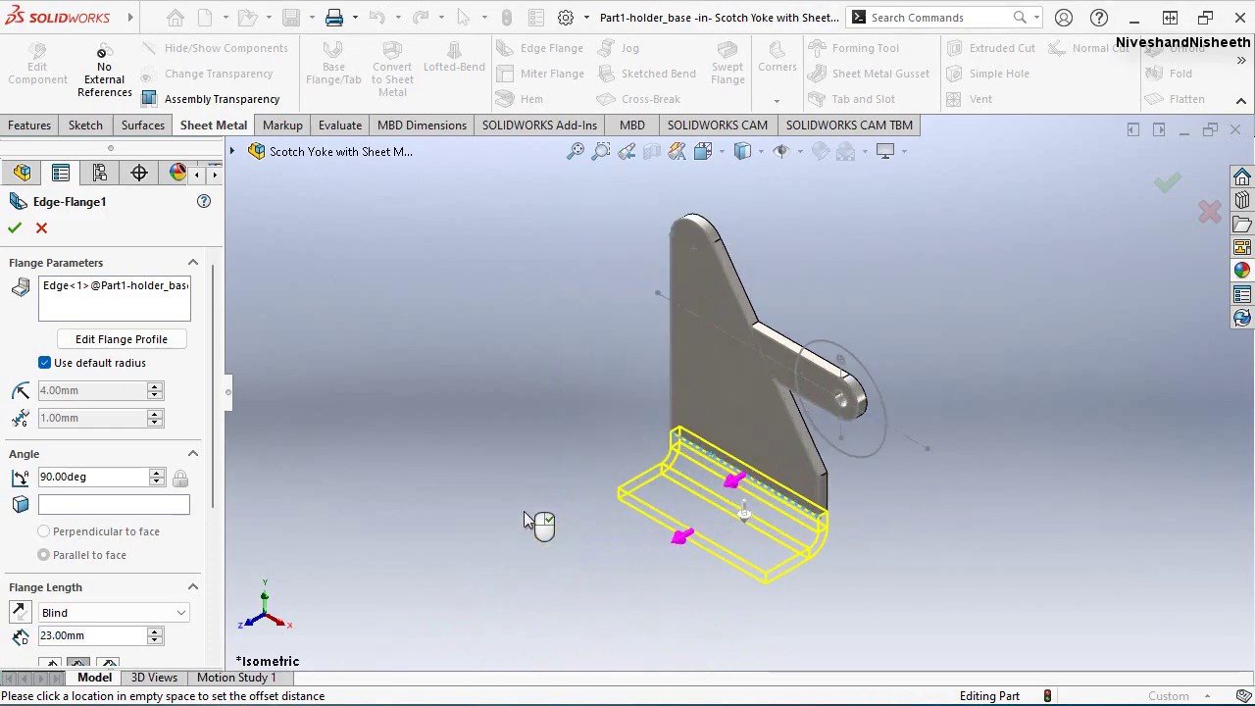
pyautogui.click(588, 503)
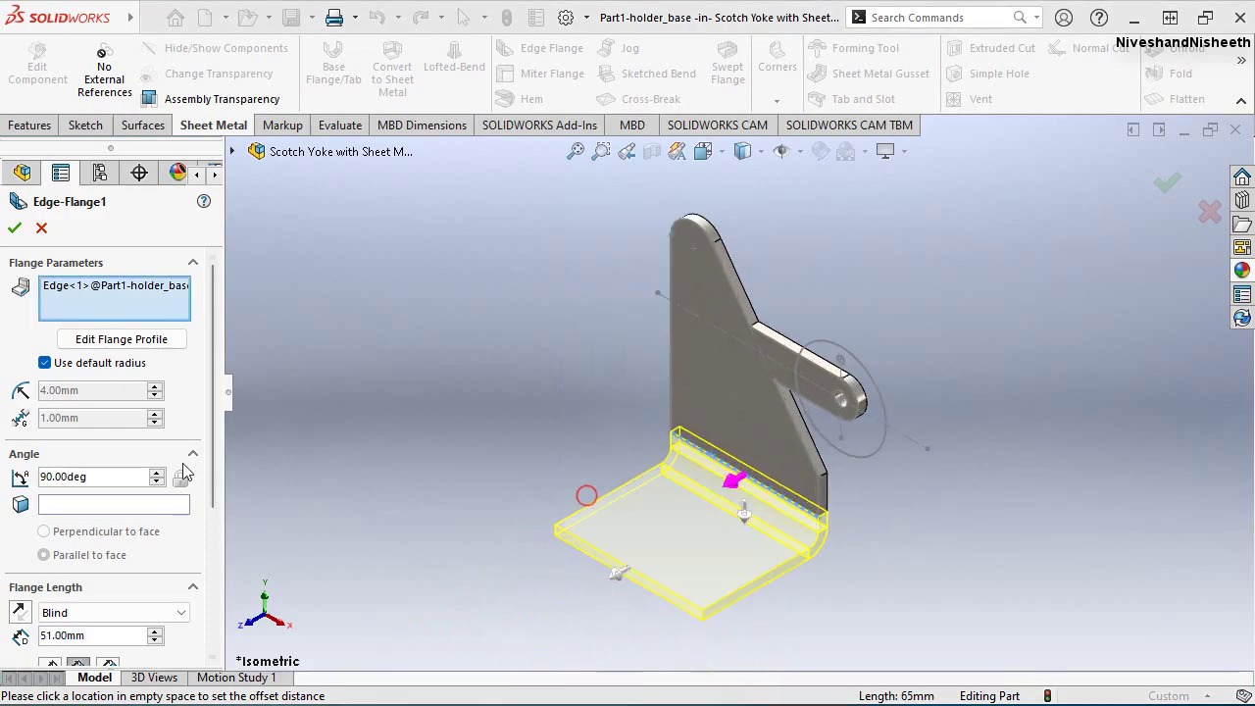
# Turn off Offset, set the flange length to 12 mm with Bend Outside, and accept
pyautogui.moveTo(216, 431); pyautogui.dragTo(204, 537)
pyautogui.scroll(-2, 204, 537)
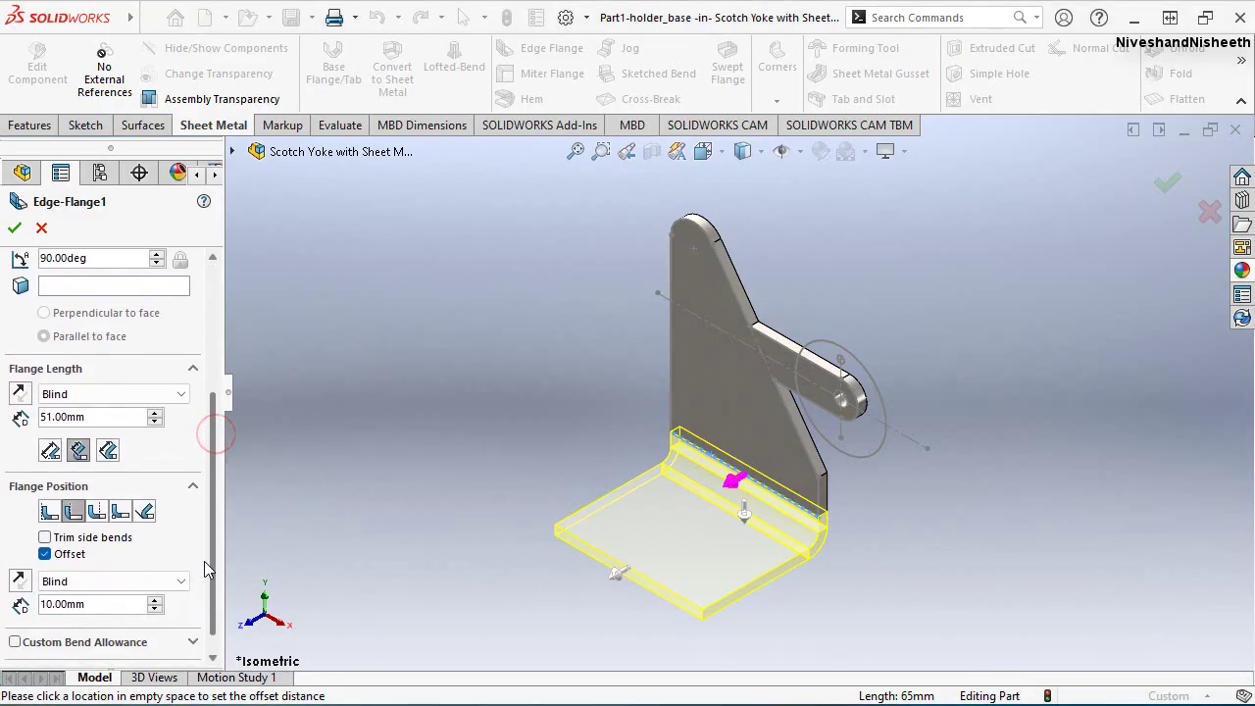
pyautogui.scroll(-1, 204, 560)
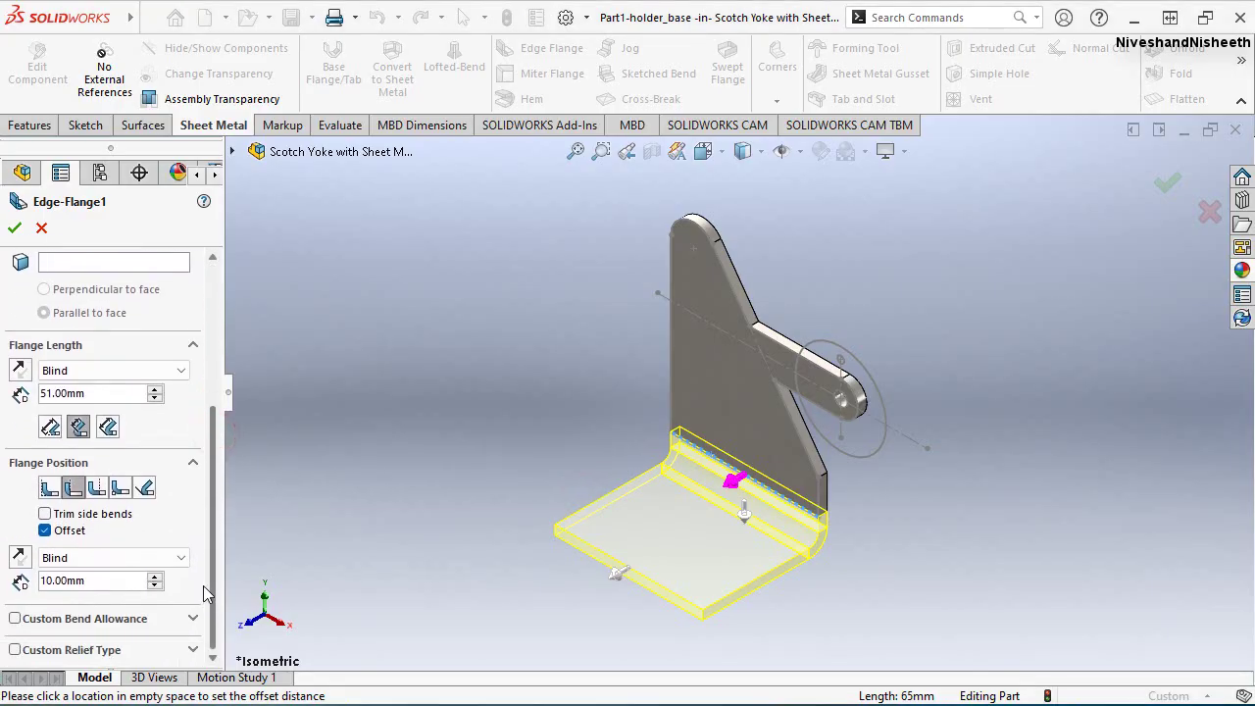
pyautogui.click(44, 531)
pyautogui.moveTo(754, 593)
pyautogui.mouseDown(button='middle')
pyautogui.moveTo(703, 481)
pyautogui.moveTo(733, 512)
pyautogui.moveTo(734, 500)
pyautogui.mouseUp(button='middle')
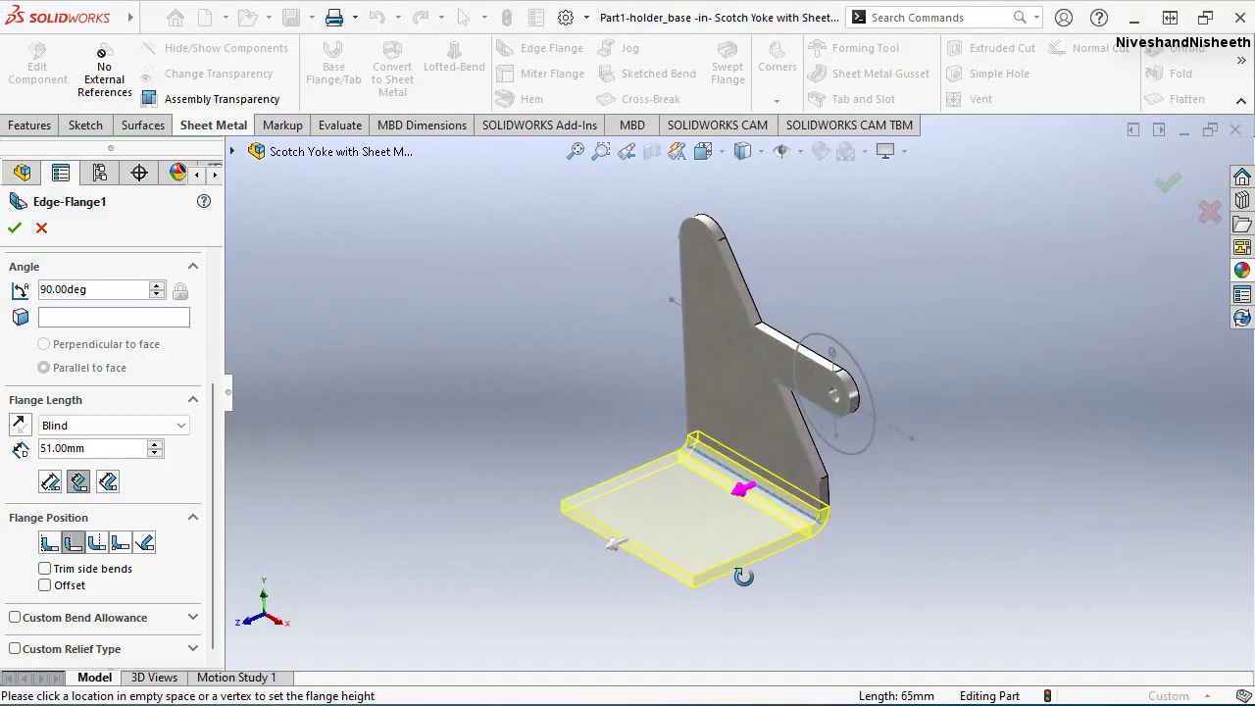
pyautogui.click(45, 400)
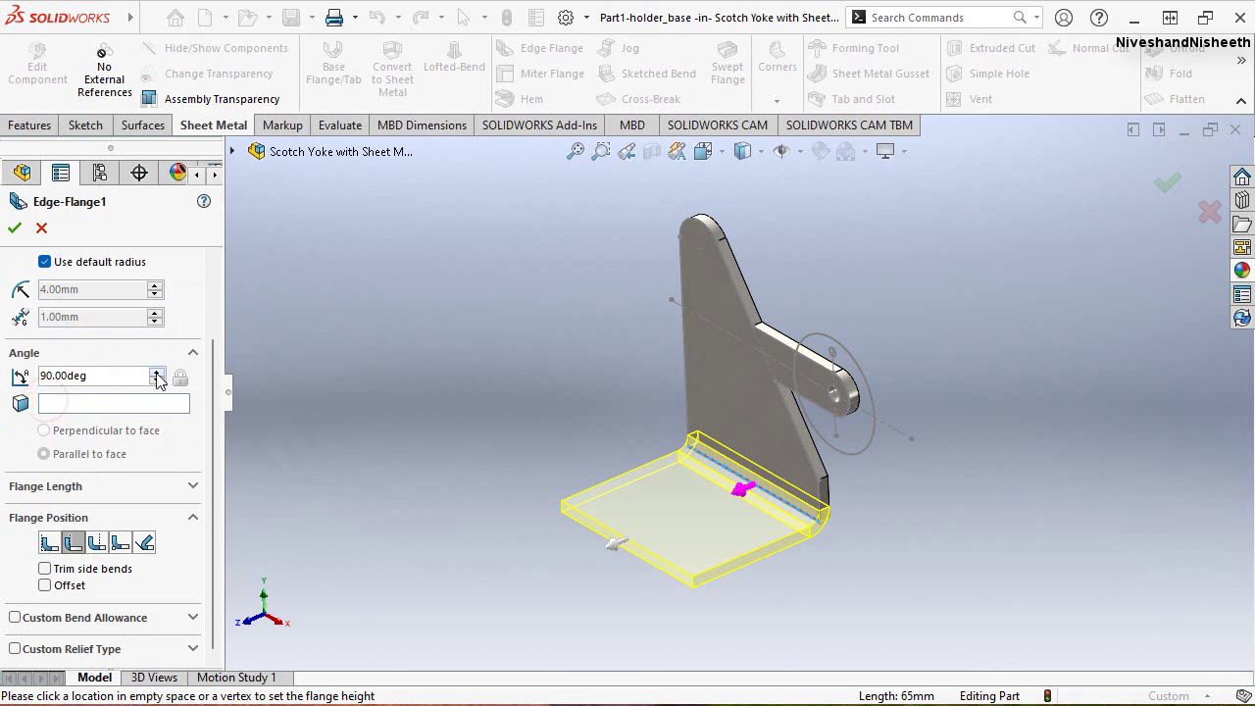
pyautogui.click(192, 486)
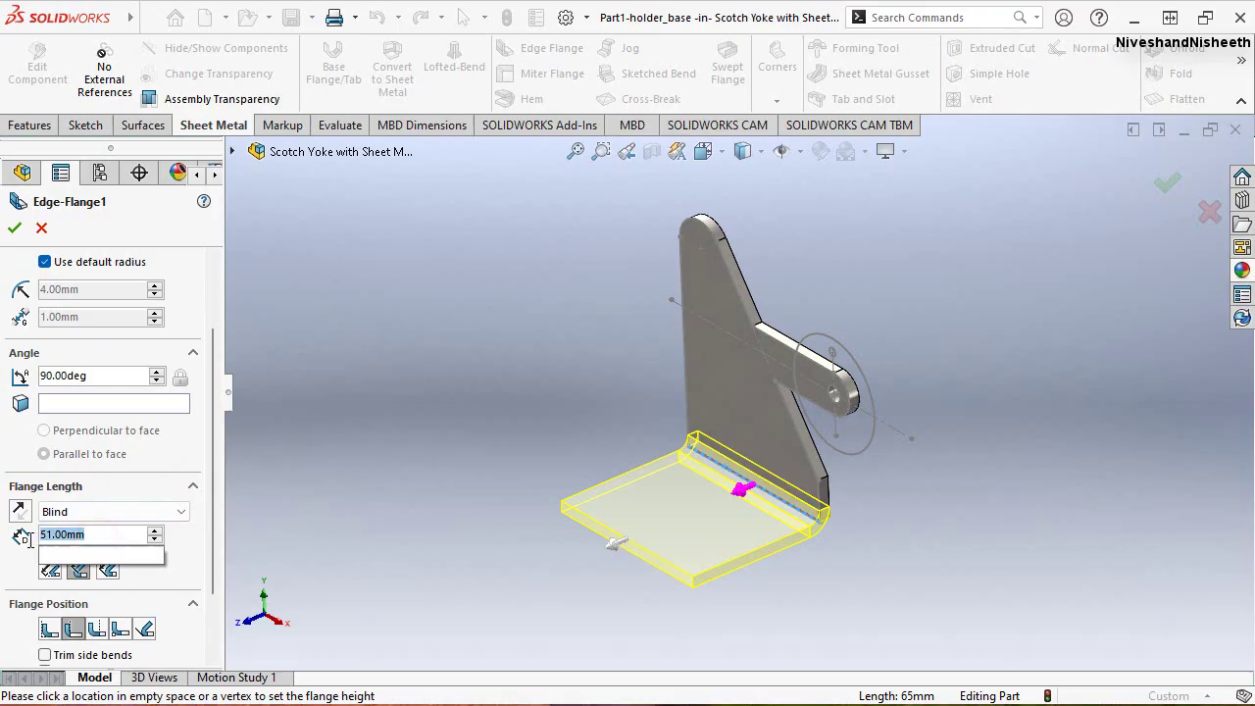
pyautogui.write('12')
pyautogui.press('Return')
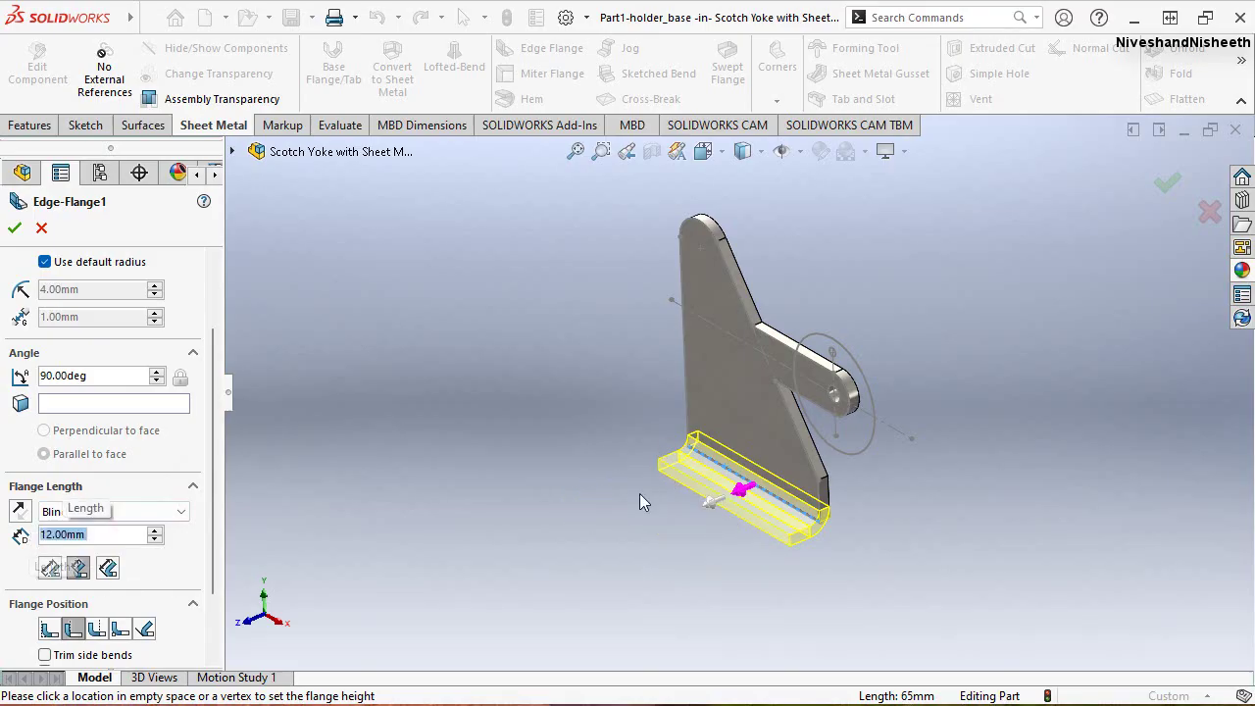
pyautogui.moveTo(639, 500)
pyautogui.mouseDown(button='middle')
pyautogui.moveTo(571, 415)
pyautogui.moveTo(477, 392)
pyautogui.moveTo(638, 440)
pyautogui.moveTo(668, 474)
pyautogui.moveTo(646, 475)
pyautogui.mouseUp(button='middle')
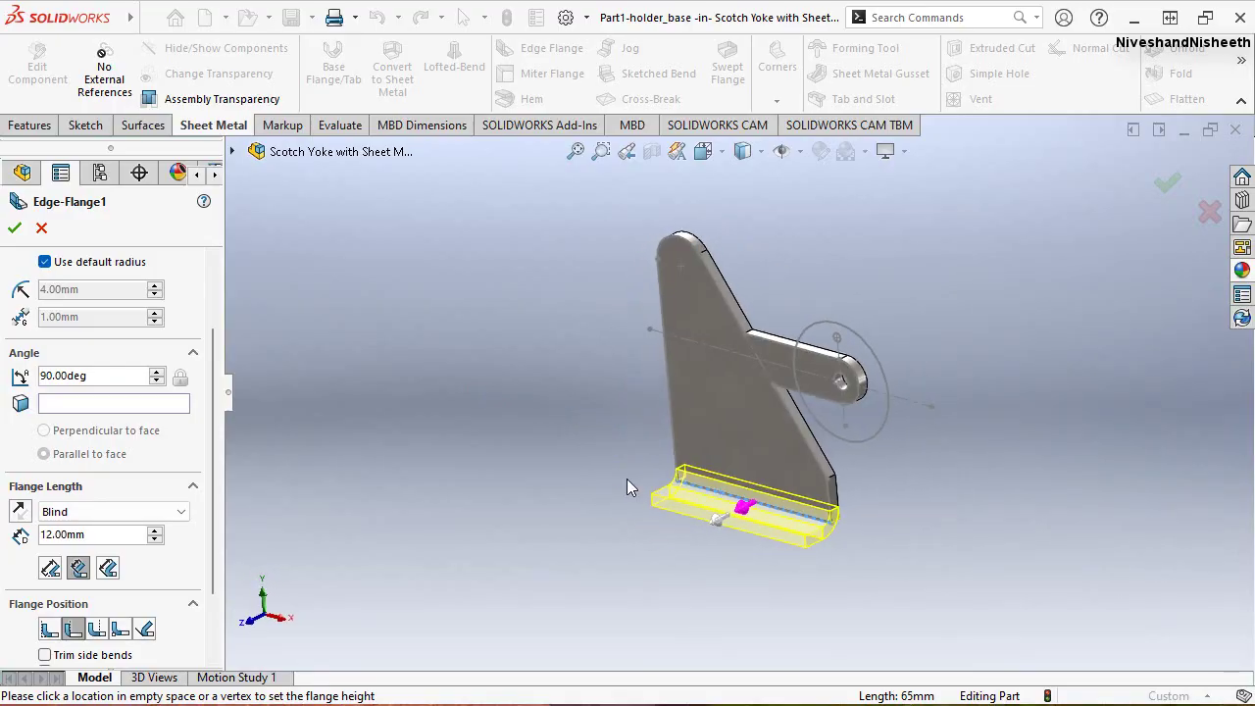
pyautogui.moveTo(44, 610)
pyautogui.scroll(-2, 210, 574)
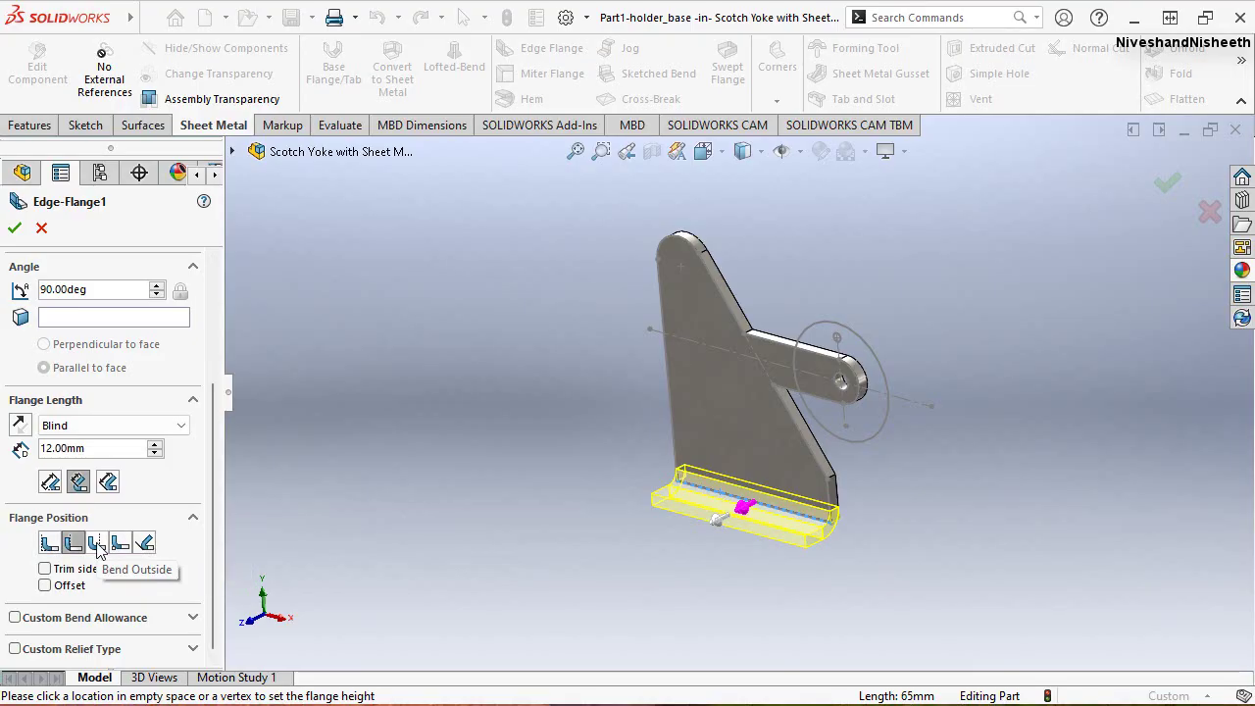
pyautogui.click(97, 545)
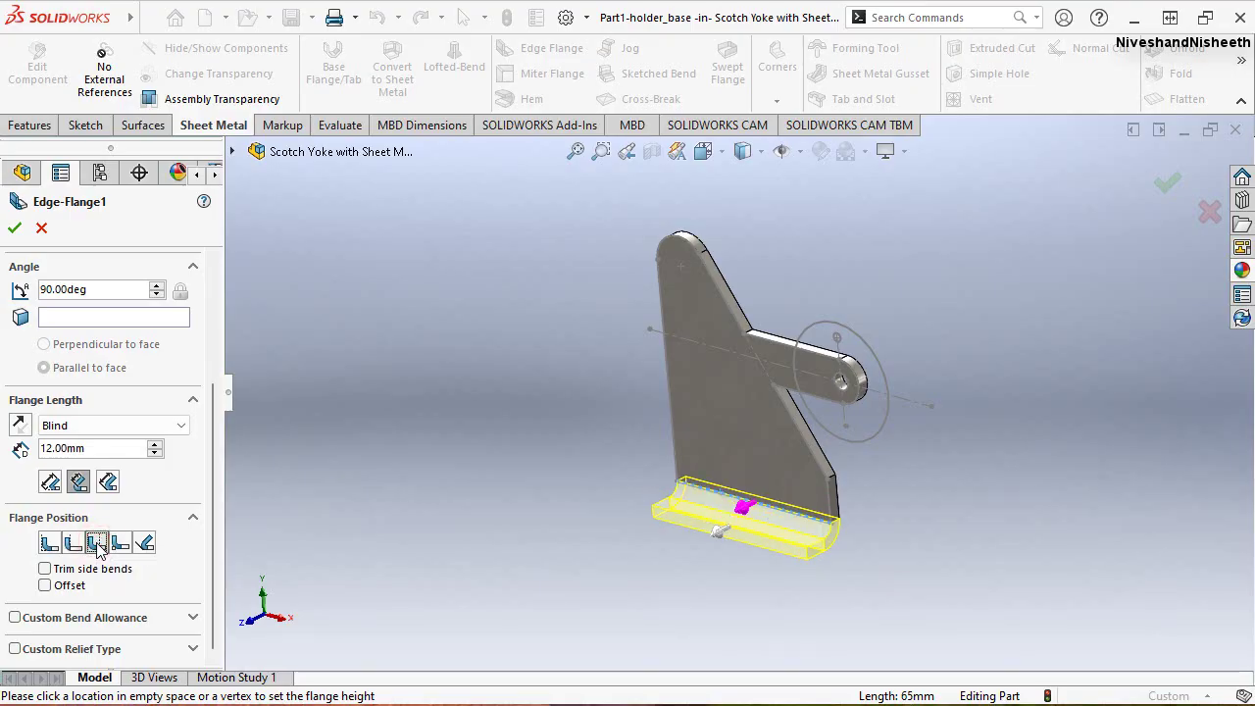
pyautogui.click(14, 230)
# Reorient the view to the part's opposite side and show the Features commands
pyautogui.scroll(-2, 858, 502)
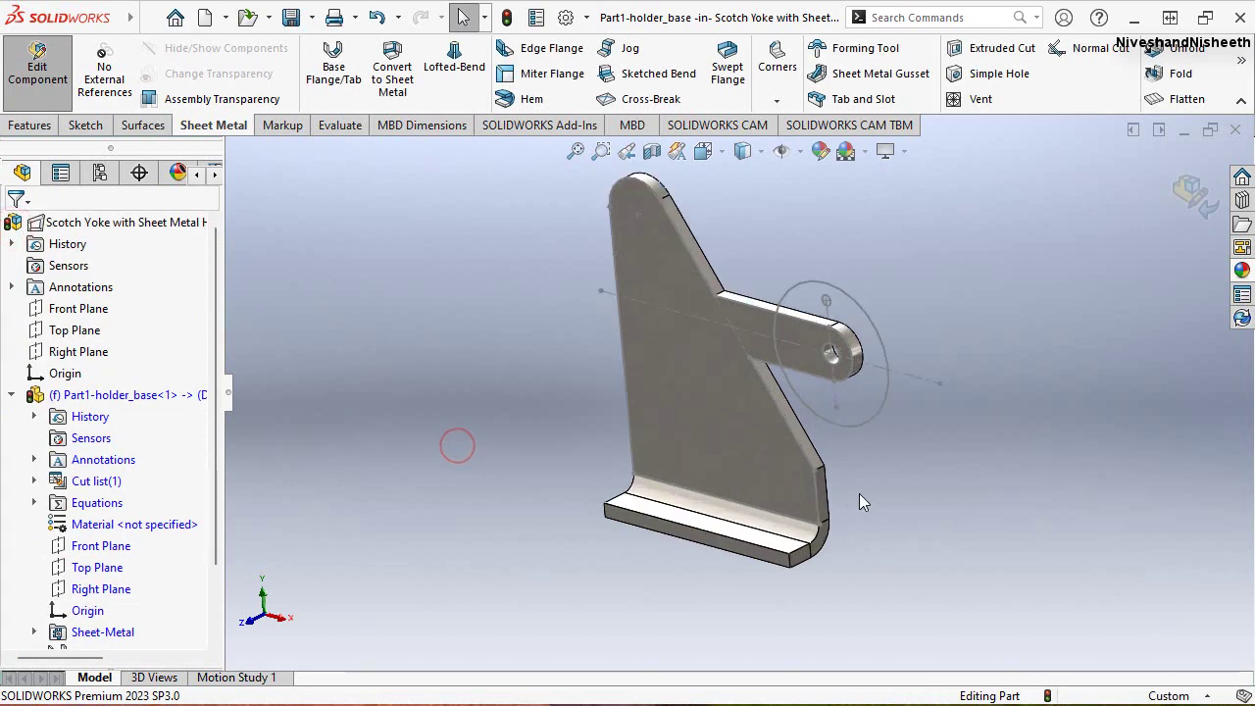
pyautogui.moveTo(858, 494)
pyautogui.mouseDown(button='middle')
pyautogui.moveTo(520, 355)
pyautogui.moveTo(667, 498)
pyautogui.moveTo(718, 461)
pyautogui.mouseUp(button='middle')
pyautogui.press('space')
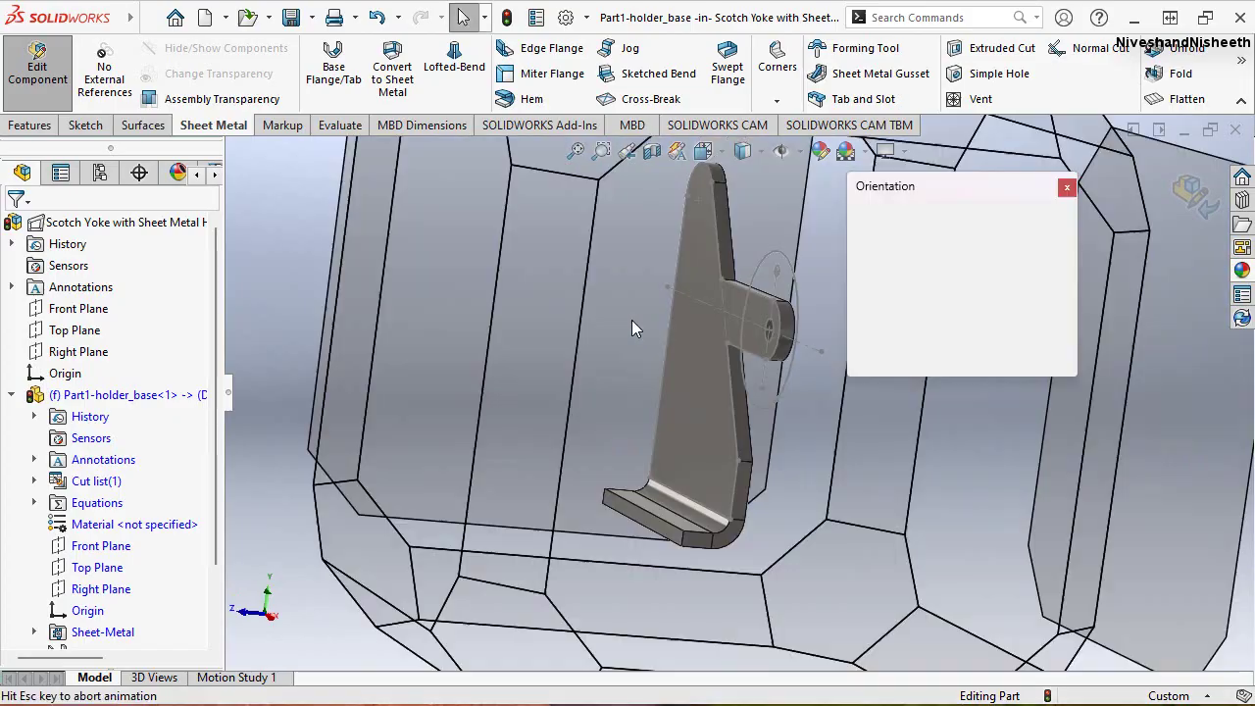
pyautogui.click(500, 373)
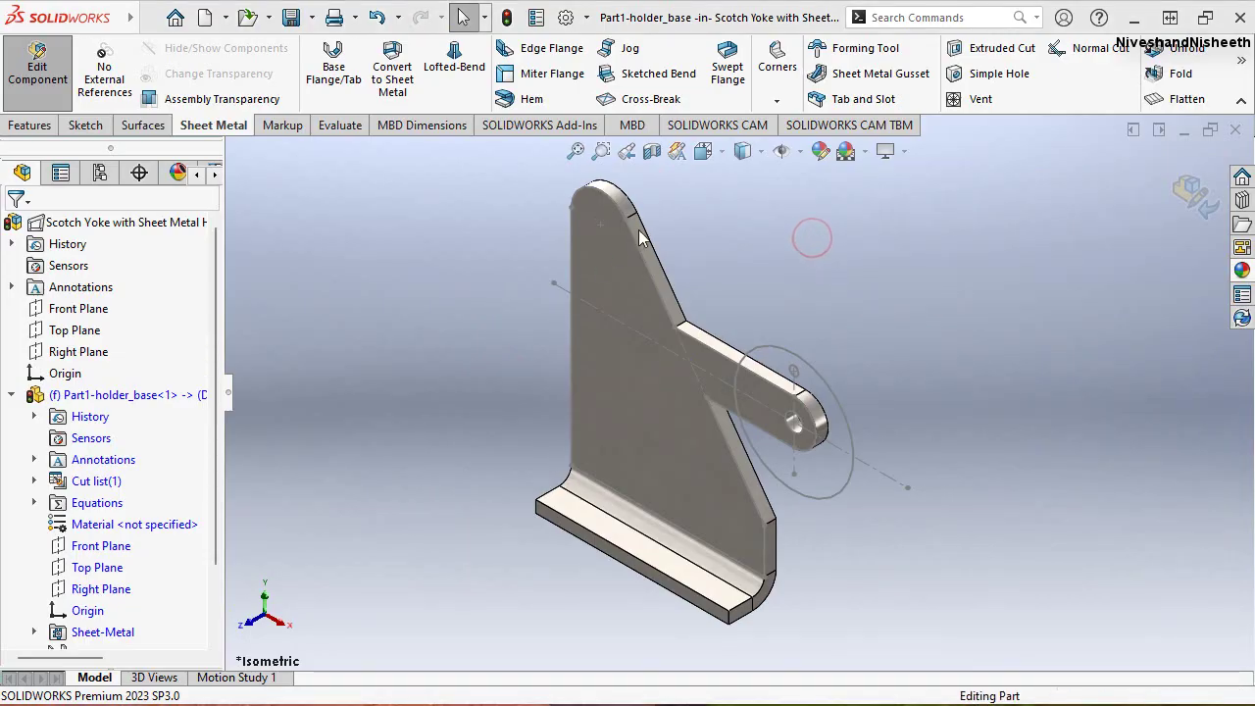
pyautogui.click(730, 156)
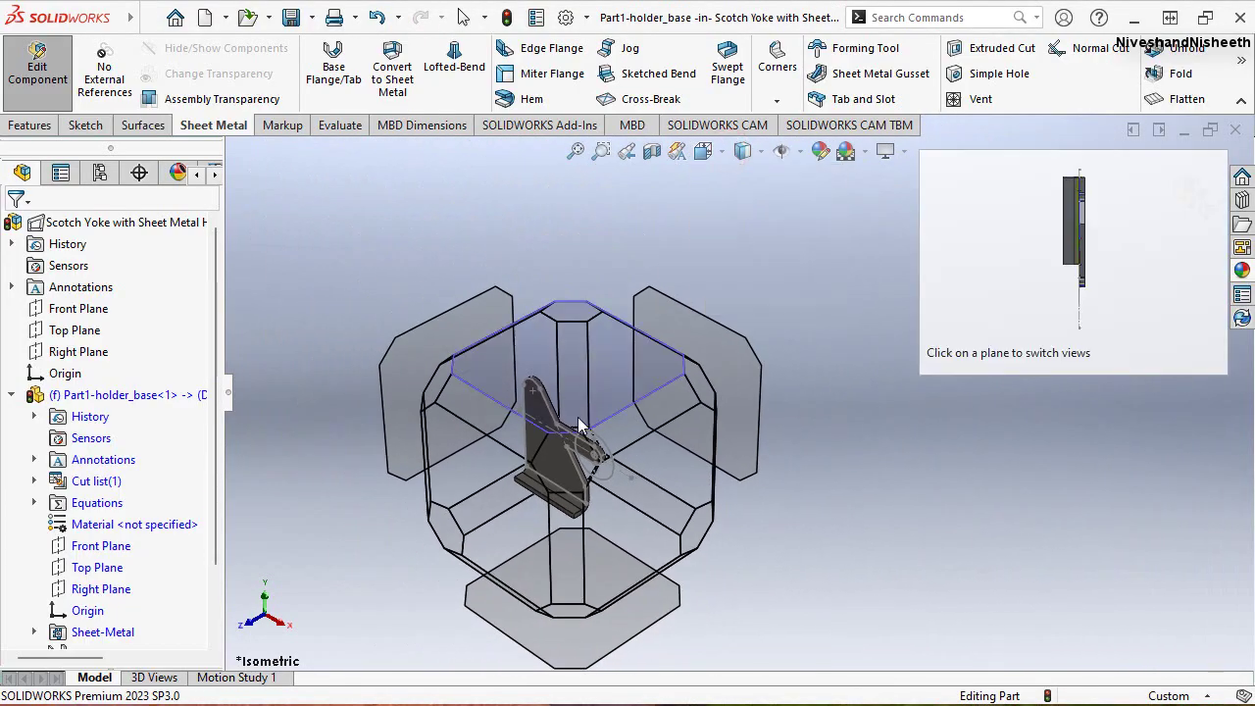
pyautogui.click(701, 396)
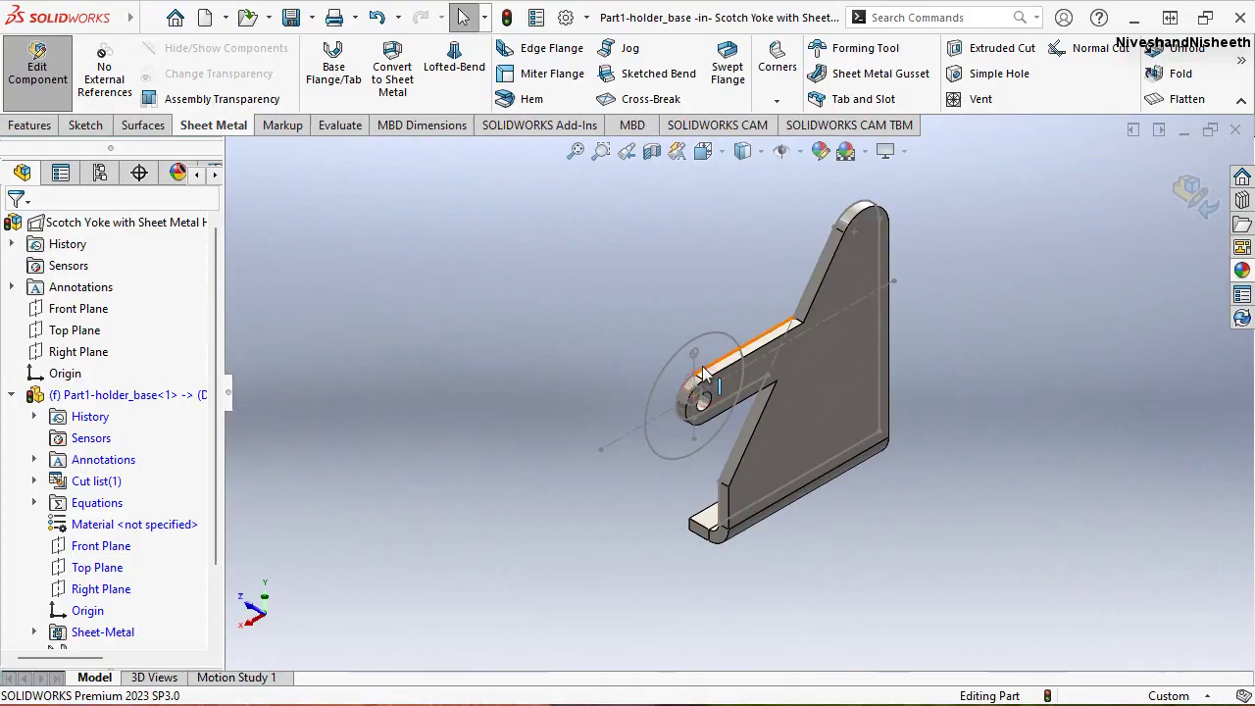
pyautogui.click(30, 124)
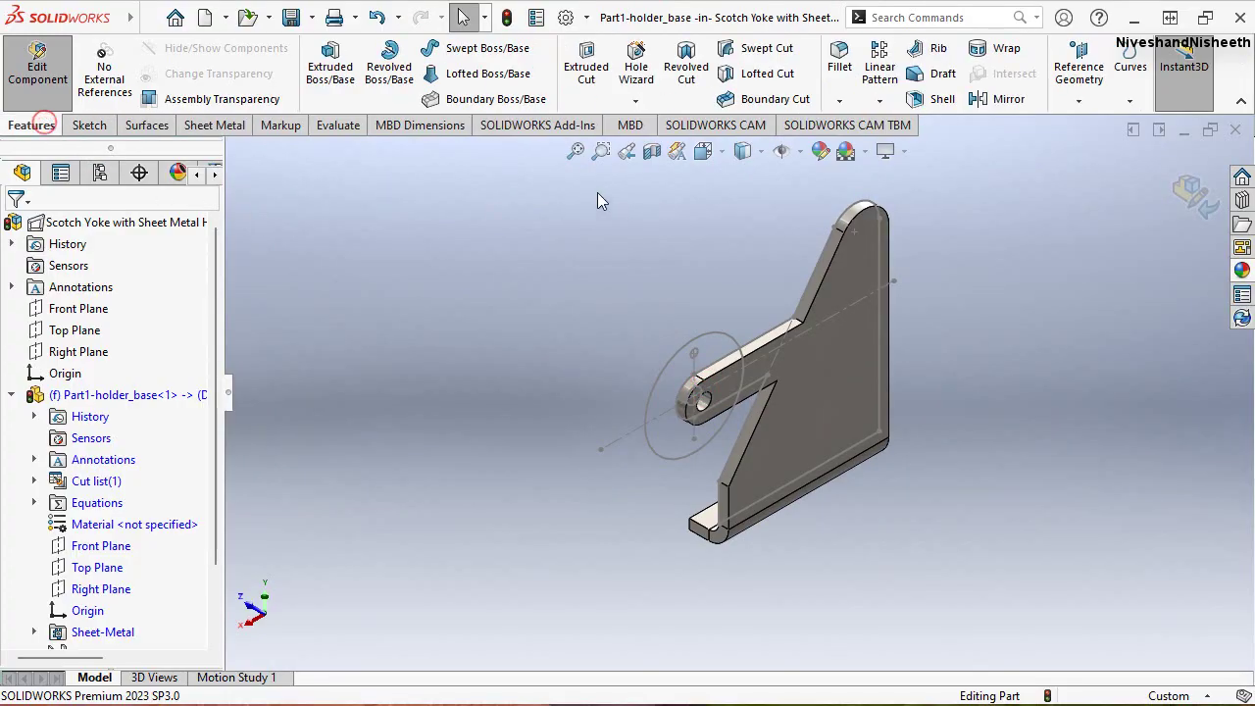
# Round the inner corner edges around the arm and lip with a 2 mm fillet
pyautogui.click(840, 66)
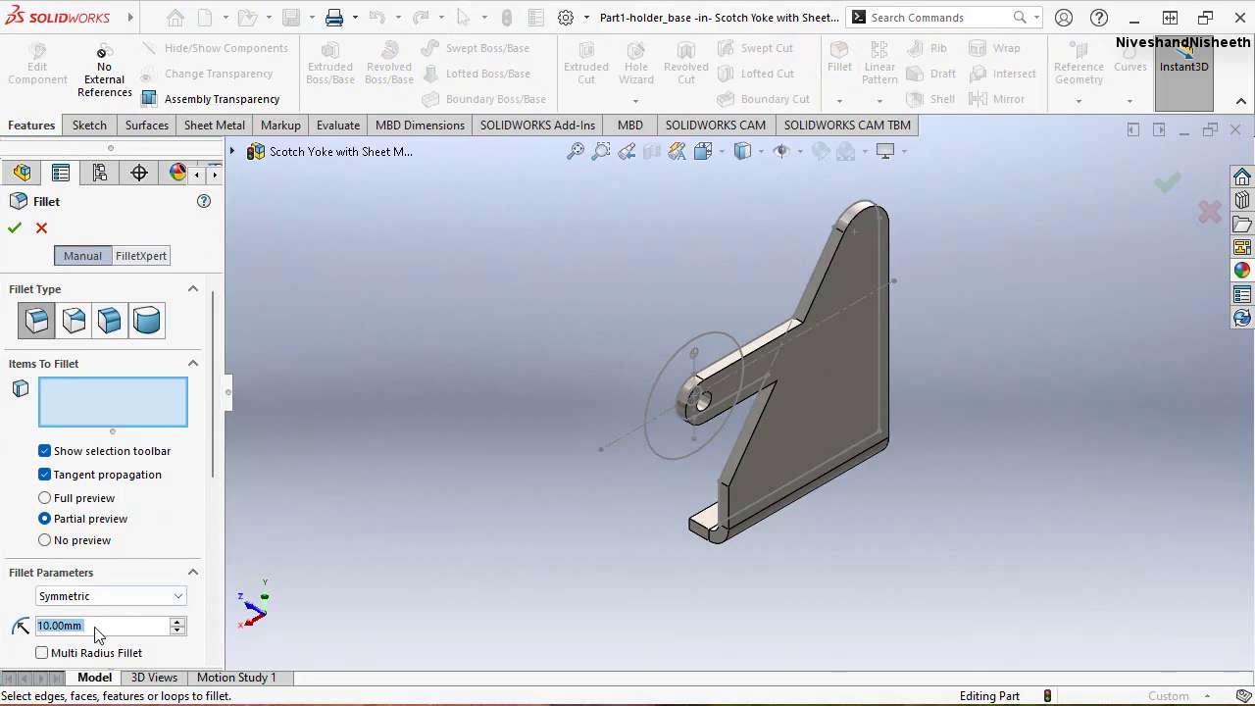
pyautogui.moveTo(103, 625)
pyautogui.write('2')
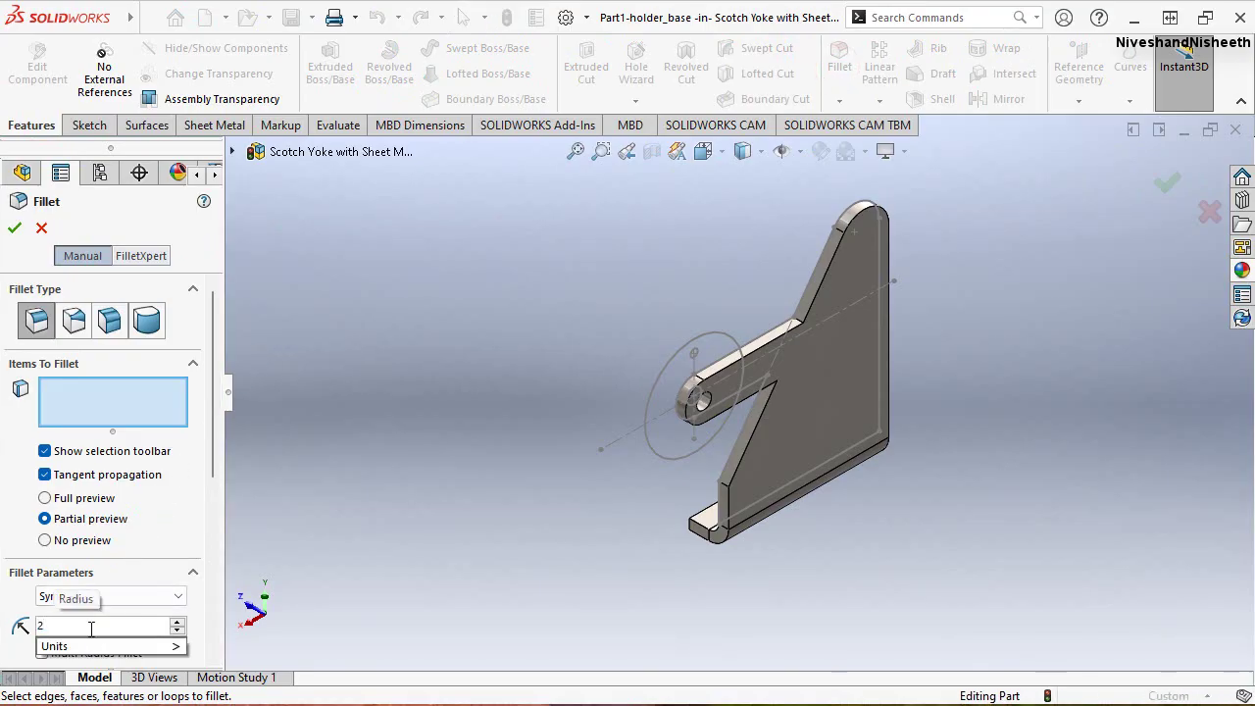
pyautogui.press('Return')
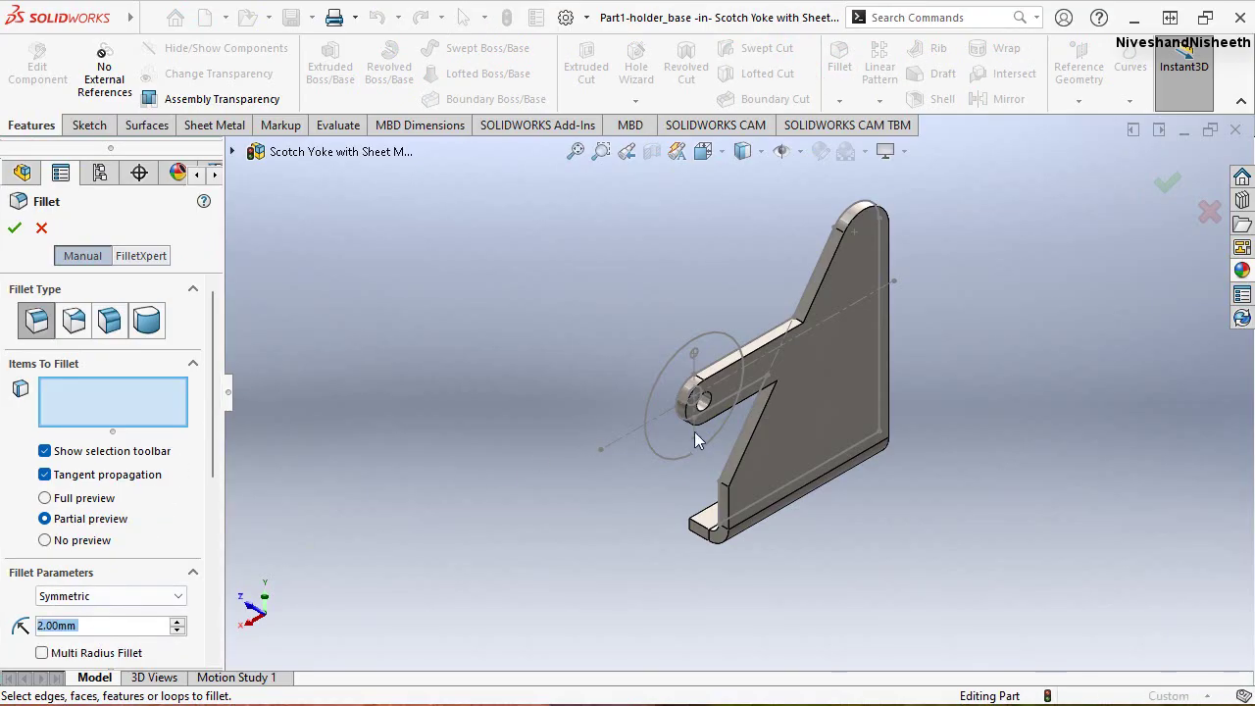
pyautogui.scroll(-3, 695, 440)
pyautogui.scroll(-3, 713, 509)
pyautogui.click(683, 517)
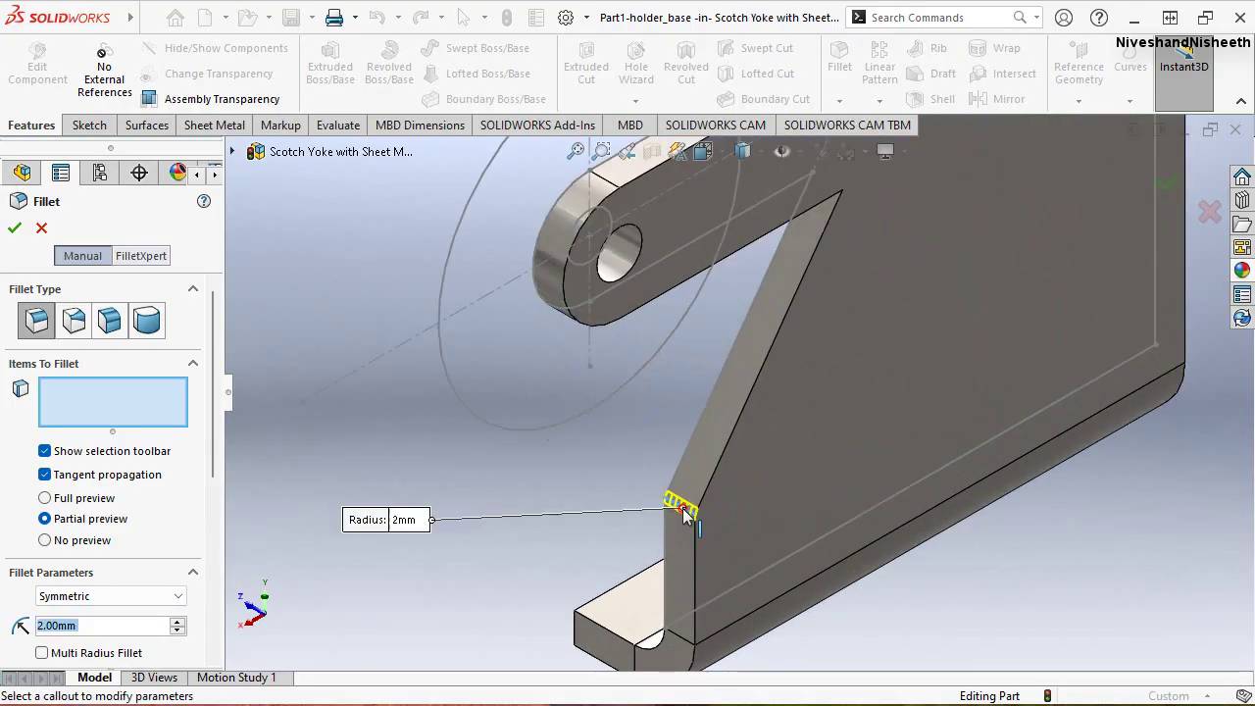
pyautogui.scroll(2, 754, 324)
pyautogui.scroll(-4, 733, 376)
pyautogui.moveTo(734, 376); pyautogui.dragTo(721, 416, button='middle')
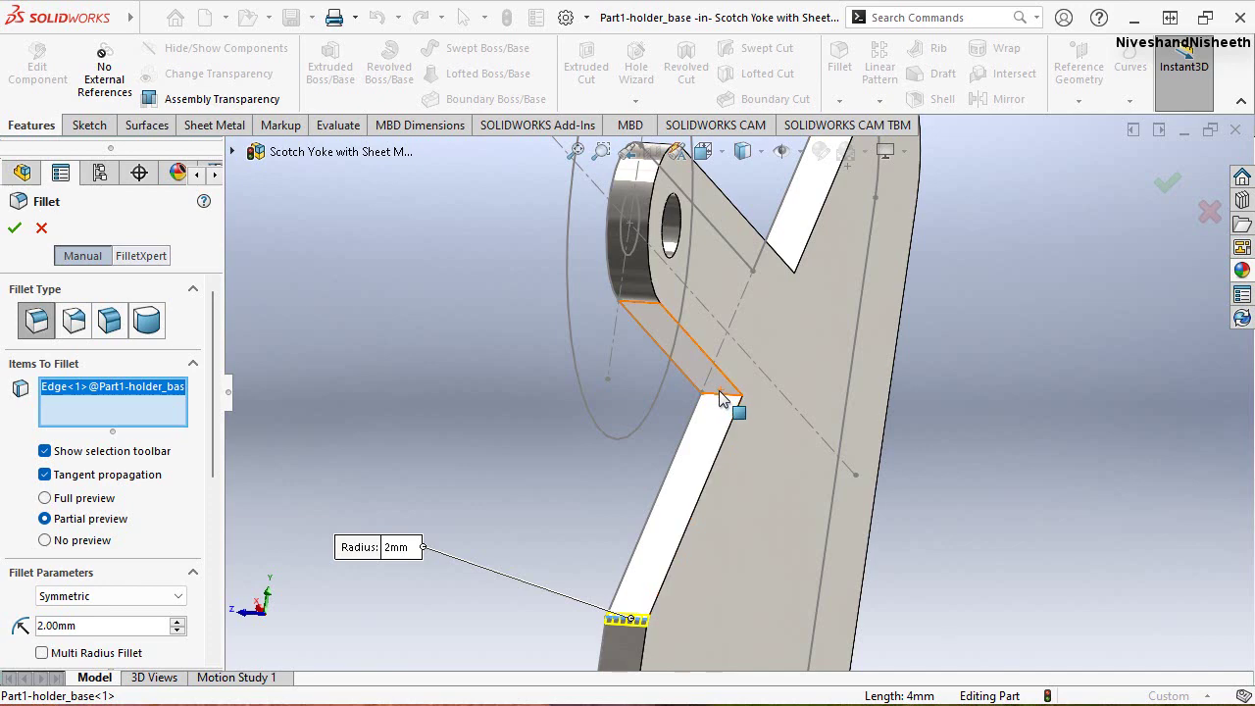
pyautogui.click(715, 399)
pyautogui.moveTo(715, 399)
pyautogui.mouseDown(button='middle')
pyautogui.moveTo(709, 378)
pyautogui.moveTo(751, 366)
pyautogui.moveTo(766, 278)
pyautogui.moveTo(745, 387)
pyautogui.moveTo(674, 412)
pyautogui.mouseUp(button='middle')
pyautogui.click(768, 279)
pyautogui.press('Escape')
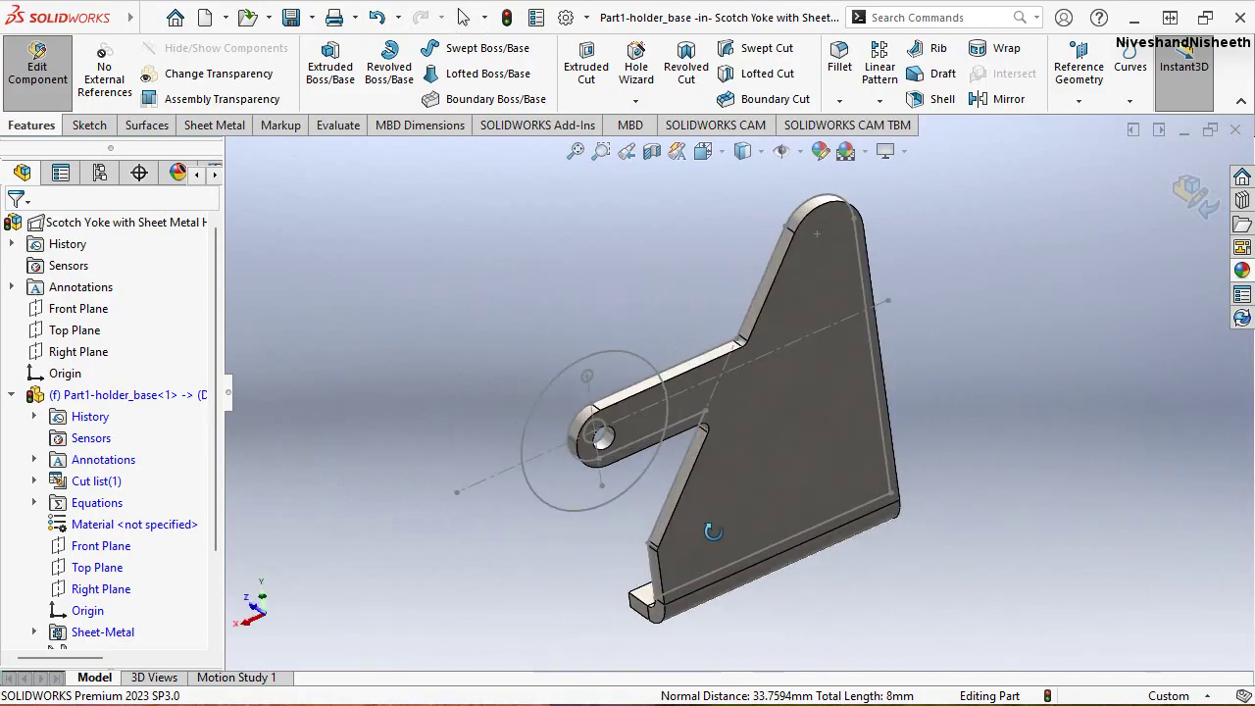
pyautogui.press('space')
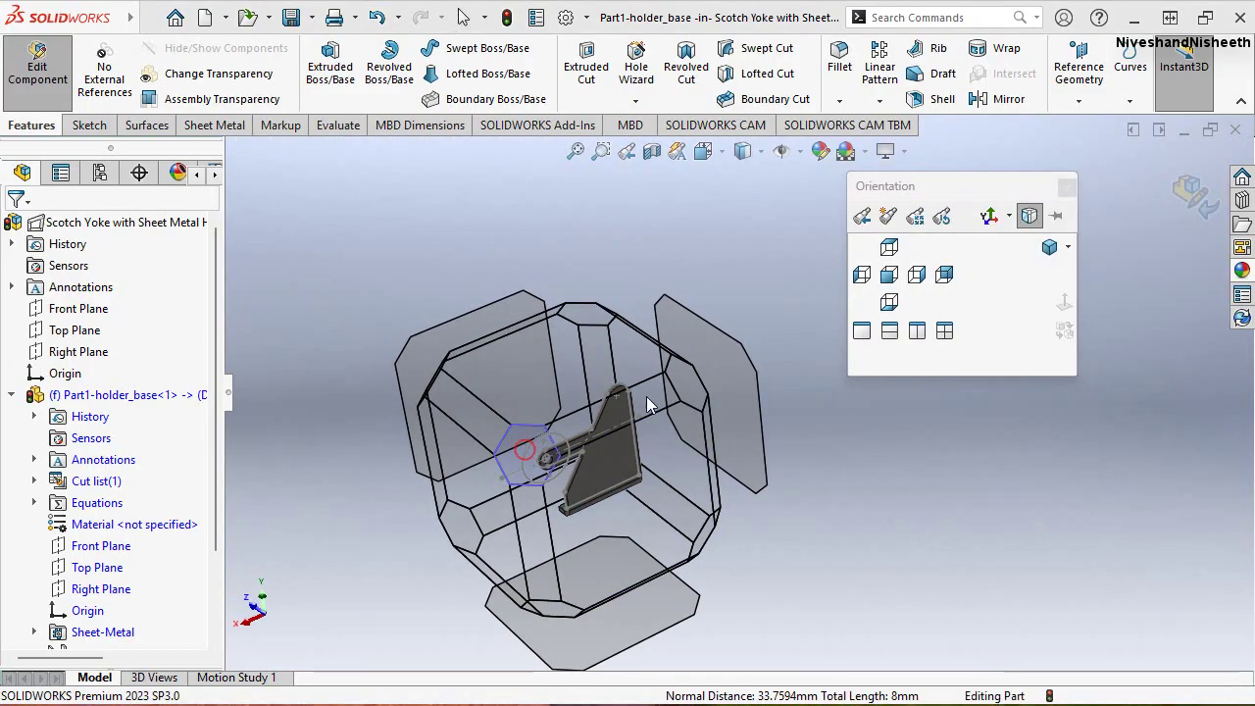
# Start a Mirror feature using the flange's bottom face as the mirror plane
pyautogui.click(646, 396)
pyautogui.click(980, 316)
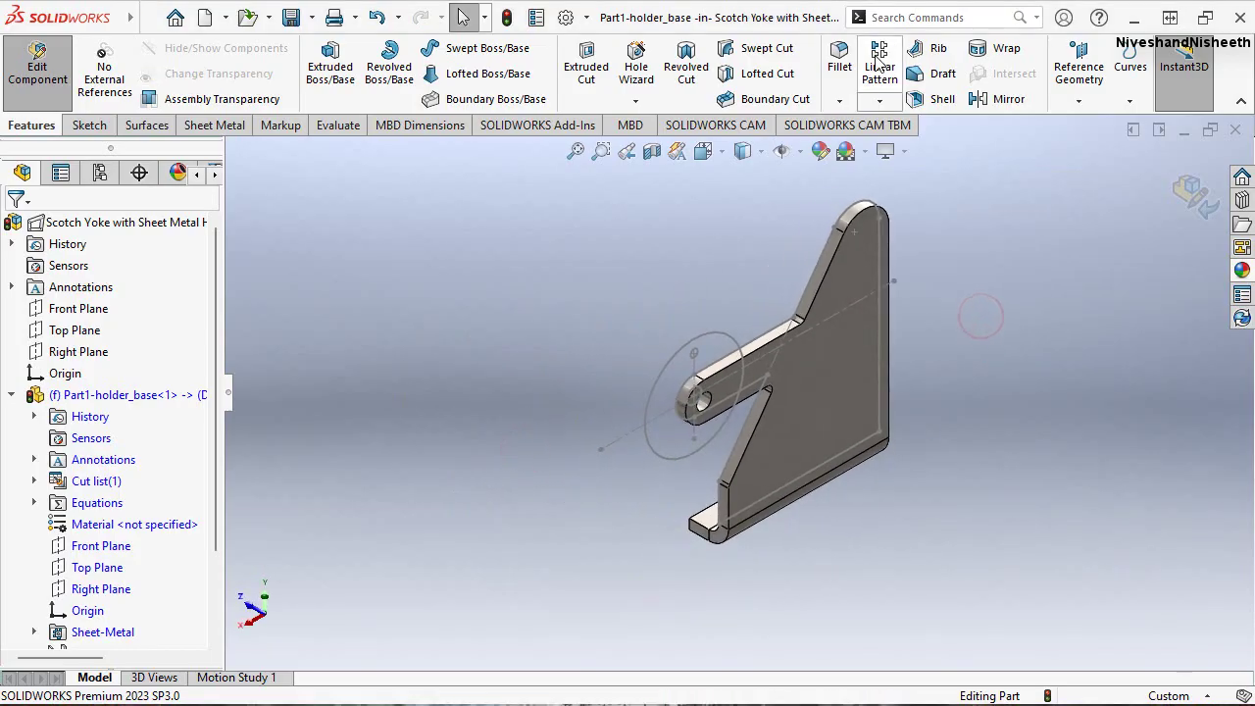
pyautogui.click(879, 101)
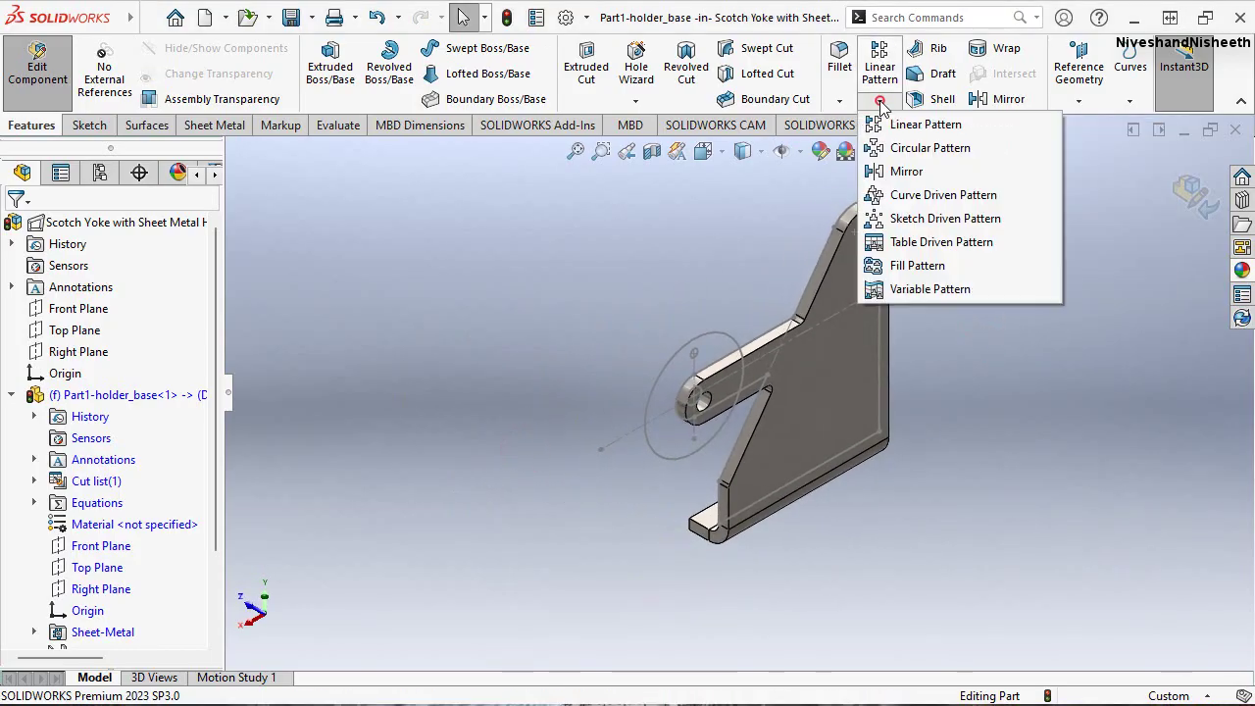
pyautogui.click(942, 170)
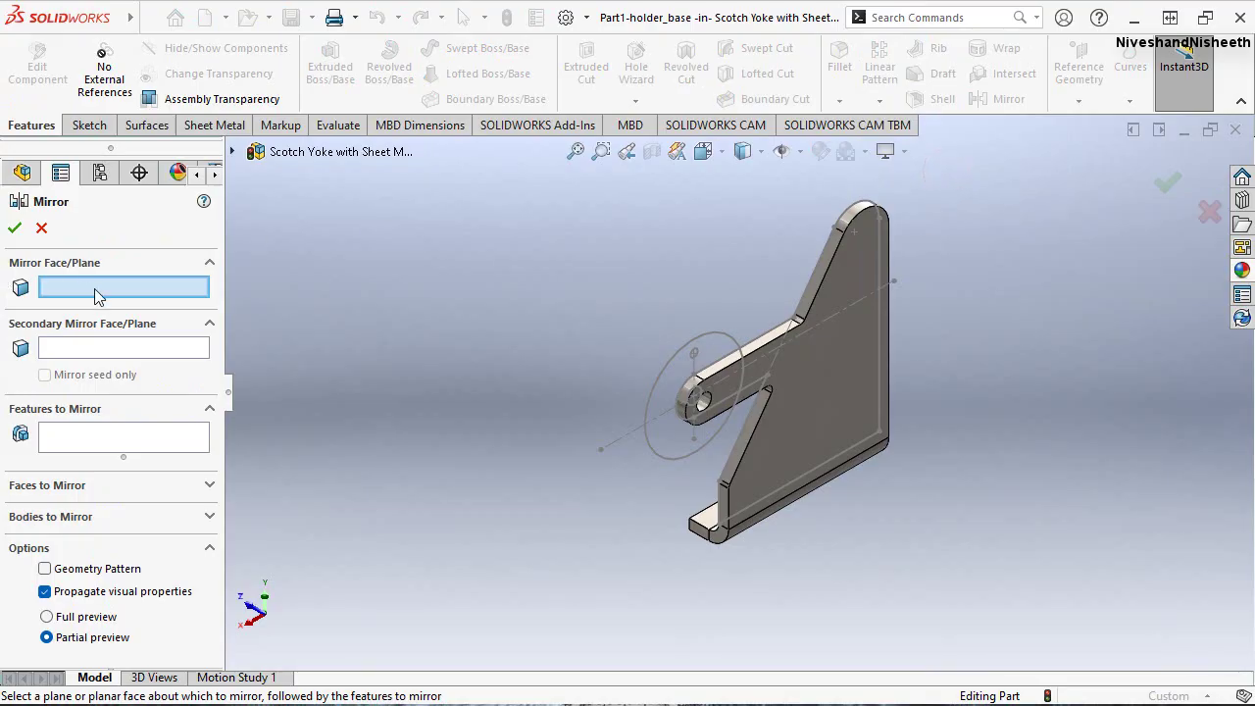
pyautogui.moveTo(610, 477)
pyautogui.mouseDown(button='middle')
pyautogui.moveTo(813, 451)
pyautogui.moveTo(742, 521)
pyautogui.moveTo(748, 621)
pyautogui.moveTo(708, 571)
pyautogui.mouseUp(button='middle')
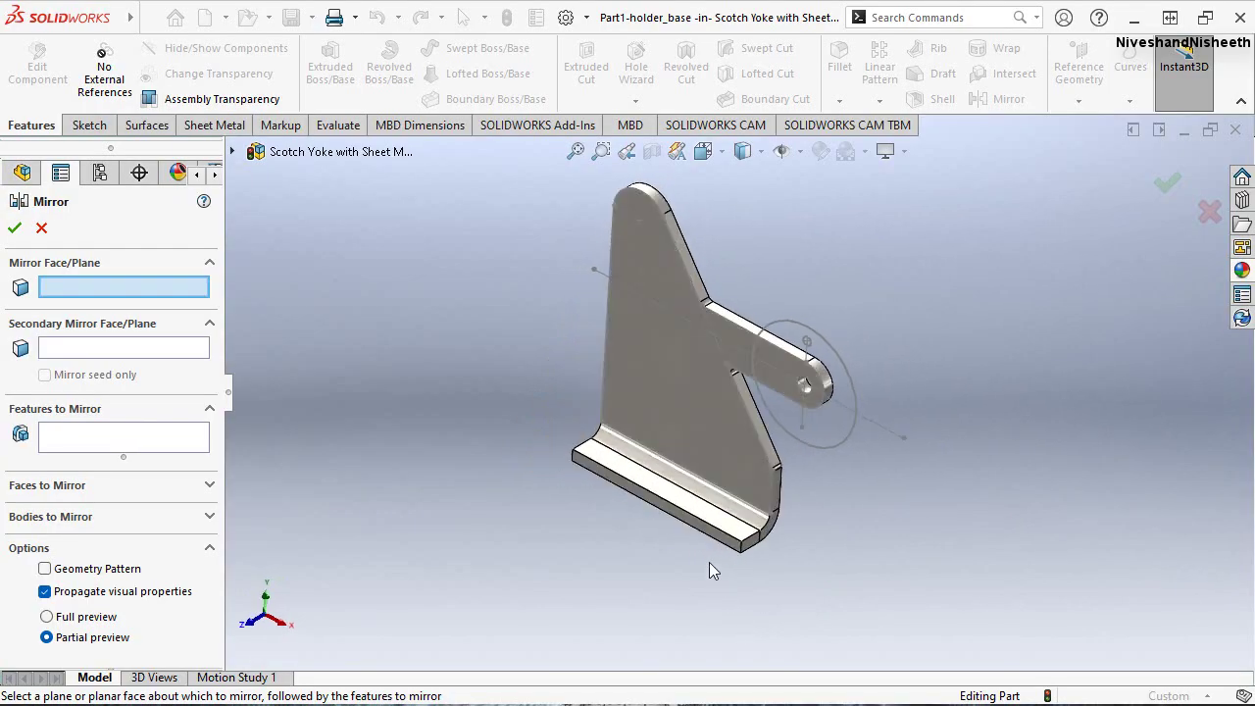
pyautogui.scroll(-3, 713, 572)
pyautogui.click(723, 501)
pyautogui.scroll(3, 748, 597)
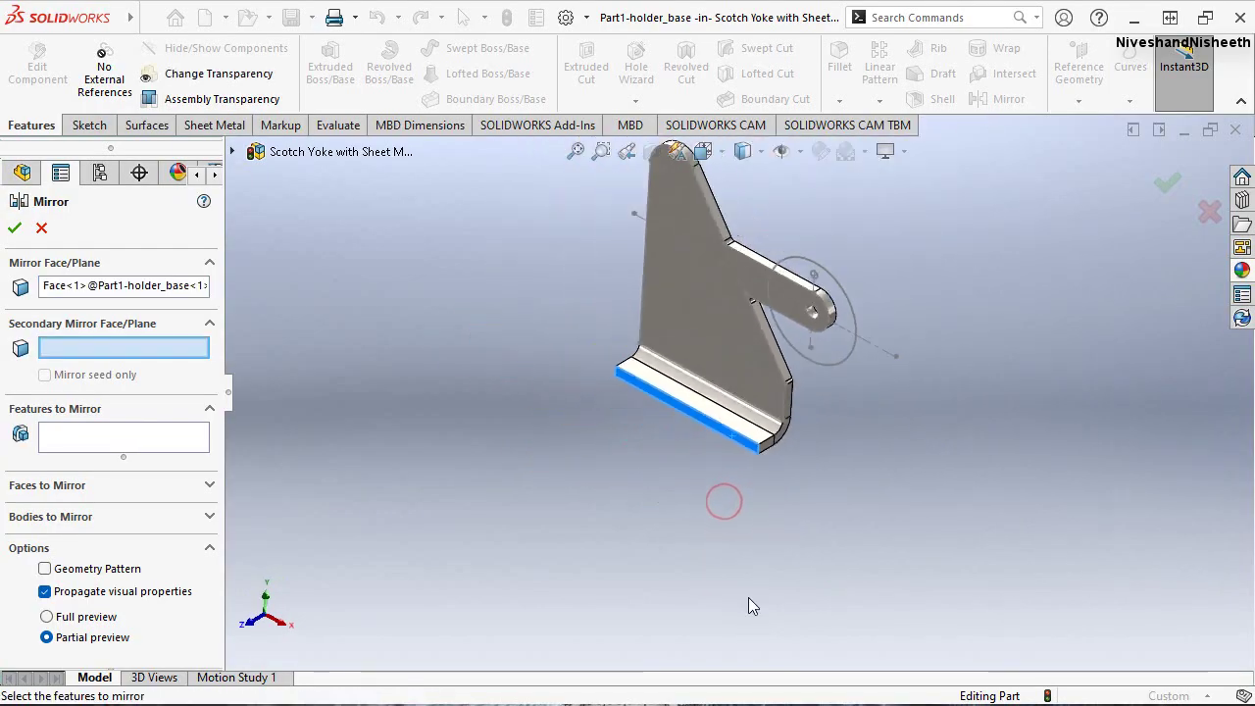
pyautogui.press('f')
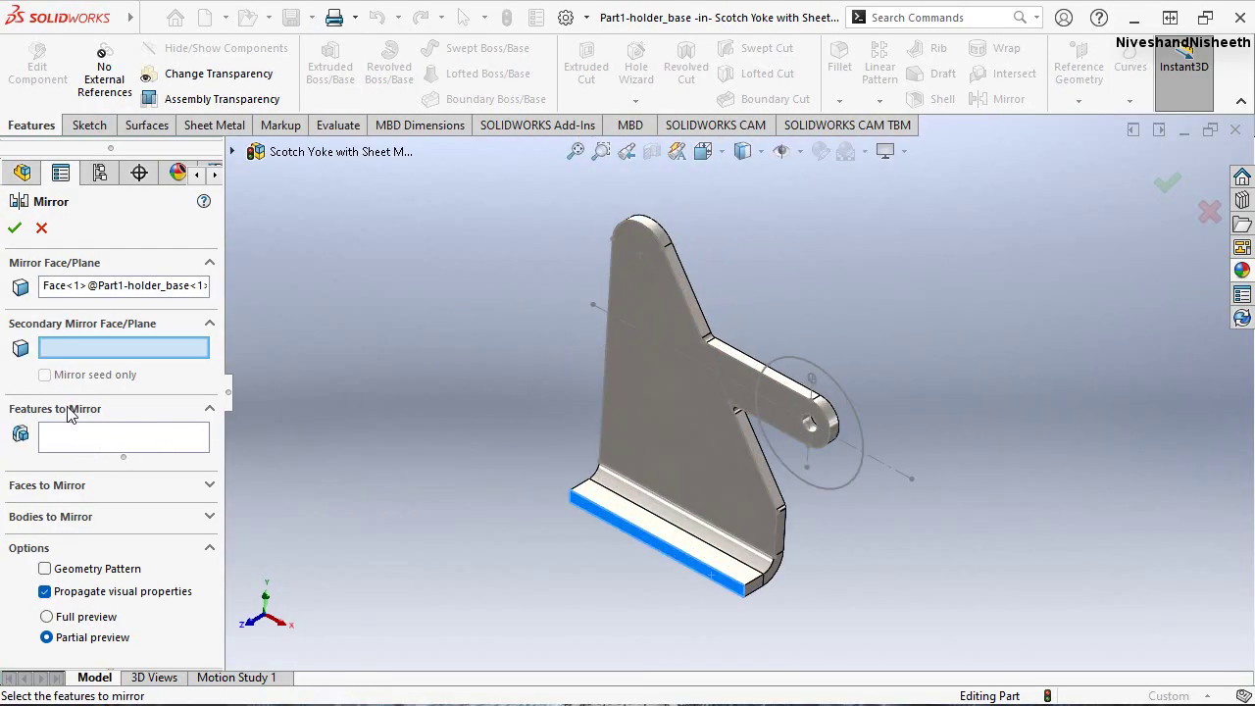
# Choose the filleted plate as the body to mirror and confirm the mirror
pyautogui.click(208, 412)
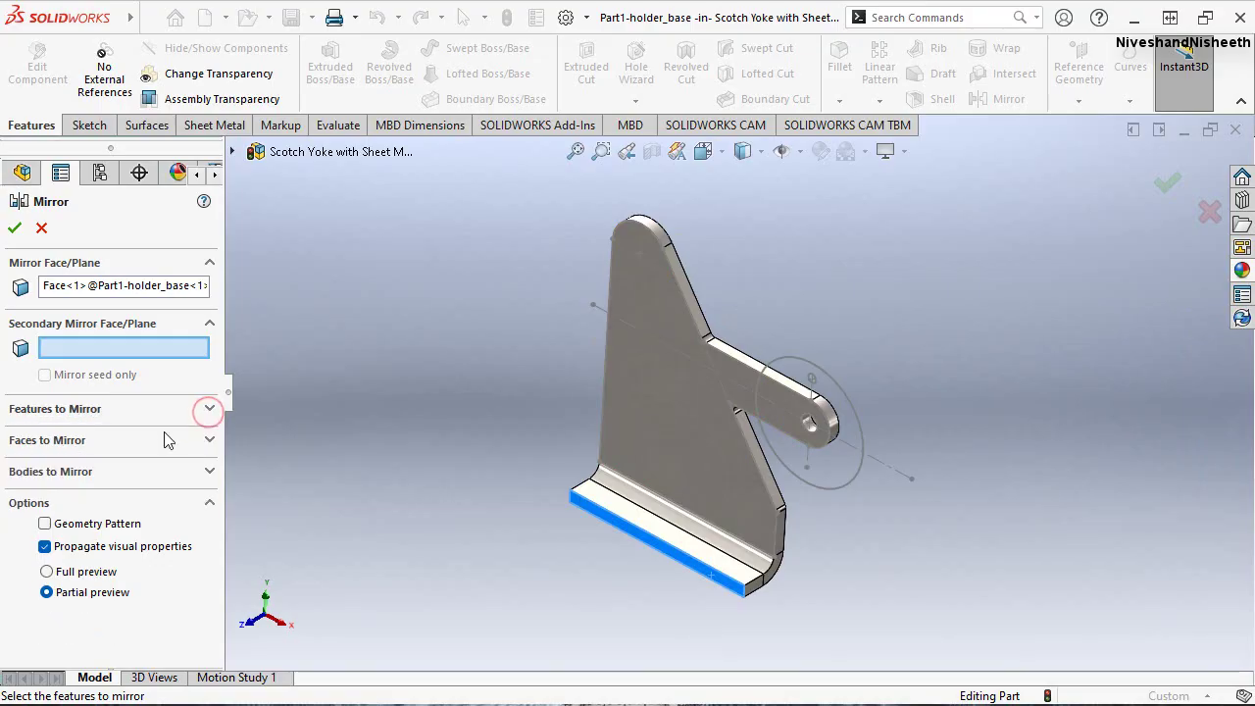
pyautogui.click(210, 472)
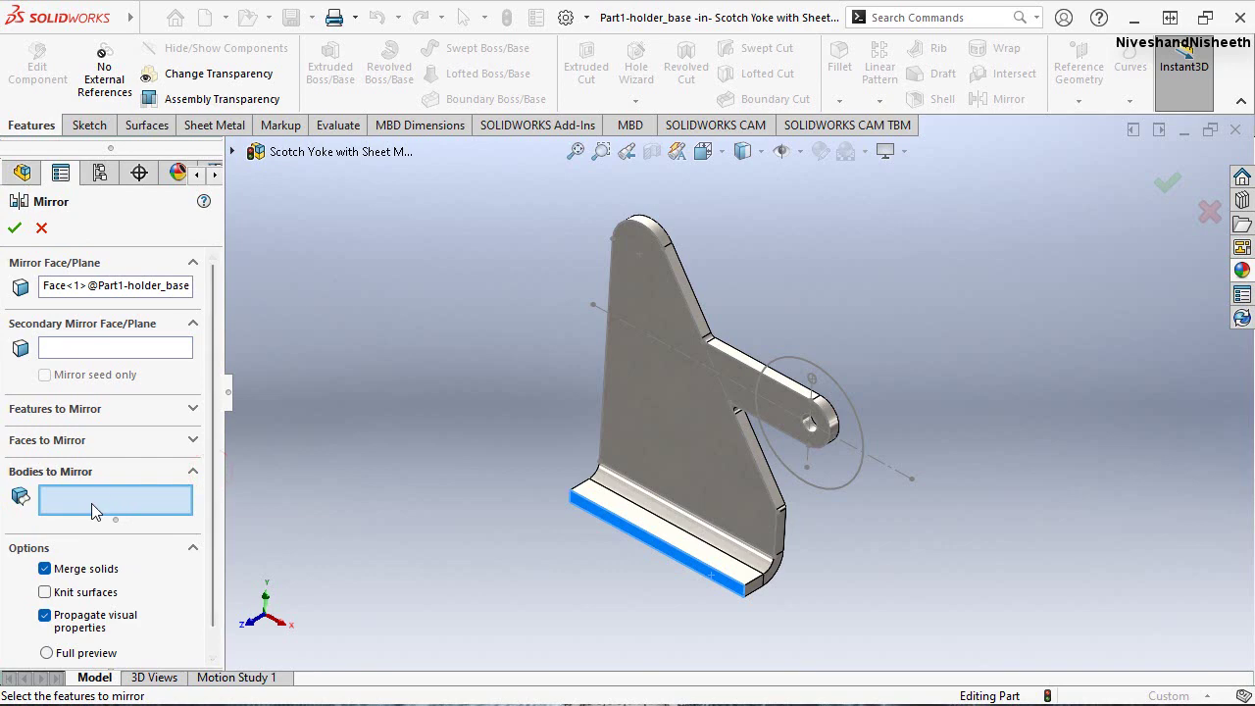
pyautogui.click(748, 418)
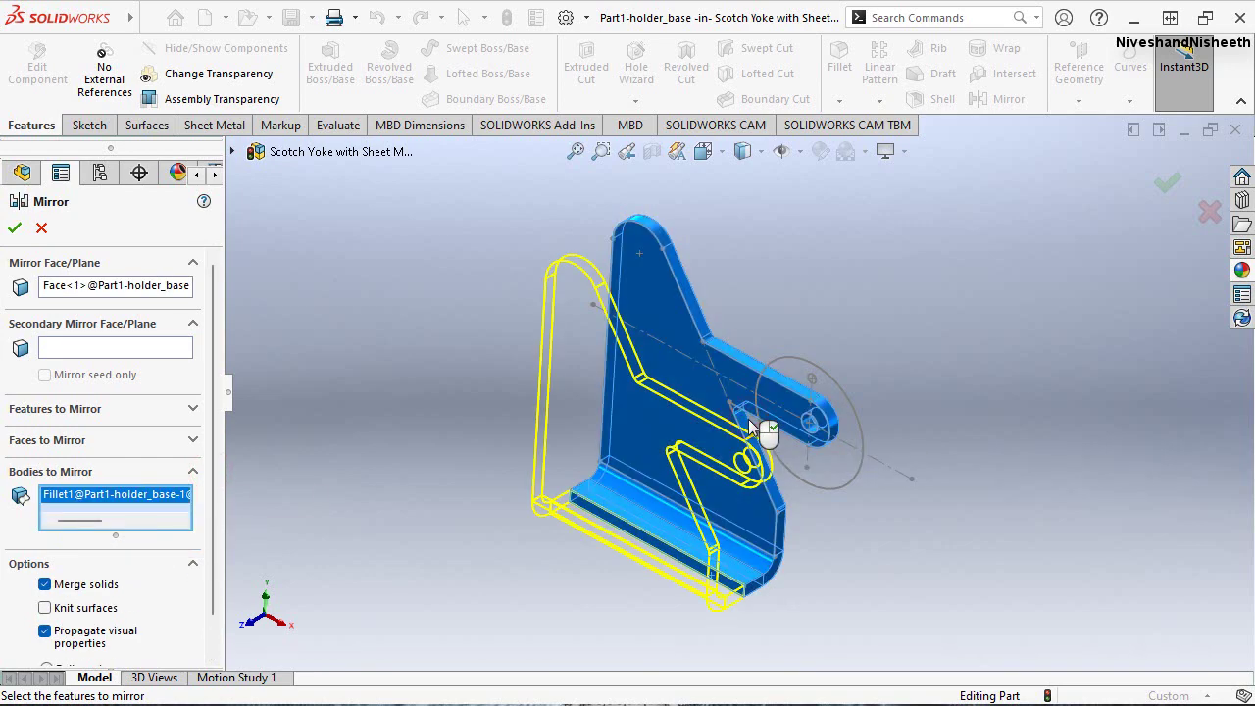
pyautogui.moveTo(749, 511)
pyautogui.mouseDown(button='middle')
pyautogui.moveTo(609, 390)
pyautogui.moveTo(526, 401)
pyautogui.moveTo(650, 280)
pyautogui.moveTo(611, 373)
pyautogui.moveTo(663, 429)
pyautogui.moveTo(966, 404)
pyautogui.mouseUp(button='middle')
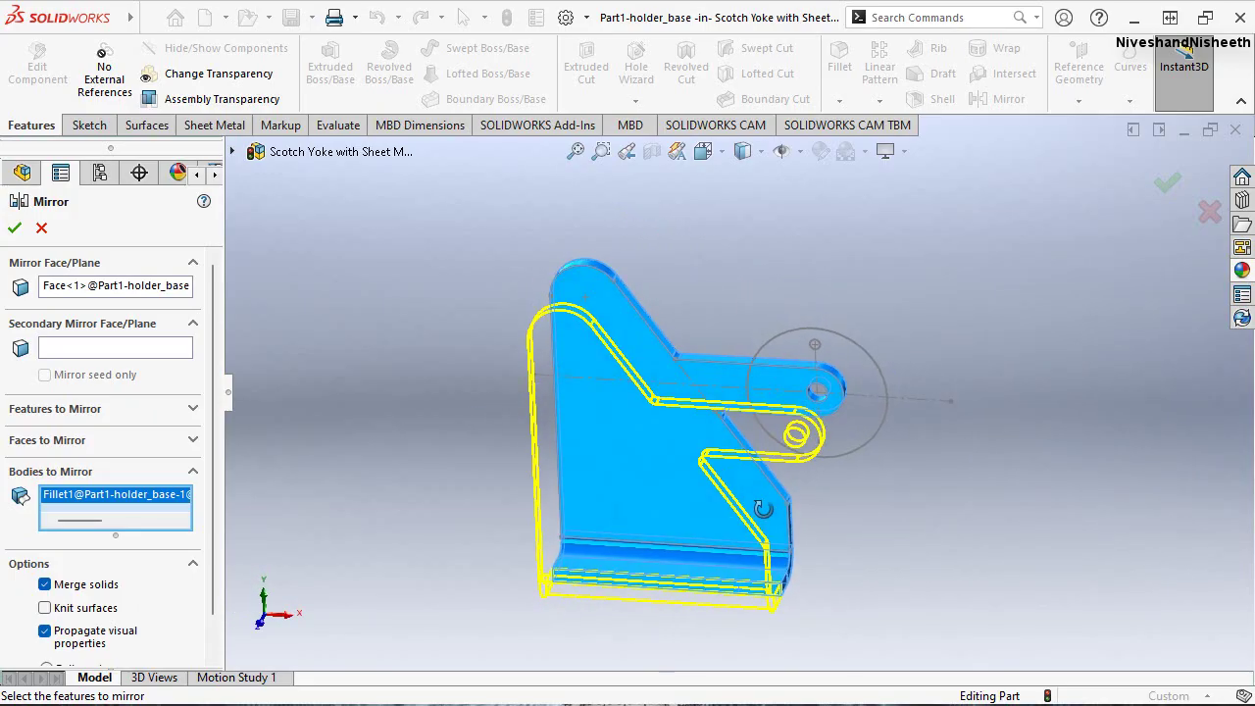
pyautogui.click(1167, 185)
# Inspect the U-shaped bracket from an isometric view and several orbit angles
pyautogui.moveTo(896, 521)
pyautogui.mouseDown(button='middle')
pyautogui.moveTo(641, 487)
pyautogui.moveTo(501, 574)
pyautogui.moveTo(689, 483)
pyautogui.mouseUp(button='middle')
pyautogui.press('space')
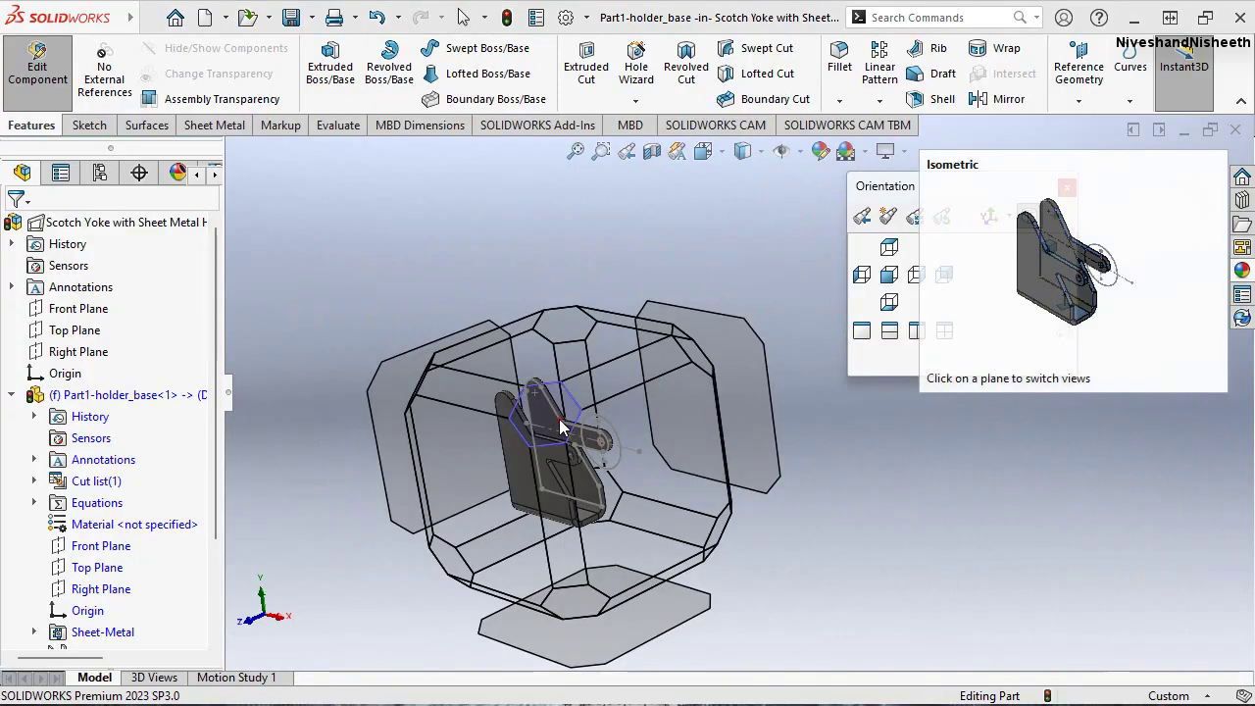
pyautogui.click(713, 406)
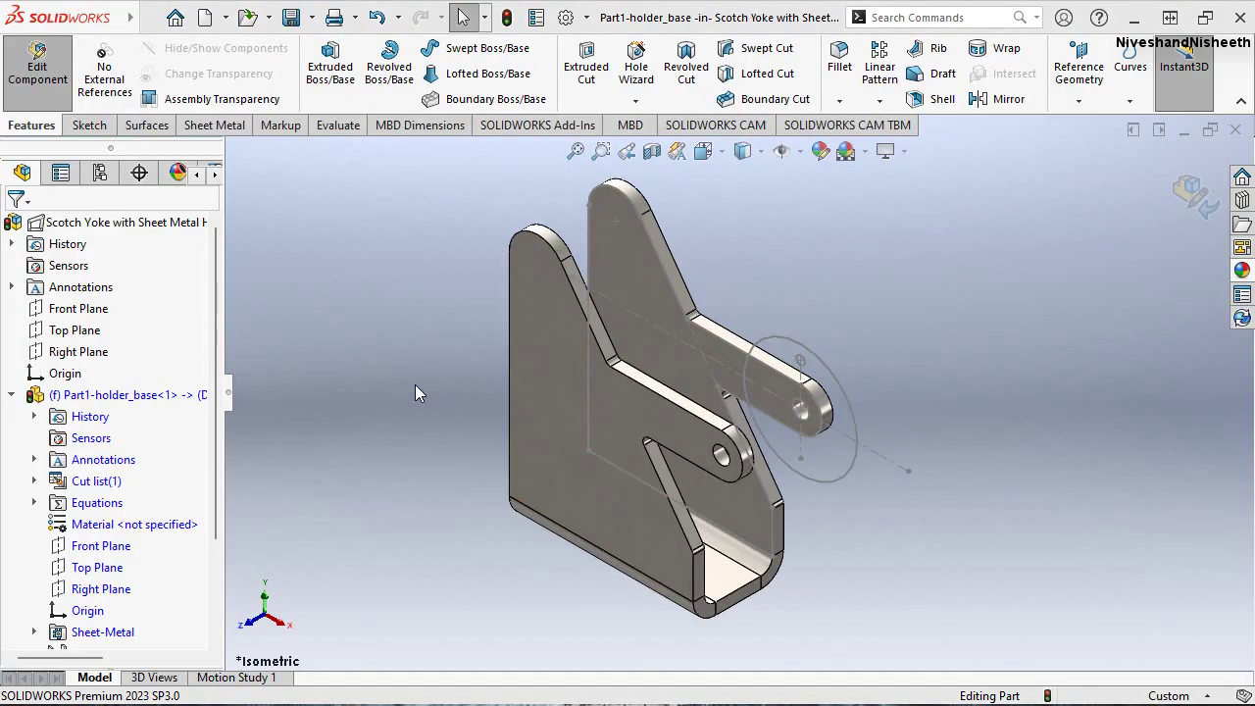
pyautogui.moveTo(544, 557); pyautogui.dragTo(453, 663, button='middle')
pyautogui.moveTo(531, 477); pyautogui.dragTo(511, 520, button='middle')
pyautogui.press('Escape')
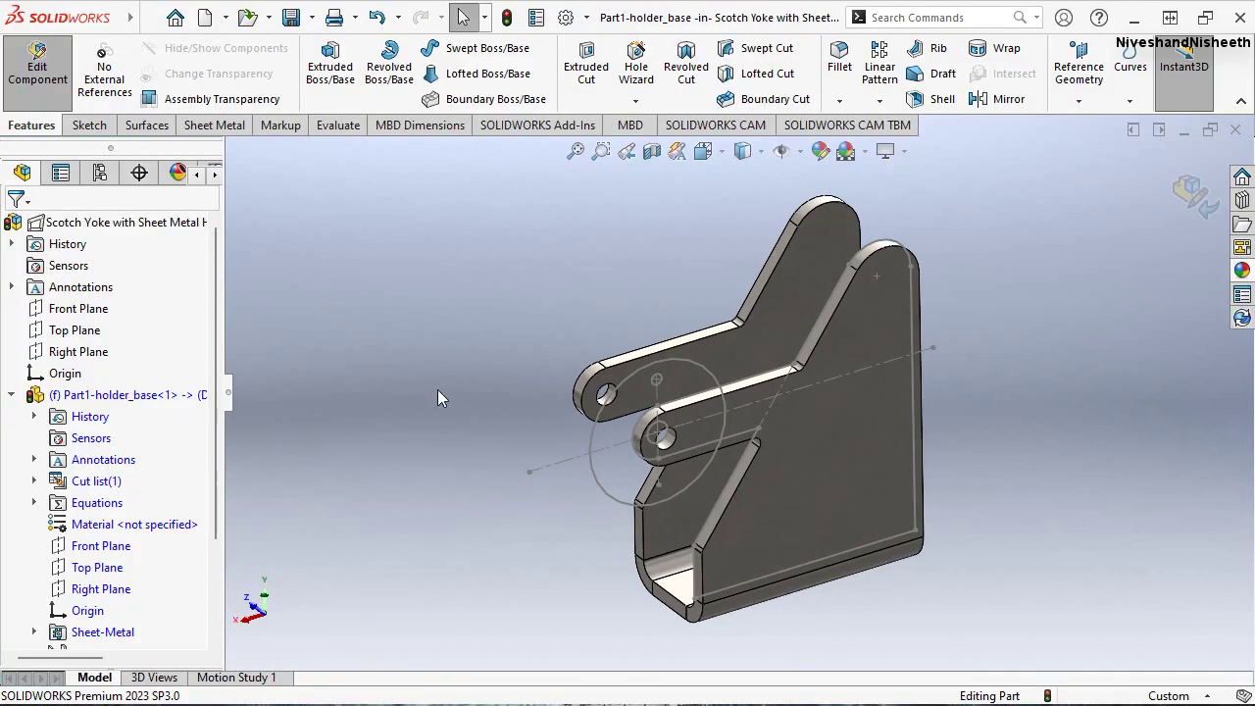
# Start an edge flange on the bracket's bottom edge and check its 16 mm, 90° preview
pyautogui.click(208, 125)
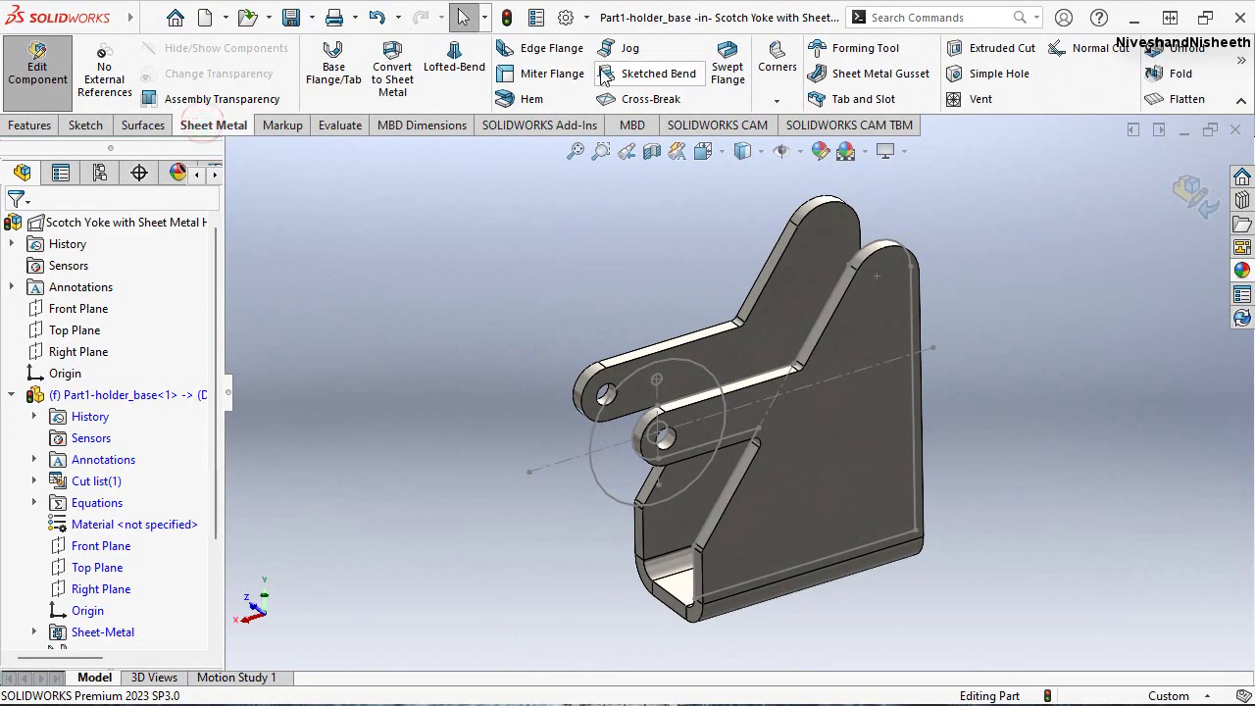
pyautogui.click(567, 49)
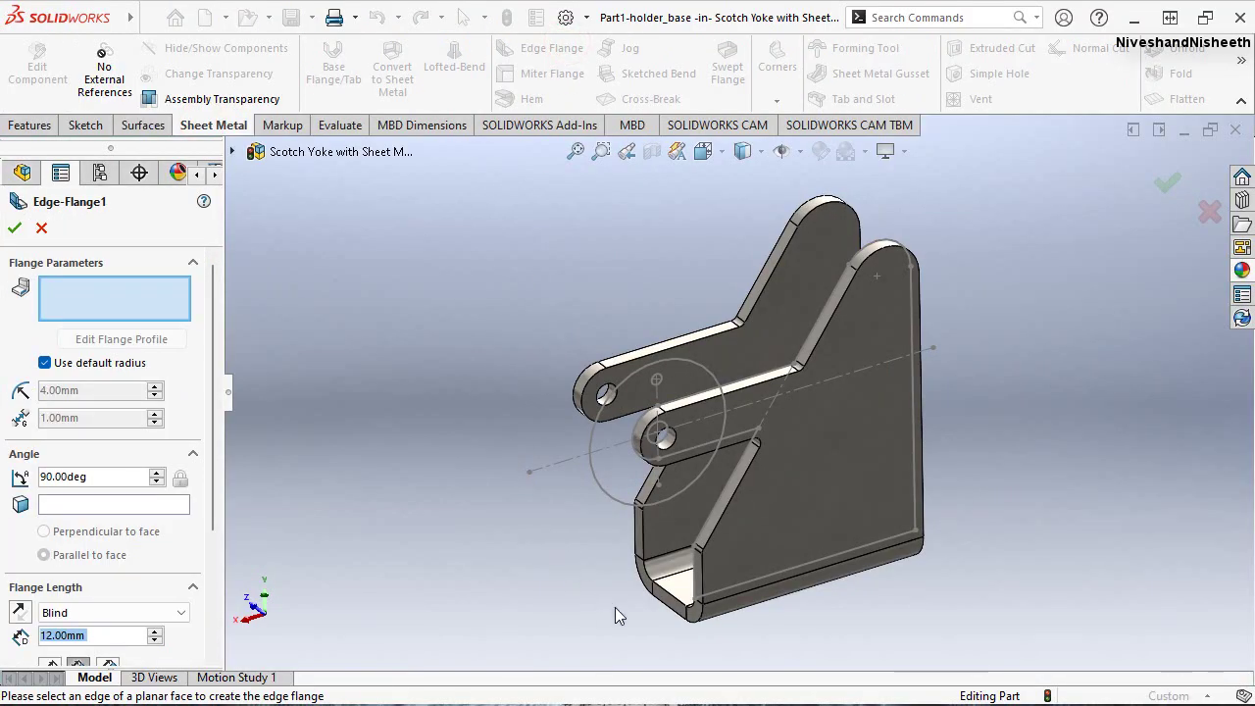
pyautogui.scroll(-2, 627, 613)
pyautogui.click(683, 554)
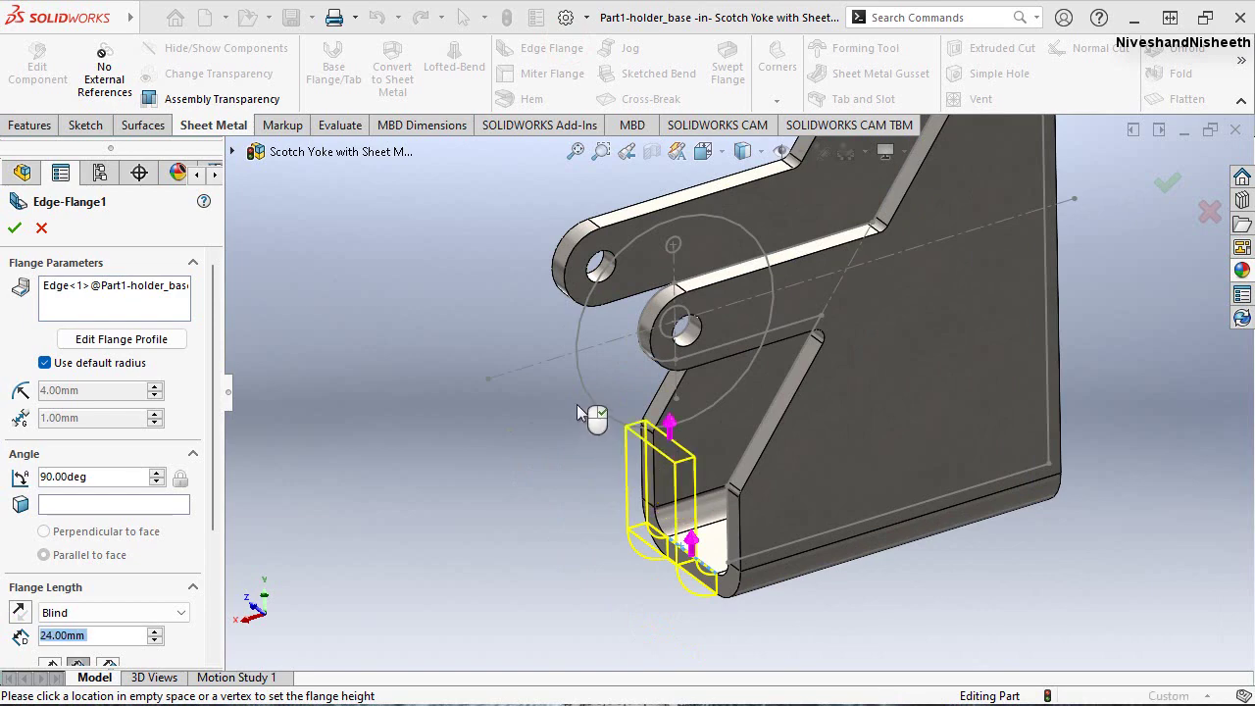
pyautogui.moveTo(637, 563); pyautogui.dragTo(594, 506, button='middle')
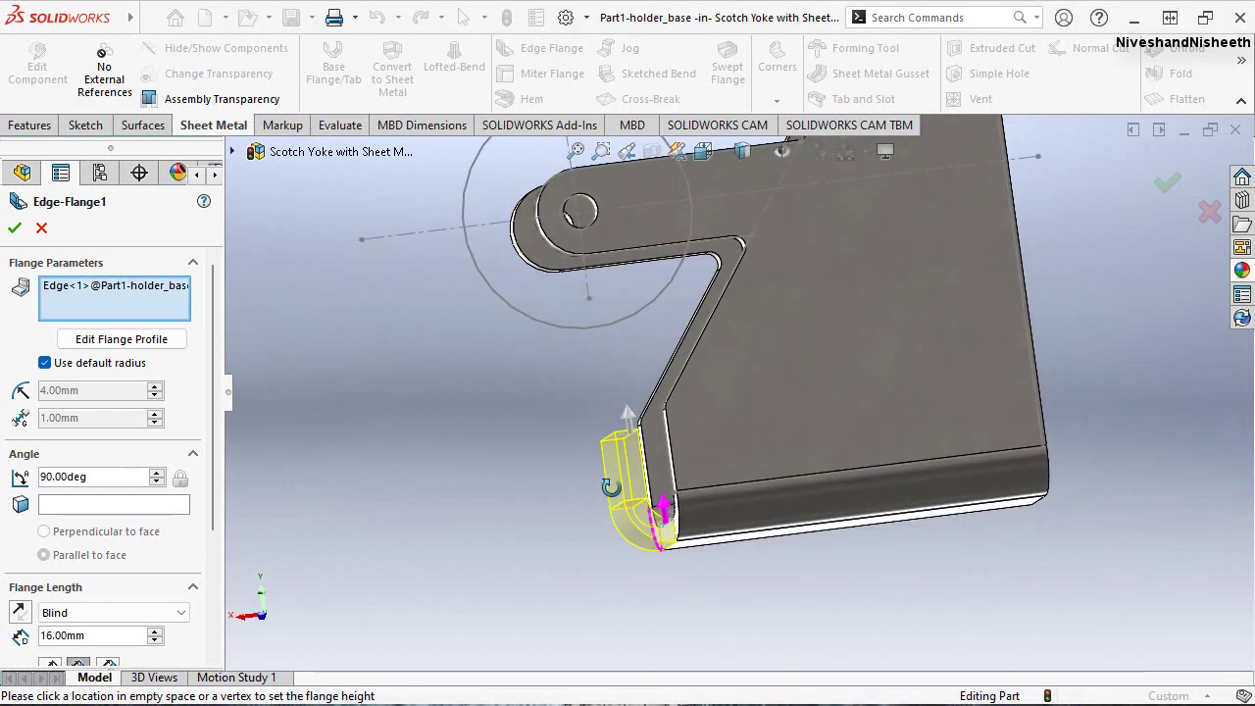
pyautogui.moveTo(632, 594); pyautogui.dragTo(735, 300, button='middle')
pyautogui.scroll(-2, 729, 322)
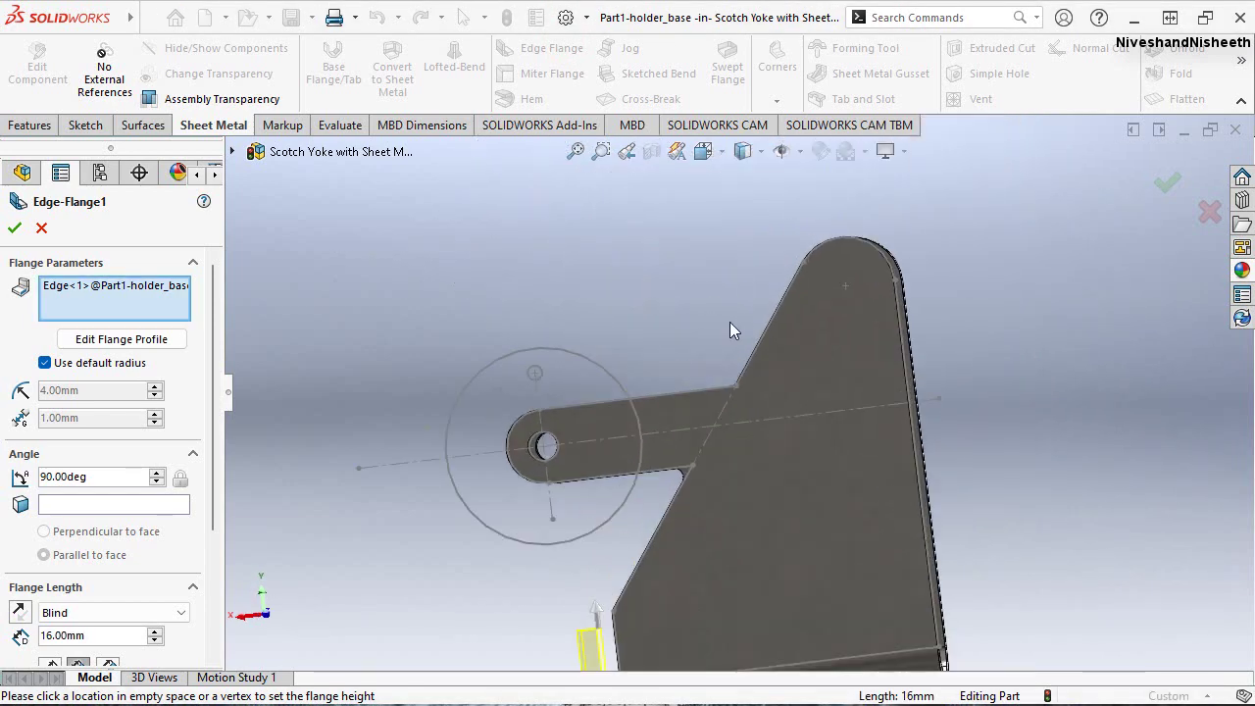
pyautogui.scroll(2, 681, 471)
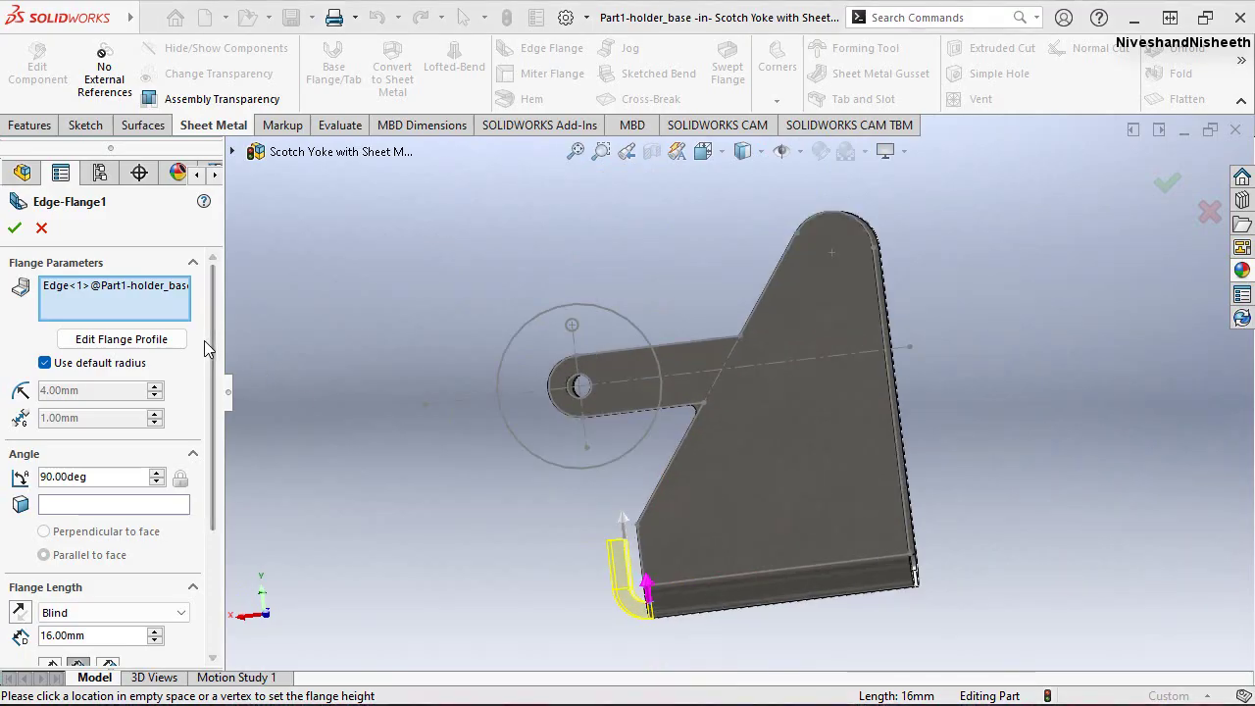
pyautogui.moveTo(215, 356)
pyautogui.mouseDown()
pyautogui.moveTo(208, 488)
pyautogui.moveTo(222, 343)
pyautogui.moveTo(214, 473)
pyautogui.mouseUp()
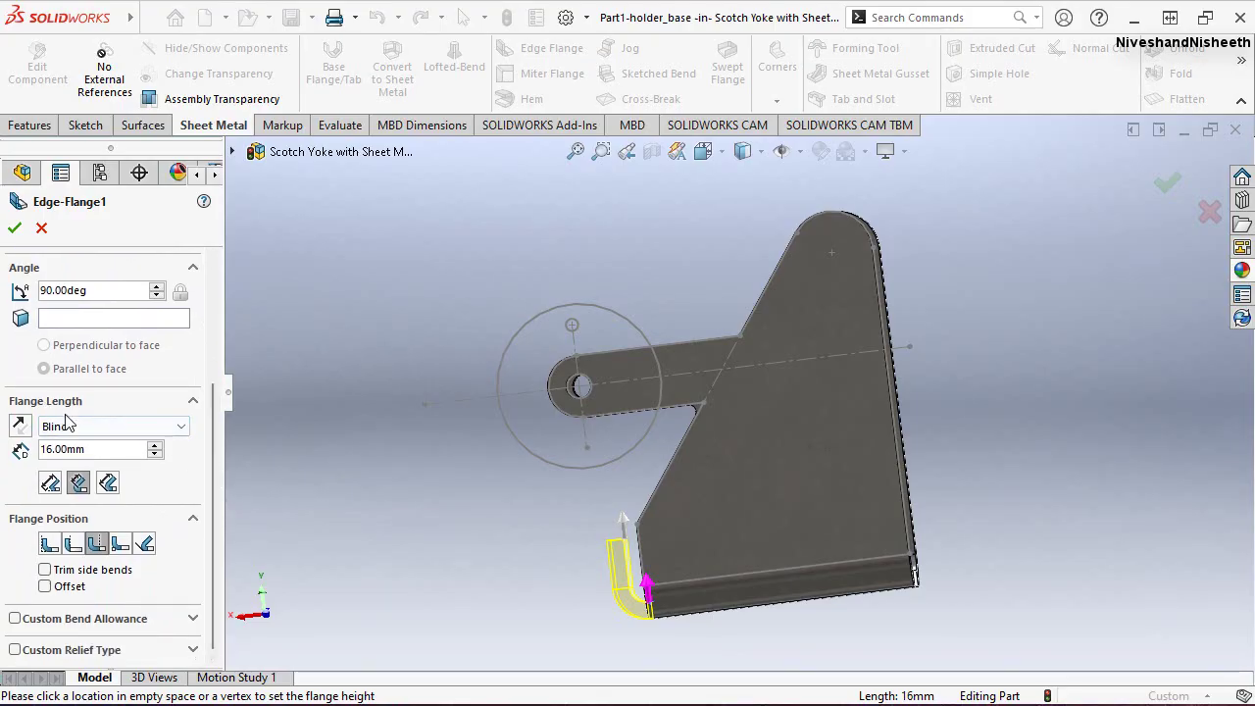
# Set the flange length to Up To Vertex, ending at the upper arm's corner vertex
pyautogui.click(181, 426)
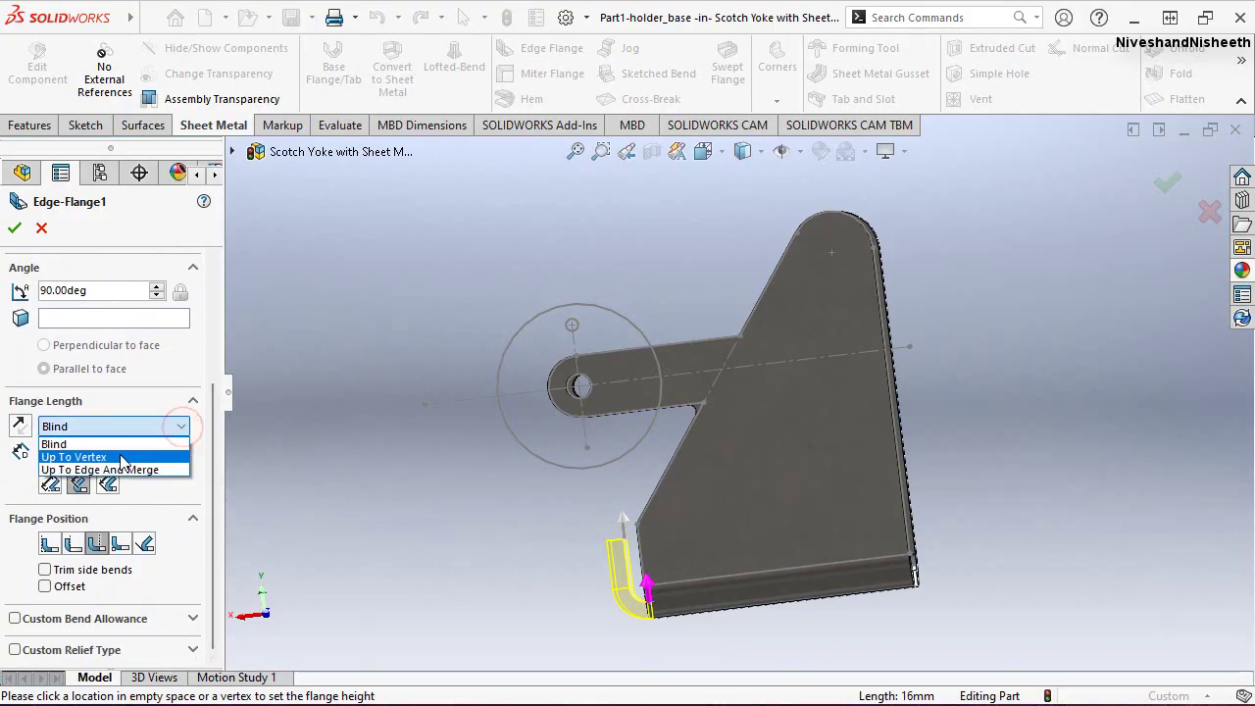
pyautogui.click(122, 456)
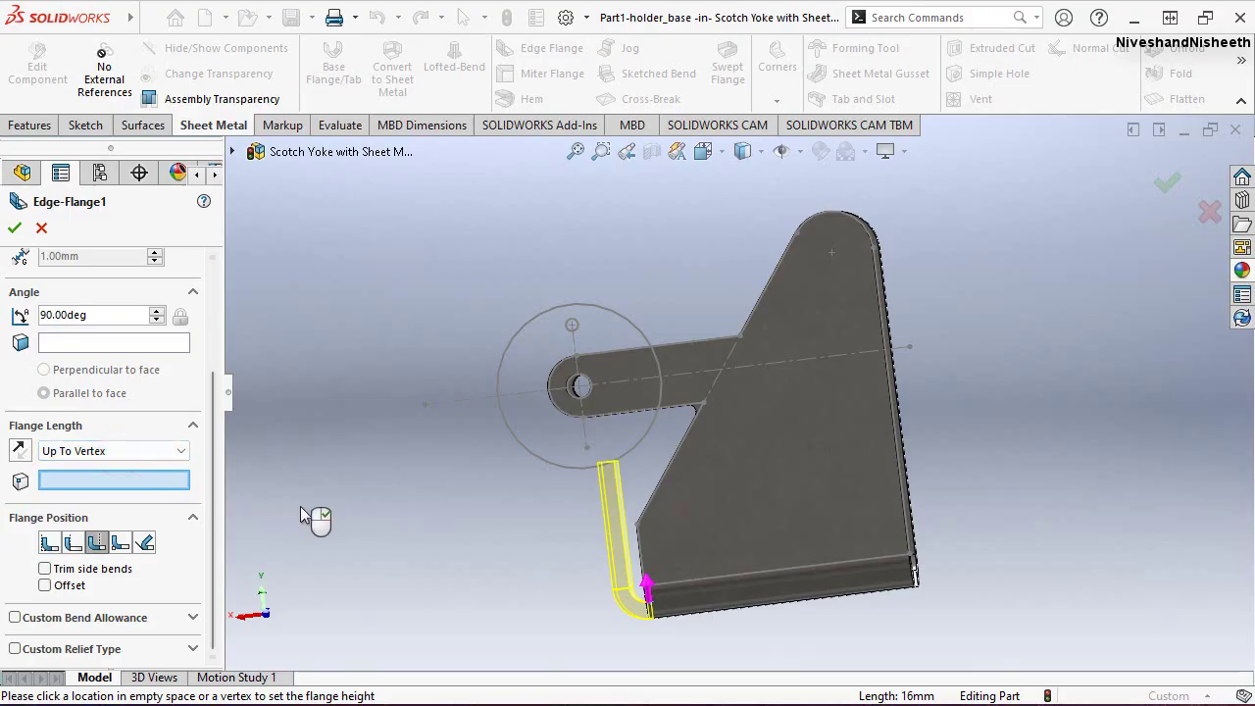
pyautogui.scroll(-2, 574, 392)
pyautogui.scroll(-2, 625, 361)
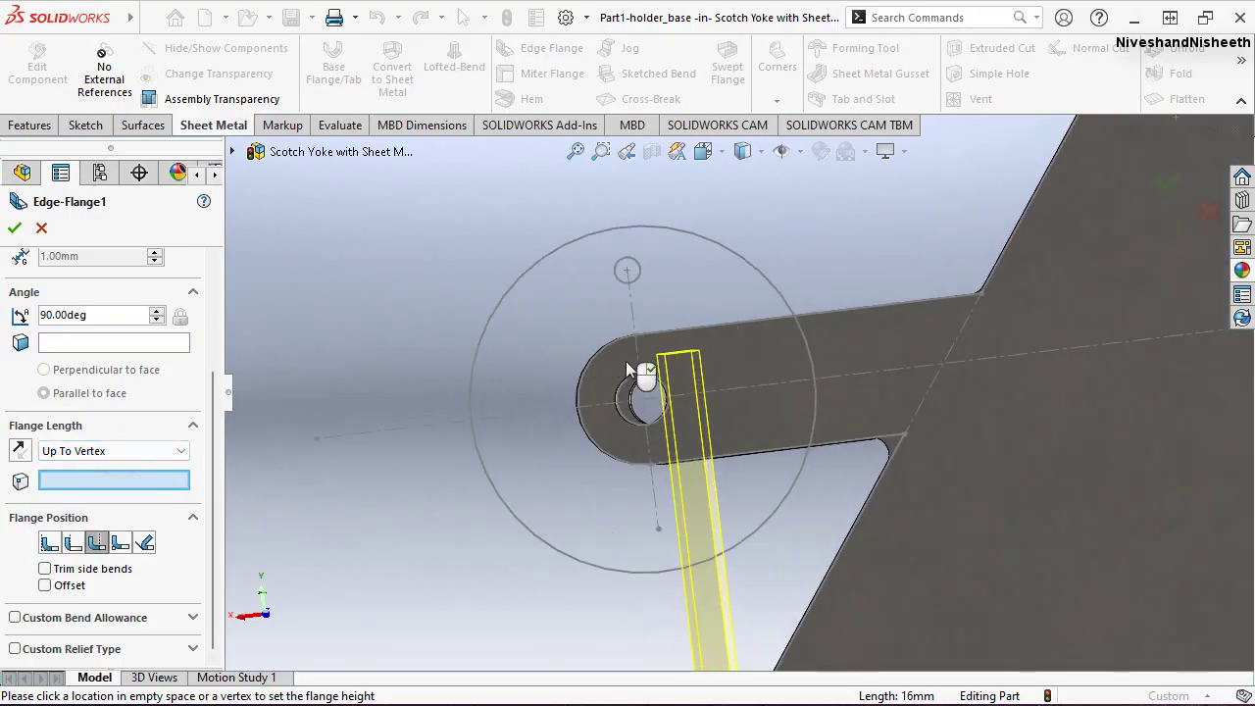
pyautogui.moveTo(631, 361); pyautogui.dragTo(665, 412, button='middle')
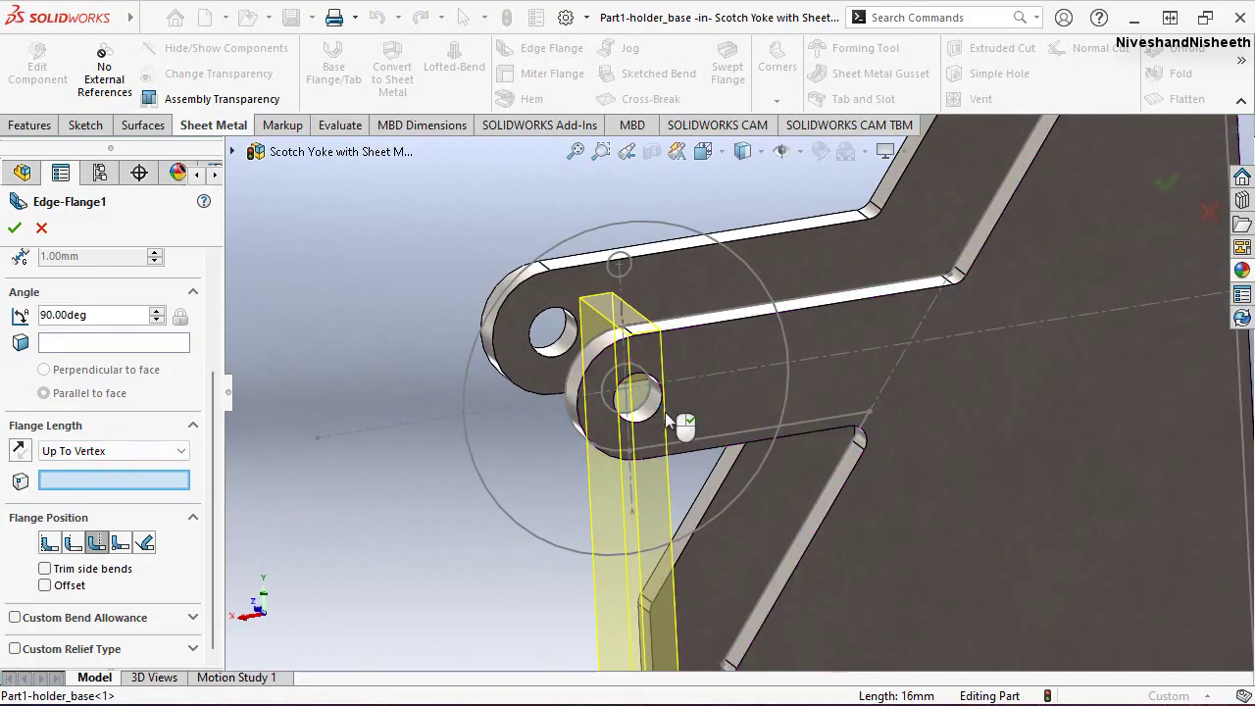
pyautogui.click(635, 339)
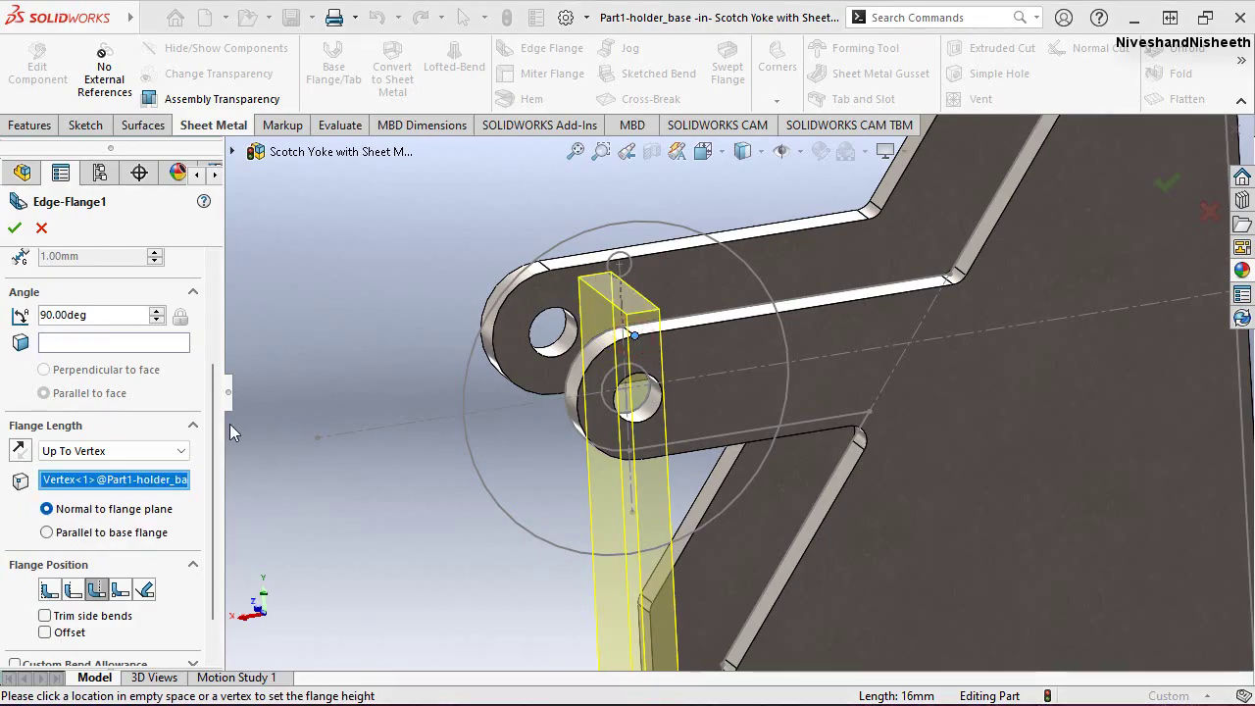
pyautogui.scroll(-2, 210, 443)
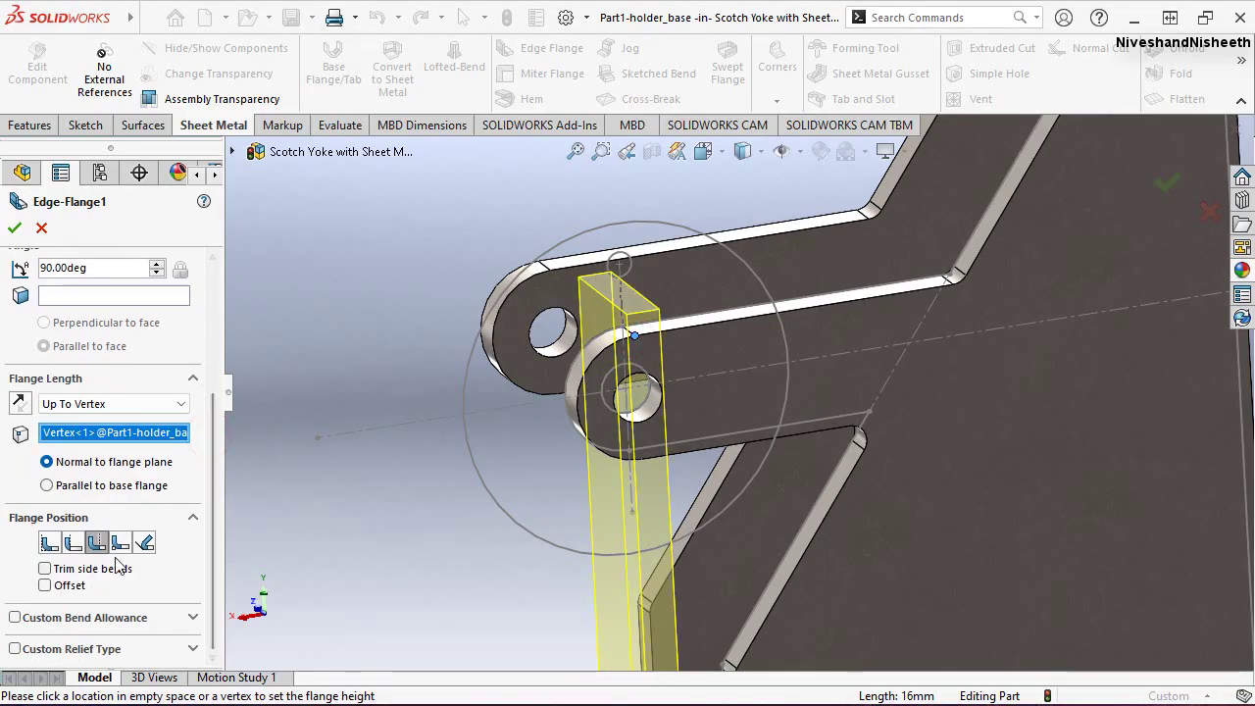
pyautogui.press('f')
pyautogui.scroll(-2, 824, 421)
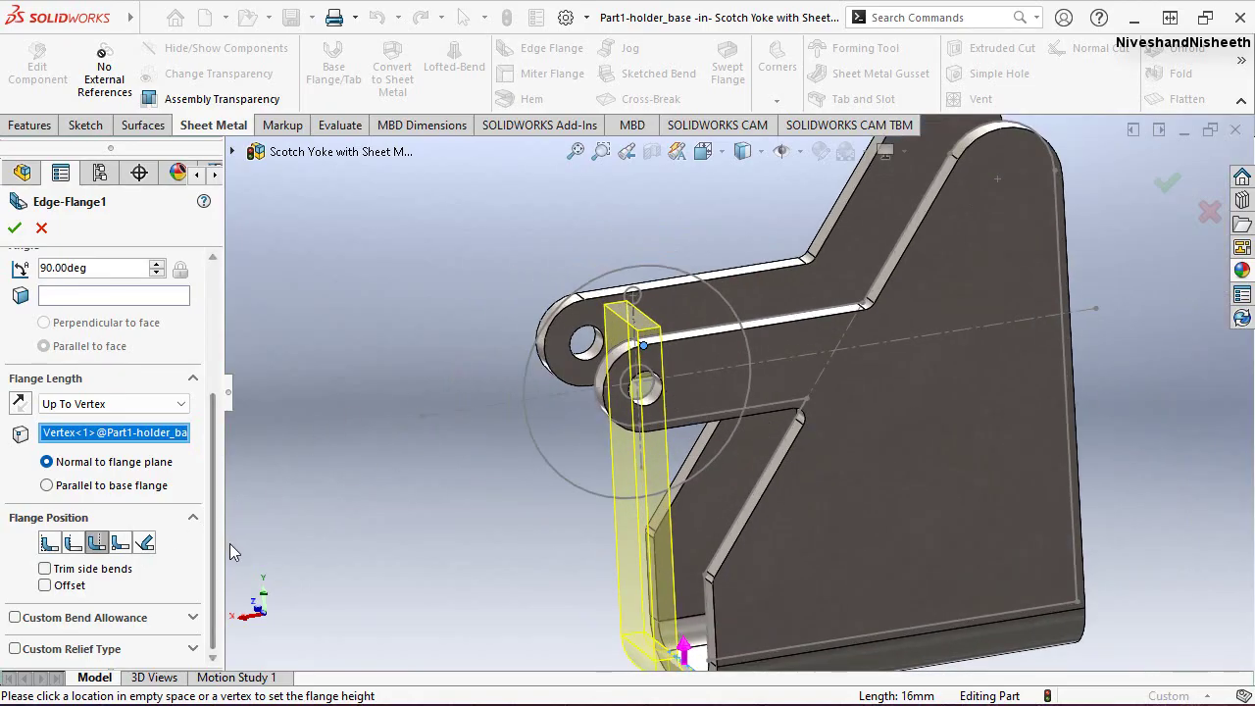
# Enable the Flange Position offset with an Up To Vertex condition, viewing isometrically
pyautogui.click(46, 586)
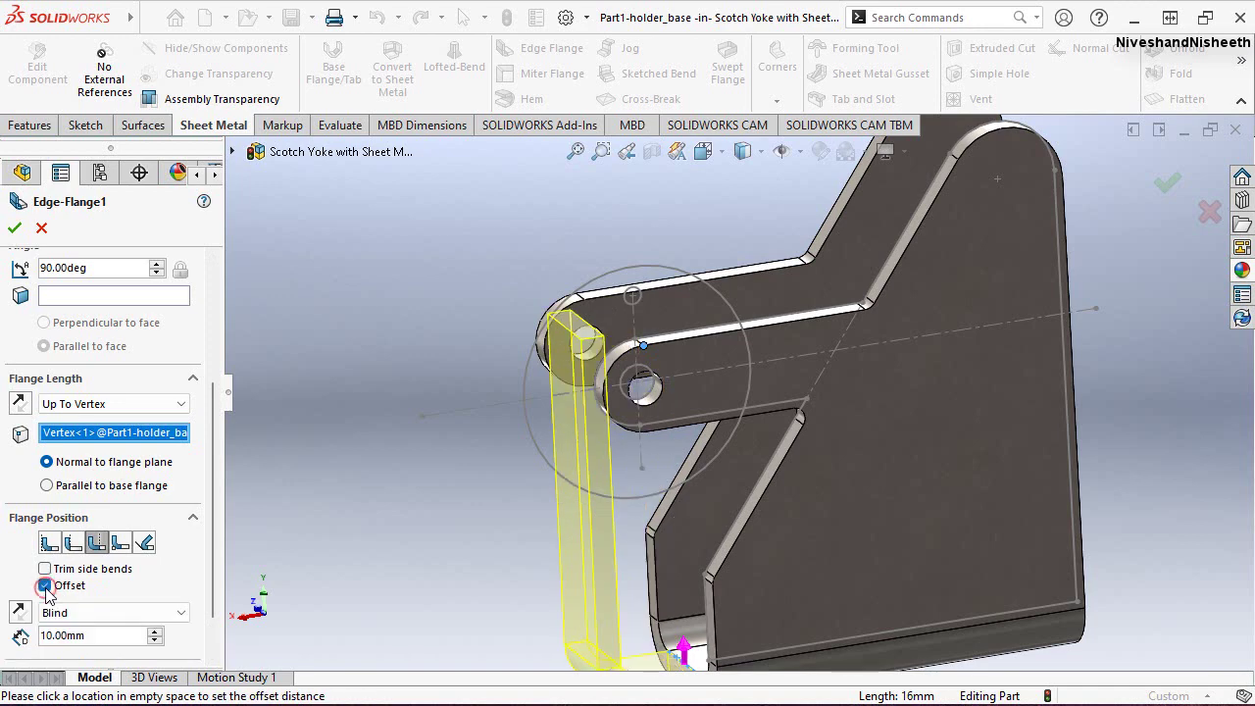
pyautogui.scroll(-2, 215, 614)
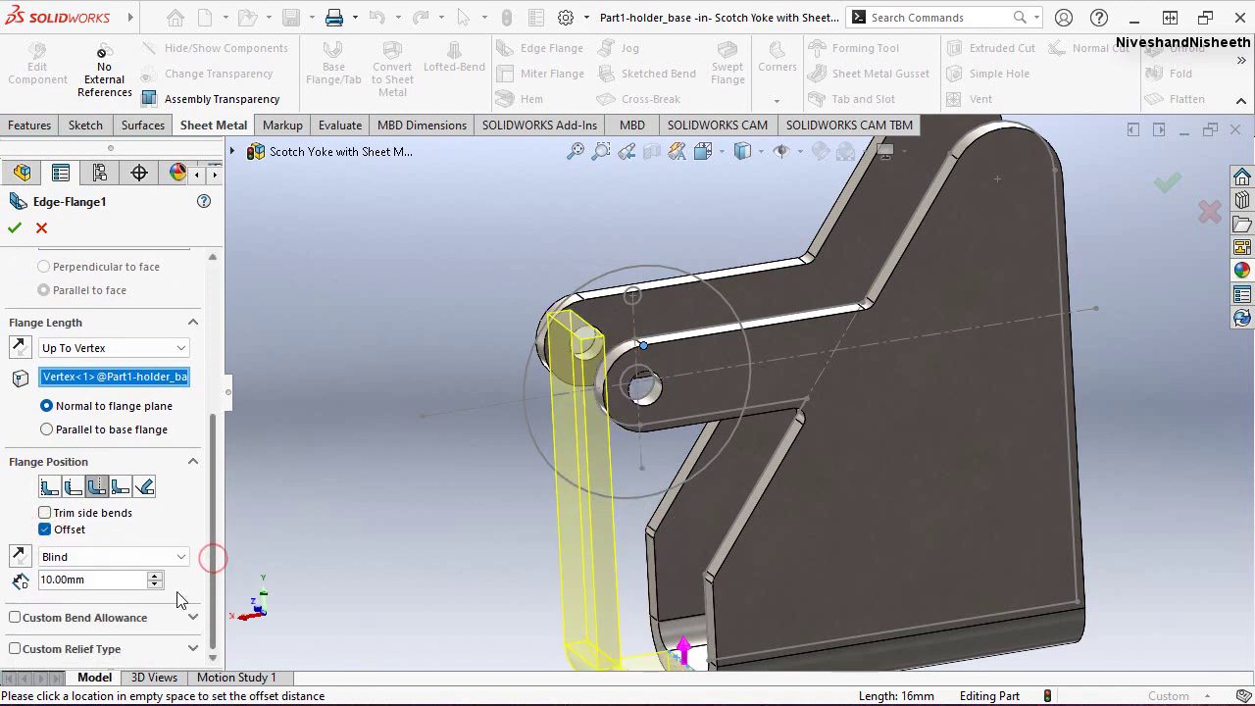
pyautogui.click(184, 557)
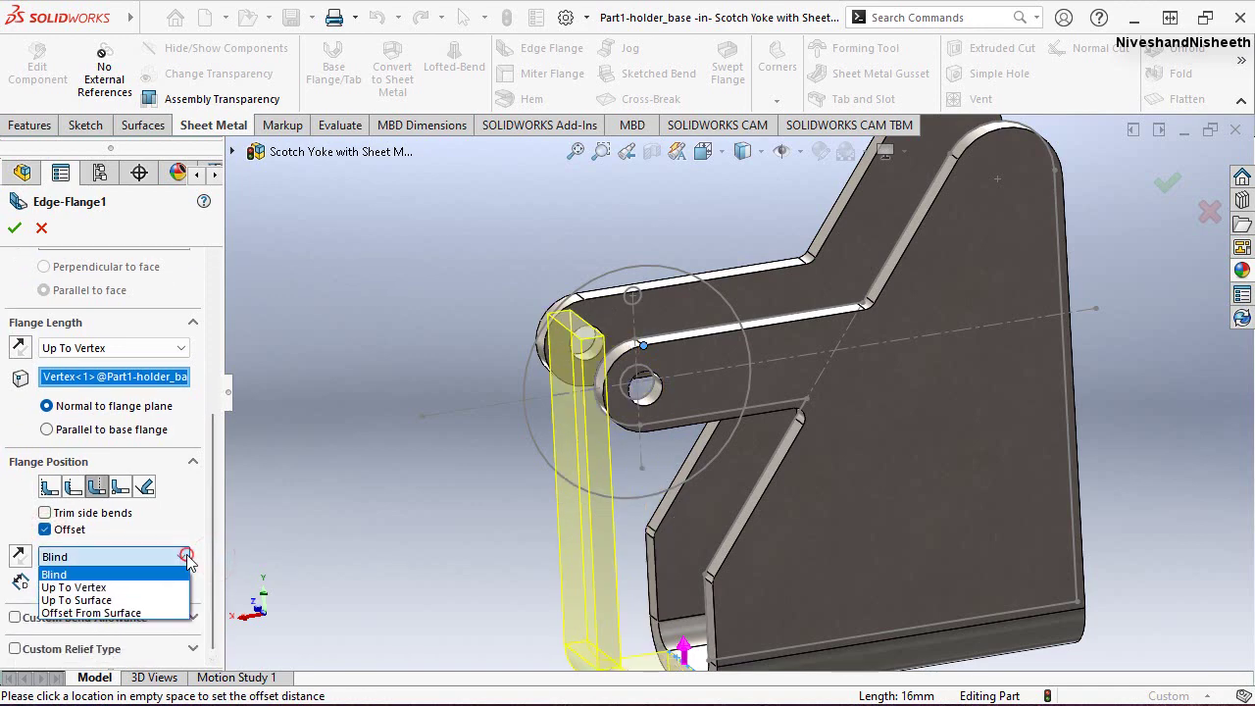
pyautogui.click(78, 586)
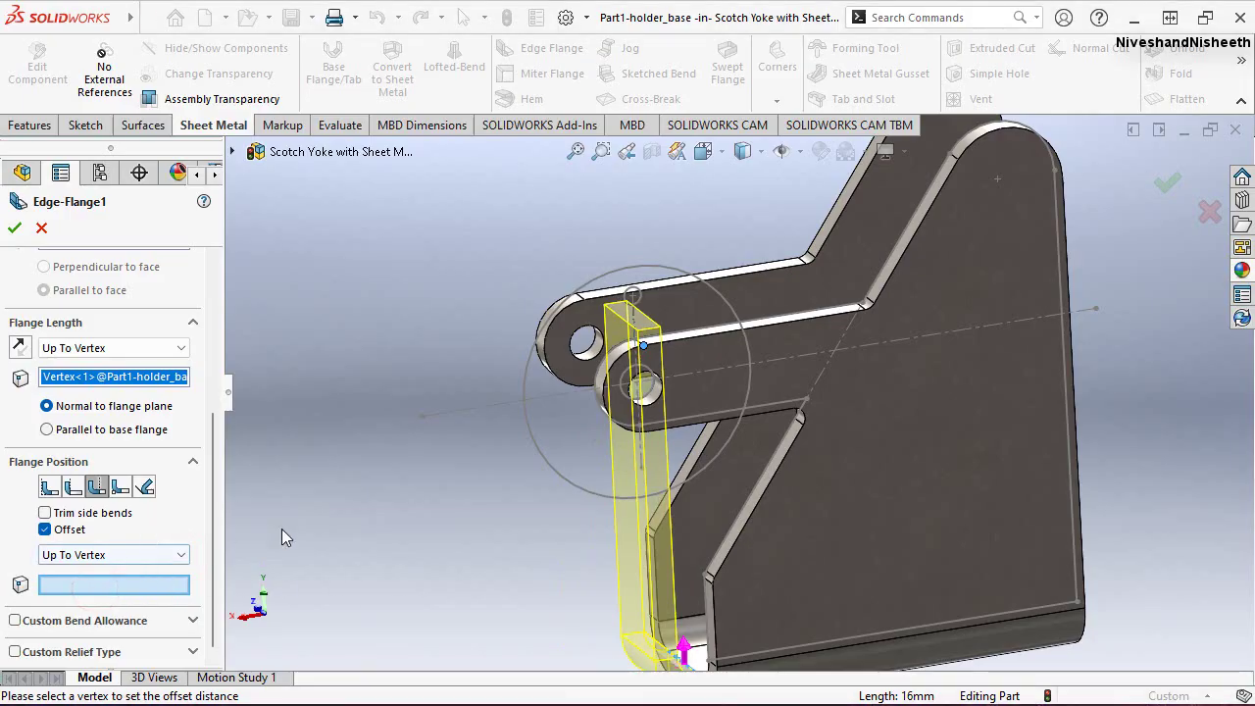
pyautogui.click(703, 151)
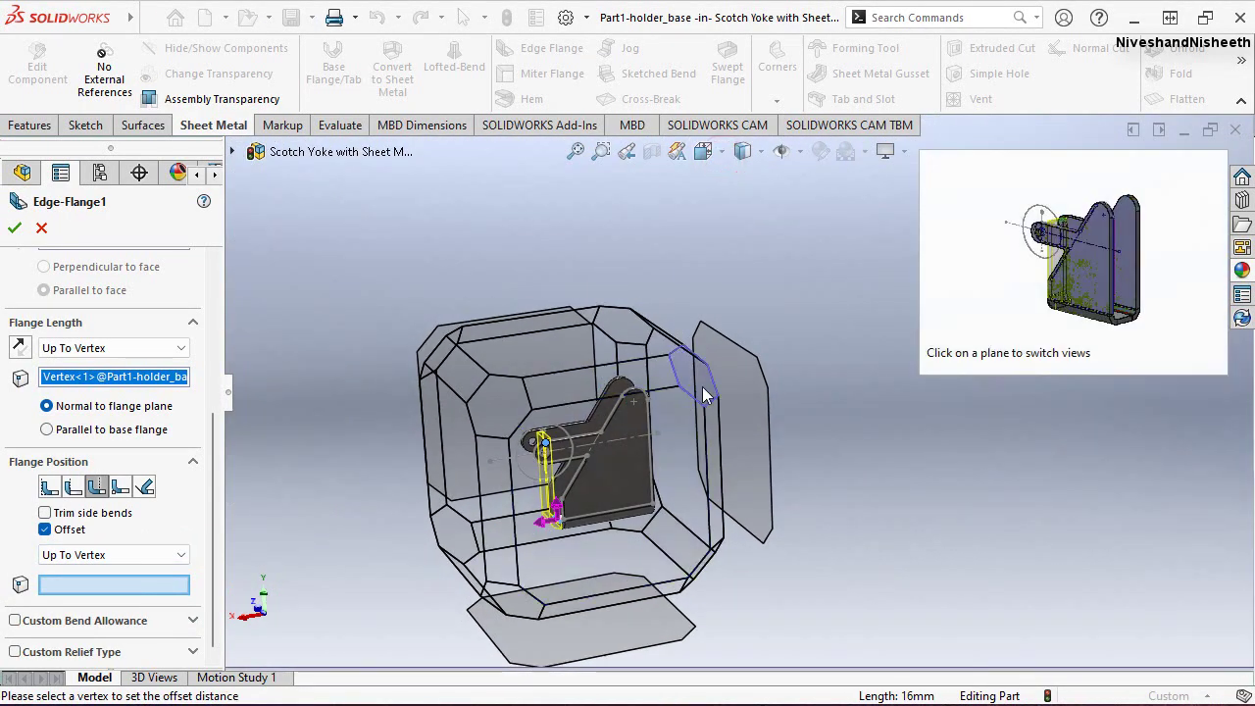
pyautogui.click(703, 392)
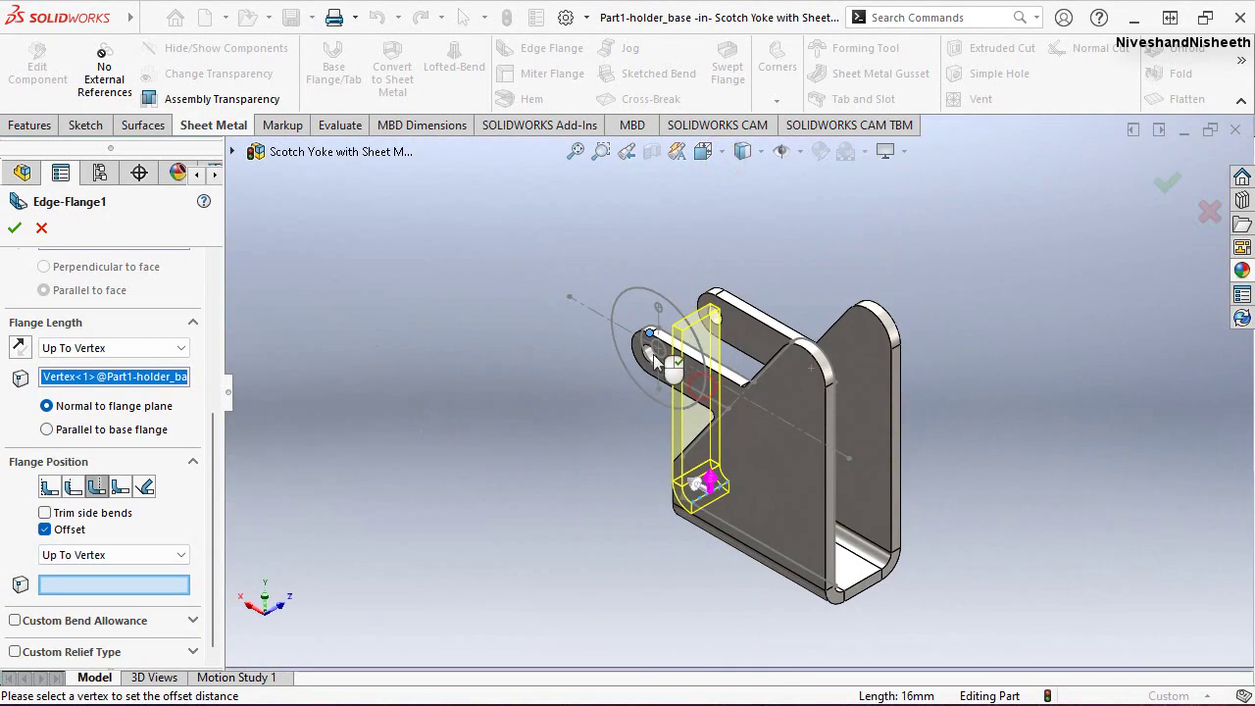
# Switch the flange offset to a Blind distance and re-enable the offset
pyautogui.moveTo(601, 369); pyautogui.dragTo(514, 368, button='middle')
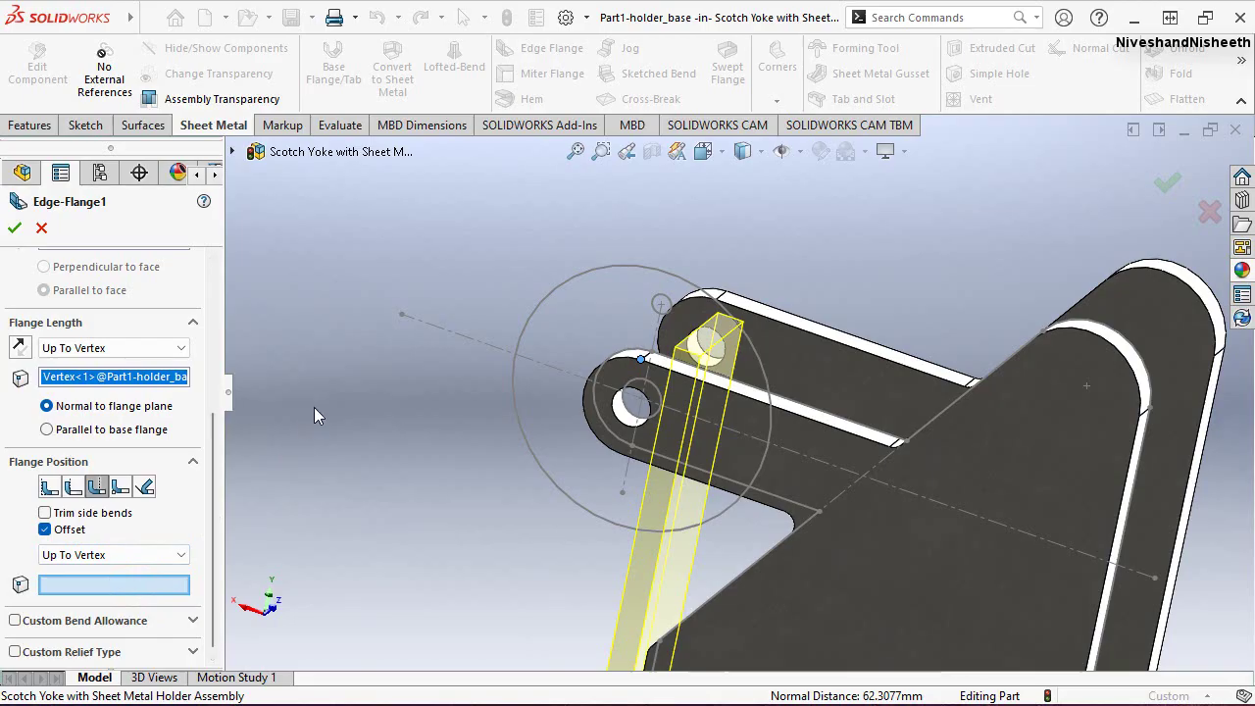
pyautogui.moveTo(323, 398); pyautogui.dragTo(653, 462, button='middle')
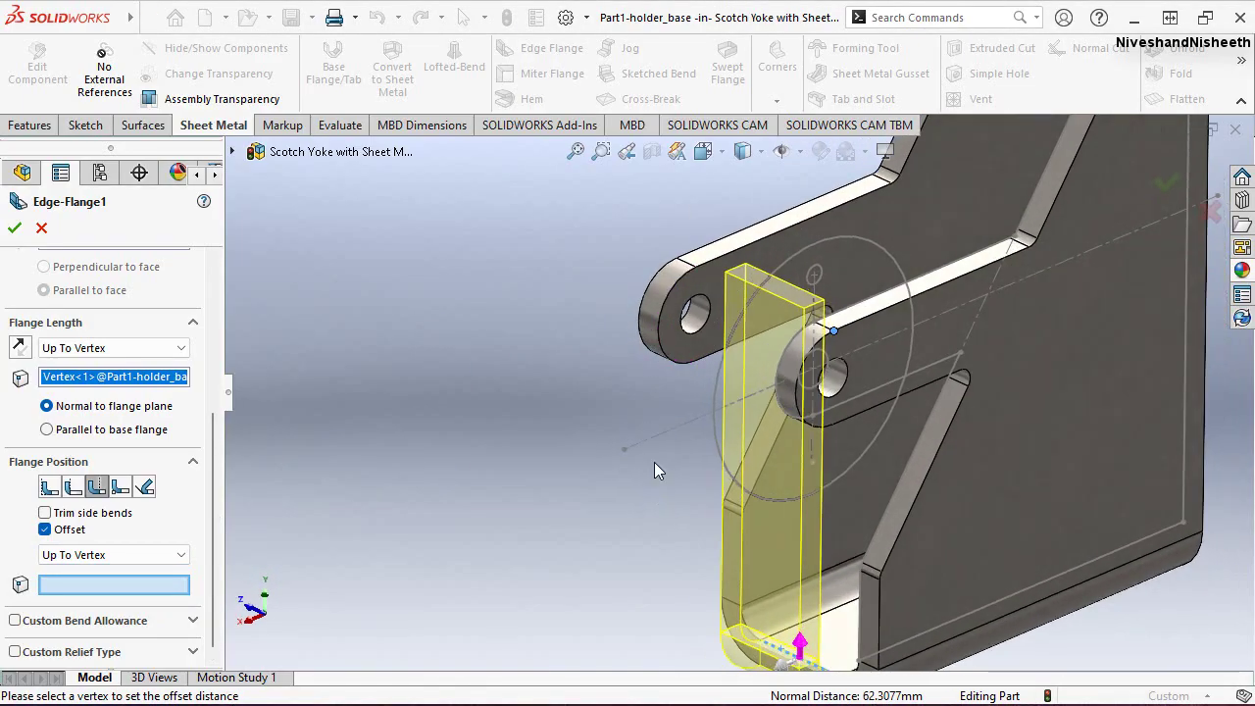
pyautogui.scroll(-2, 653, 462)
pyautogui.click(163, 560)
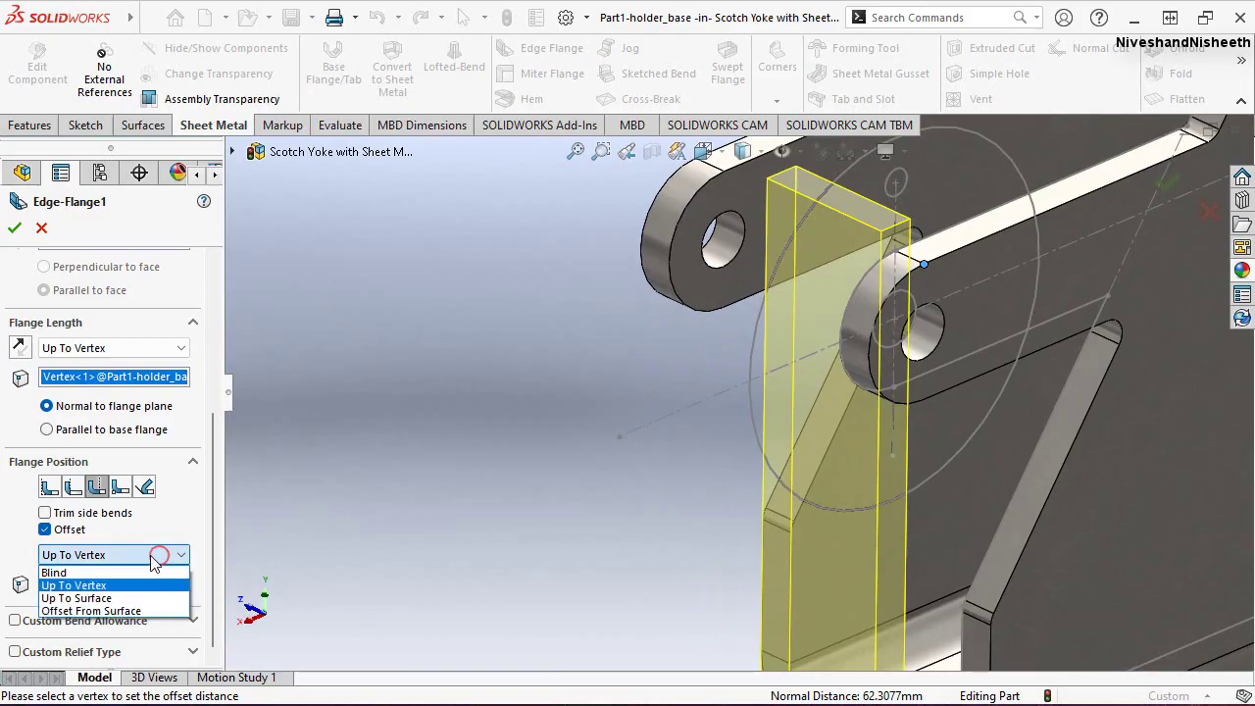
pyautogui.click(93, 568)
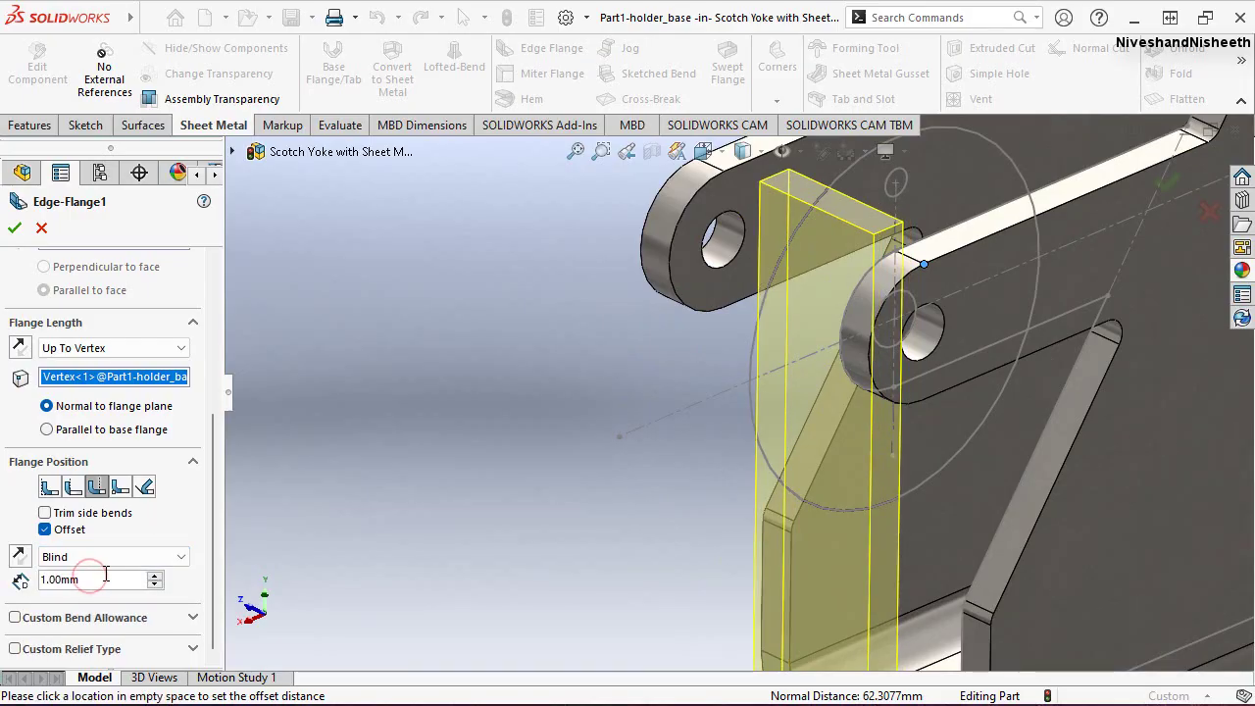
pyautogui.click(45, 531)
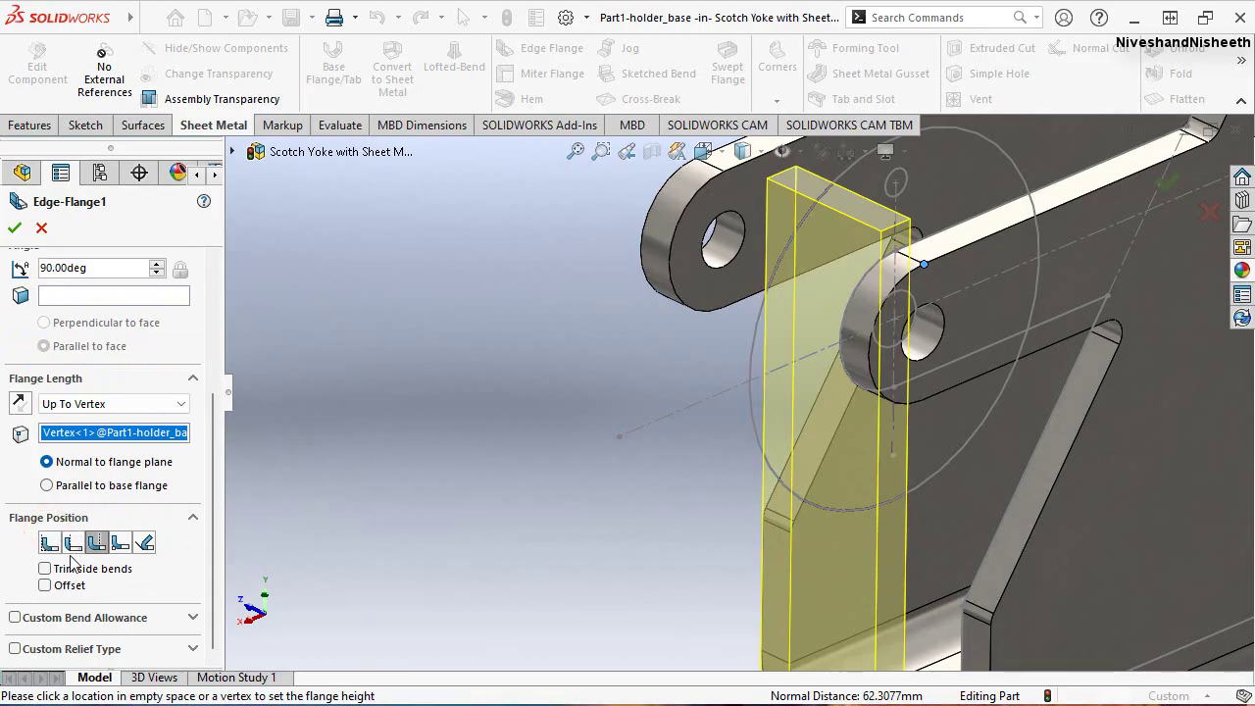
pyautogui.click(45, 586)
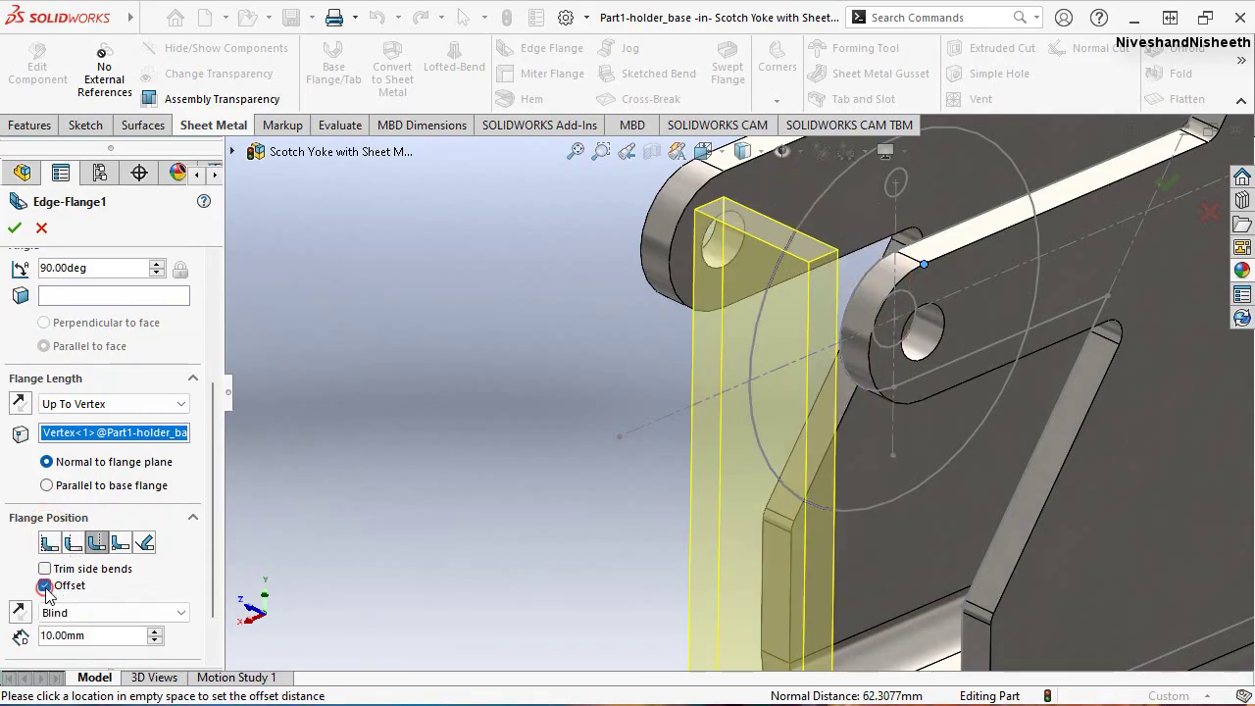
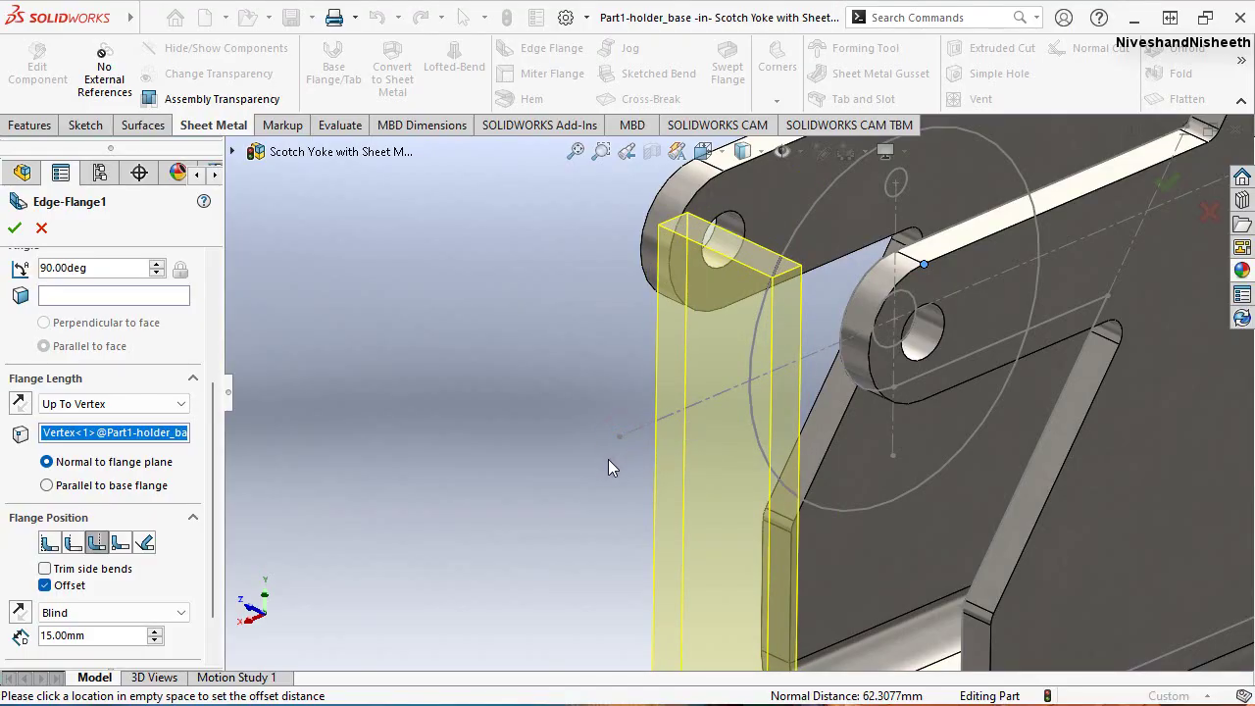
# View the part from the back and set the flange position to Material Outside
pyautogui.moveTo(608, 459)
pyautogui.mouseDown(button='middle')
pyautogui.moveTo(505, 447)
pyautogui.moveTo(520, 432)
pyautogui.moveTo(538, 487)
pyautogui.moveTo(568, 515)
pyautogui.mouseUp(button='middle')
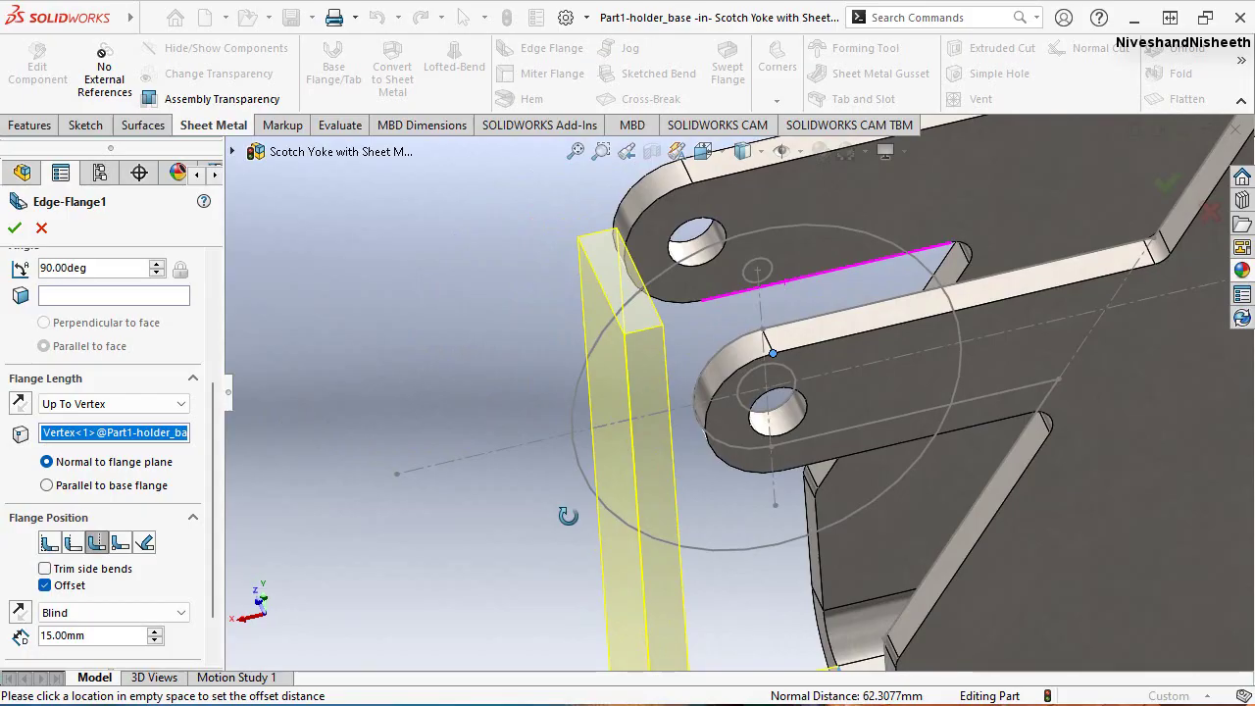
pyautogui.click(702, 150)
pyautogui.hotkey('ctrl', '2')
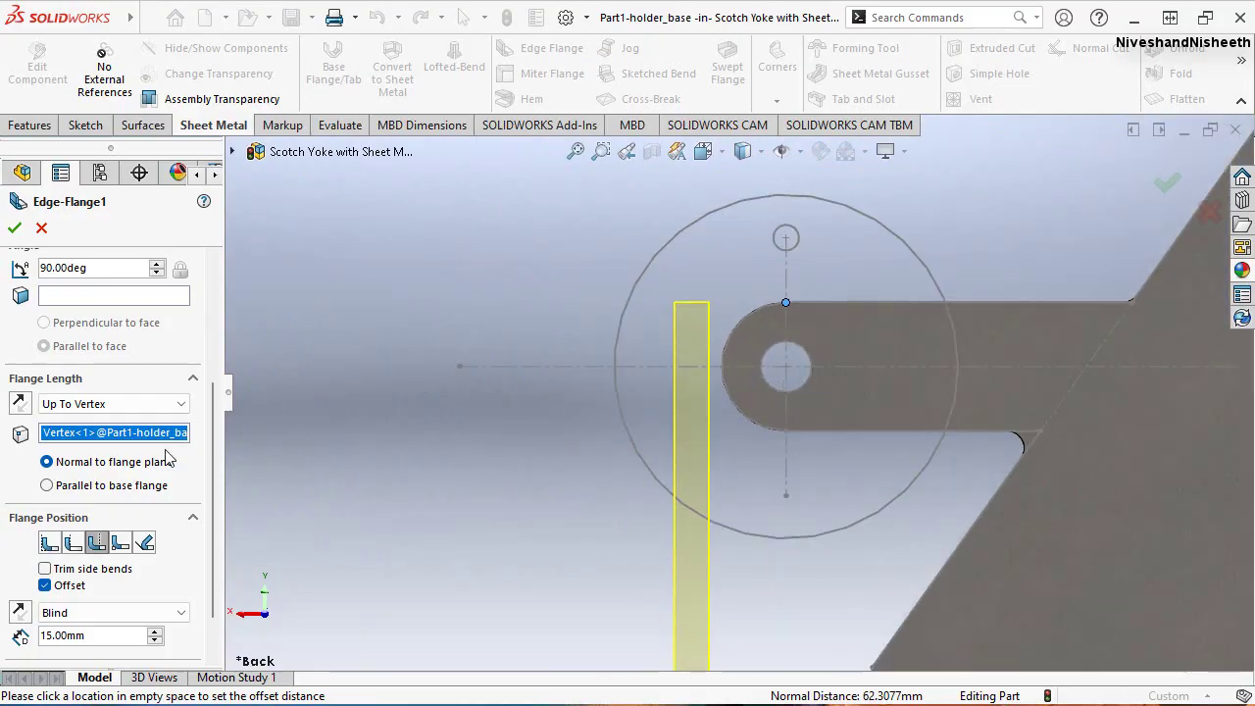
pyautogui.click(49, 545)
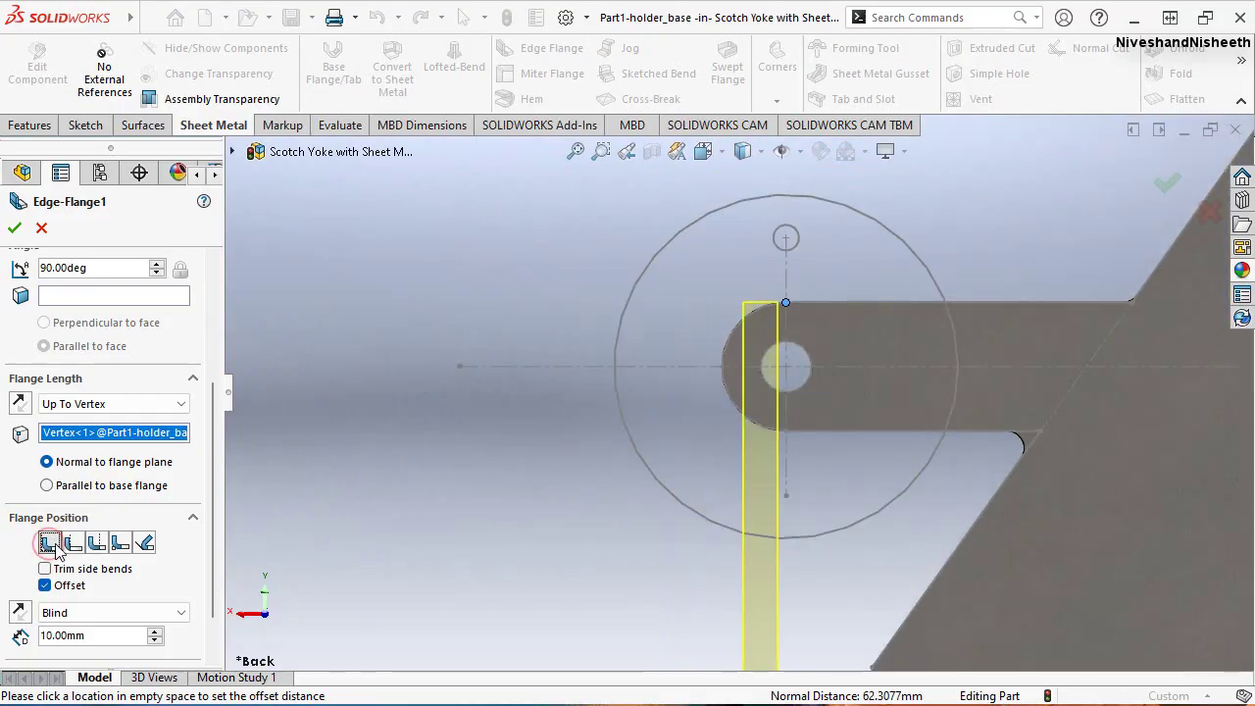
pyautogui.click(74, 544)
pyautogui.click(97, 544)
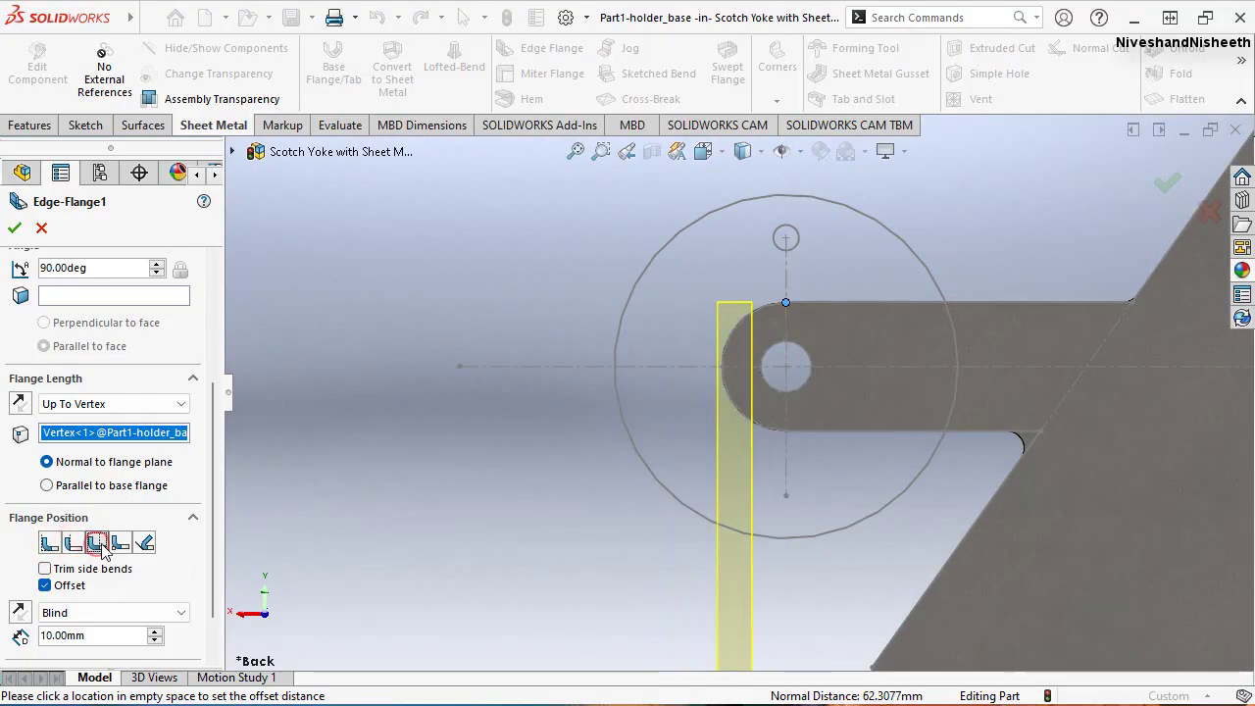
pyautogui.click(119, 549)
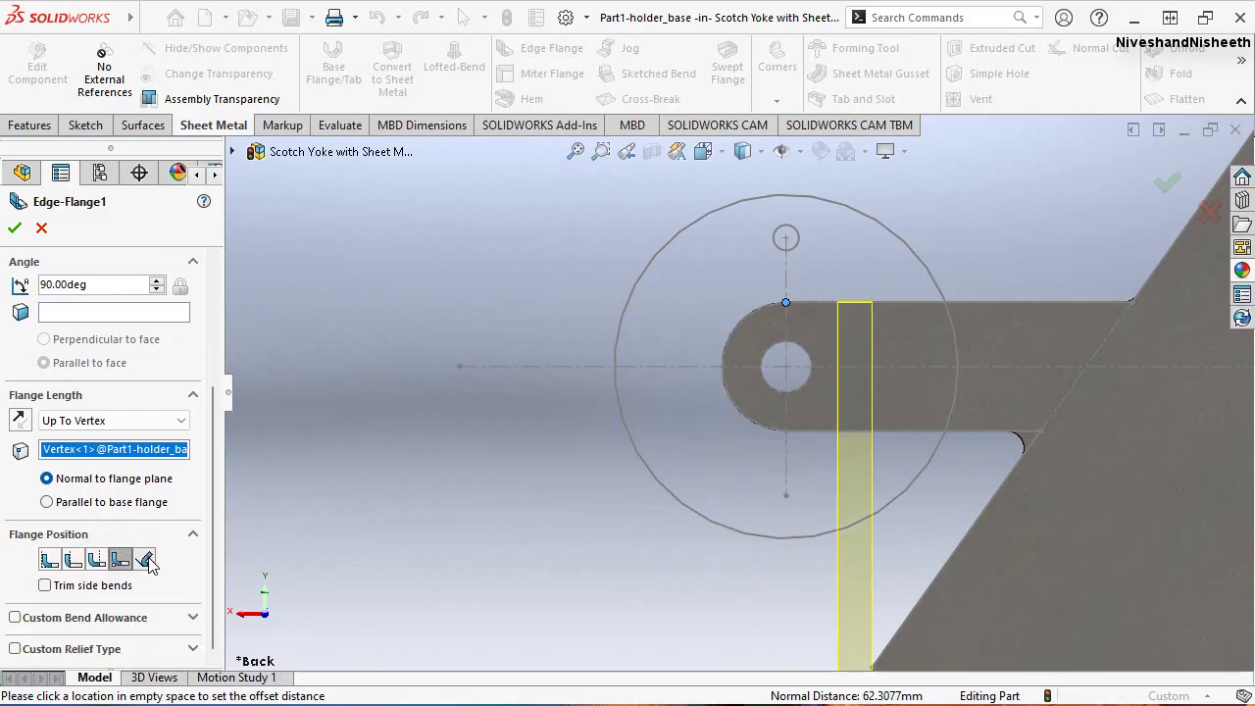
pyautogui.click(146, 559)
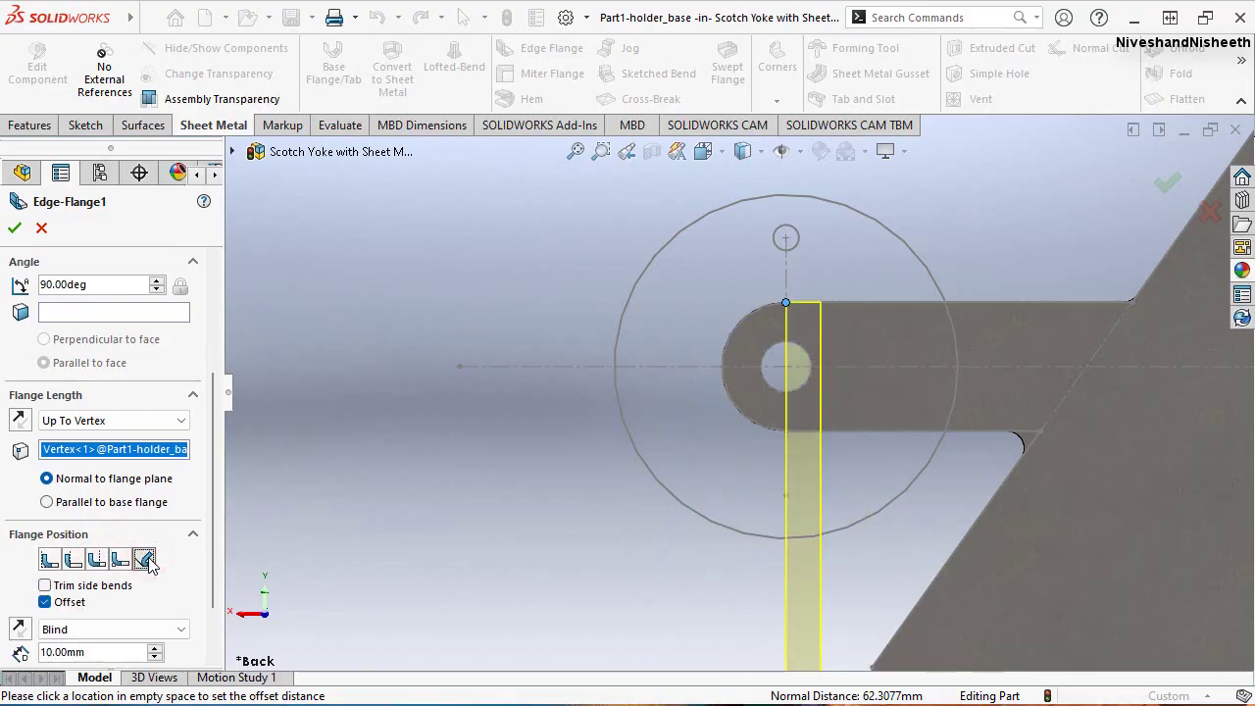
pyautogui.click(74, 560)
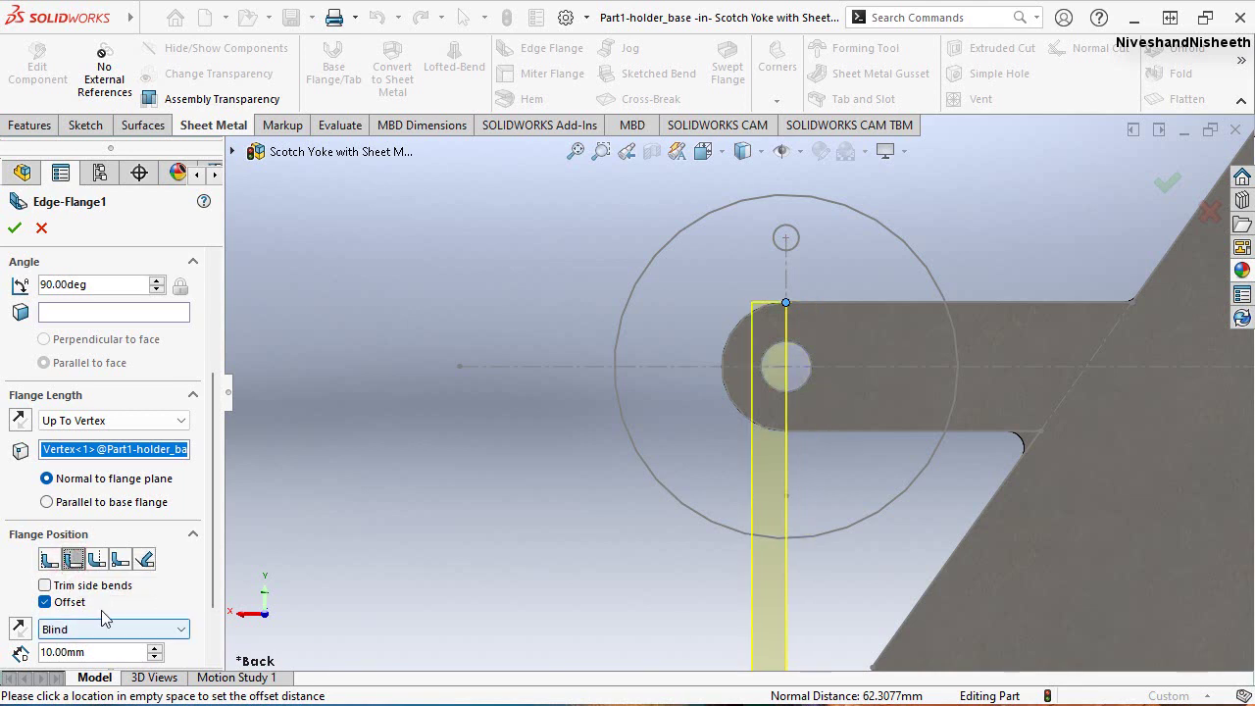
# Set the flange offset to 48 mm up to a vertex and accept Edge-Flange1
pyautogui.scroll(-2, 106, 617)
pyautogui.click(183, 557)
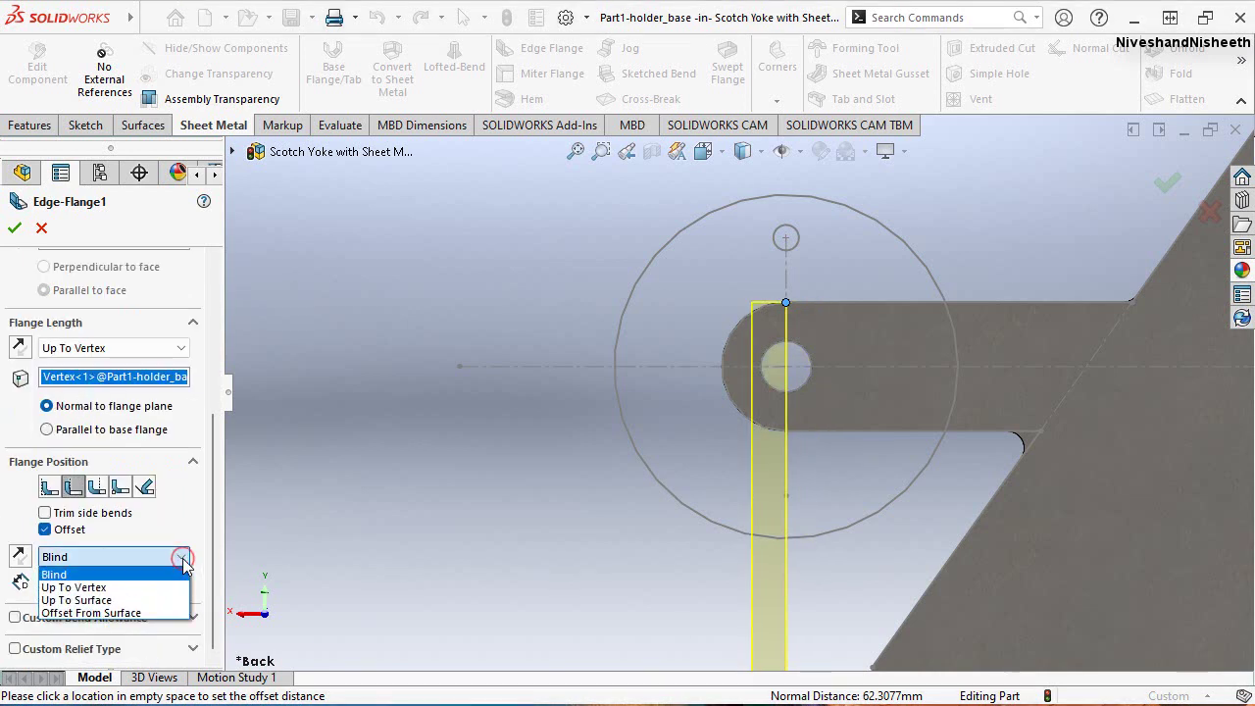
pyautogui.click(89, 585)
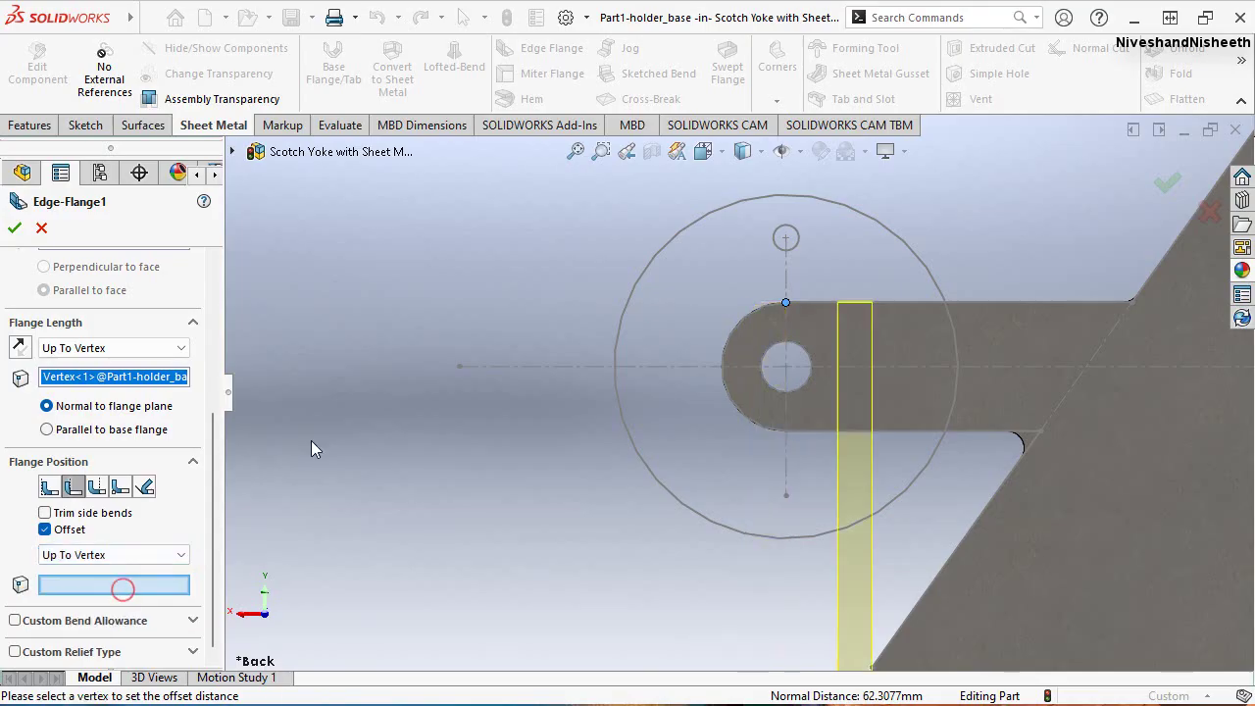
pyautogui.click(460, 367)
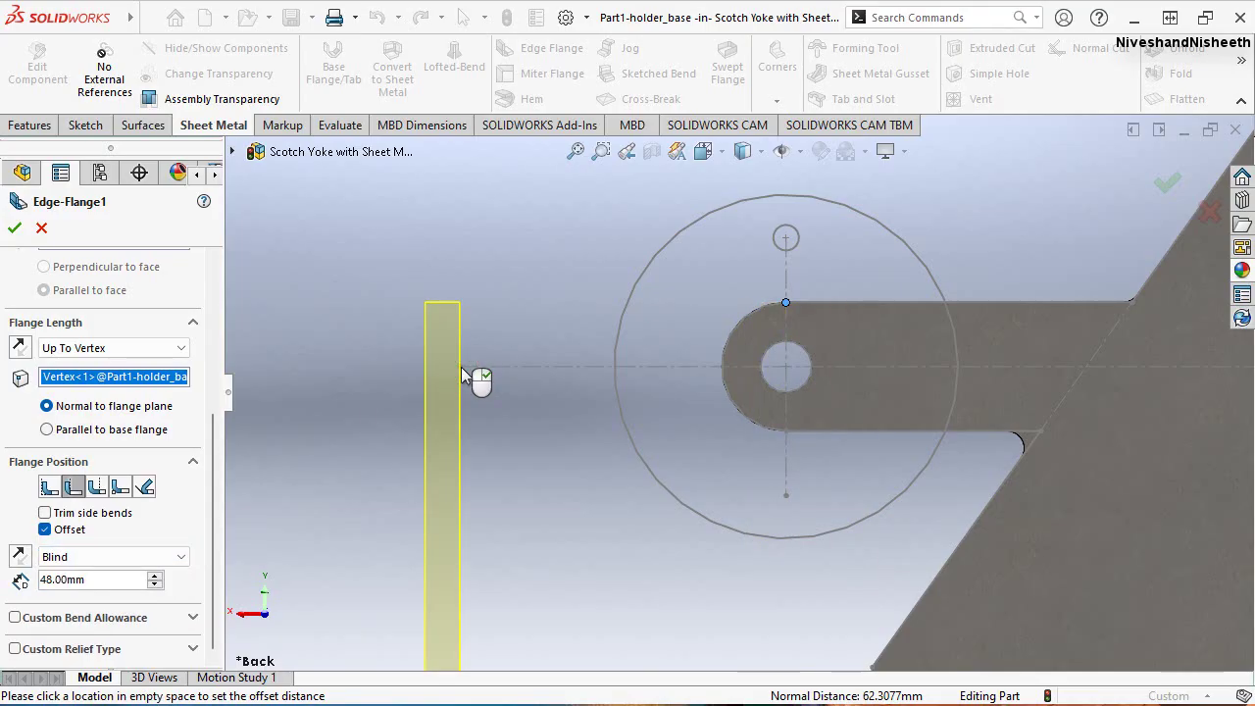
pyautogui.moveTo(462, 376)
pyautogui.mouseDown(button='middle')
pyautogui.moveTo(754, 413)
pyautogui.moveTo(734, 412)
pyautogui.mouseUp(button='middle')
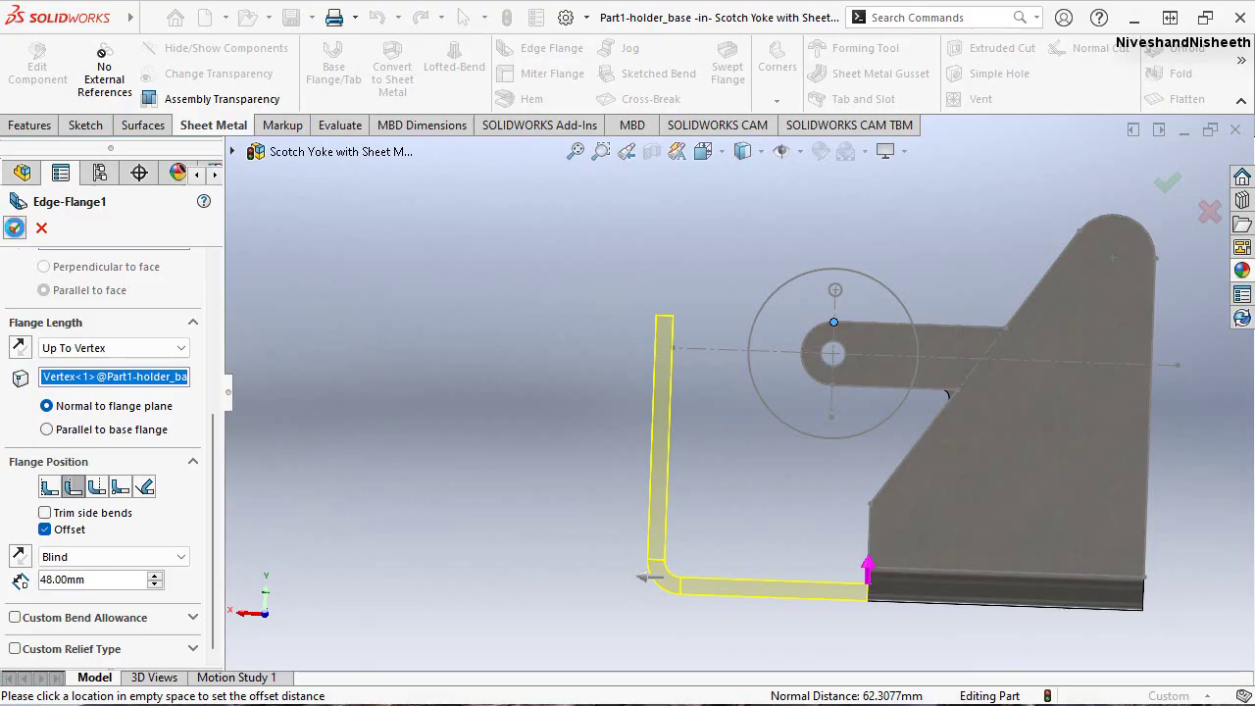
pyautogui.click(13, 227)
# Return the part to isometric, inspect the upright flange, and start another Edge Flange
pyautogui.click(723, 155)
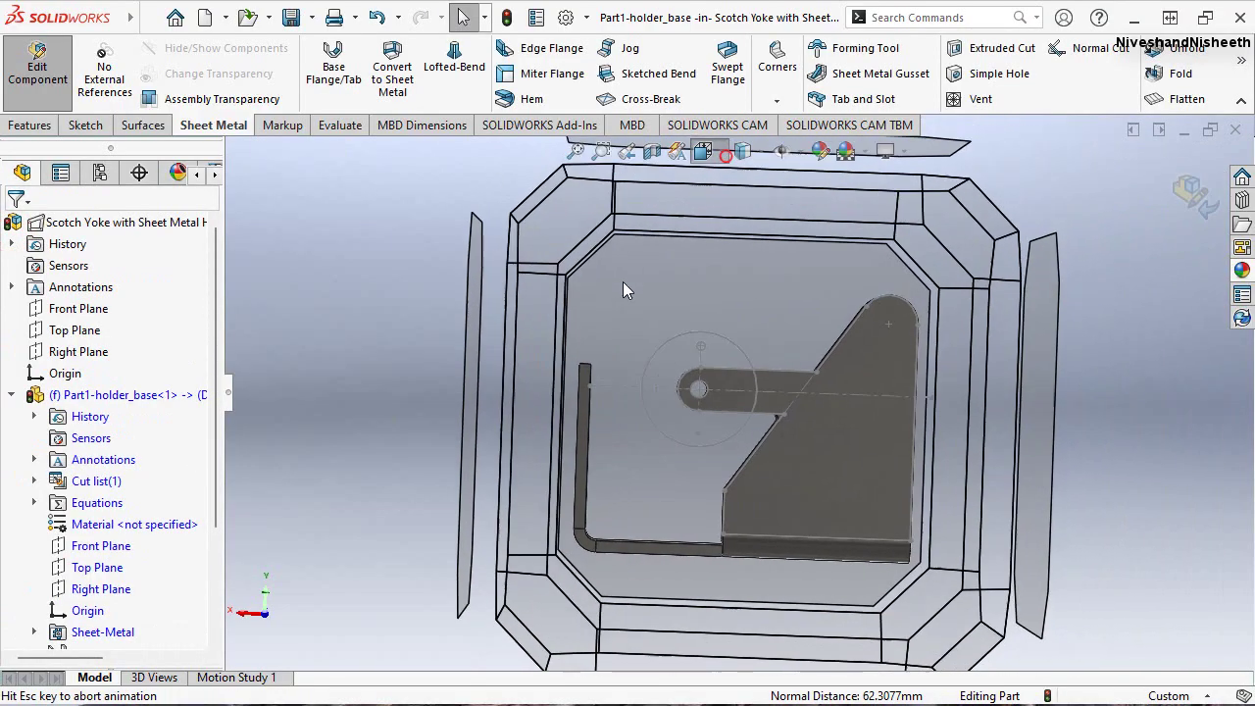
pyautogui.click(461, 325)
pyautogui.scroll(-3, 610, 469)
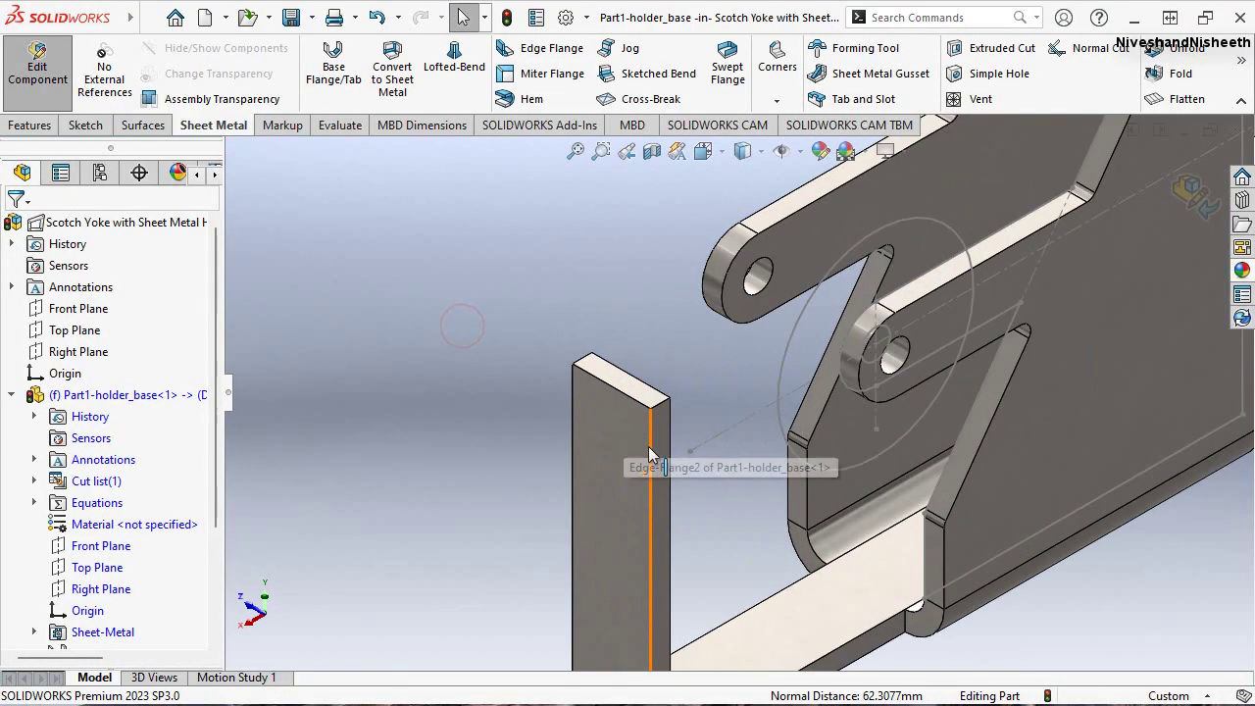
pyautogui.moveTo(610, 469); pyautogui.dragTo(580, 414, button='middle')
pyautogui.scroll(-3, 673, 340)
pyautogui.moveTo(672, 340)
pyautogui.mouseDown(button='middle')
pyautogui.moveTo(751, 326)
pyautogui.moveTo(680, 210)
pyautogui.mouseUp(button='middle')
pyautogui.click(724, 152)
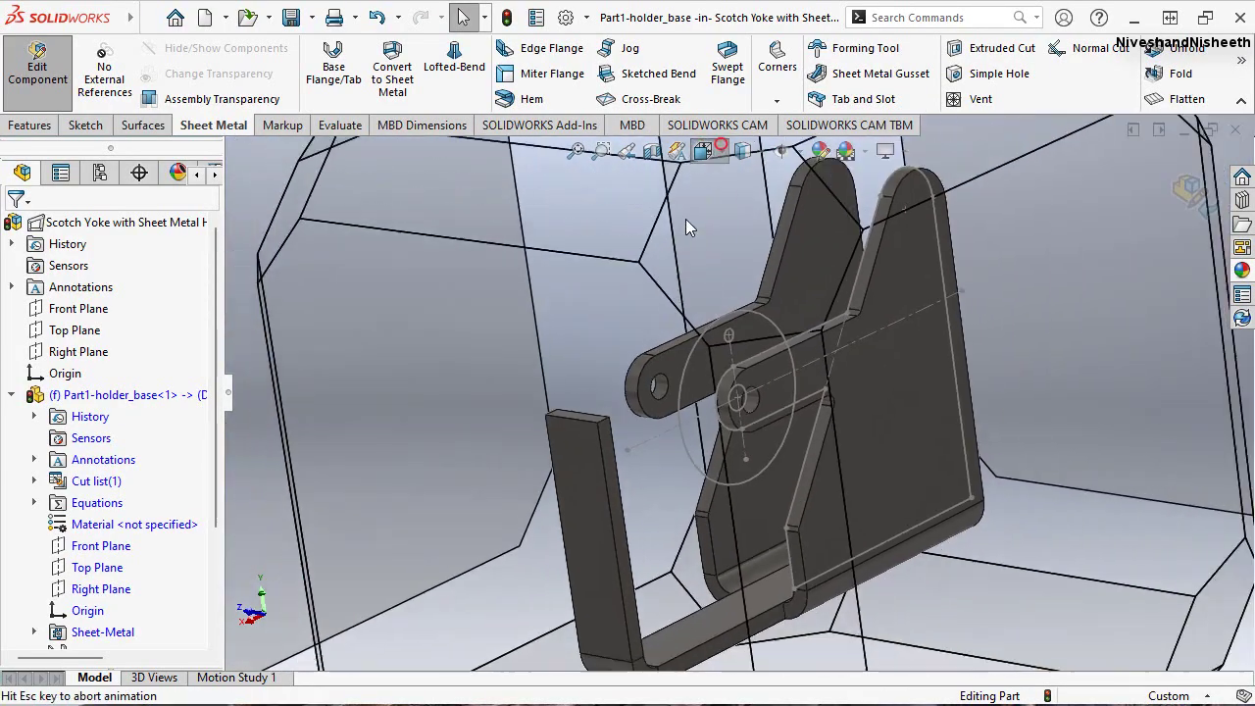
pyautogui.click(544, 399)
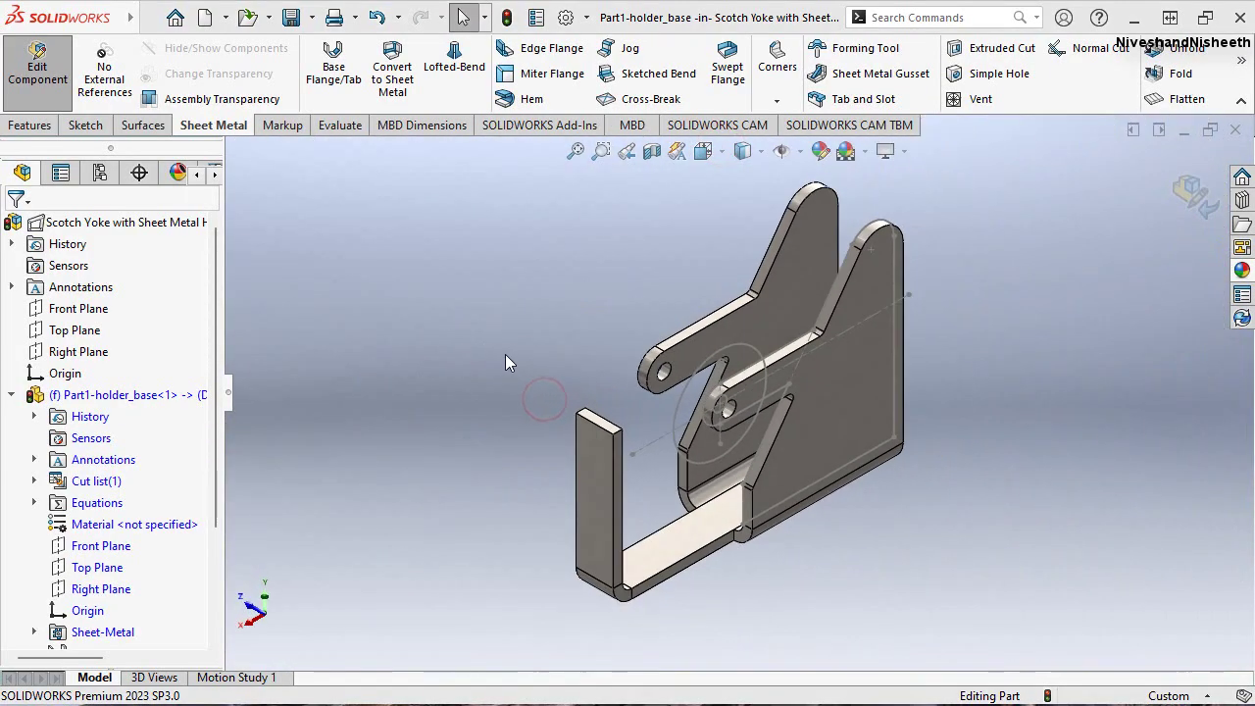
pyautogui.moveTo(504, 356)
pyautogui.mouseDown(button='middle')
pyautogui.moveTo(659, 307)
pyautogui.moveTo(762, 431)
pyautogui.moveTo(791, 511)
pyautogui.mouseUp(button='middle')
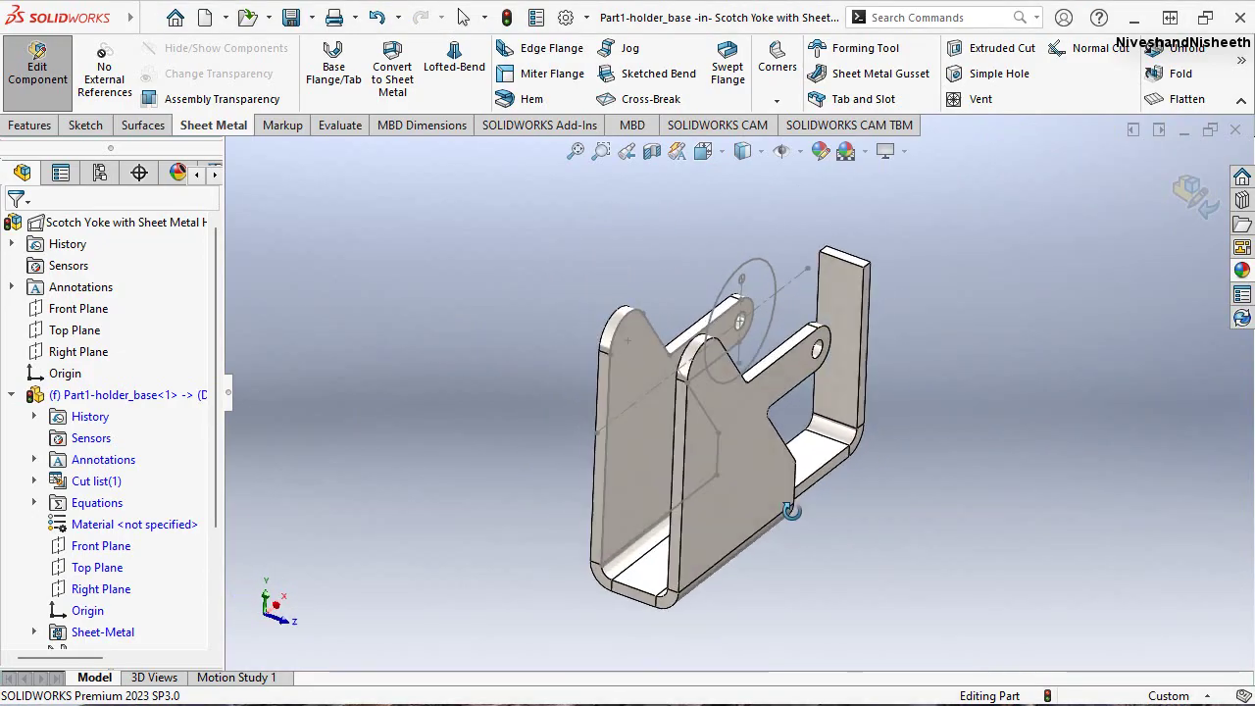
pyautogui.press('f')
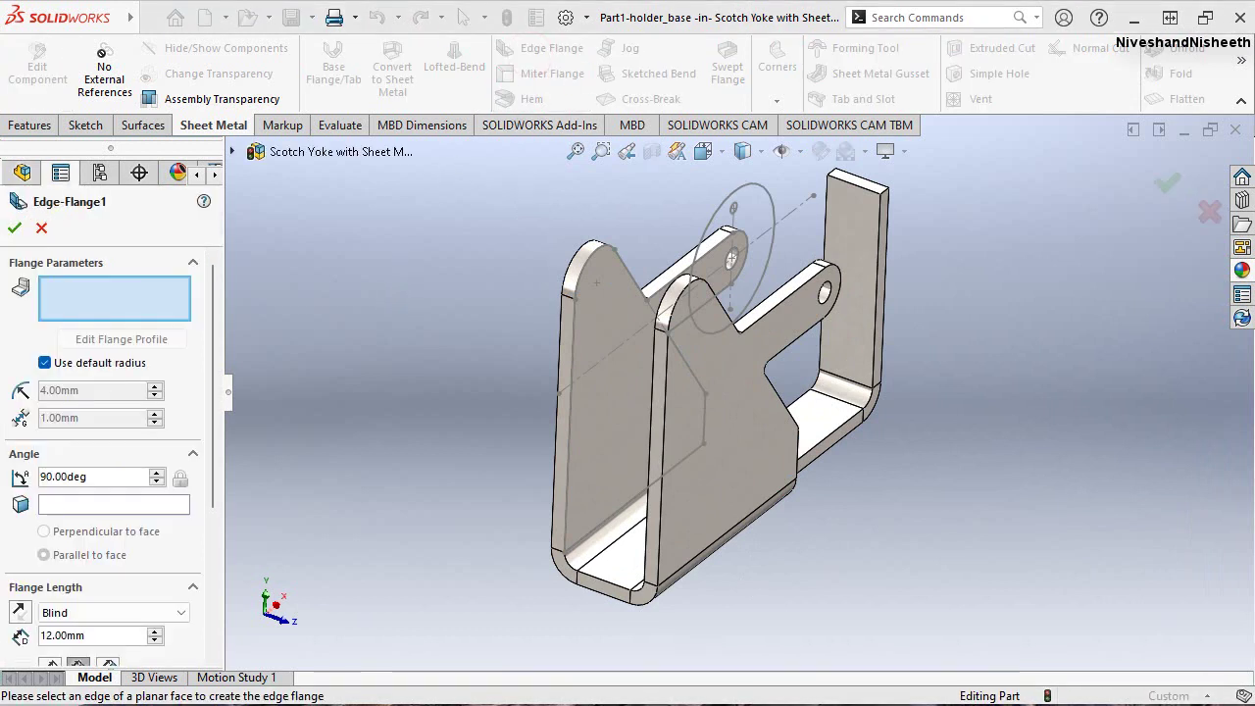
# Select the bracket's vertical edge for the new flange and view it from the left
pyautogui.click(573, 351)
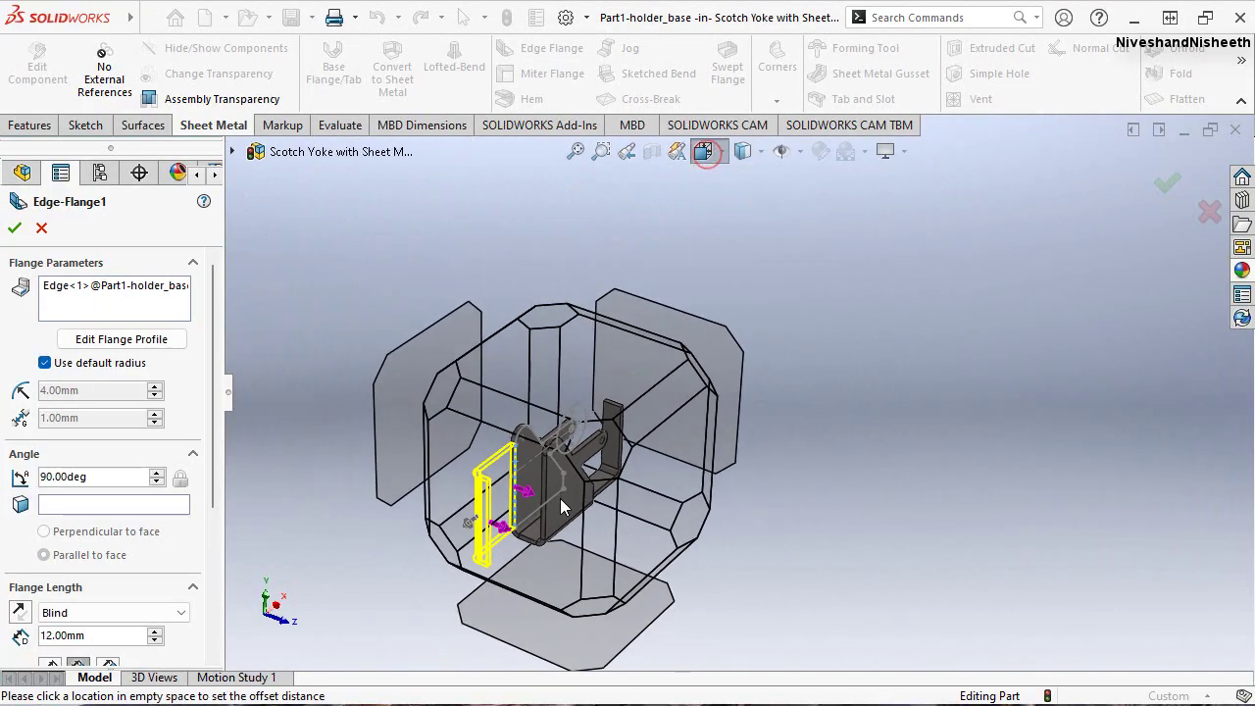
pyautogui.click(540, 520)
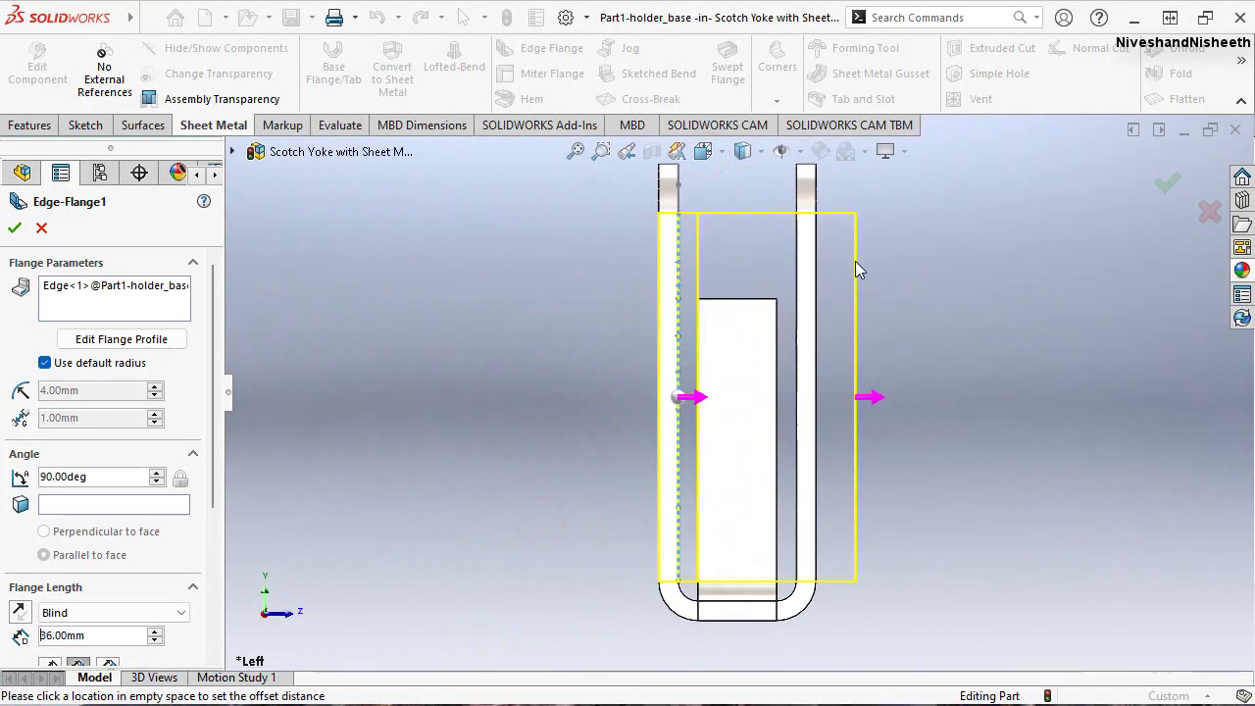
pyautogui.scroll(-2, 854, 265)
pyautogui.scroll(3, 831, 265)
pyautogui.scroll(1, 829, 440)
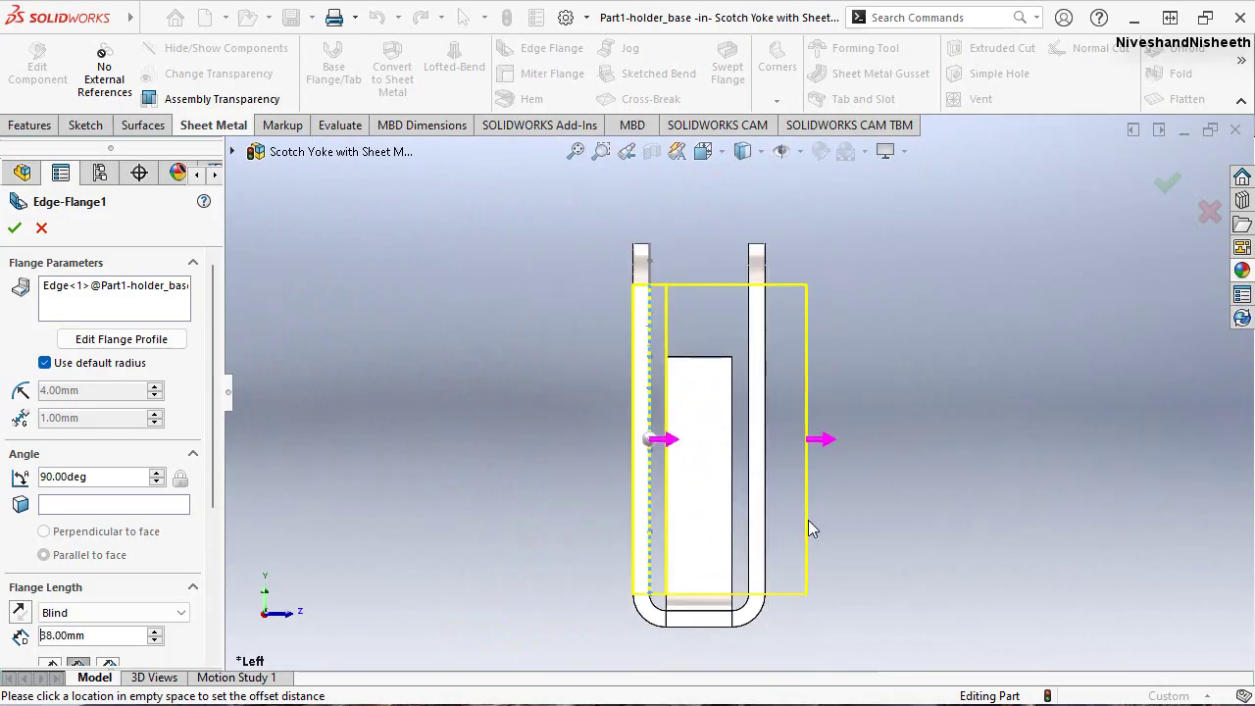
pyautogui.scroll(-1, 810, 527)
pyautogui.scroll(-2, 196, 532)
pyautogui.scroll(-2, 196, 533)
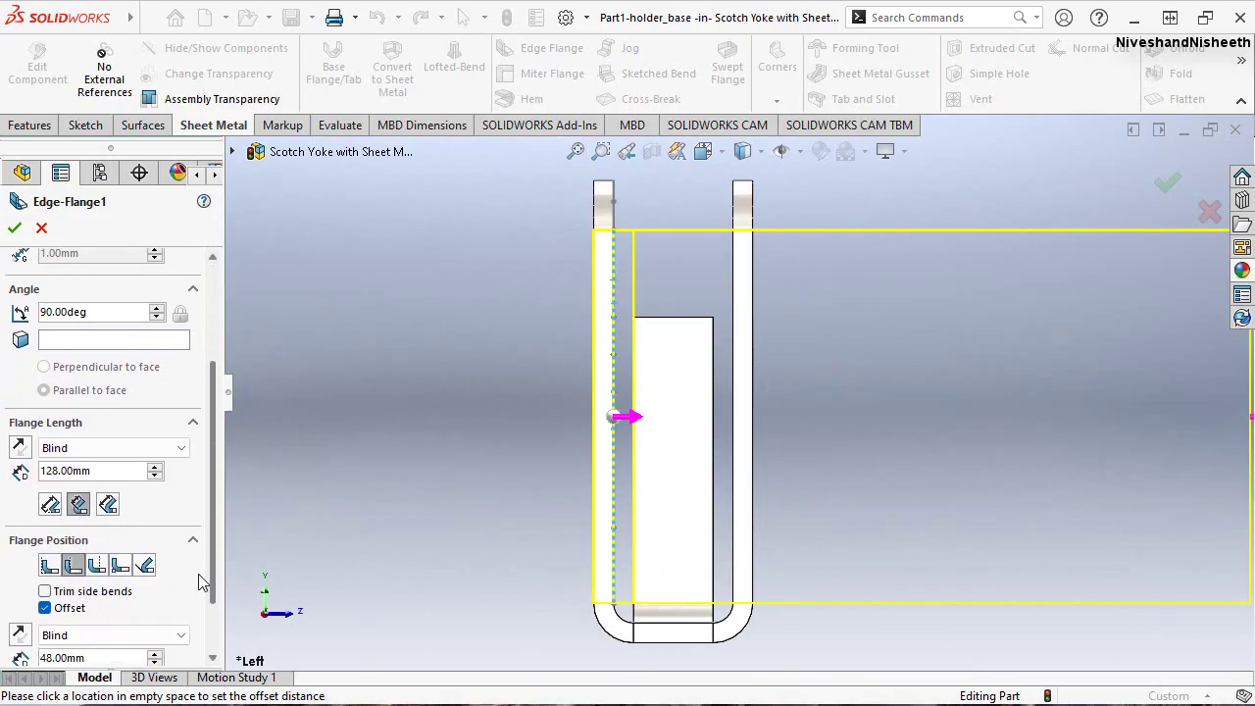
# Set flange length Up To Vertex at the chosen vertex, remove the offset, and accept
pyautogui.click(180, 442)
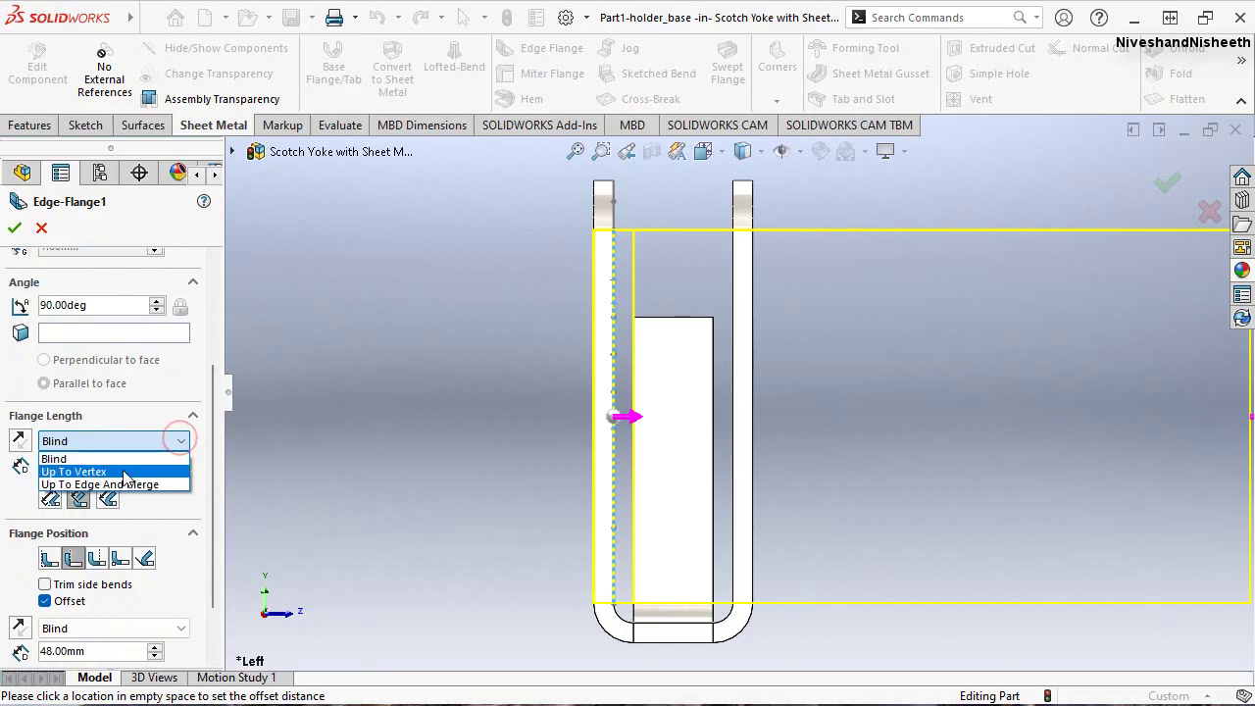
pyautogui.click(124, 474)
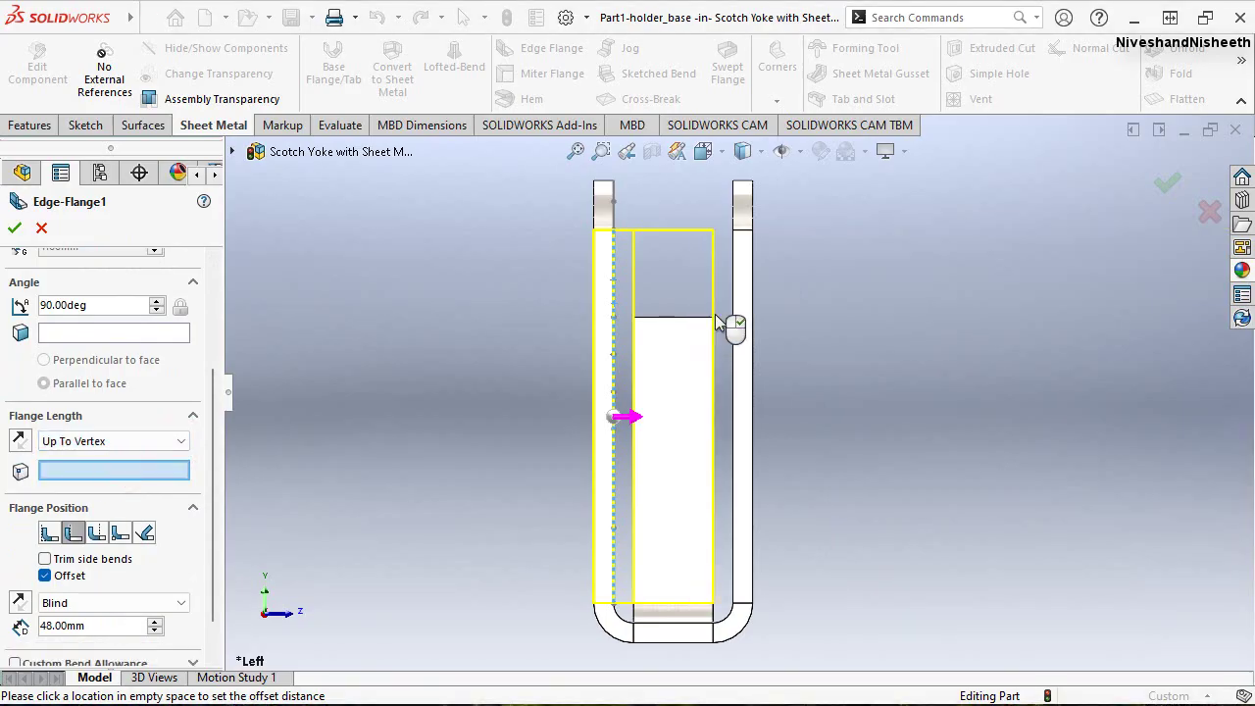
pyautogui.scroll(-2, 716, 320)
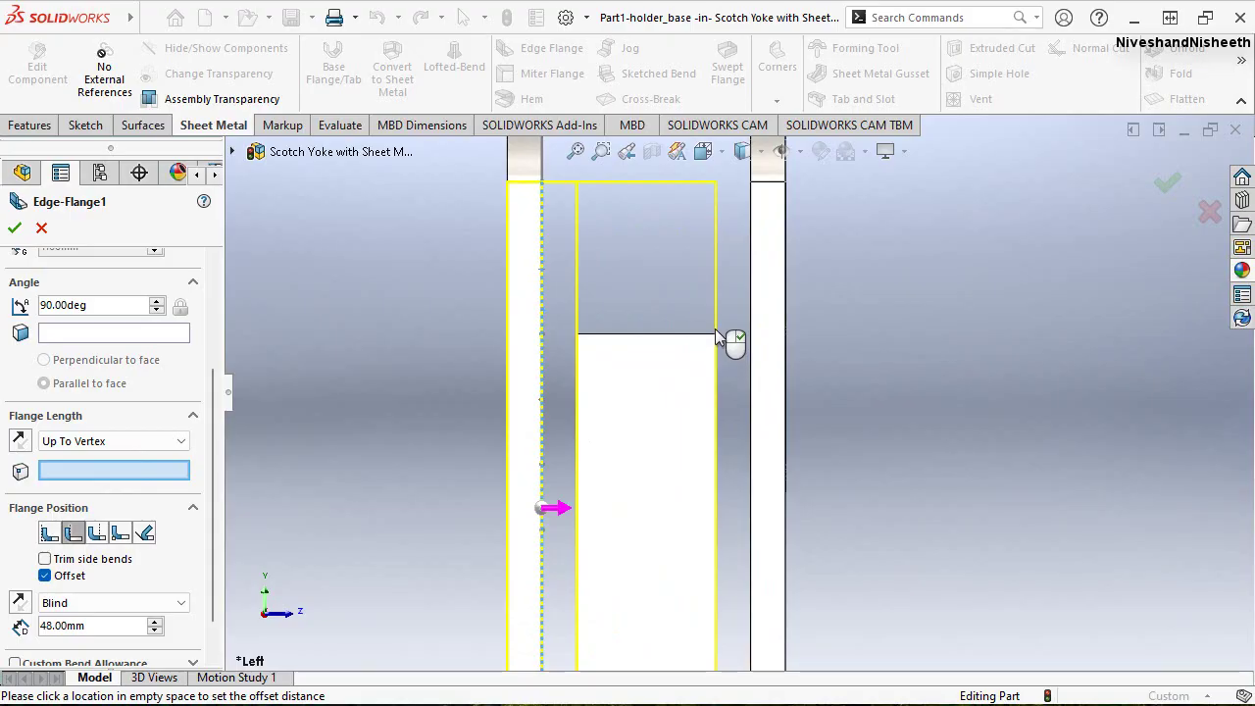
pyautogui.click(713, 334)
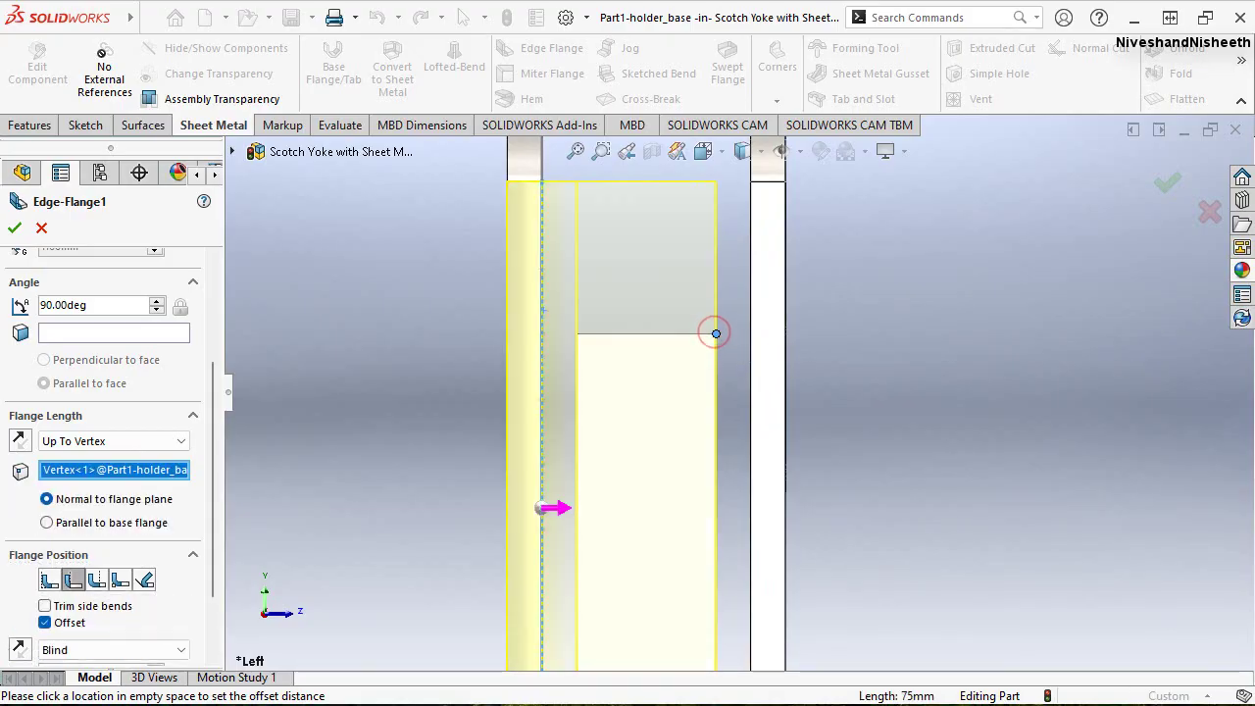
pyautogui.press('f')
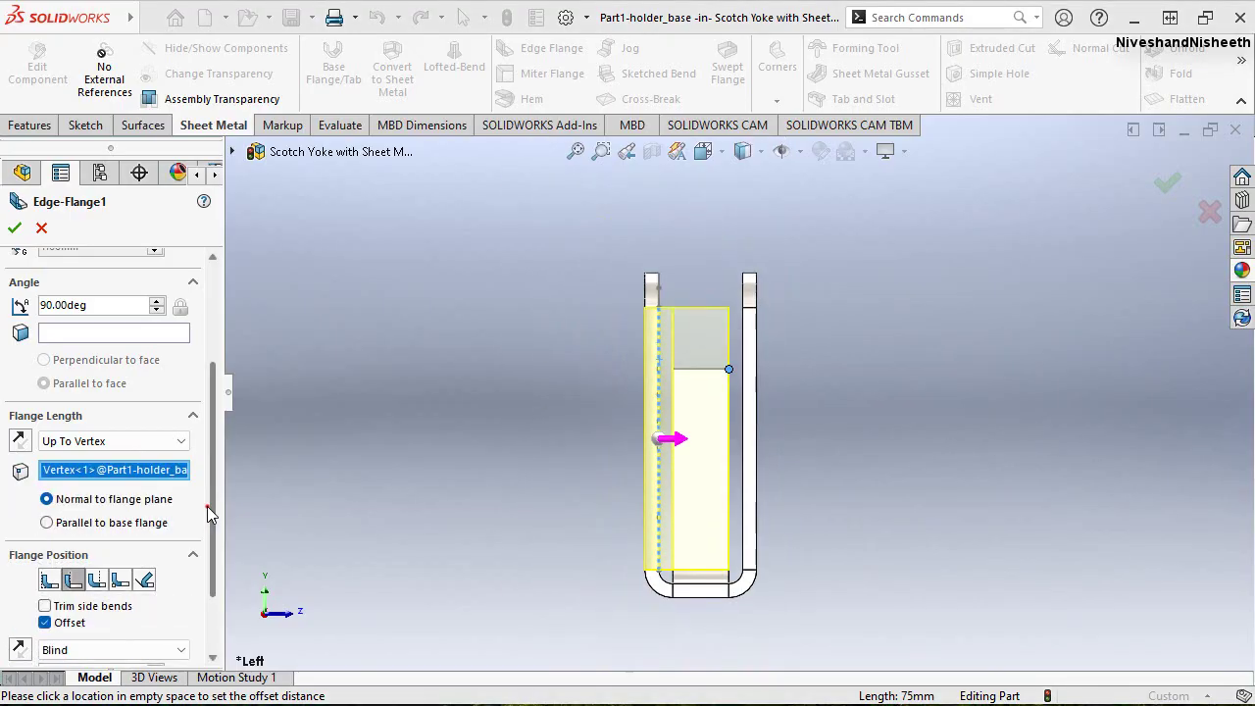
pyautogui.scroll(-3, 207, 506)
pyautogui.moveTo(537, 465)
pyautogui.mouseDown(button='middle')
pyautogui.moveTo(611, 473)
pyautogui.moveTo(642, 530)
pyautogui.mouseUp(button='middle')
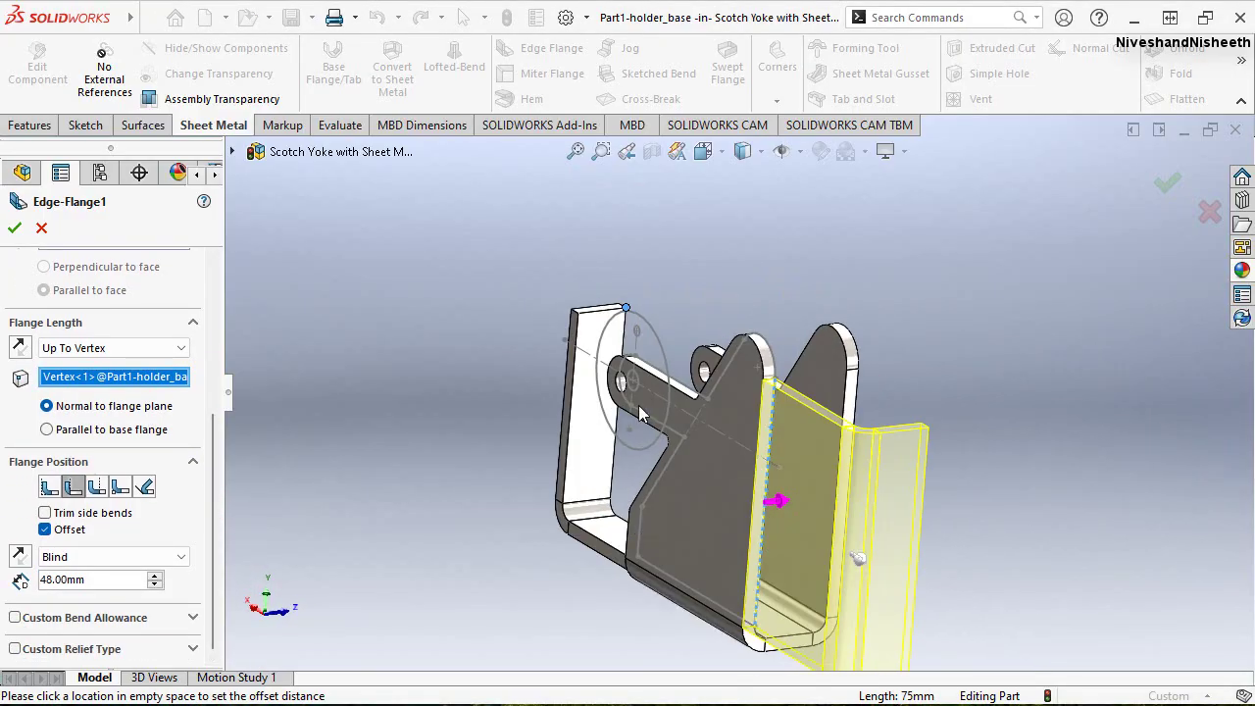
pyautogui.moveTo(639, 413); pyautogui.dragTo(809, 507, button='middle')
pyautogui.press('f')
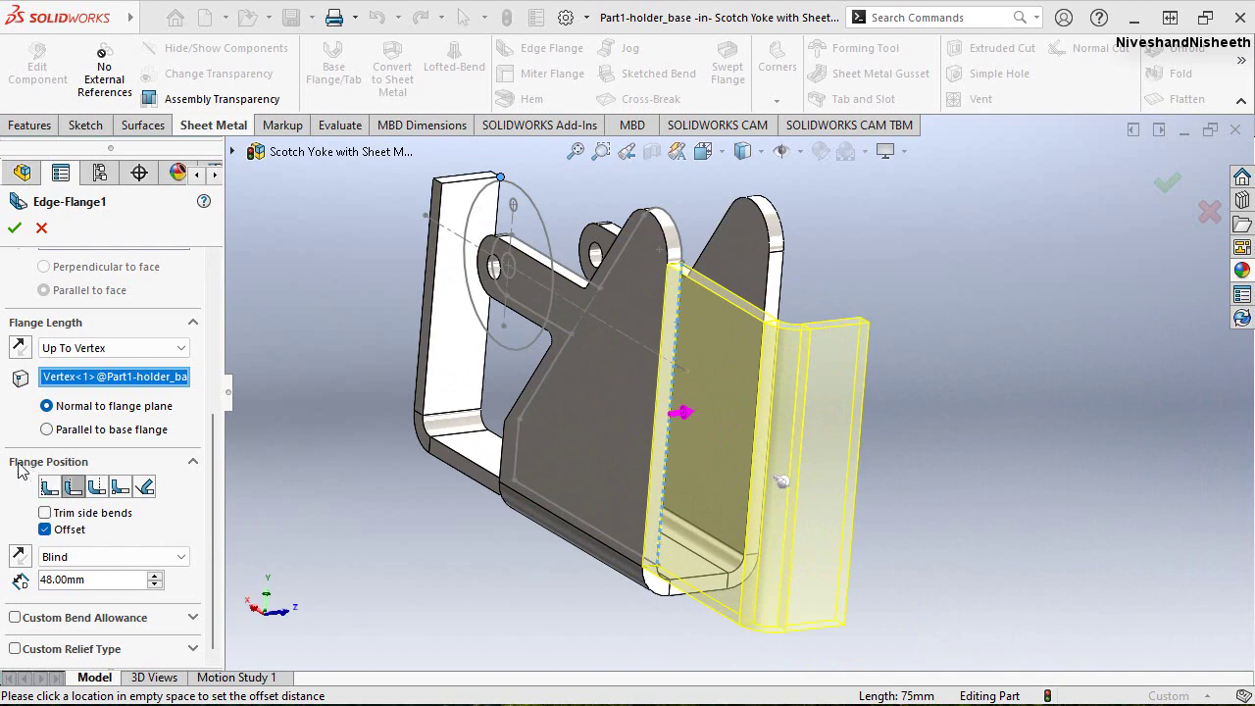
pyautogui.click(45, 529)
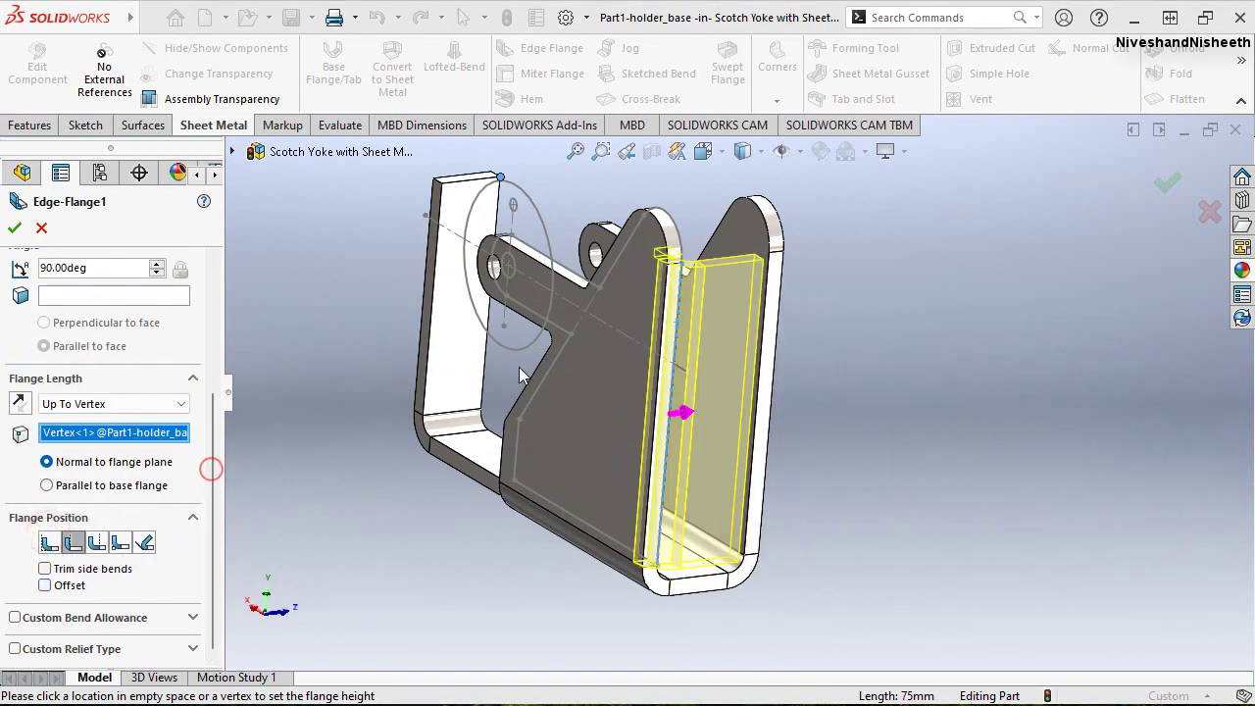
pyautogui.moveTo(548, 406)
pyautogui.mouseDown(button='middle')
pyautogui.moveTo(551, 628)
pyautogui.moveTo(518, 461)
pyautogui.moveTo(535, 461)
pyautogui.mouseUp(button='middle')
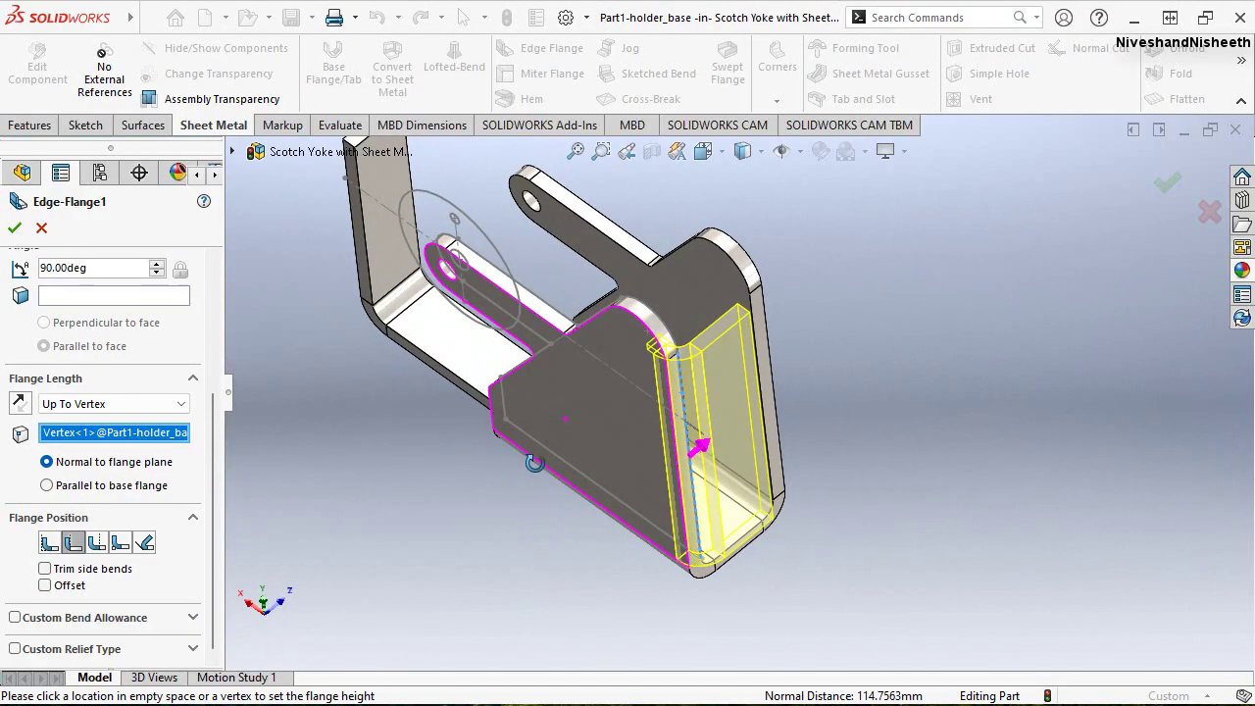
pyautogui.click(15, 228)
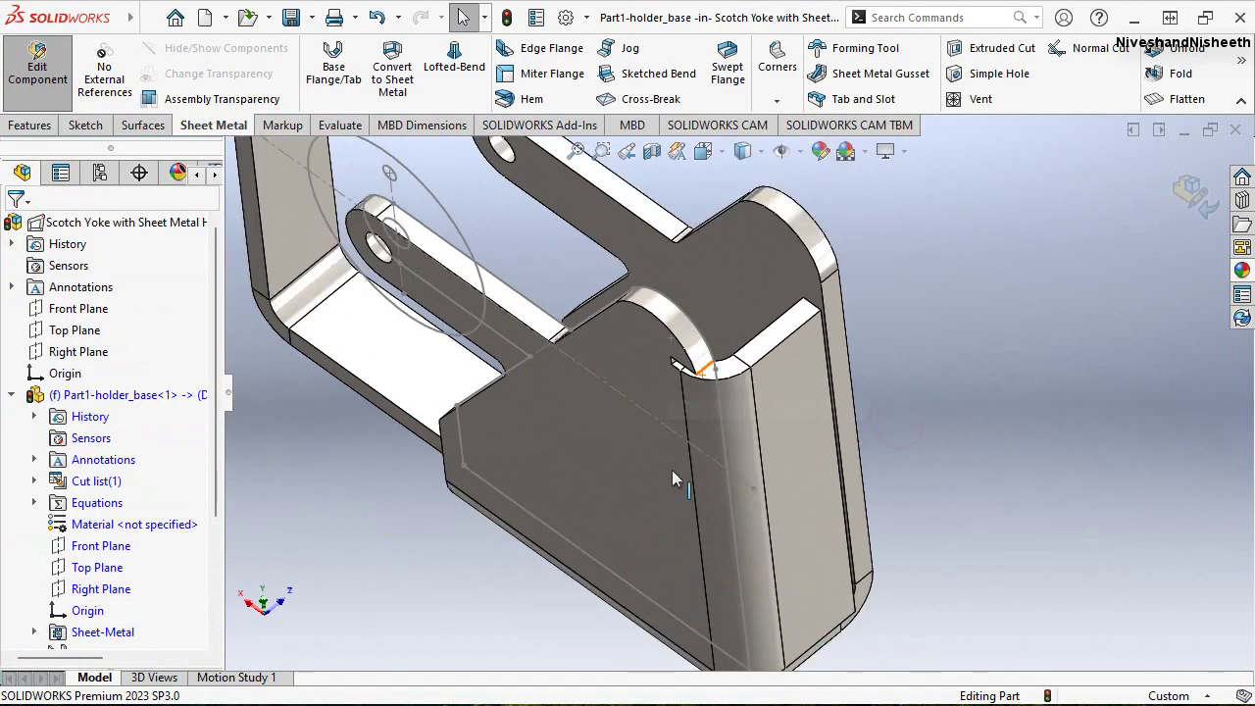
# Turn the model to an oblique view and edit Sketch16 under Edge-Flange3
pyautogui.moveTo(725, 411)
pyautogui.mouseDown(button='middle')
pyautogui.moveTo(748, 375)
pyautogui.moveTo(730, 390)
pyautogui.moveTo(687, 526)
pyautogui.moveTo(641, 513)
pyautogui.moveTo(543, 435)
pyautogui.moveTo(518, 506)
pyautogui.moveTo(523, 553)
pyautogui.moveTo(588, 552)
pyautogui.moveTo(713, 462)
pyautogui.moveTo(650, 569)
pyautogui.moveTo(677, 582)
pyautogui.moveTo(801, 351)
pyautogui.moveTo(774, 460)
pyautogui.moveTo(793, 520)
pyautogui.moveTo(848, 425)
pyautogui.moveTo(758, 412)
pyautogui.moveTo(782, 281)
pyautogui.mouseUp(button='middle')
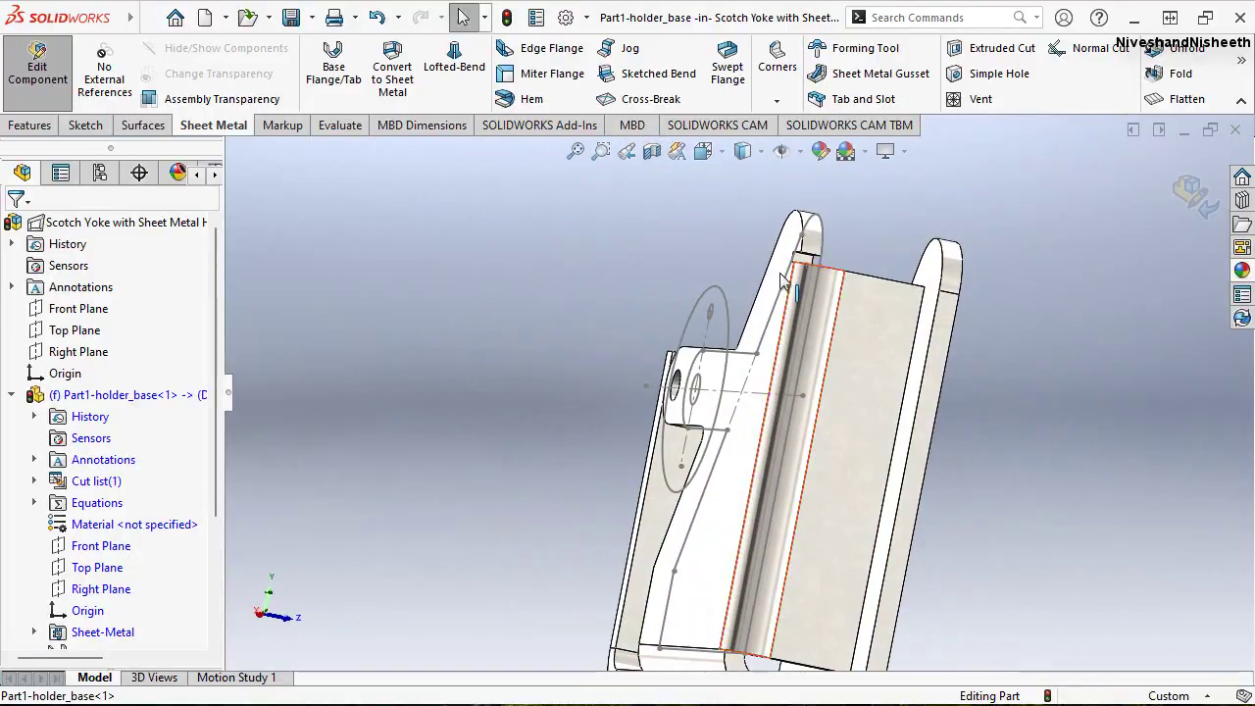
pyautogui.click(740, 153)
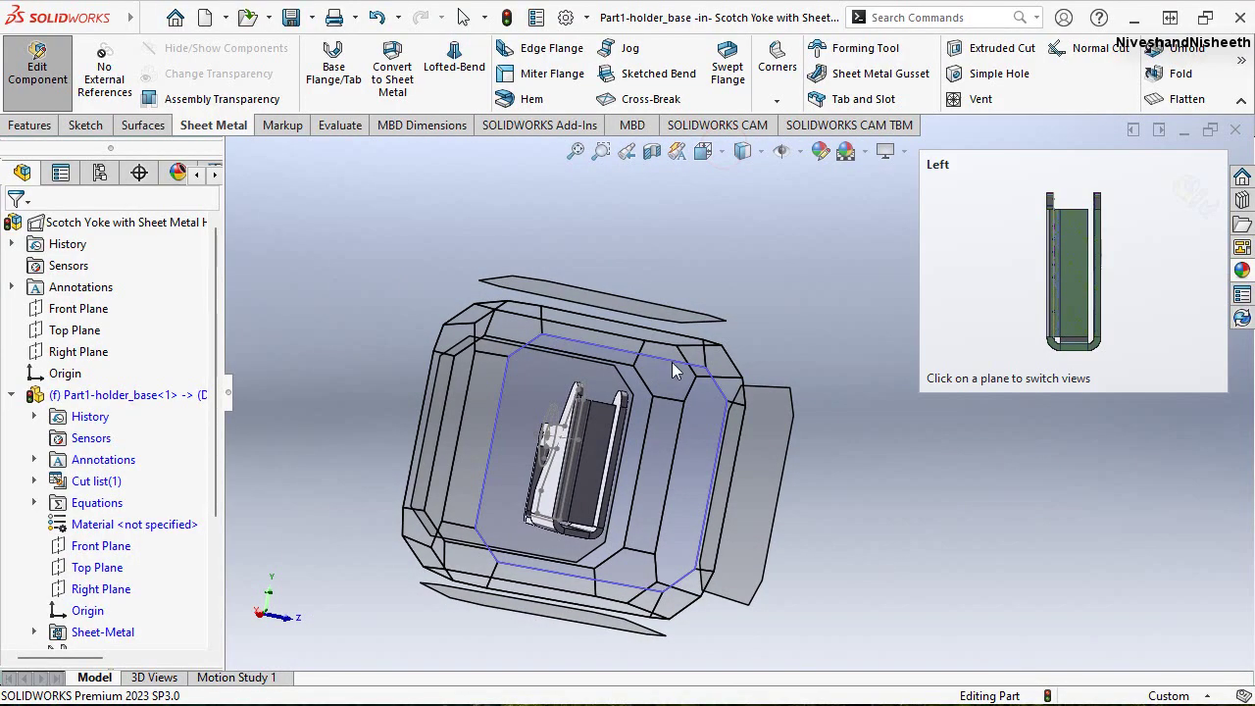
pyautogui.click(665, 376)
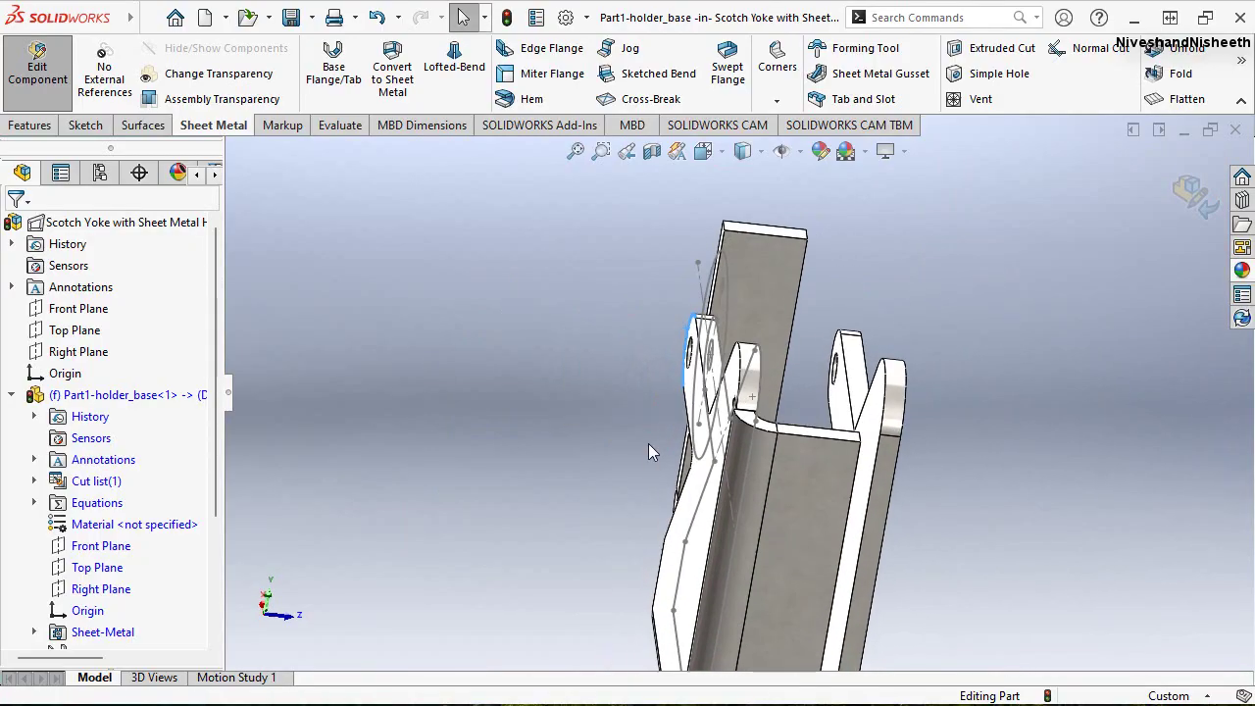
pyautogui.press('space')
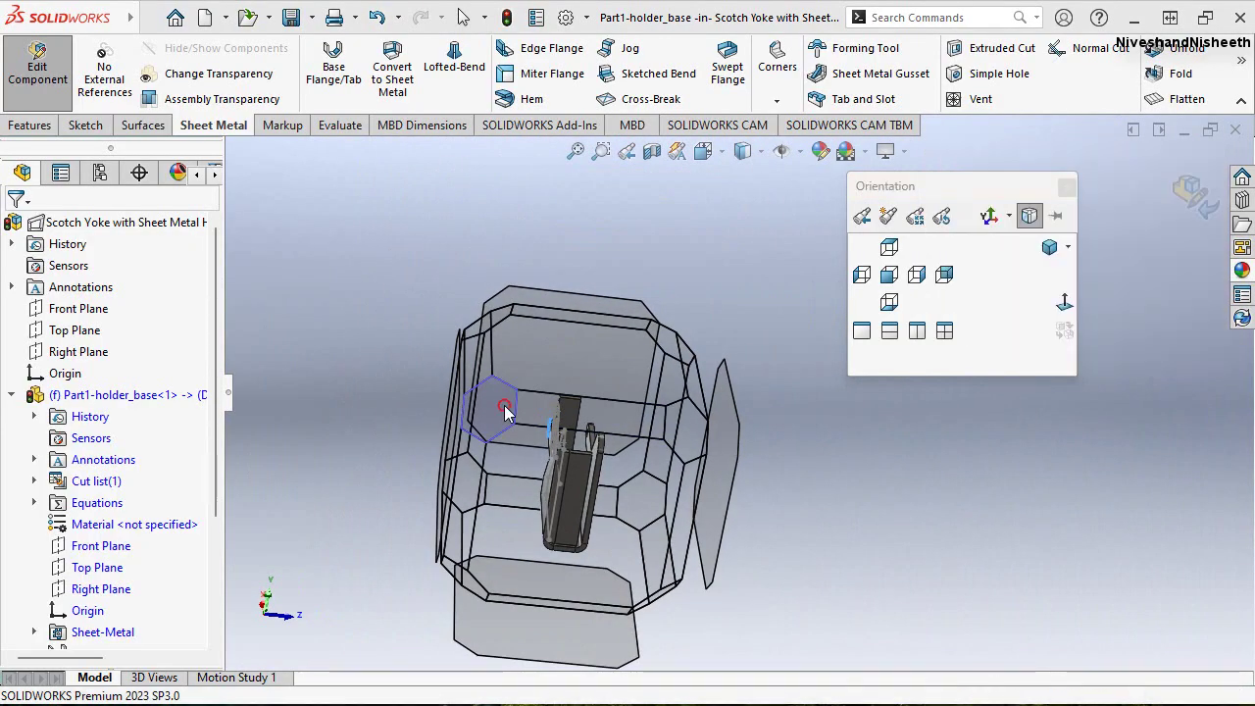
pyautogui.click(504, 410)
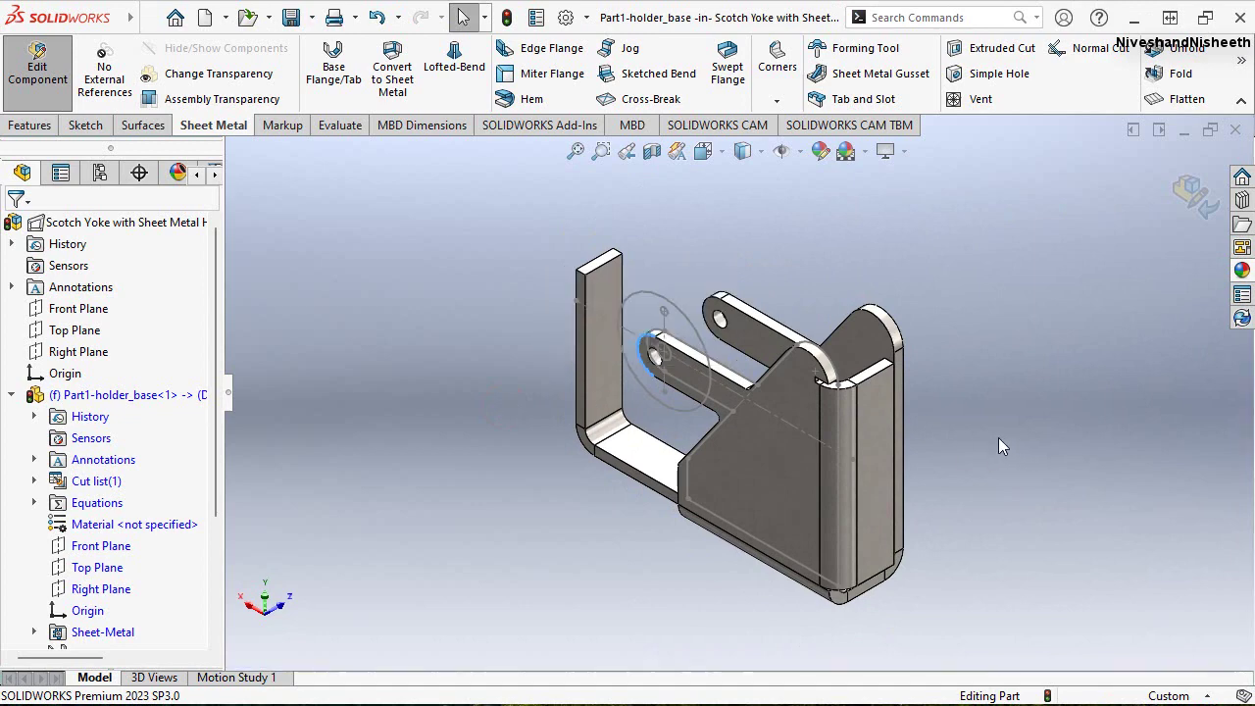
pyautogui.scroll(-3, 999, 439)
pyautogui.scroll(-3, 219, 501)
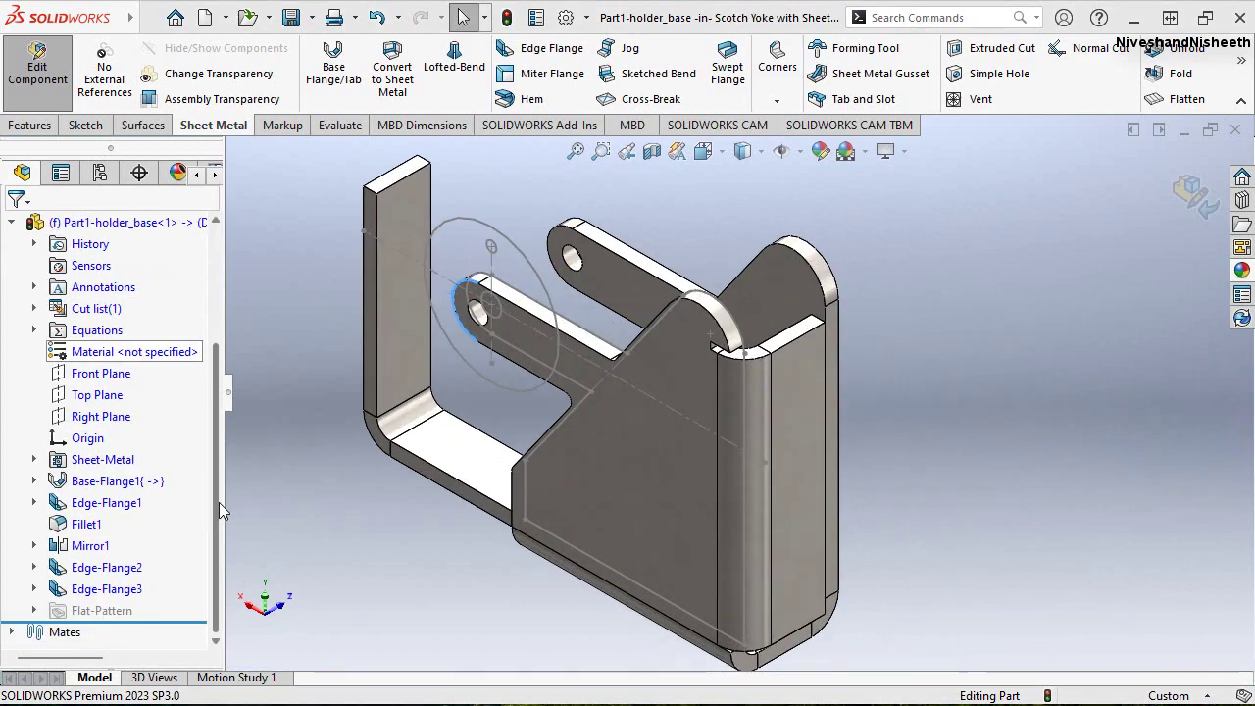
pyautogui.click(35, 589)
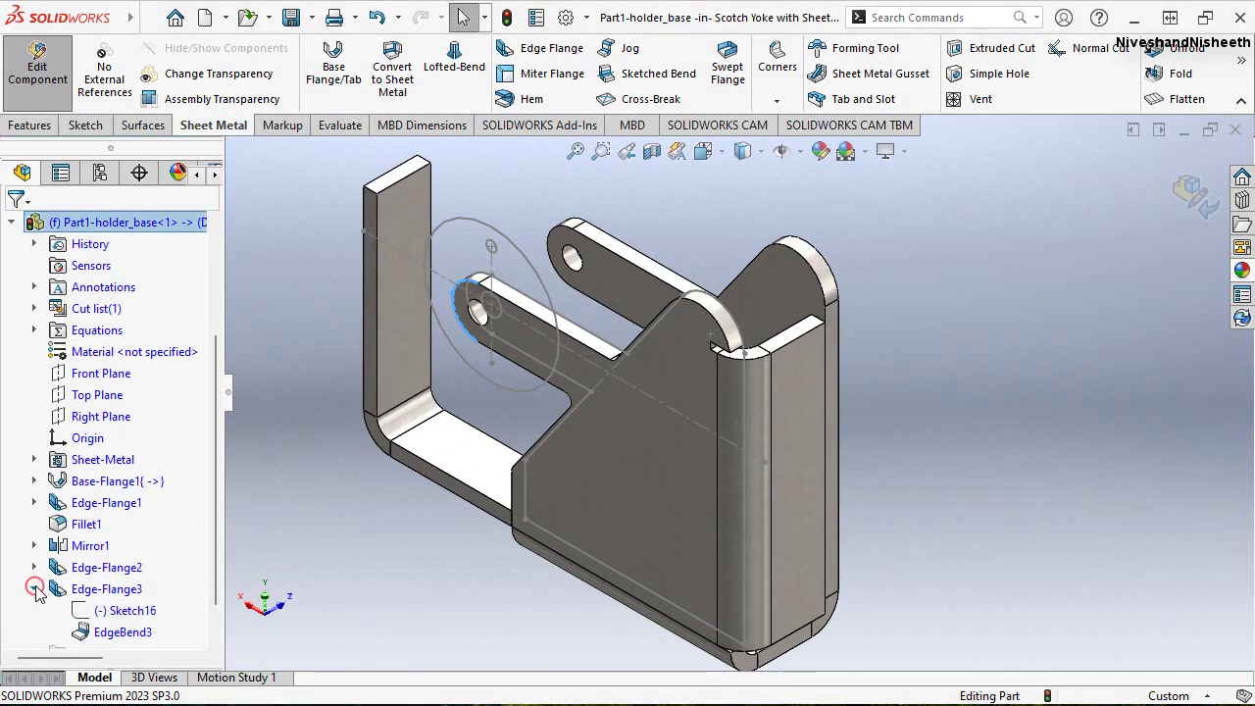
pyautogui.click(89, 610)
# Enter Sketch16 and view its sketch plane Normal To
pyautogui.click(104, 553)
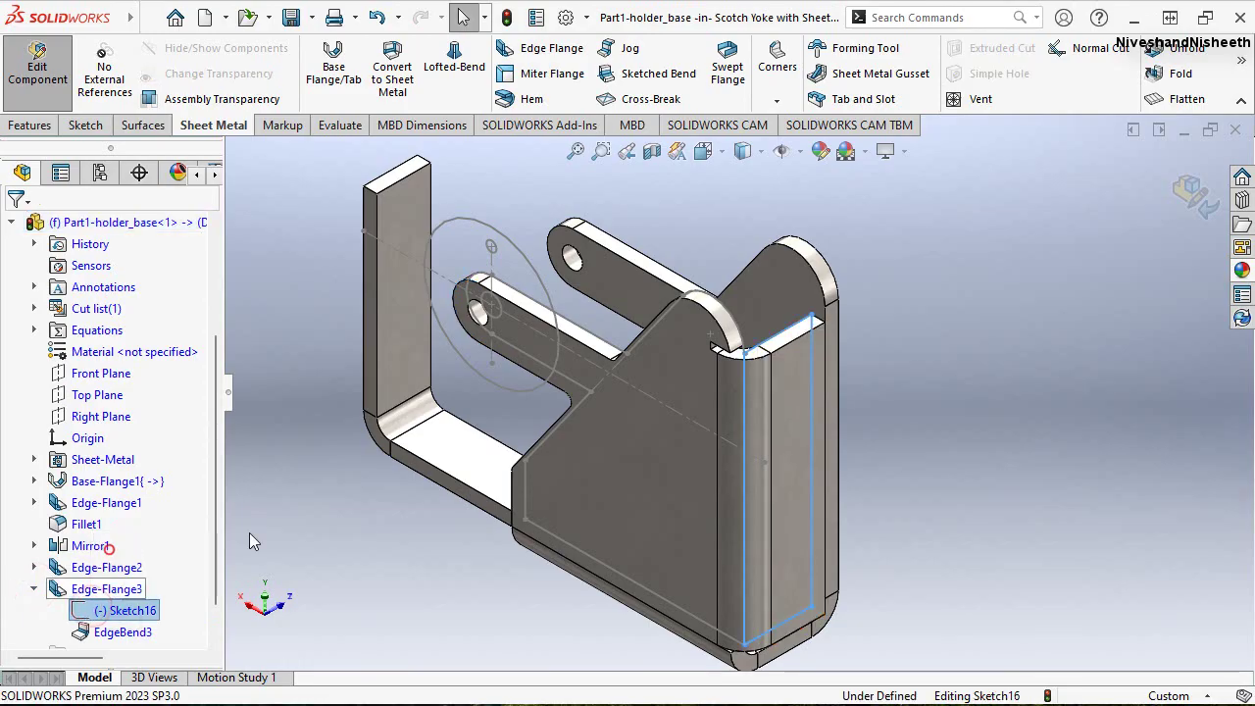
pyautogui.click(721, 156)
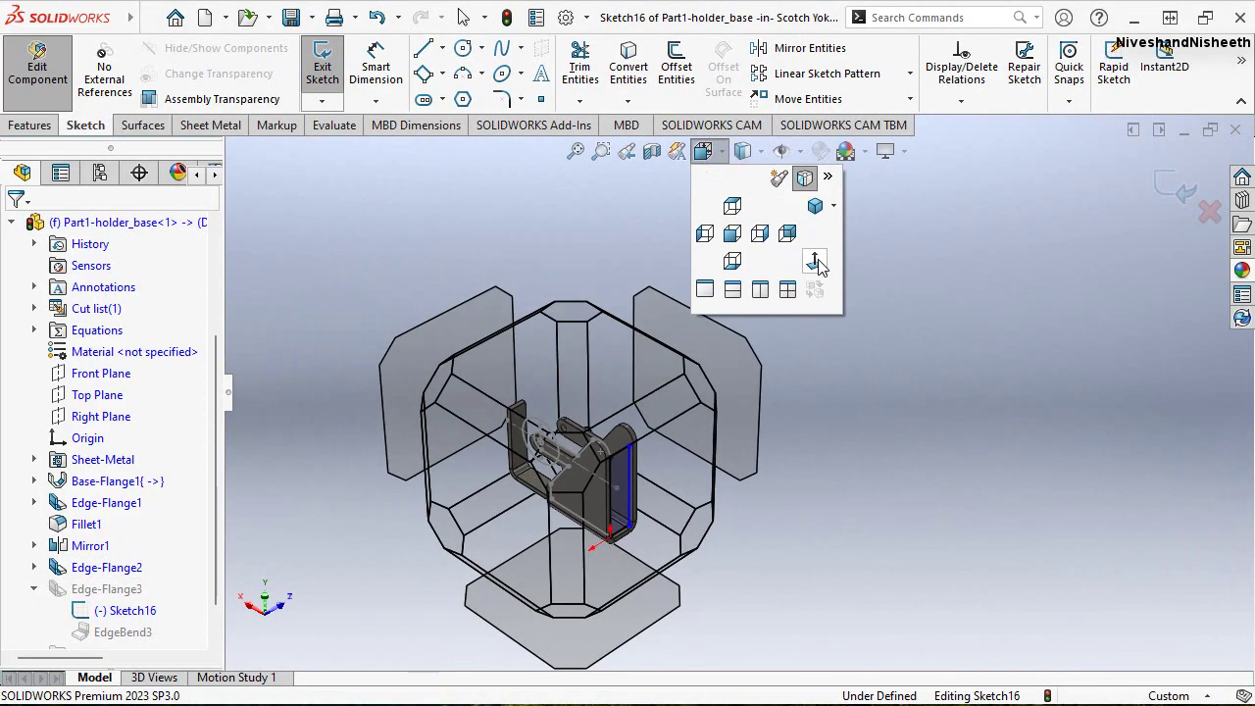
pyautogui.click(816, 263)
pyautogui.scroll(-2, 761, 333)
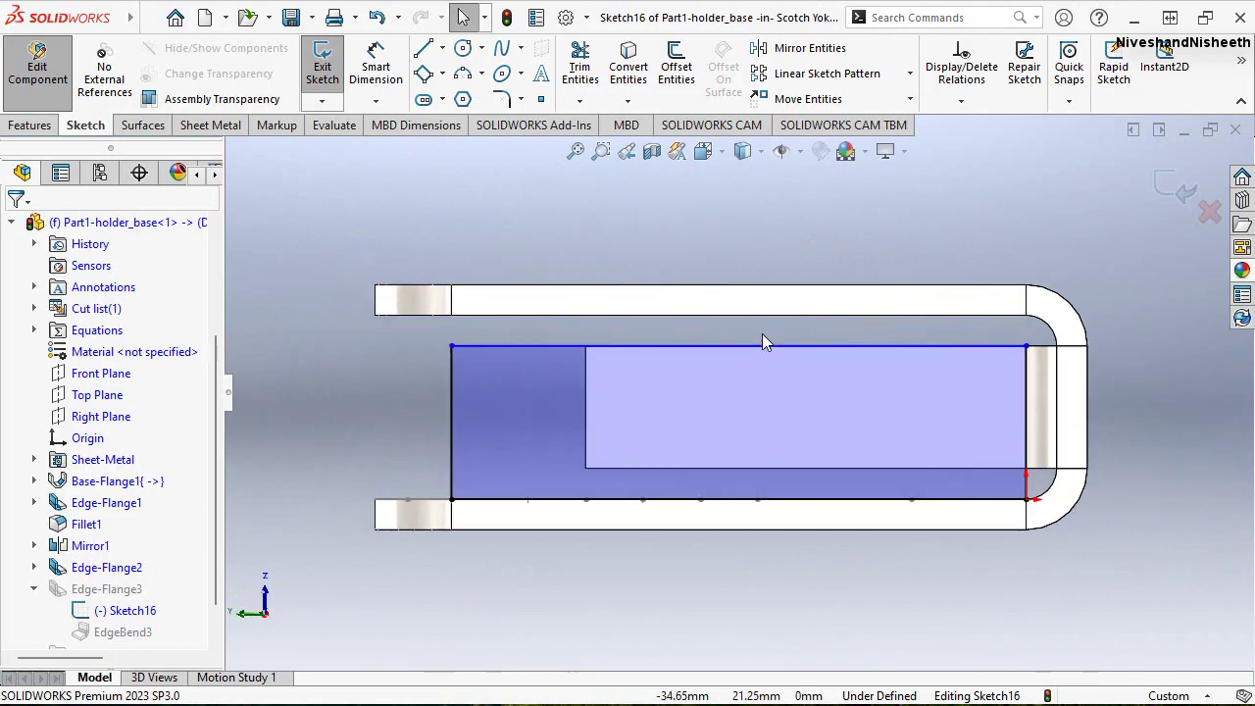
pyautogui.scroll(-2, 762, 333)
pyautogui.moveTo(319, 458); pyautogui.dragTo(317, 470, button='middle')
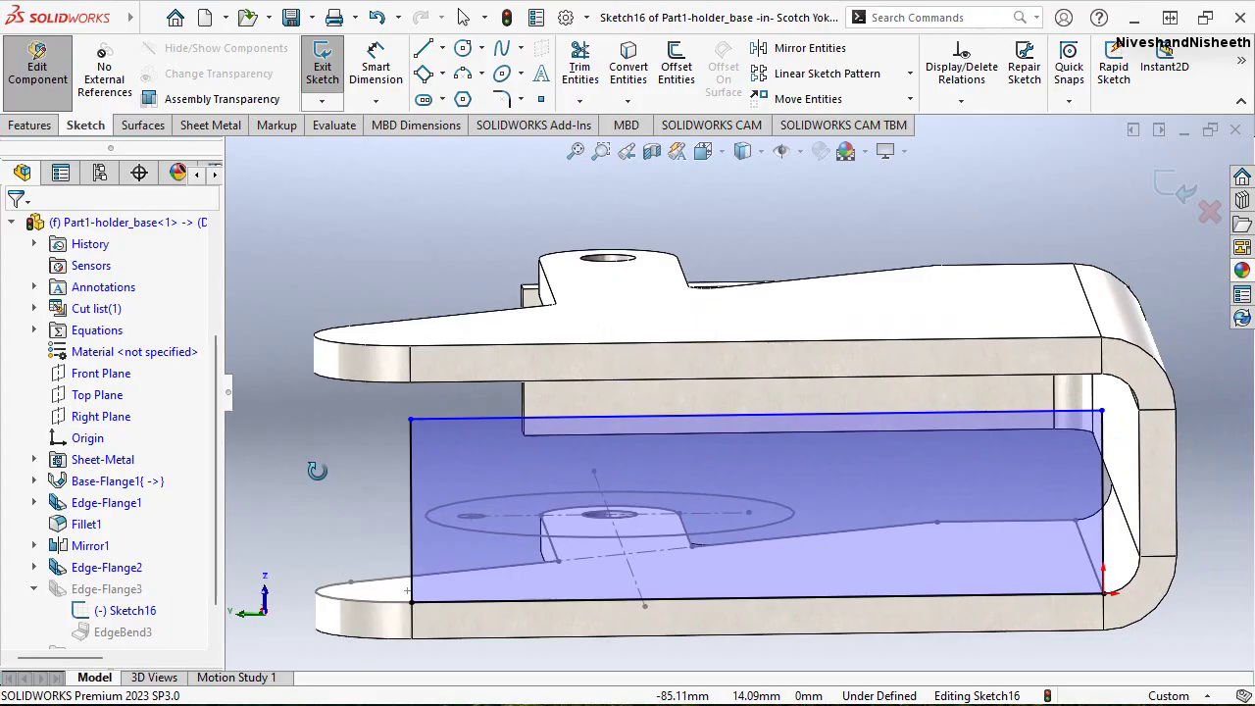
# Snap the rectangle's left corner point coincident onto the part's corner
pyautogui.click(412, 559)
pyautogui.moveTo(413, 558)
pyautogui.mouseDown()
pyautogui.moveTo(517, 607)
pyautogui.moveTo(552, 603)
pyautogui.mouseUp()
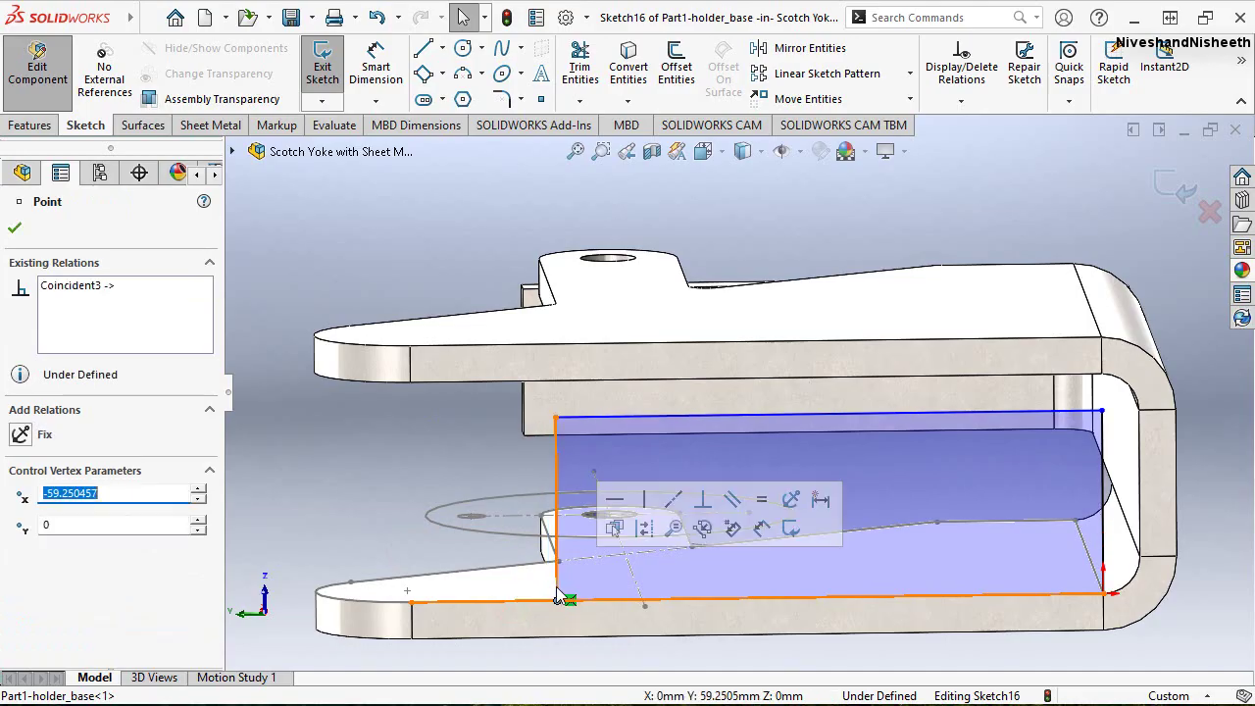
pyautogui.moveTo(556, 586); pyautogui.dragTo(552, 568, button='middle')
pyautogui.scroll(-3, 554, 549)
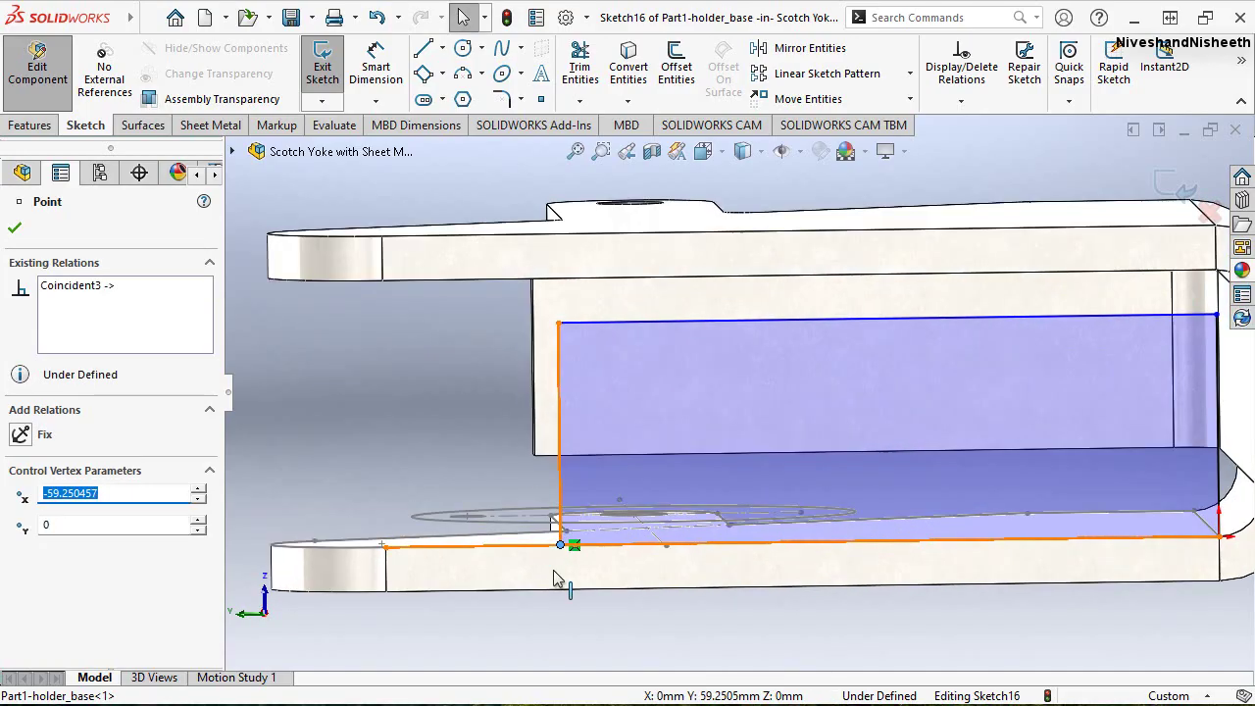
pyautogui.scroll(-3, 588, 520)
pyautogui.moveTo(603, 529)
pyautogui.mouseDown(button='middle')
pyautogui.moveTo(595, 522)
pyautogui.moveTo(600, 534)
pyautogui.mouseUp(button='middle')
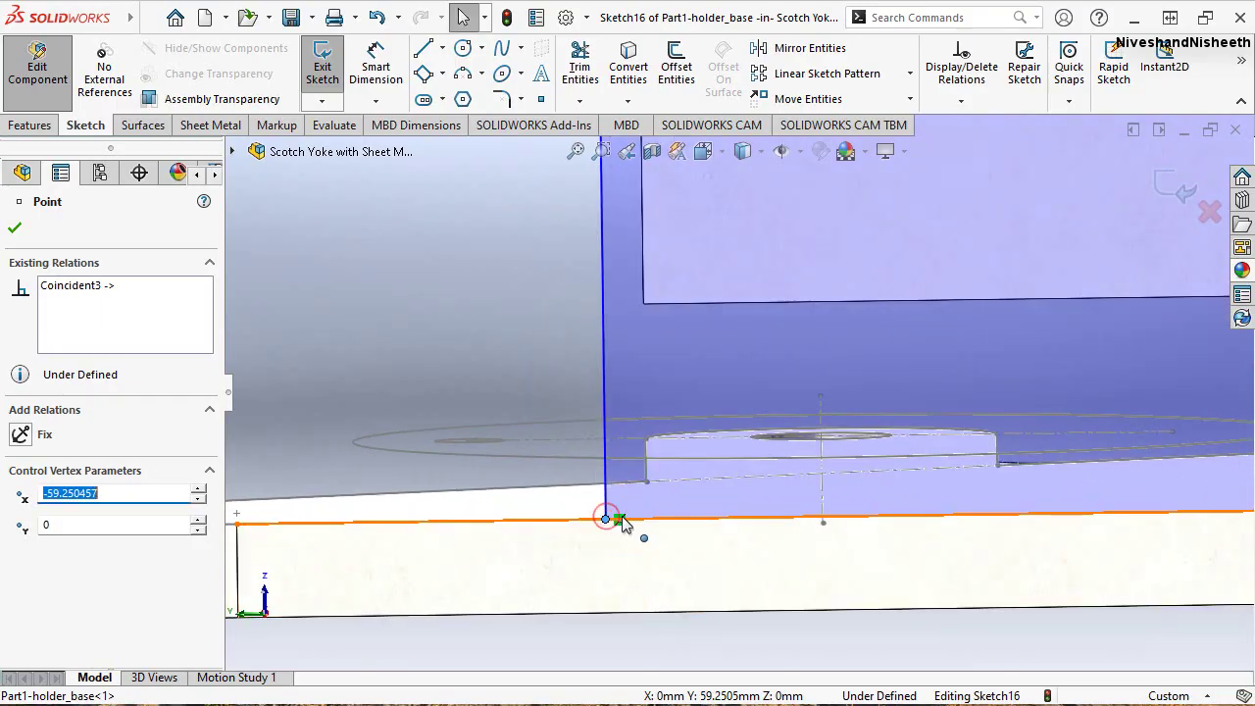
pyautogui.moveTo(621, 522); pyautogui.dragTo(648, 529)
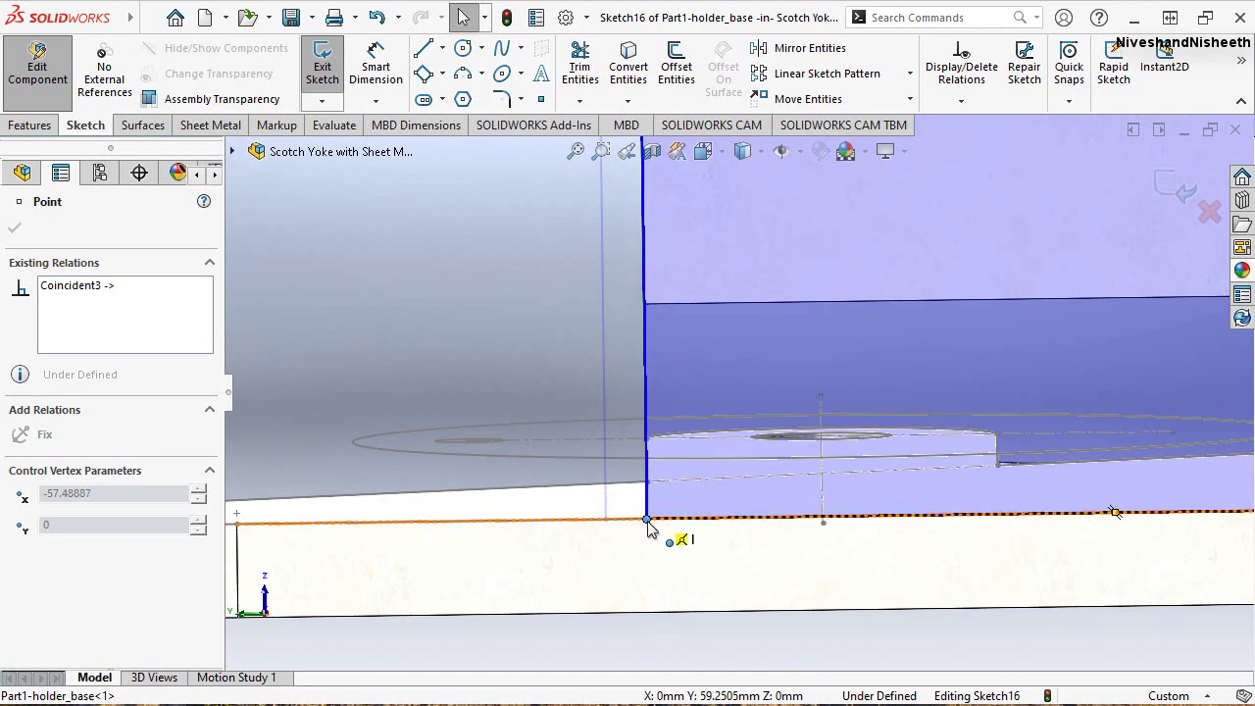
pyautogui.moveTo(655, 529); pyautogui.dragTo(649, 520)
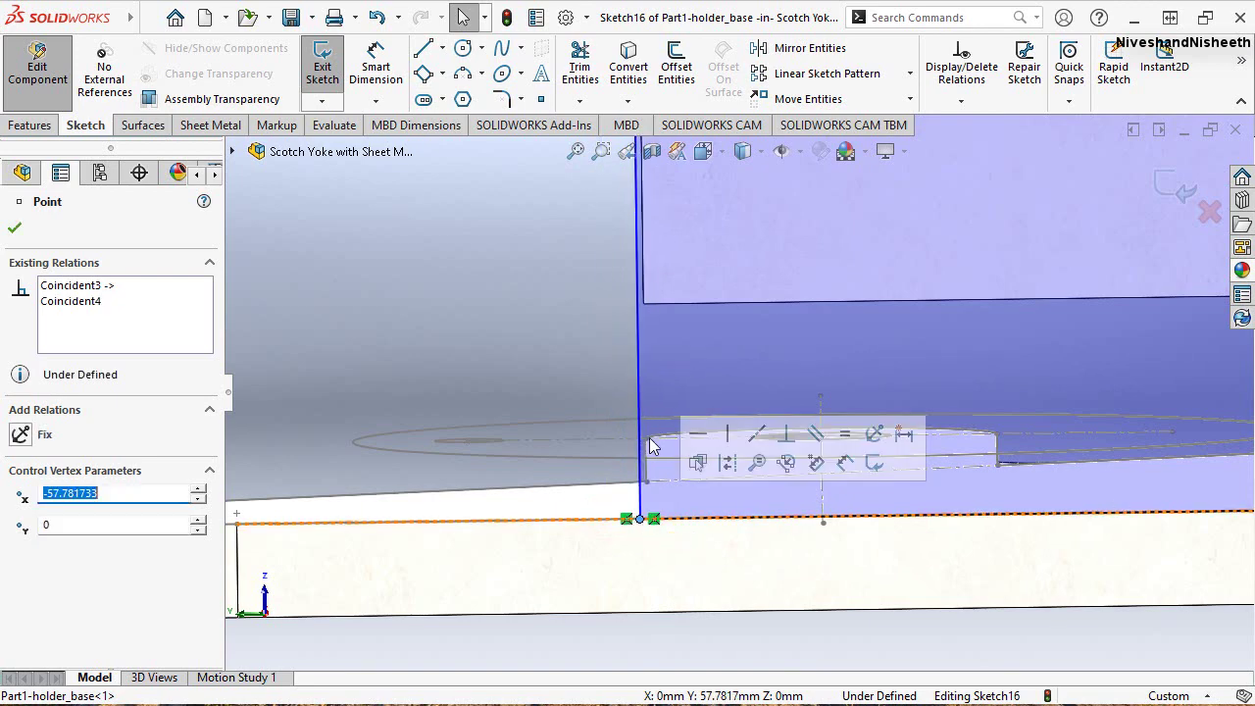
pyautogui.moveTo(649, 520); pyautogui.dragTo(597, 552, button='middle')
pyautogui.moveTo(596, 549); pyautogui.dragTo(606, 544)
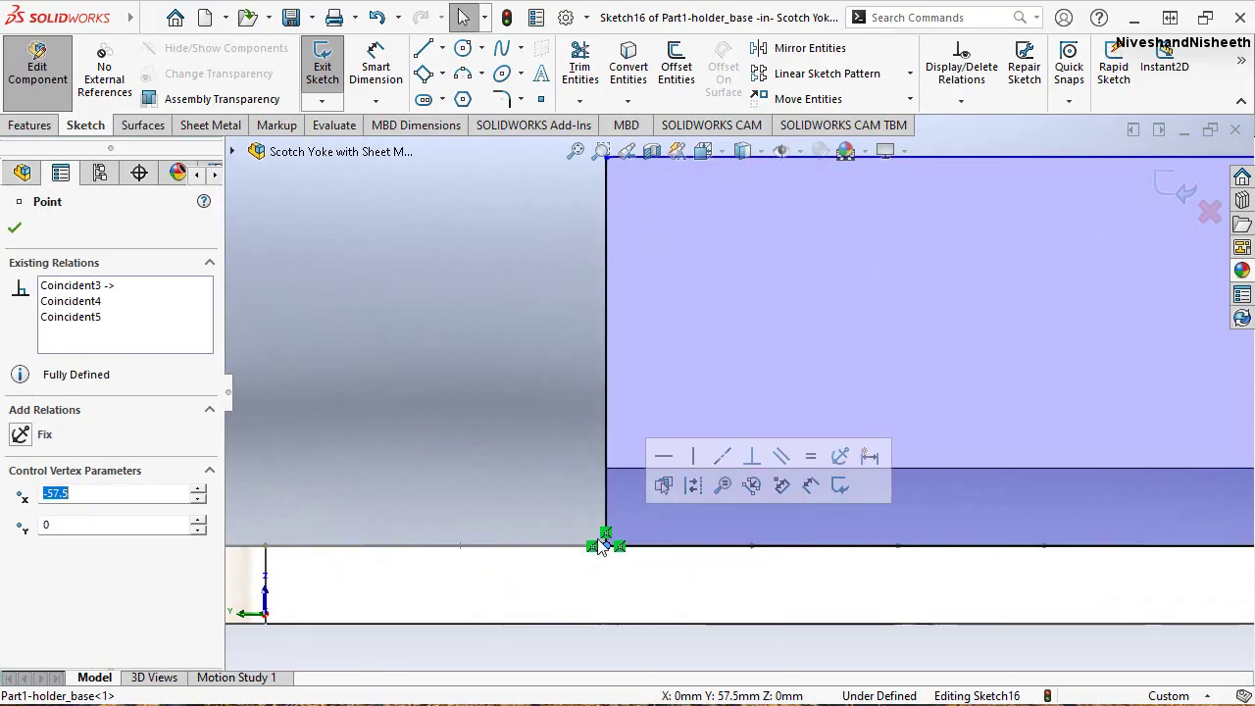
# Drag the rectangle's right side left to narrow the flange profile
pyautogui.moveTo(525, 467)
pyautogui.mouseDown(button='middle')
pyautogui.moveTo(540, 477)
pyautogui.moveTo(504, 364)
pyautogui.moveTo(733, 523)
pyautogui.moveTo(693, 520)
pyautogui.mouseUp(button='middle')
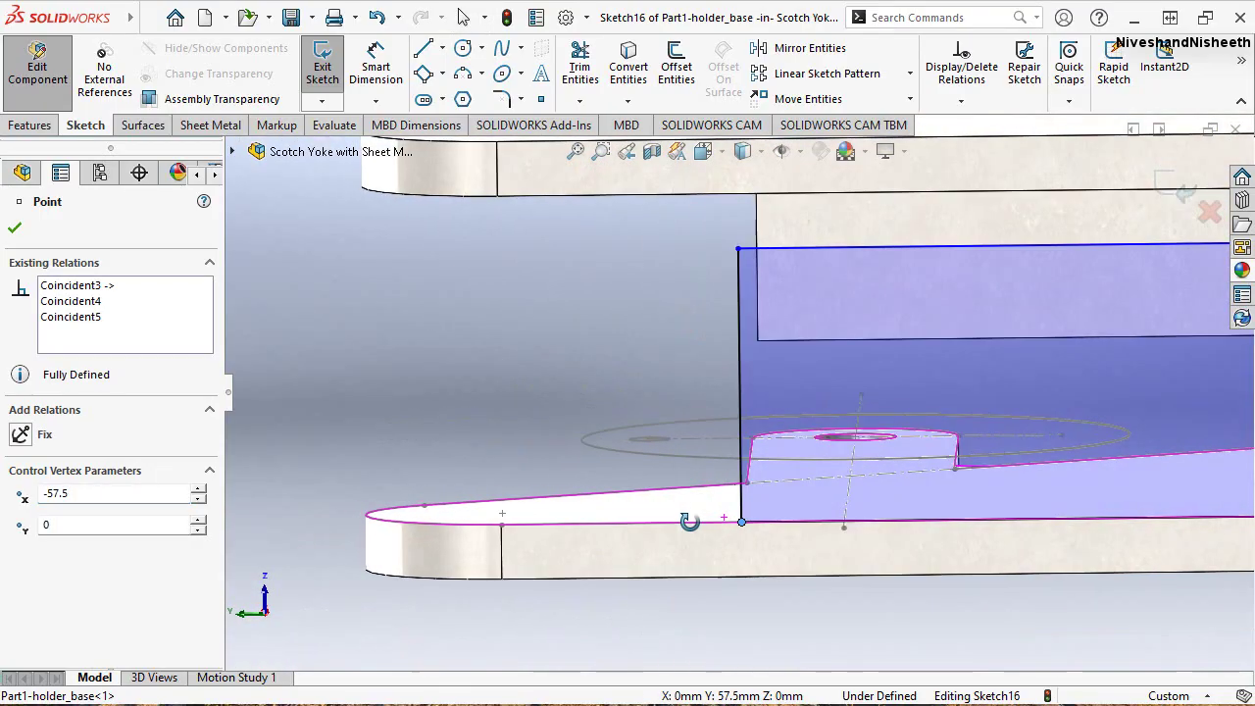
pyautogui.click(721, 152)
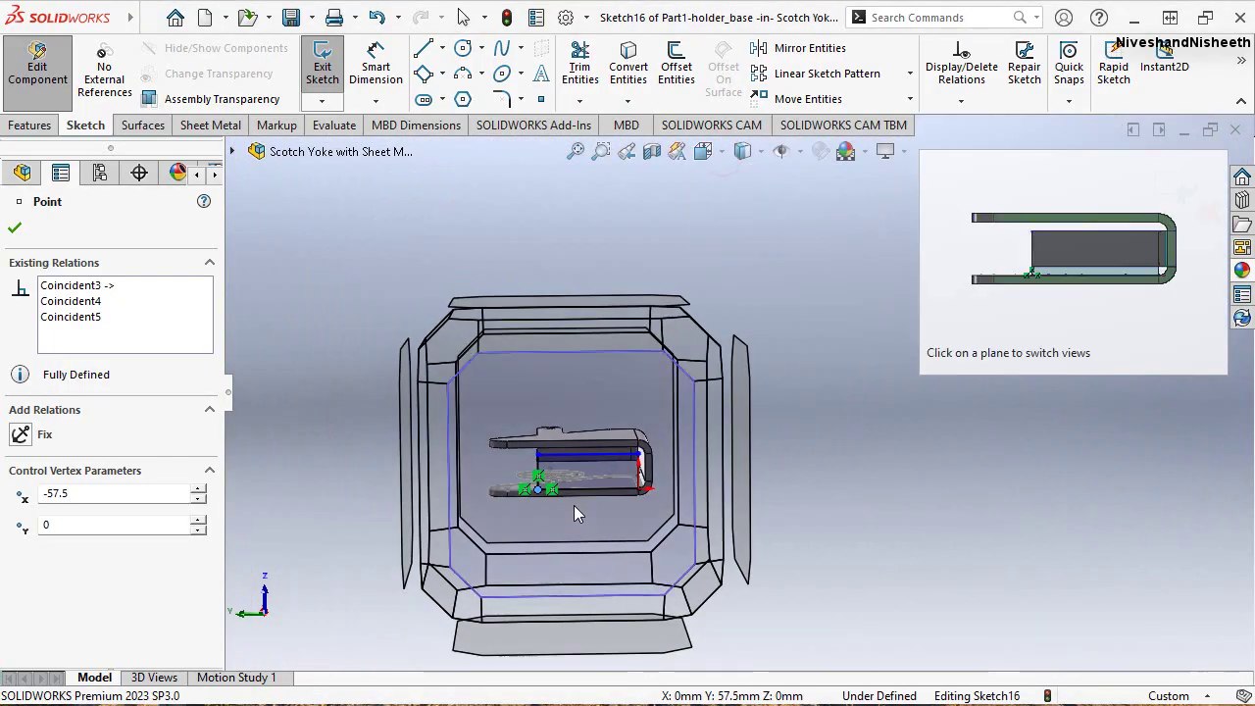
pyautogui.click(573, 505)
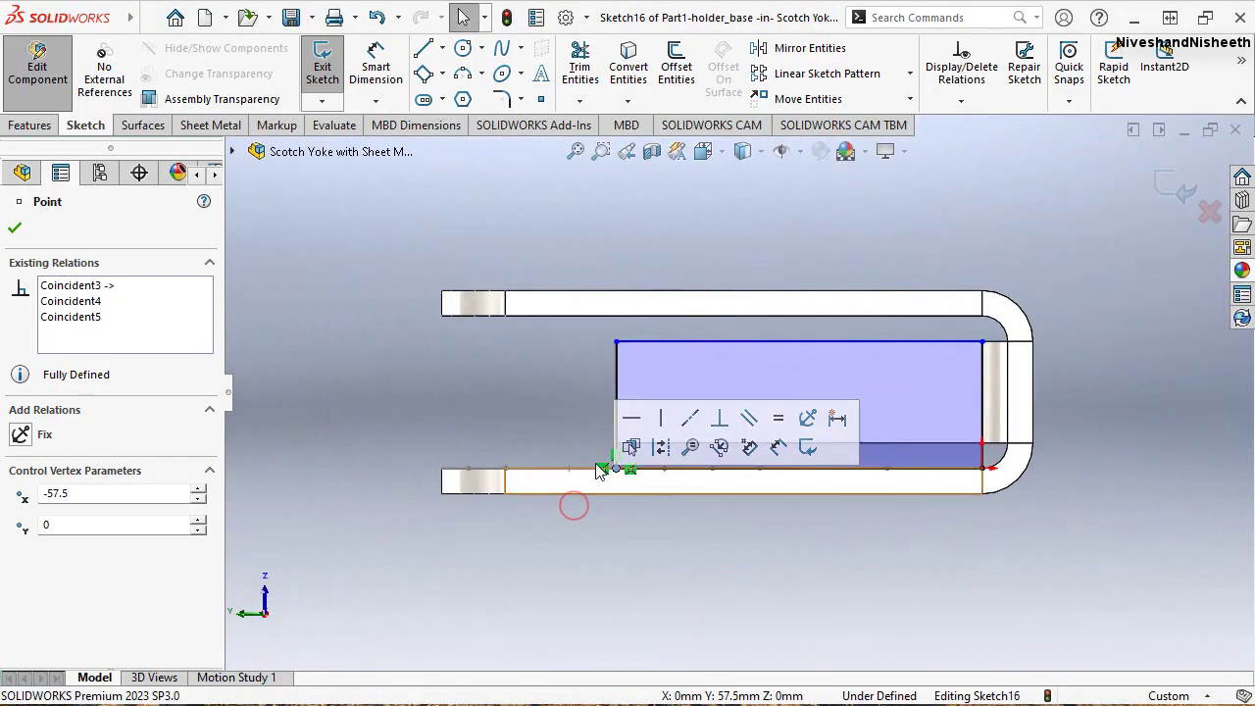
pyautogui.scroll(-5, 655, 406)
pyautogui.scroll(-2, 657, 406)
pyautogui.scroll(3, 638, 456)
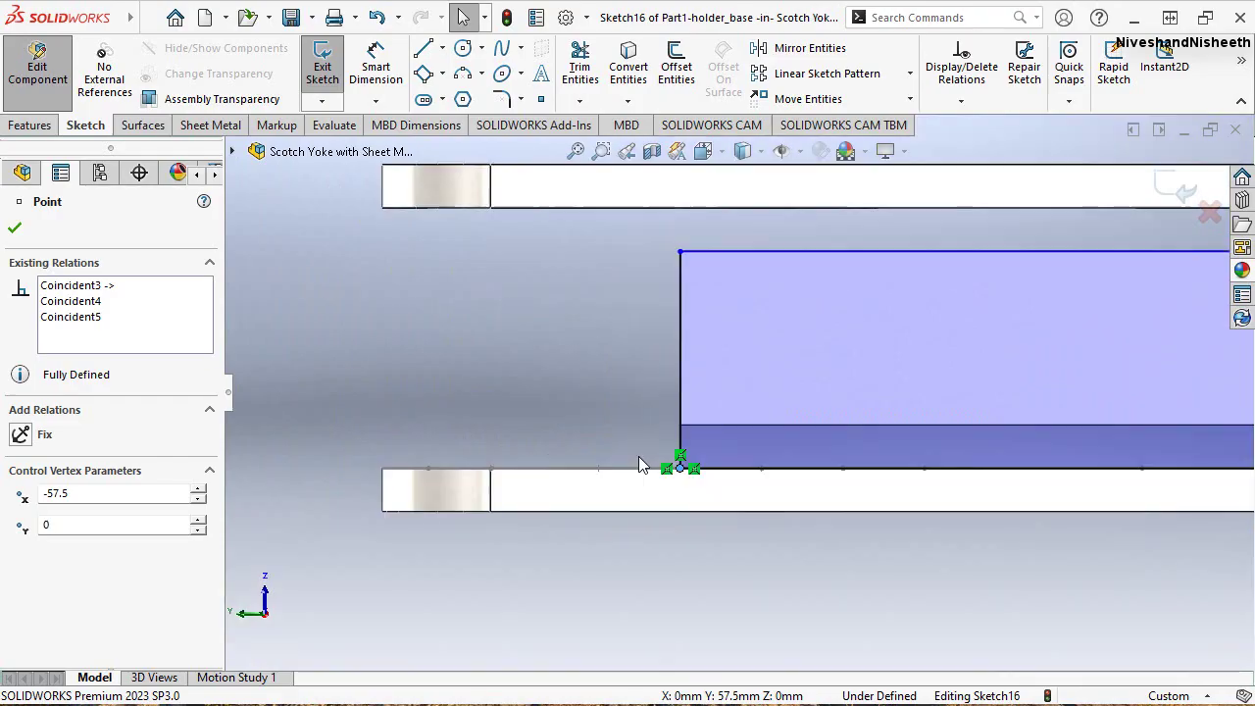
pyautogui.scroll(-2, 694, 266)
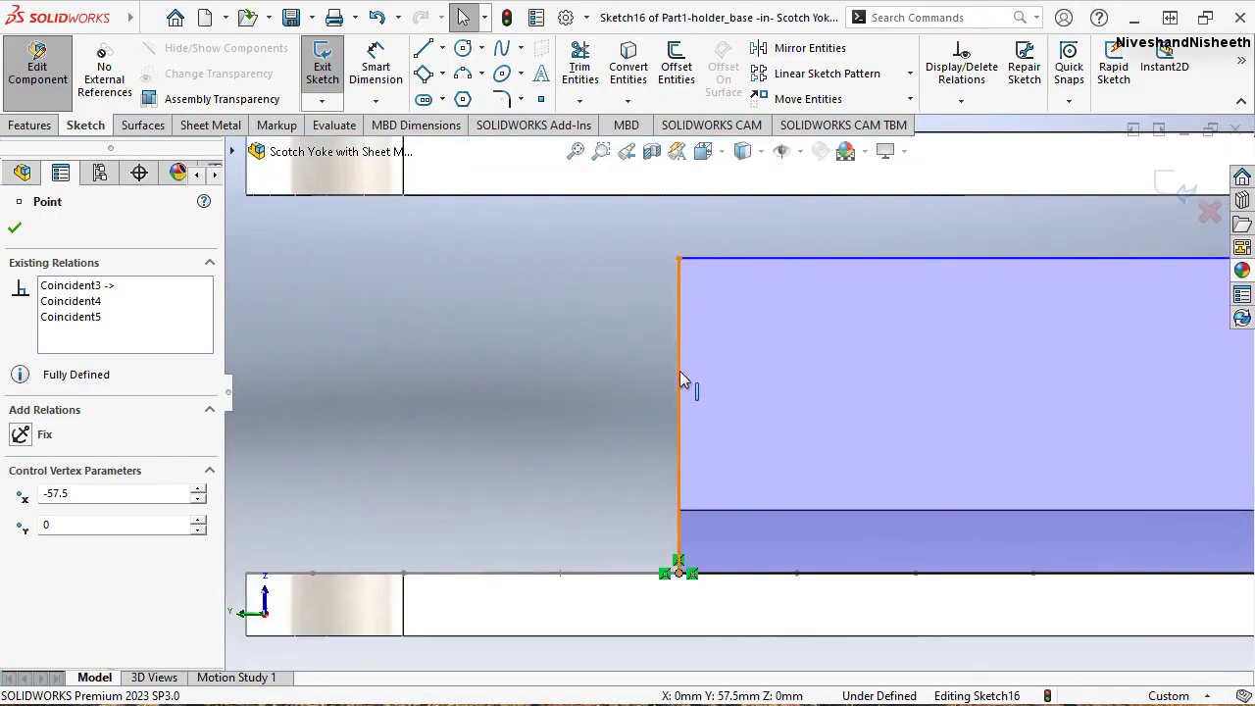
pyautogui.scroll(5, 540, 432)
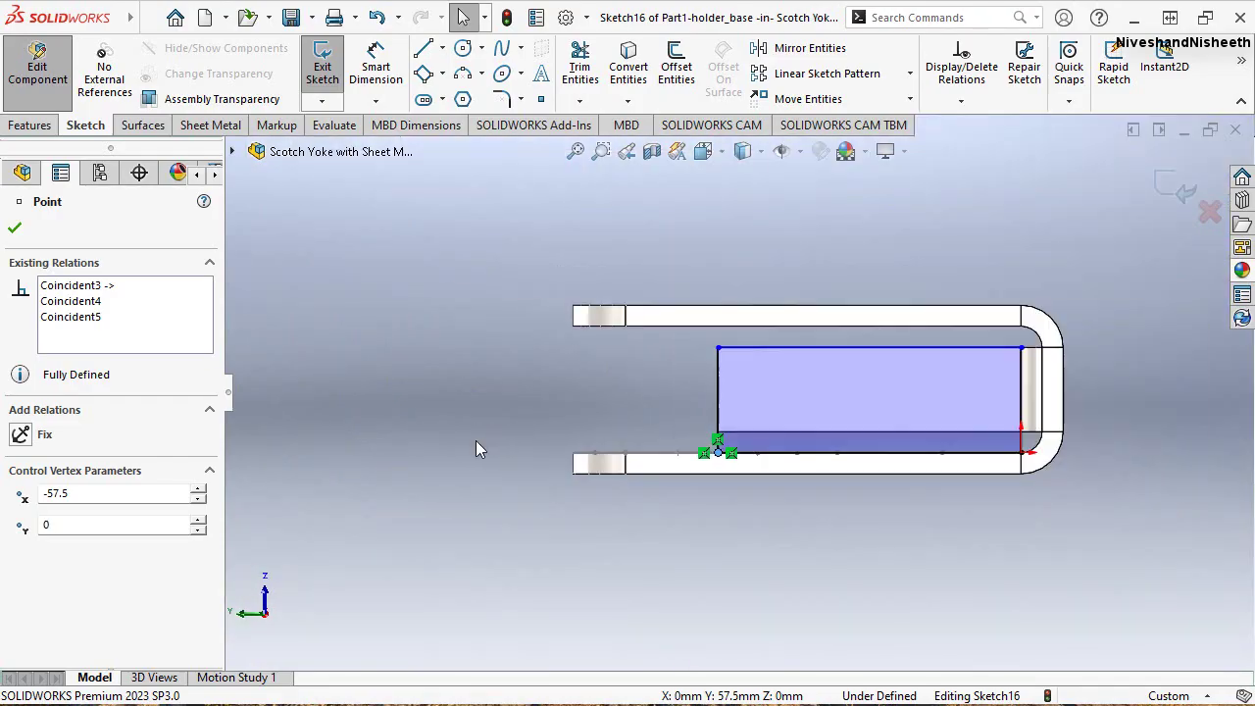
pyautogui.scroll(-3, 910, 402)
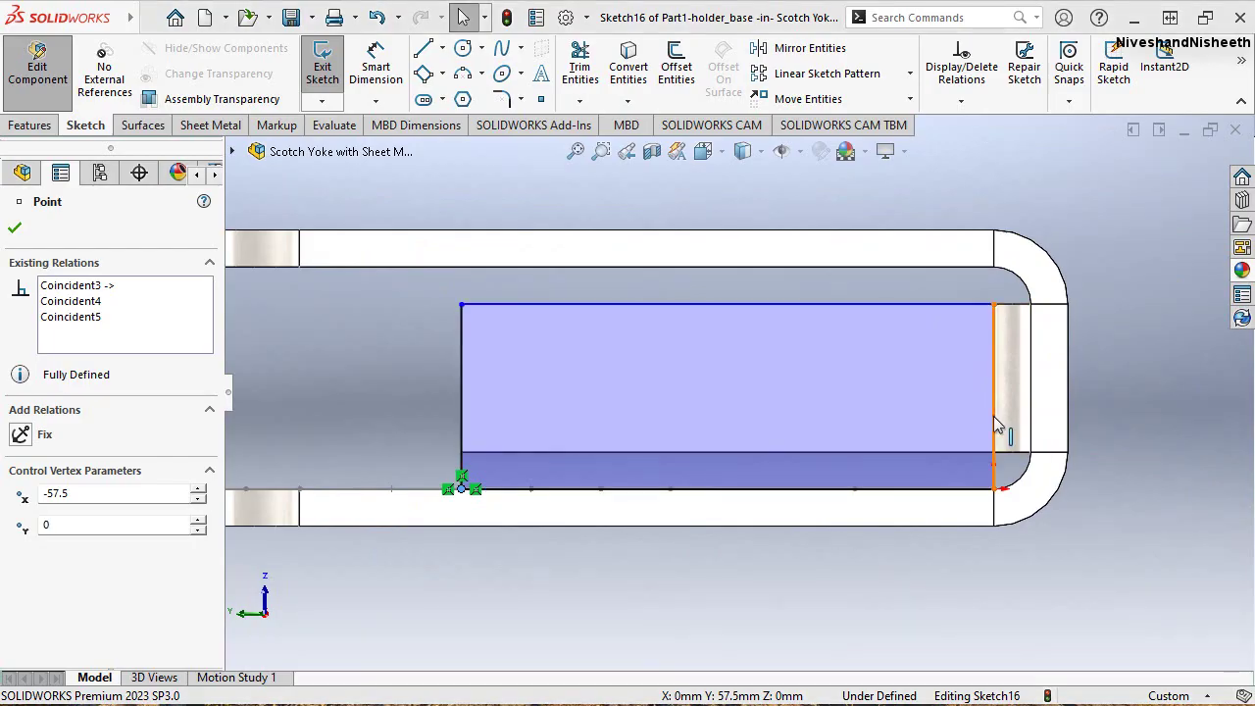
pyautogui.moveTo(992, 416)
pyautogui.mouseDown()
pyautogui.moveTo(638, 476)
pyautogui.moveTo(571, 466)
pyautogui.mouseUp()
pyautogui.scroll(-2, 531, 459)
# Snap the rectangle's corner coincident onto the flange edge at x = -42.5, fully defining Sketch16
pyautogui.moveTo(531, 461); pyautogui.dragTo(533, 464, button='middle')
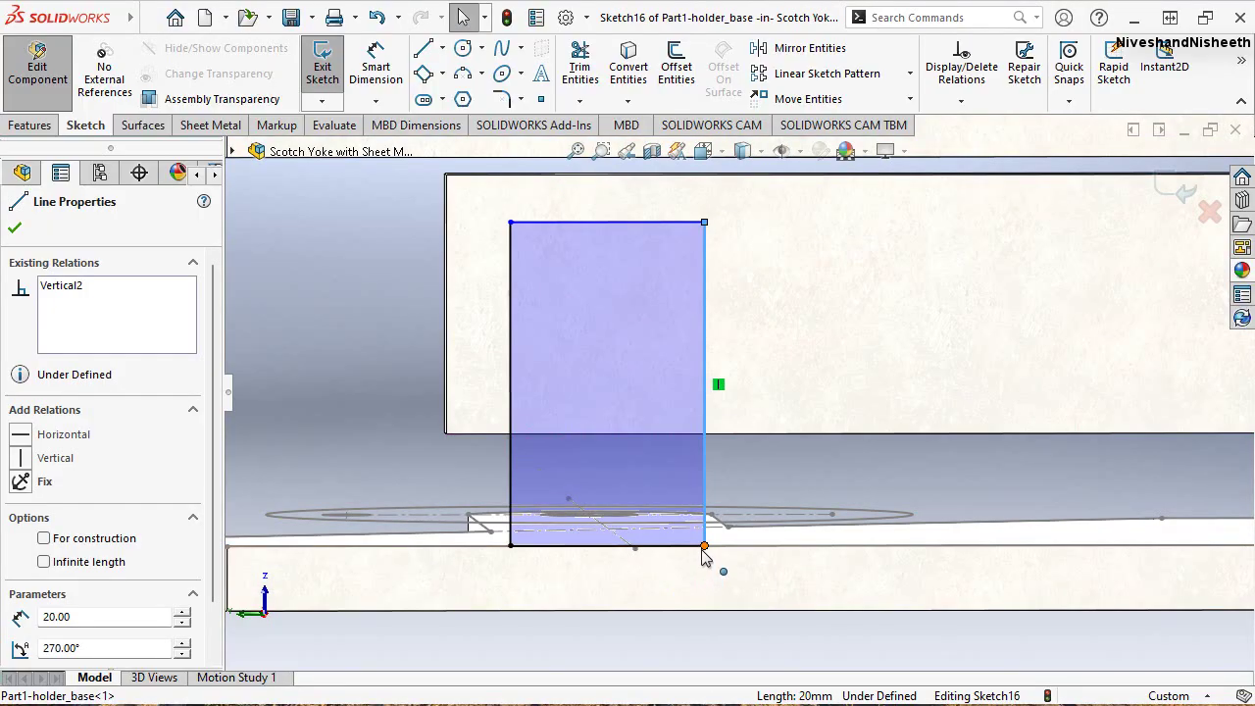
pyautogui.moveTo(703, 547); pyautogui.dragTo(735, 550)
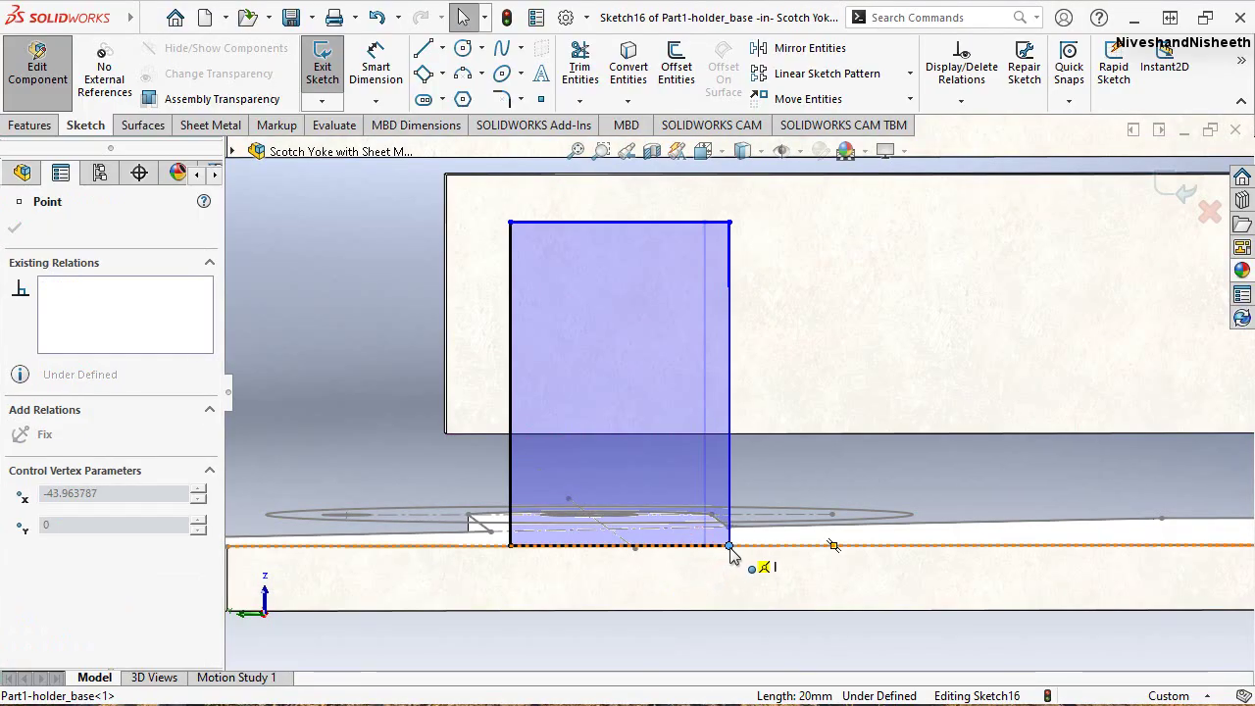
pyautogui.moveTo(738, 555); pyautogui.dragTo(733, 545)
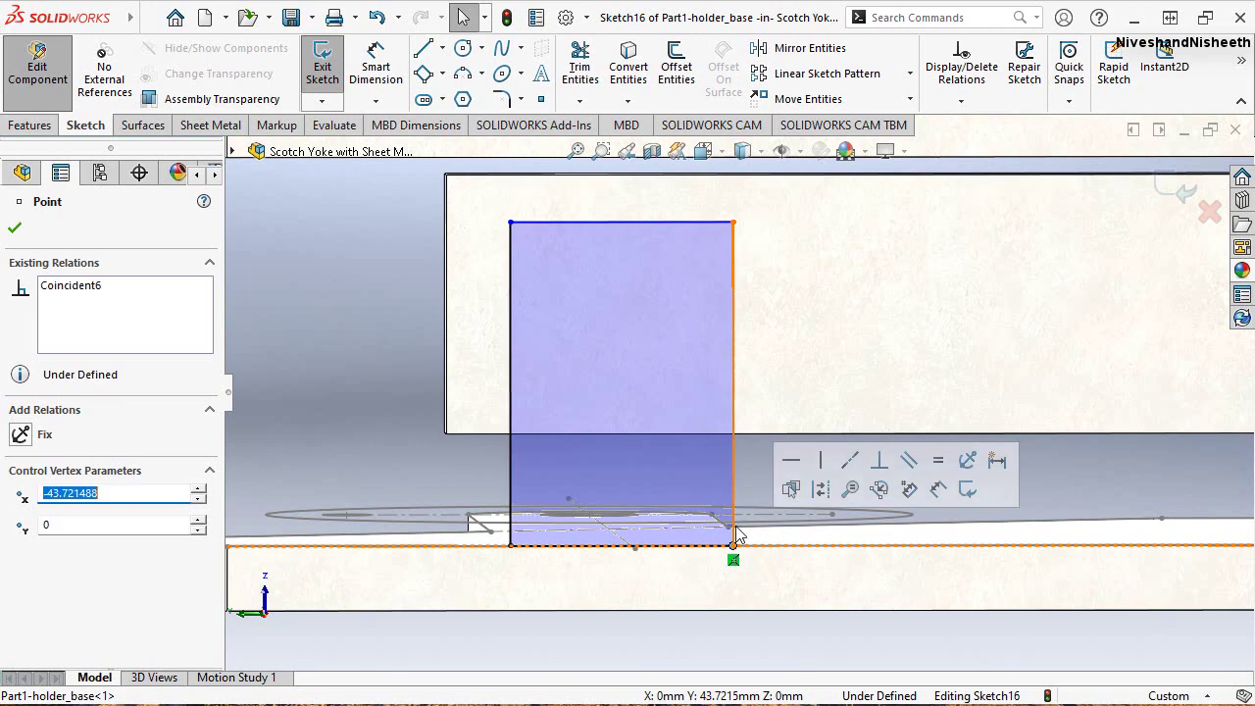
pyautogui.scroll(-2, 632, 285)
pyautogui.scroll(-2, 672, 452)
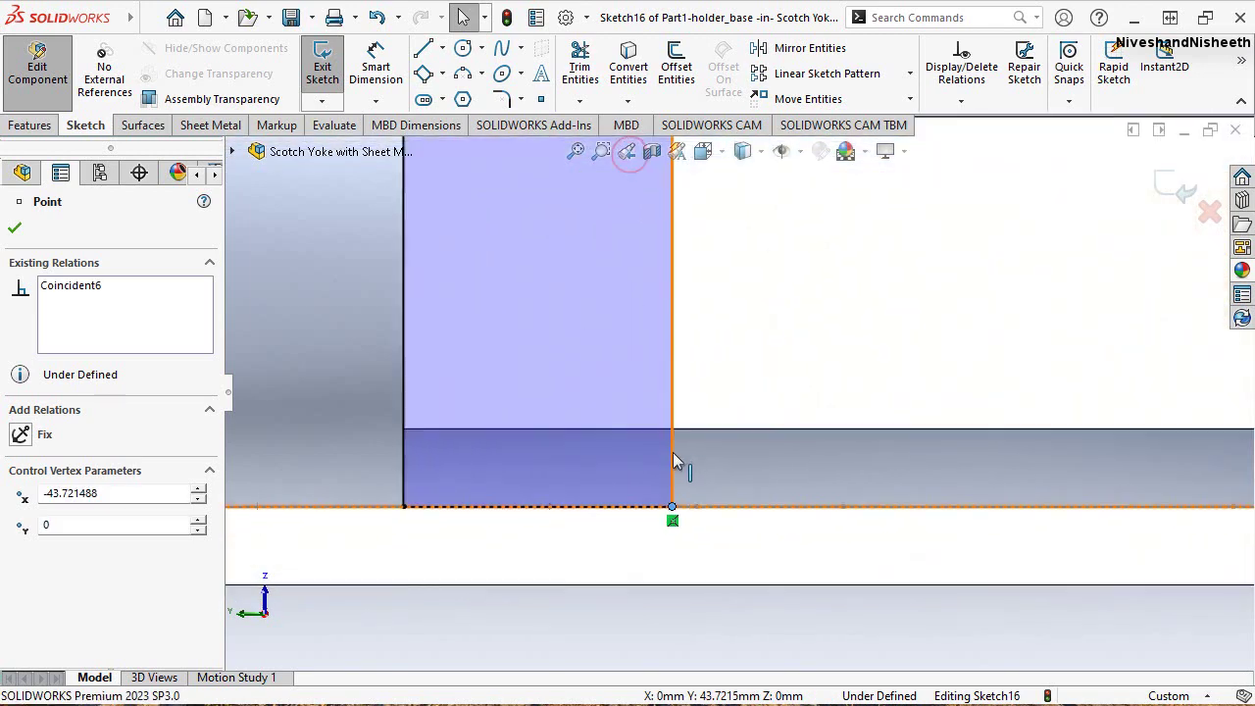
pyautogui.scroll(-3, 687, 511)
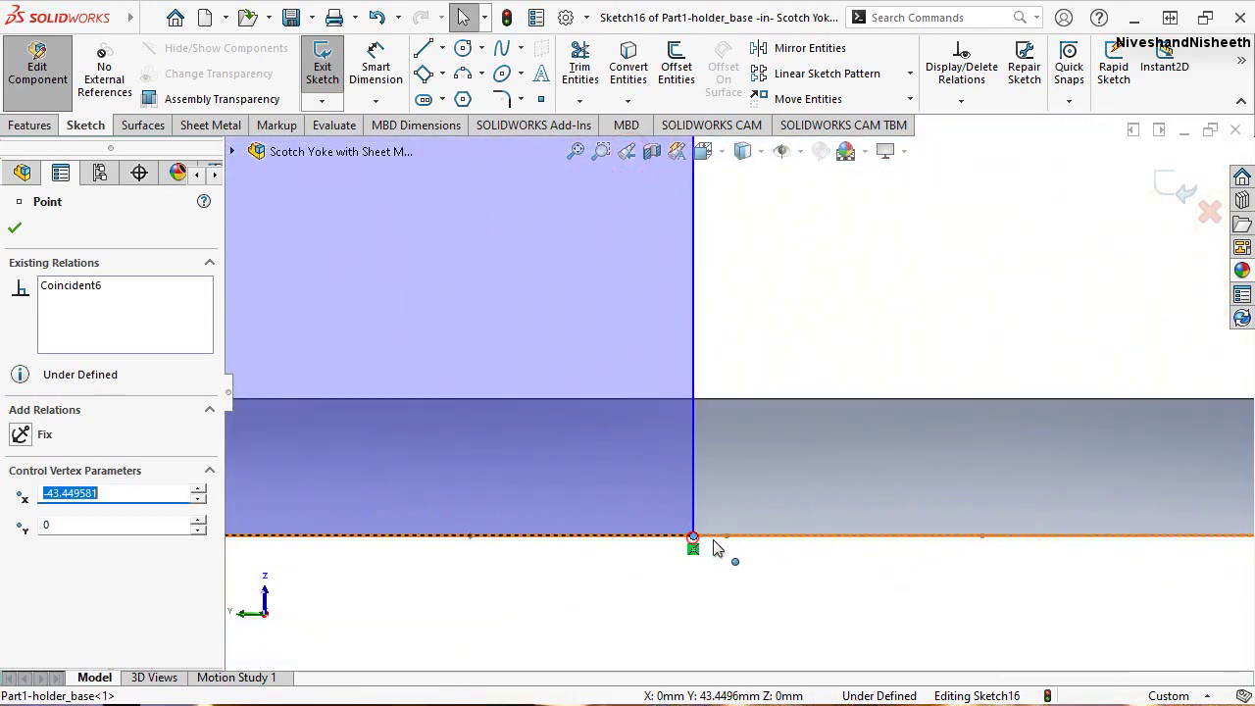
pyautogui.moveTo(694, 536); pyautogui.dragTo(726, 536)
pyautogui.scroll(2, 699, 559)
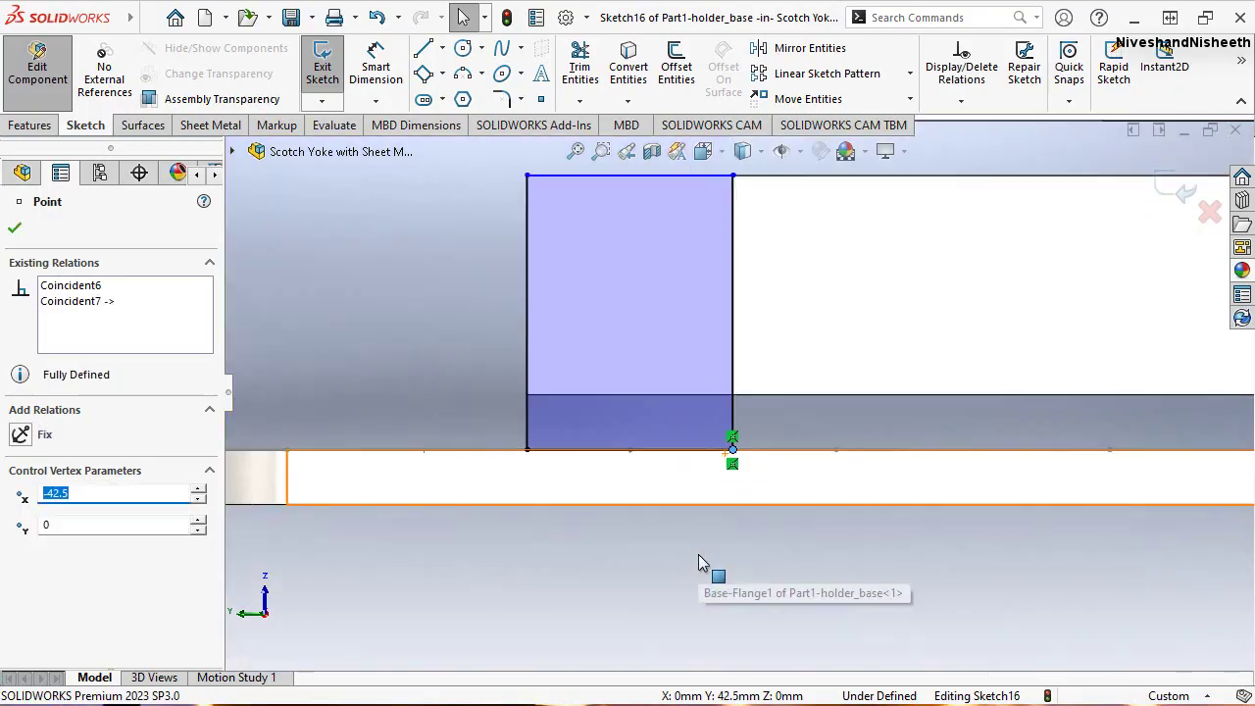
pyautogui.scroll(1, 698, 561)
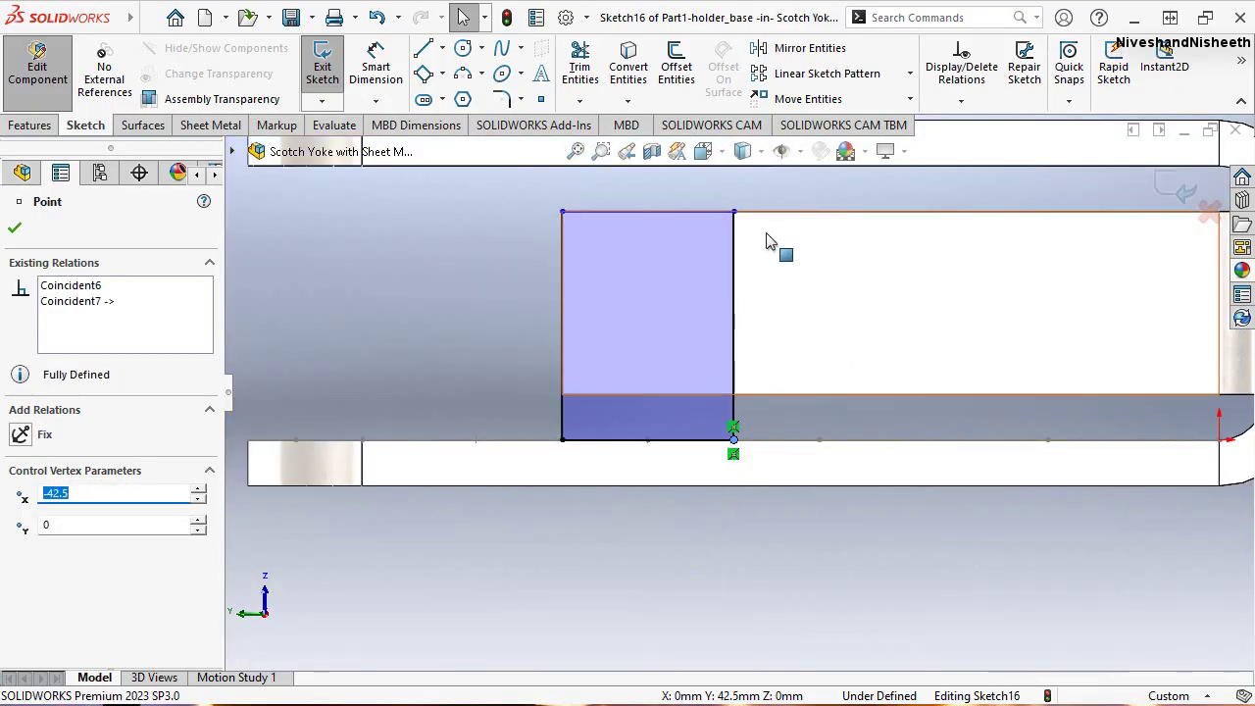
pyautogui.scroll(-2, 768, 241)
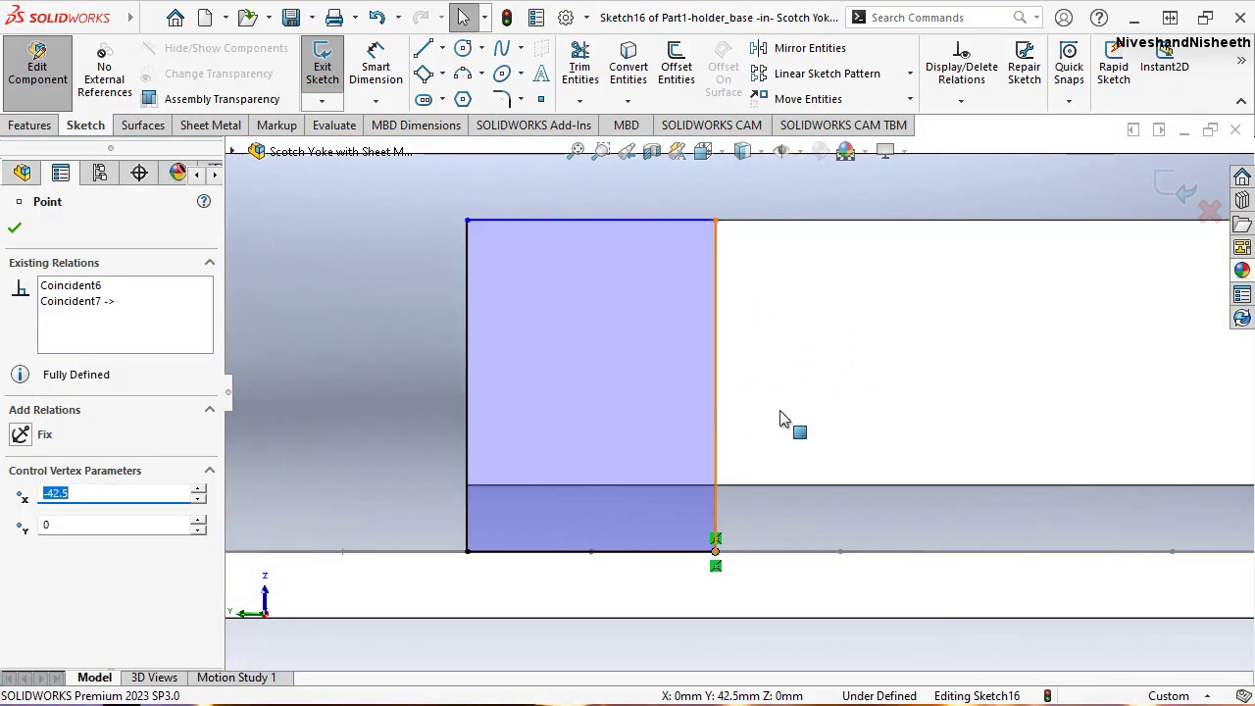
pyautogui.moveTo(716, 221)
pyautogui.mouseDown()
pyautogui.moveTo(721, 331)
pyautogui.moveTo(715, 222)
pyautogui.mouseUp()
pyautogui.click(703, 201)
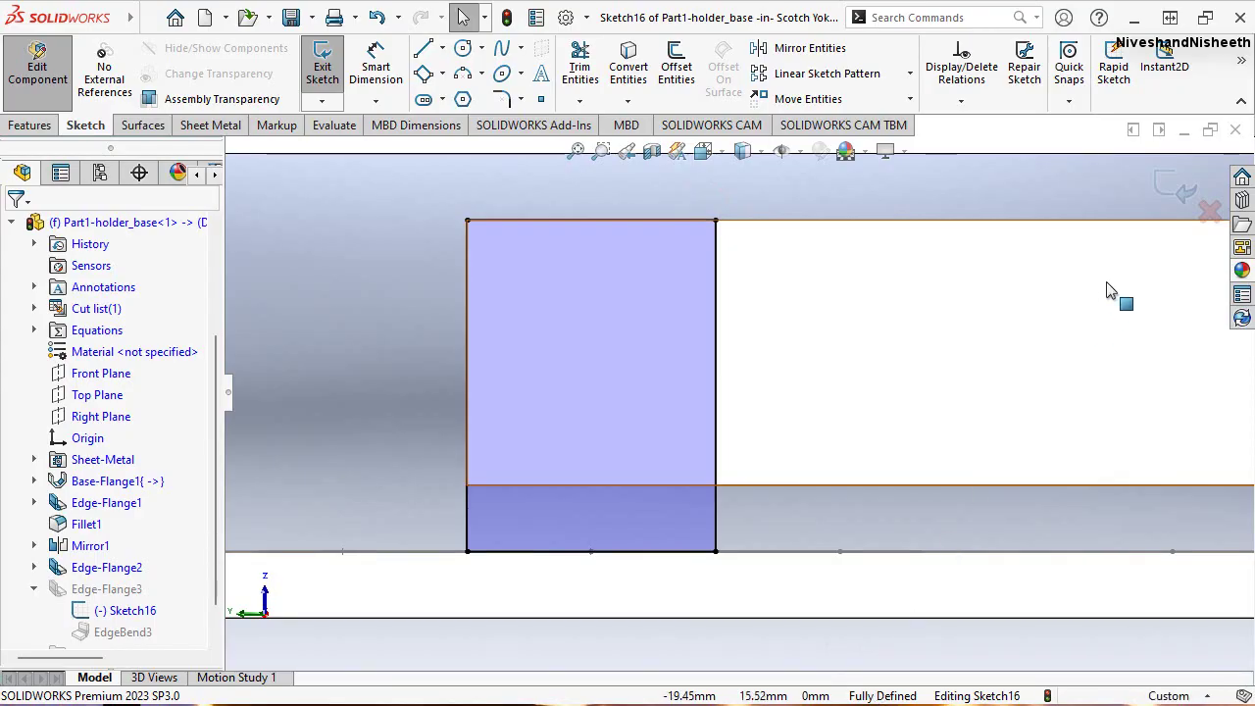
# Exit Sketch16 so Edge-Flange3 rebuilds as a narrow tab, and reorient the view
pyautogui.click(1170, 190)
pyautogui.moveTo(730, 405)
pyautogui.mouseDown(button='middle')
pyautogui.moveTo(580, 448)
pyautogui.moveTo(511, 430)
pyautogui.mouseUp(button='middle')
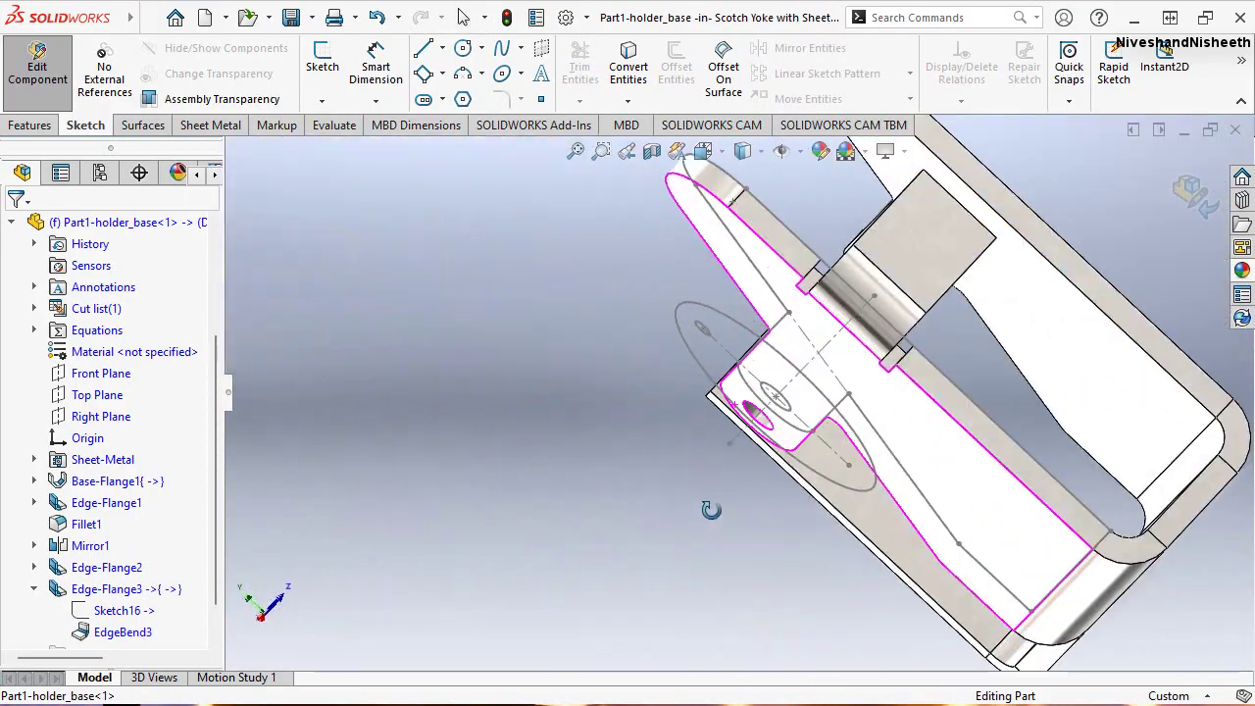
pyautogui.moveTo(963, 393)
pyautogui.mouseDown(button='middle')
pyautogui.moveTo(840, 408)
pyautogui.moveTo(770, 442)
pyautogui.moveTo(751, 513)
pyautogui.moveTo(650, 389)
pyautogui.moveTo(529, 544)
pyautogui.moveTo(859, 687)
pyautogui.mouseUp(button='middle')
pyautogui.scroll(-5, 840, 408)
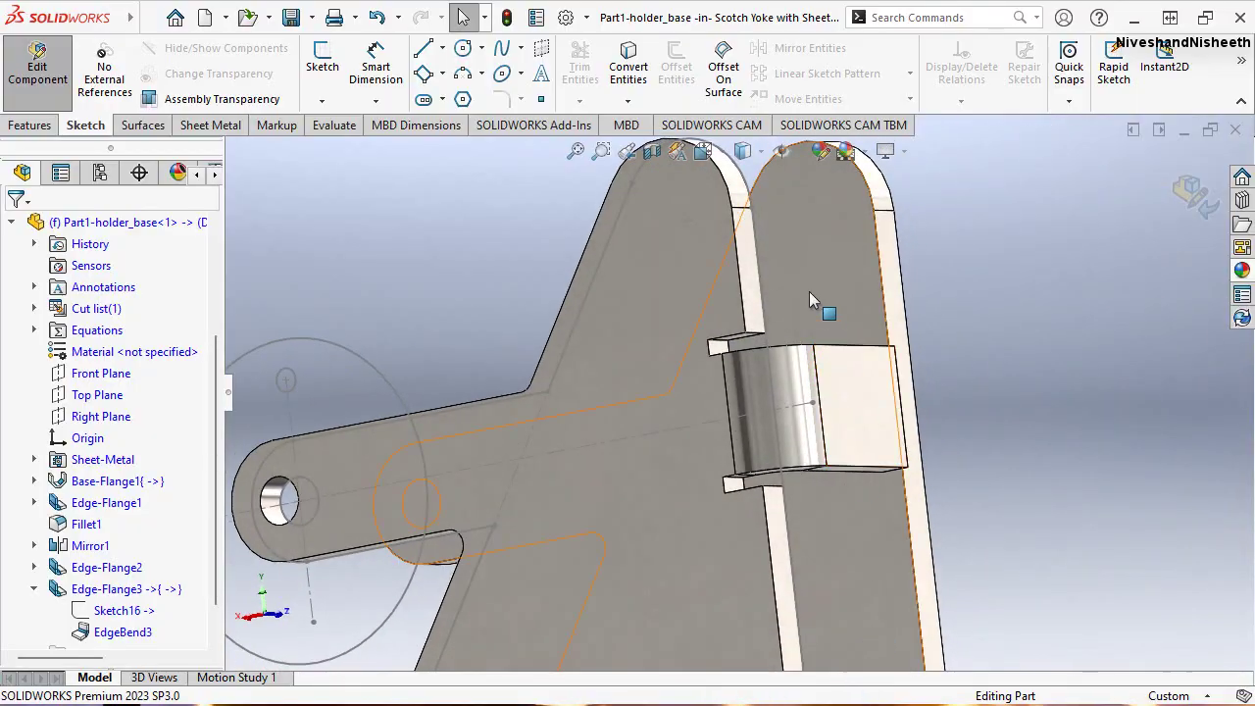
pyautogui.press('space')
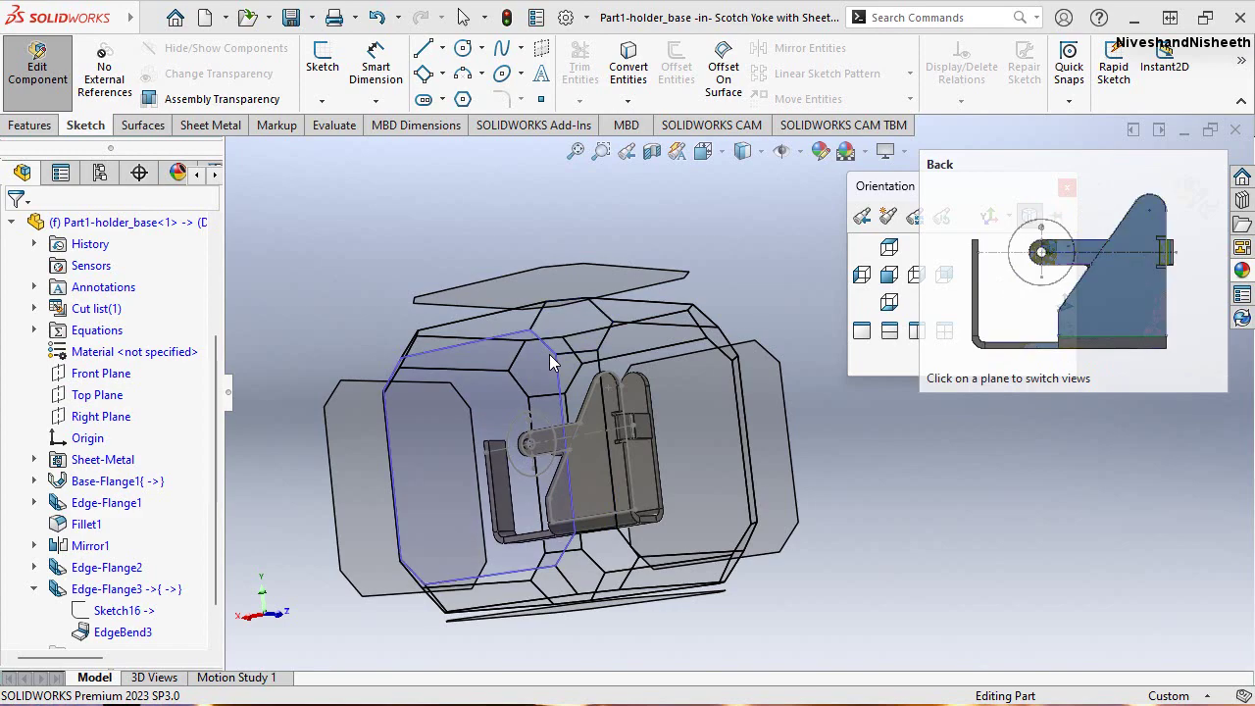
pyautogui.click(549, 355)
pyautogui.click(613, 410)
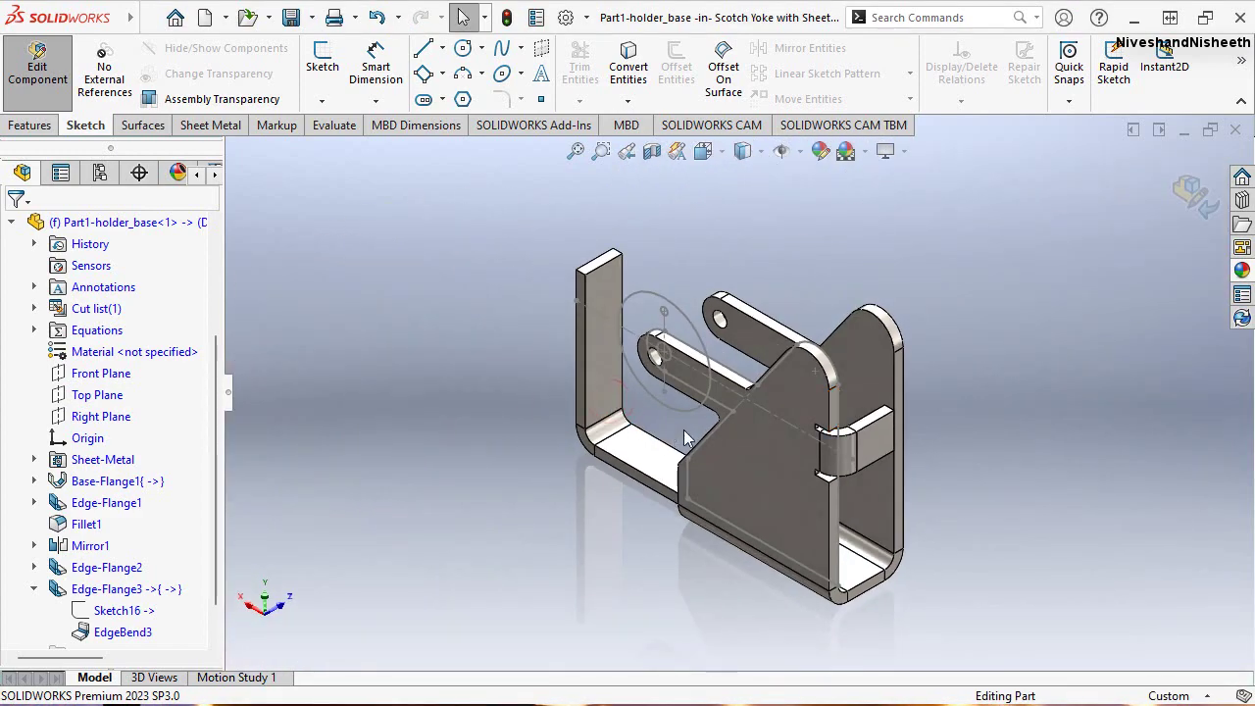
# Re-enter editing of the holder base and expand its feature tree
pyautogui.click(38, 65)
pyautogui.click(198, 343)
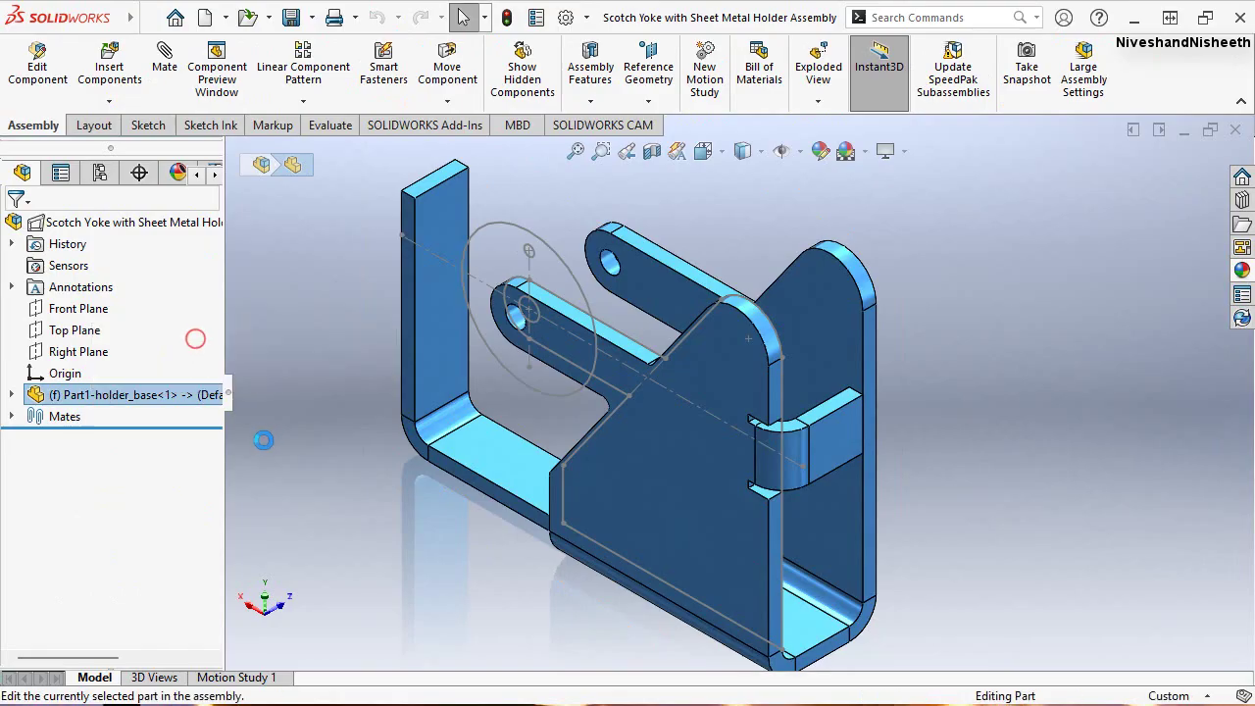
pyautogui.click(10, 394)
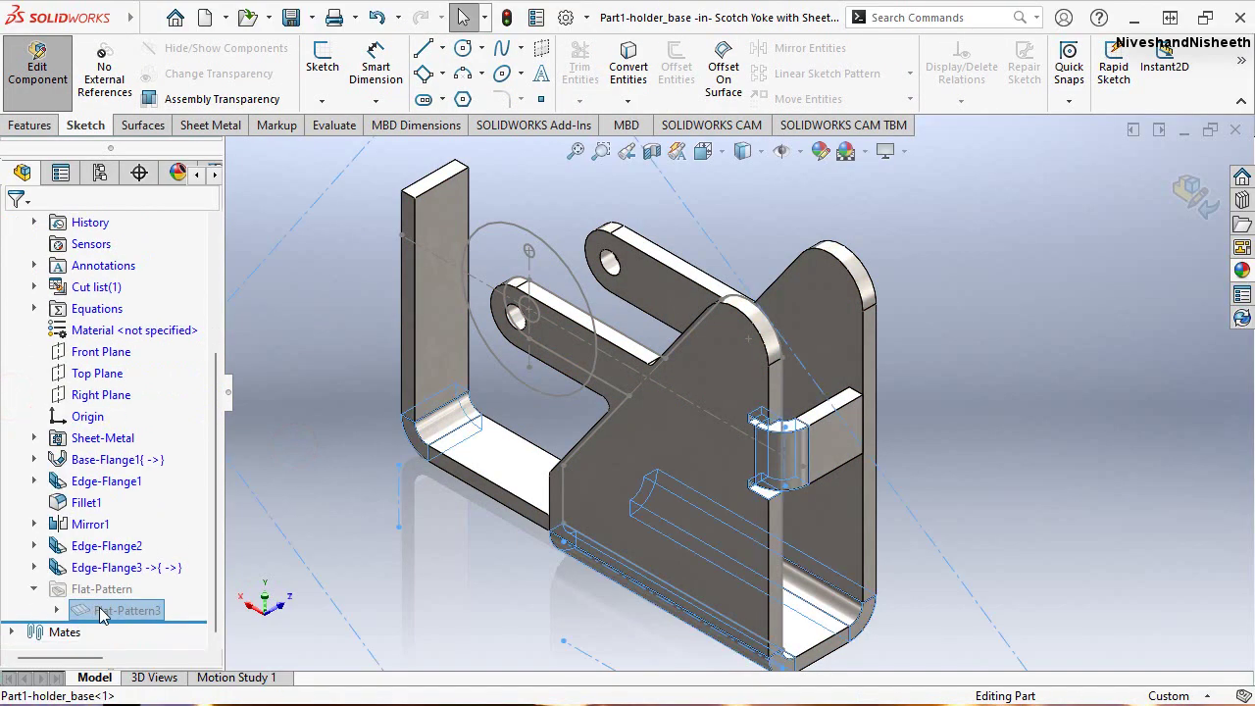
# Unsuppress Flat-Pattern3 and inspect the flattened blank from the back
pyautogui.rightClick(102, 612)
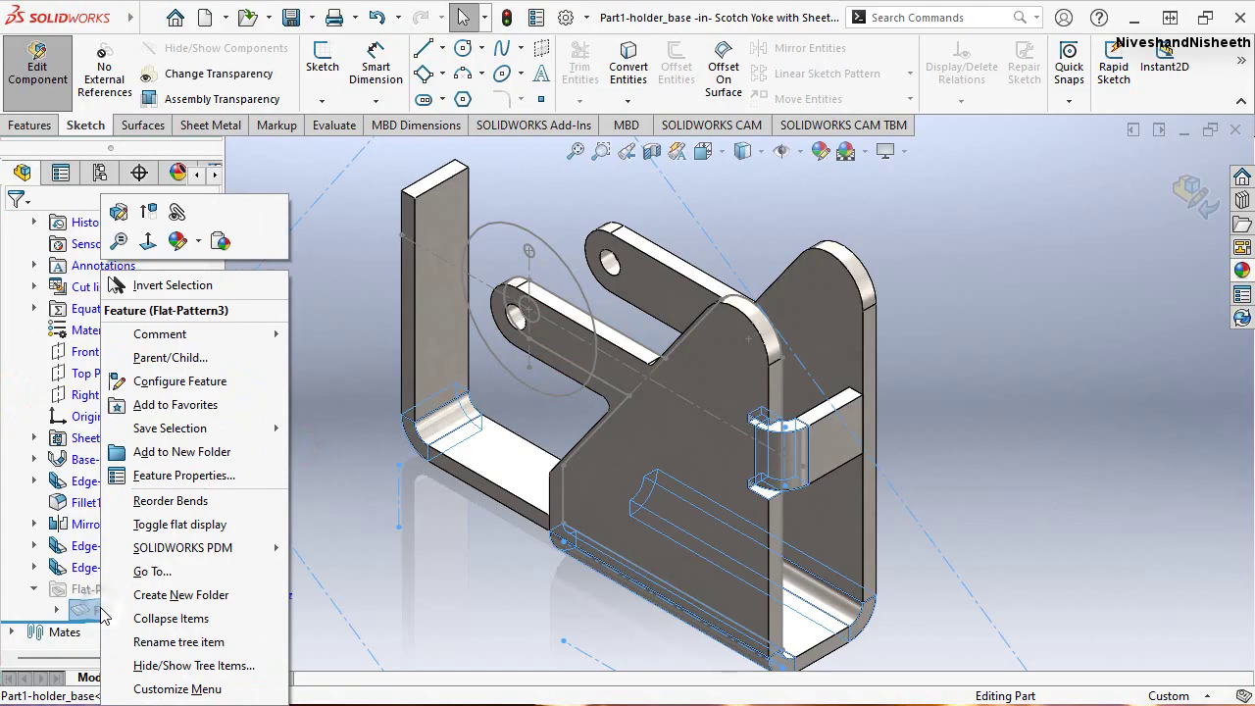
pyautogui.click(148, 216)
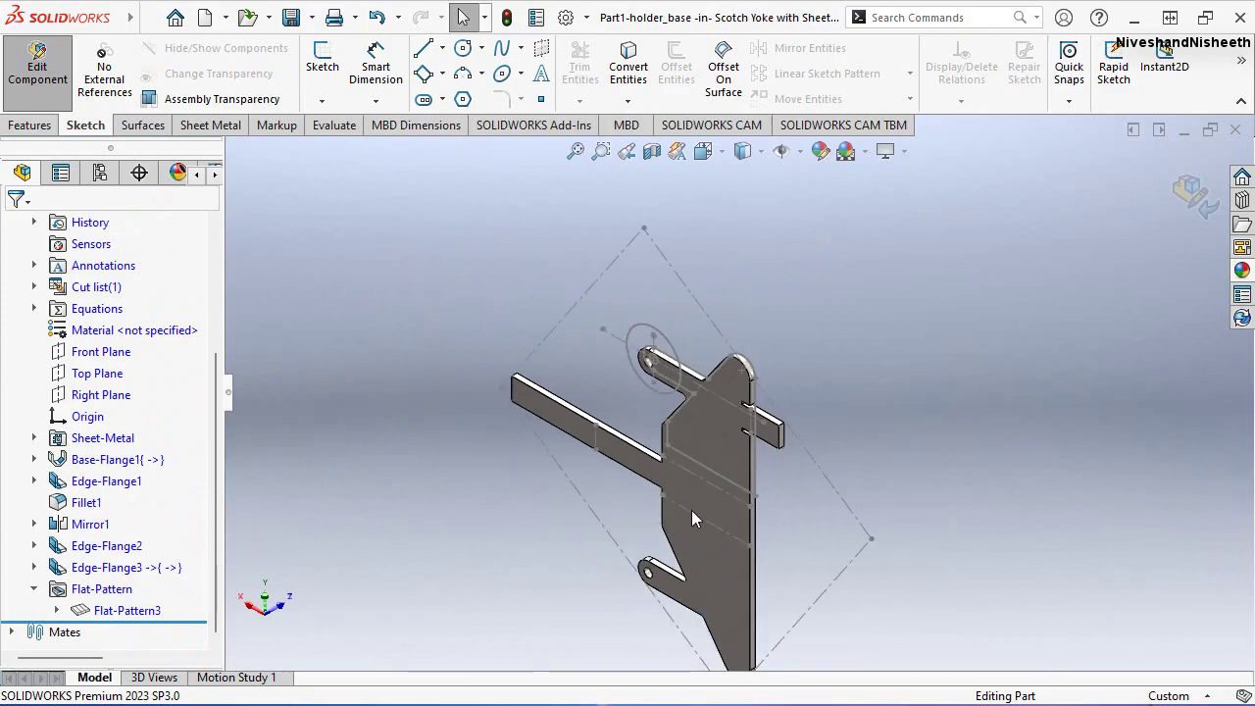
pyautogui.scroll(3, 691, 518)
pyautogui.scroll(-3, 746, 467)
pyautogui.scroll(-2, 722, 199)
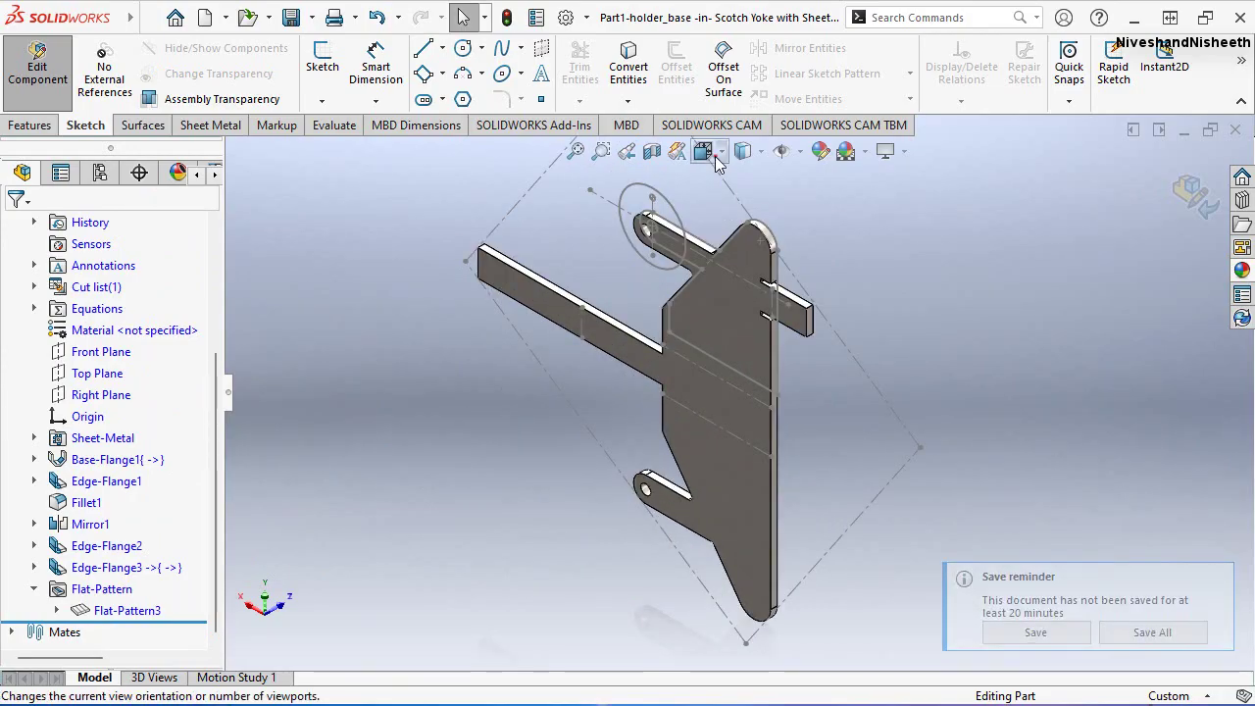
pyautogui.click(716, 157)
pyautogui.click(488, 519)
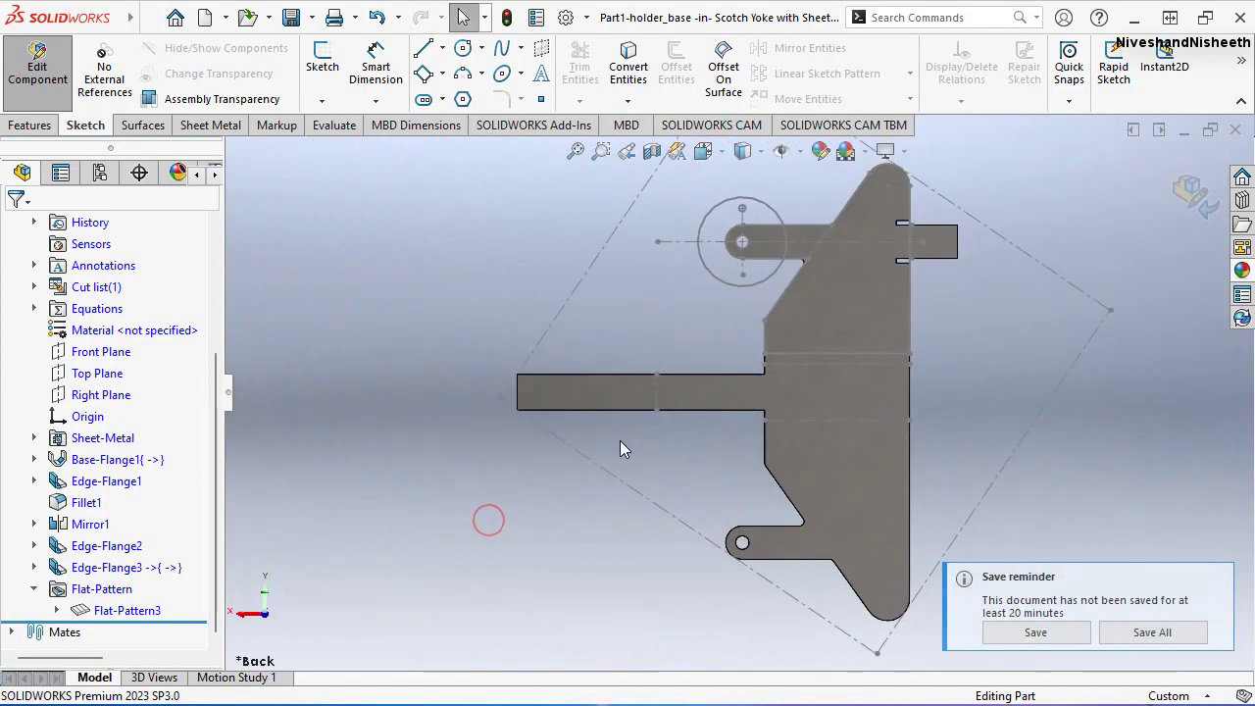
pyautogui.moveTo(933, 432)
pyautogui.mouseDown(button='middle')
pyautogui.moveTo(716, 420)
pyautogui.moveTo(672, 434)
pyautogui.moveTo(685, 582)
pyautogui.moveTo(701, 334)
pyautogui.mouseUp(button='middle')
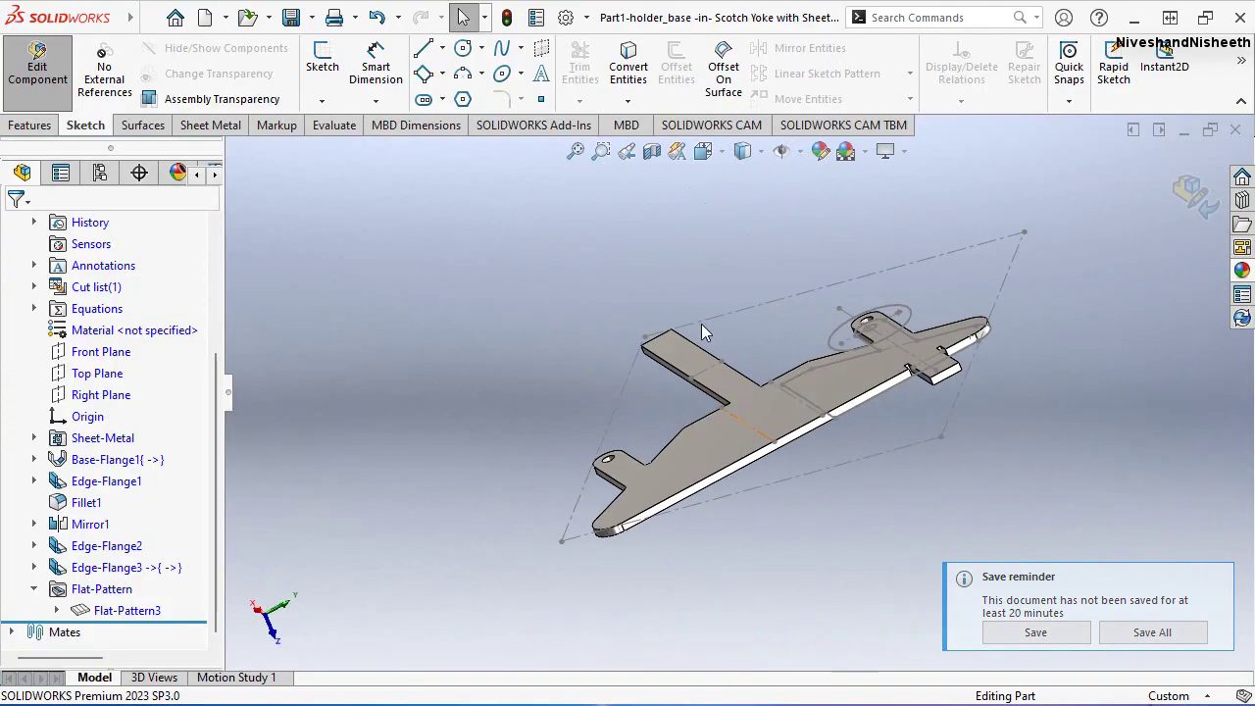
pyautogui.click(635, 158)
pyautogui.click(635, 158)
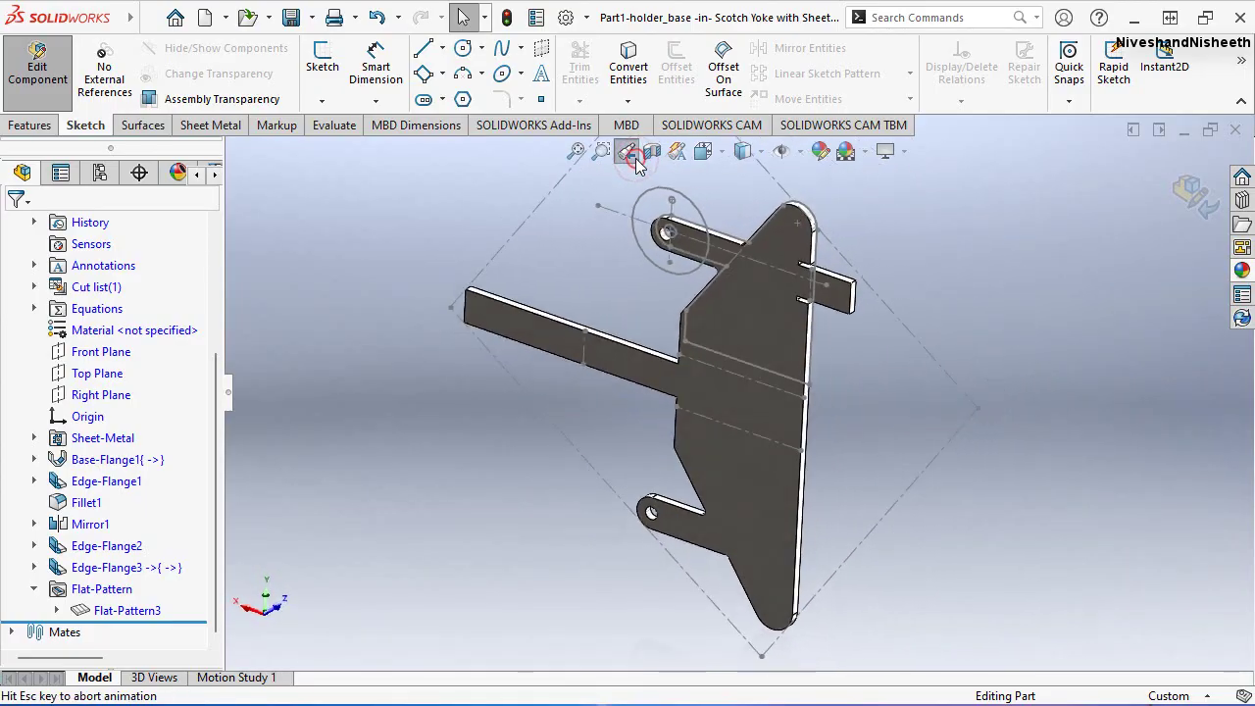
# Suppress Flat-Pattern3 to return the holder base to its bent form
pyautogui.rightClick(120, 615)
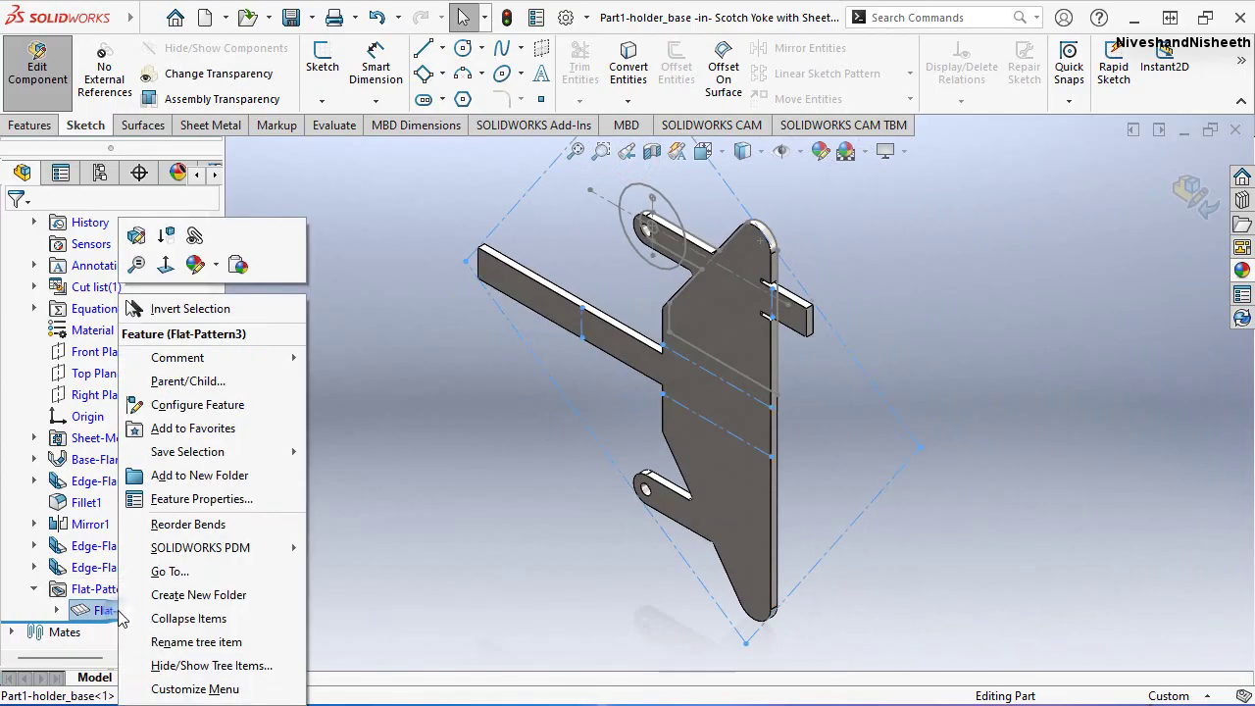
pyautogui.click(167, 236)
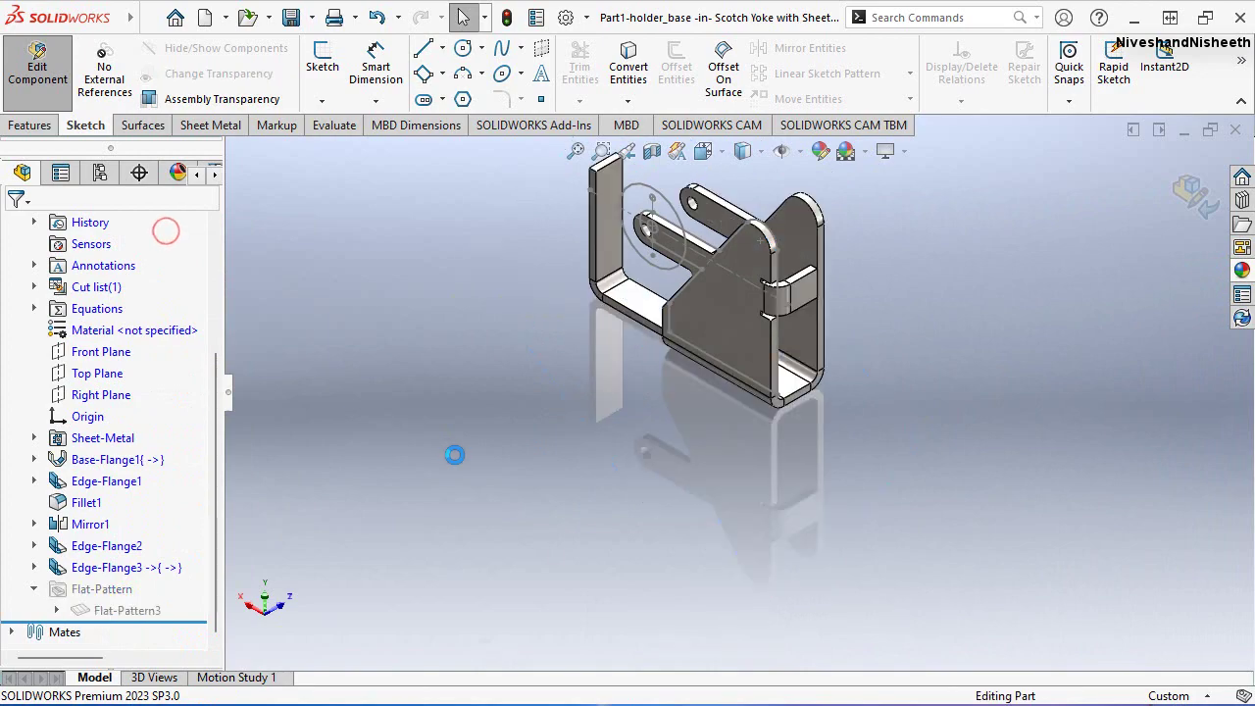
pyautogui.scroll(-2, 751, 284)
pyautogui.scroll(-2, 721, 410)
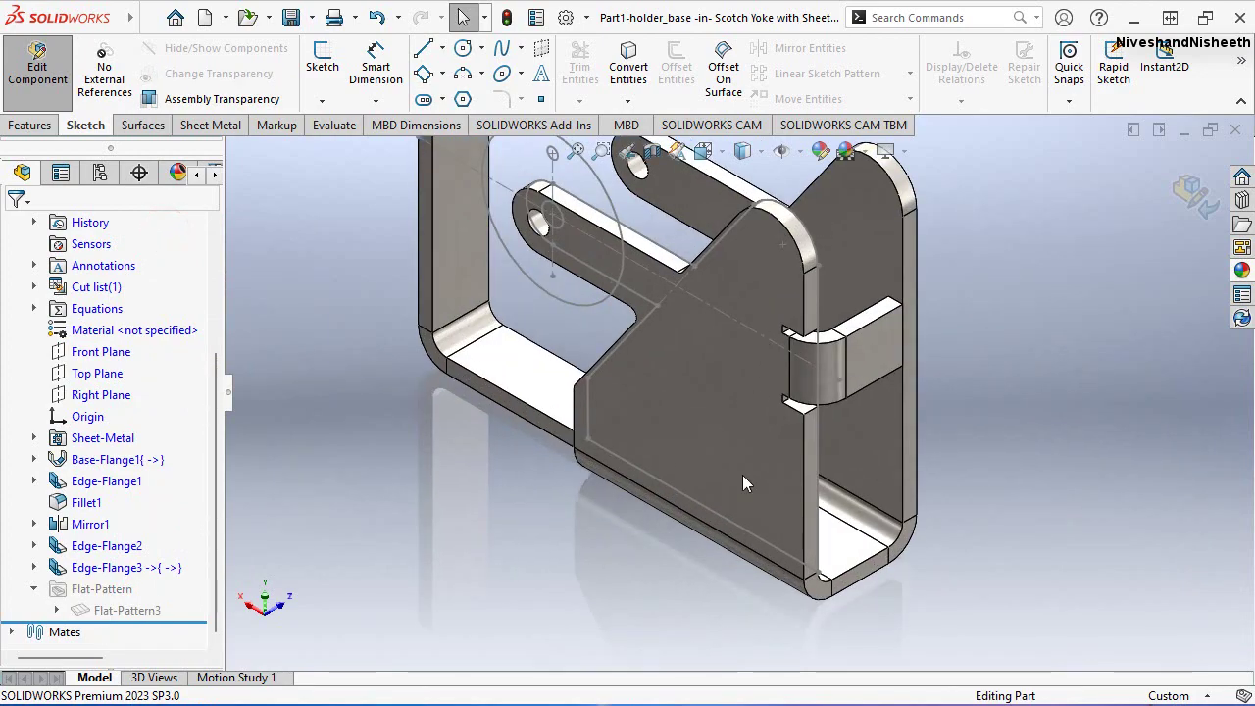
pyautogui.scroll(1, 742, 474)
pyautogui.scroll(-1, 708, 404)
pyautogui.moveTo(708, 403); pyautogui.dragTo(725, 255, button='middle')
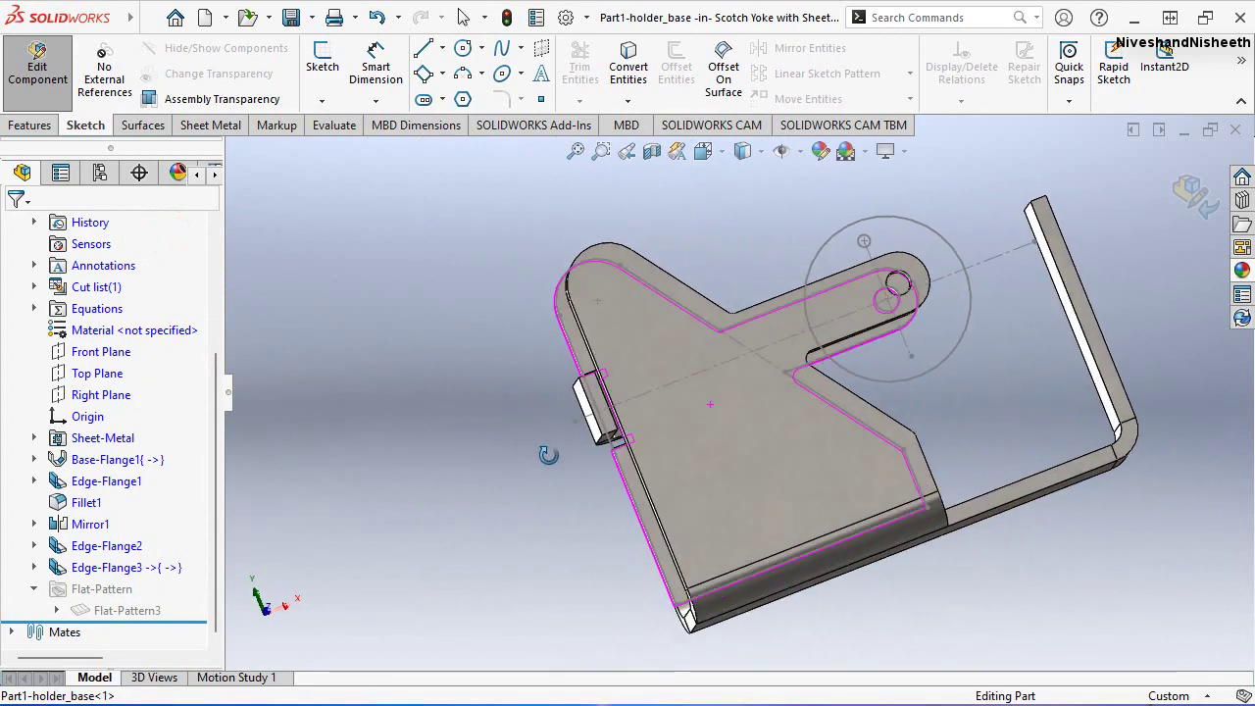
# Set the part to isometric view and return to editing the whole assembly
pyautogui.click(713, 159)
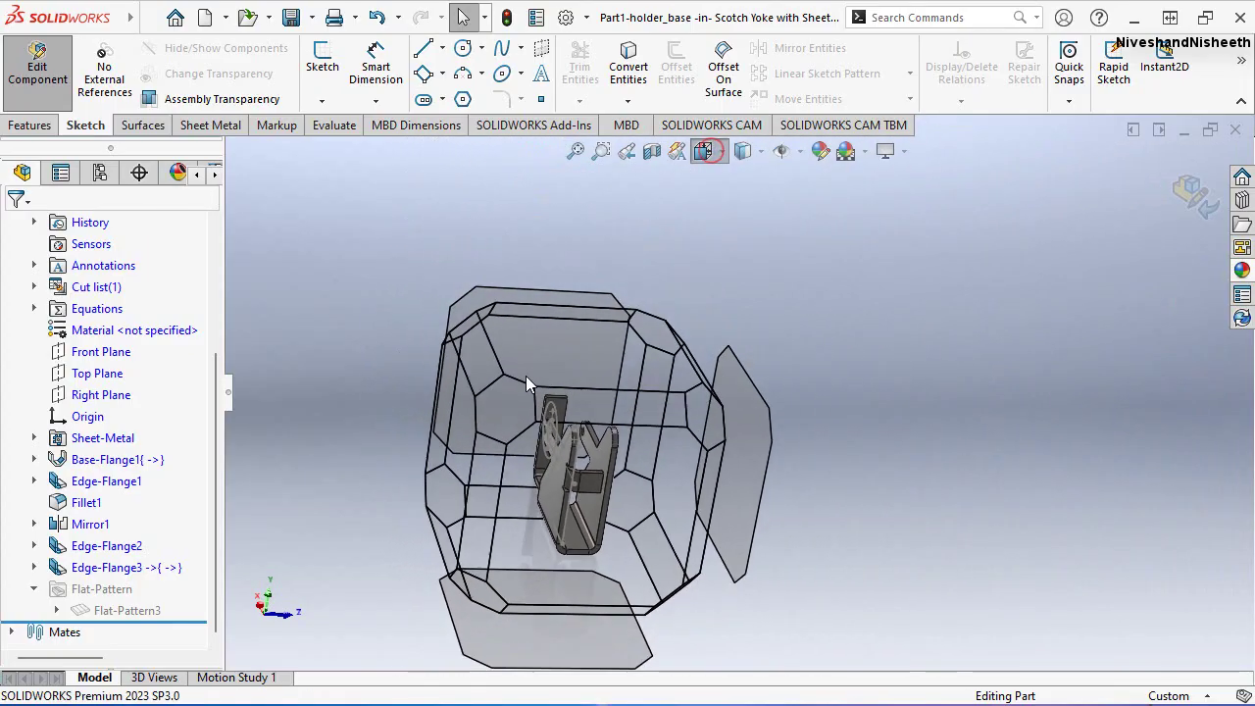
pyautogui.click(510, 406)
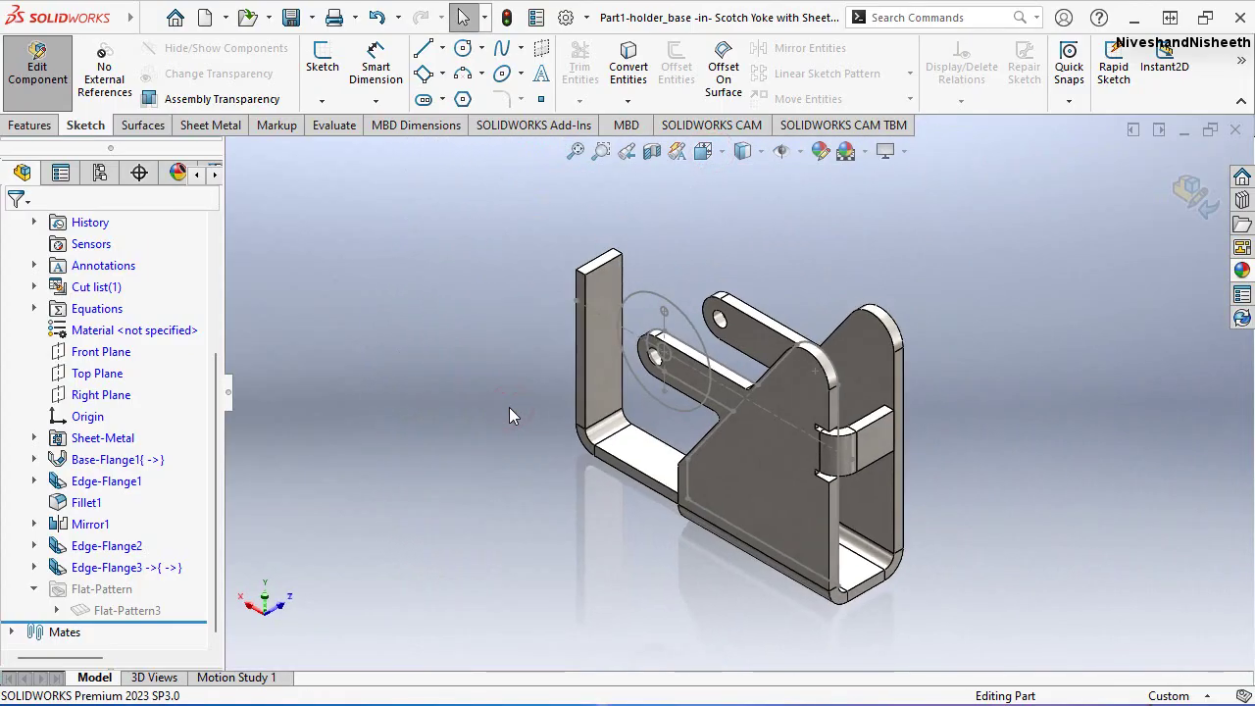
pyautogui.moveTo(508, 406); pyautogui.dragTo(812, 449, button='middle')
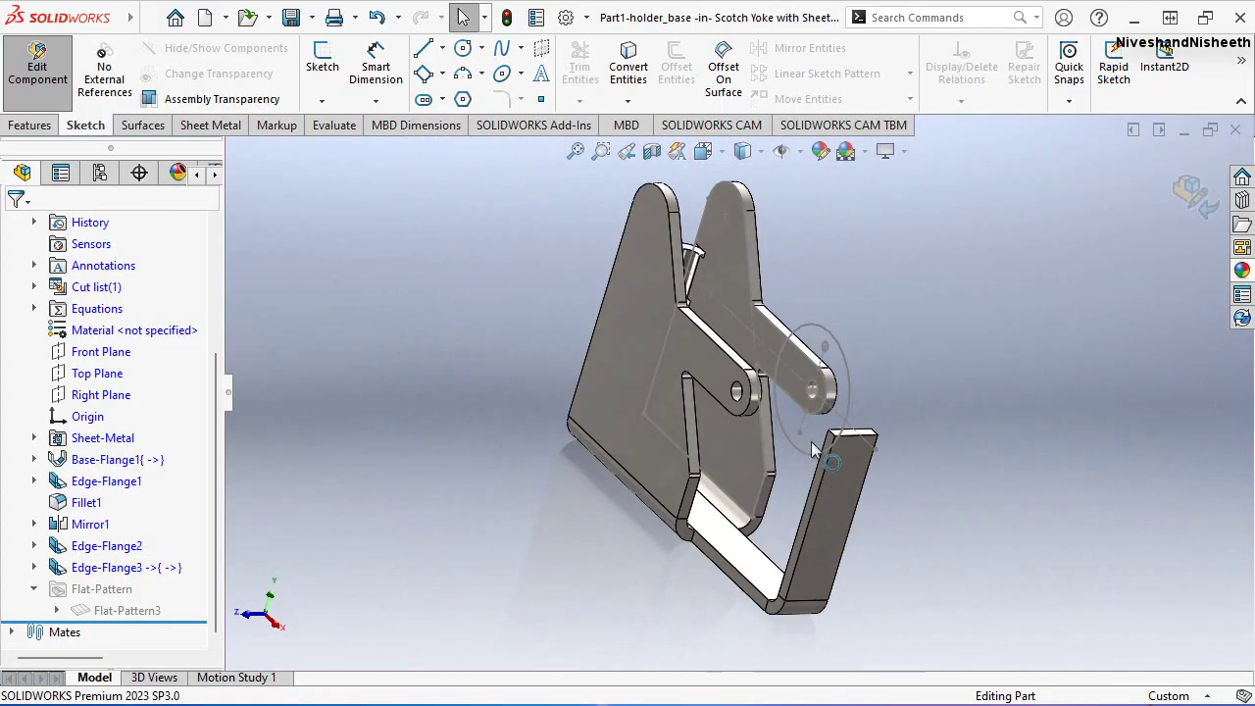
pyautogui.click(742, 150)
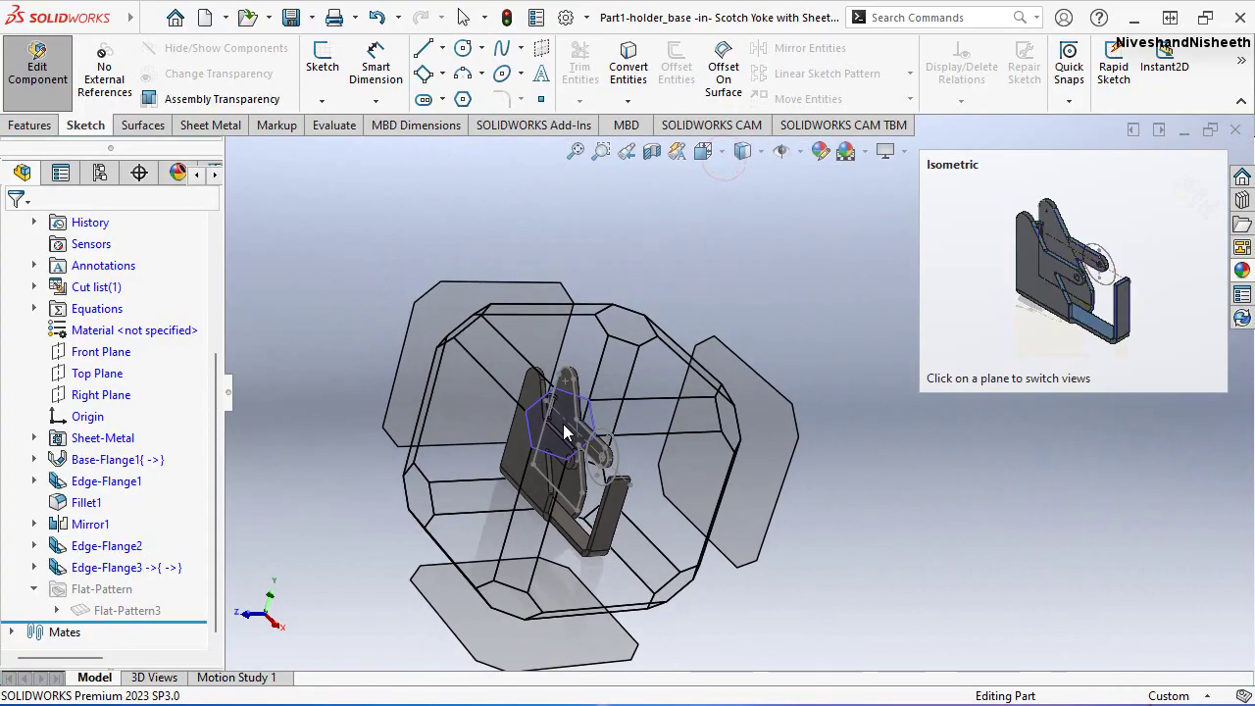
pyautogui.click(562, 424)
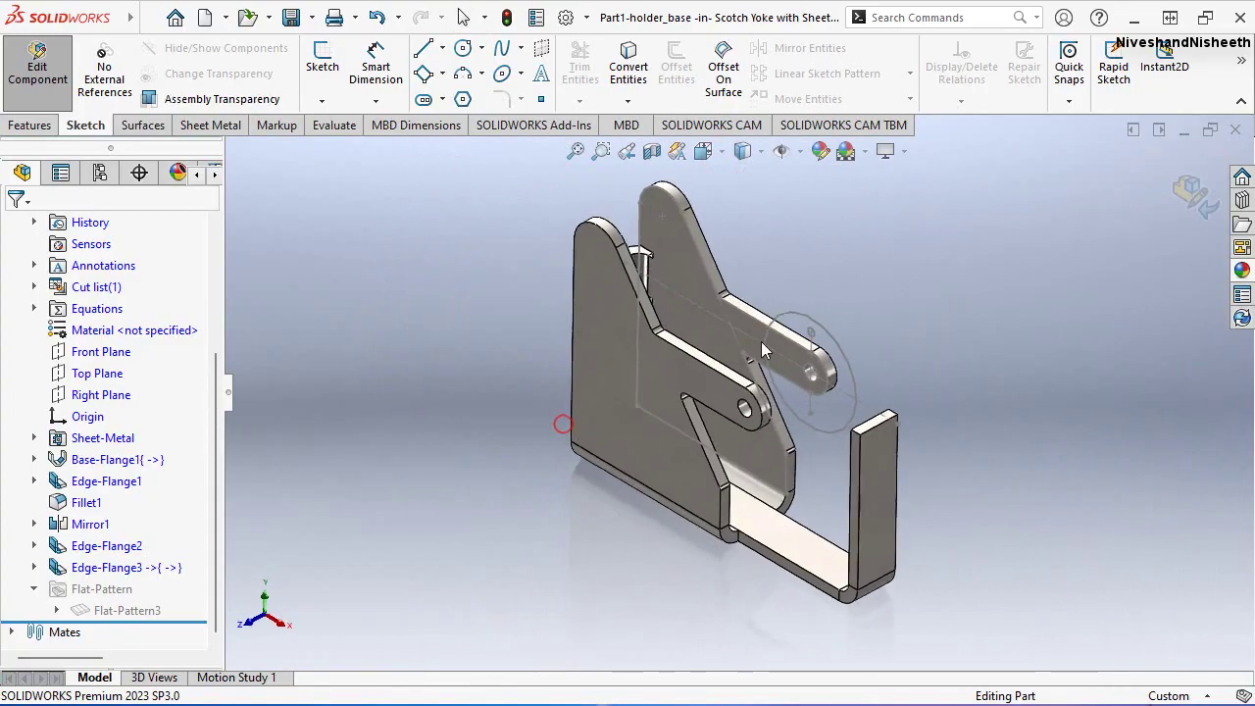
pyautogui.click(1206, 191)
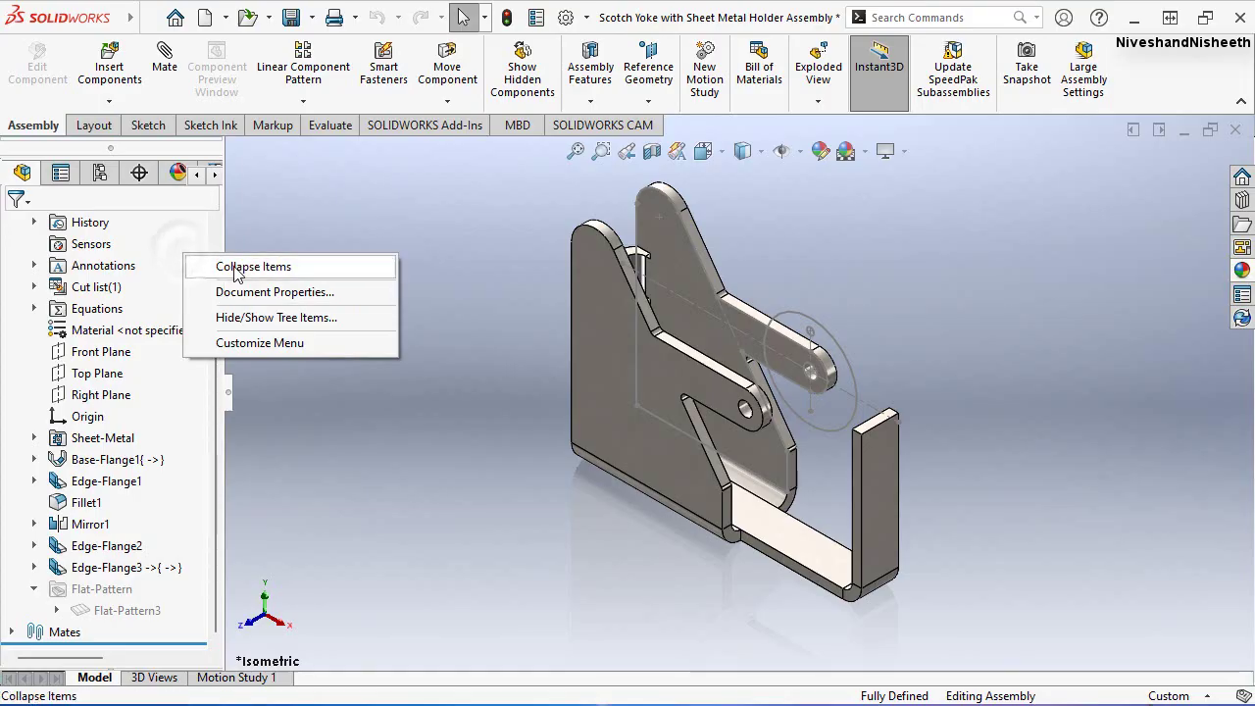
# Insert a new empty part named Part2-roll and place it in the assembly
pyautogui.click(235, 267)
pyautogui.click(109, 101)
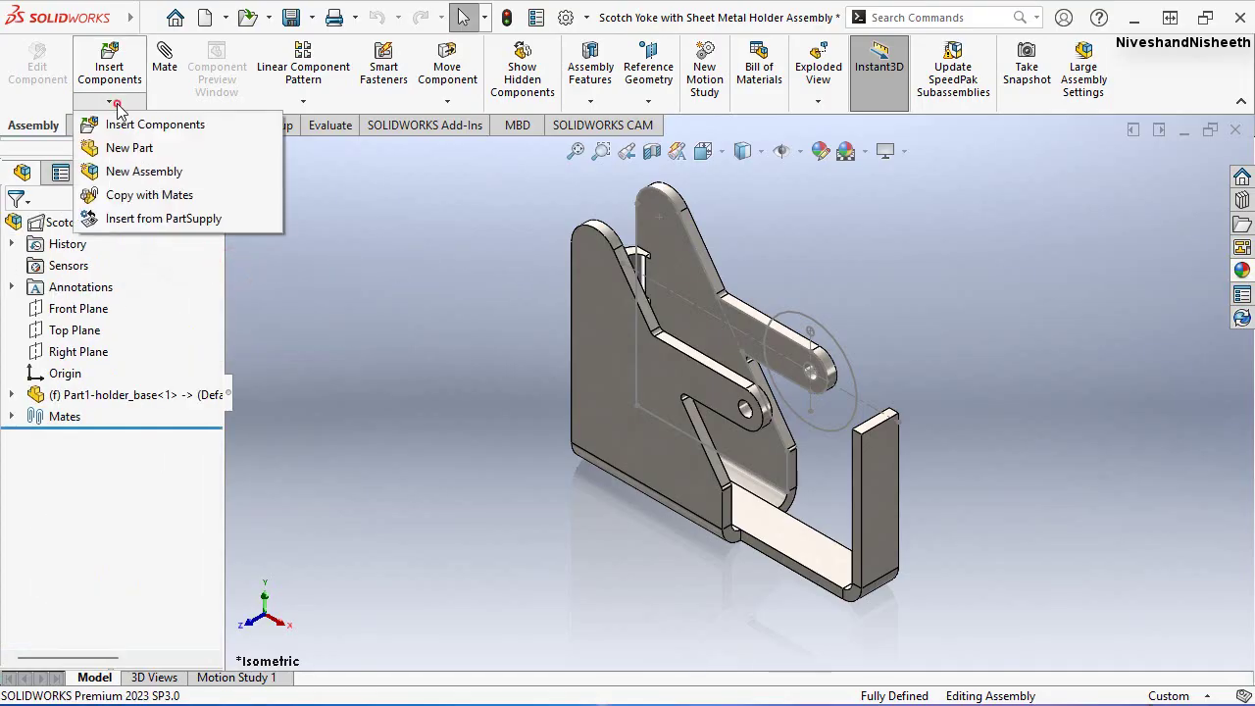
pyautogui.click(130, 147)
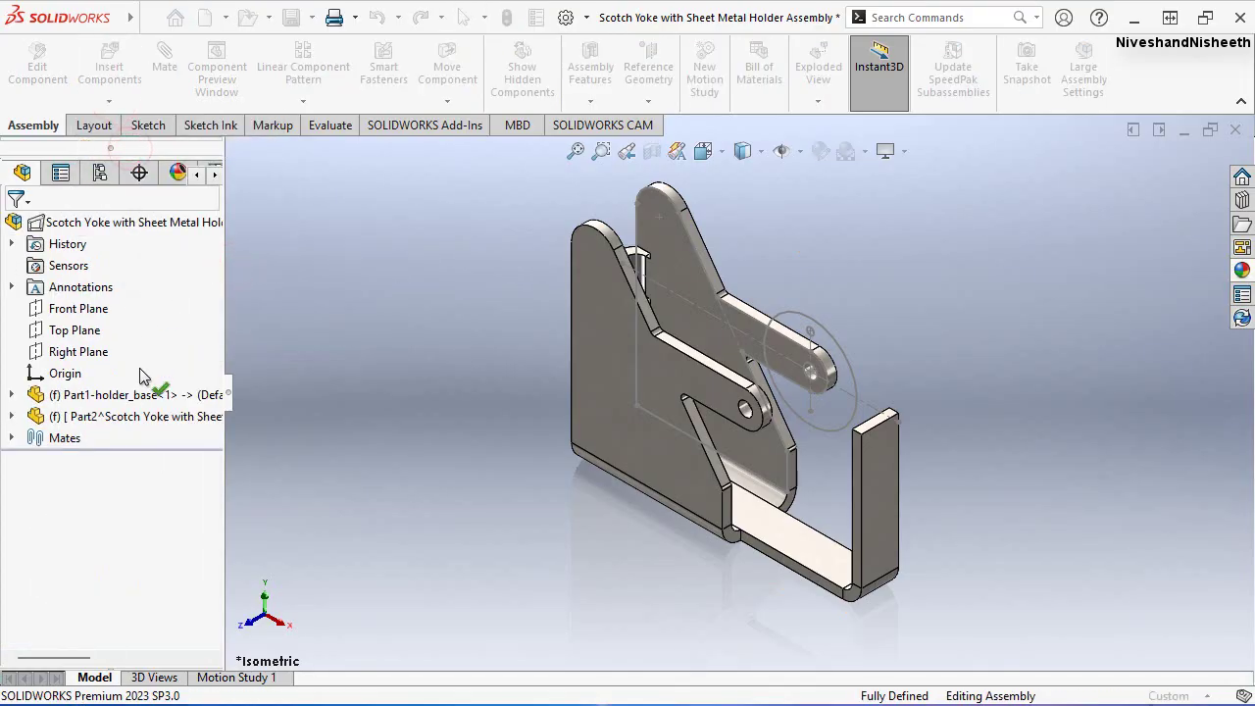
pyautogui.click(128, 419)
pyautogui.click(127, 419)
pyautogui.write('Part2-roll')
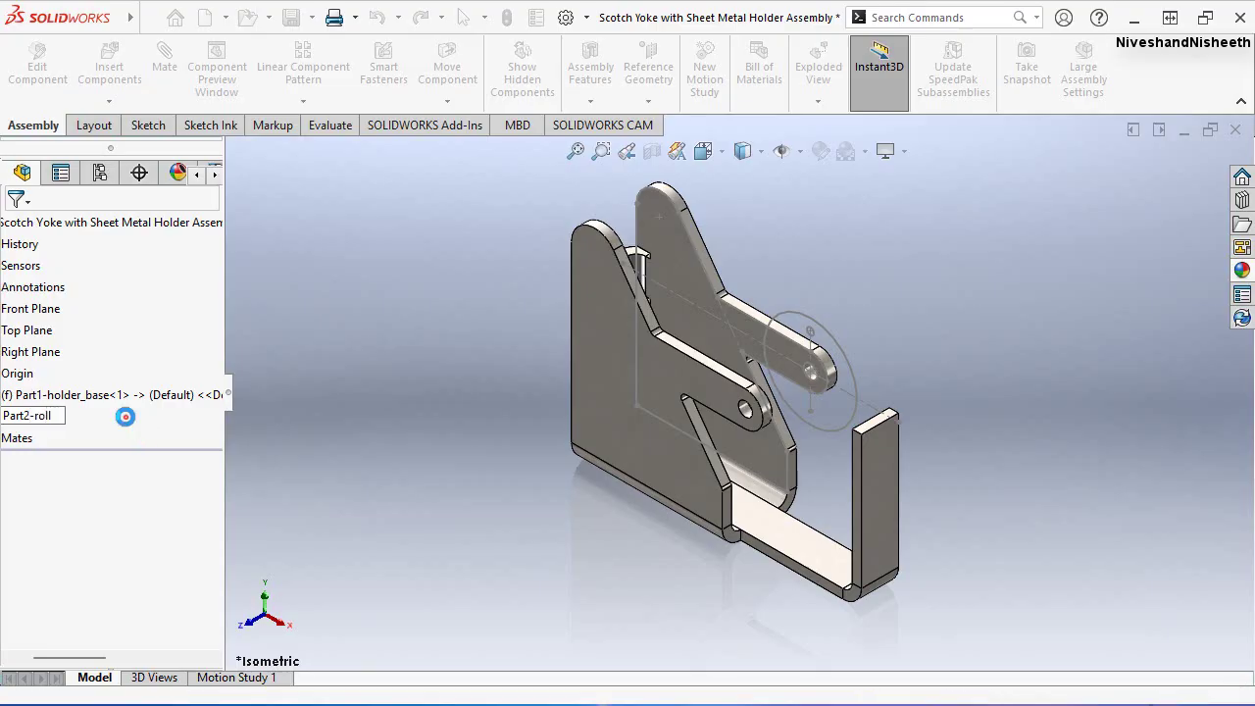
pyautogui.press('Return')
pyautogui.click(379, 427)
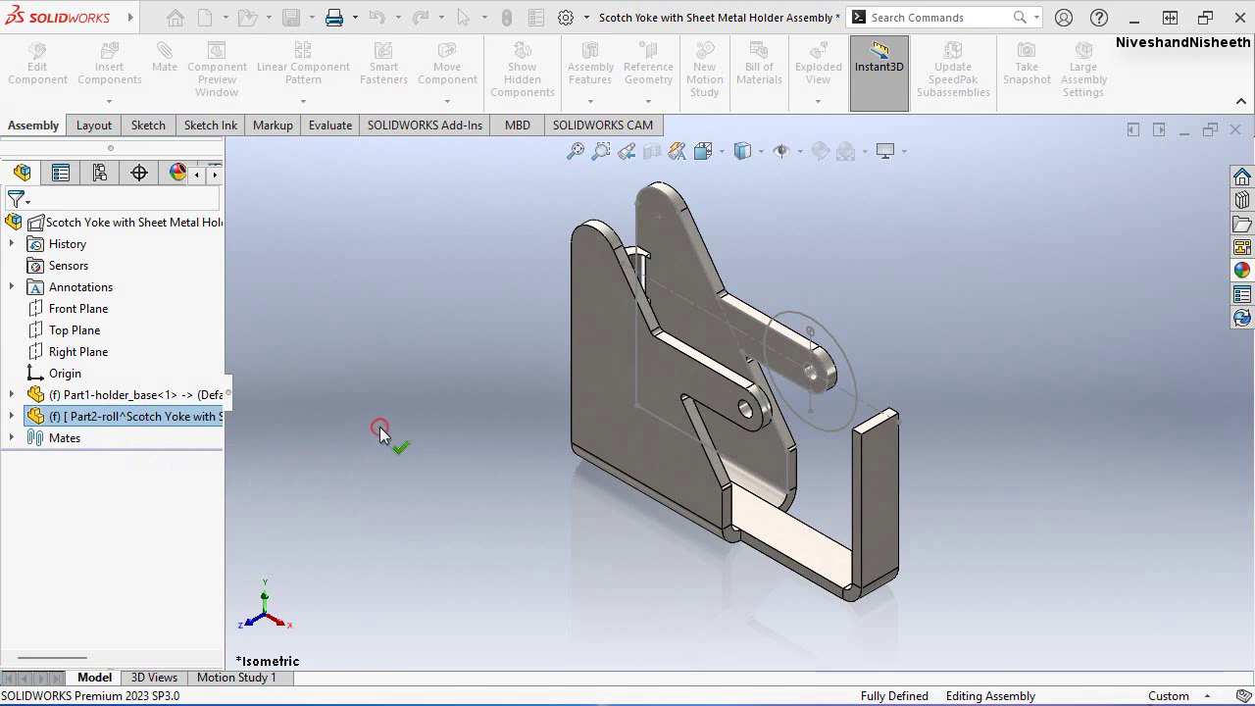
pyautogui.click(157, 417)
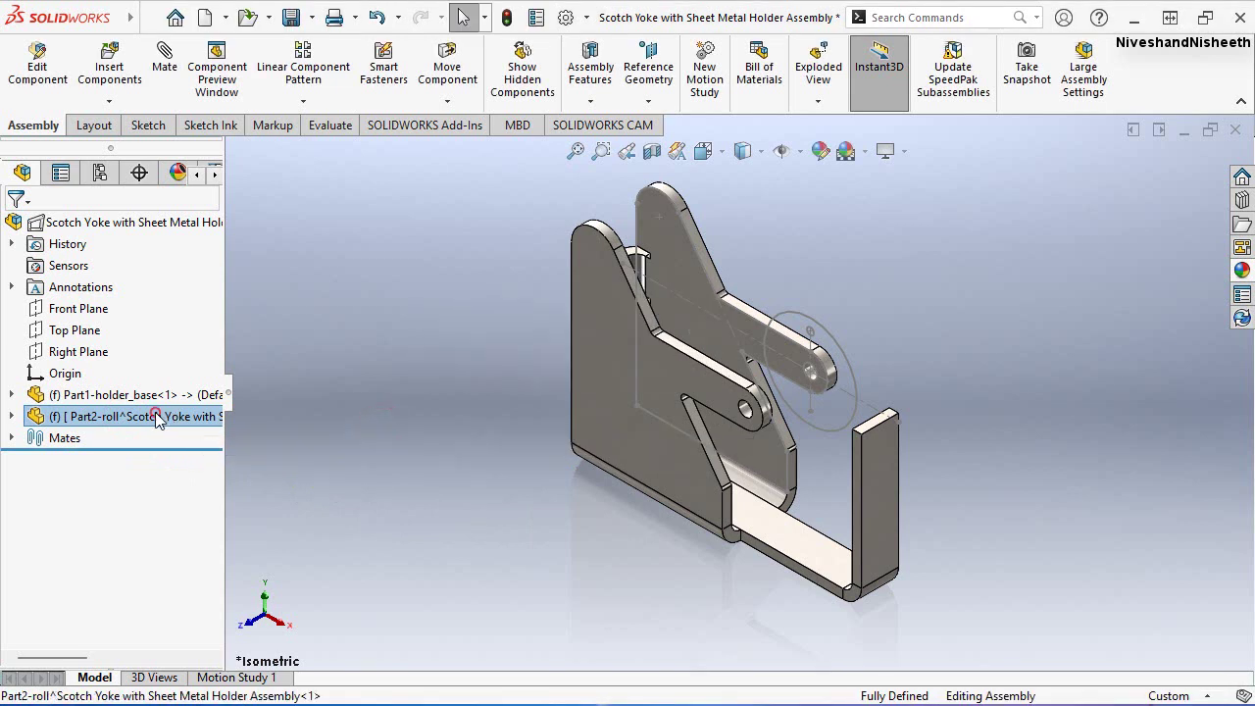
pyautogui.click(356, 433)
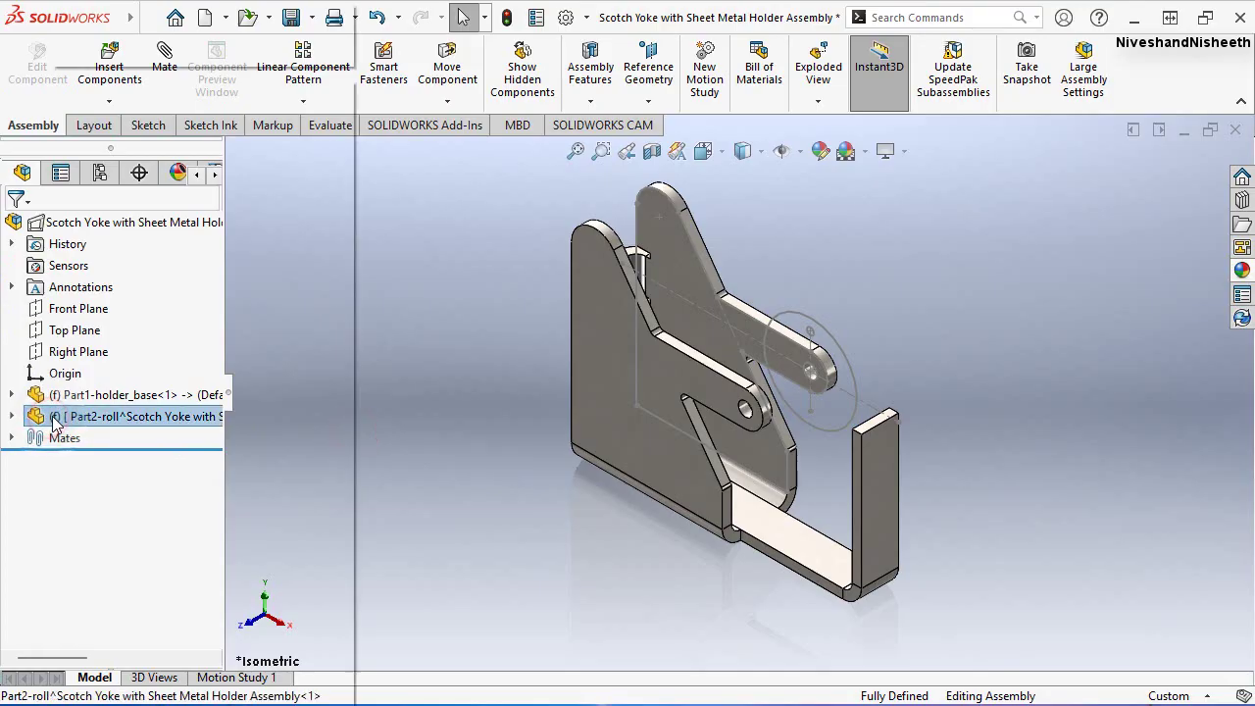
# Edit Part2-roll in context and expand its tree to show its planes
pyautogui.rightClick(54, 421)
pyautogui.click(165, 13)
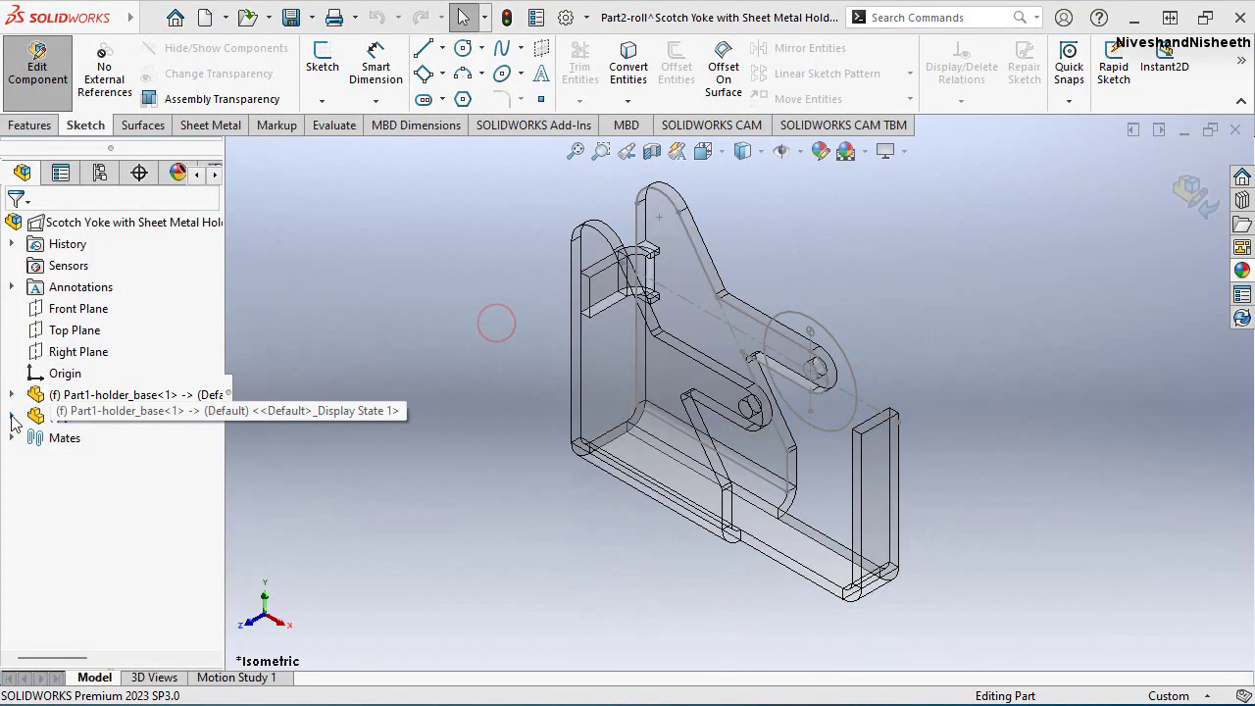
pyautogui.click(11, 416)
# Sketch a 40 mm circle on the roll's Front Plane and convert the pin hole edge into it
pyautogui.click(98, 523)
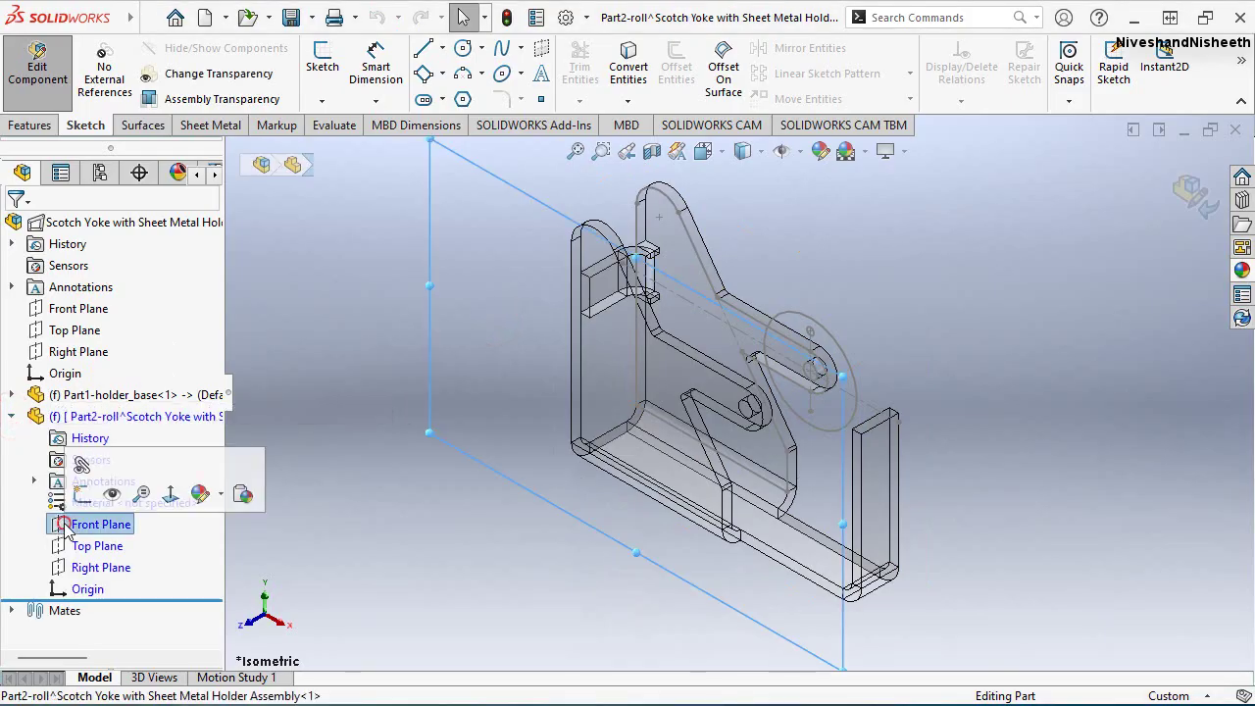
pyautogui.click(82, 495)
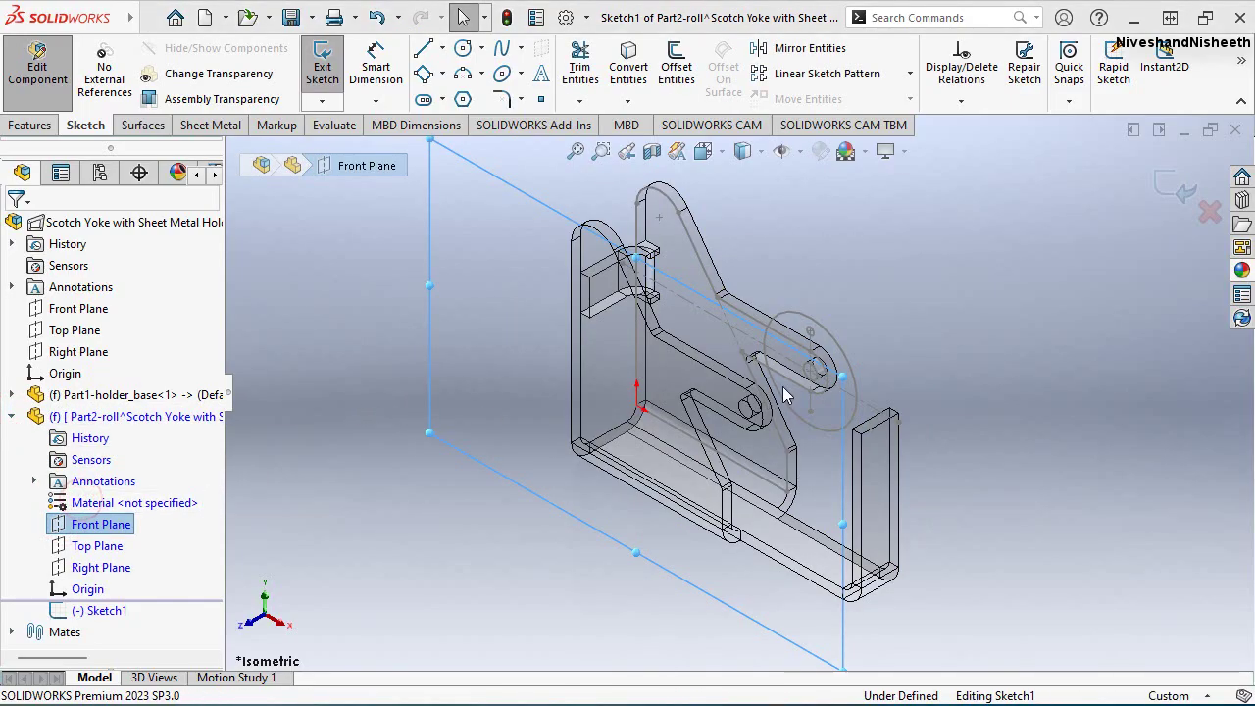
pyautogui.scroll(-3, 843, 357)
pyautogui.click(827, 357)
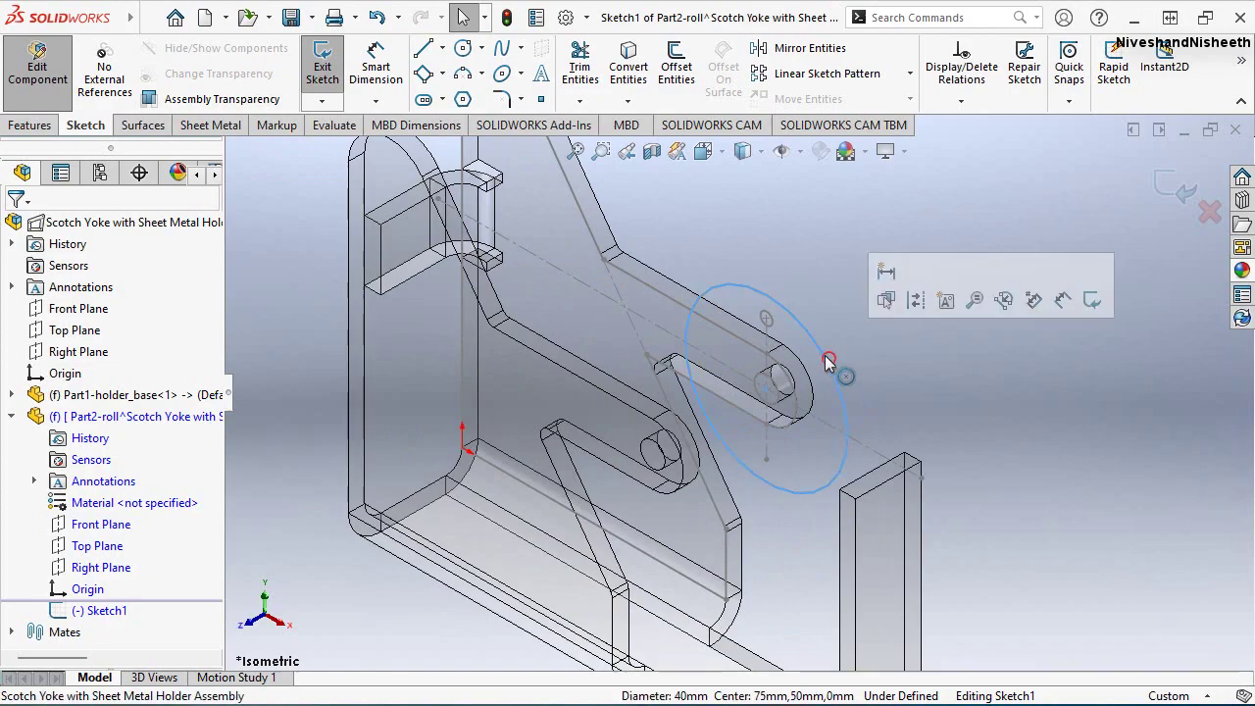
pyautogui.click(774, 390)
pyautogui.click(634, 103)
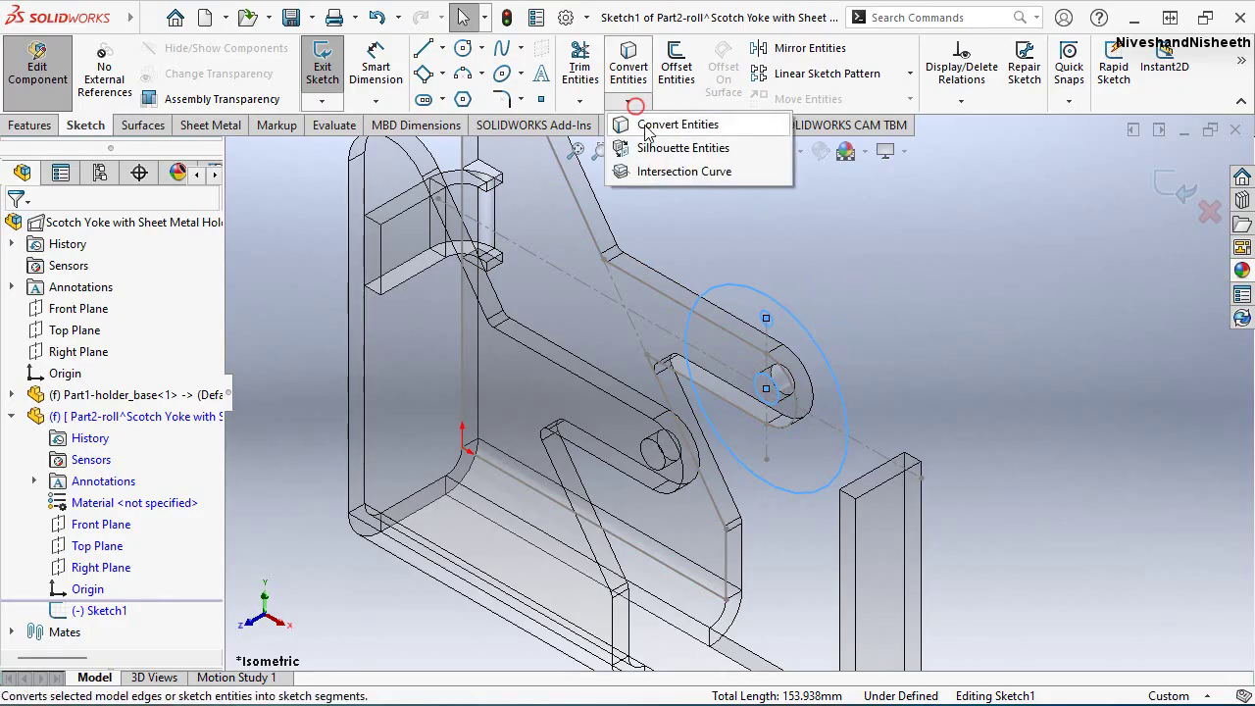
pyautogui.click(647, 125)
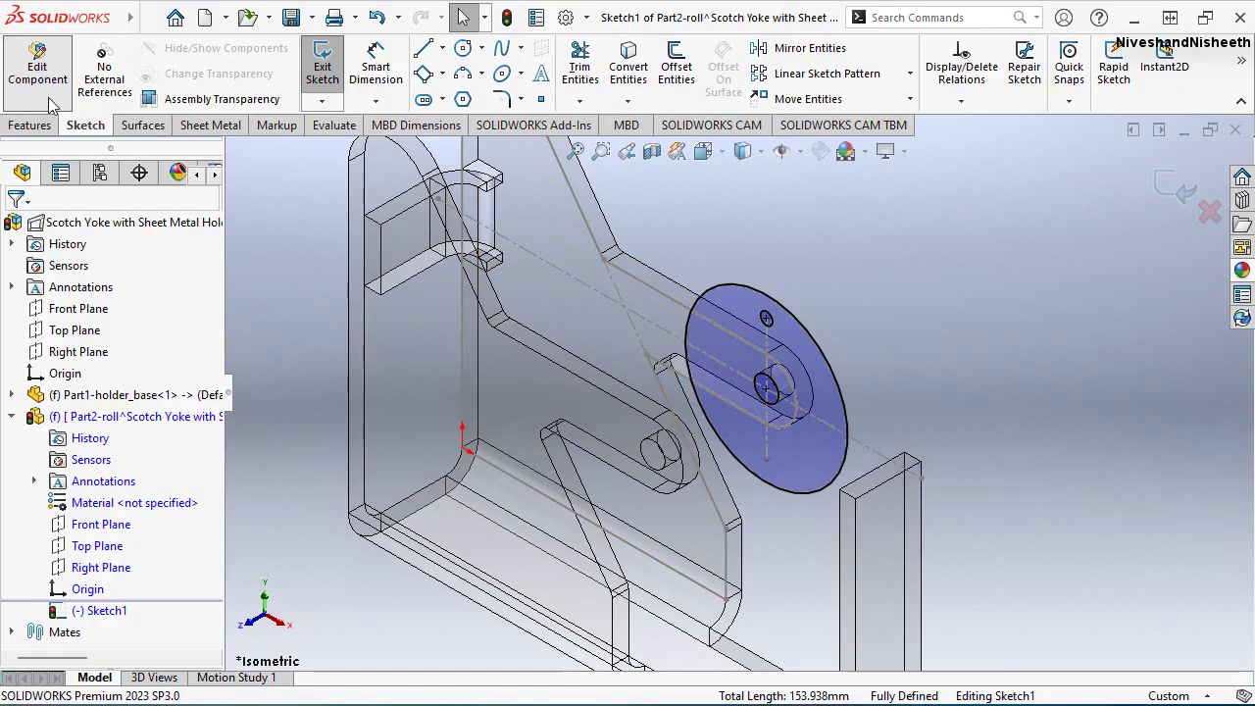
pyautogui.click(29, 125)
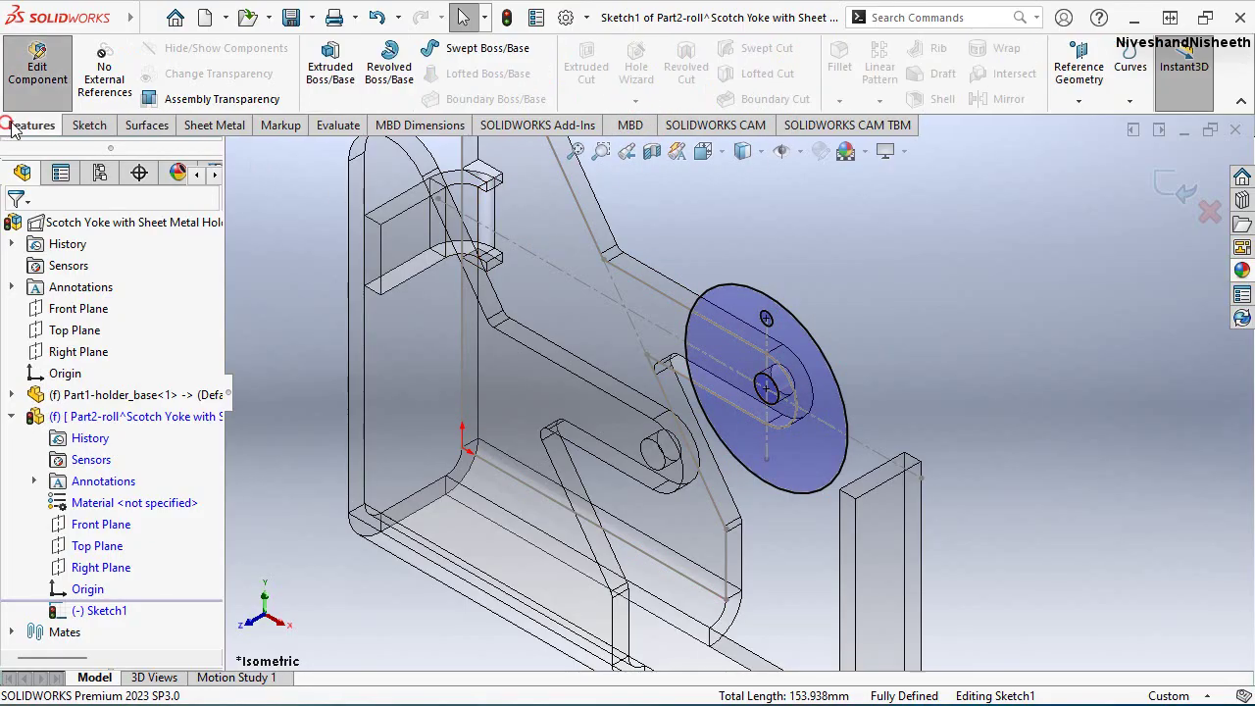
# Extrude the roll sketch as a 6 mm blind boss into a solid disc
pyautogui.click(329, 66)
pyautogui.moveTo(852, 297)
pyautogui.mouseDown(button='middle')
pyautogui.moveTo(801, 290)
pyautogui.moveTo(725, 313)
pyautogui.mouseUp(button='middle')
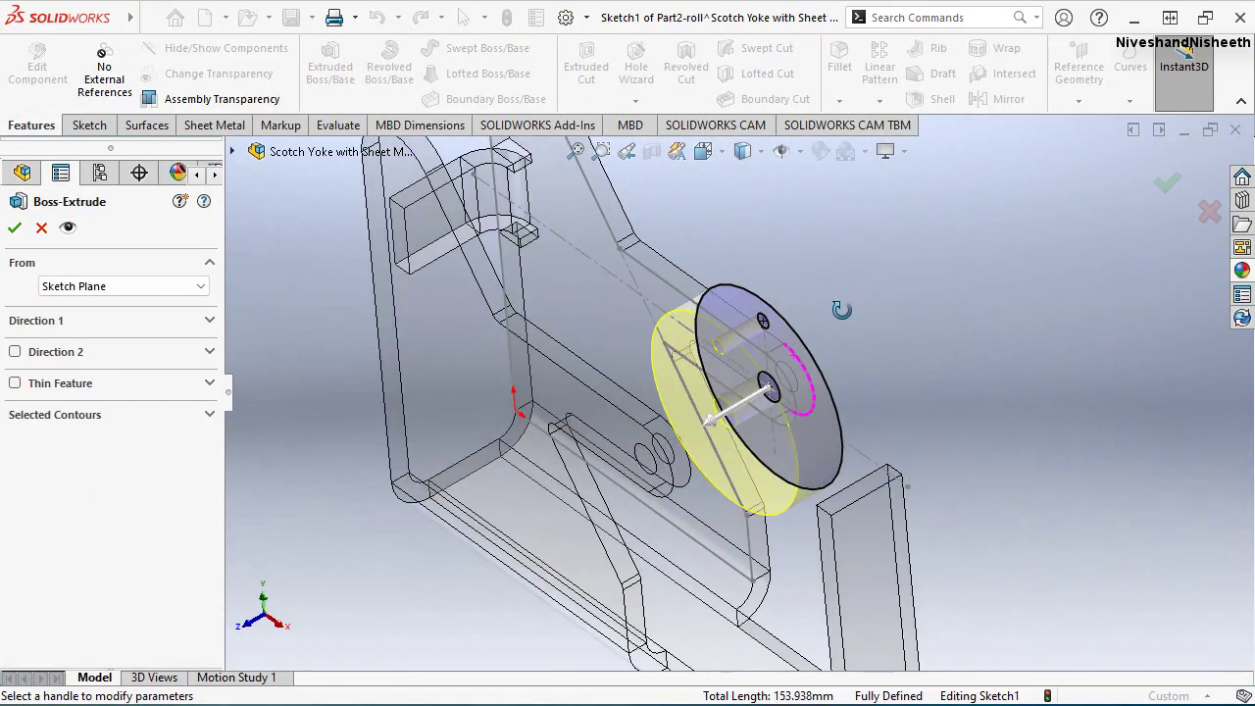
pyautogui.click(196, 420)
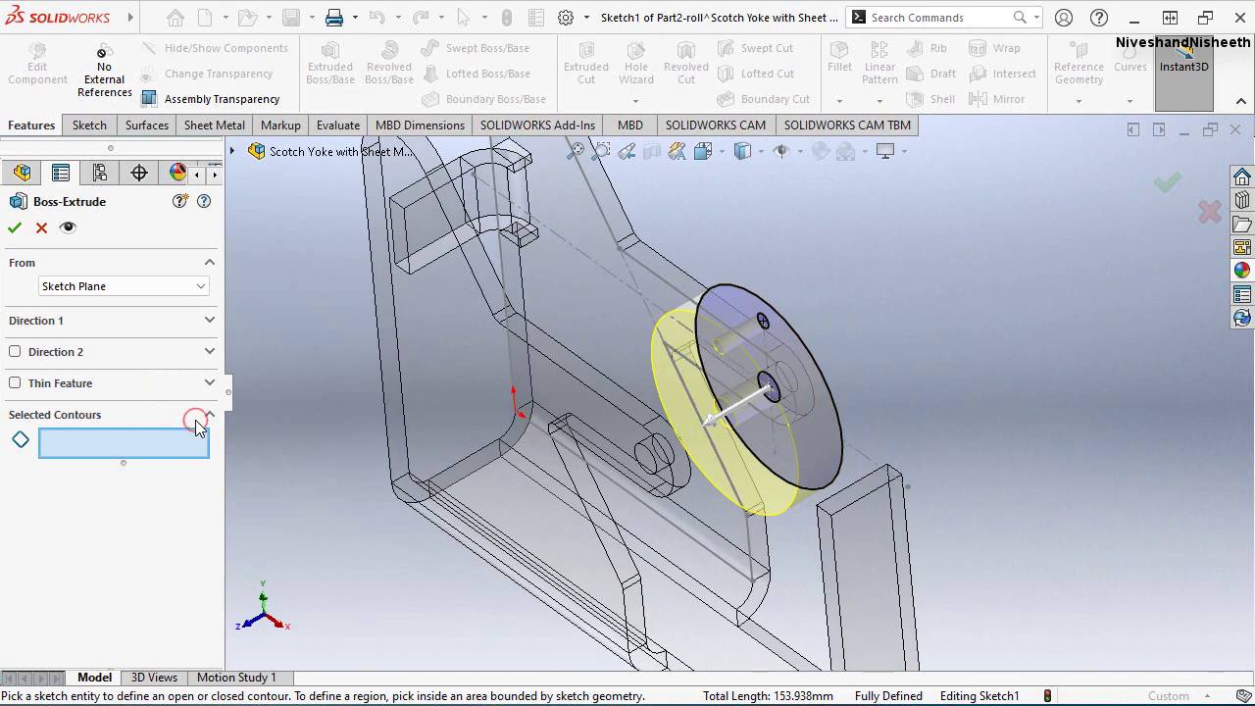
pyautogui.click(204, 320)
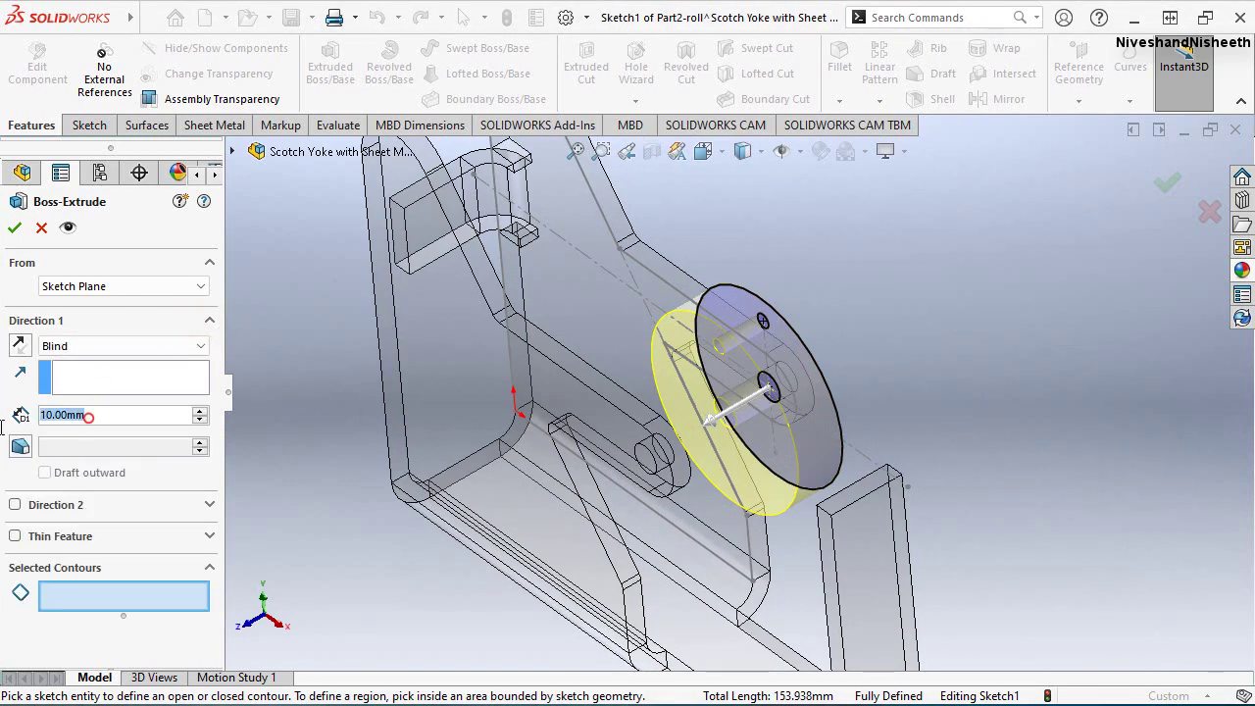
pyautogui.write('6')
pyautogui.press('Return')
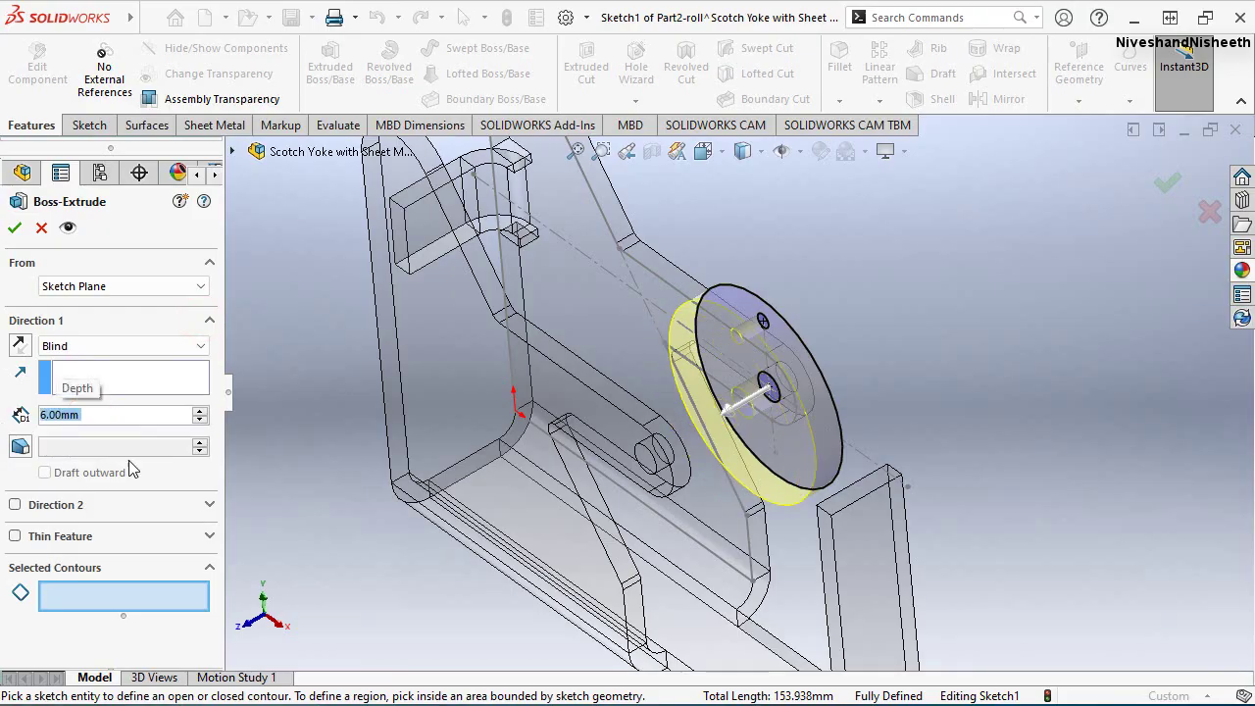
pyautogui.click(120, 593)
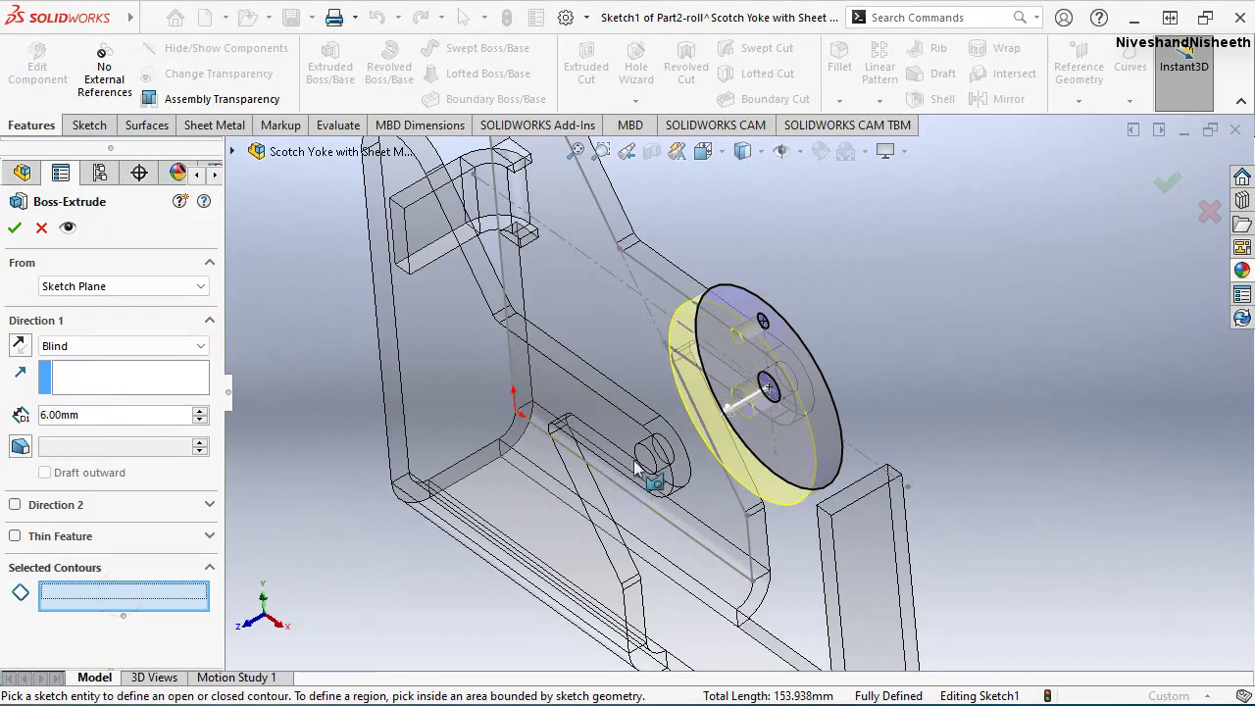
pyautogui.scroll(-2, 809, 359)
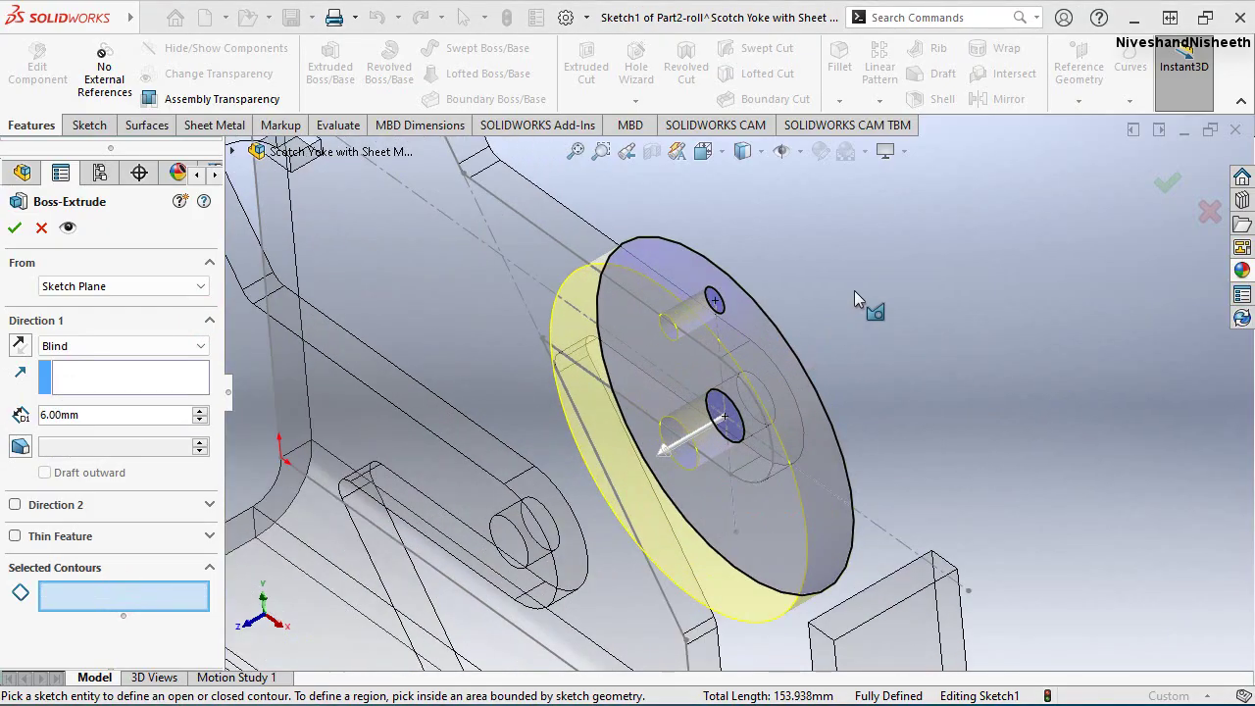
pyautogui.click(23, 228)
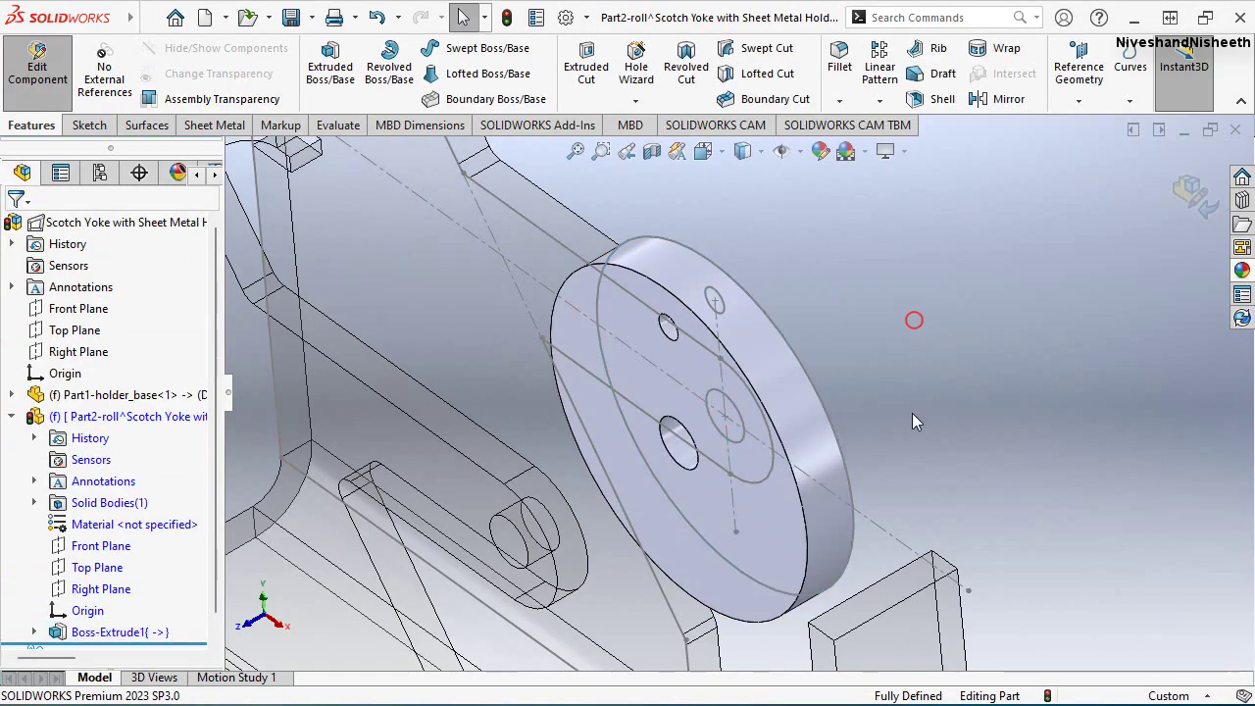
# Orbit the new disc, then return it to the isometric view
pyautogui.moveTo(912, 319)
pyautogui.mouseDown(button='middle')
pyautogui.moveTo(888, 302)
pyautogui.moveTo(921, 313)
pyautogui.moveTo(898, 299)
pyautogui.moveTo(909, 332)
pyautogui.mouseUp(button='middle')
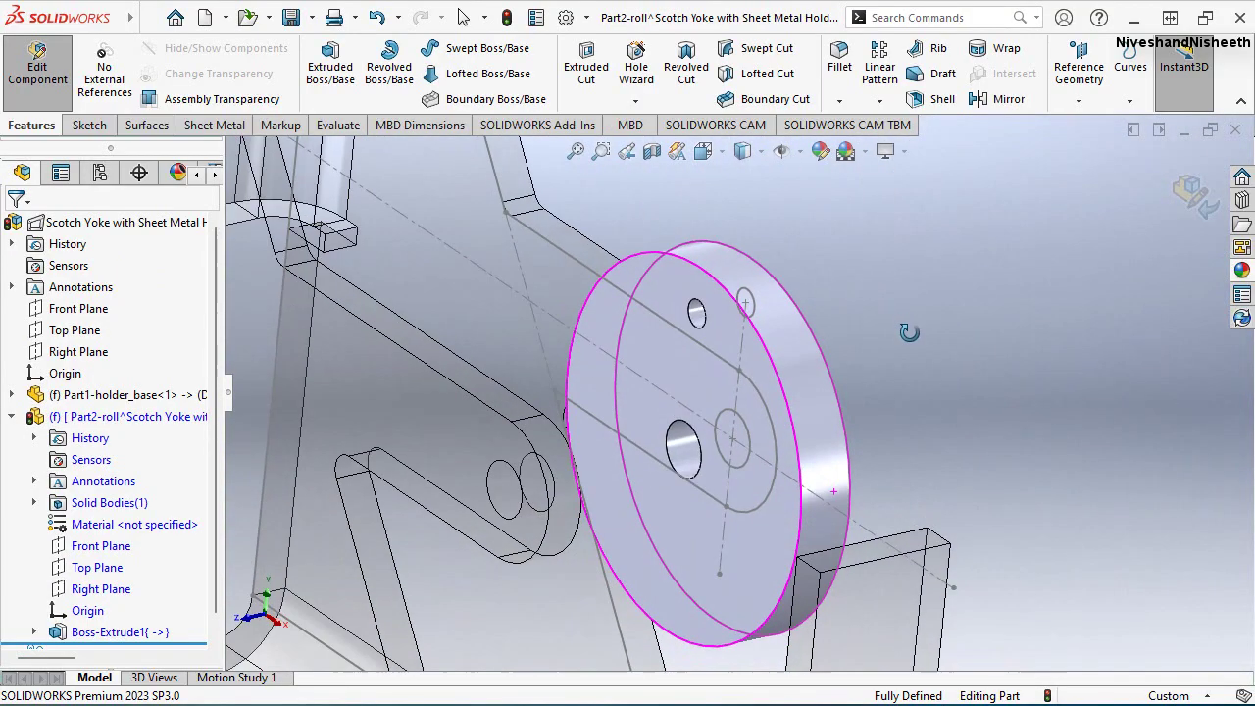
pyautogui.click(715, 153)
pyautogui.click(539, 432)
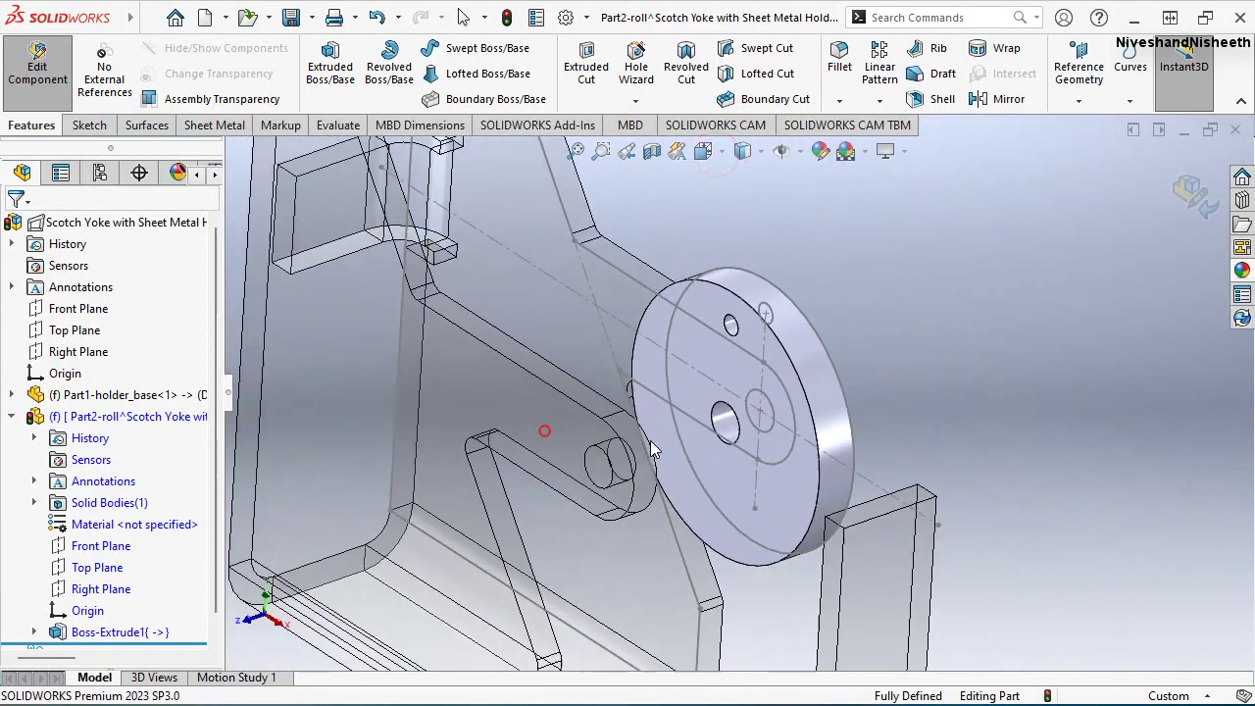
pyautogui.scroll(-2, 949, 330)
pyautogui.scroll(-2, 948, 329)
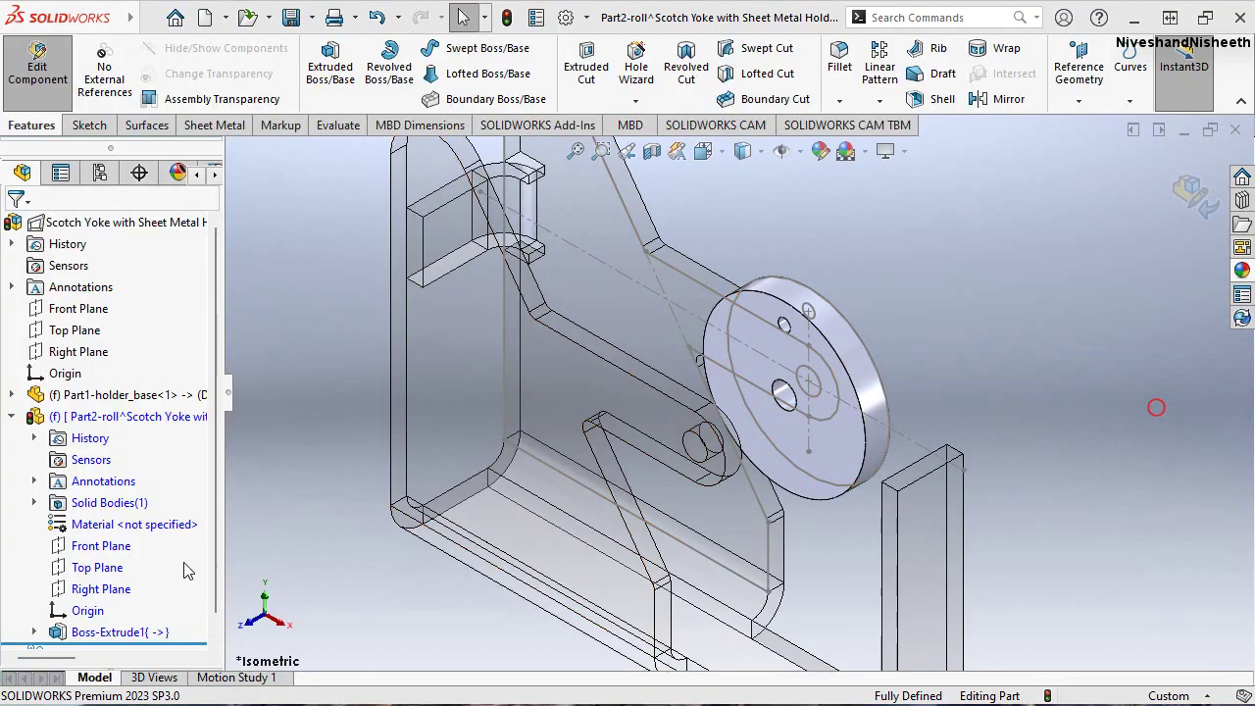
# Redefine Boss-Extrude1 to use only Sketch1's 1221.29 mm² disc region as its contour
pyautogui.click(98, 631)
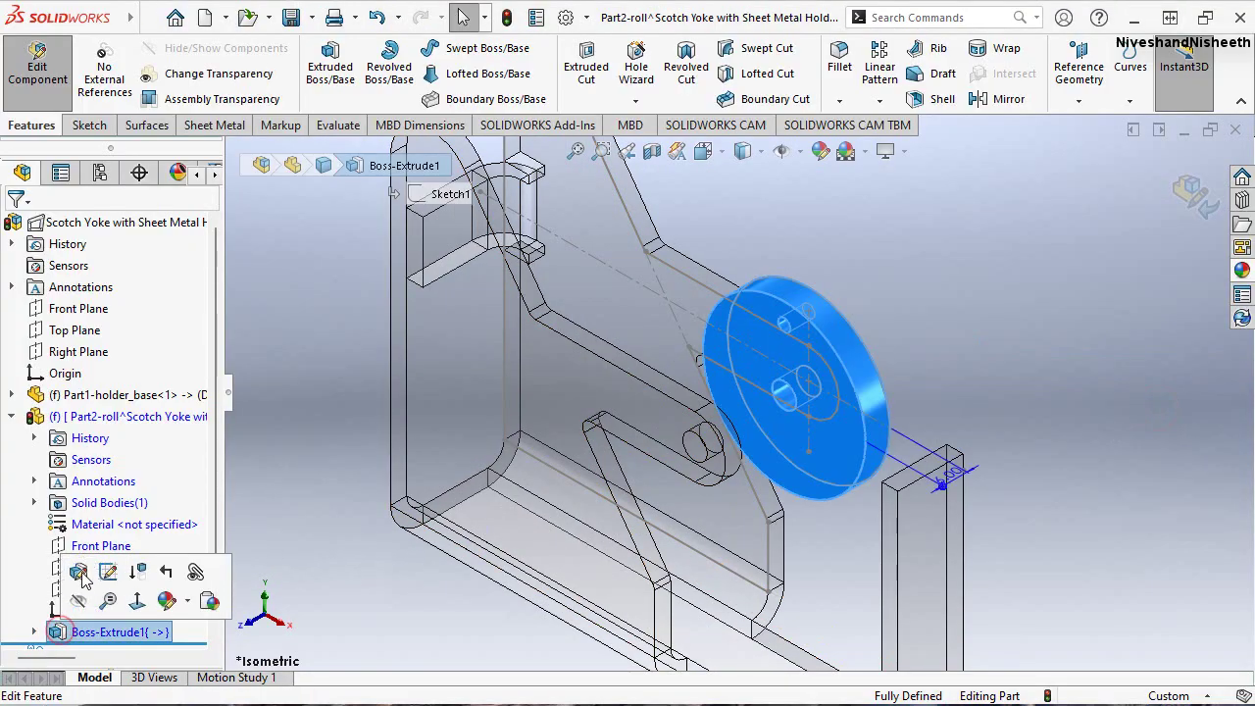
pyautogui.click(78, 573)
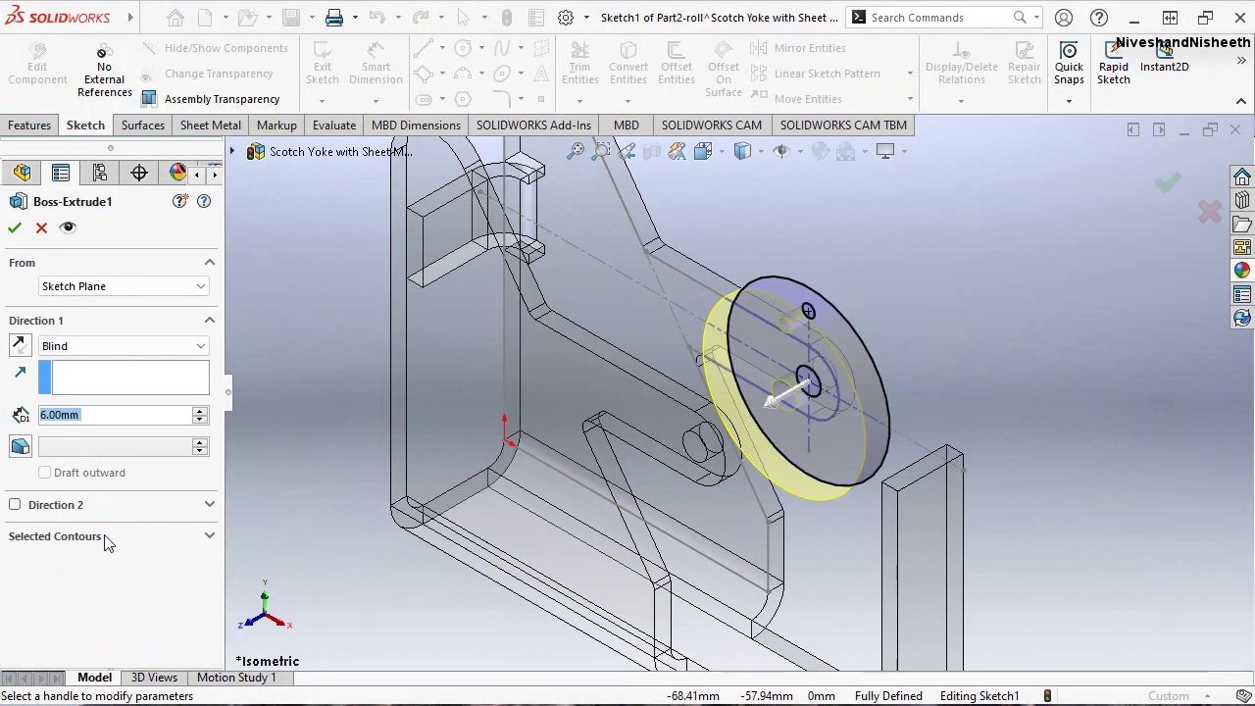
pyautogui.click(108, 542)
pyautogui.click(98, 573)
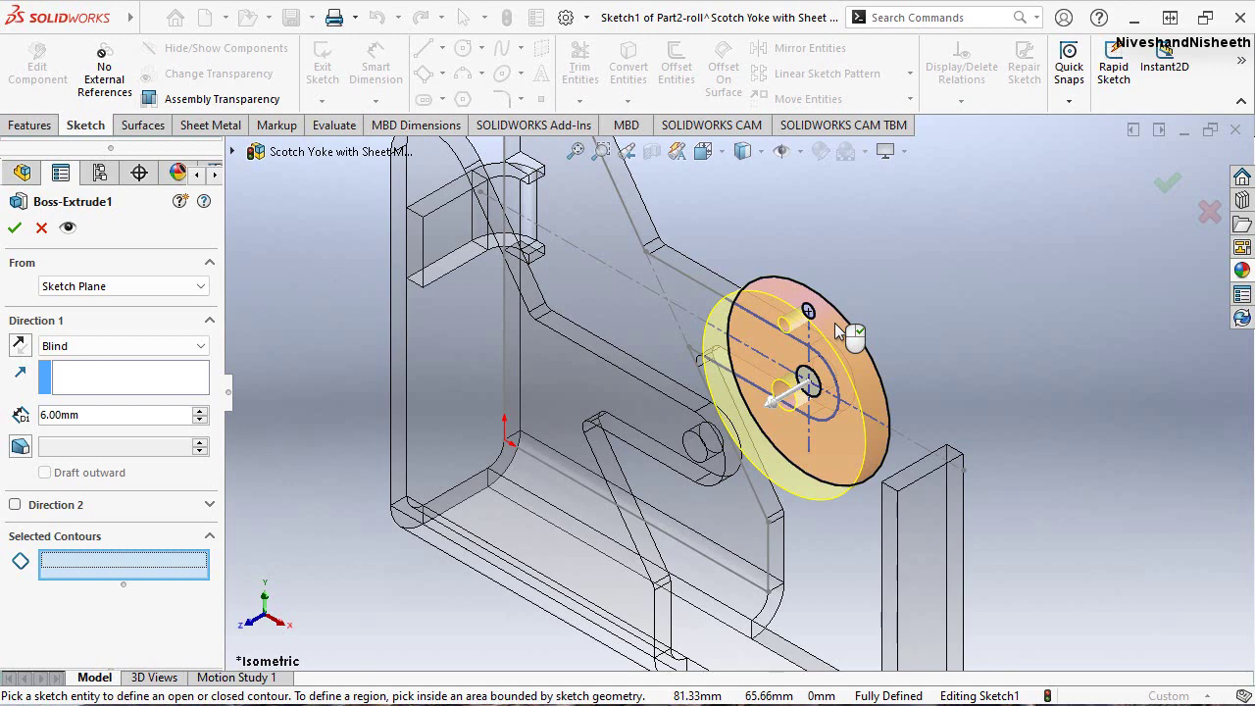
pyautogui.click(834, 322)
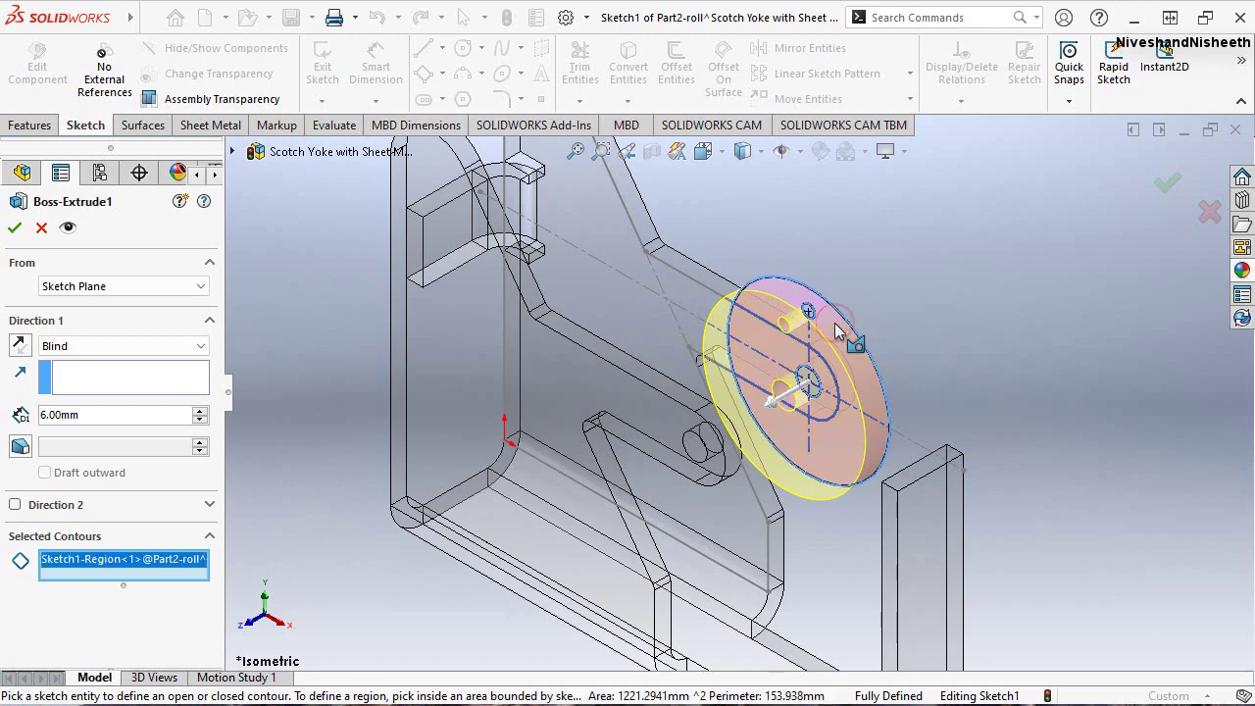
pyautogui.press('Return')
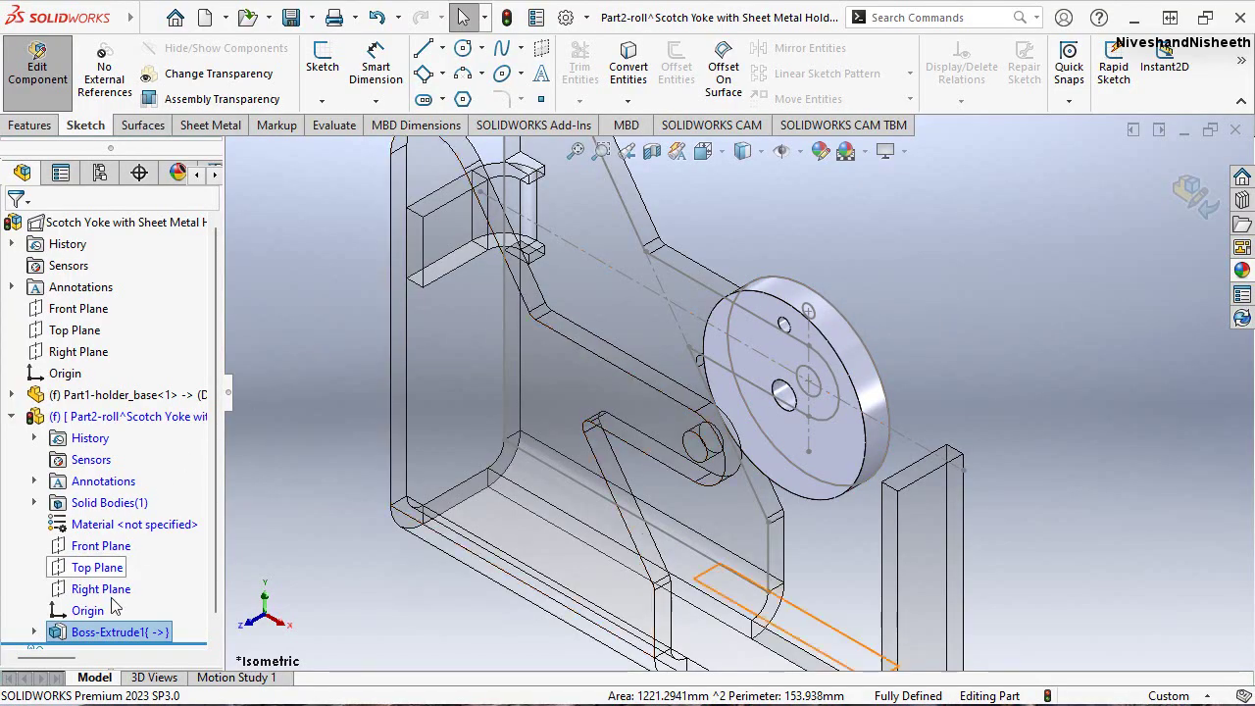
# Turn Sketch1's small 6 mm circle into construction geometry and let the disc rebuild
pyautogui.click(36, 633)
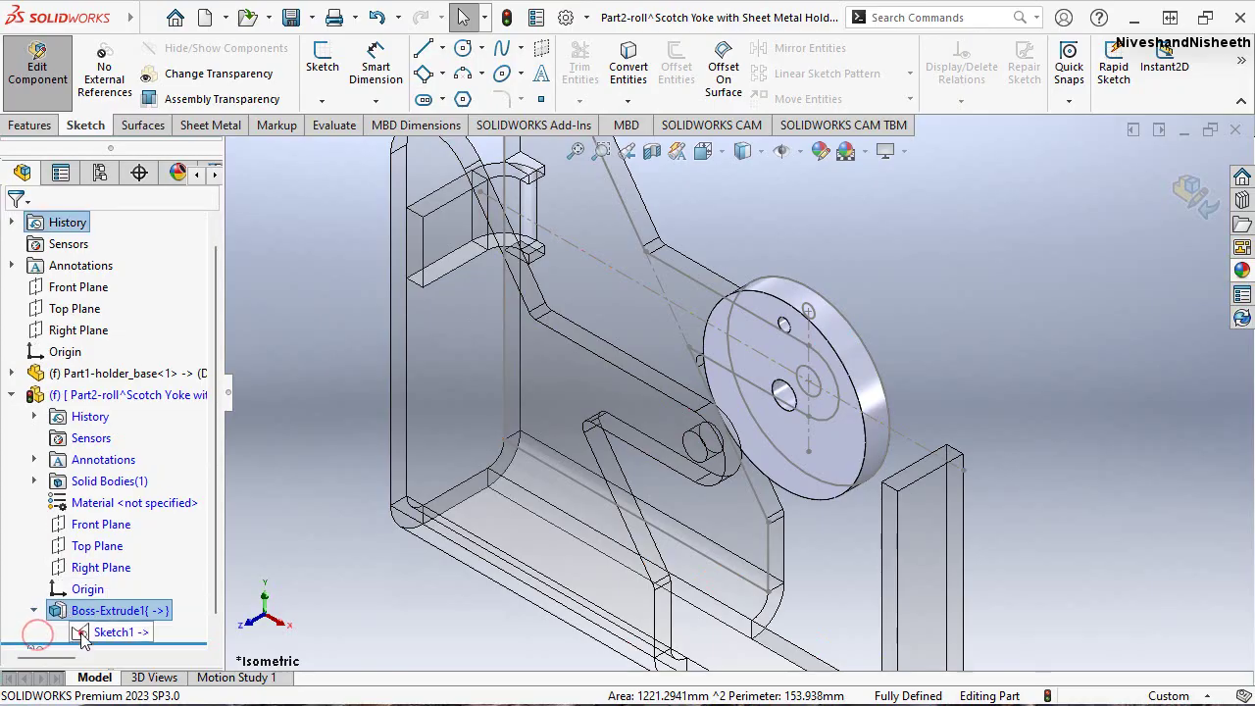
pyautogui.click(82, 635)
pyautogui.click(98, 572)
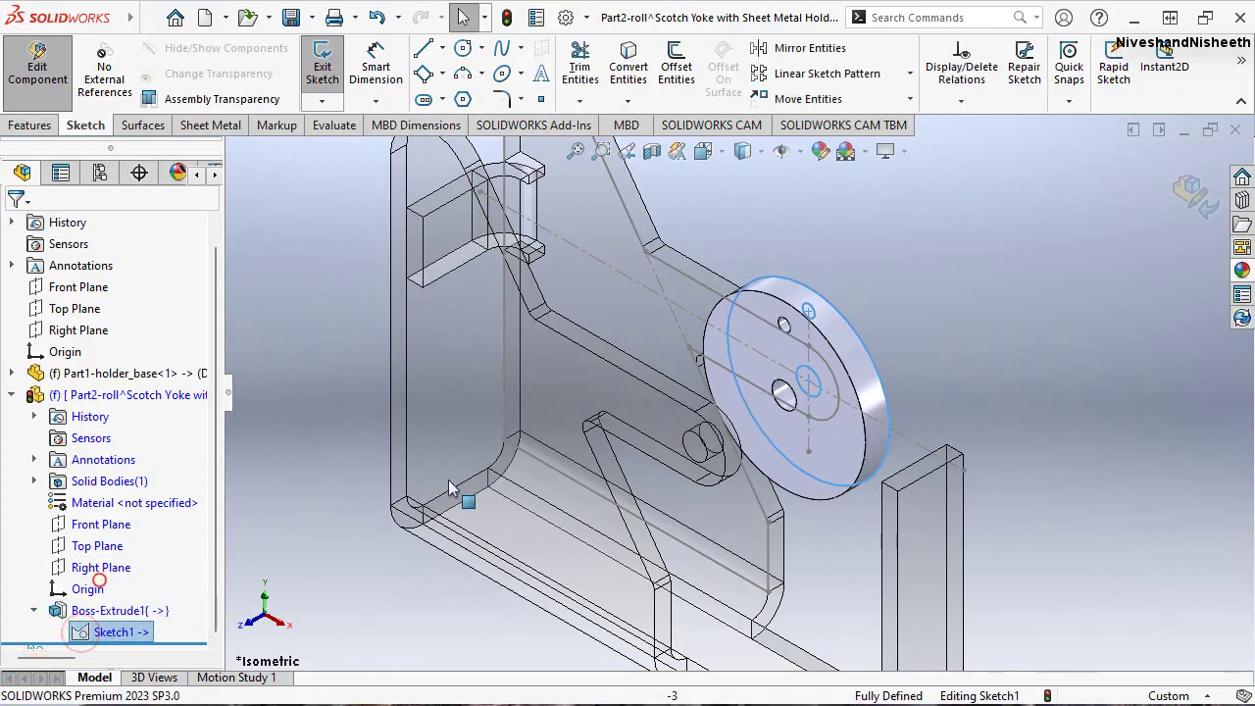
pyautogui.click(806, 379)
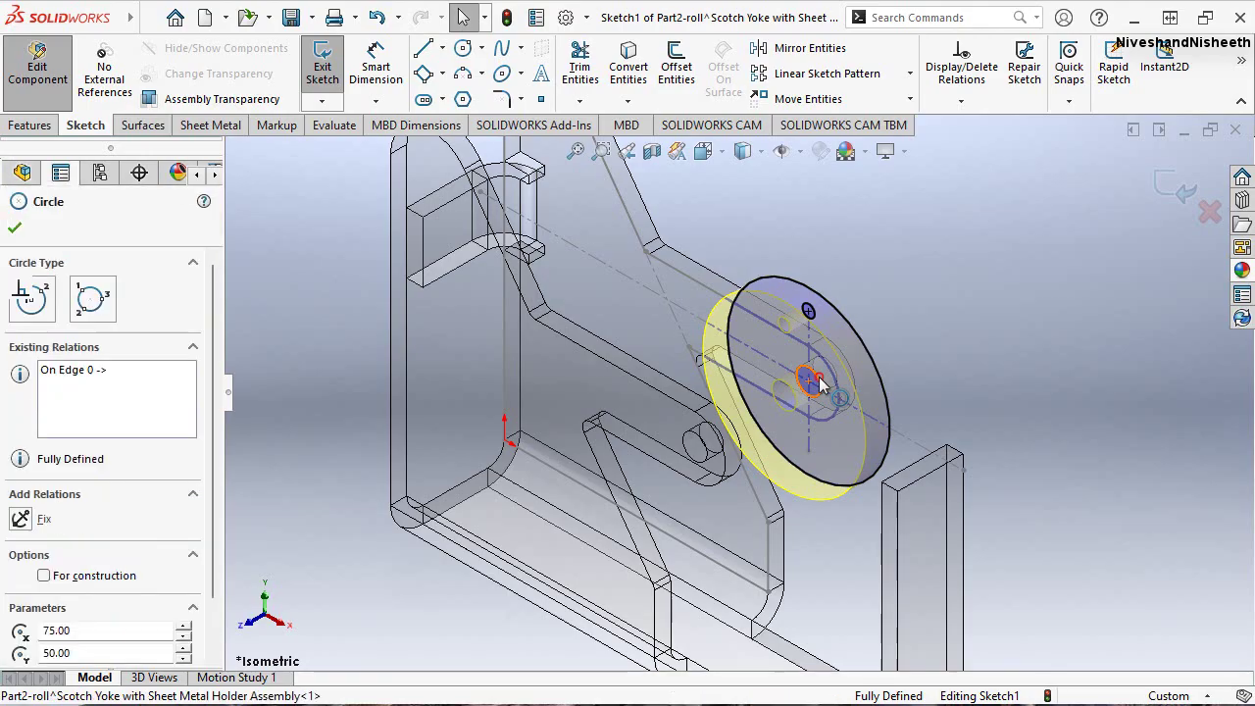
pyautogui.click(904, 320)
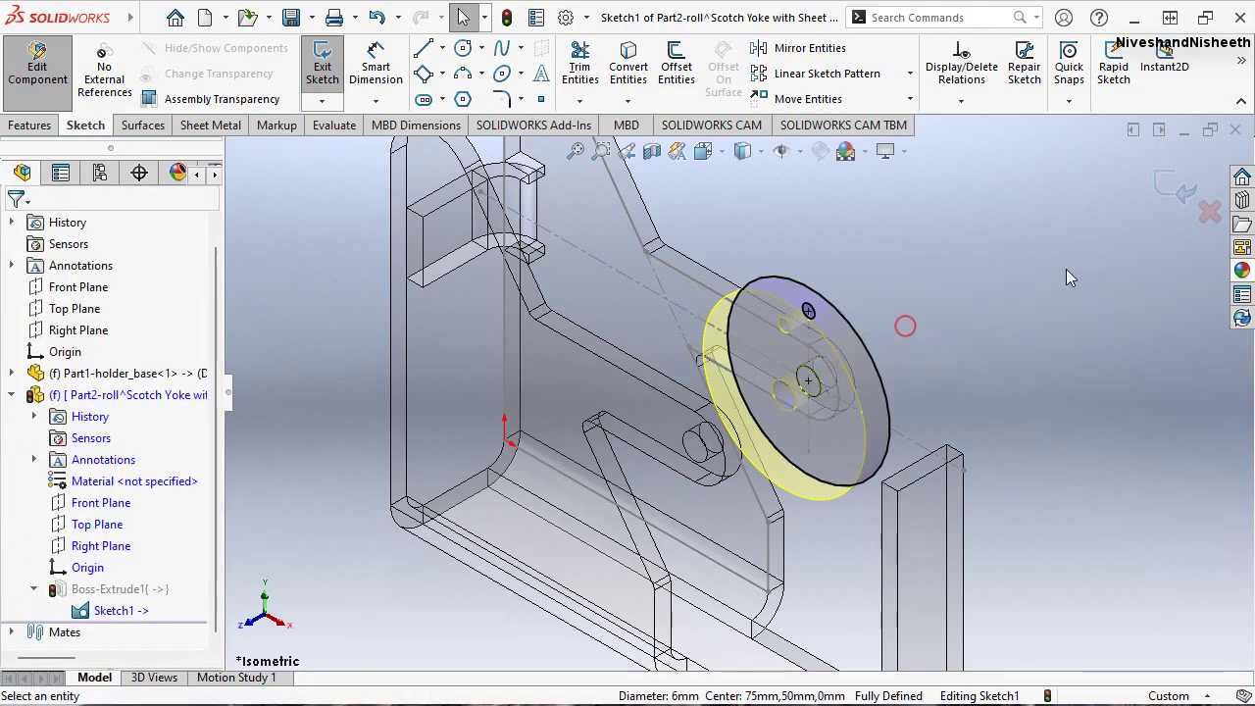
pyautogui.click(1183, 193)
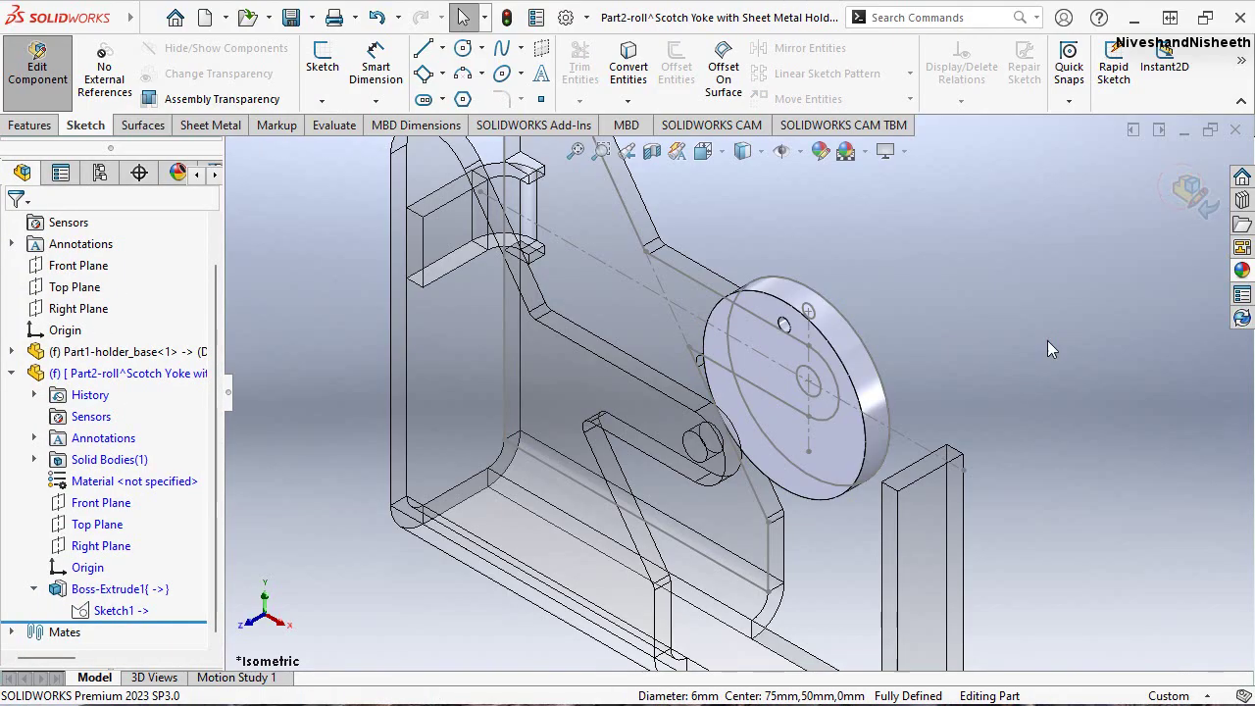
pyautogui.click(1047, 341)
pyautogui.moveTo(970, 384)
pyautogui.mouseDown(button='middle')
pyautogui.moveTo(821, 415)
pyautogui.moveTo(774, 323)
pyautogui.mouseUp(button='middle')
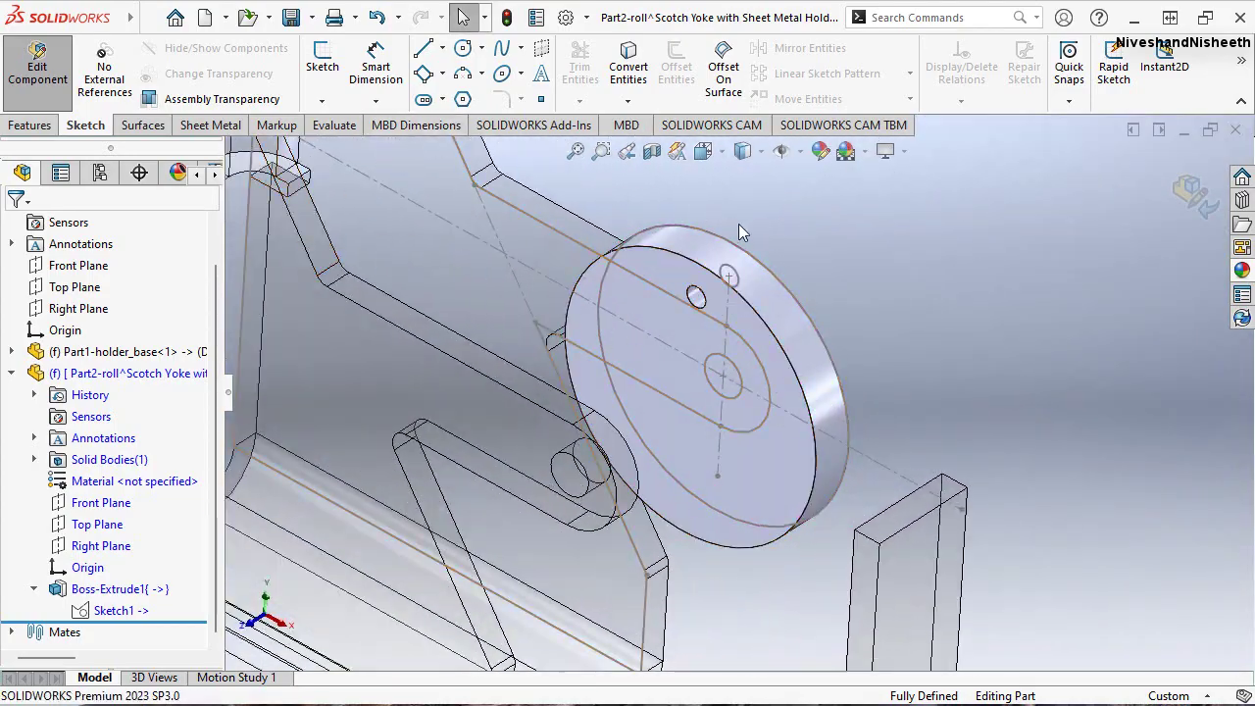
# Extrude Sketch1's small off-centre circle 12 mm into a pin, Boss-Extrude2
pyautogui.click(113, 608)
pyautogui.click(124, 584)
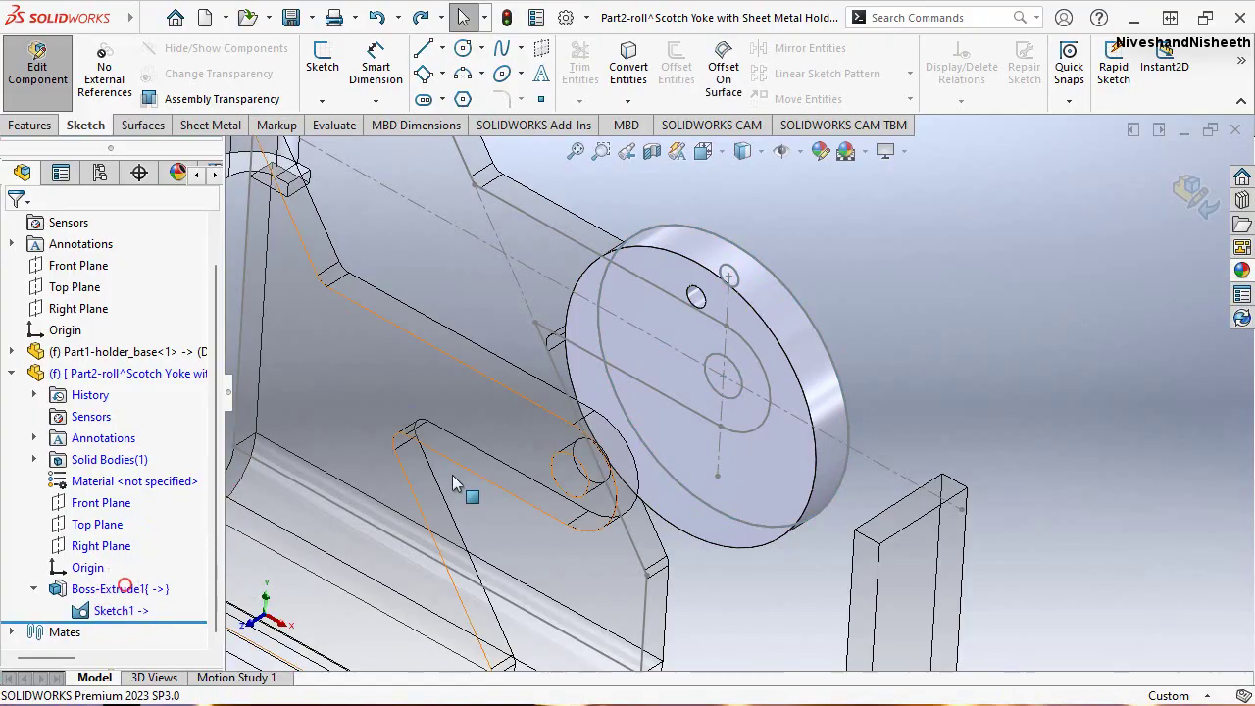
pyautogui.click(29, 125)
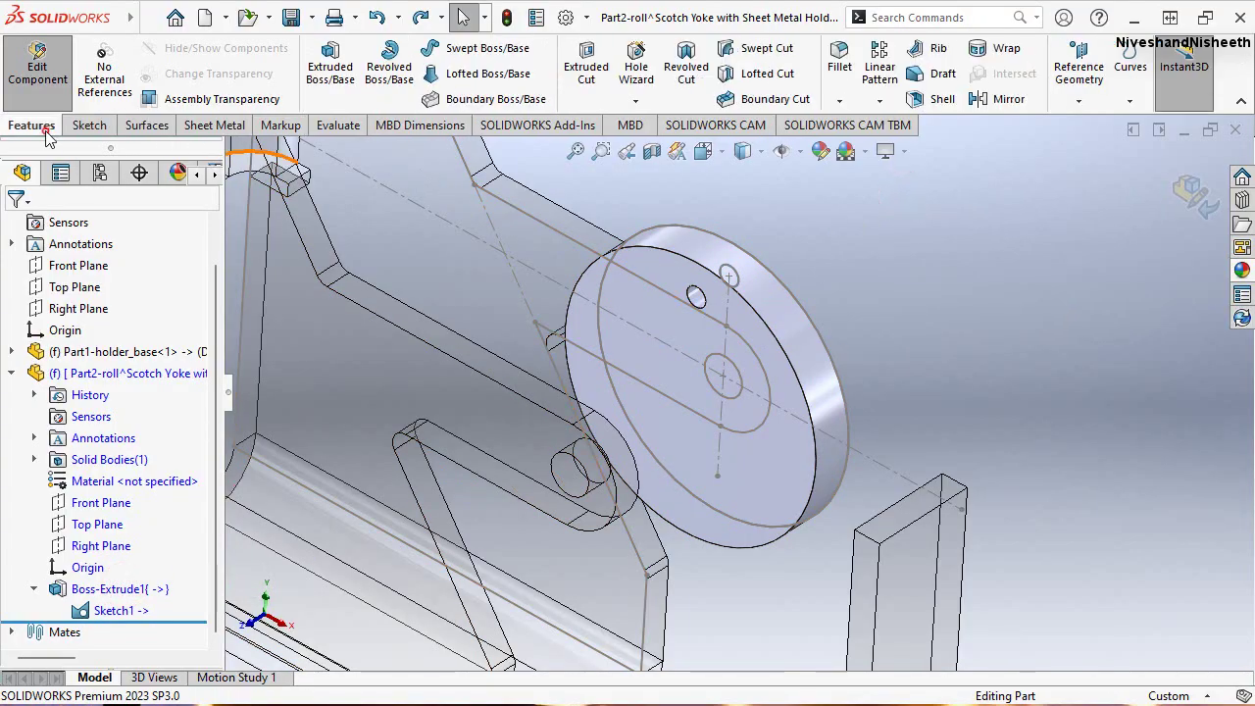
pyautogui.click(329, 67)
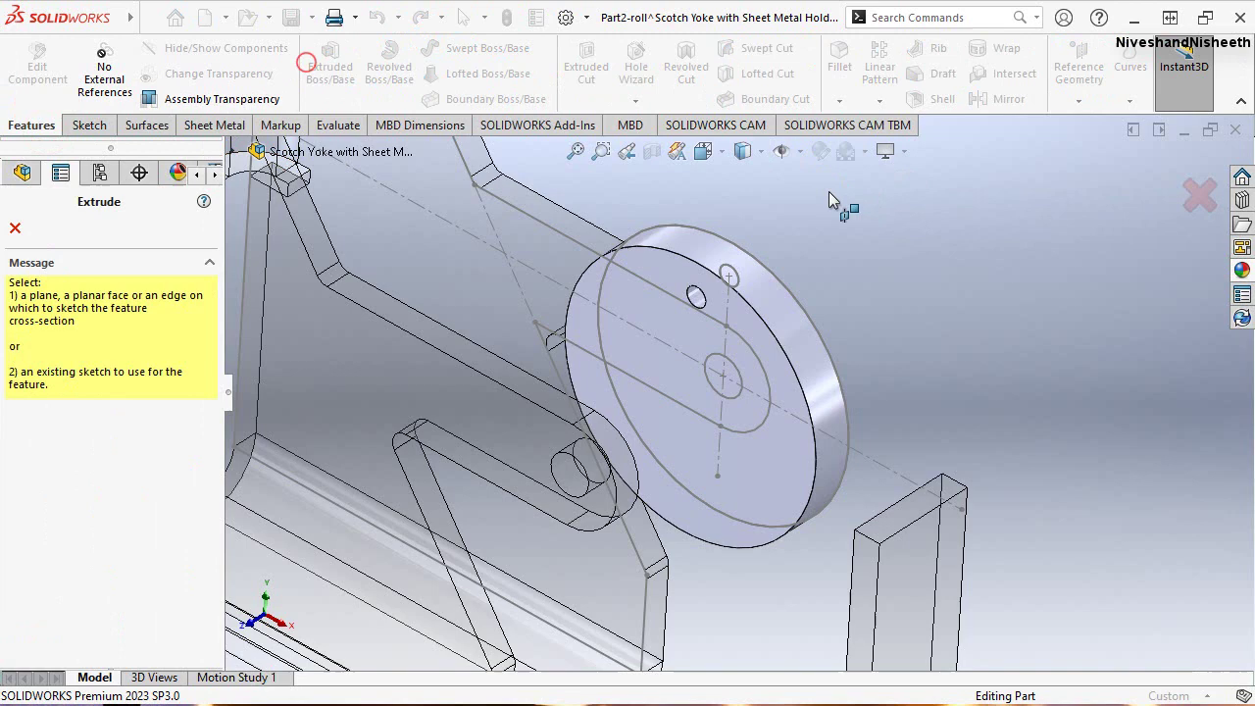
pyautogui.click(737, 280)
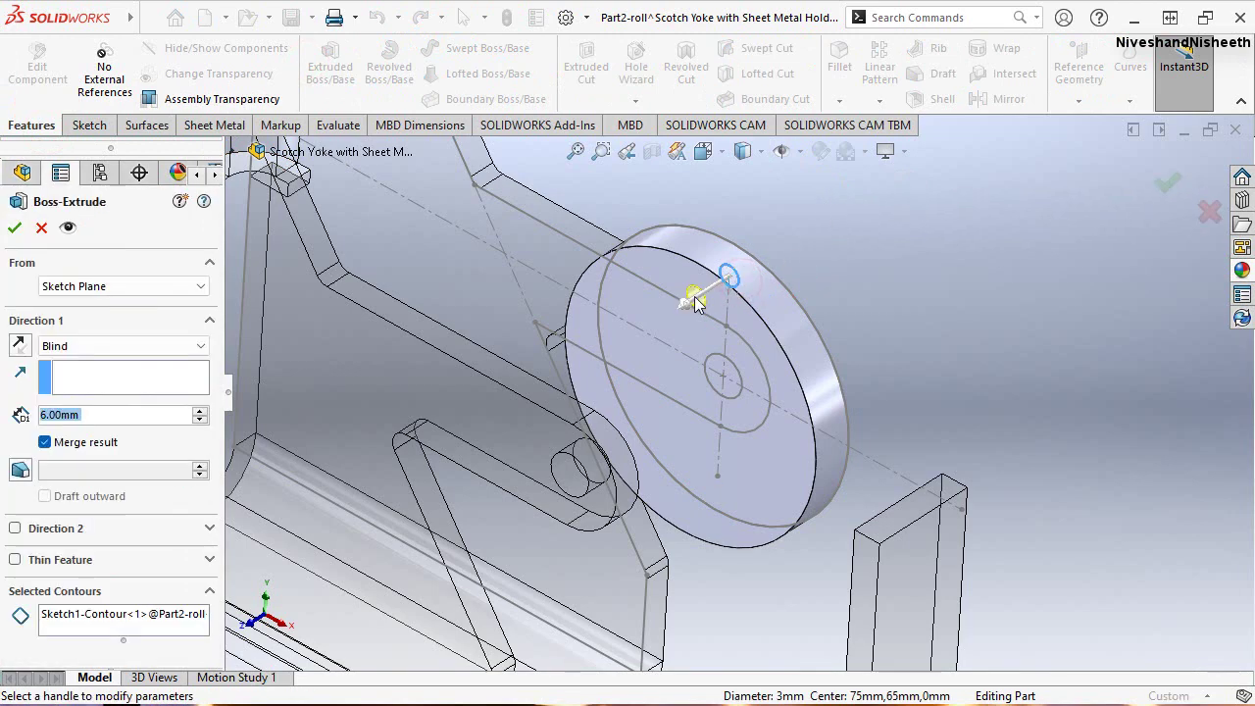
pyautogui.moveTo(695, 303); pyautogui.dragTo(662, 316)
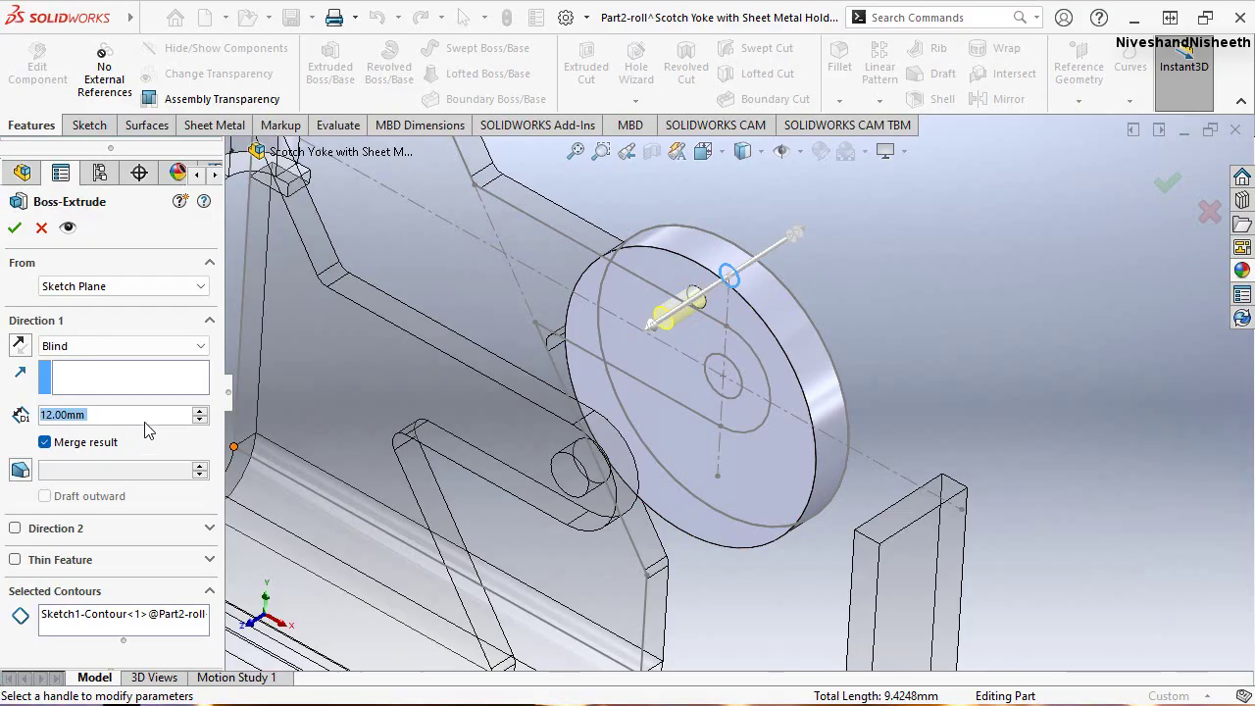
pyautogui.click(15, 227)
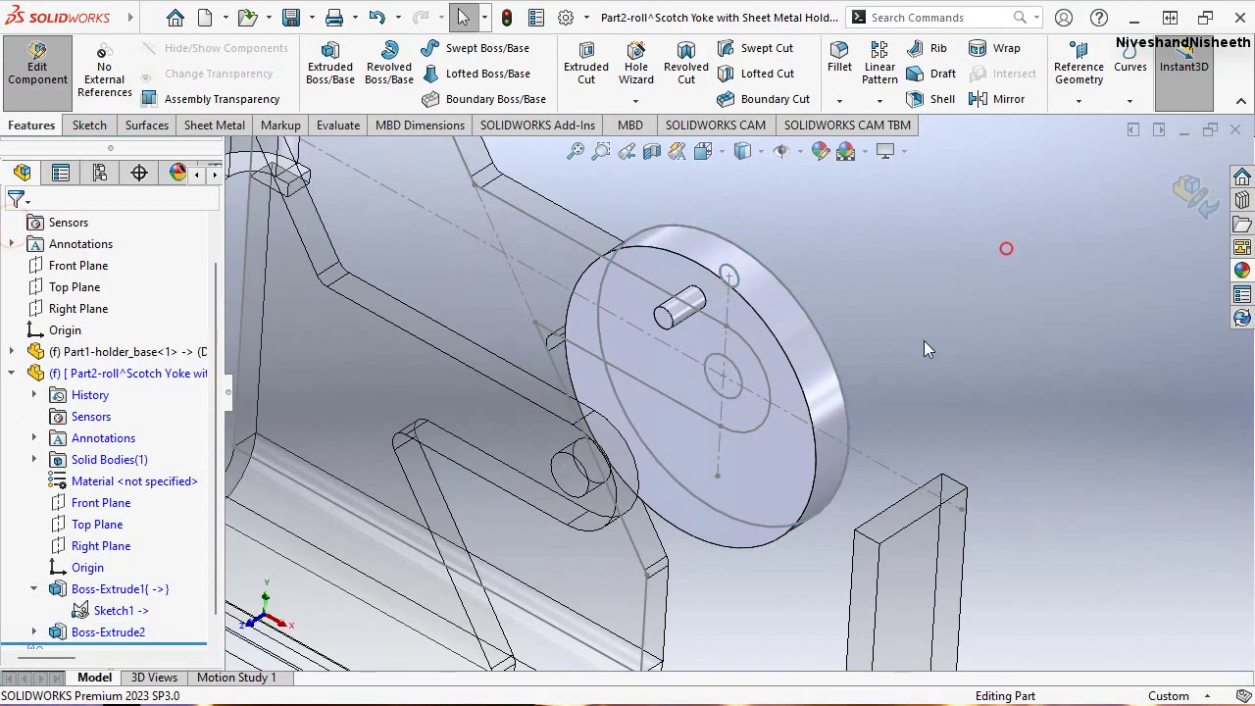
pyautogui.moveTo(1003, 246); pyautogui.dragTo(1058, 273, button='middle')
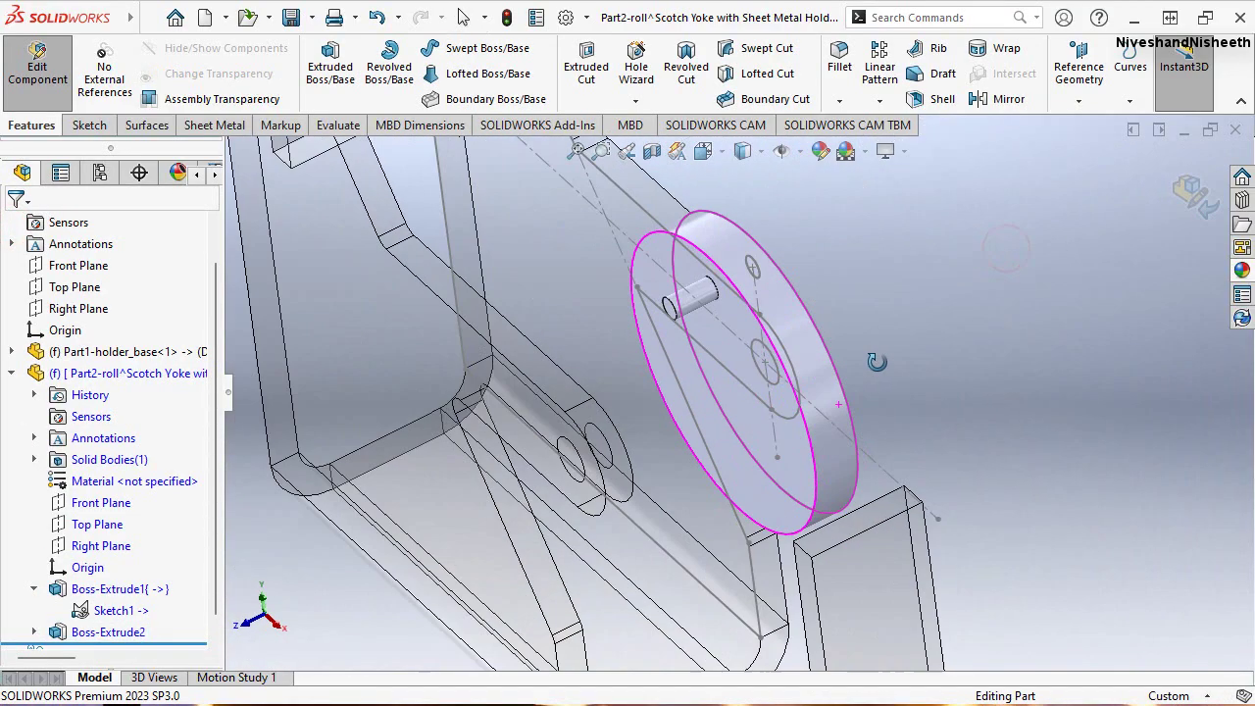
# Return to assembly editing in isometric view with the feature tree collapsed
pyautogui.click(1191, 196)
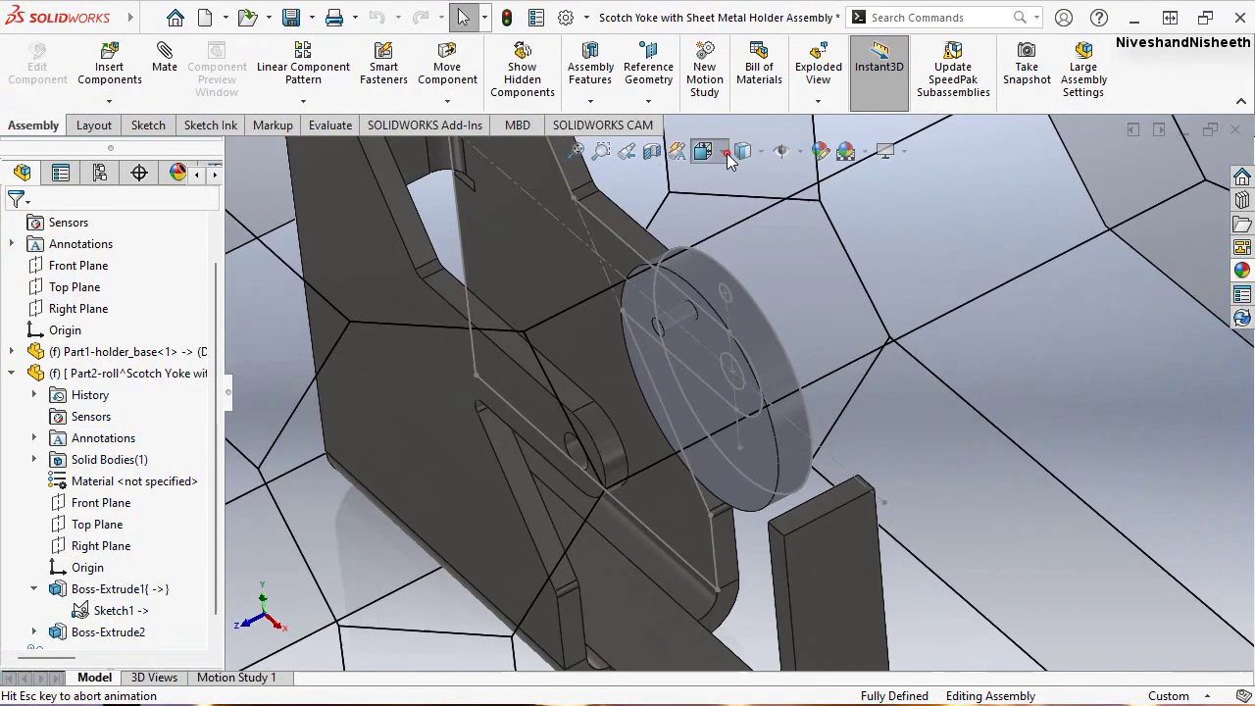
pyautogui.click(547, 480)
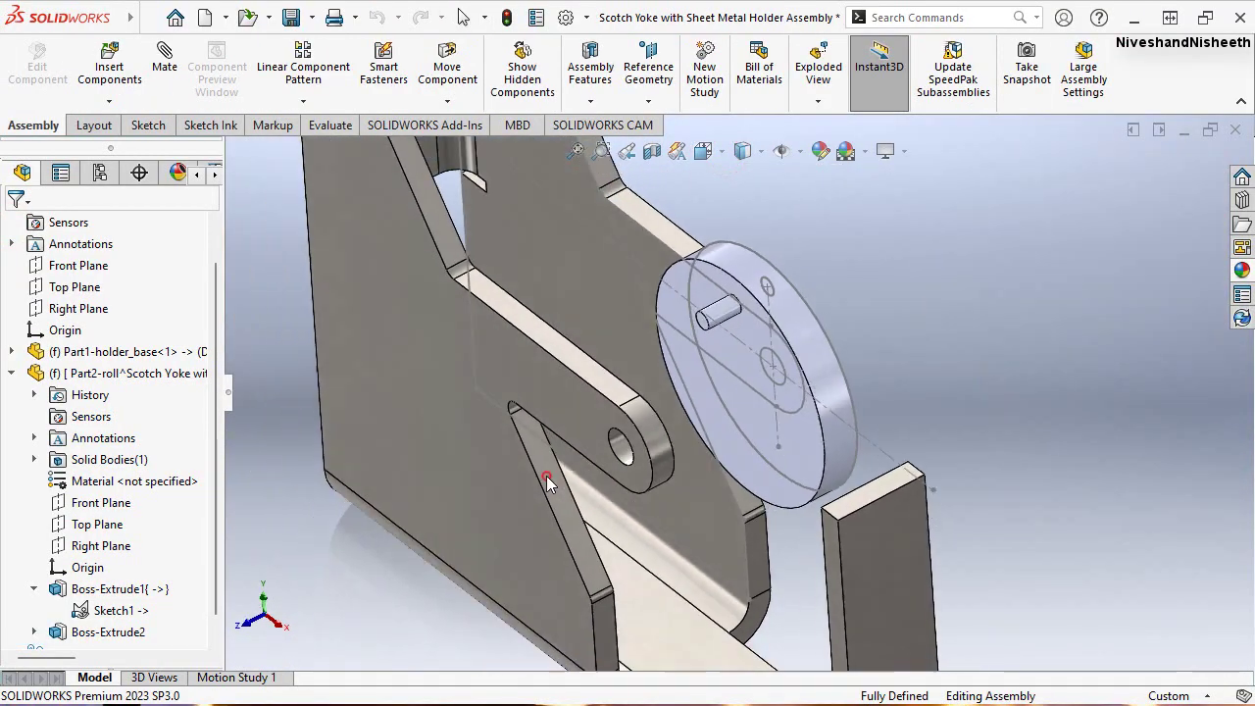
pyautogui.rightClick(135, 307)
pyautogui.click(176, 314)
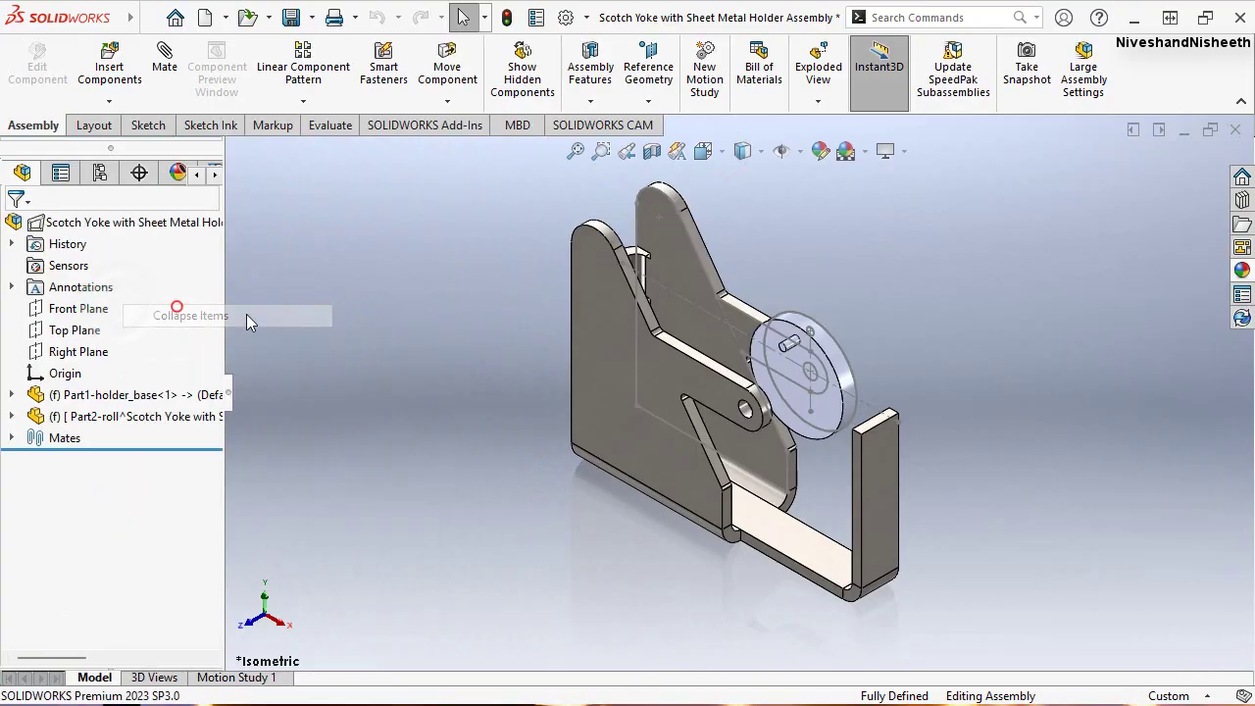
# Save all documents, storing the roll as the external part file Part2-roll
pyautogui.hotkey('ctrl', 's')
pyautogui.click(752, 488)
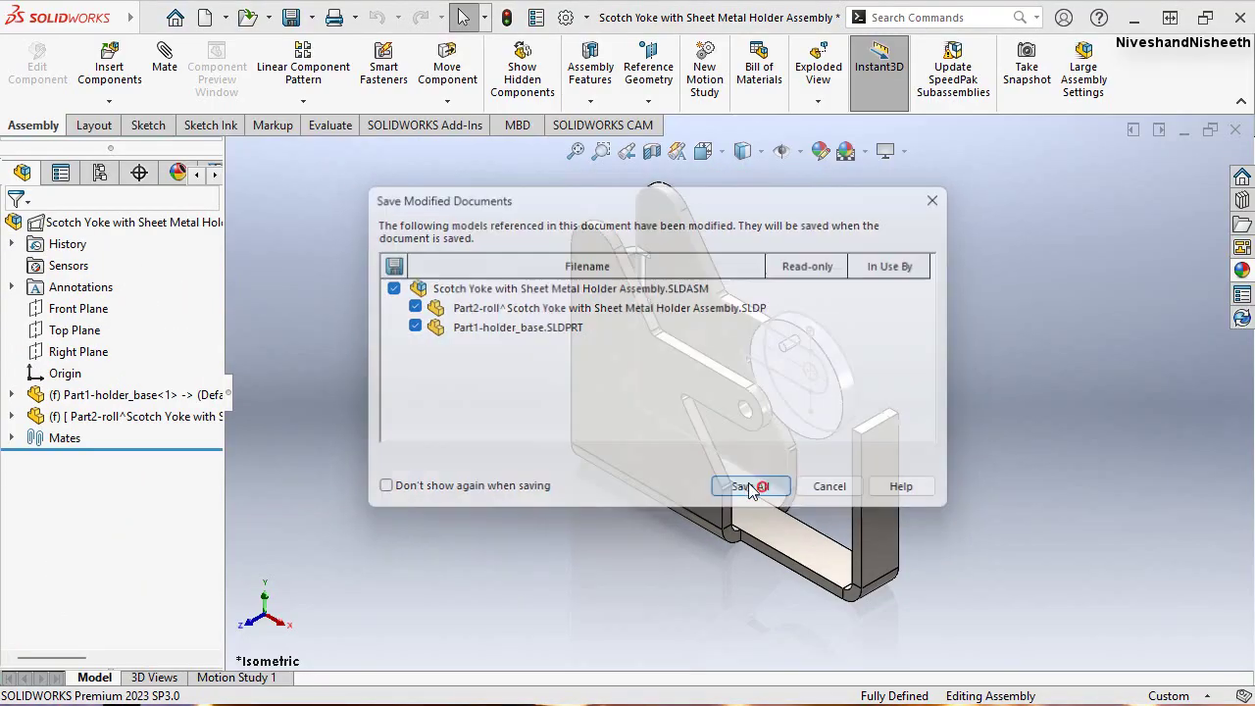
pyautogui.click(489, 256)
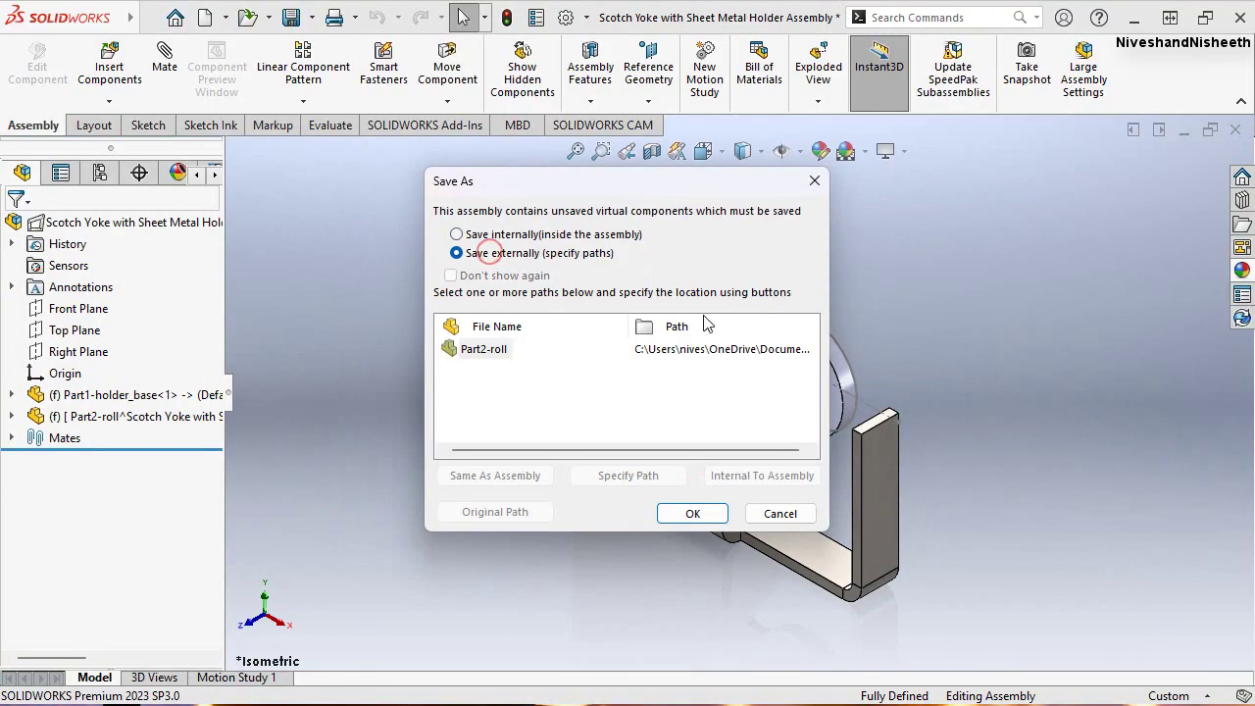
pyautogui.click(691, 514)
pyautogui.scroll(-2, 722, 361)
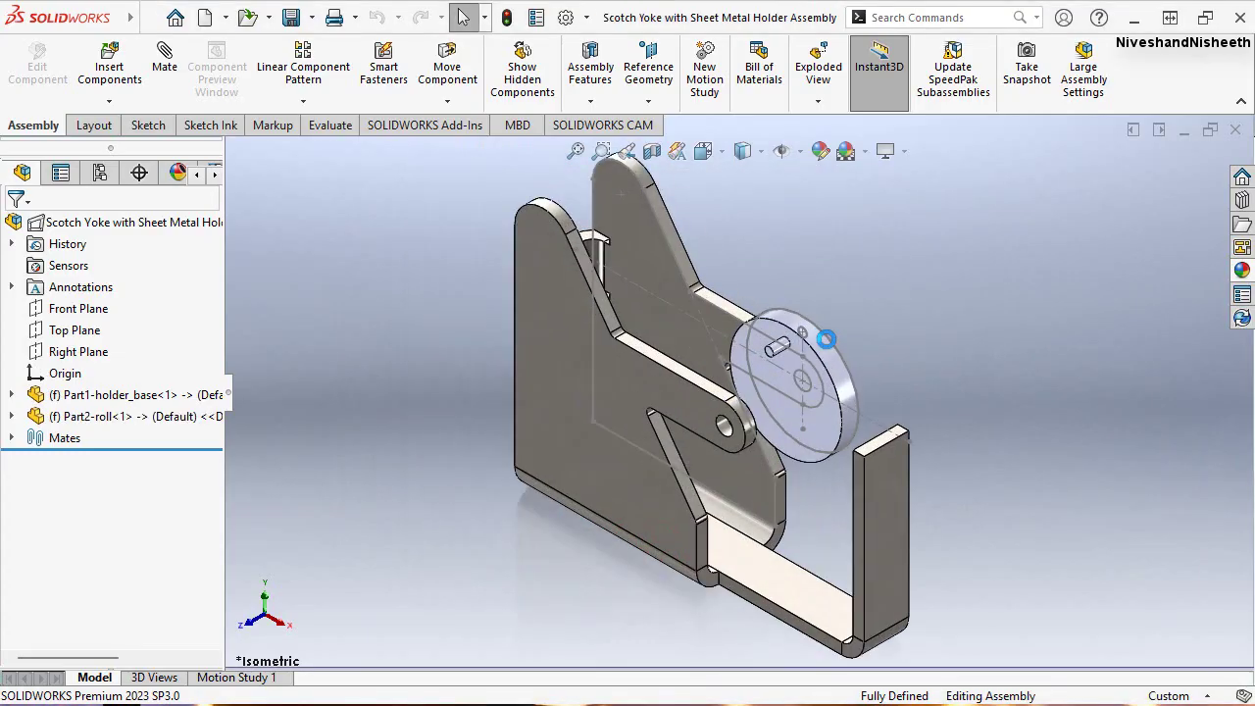
pyautogui.click(107, 415)
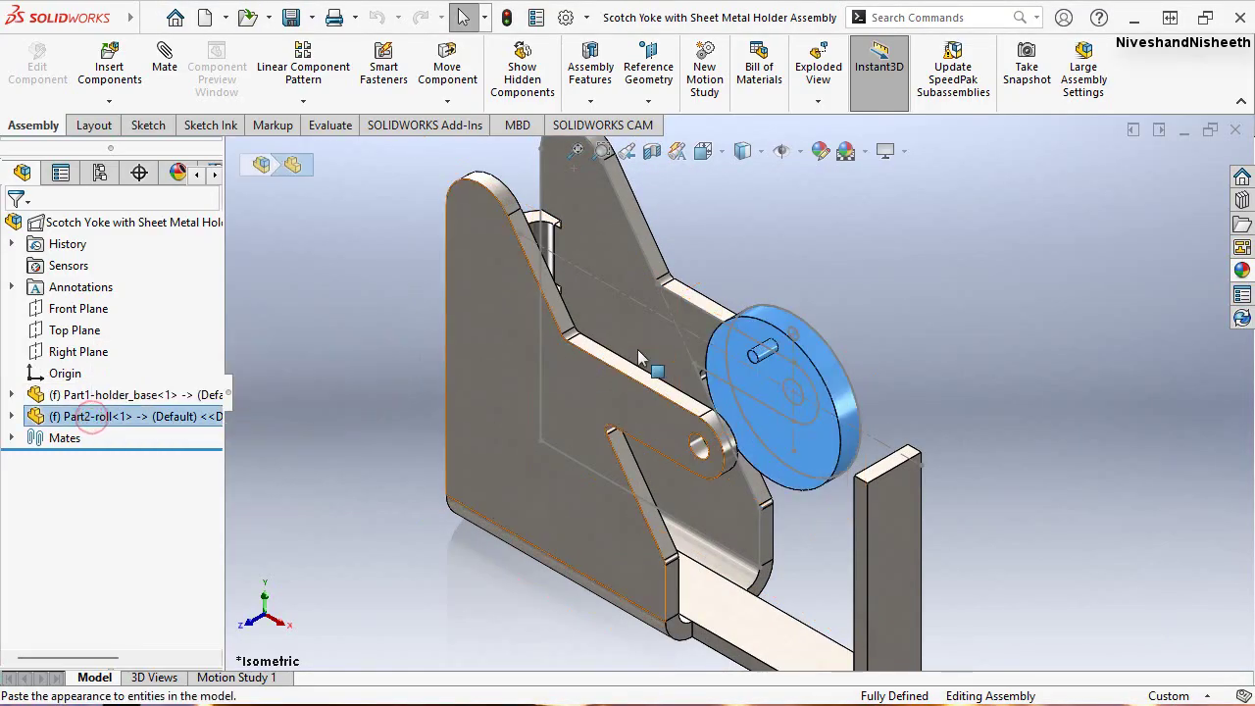
# Give Part2-roll the grey palette appearance, matching the holder base
pyautogui.click(819, 152)
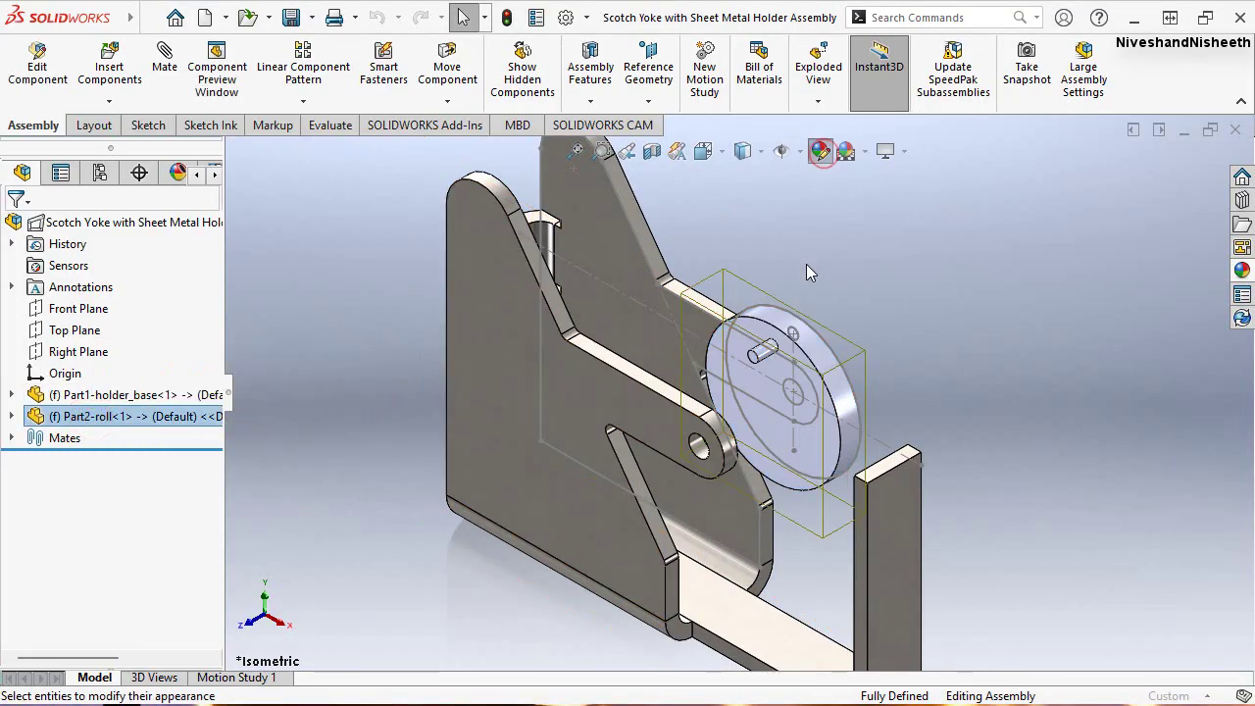
pyautogui.moveTo(207, 441)
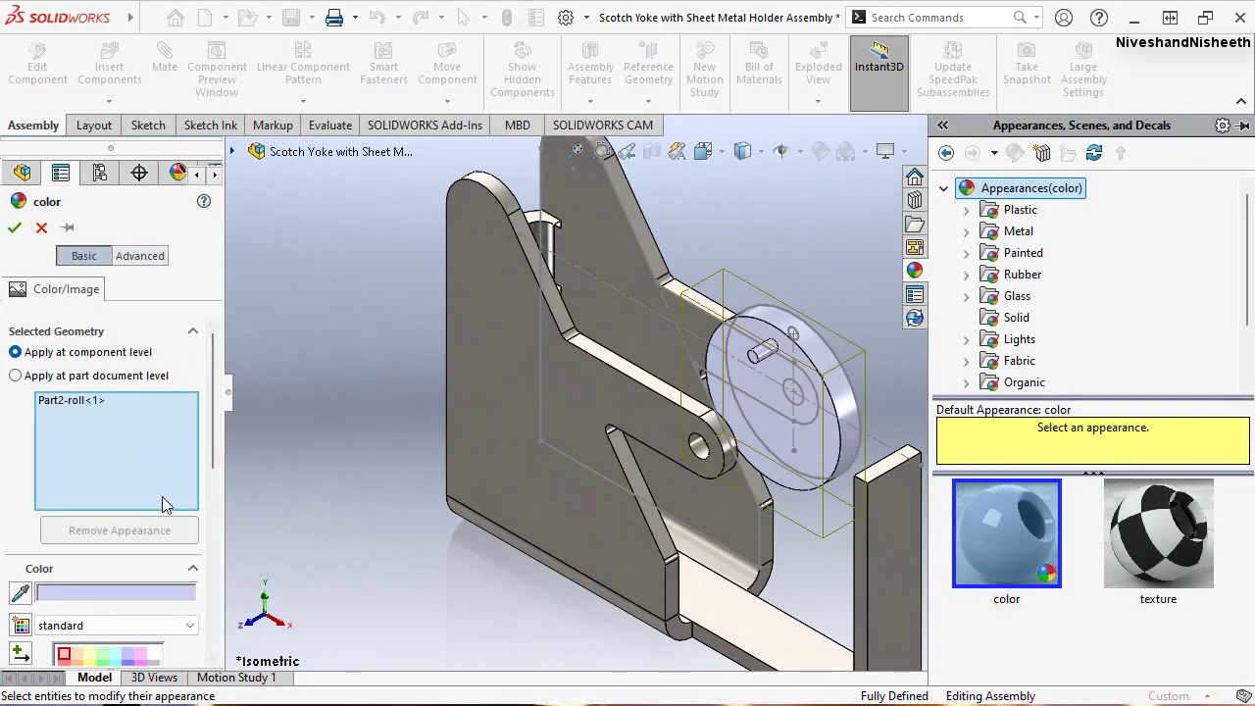
pyautogui.moveTo(214, 412); pyautogui.dragTo(206, 486)
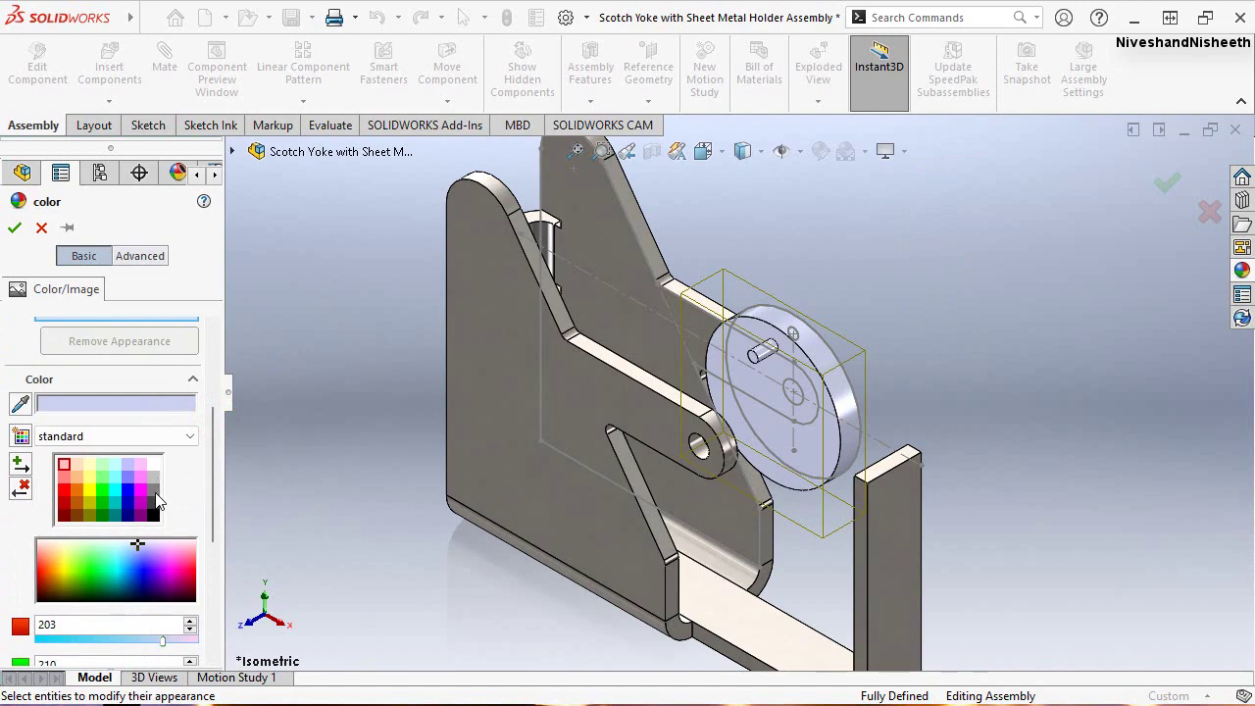
pyautogui.click(154, 490)
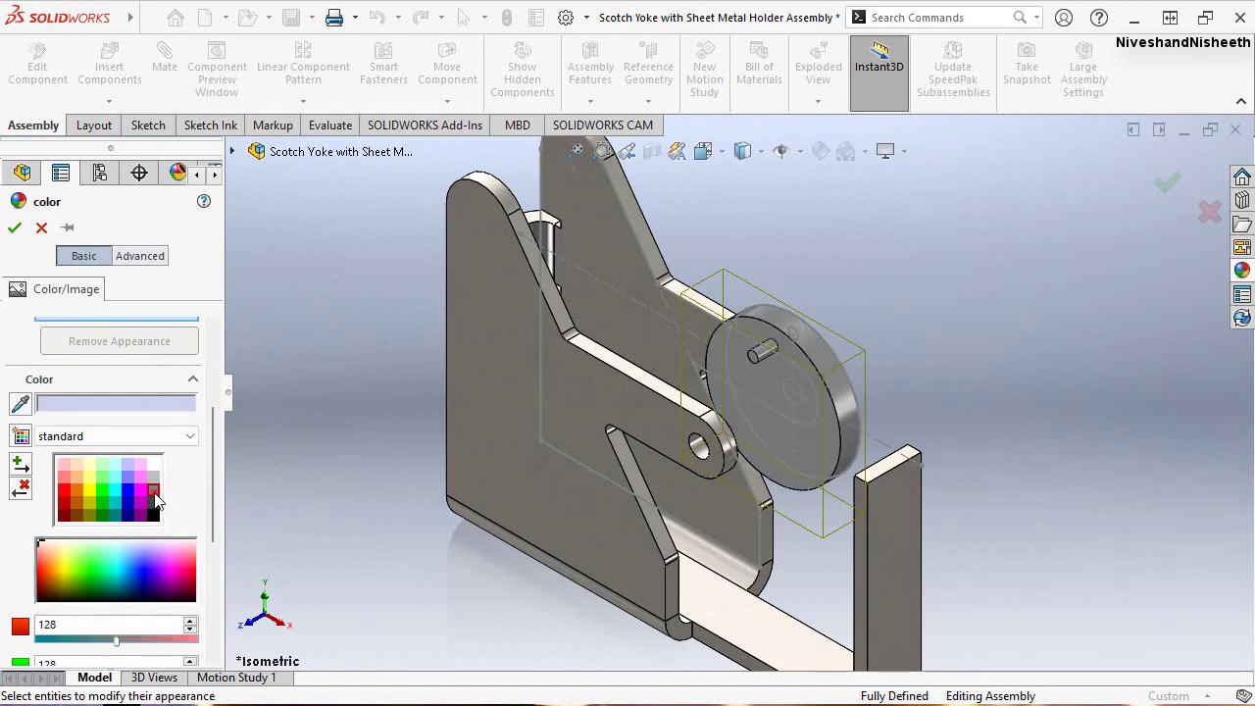
pyautogui.click(13, 228)
pyautogui.moveTo(871, 242)
pyautogui.mouseDown(button='middle')
pyautogui.moveTo(734, 389)
pyautogui.moveTo(745, 324)
pyautogui.mouseUp(button='middle')
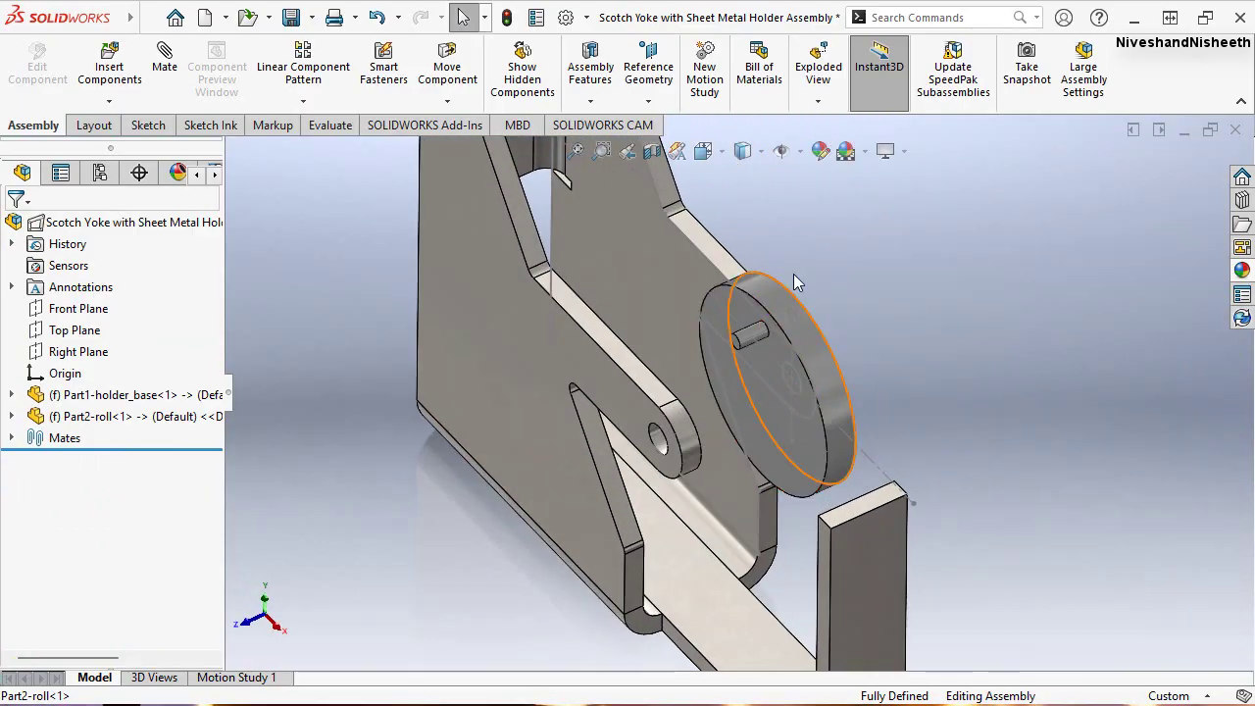
# Switch to isometric view and rebuild and save the assembly with all modified components
pyautogui.click(722, 152)
pyautogui.click(548, 477)
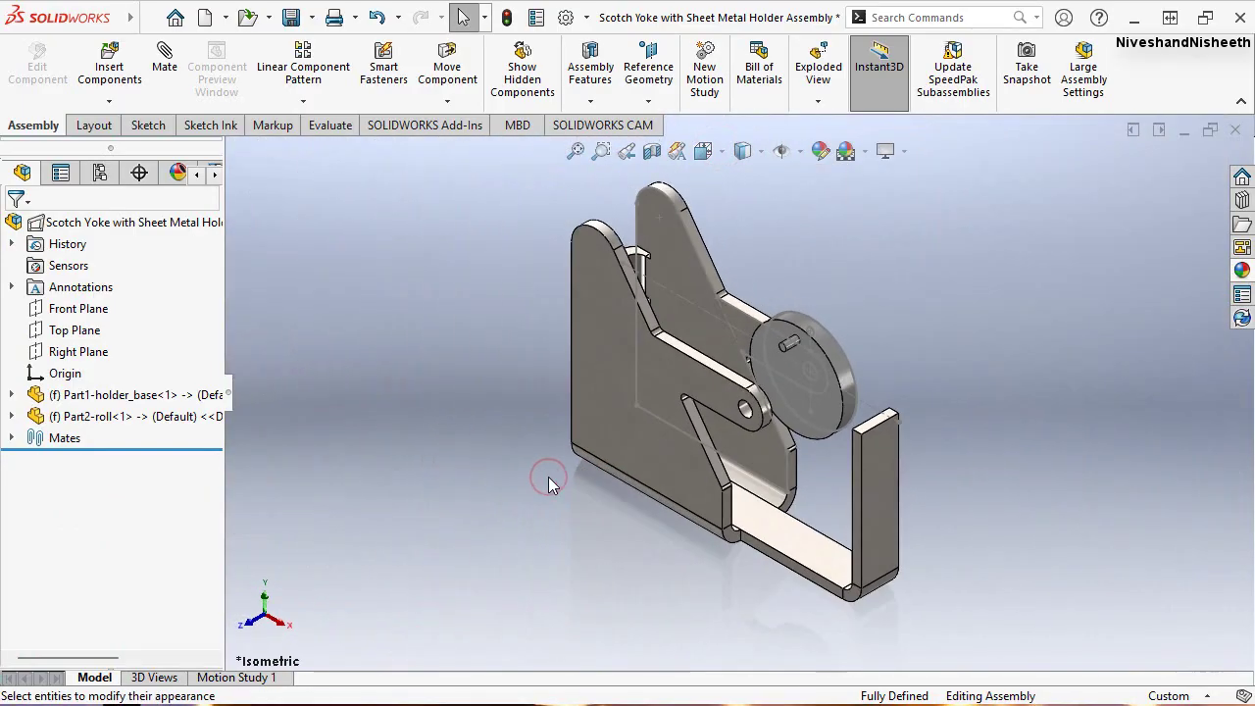
pyautogui.hotkey('ctrl', 's')
pyautogui.click(566, 291)
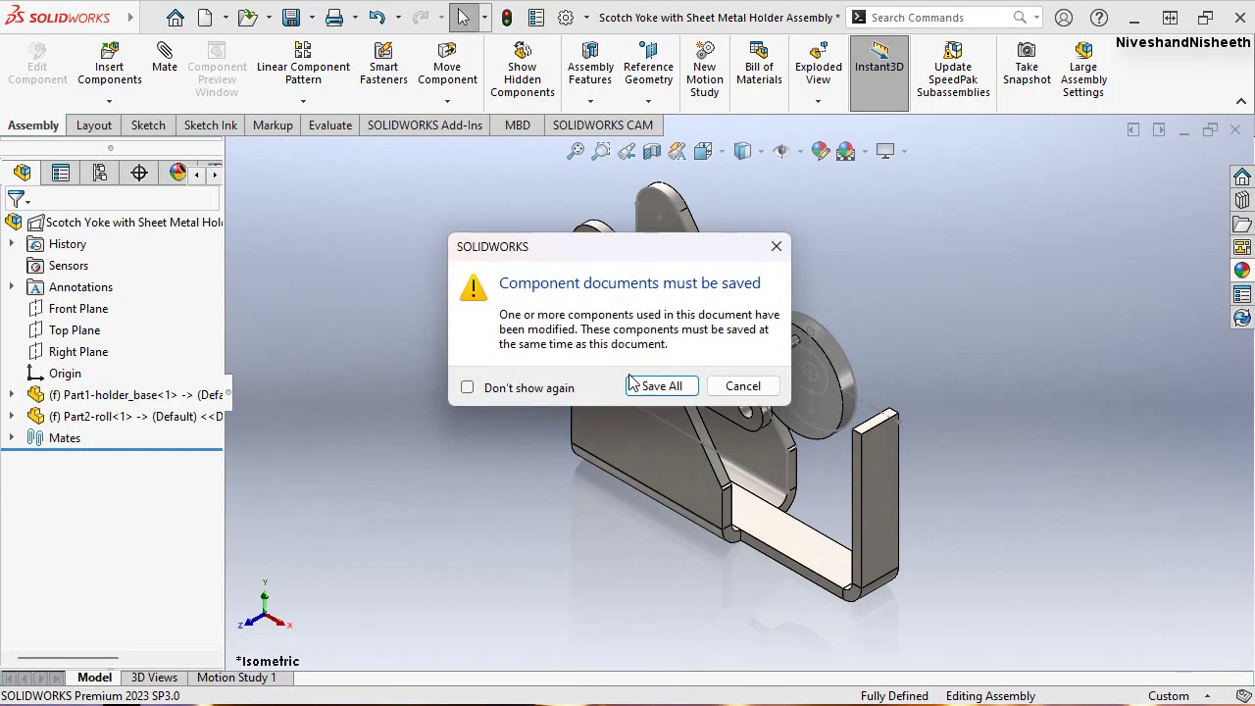
pyautogui.click(647, 384)
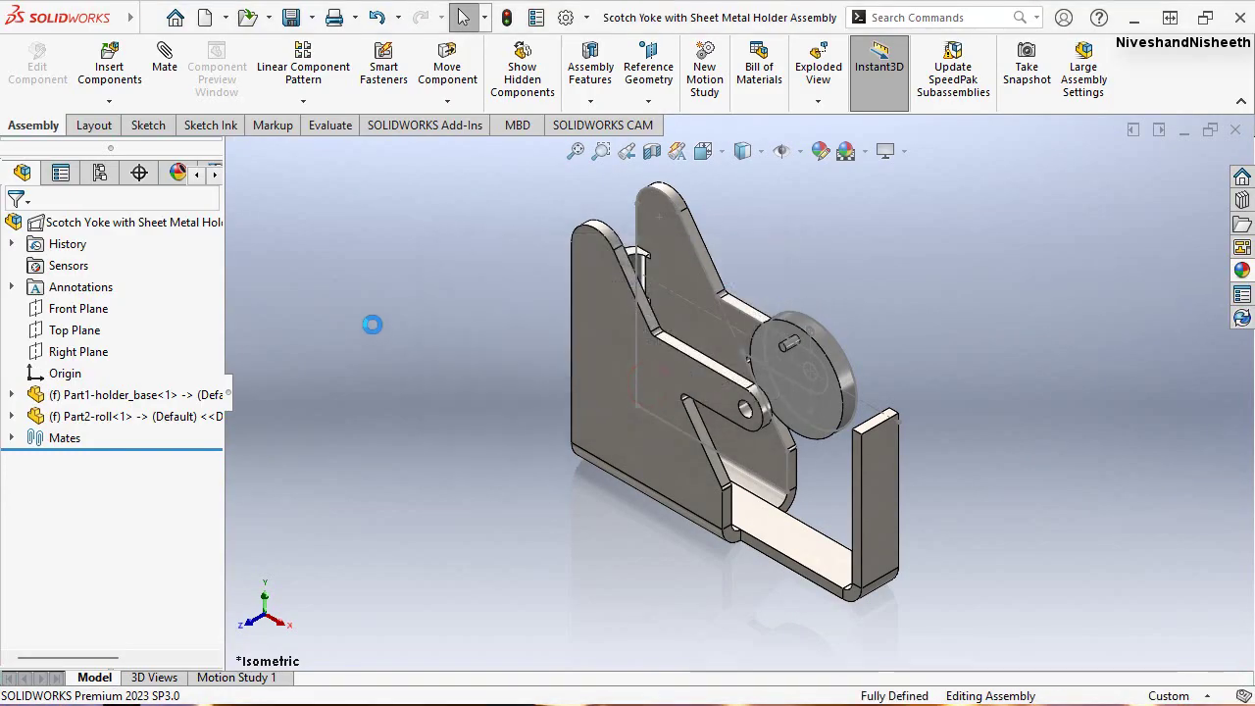
# Insert a new blank part into the assembly and rename it Part3-scotch
pyautogui.click(109, 102)
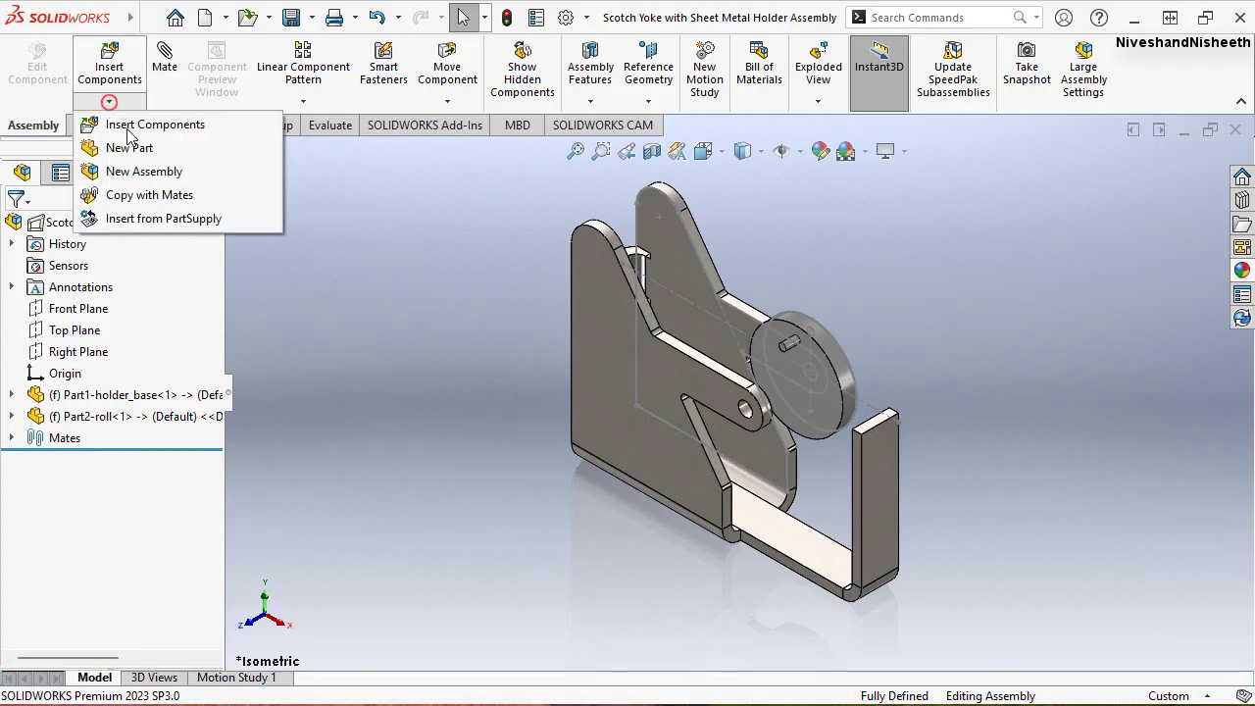
pyautogui.click(129, 147)
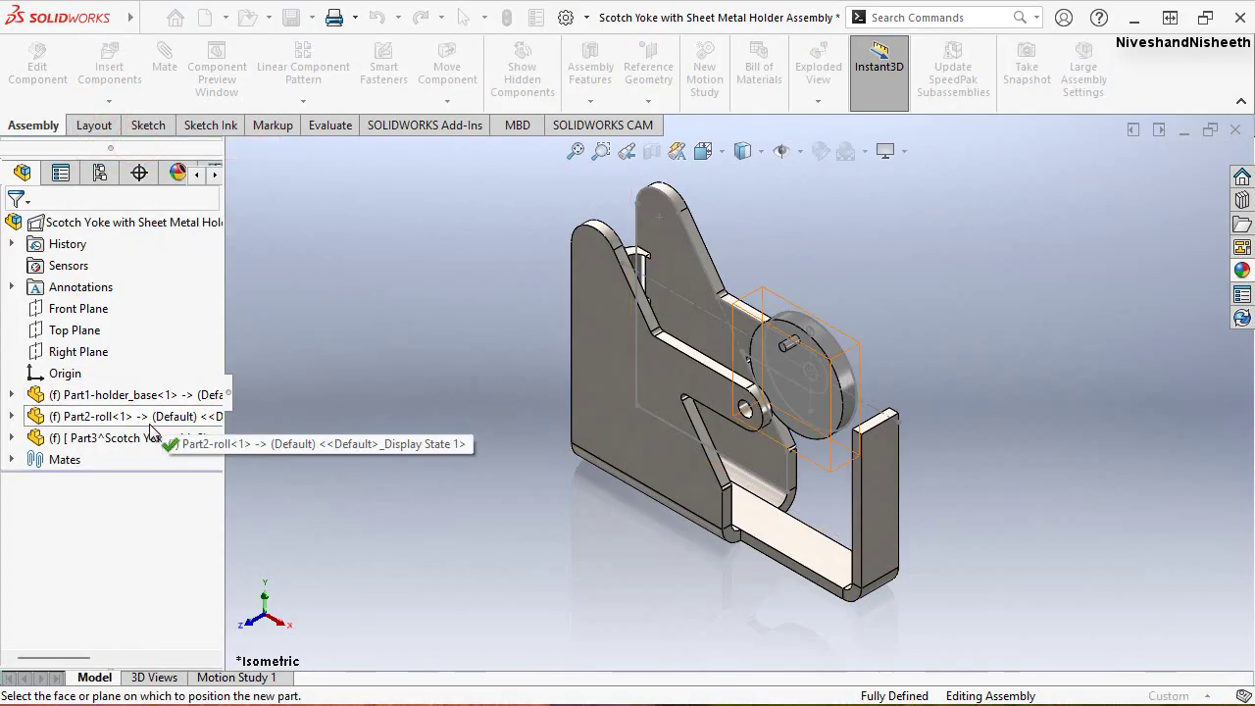
pyautogui.click(145, 438)
pyautogui.click(145, 438)
pyautogui.write('Part3-scotch')
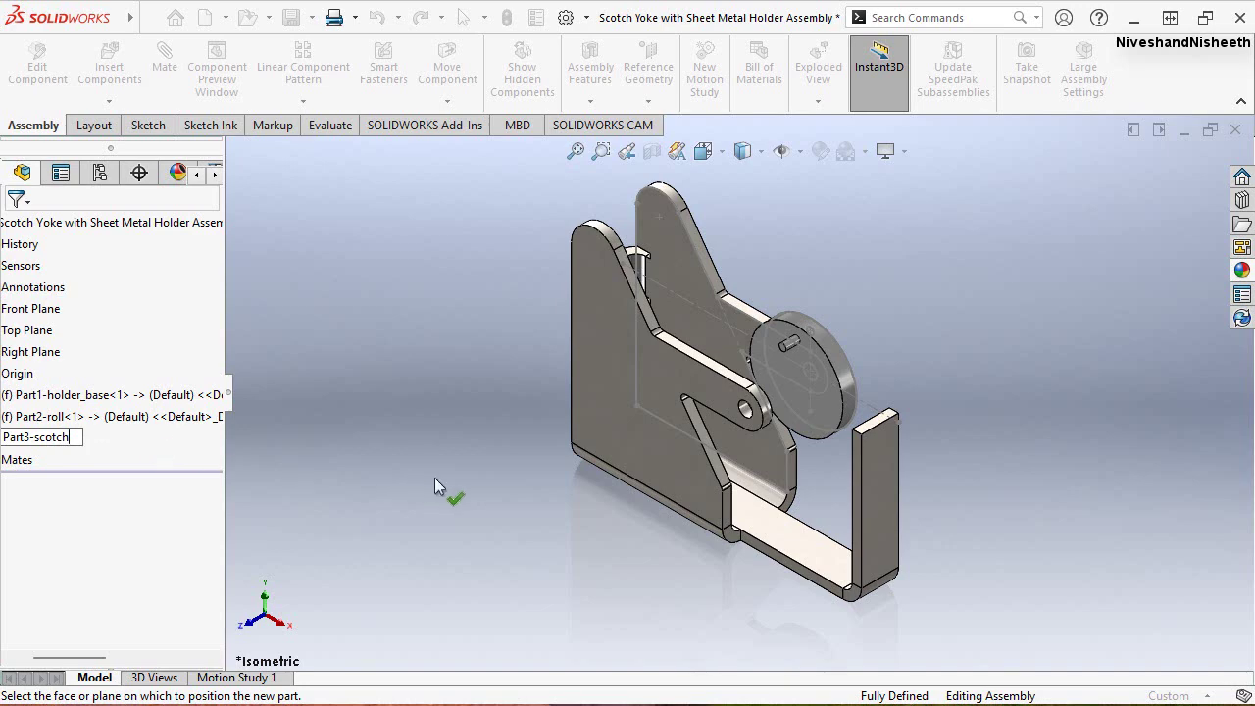
pyautogui.click(518, 502)
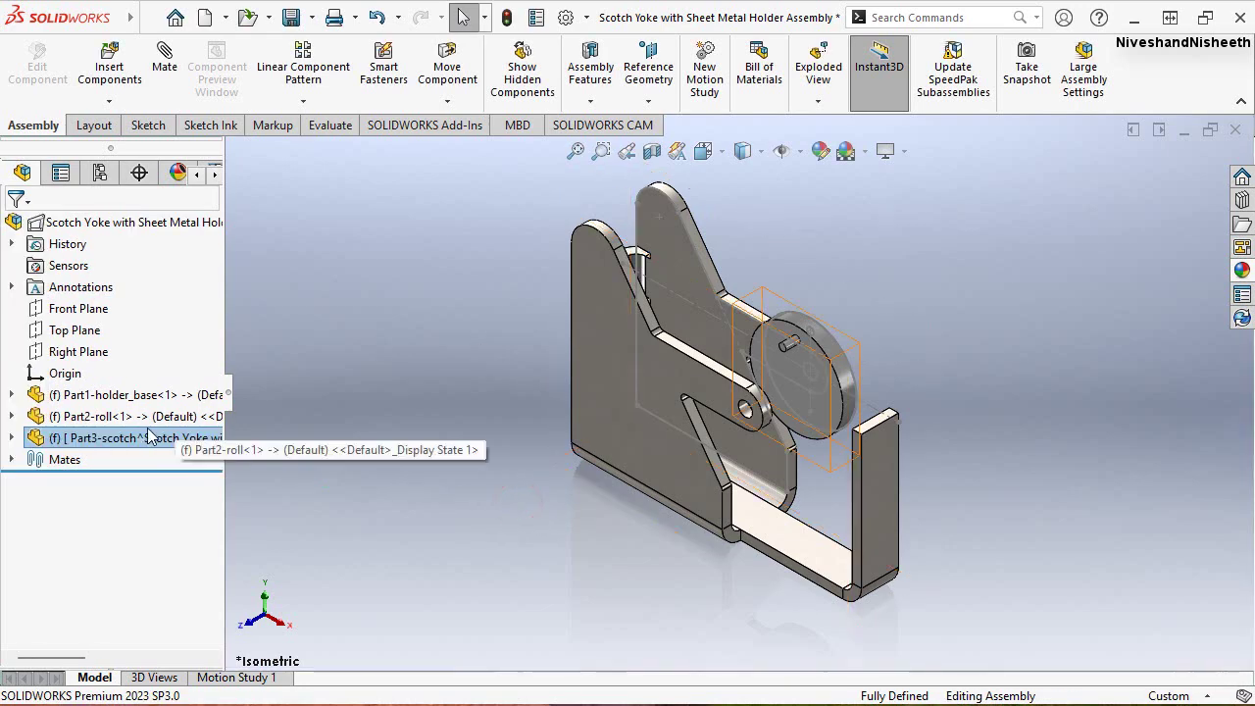
pyautogui.click(137, 431)
pyautogui.rightClick(169, 443)
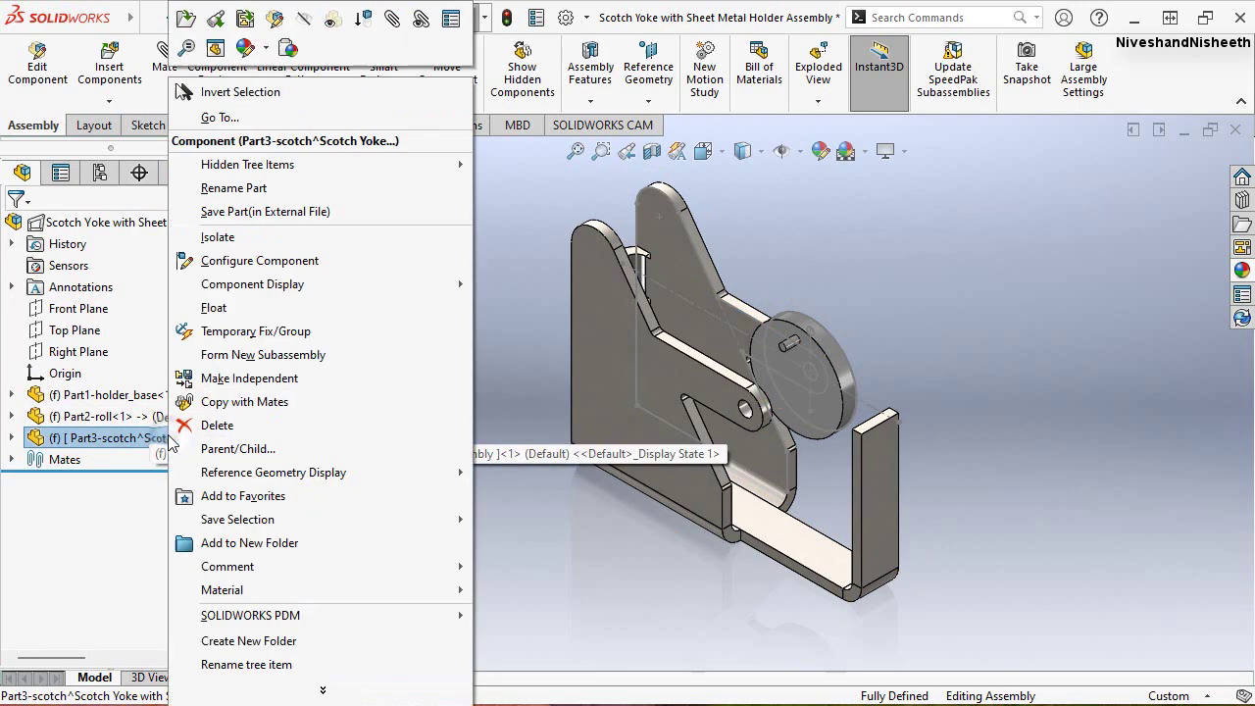
# Start a sketch on Part3-scotch's Front Plane, viewed from the front
pyautogui.click(282, 24)
pyautogui.click(423, 342)
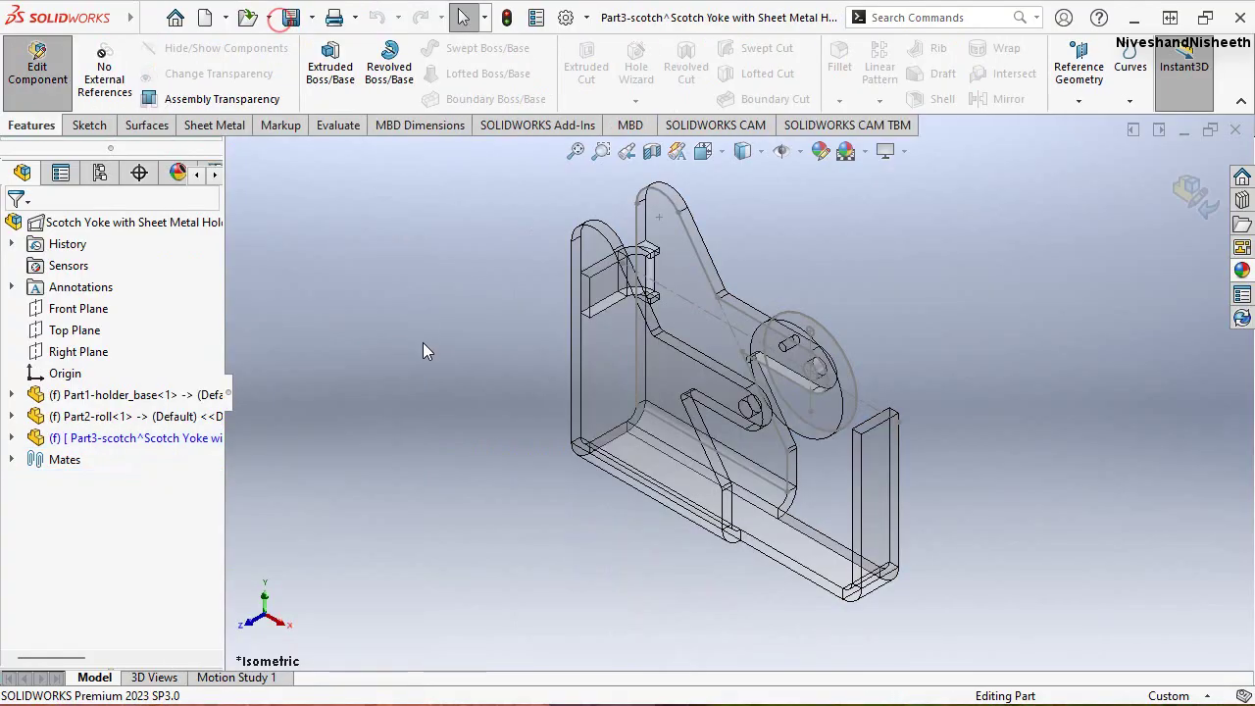
pyautogui.click(12, 438)
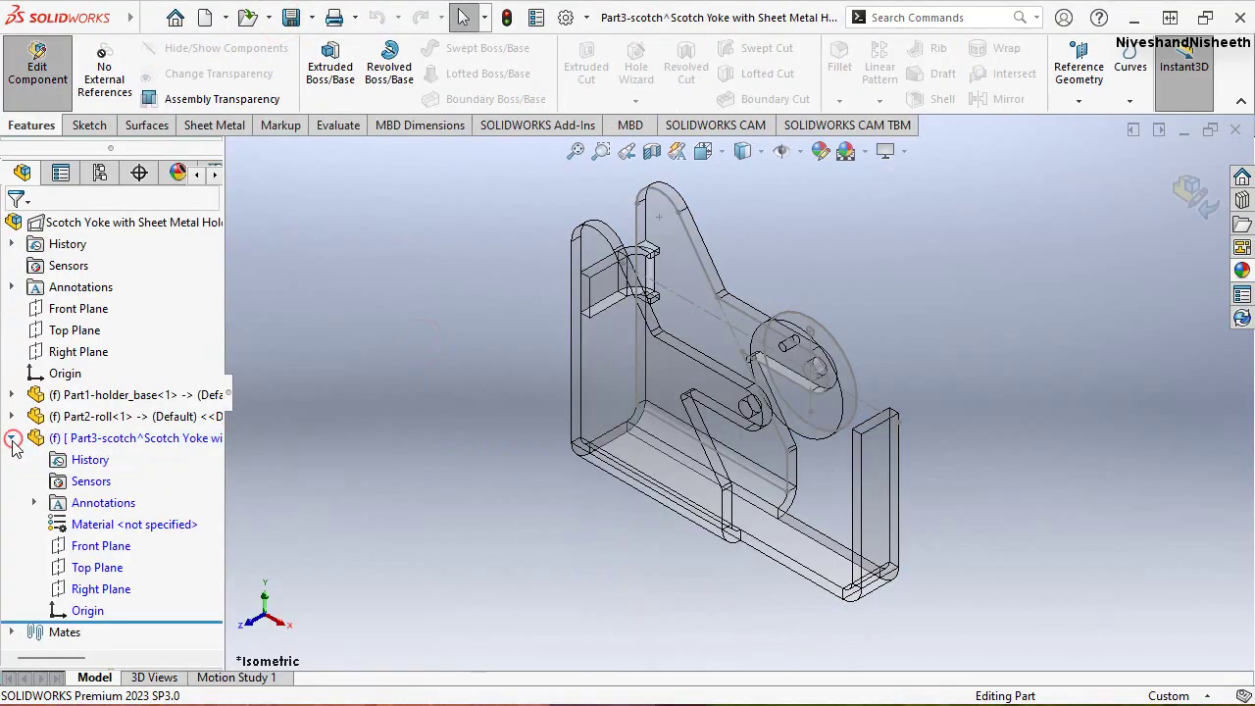
pyautogui.click(54, 546)
pyautogui.click(78, 512)
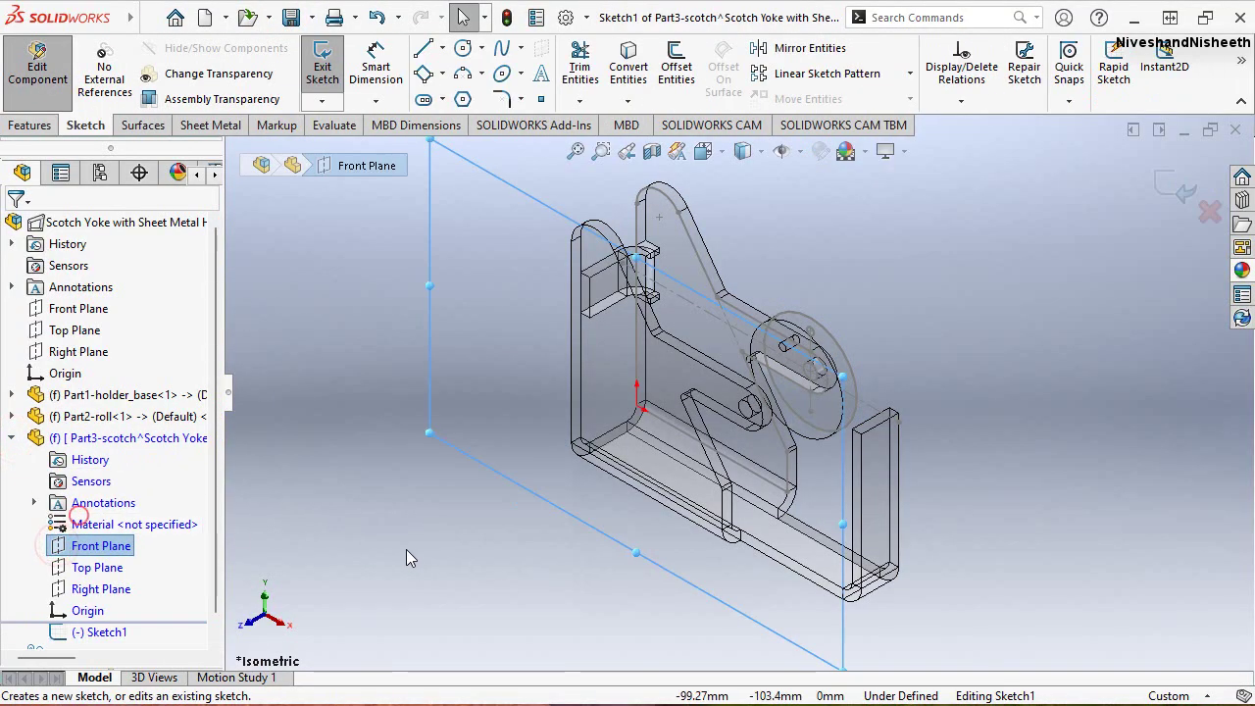
pyautogui.click(703, 150)
pyautogui.moveTo(573, 519)
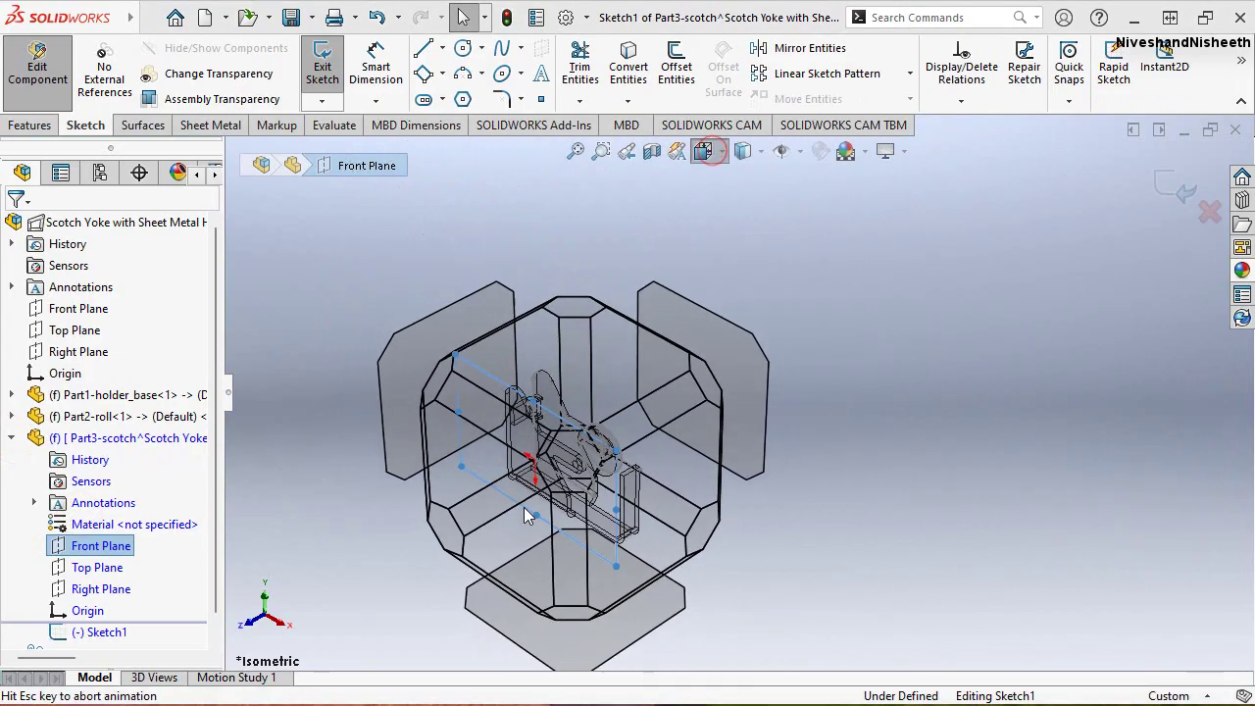
pyautogui.click(522, 506)
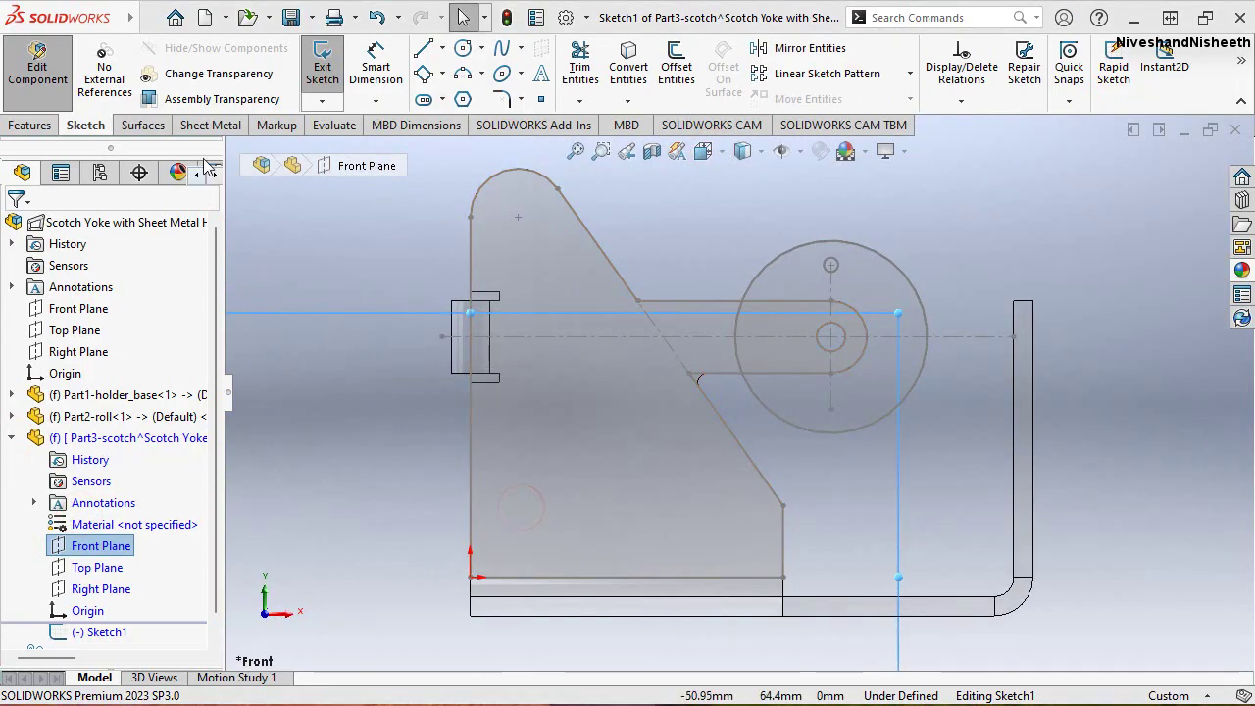
# Draw a vertical straight slot with its centre coincident to the disc centre
pyautogui.click(442, 99)
pyautogui.click(461, 121)
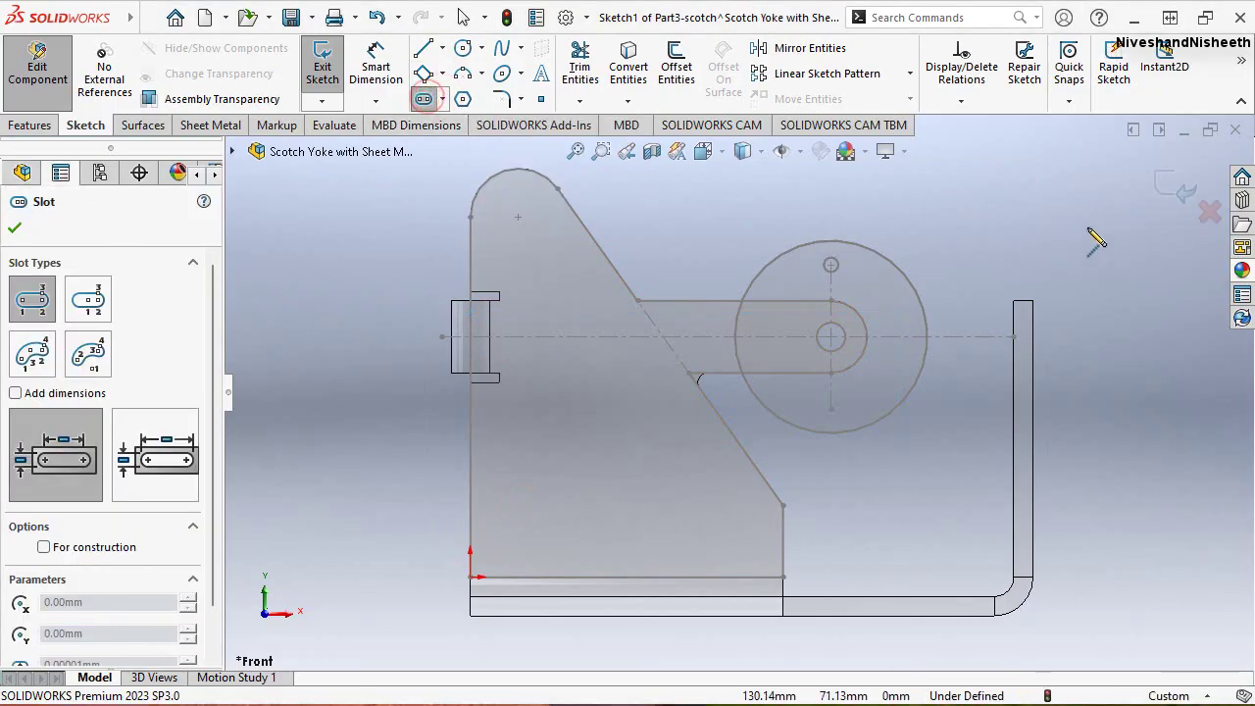
pyautogui.click(1080, 226)
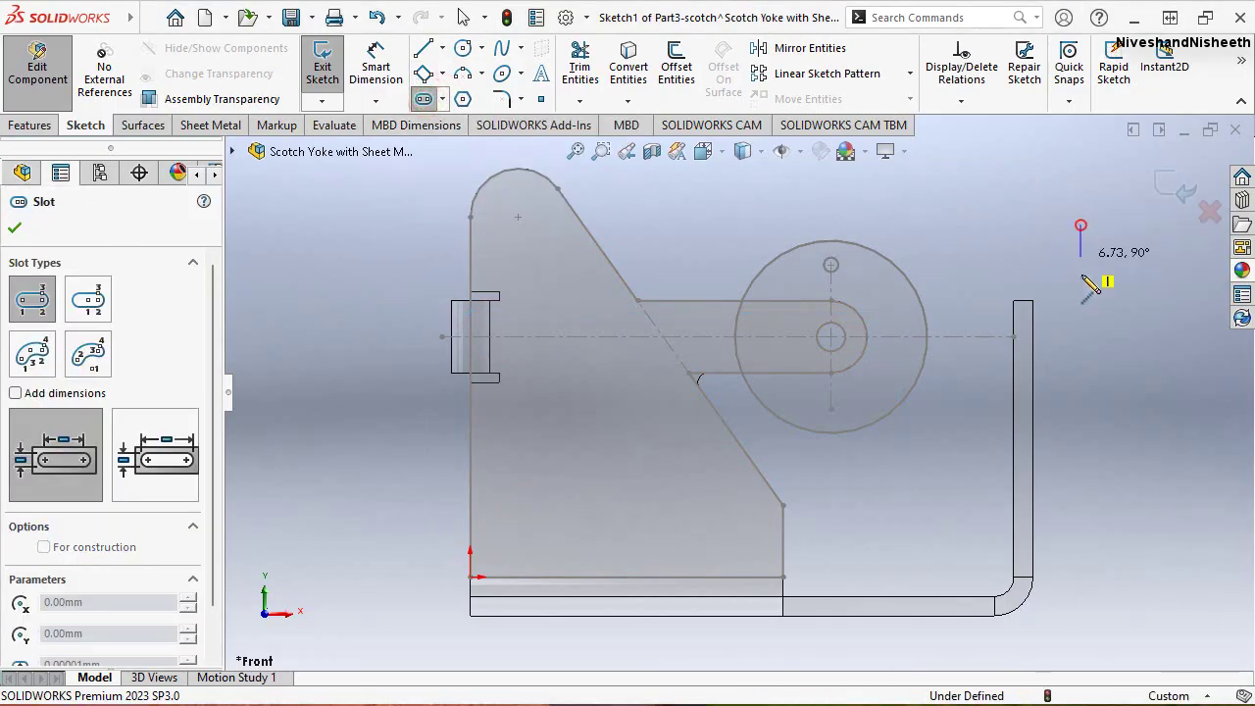
pyautogui.click(1080, 477)
pyautogui.click(1121, 456)
pyautogui.press('Escape')
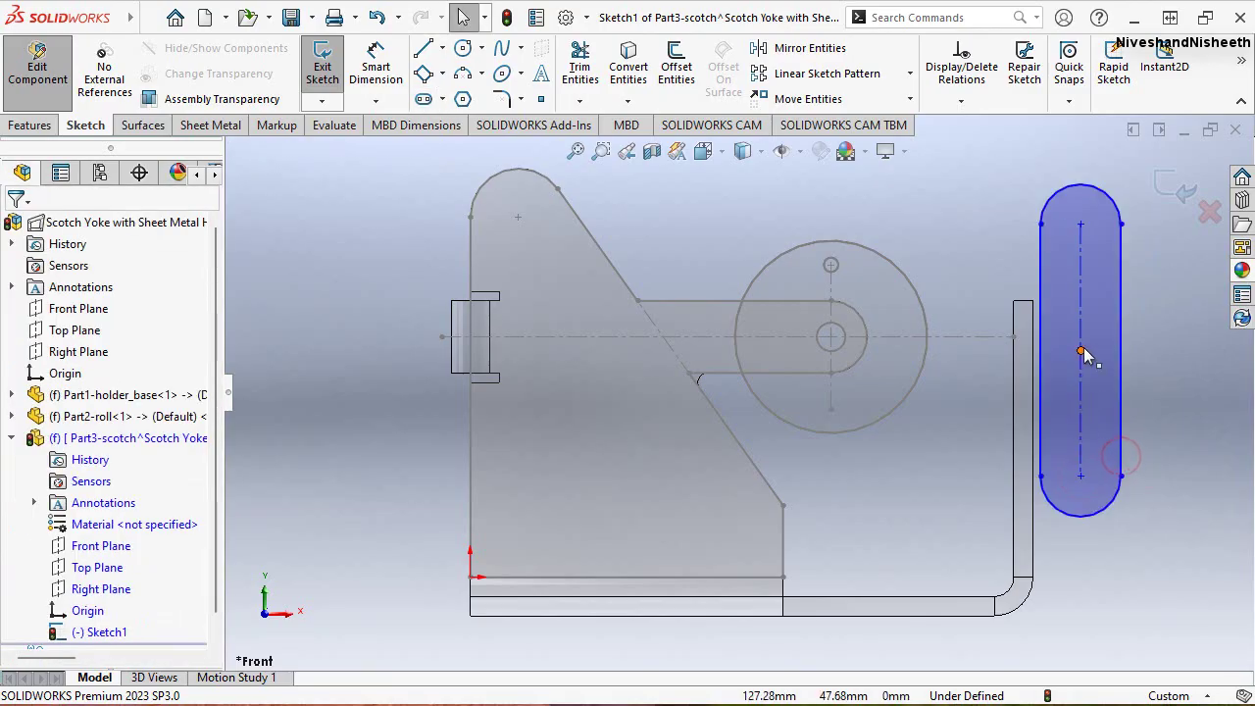
pyautogui.click(1082, 350)
pyautogui.keyDown('ctrl'); pyautogui.click(830, 337); pyautogui.keyUp('ctrl')
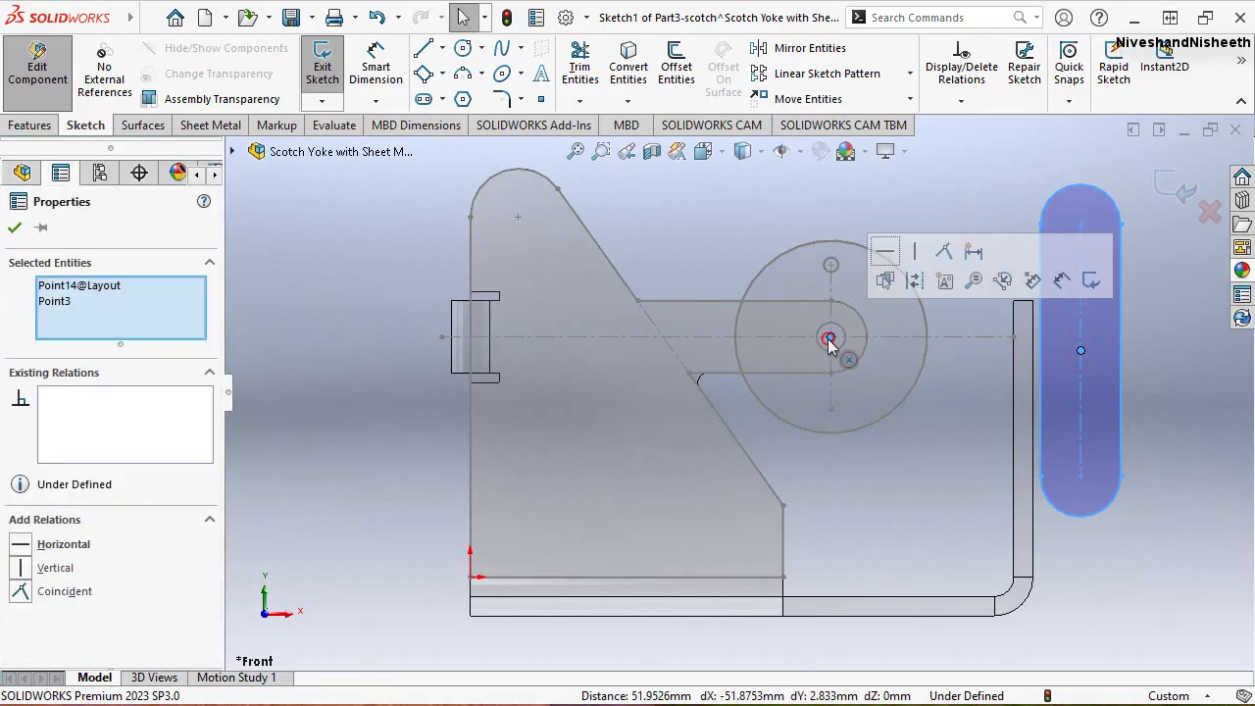
pyautogui.click(943, 253)
pyautogui.click(955, 230)
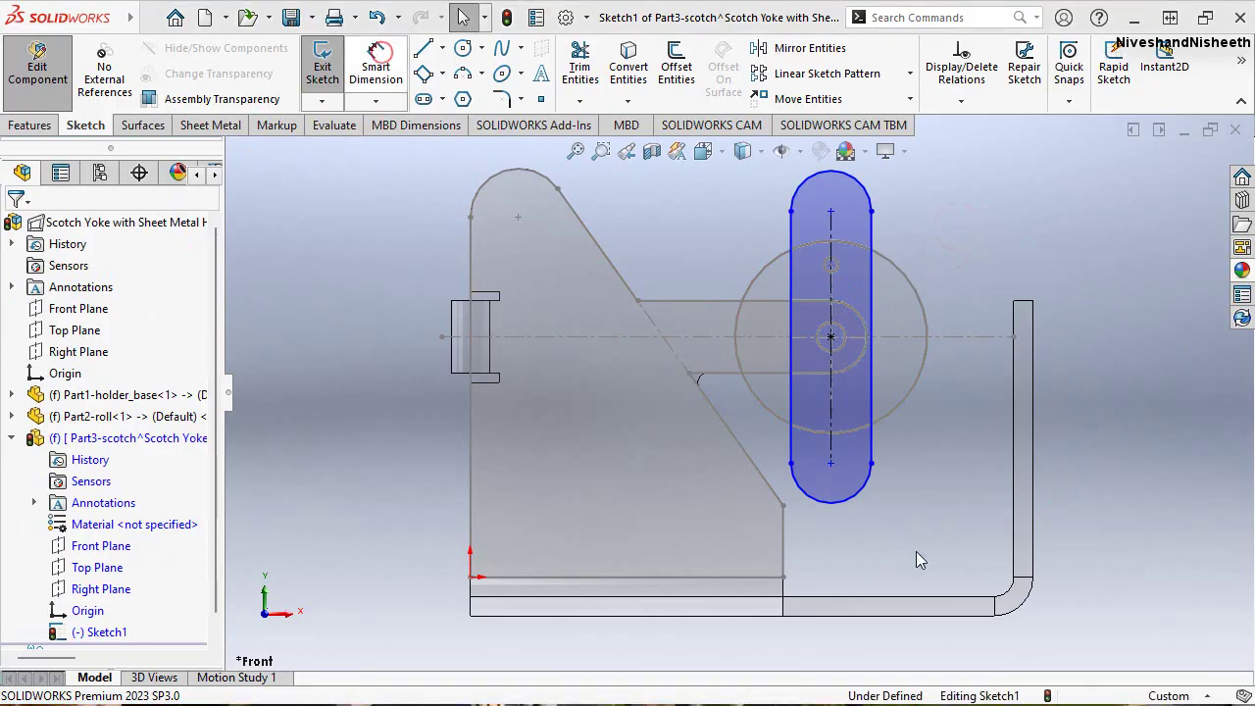
# Dimension the slot's end arc radius to 2.50 mm
pyautogui.click(375, 61)
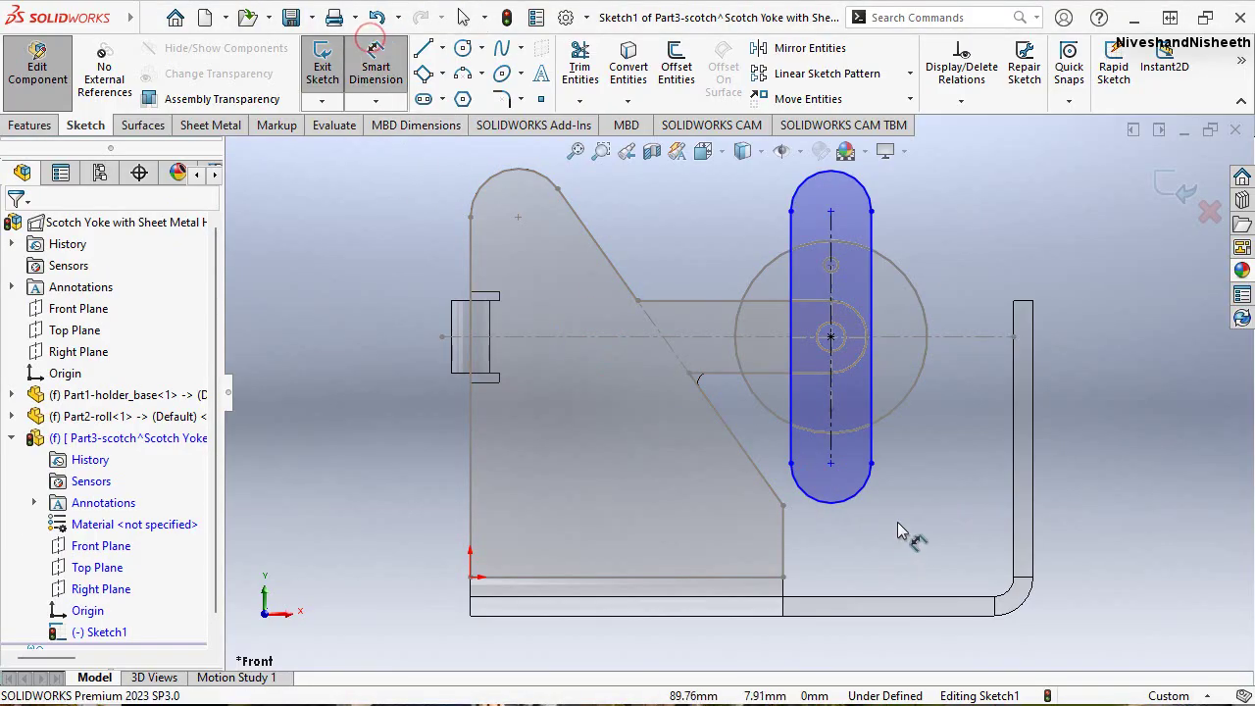
pyautogui.click(863, 501)
pyautogui.click(902, 527)
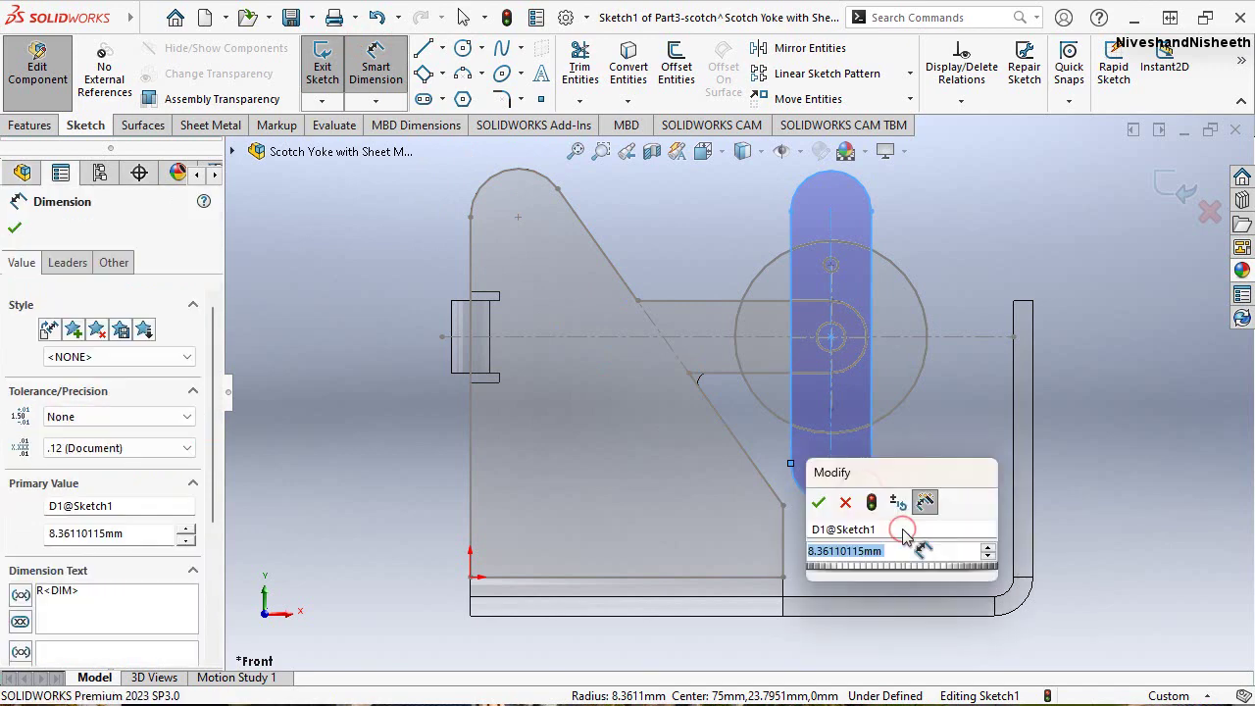
pyautogui.write('8.36')
pyautogui.press('Return')
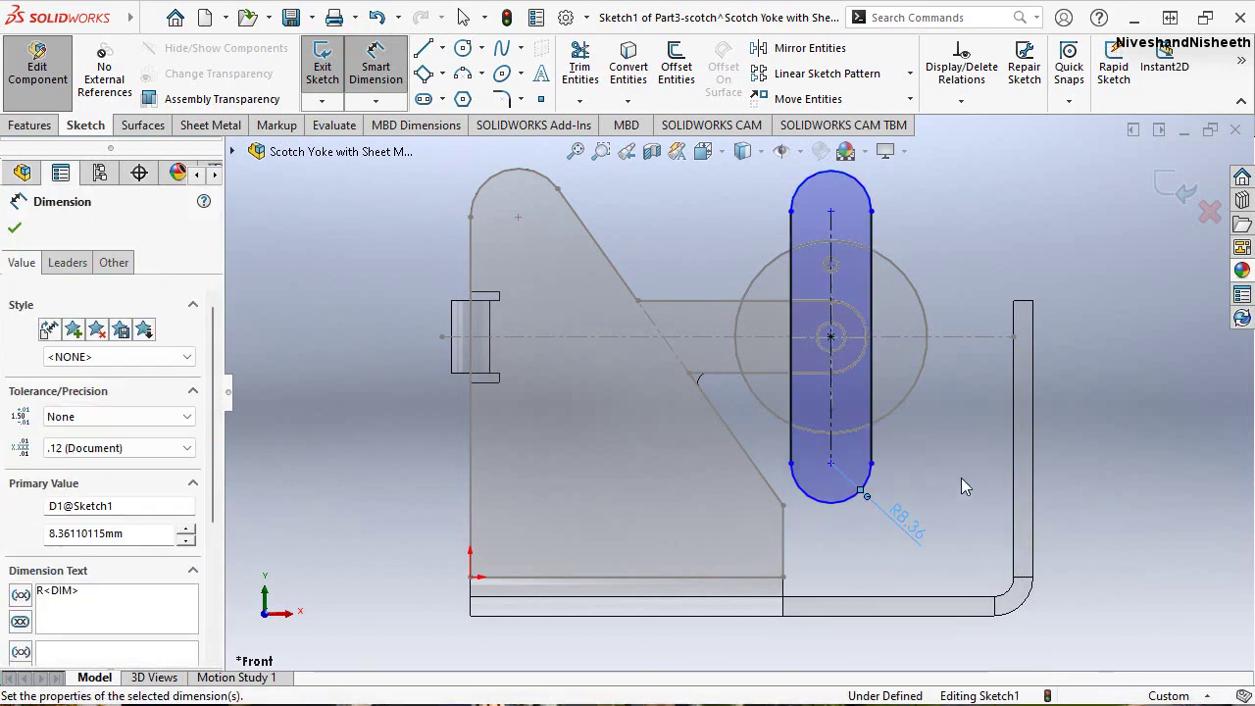
pyautogui.click(961, 477)
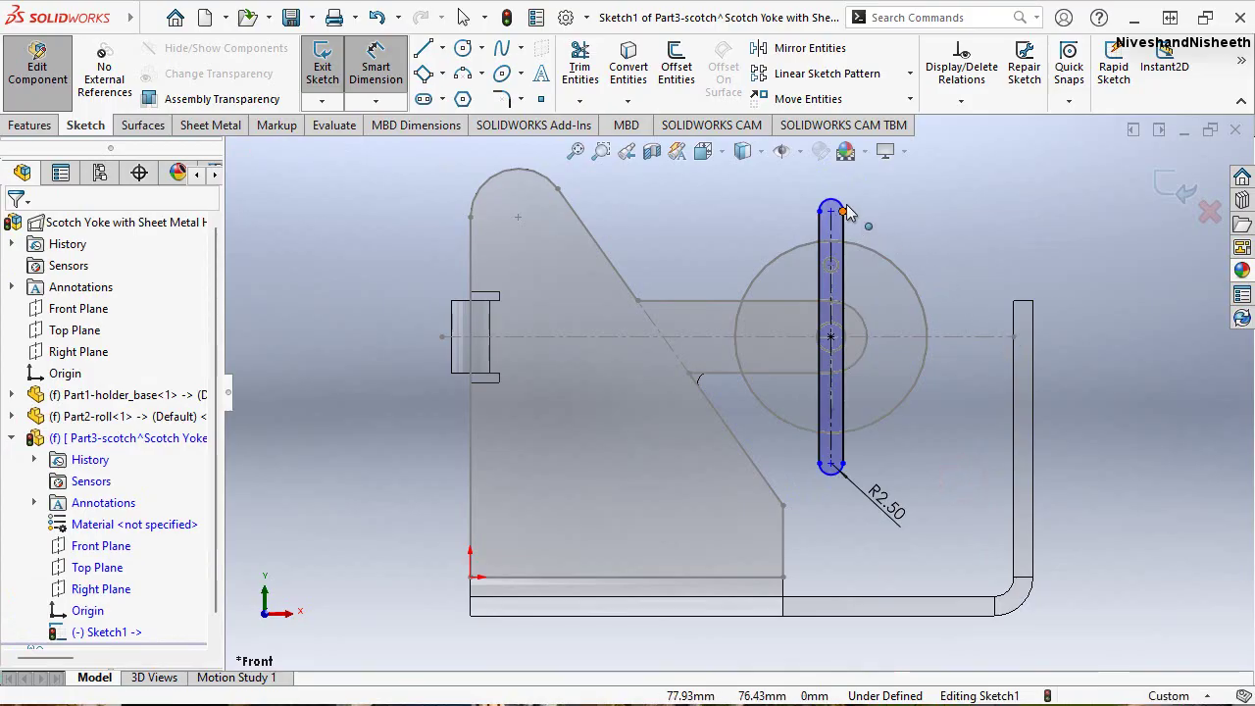
pyautogui.press('Escape')
# Shorten the slot so its top end coincides with the disc's upper point, fully defining it
pyautogui.moveTo(850, 218)
pyautogui.mouseDown()
pyautogui.moveTo(896, 218)
pyautogui.moveTo(851, 208)
pyautogui.moveTo(858, 196)
pyautogui.moveTo(870, 209)
pyautogui.moveTo(867, 190)
pyautogui.moveTo(982, 243)
pyautogui.mouseUp()
pyautogui.scroll(1, 863, 193)
pyautogui.scroll(1, 864, 193)
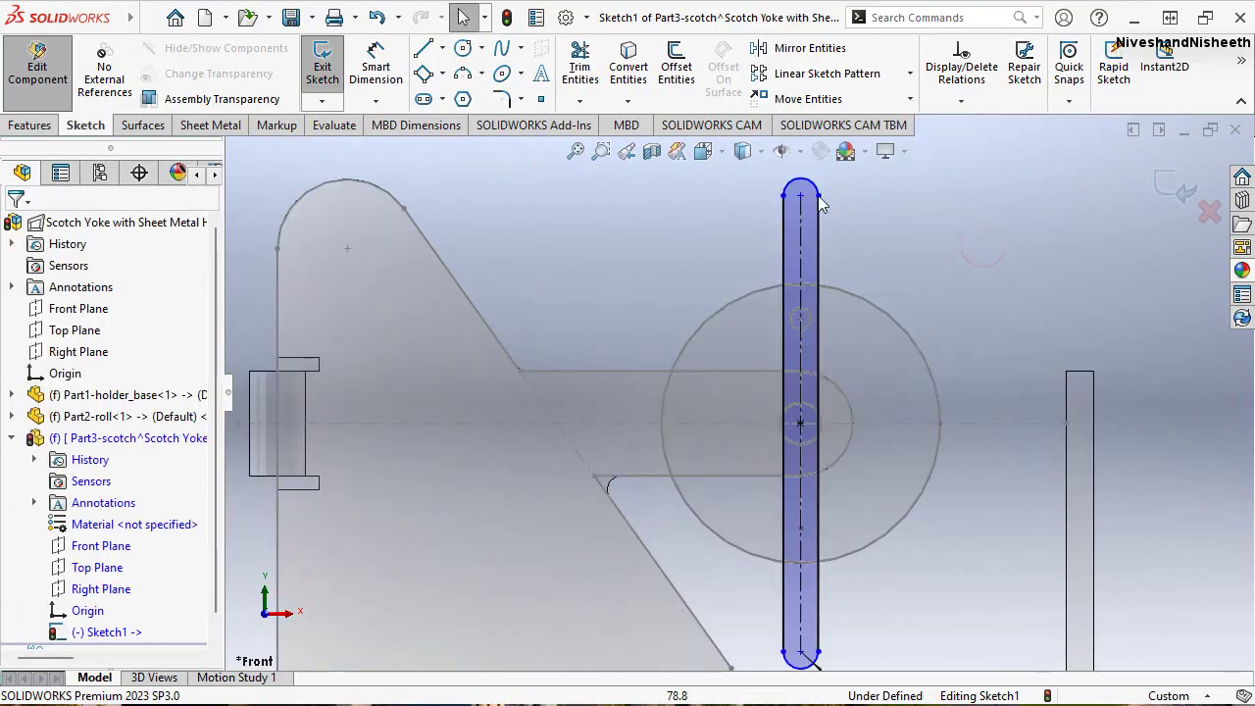
pyautogui.click(803, 200)
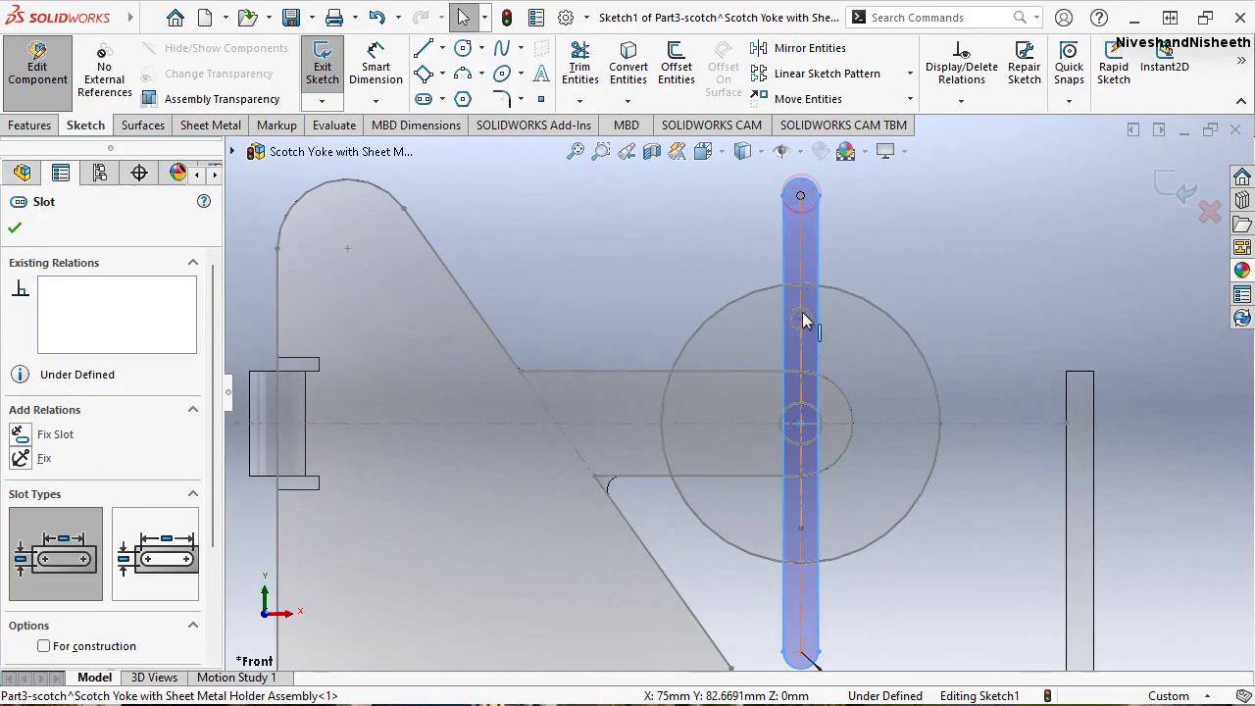
pyautogui.keyDown('ctrl'); pyautogui.click(800, 318); pyautogui.keyUp('ctrl')
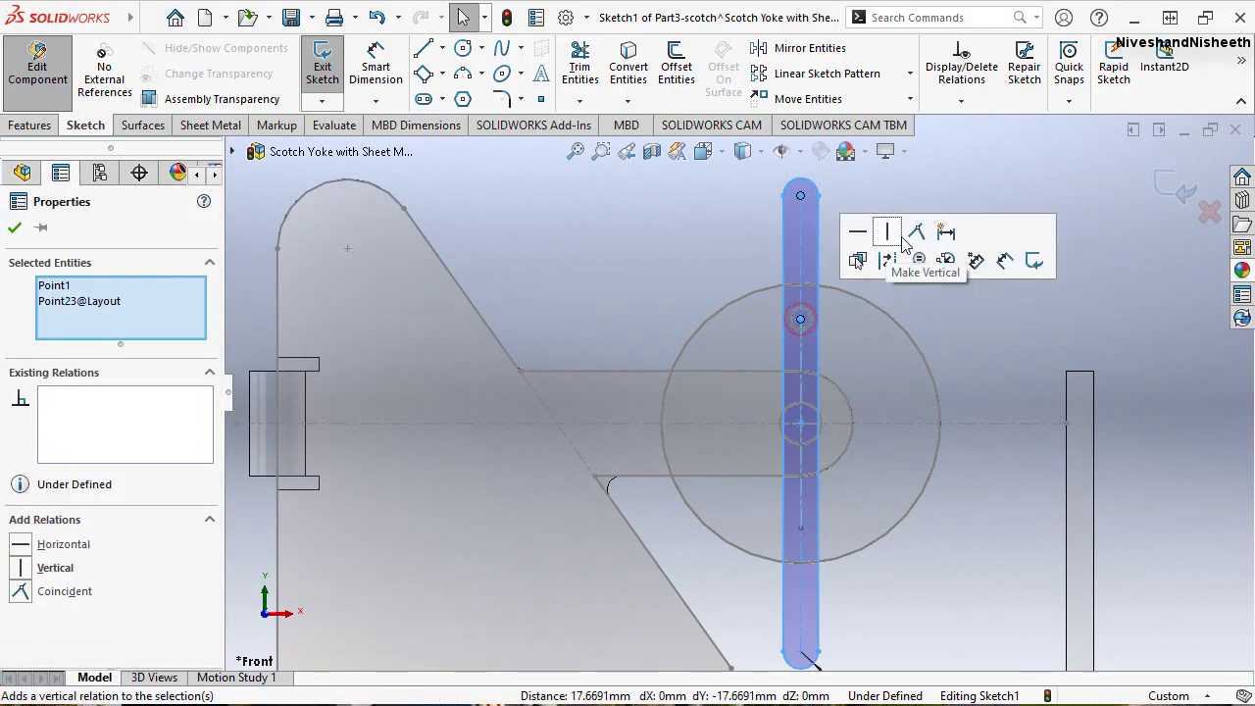
pyautogui.click(920, 243)
pyautogui.click(919, 236)
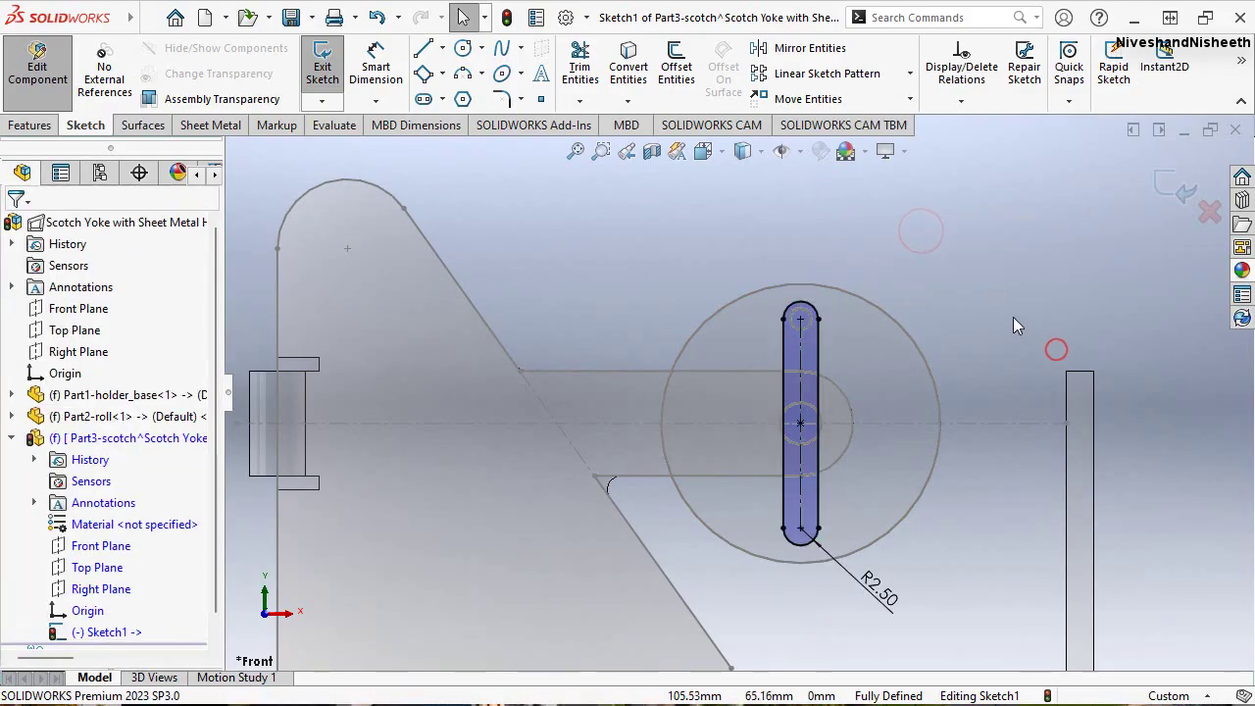
pyautogui.click(30, 126)
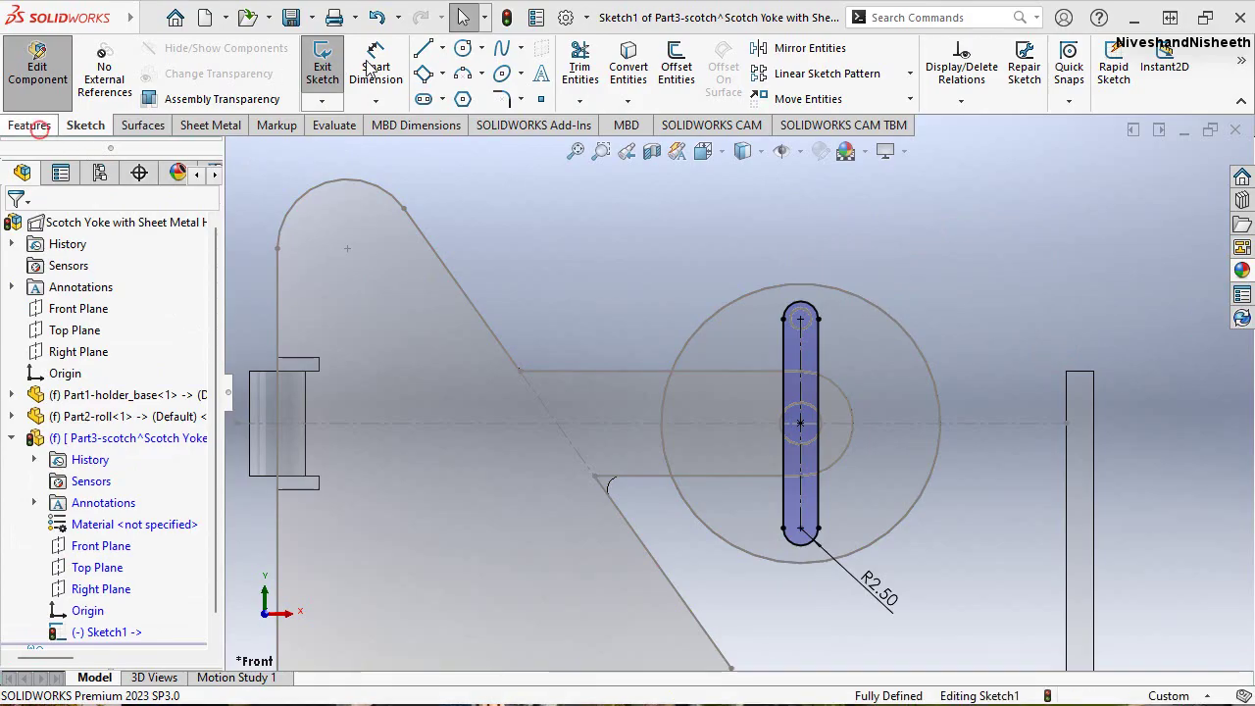
# Extrude the slot sketch 12 mm blind as a thin feature with a 2 mm mid-plane wall
pyautogui.click(330, 66)
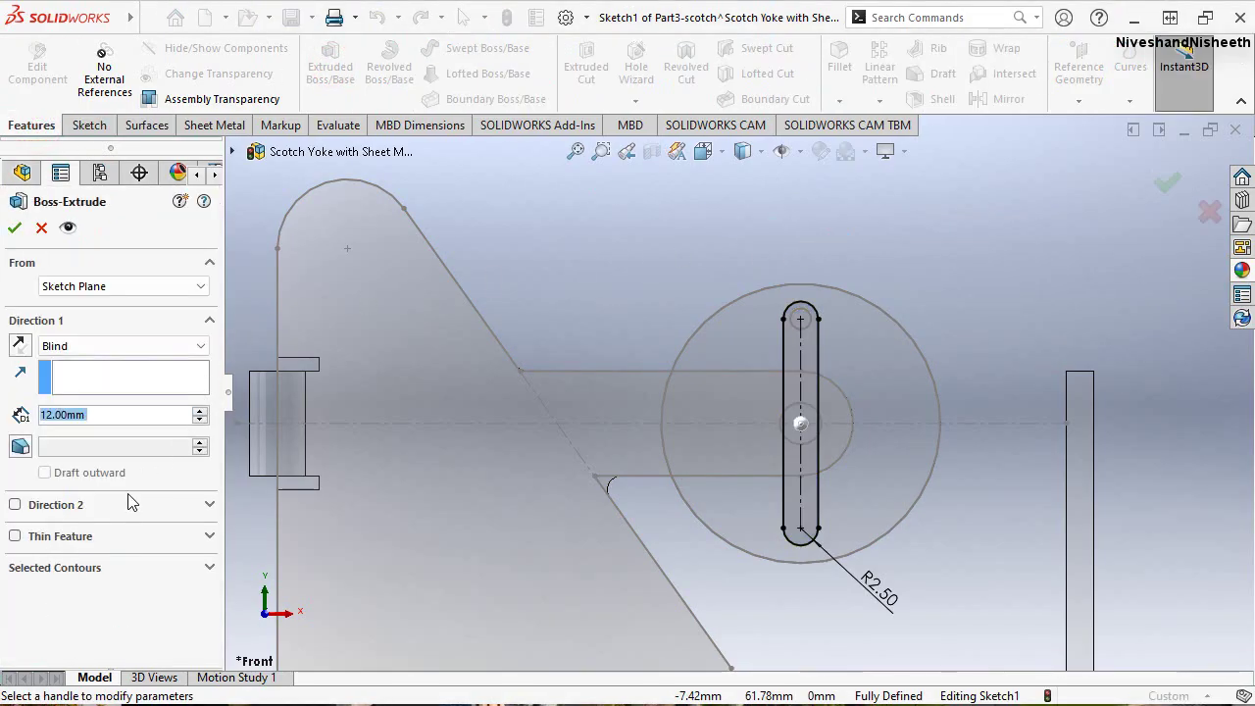
pyautogui.click(16, 537)
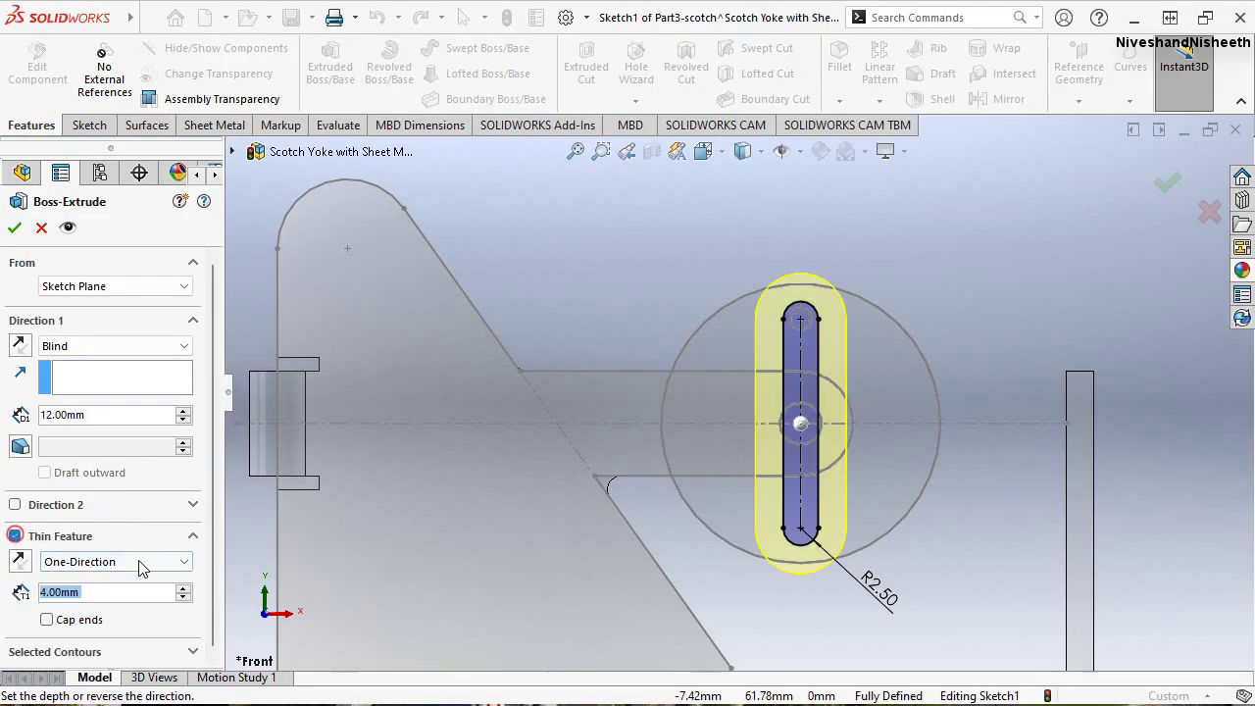
pyautogui.click(103, 594)
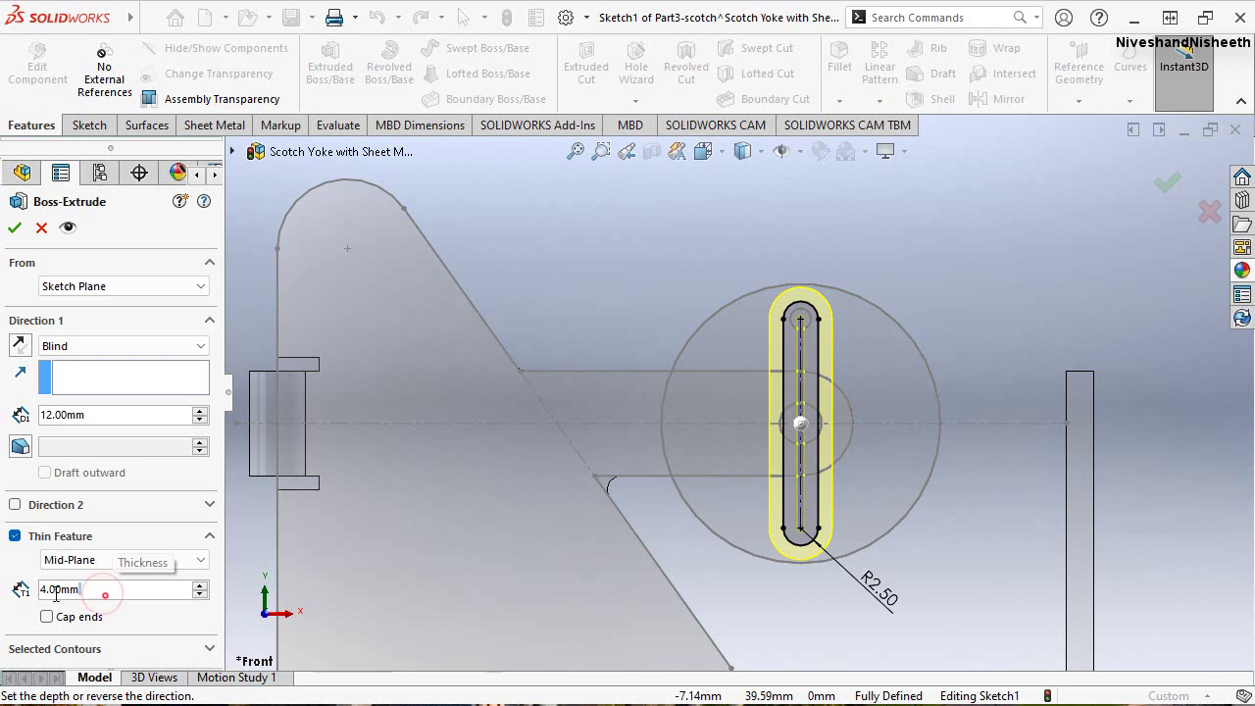
pyautogui.write('2')
pyautogui.press('Return')
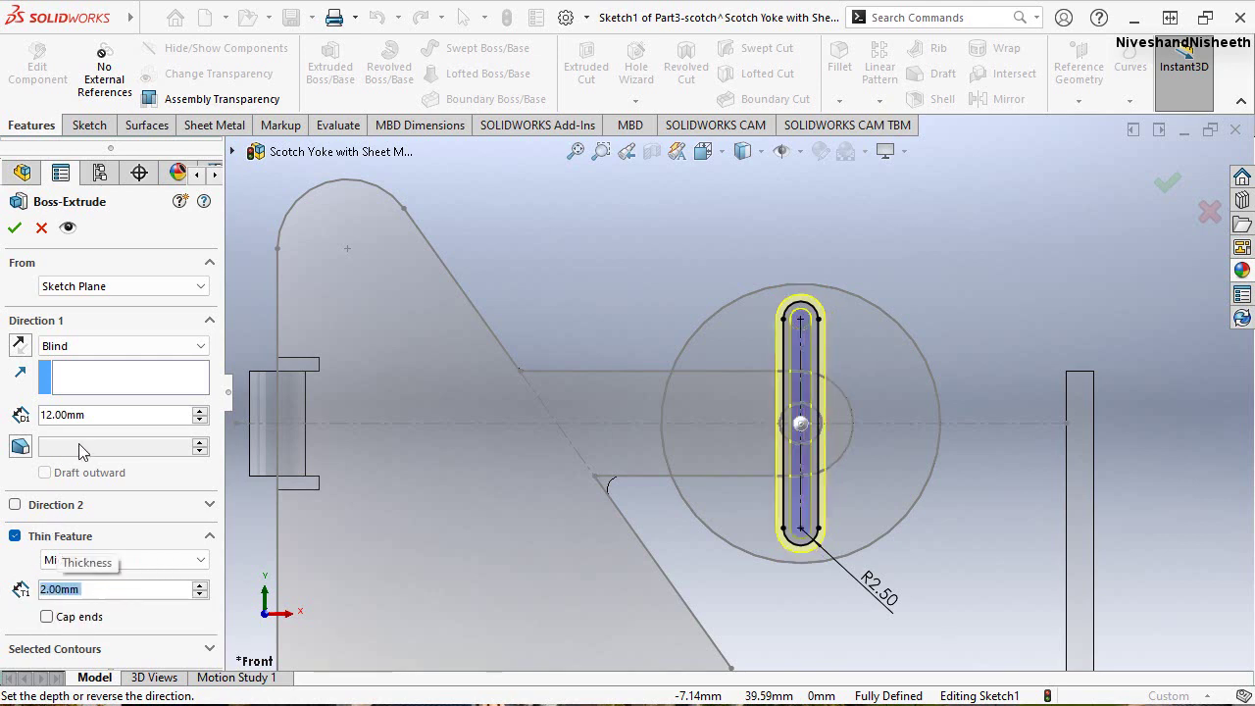
pyautogui.moveTo(876, 450)
pyautogui.mouseDown(button='middle')
pyautogui.moveTo(801, 493)
pyautogui.moveTo(803, 514)
pyautogui.mouseUp(button='middle')
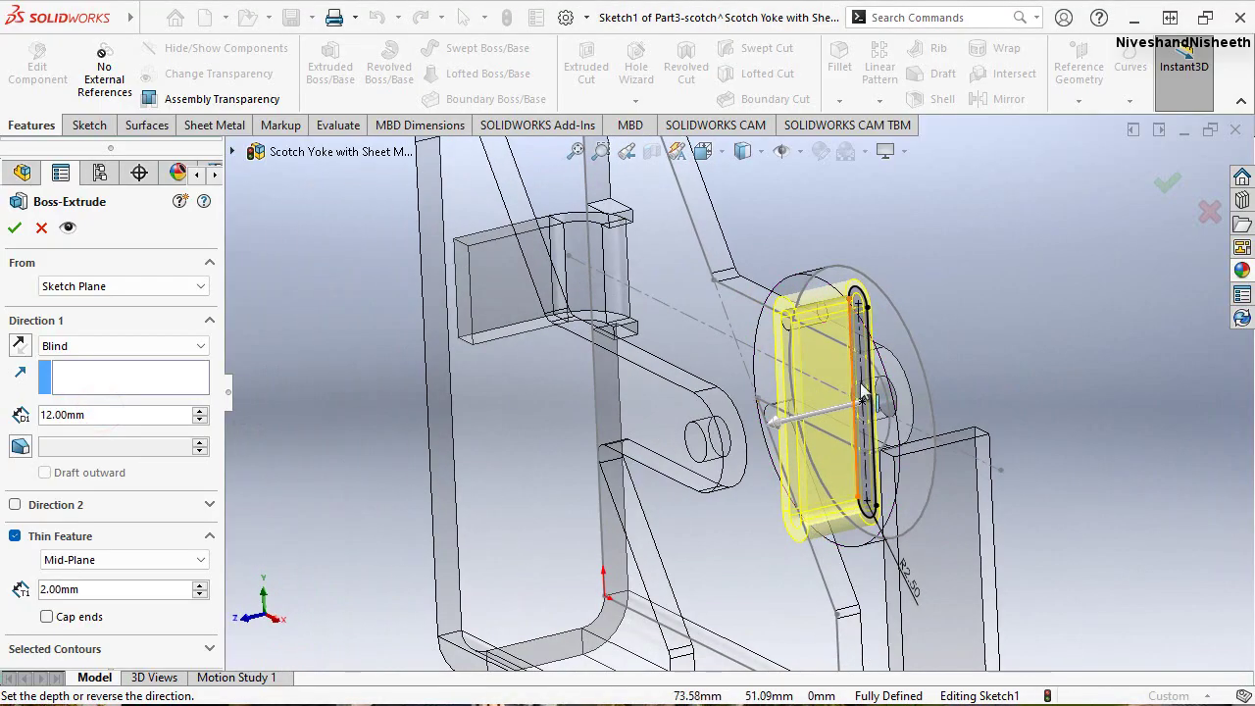
pyautogui.scroll(-3, 870, 375)
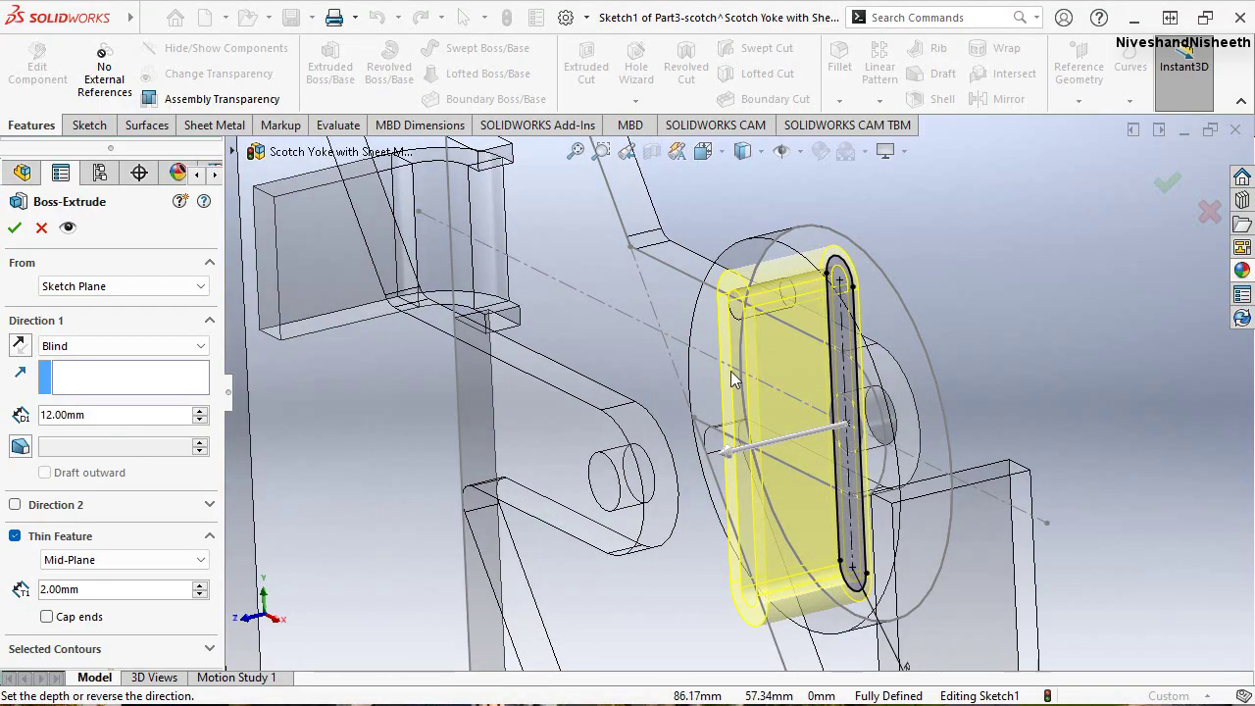
pyautogui.click(14, 228)
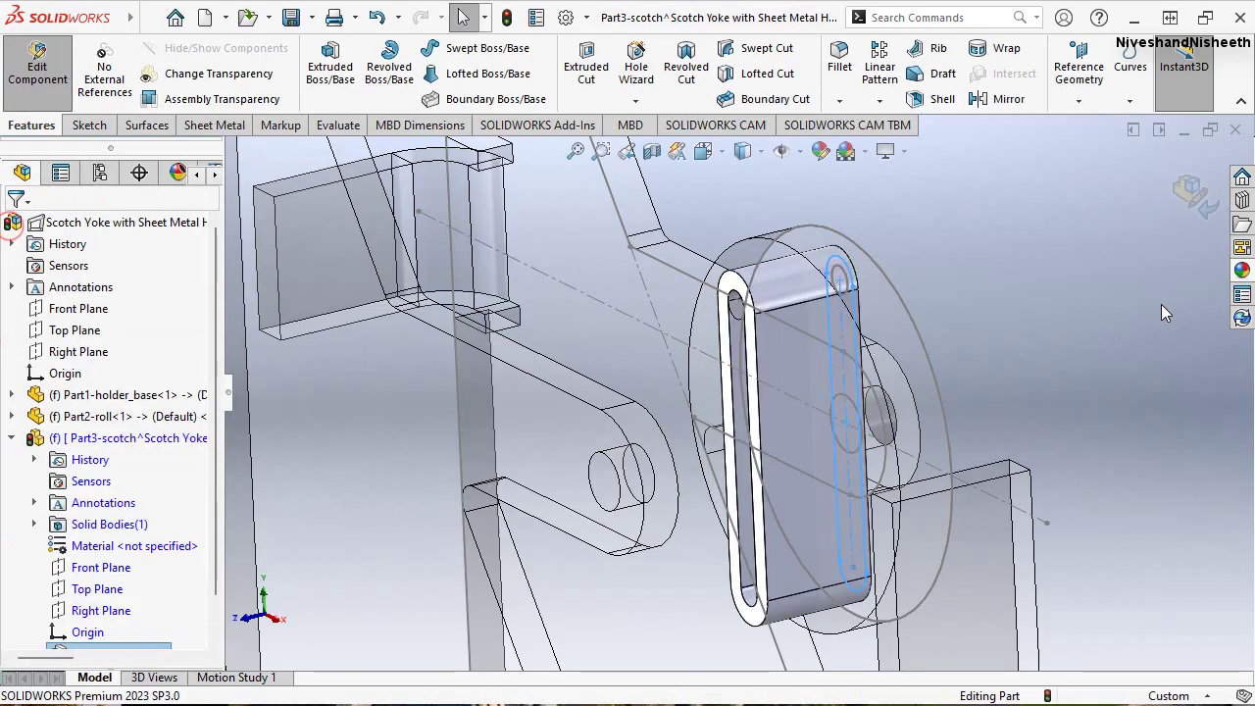
pyautogui.press('space')
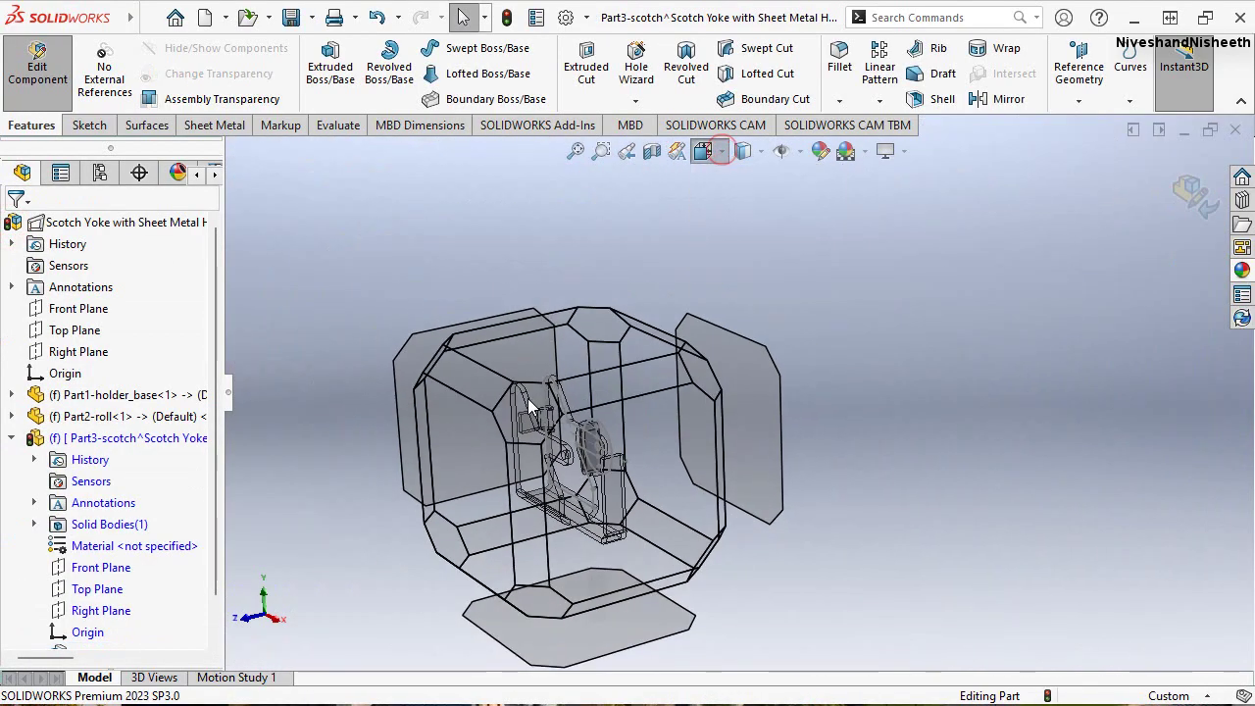
pyautogui.click(527, 398)
pyautogui.scroll(-2, 880, 419)
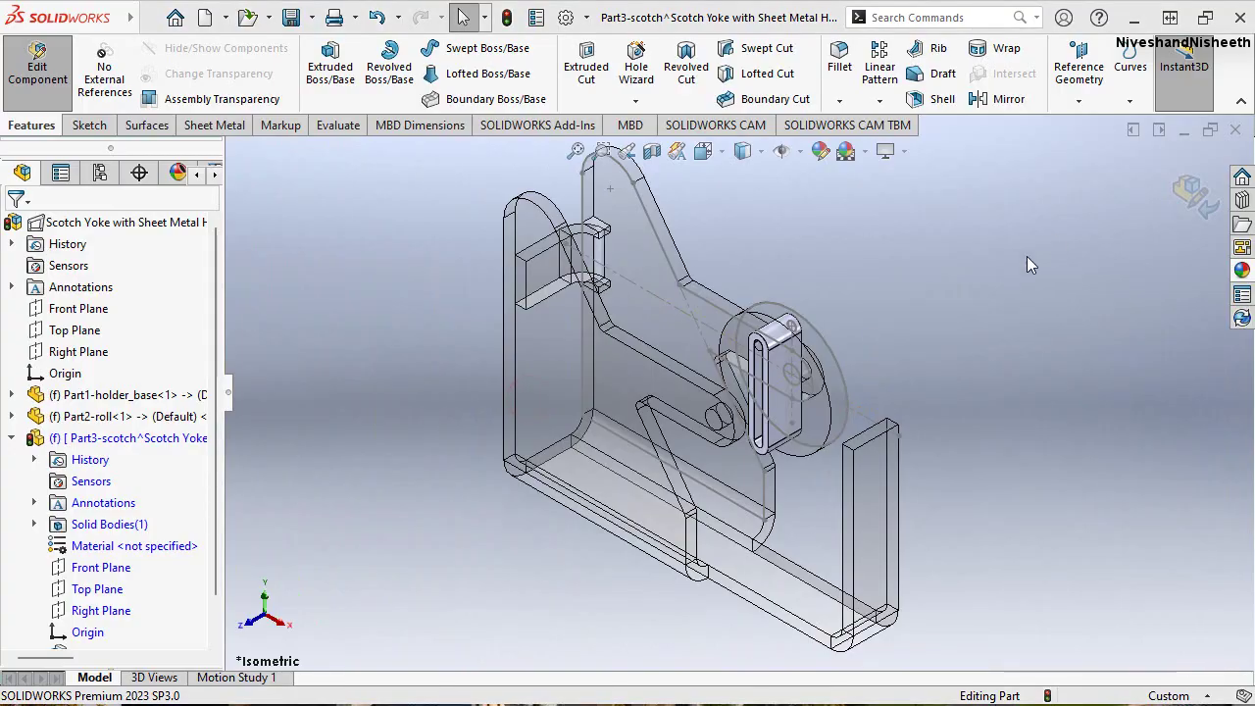
pyautogui.click(1053, 236)
pyautogui.click(1192, 199)
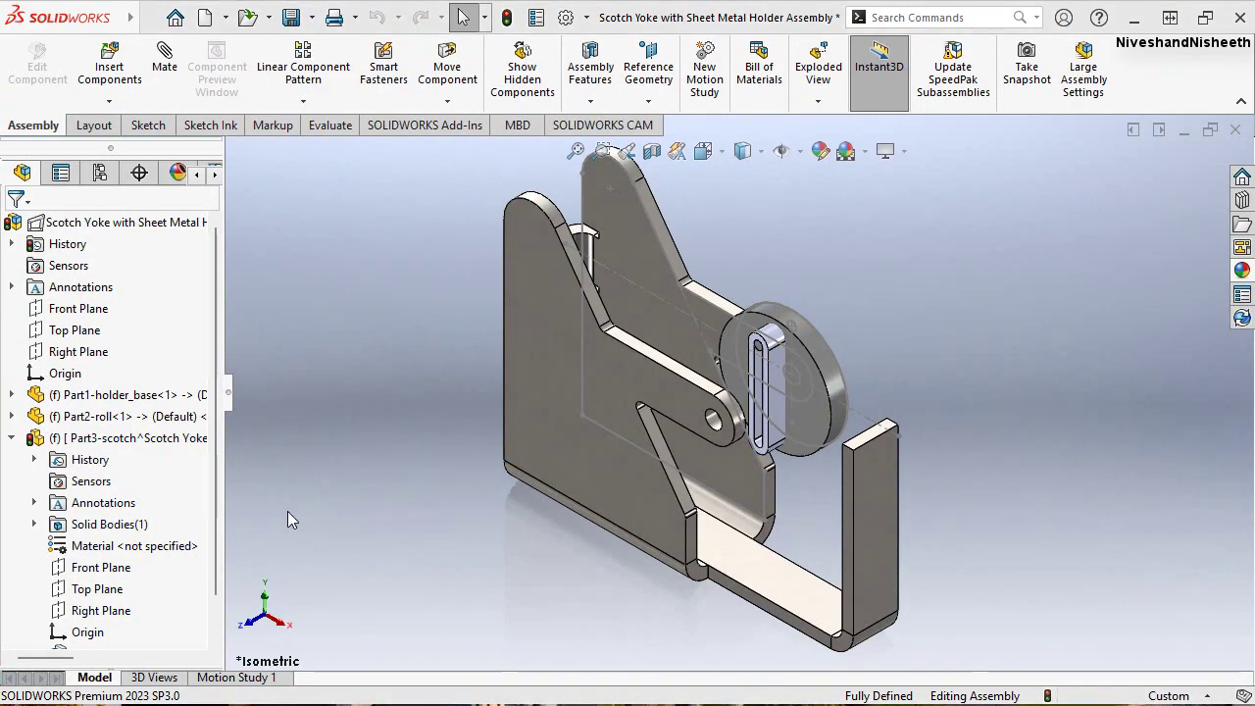
pyautogui.click(34, 459)
pyautogui.click(40, 438)
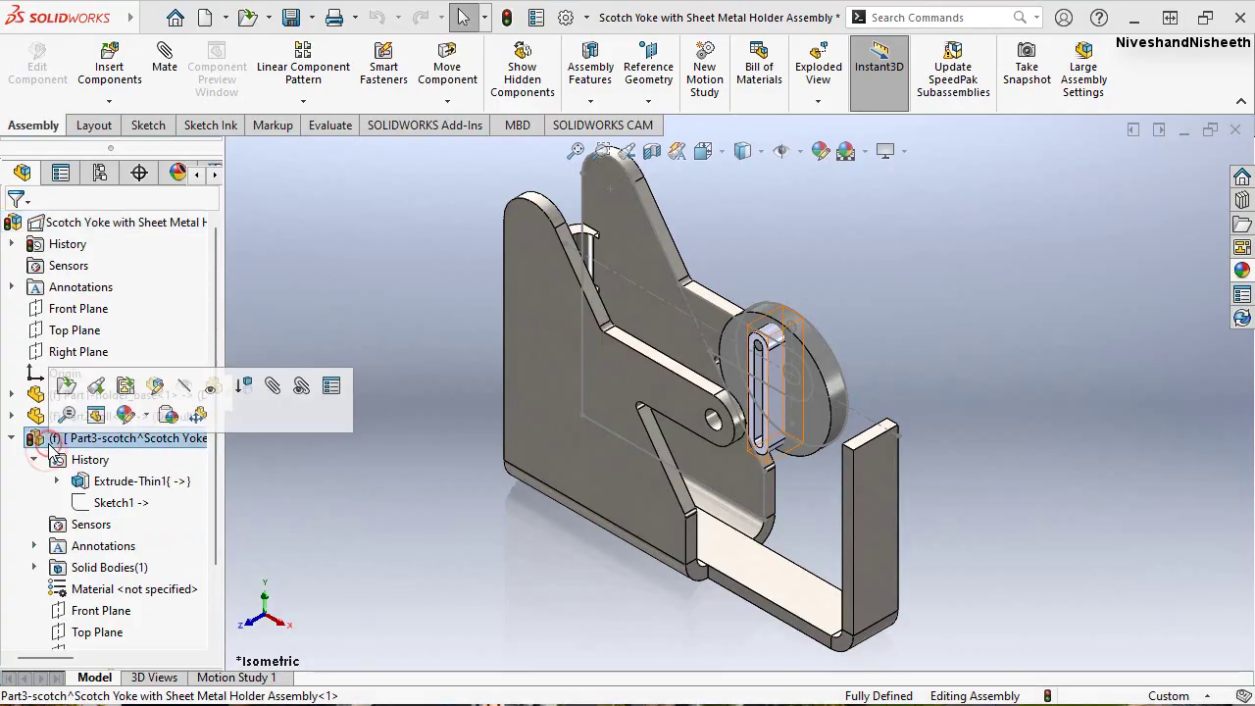
pyautogui.click(35, 460)
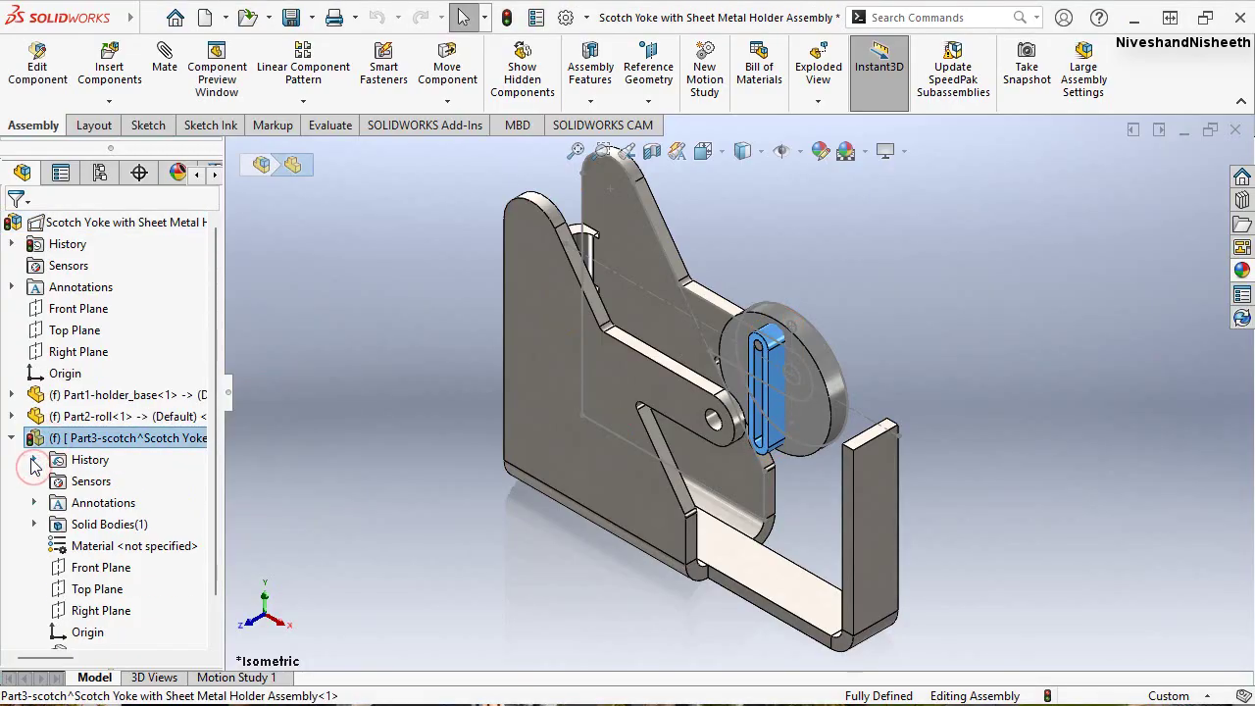
pyautogui.click(118, 438)
pyautogui.rightClick(167, 443)
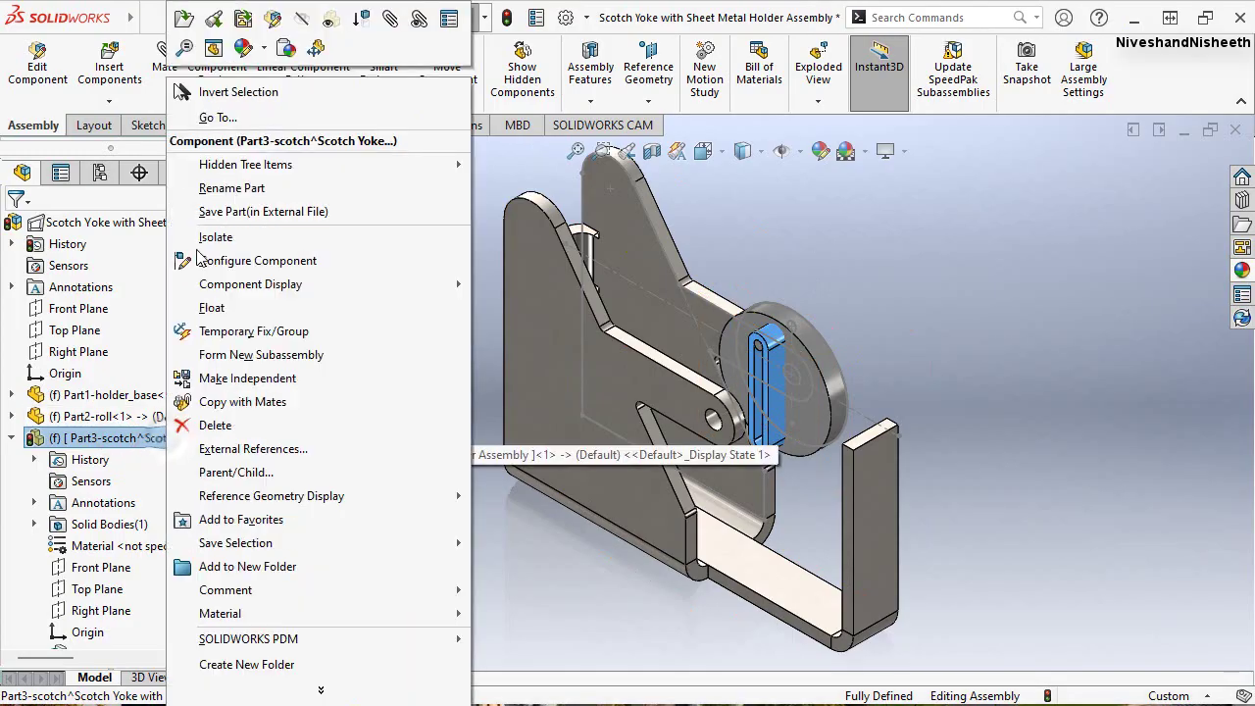
pyautogui.click(272, 18)
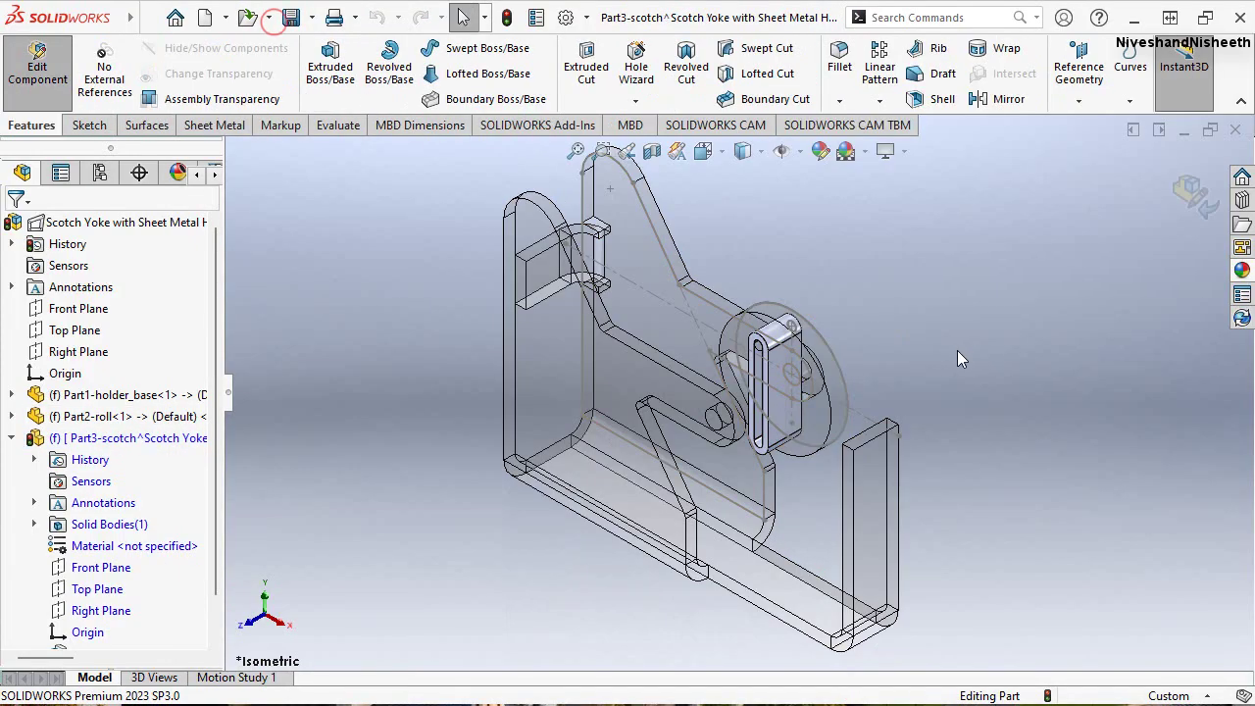
pyautogui.scroll(-4, 902, 391)
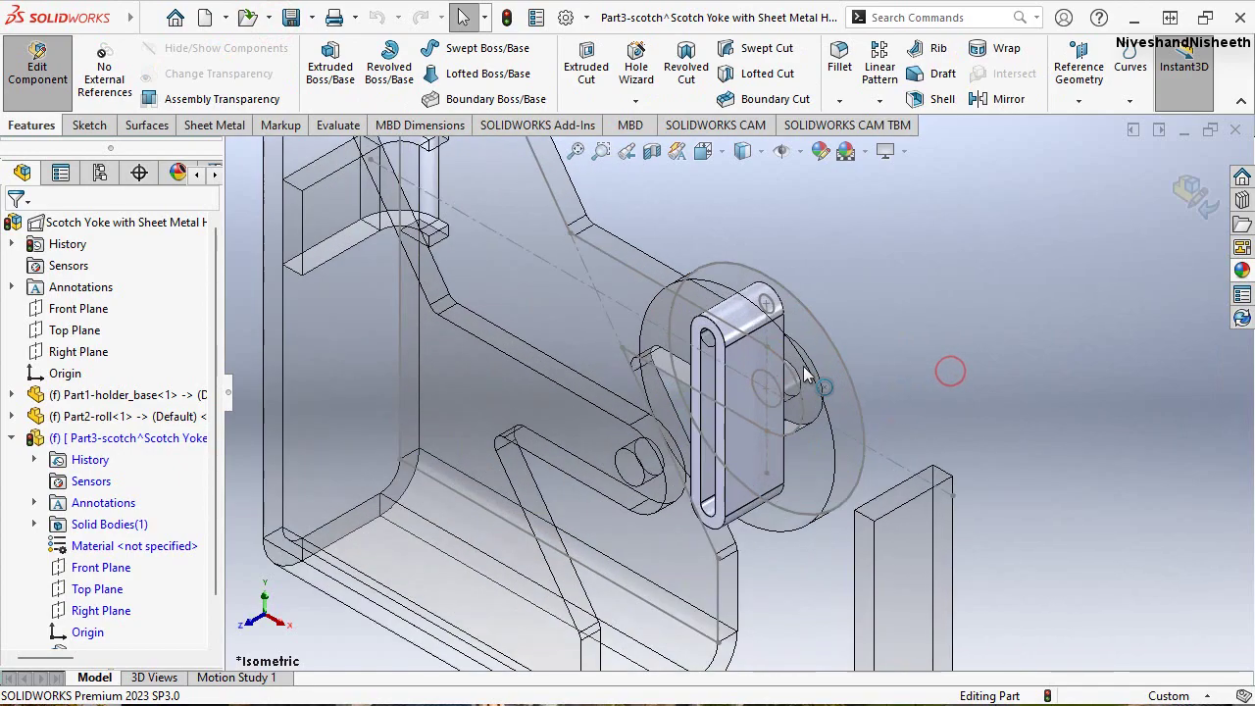
pyautogui.moveTo(902, 391)
pyautogui.mouseDown(button='middle')
pyautogui.moveTo(683, 378)
pyautogui.moveTo(917, 324)
pyautogui.mouseUp(button='middle')
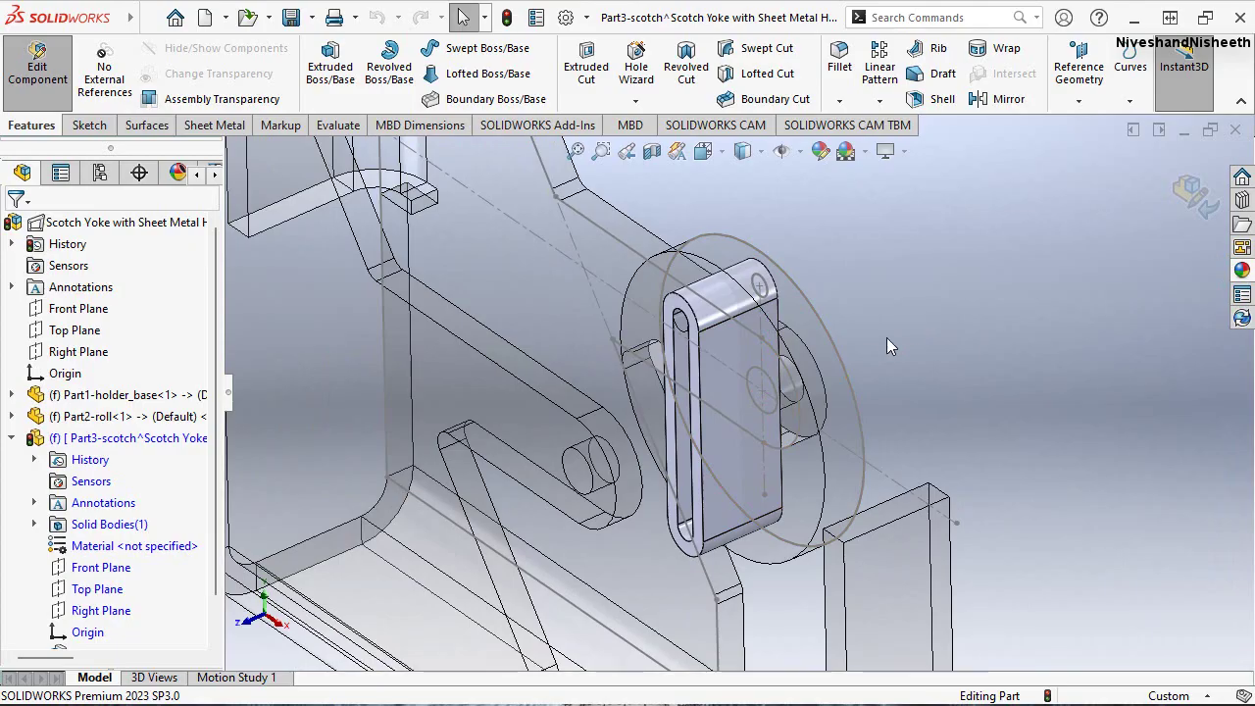
# Start a sketch on the yoke's front face, viewed normal, with a vertical centreline top to bottom
pyautogui.click(716, 369)
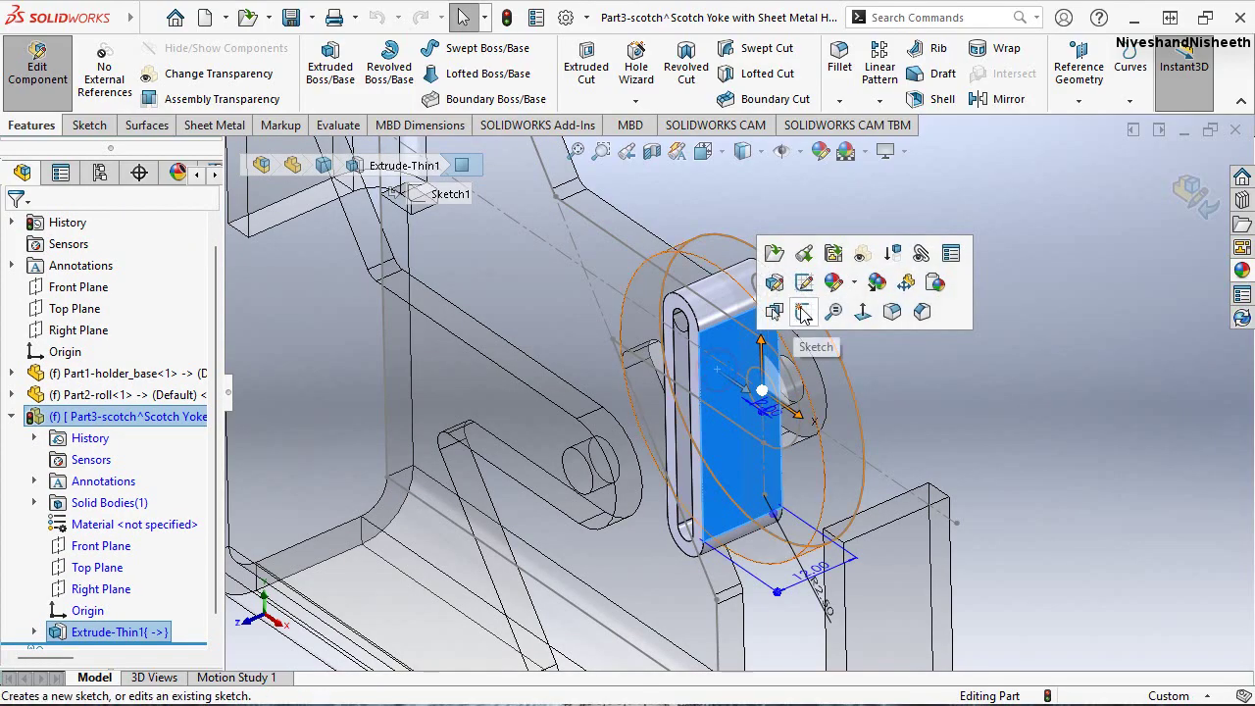
pyautogui.click(718, 267)
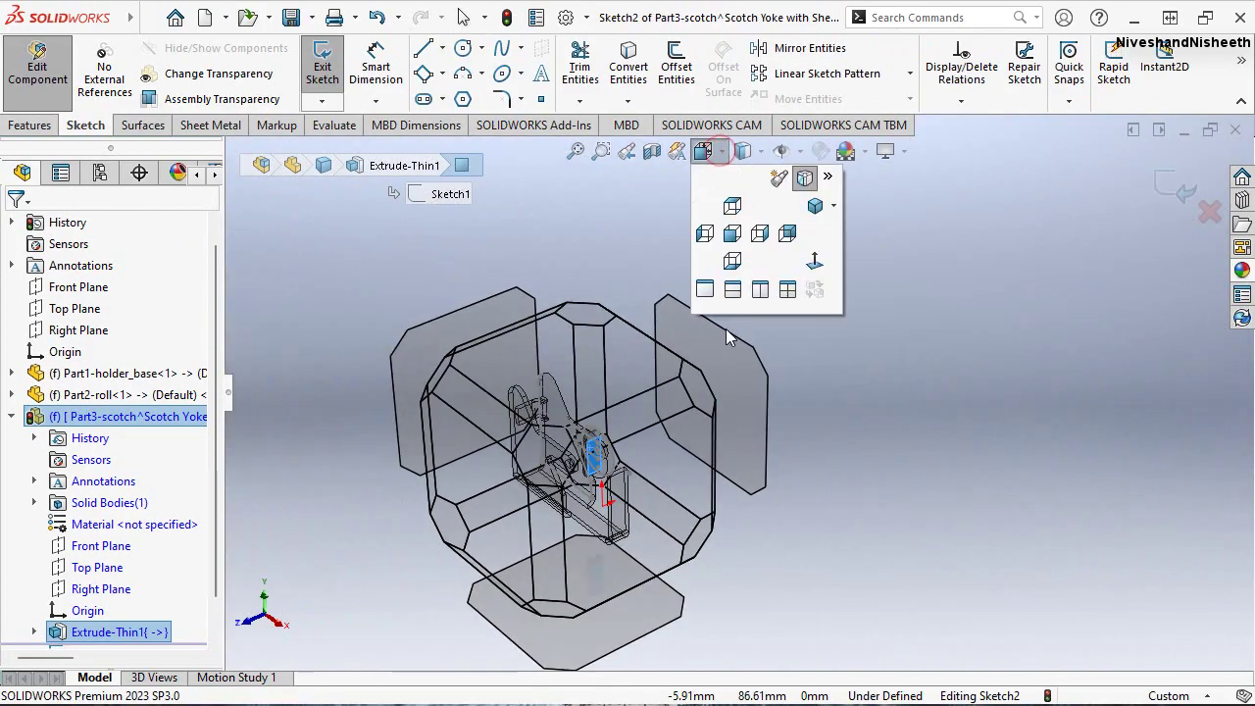
pyautogui.click(809, 263)
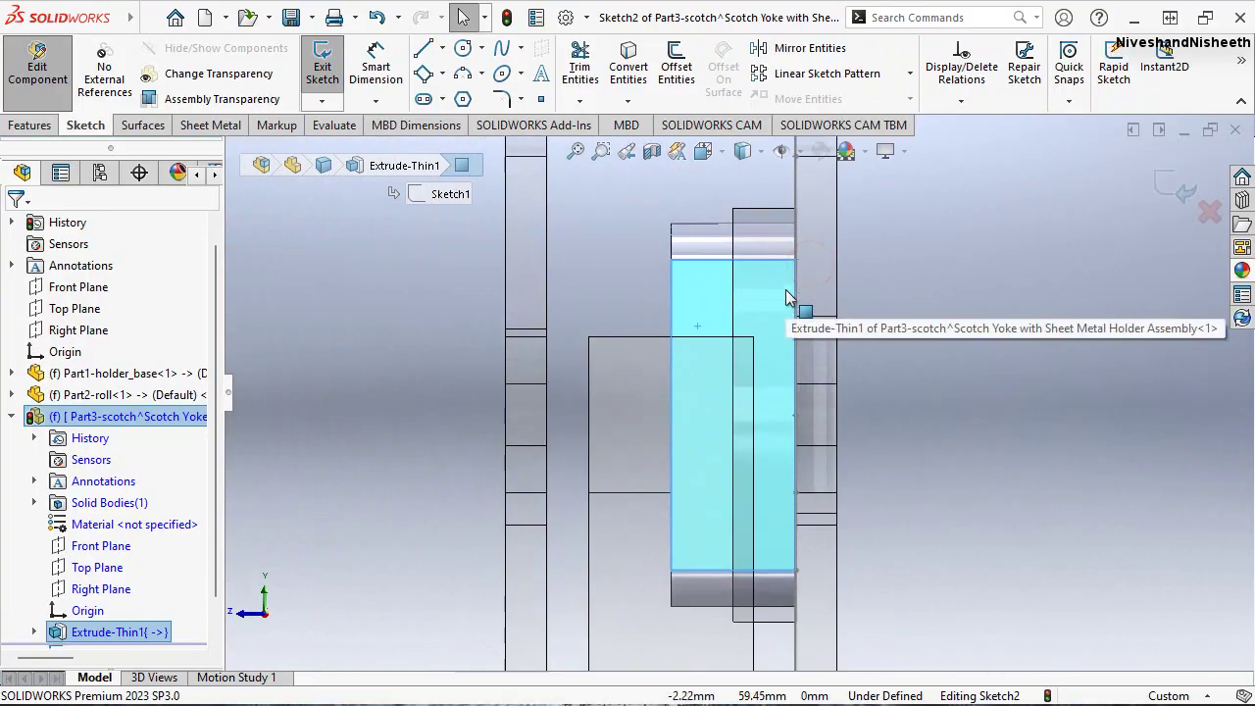
pyautogui.click(937, 277)
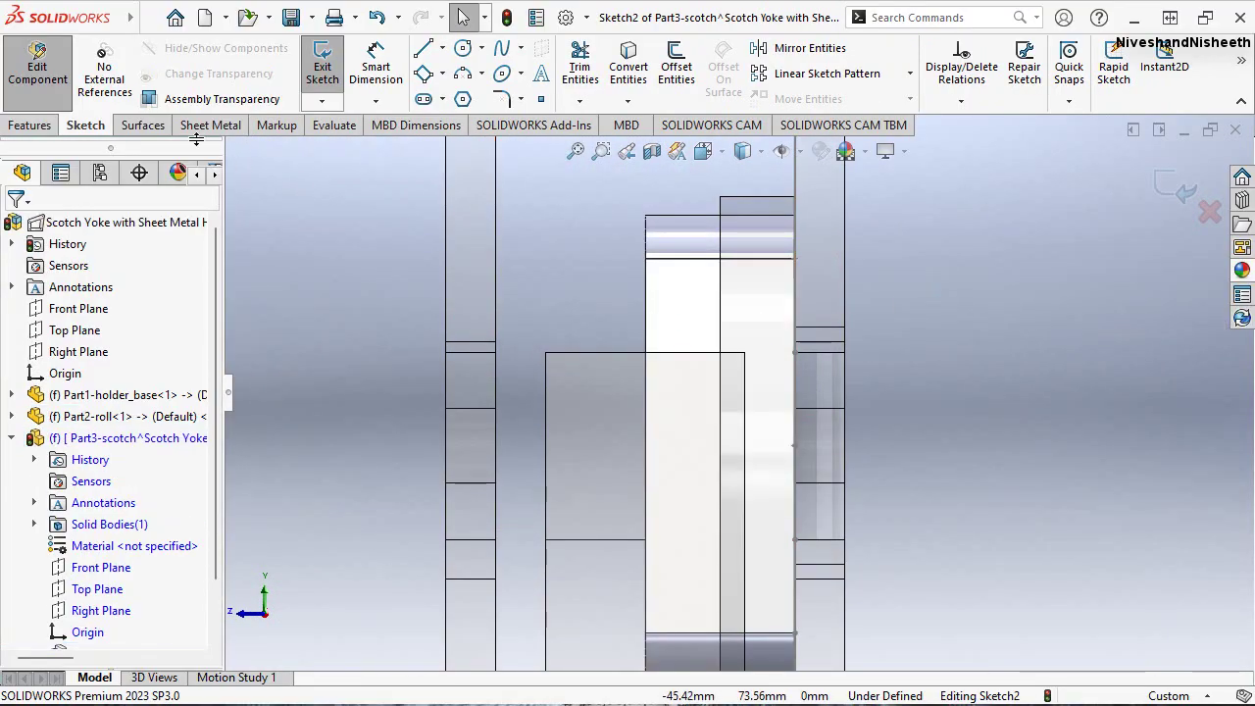
pyautogui.click(442, 49)
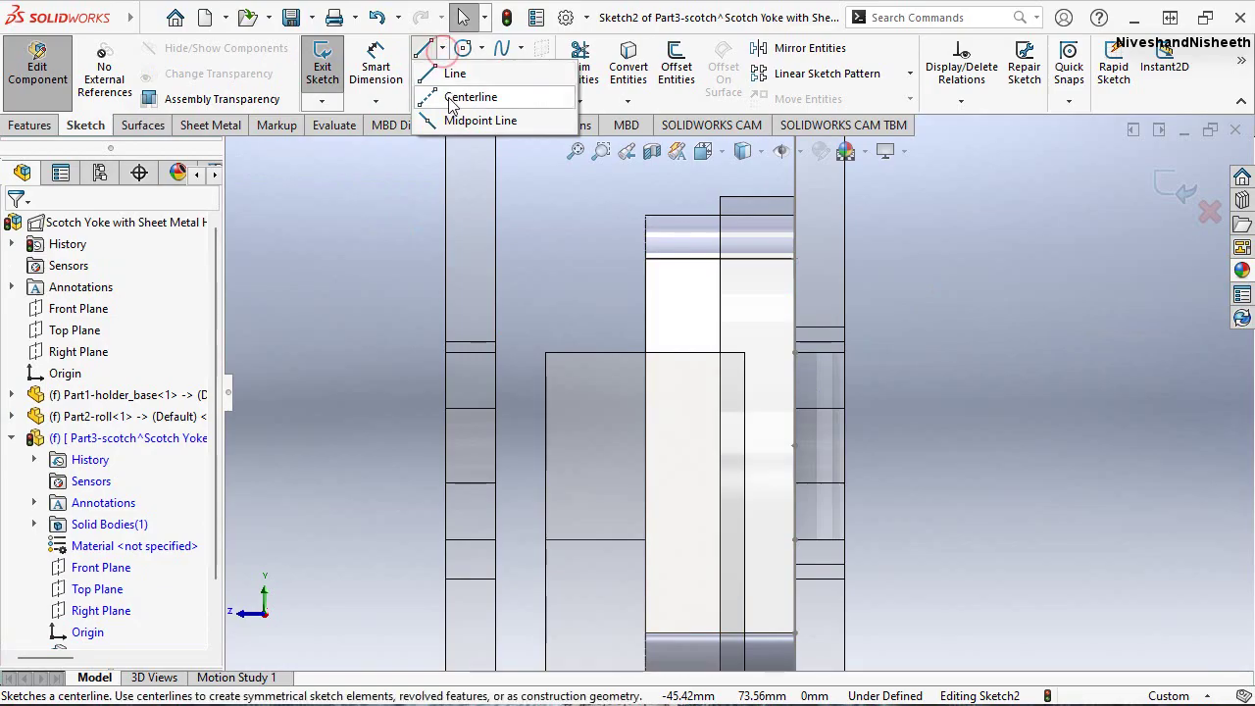
pyautogui.click(451, 98)
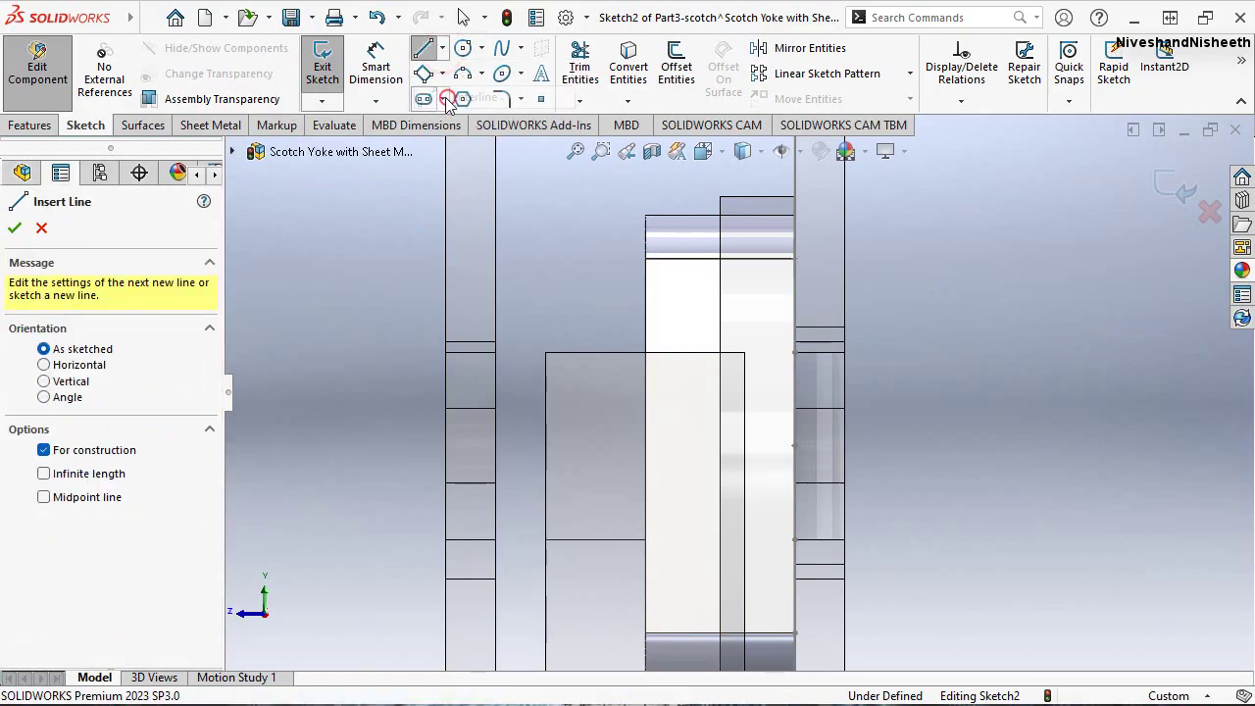
pyautogui.click(719, 258)
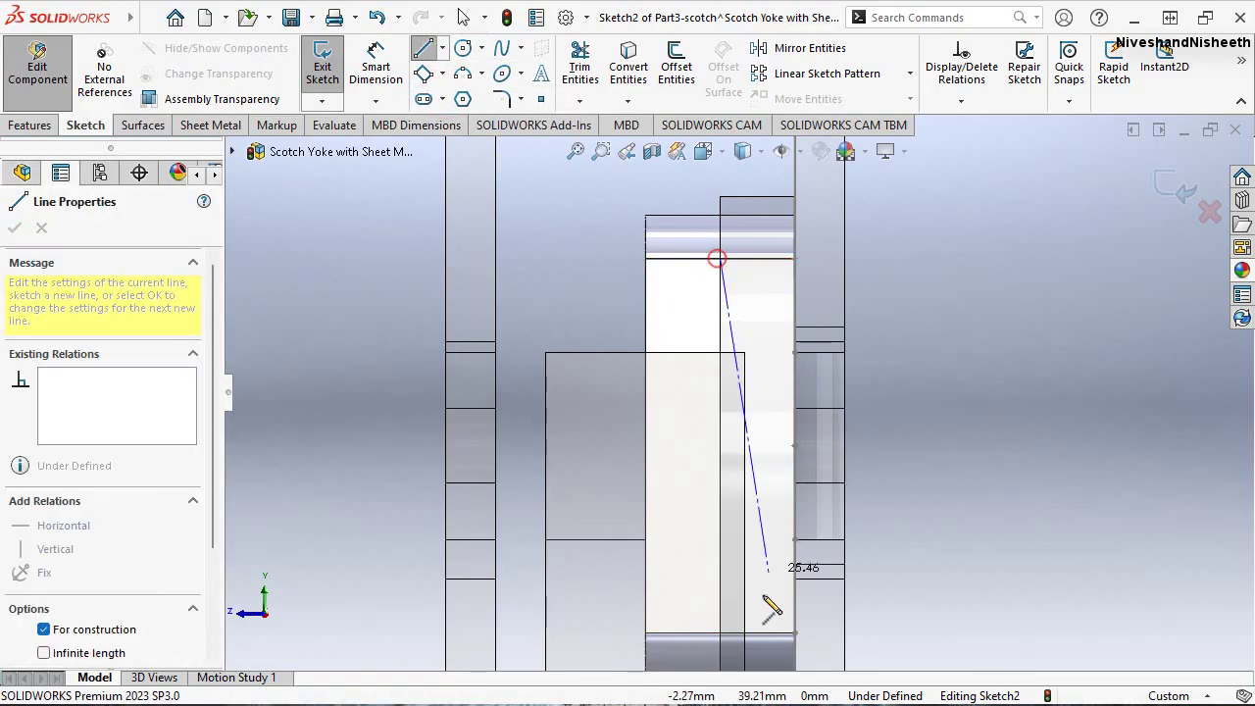
pyautogui.click(721, 632)
pyautogui.press('Escape')
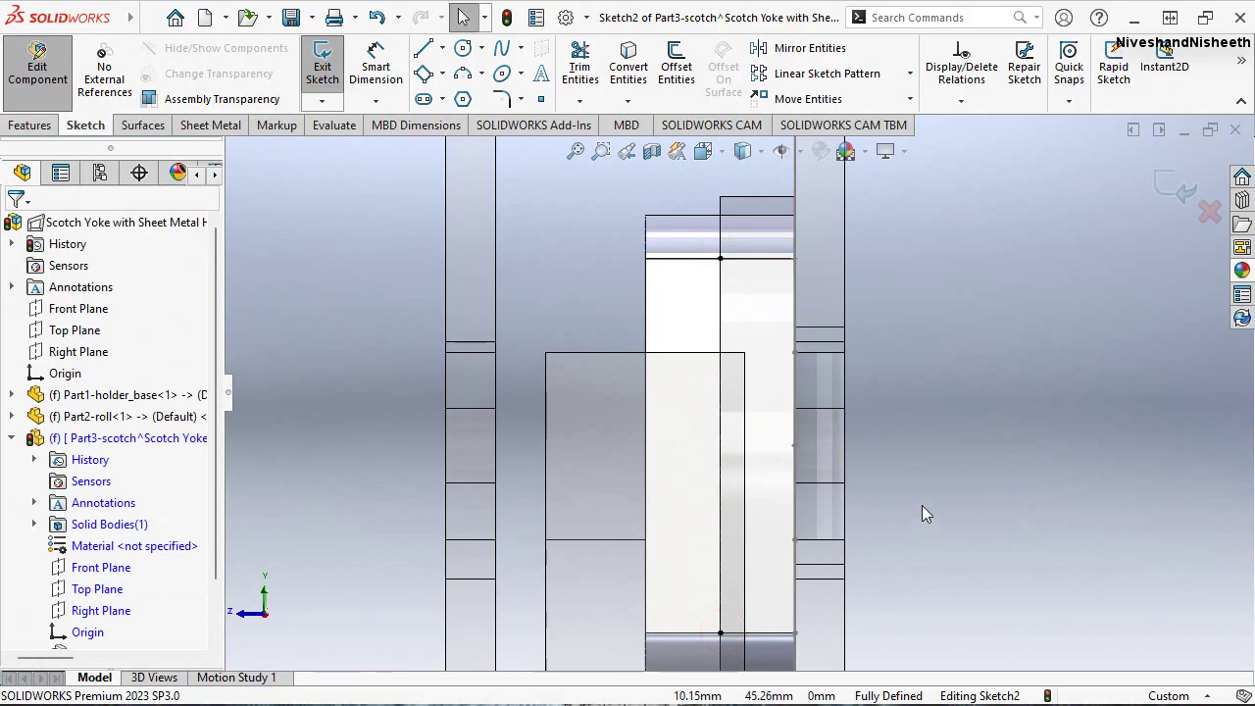
# Draw a circle centred on the centreline and dimension its diameter as 6 mm
pyautogui.click(985, 424)
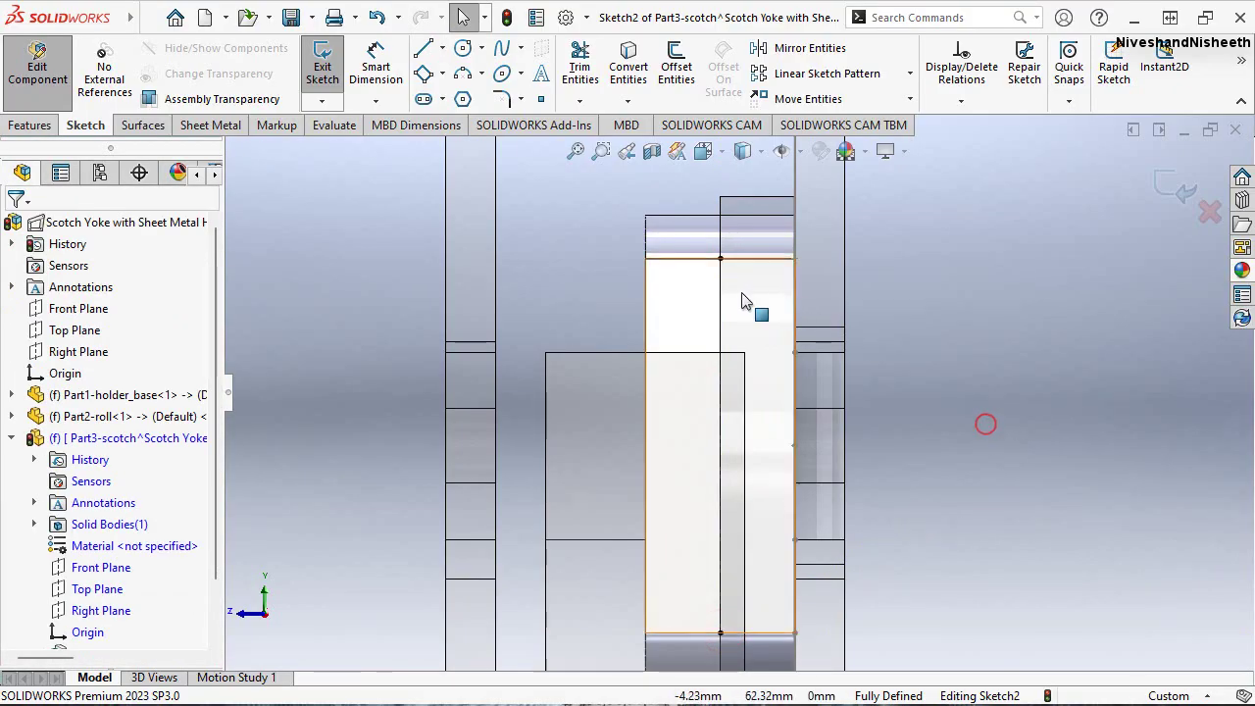
pyautogui.click(466, 48)
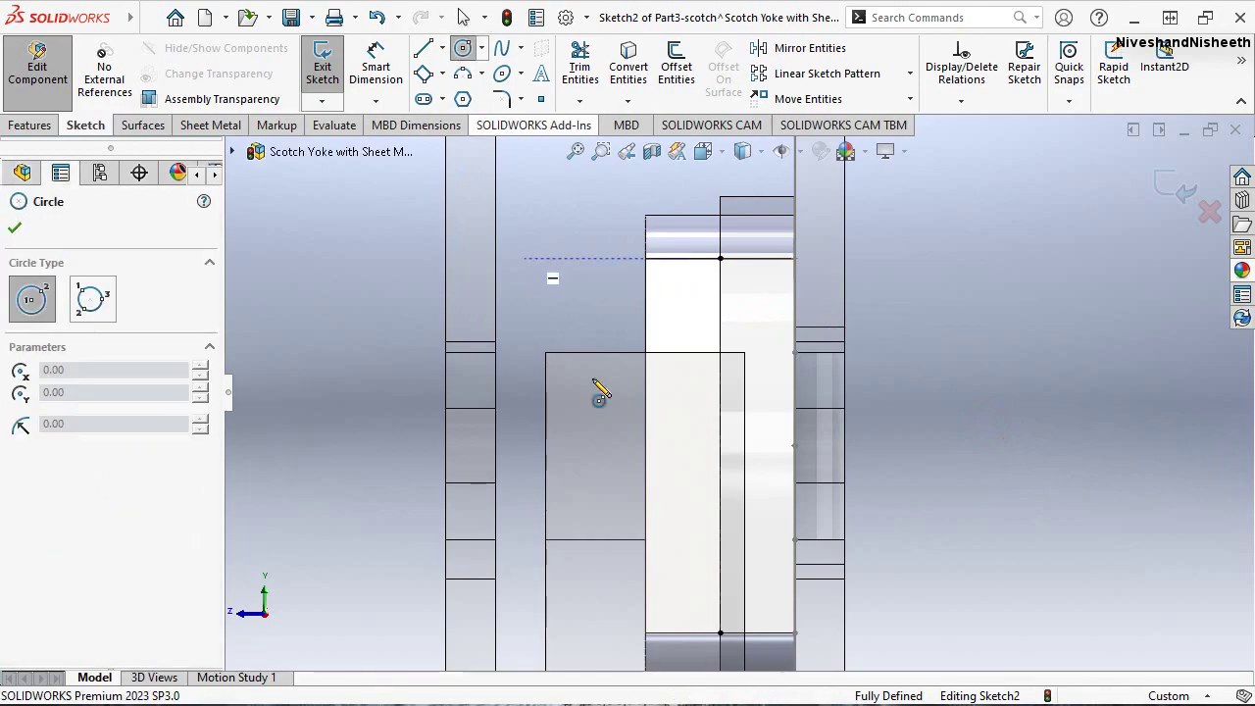
pyautogui.click(719, 446)
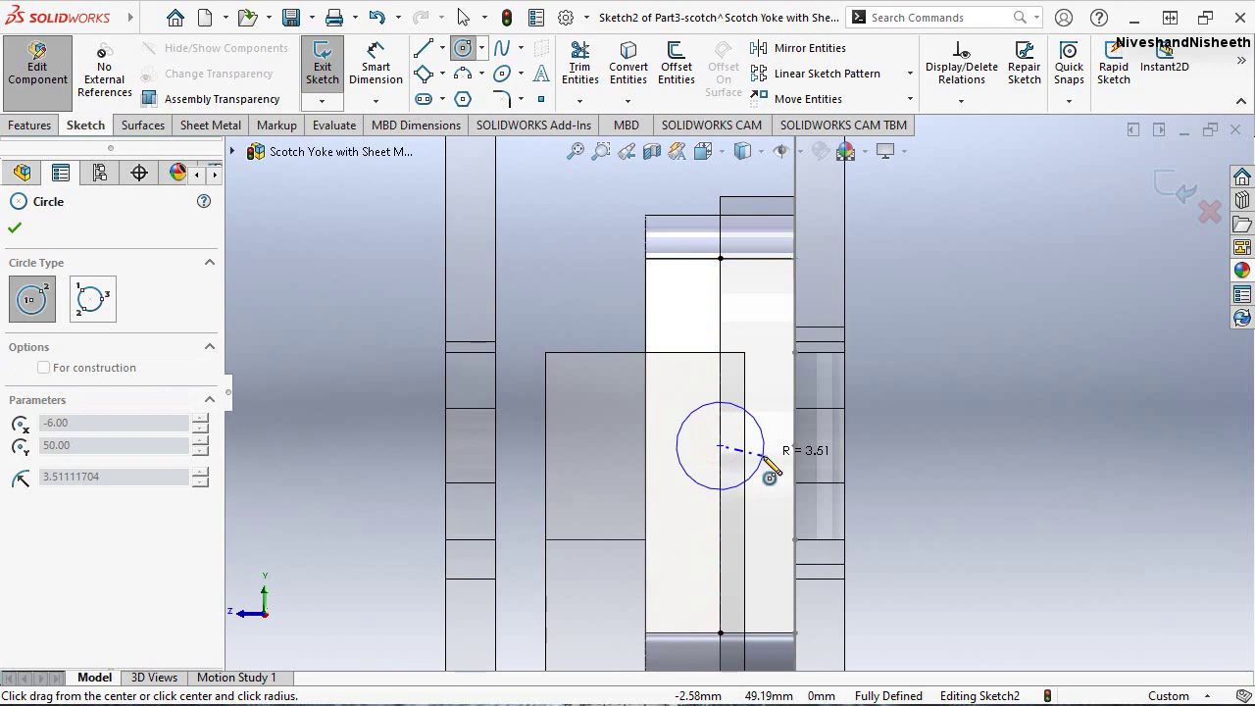
pyautogui.click(769, 473)
pyautogui.press('Escape')
pyautogui.rightClick(1010, 316)
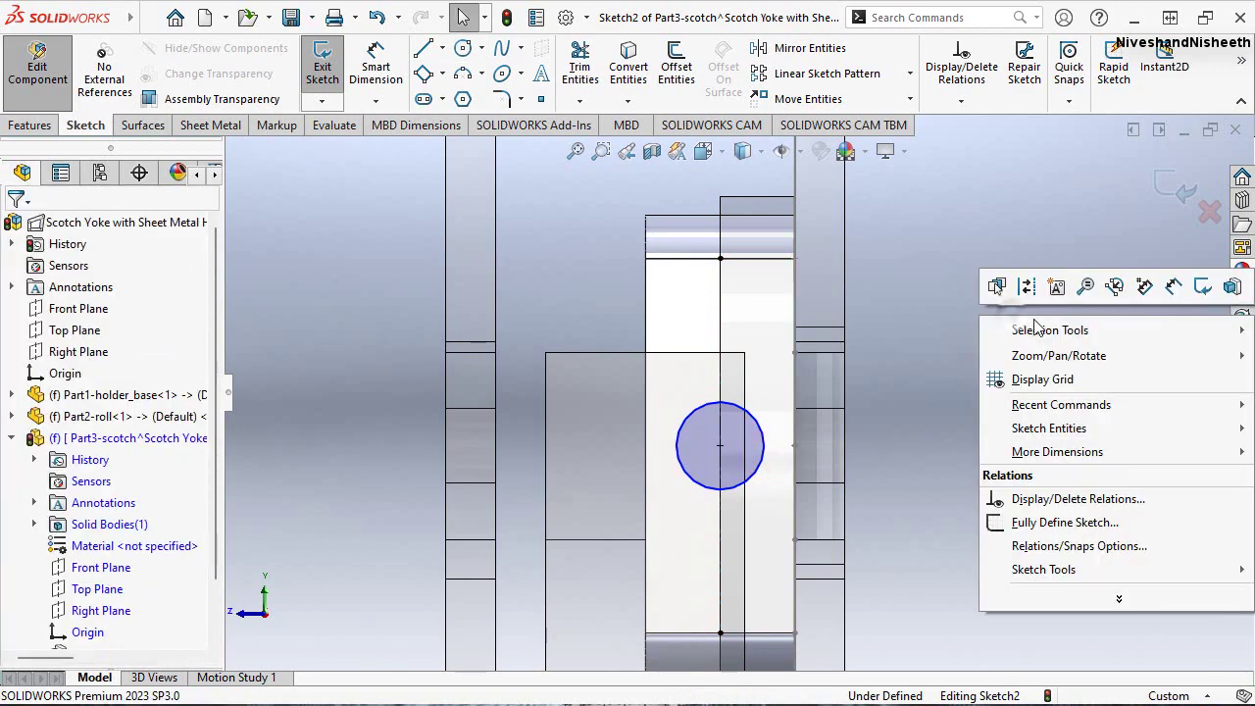
pyautogui.click(1175, 287)
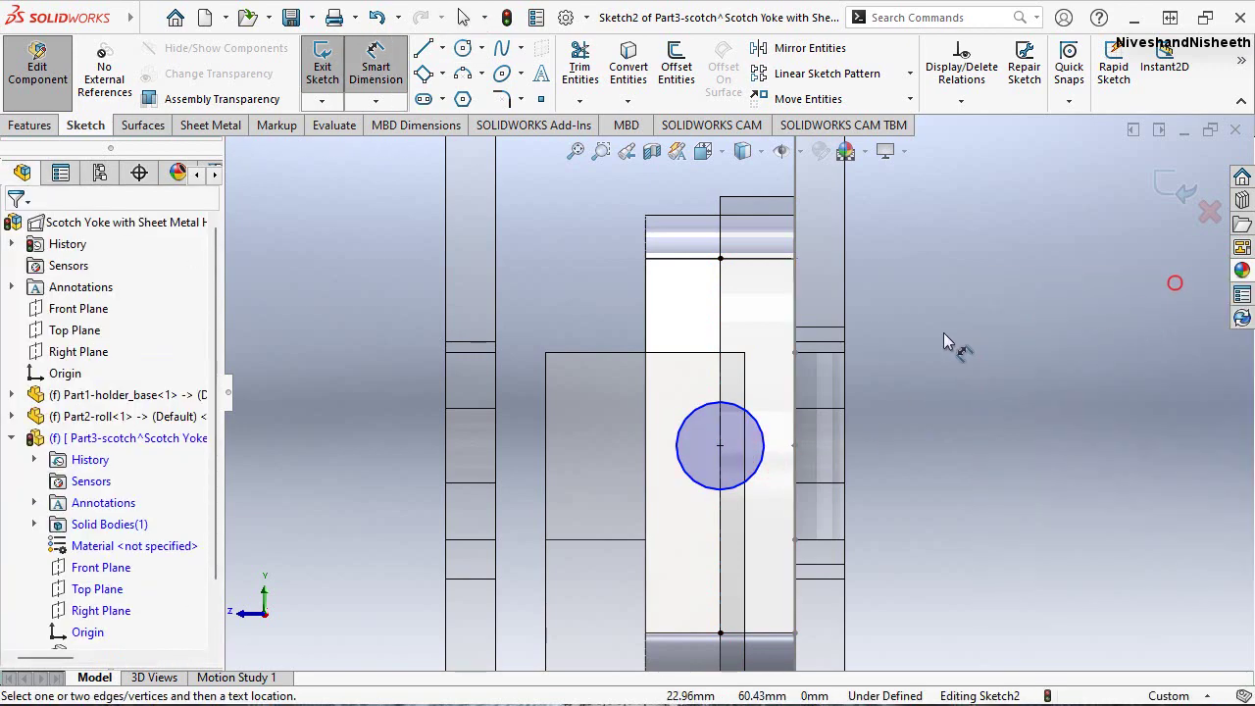
pyautogui.click(766, 434)
pyautogui.click(894, 380)
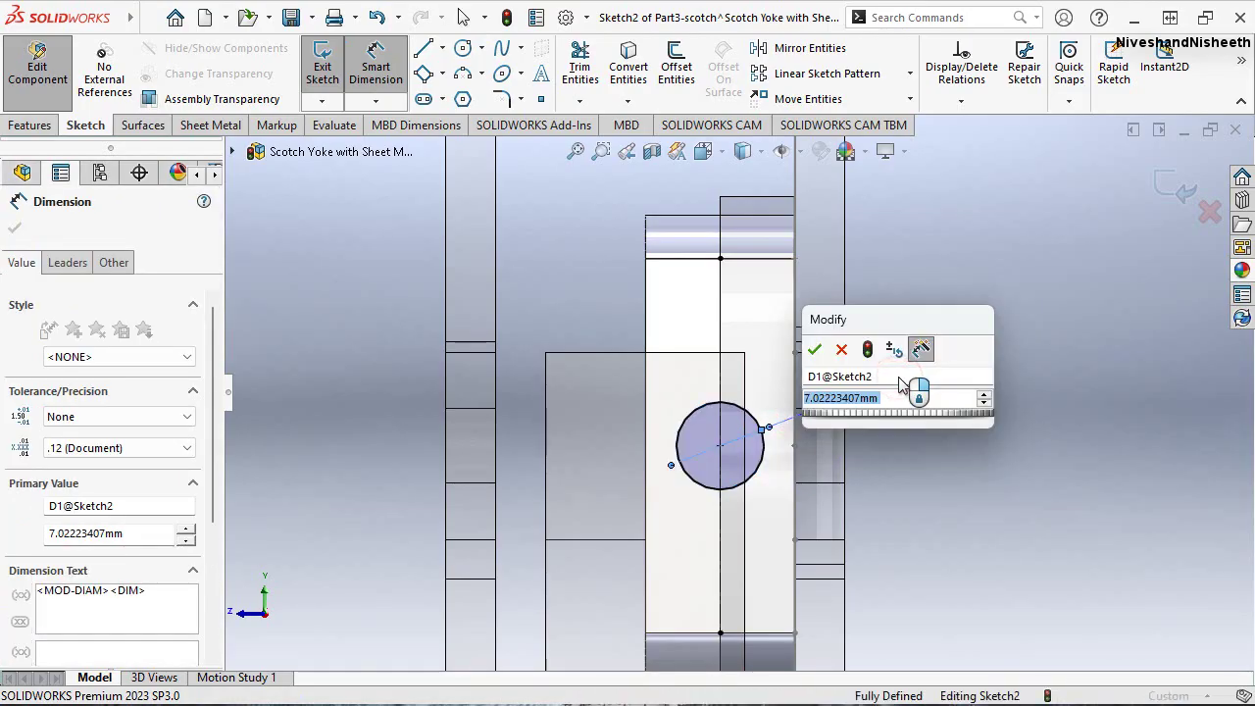
pyautogui.press('Return')
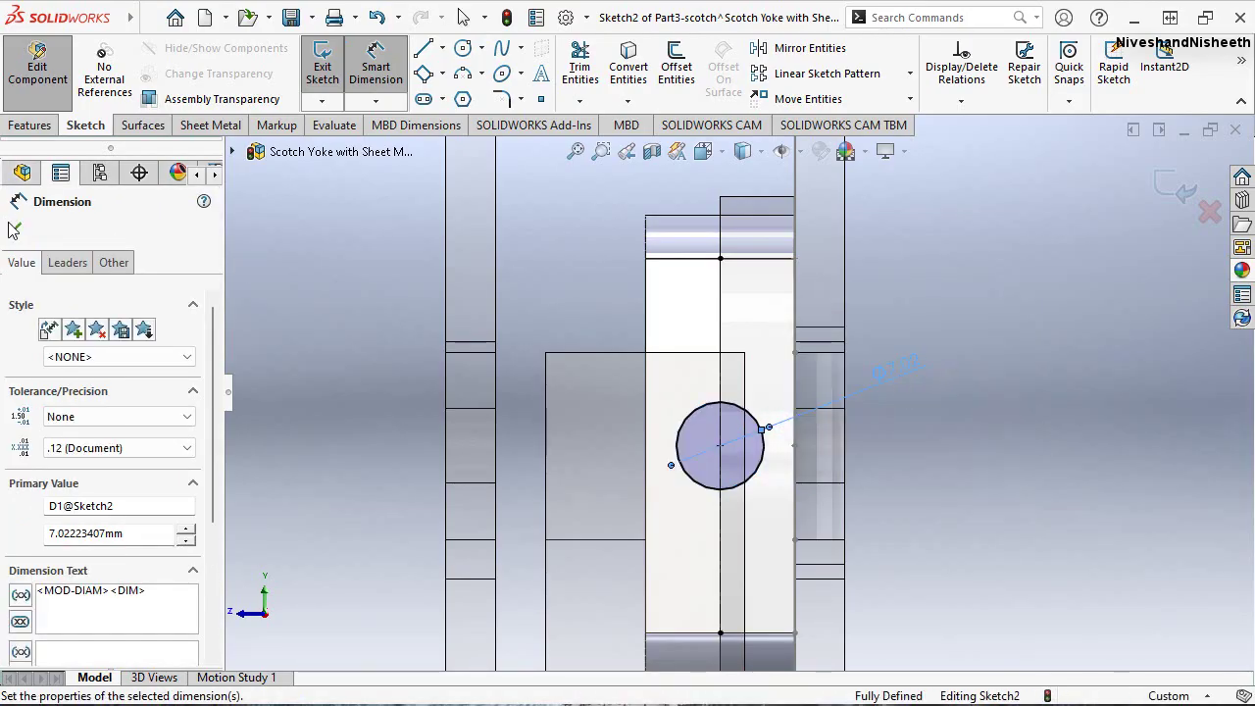
pyautogui.click(14, 232)
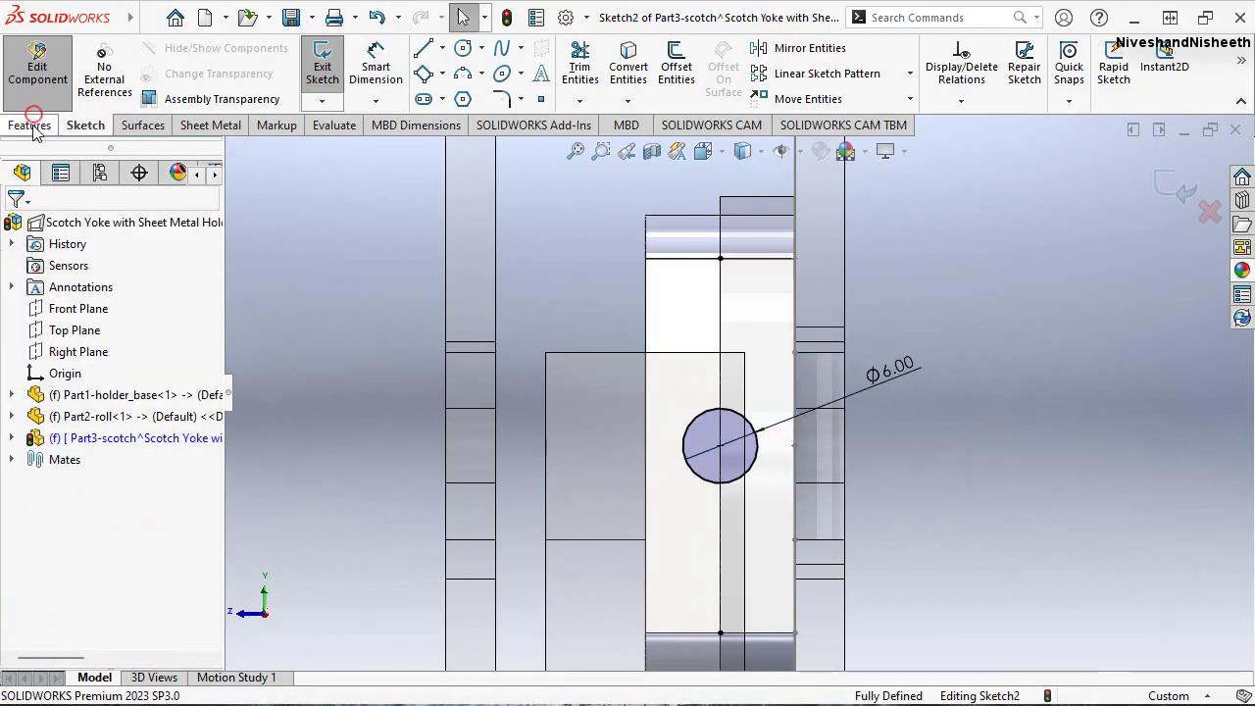
pyautogui.click(30, 125)
# Cut the circle 12 mm blind into the yoke to form the Φ6 hole
pyautogui.click(585, 67)
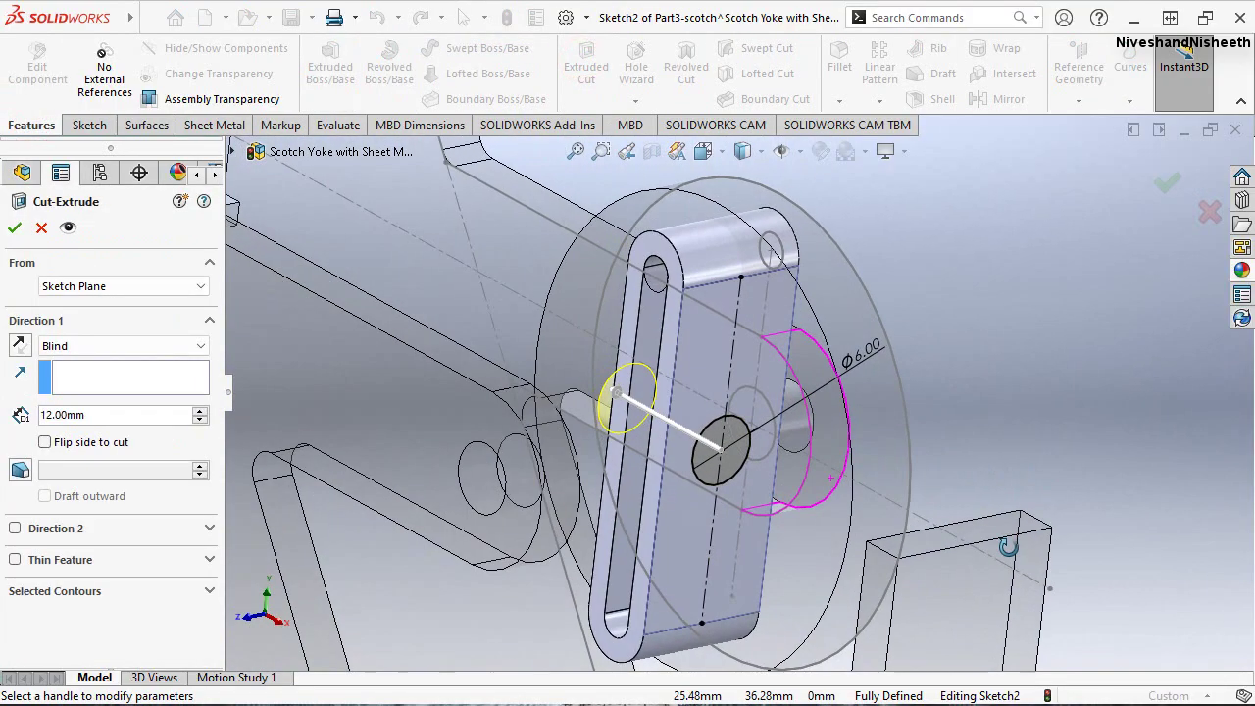
pyautogui.click(13, 233)
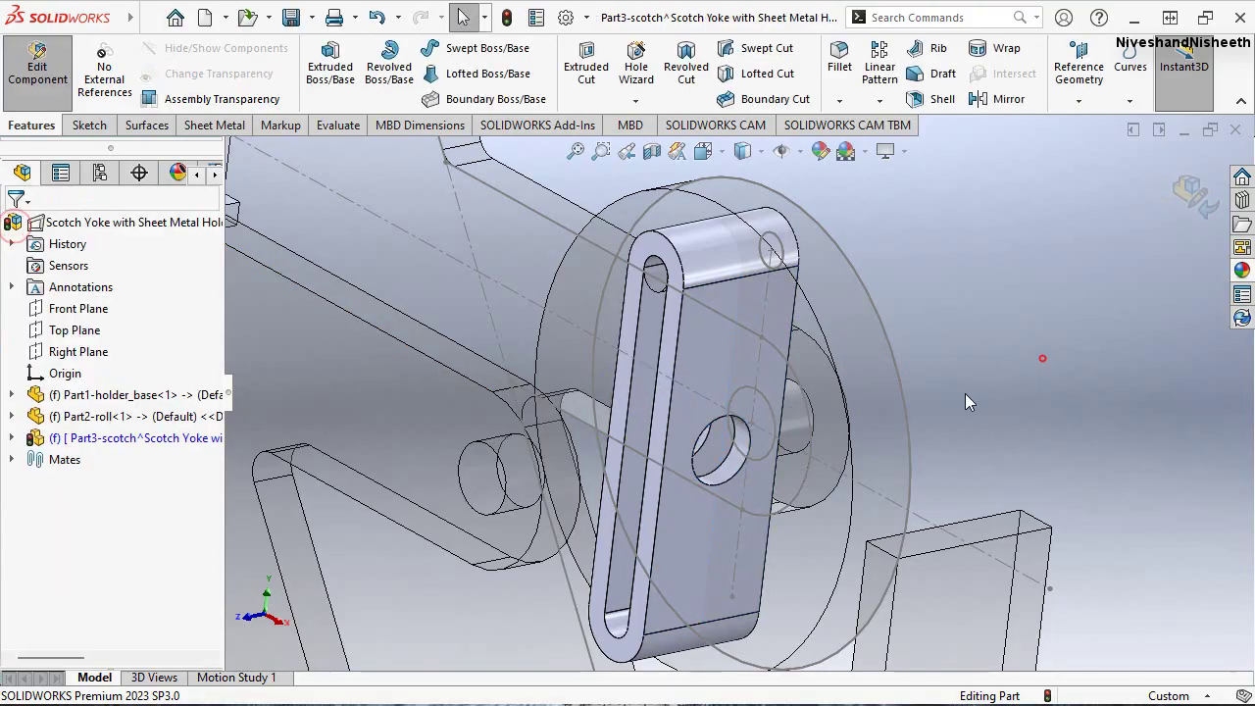
pyautogui.moveTo(964, 393)
pyautogui.mouseDown(button='middle')
pyautogui.moveTo(845, 490)
pyautogui.moveTo(707, 485)
pyautogui.moveTo(705, 456)
pyautogui.moveTo(799, 468)
pyautogui.mouseUp(button='middle')
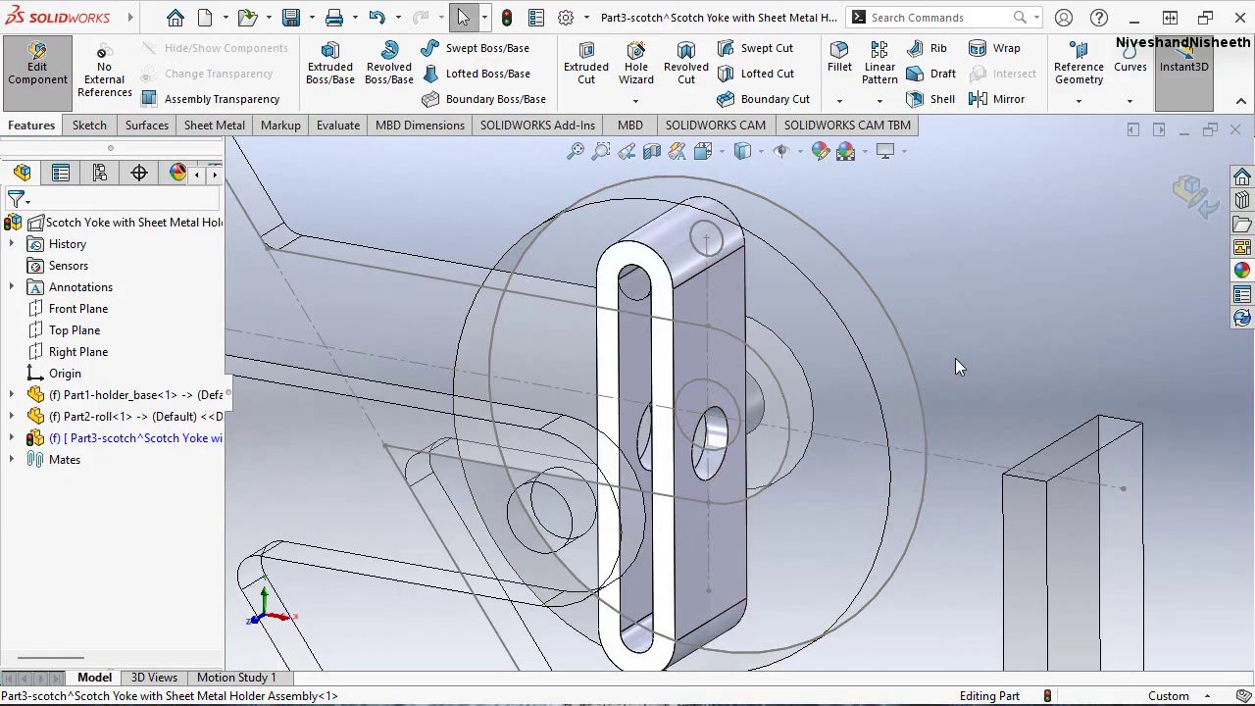
pyautogui.click(973, 308)
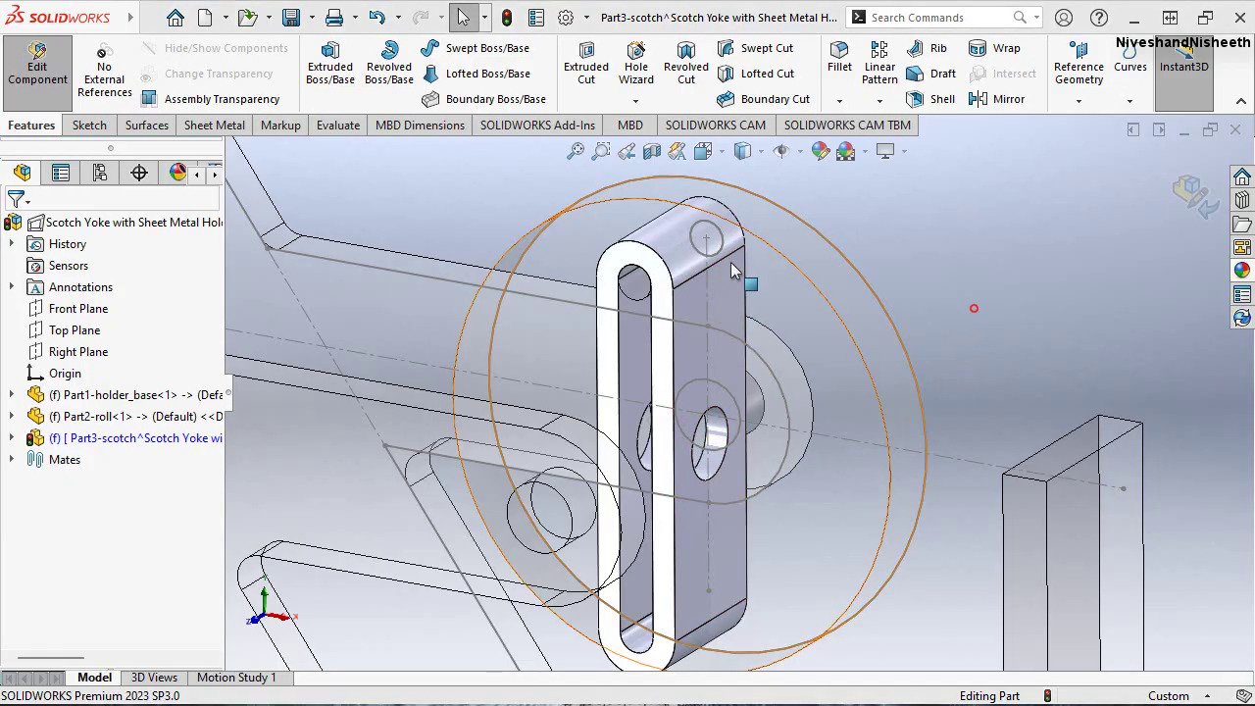
# Check the hole from the Right view, then reopen Sketch2 and exit it unchanged
pyautogui.click(720, 160)
pyautogui.moveTo(712, 432)
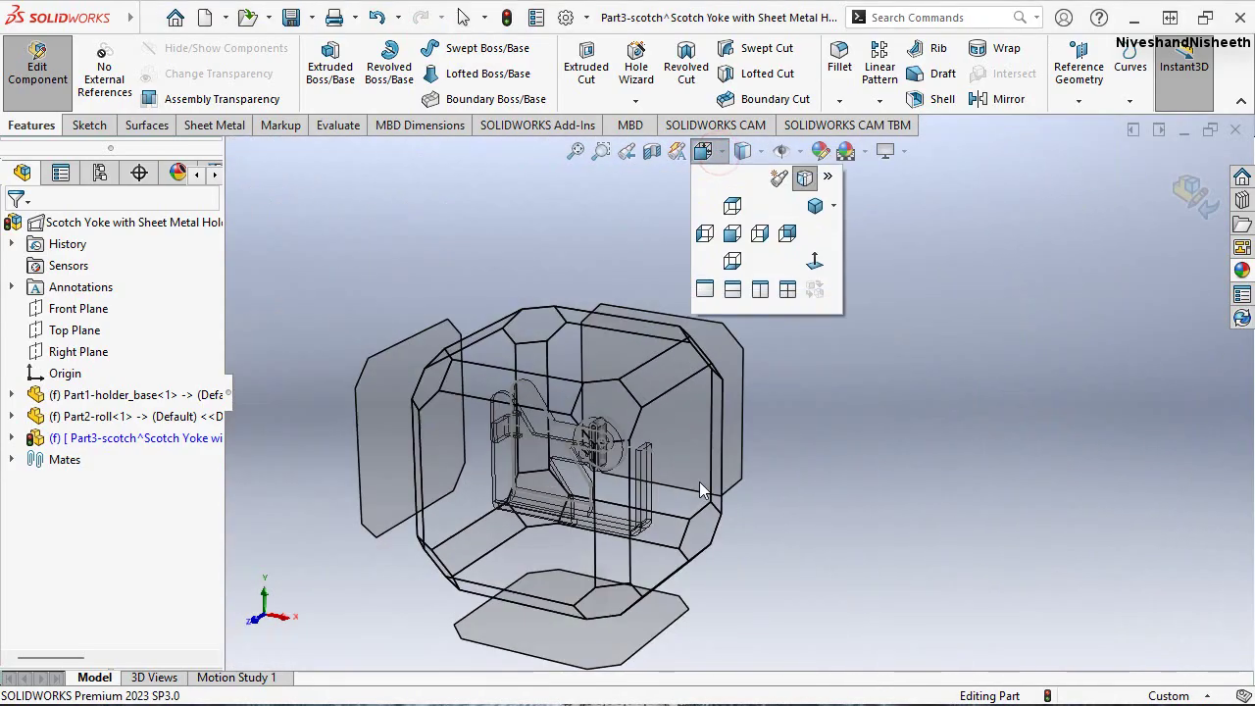
pyautogui.click(679, 473)
pyautogui.scroll(-5, 672, 471)
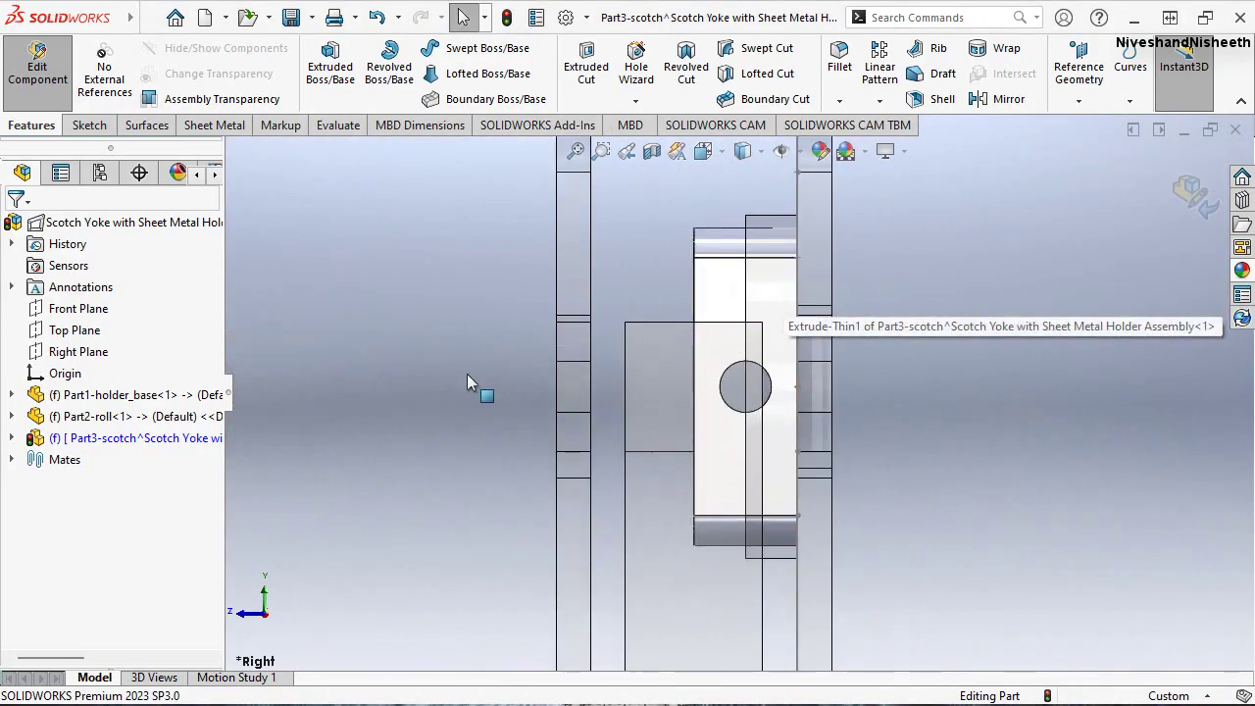
pyautogui.click(12, 437)
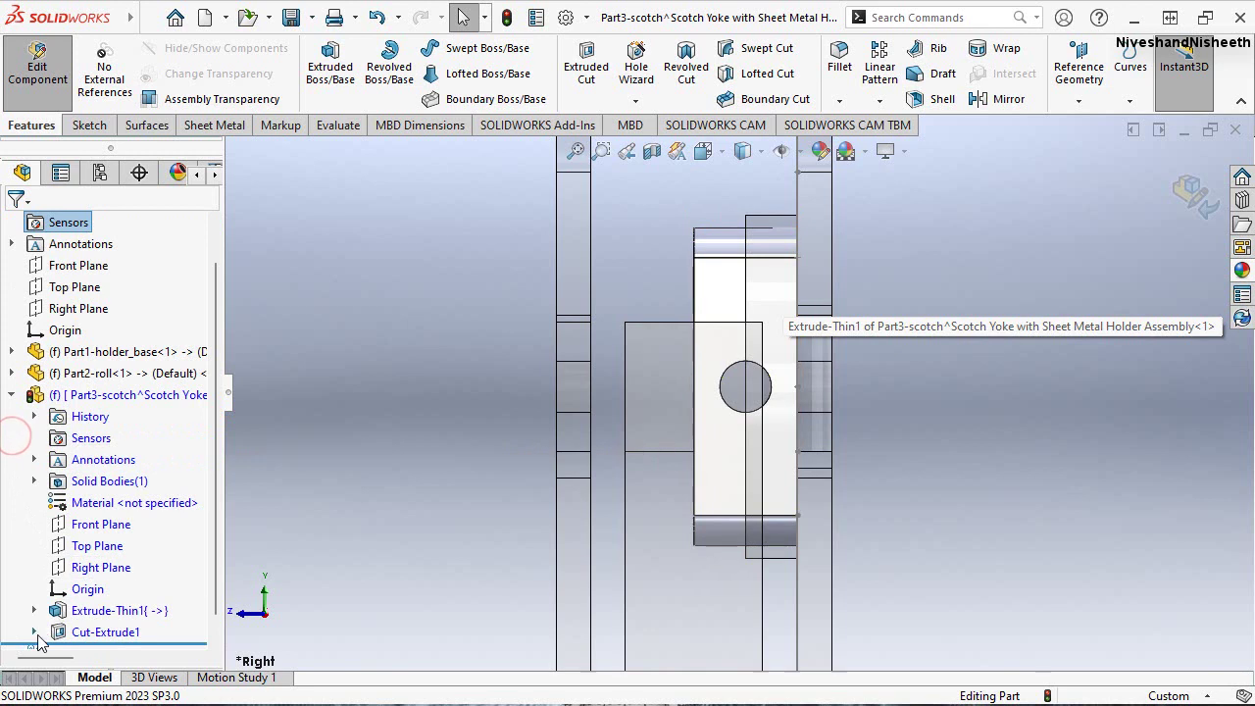
pyautogui.click(36, 633)
pyautogui.click(83, 637)
pyautogui.click(94, 576)
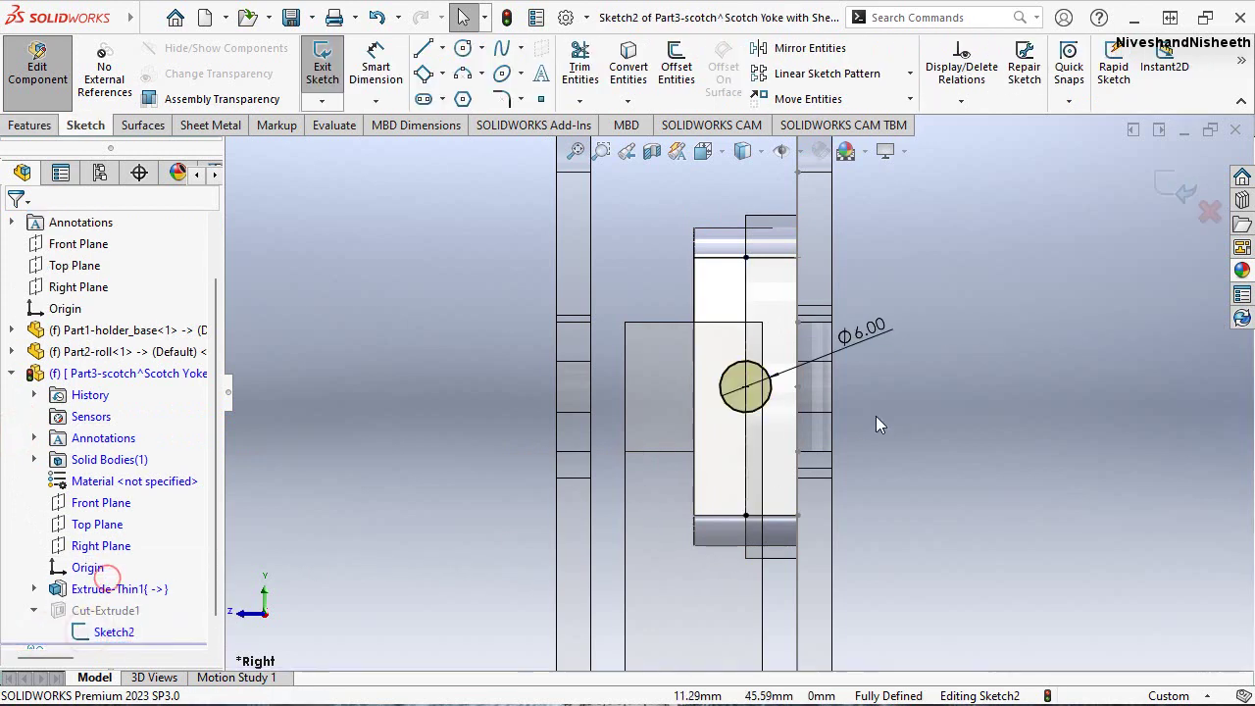
pyautogui.scroll(2, 747, 425)
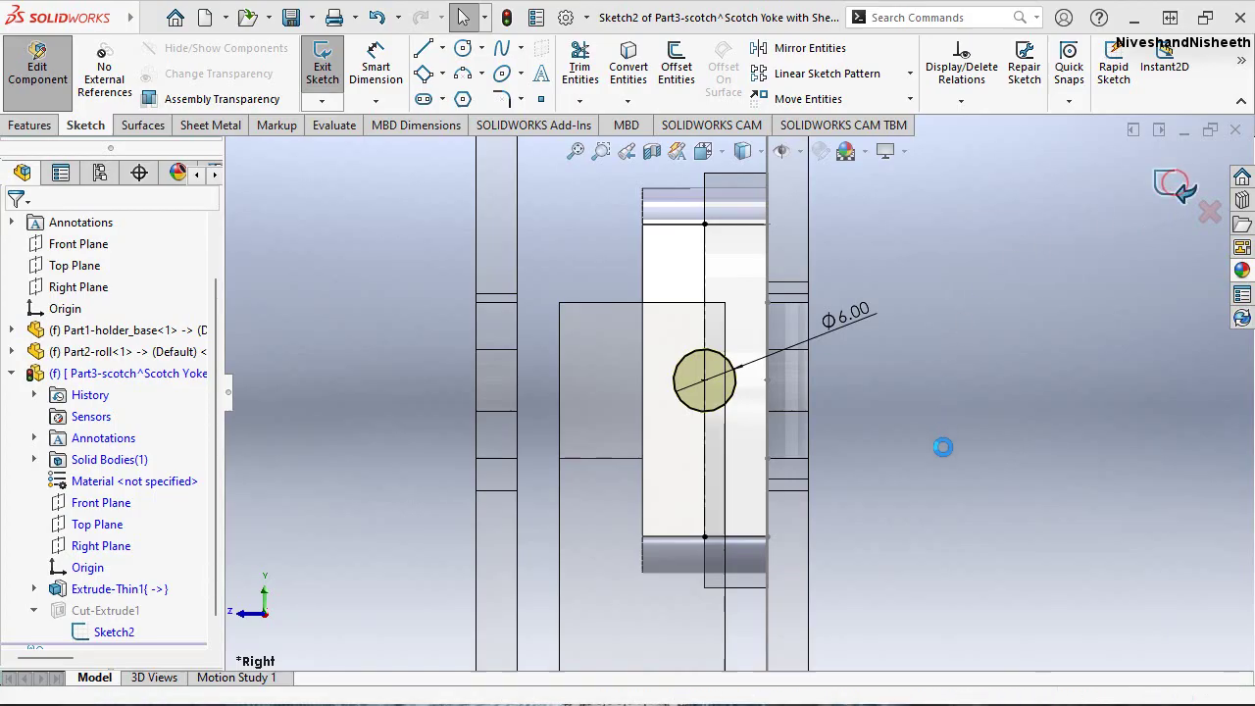
pyautogui.click(1175, 186)
# Exit component editing and return the assembly to the isometric view
pyautogui.click(1178, 201)
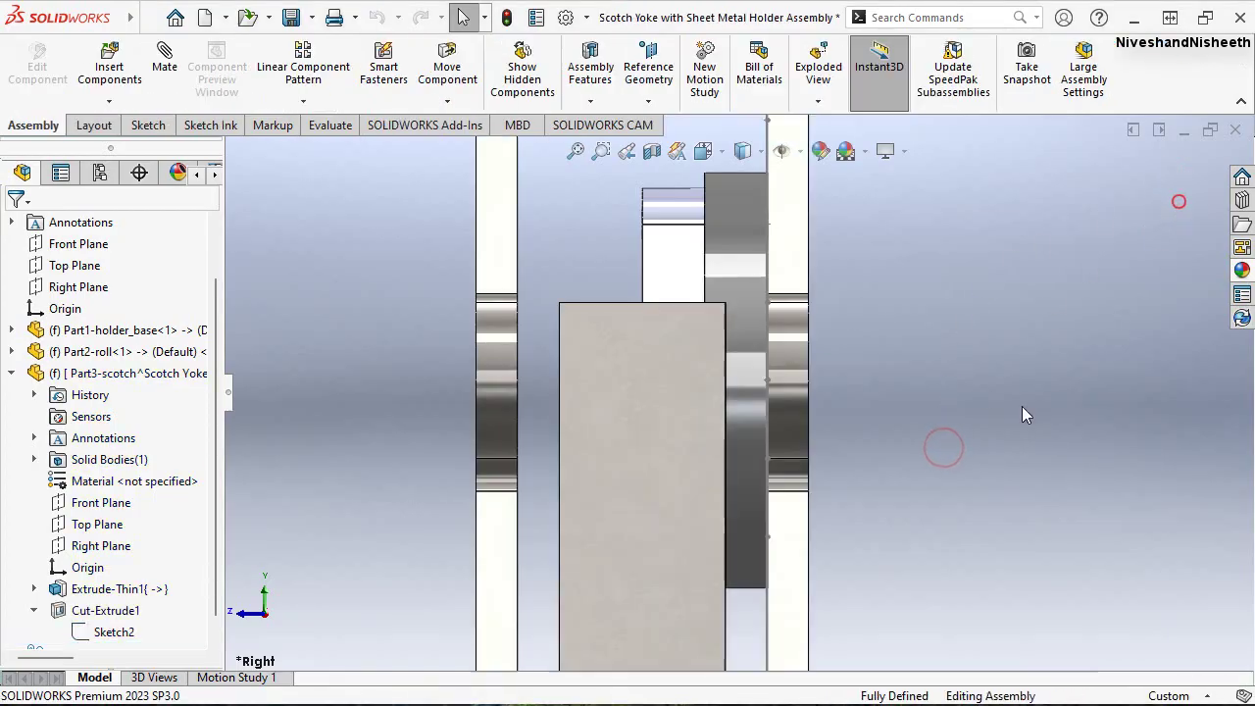
pyautogui.moveTo(970, 431)
pyautogui.mouseDown(button='middle')
pyautogui.moveTo(1091, 572)
pyautogui.moveTo(1011, 624)
pyautogui.mouseUp(button='middle')
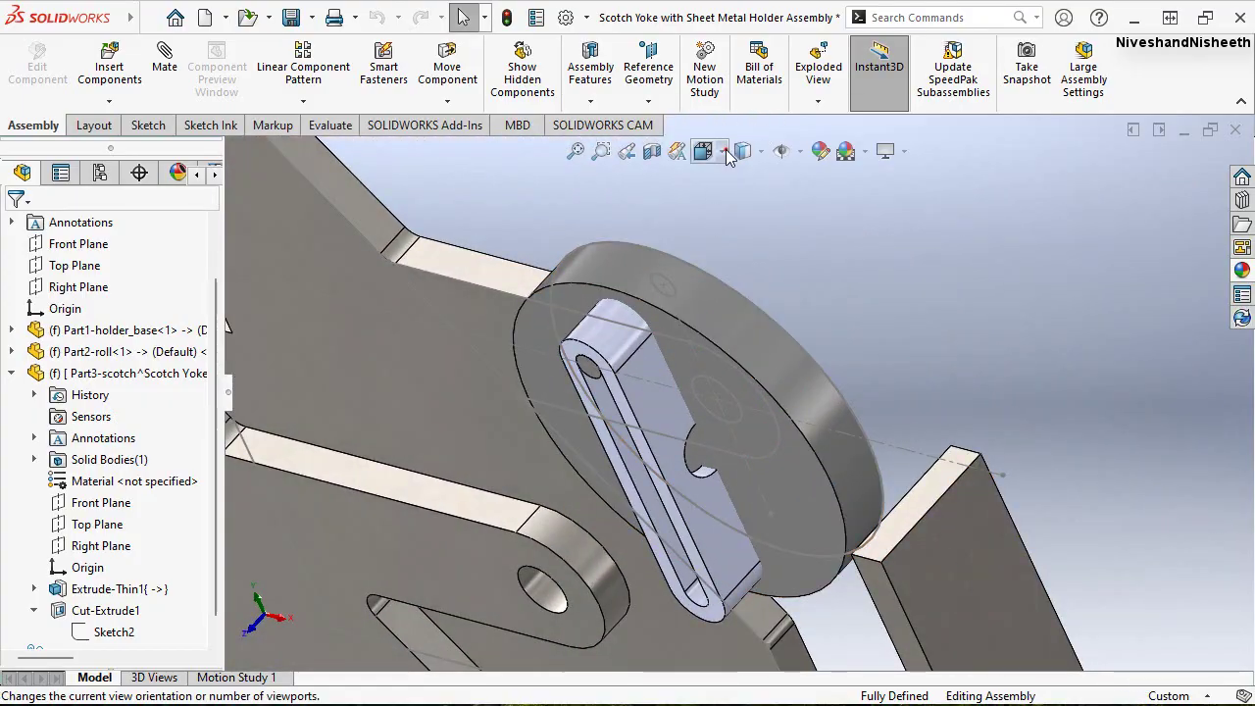
pyautogui.click(723, 151)
pyautogui.click(533, 471)
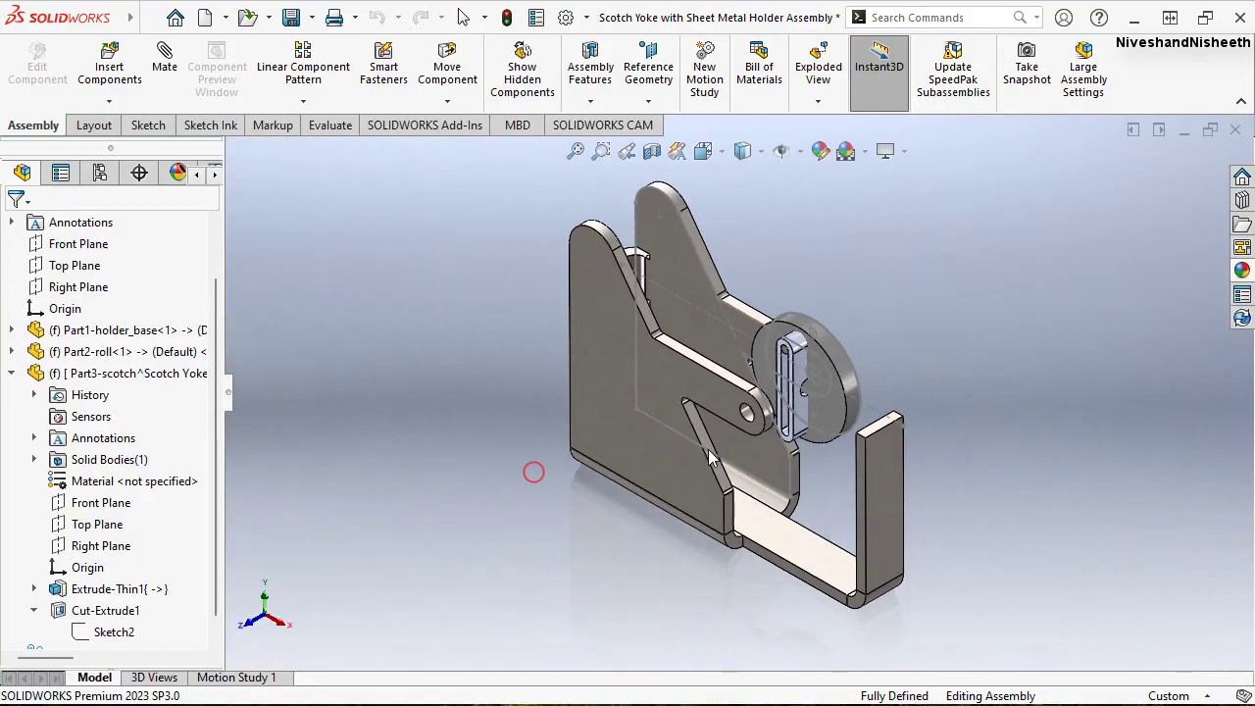
# Save the assembly with Save All, storing the virtual yoke externally as Part3-scotch
pyautogui.hotkey('ctrl', 's')
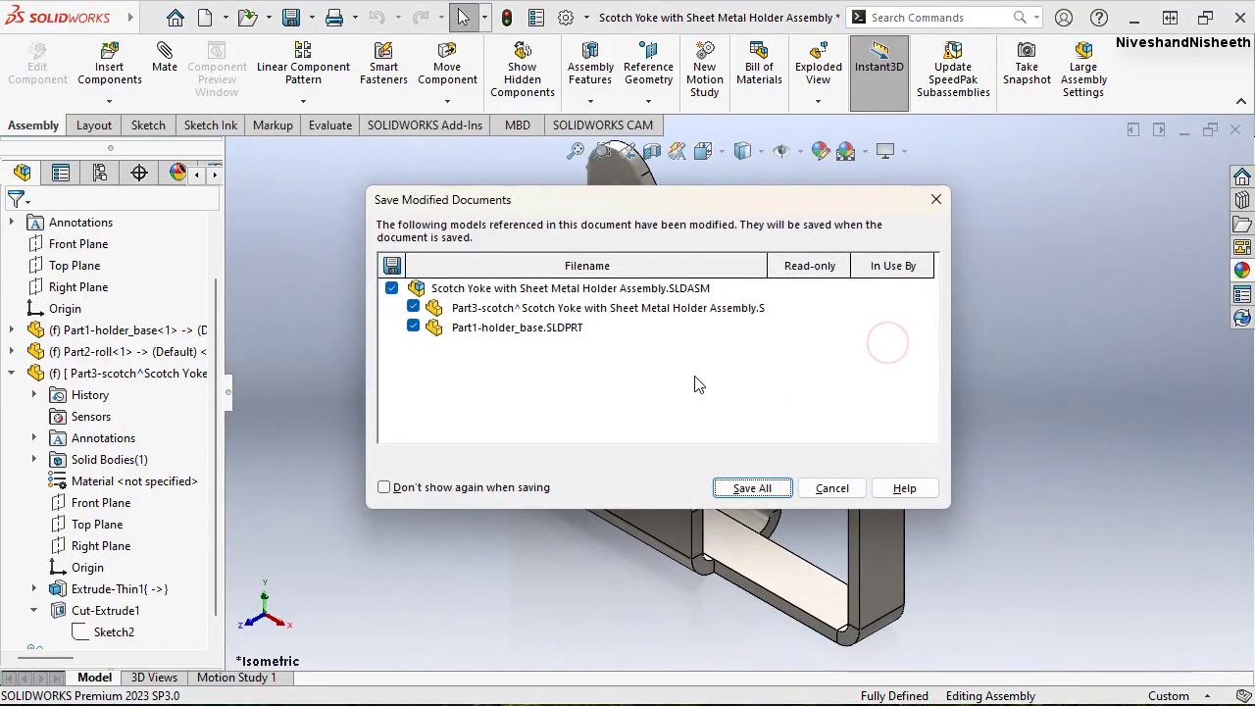
pyautogui.click(753, 487)
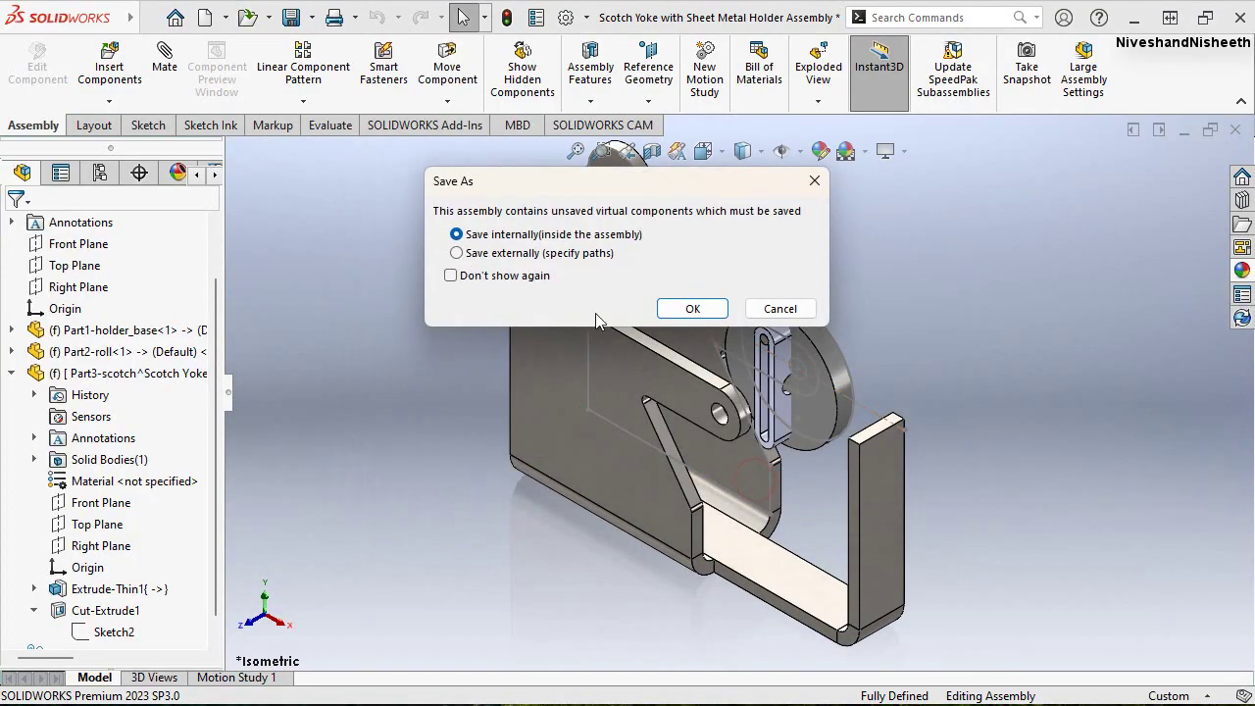
pyautogui.click(528, 252)
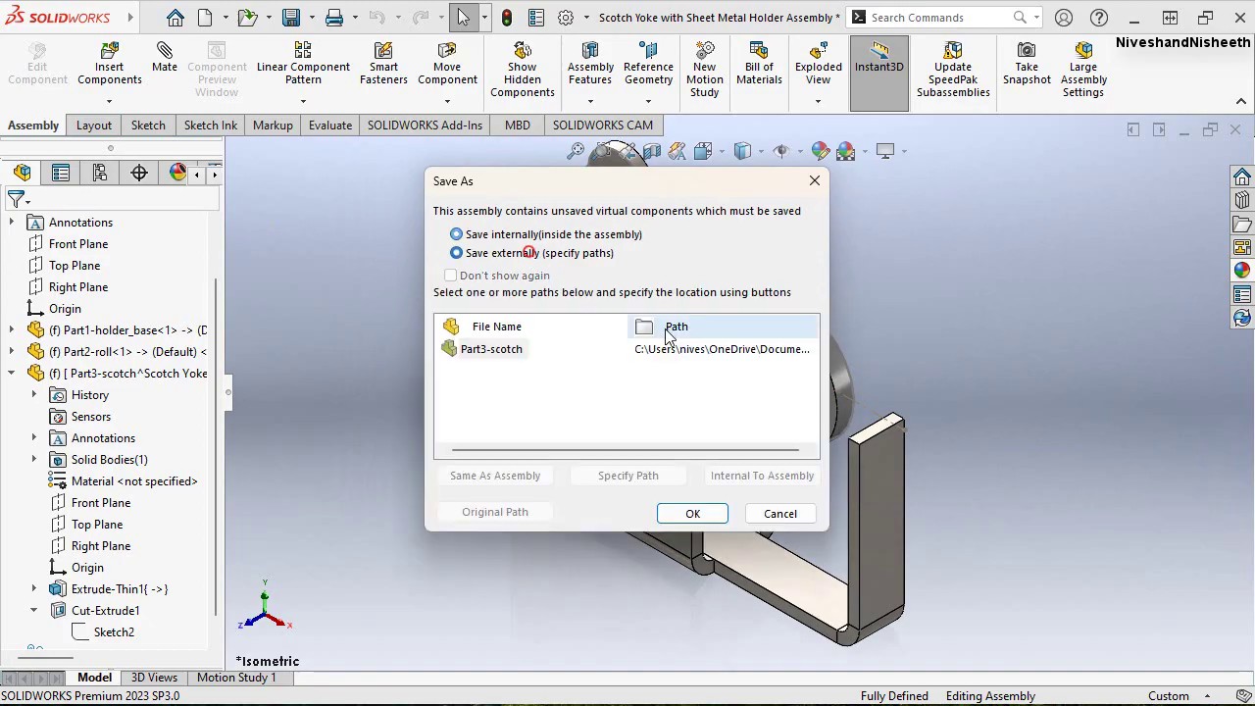
pyautogui.click(692, 513)
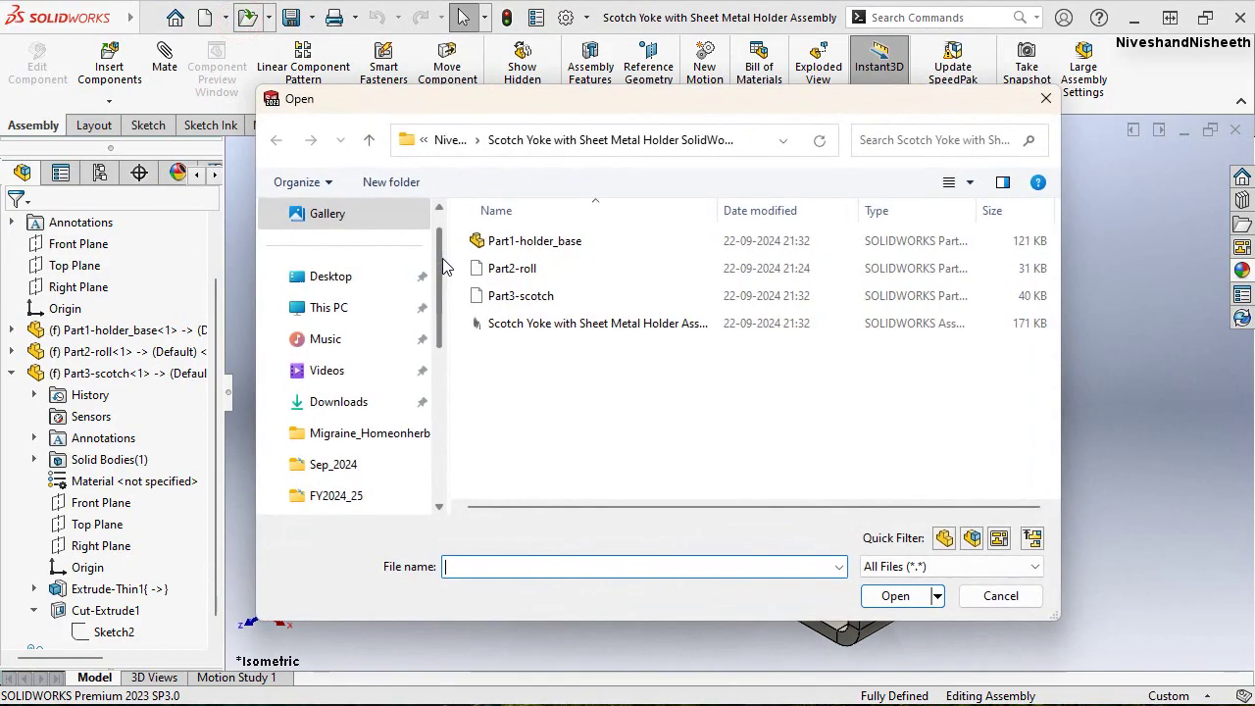
# Browse the files as extra large icons, then as tiles, and close without opening anything
pyautogui.click(970, 184)
pyautogui.click(1013, 20)
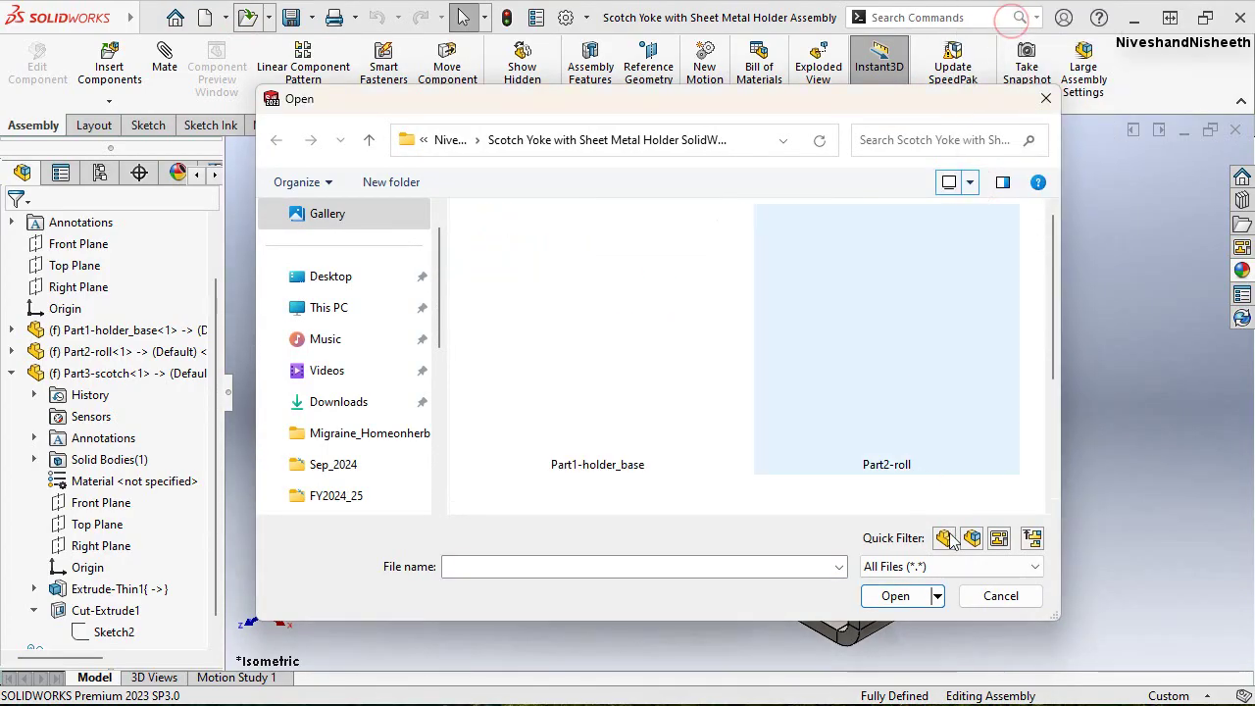
pyautogui.scroll(-3, 1045, 376)
pyautogui.scroll(3, 1029, 384)
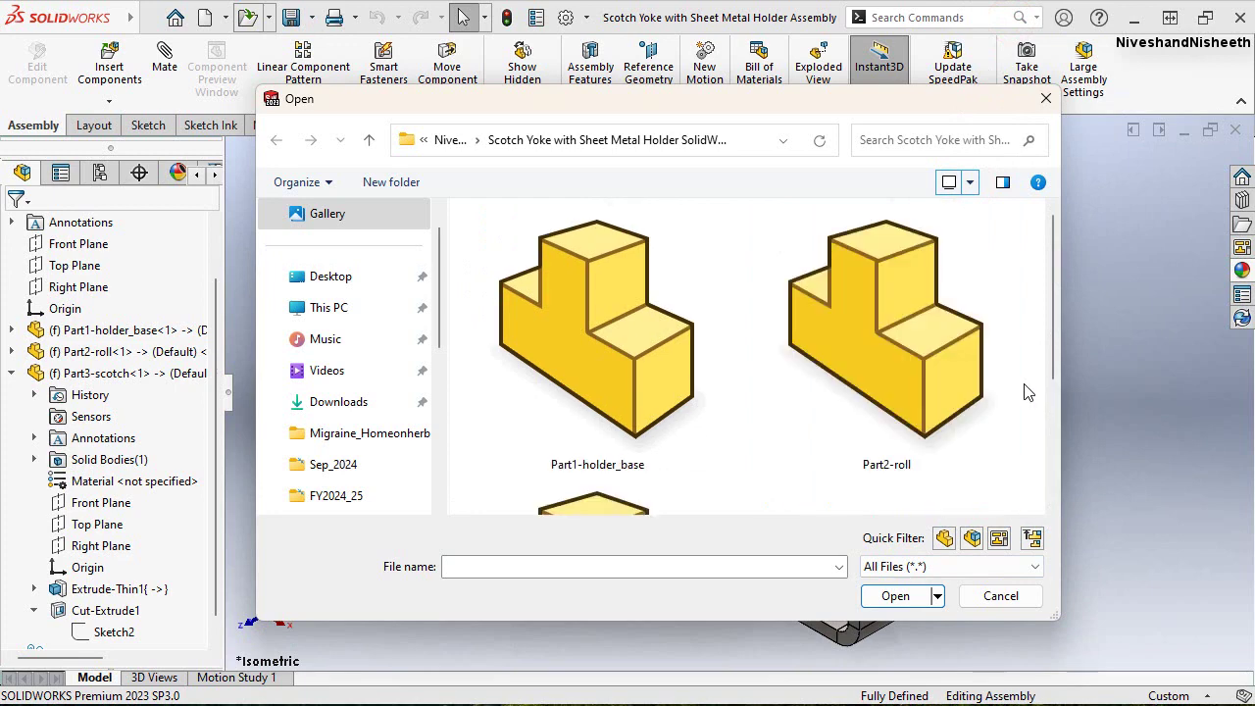
pyautogui.click(969, 182)
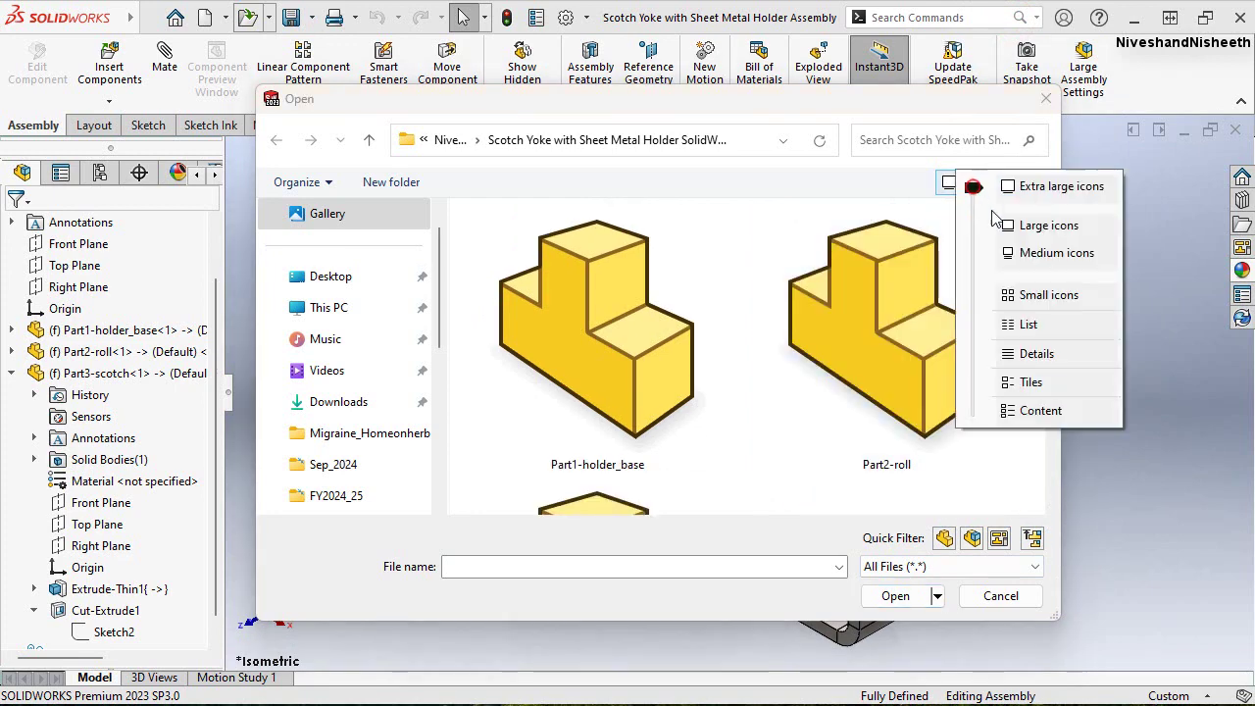
pyautogui.click(1034, 382)
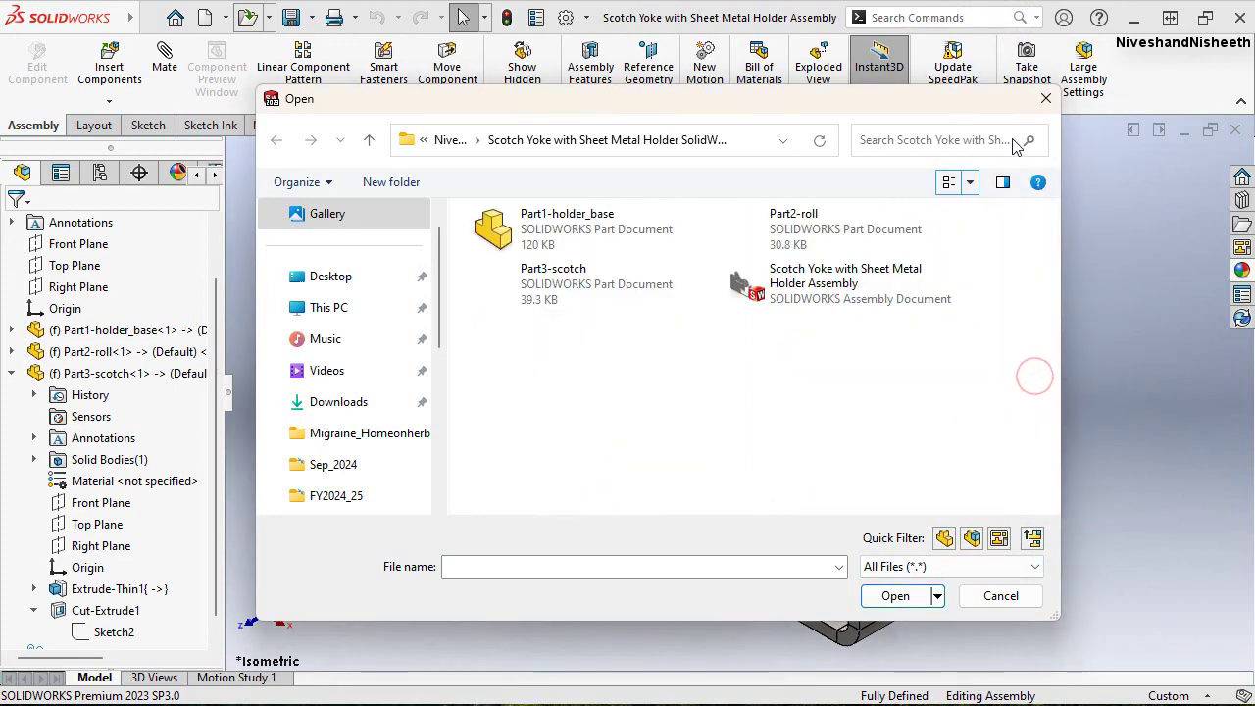
pyautogui.click(1041, 111)
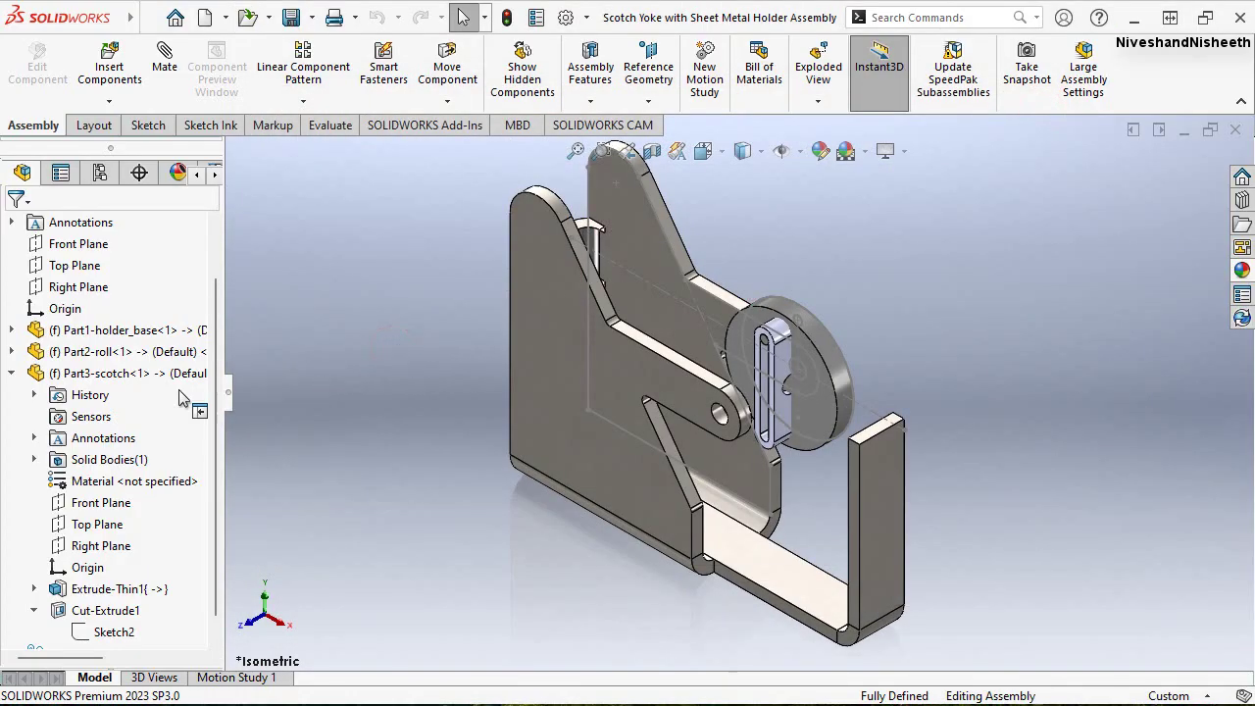
# Give the Part3-scotch yoke component a red appearance, then restore the isometric view
pyautogui.click(11, 374)
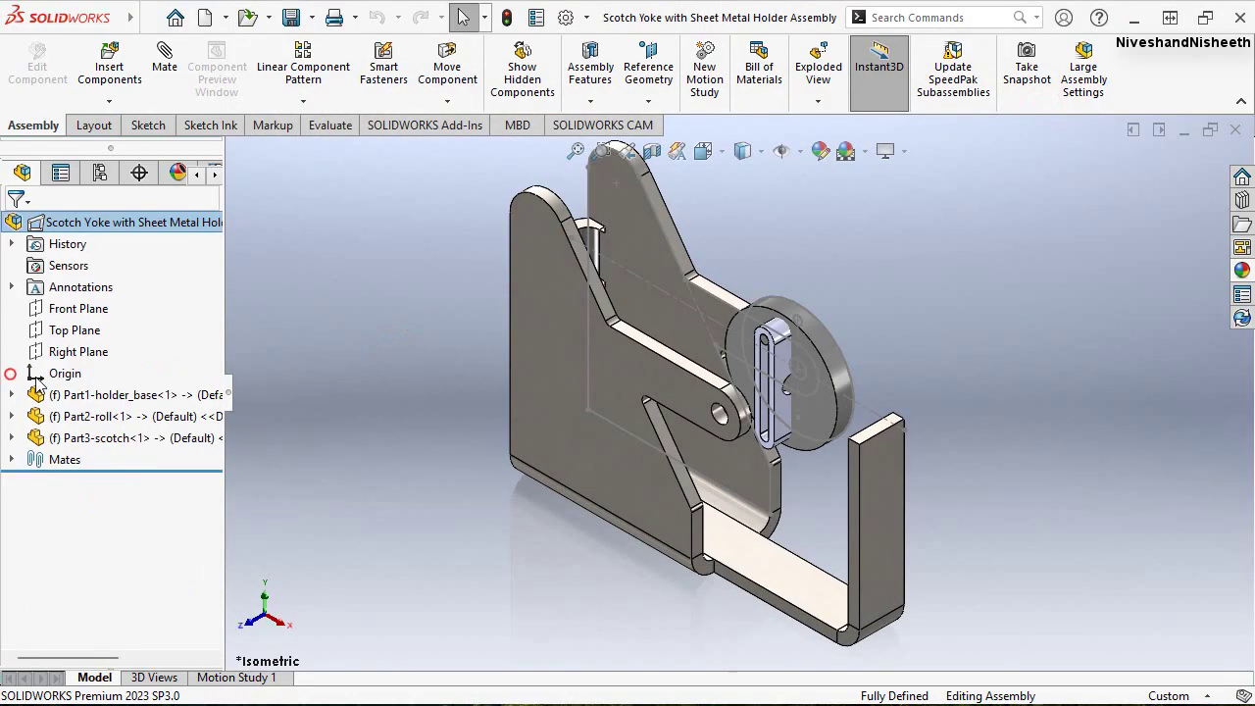
pyautogui.click(191, 440)
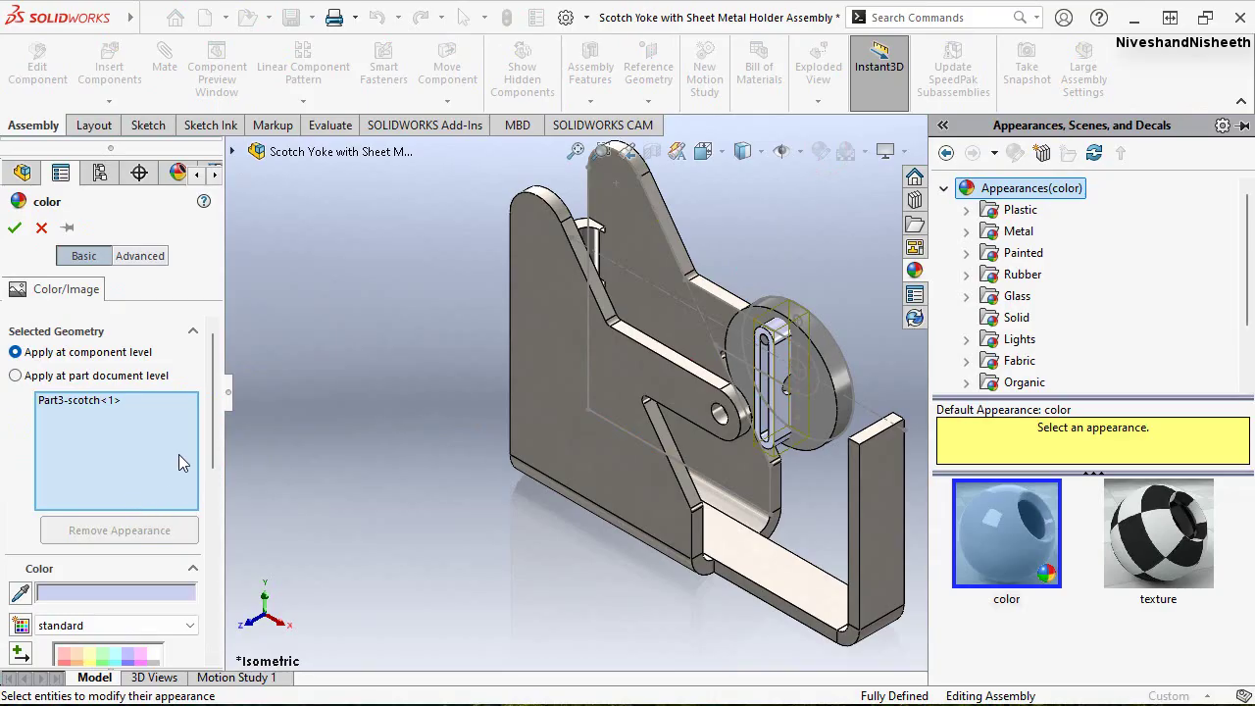
pyautogui.click(212, 422)
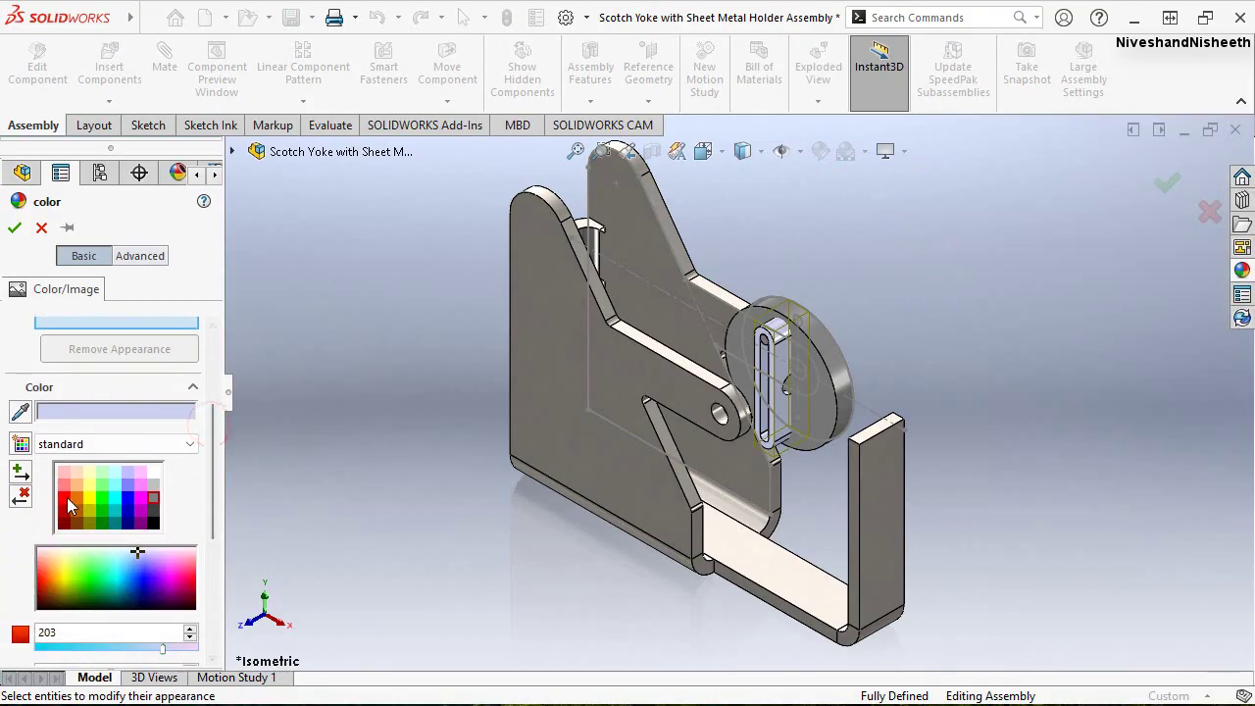
pyautogui.click(66, 495)
pyautogui.click(13, 229)
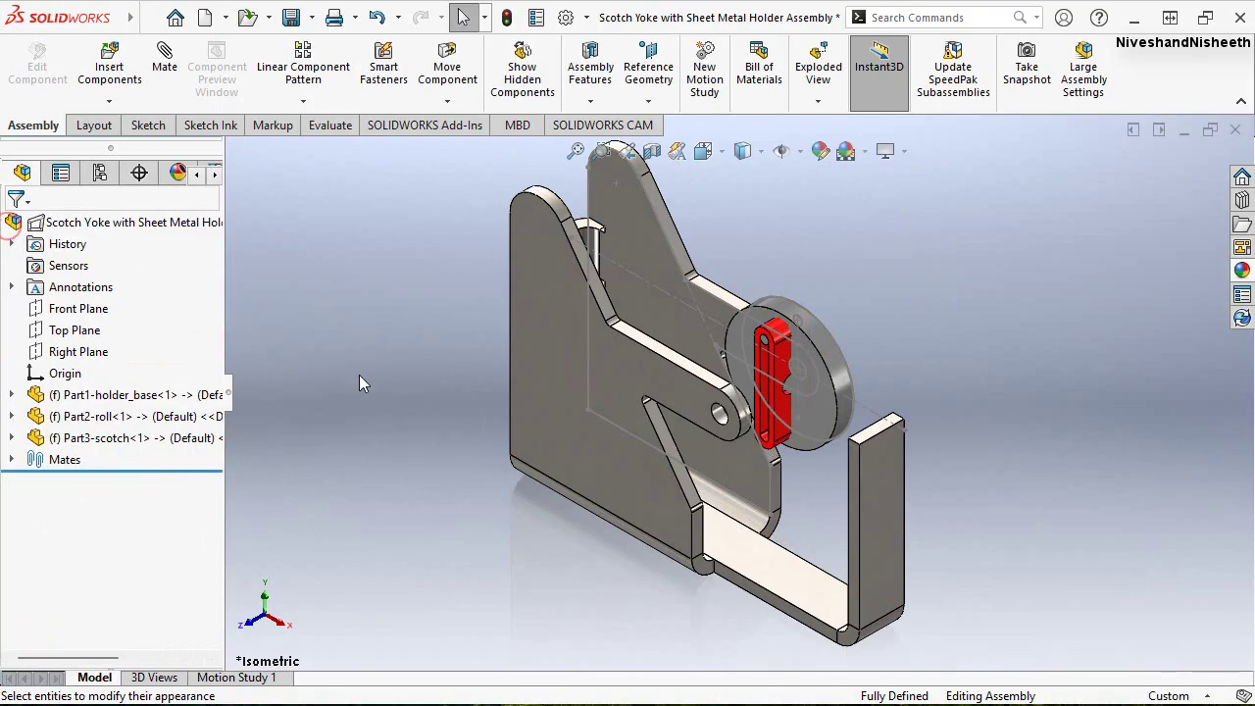
pyautogui.scroll(-3, 767, 463)
pyautogui.moveTo(766, 463)
pyautogui.mouseDown(button='middle')
pyautogui.moveTo(710, 596)
pyautogui.moveTo(692, 305)
pyautogui.moveTo(561, 405)
pyautogui.mouseUp(button='middle')
pyautogui.press('space')
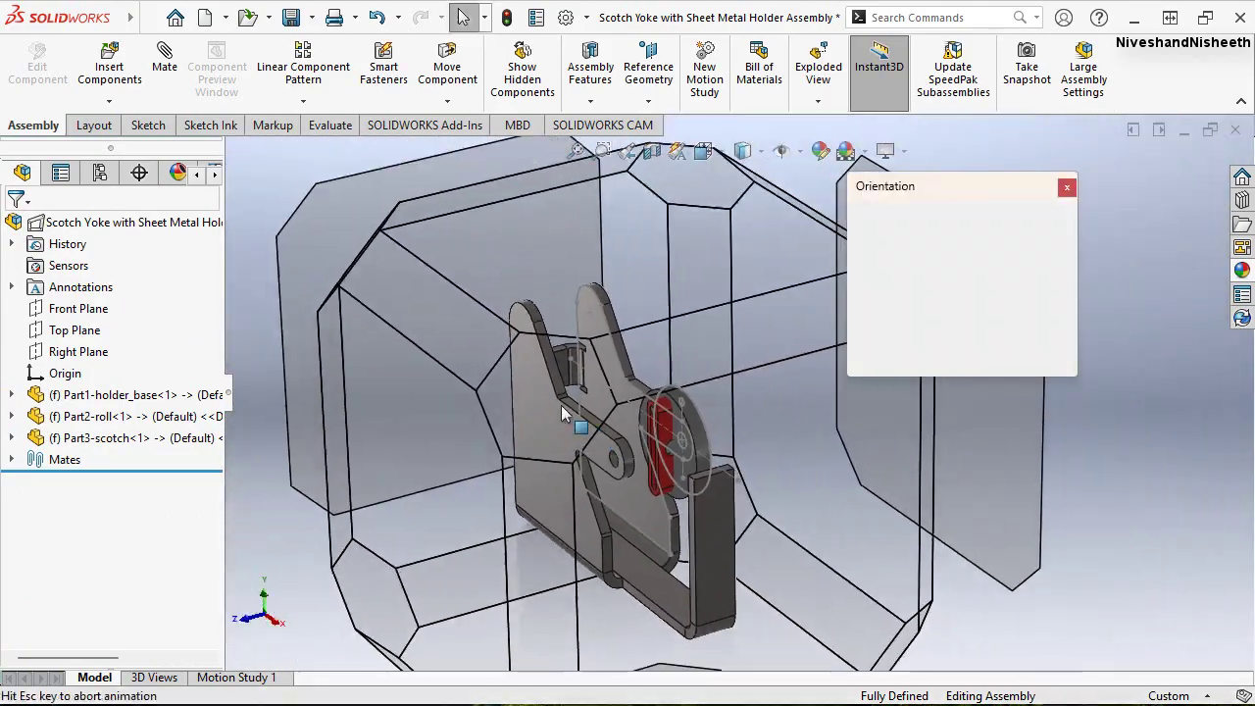
pyautogui.click(527, 435)
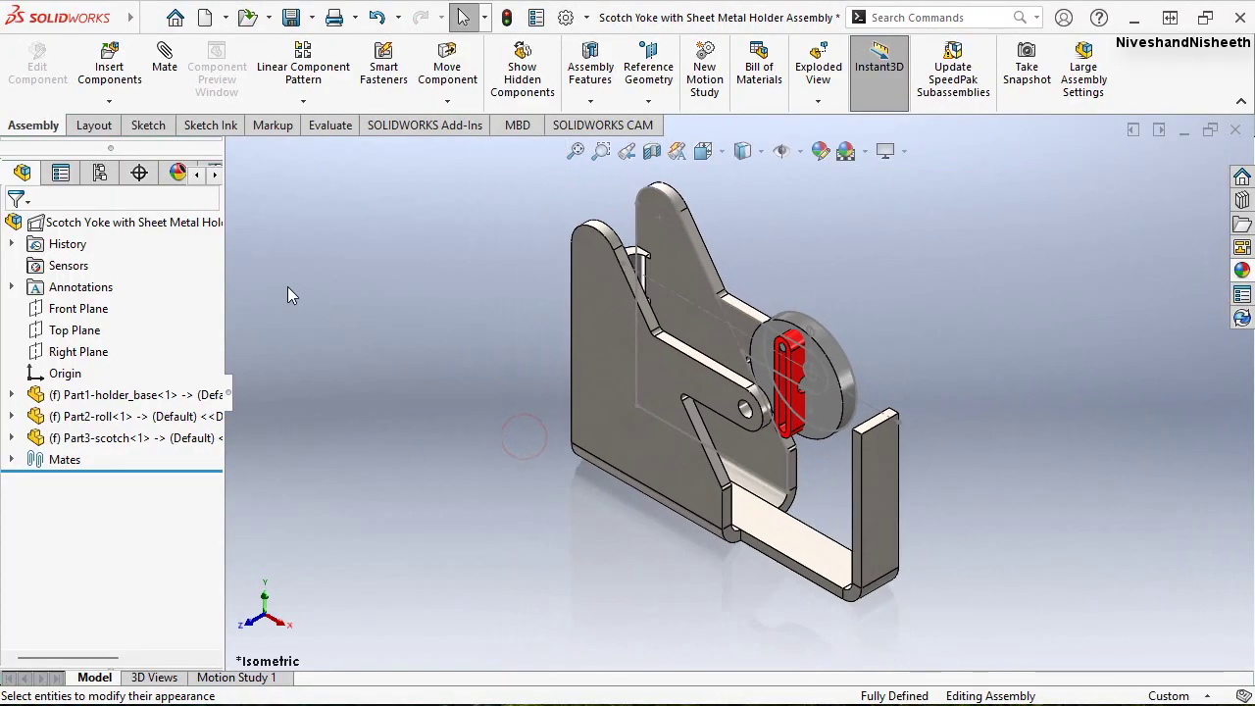
# Add a new directional light, Directional5, aimed at the model from the DisplayManager
pyautogui.click(177, 174)
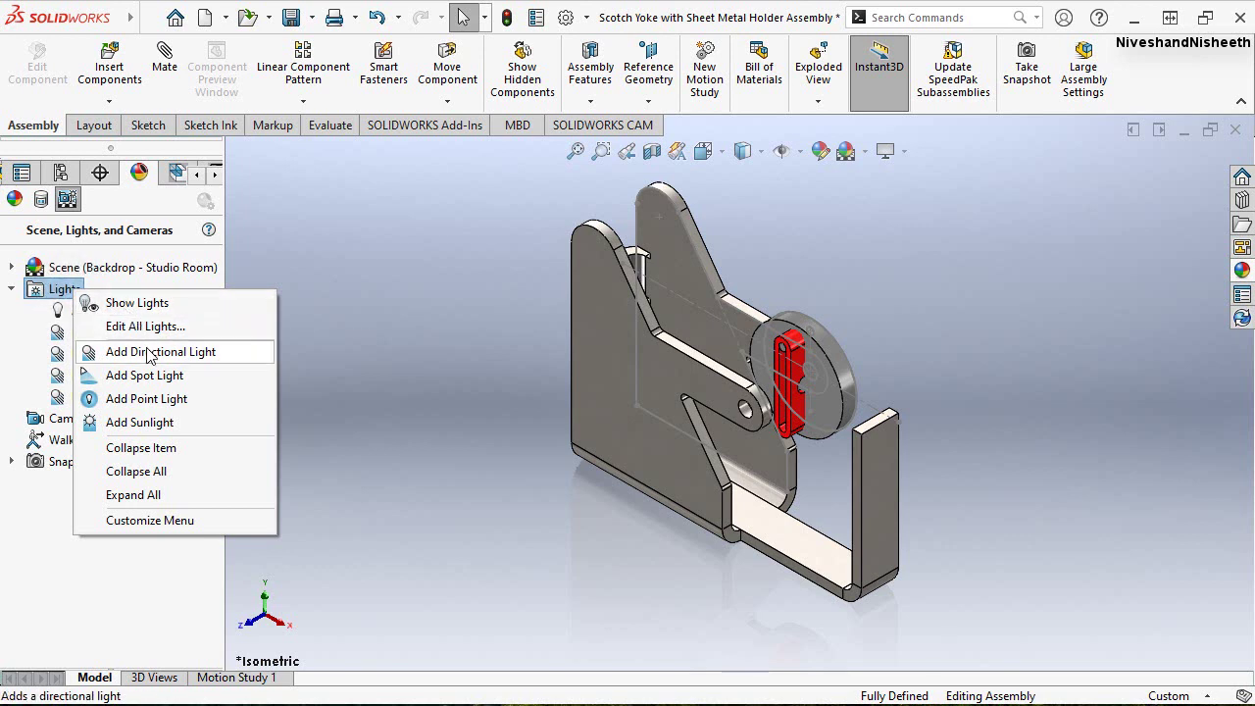
pyautogui.click(152, 353)
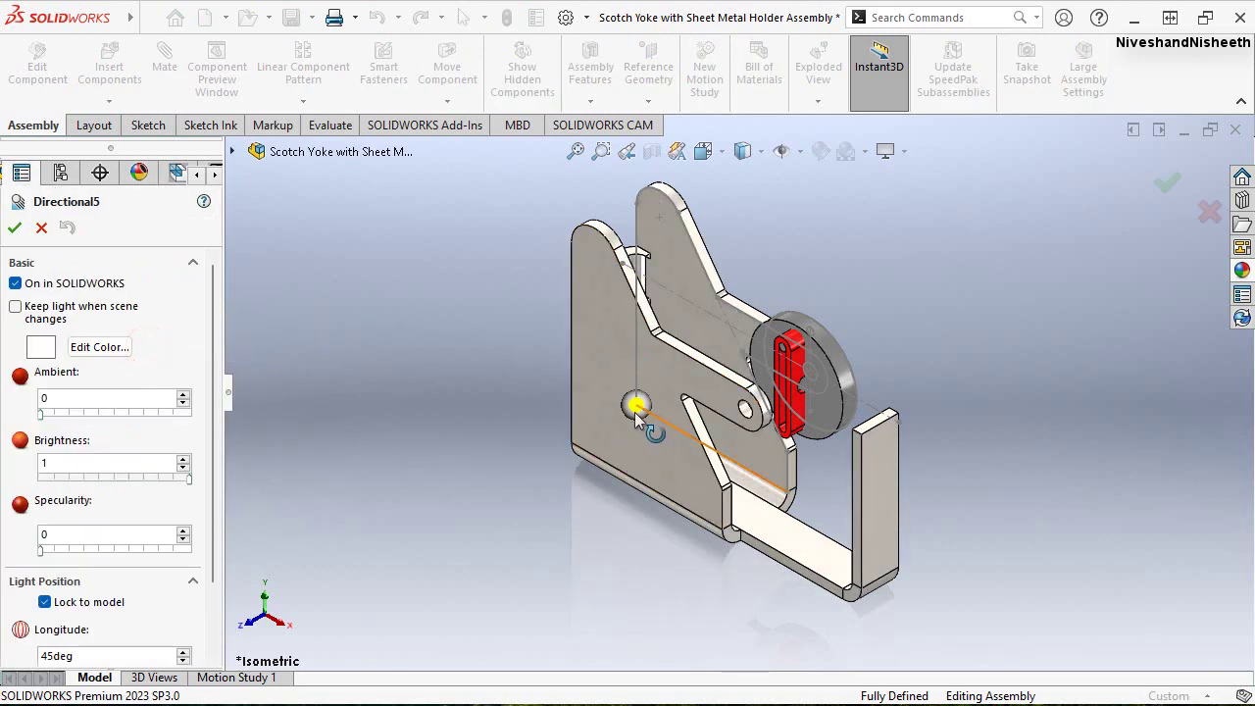
pyautogui.moveTo(674, 408)
pyautogui.mouseDown()
pyautogui.moveTo(757, 478)
pyautogui.moveTo(478, 337)
pyautogui.moveTo(676, 237)
pyautogui.moveTo(617, 290)
pyautogui.mouseUp()
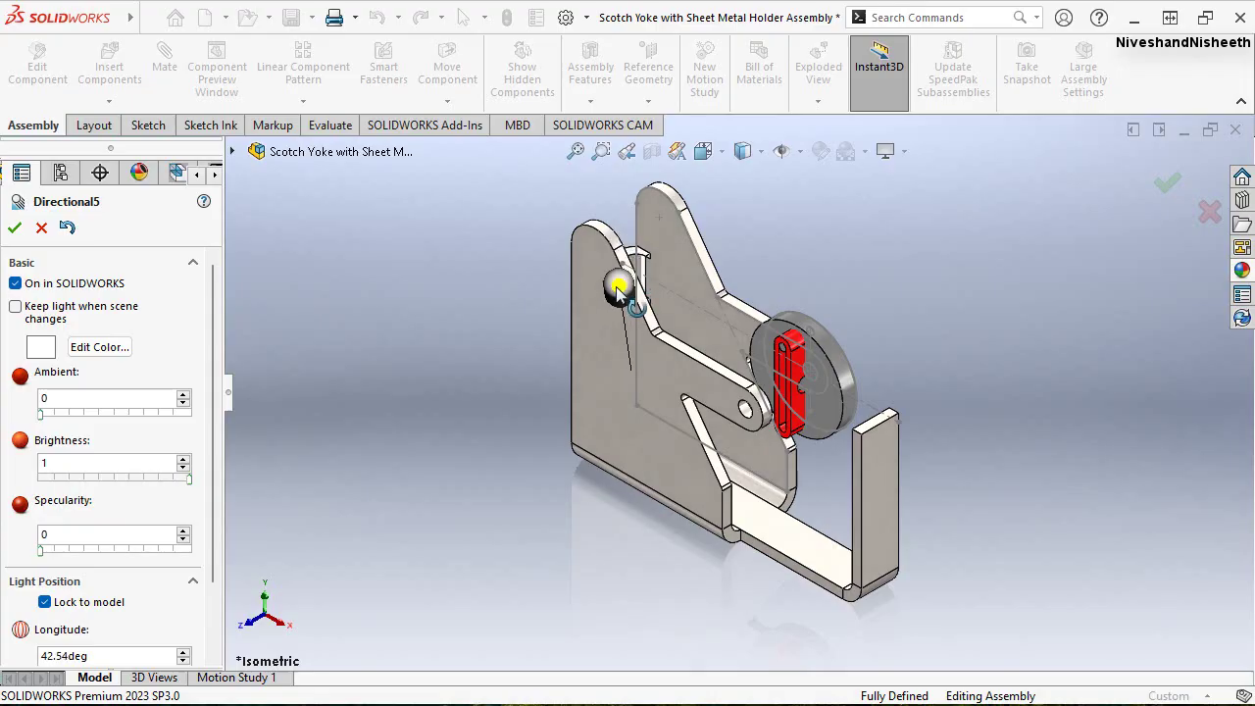
pyautogui.click(14, 229)
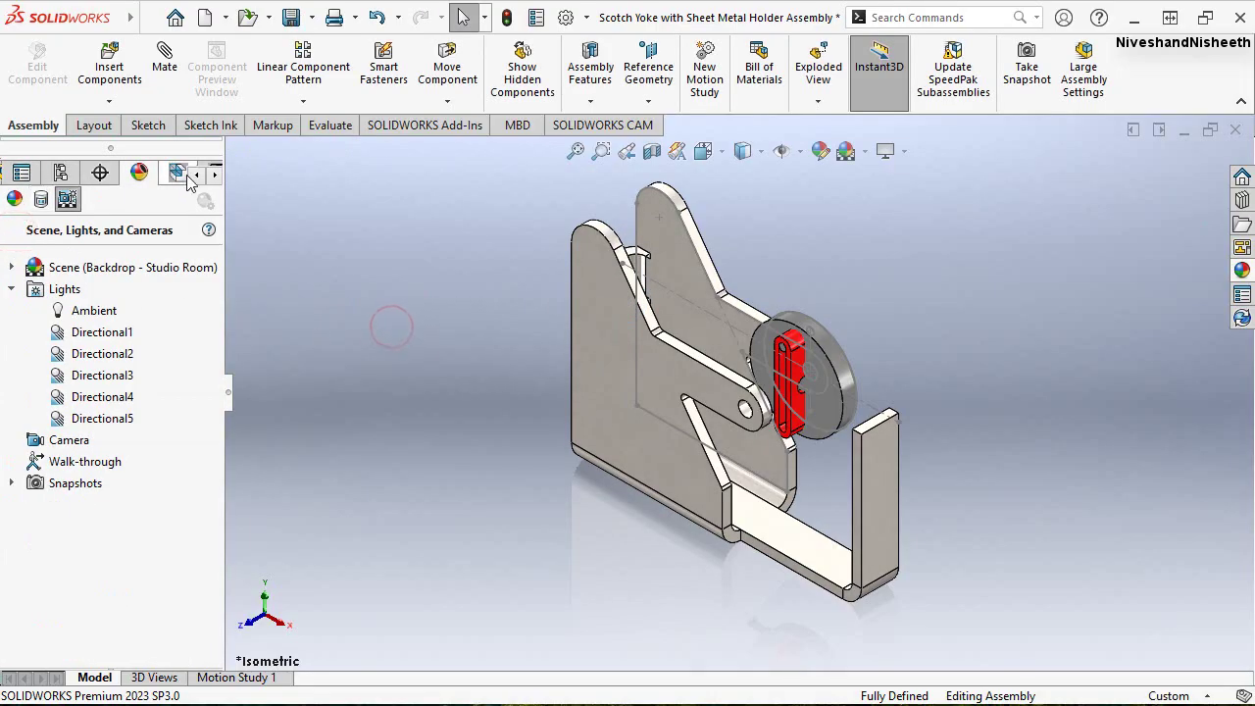
pyautogui.click(22, 174)
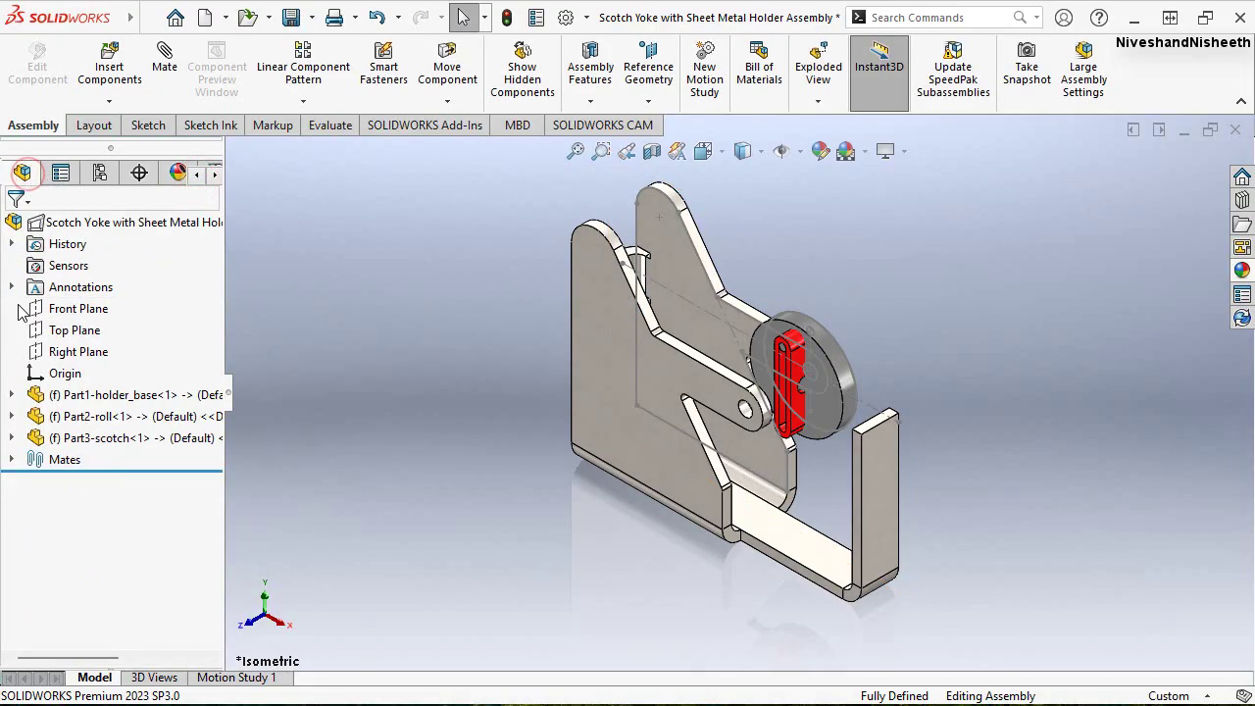
# Rebuild and save the assembly together with all modified components
pyautogui.hotkey('ctrl', 's')
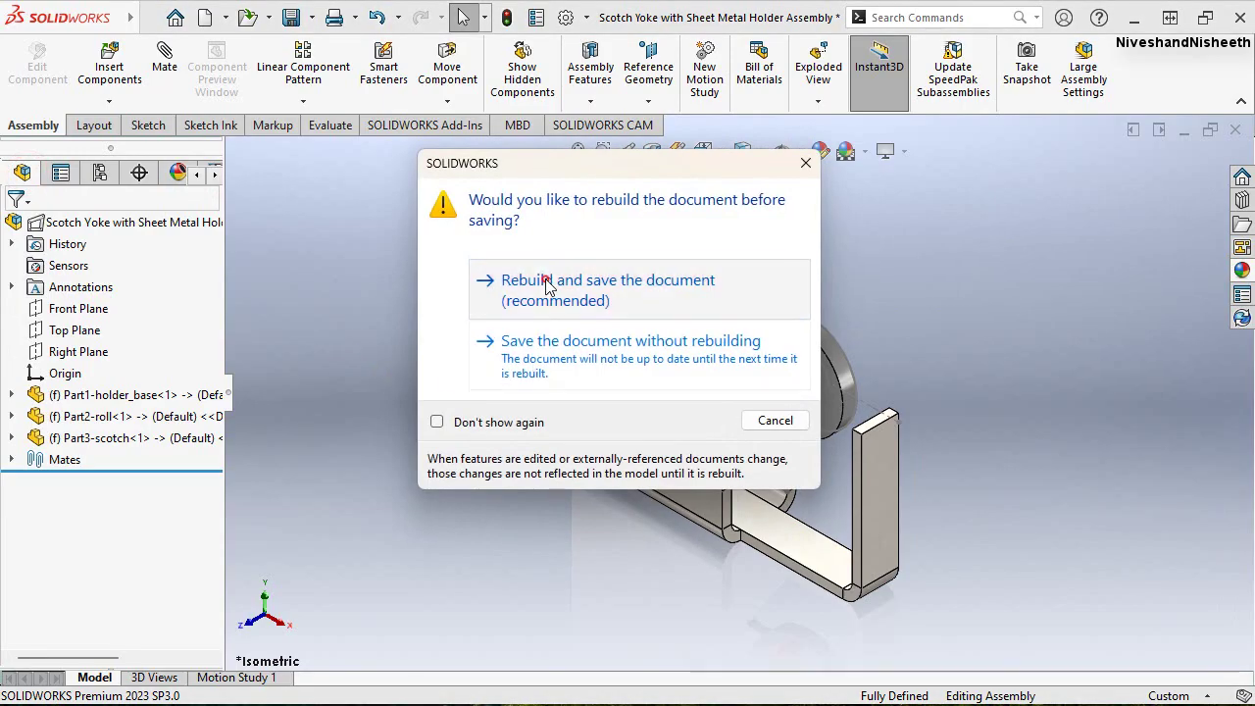
pyautogui.click(537, 282)
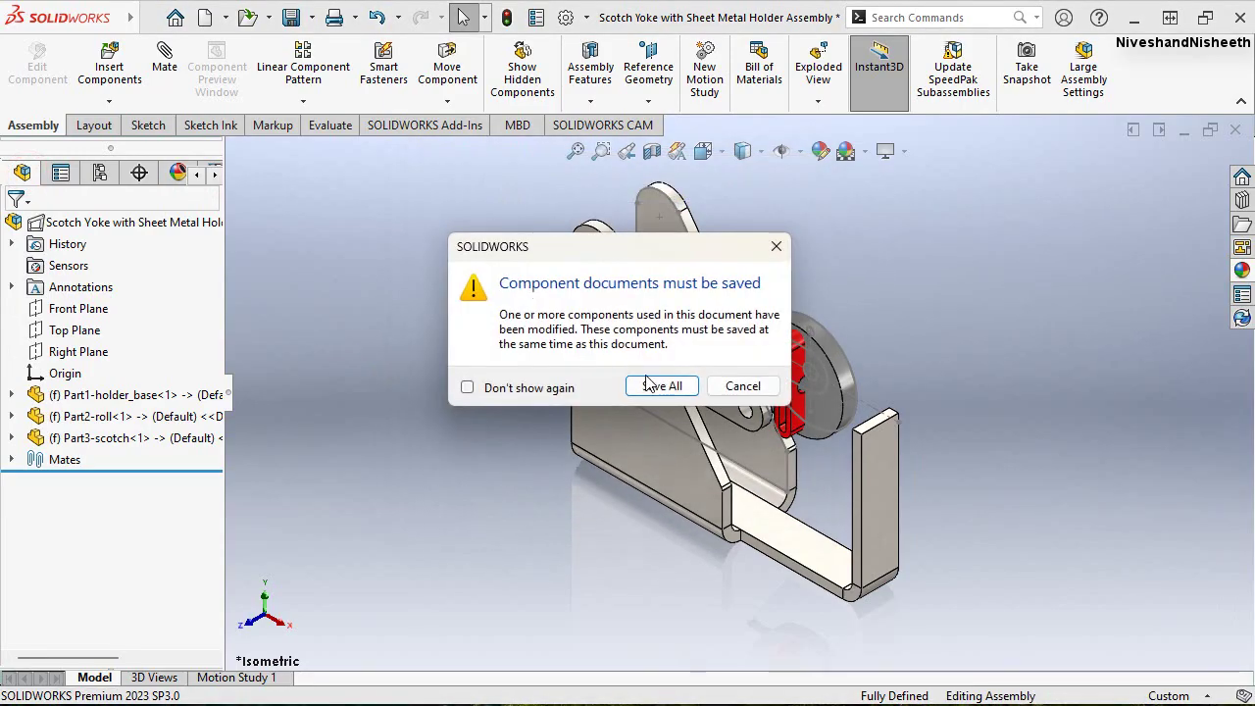
pyautogui.click(661, 386)
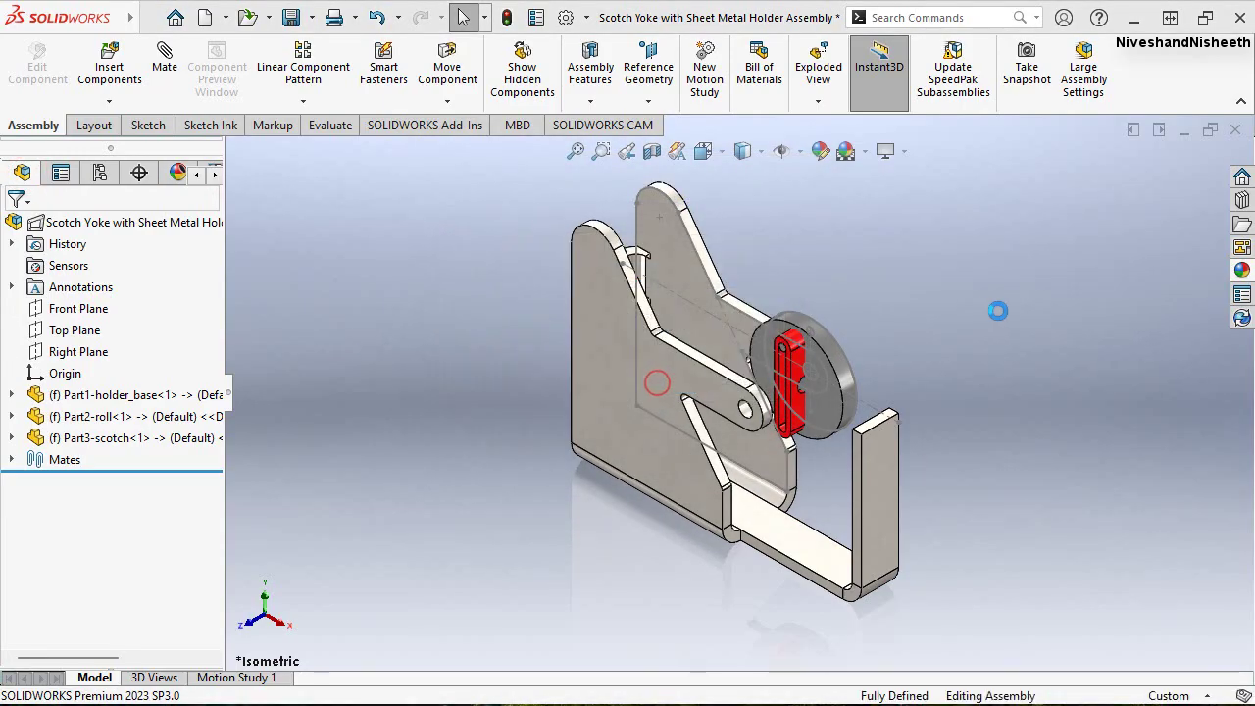
pyautogui.click(62, 440)
pyautogui.rightClick(65, 444)
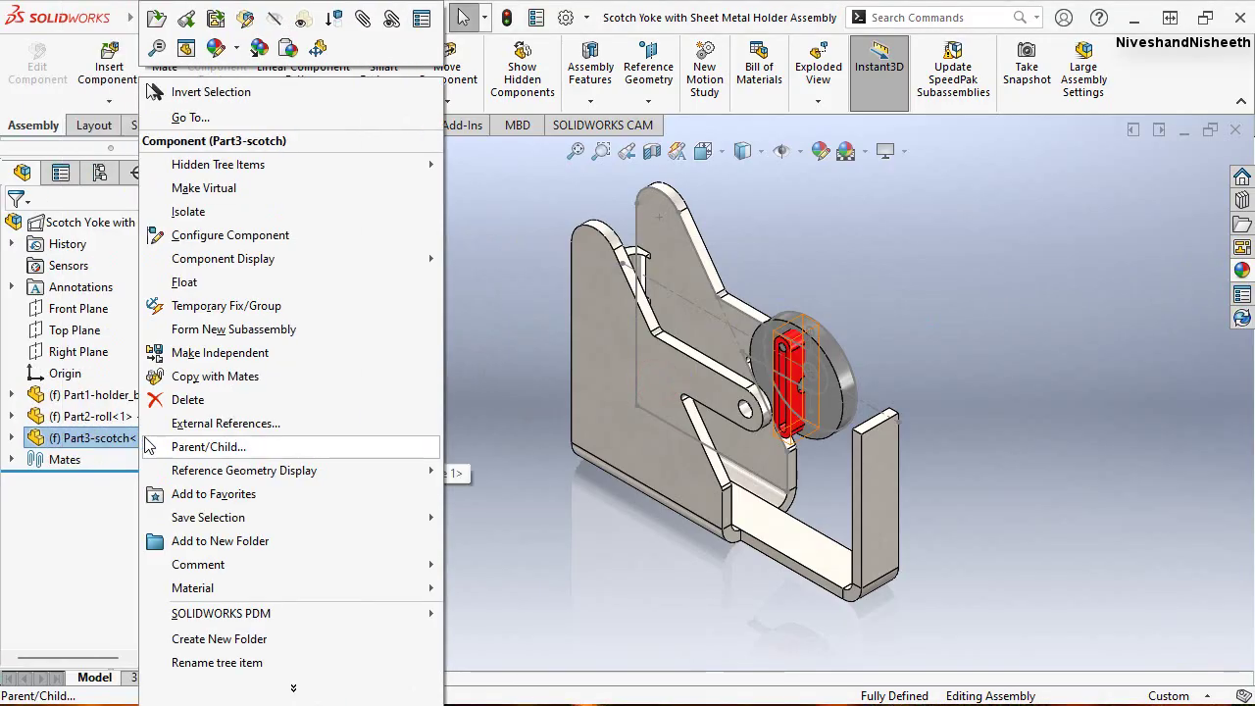
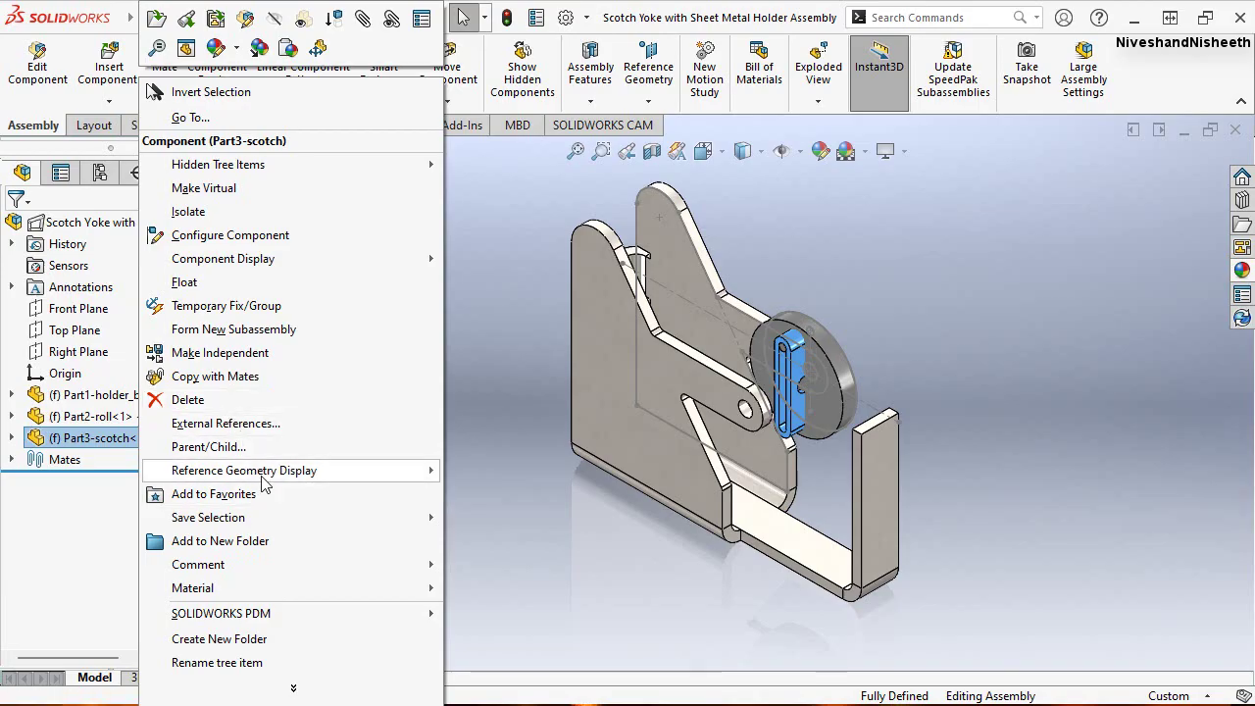
# Lock all external references of the Part3-scotch component
pyautogui.click(244, 425)
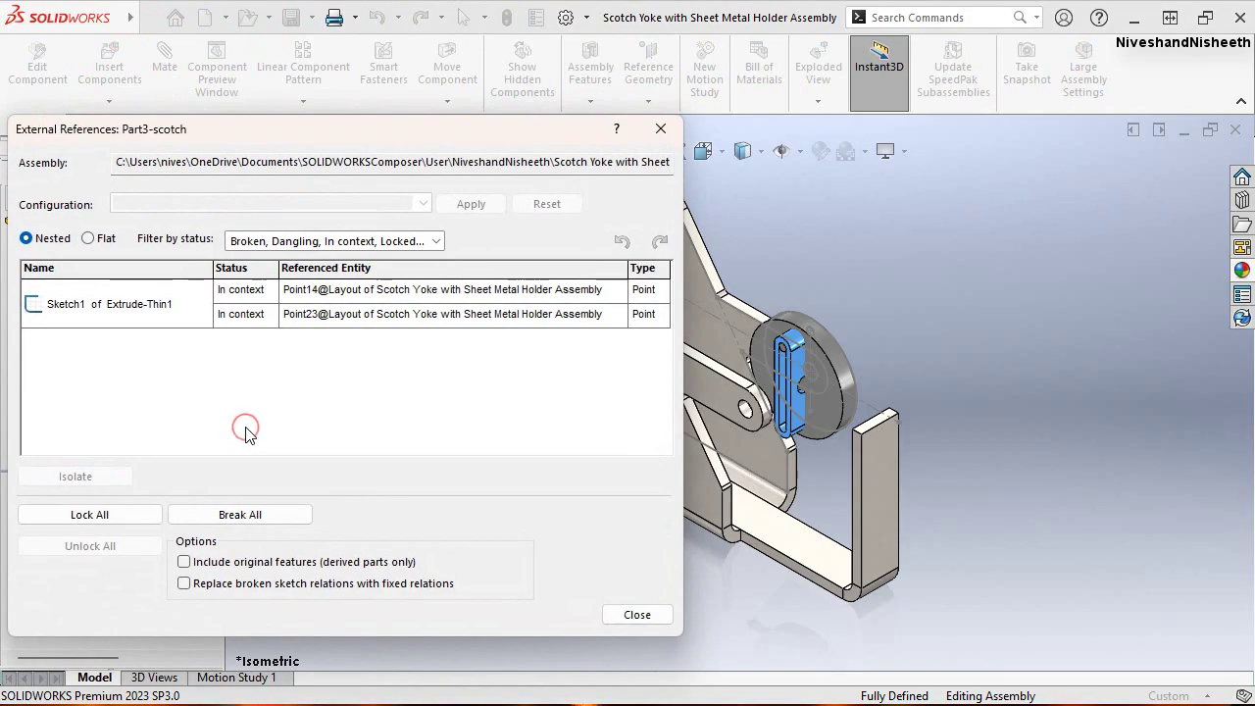
pyautogui.click(117, 513)
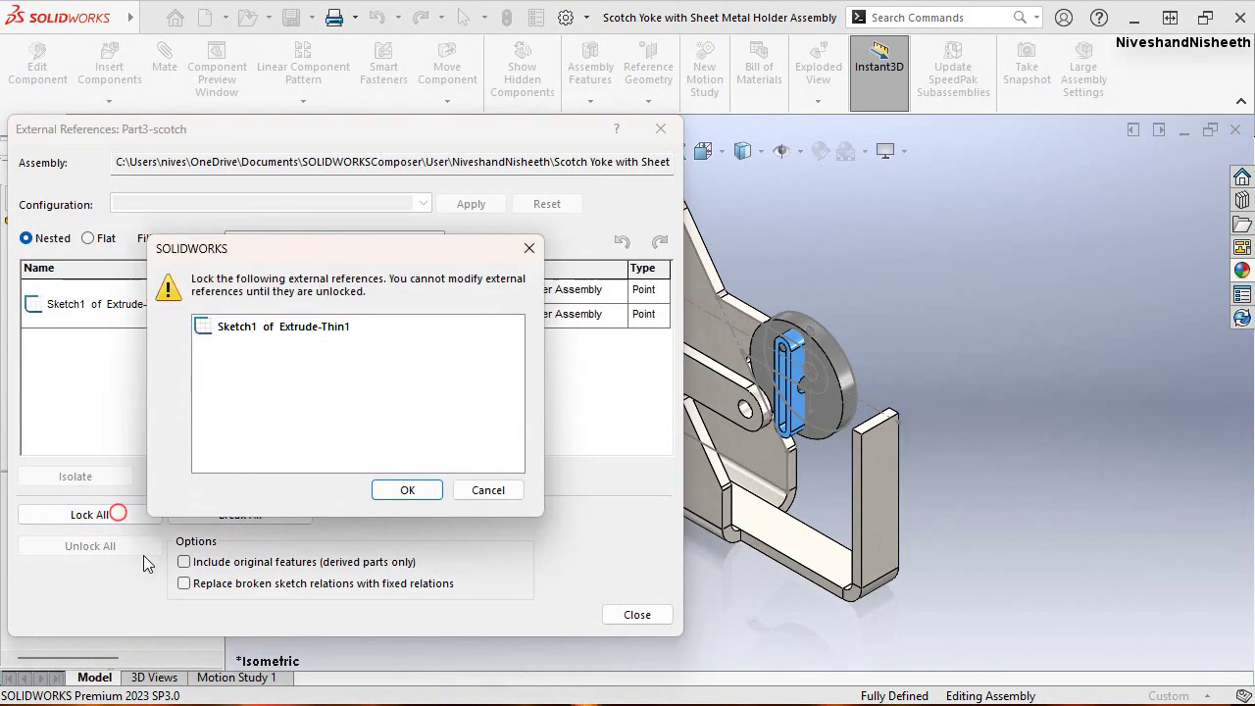
pyautogui.click(407, 490)
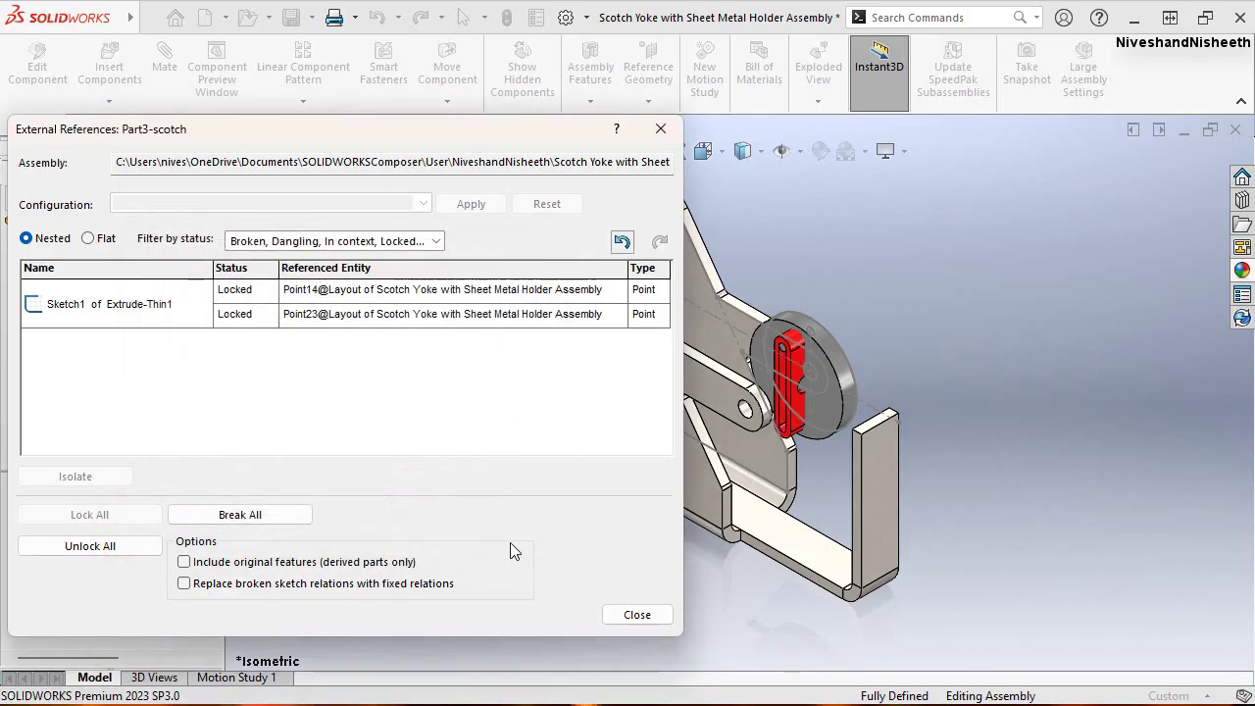
pyautogui.click(639, 615)
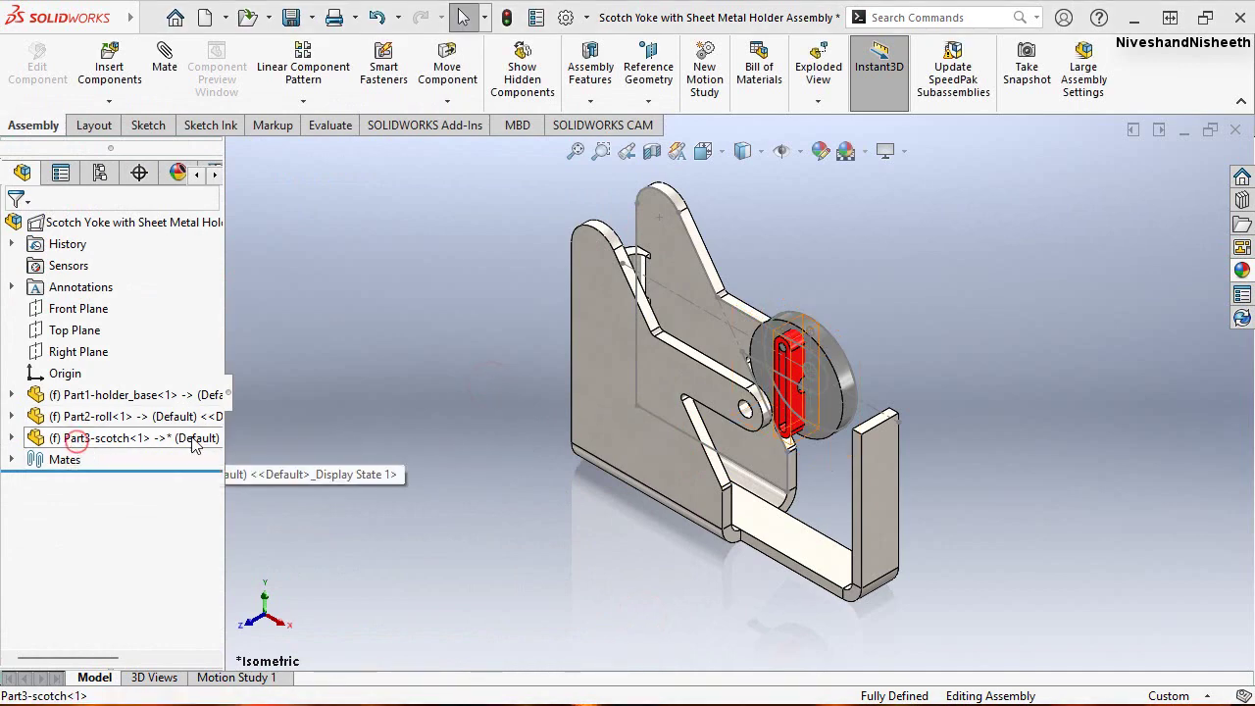
# Float Part3-scotch so it is no longer fixed and can move
pyautogui.click(79, 441)
pyautogui.scroll(3, 792, 361)
pyautogui.doubleClick(840, 424)
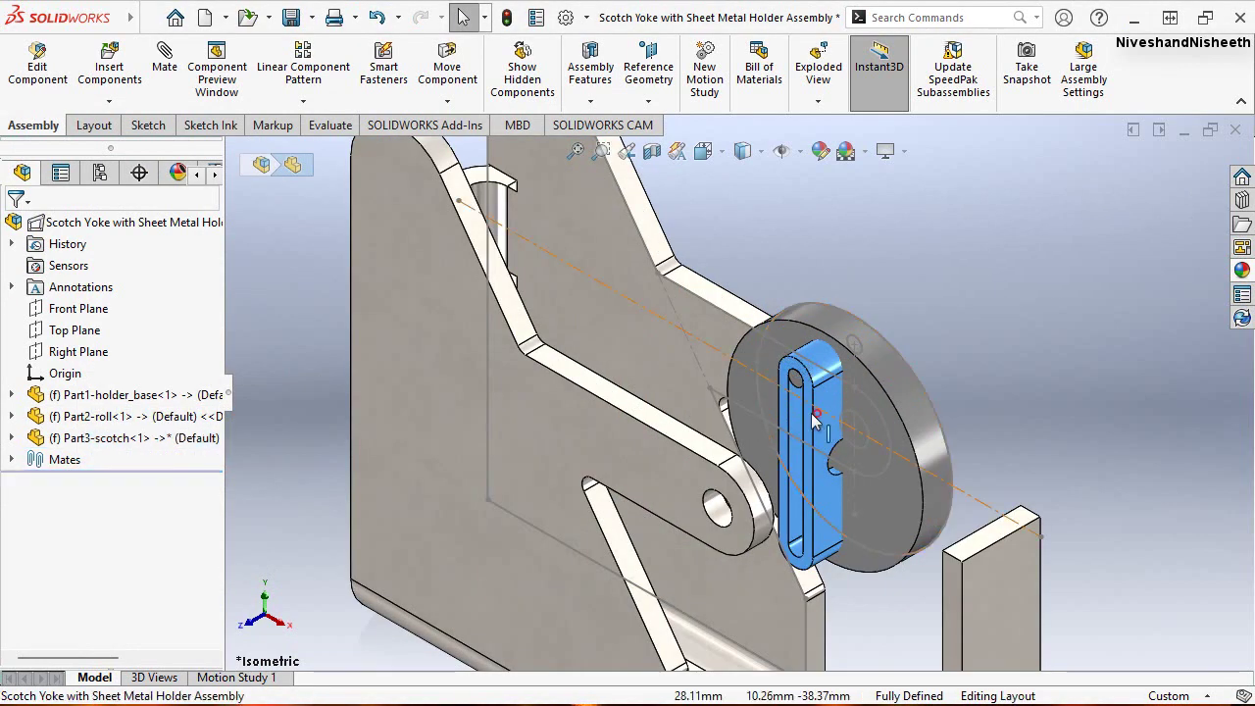
pyautogui.click(980, 248)
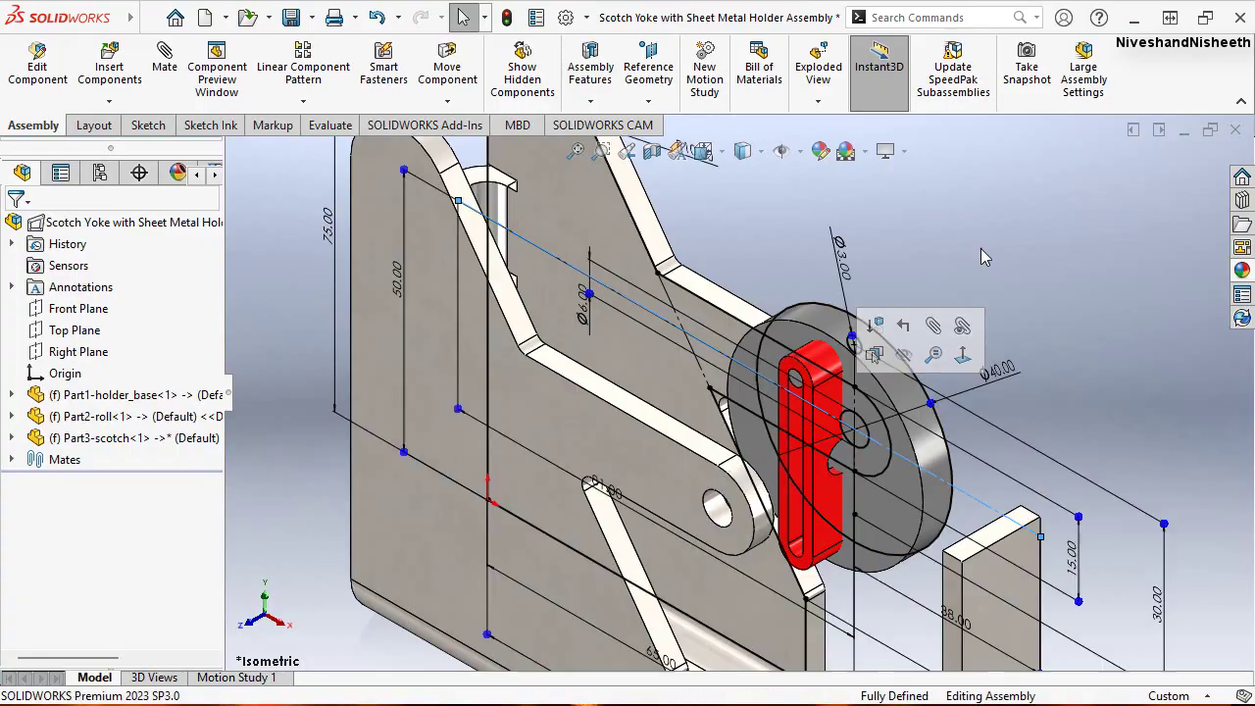
pyautogui.moveTo(829, 363); pyautogui.dragTo(692, 423)
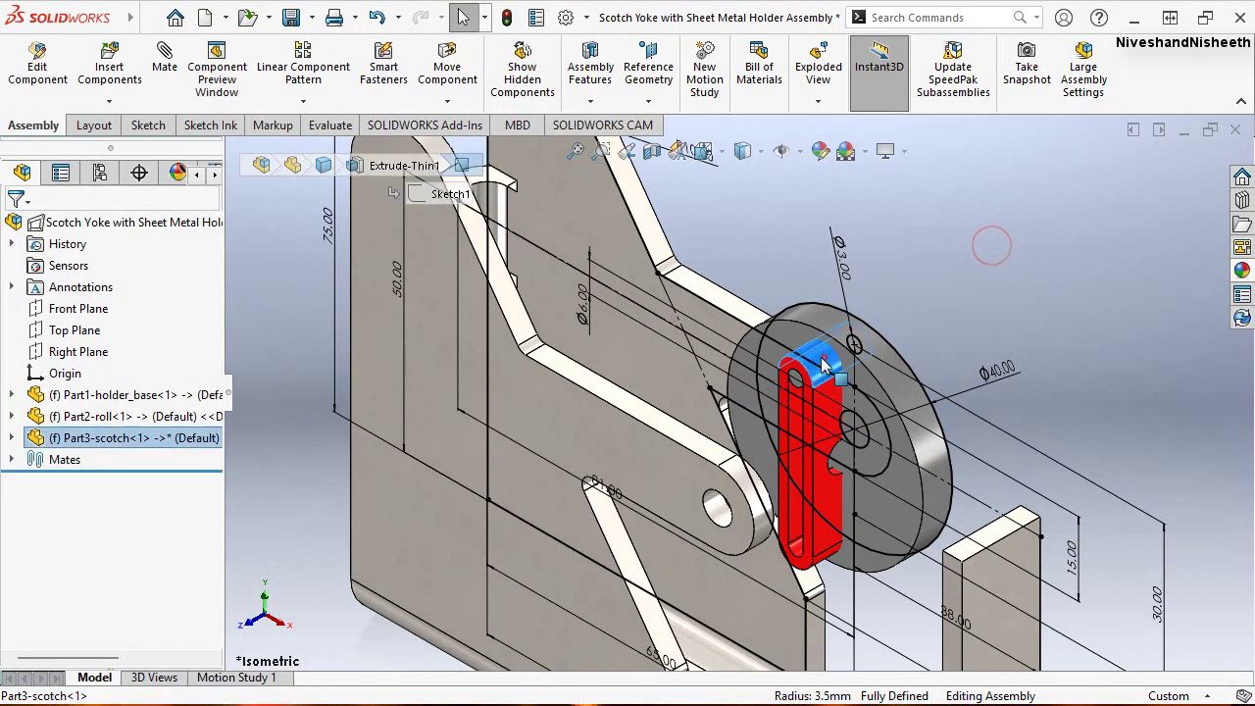
pyautogui.click(169, 478)
pyautogui.rightClick(114, 439)
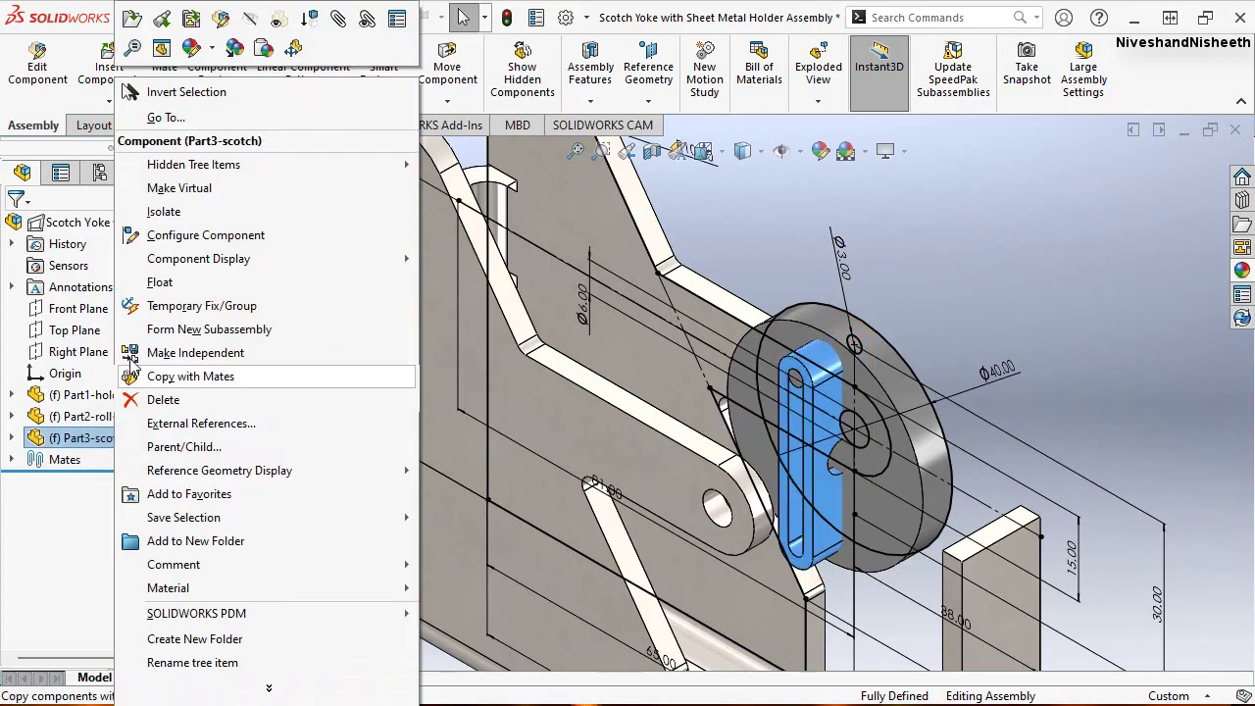
pyautogui.click(157, 282)
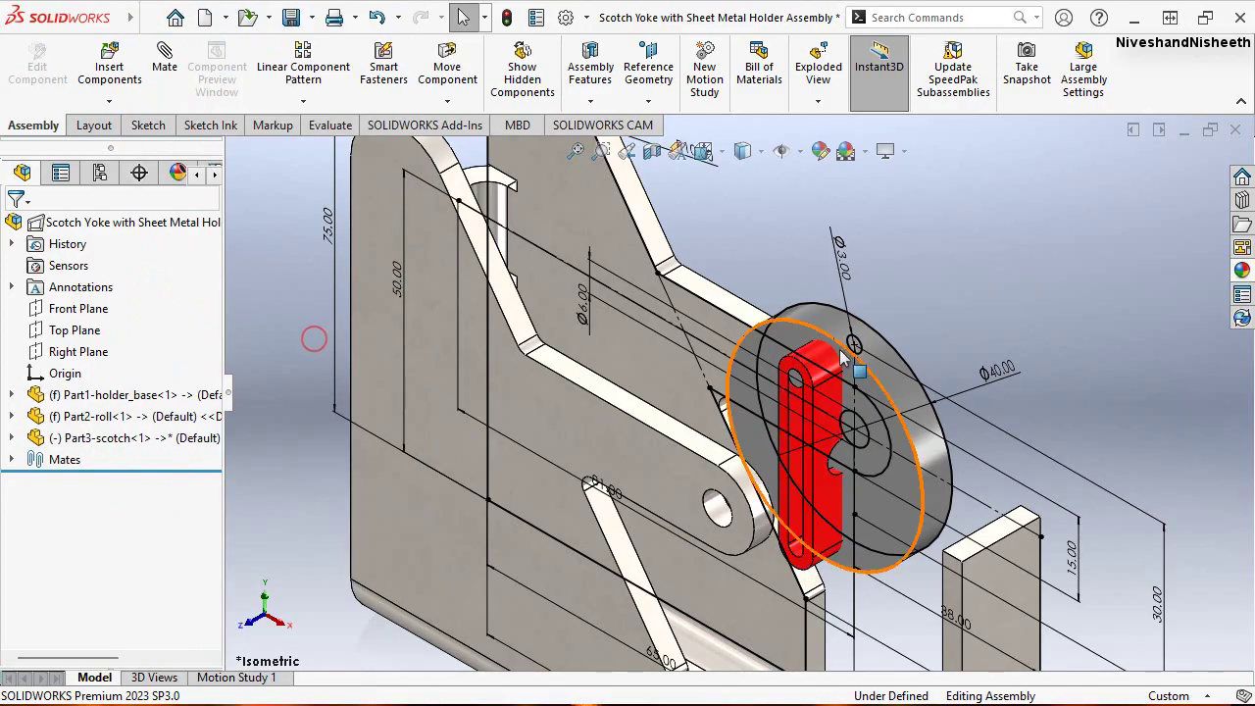
# Drag the scotch part clear of the roll disc to see into its slot
pyautogui.click(816, 367)
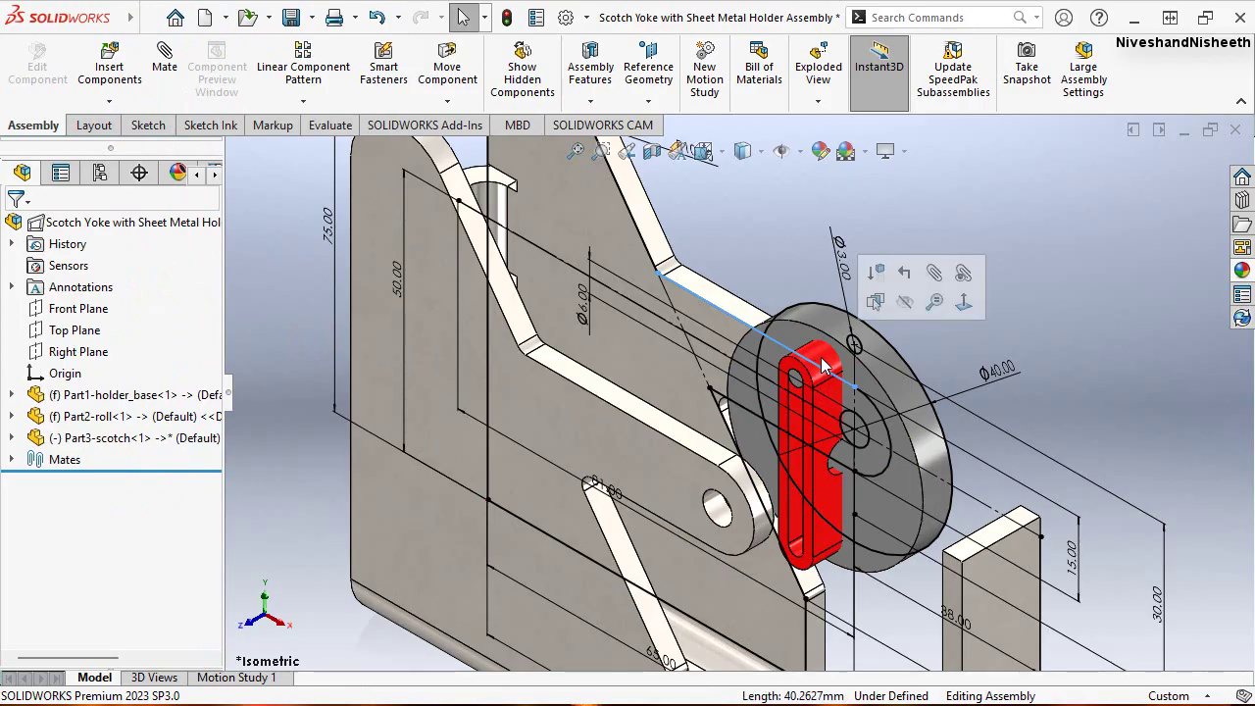
pyautogui.moveTo(830, 361)
pyautogui.mouseDown()
pyautogui.moveTo(737, 366)
pyautogui.moveTo(796, 255)
pyautogui.mouseUp()
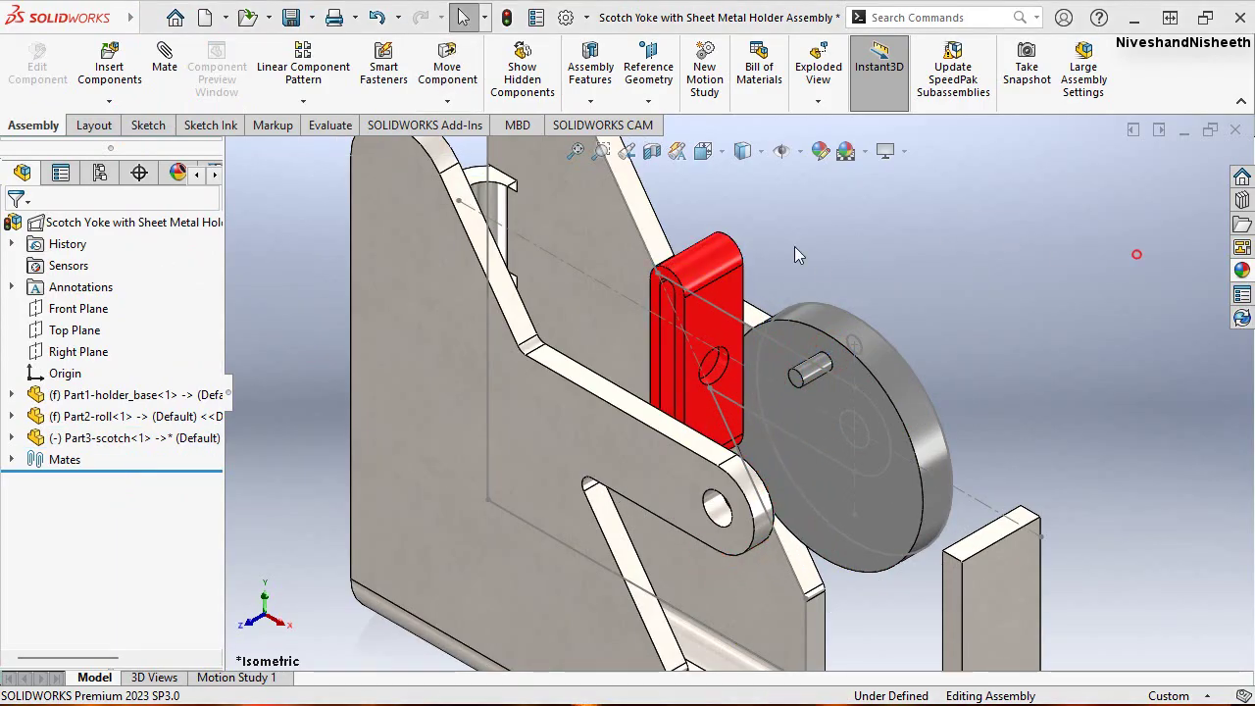
pyautogui.click(712, 263)
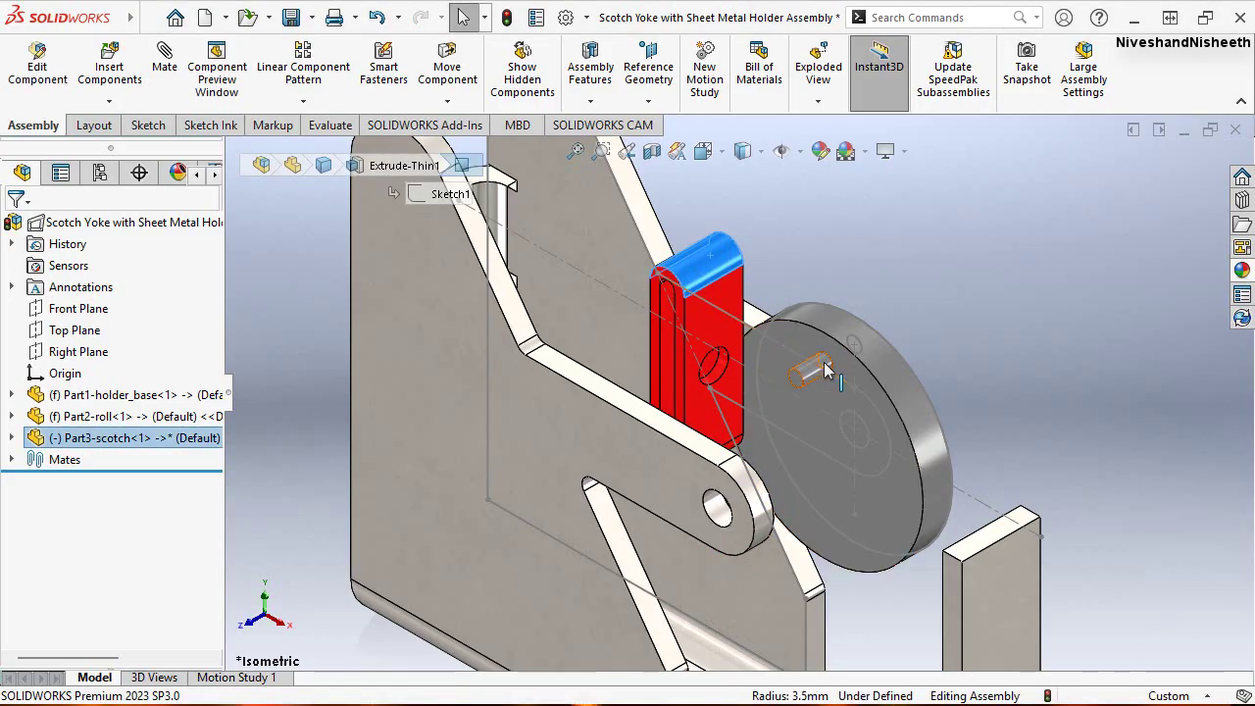
pyautogui.click(863, 231)
pyautogui.moveTo(808, 254); pyautogui.dragTo(754, 253, button='middle')
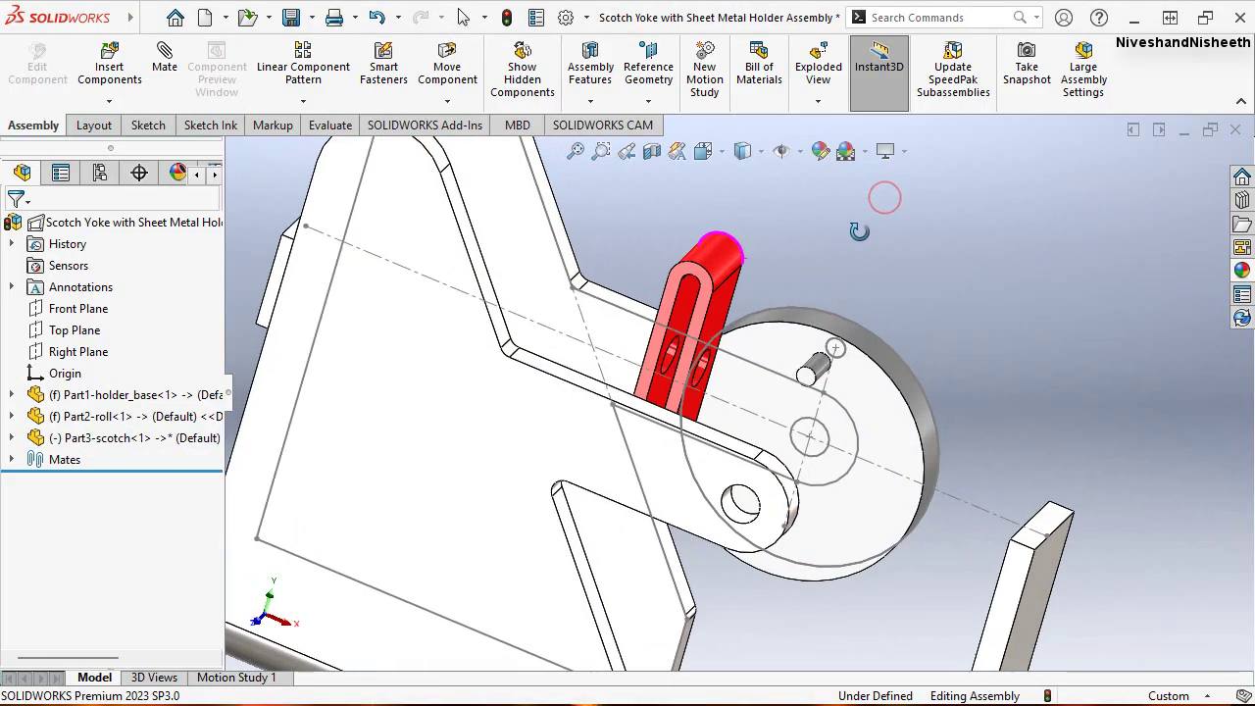
pyautogui.scroll(-3, 705, 275)
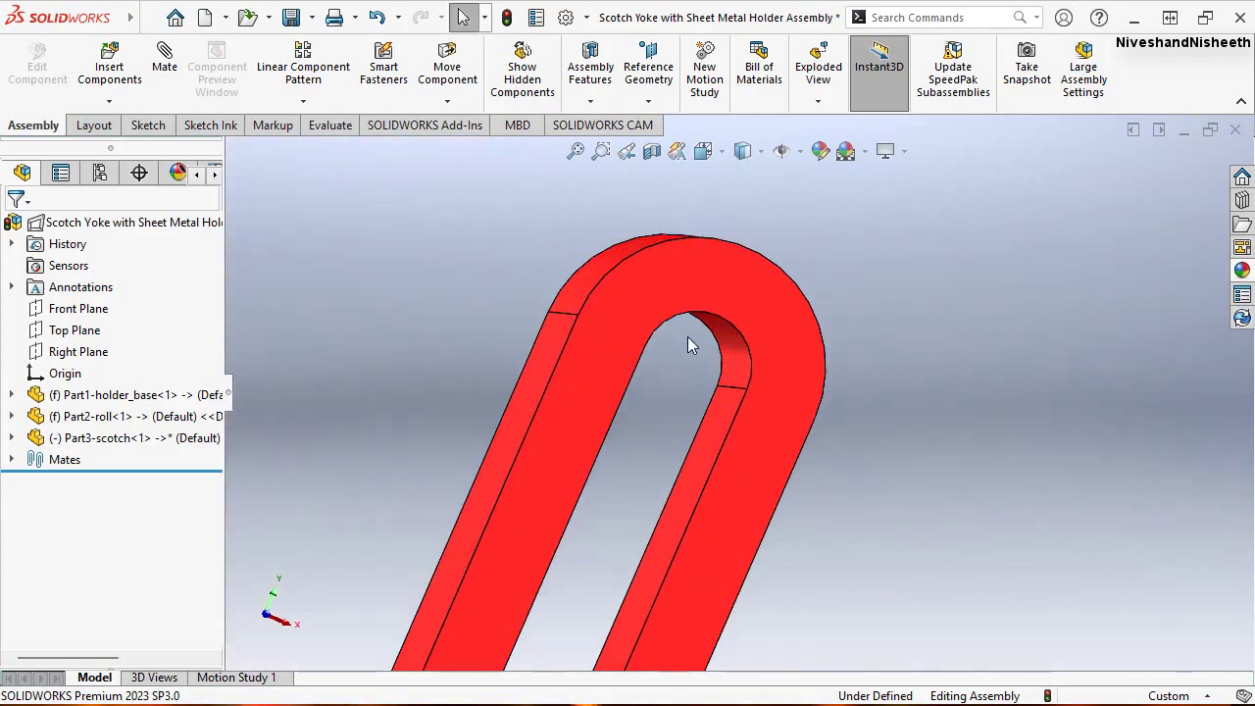
# Mate the scotch slot's rounded end concentric to the roll disc's pin
pyautogui.click(736, 362)
pyautogui.scroll(2, 736, 363)
pyautogui.scroll(2, 736, 363)
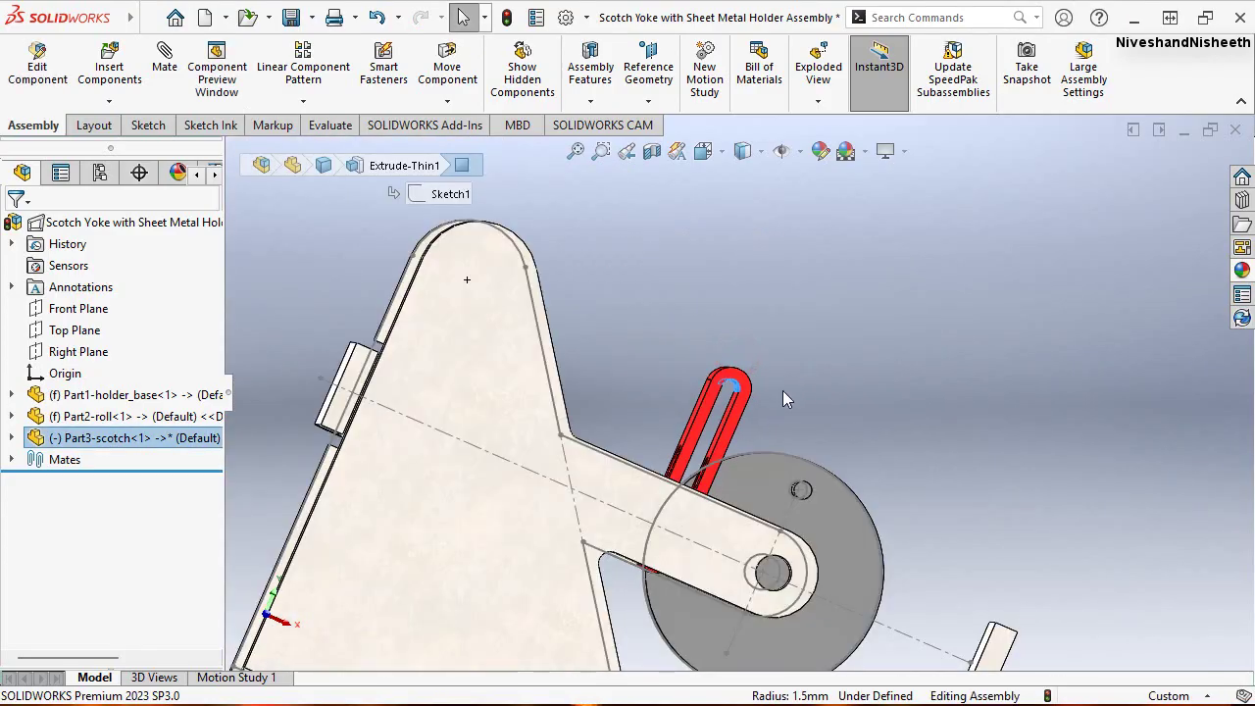
pyautogui.scroll(2, 736, 363)
pyautogui.scroll(-2, 824, 476)
pyautogui.scroll(-3, 814, 473)
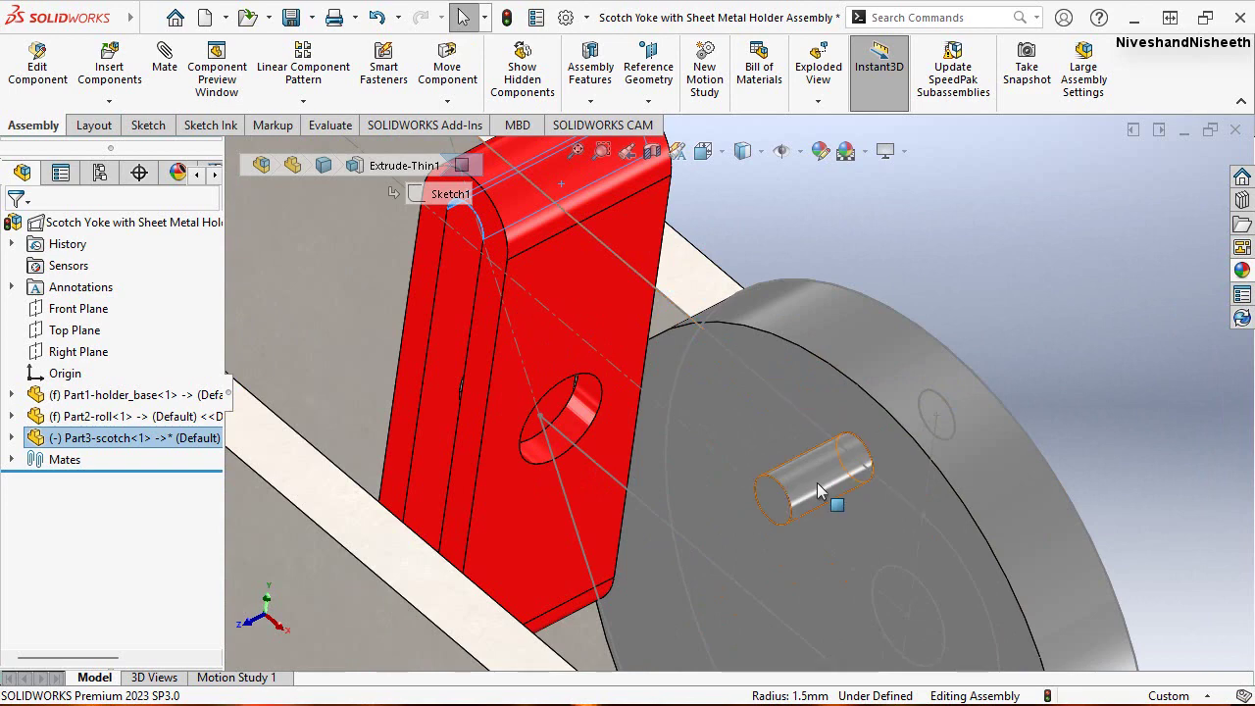
pyautogui.keyDown('ctrl'); pyautogui.click(818, 490); pyautogui.keyUp('ctrl')
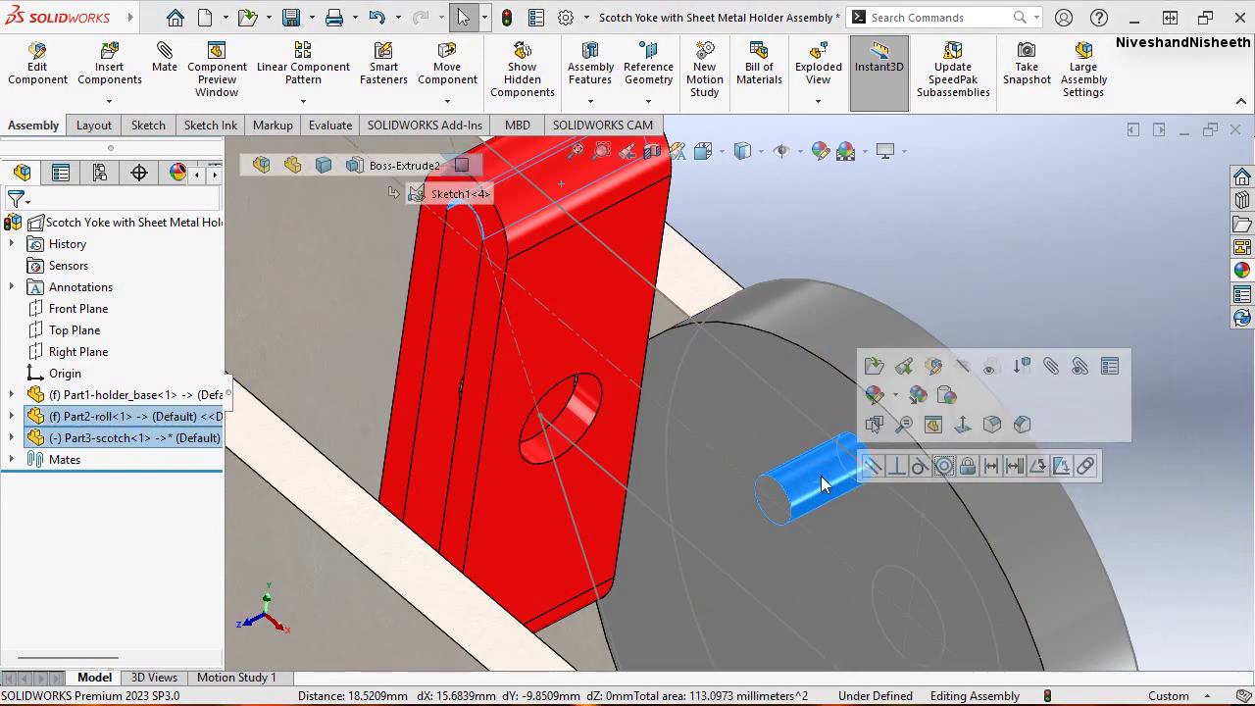
pyautogui.click(944, 467)
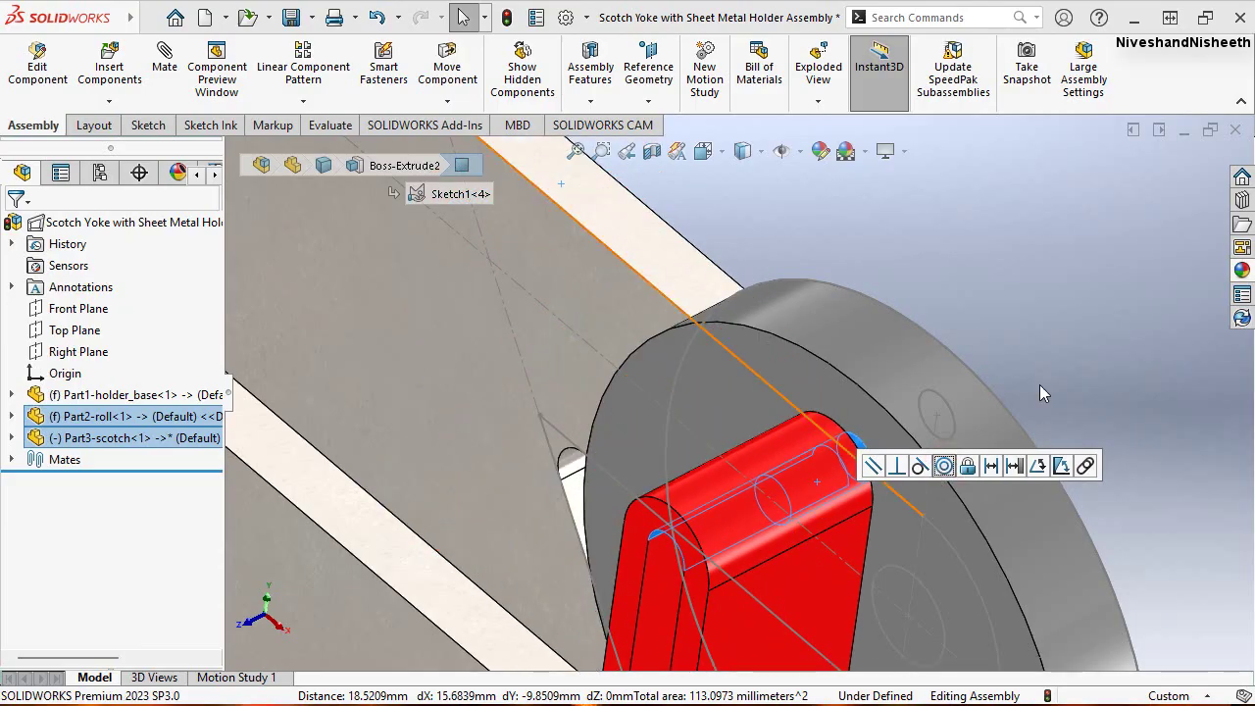
# Fit the assembly in view and swing the scotch around the pin
pyautogui.press('Escape')
pyautogui.press('f')
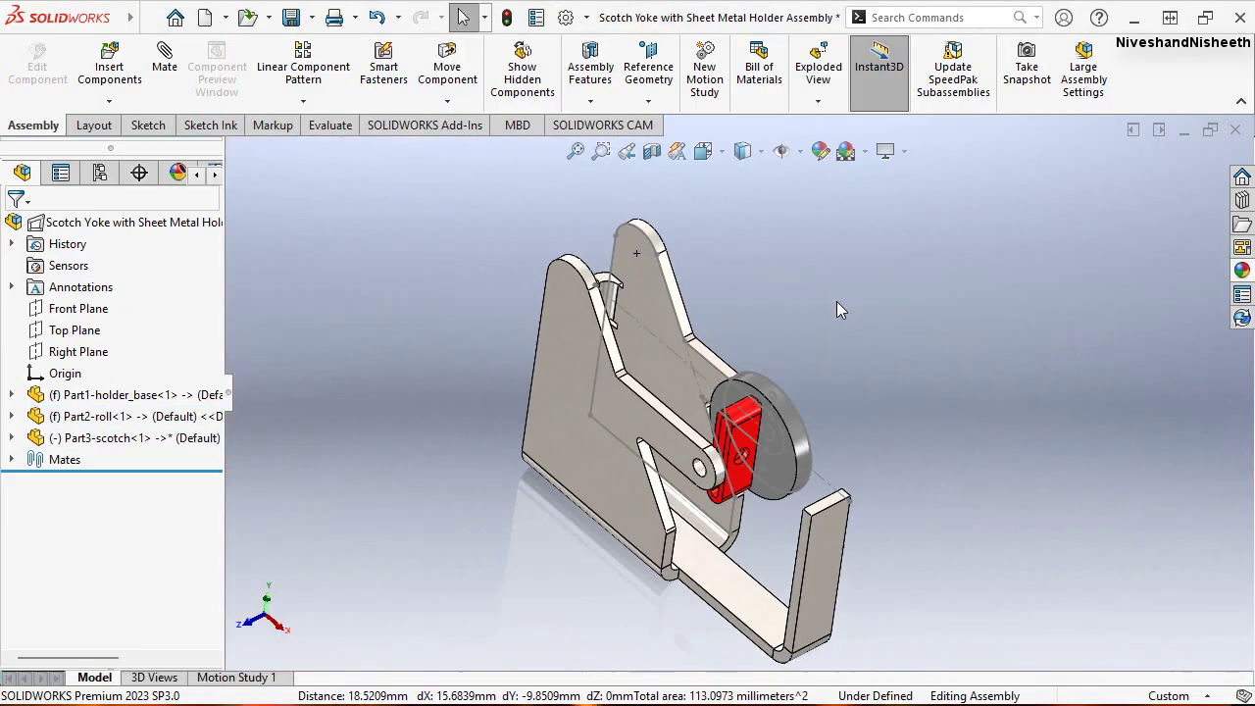
pyautogui.scroll(-4, 745, 466)
pyautogui.moveTo(735, 392)
pyautogui.mouseDown()
pyautogui.moveTo(721, 500)
pyautogui.moveTo(893, 459)
pyautogui.mouseUp()
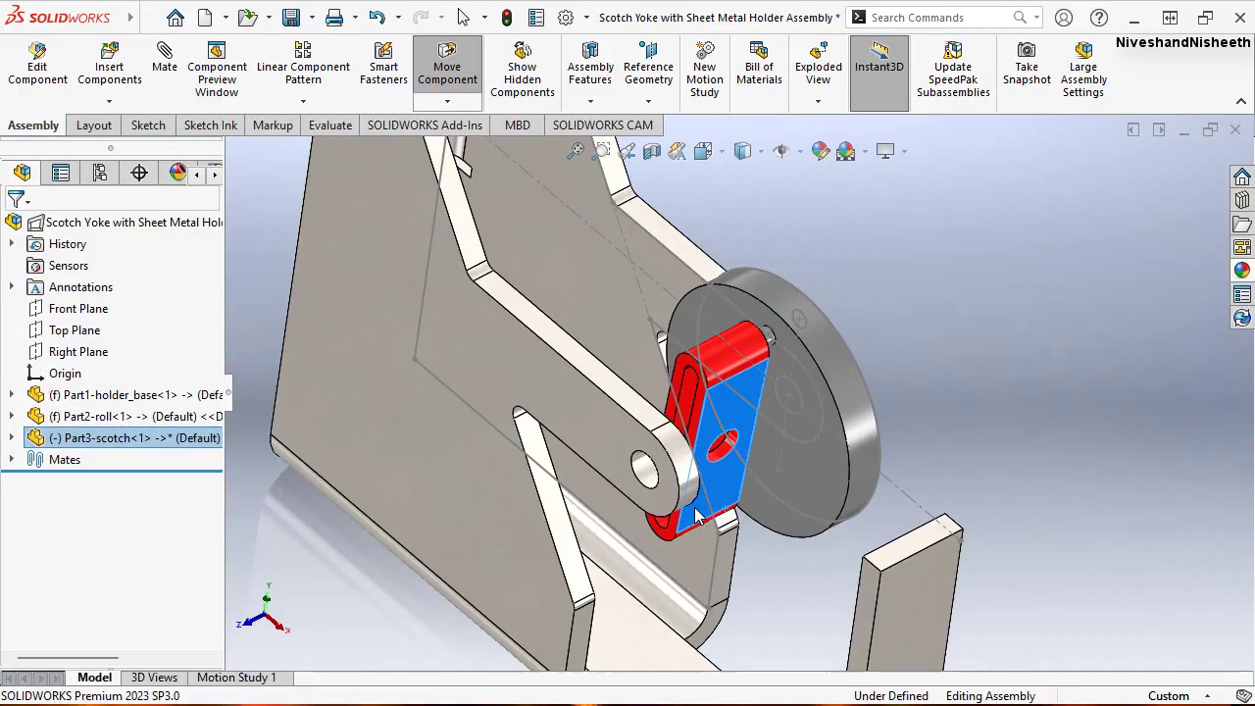
pyautogui.click(944, 400)
pyautogui.scroll(-3, 774, 355)
# Mate the scotch's back face coincident with the roll disc's front face
pyautogui.click(739, 296)
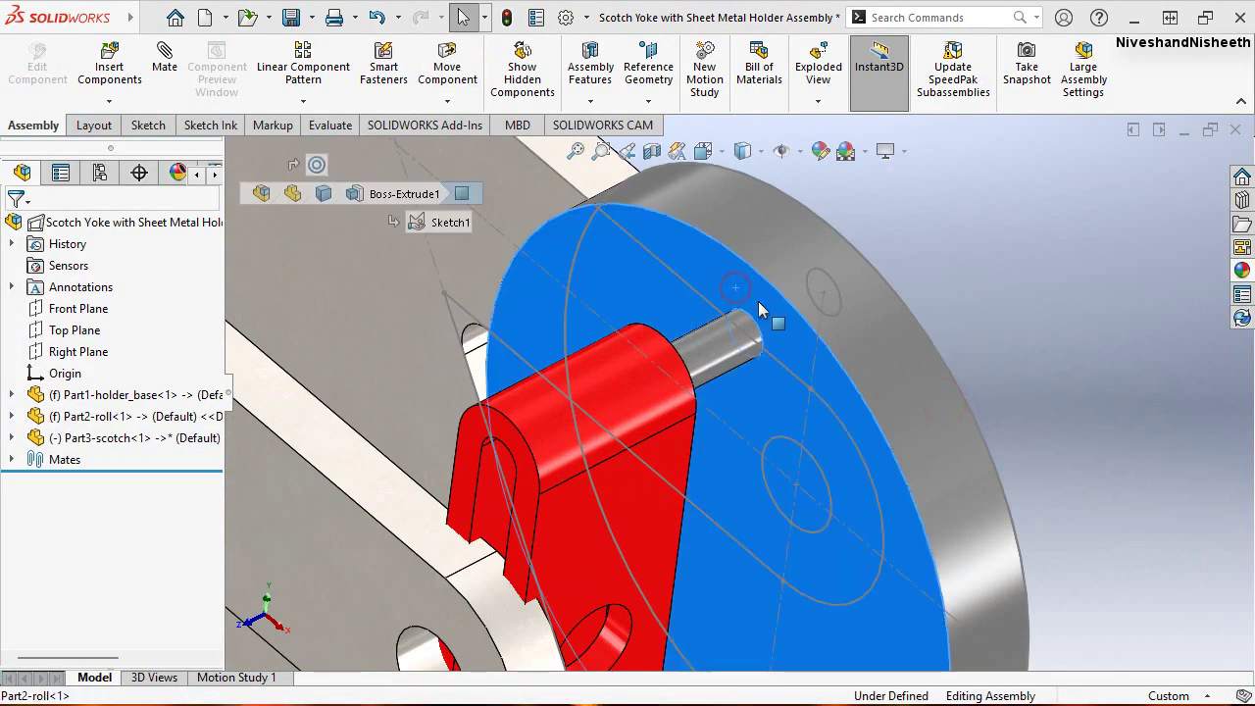
pyautogui.scroll(-5, 681, 386)
pyautogui.scroll(3, 868, 327)
pyautogui.scroll(2, 868, 327)
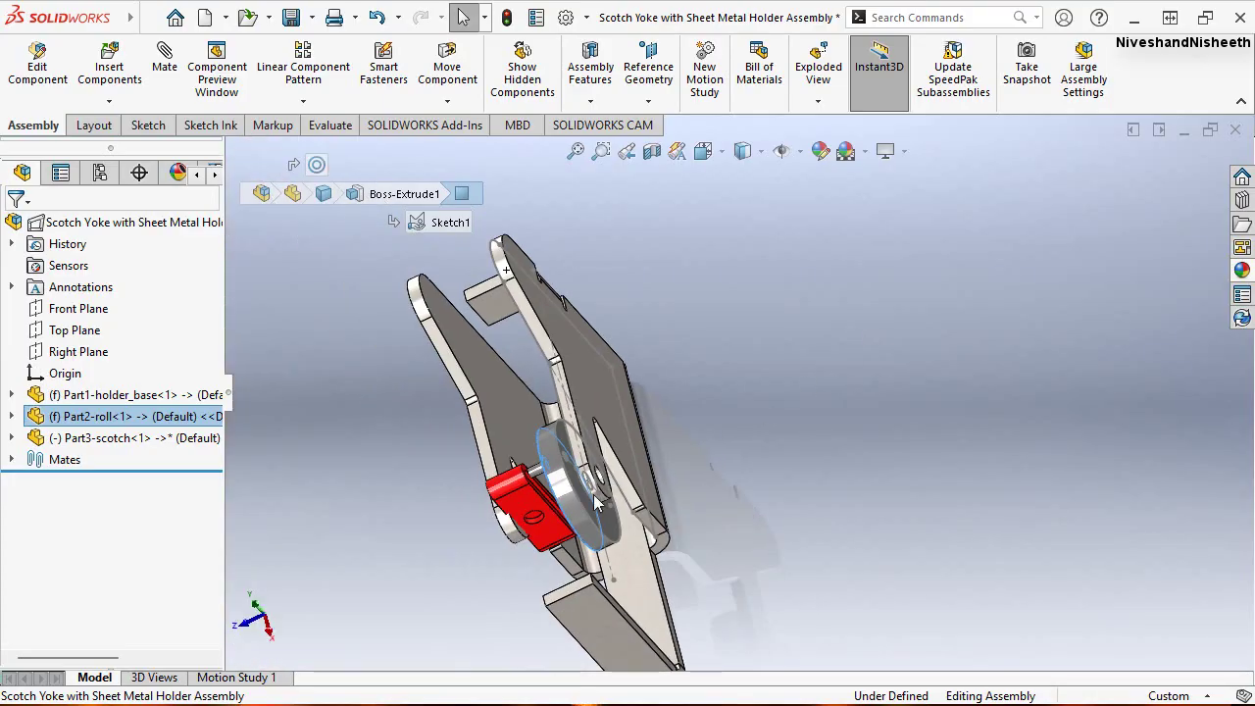
pyautogui.scroll(-3, 596, 377)
pyautogui.scroll(-3, 521, 353)
pyautogui.keyDown('ctrl'); pyautogui.click(546, 338); pyautogui.keyUp('ctrl')
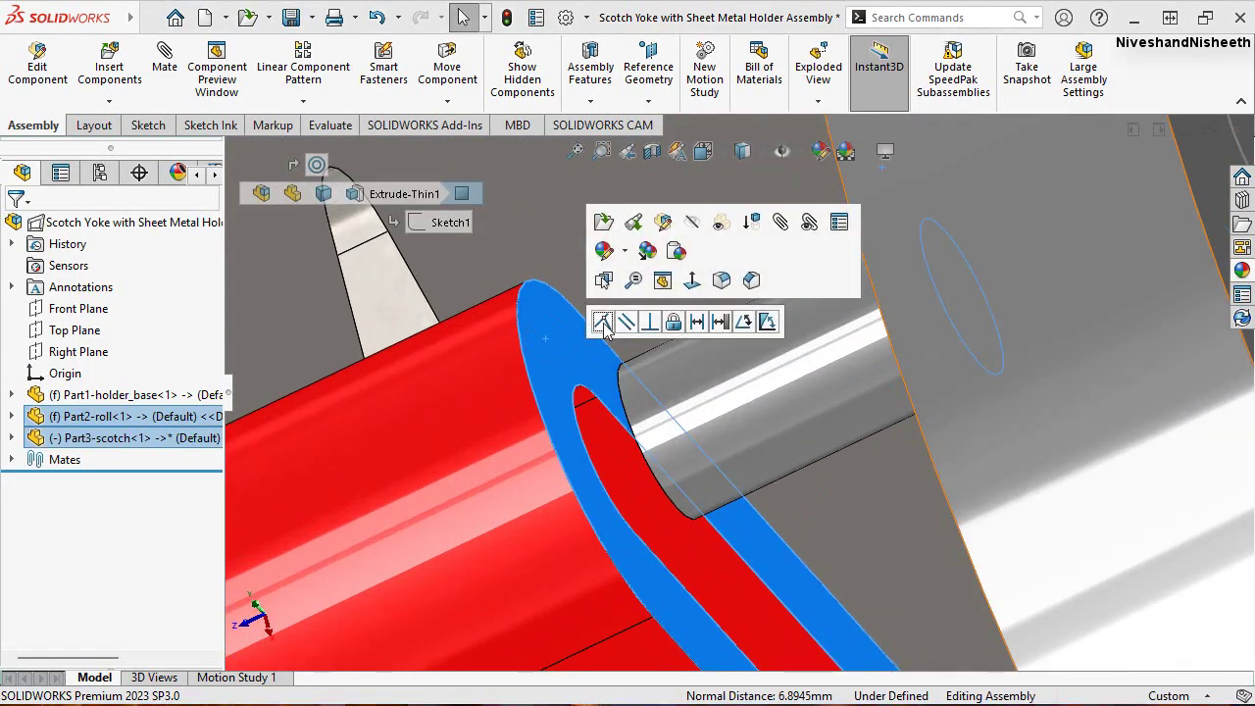
pyautogui.click(602, 323)
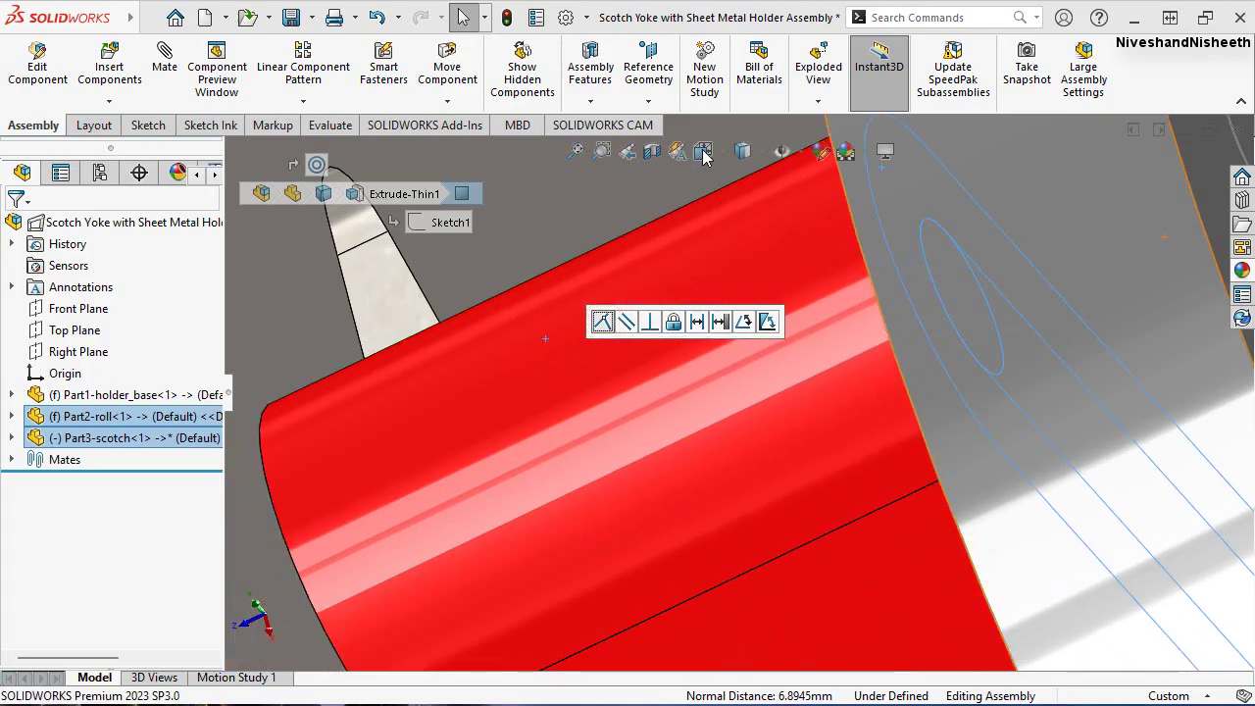
# Return to isometric view and swing the scotch upright about the pin
pyautogui.click(695, 164)
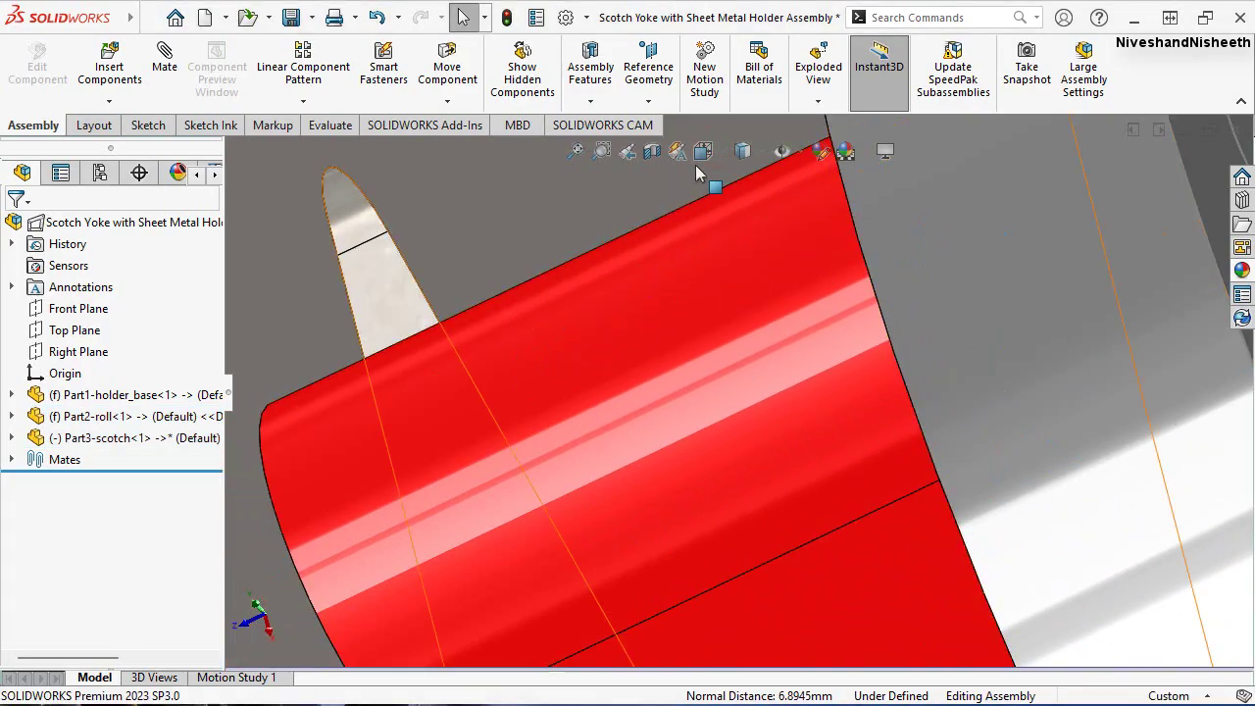
pyautogui.click(702, 150)
pyautogui.click(819, 430)
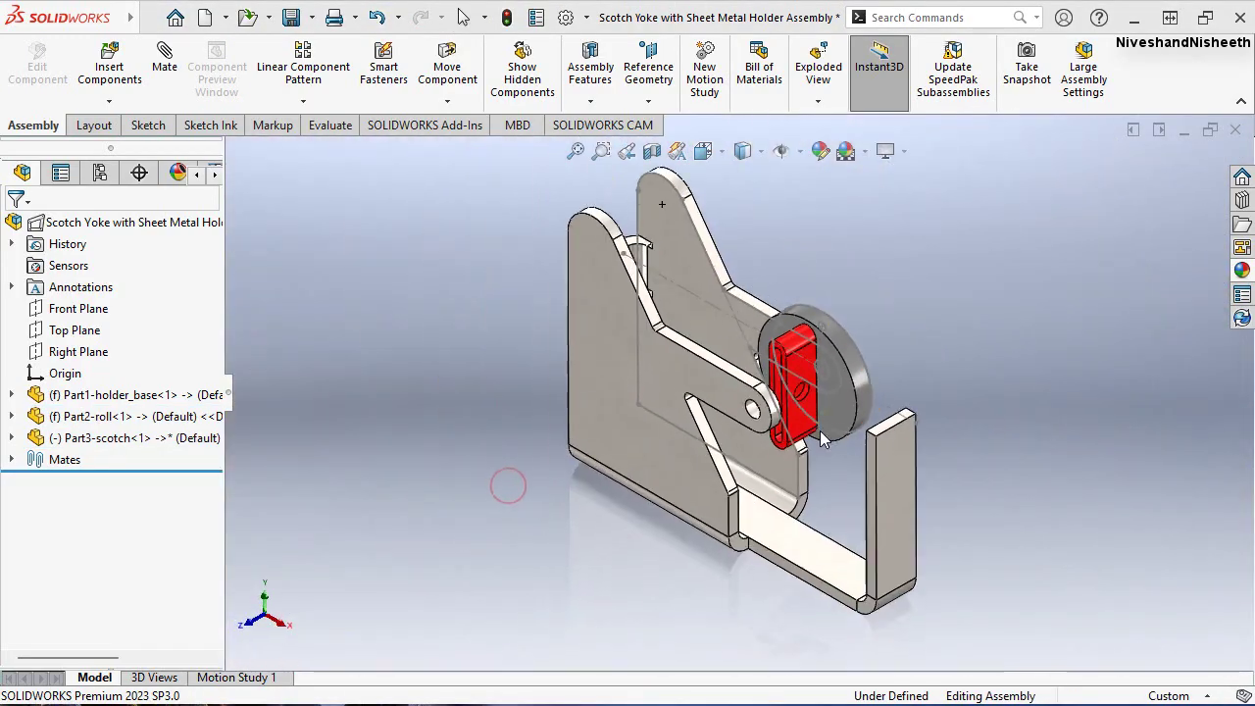
pyautogui.scroll(-3, 819, 358)
pyautogui.click(713, 473)
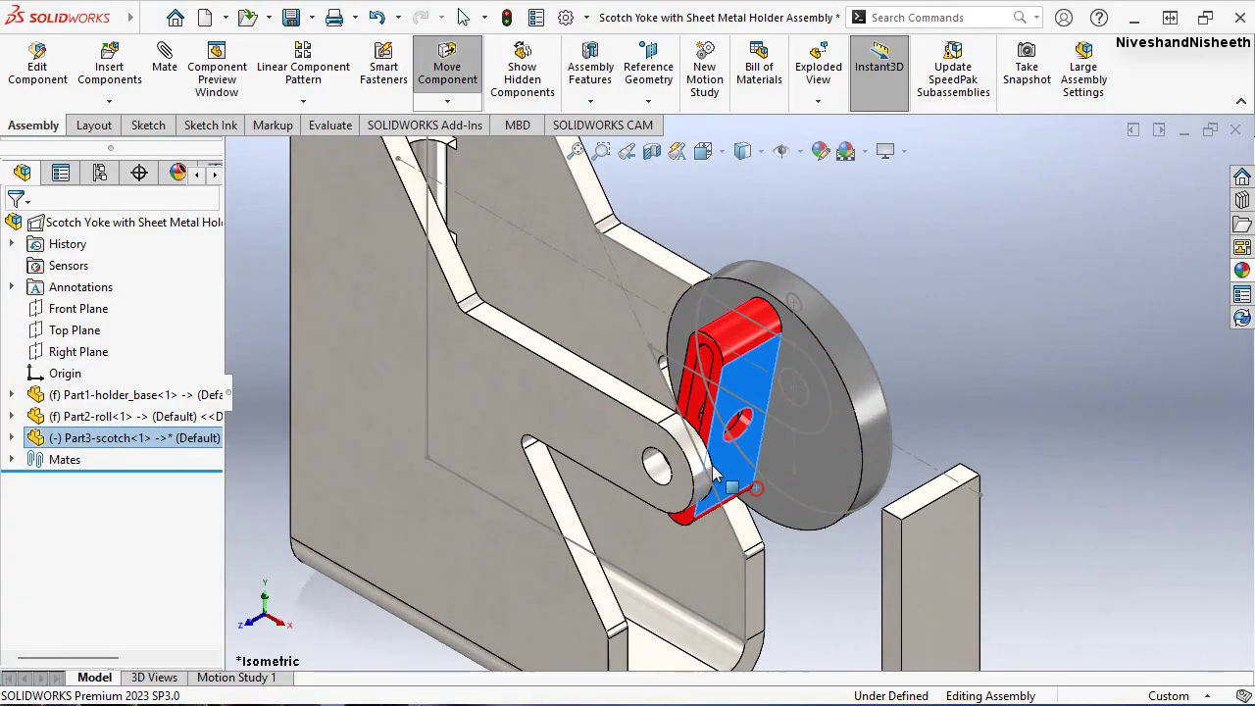
pyautogui.moveTo(714, 473); pyautogui.dragTo(745, 495)
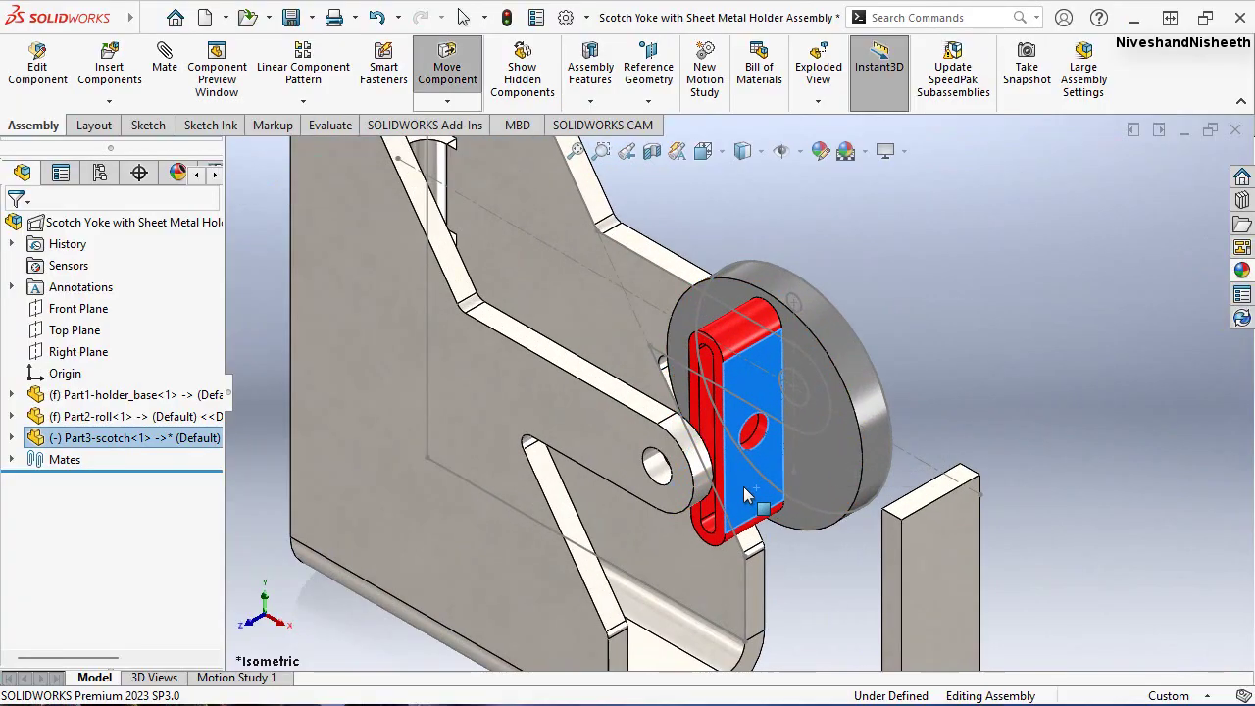
pyautogui.click(989, 348)
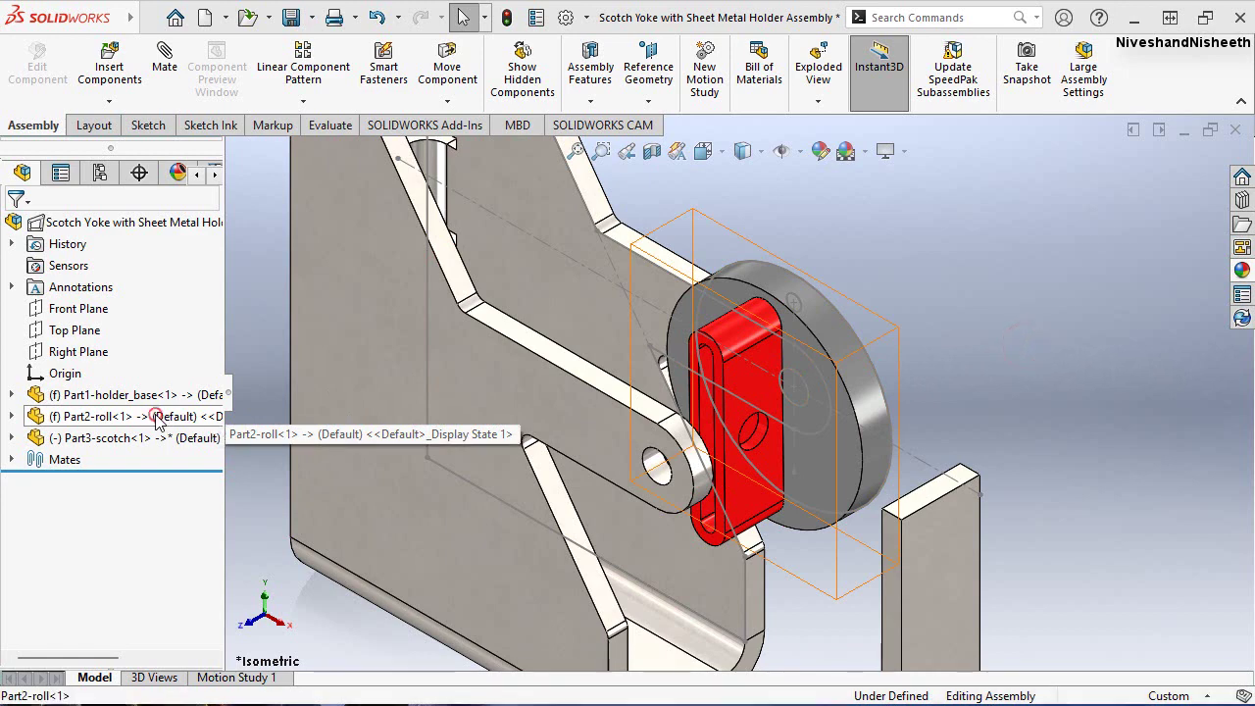
pyautogui.click(196, 416)
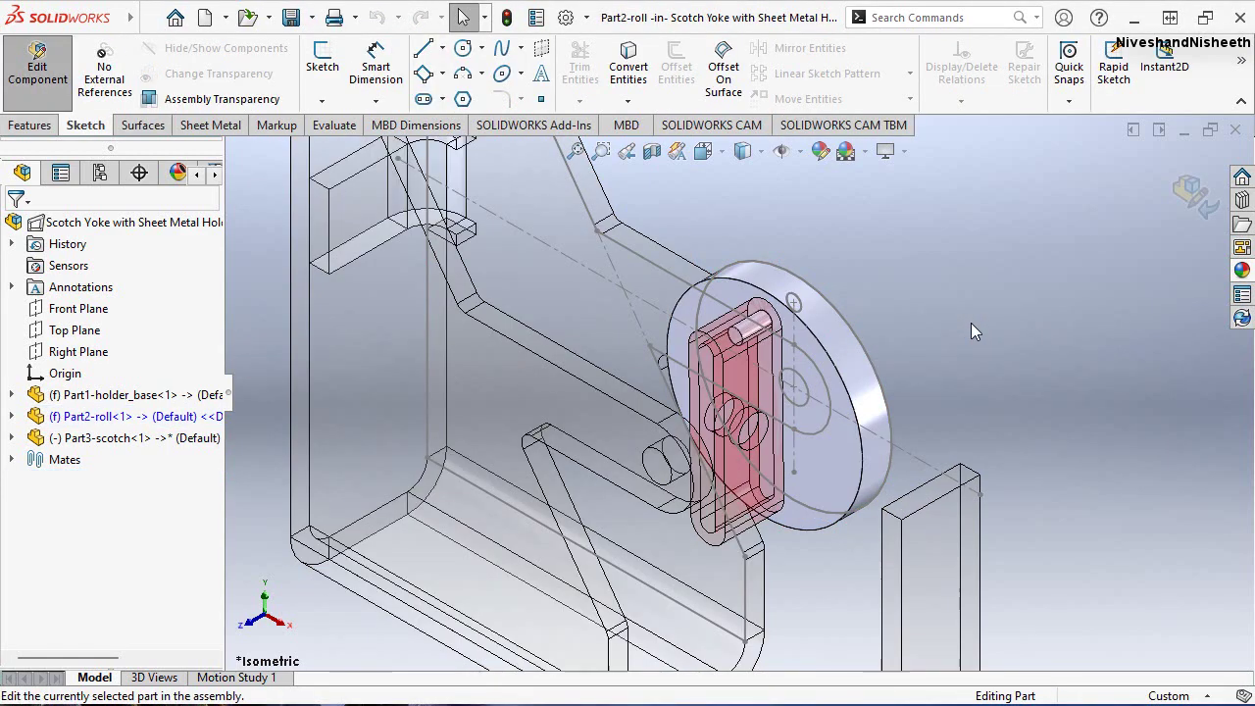
# Hide Sketch1 under the roll part's Boss-Extrude2
pyautogui.moveTo(970, 331)
pyautogui.mouseDown(button='middle')
pyautogui.moveTo(876, 375)
pyautogui.moveTo(971, 343)
pyautogui.mouseUp(button='middle')
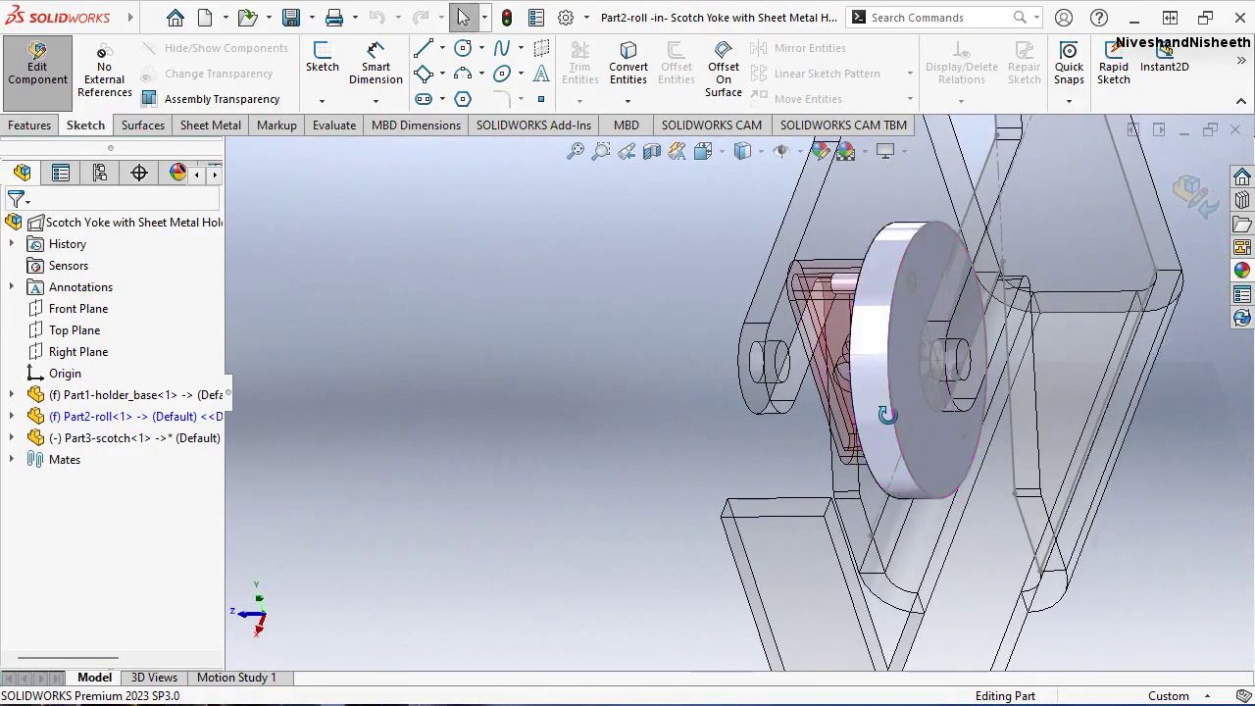
pyautogui.scroll(-5, 970, 343)
pyautogui.click(554, 240)
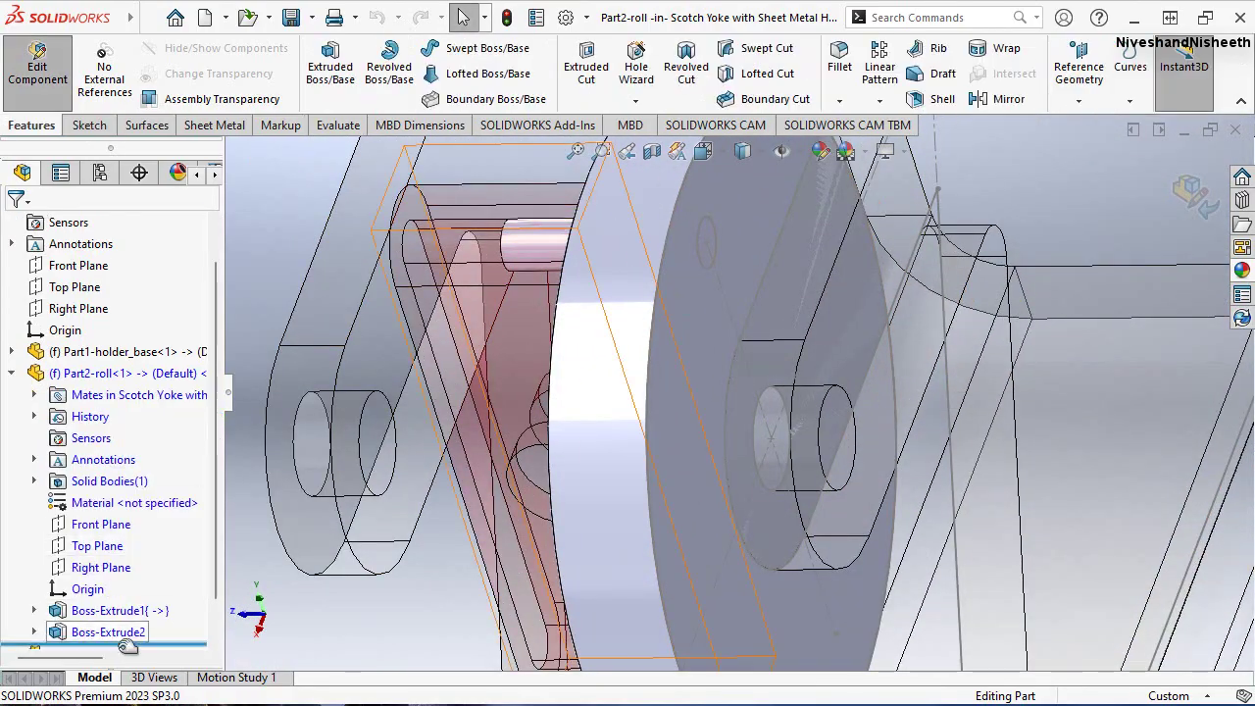
pyautogui.click(32, 632)
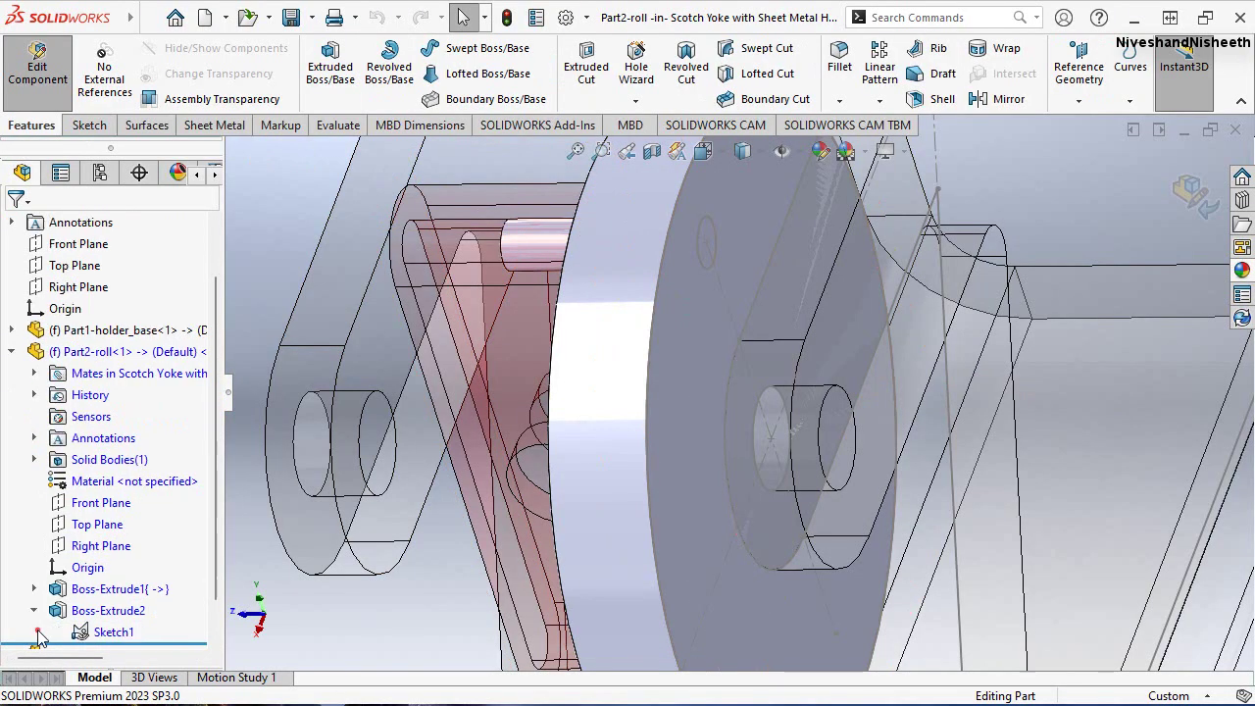
pyautogui.click(92, 633)
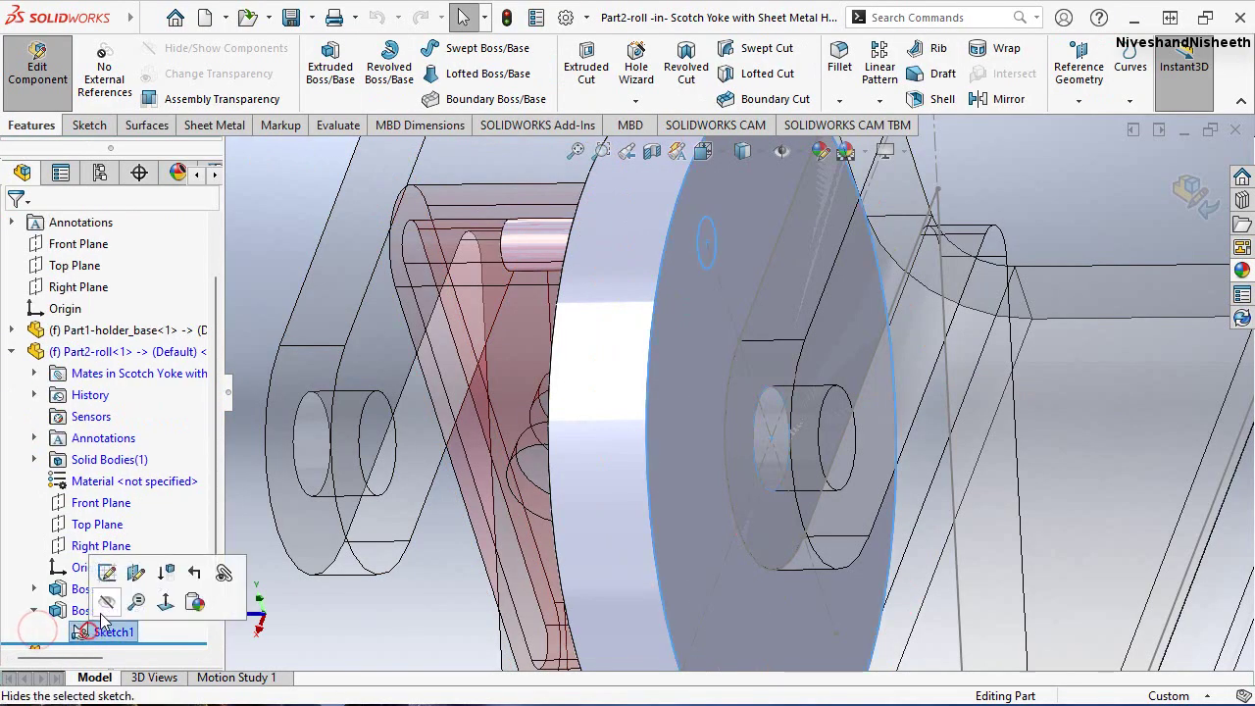
pyautogui.click(356, 627)
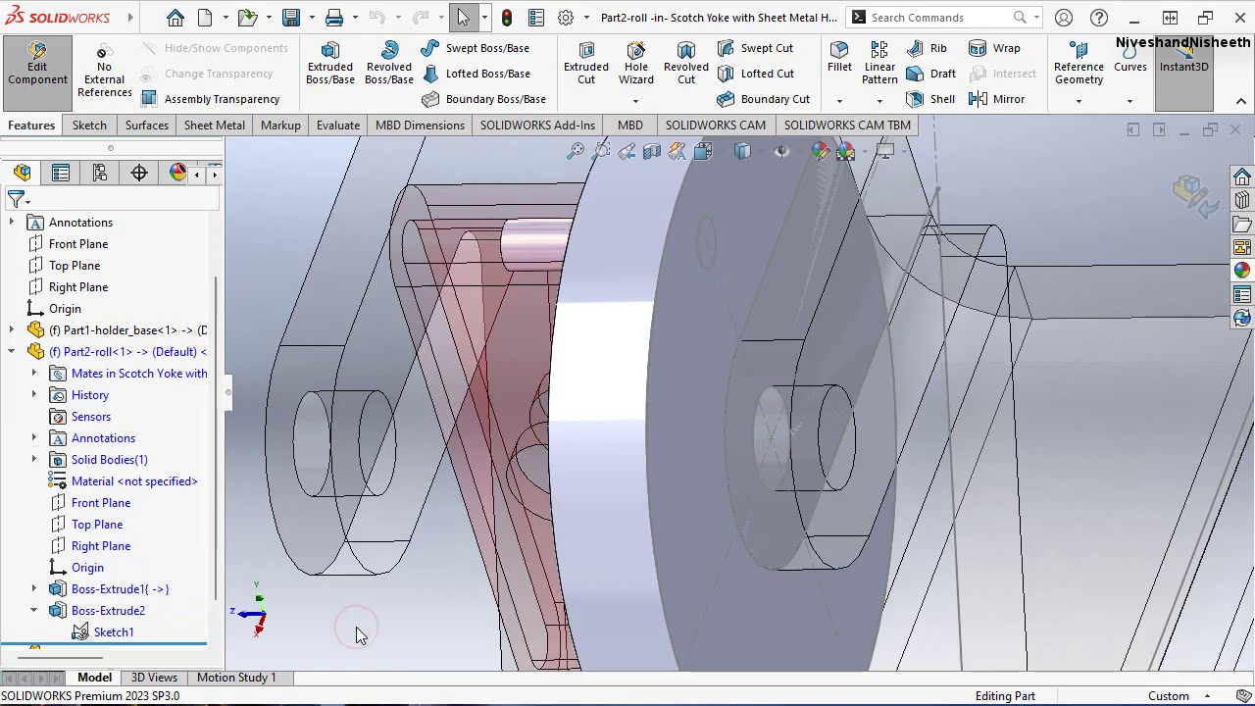
# Sketch on the roll's Front Plane by converting the pin circle edge
pyautogui.click(89, 502)
pyautogui.click(110, 478)
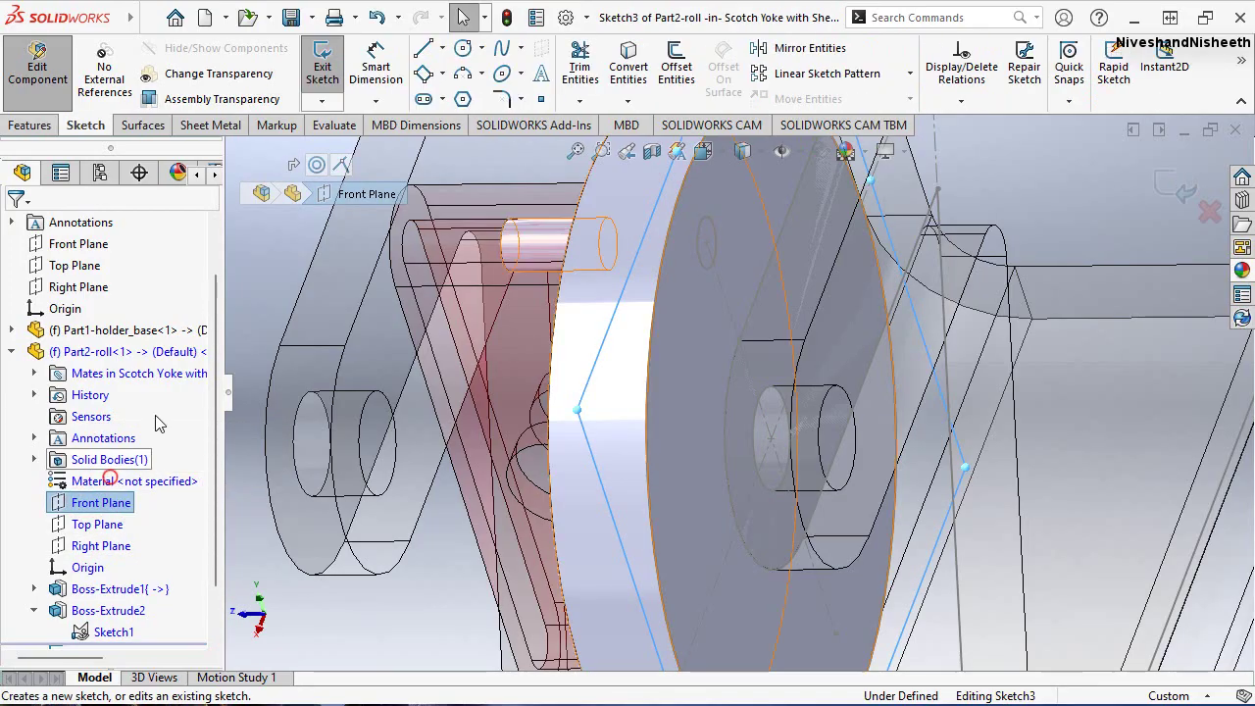
pyautogui.click(620, 67)
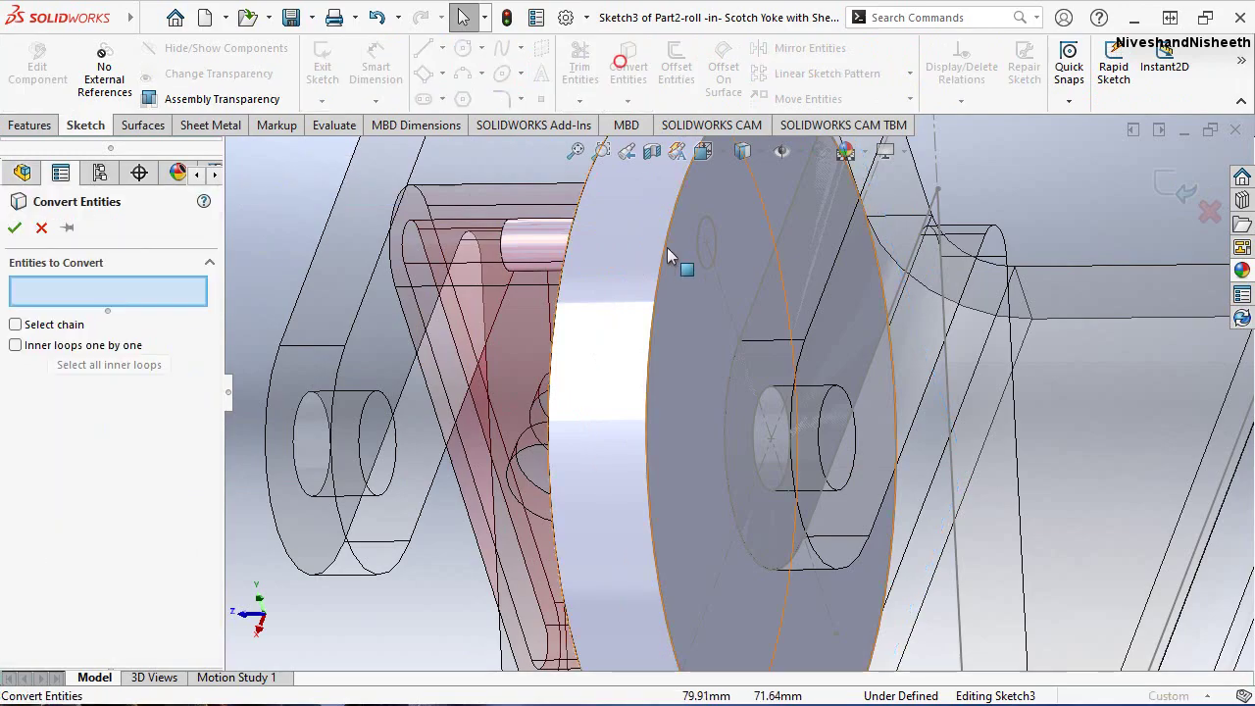
pyautogui.click(751, 438)
pyautogui.rightClick(752, 441)
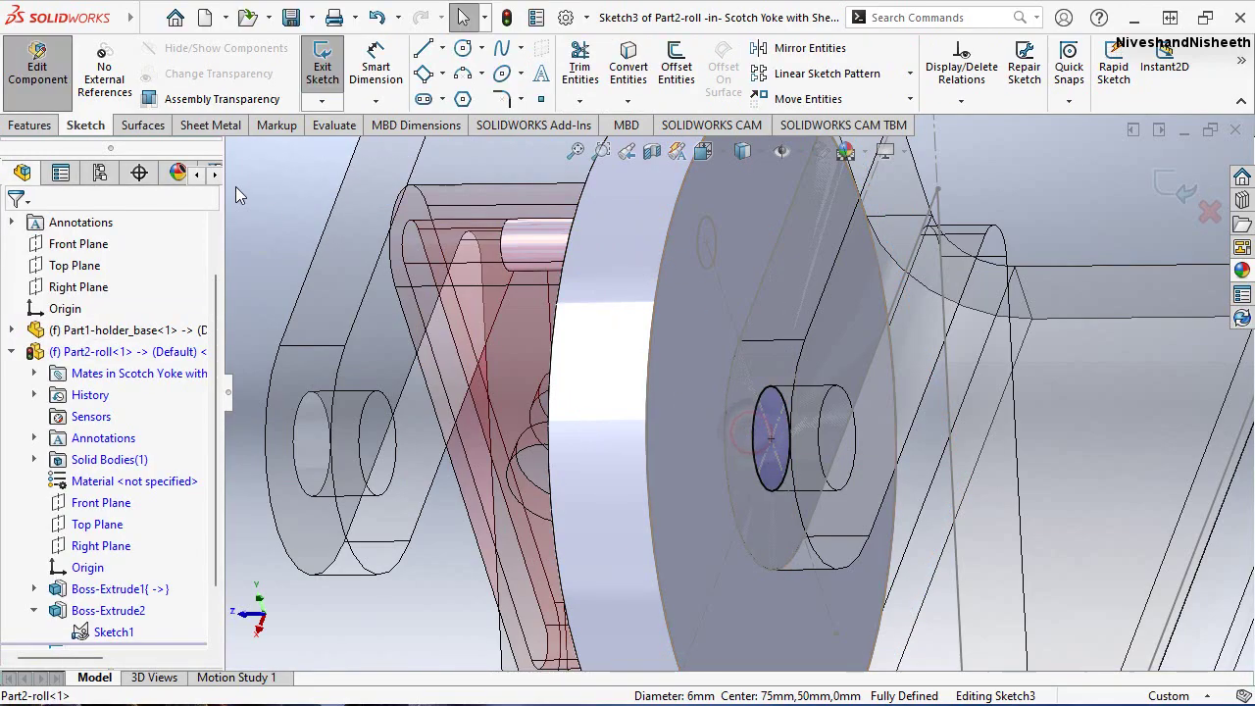
# Extrude the converted circle as a reversed 4 mm boss
pyautogui.click(36, 125)
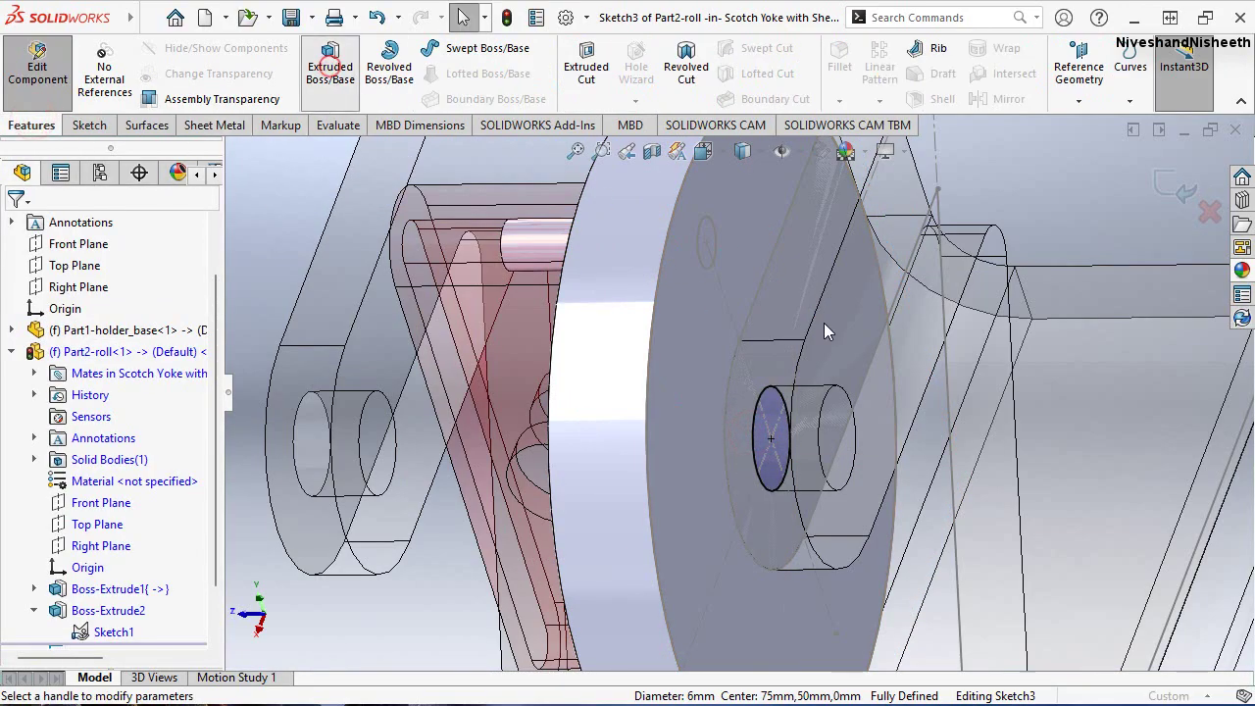
pyautogui.click(19, 345)
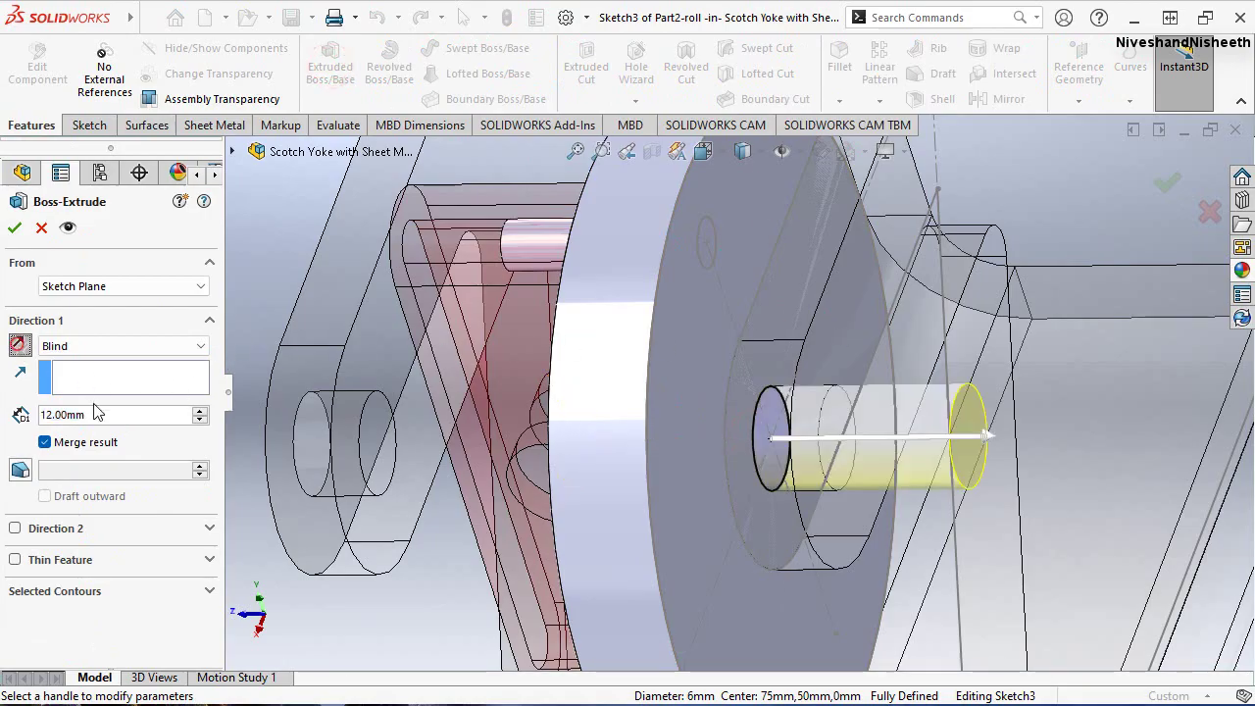
pyautogui.write('4')
pyautogui.press('Return')
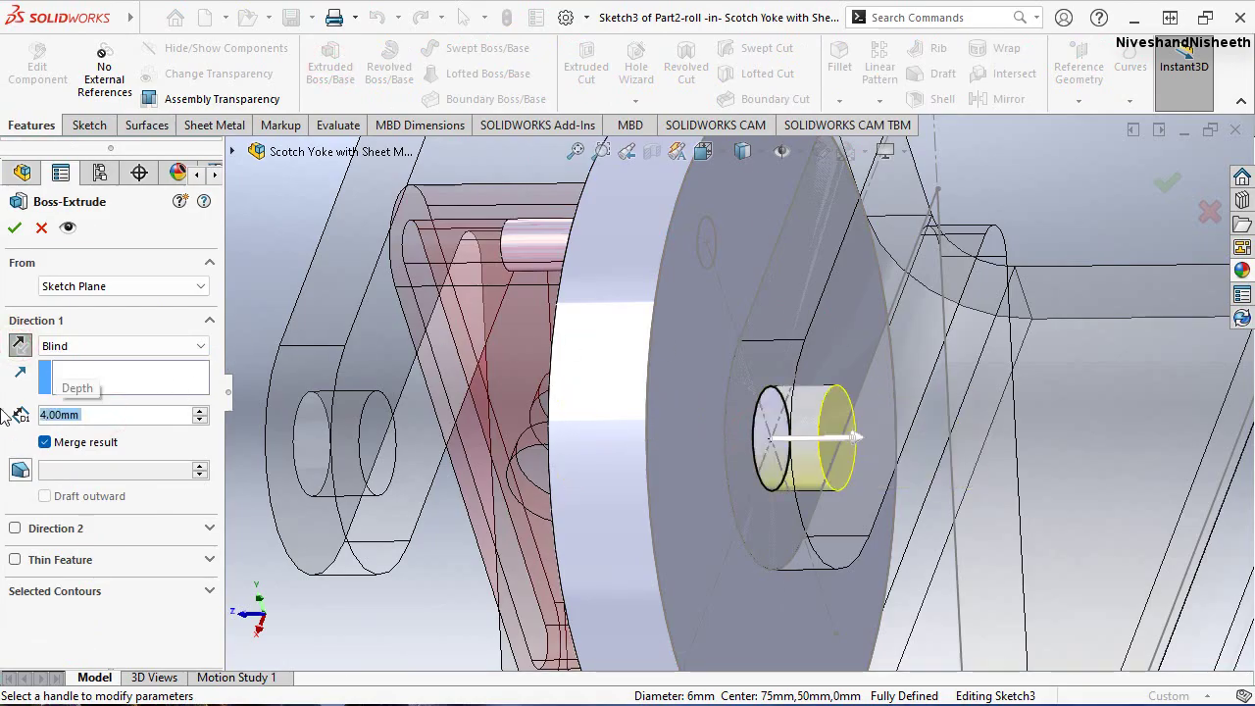
pyautogui.click(13, 227)
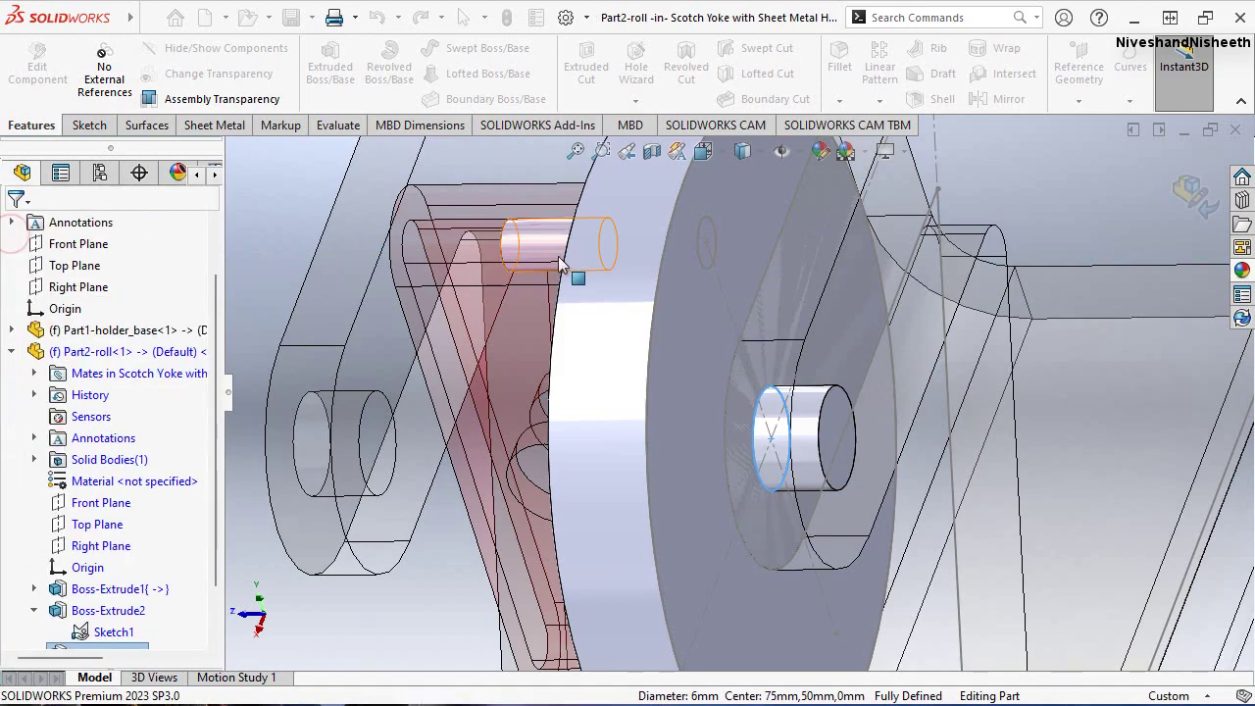
# Return to the assembly and orbit to inspect the disc's circular edge
pyautogui.click(1204, 200)
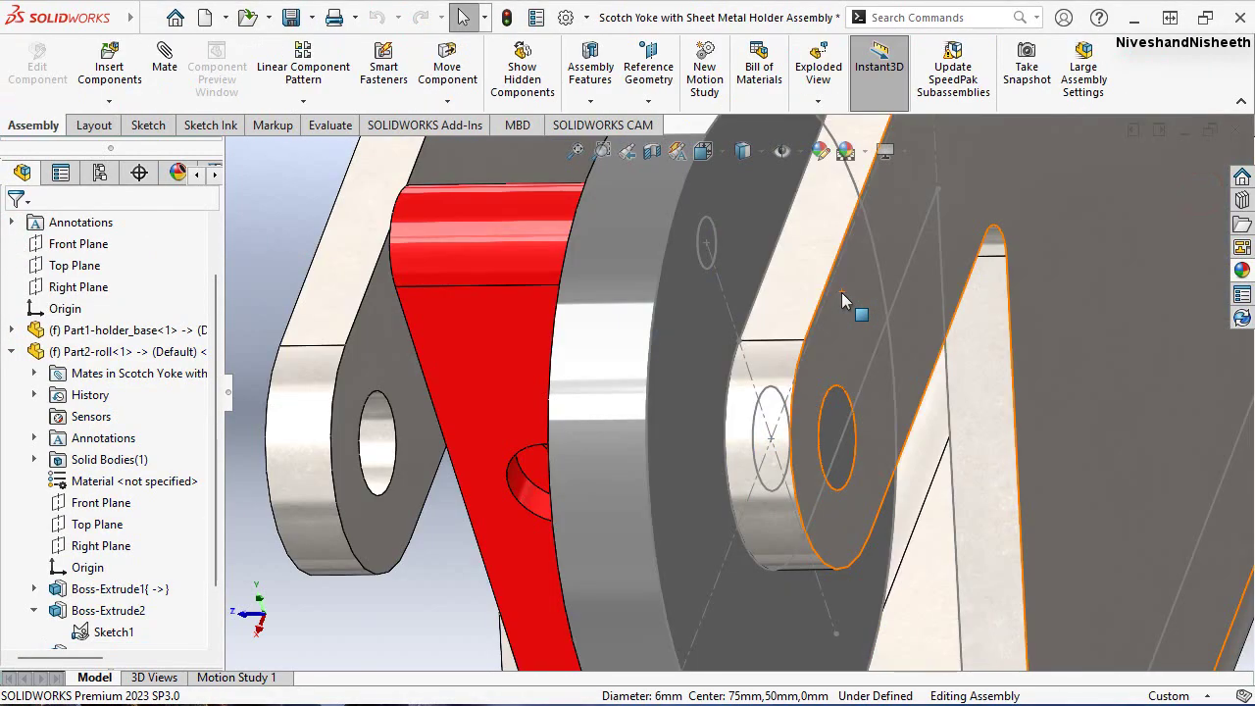
pyautogui.scroll(3, 841, 293)
pyautogui.scroll(3, 833, 298)
pyautogui.moveTo(965, 448); pyautogui.dragTo(886, 503, button='middle')
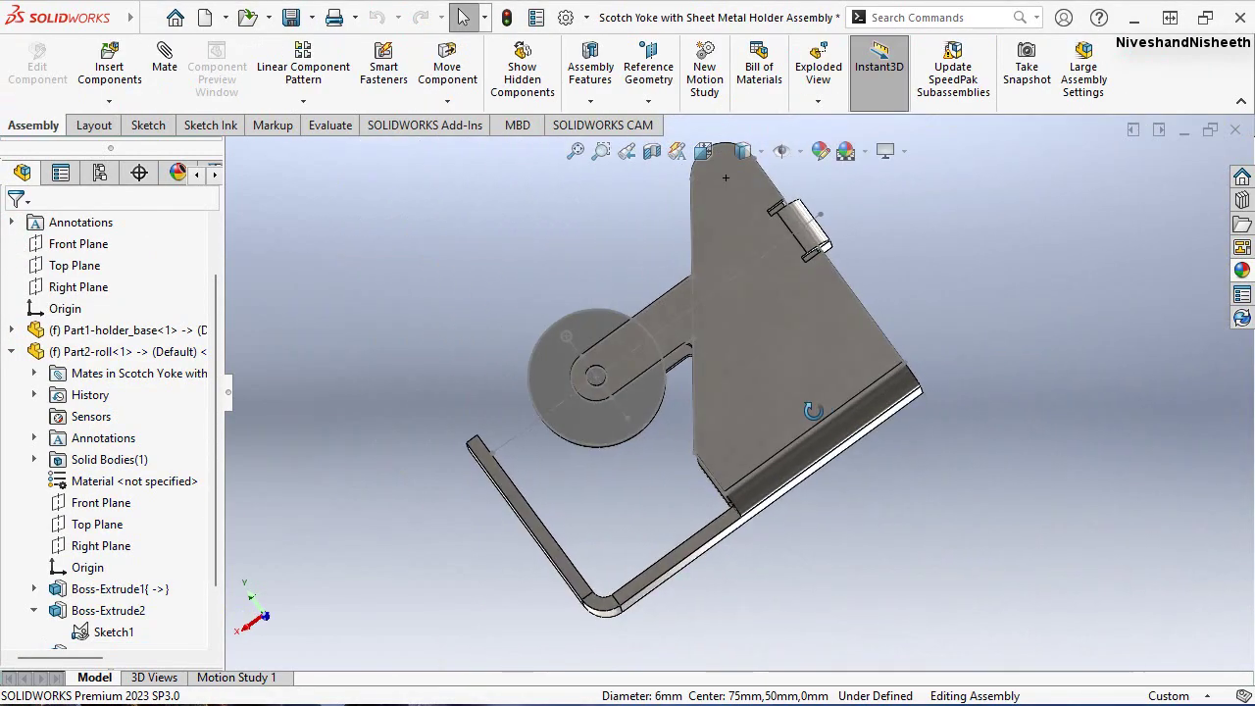
pyautogui.scroll(-3, 843, 475)
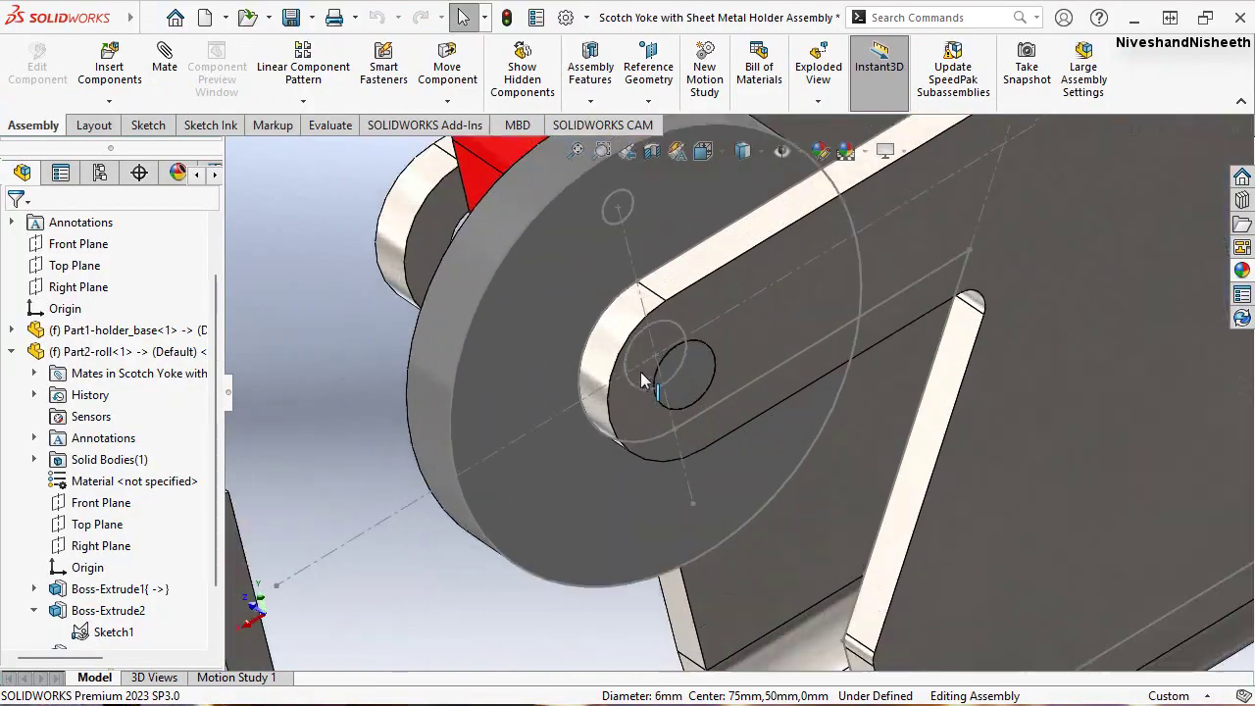
pyautogui.scroll(-2, 793, 446)
pyautogui.scroll(-2, 752, 416)
pyautogui.moveTo(752, 415); pyautogui.dragTo(573, 263, button='middle')
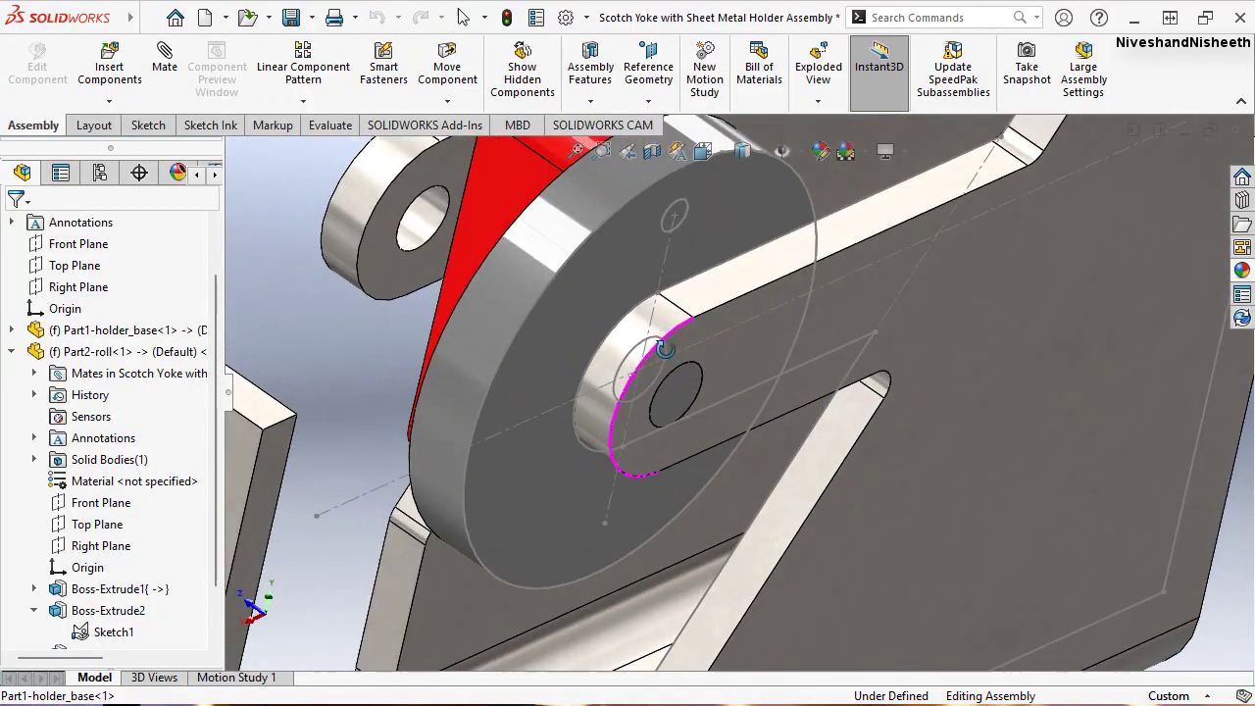
pyautogui.click(573, 260)
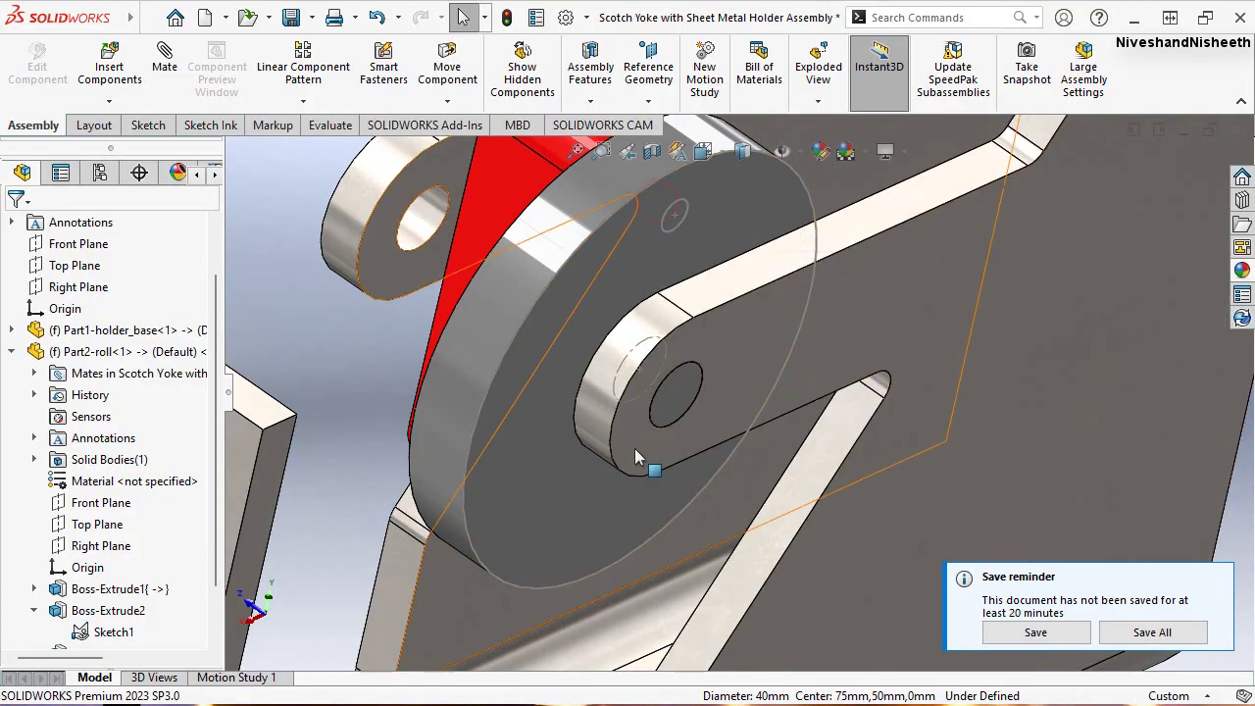
# Save from the reminder, rebuilding the model first
pyautogui.scroll(5, 725, 372)
pyautogui.click(1020, 632)
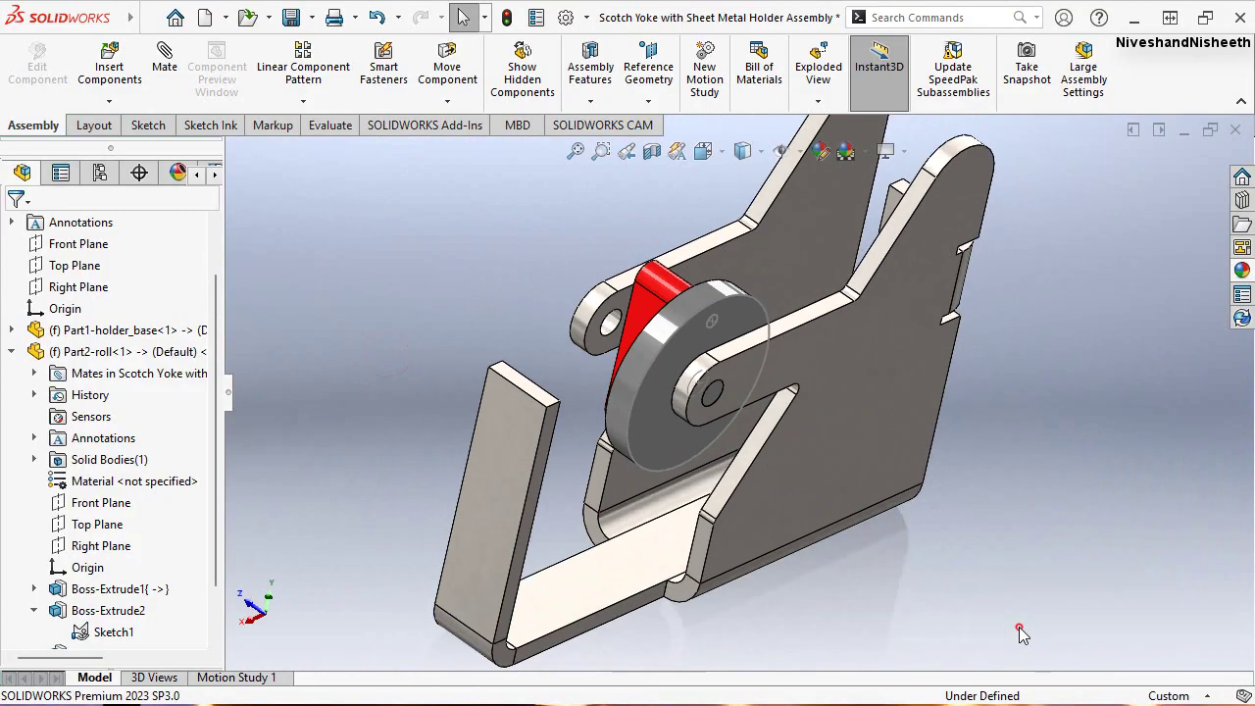
pyautogui.click(650, 283)
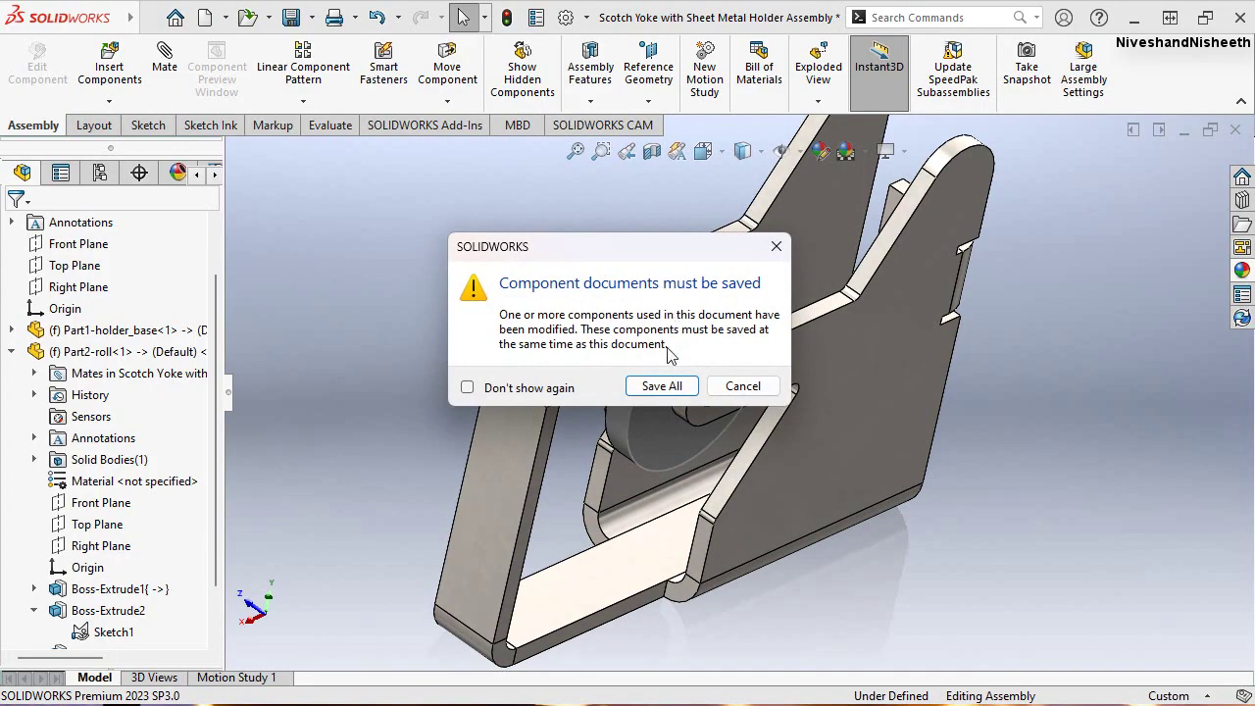
# Save all modified component files and orbit to a side view
pyautogui.click(668, 395)
pyautogui.click(623, 341)
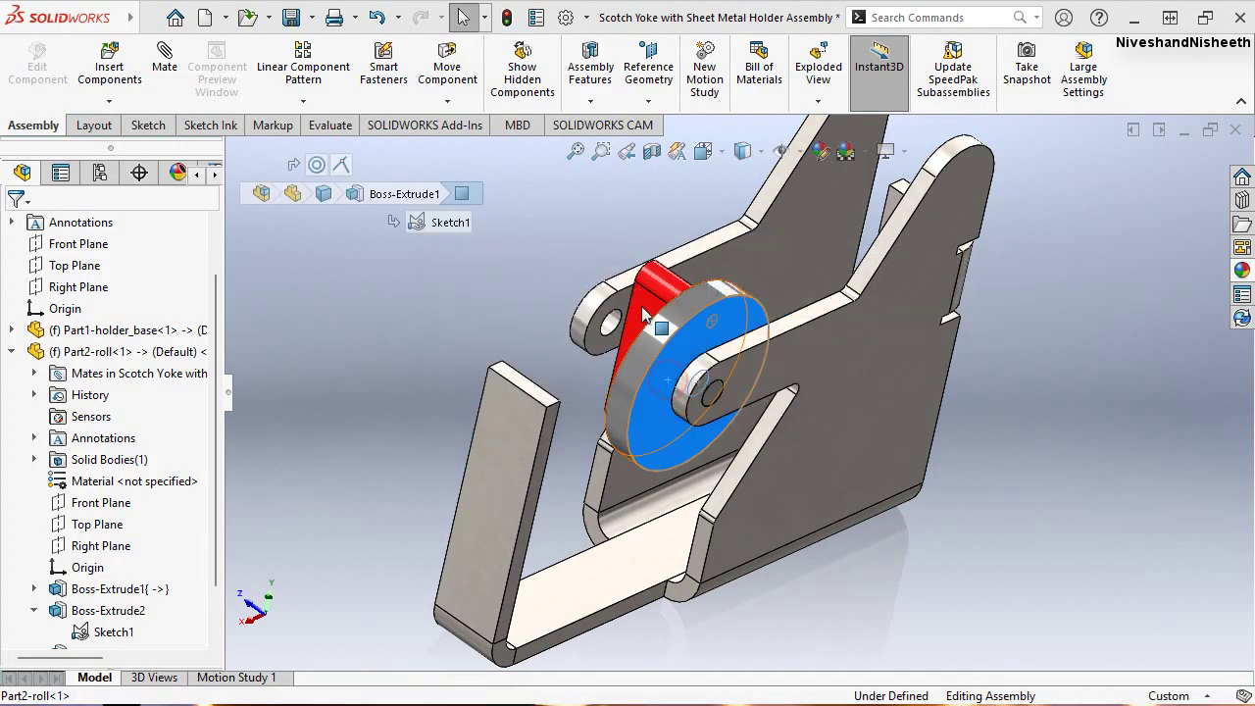
pyautogui.moveTo(623, 341)
pyautogui.mouseDown(button='middle')
pyautogui.moveTo(669, 399)
pyautogui.moveTo(647, 392)
pyautogui.mouseUp(button='middle')
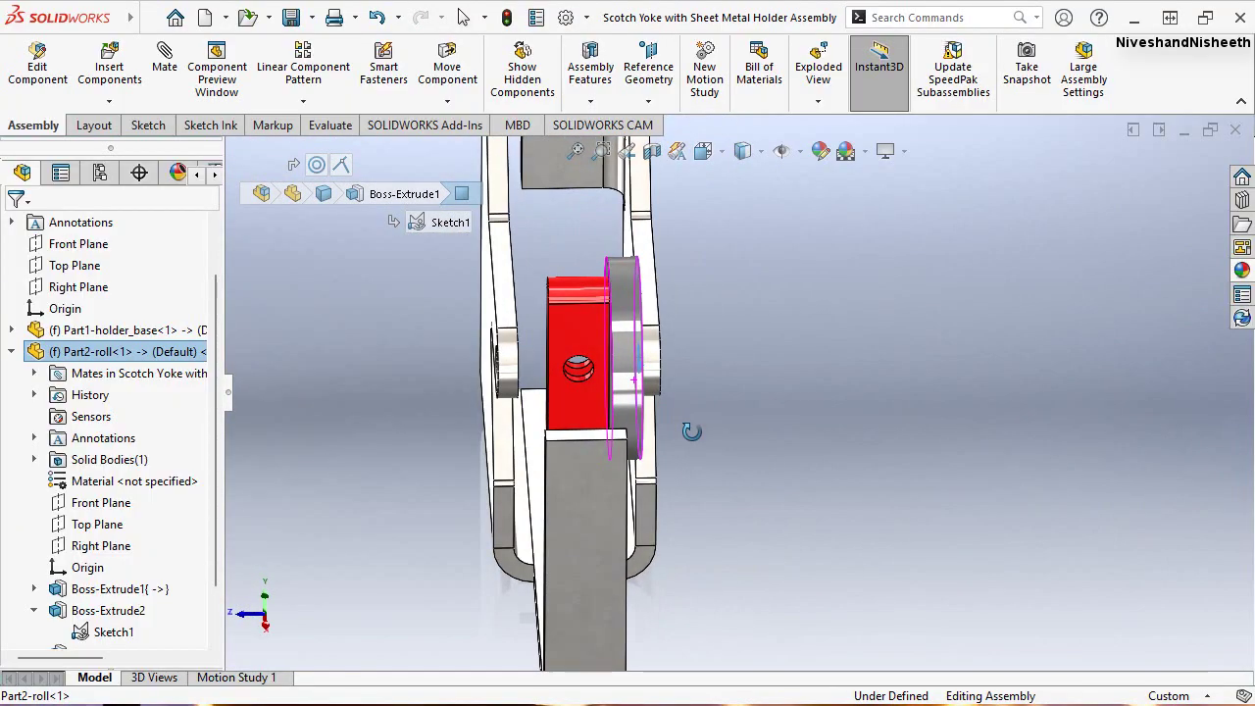
pyautogui.press('Escape')
# Collapse the feature tree, rebuild, and save the assembly with its modified part
pyautogui.rightClick(157, 290)
pyautogui.click(180, 302)
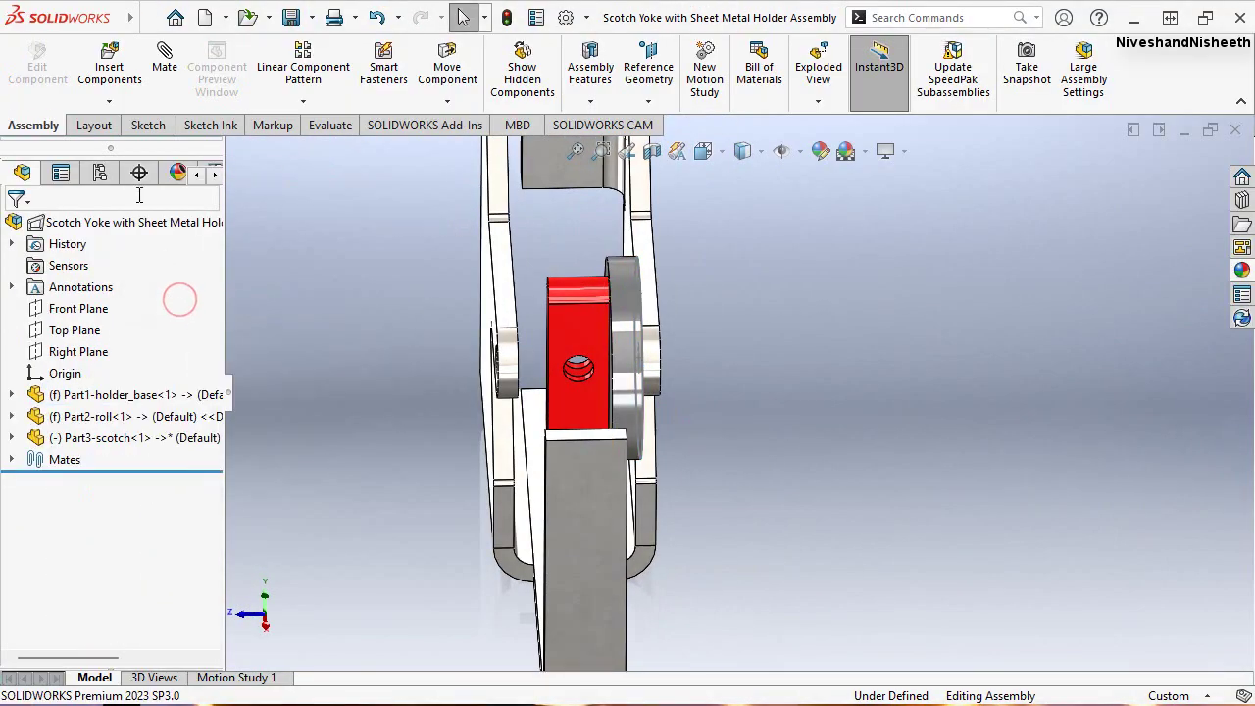
pyautogui.click(508, 22)
pyautogui.click(295, 24)
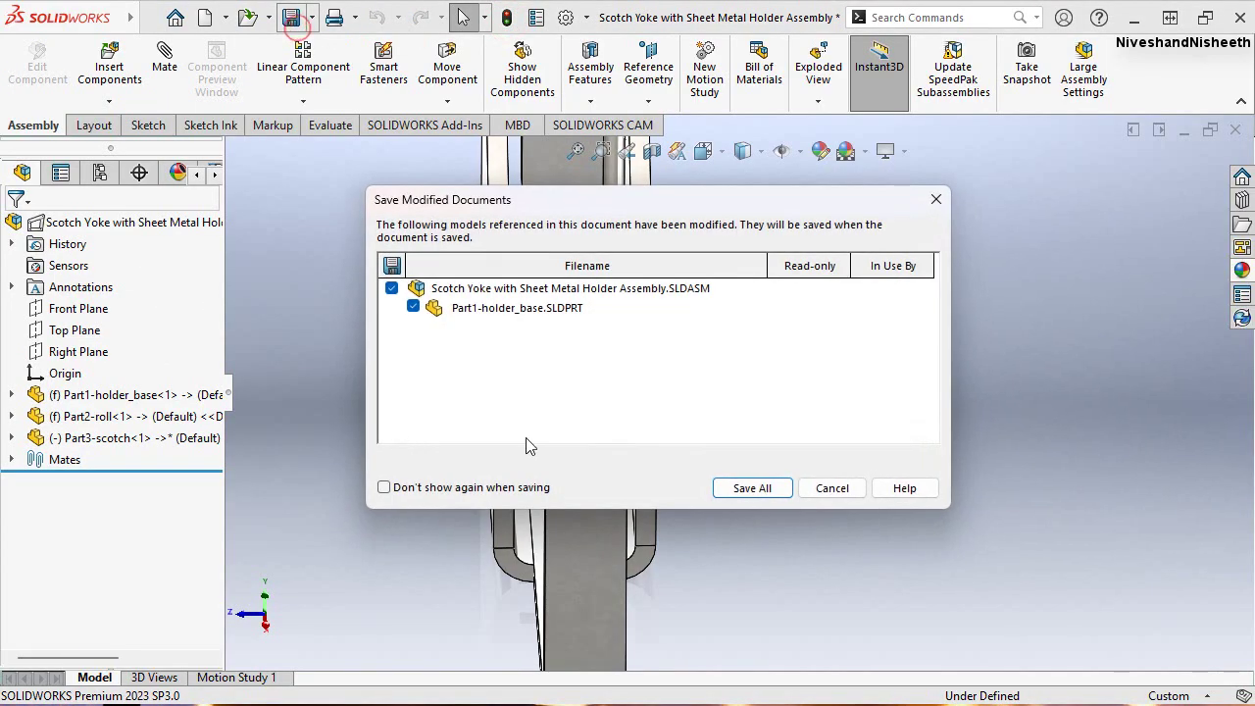
pyautogui.click(785, 489)
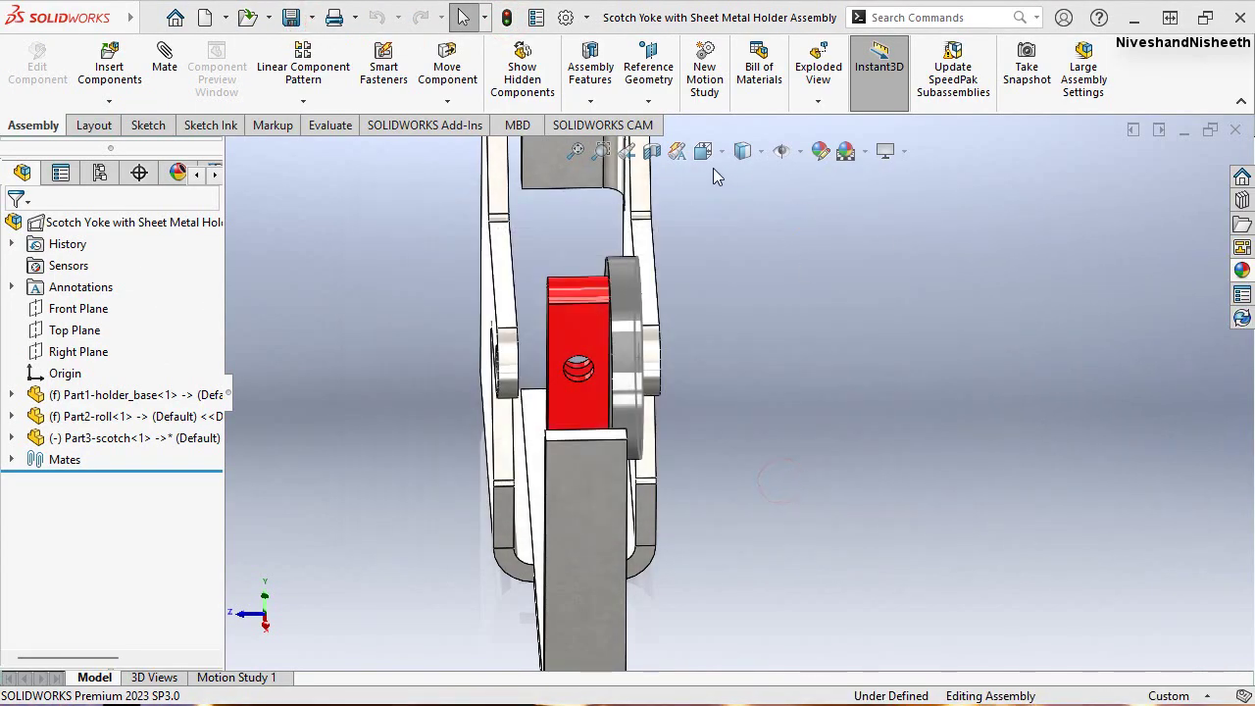
# Set the view to isometric and bring up the top-level assembly's options
pyautogui.click(714, 149)
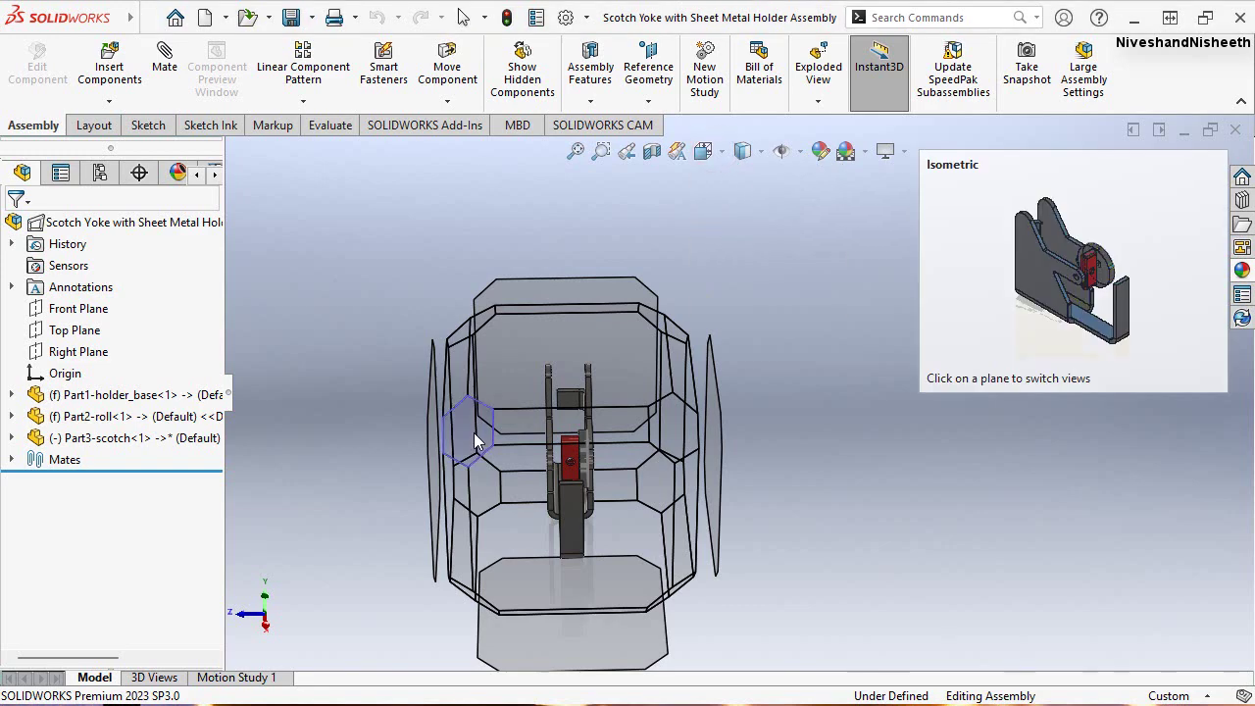
pyautogui.click(473, 432)
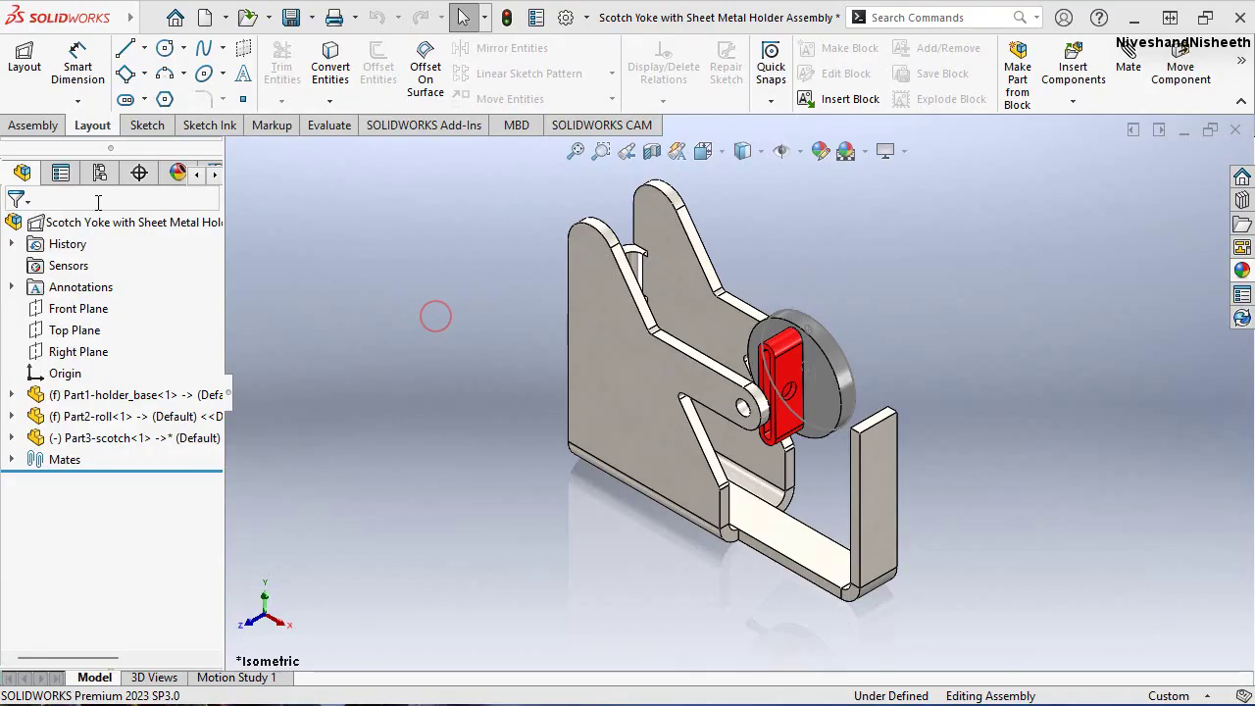
pyautogui.click(79, 223)
pyautogui.rightClick(80, 225)
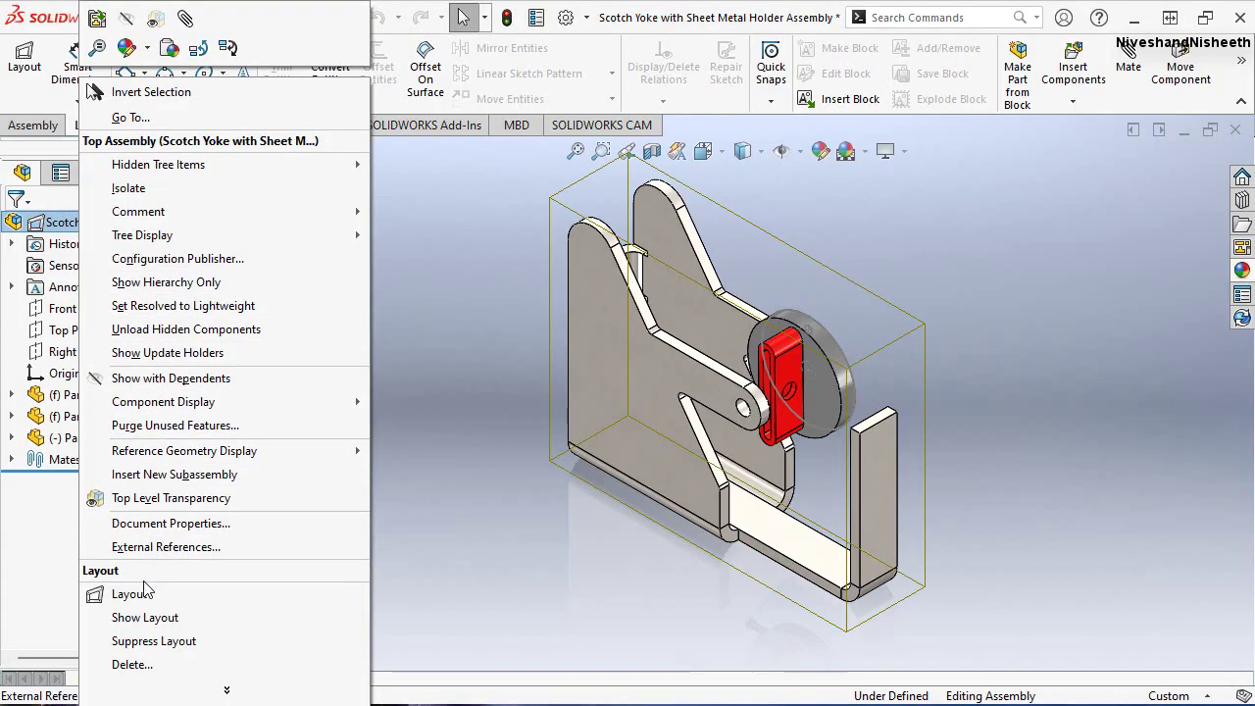
# Restore the previous isometric view and edit Part1-holder_base in place
pyautogui.click(166, 620)
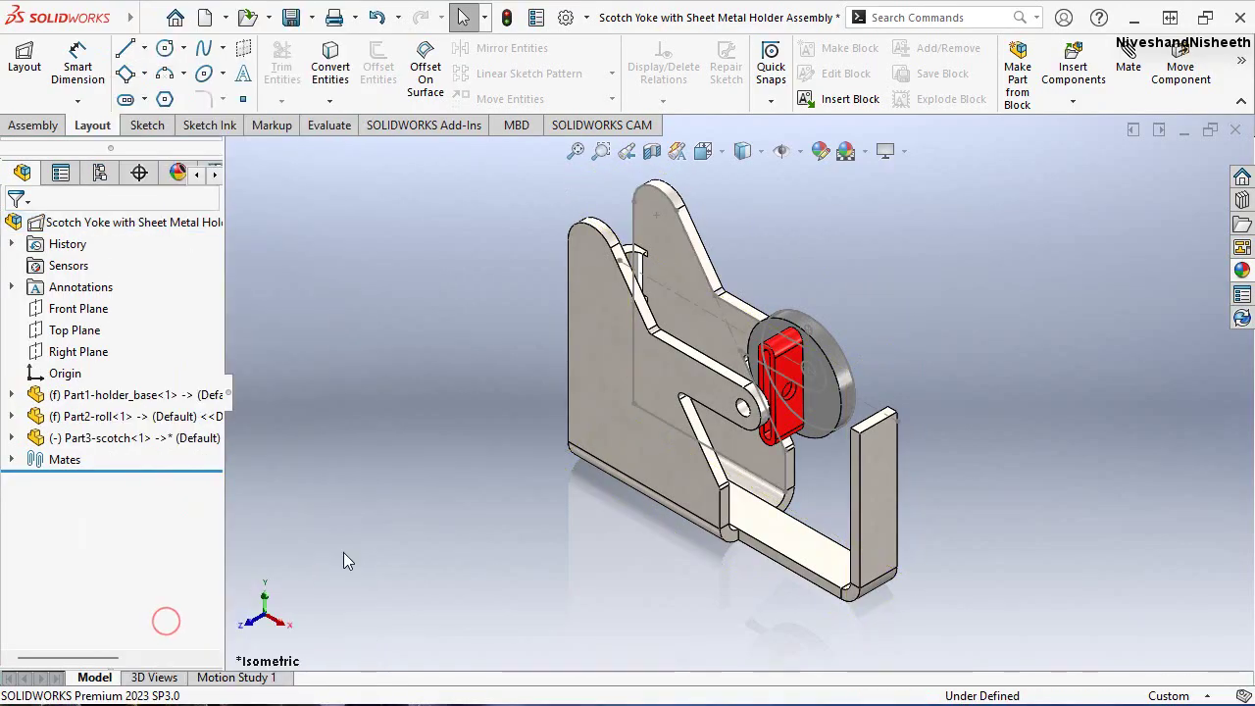
pyautogui.moveTo(343, 553); pyautogui.dragTo(638, 370, button='middle')
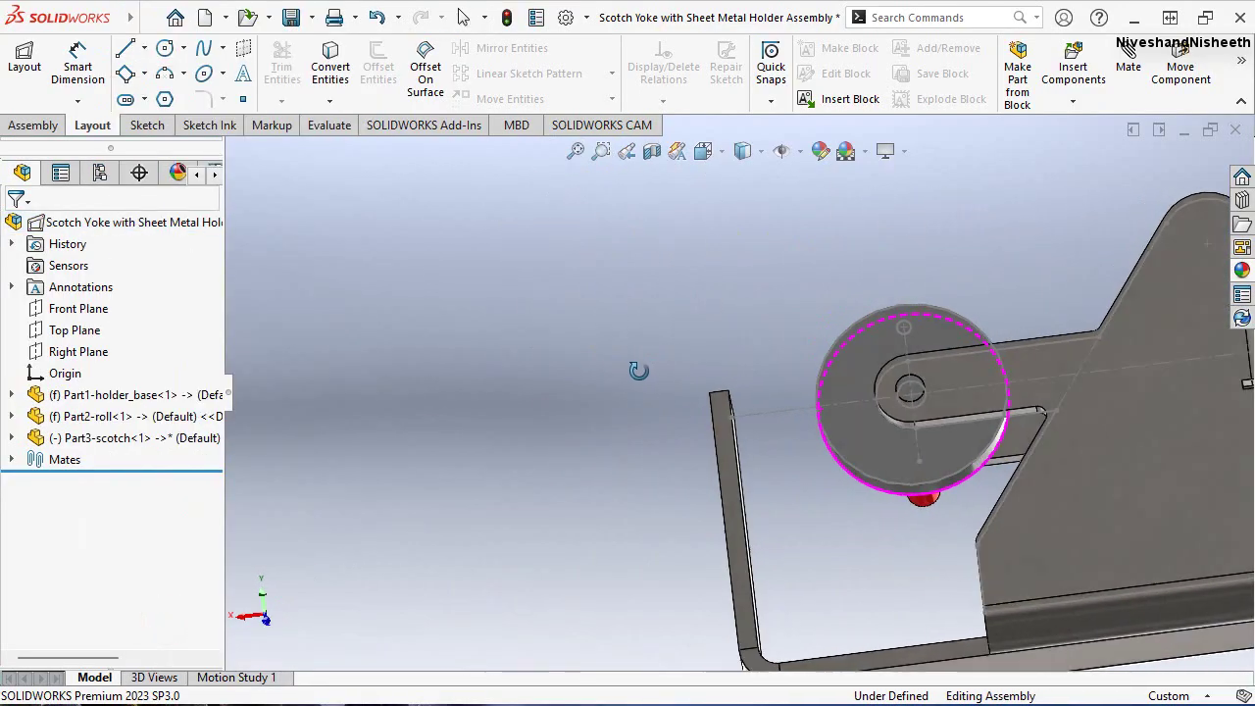
pyautogui.moveTo(638, 370); pyautogui.dragTo(684, 193, button='middle')
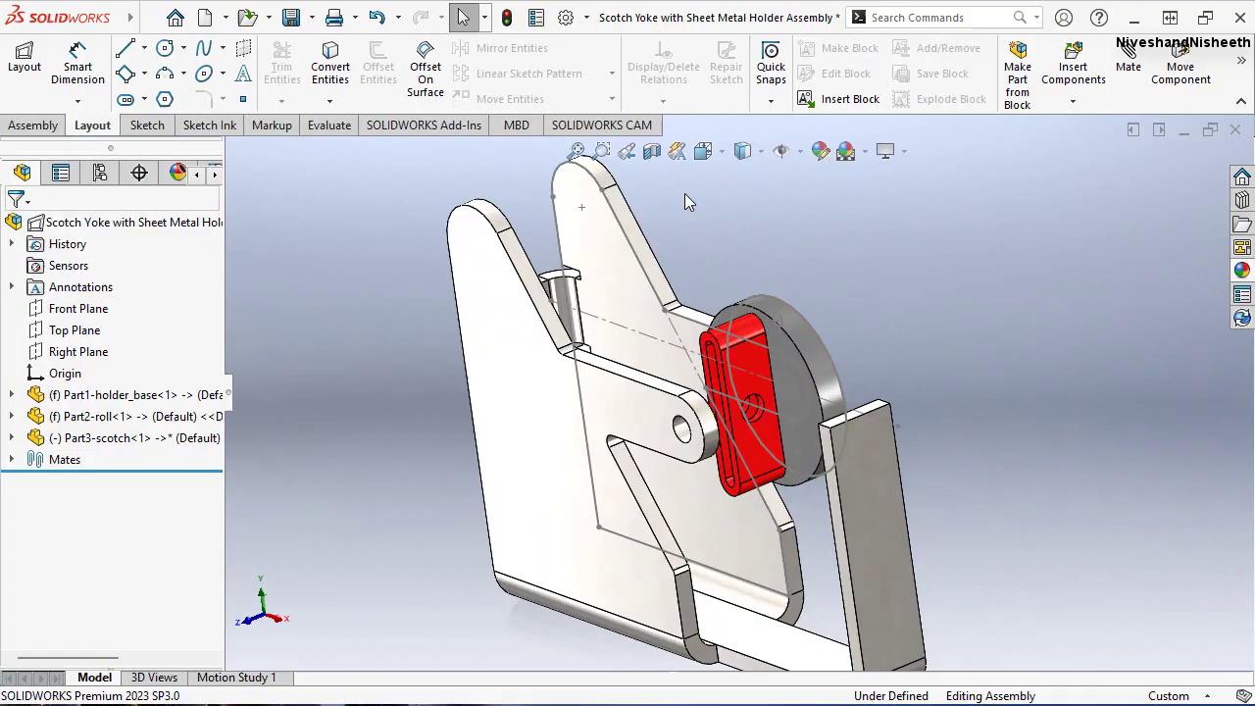
pyautogui.click(630, 155)
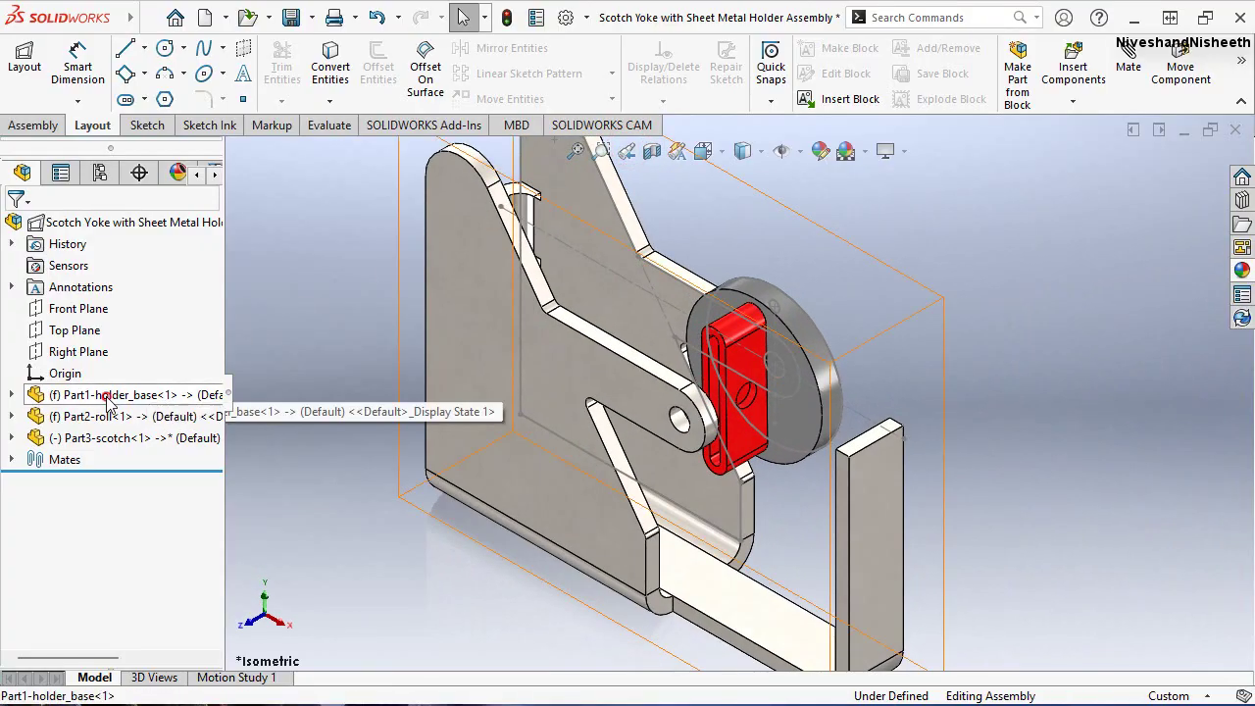
pyautogui.click(108, 397)
pyautogui.click(214, 342)
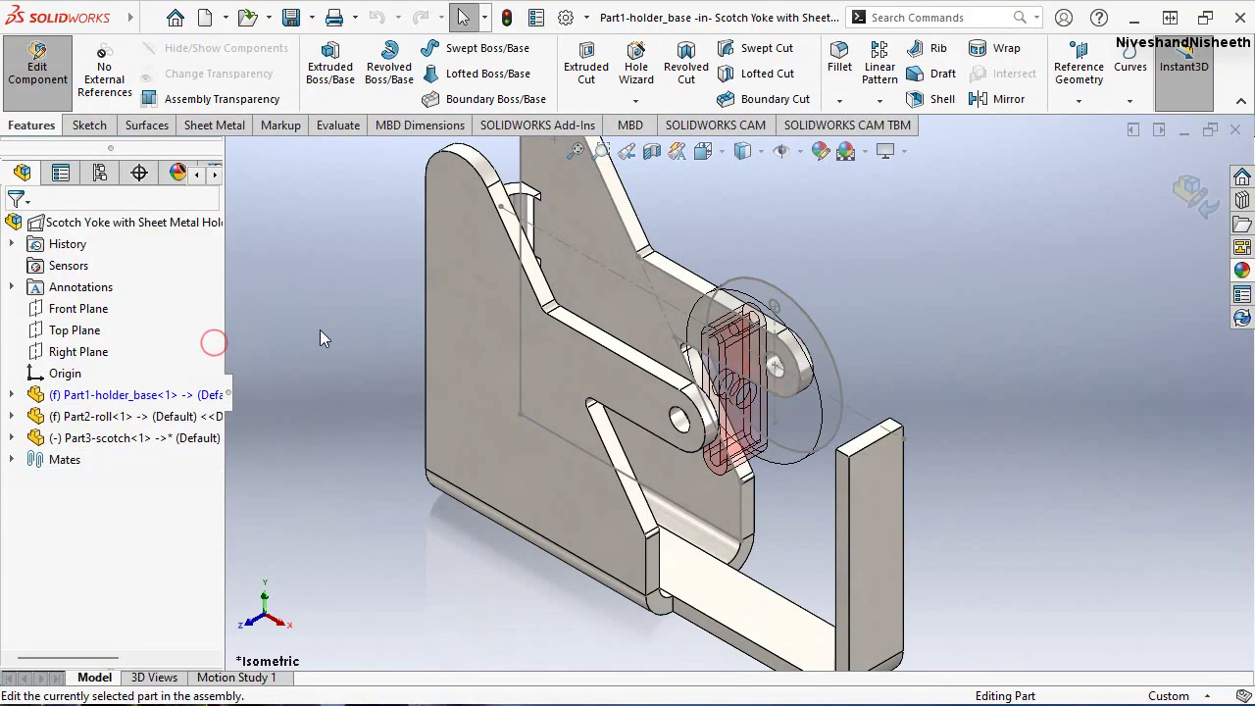
# Define an ISO drill-size Ø8.0 Through All hole and place it on the upright flange
pyautogui.click(637, 59)
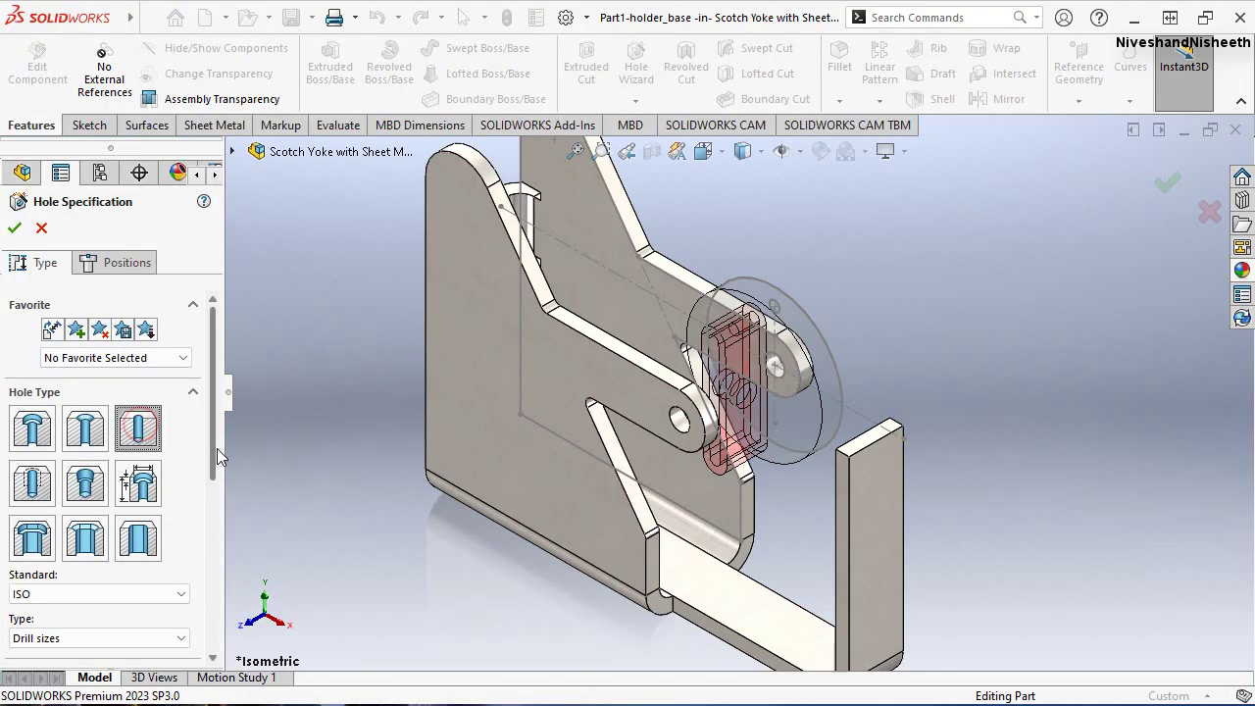
pyautogui.moveTo(216, 448); pyautogui.dragTo(211, 525)
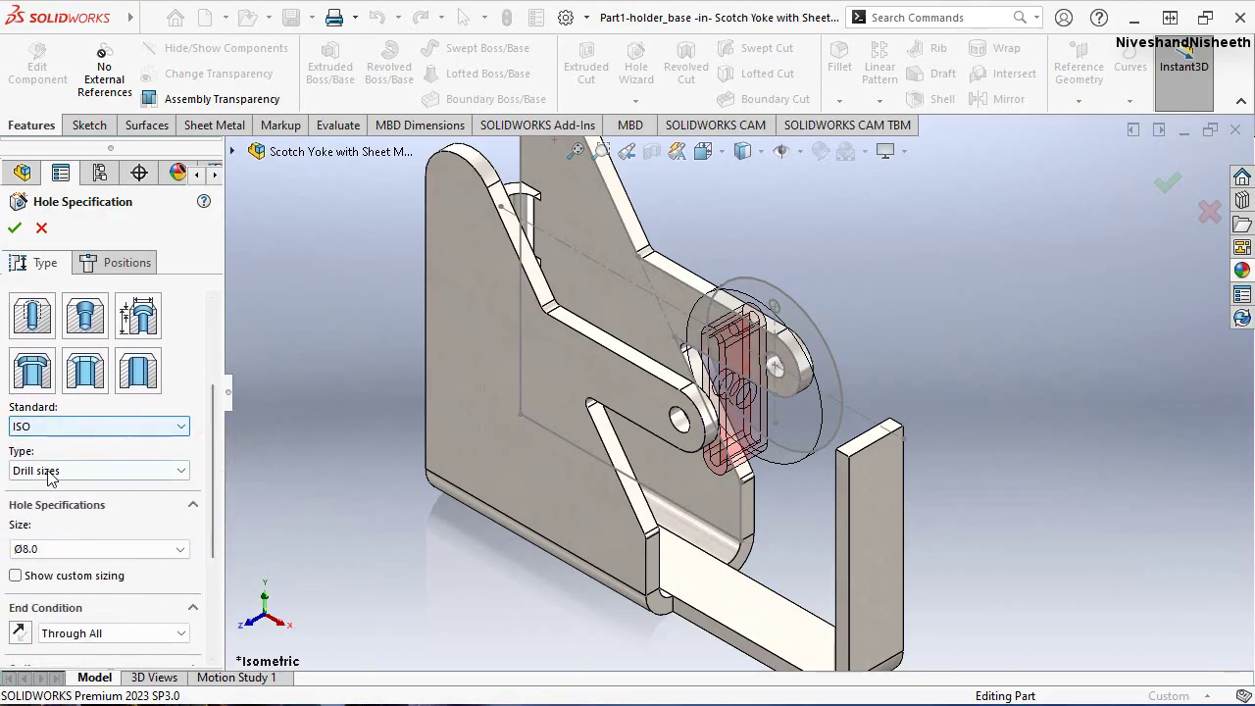
pyautogui.click(88, 550)
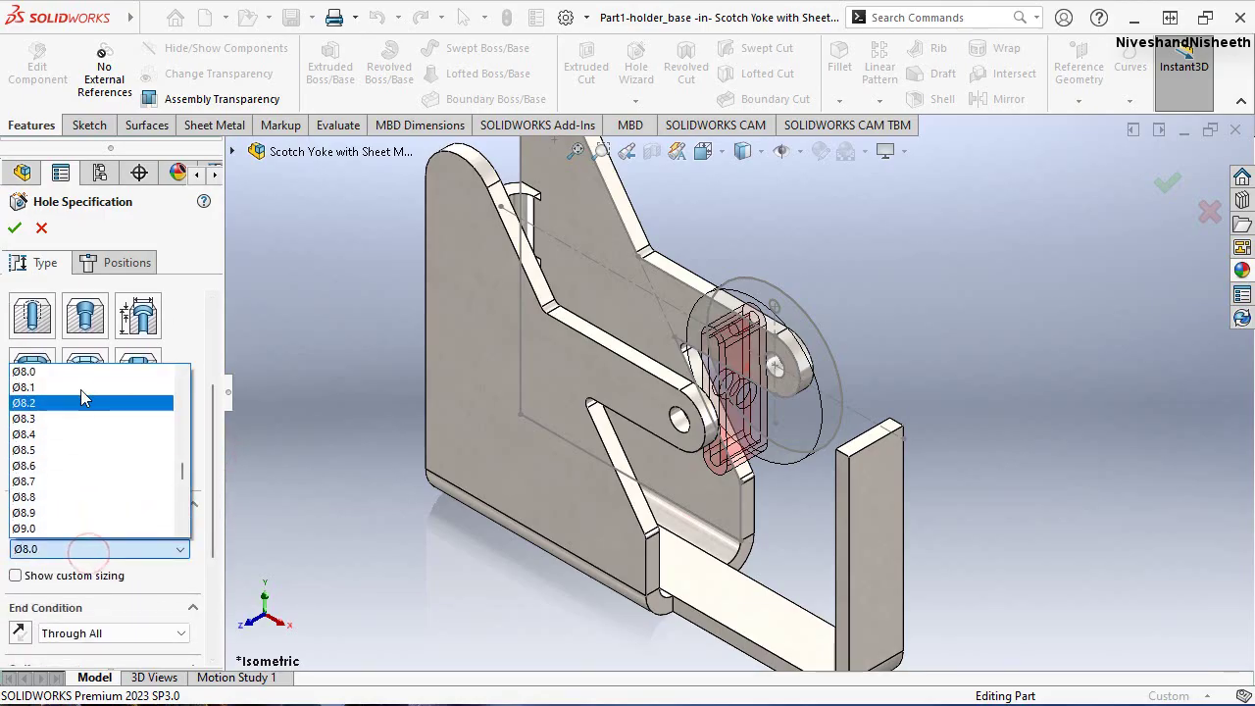
pyautogui.click(78, 372)
pyautogui.click(137, 263)
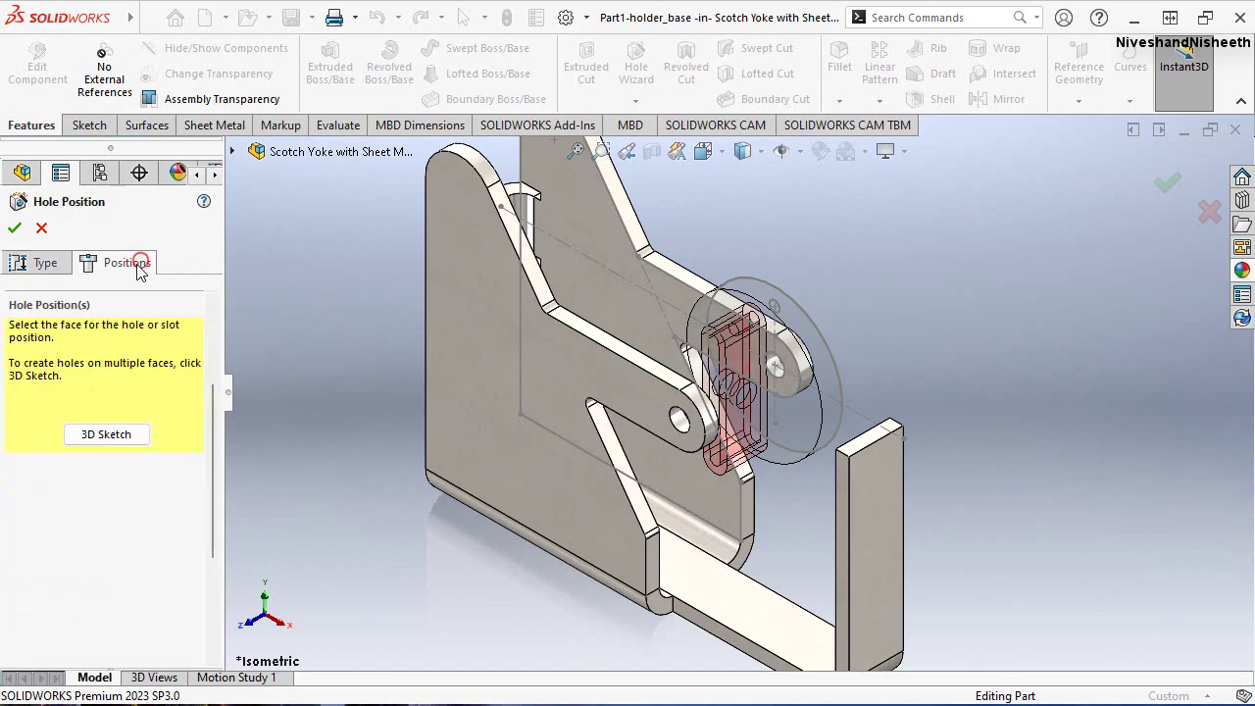
pyautogui.click(877, 491)
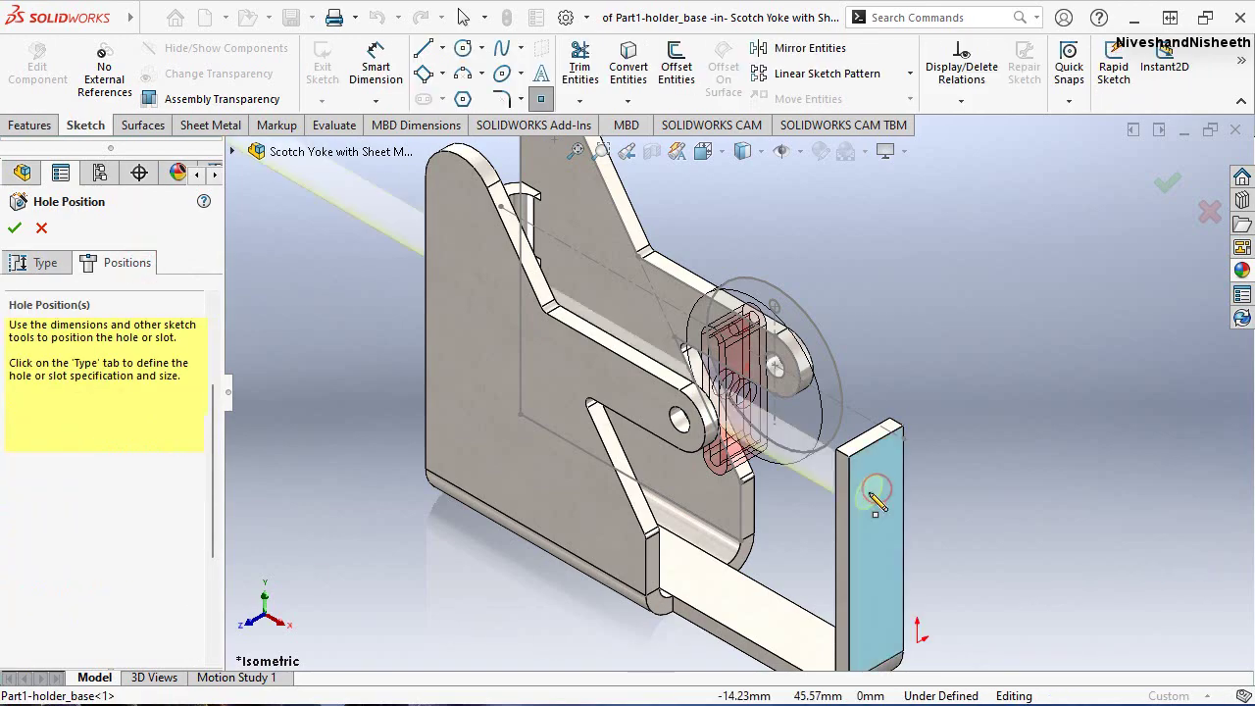
# Make the hole centre level with the layout point using a Horizontal relation
pyautogui.click(742, 150)
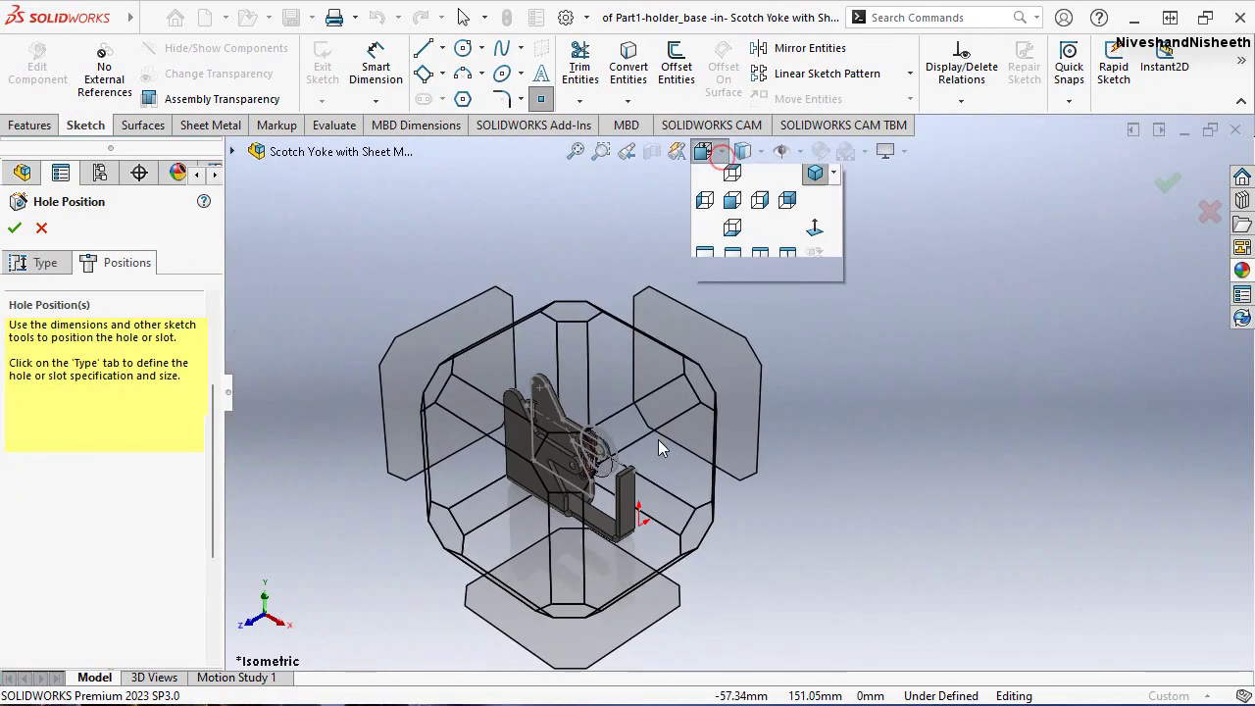
pyautogui.click(667, 485)
pyautogui.scroll(-3, 750, 323)
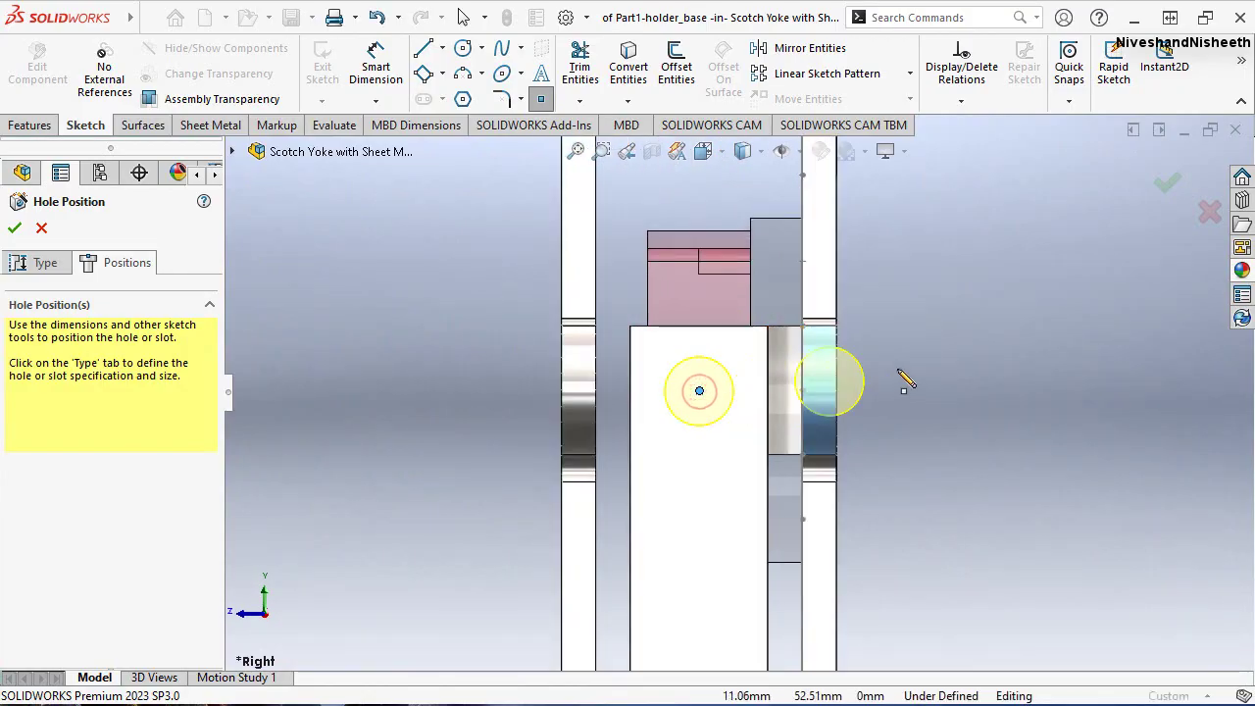
pyautogui.moveTo(903, 381); pyautogui.dragTo(922, 470, button='middle')
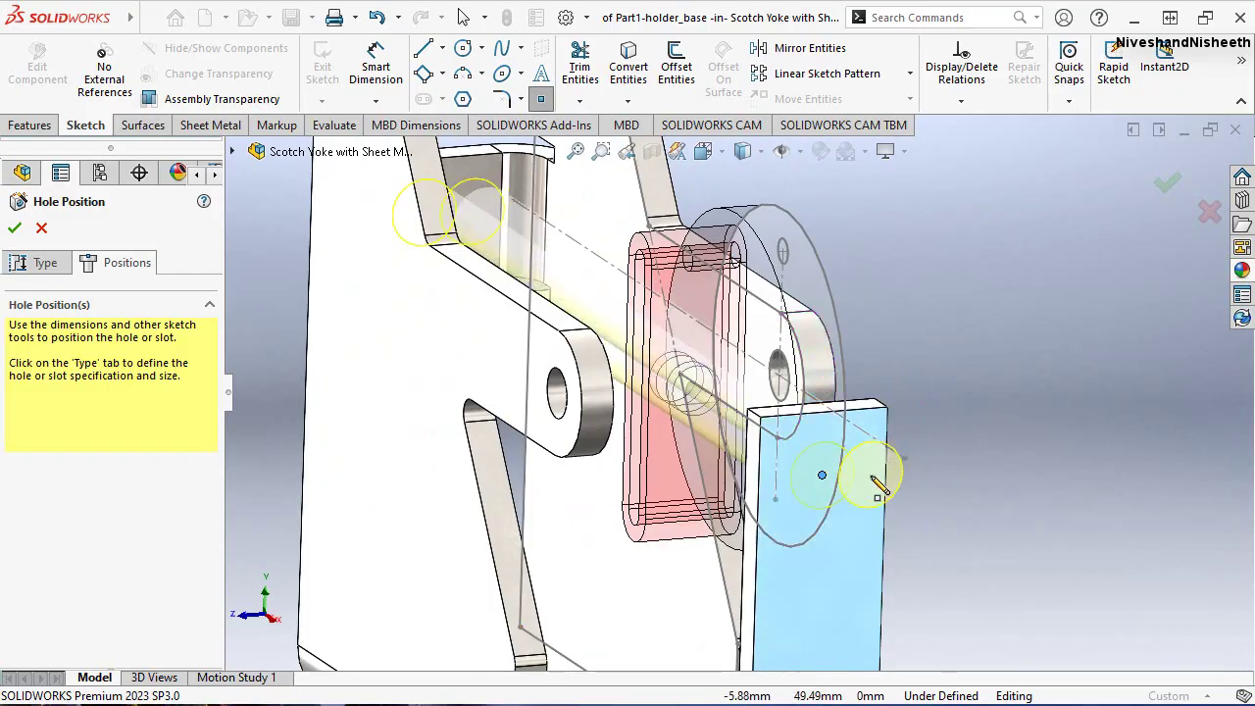
pyautogui.press('Escape')
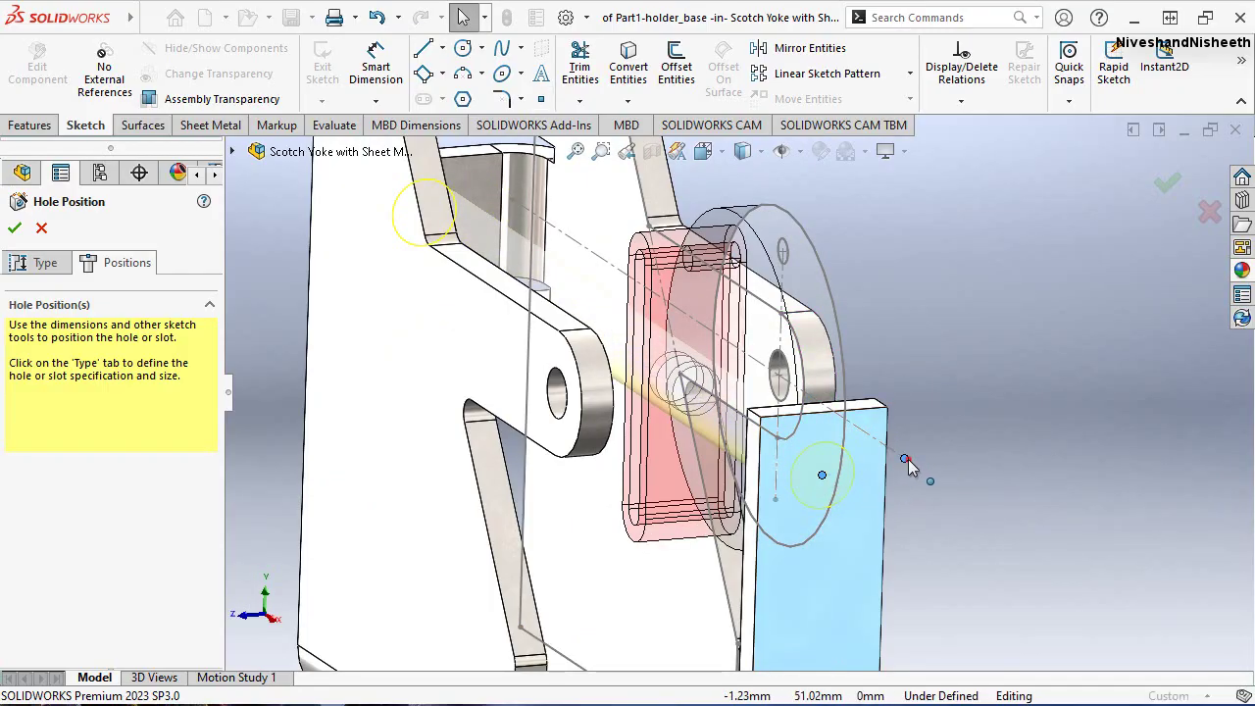
pyautogui.keyDown('ctrl'); pyautogui.click(904, 458); pyautogui.keyUp('ctrl')
pyautogui.click(963, 370)
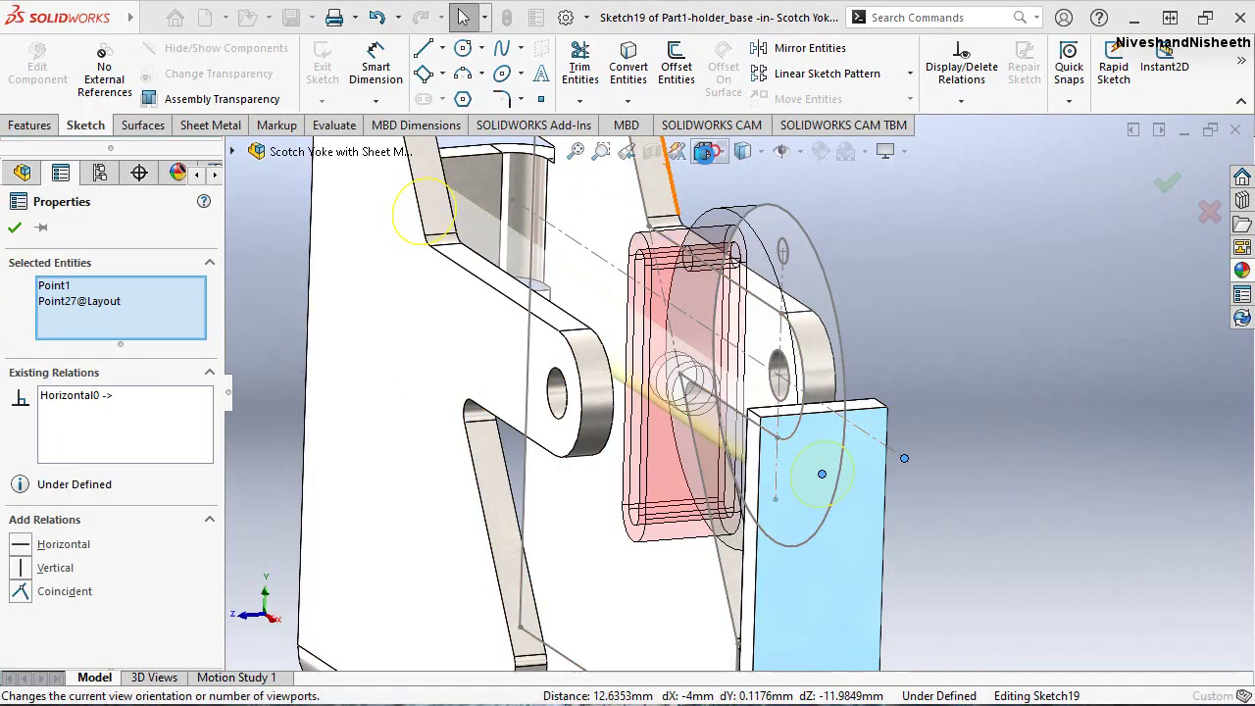
# Align the hole centre vertically with the midpoint of the flange's top edge
pyautogui.click(706, 151)
pyautogui.click(647, 536)
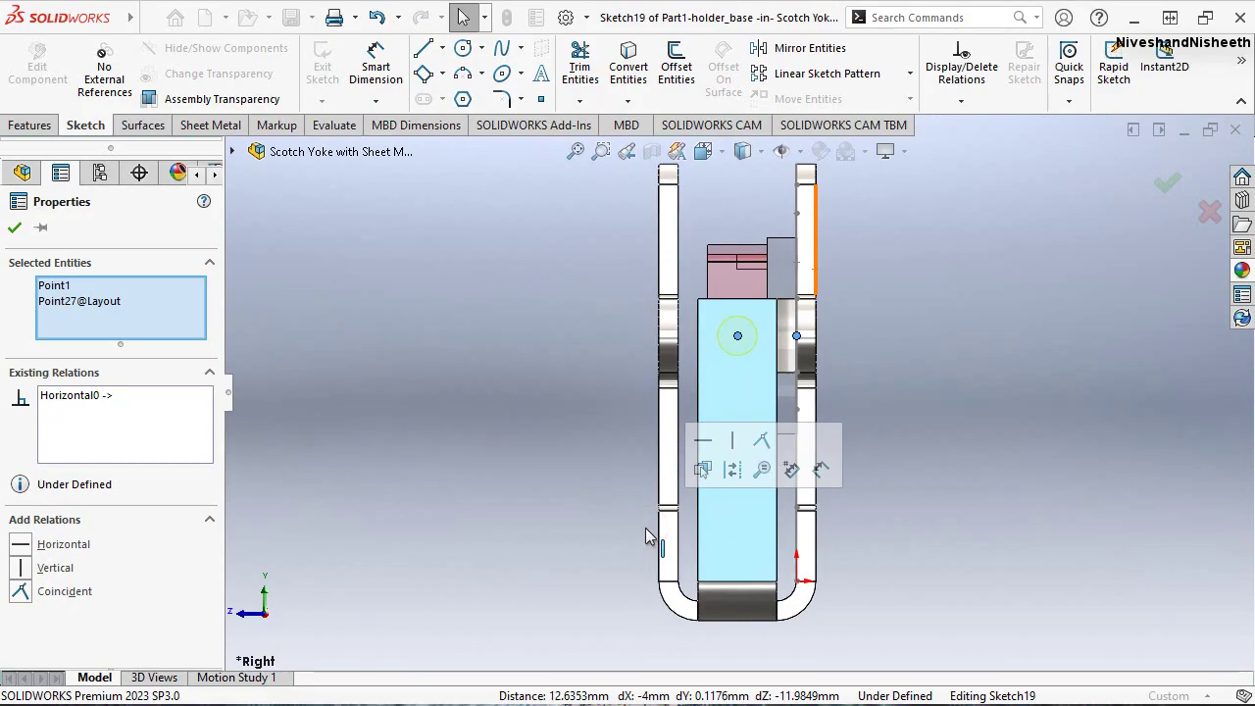
pyautogui.scroll(-3, 788, 297)
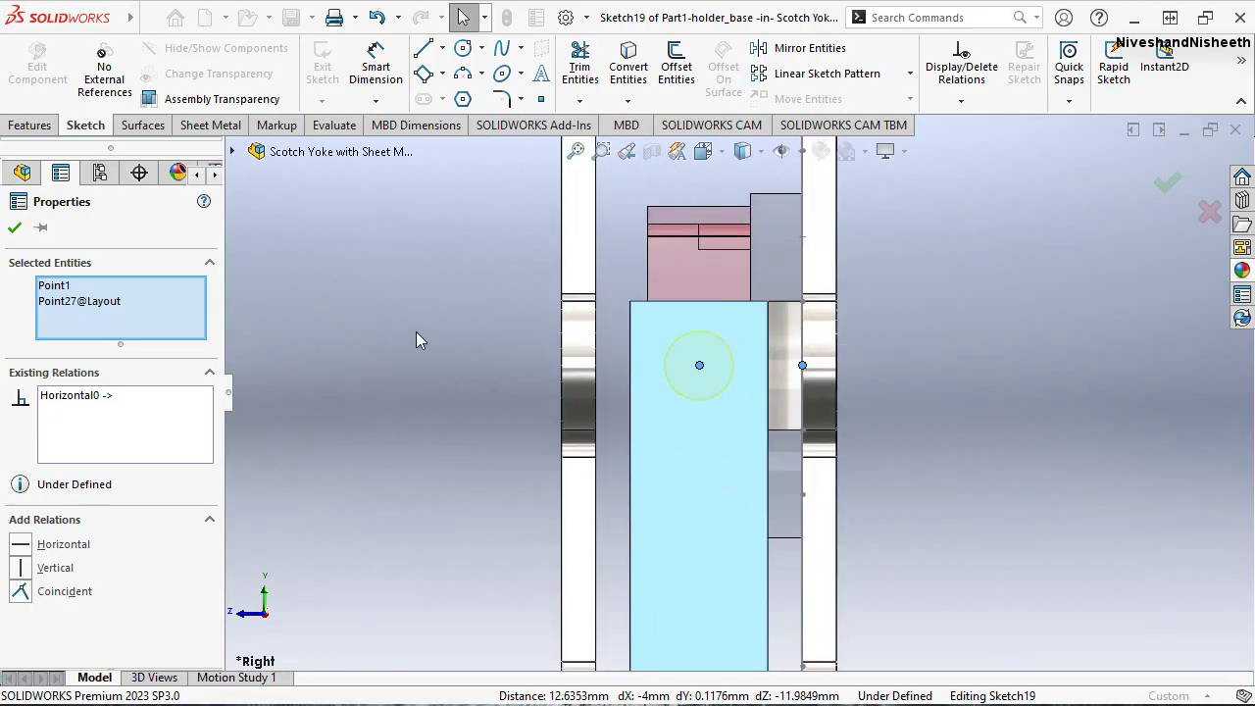
pyautogui.click(15, 227)
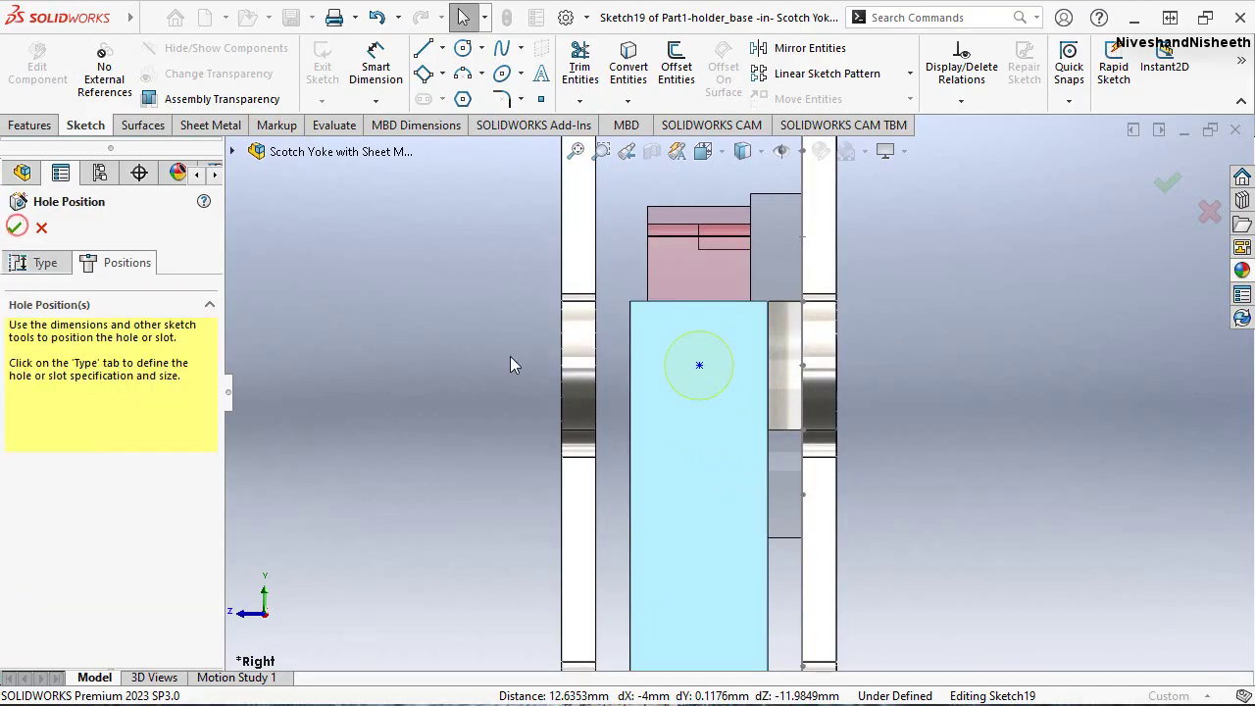
pyautogui.click(698, 365)
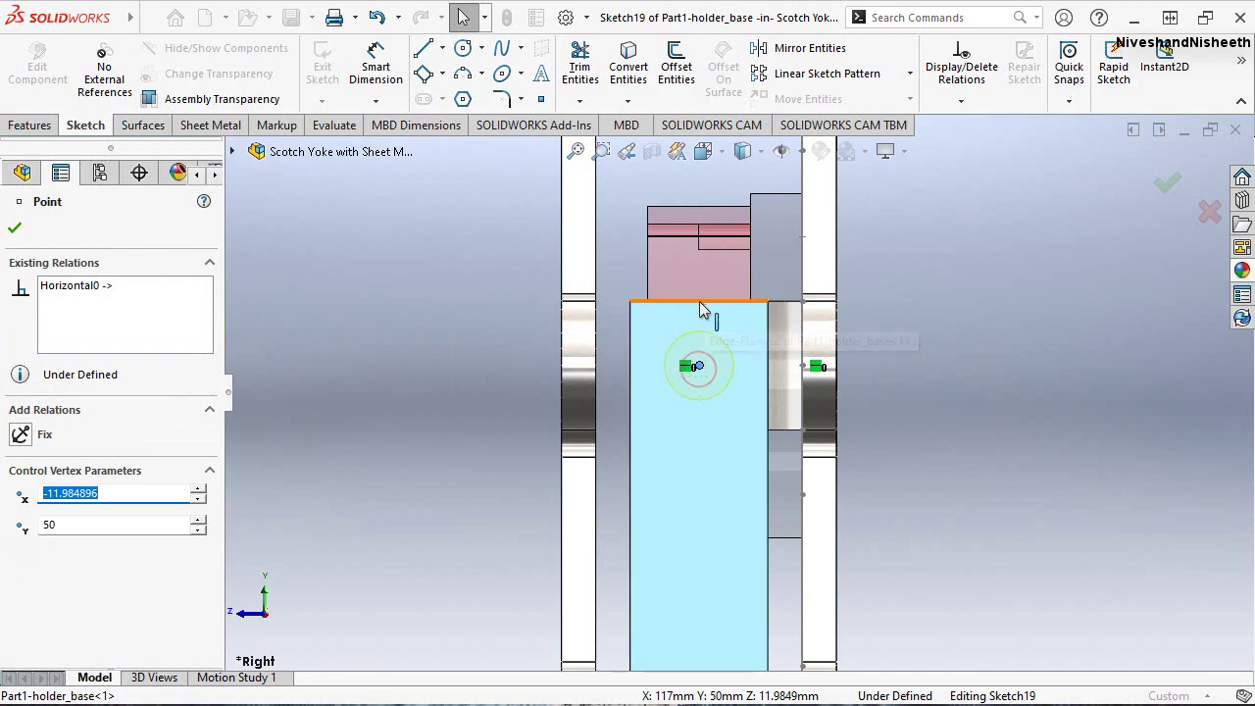
pyautogui.click(711, 355)
pyautogui.moveTo(711, 356); pyautogui.dragTo(734, 443, button='middle')
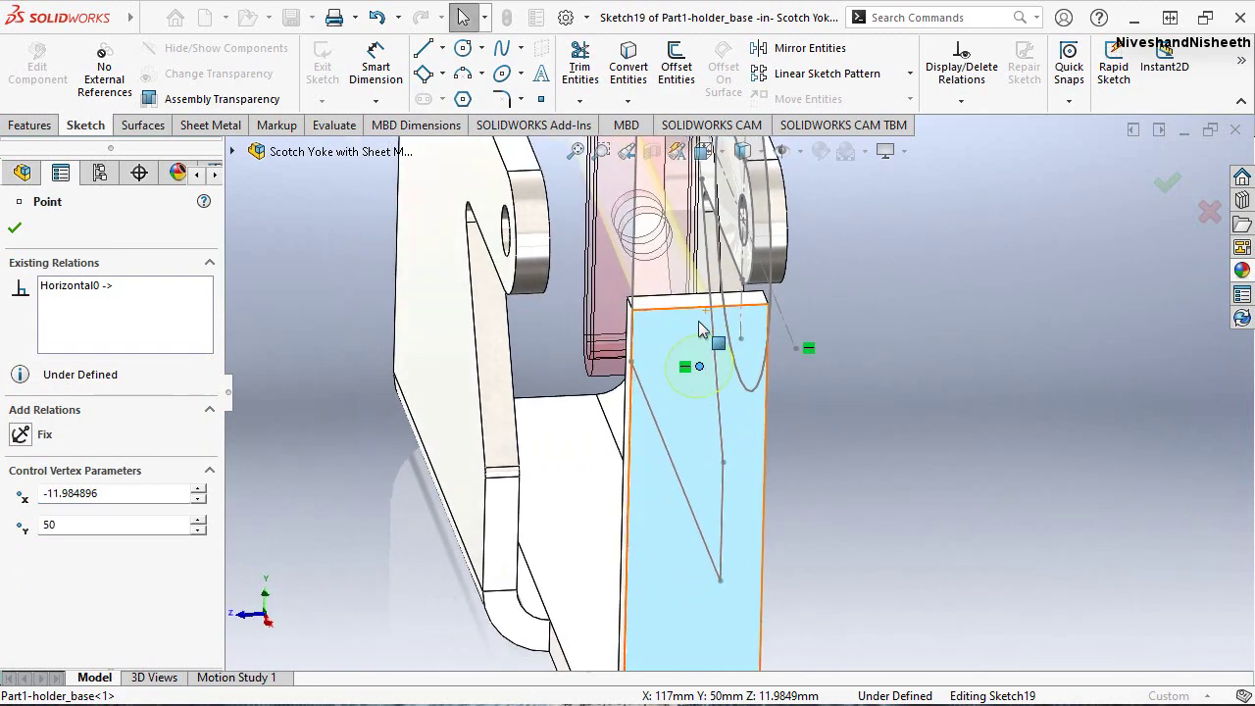
pyautogui.scroll(-3, 701, 330)
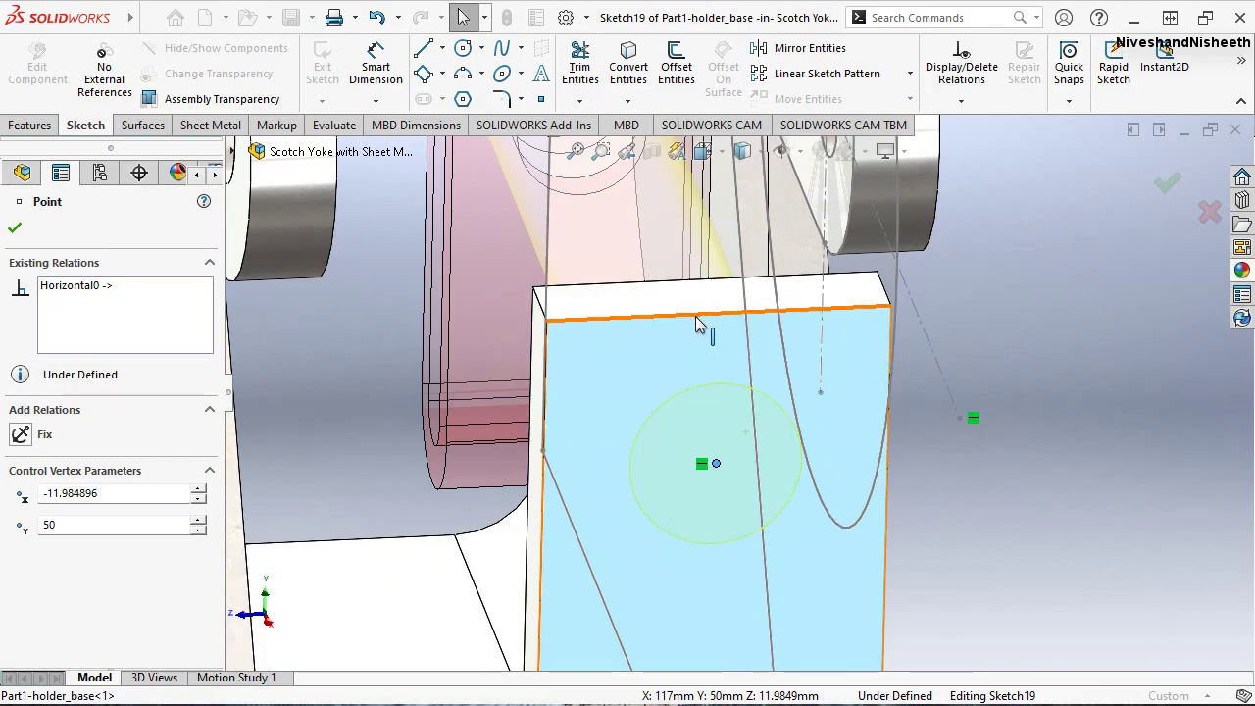
pyautogui.rightClick(701, 324)
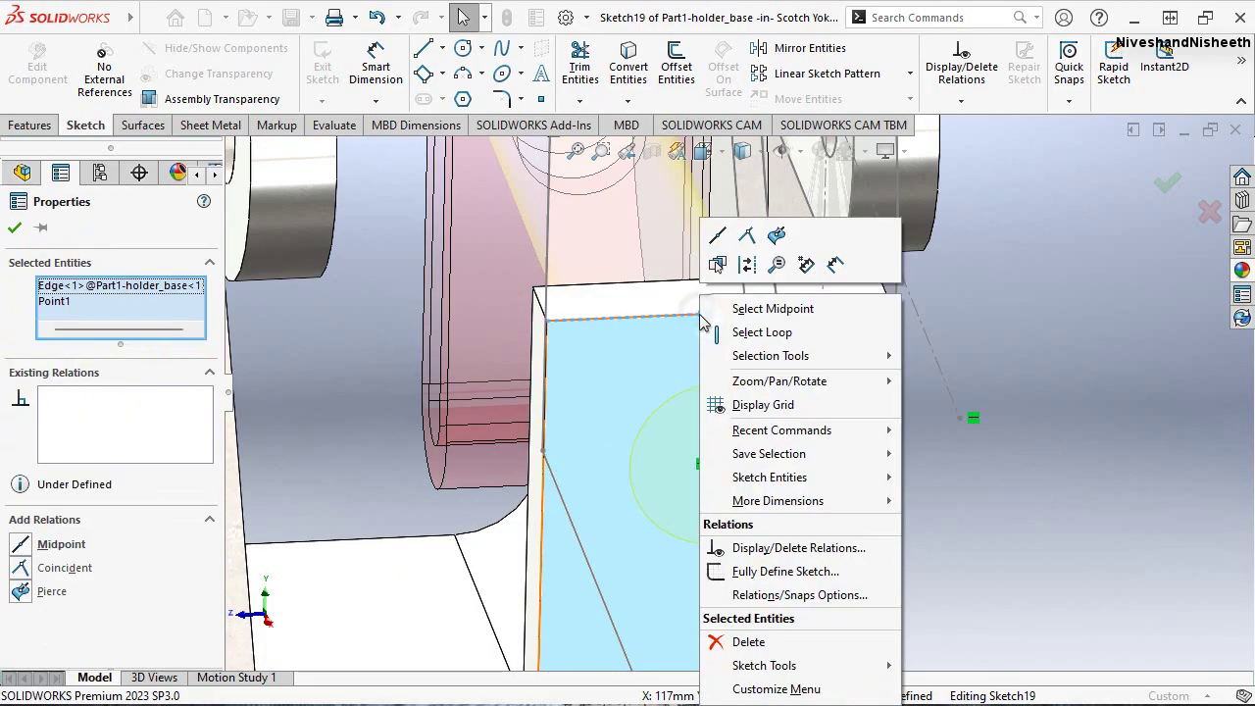
pyautogui.click(753, 316)
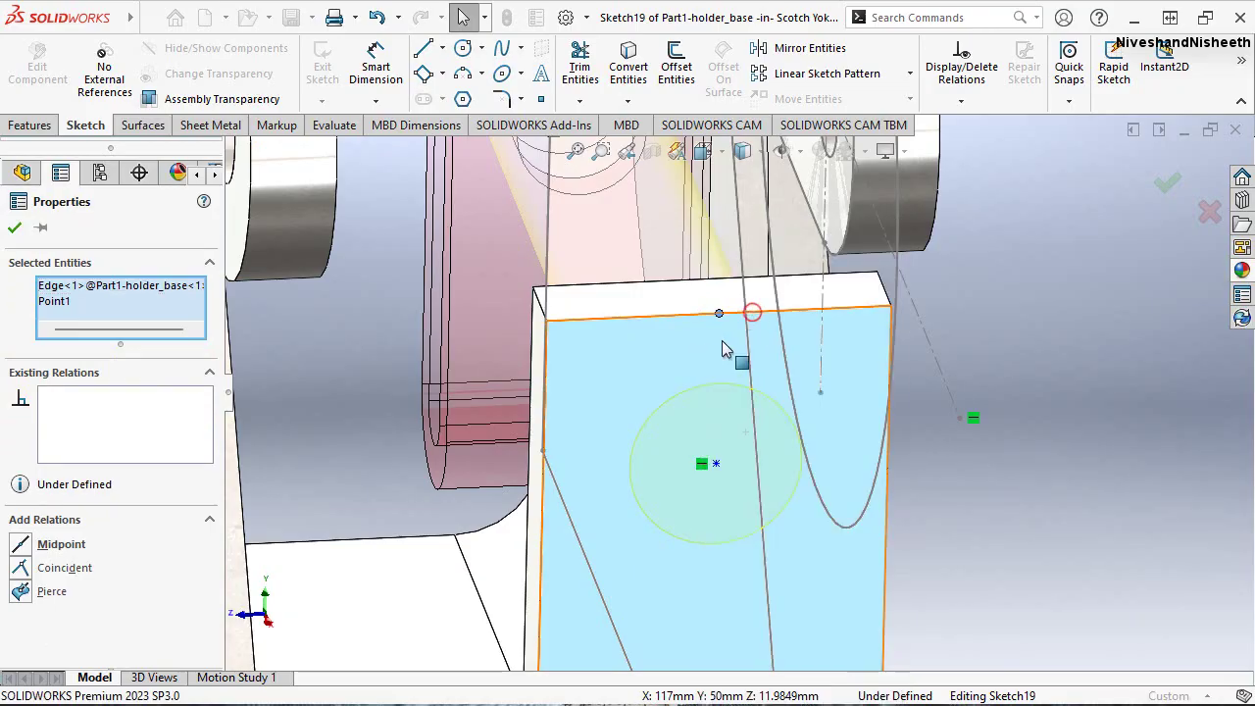
pyautogui.keyDown('ctrl'); pyautogui.click(716, 463); pyautogui.keyUp('ctrl')
pyautogui.click(806, 376)
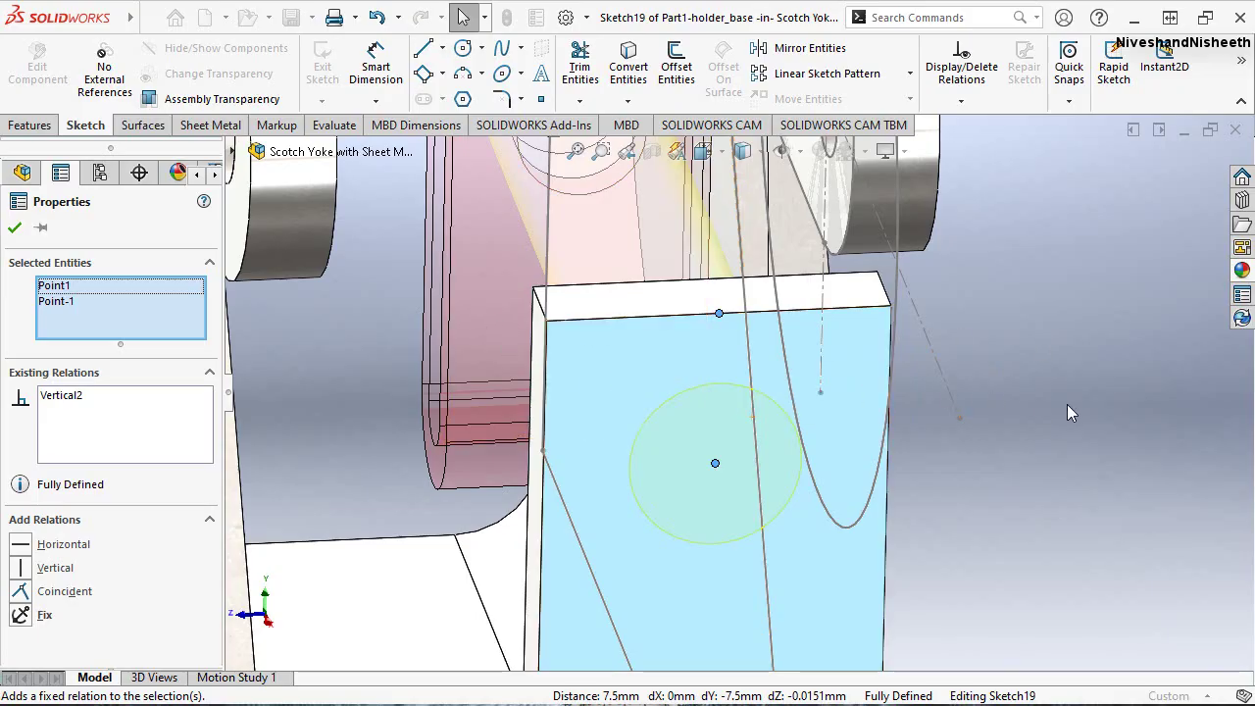
pyautogui.click(15, 229)
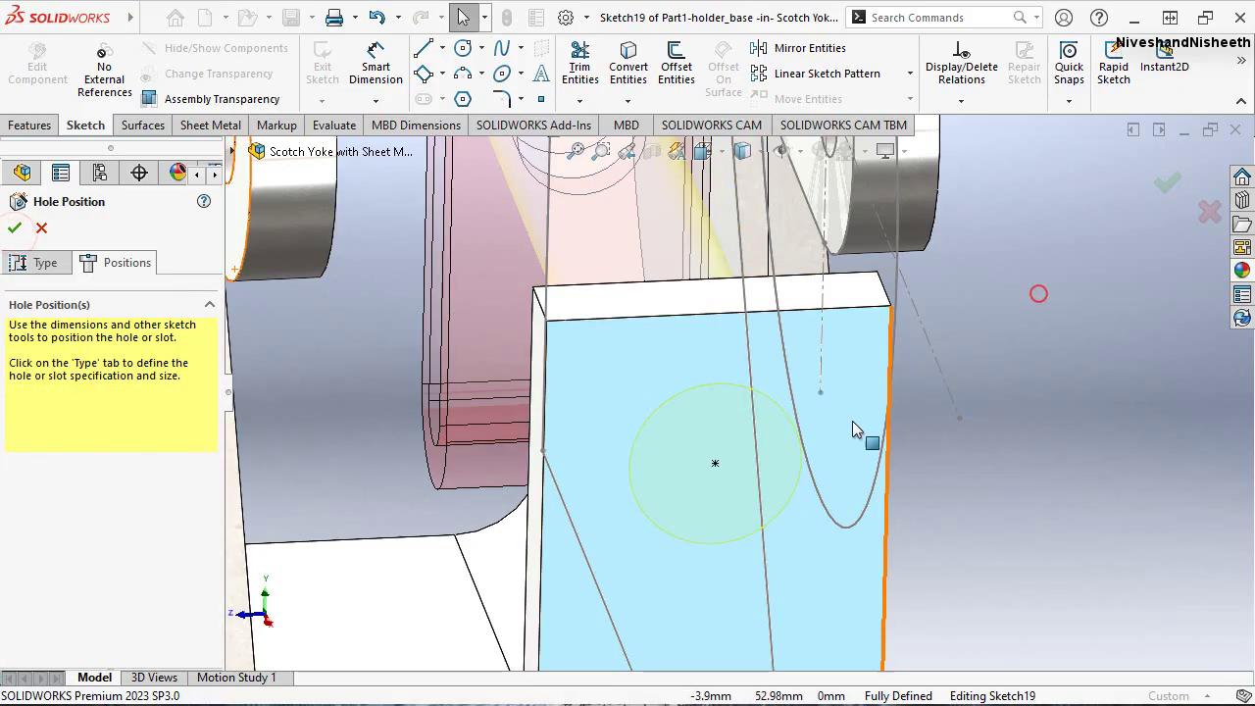
# Commit the hole feature and inspect the new hole up close
pyautogui.click(1036, 288)
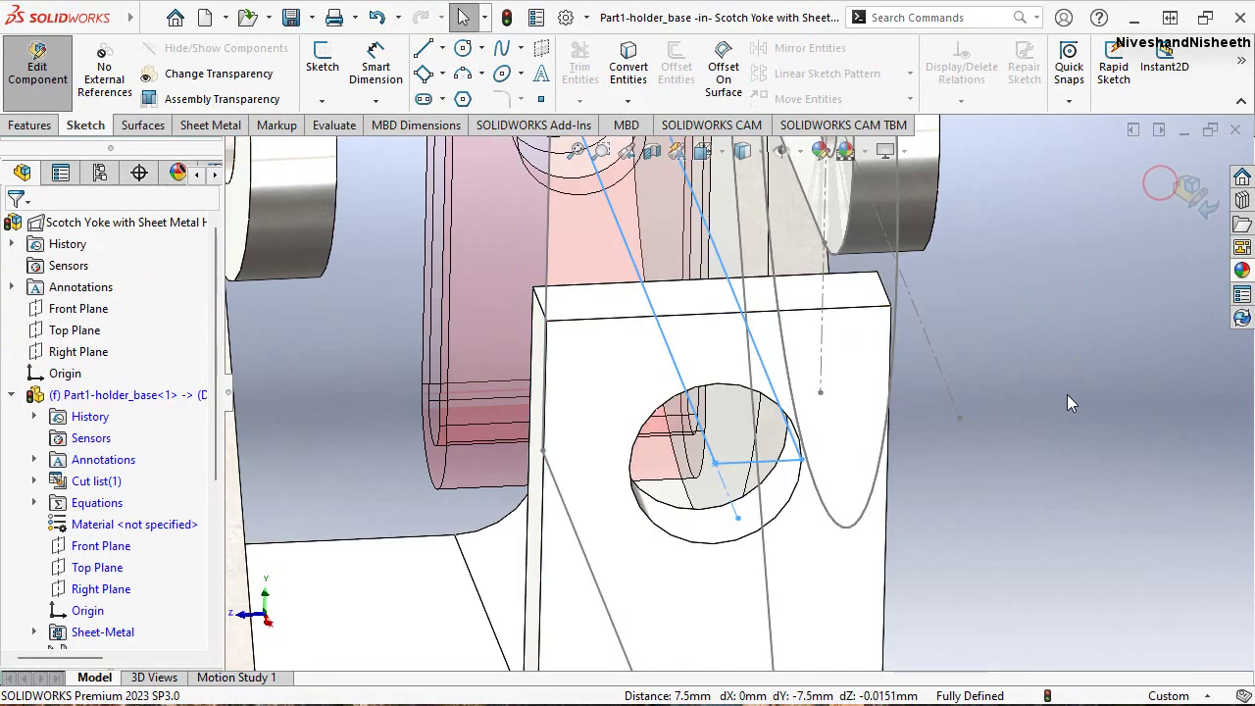
pyautogui.click(1066, 394)
pyautogui.press('f')
pyautogui.moveTo(764, 395); pyautogui.dragTo(760, 404, button='middle')
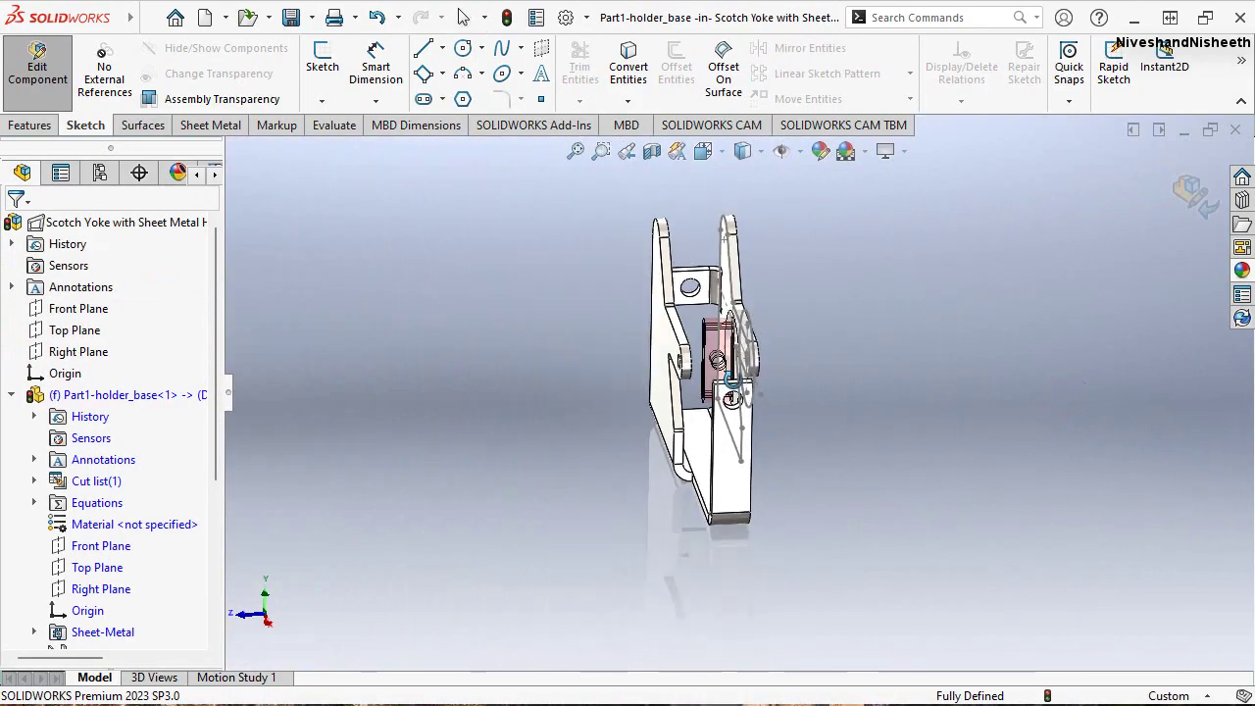
pyautogui.scroll(-5, 618, 348)
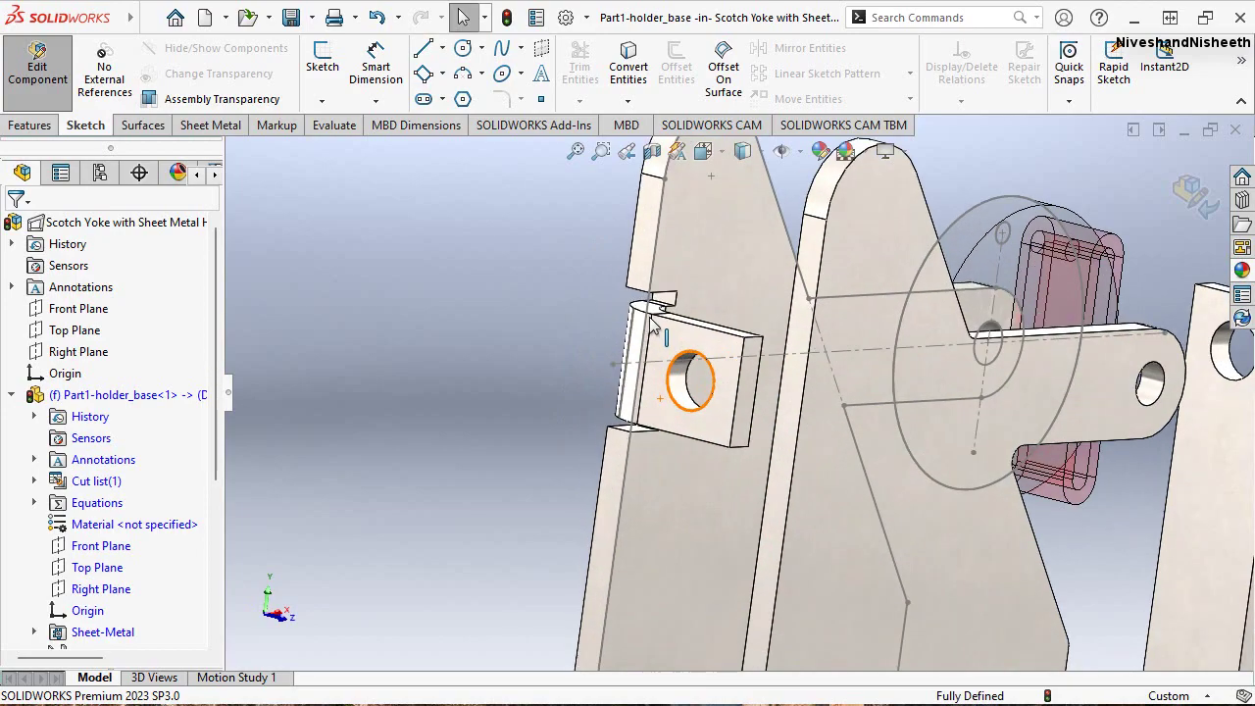
pyautogui.moveTo(601, 350)
pyautogui.mouseDown(button='middle')
pyautogui.moveTo(519, 485)
pyautogui.moveTo(622, 504)
pyautogui.mouseUp(button='middle')
# Snap to isometric view and exit holder base editing back to the assembly
pyautogui.scroll(5, 622, 503)
pyautogui.scroll(-1, 772, 331)
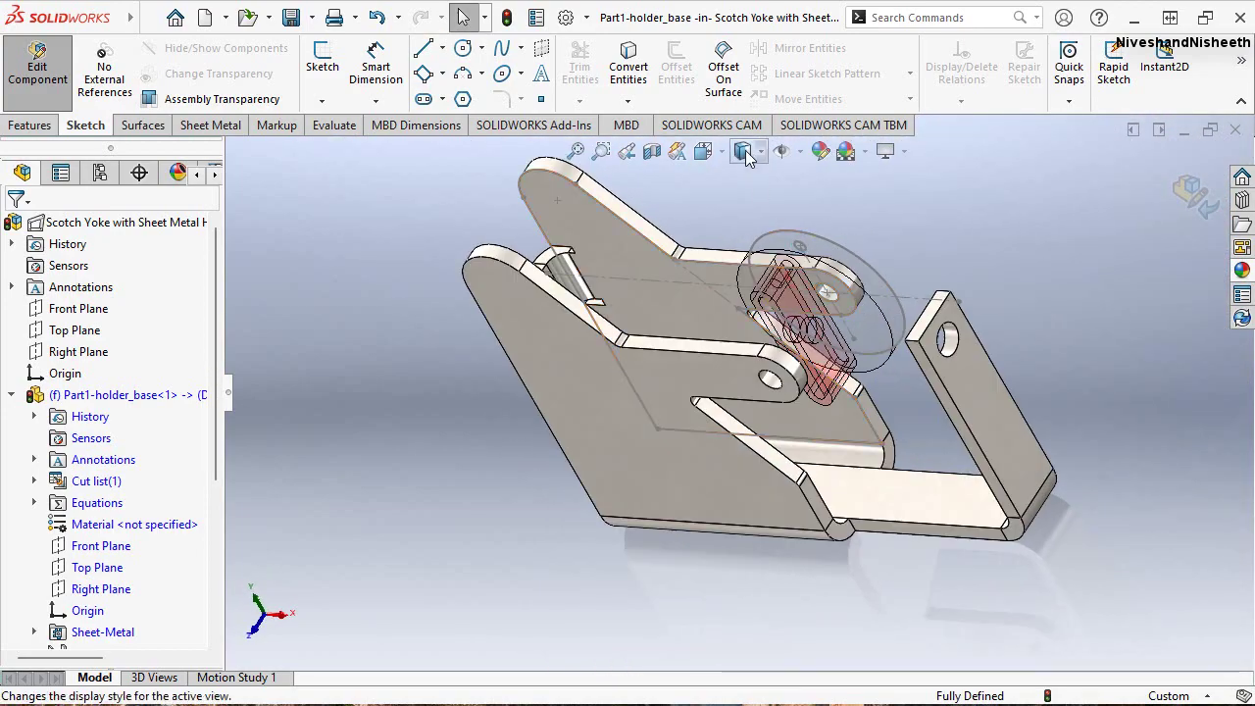
pyautogui.click(741, 151)
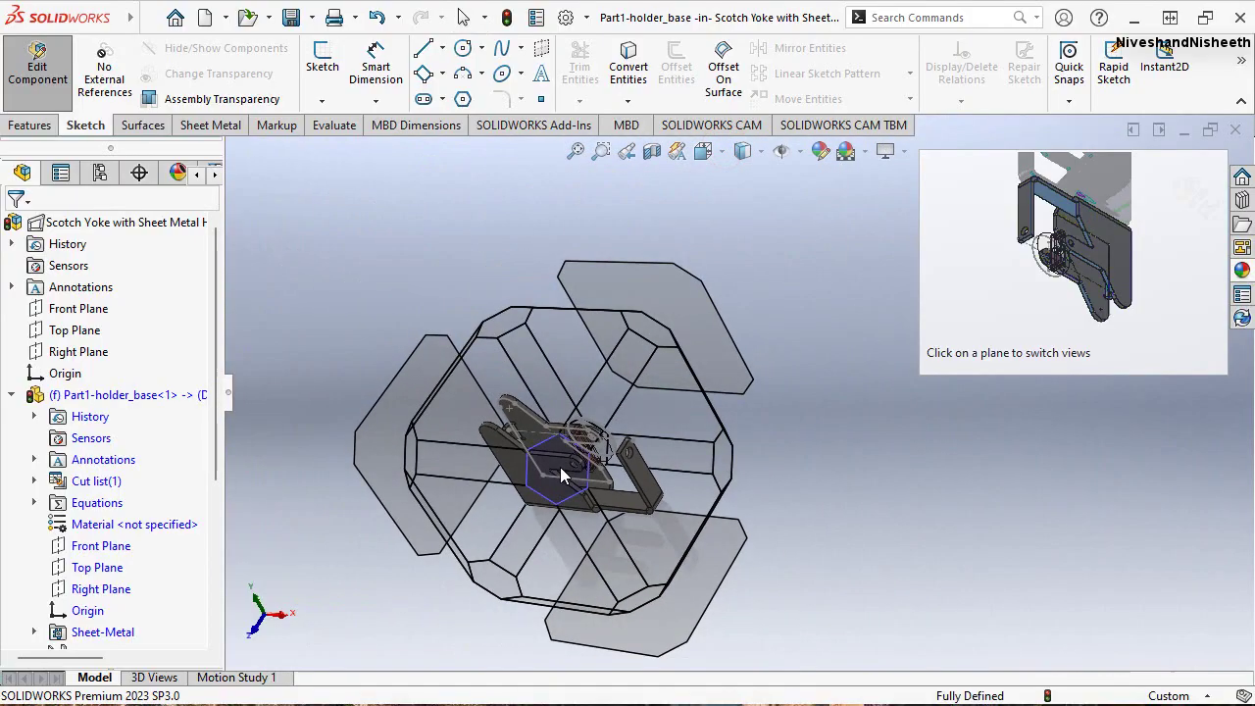
pyautogui.press('space')
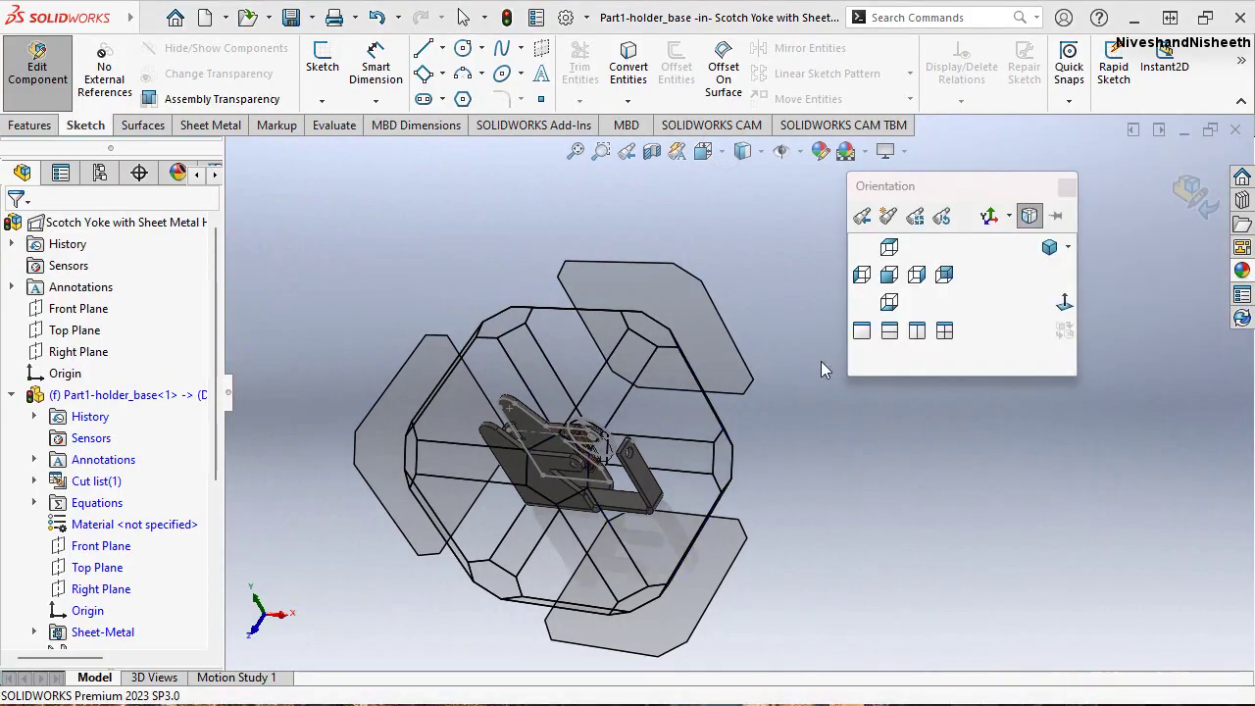
pyautogui.moveTo(821, 361)
pyautogui.mouseDown(button='middle')
pyautogui.moveTo(869, 428)
pyautogui.moveTo(573, 448)
pyautogui.mouseUp(button='middle')
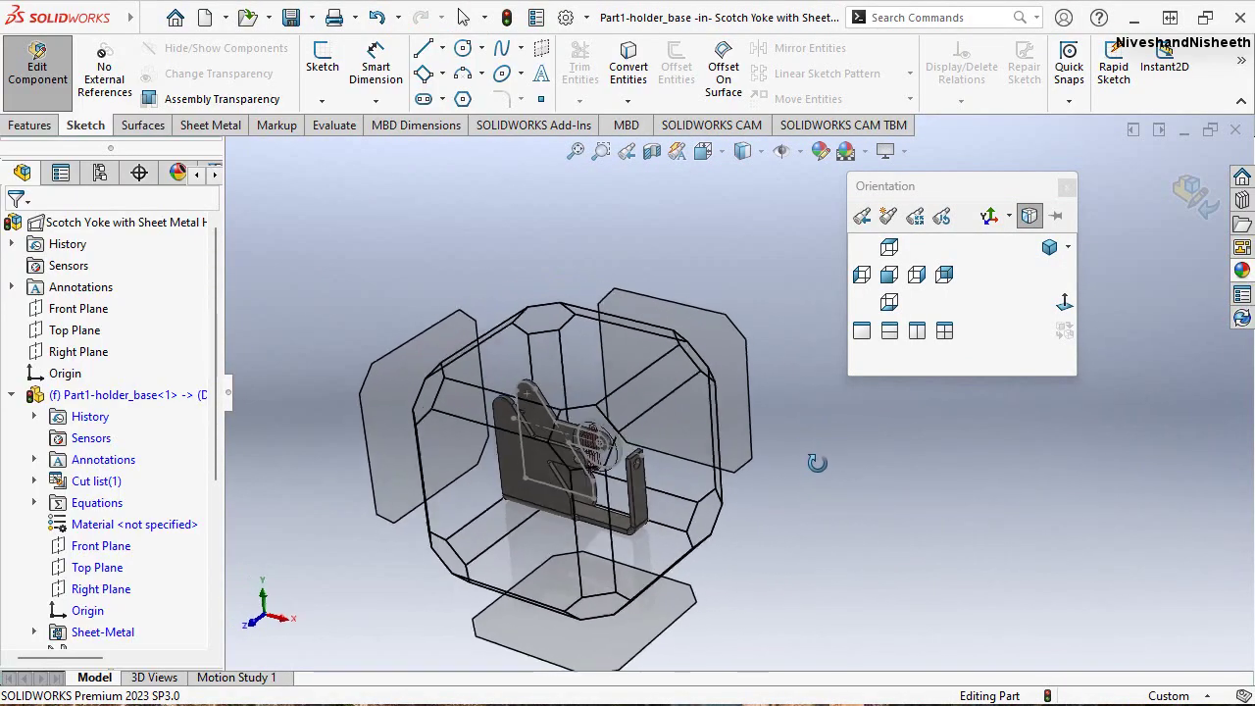
pyautogui.click(601, 437)
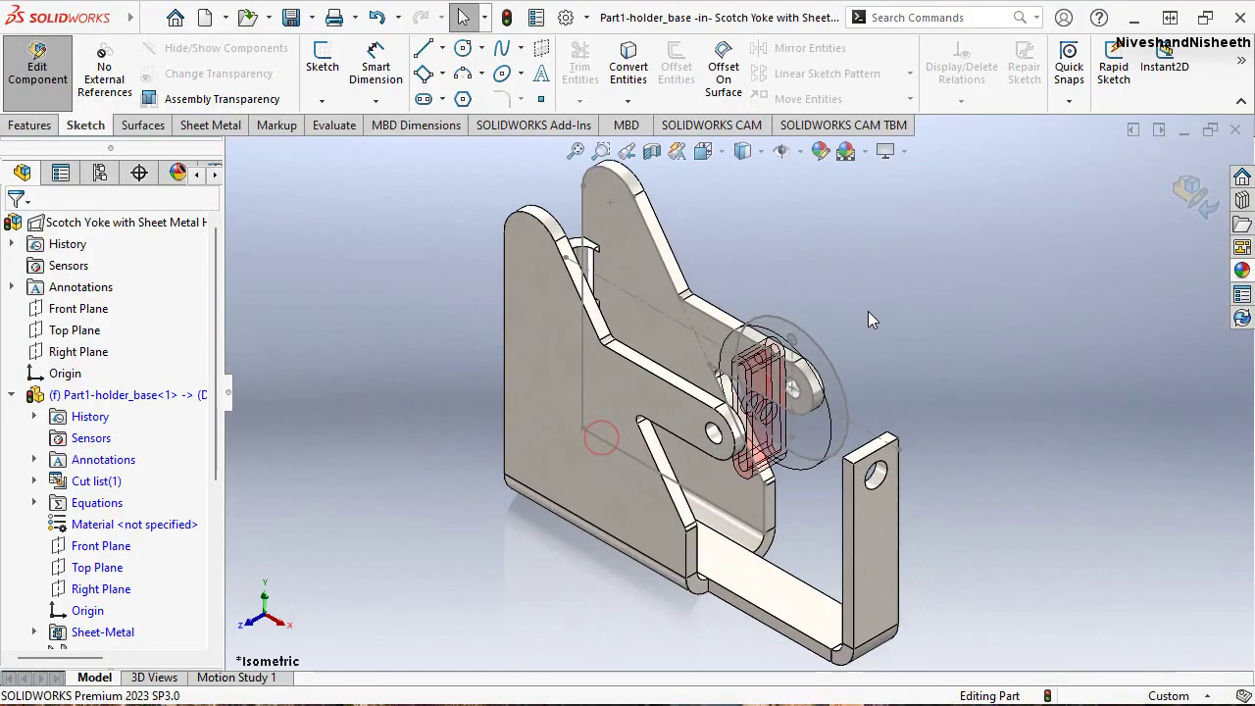
pyautogui.click(1124, 316)
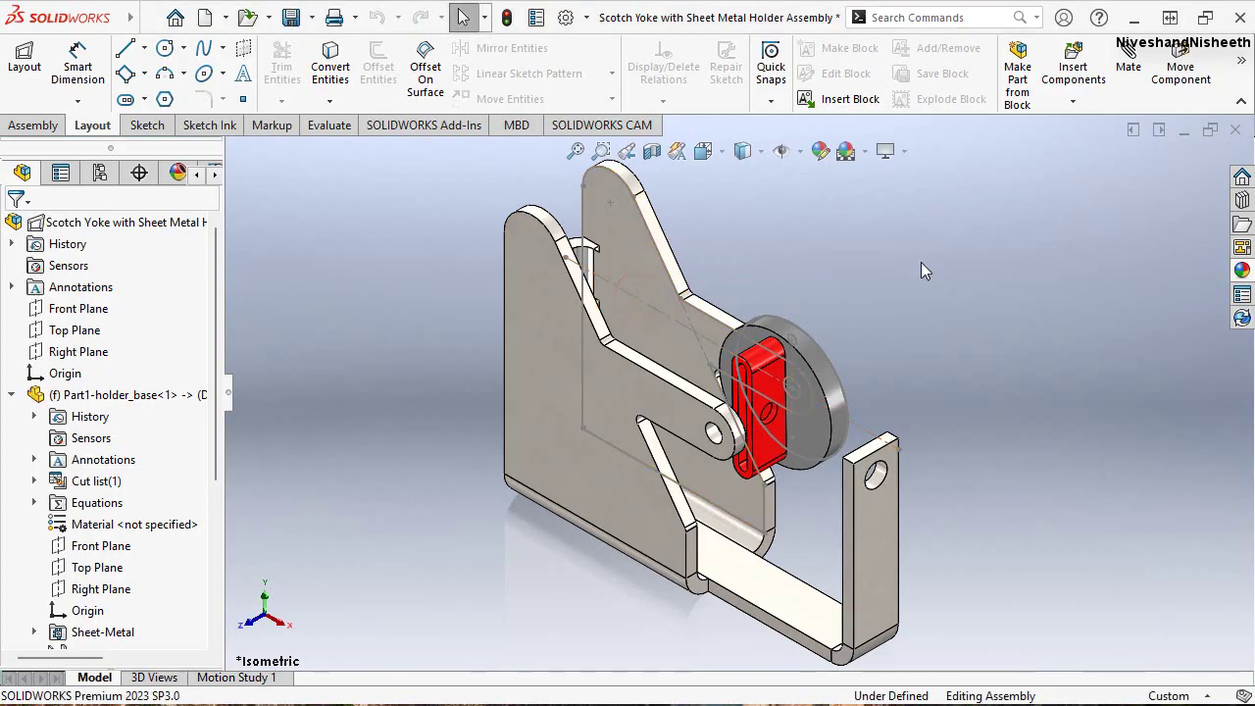
# Collapse the design tree, then hide the layout sketch and the roll disc's sketch circle
pyautogui.rightClick(178, 319)
pyautogui.click(203, 329)
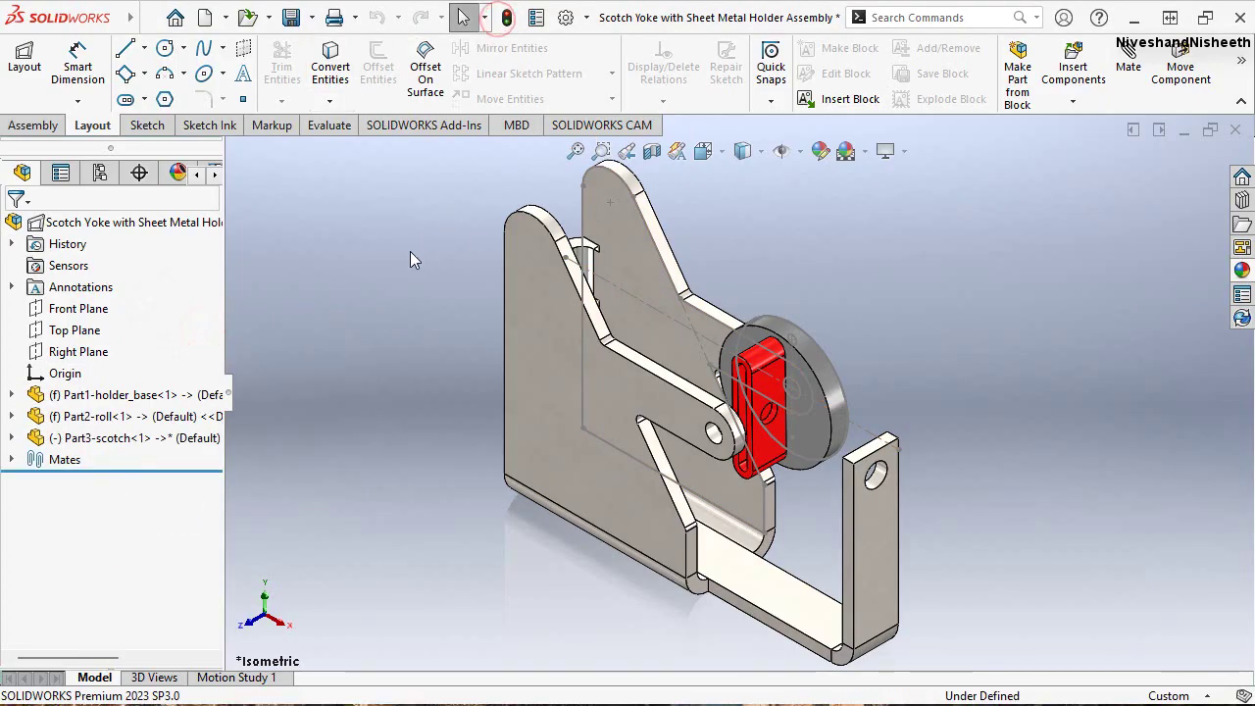
pyautogui.rightClick(116, 224)
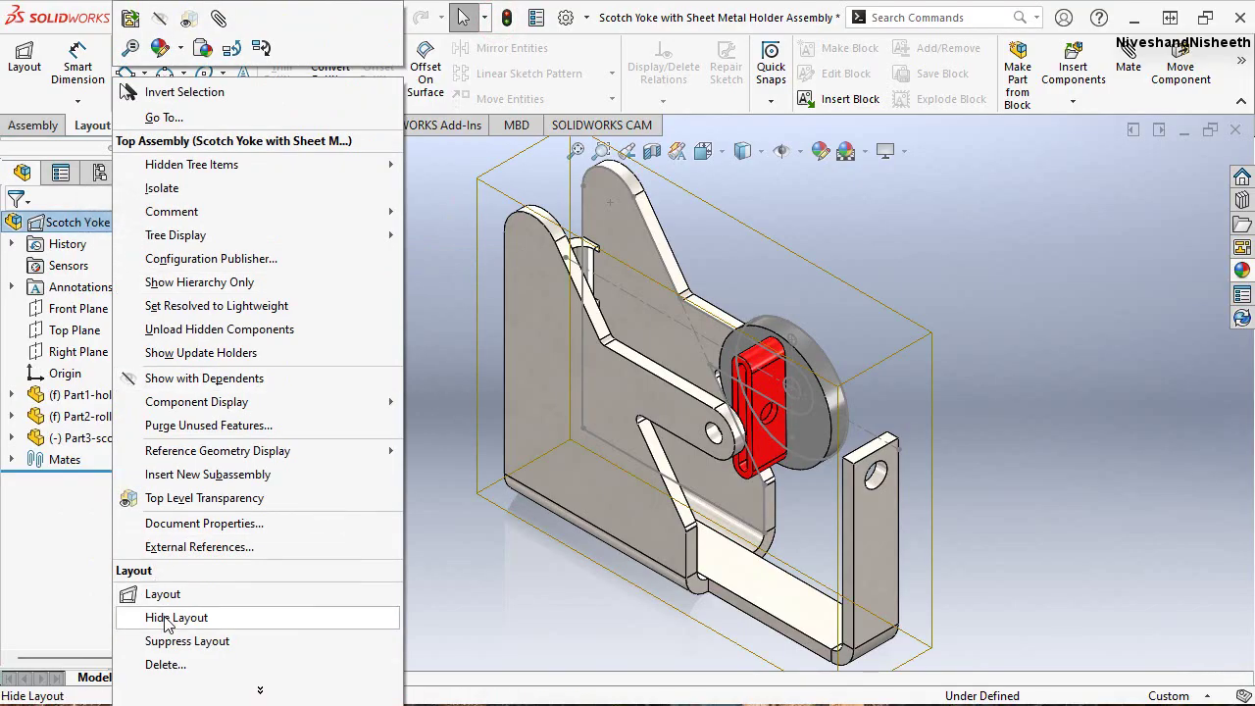
pyautogui.click(163, 617)
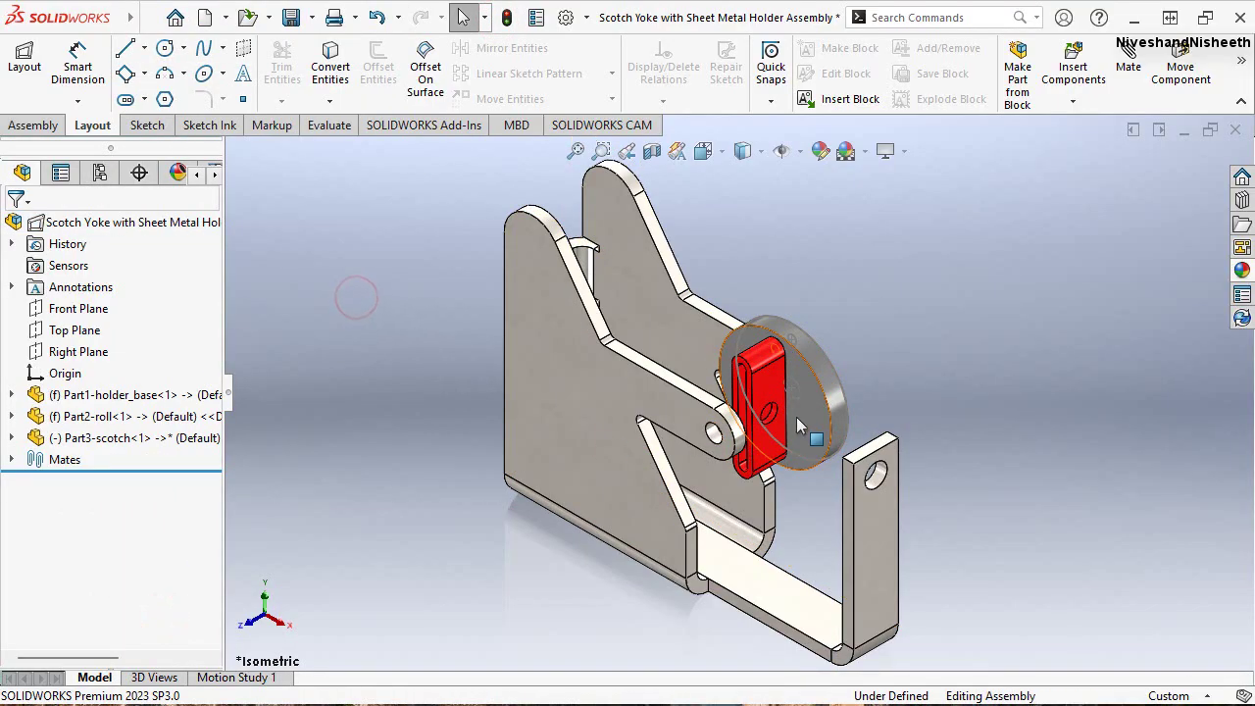
pyautogui.click(793, 456)
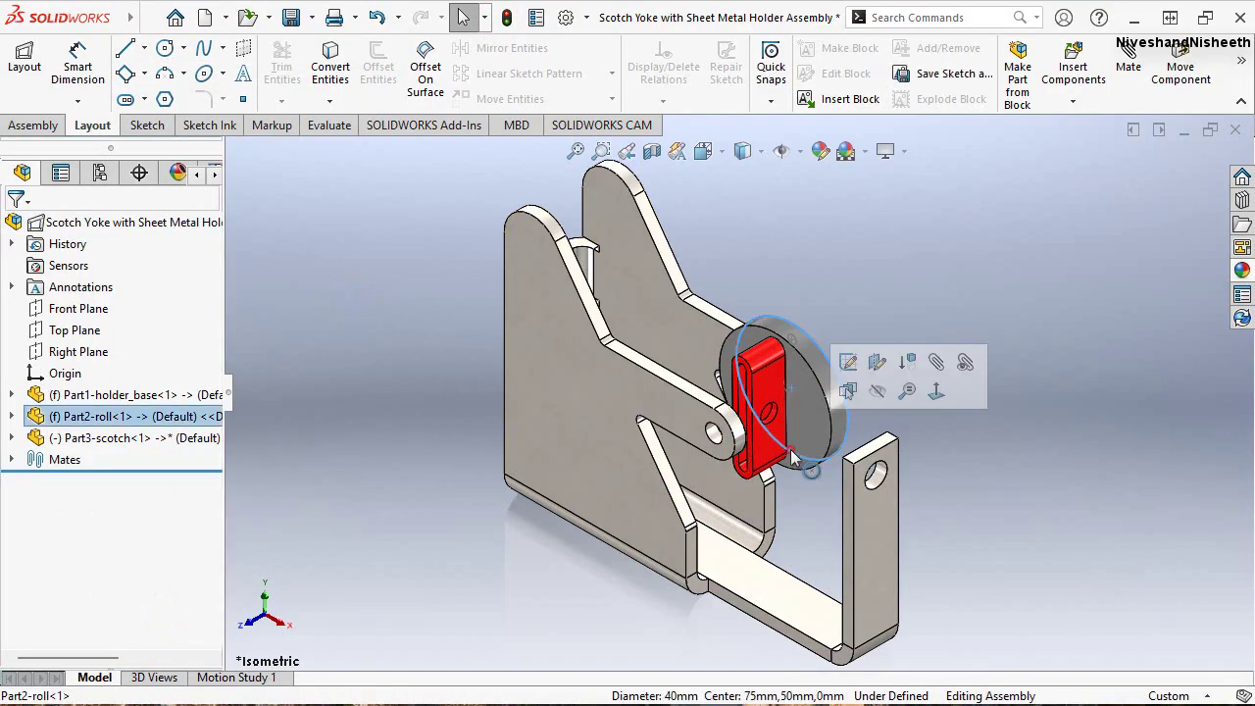
pyautogui.click(879, 395)
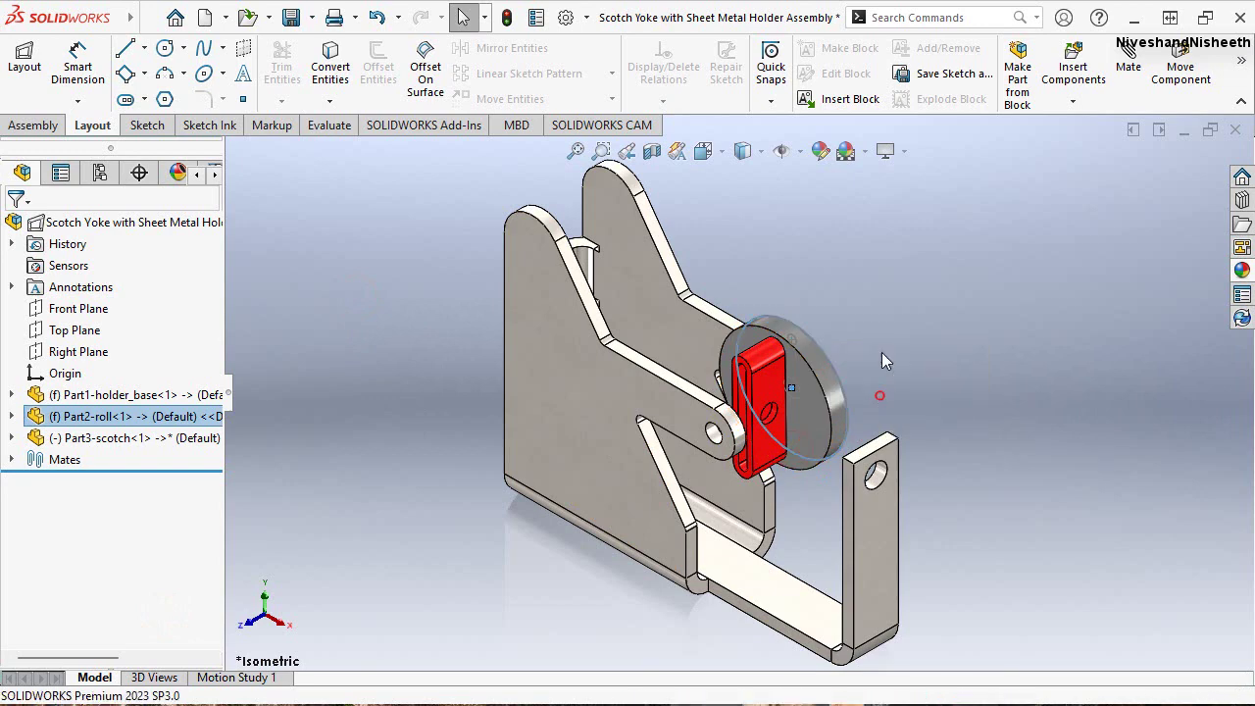
# Check the model from the Right view, return to Isometric, and save the assembly
pyautogui.click(745, 151)
pyautogui.click(705, 152)
pyautogui.click(705, 152)
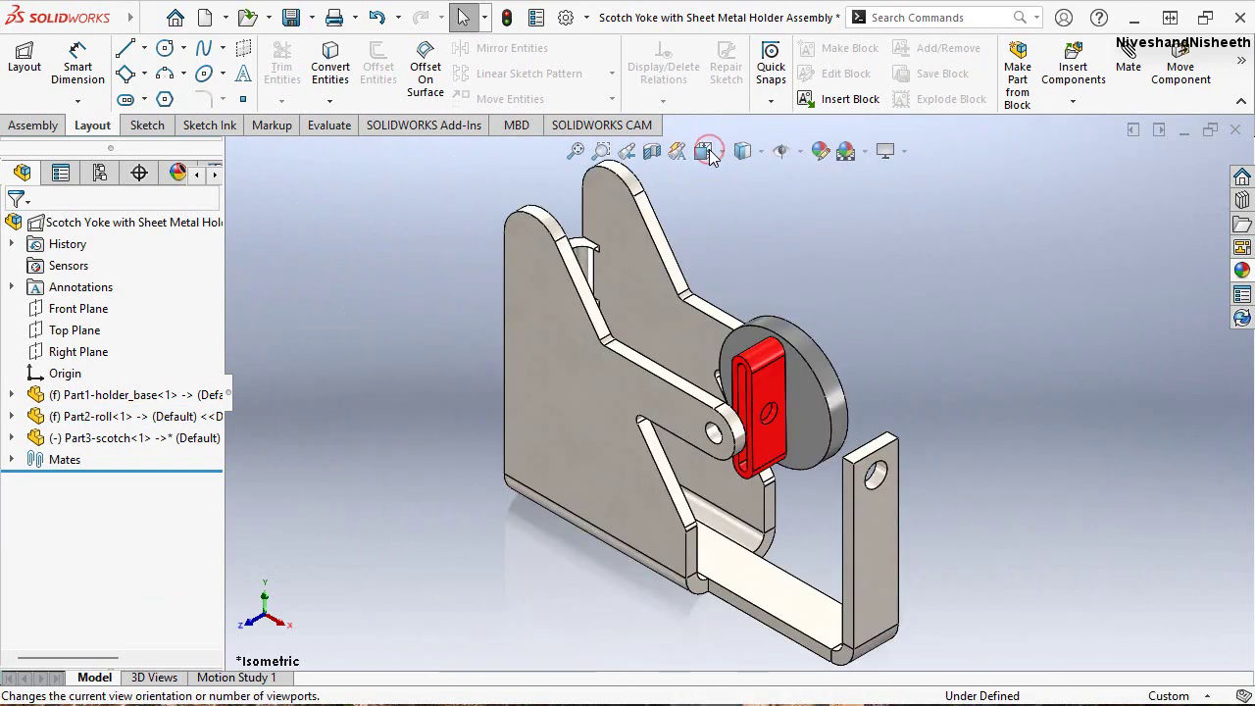
pyautogui.click(704, 152)
pyautogui.click(662, 459)
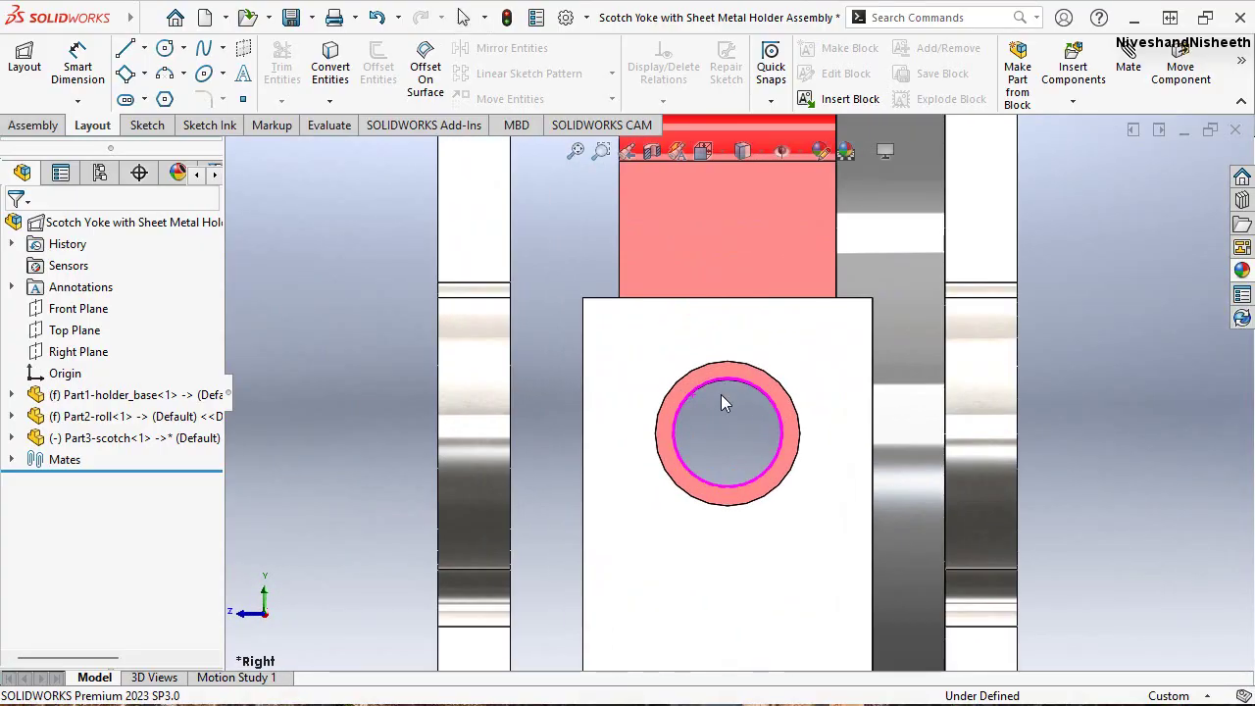
pyautogui.moveTo(721, 394); pyautogui.dragTo(760, 414, button='middle')
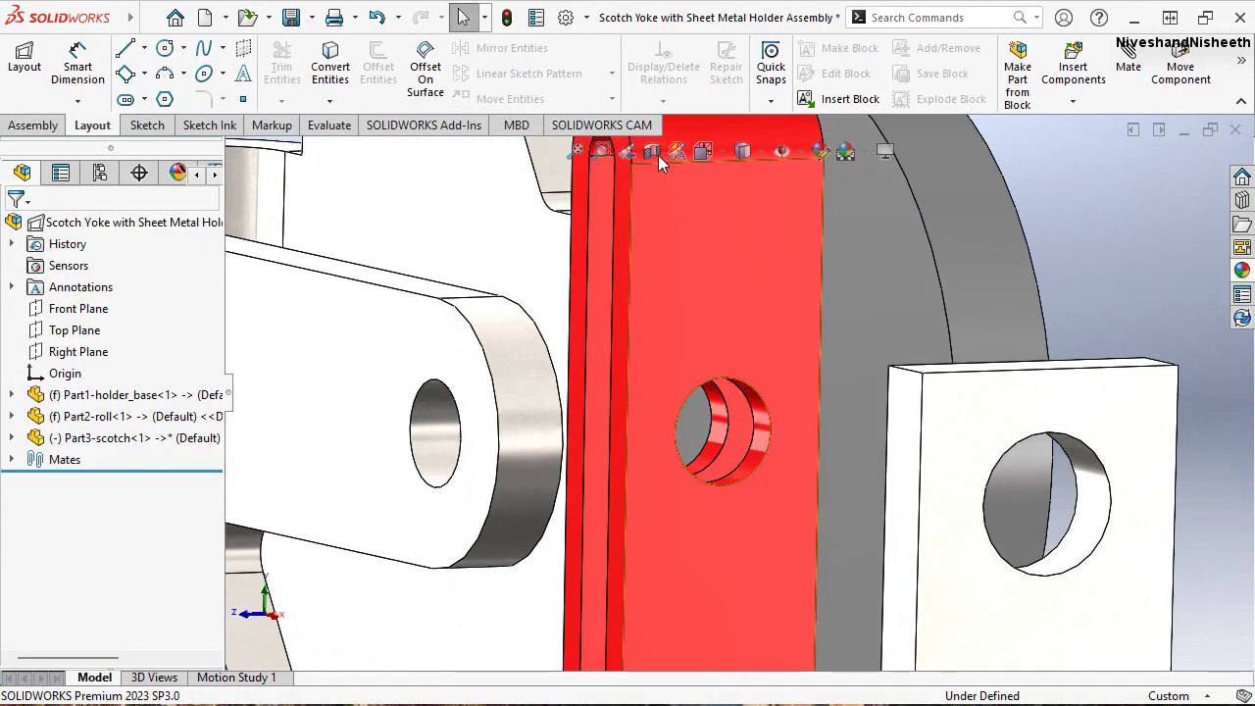
pyautogui.click(717, 153)
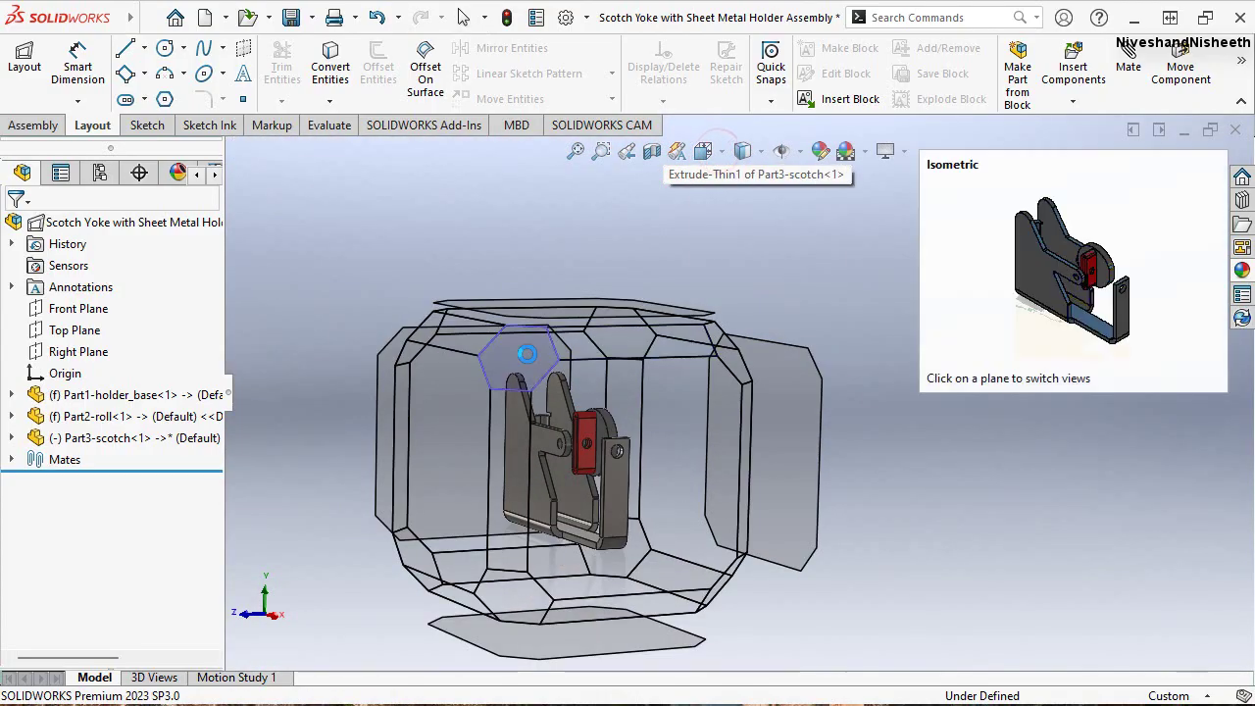
pyautogui.click(528, 354)
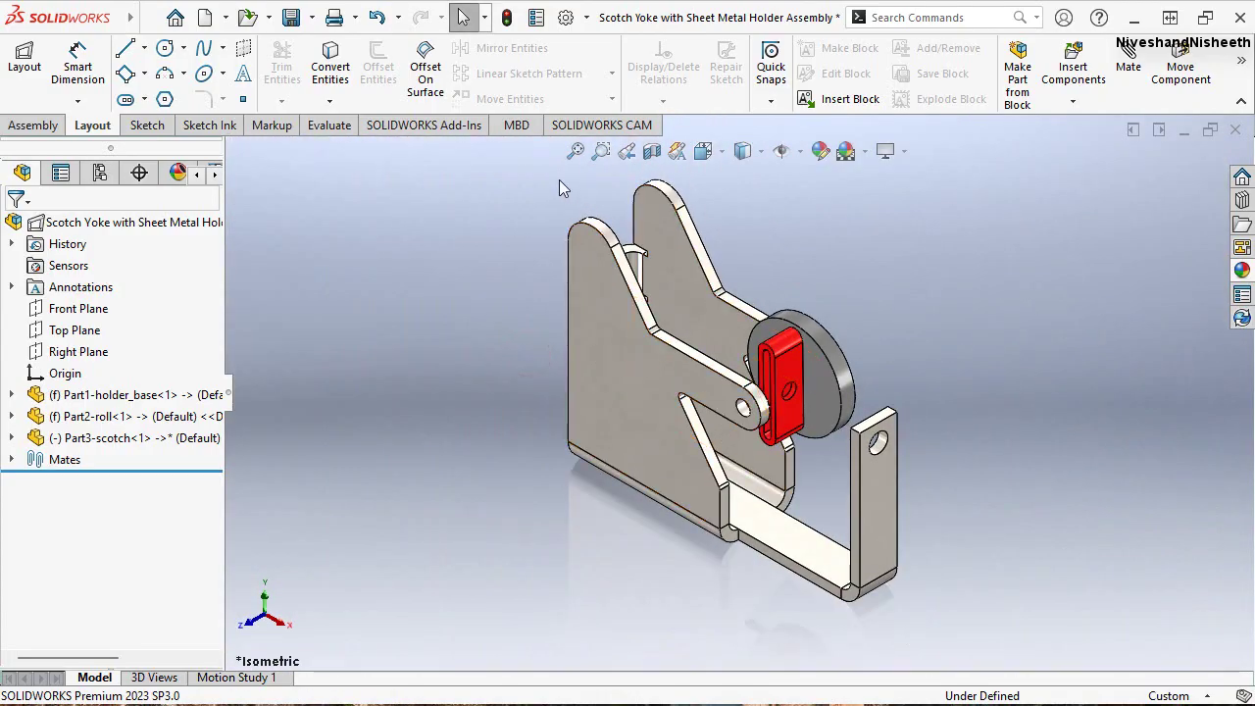
pyautogui.hotkey('ctrl', 's')
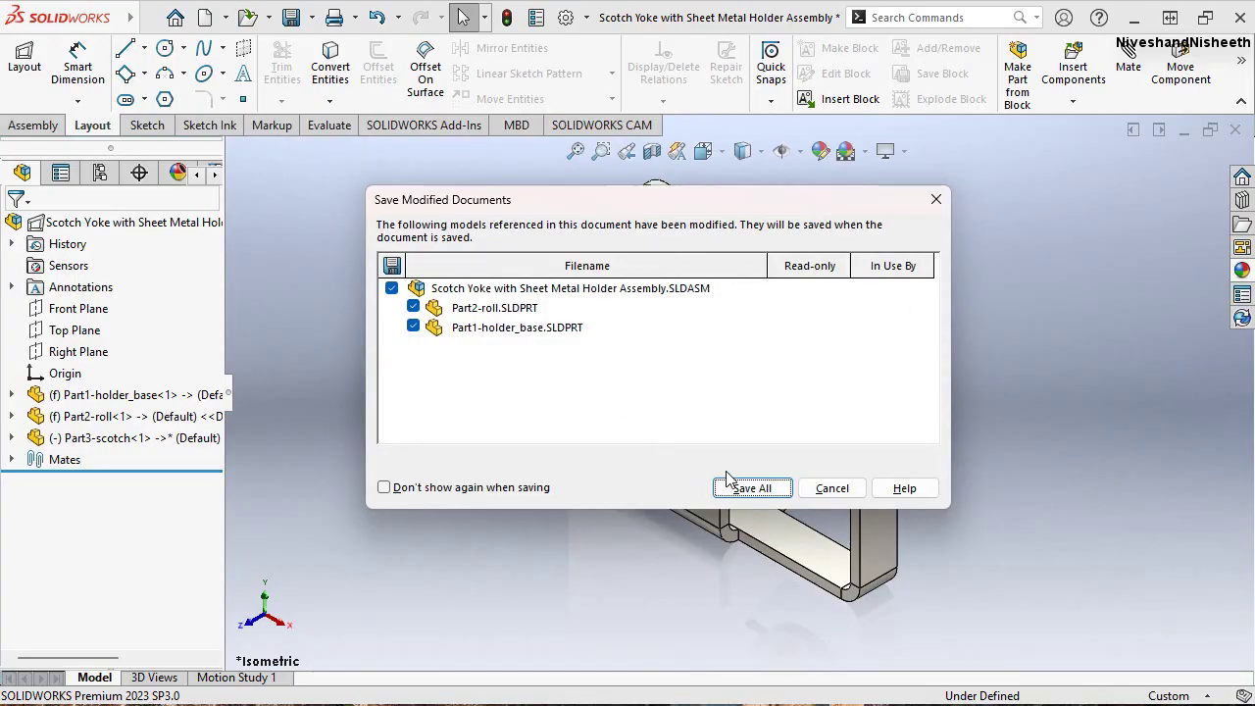
# Save all modified documents, then insert a new empty part into the assembly
pyautogui.click(752, 489)
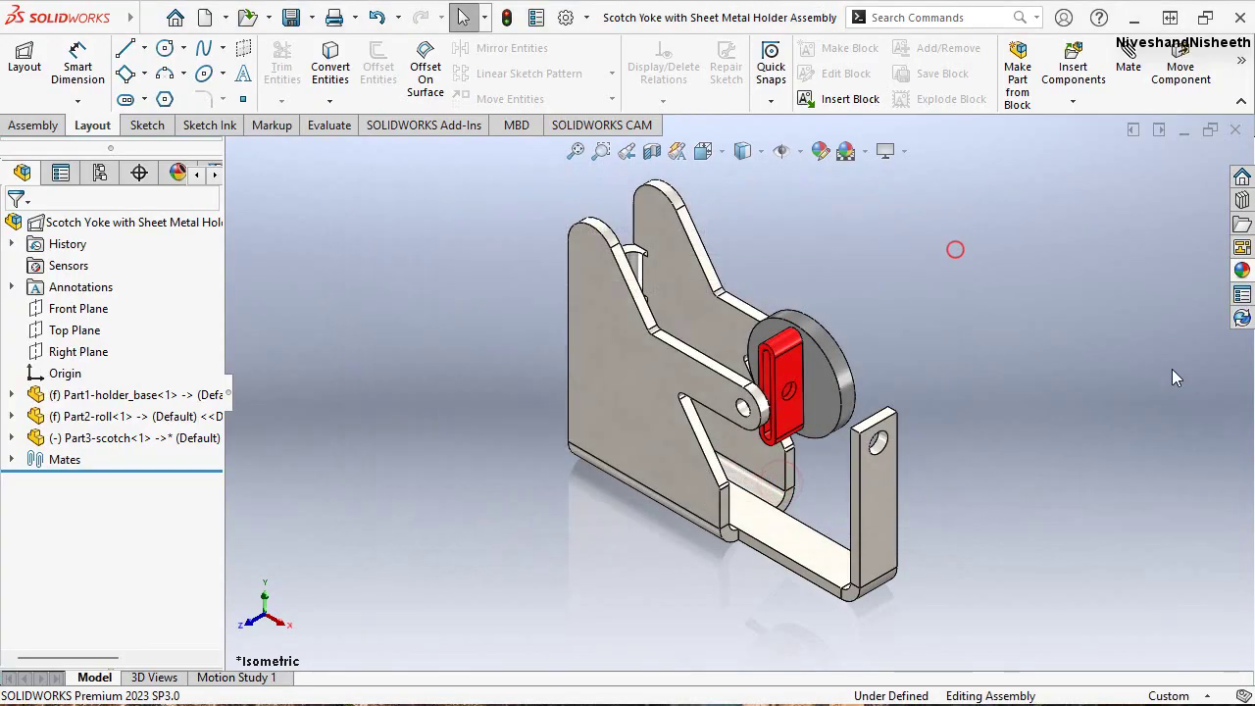
pyautogui.click(571, 294)
pyautogui.click(35, 124)
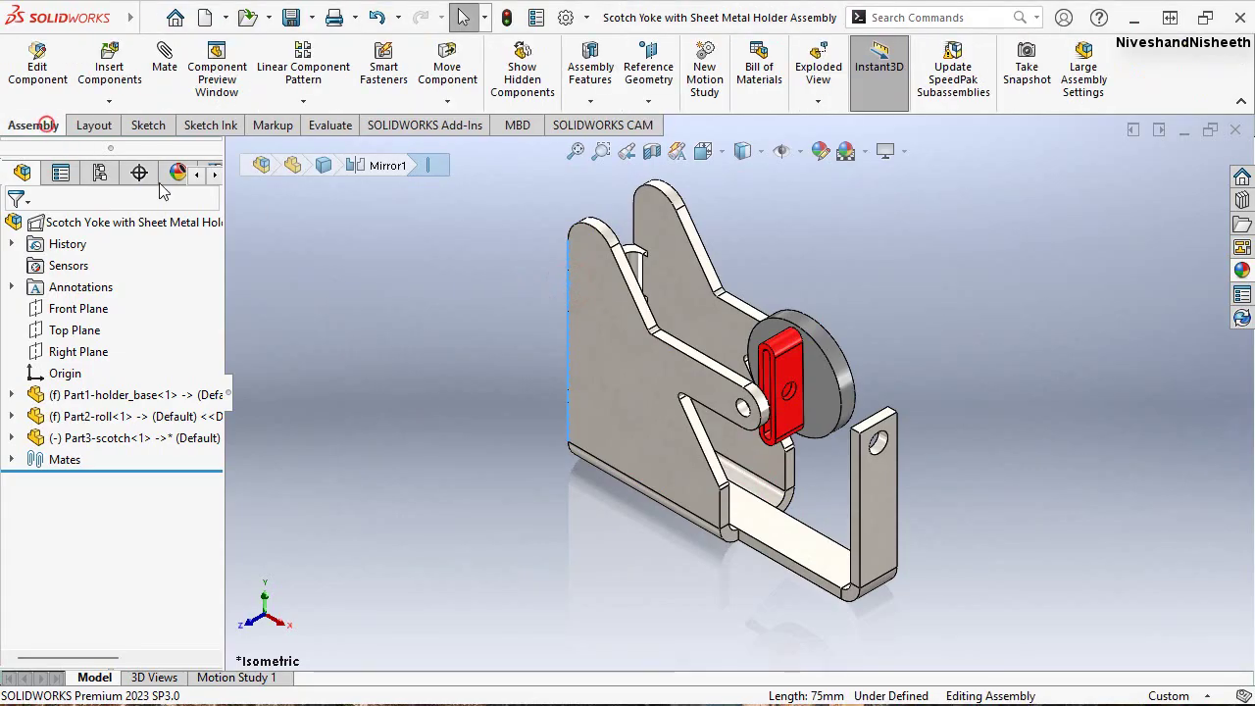
pyautogui.click(108, 101)
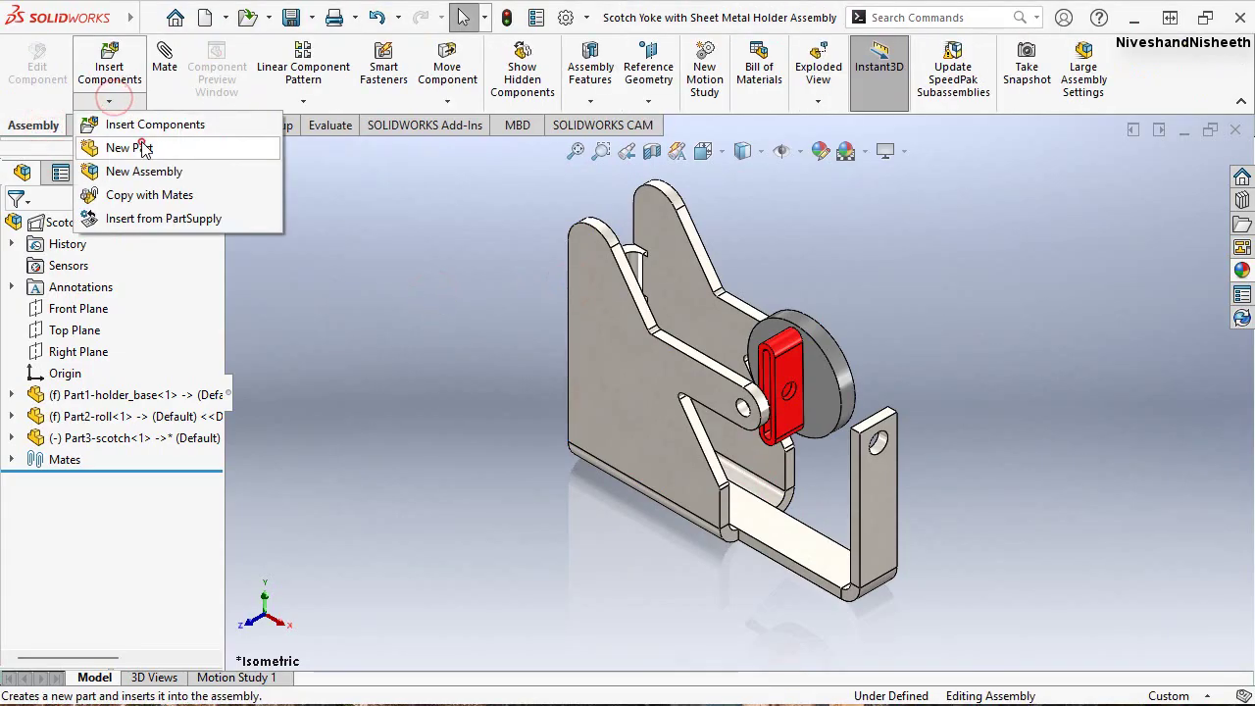
pyautogui.click(142, 145)
# Rename the new part to Part4-scotch-rod1
pyautogui.click(100, 460)
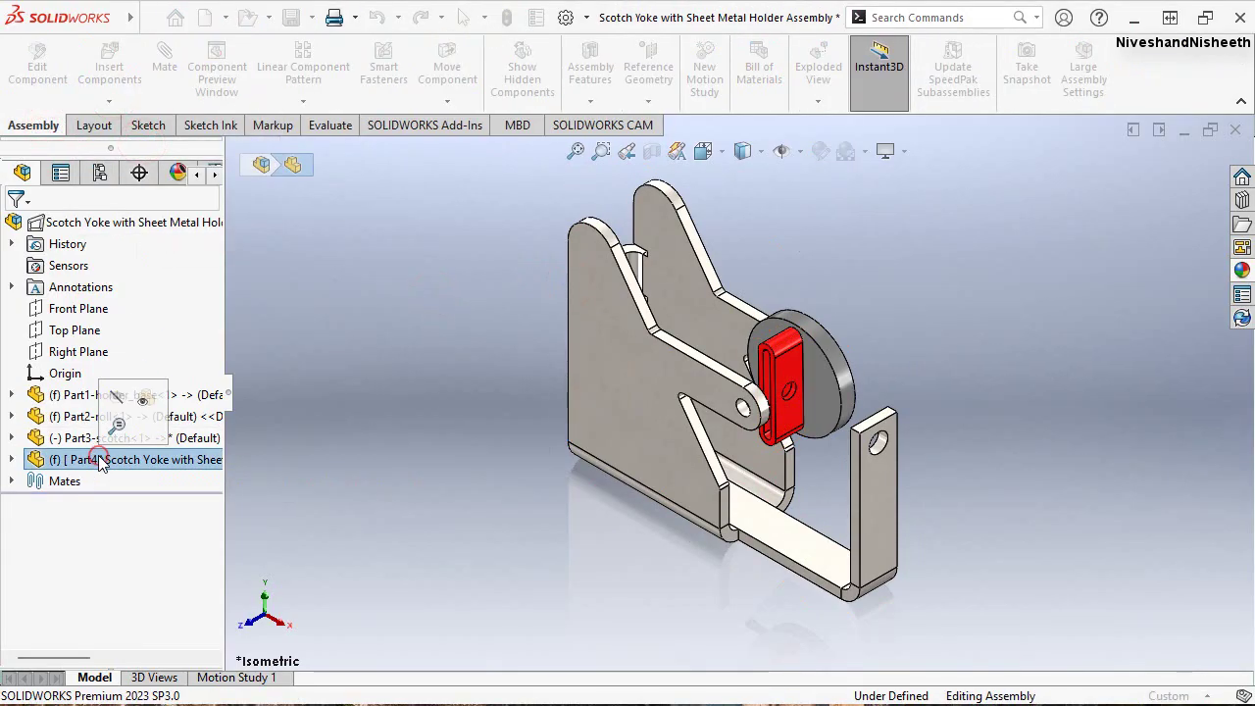
pyautogui.click(100, 460)
pyautogui.write('Part4-scotch-rod1')
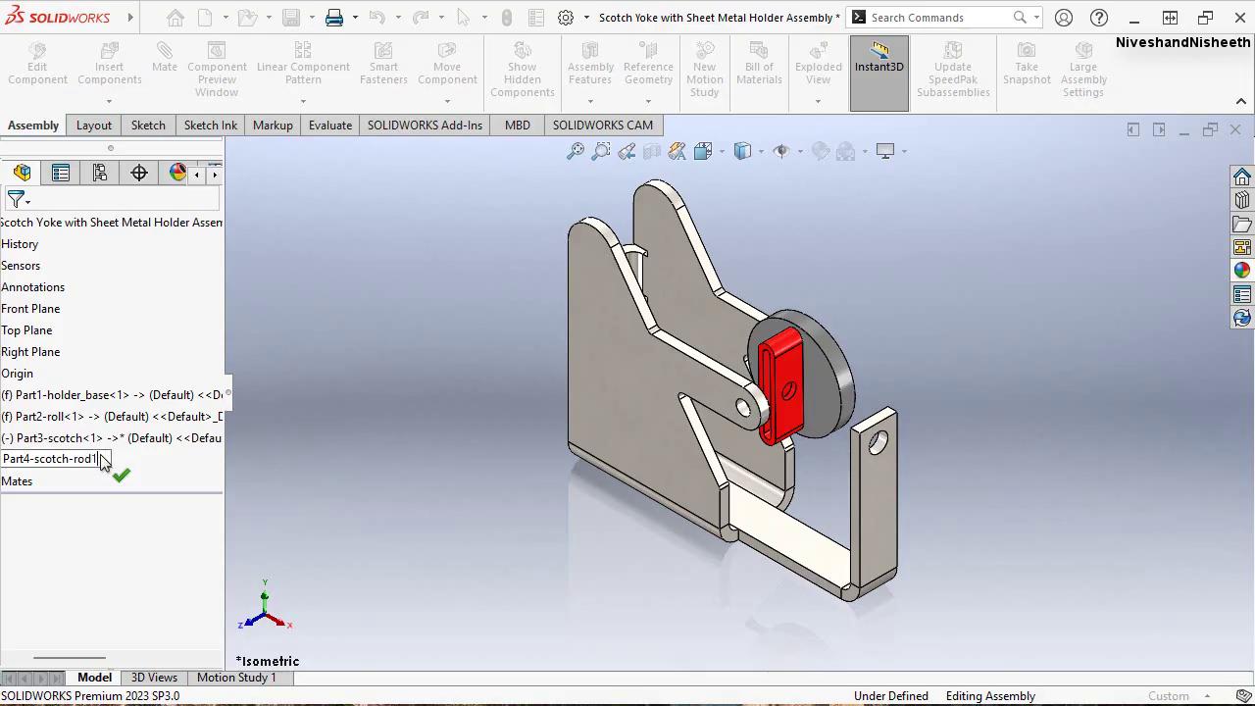
pyautogui.click(373, 397)
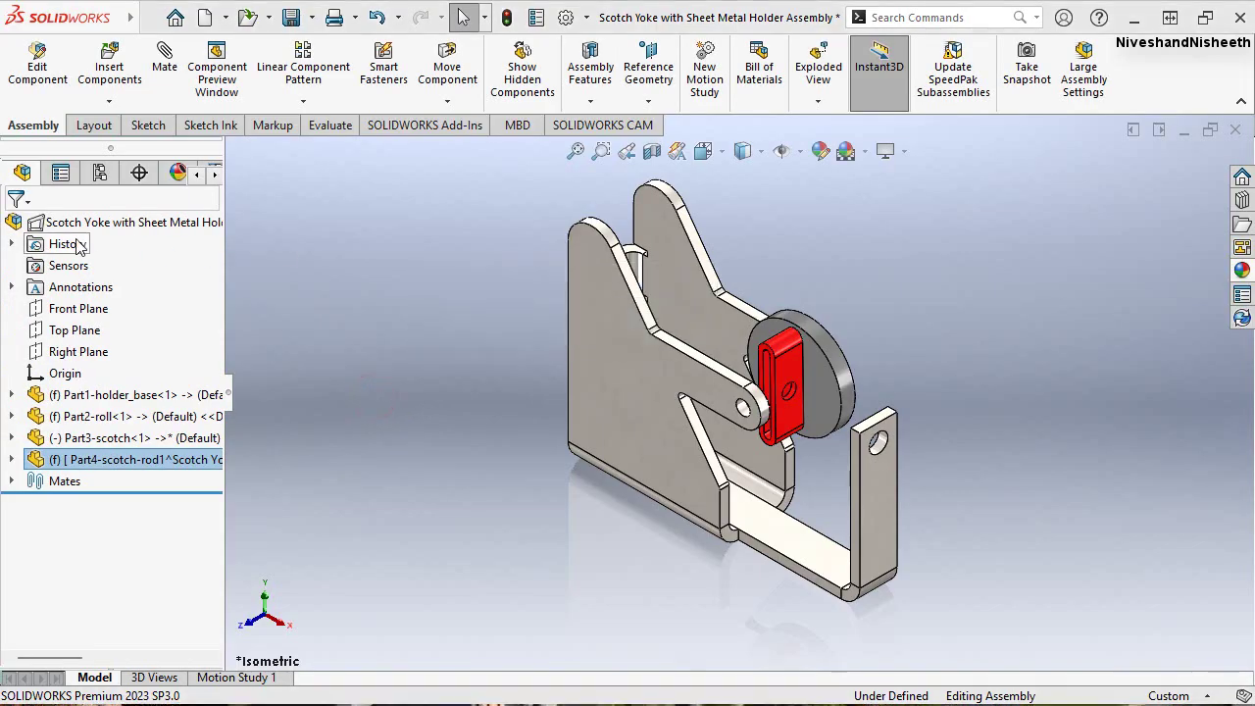
# Show the top-level assembly's layout sketch again
pyautogui.click(76, 224)
pyautogui.rightClick(77, 224)
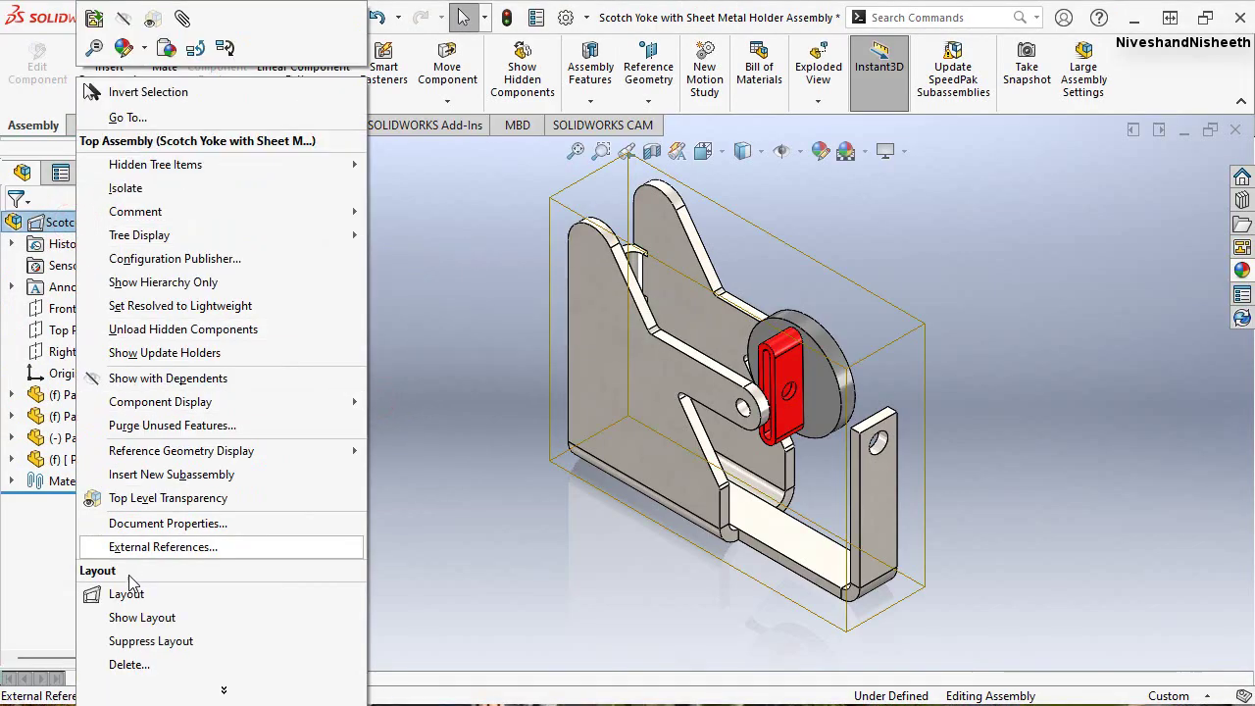
pyautogui.click(138, 620)
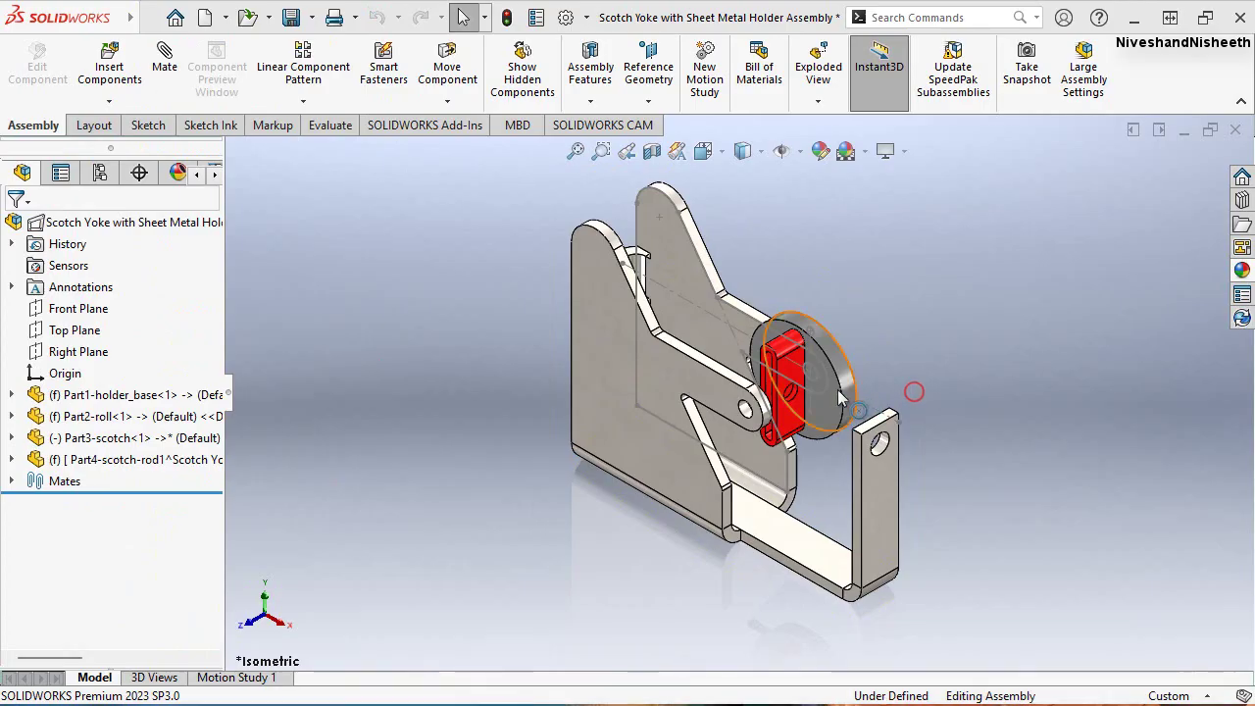
pyautogui.scroll(-3, 913, 392)
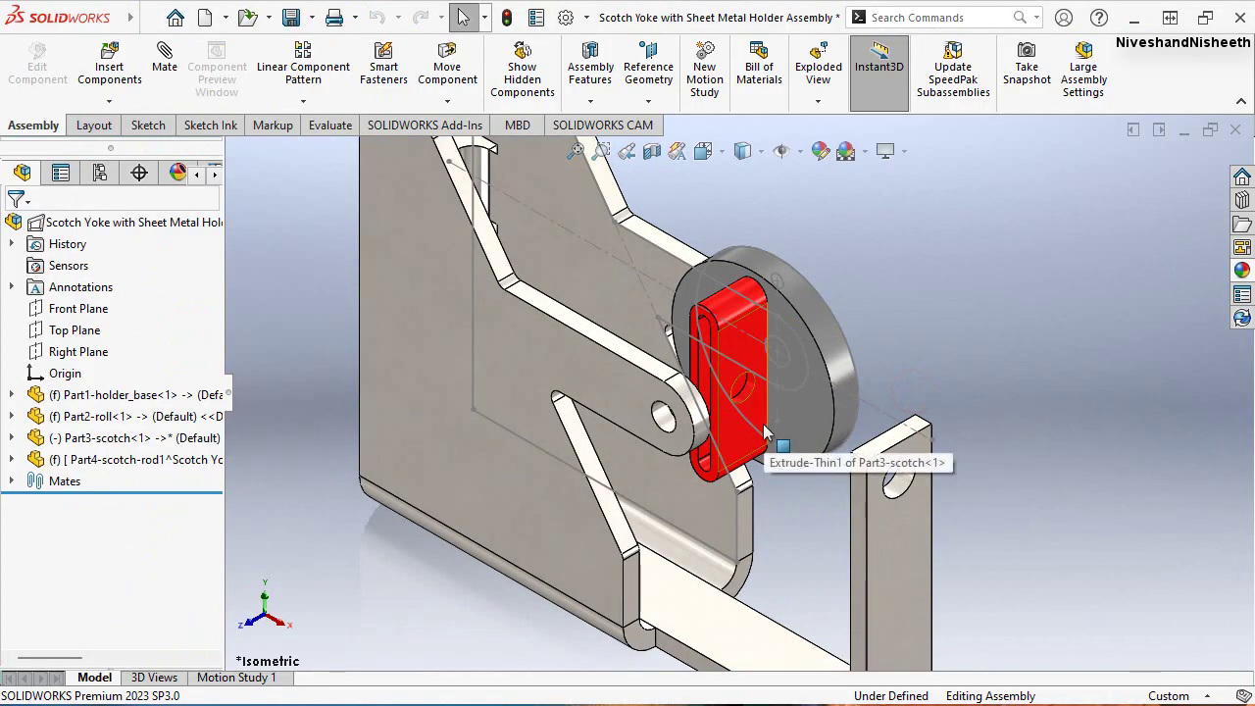
pyautogui.click(743, 378)
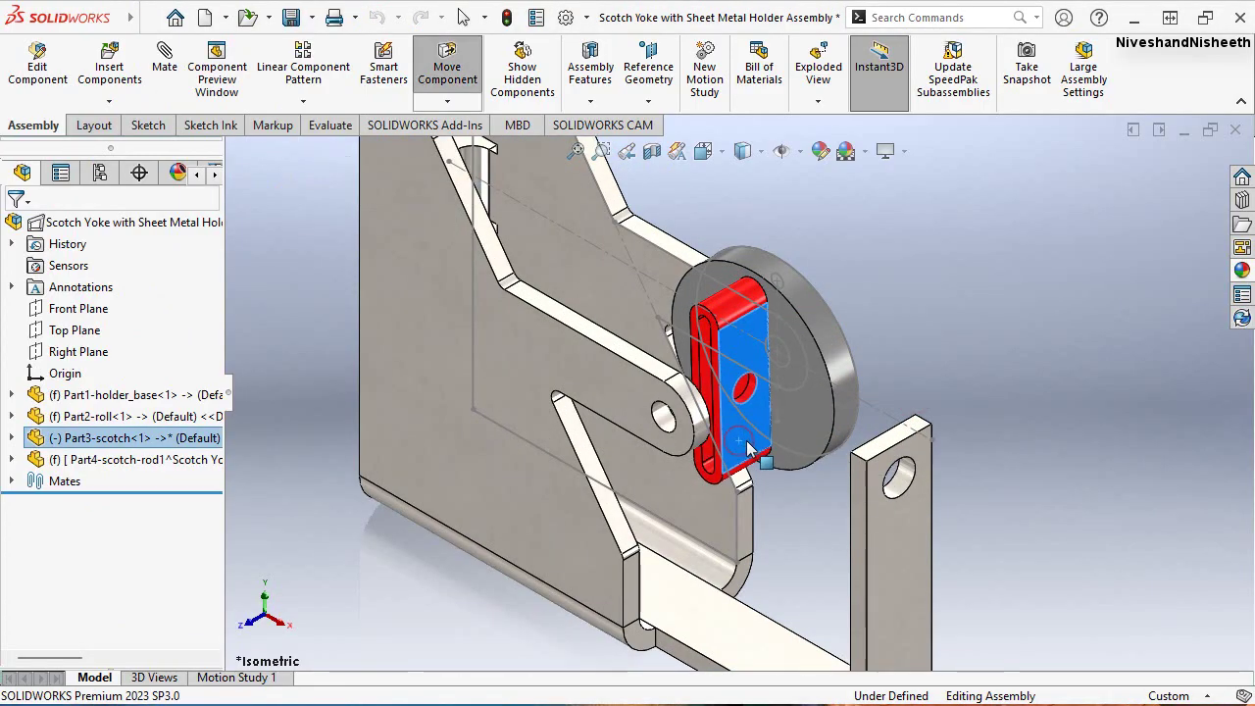
pyautogui.click(937, 289)
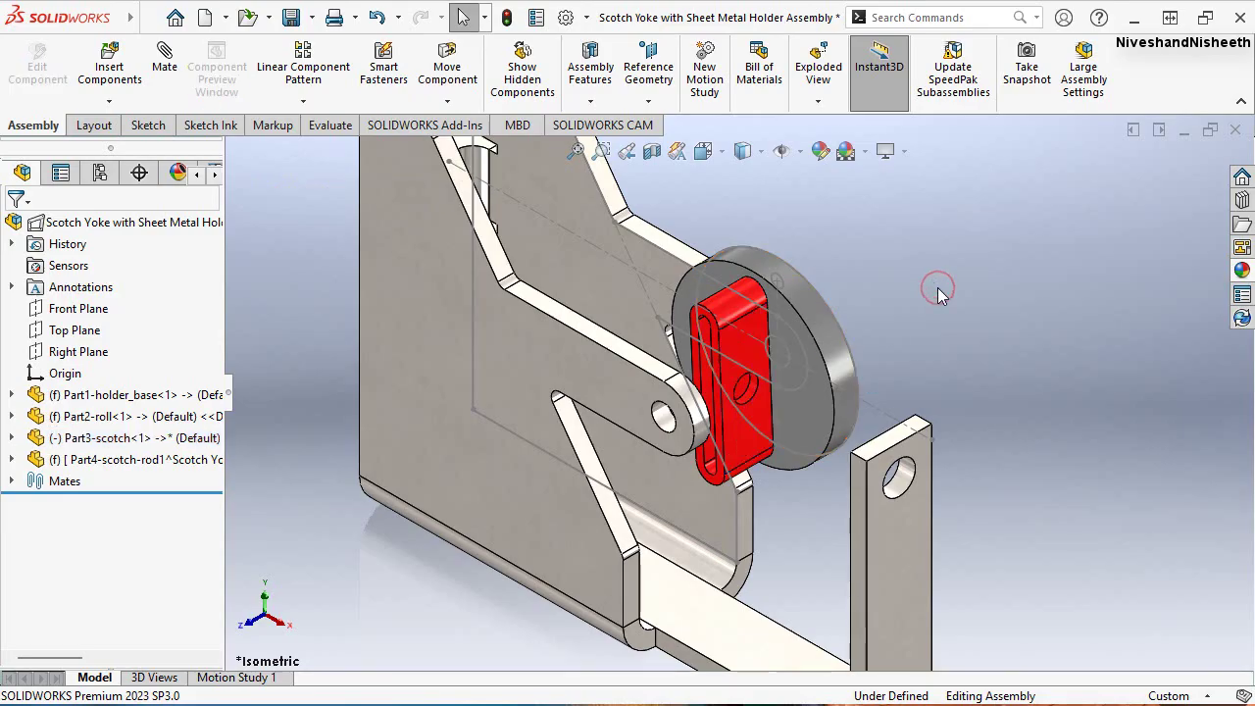
# Mate a red scotch face parallel to the holder base's upright flange face (Parallel2)
pyautogui.click(163, 59)
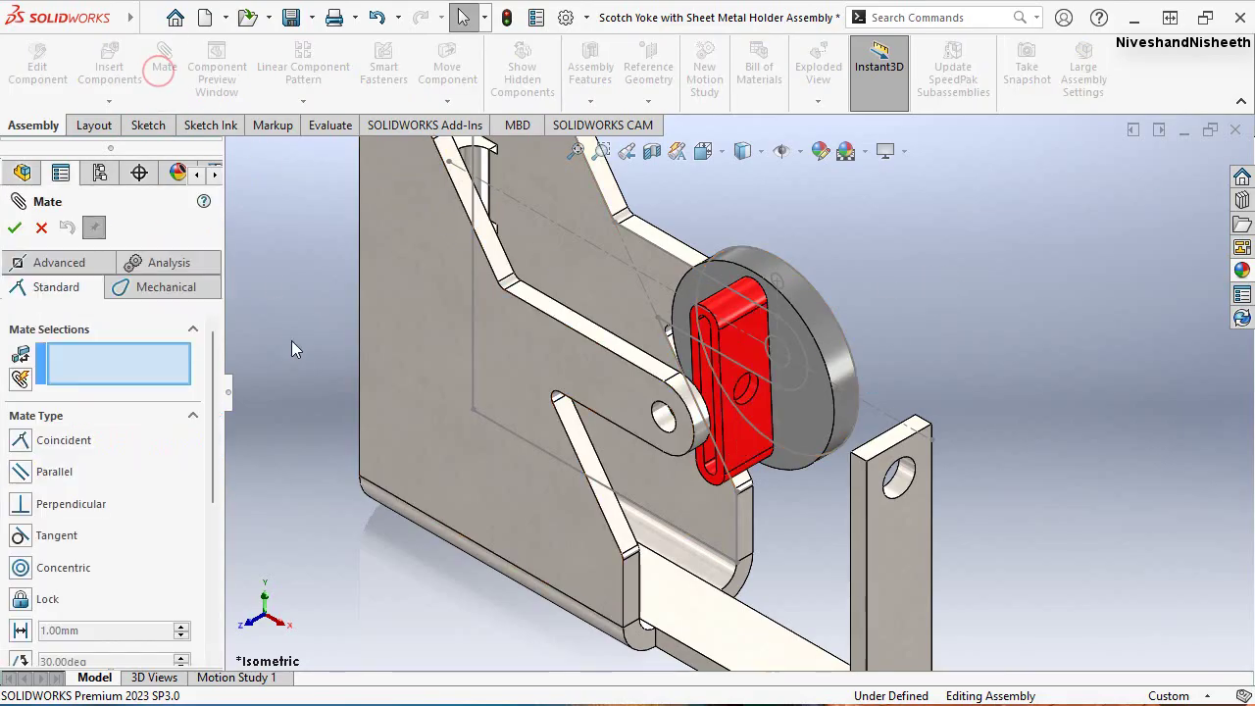
pyautogui.click(736, 351)
pyautogui.click(904, 544)
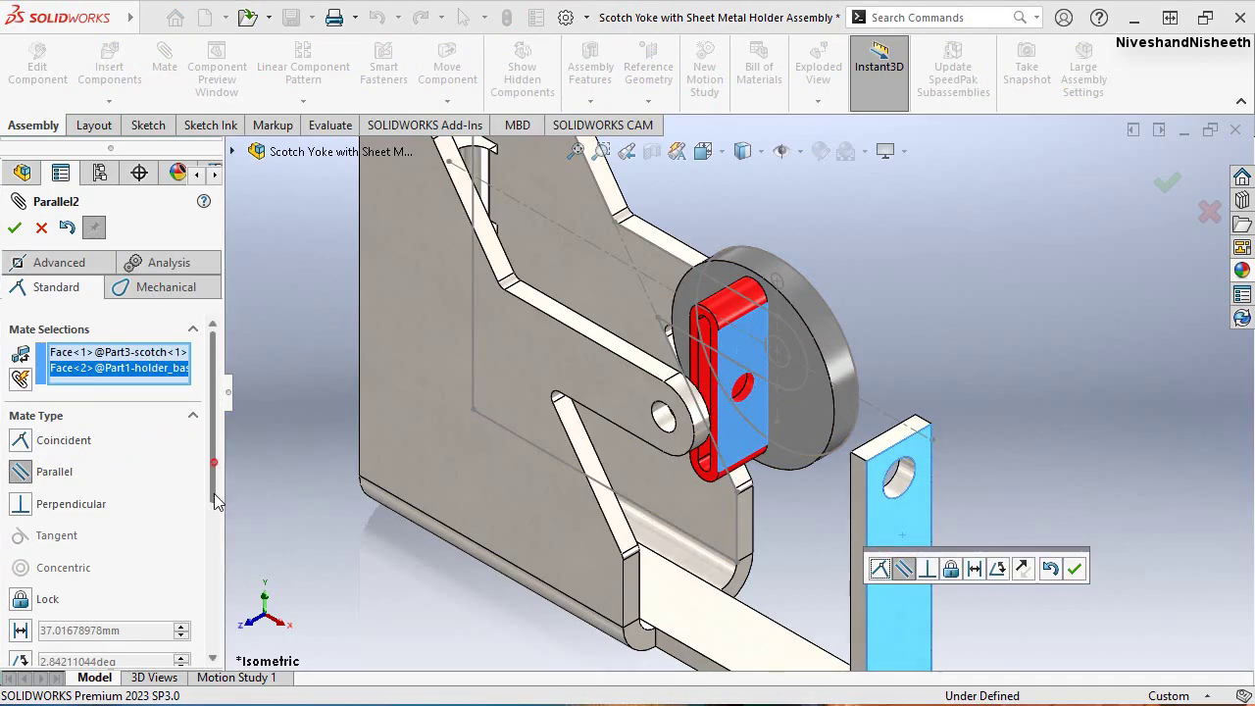
pyautogui.moveTo(214, 493); pyautogui.dragTo(194, 632)
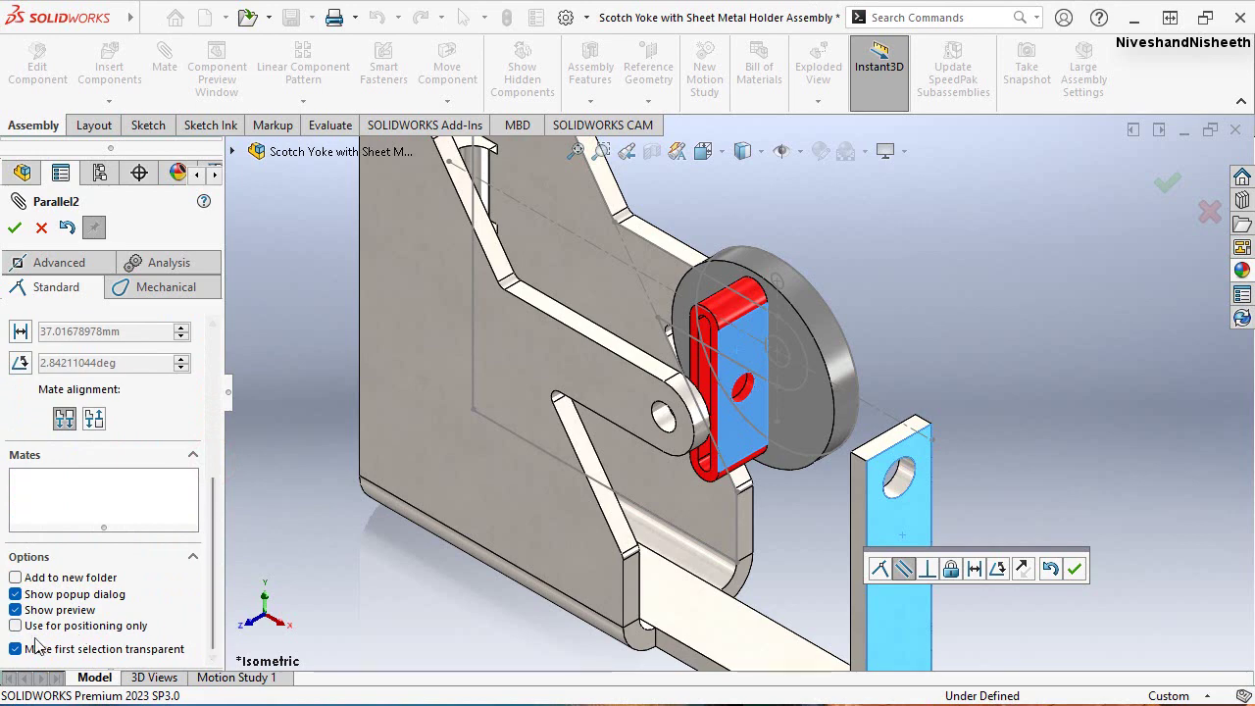
pyautogui.click(14, 226)
pyautogui.click(283, 378)
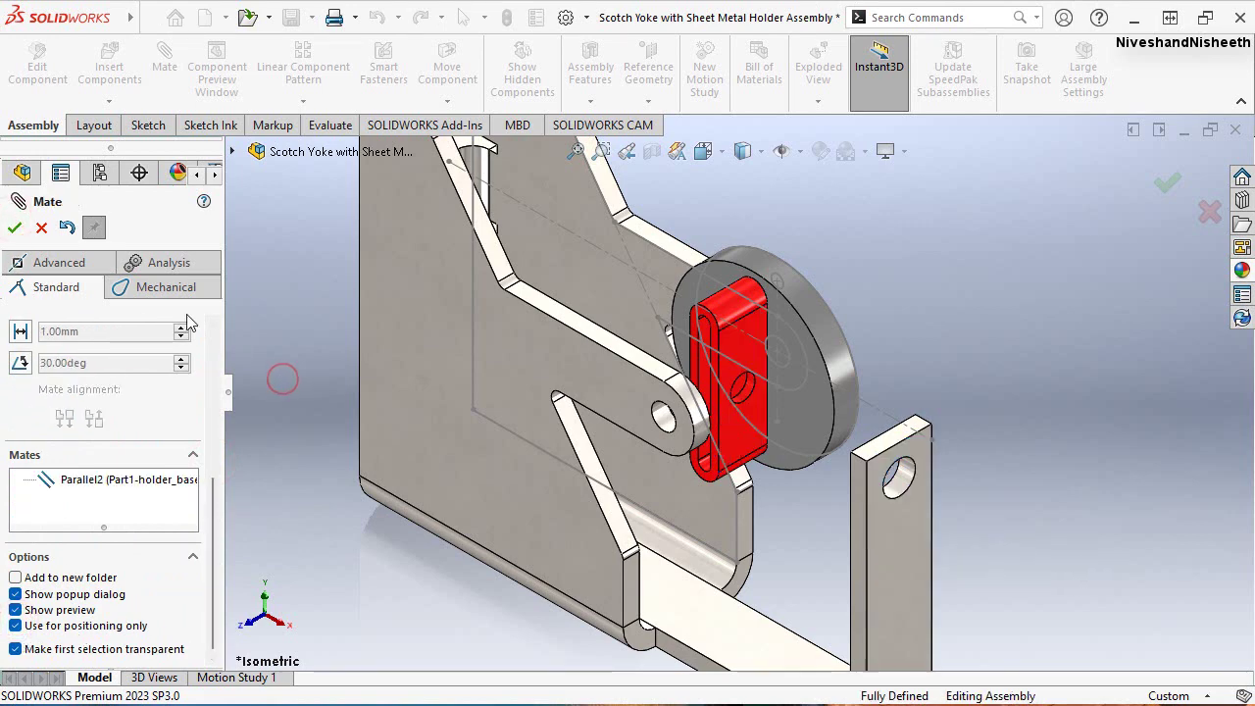
pyautogui.click(15, 227)
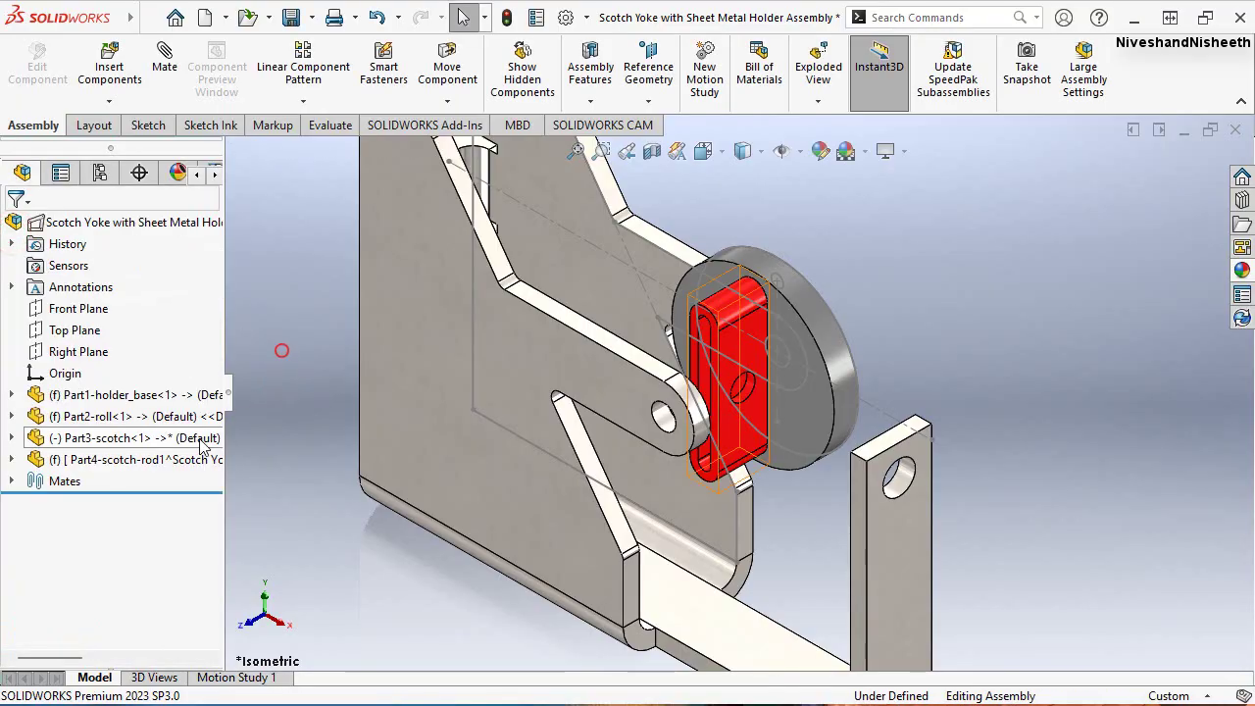
pyautogui.click(196, 459)
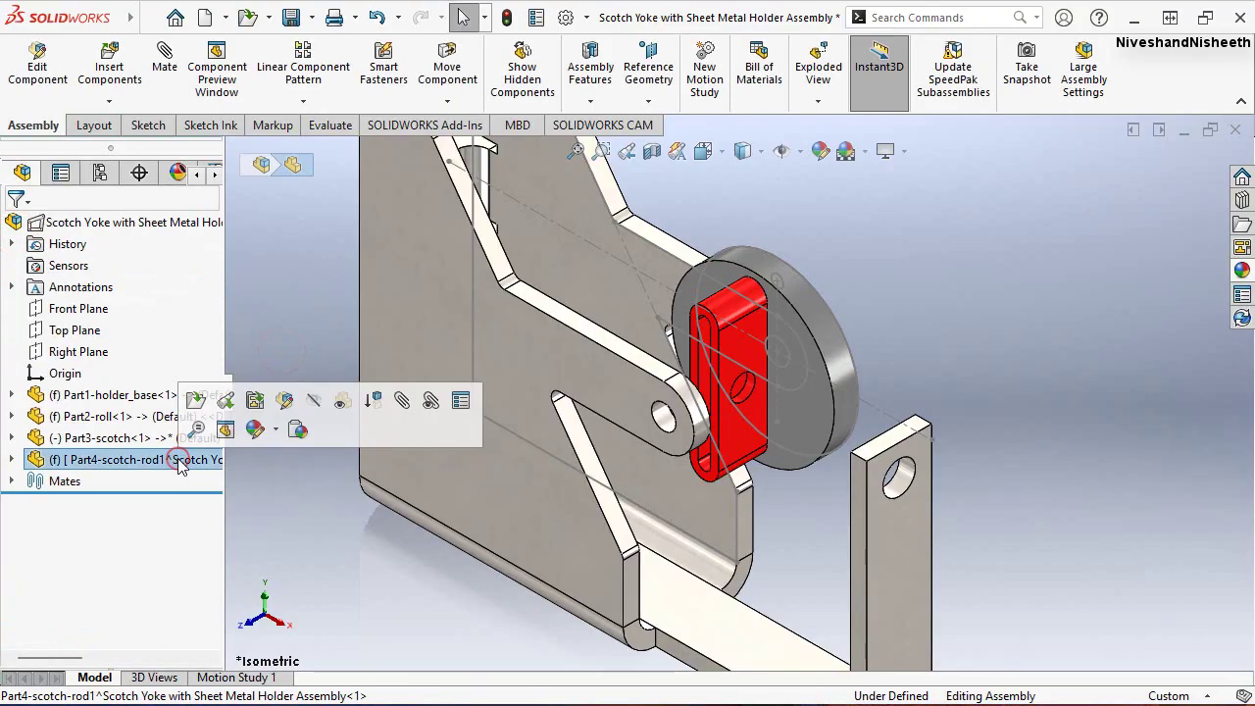
# Edit Part4-scotch-rod1 and start a sketch on its Front Plane
pyautogui.click(284, 402)
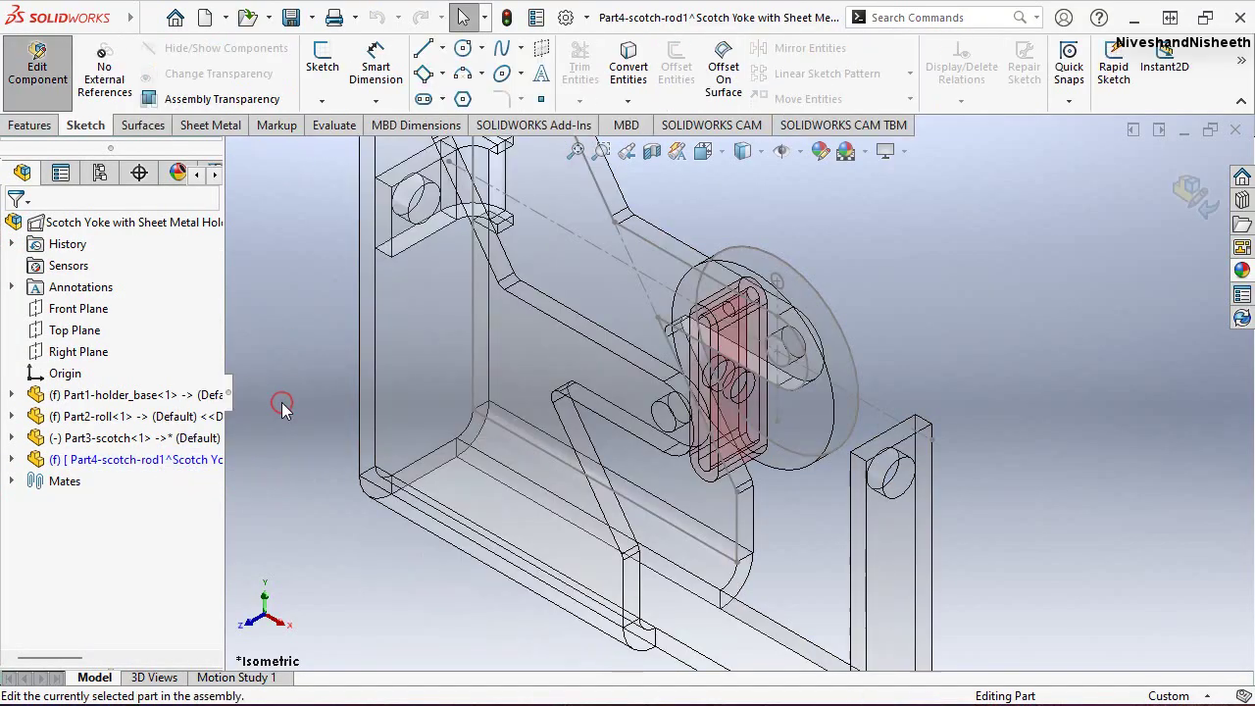
pyautogui.click(13, 459)
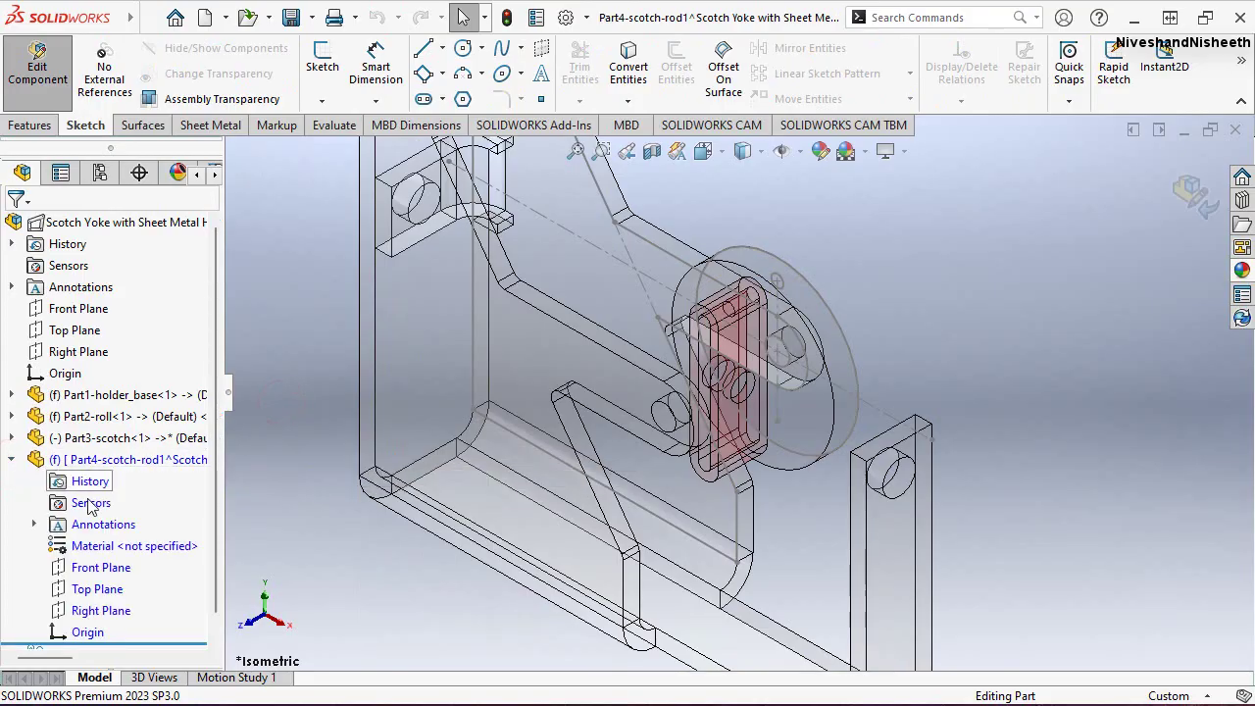
pyautogui.click(88, 567)
pyautogui.click(117, 536)
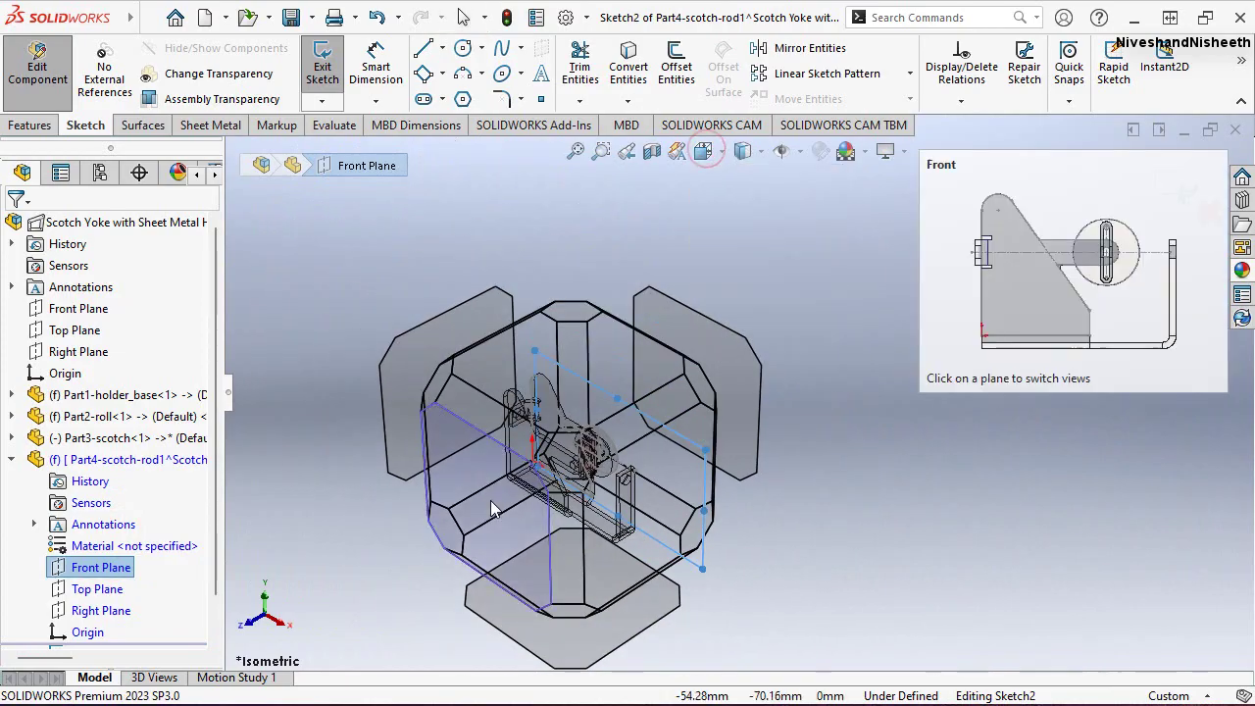
pyautogui.scroll(-3, 918, 331)
pyautogui.scroll(-3, 918, 331)
pyautogui.scroll(-1, 853, 328)
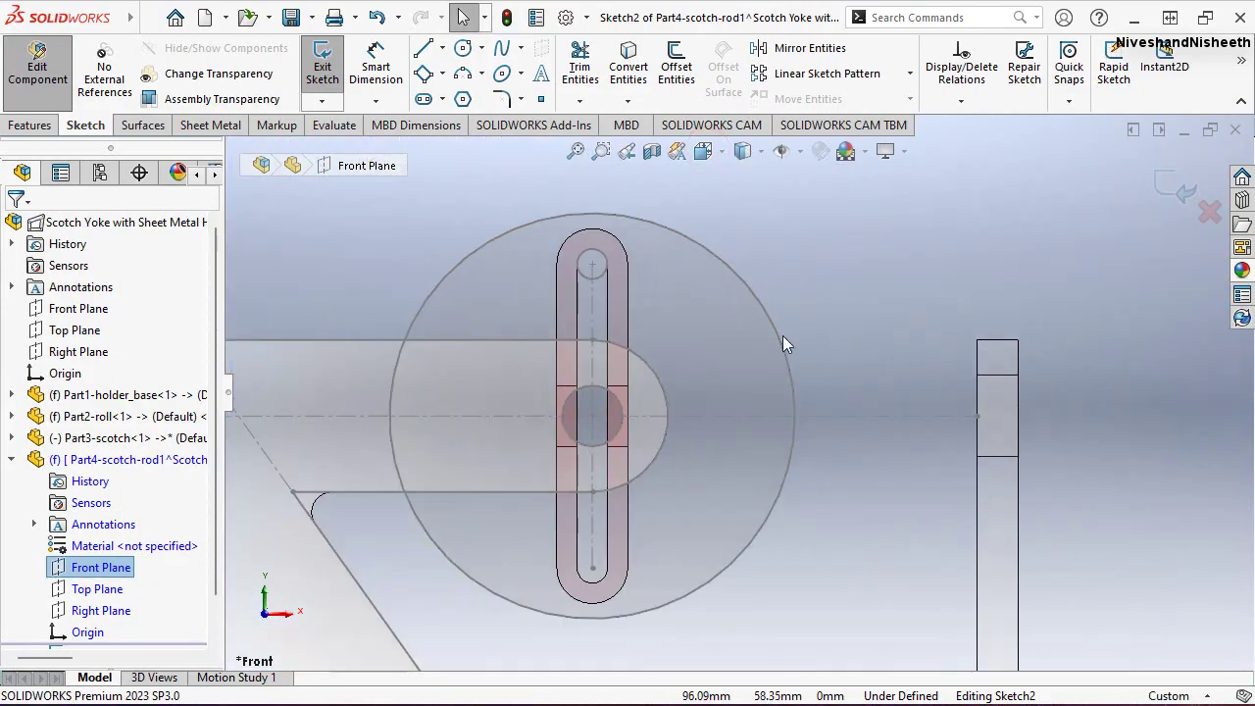
# Draw the rod outline from the disc centre past the flange, with a small step near the slot
pyautogui.click(424, 51)
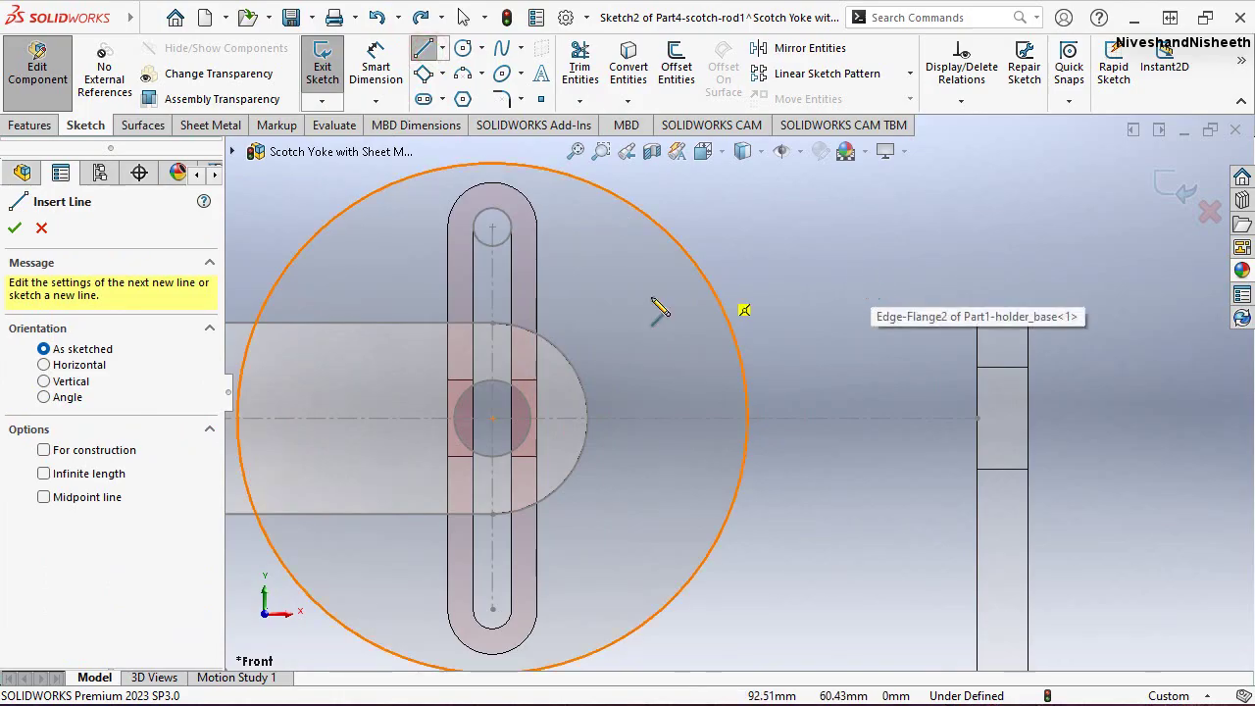
pyautogui.click(510, 418)
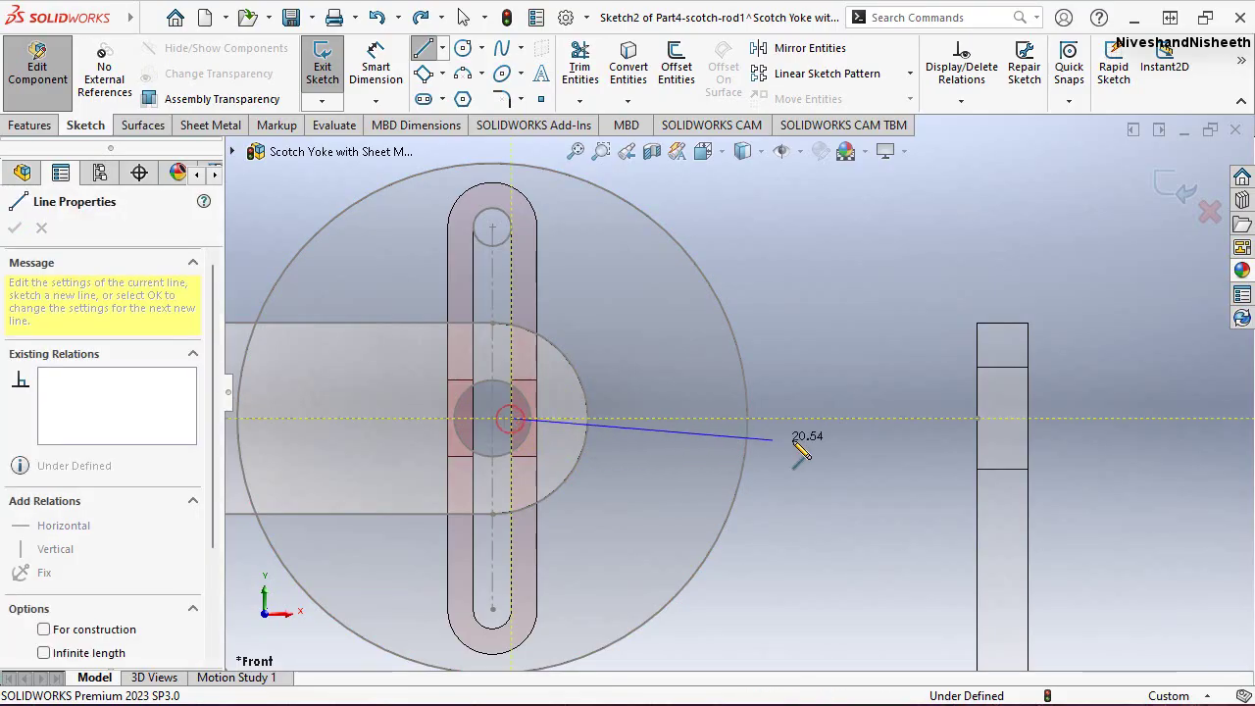
pyautogui.click(1112, 419)
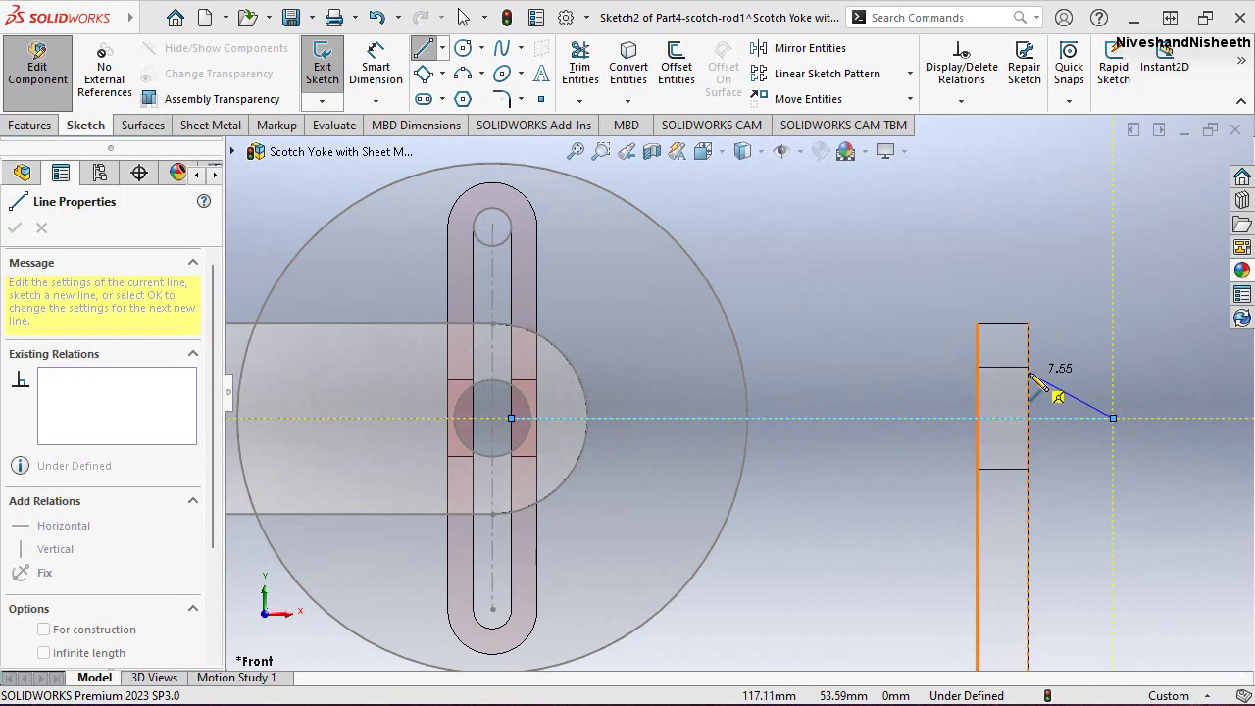
pyautogui.click(1112, 367)
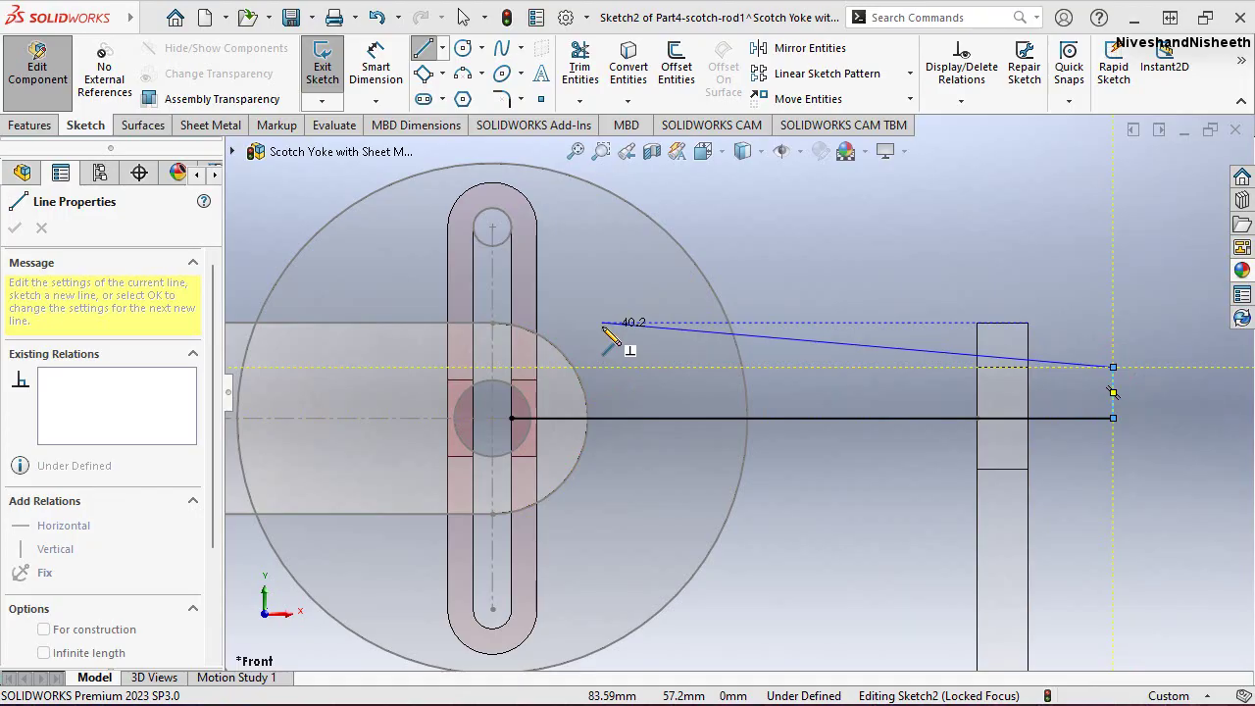
pyautogui.click(537, 367)
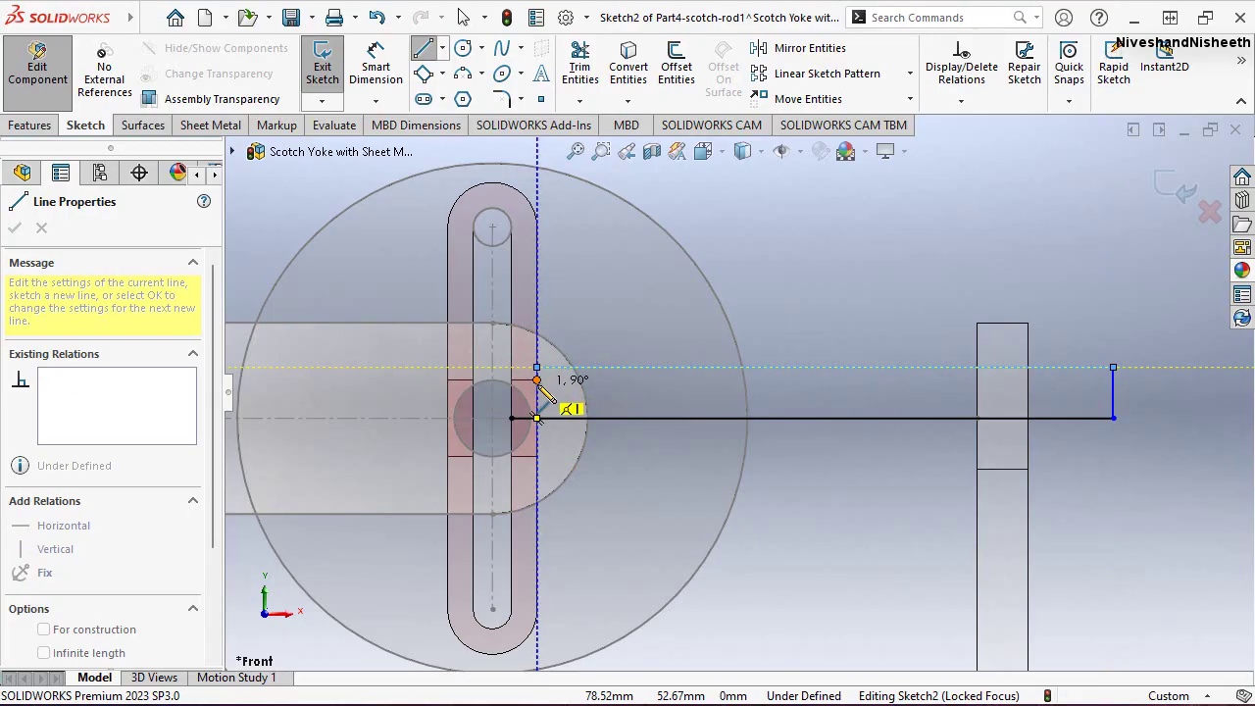
pyautogui.click(537, 418)
pyautogui.click(510, 379)
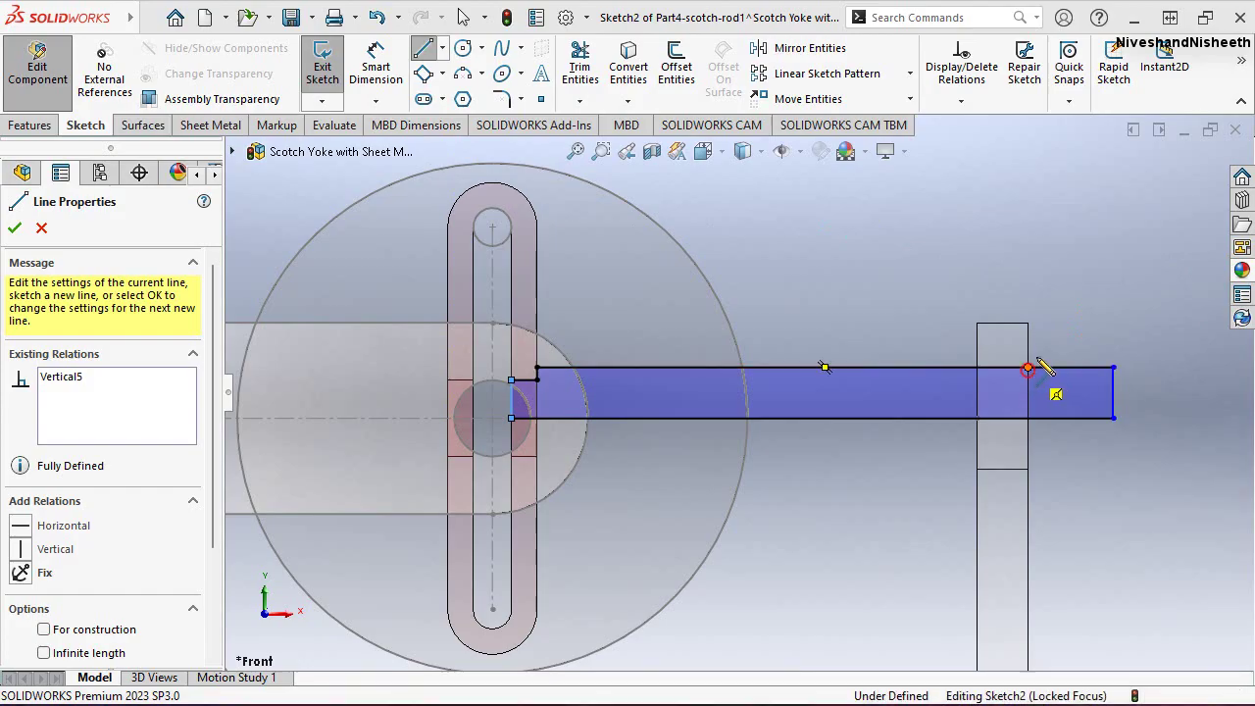
# Add a raised end head on the rod's top edge from the flange to the rod end
pyautogui.click(1027, 367)
pyautogui.click(1027, 340)
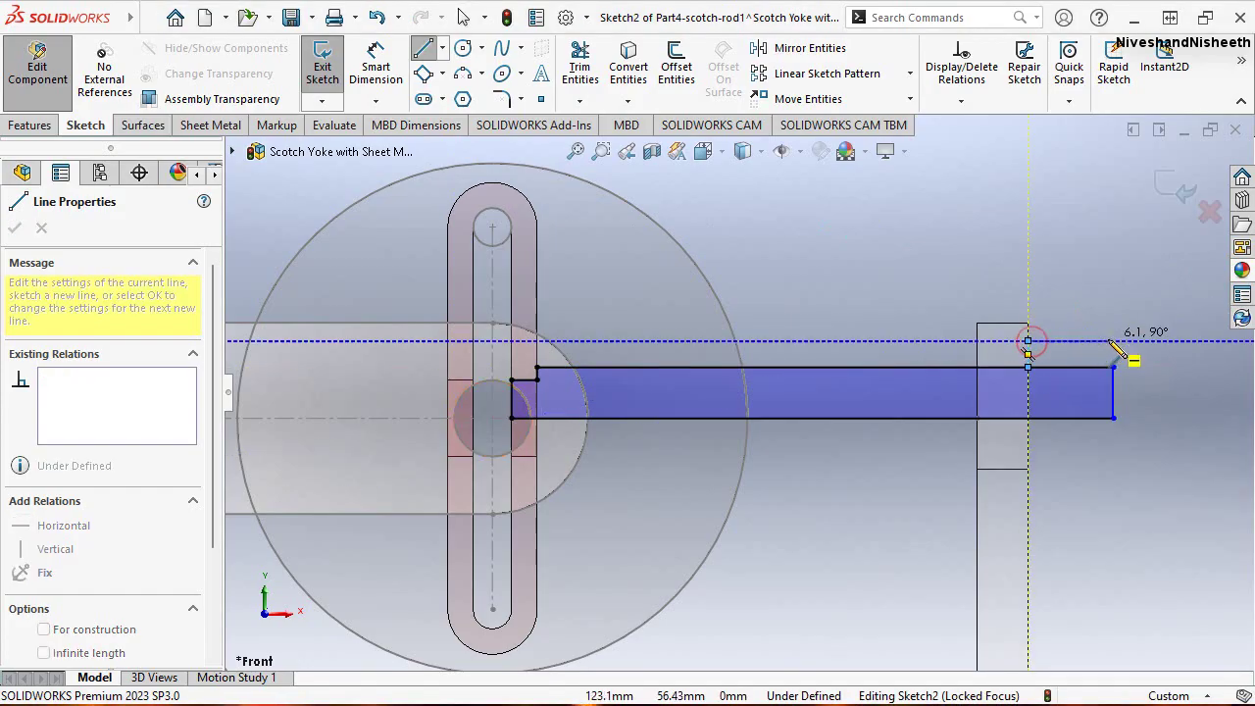
pyautogui.click(1113, 340)
pyautogui.click(1113, 369)
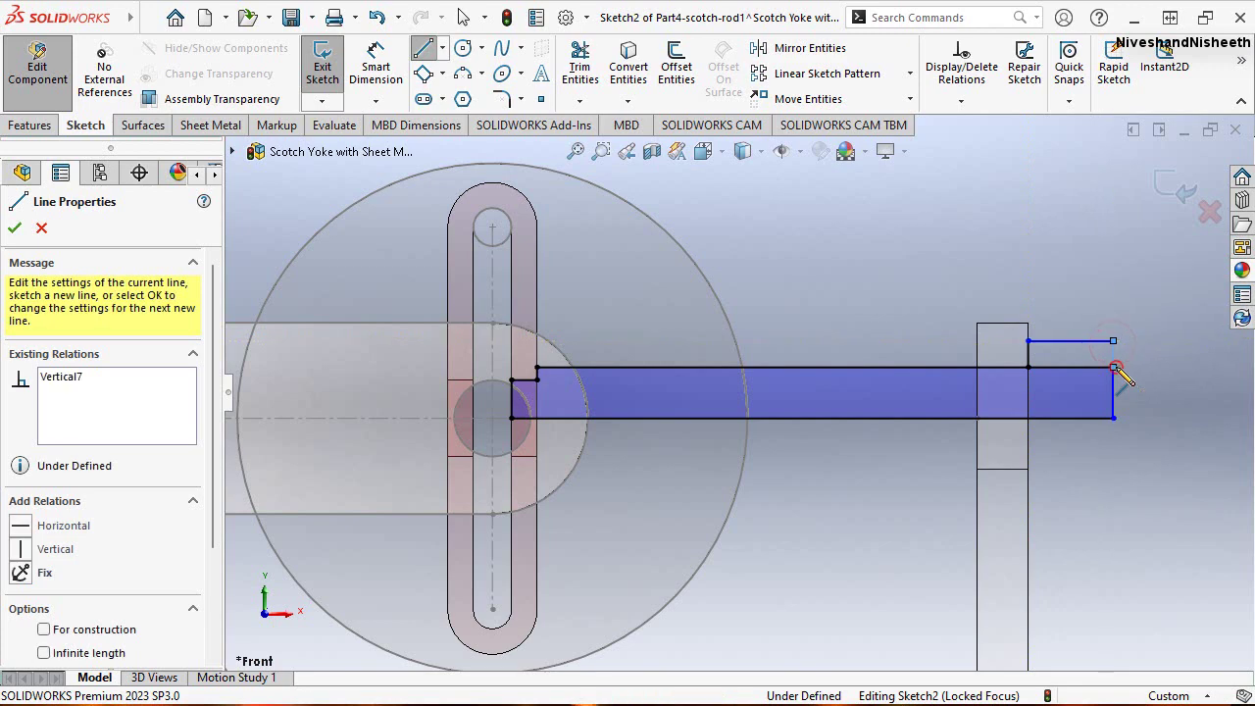
pyautogui.click(1113, 368)
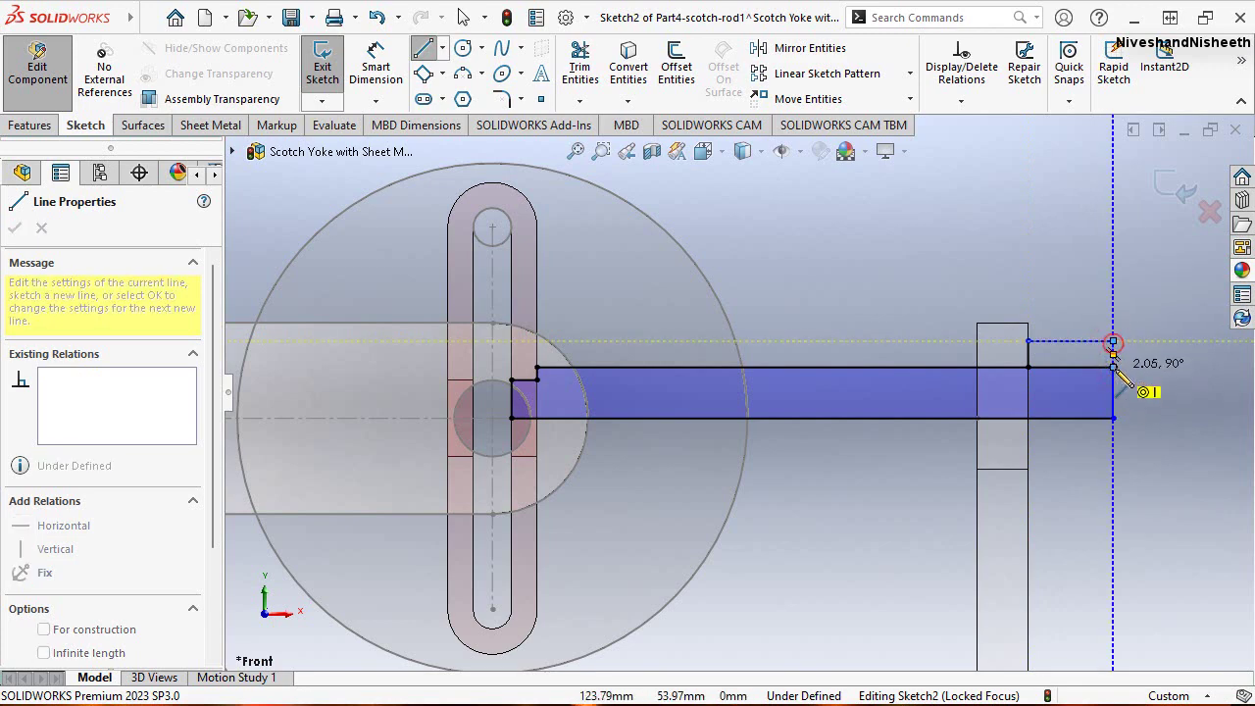
pyautogui.press('Escape')
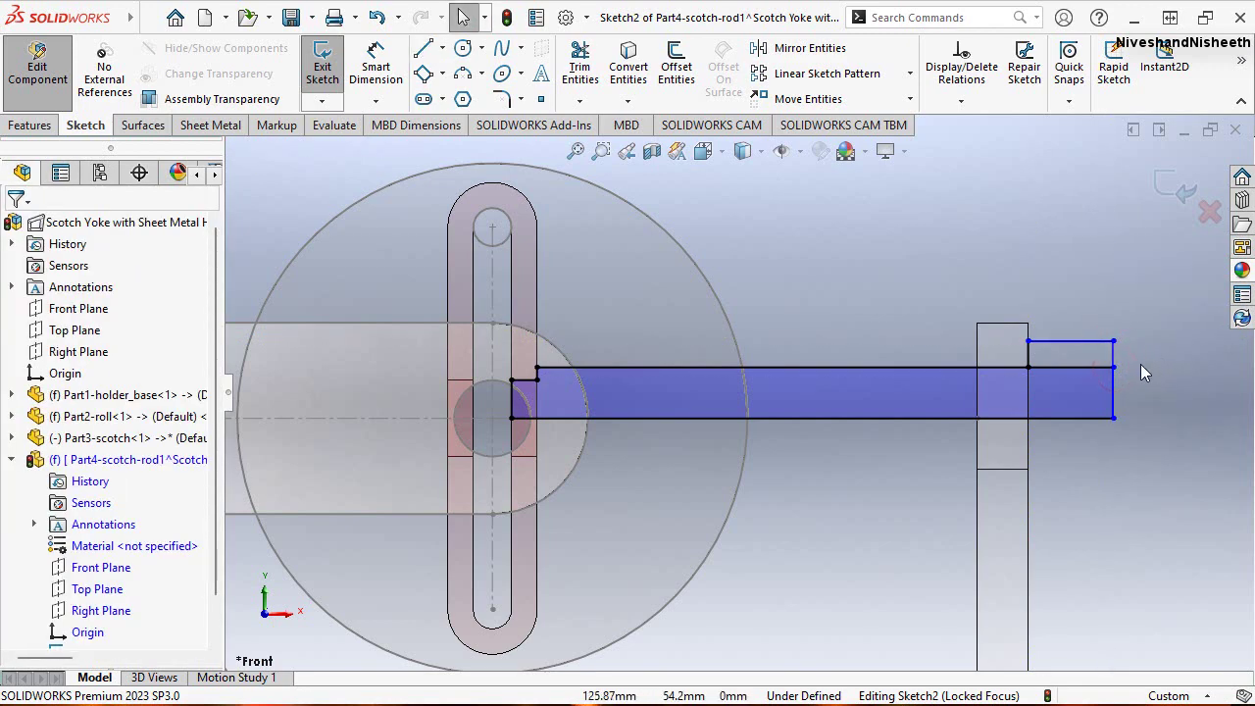
pyautogui.scroll(-1, 1124, 347)
# Trim the inner line across the rod's end head
pyautogui.click(580, 70)
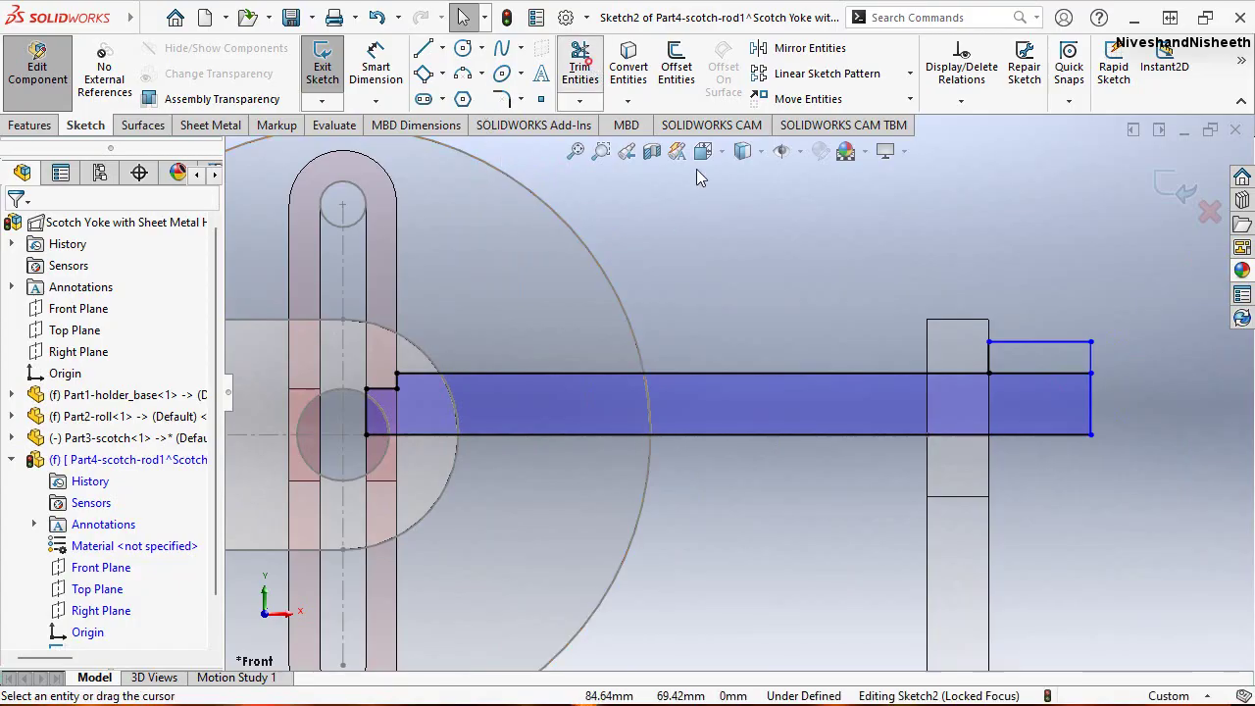
pyautogui.click(1036, 373)
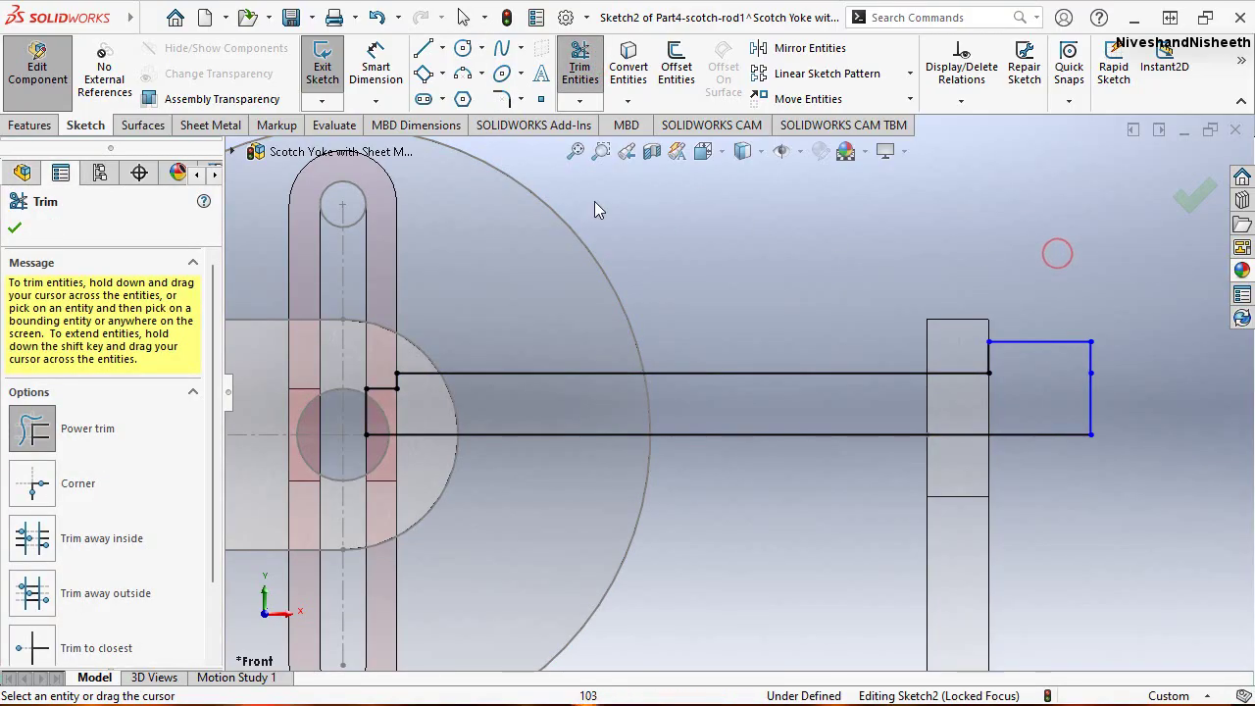
pyautogui.click(383, 67)
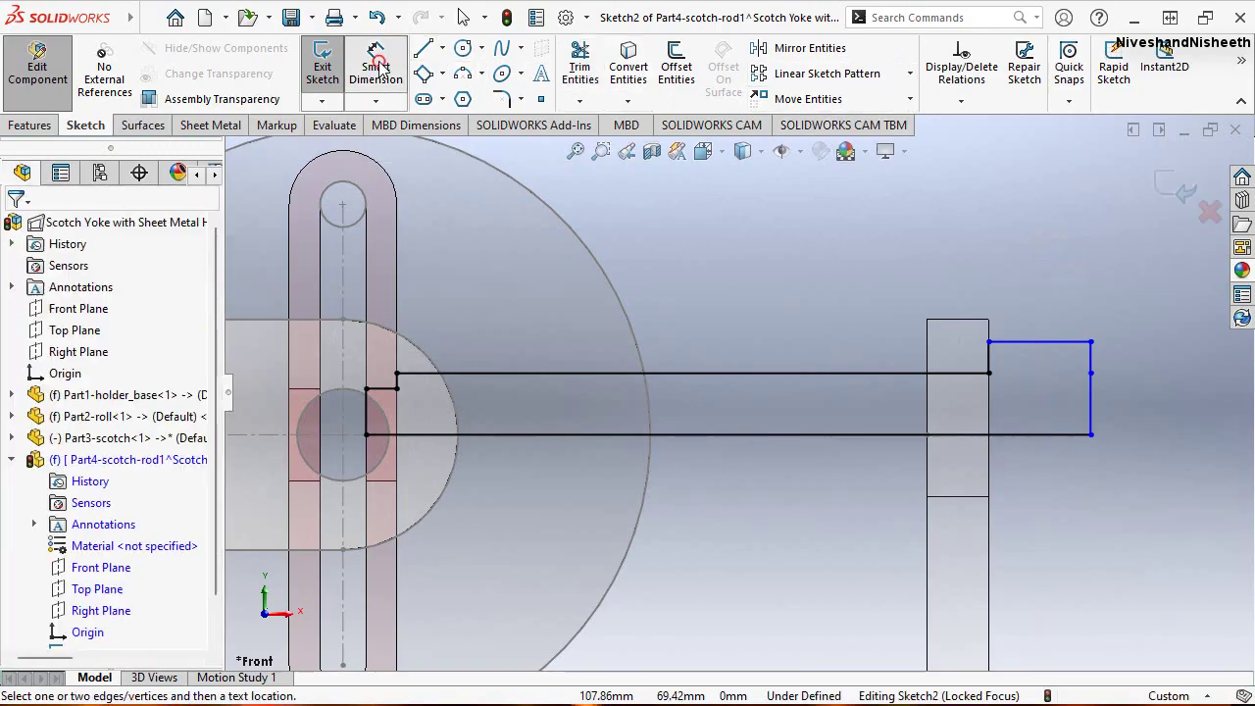
pyautogui.press('Escape')
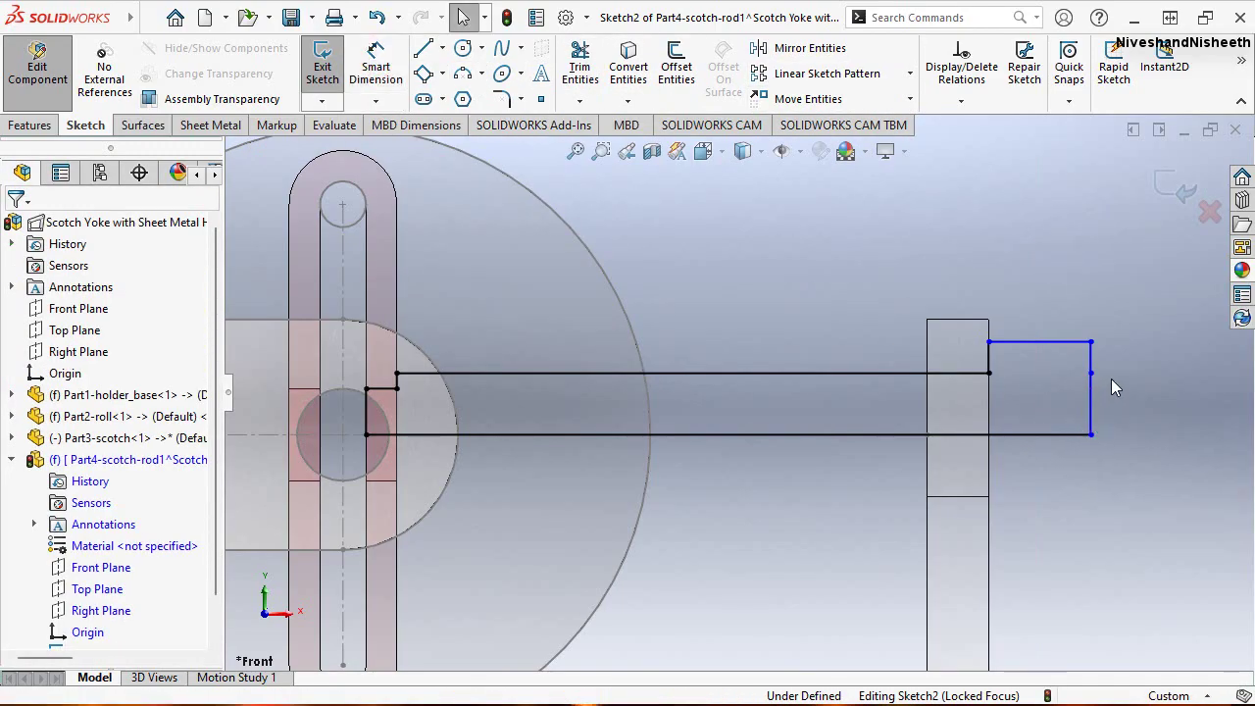
# Delete the extra lower end segment and make the two loose end-edge endpoints coincident
pyautogui.click(1092, 372)
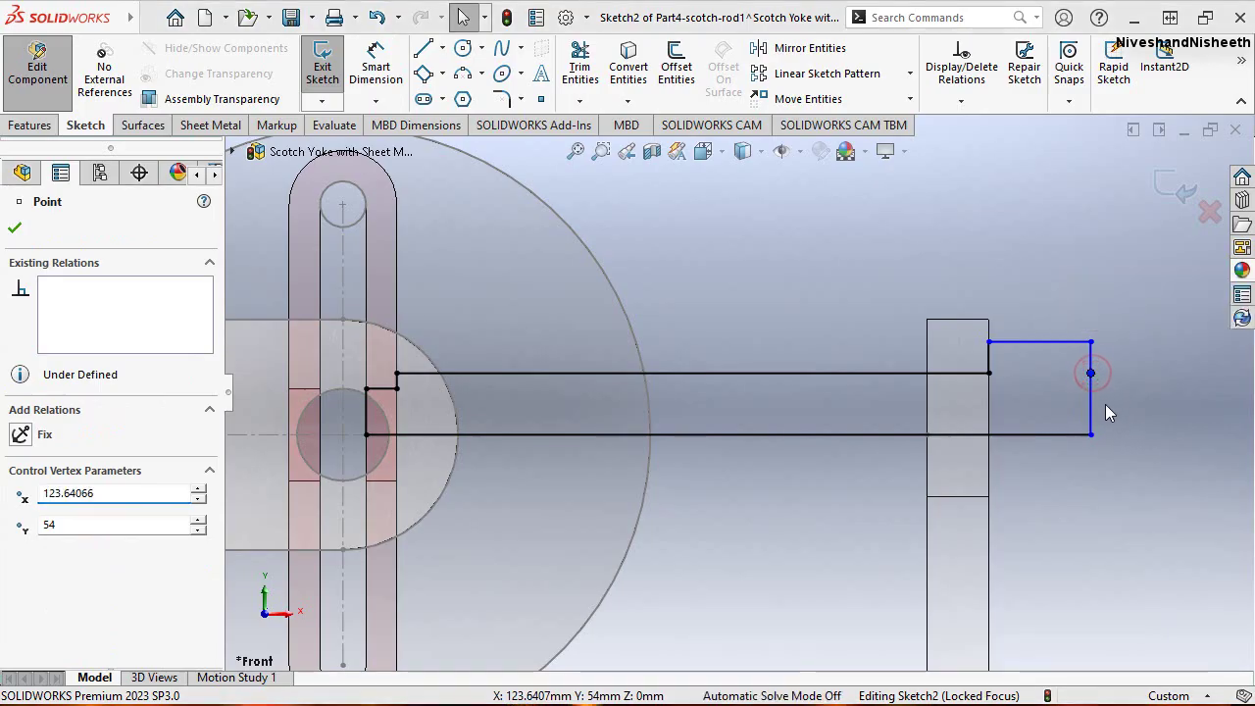
pyautogui.press('Delete')
pyautogui.click(748, 364)
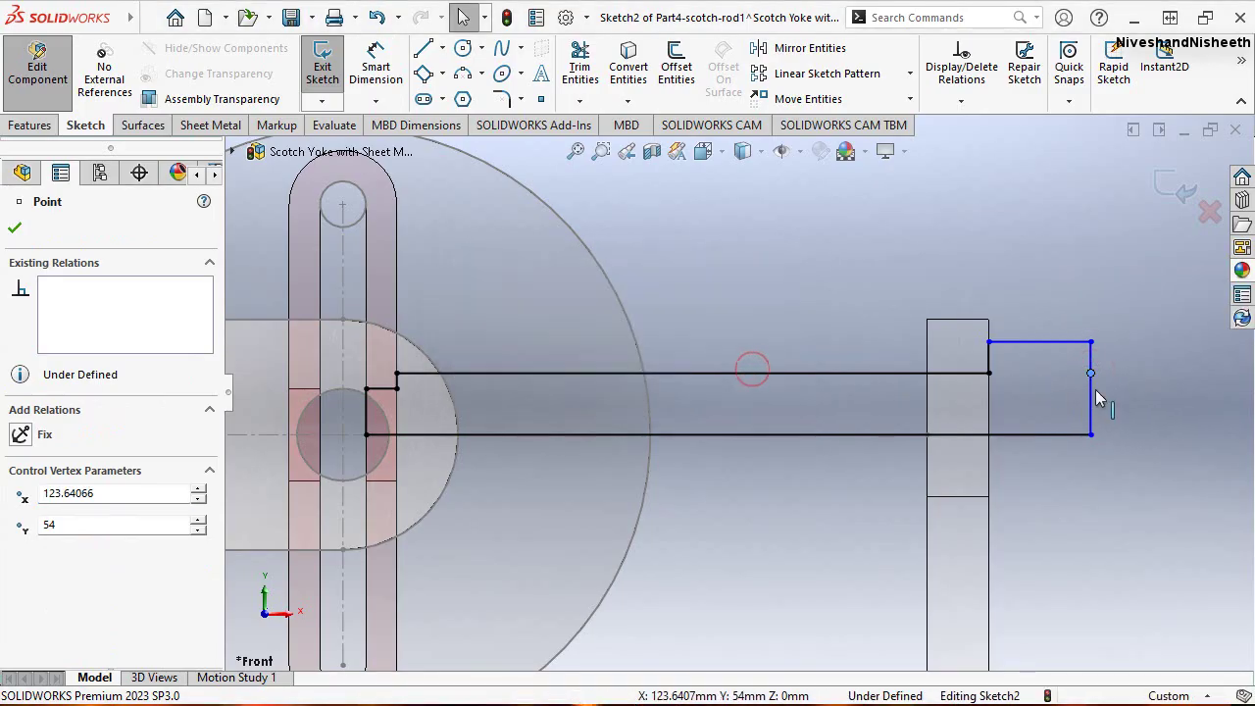
pyautogui.click(1091, 400)
pyautogui.press('Delete')
pyautogui.click(1091, 373)
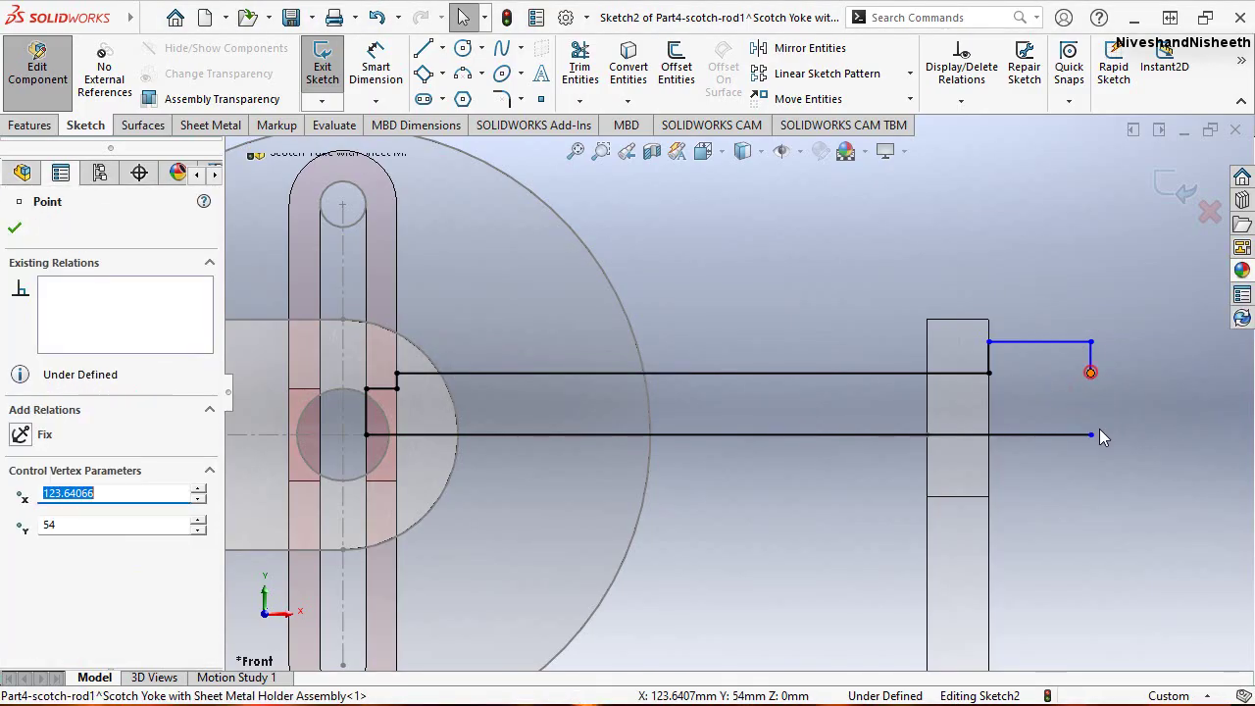
pyautogui.keyDown('ctrl'); pyautogui.click(1090, 434); pyautogui.keyUp('ctrl')
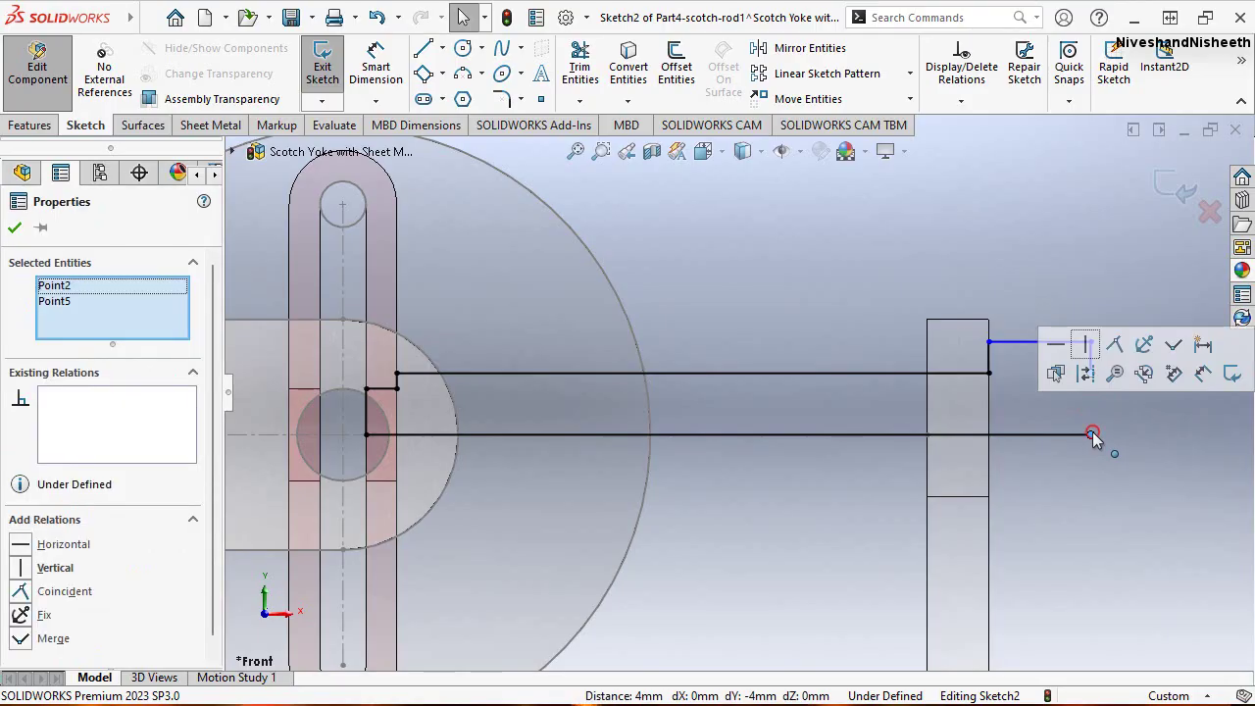
pyautogui.click(1114, 373)
pyautogui.click(1159, 454)
pyautogui.rightClick(1081, 294)
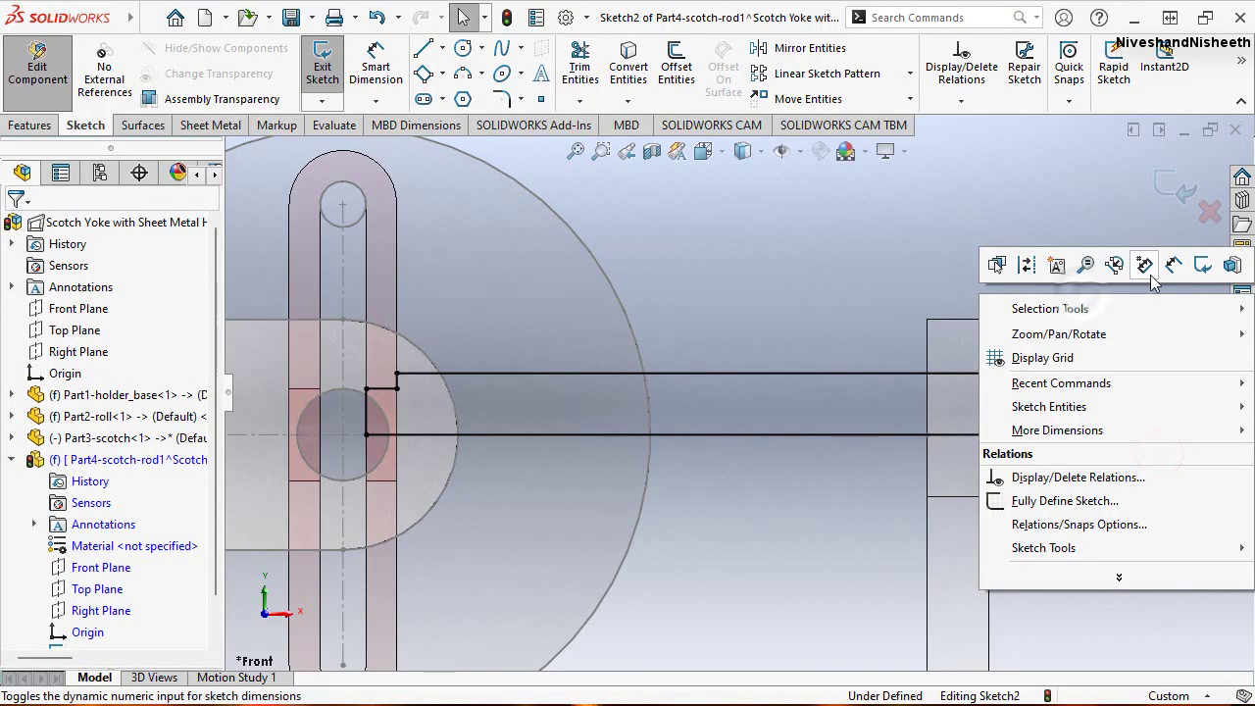
# Dimension the rod's end head: vertical end edge 6.00 and top head edge 8.00
pyautogui.click(1144, 265)
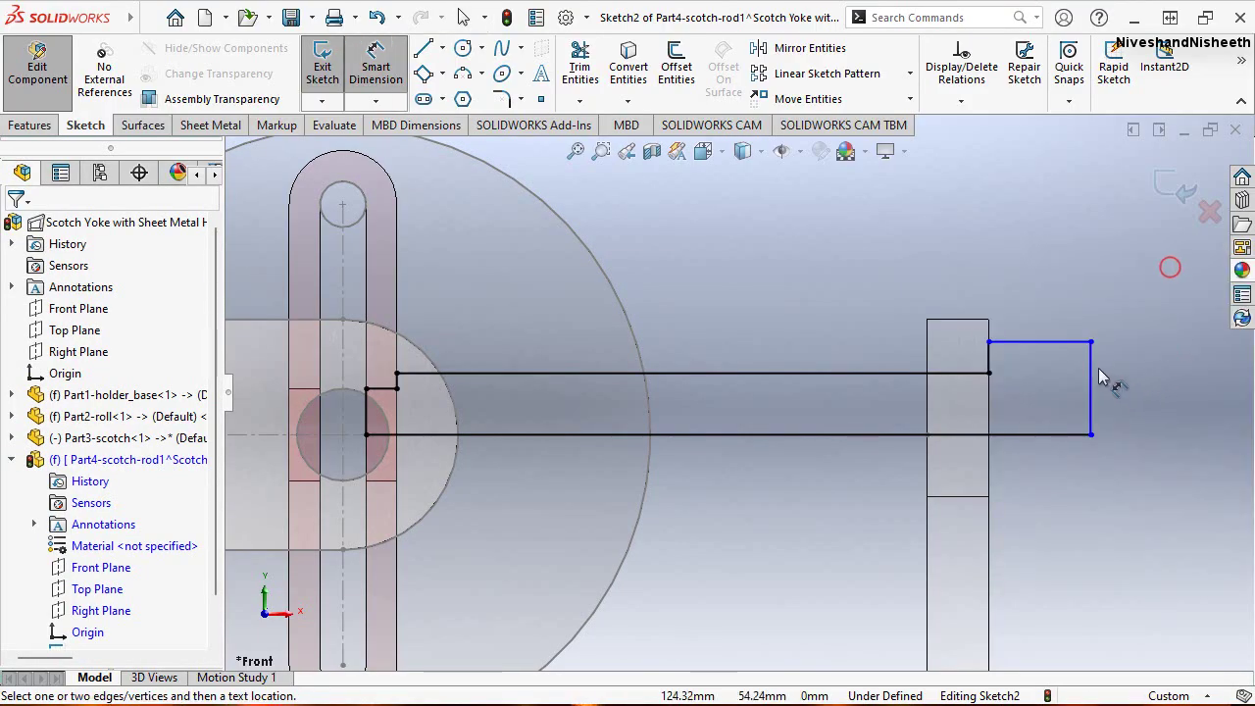
pyautogui.click(1091, 380)
pyautogui.click(1127, 388)
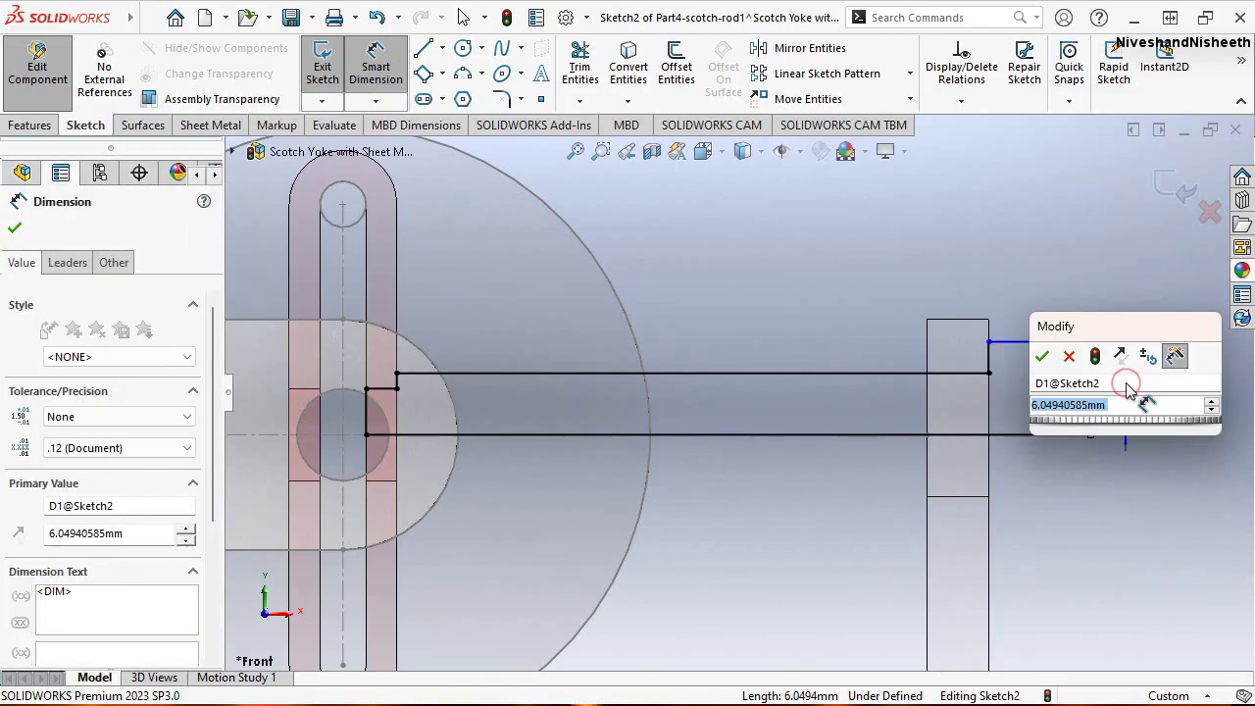
pyautogui.press('Return')
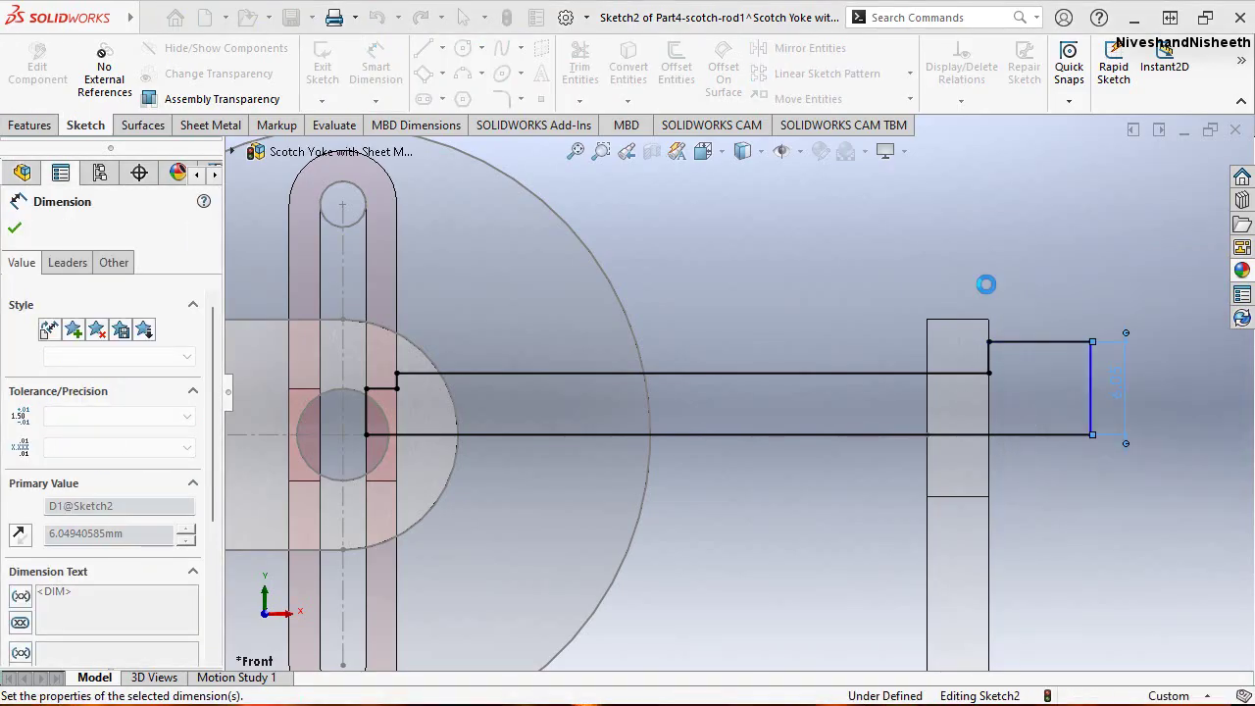
pyautogui.click(1051, 273)
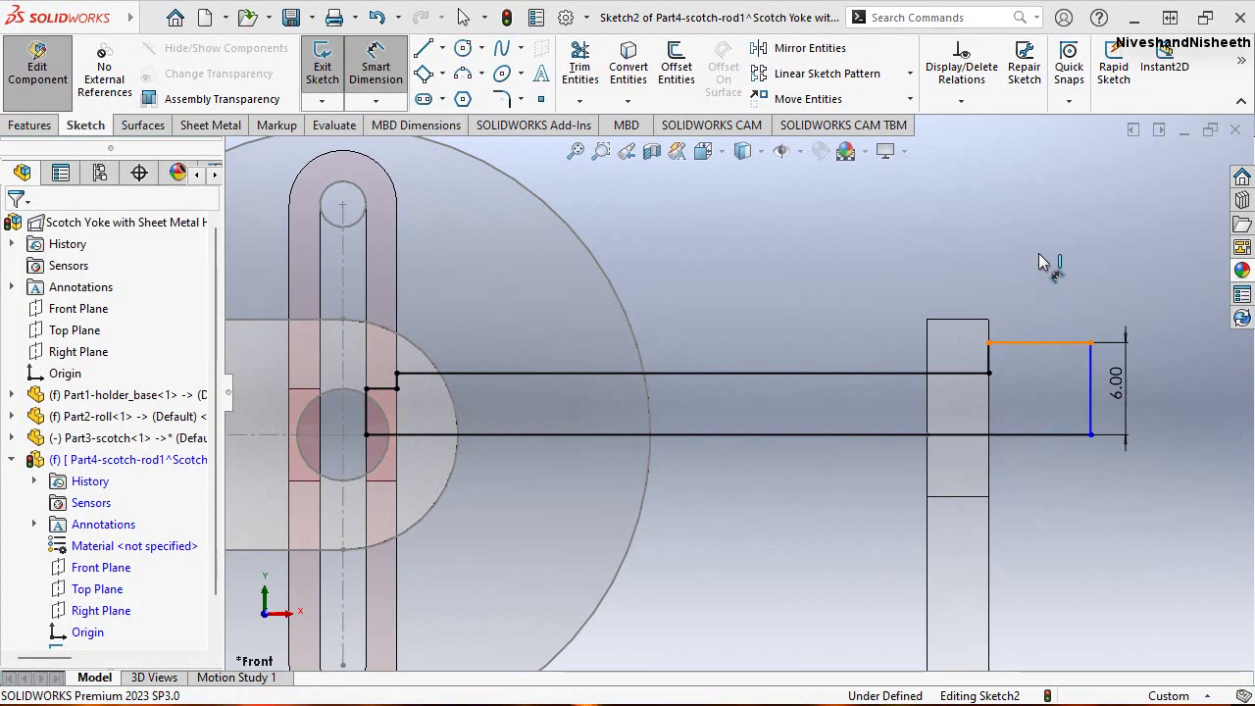
pyautogui.click(1041, 342)
pyautogui.click(1035, 271)
pyautogui.click(1035, 272)
pyautogui.write('8')
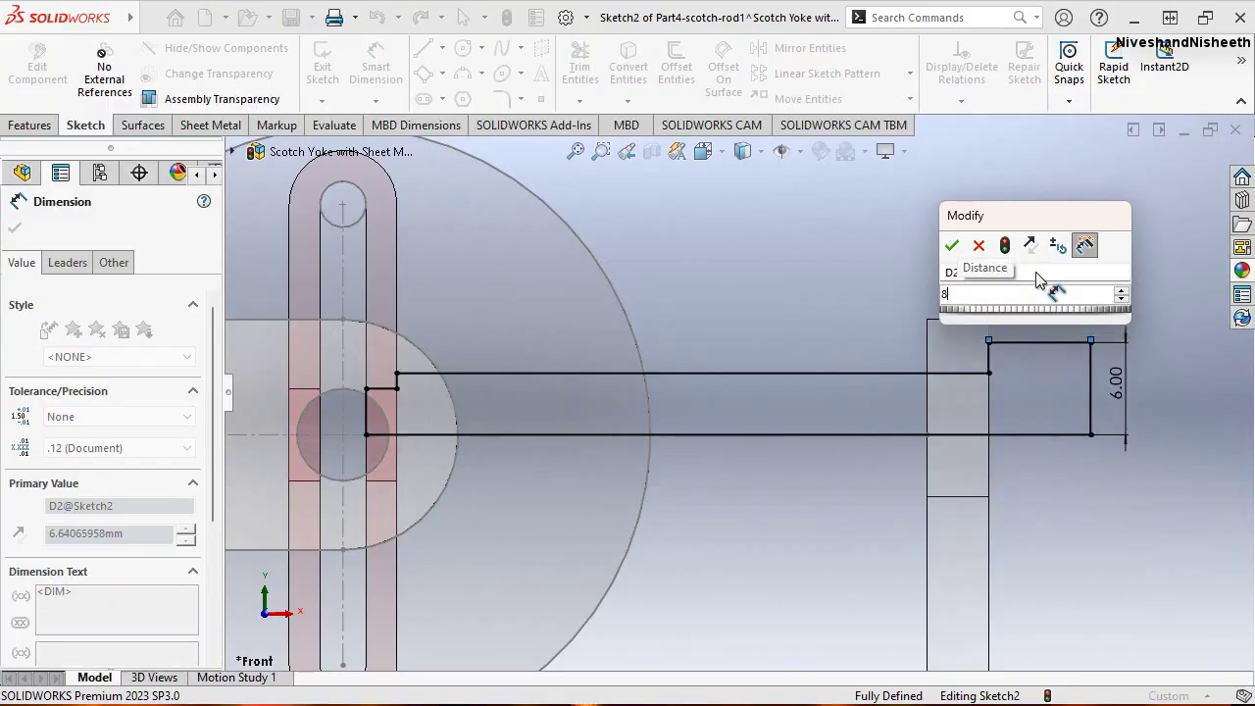
pyautogui.press('Return')
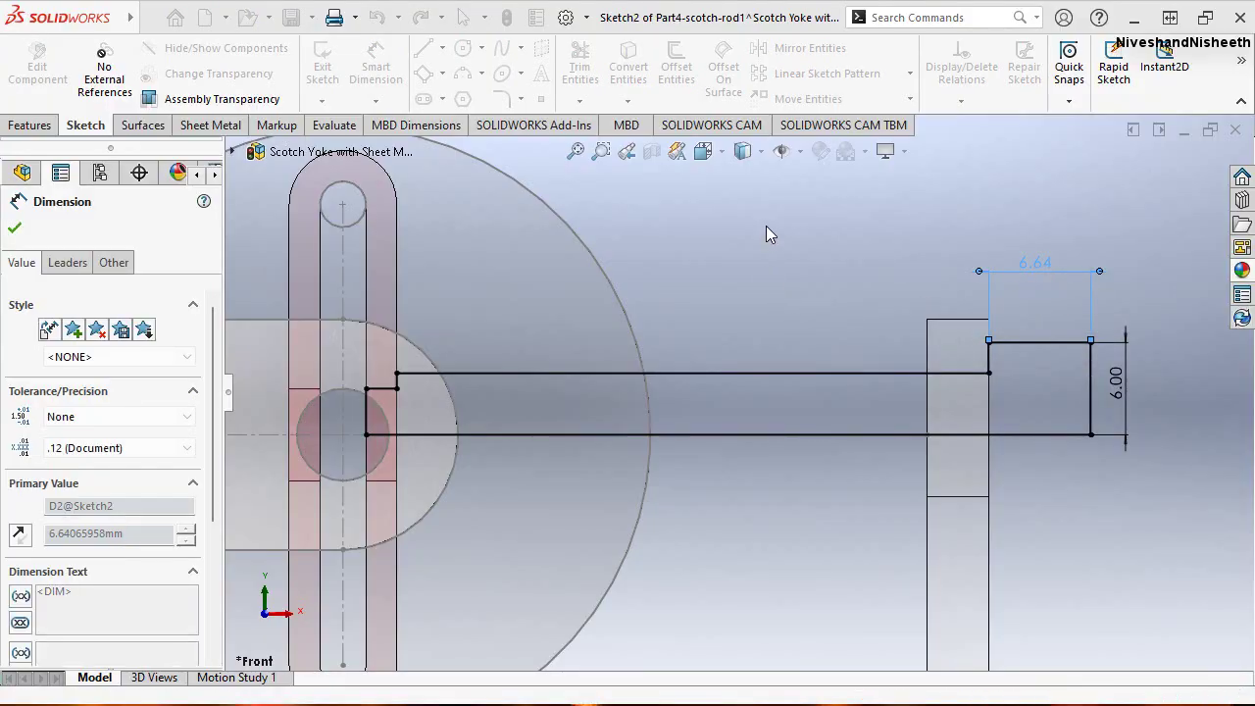
pyautogui.click(765, 227)
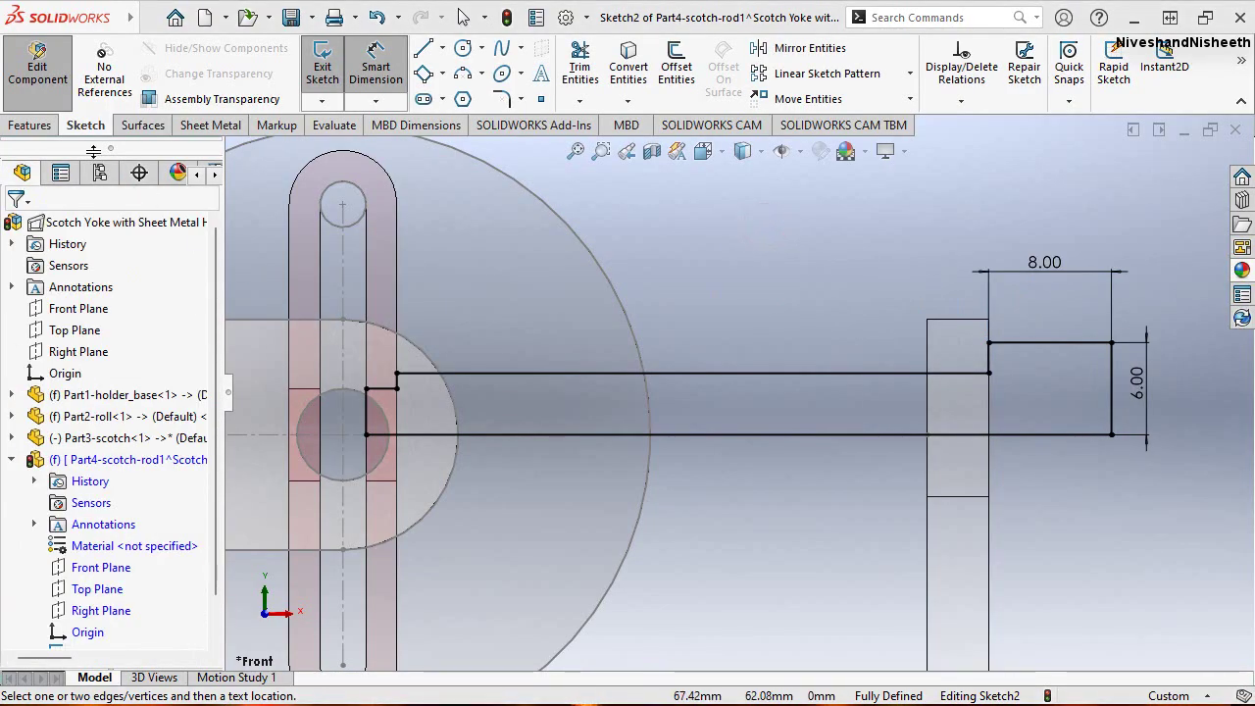
pyautogui.click(31, 125)
# Revolve the closed rod sketch region 360° about its bottom line (Line1) into a solid rod
pyautogui.click(389, 68)
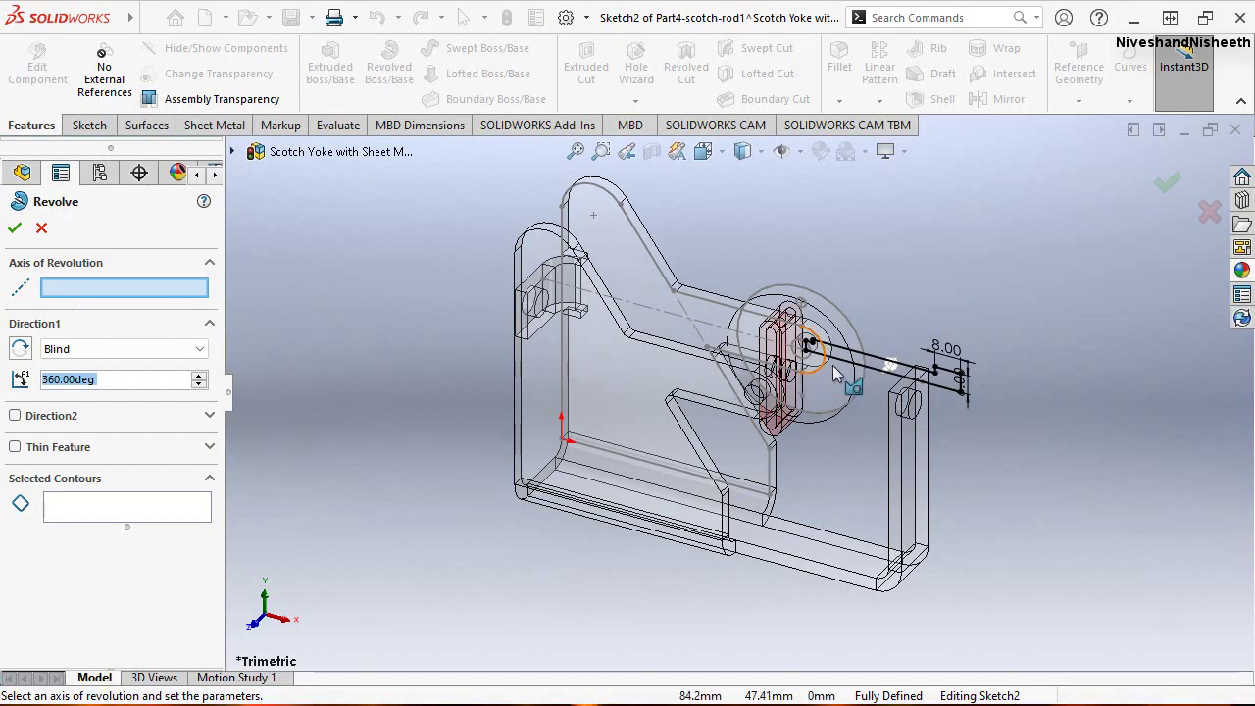
pyautogui.click(849, 369)
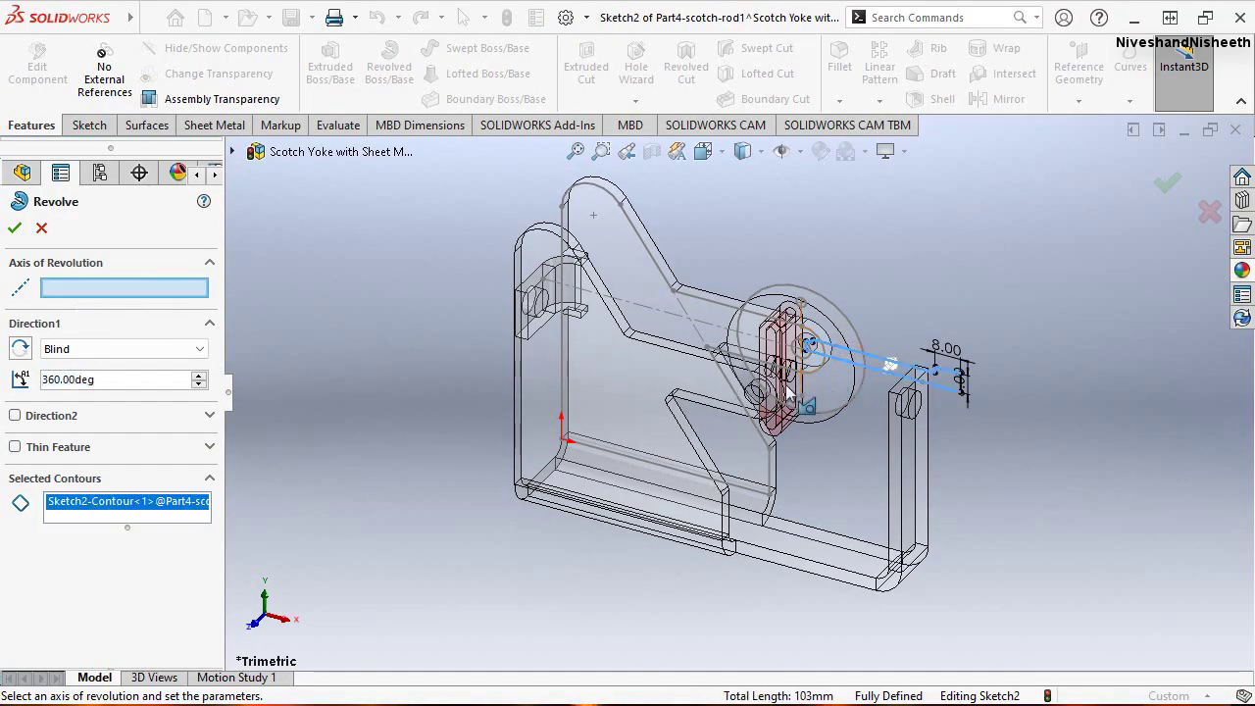
pyautogui.click(125, 511)
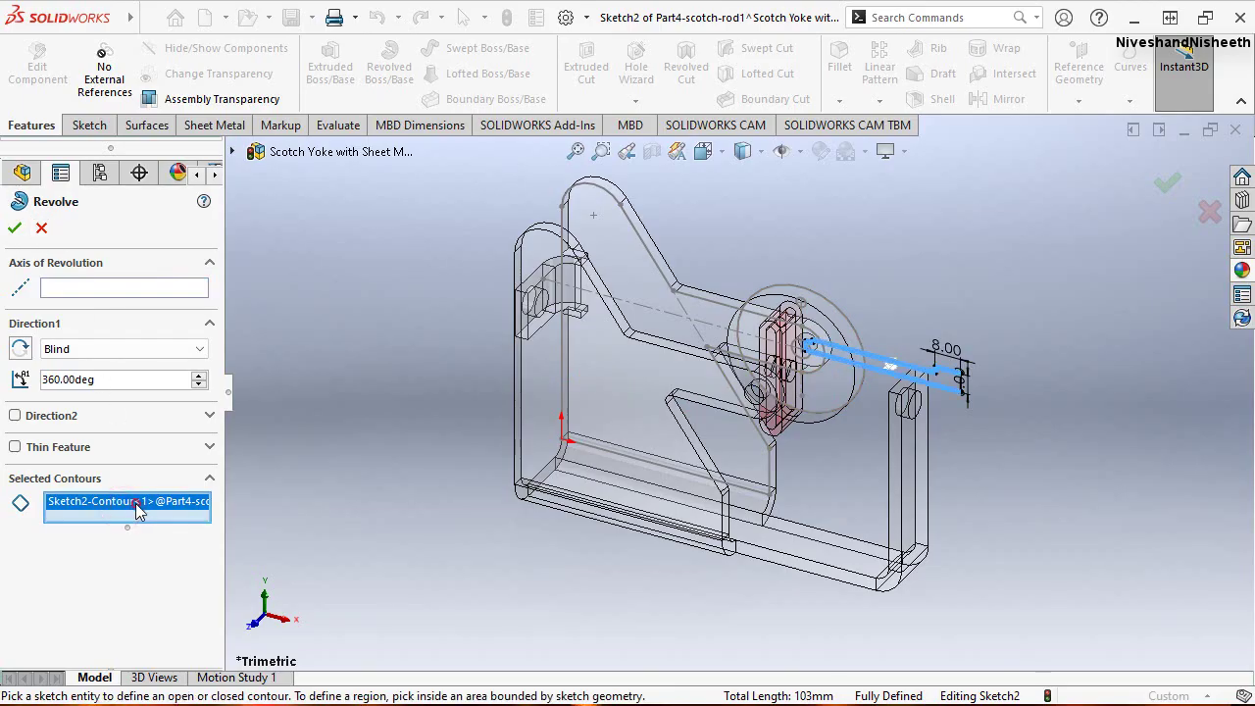
pyautogui.click(137, 508)
pyautogui.press('Delete')
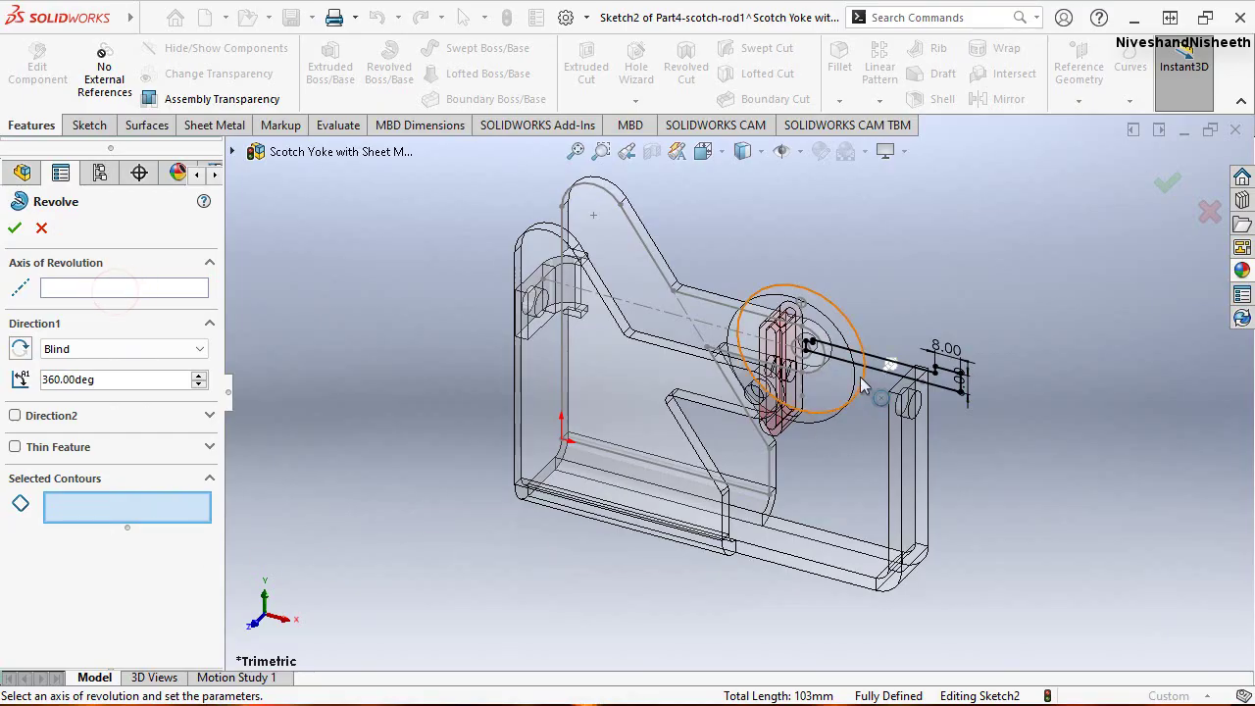
pyautogui.scroll(-3, 875, 370)
pyautogui.scroll(-2, 1082, 438)
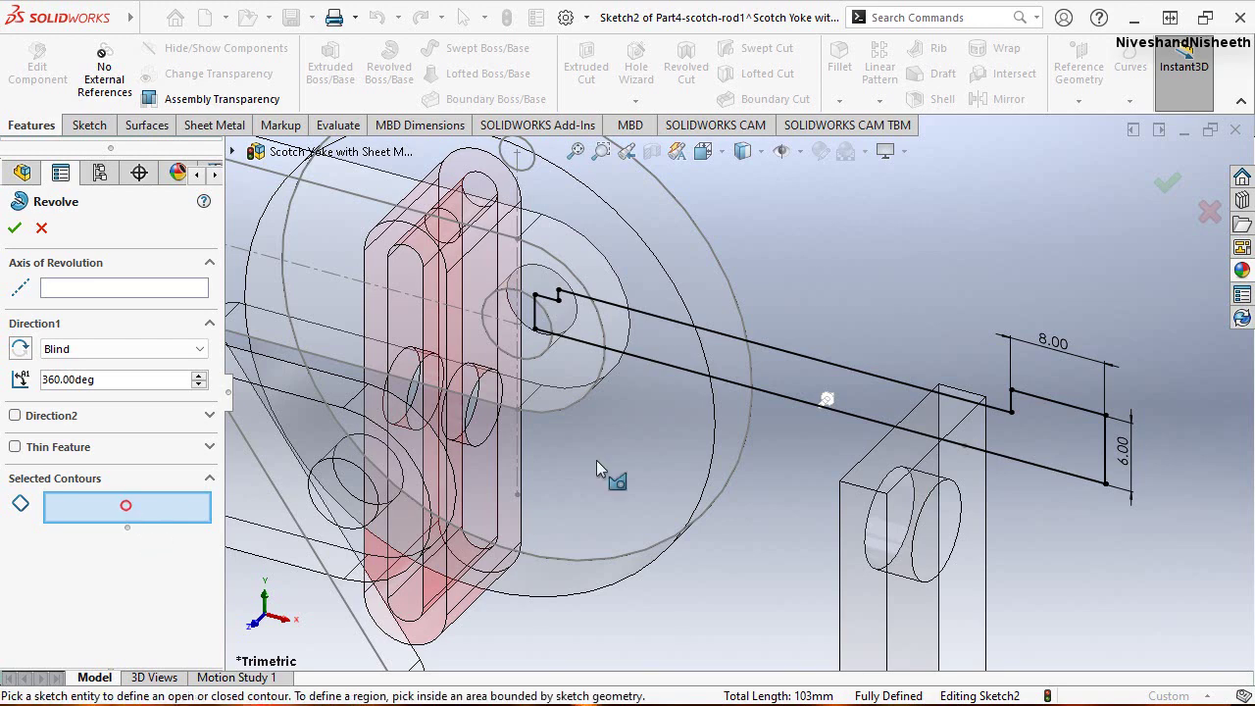
pyautogui.click(816, 383)
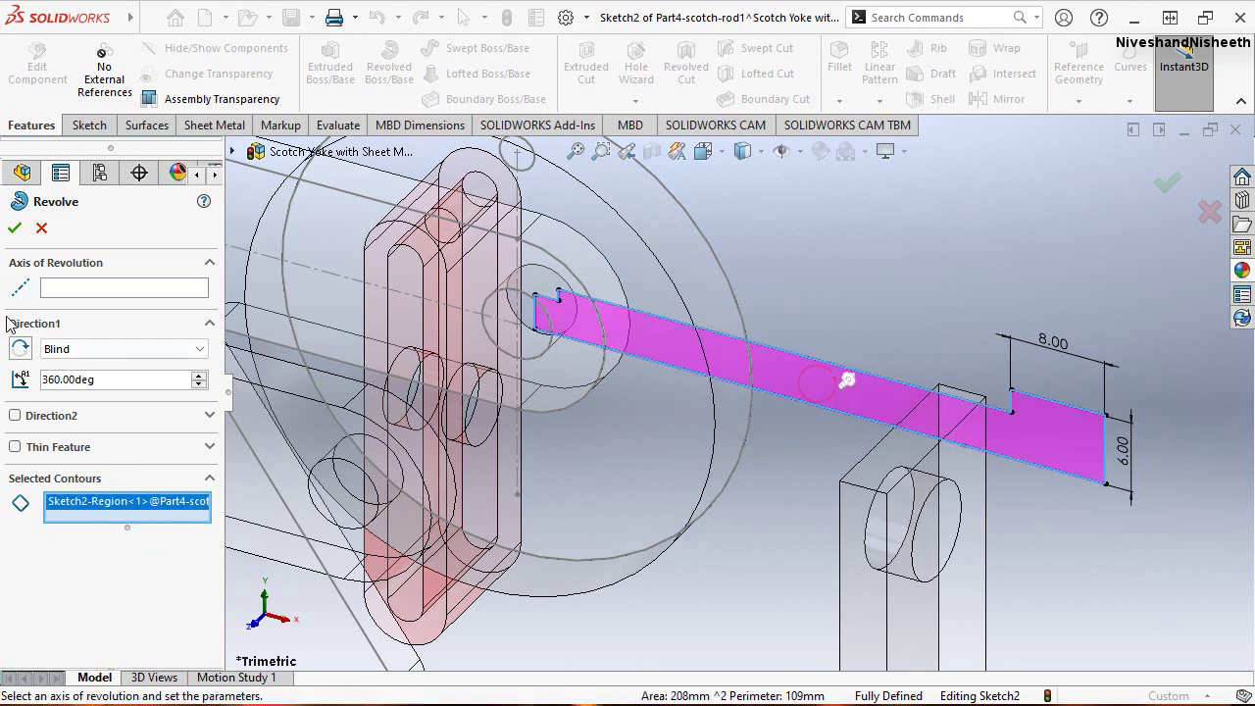
pyautogui.click(74, 288)
pyautogui.click(787, 398)
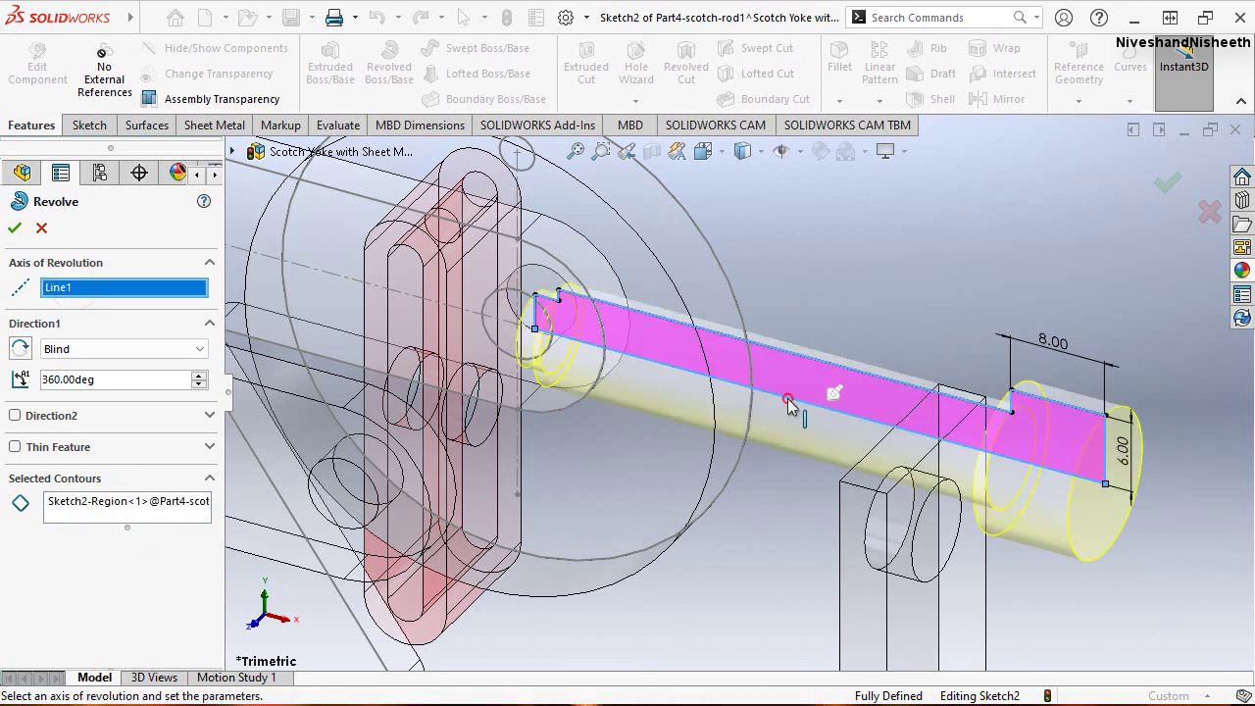
pyautogui.rightClick(833, 392)
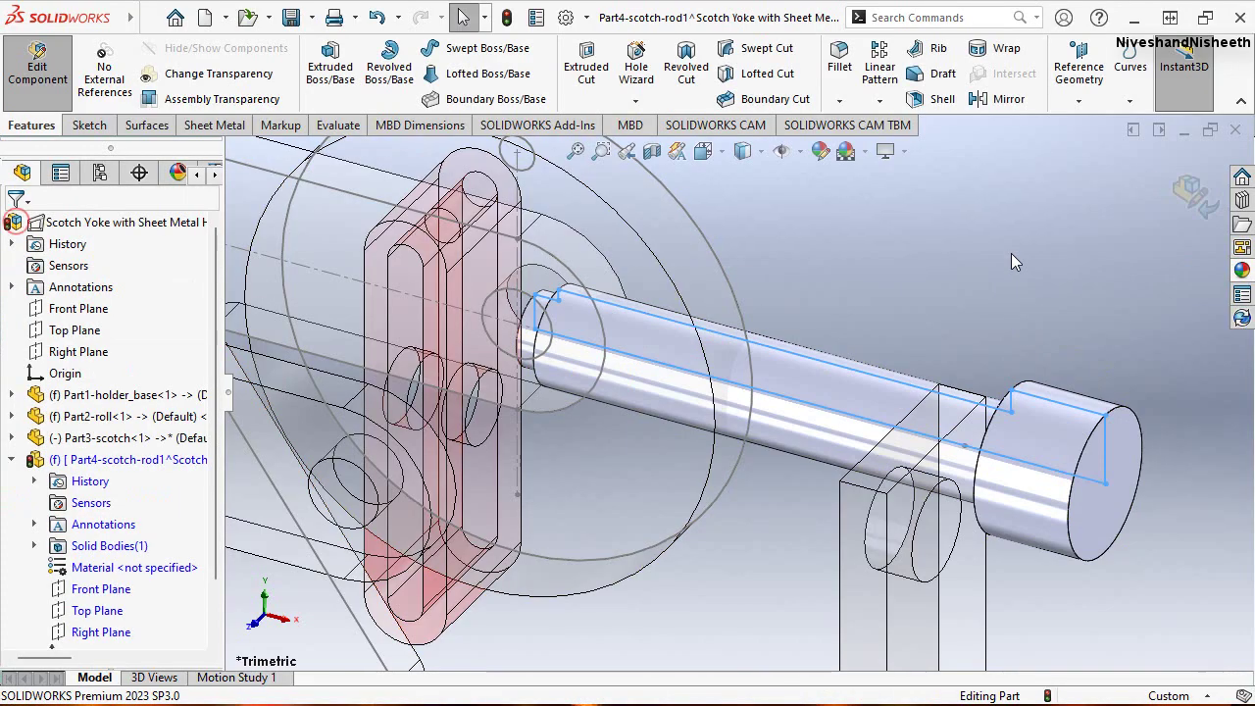
# Inspect the new rod in Isometric view and stop editing the rod part
pyautogui.moveTo(1006, 253)
pyautogui.mouseDown(button='middle')
pyautogui.moveTo(715, 436)
pyautogui.moveTo(964, 585)
pyautogui.moveTo(743, 235)
pyautogui.mouseUp(button='middle')
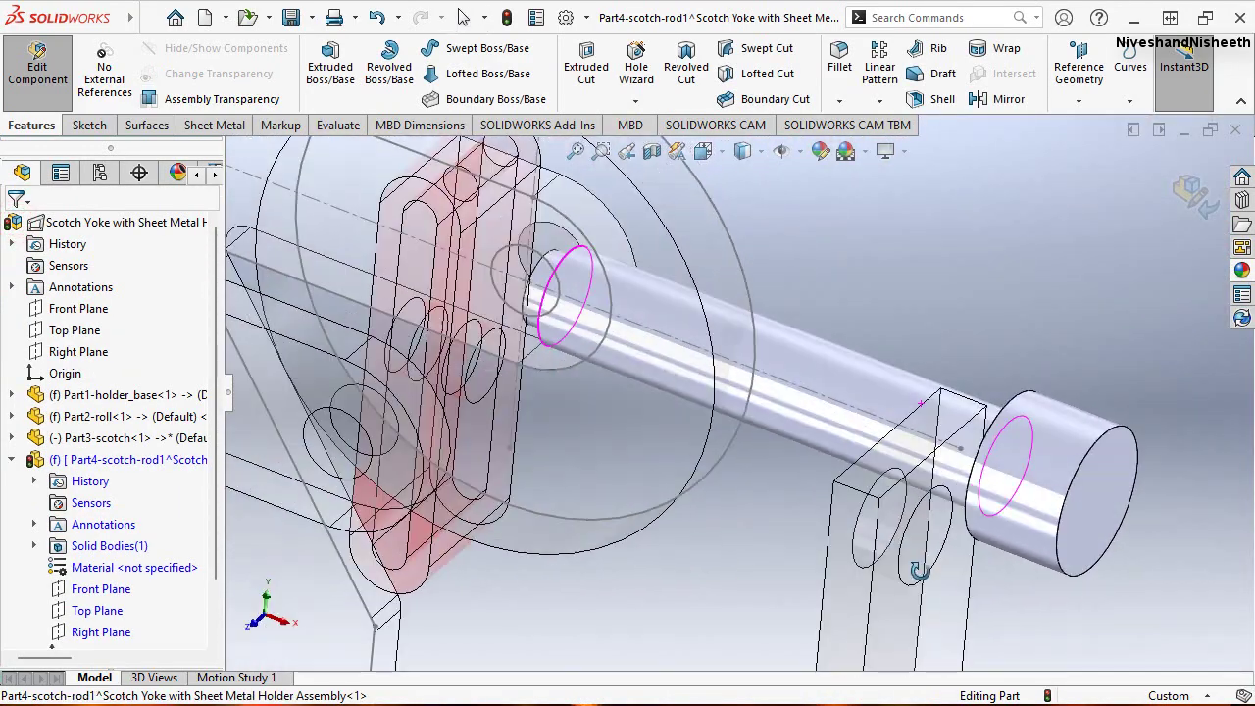
pyautogui.click(717, 155)
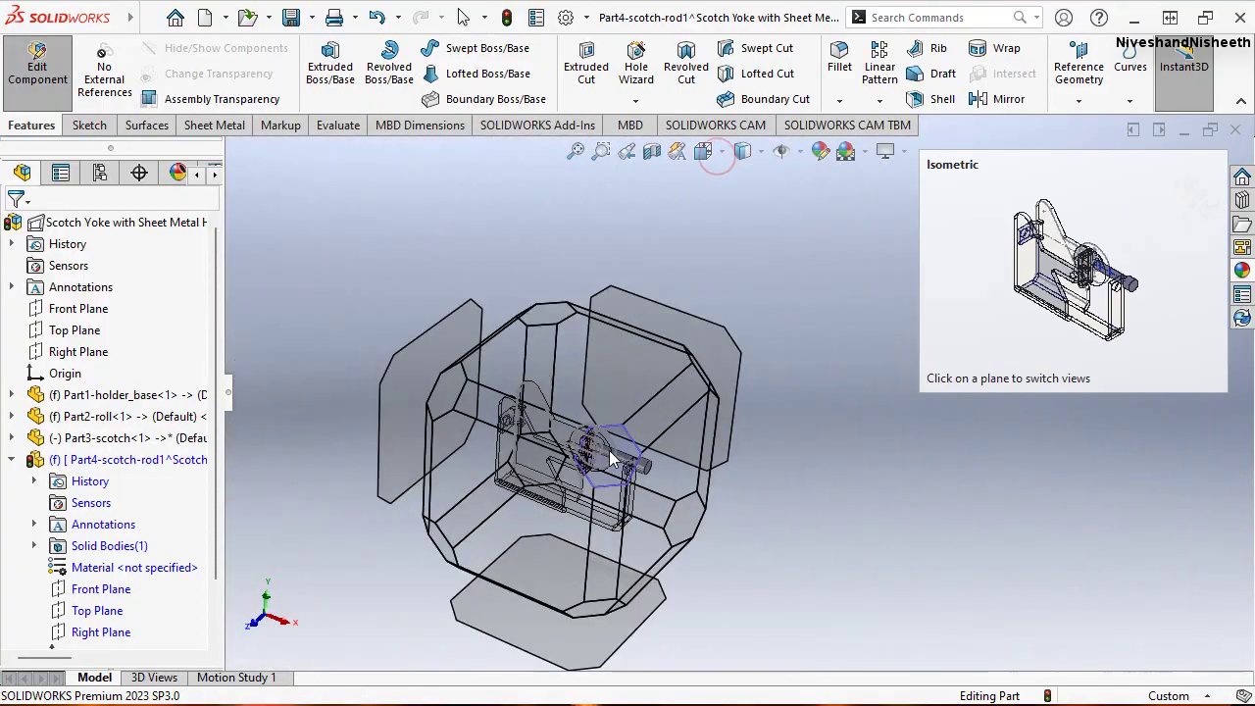
pyautogui.click(608, 450)
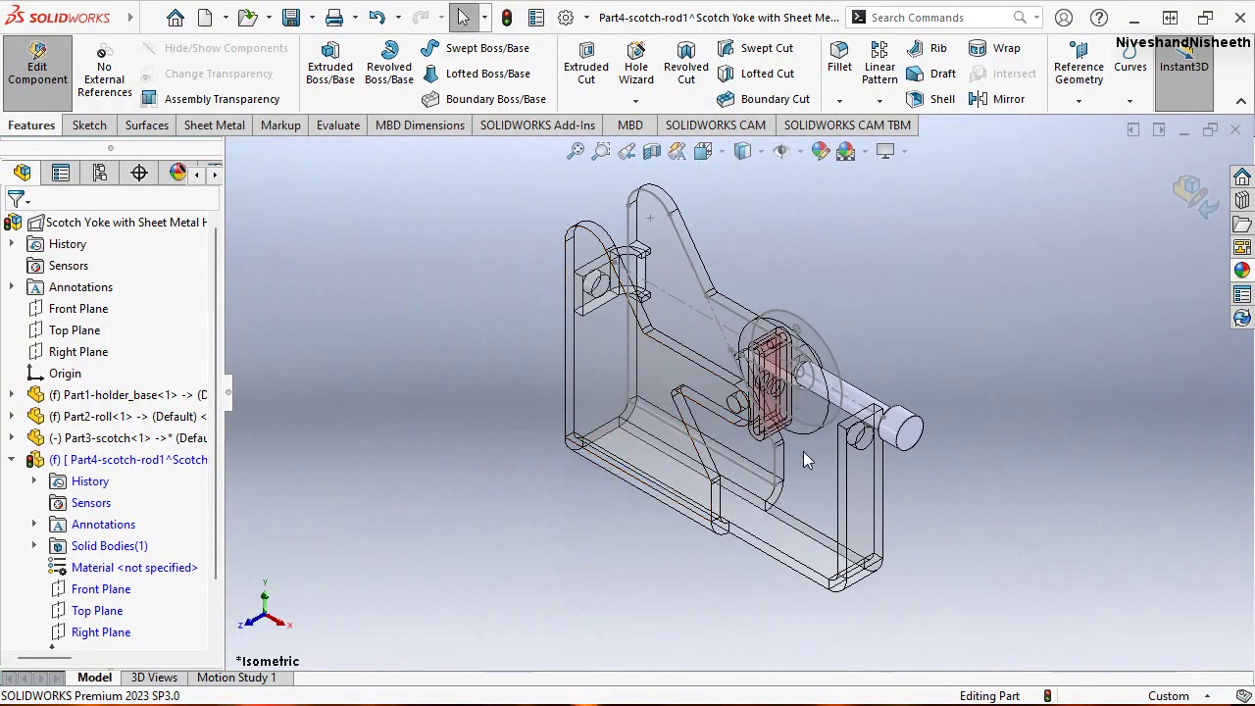
pyautogui.scroll(-2, 883, 375)
pyautogui.click(1191, 194)
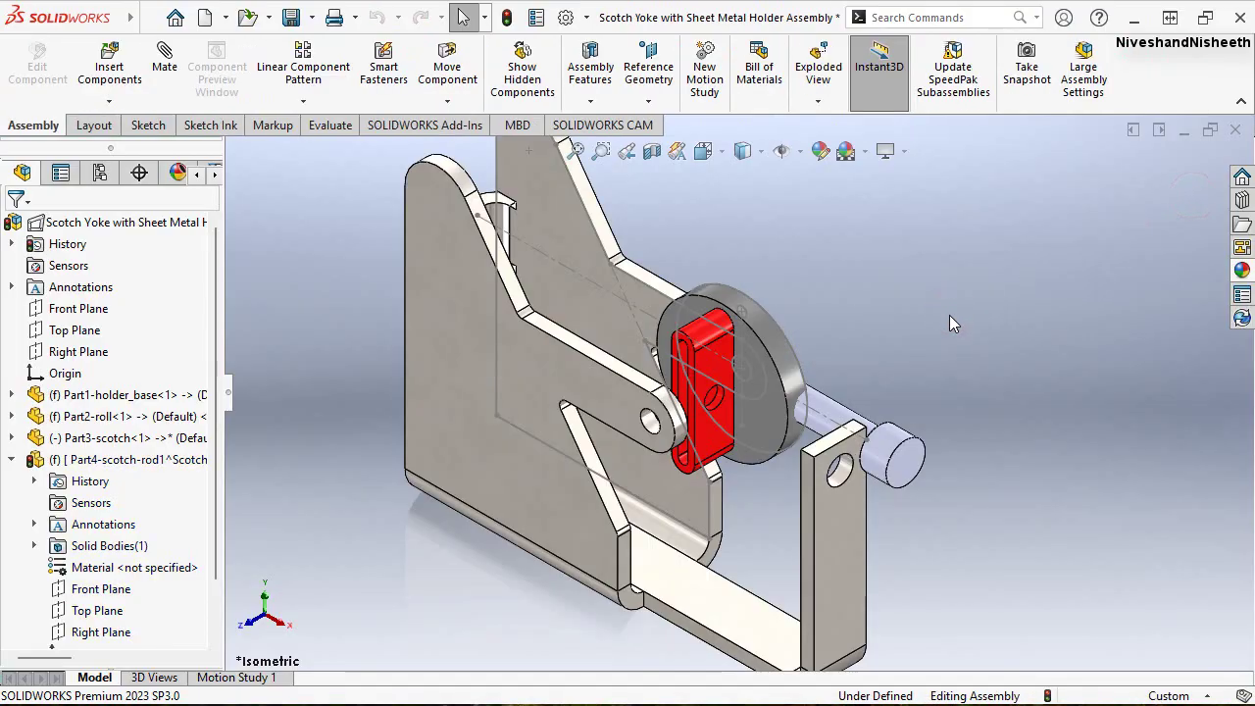
pyautogui.click(363, 360)
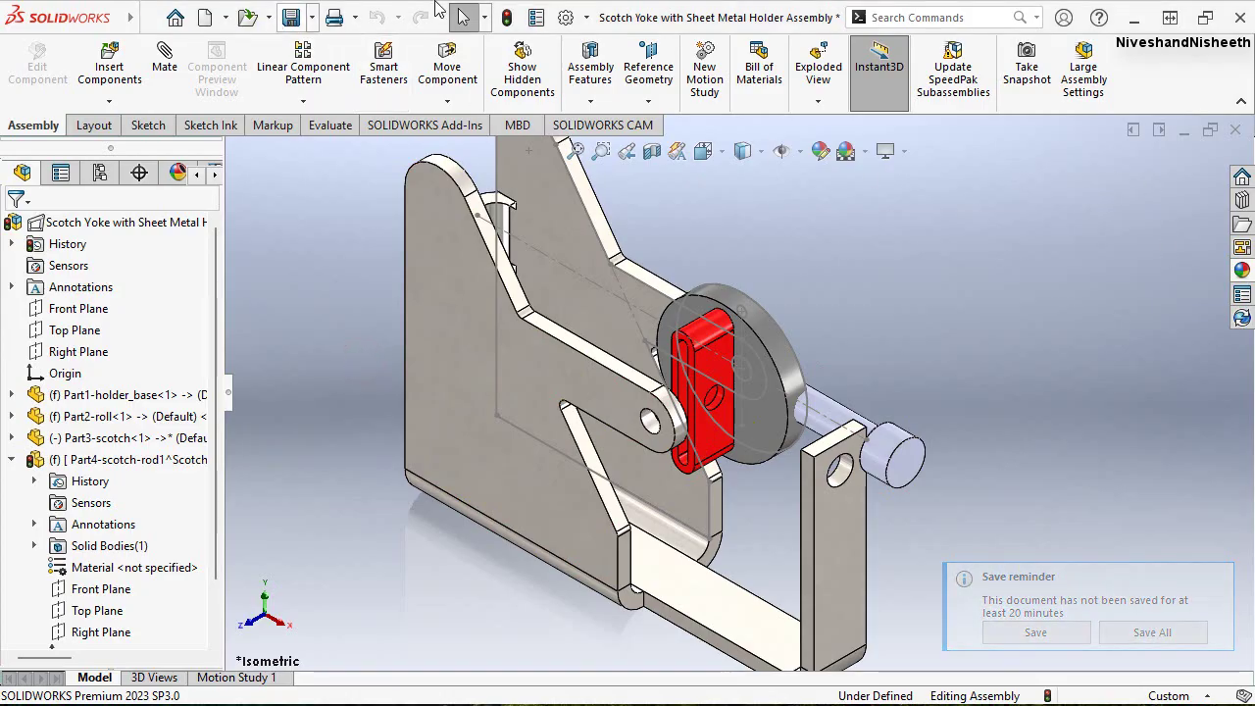
# Save all documents, storing Part4-scotch-rod1 externally as its own part file
pyautogui.click(506, 17)
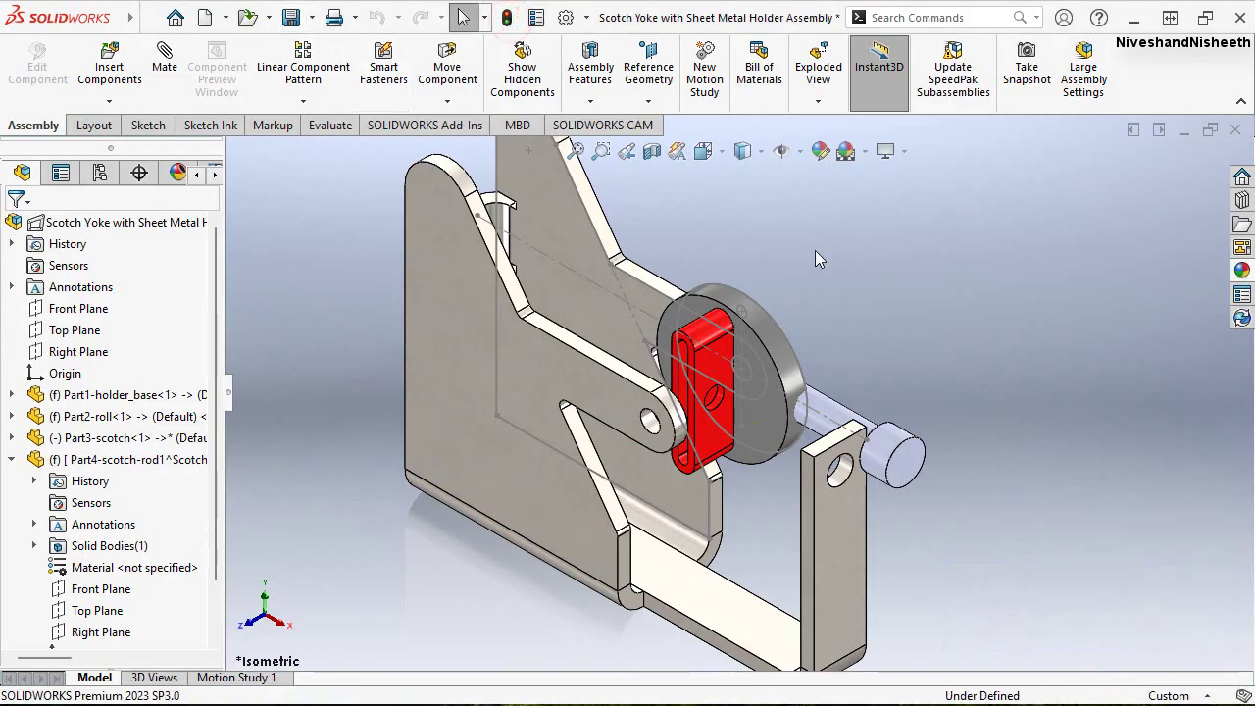
pyautogui.hotkey('ctrl', 's')
pyautogui.click(752, 488)
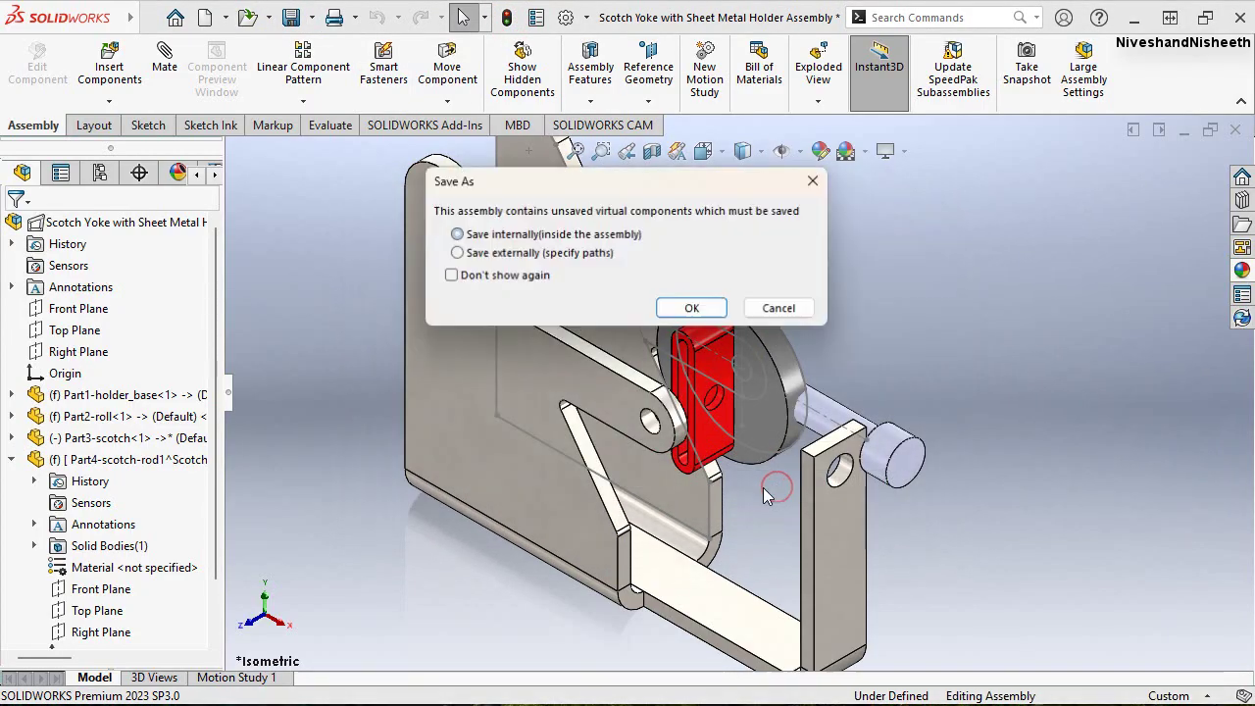
pyautogui.click(496, 253)
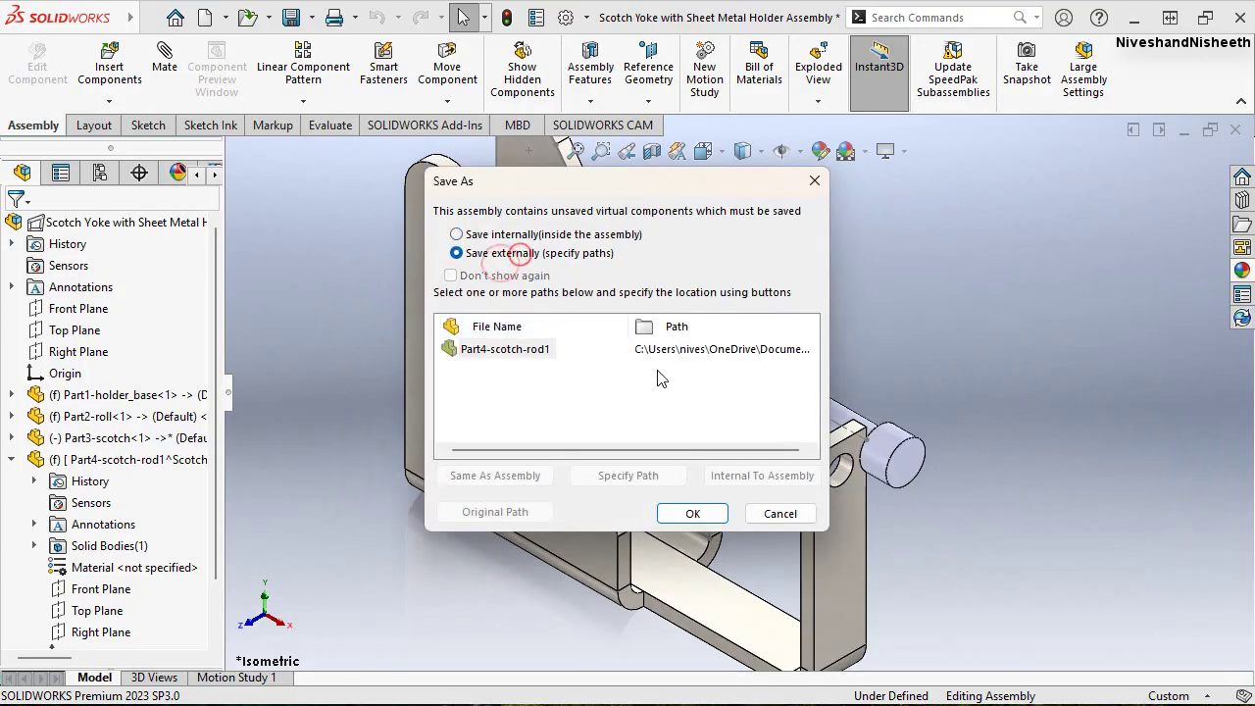
pyautogui.click(696, 513)
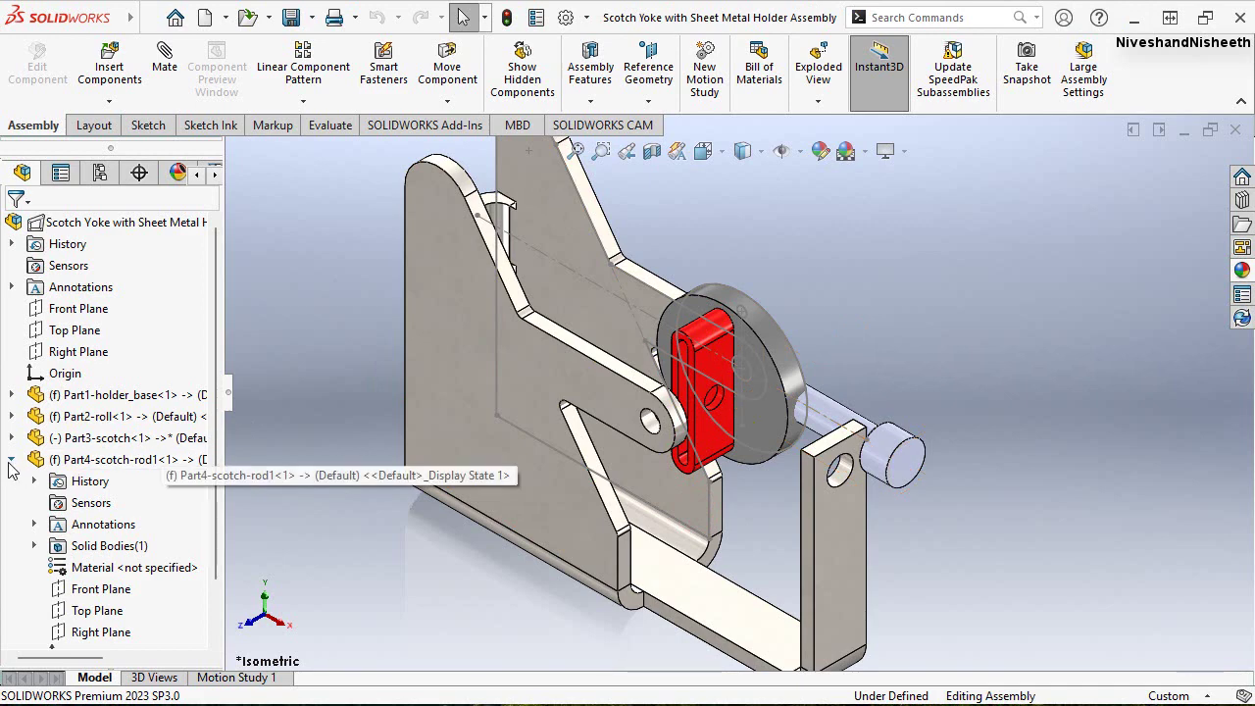
pyautogui.click(11, 459)
# Give the Part4-scotch-rod1 component a black appearance colour
pyautogui.click(43, 461)
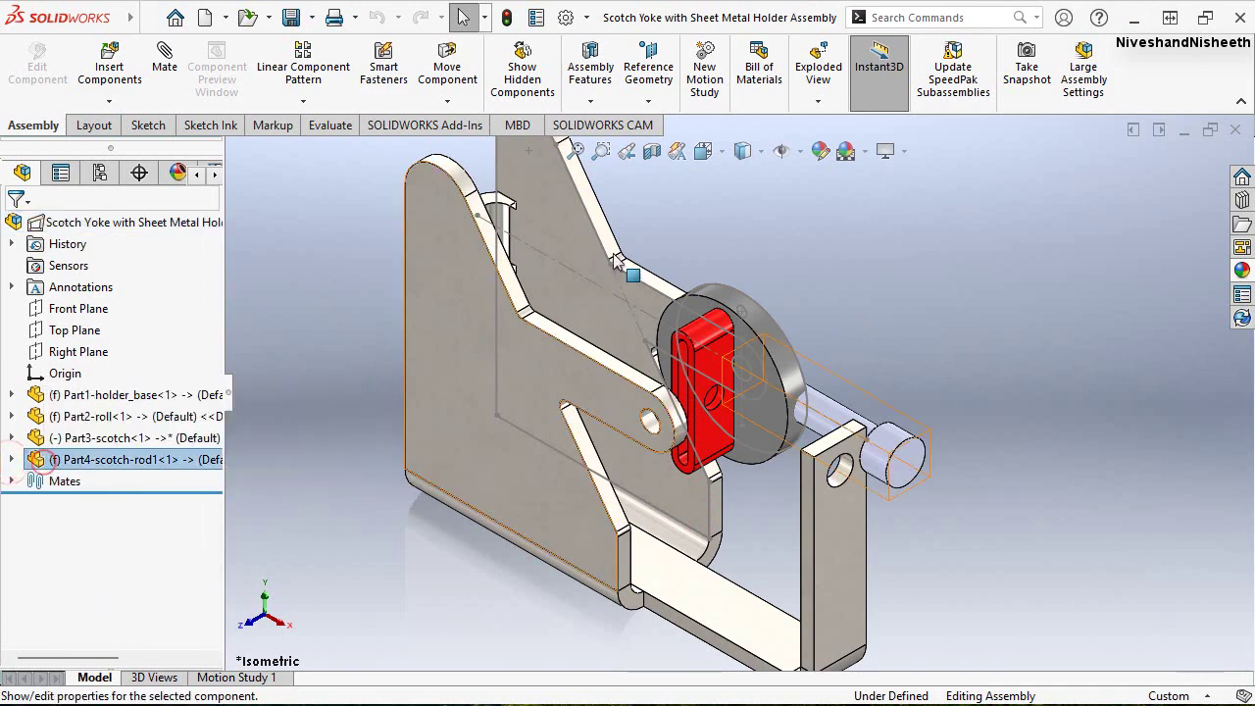
pyautogui.click(819, 151)
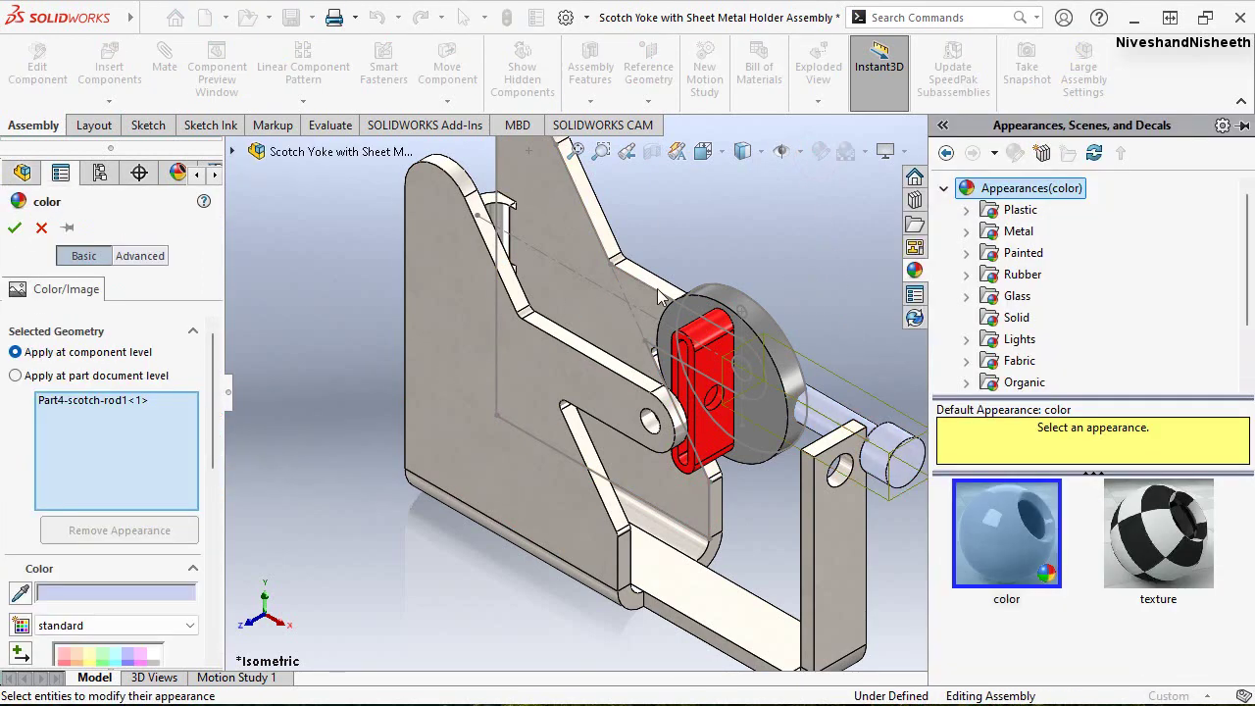
pyautogui.moveTo(212, 424); pyautogui.dragTo(207, 509)
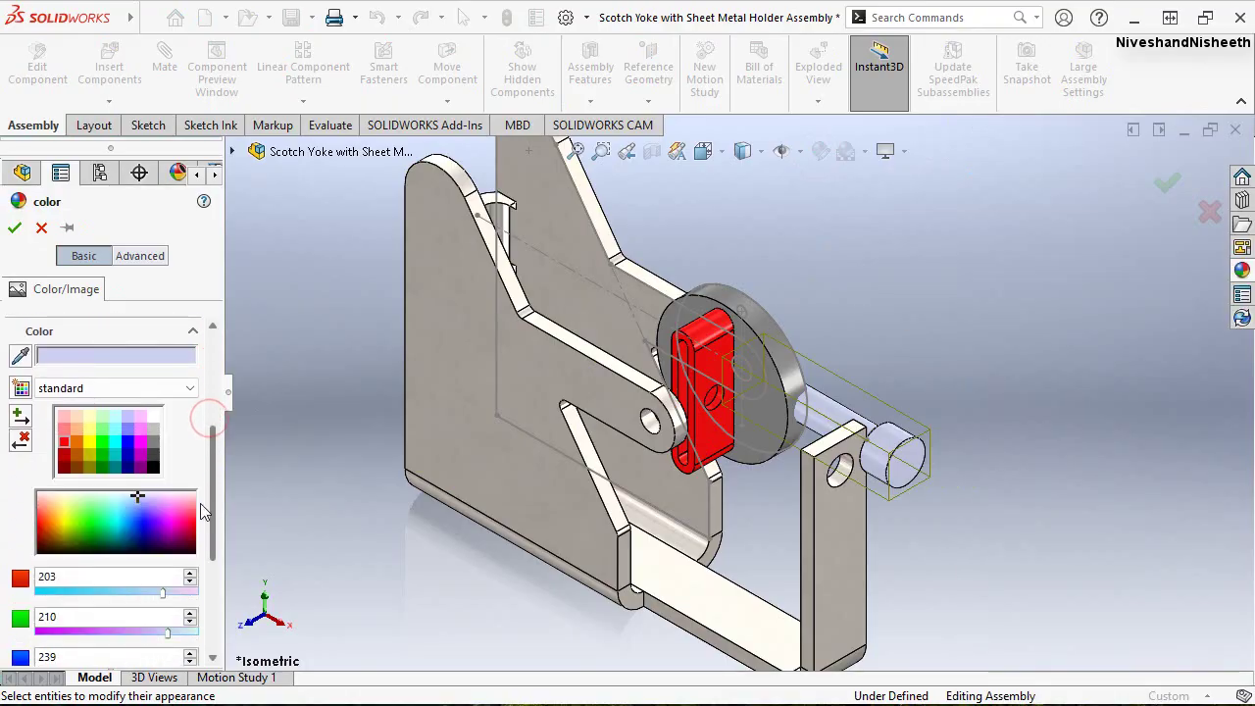
pyautogui.click(153, 467)
pyautogui.click(153, 468)
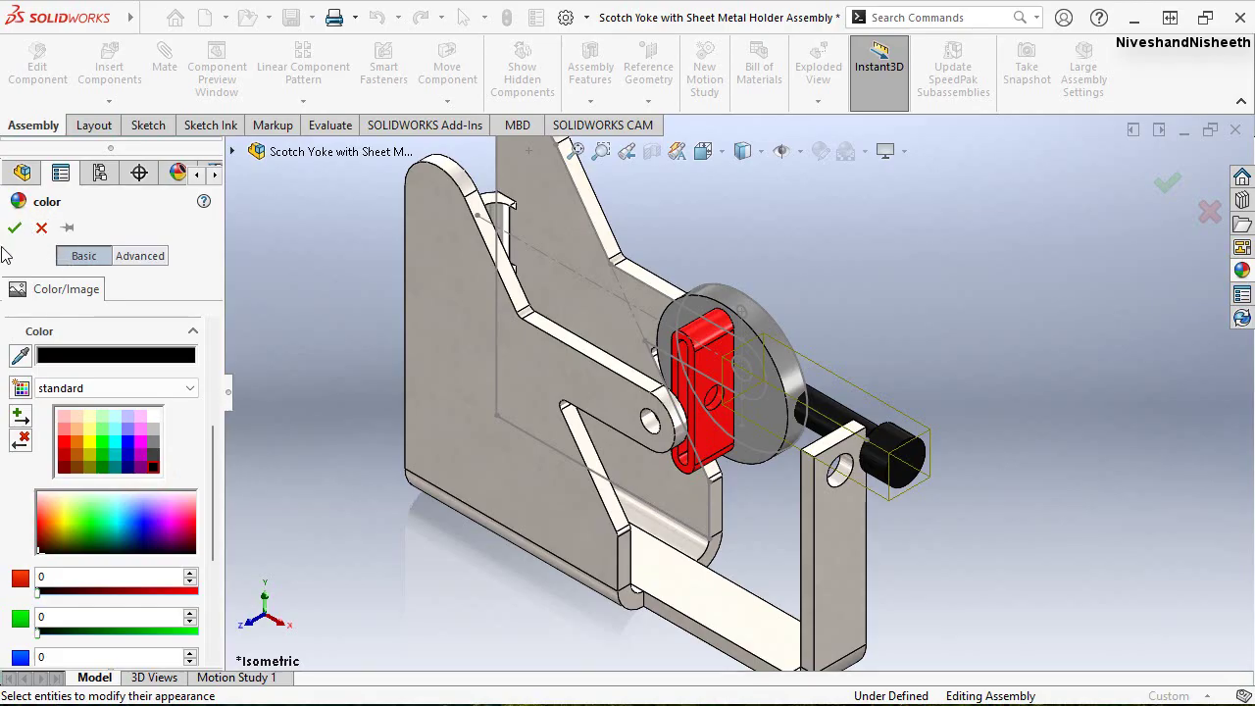
pyautogui.click(15, 228)
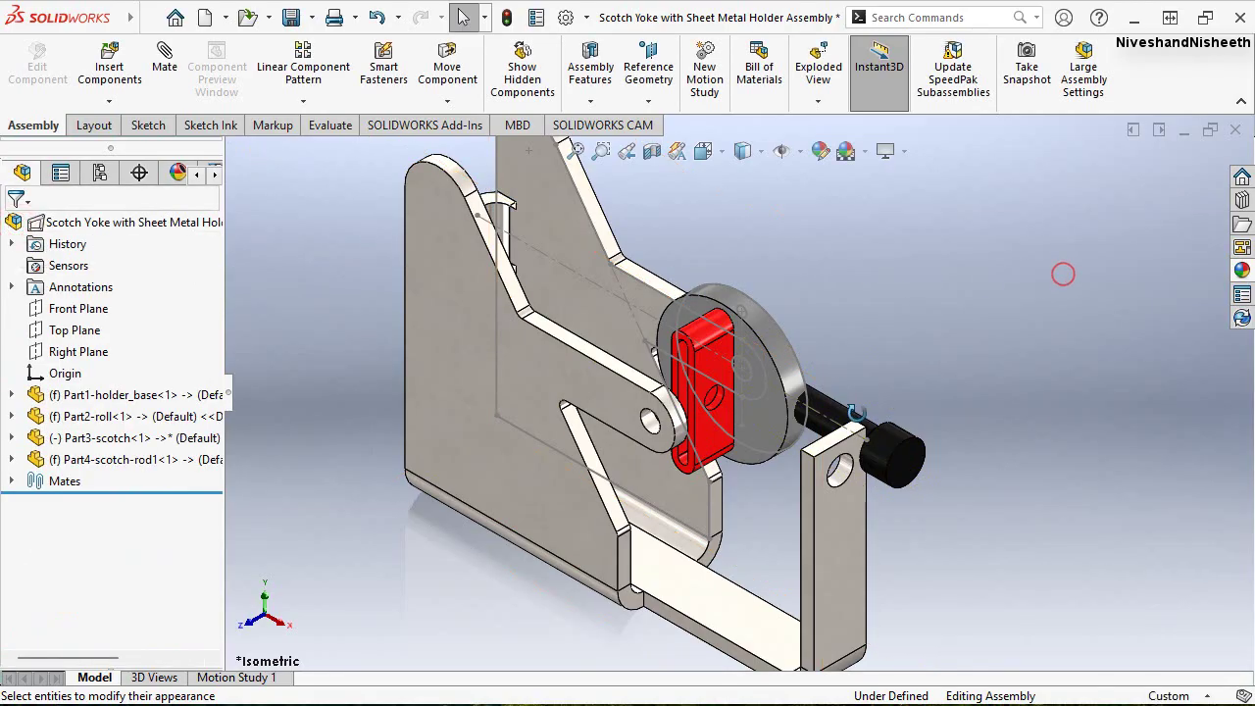
pyautogui.moveTo(856, 412); pyautogui.dragTo(714, 193, button='middle')
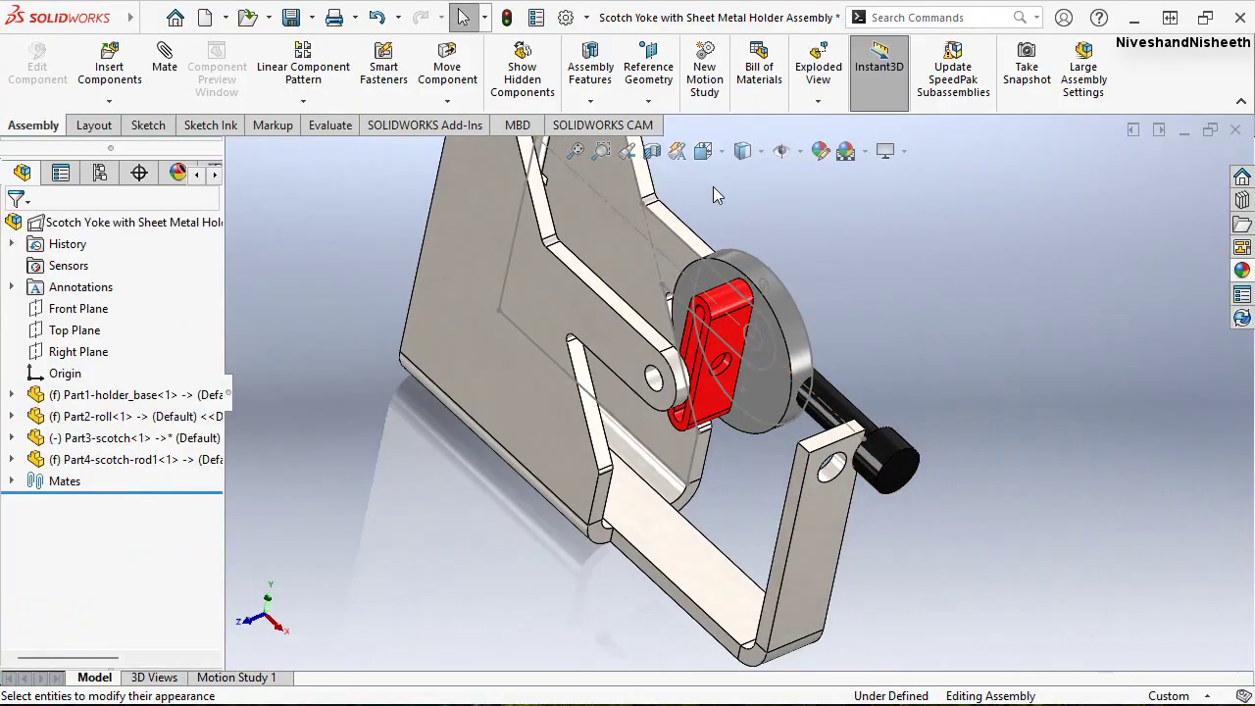
# Return to Isometric and save the assembly with all modified components
pyautogui.hotkey('ctrl', '7')
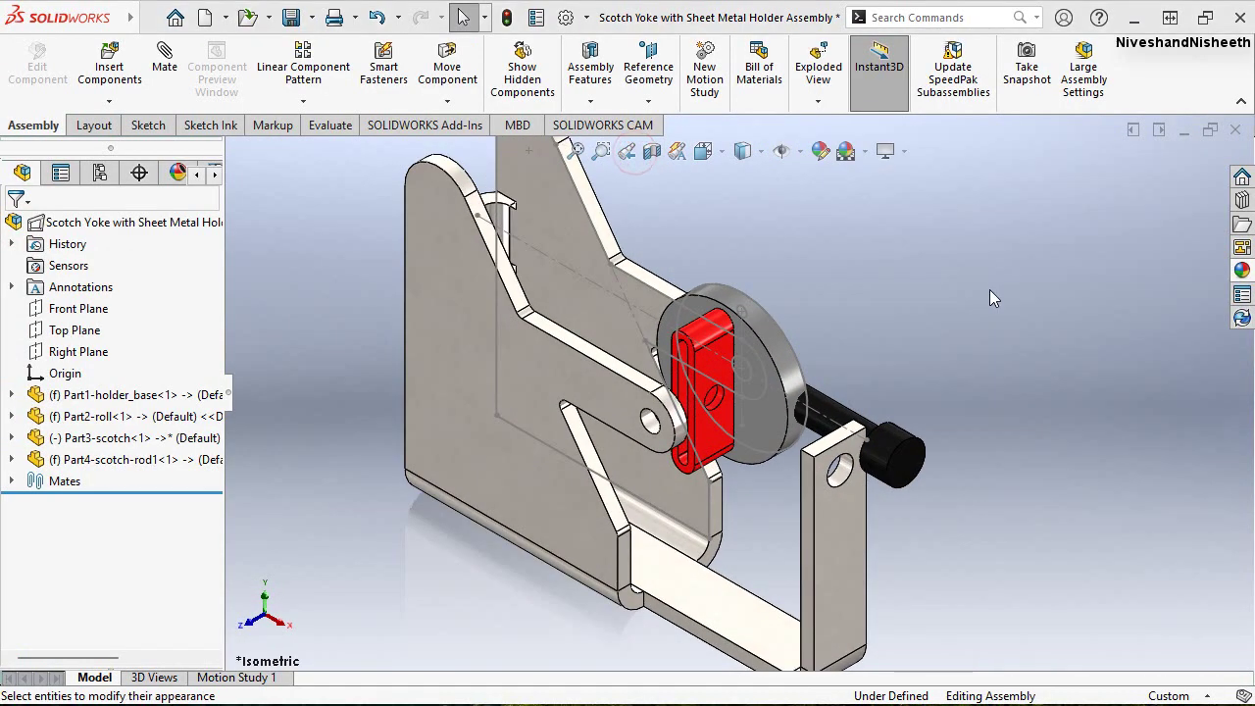
pyautogui.hotkey('ctrl', 's')
pyautogui.click(737, 274)
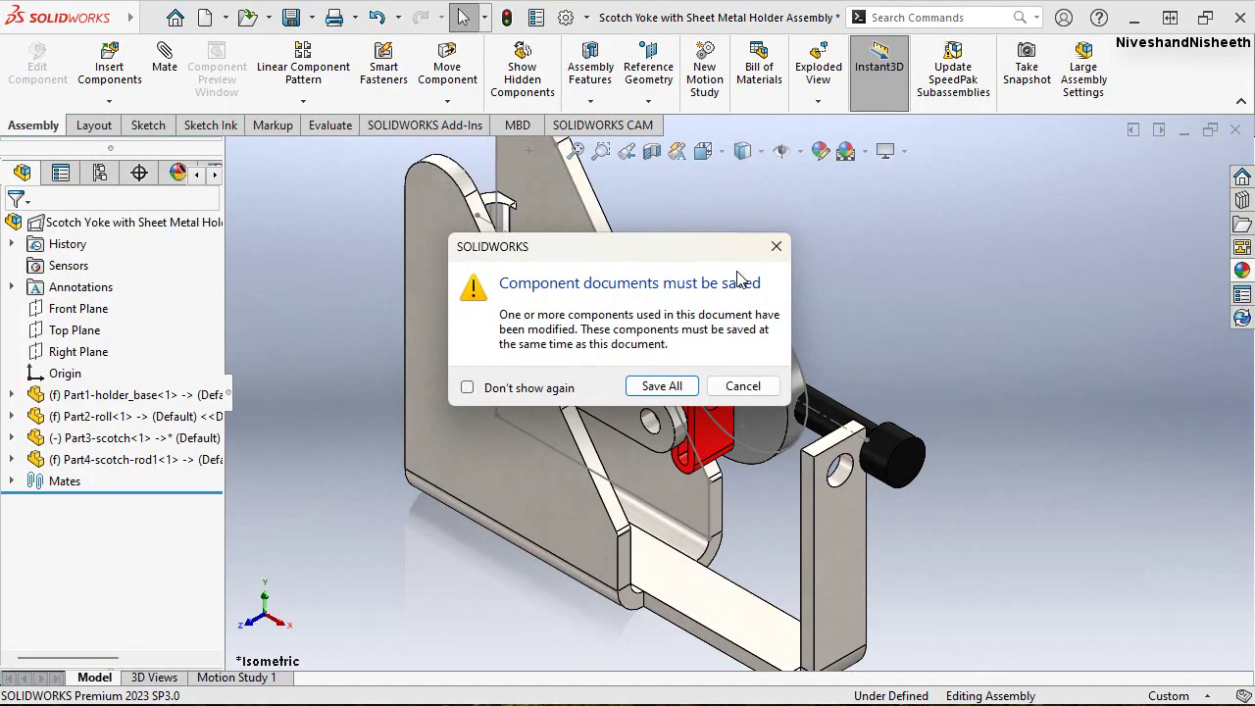
pyautogui.click(661, 386)
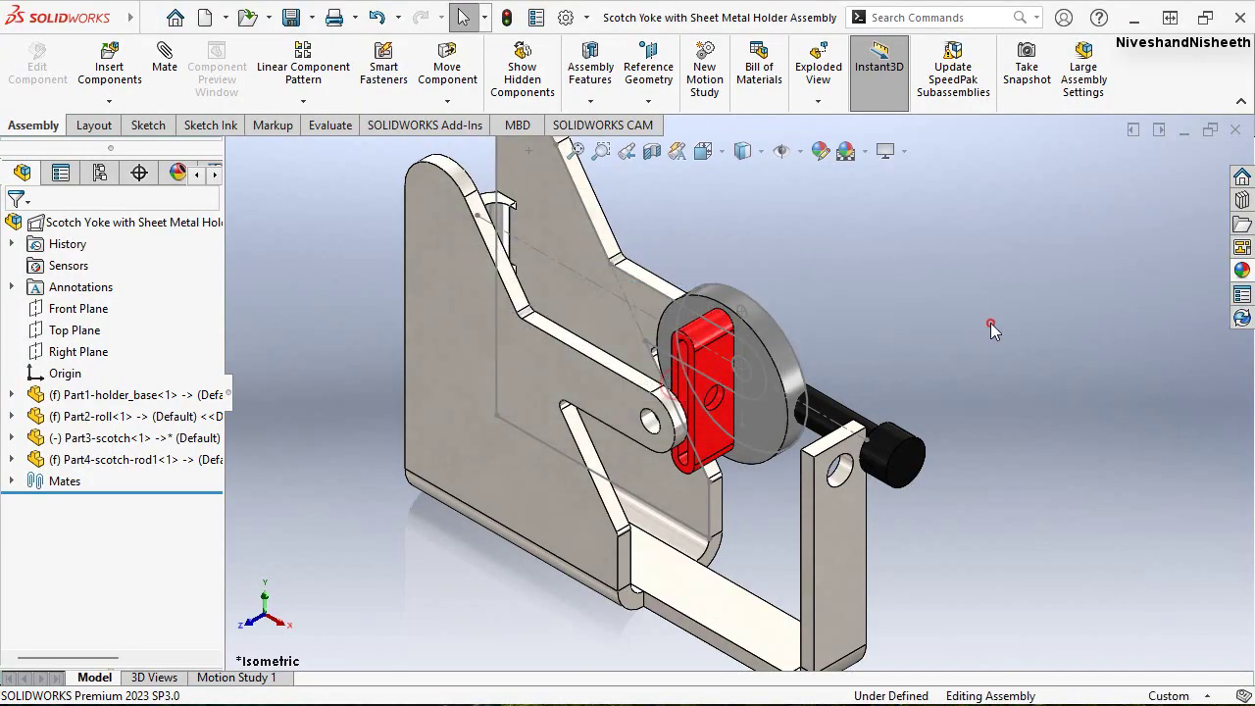
# Lock all of the rod component's external references
pyautogui.rightClick(67, 460)
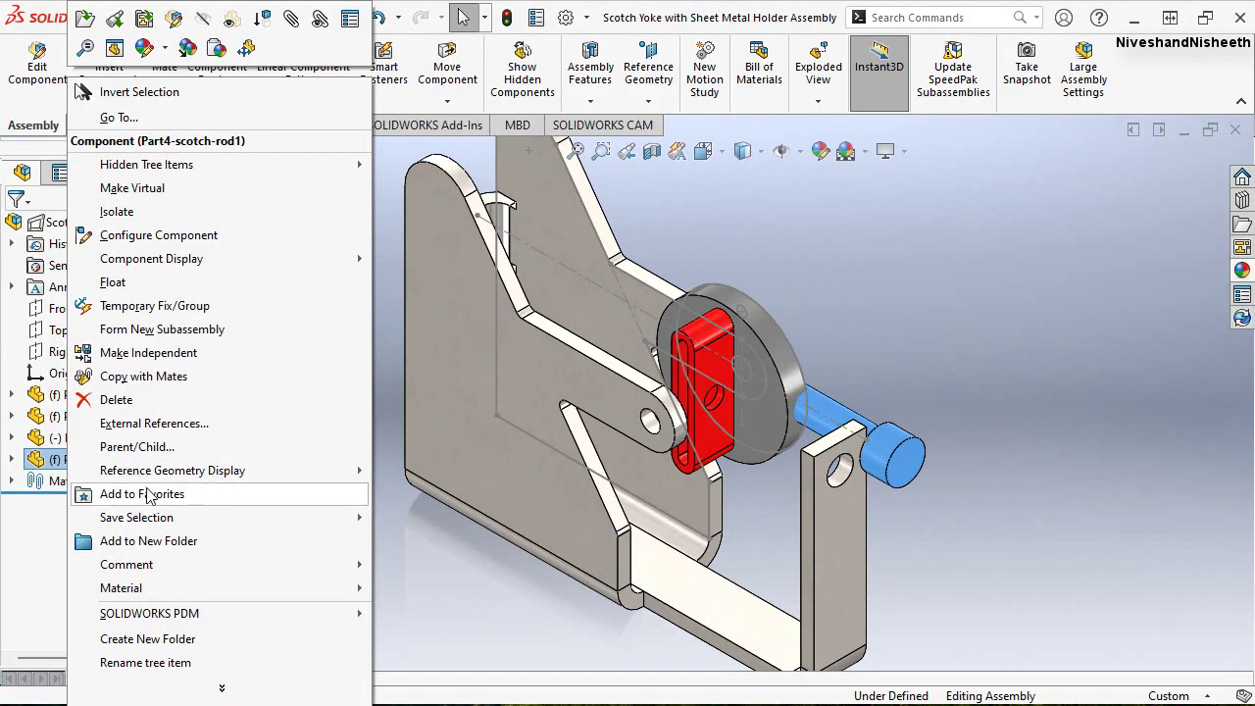
pyautogui.click(164, 424)
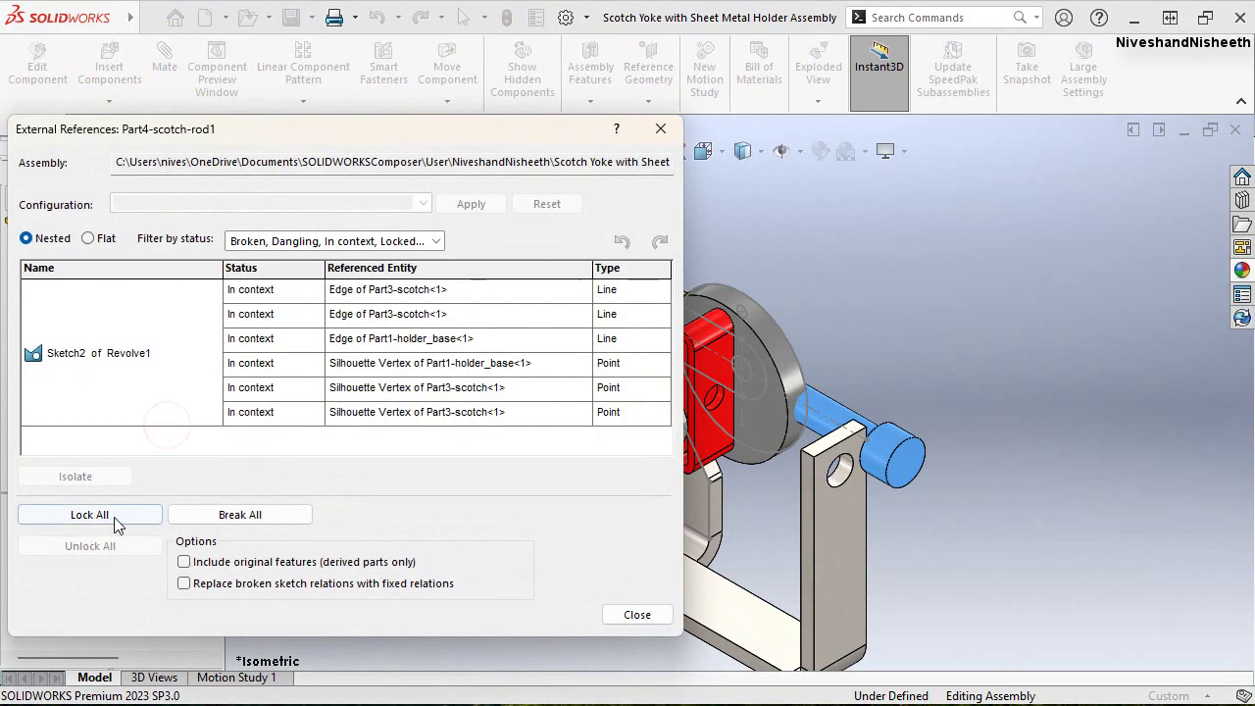
pyautogui.click(114, 518)
pyautogui.click(416, 487)
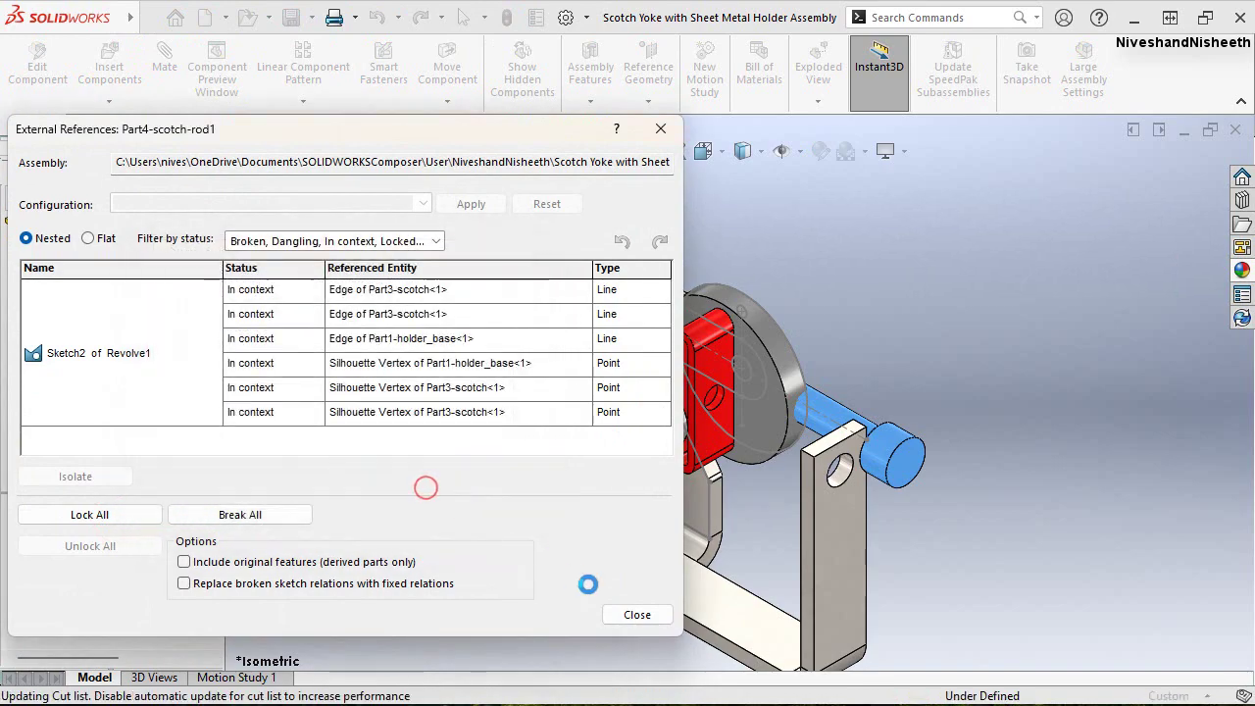
pyautogui.click(635, 614)
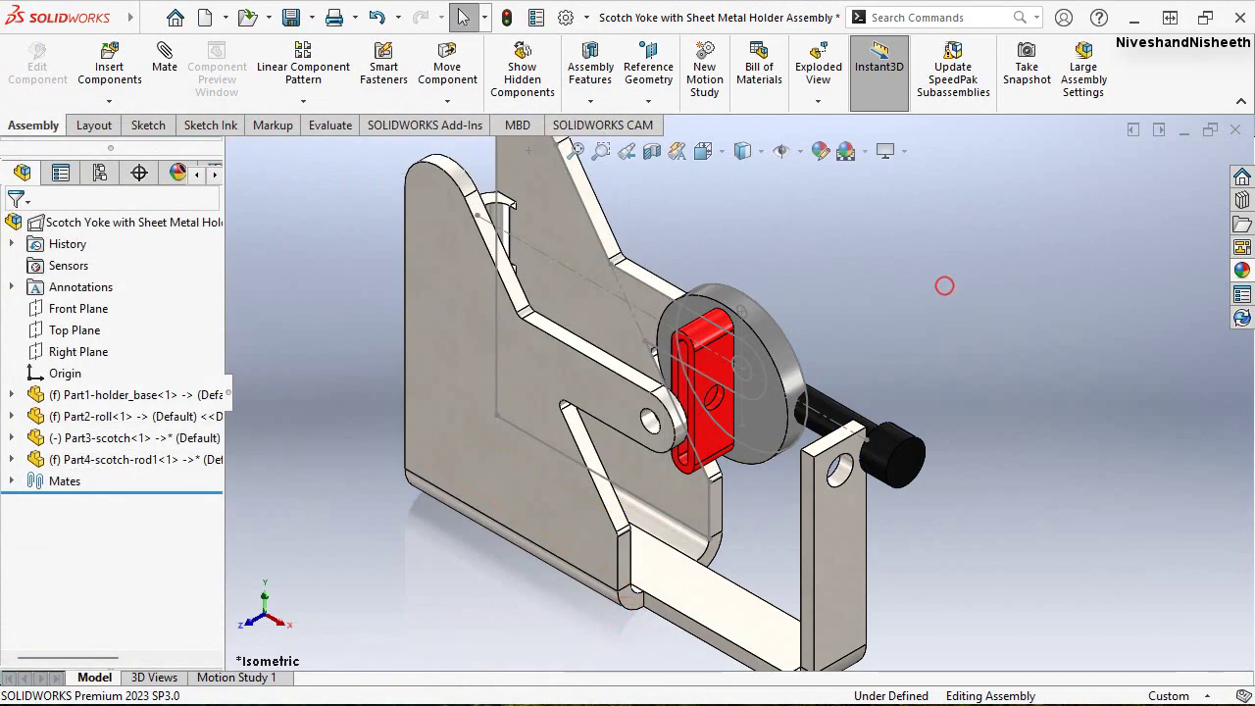
# Add a new blank part to the assembly and rename it Part5-rod2
pyautogui.click(109, 101)
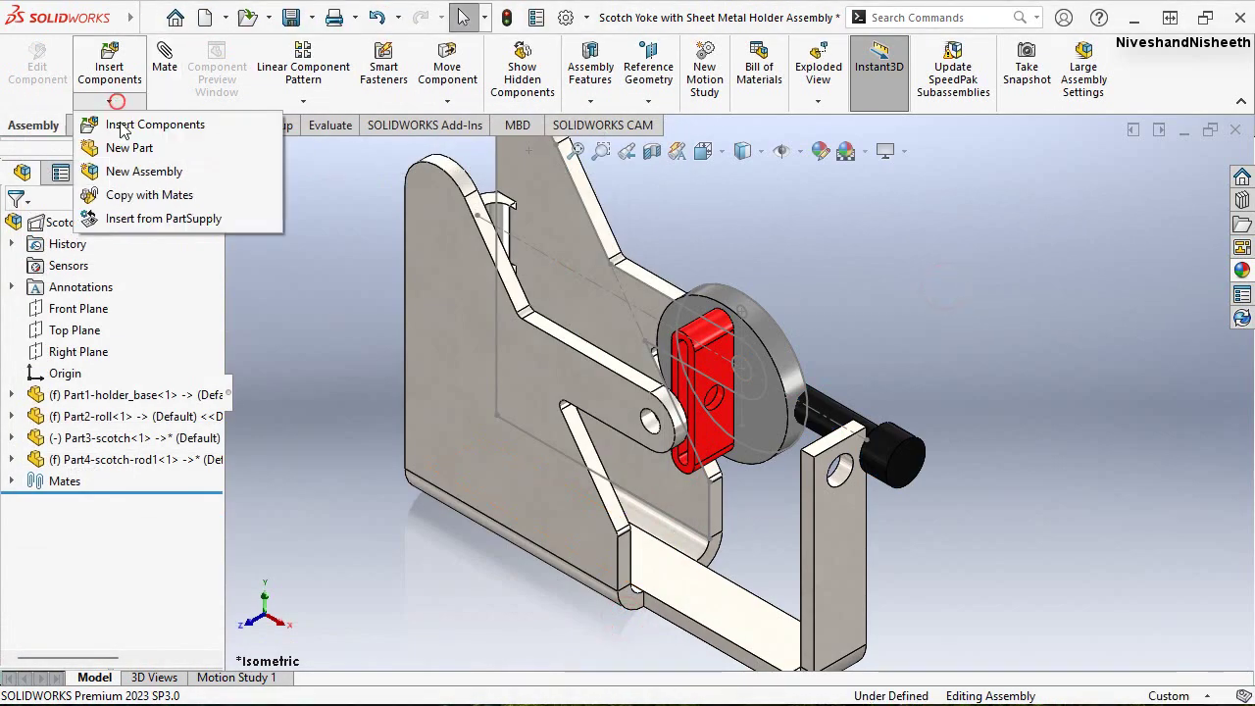
pyautogui.click(125, 142)
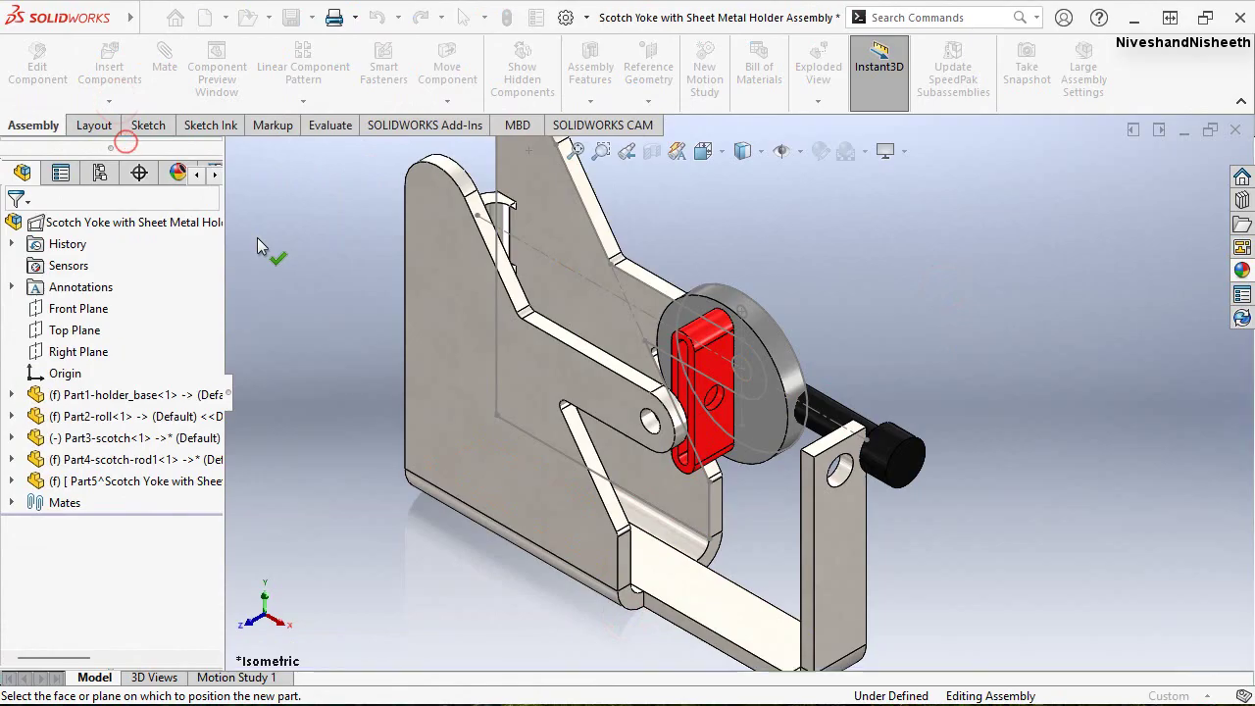
pyautogui.click(122, 480)
pyautogui.click(104, 480)
pyautogui.write('Part5-rod2')
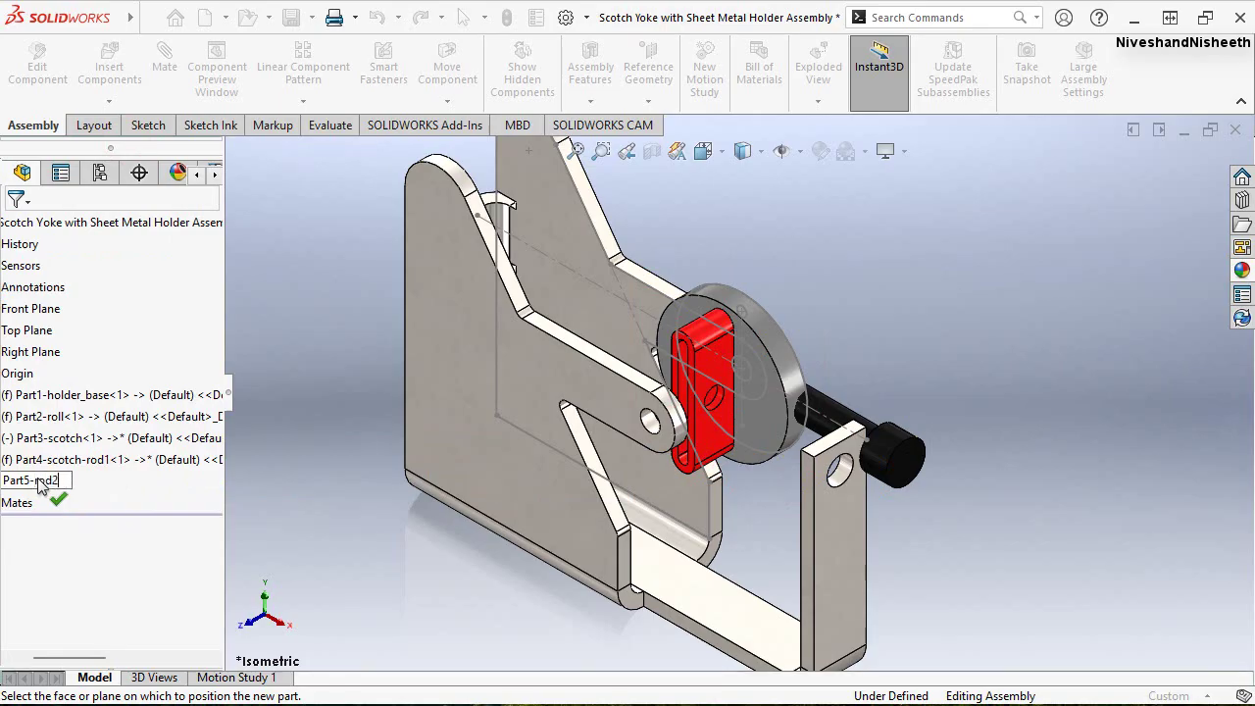
pyautogui.click(318, 361)
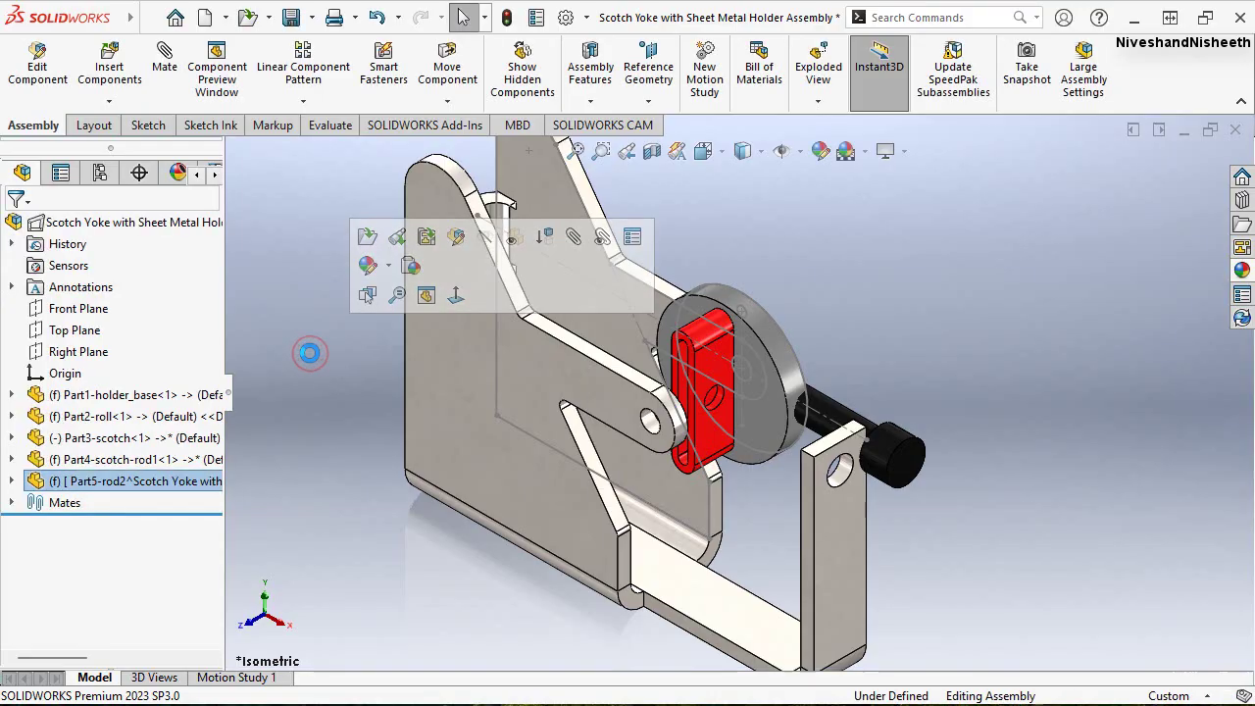
pyautogui.click(69, 482)
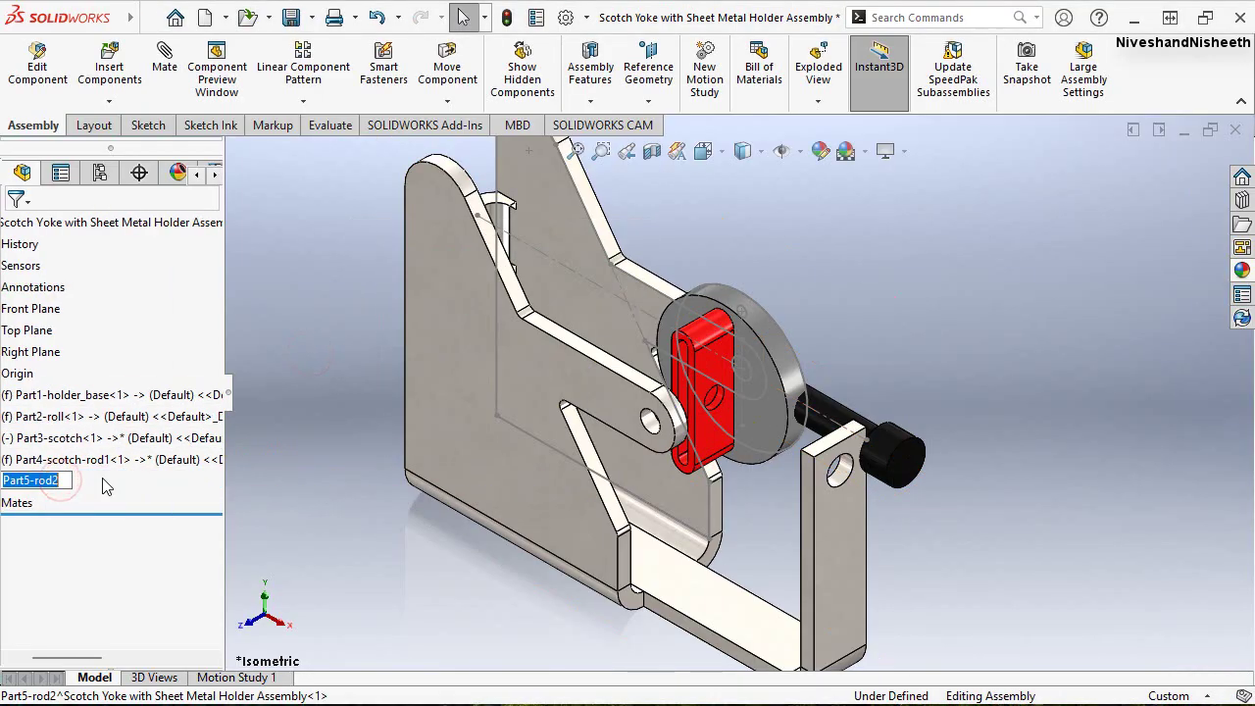
pyautogui.click(296, 538)
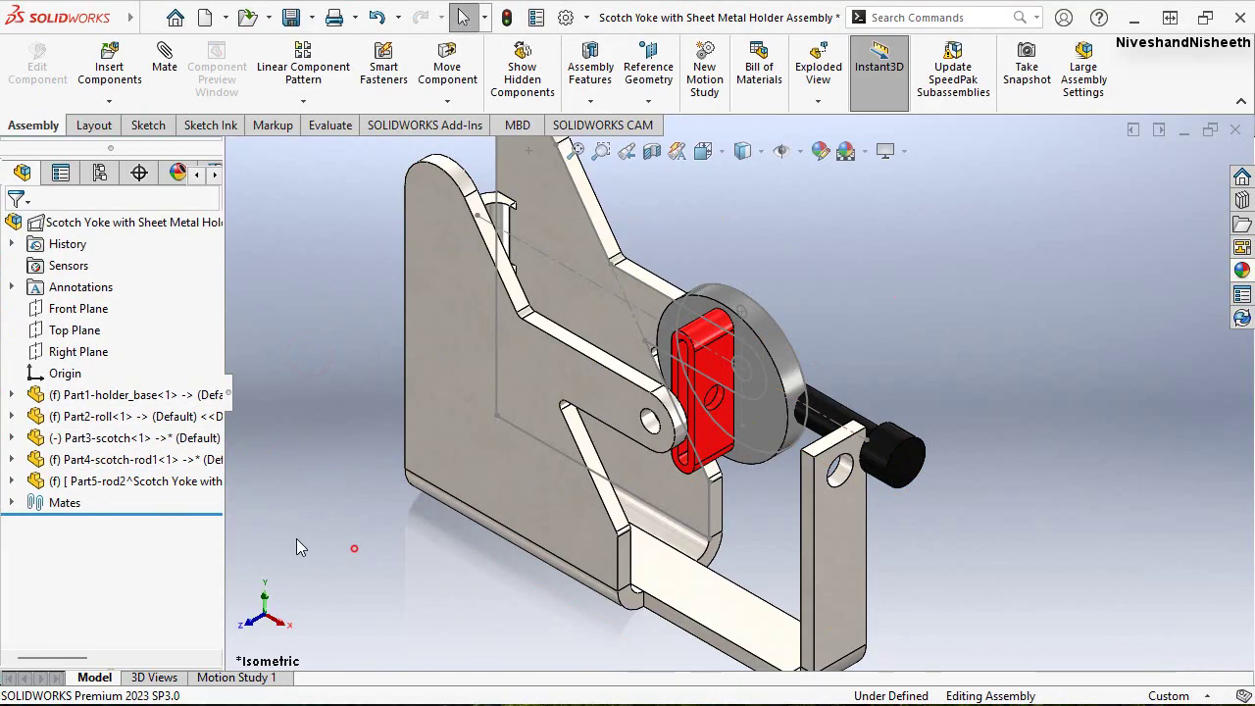
# Edit Part5-rod2 in context and select its Front Plane
pyautogui.rightClick(59, 480)
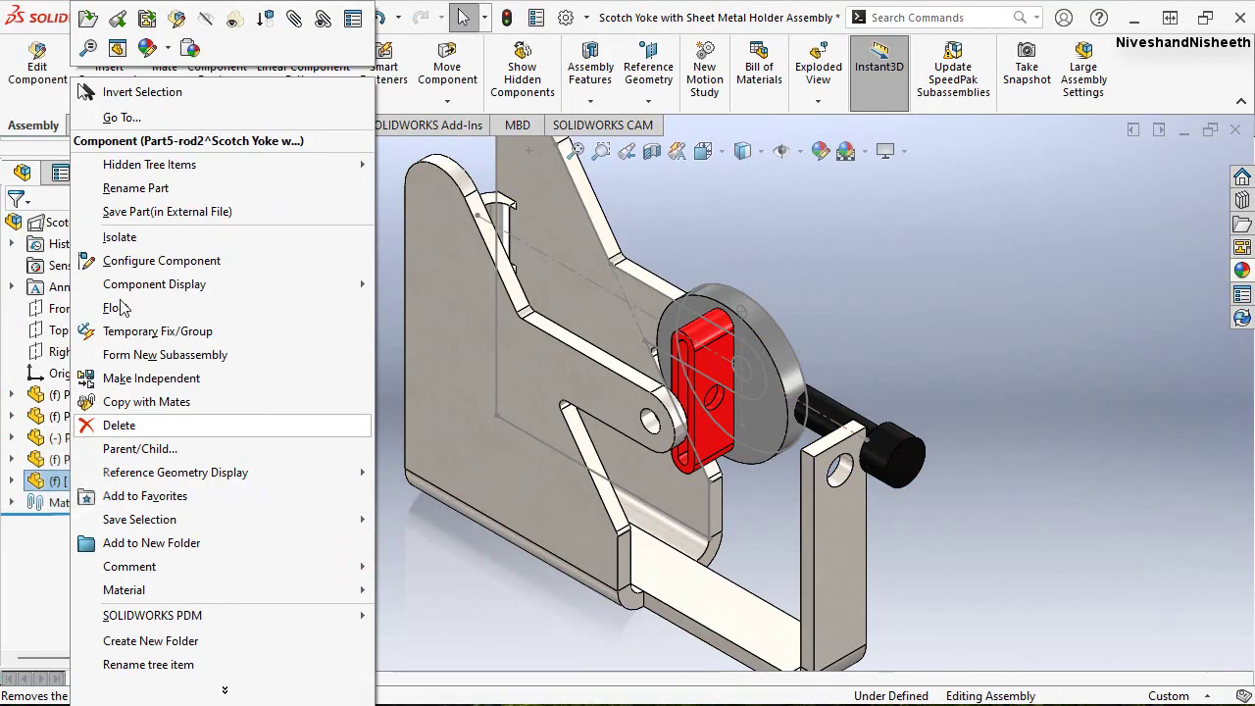
pyautogui.click(176, 18)
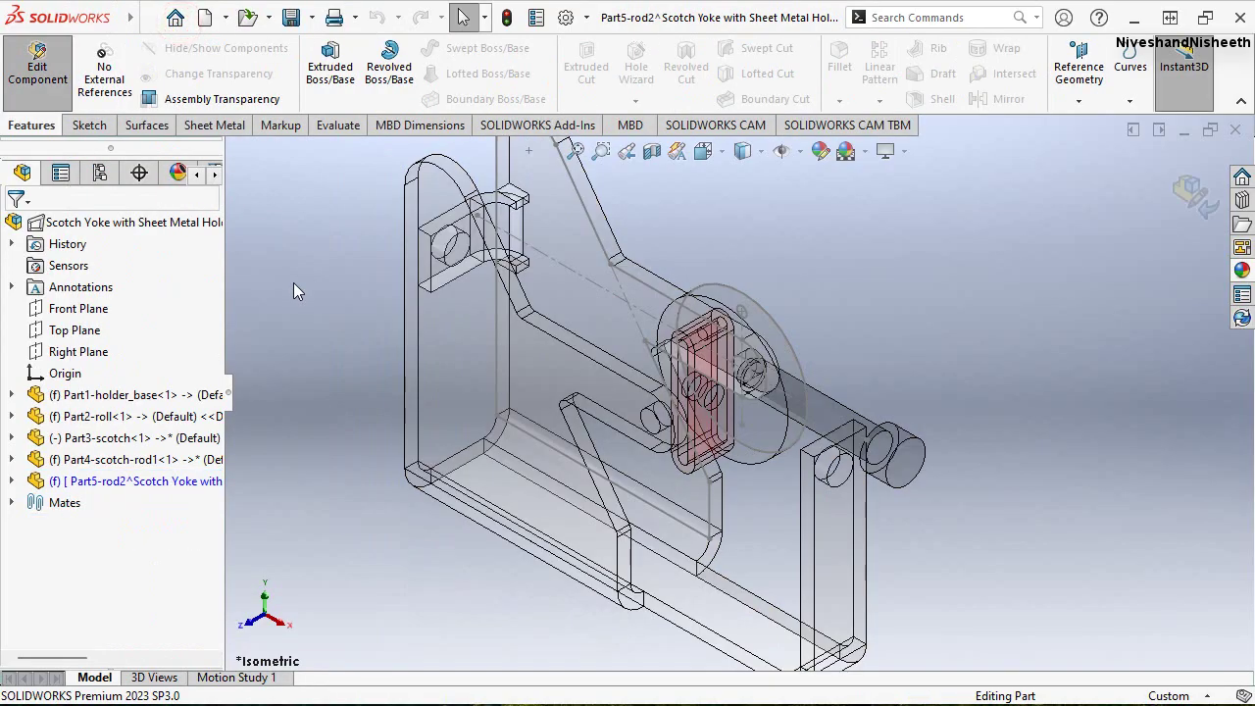
pyautogui.click(10, 480)
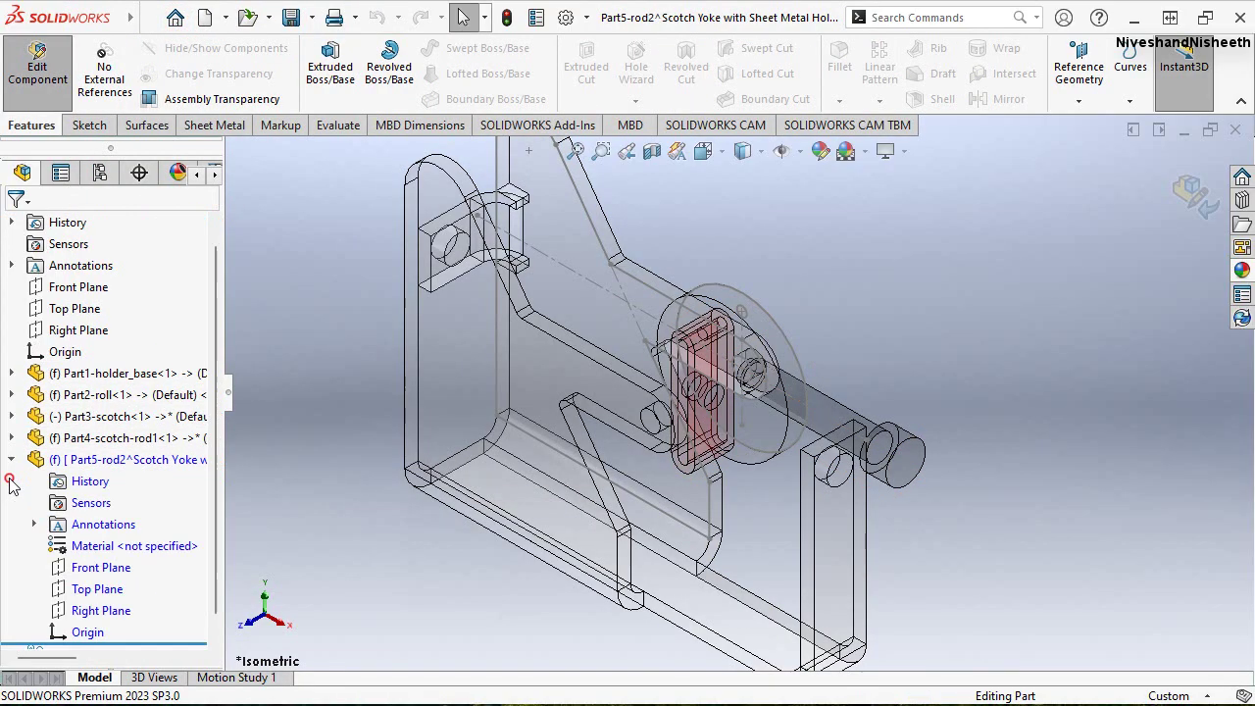
pyautogui.click(84, 588)
# Start a sketch on Part5-rod2's Front Plane, viewed from the front
pyautogui.click(84, 567)
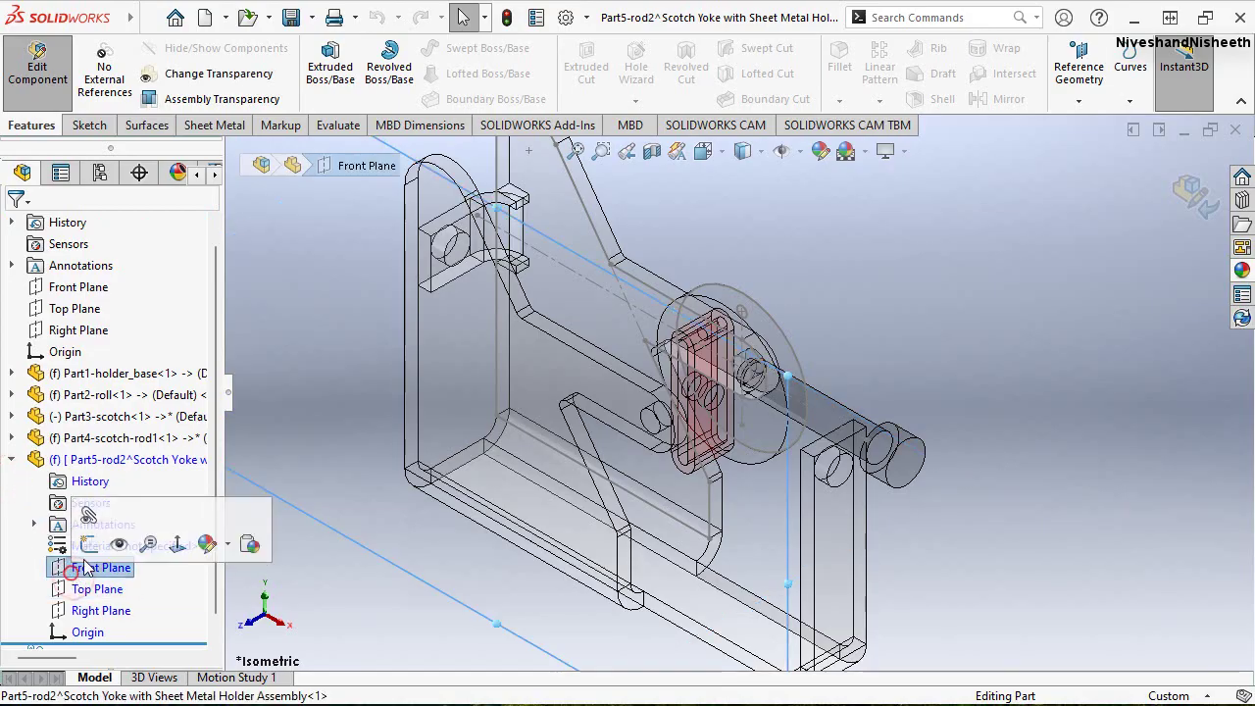
pyautogui.click(89, 544)
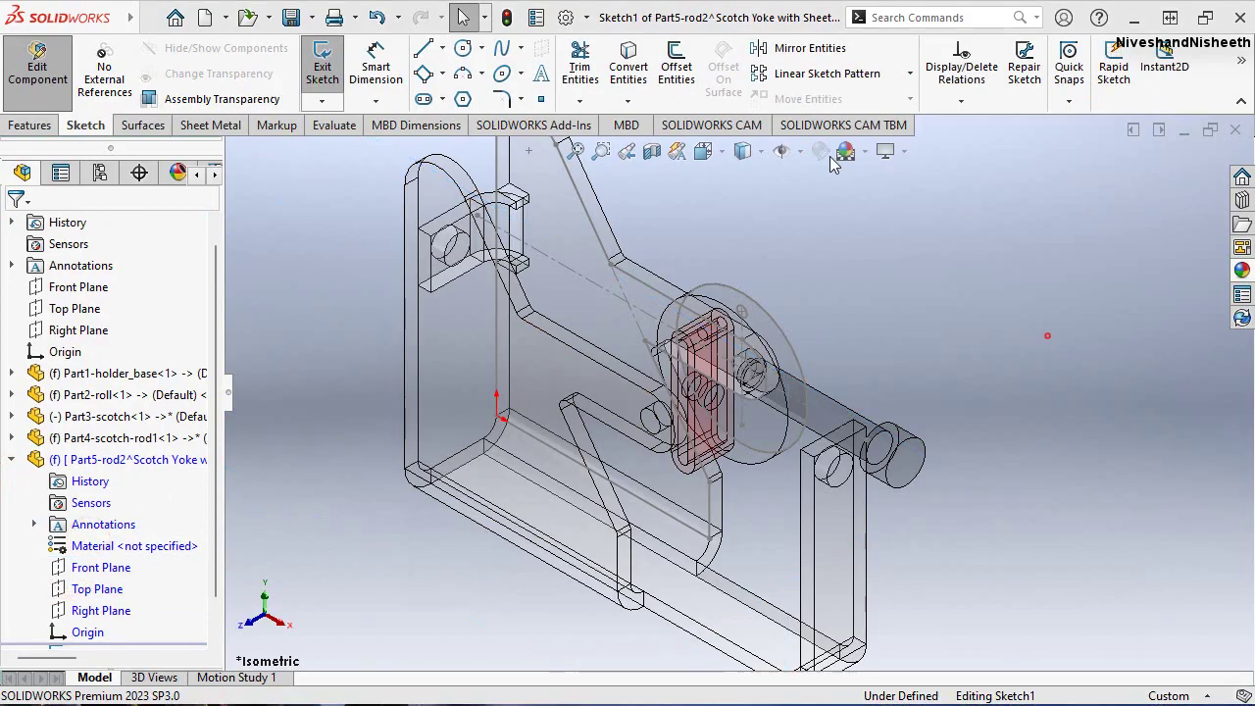
pyautogui.click(745, 150)
pyautogui.moveTo(505, 502)
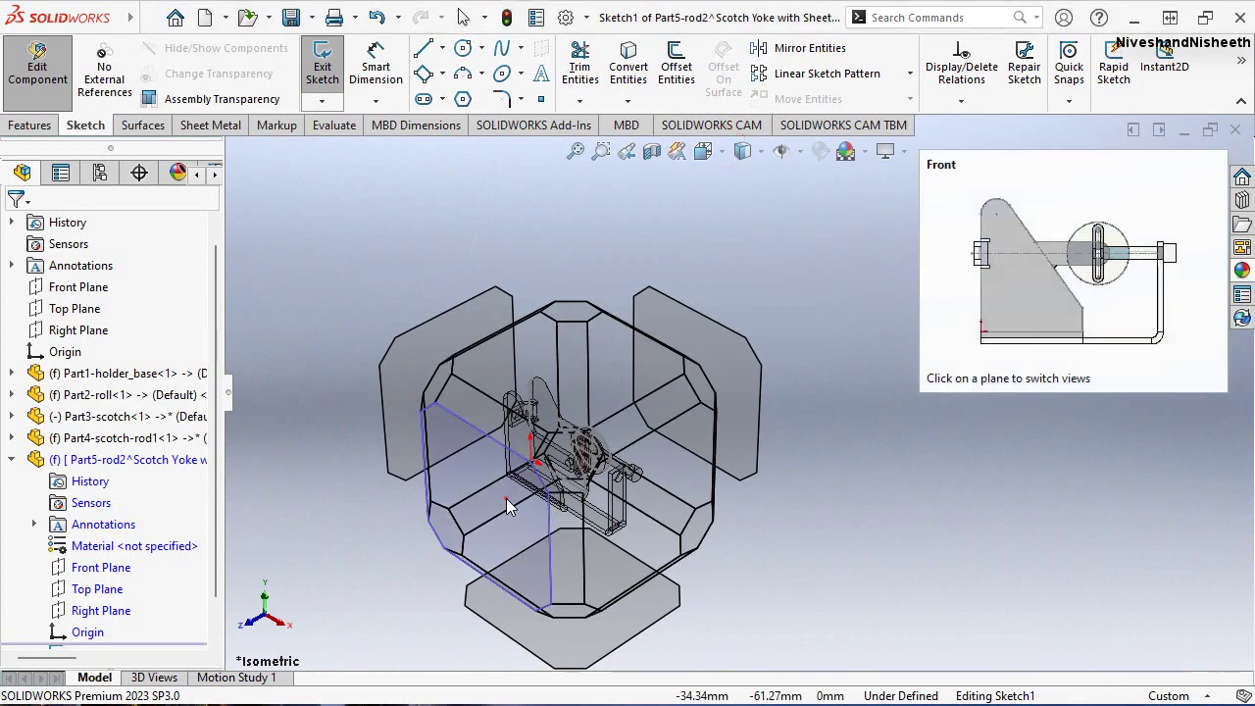
pyautogui.click(506, 498)
pyautogui.scroll(-4, 792, 333)
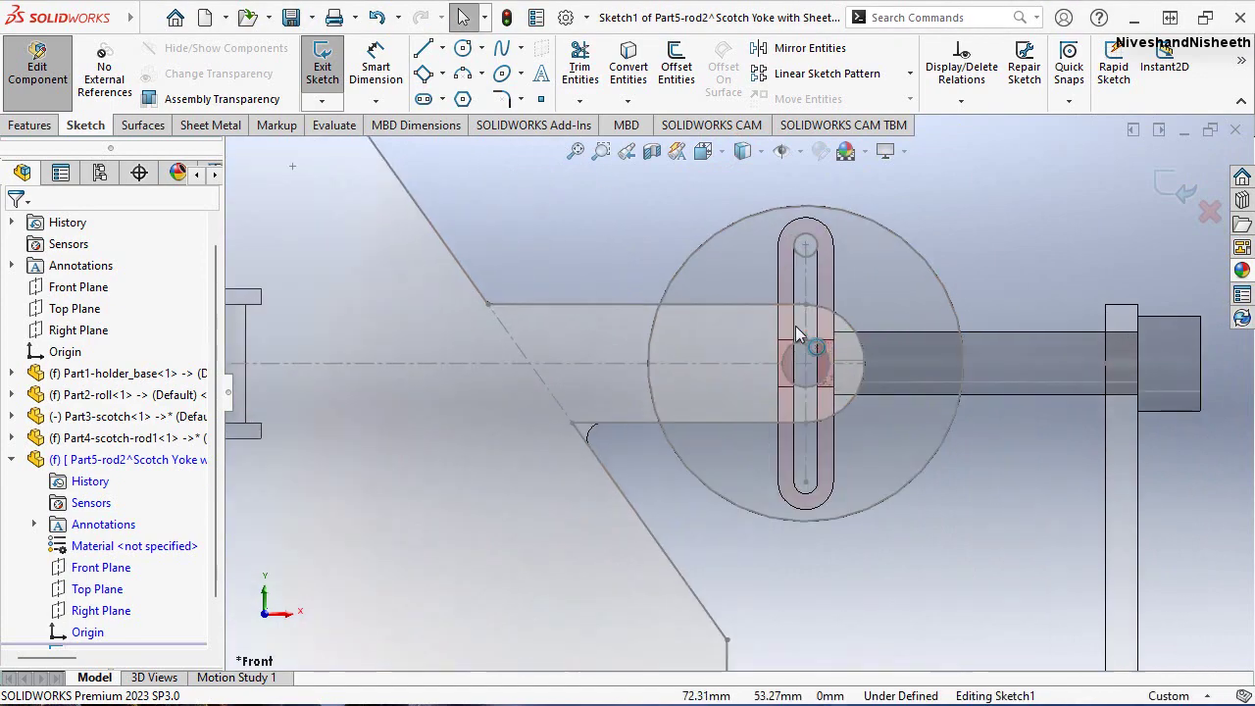
pyautogui.scroll(-3, 824, 367)
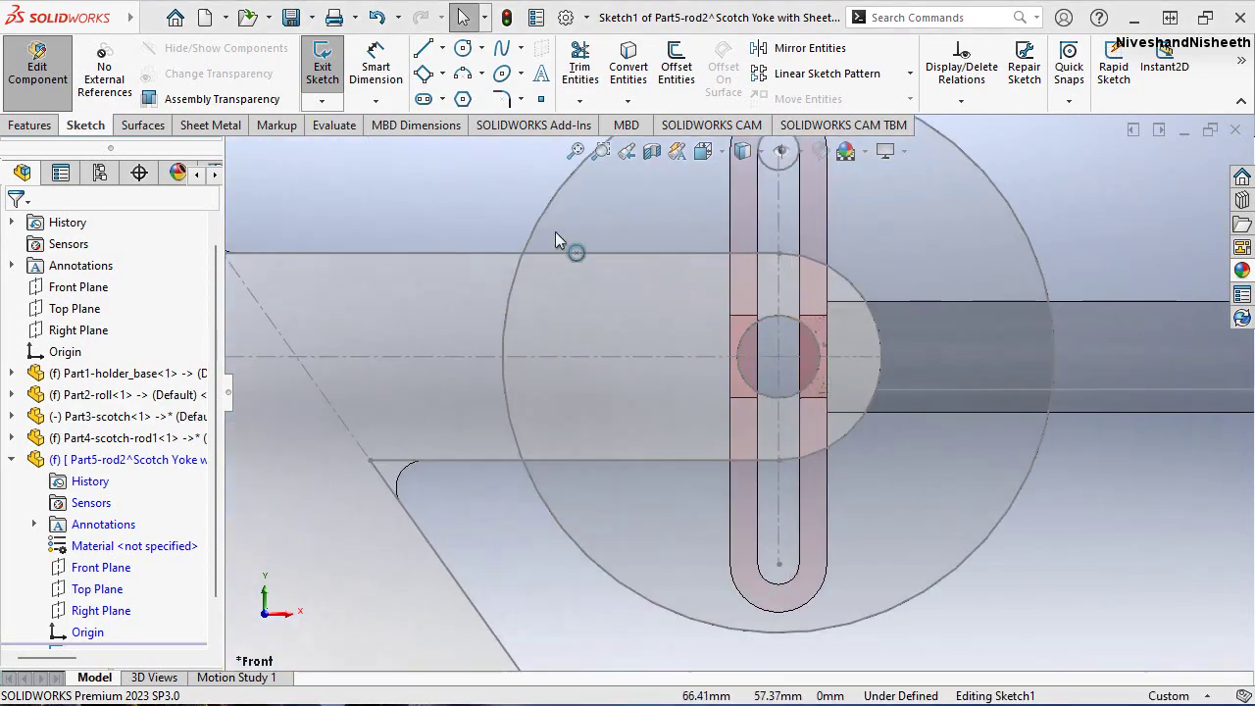
# Draw the rod outline from the slot centre: centre edge, end edge, top edge and step
pyautogui.click(424, 49)
pyautogui.scroll(2, 719, 382)
pyautogui.scroll(-3, 782, 403)
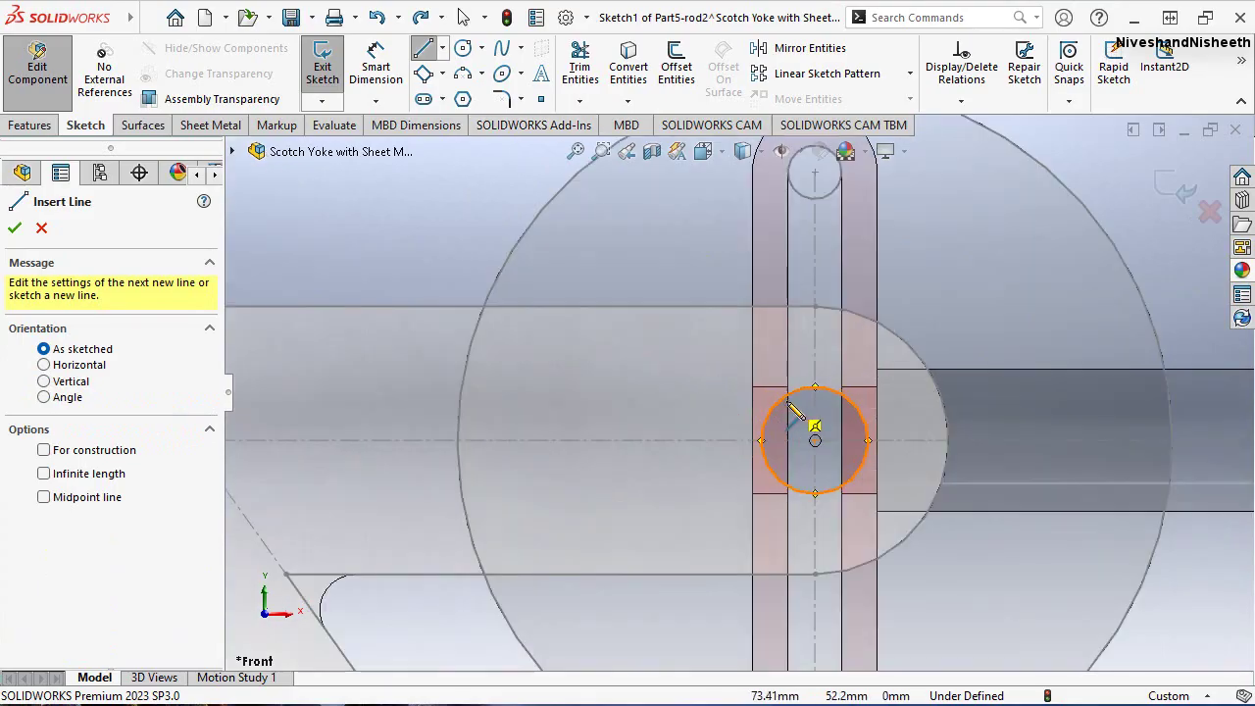
pyautogui.click(787, 387)
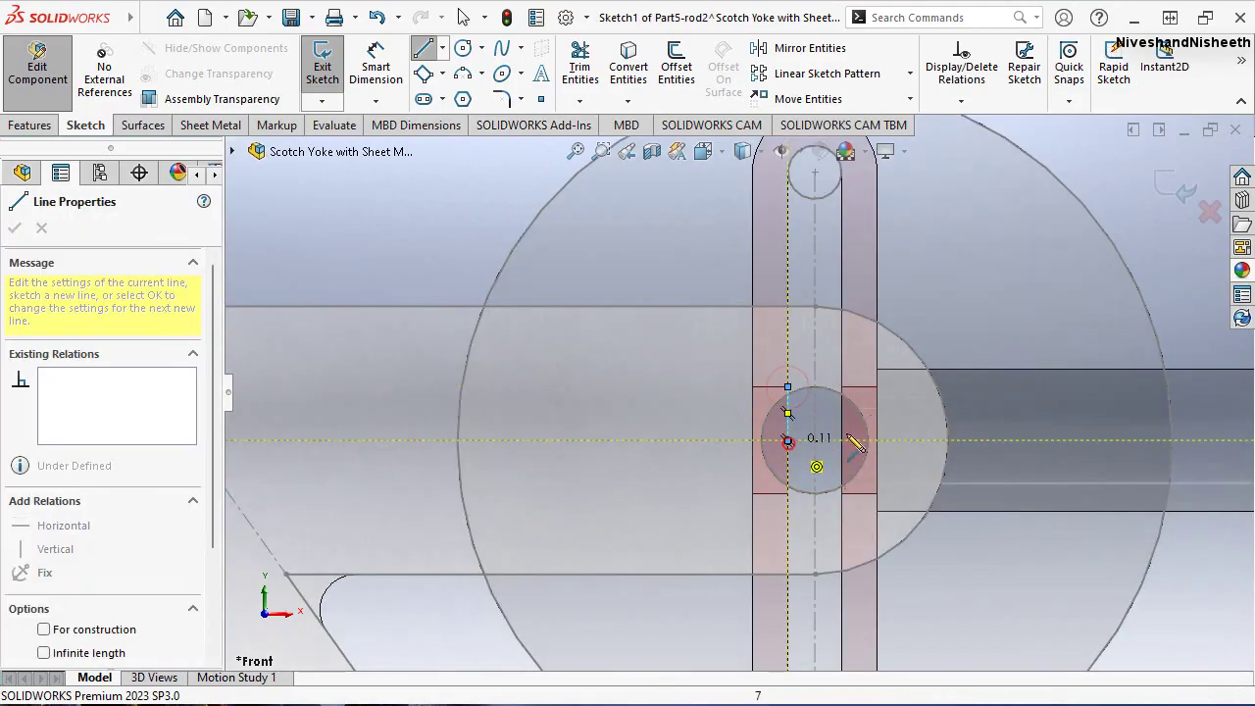
pyautogui.scroll(2, 1039, 446)
pyautogui.scroll(2, 1039, 443)
pyautogui.scroll(-2, 549, 314)
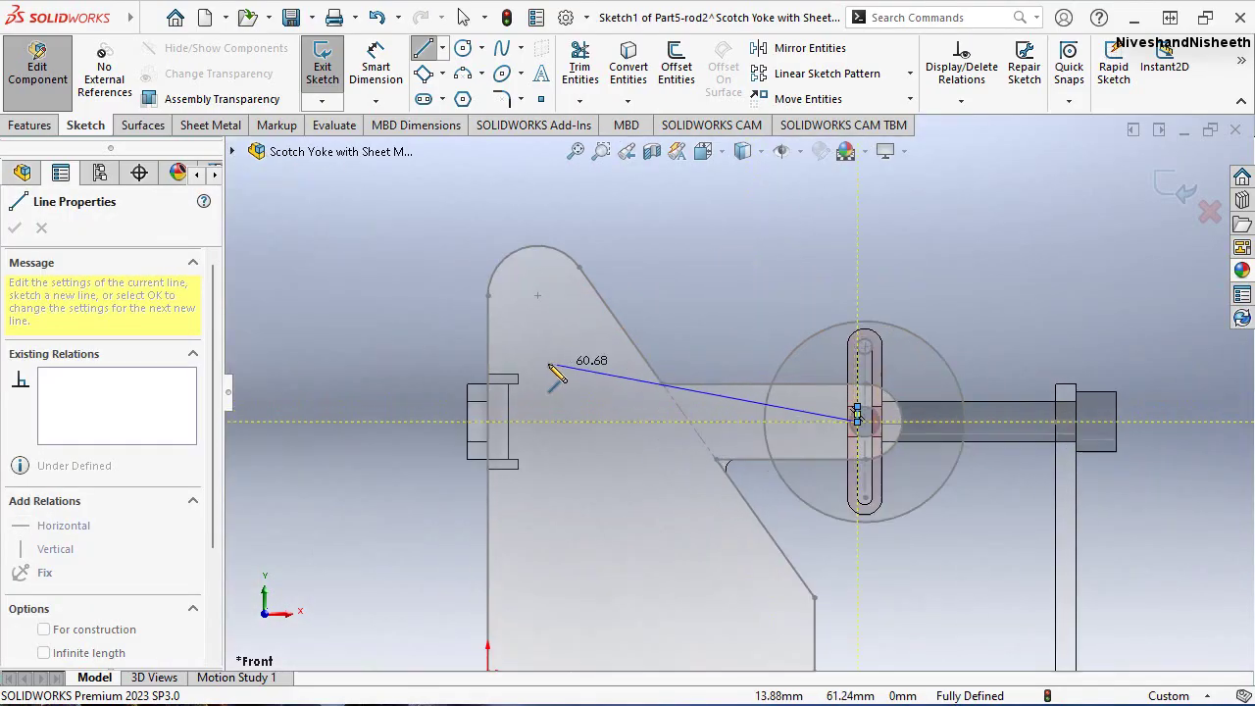
pyautogui.scroll(-2, 549, 333)
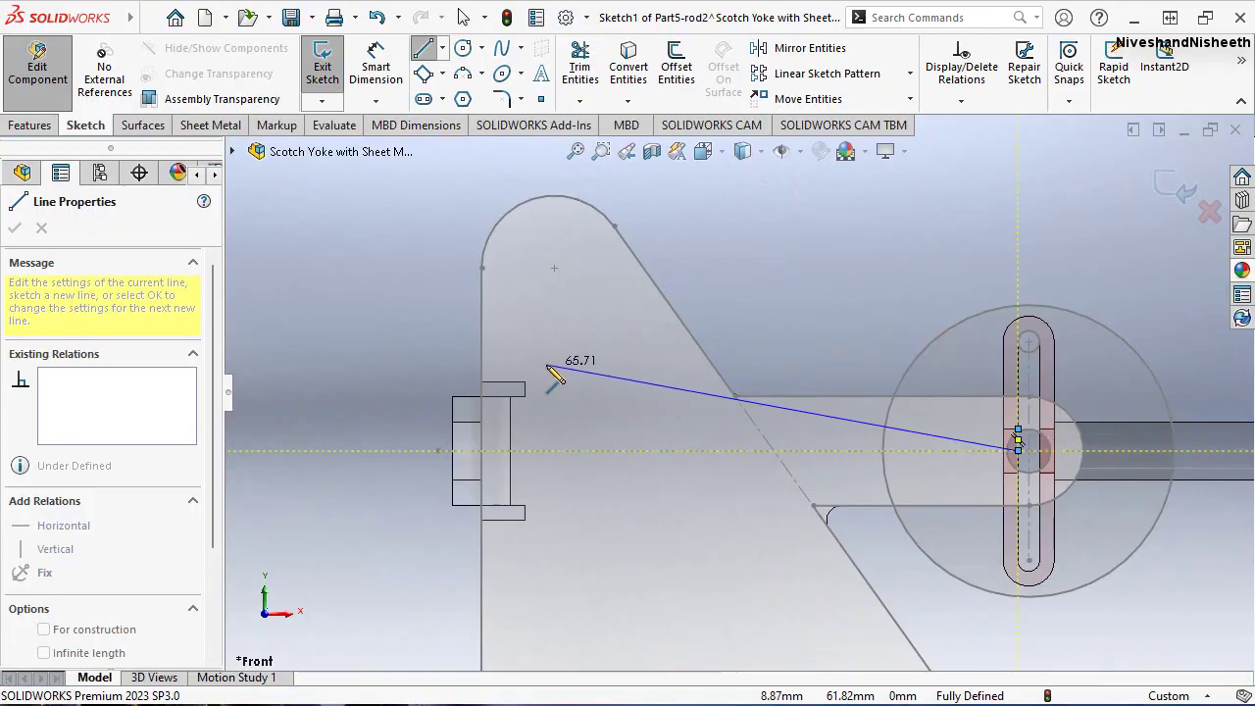
pyautogui.scroll(-2, 392, 465)
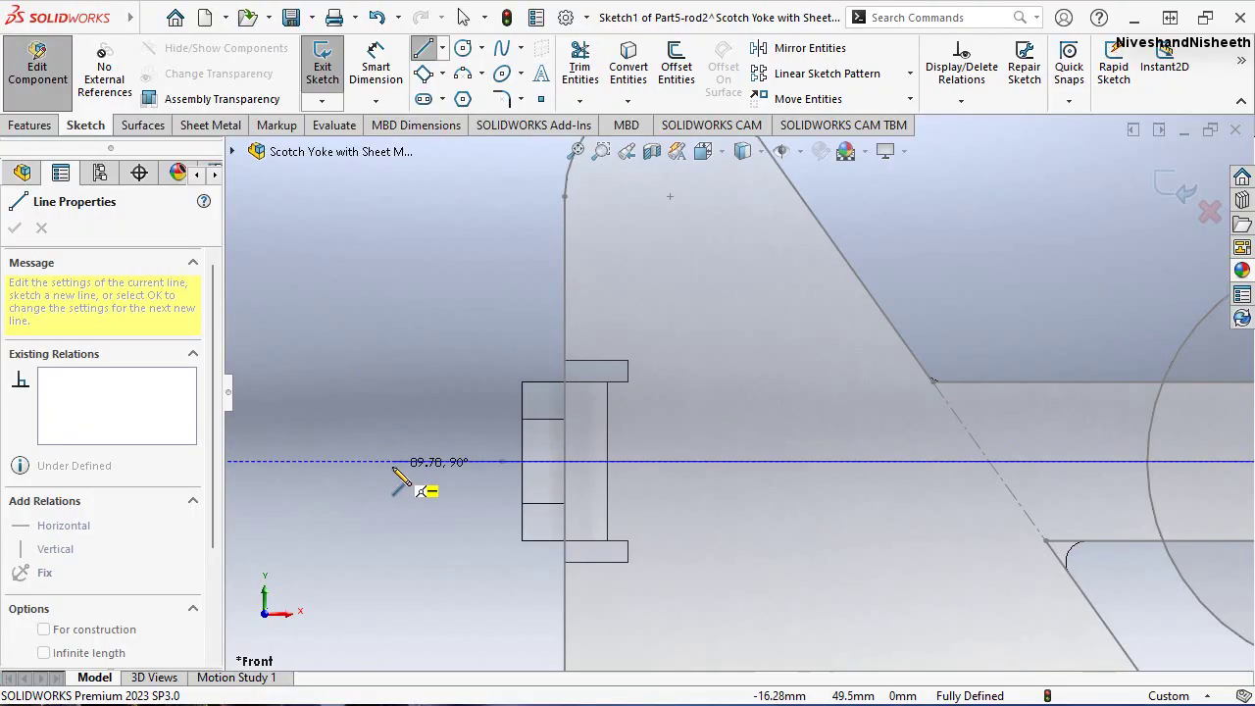
pyautogui.click(392, 461)
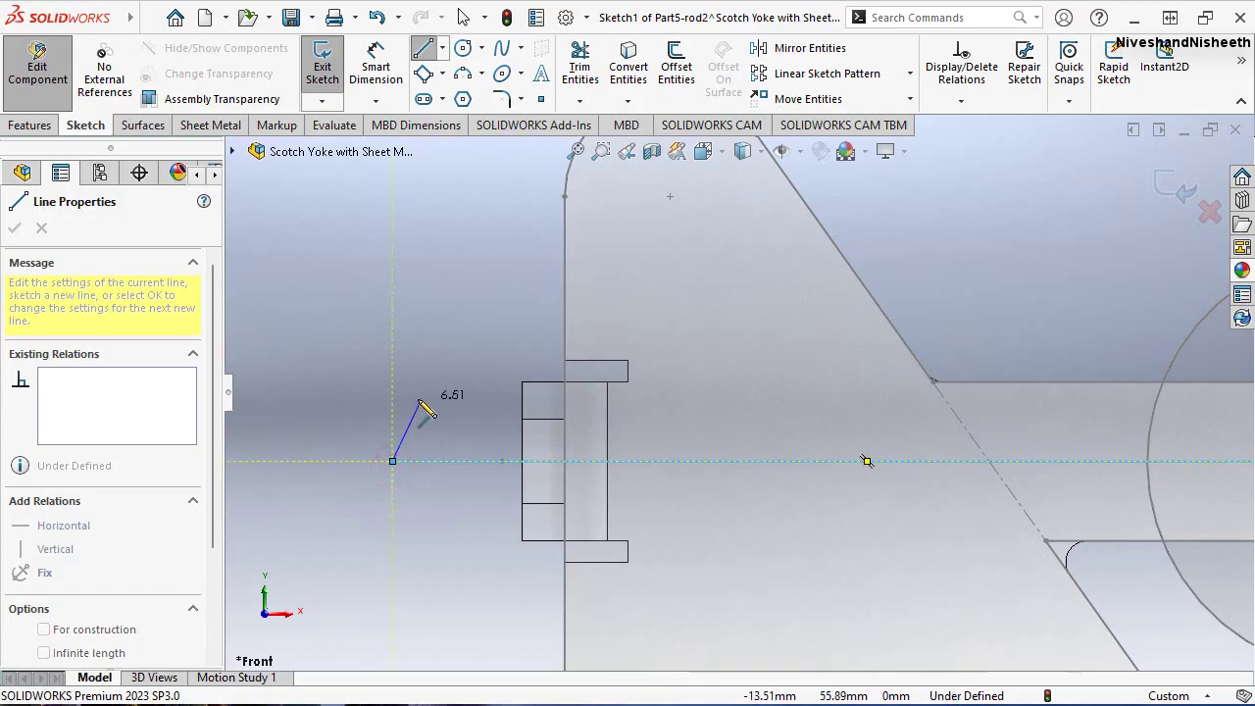
pyautogui.click(392, 397)
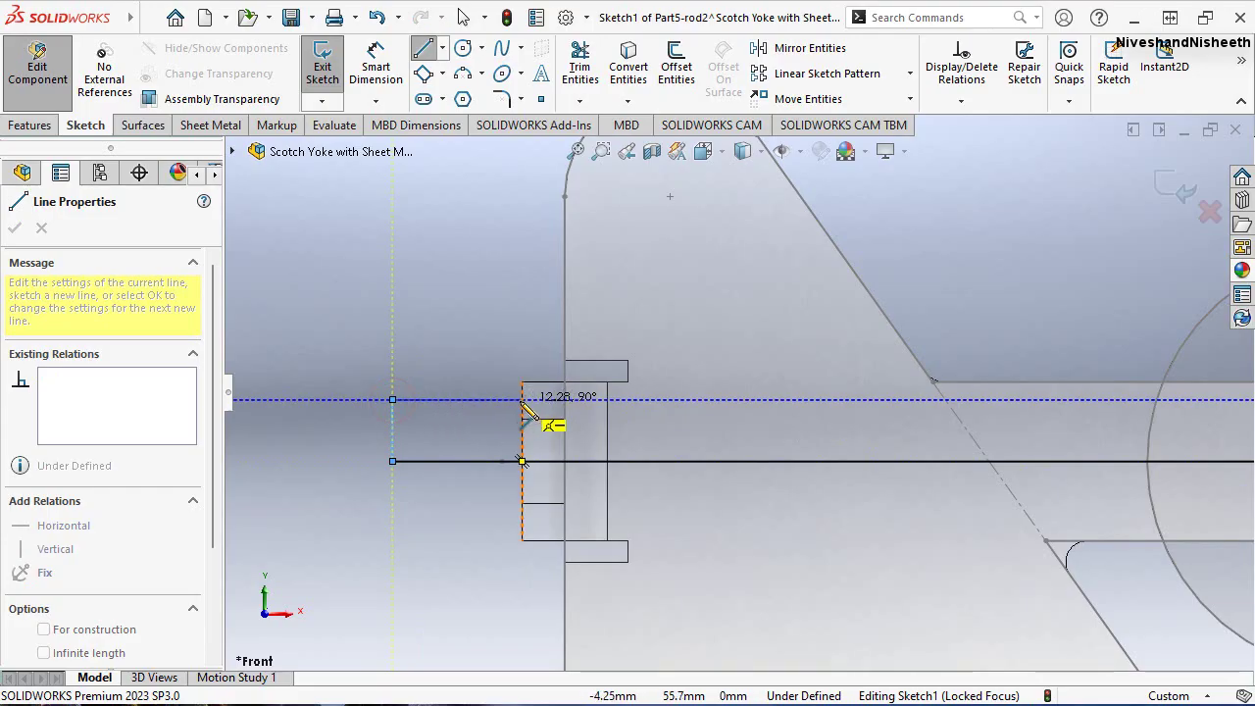
pyautogui.click(521, 400)
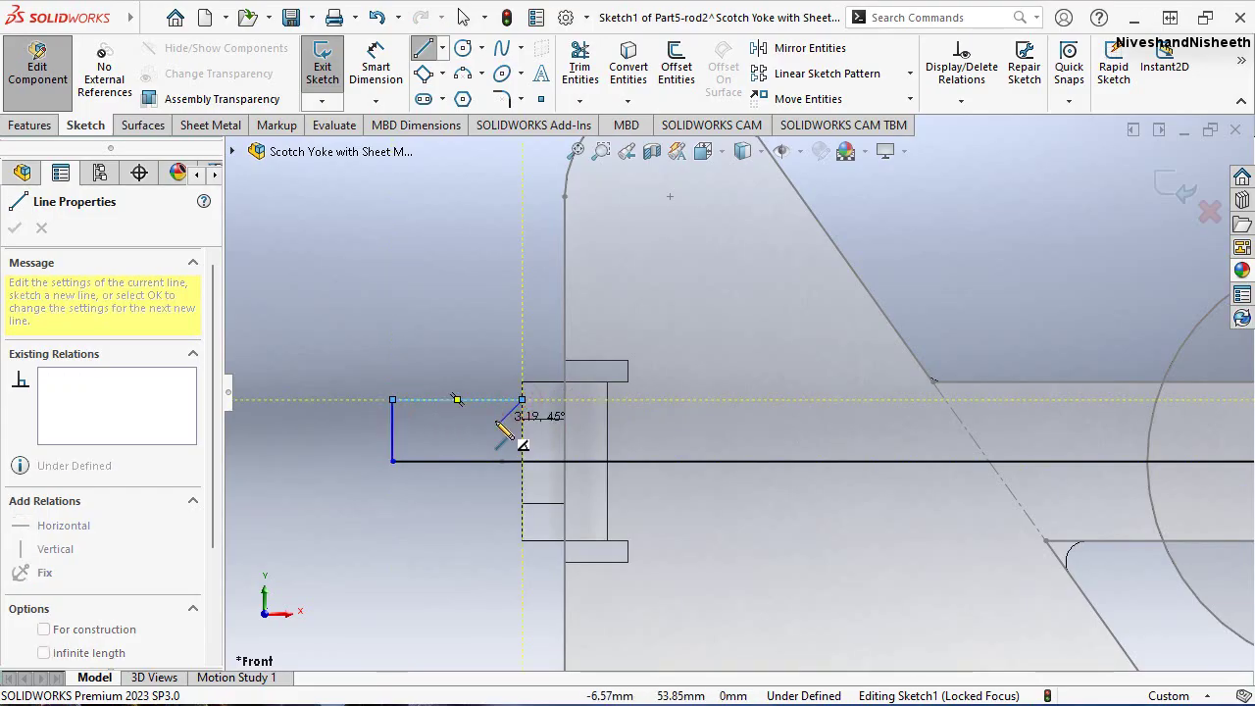
pyautogui.scroll(-1, 499, 428)
pyautogui.scroll(-2, 529, 432)
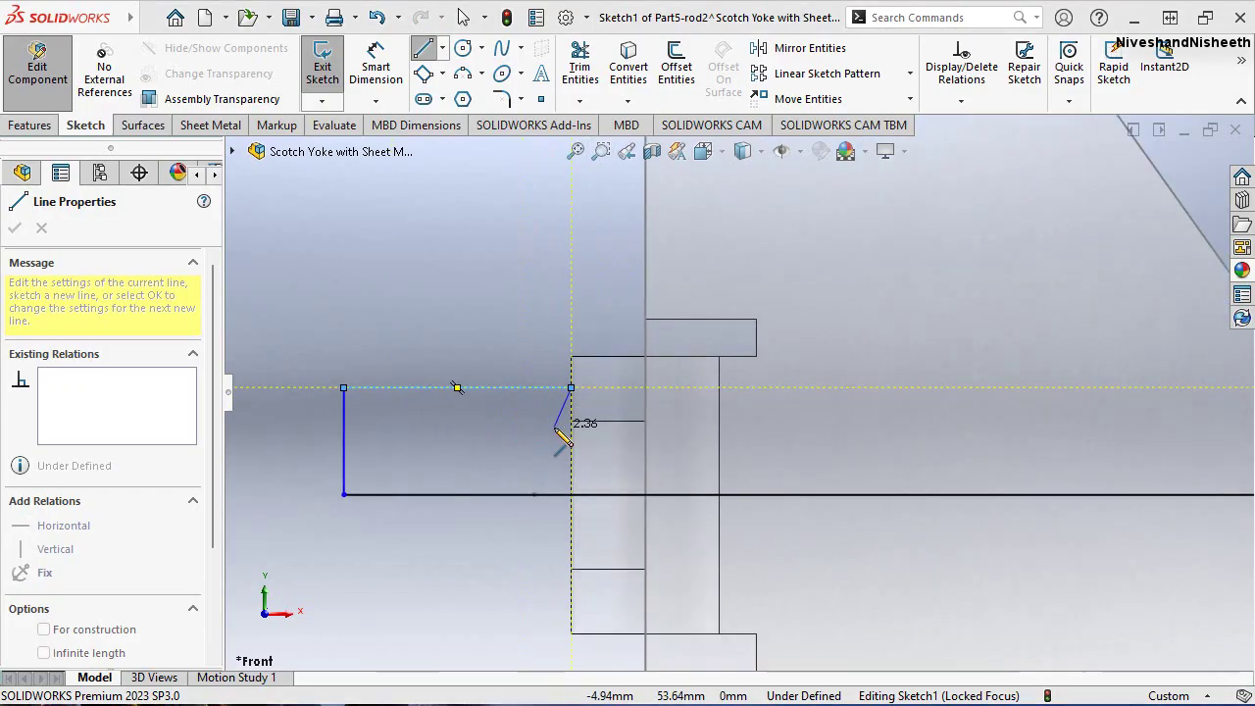
pyautogui.click(570, 422)
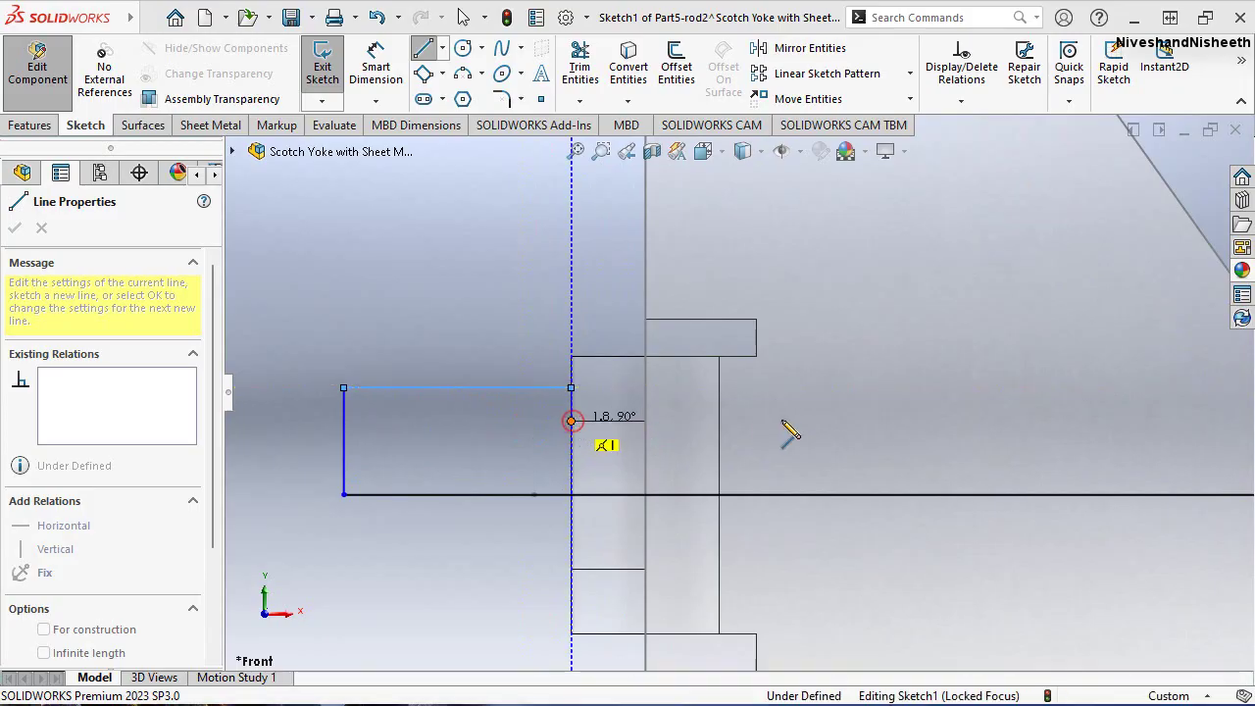
# Extend the top edge to the slot and close the rod profile at the slot centre
pyautogui.scroll(2, 686, 431)
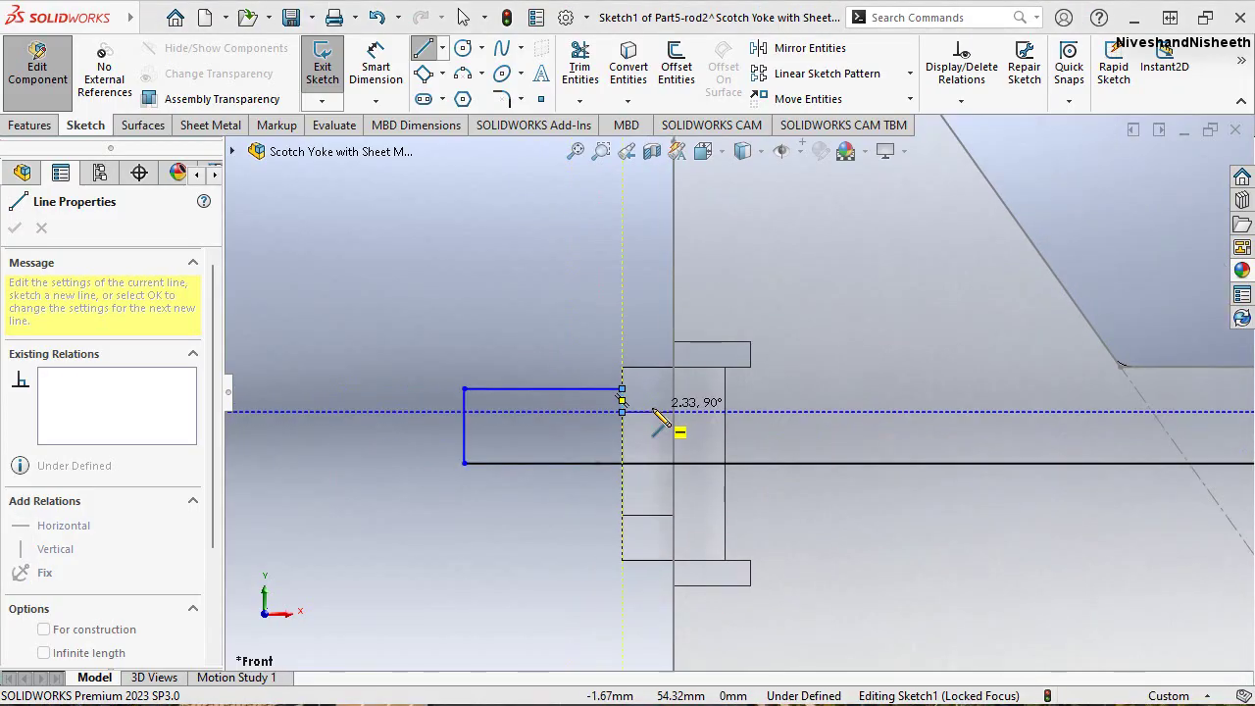
pyautogui.scroll(-1, 676, 427)
pyautogui.scroll(2, 882, 432)
pyautogui.scroll(-2, 1211, 426)
pyautogui.scroll(-2, 1176, 417)
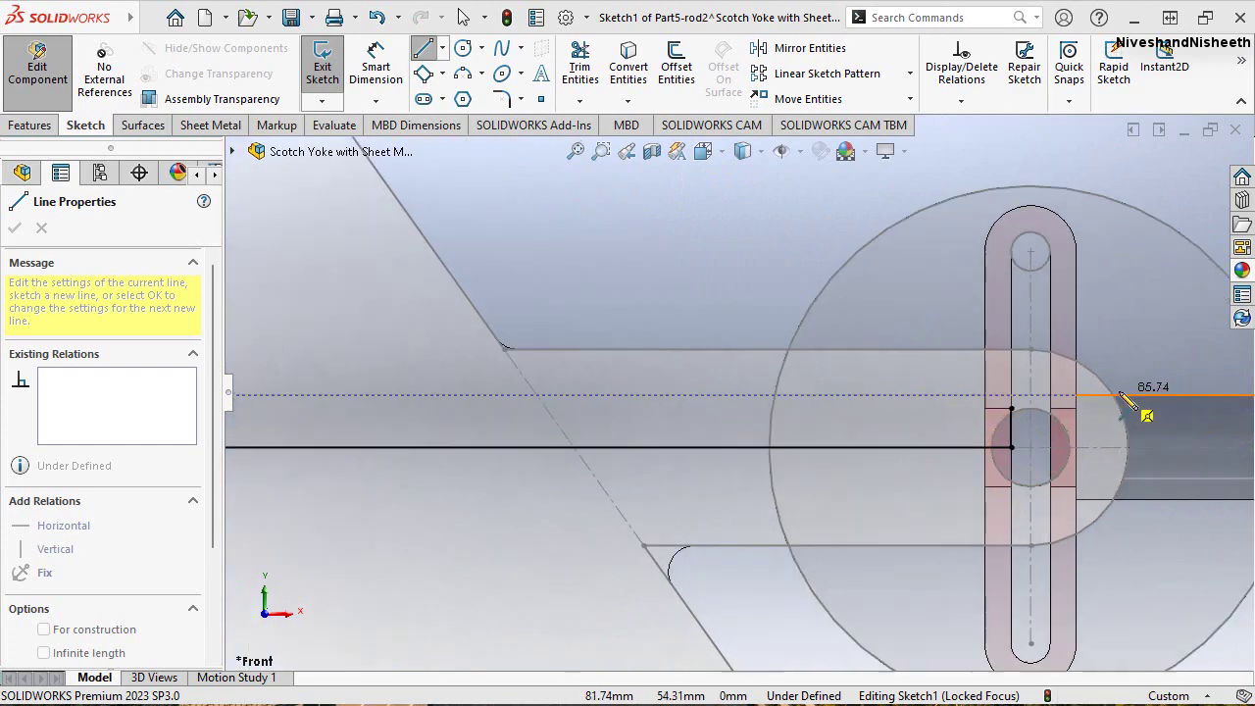
pyautogui.scroll(-1, 1137, 412)
pyautogui.scroll(-1, 1058, 402)
pyautogui.scroll(-1, 882, 417)
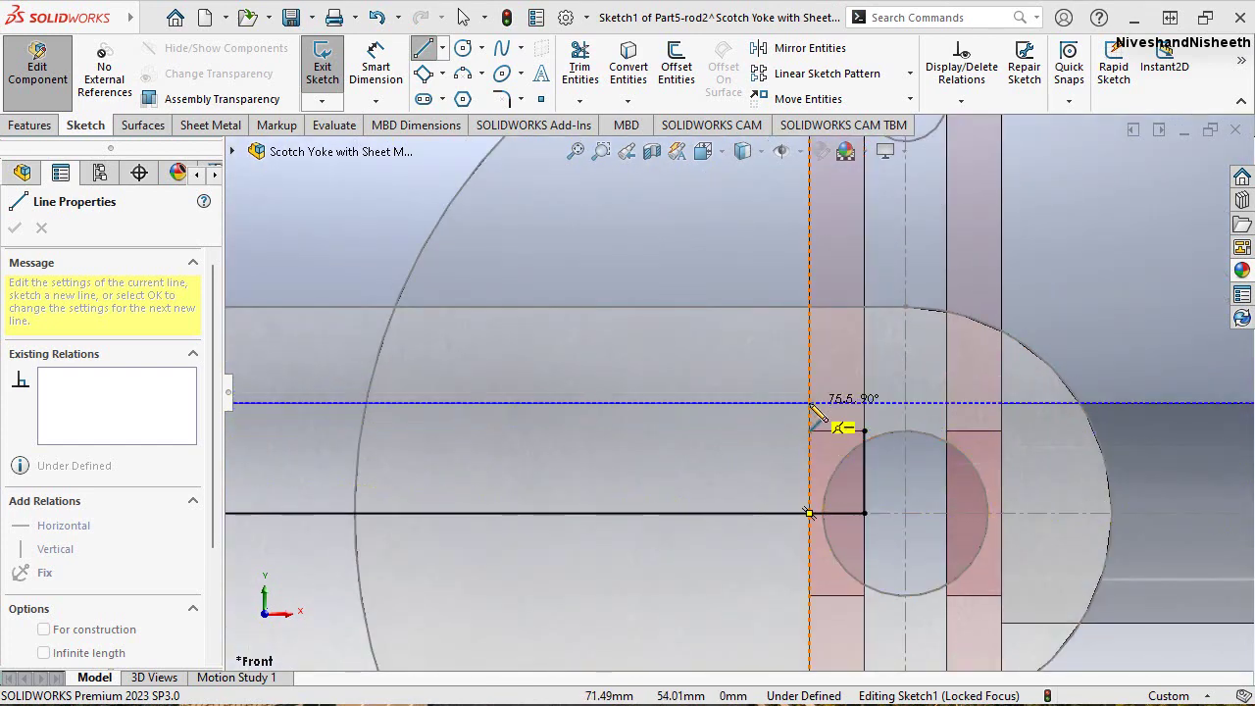
pyautogui.click(808, 402)
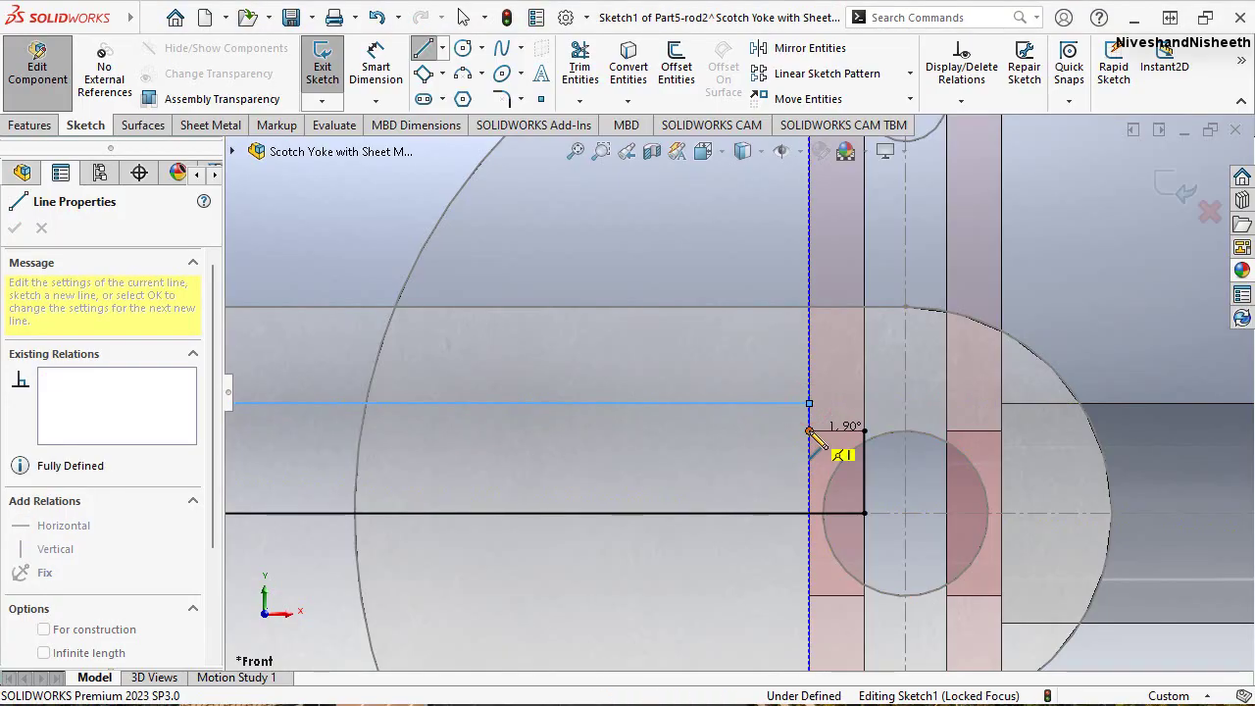
pyautogui.click(808, 432)
pyautogui.click(862, 431)
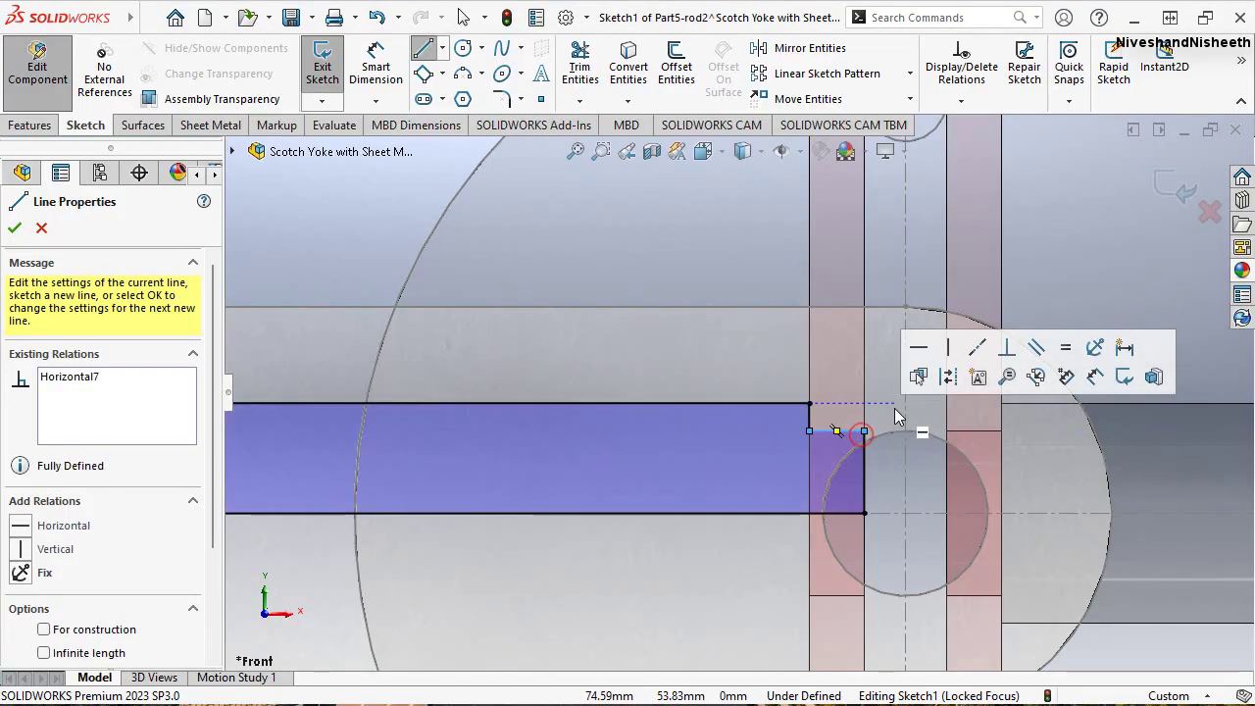
pyautogui.rightClick(897, 417)
pyautogui.click(927, 423)
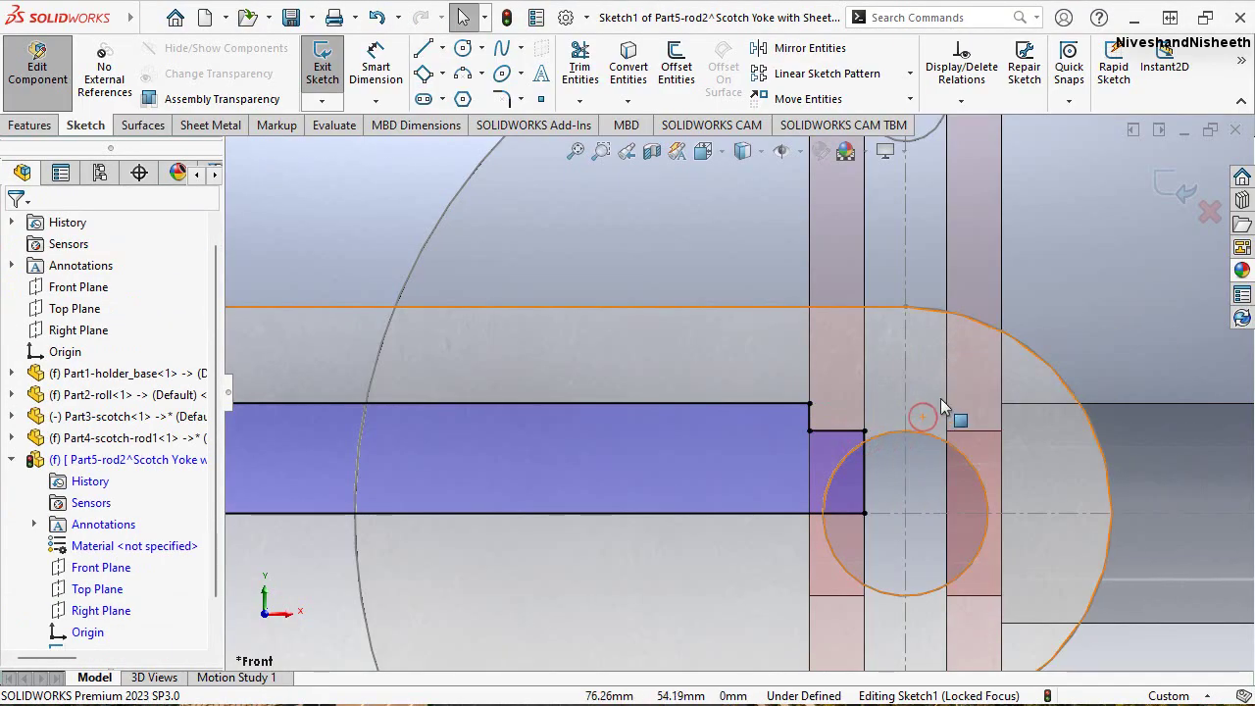
# Dimension the rod sketch's left end line to 6 mm
pyautogui.click(1101, 264)
pyautogui.scroll(5, 972, 506)
pyautogui.scroll(-3, 485, 355)
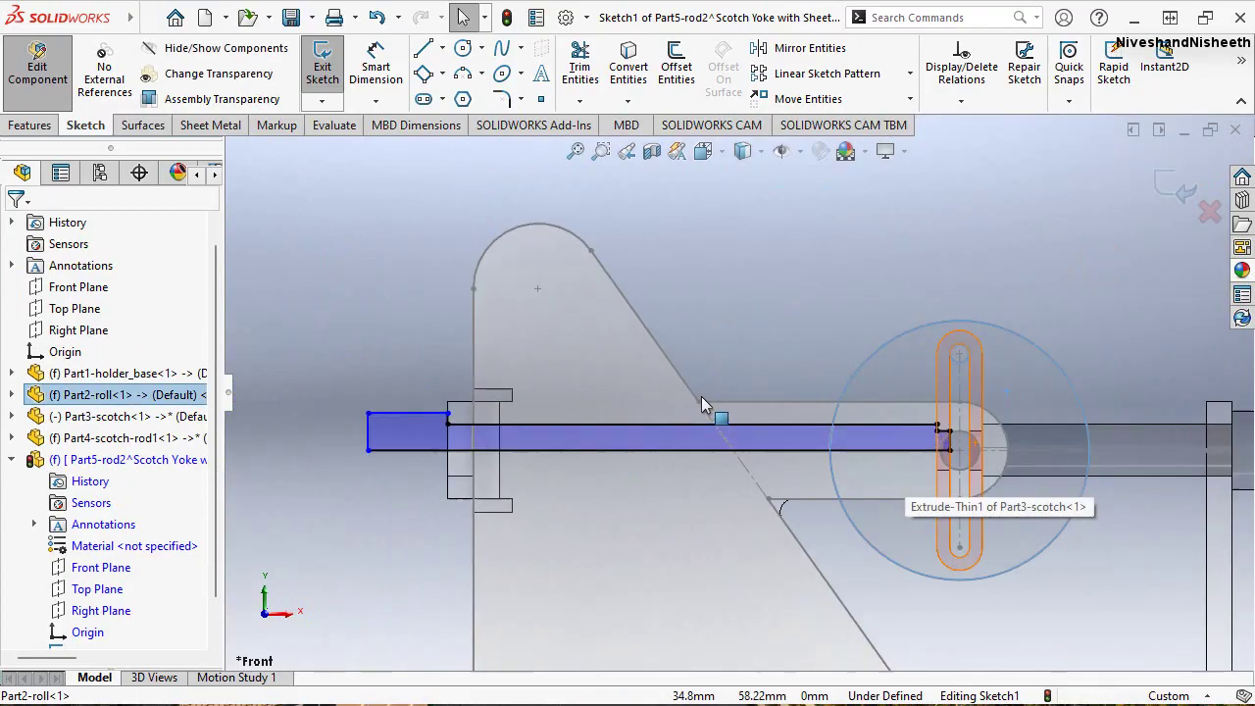
pyautogui.click(290, 482)
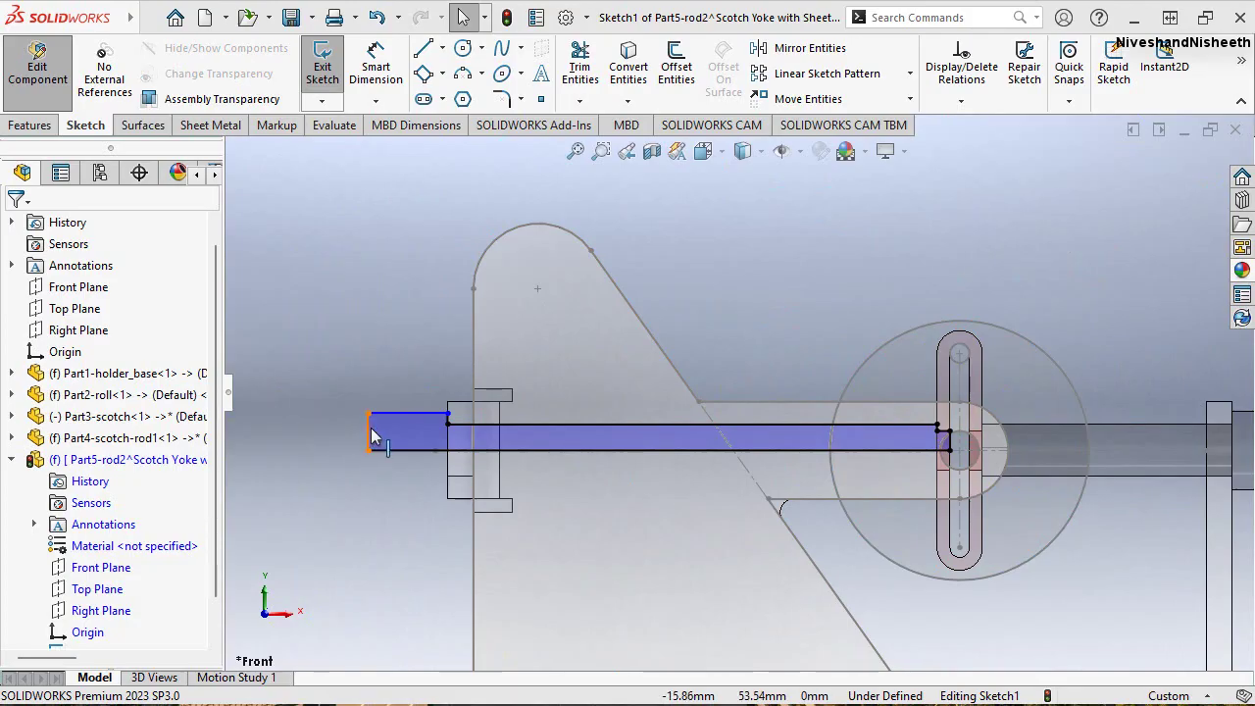
pyautogui.rightClick(420, 312)
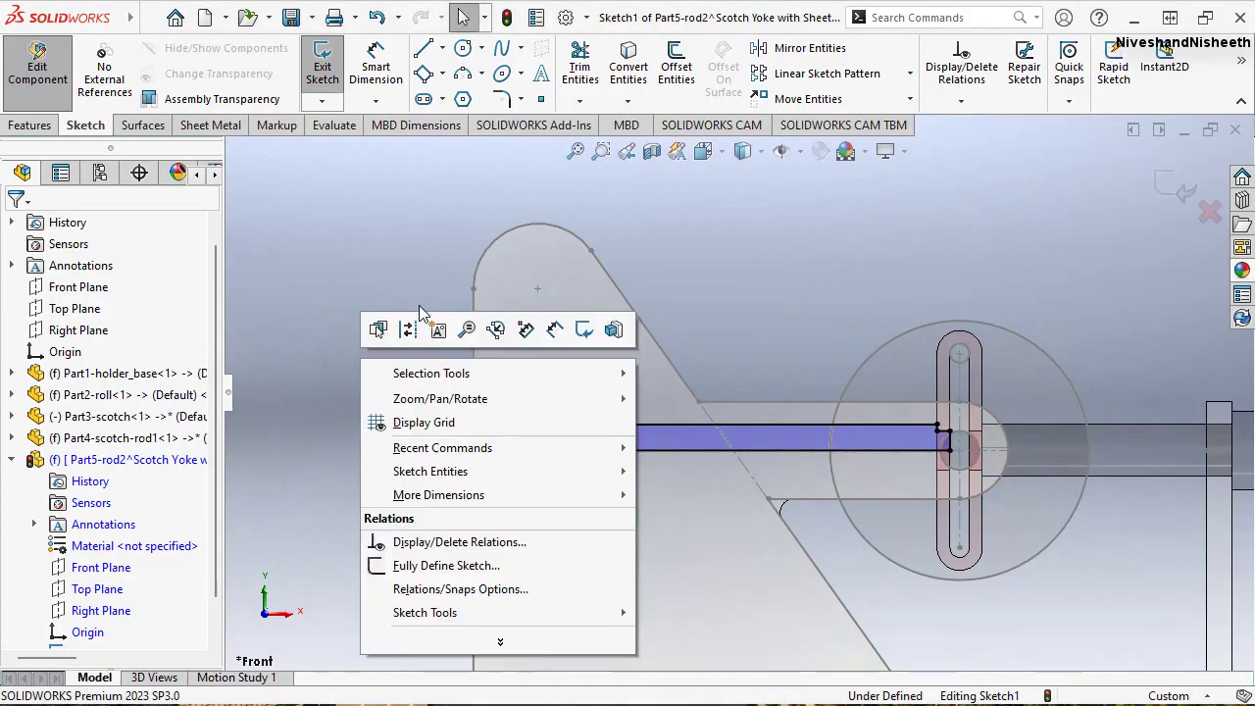
pyautogui.click(554, 328)
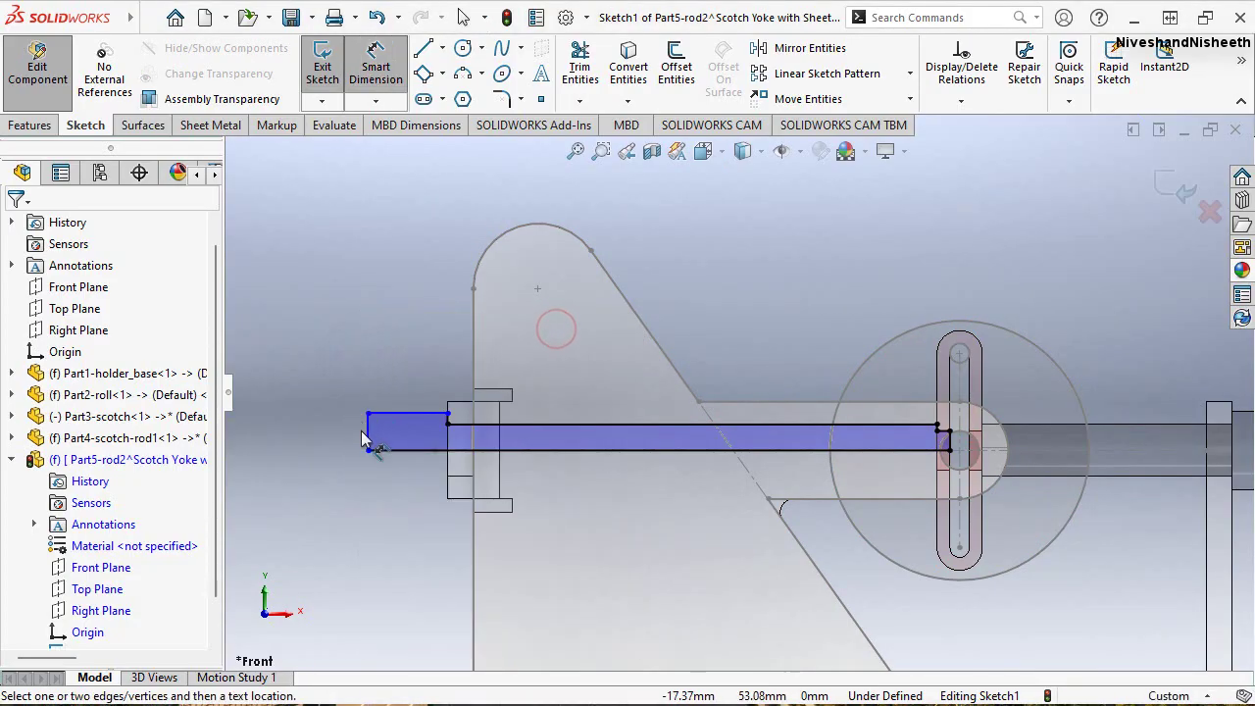
pyautogui.click(368, 436)
pyautogui.click(350, 432)
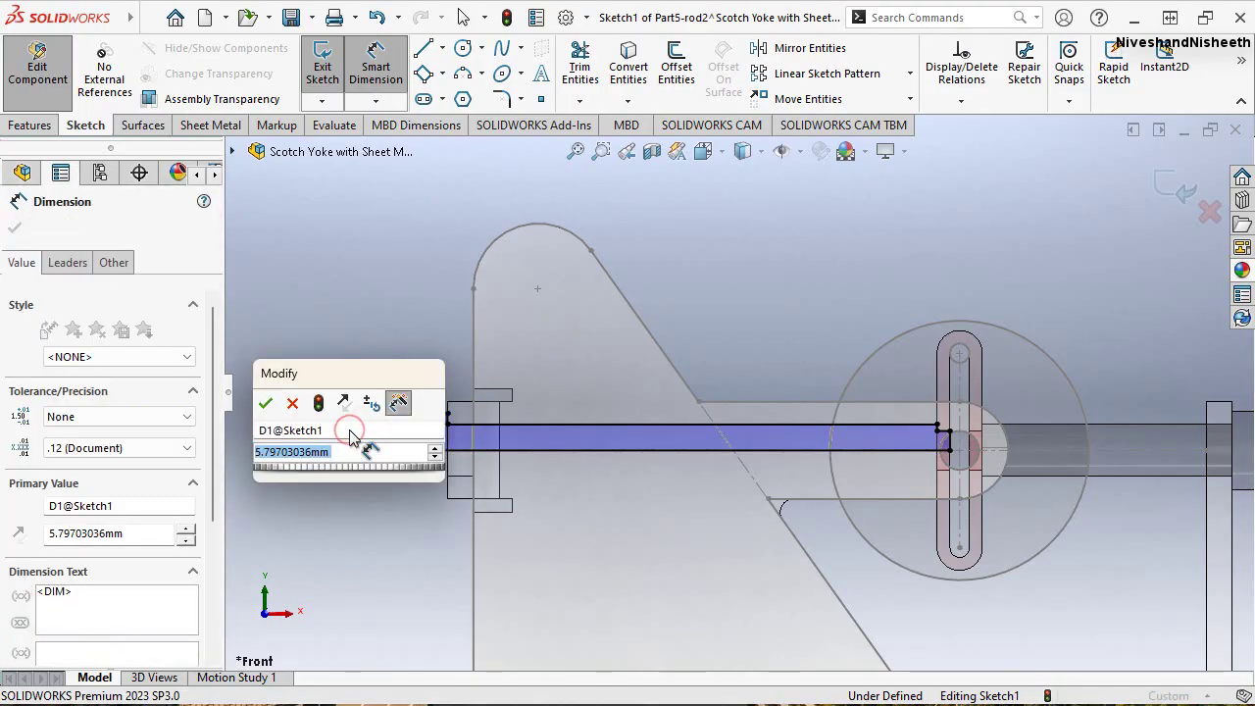
pyautogui.write('6')
pyautogui.press('Return')
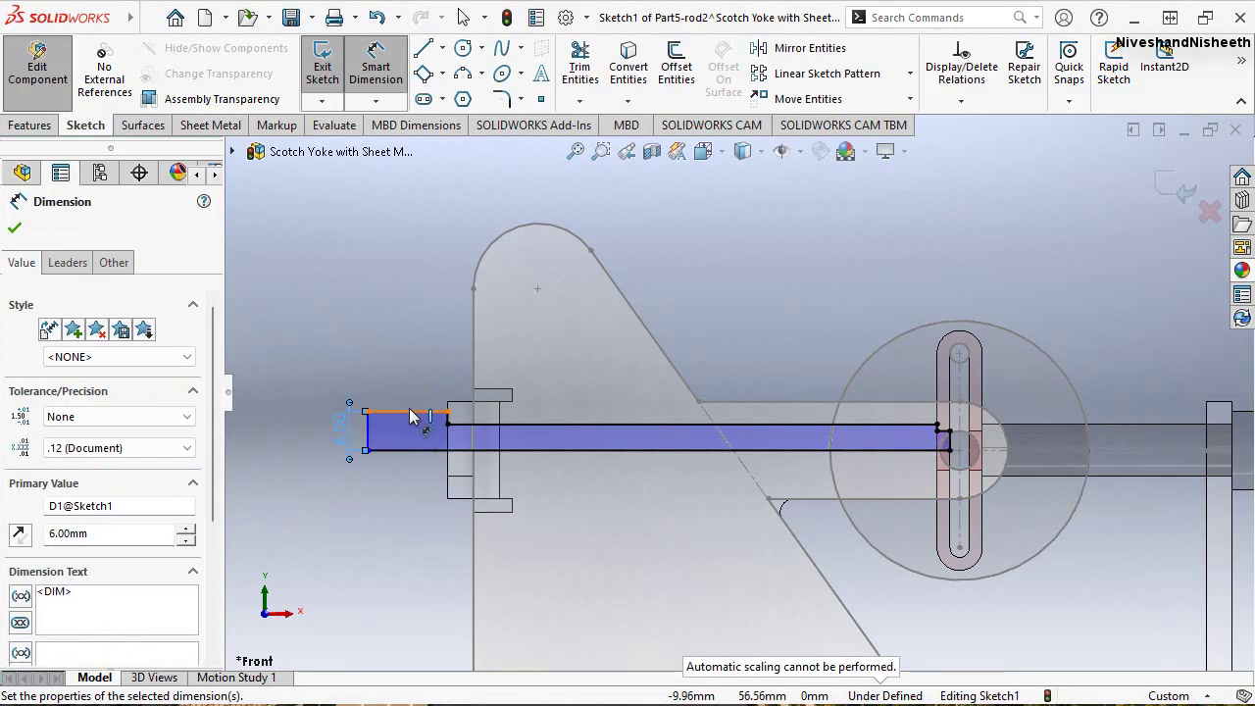
# Dimension the end rectangle's top edge length (12 entered), then start Revolved Boss/Base
pyautogui.click(409, 415)
pyautogui.click(409, 392)
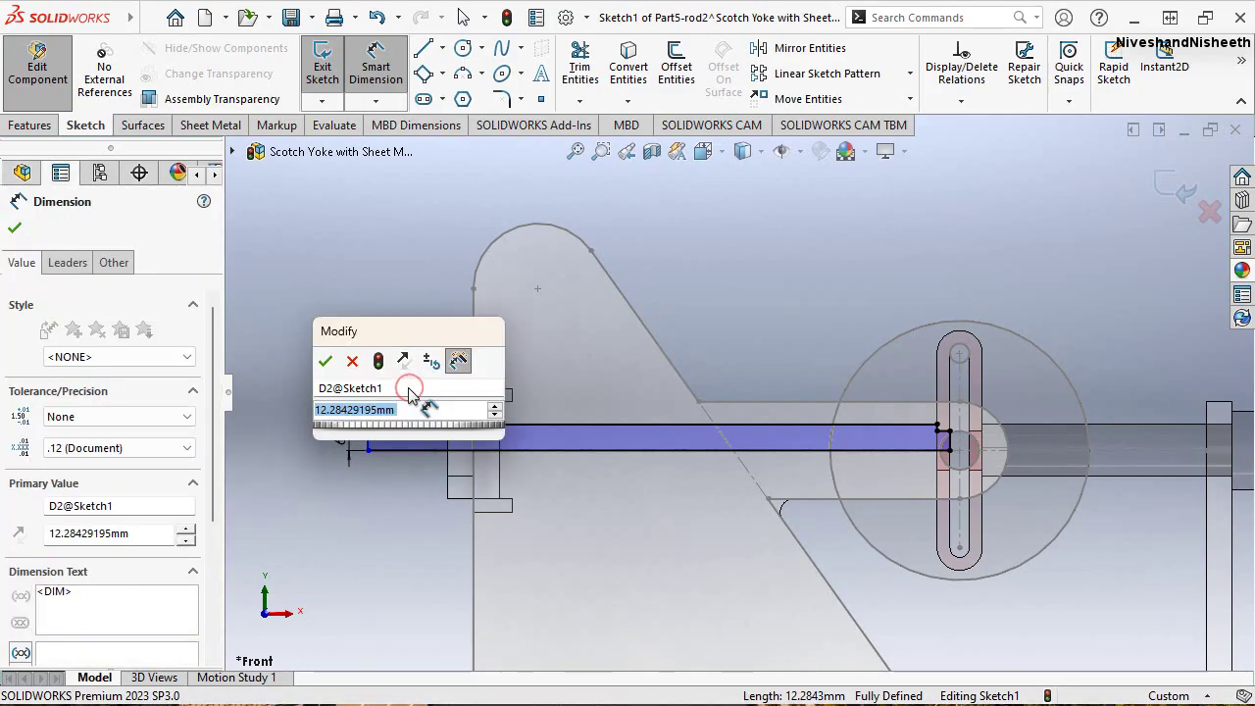
pyautogui.write('12')
pyautogui.press('Return')
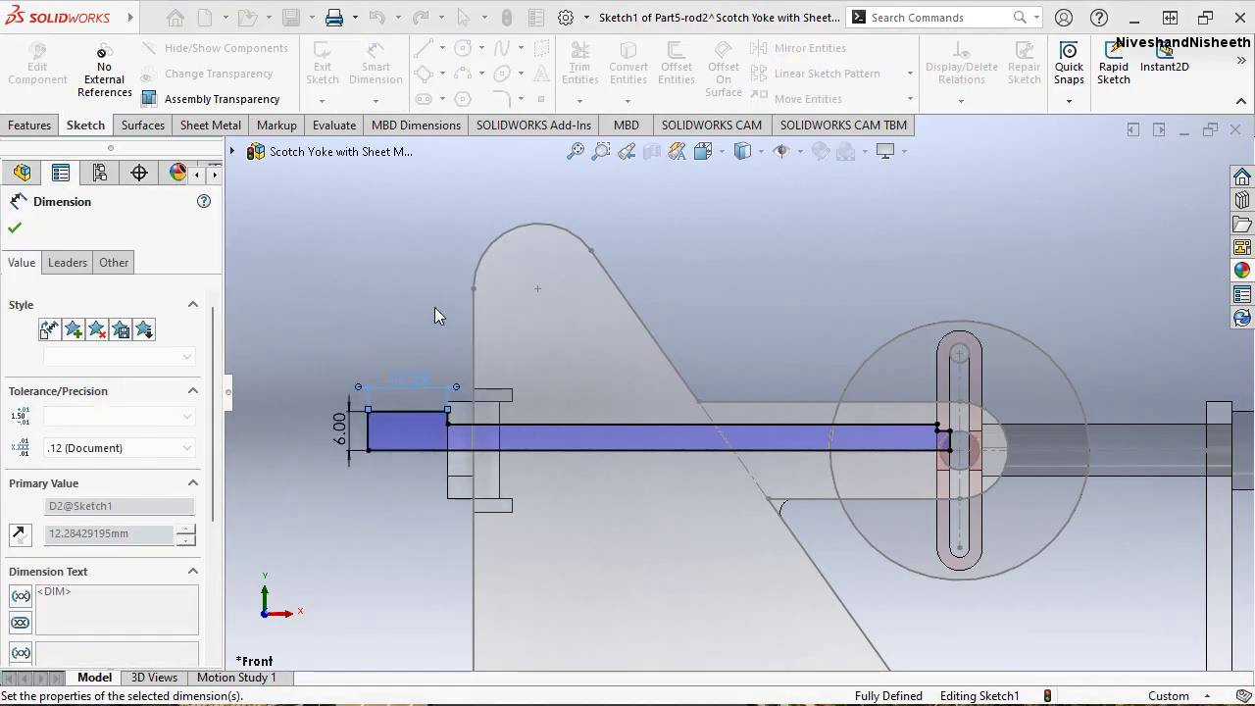
pyautogui.click(30, 126)
pyautogui.click(389, 68)
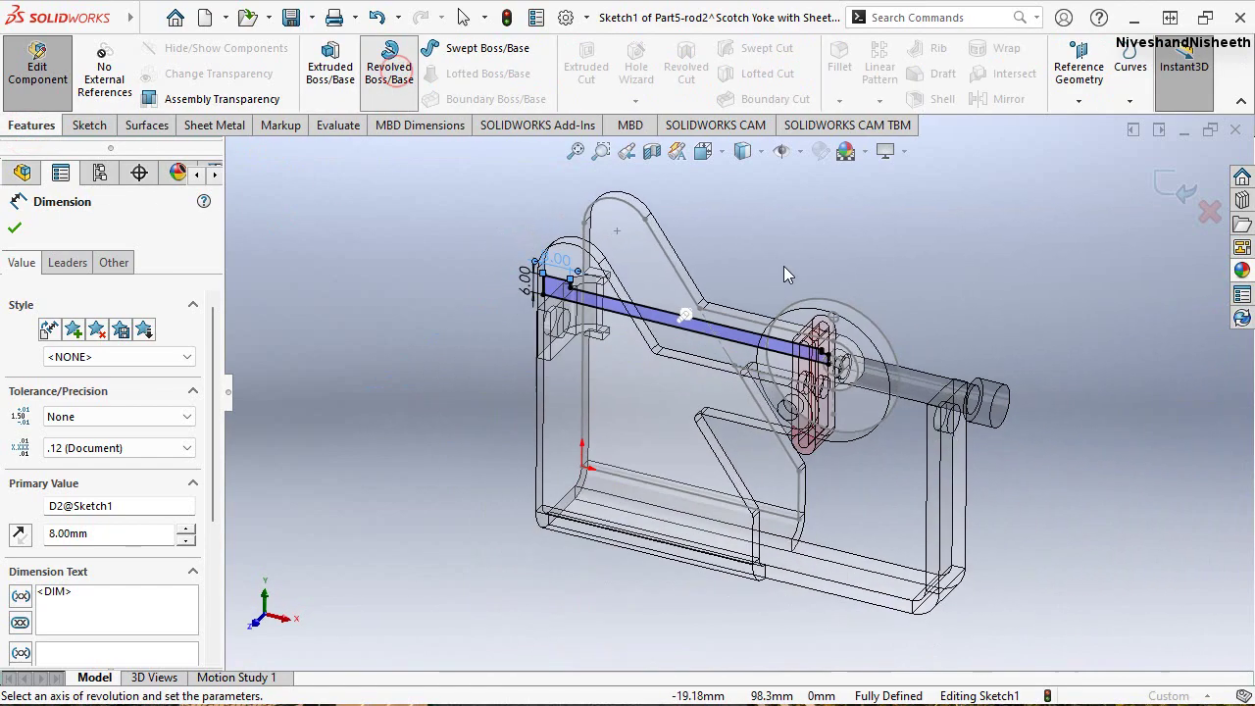
# Revolve the rod rectangle region about its bottom line into a solid rod
pyautogui.click(152, 490)
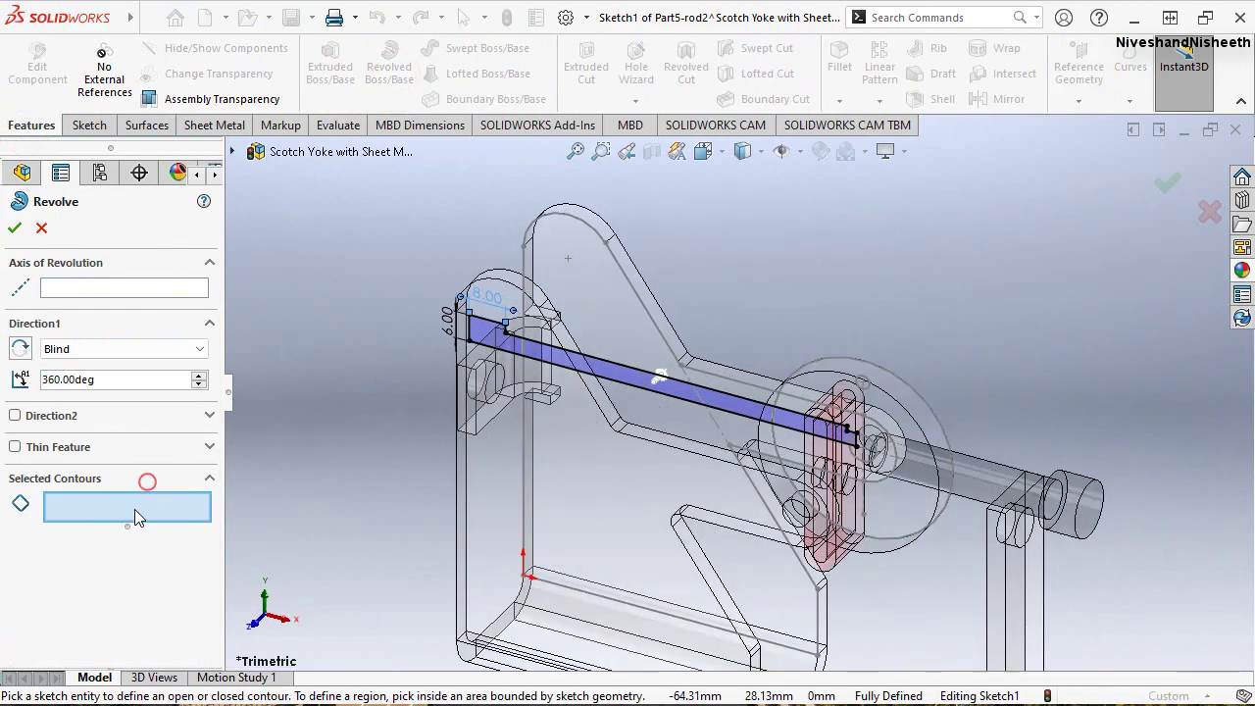
pyautogui.click(635, 384)
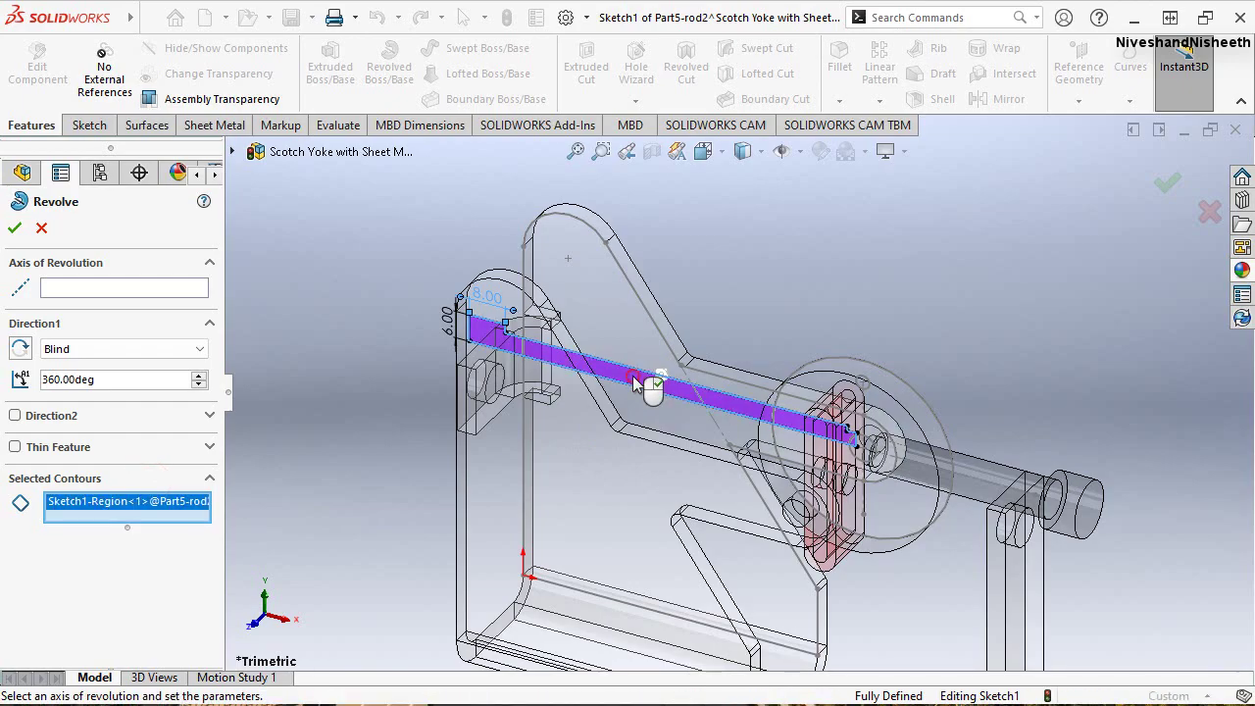
pyautogui.click(113, 283)
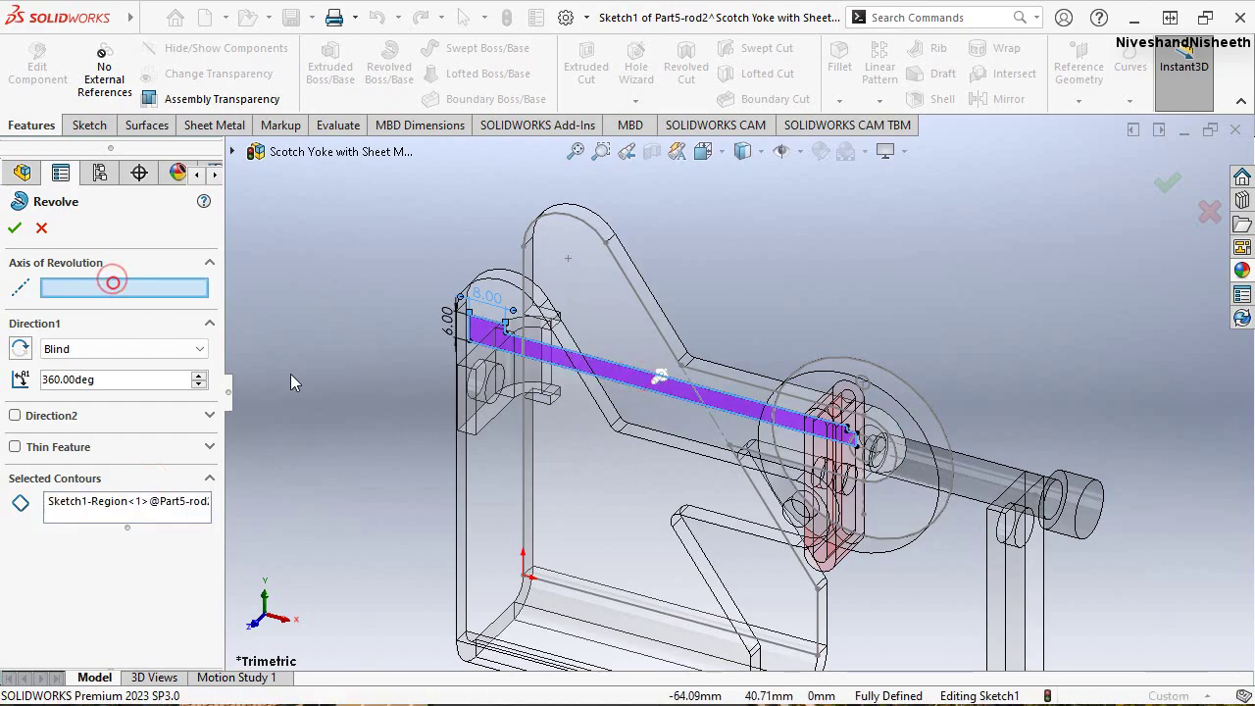
pyautogui.click(693, 407)
pyautogui.press('Return')
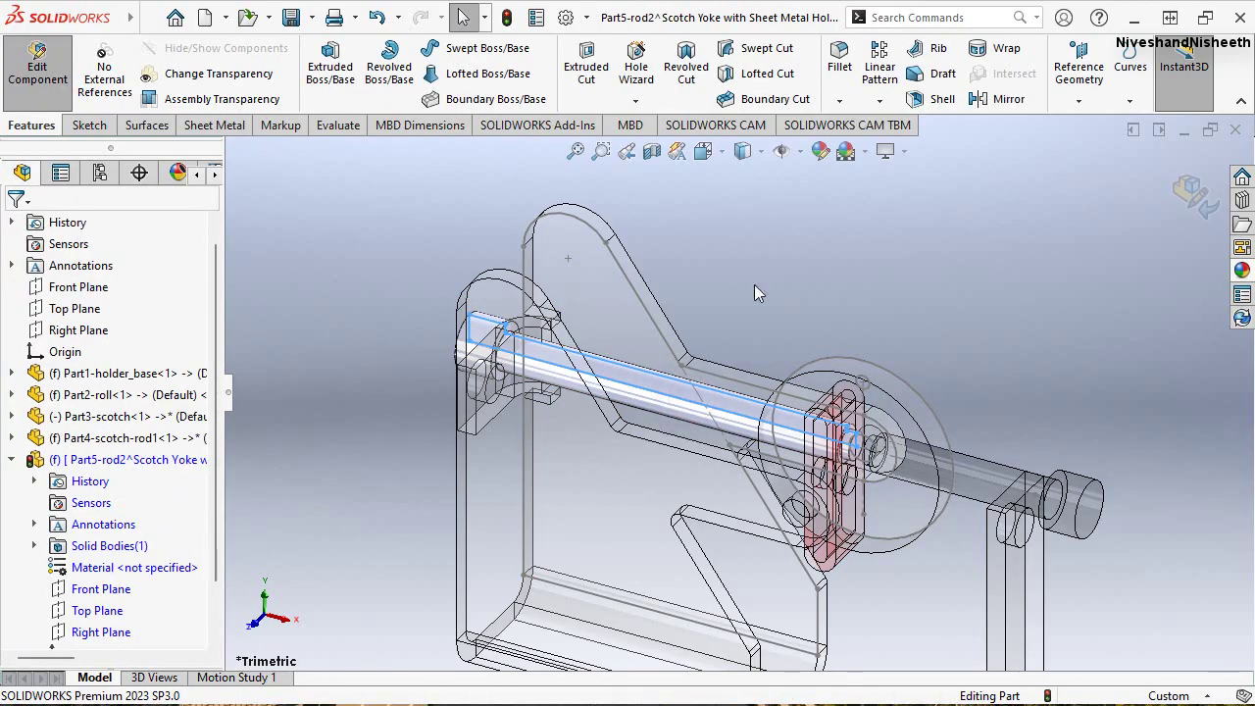
# Exit part editing and save everything, storing Part5-rod2 as an external file
pyautogui.click(1194, 201)
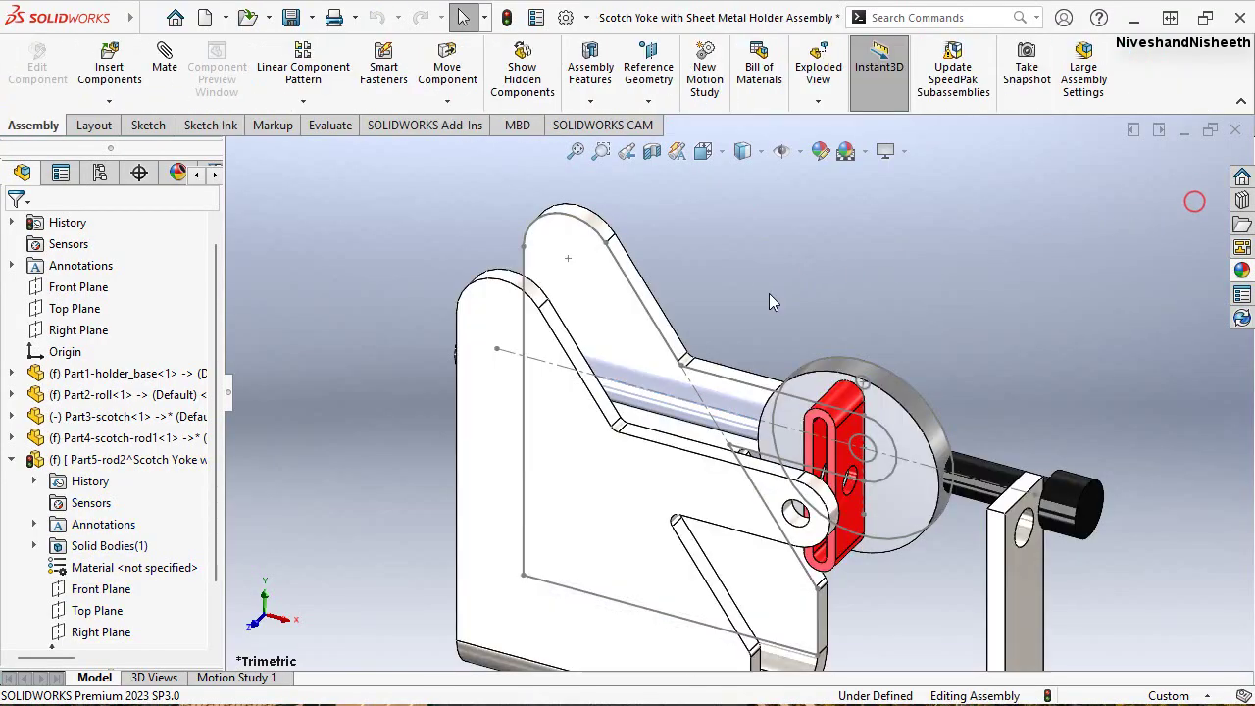
pyautogui.moveTo(746, 334); pyautogui.dragTo(768, 291, button='middle')
pyautogui.moveTo(855, 397); pyautogui.dragTo(692, 568, button='middle')
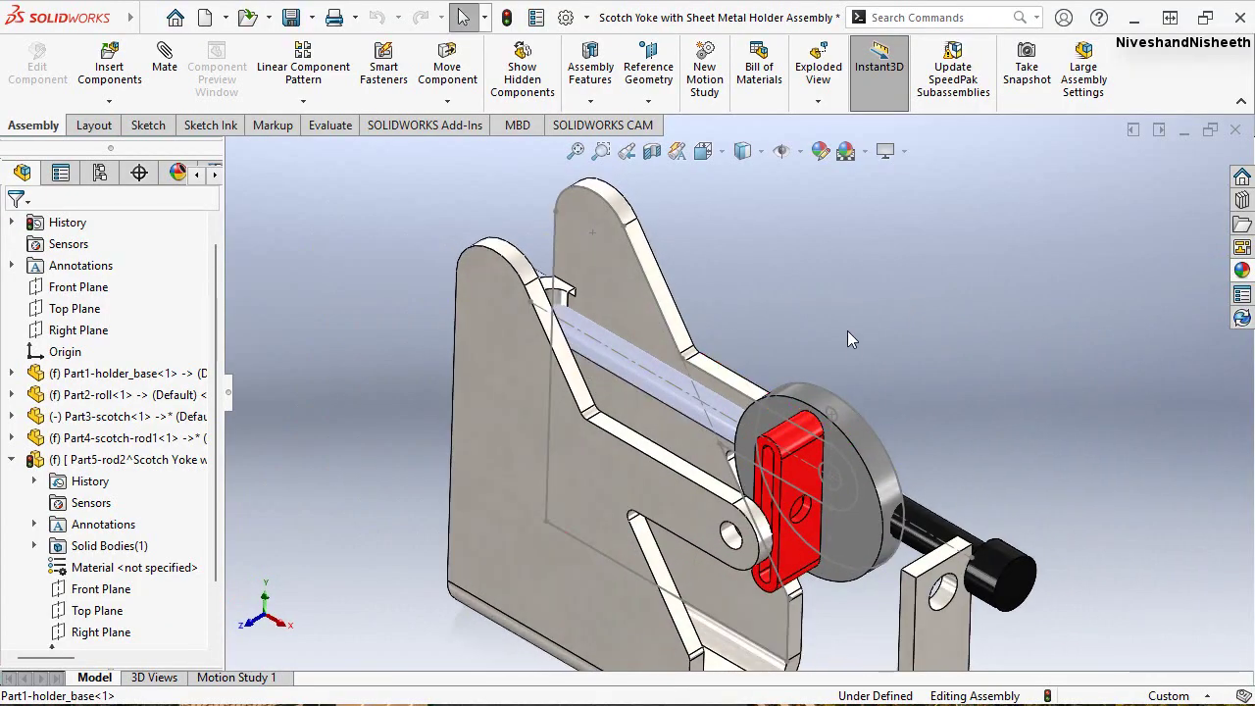
pyautogui.click(13, 460)
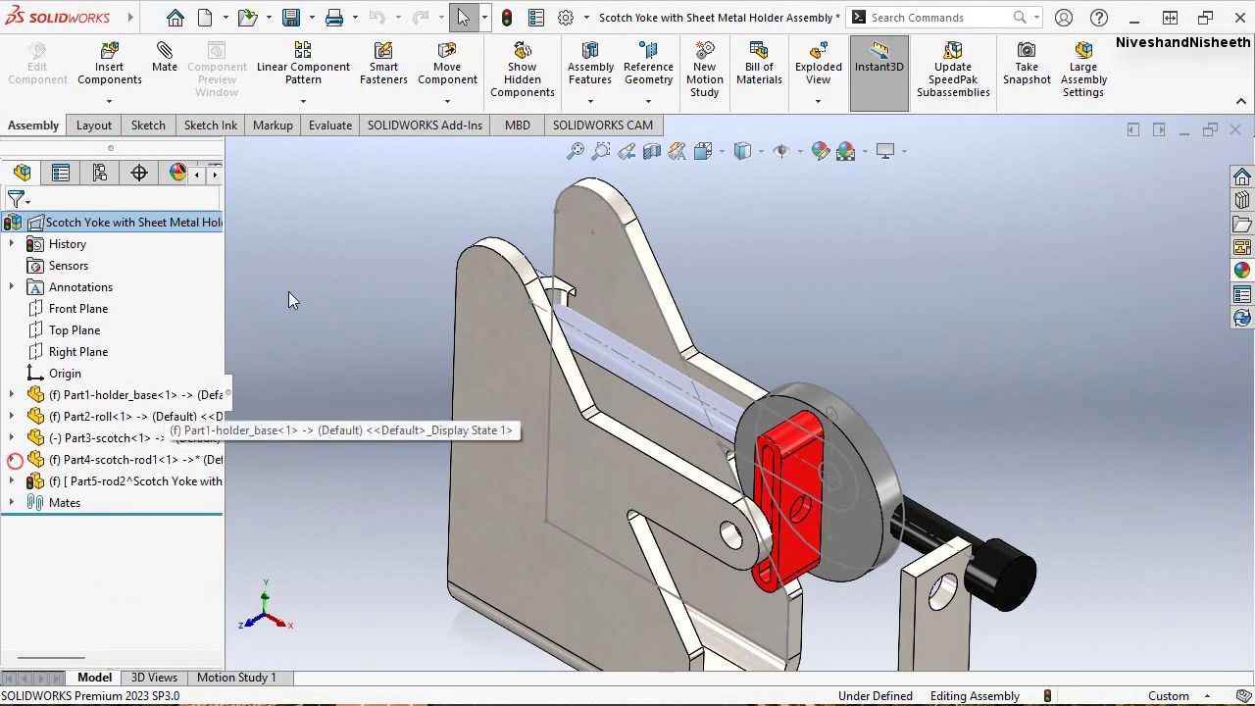
pyautogui.click(291, 19)
pyautogui.click(758, 488)
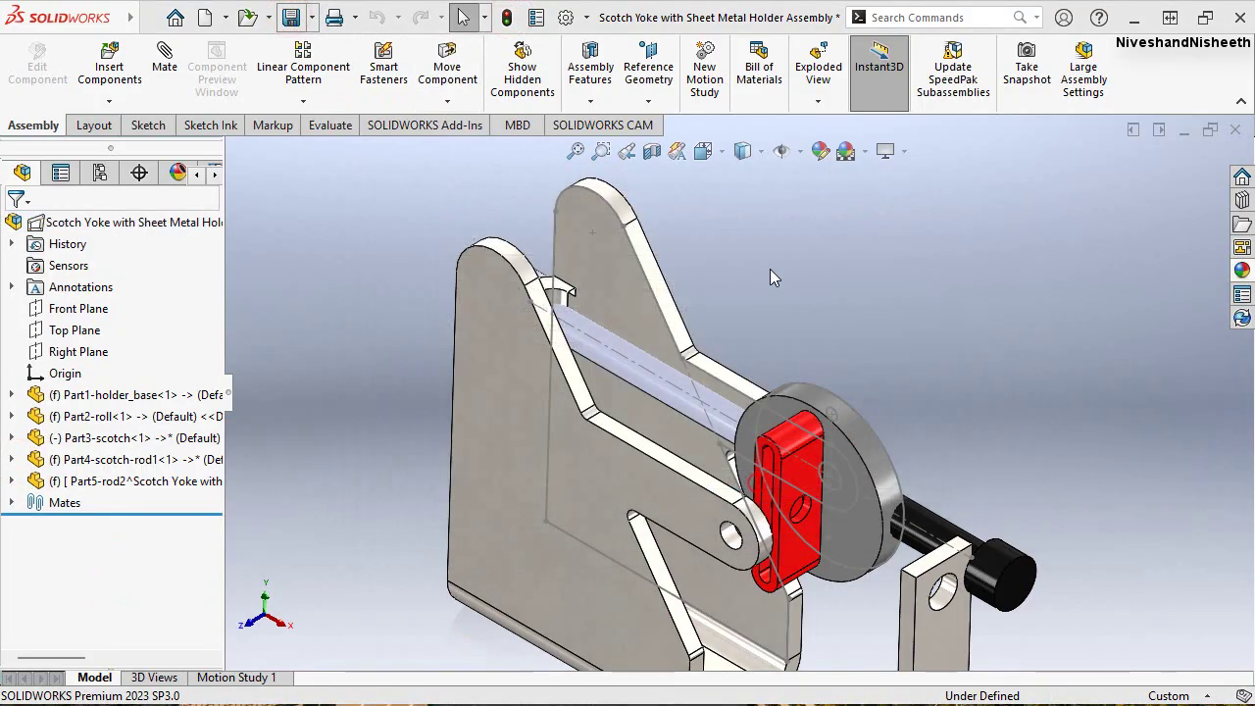
pyautogui.click(513, 252)
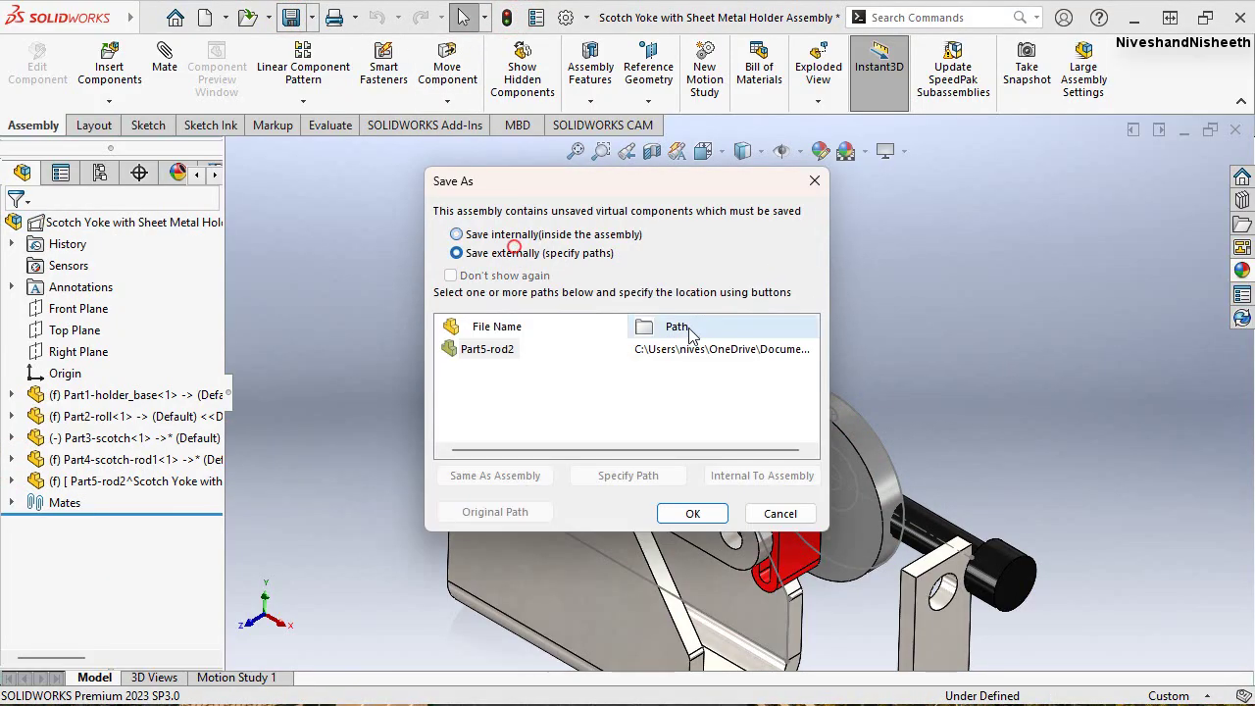
pyautogui.click(691, 514)
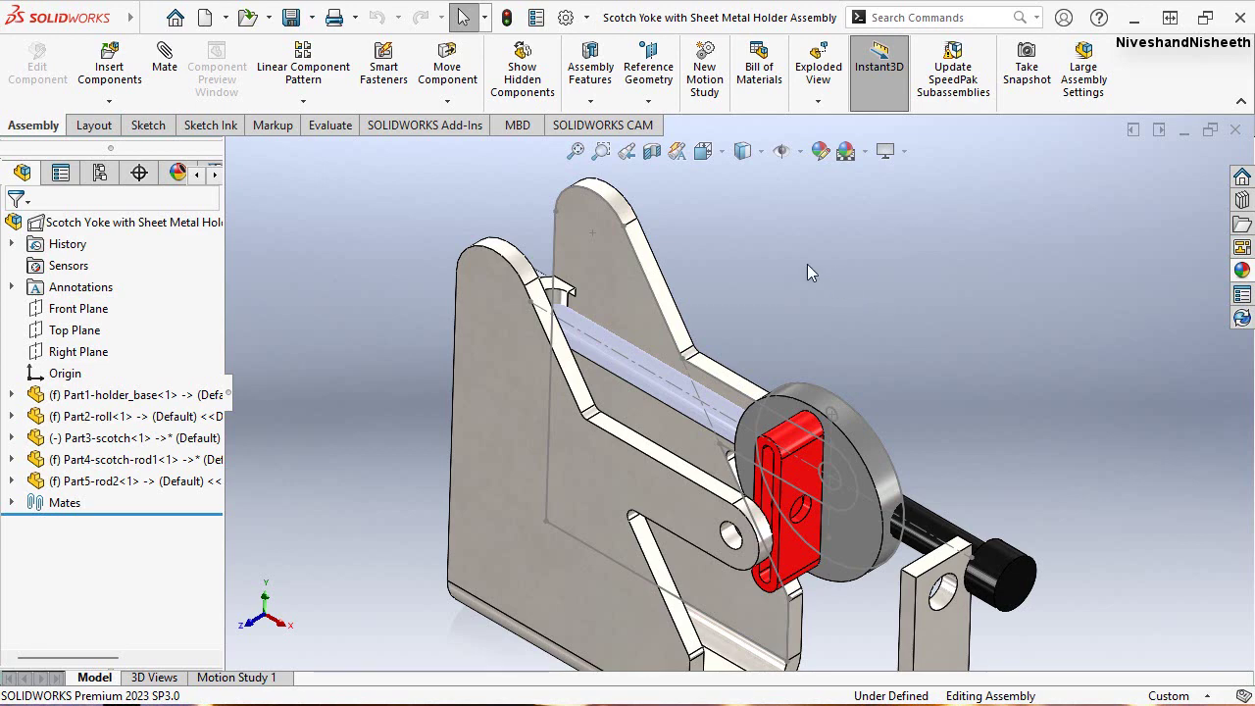
# Change Part5-rod2's appearance colour to black via Edit Appearance
pyautogui.click(168, 490)
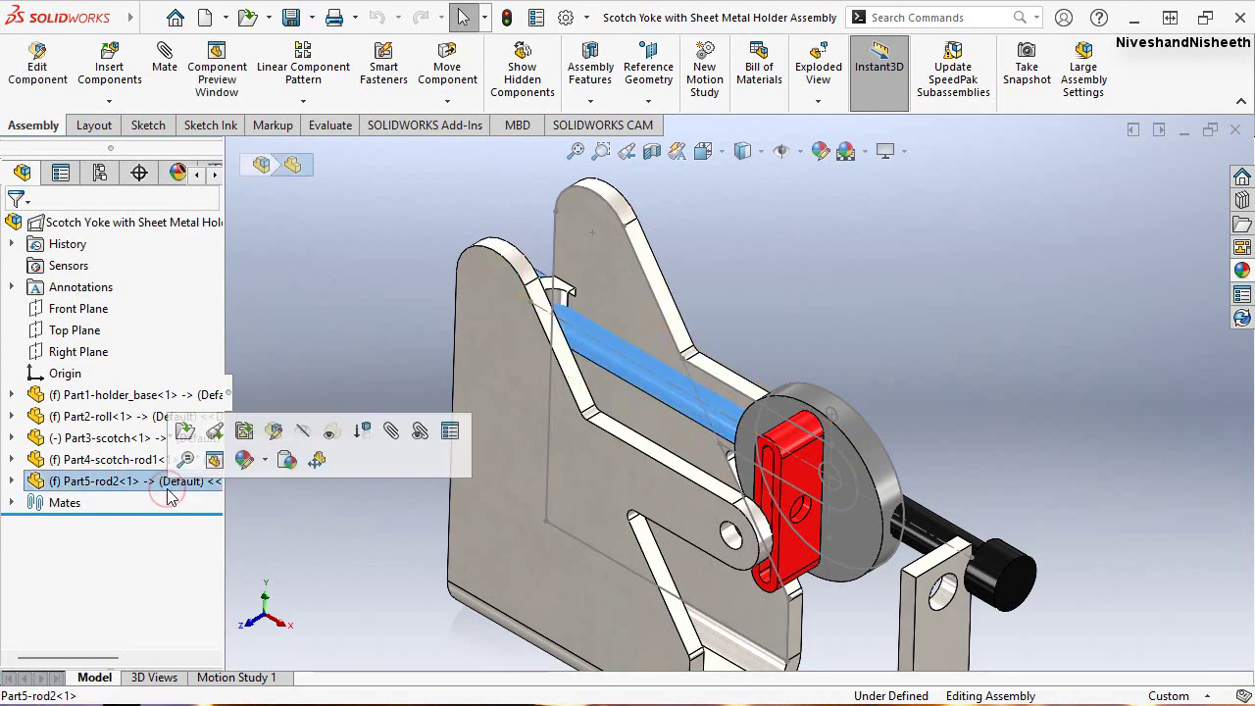
pyautogui.click(823, 159)
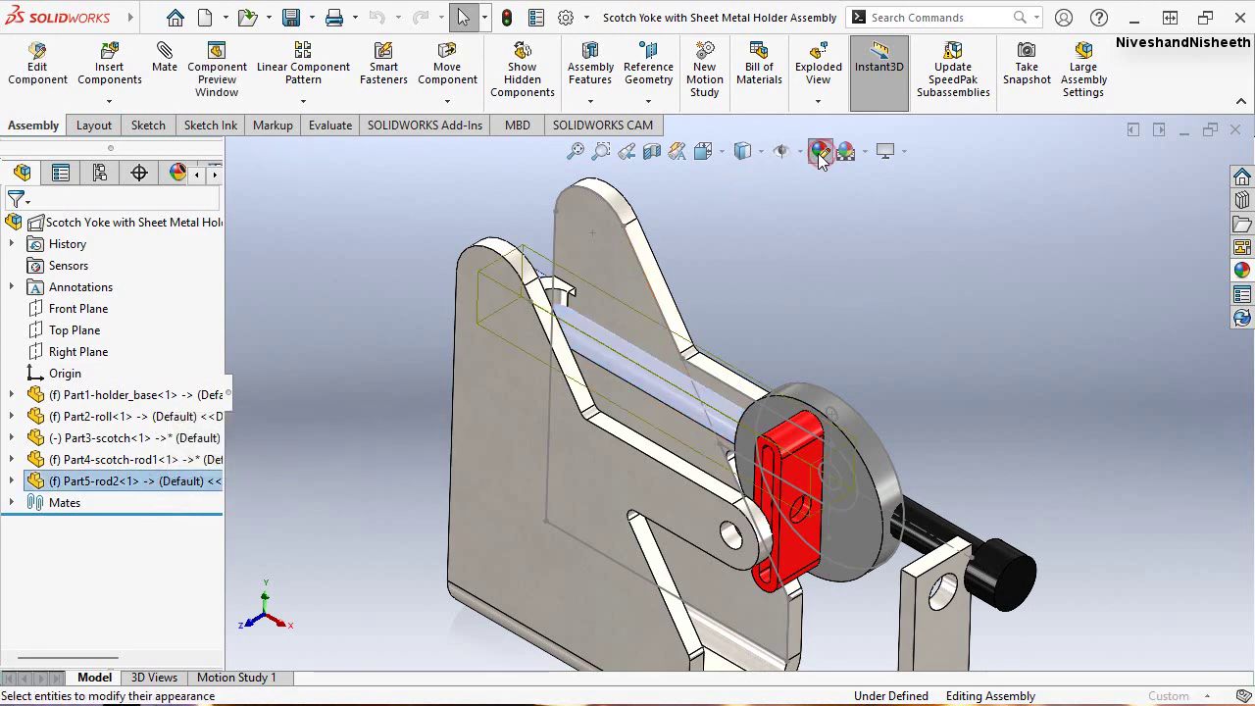
pyautogui.scroll(-2, 206, 451)
pyautogui.scroll(-3, 206, 451)
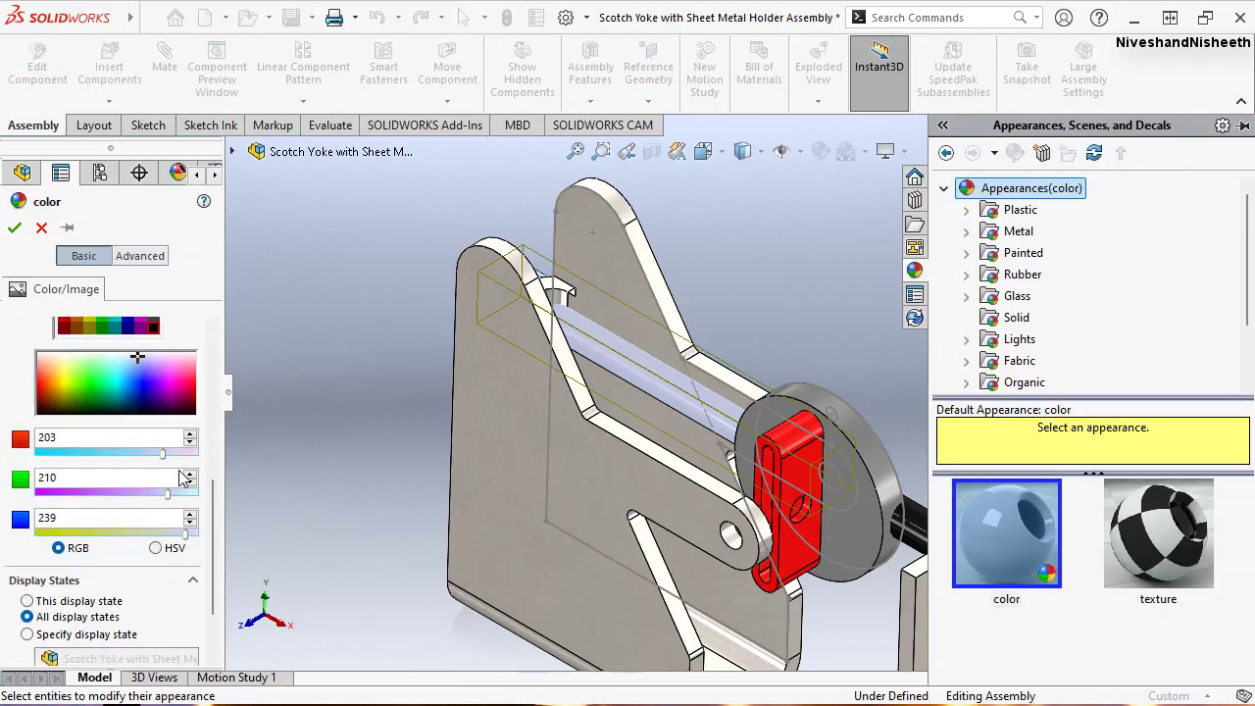
pyautogui.scroll(2, 196, 377)
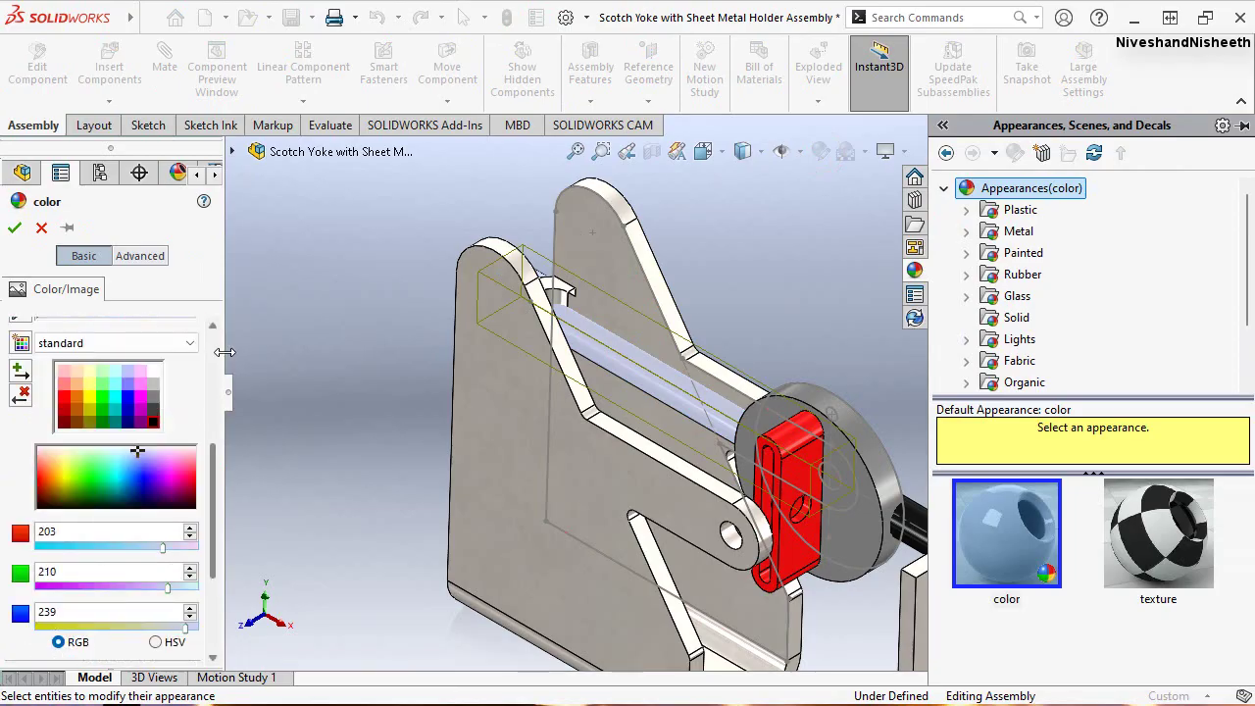
pyautogui.click(153, 422)
pyautogui.click(14, 229)
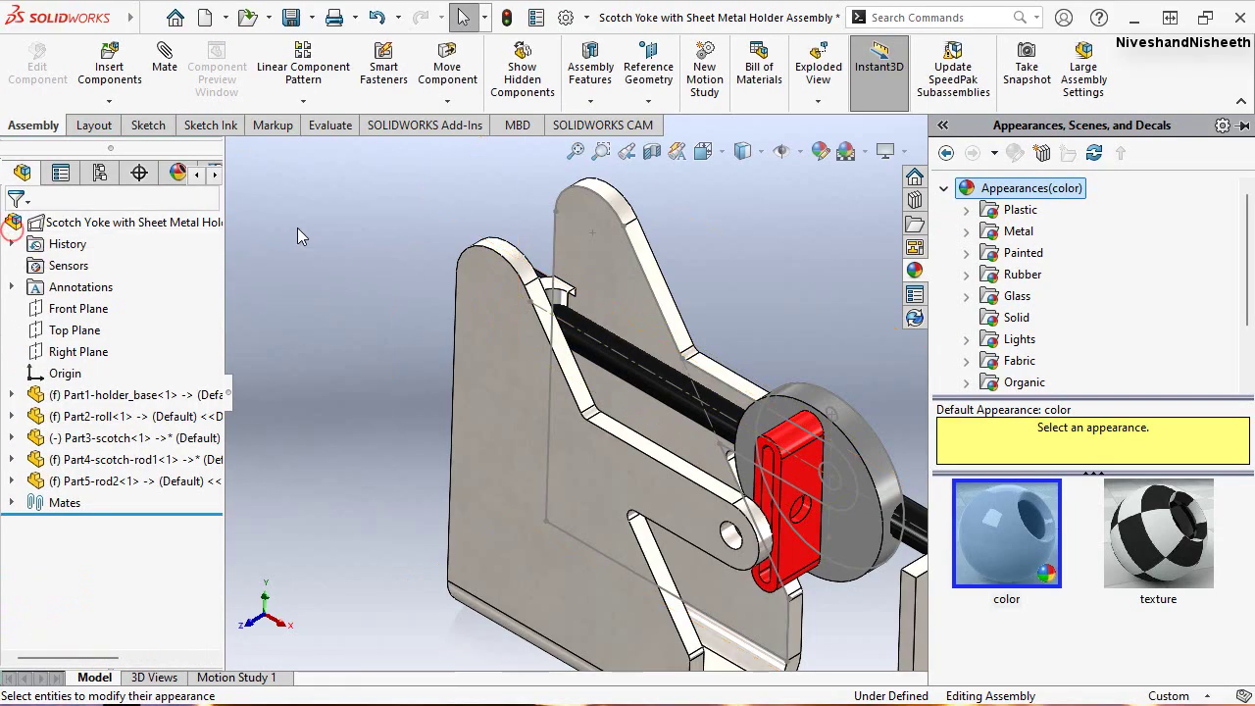
pyautogui.moveTo(706, 387)
pyautogui.mouseDown(button='middle')
pyautogui.moveTo(931, 498)
pyautogui.moveTo(789, 321)
pyautogui.mouseUp(button='middle')
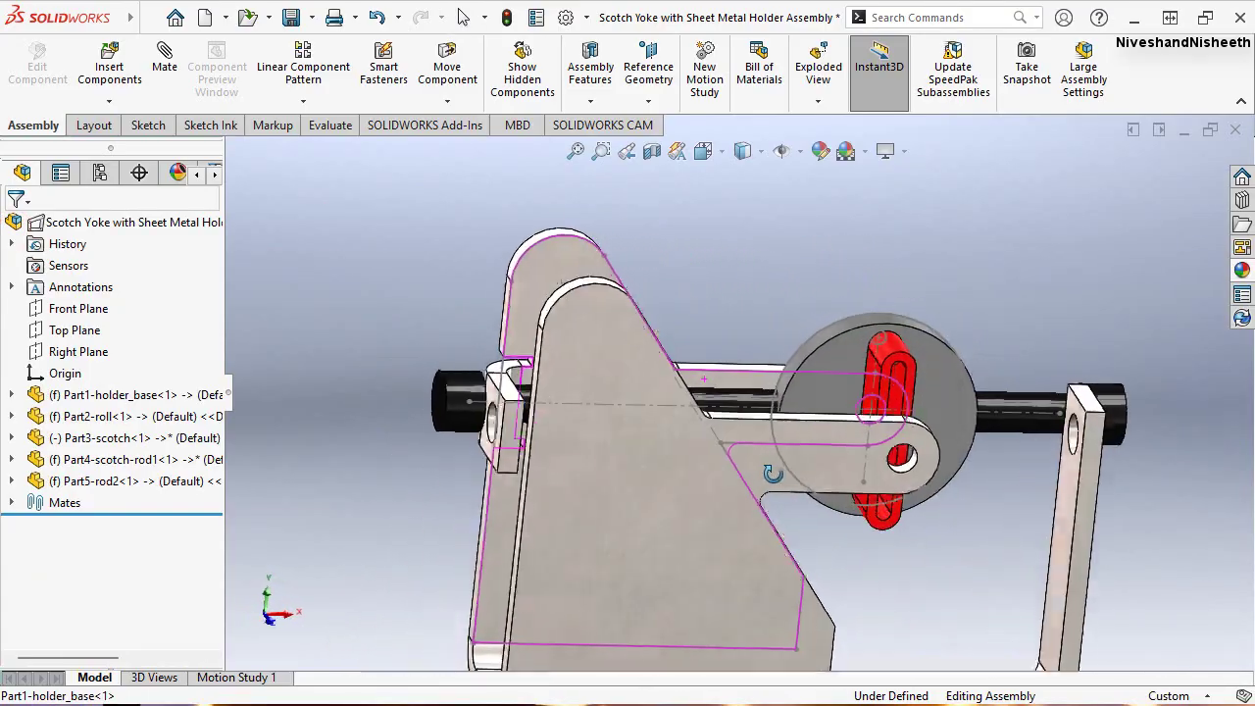
# Lock all of Part5-rod2's external references and save all modified documents
pyautogui.rightClick(140, 480)
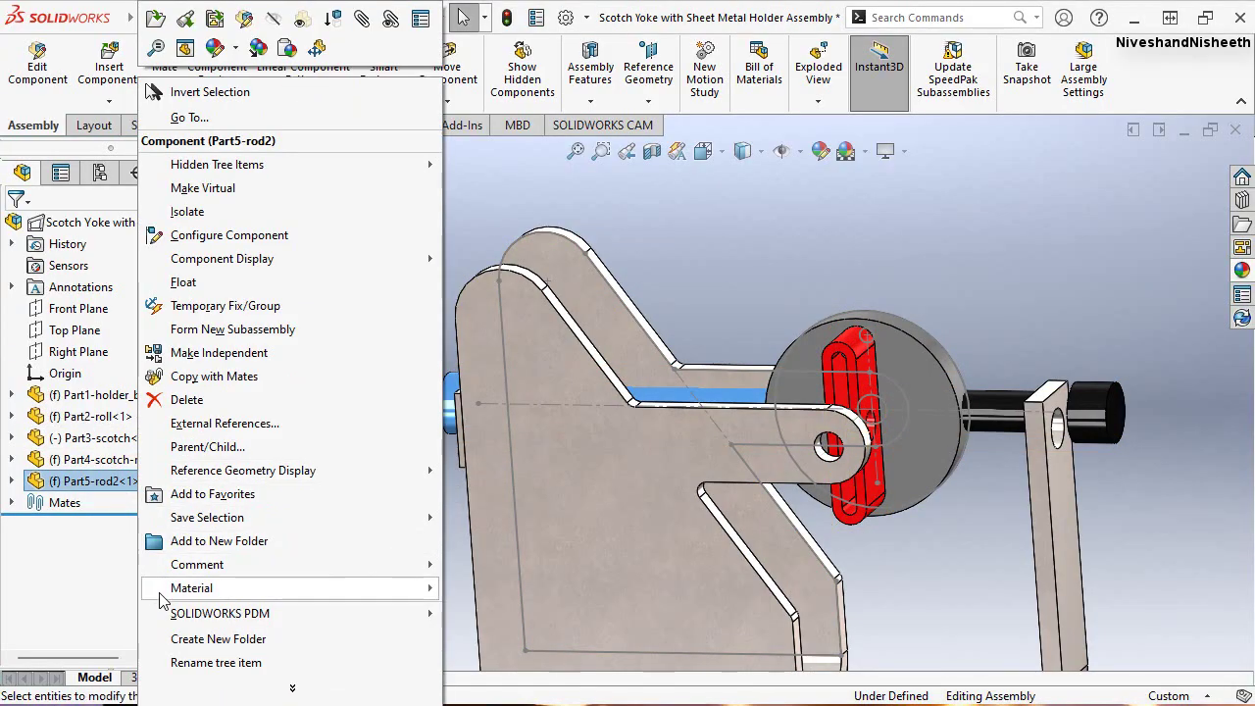
pyautogui.moveTo(191, 587)
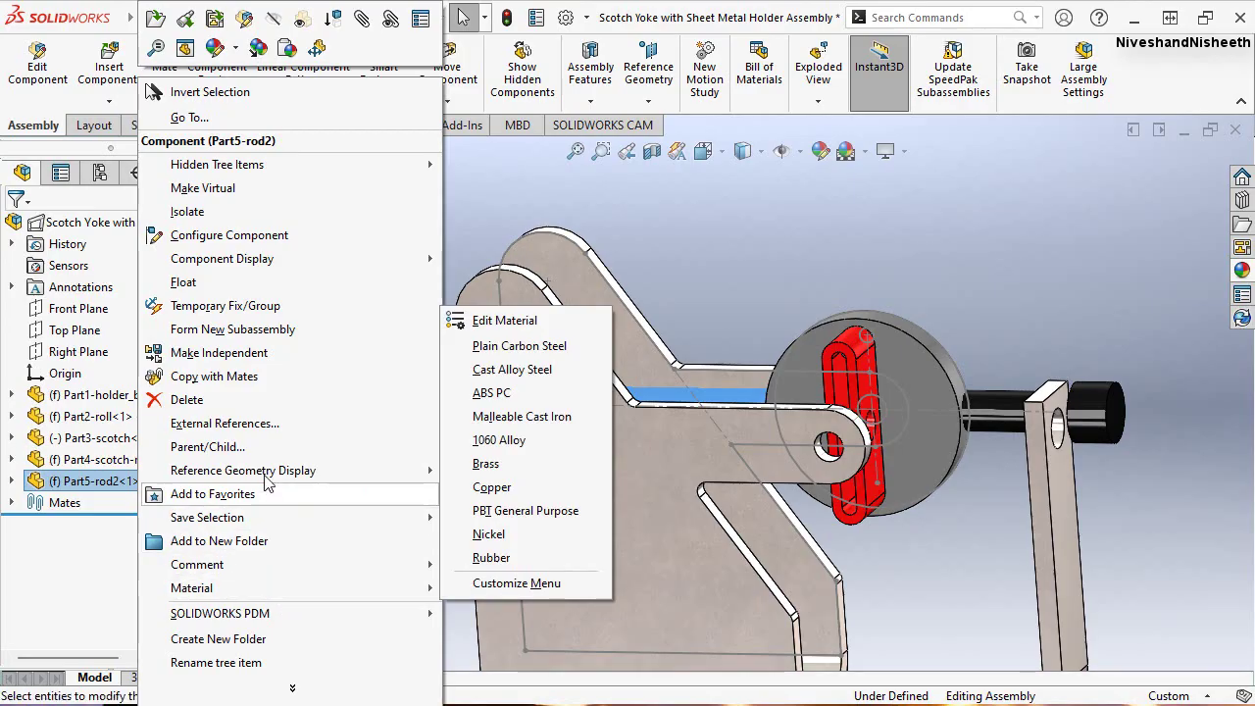
pyautogui.click(261, 424)
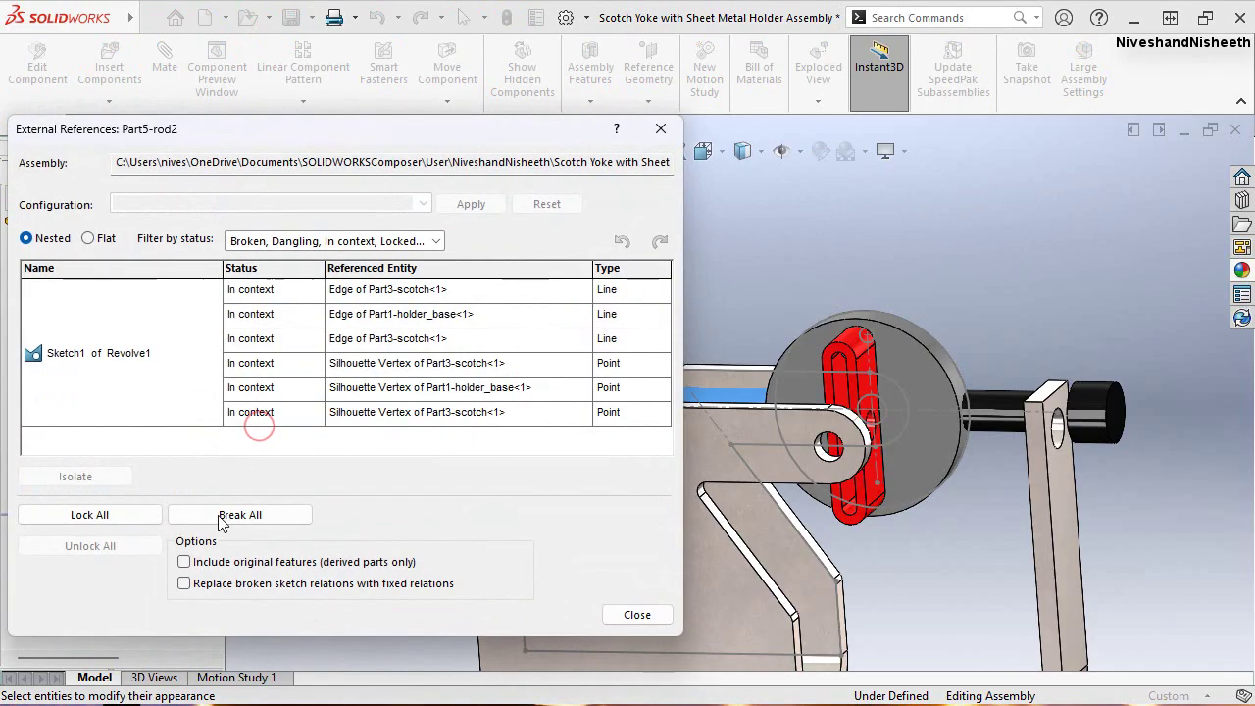
pyautogui.click(110, 514)
pyautogui.click(408, 493)
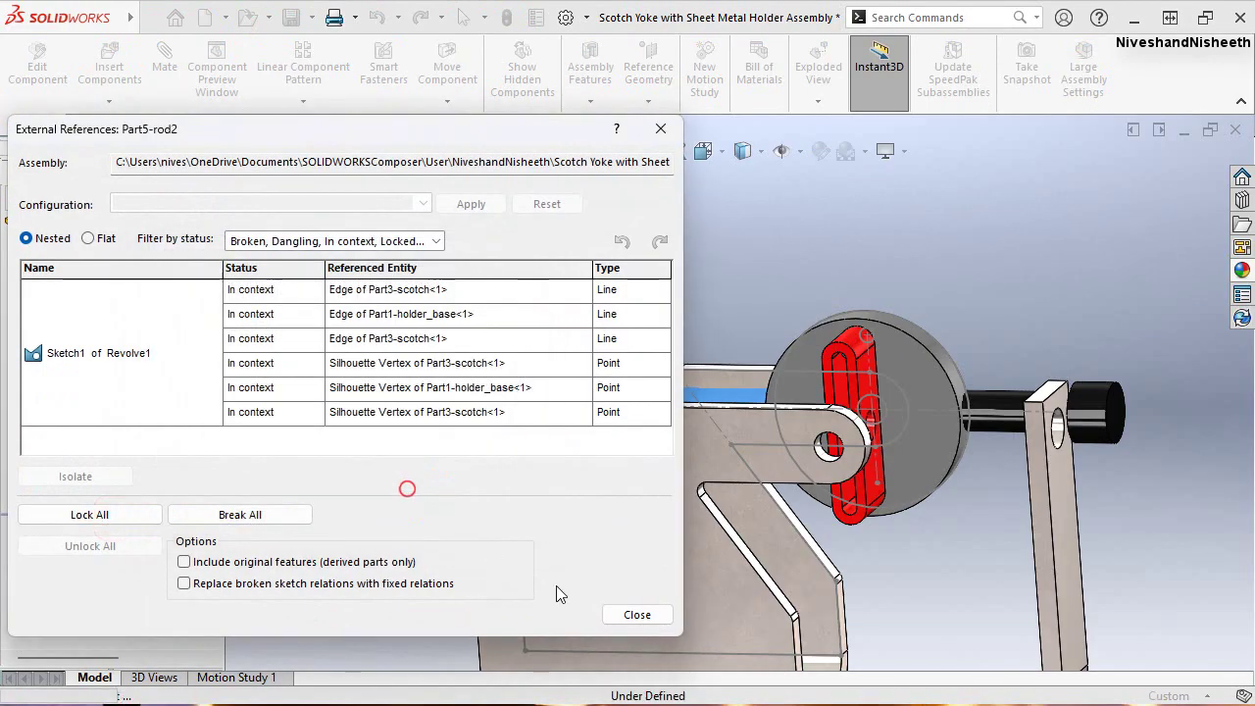
pyautogui.click(635, 613)
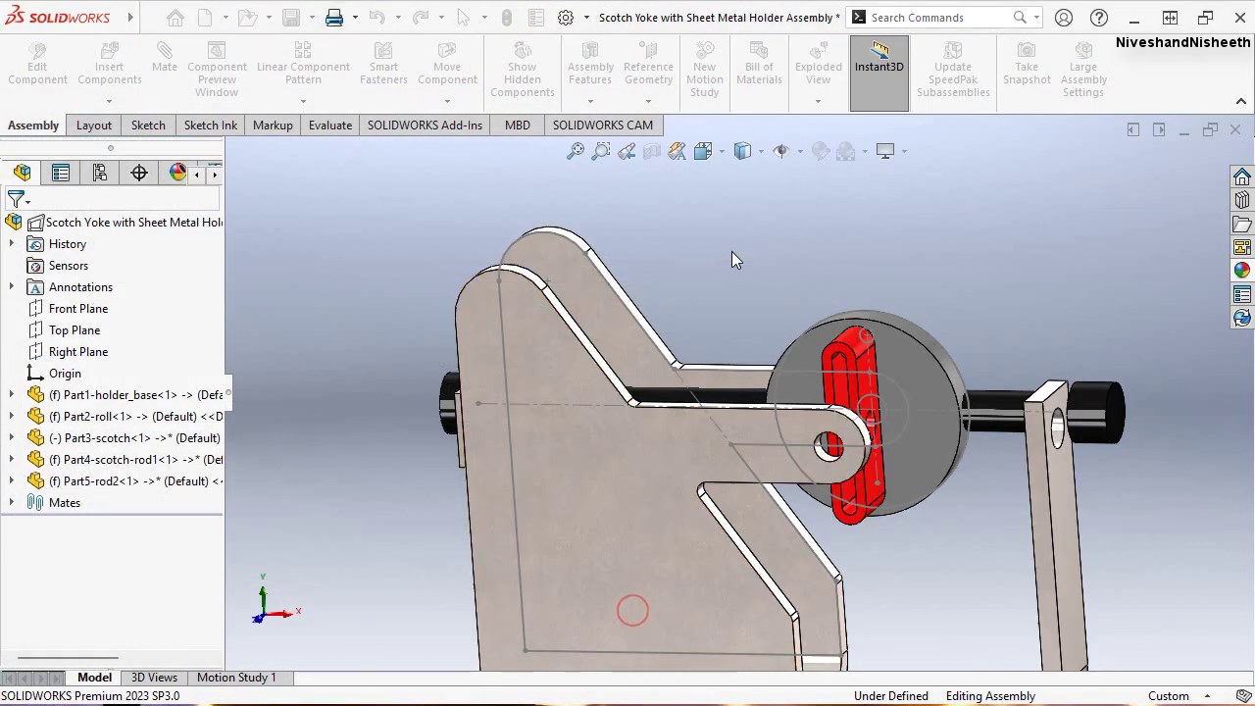
pyautogui.hotkey('ctrl', 's')
pyautogui.click(748, 489)
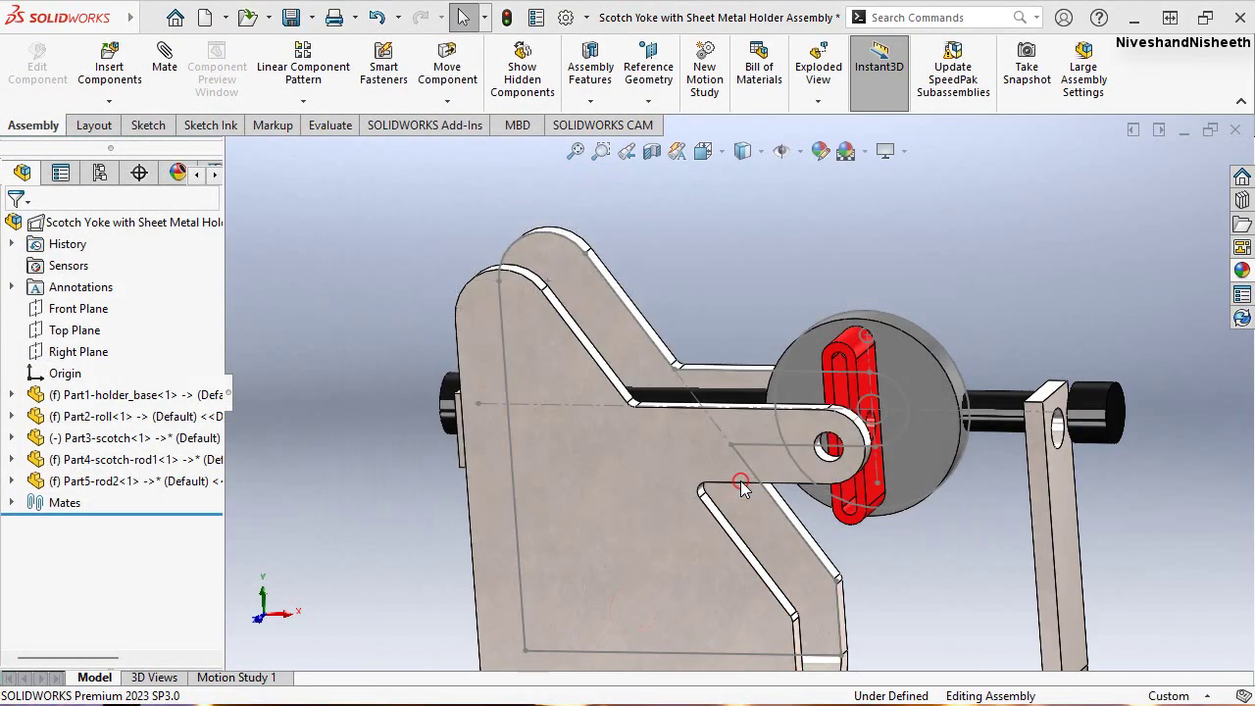
# Set the Part2-roll component to float instead of fixed
pyautogui.click(575, 153)
pyautogui.moveTo(685, 243)
pyautogui.mouseDown(button='middle')
pyautogui.moveTo(816, 272)
pyautogui.moveTo(272, 310)
pyautogui.mouseUp(button='middle')
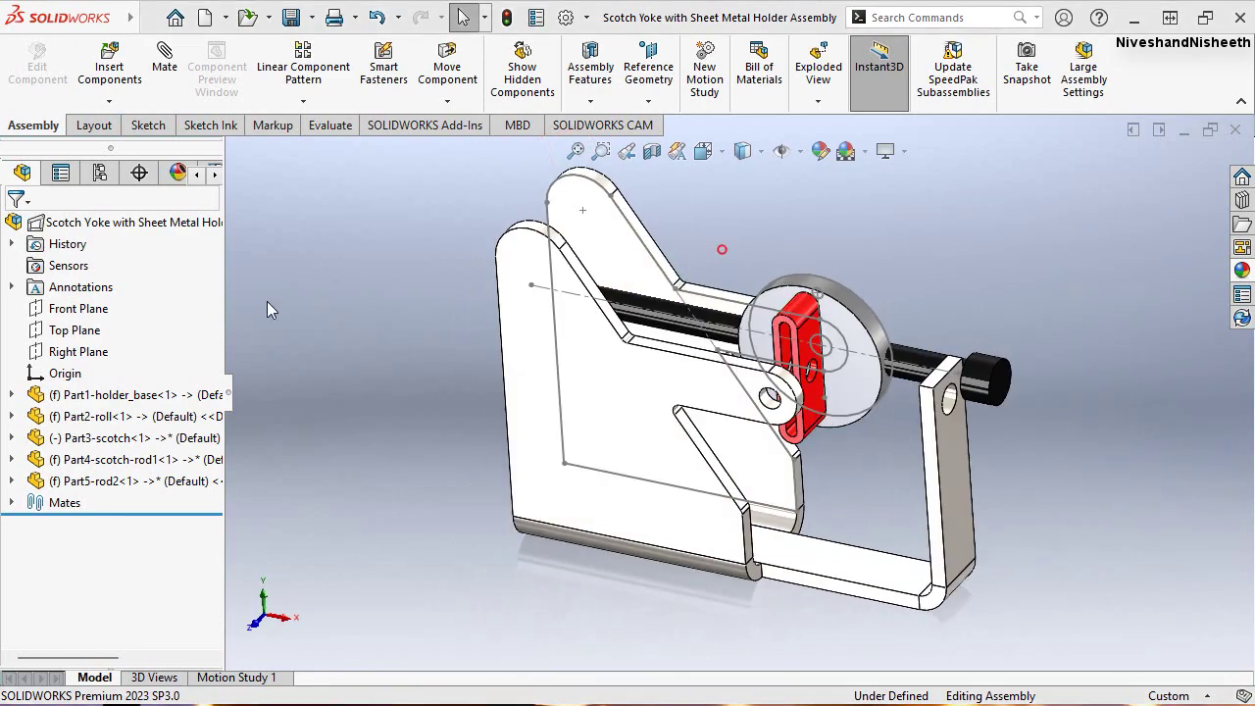
pyautogui.click(132, 417)
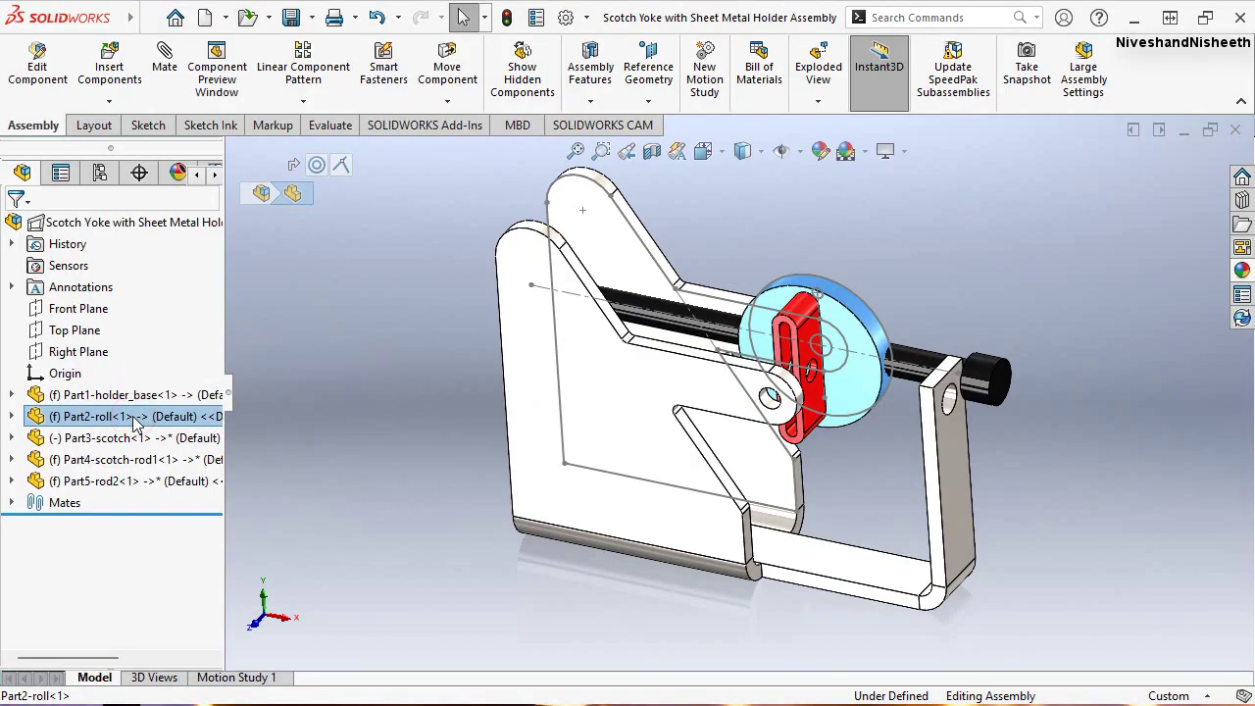
pyautogui.rightClick(135, 420)
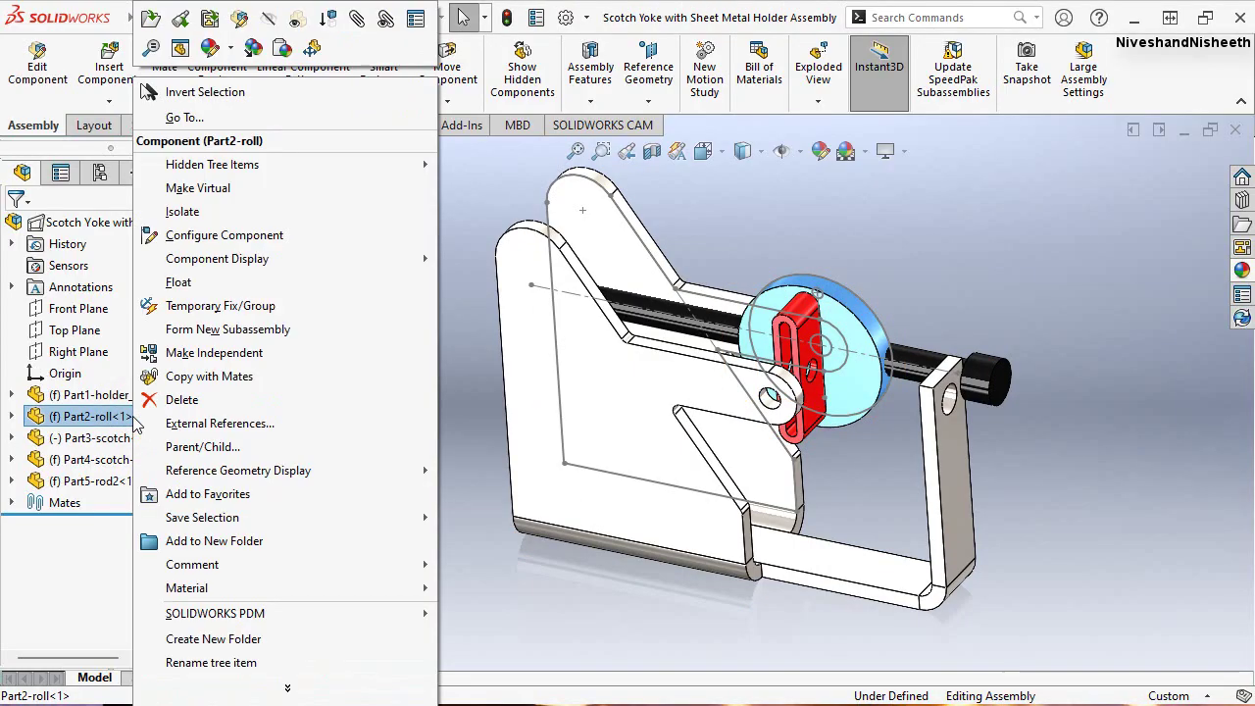
pyautogui.click(194, 281)
# Move the roll disc nearer the holder and hide its sketch outlines
pyautogui.moveTo(295, 298); pyautogui.dragTo(882, 419, button='middle')
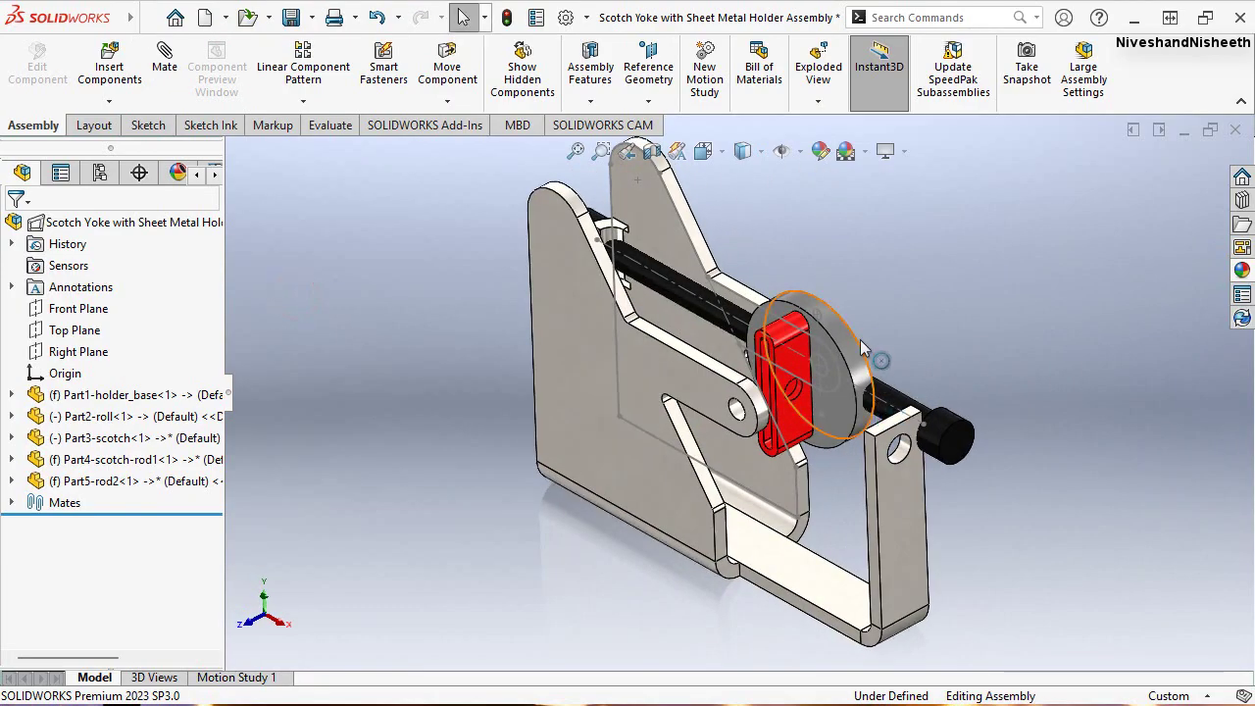
pyautogui.scroll(-3, 838, 367)
pyautogui.moveTo(824, 378); pyautogui.dragTo(784, 392)
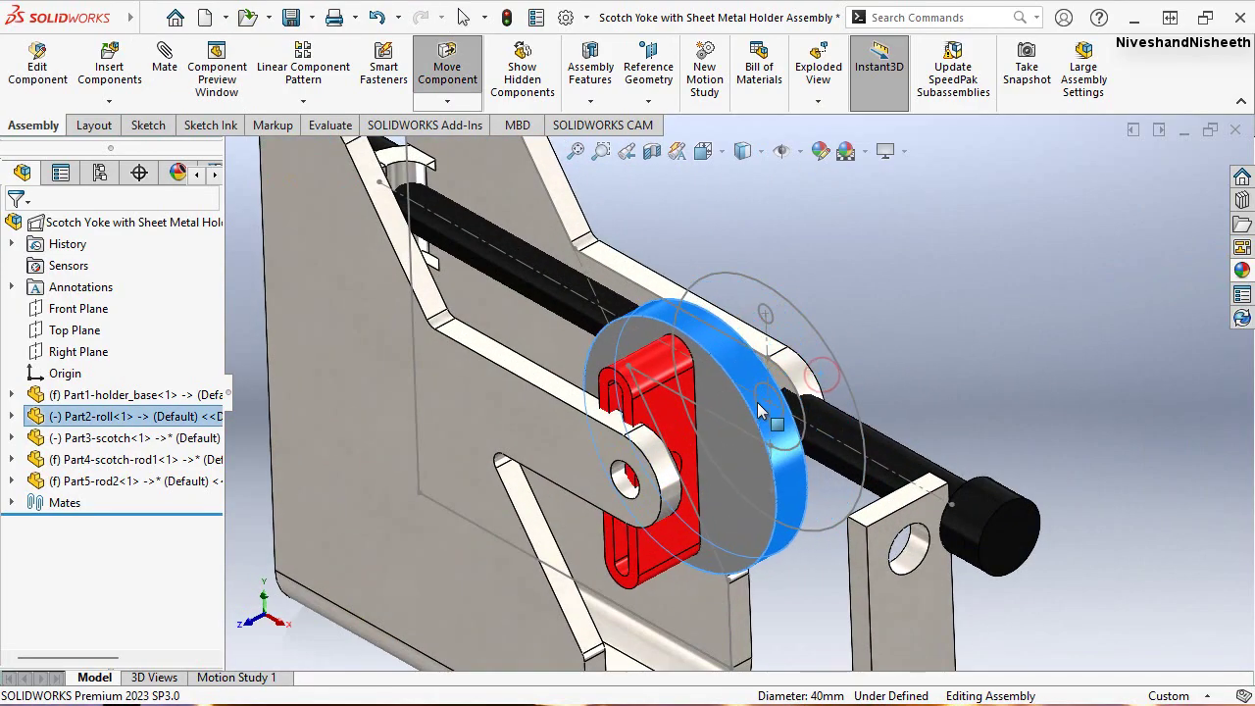
pyautogui.press('Escape')
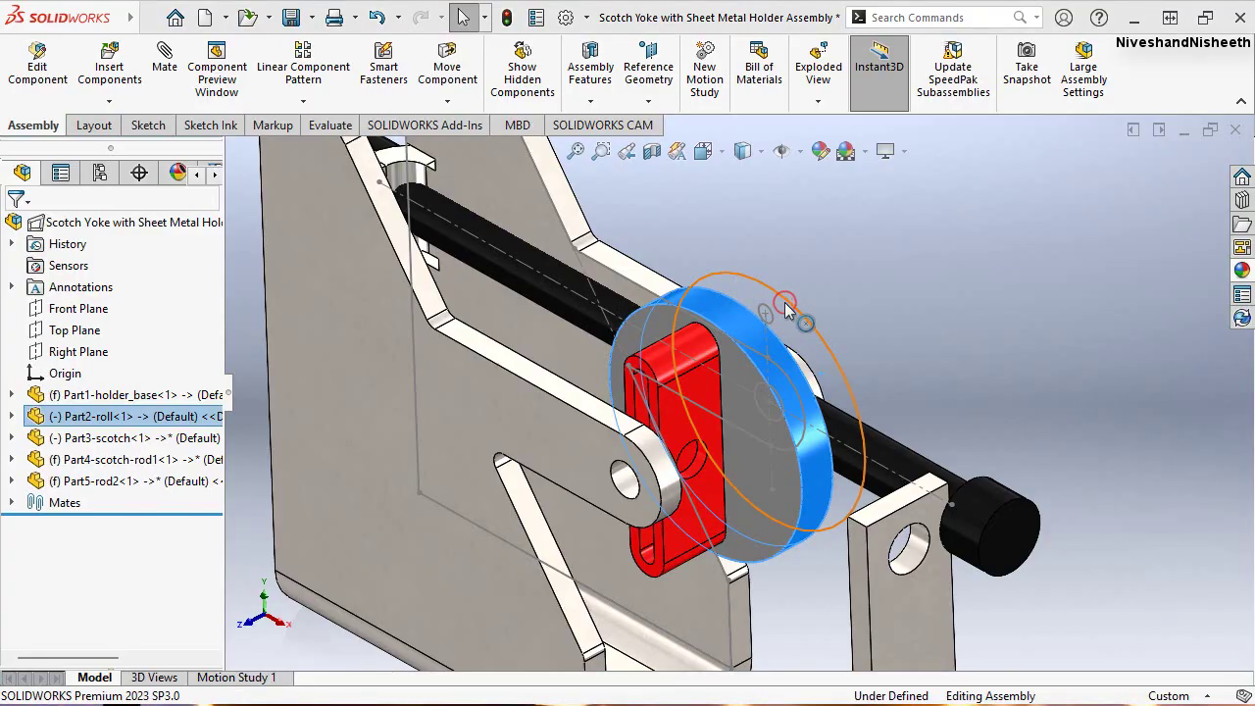
pyautogui.click(786, 310)
pyautogui.click(872, 249)
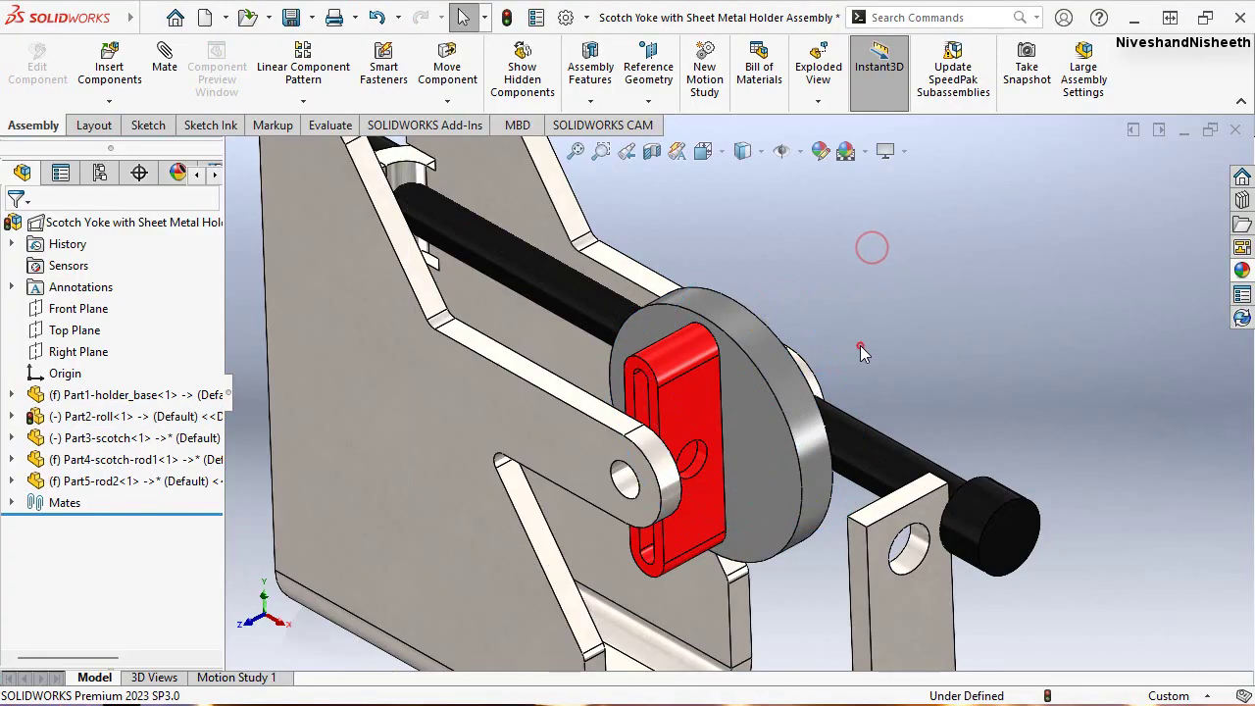
pyautogui.moveTo(830, 347); pyautogui.dragTo(789, 404, button='middle')
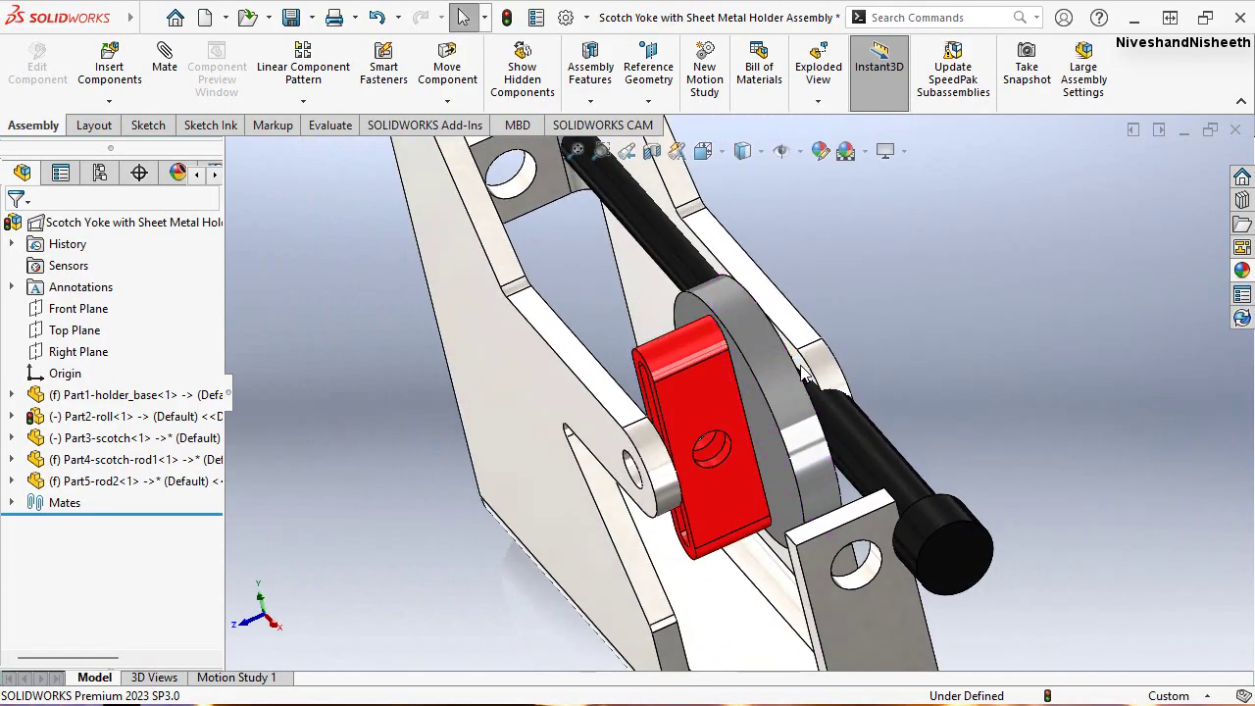
pyautogui.click(789, 410)
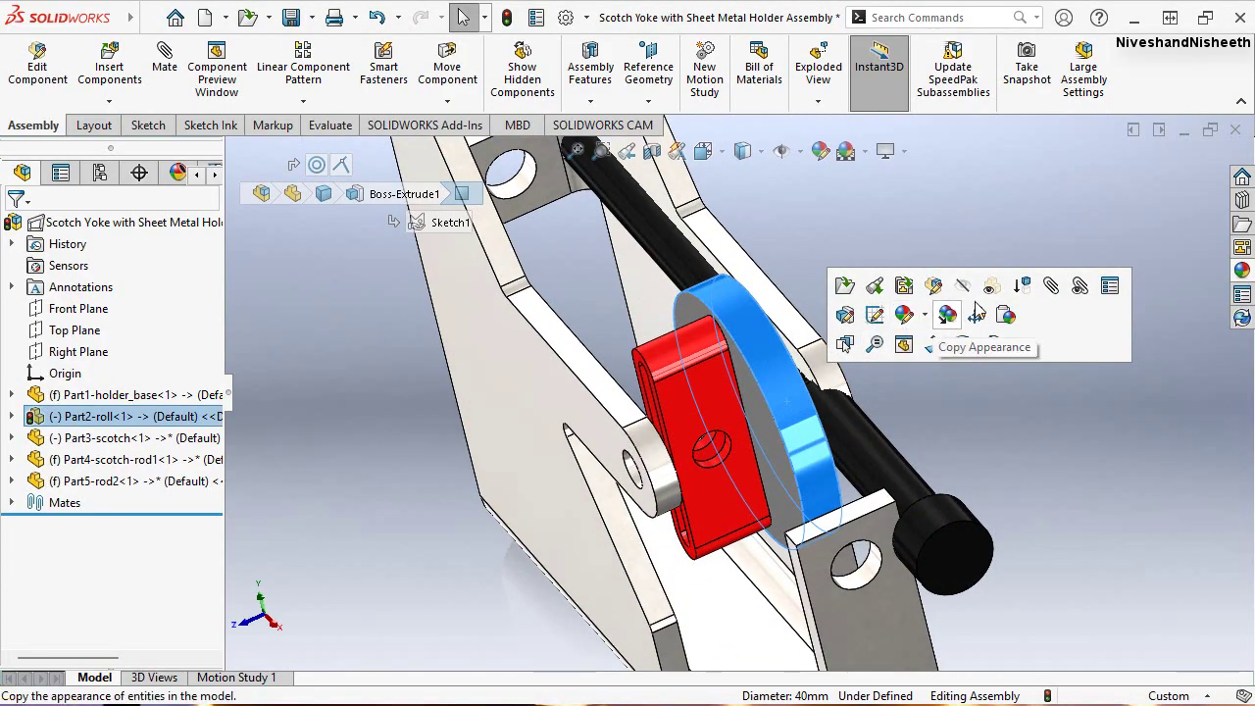
# Mate the roll disc concentric with the holder base's hole
pyautogui.click(1051, 286)
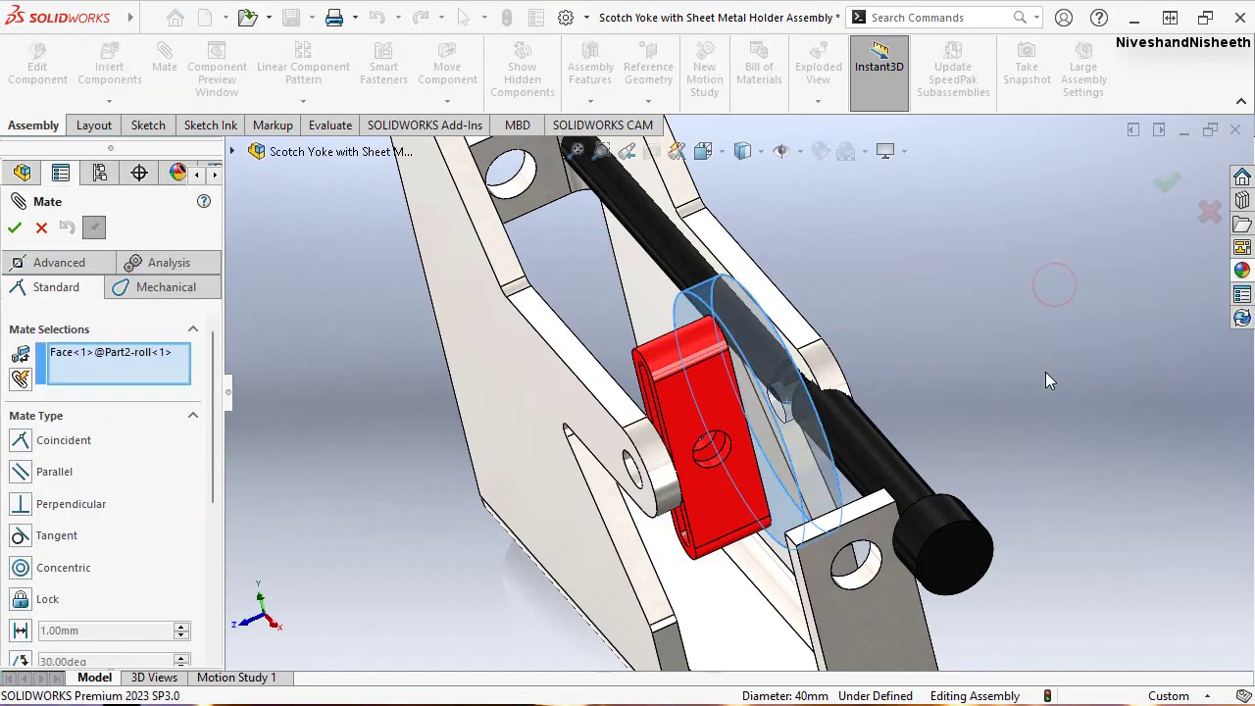
pyautogui.click(813, 364)
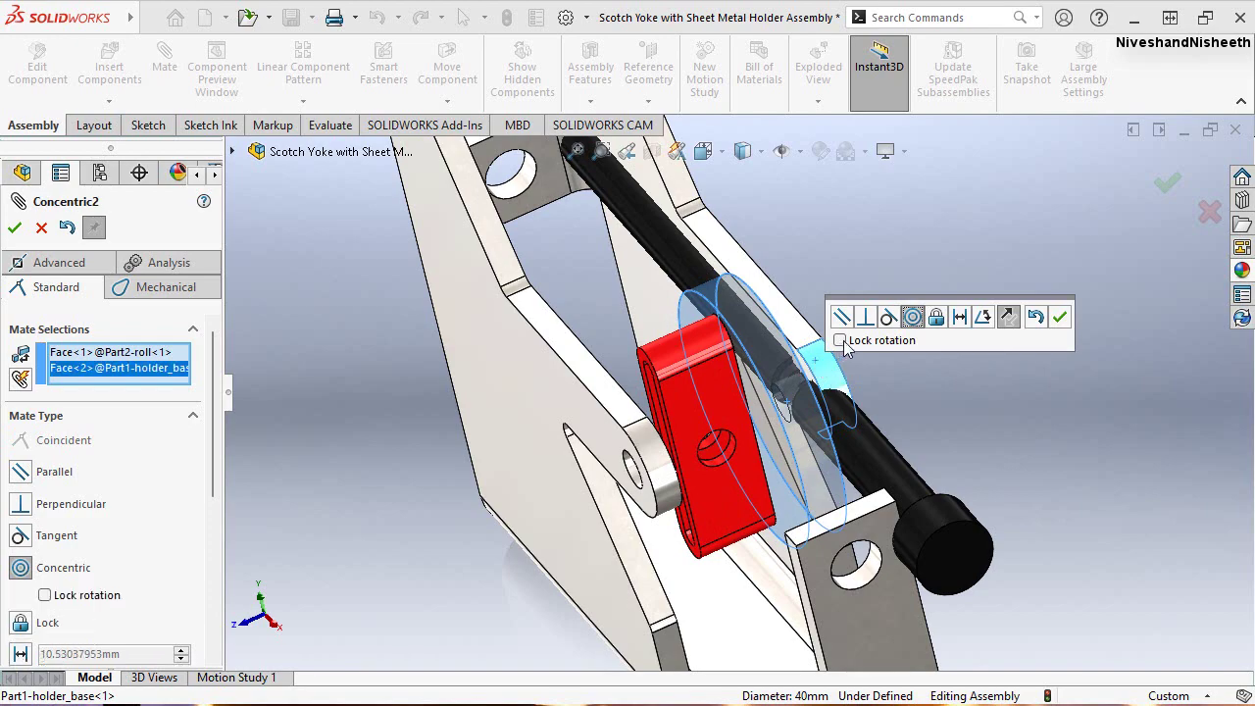
pyautogui.click(1059, 317)
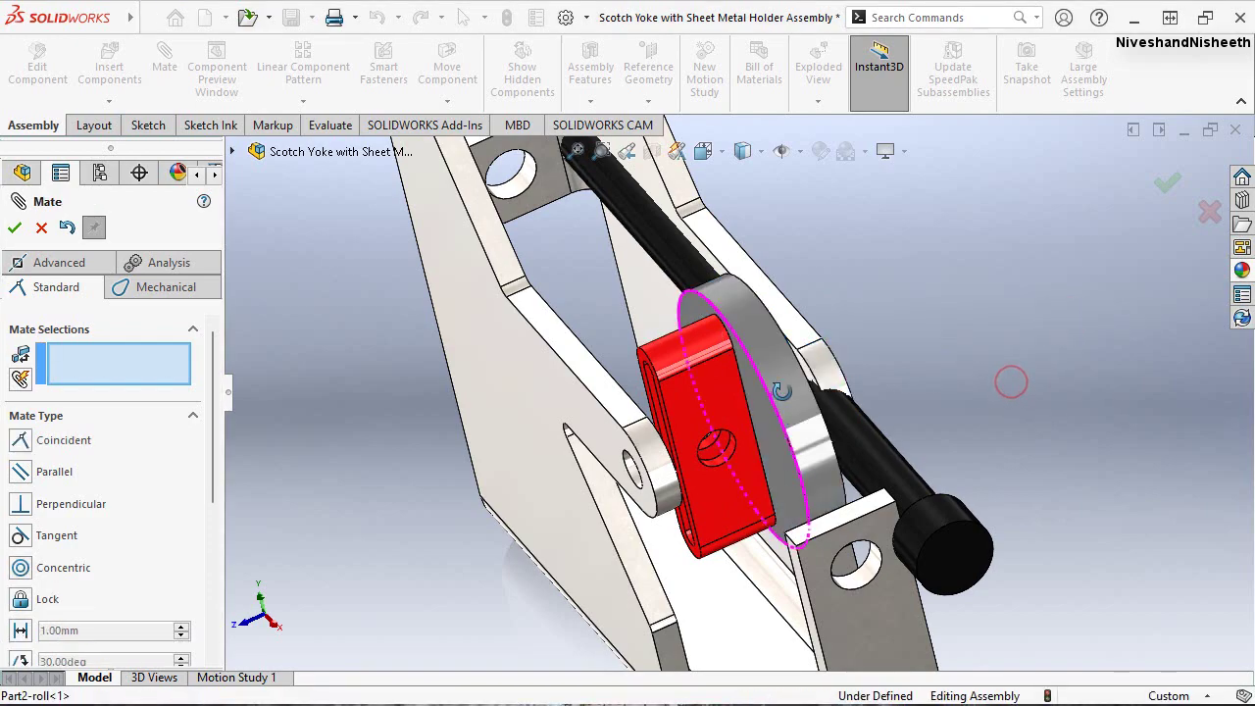
pyautogui.moveTo(782, 391)
pyautogui.mouseDown(button='middle')
pyautogui.moveTo(760, 375)
pyautogui.moveTo(840, 371)
pyautogui.moveTo(784, 384)
pyautogui.moveTo(755, 312)
pyautogui.mouseUp(button='middle')
pyautogui.scroll(-2, 755, 312)
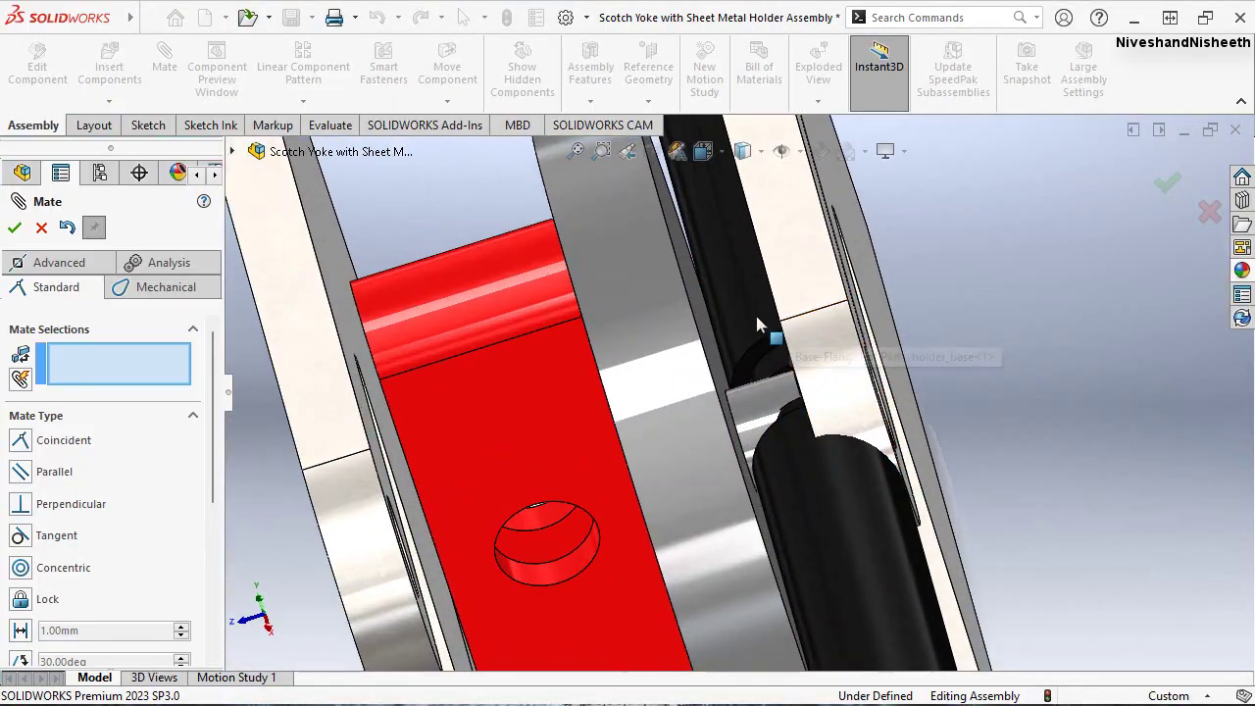
# Add a coincident mate holding the roll disc's flat face against the holder
pyautogui.click(706, 326)
pyautogui.moveTo(728, 341)
pyautogui.mouseDown(button='middle')
pyautogui.moveTo(775, 359)
pyautogui.moveTo(761, 359)
pyautogui.mouseUp(button='middle')
pyautogui.scroll(-3, 812, 363)
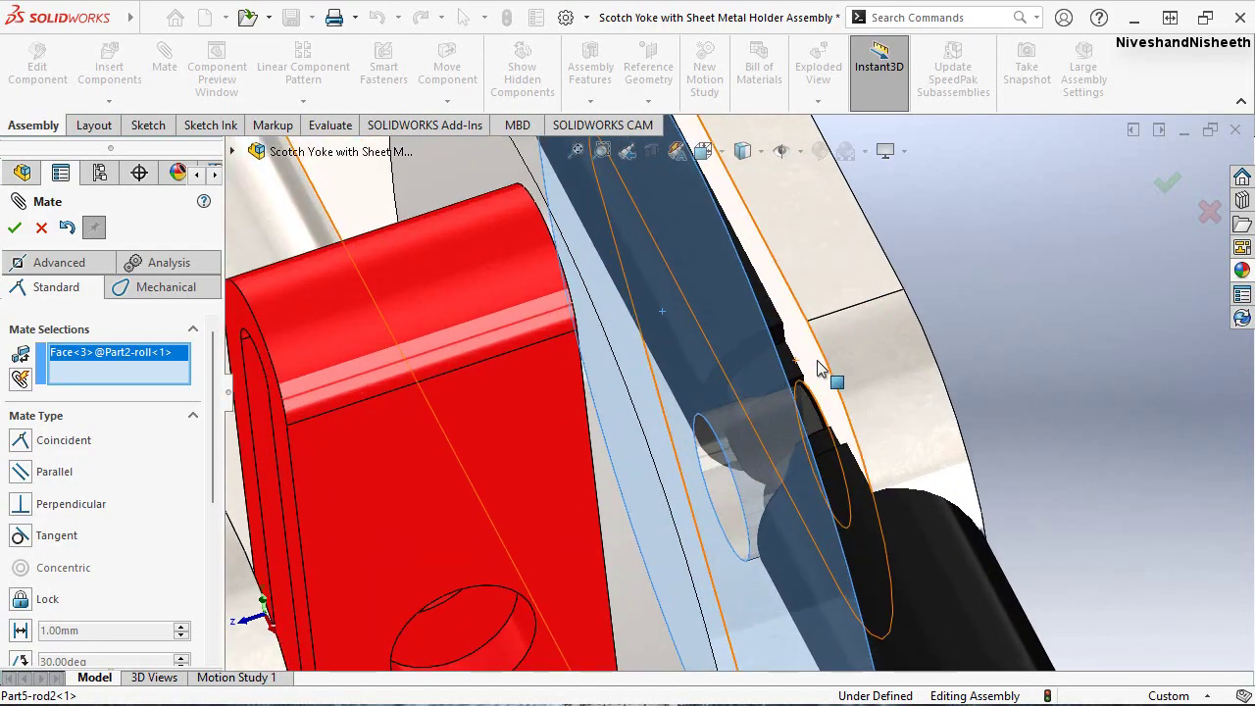
pyautogui.click(806, 367)
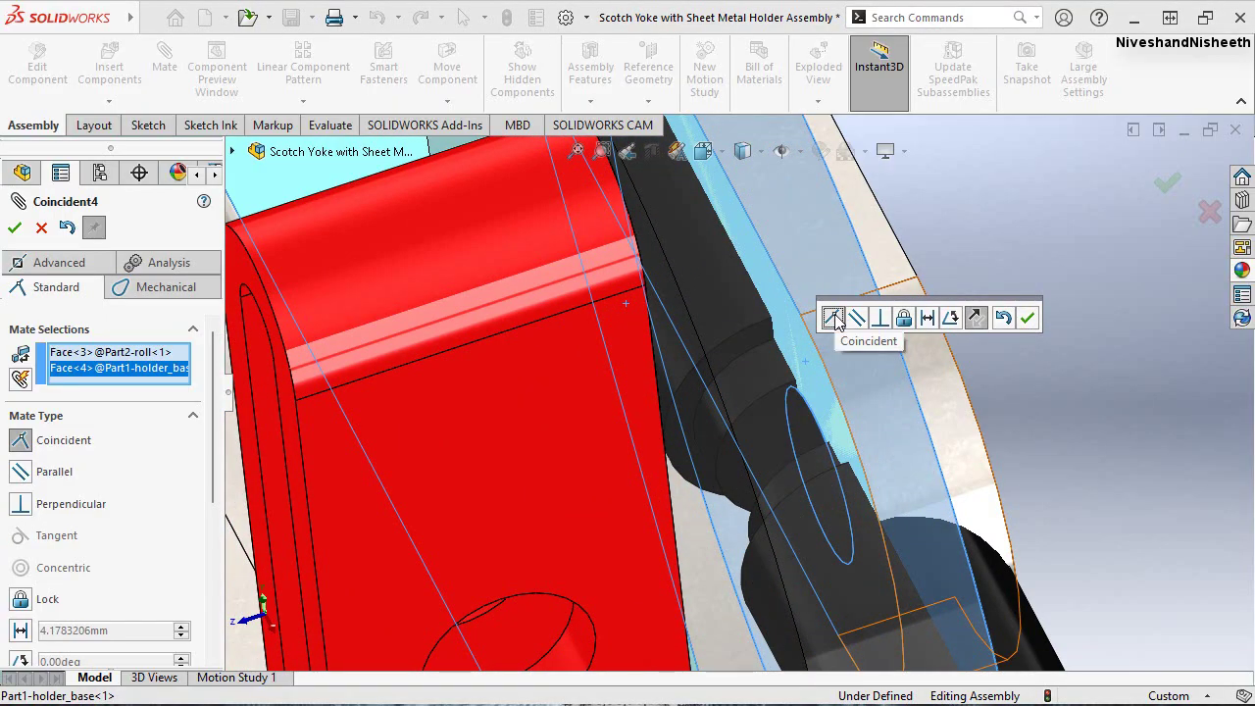
pyautogui.click(1024, 321)
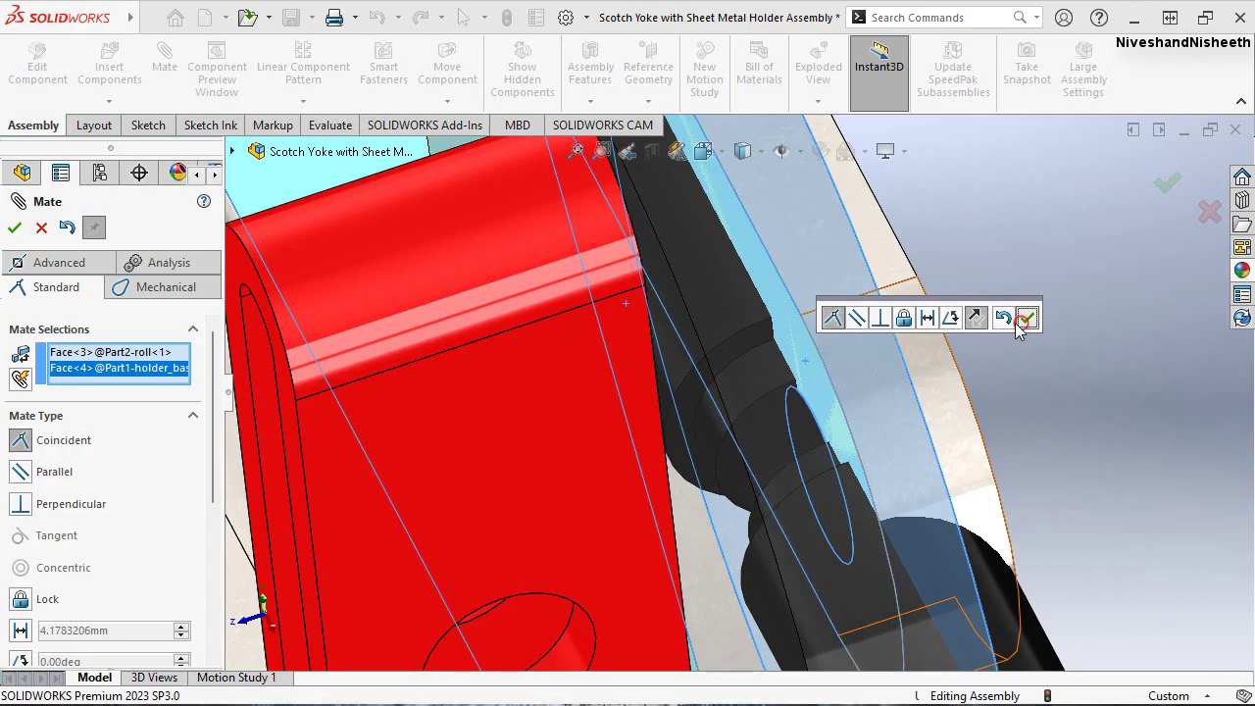
pyautogui.scroll(-4, 758, 423)
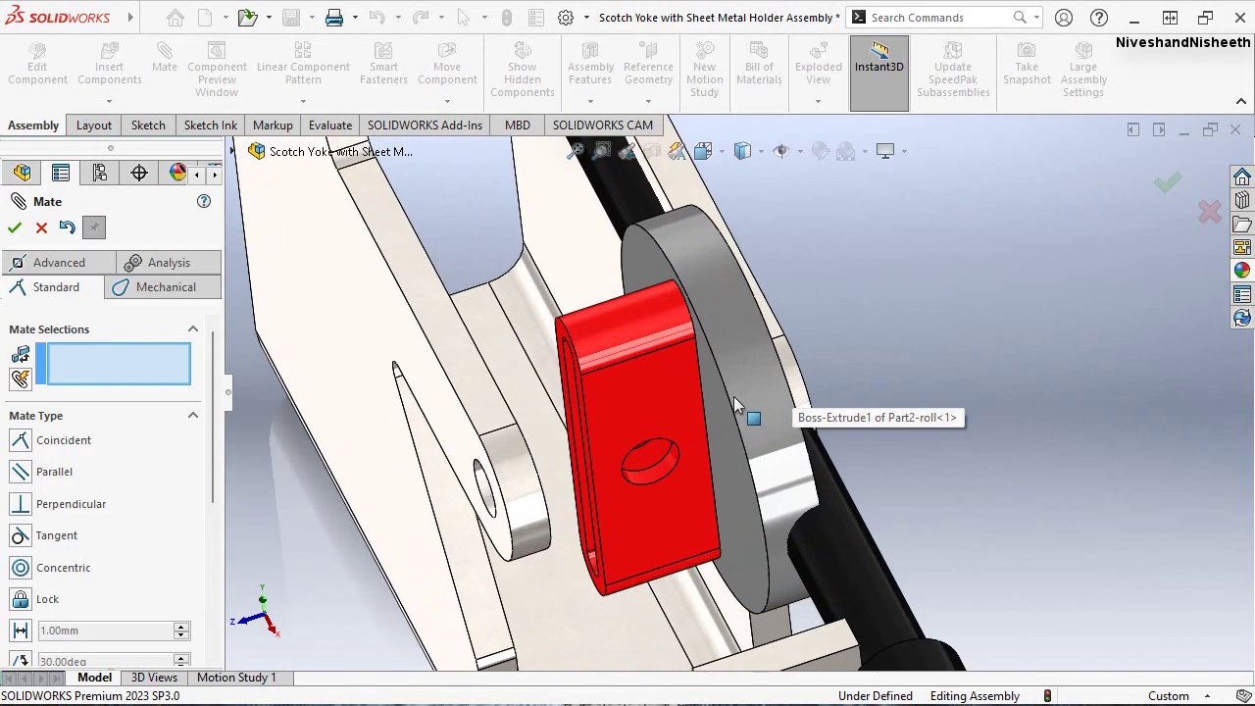
pyautogui.moveTo(755, 416)
pyautogui.mouseDown(button='middle')
pyautogui.moveTo(740, 382)
pyautogui.moveTo(1056, 386)
pyautogui.moveTo(1092, 325)
pyautogui.mouseUp(button='middle')
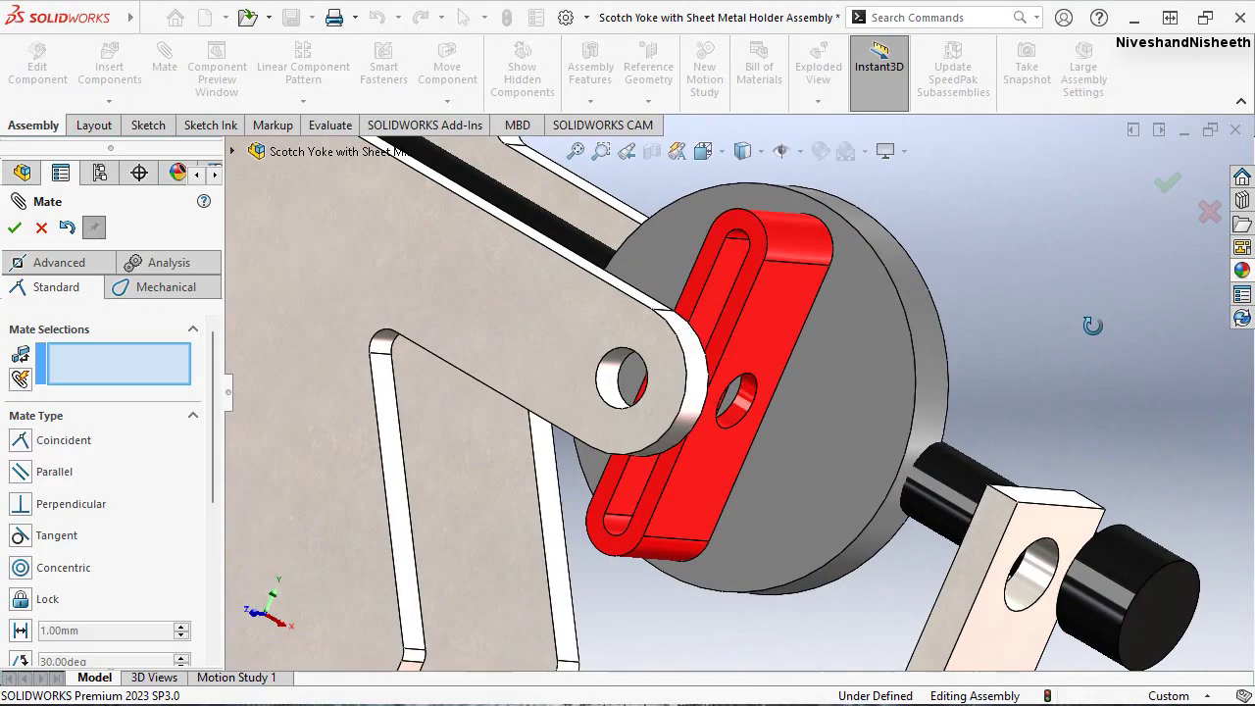
pyautogui.click(15, 228)
pyautogui.scroll(3, 833, 406)
pyautogui.scroll(-3, 755, 419)
pyautogui.moveTo(755, 419)
pyautogui.mouseDown(button='middle')
pyautogui.moveTo(875, 332)
pyautogui.moveTo(781, 428)
pyautogui.mouseUp(button='middle')
# Set the Part4-scotch-rod1 component to float instead of fixed
pyautogui.moveTo(771, 389); pyautogui.dragTo(772, 358)
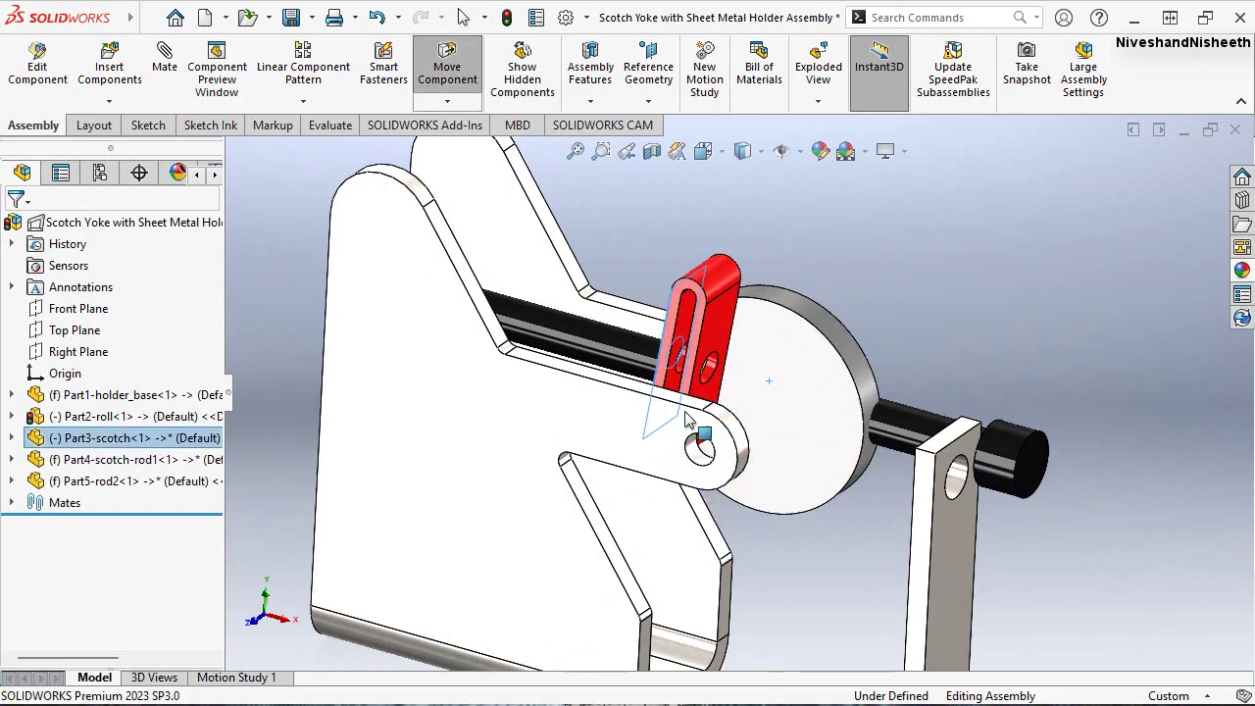
pyautogui.moveTo(771, 358); pyautogui.dragTo(759, 411)
pyautogui.click(463, 17)
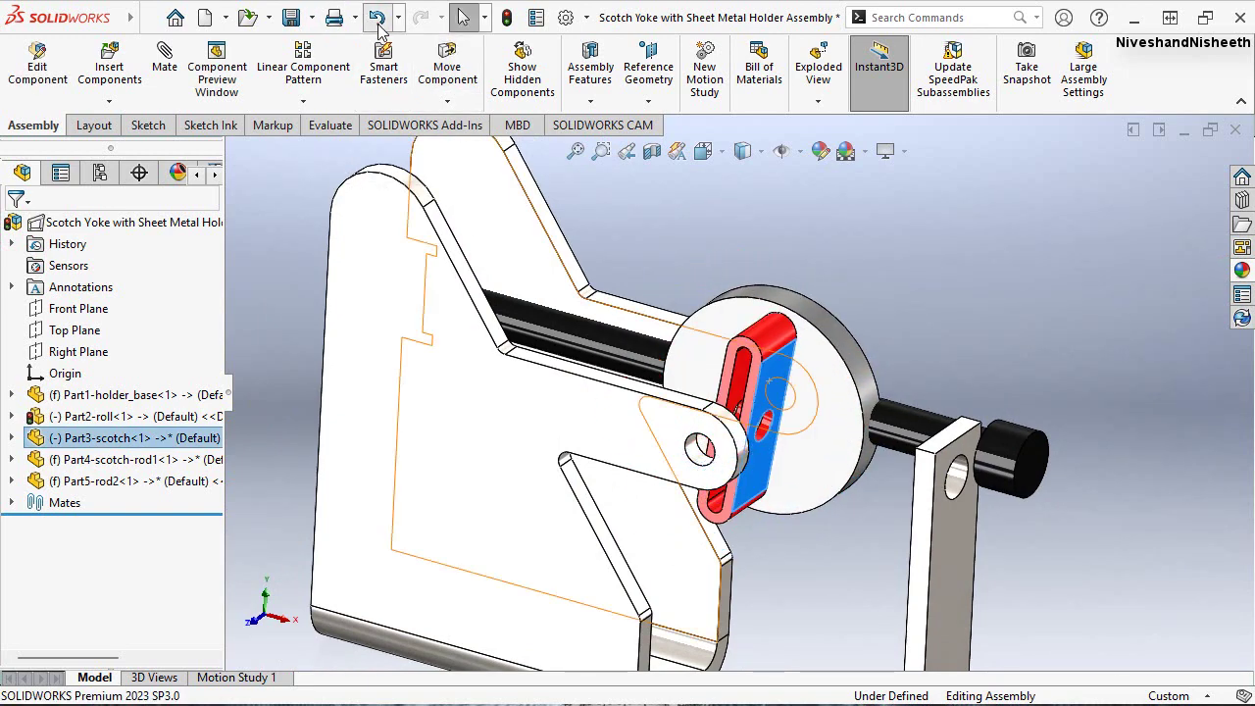
pyautogui.press('Escape')
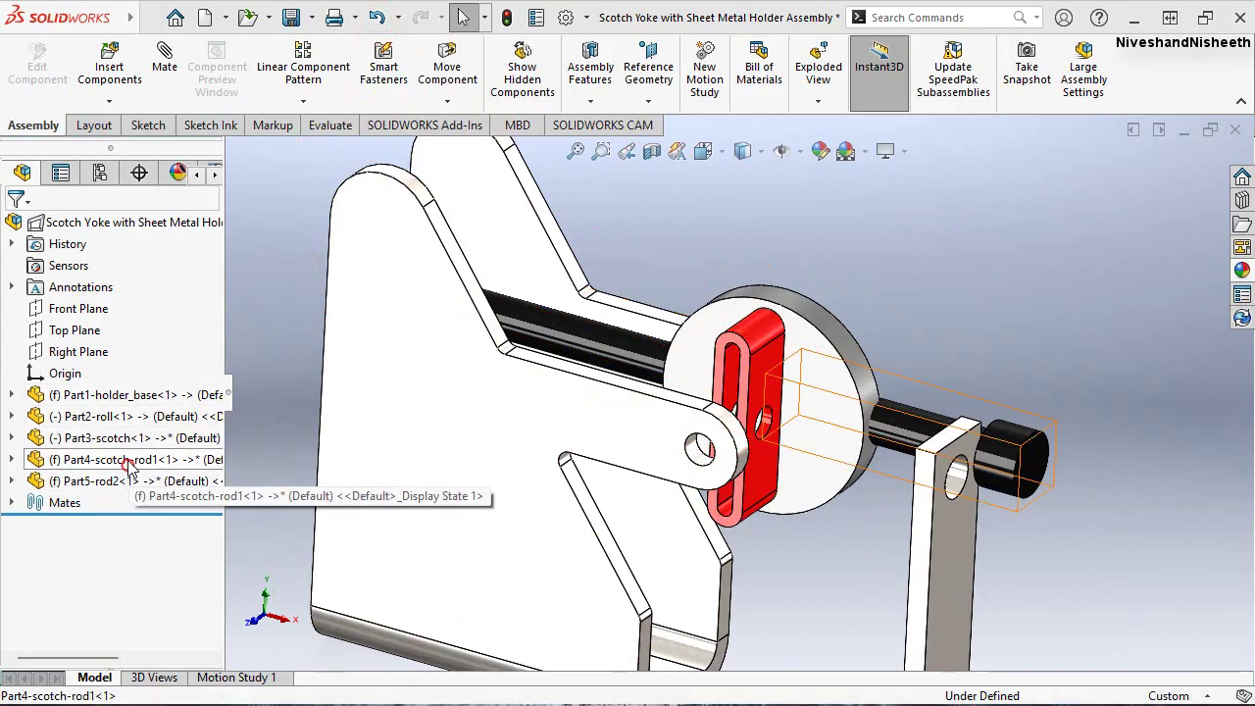
pyautogui.click(129, 464)
pyautogui.rightClick(130, 468)
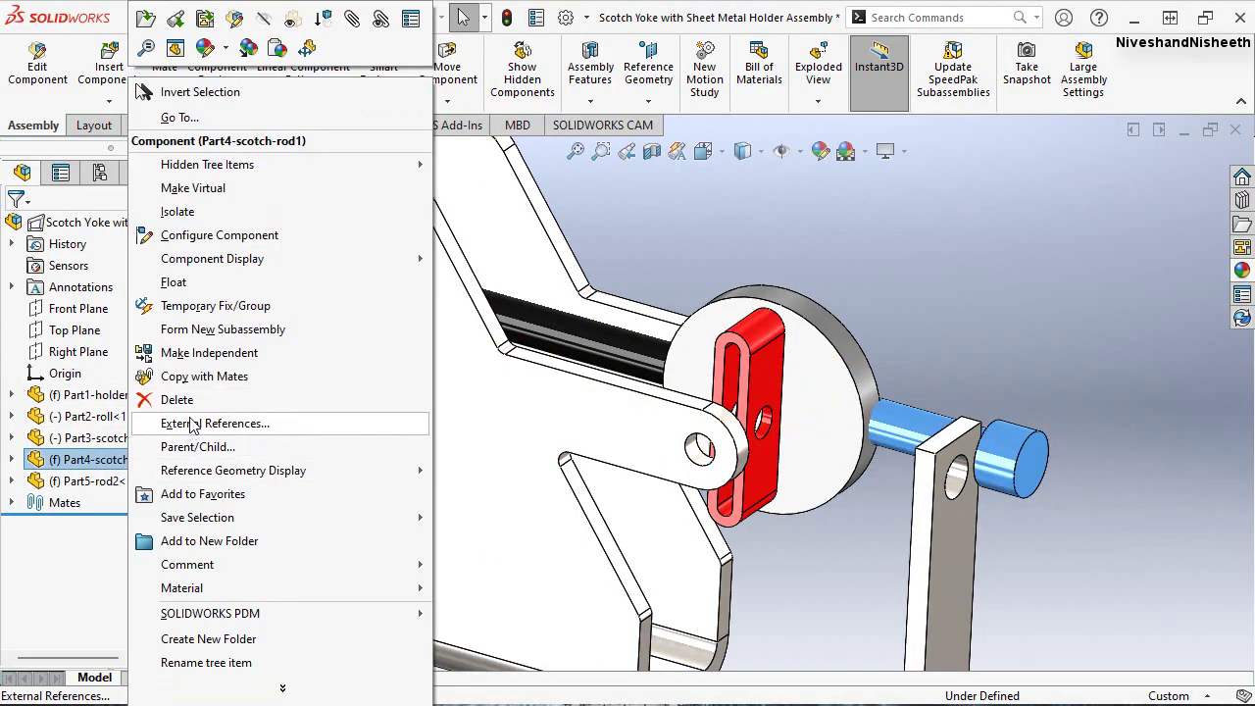
pyautogui.click(150, 285)
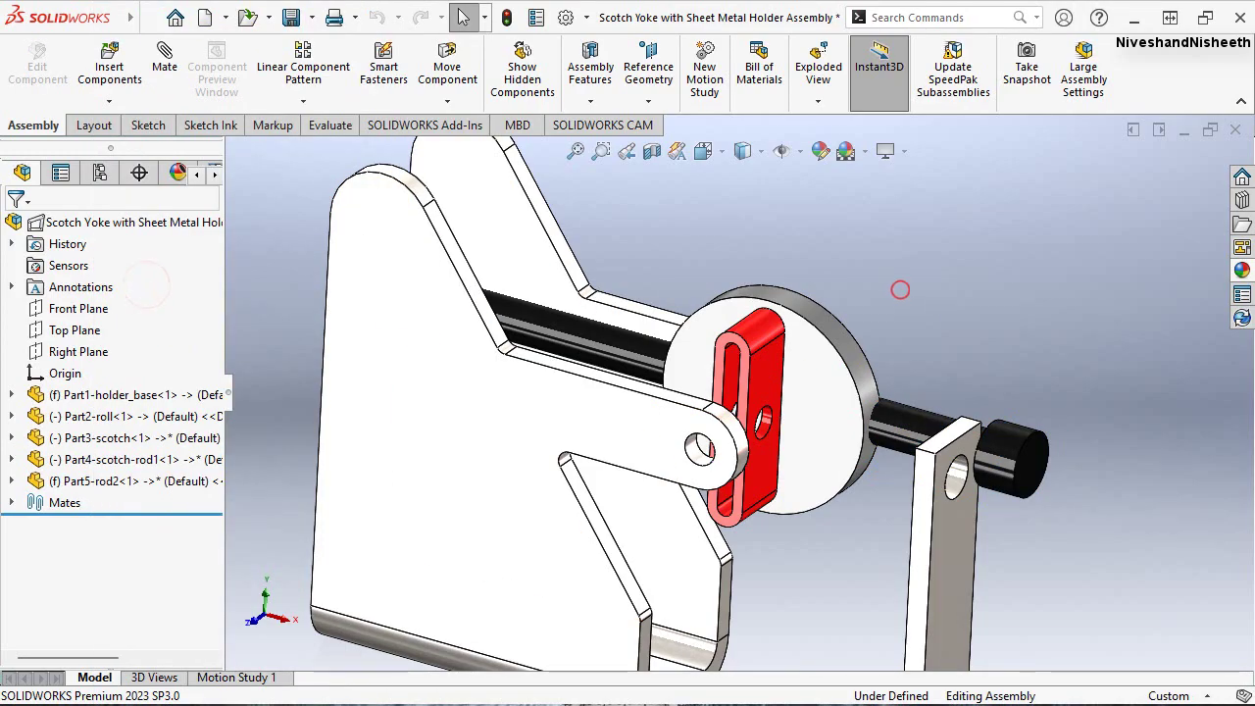
# Mate the roll disc's pin concentric with the red scotch slot's curved end face
pyautogui.scroll(-2, 709, 364)
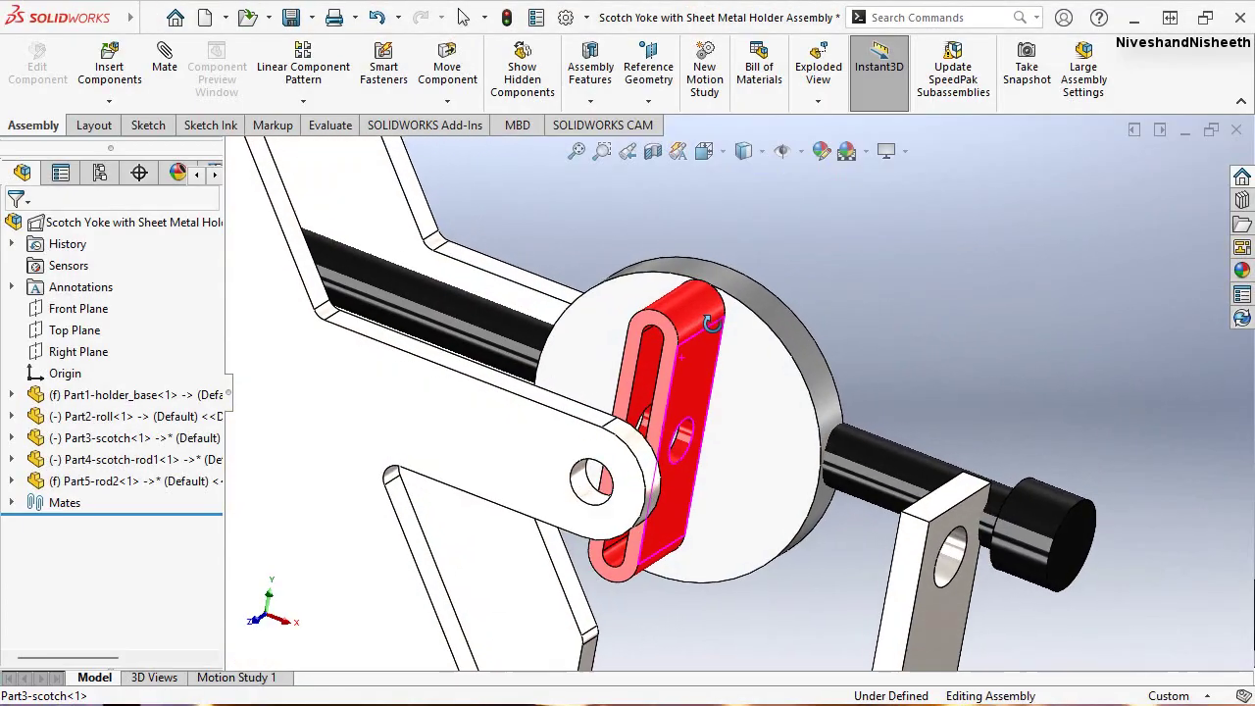
pyautogui.moveTo(709, 364); pyautogui.dragTo(727, 283, button='middle')
pyautogui.moveTo(691, 392); pyautogui.dragTo(774, 362)
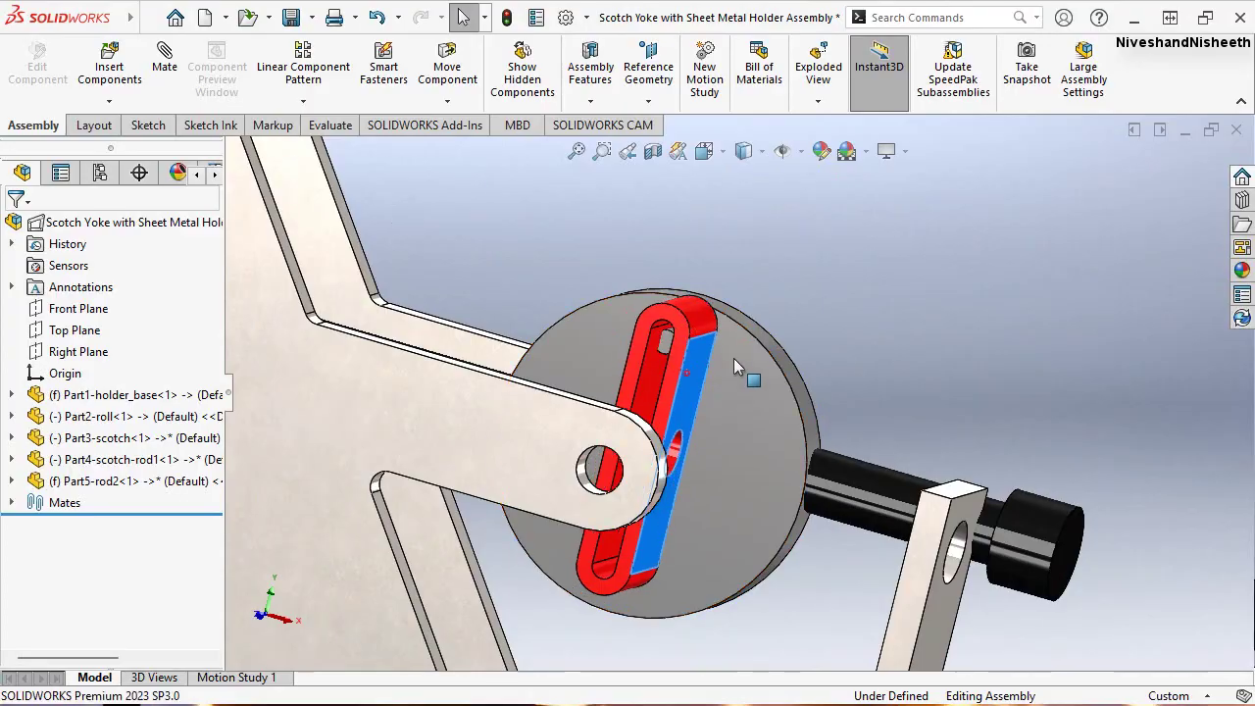
pyautogui.scroll(-3, 721, 217)
pyautogui.scroll(-3, 722, 218)
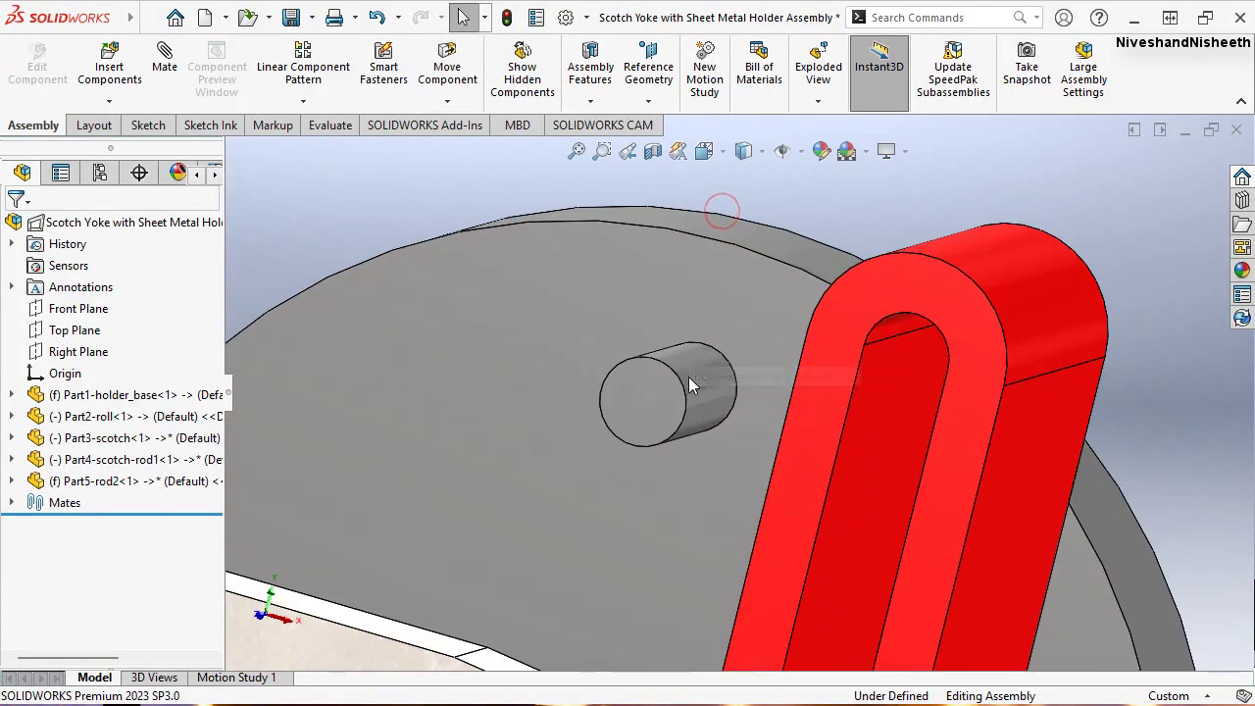
pyautogui.click(707, 392)
pyautogui.moveTo(754, 410); pyautogui.dragTo(775, 363, button='middle')
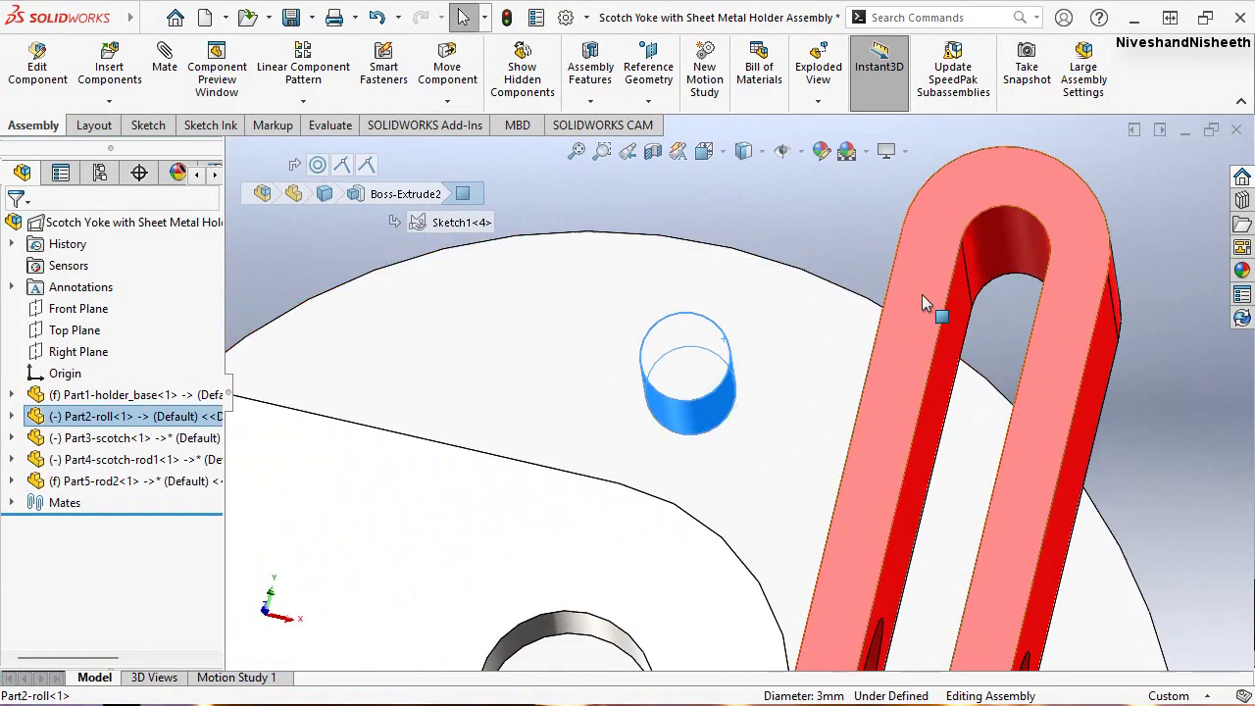
pyautogui.keyDown('ctrl'); pyautogui.click(998, 247); pyautogui.keyUp('ctrl')
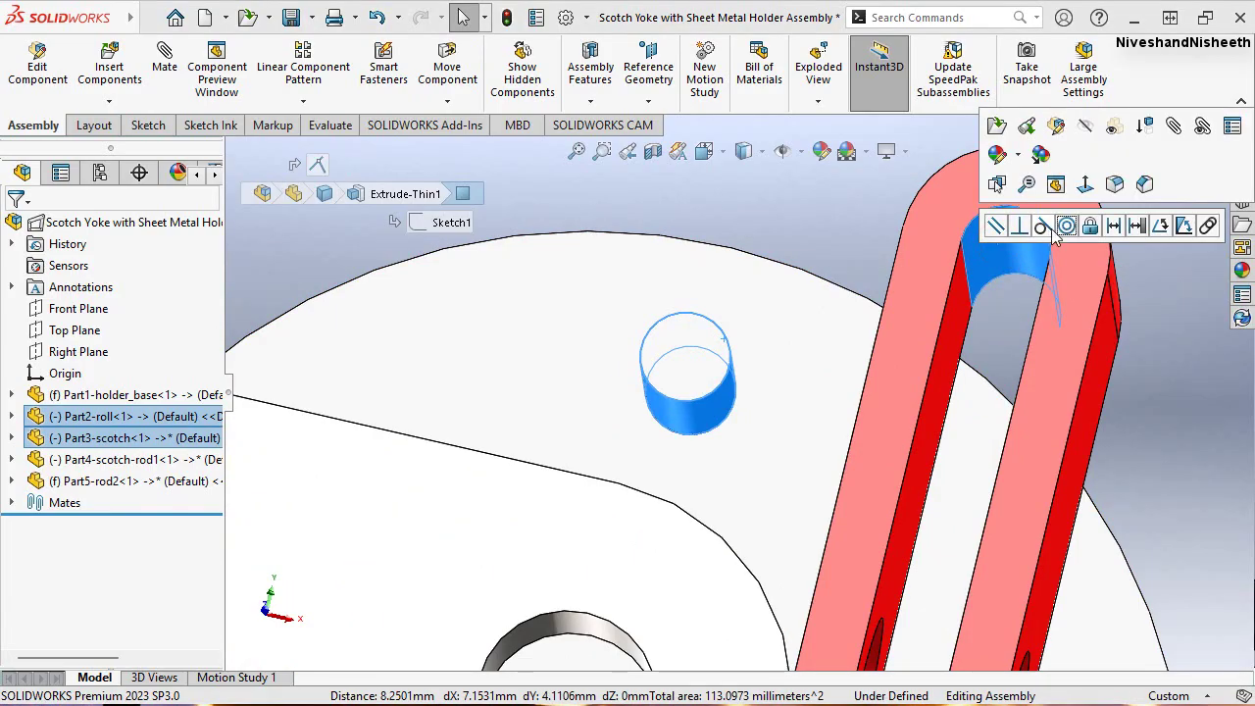
pyautogui.click(1069, 226)
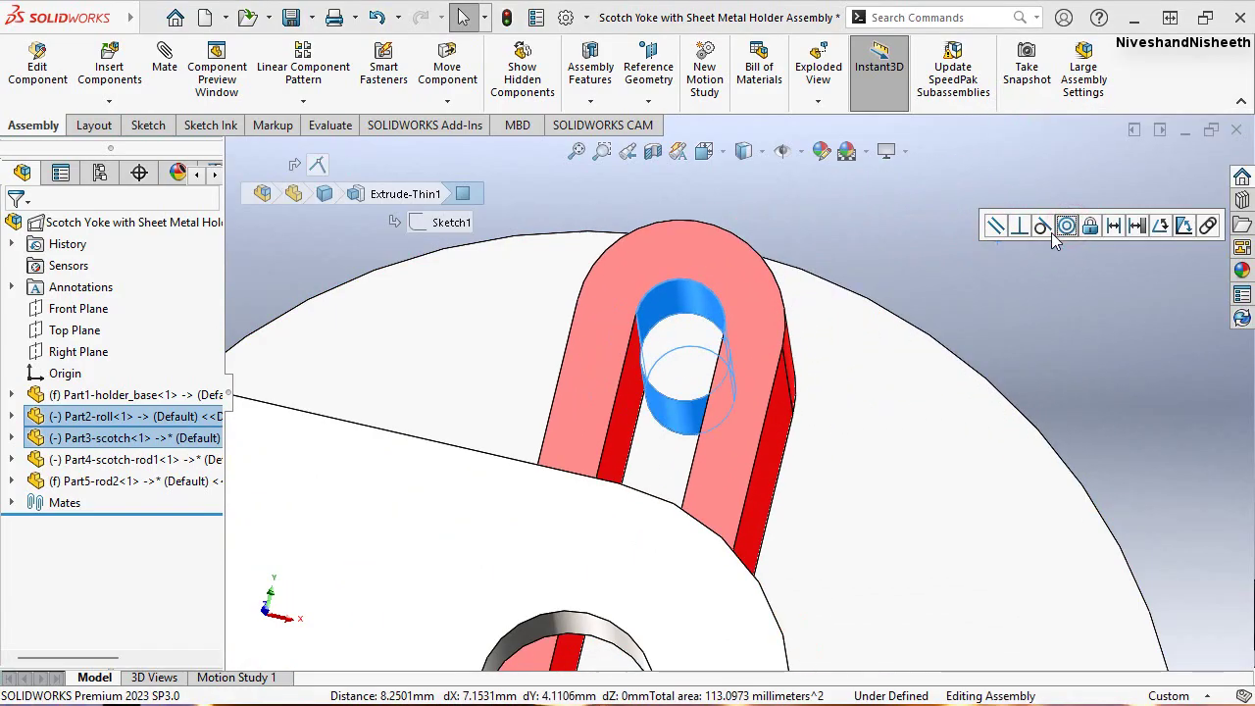
pyautogui.press('Escape')
# Turn the roll disc to check that the scotch swings with it
pyautogui.moveTo(857, 291); pyautogui.dragTo(829, 325, button='middle')
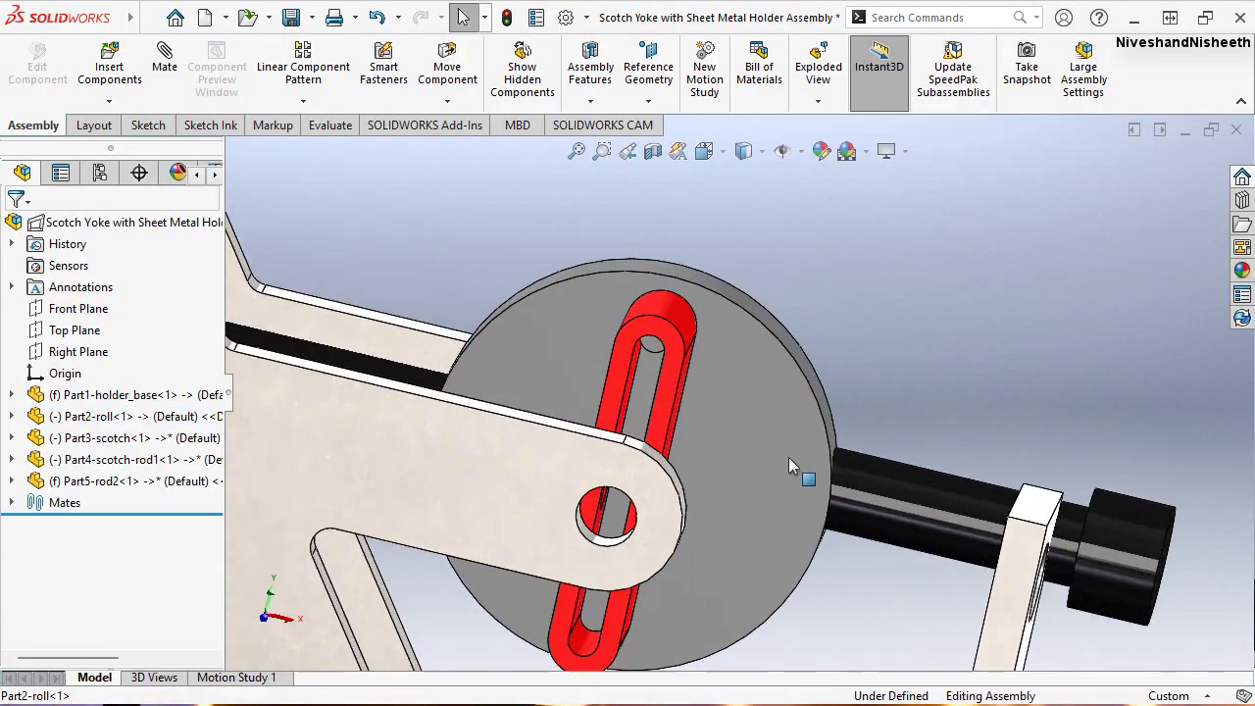
pyautogui.moveTo(771, 441)
pyautogui.mouseDown()
pyautogui.moveTo(774, 507)
pyautogui.moveTo(671, 615)
pyautogui.mouseUp()
pyautogui.moveTo(528, 334)
pyautogui.mouseDown()
pyautogui.moveTo(798, 255)
pyautogui.moveTo(990, 449)
pyautogui.moveTo(954, 371)
pyautogui.mouseUp()
# Mate the black rod concentric with the hole in the red scotch
pyautogui.click(890, 330)
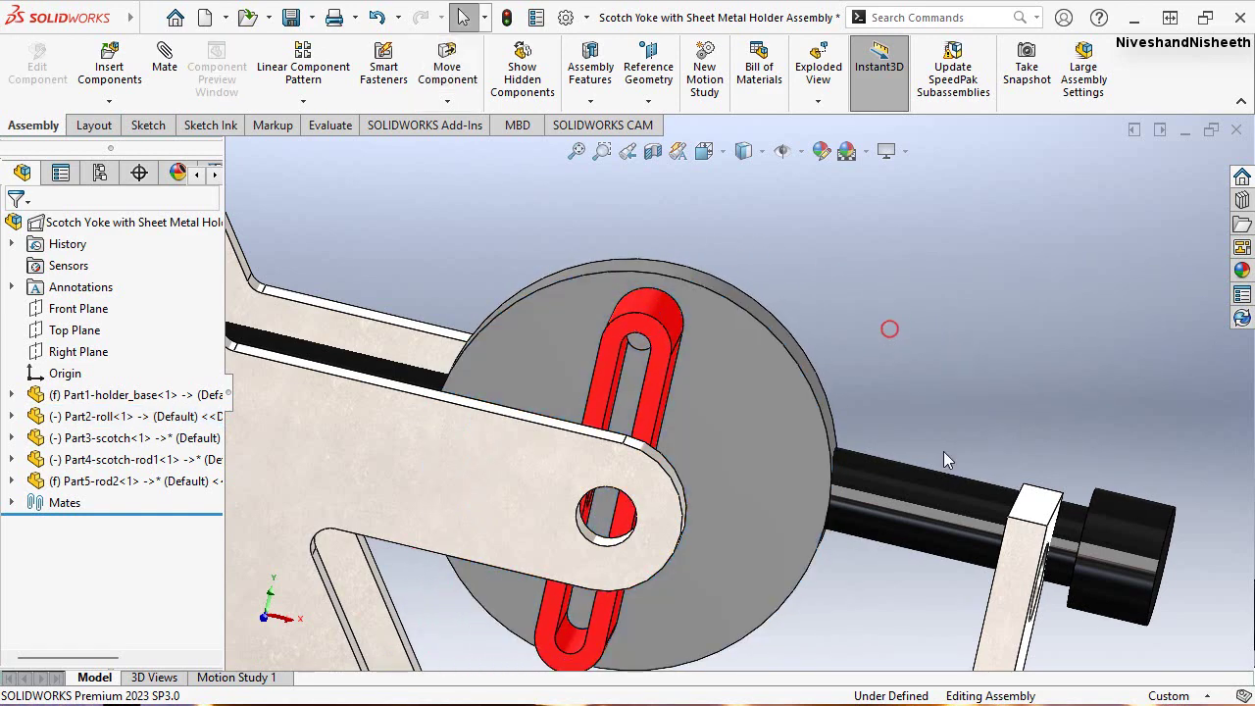
pyautogui.click(973, 521)
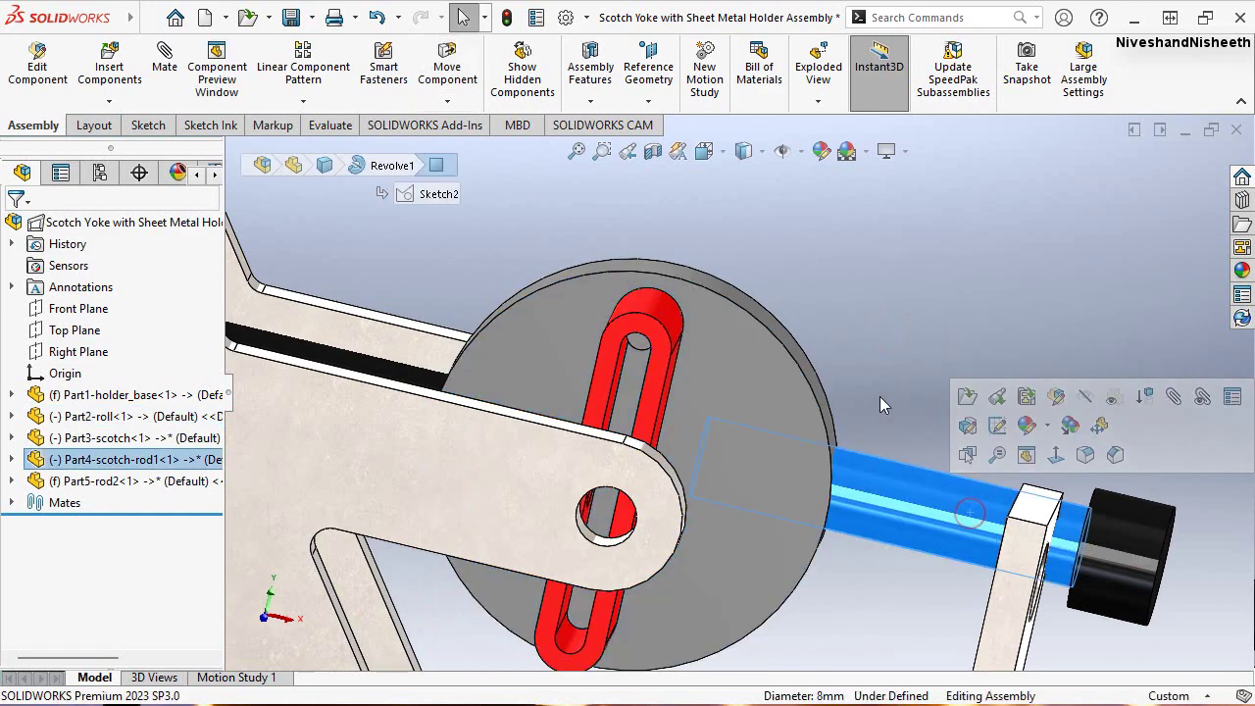
pyautogui.moveTo(879, 396)
pyautogui.mouseDown(button='middle')
pyautogui.moveTo(840, 400)
pyautogui.moveTo(706, 517)
pyautogui.mouseUp(button='middle')
pyautogui.scroll(-3, 706, 518)
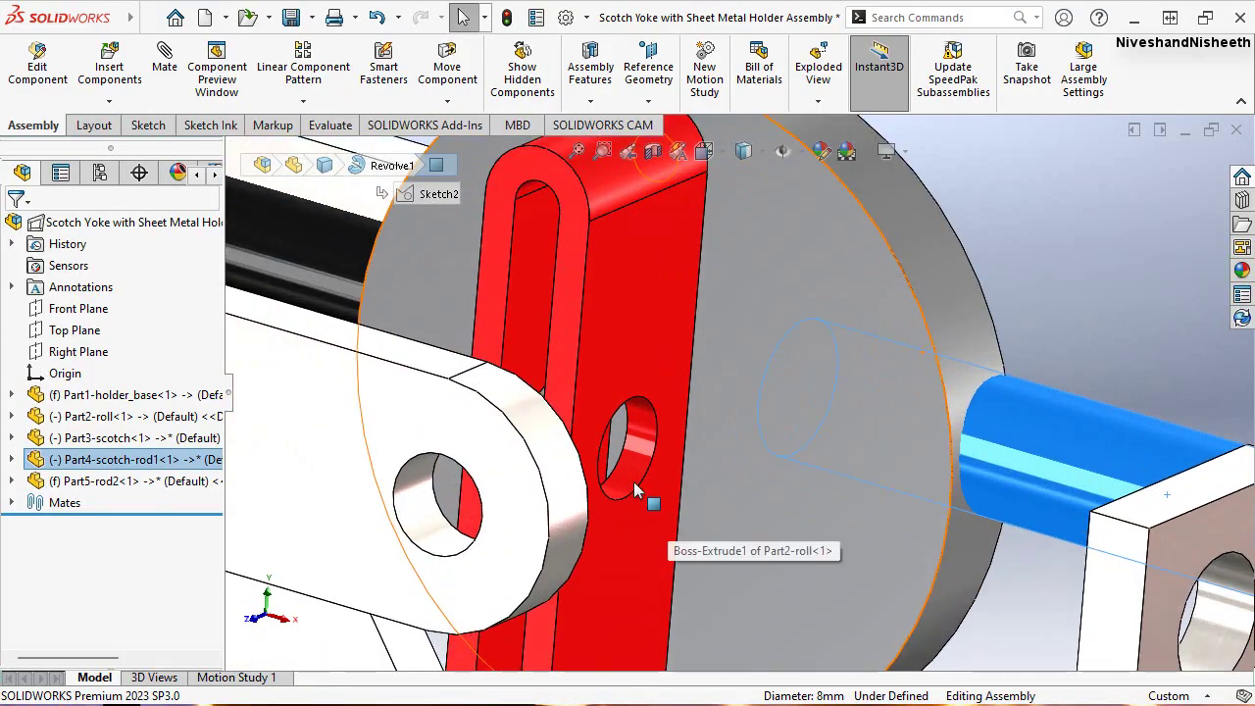
pyautogui.keyDown('ctrl'); pyautogui.click(635, 466); pyautogui.keyUp('ctrl')
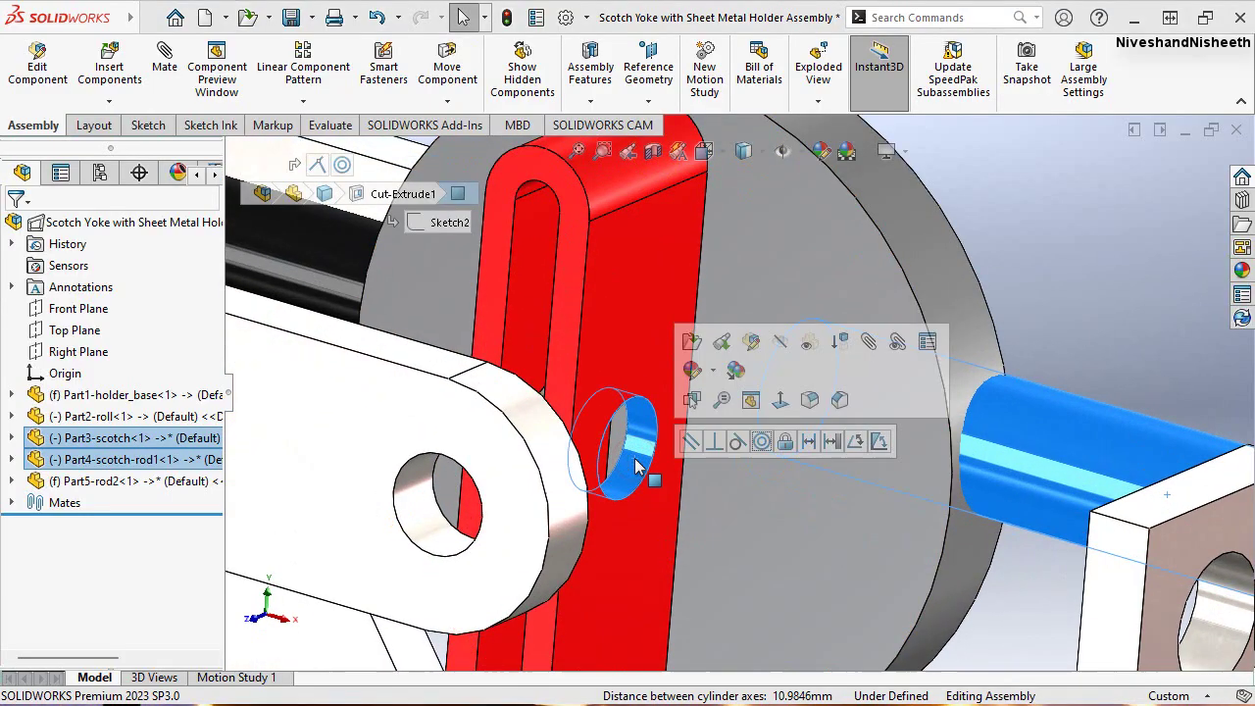
pyautogui.click(762, 441)
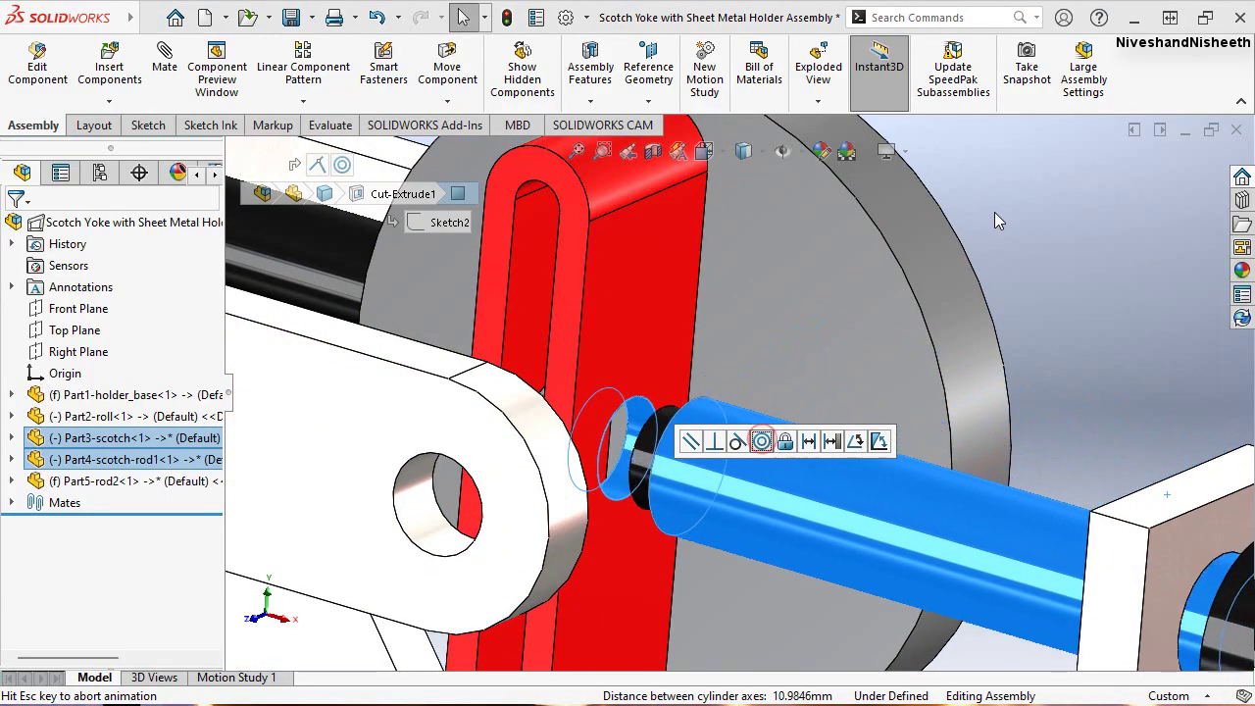
pyautogui.click(1073, 252)
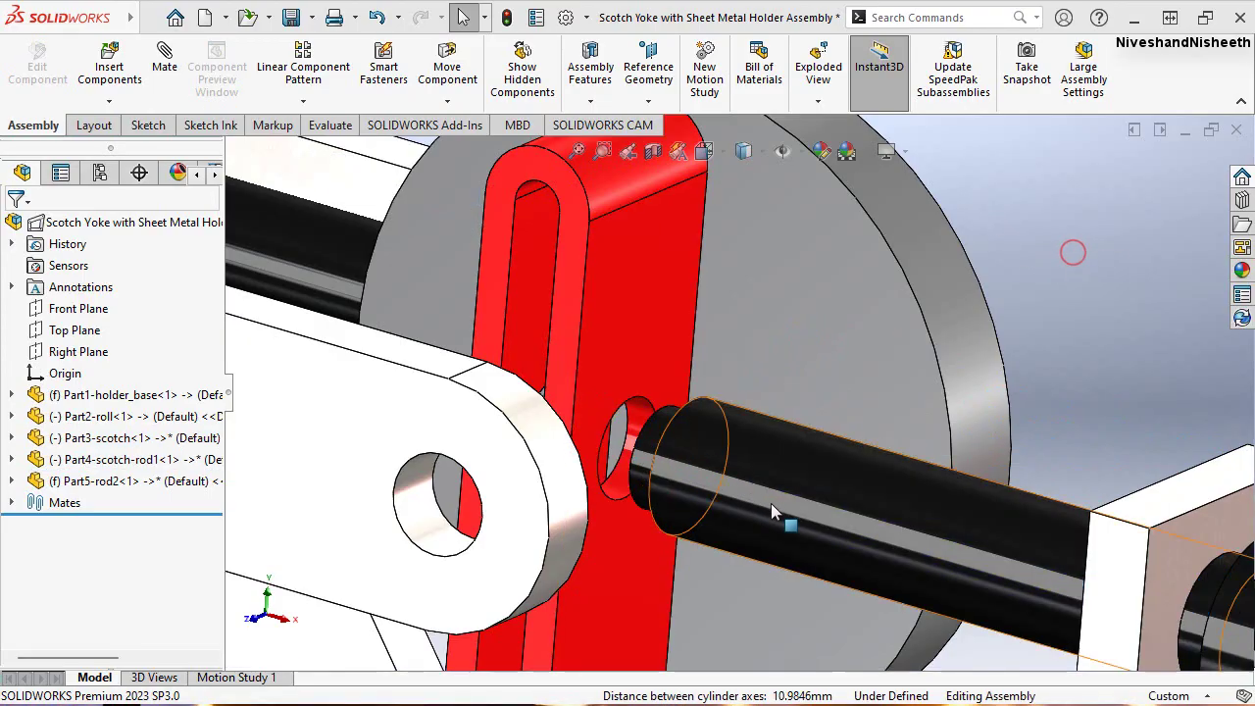
# Make the rod's end edge coincident with the red scotch face
pyautogui.scroll(-2, 676, 451)
pyautogui.scroll(-2, 675, 436)
pyautogui.scroll(-3, 675, 436)
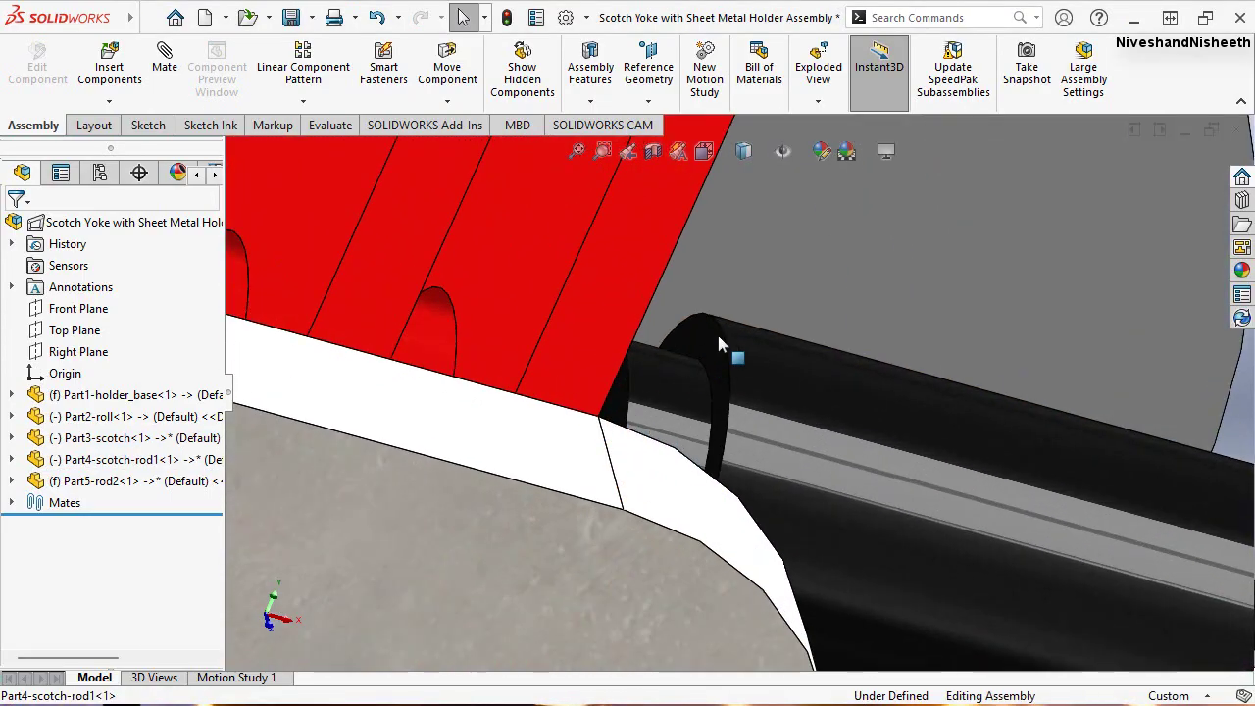
pyautogui.click(698, 353)
pyautogui.keyDown('ctrl'); pyautogui.click(532, 294); pyautogui.keyUp('ctrl')
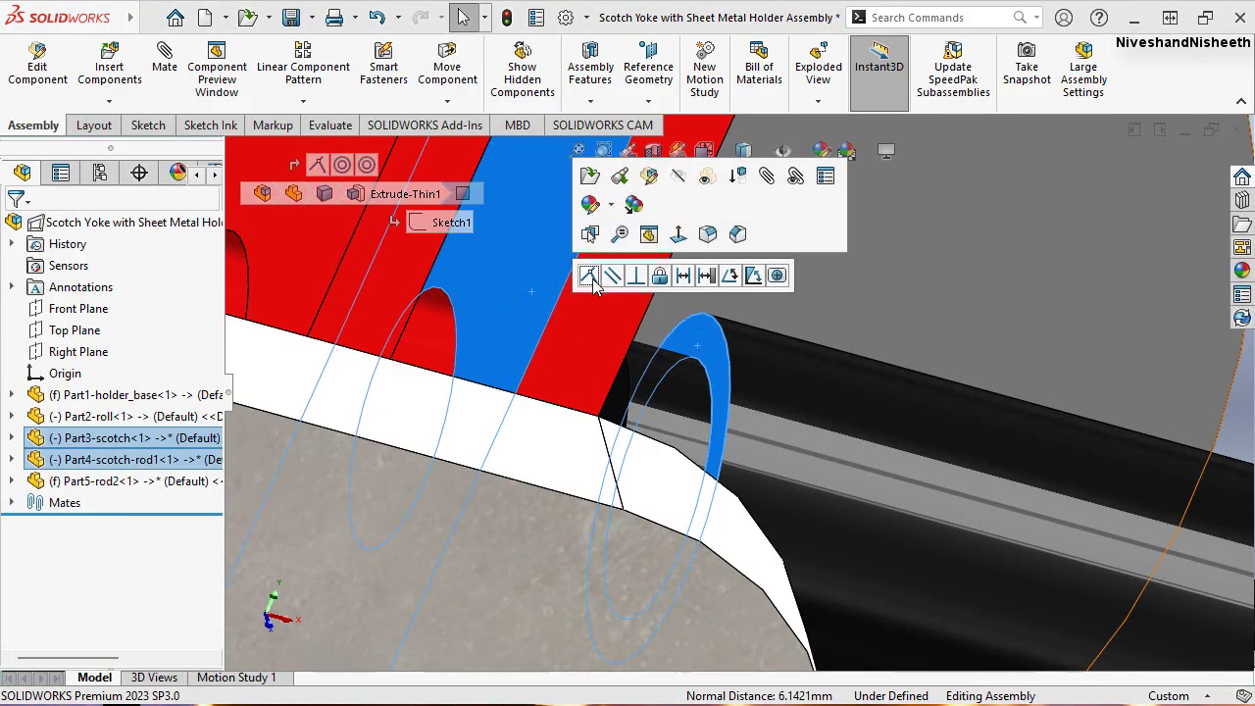
pyautogui.click(589, 276)
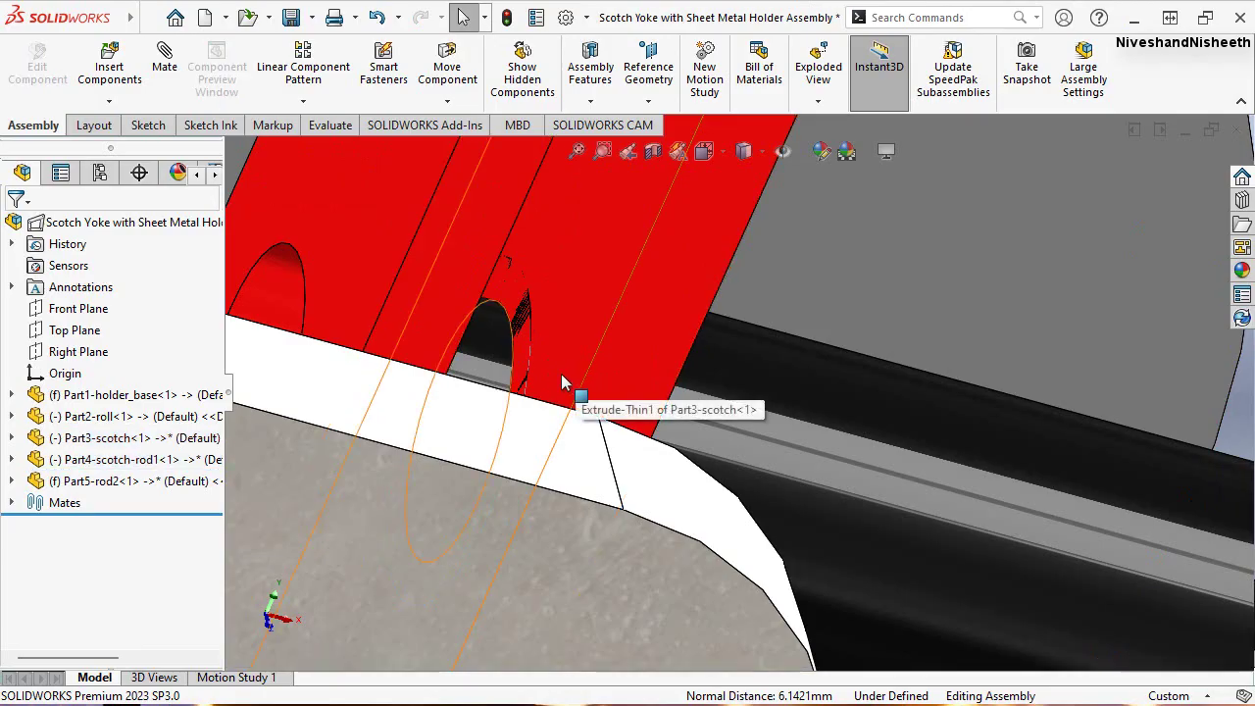
# Test the mated rod by sliding it along its axis
pyautogui.scroll(3, 563, 382)
pyautogui.scroll(2, 582, 364)
pyautogui.scroll(3, 596, 358)
pyautogui.scroll(2, 520, 353)
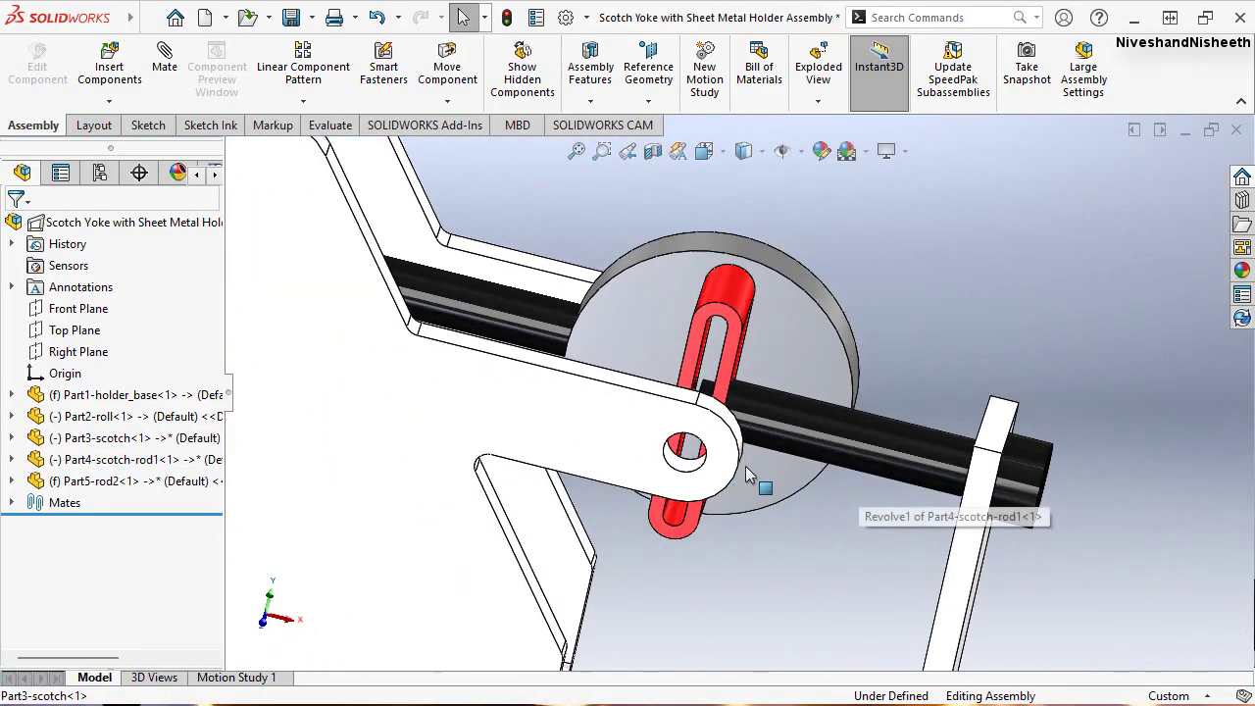
pyautogui.scroll(-3, 942, 469)
pyautogui.scroll(-2, 807, 396)
pyautogui.moveTo(888, 436)
pyautogui.mouseDown()
pyautogui.moveTo(710, 330)
pyautogui.moveTo(930, 313)
pyautogui.moveTo(966, 361)
pyautogui.moveTo(965, 392)
pyautogui.mouseUp()
pyautogui.press('Escape')
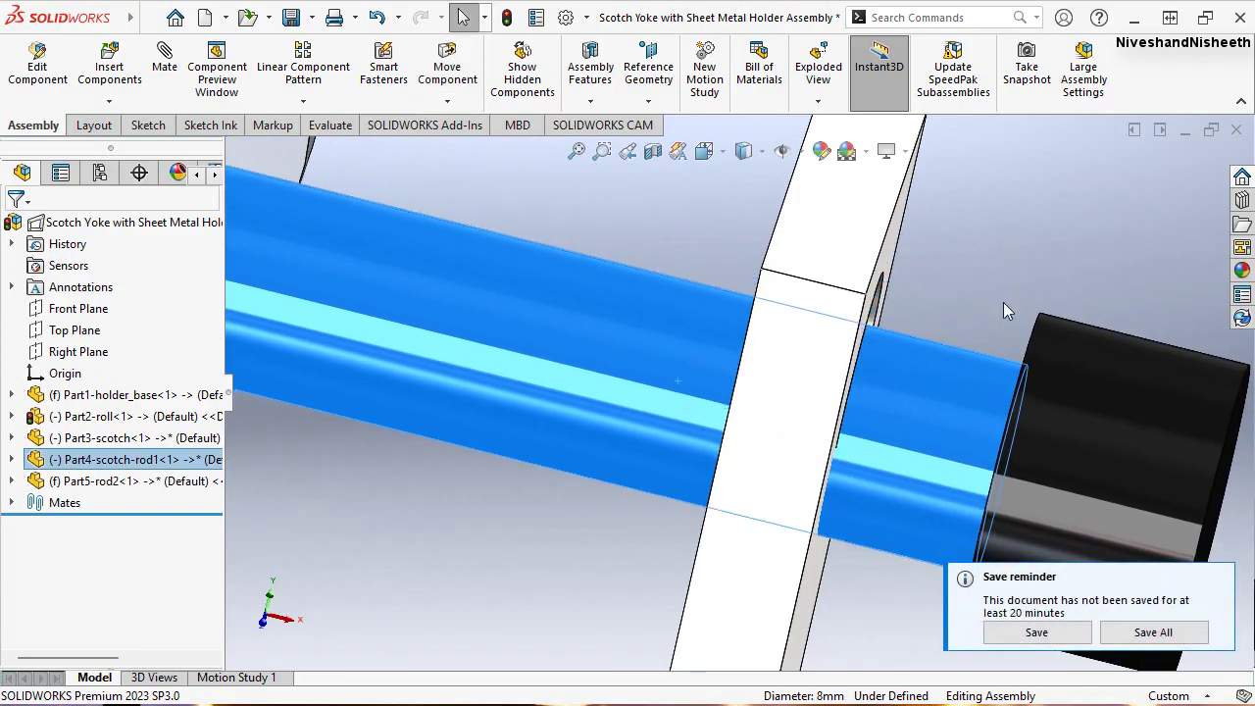
# Slide the rod along its axis through the holder plate
pyautogui.click(984, 272)
pyautogui.moveTo(646, 448)
pyautogui.mouseDown()
pyautogui.moveTo(961, 329)
pyautogui.moveTo(982, 229)
pyautogui.moveTo(520, 210)
pyautogui.moveTo(275, 271)
pyautogui.moveTo(415, 270)
pyautogui.mouseUp()
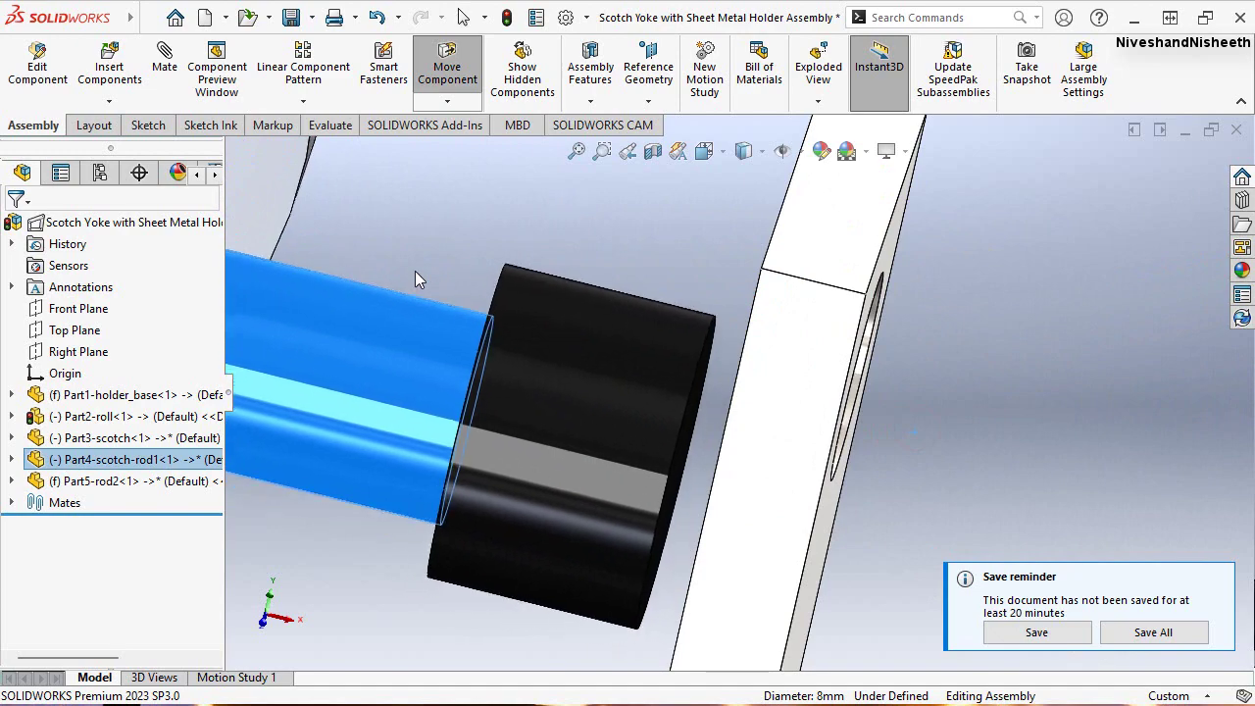
pyautogui.press('Escape')
pyautogui.scroll(2, 927, 313)
pyautogui.moveTo(927, 312)
pyautogui.mouseDown(button='middle')
pyautogui.moveTo(708, 429)
pyautogui.moveTo(672, 551)
pyautogui.mouseUp(button='middle')
pyautogui.moveTo(633, 415)
pyautogui.mouseDown()
pyautogui.moveTo(822, 370)
pyautogui.moveTo(744, 129)
pyautogui.moveTo(825, 404)
pyautogui.moveTo(937, 595)
pyautogui.moveTo(938, 466)
pyautogui.moveTo(944, 527)
pyautogui.mouseUp()
pyautogui.press('Escape')
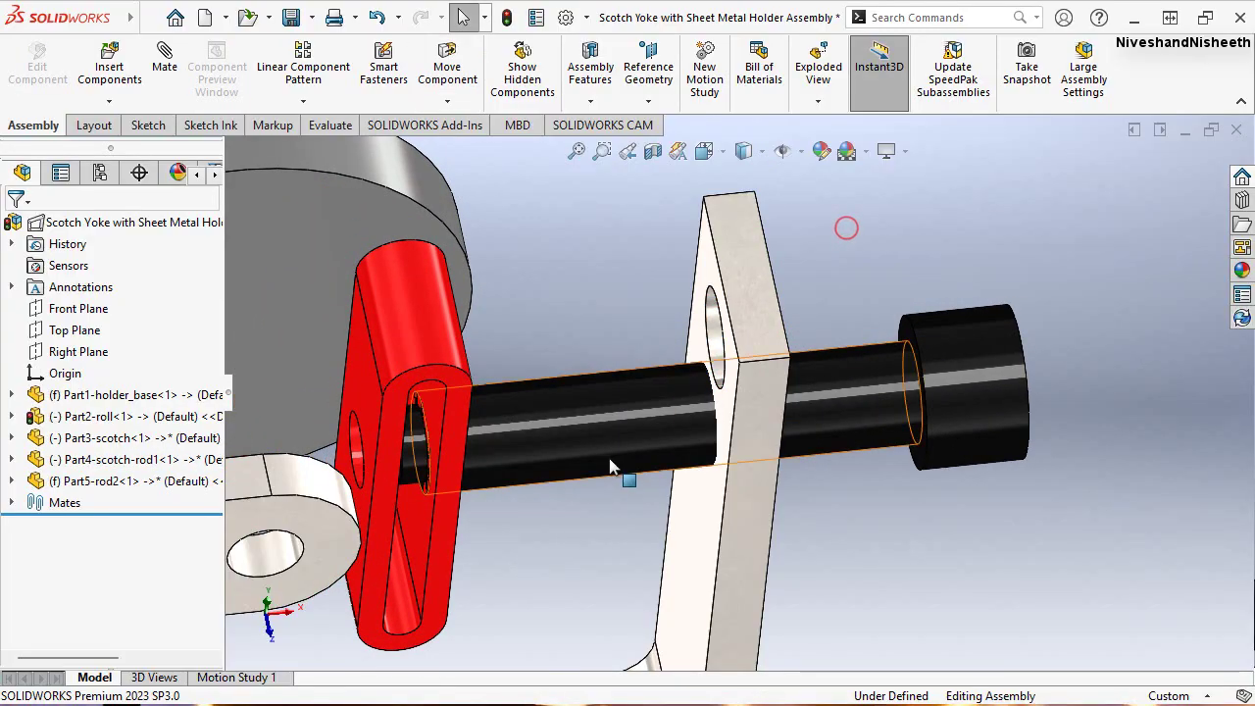
# Mate the rod concentric with the holder plate's Ø8 hole
pyautogui.click(610, 467)
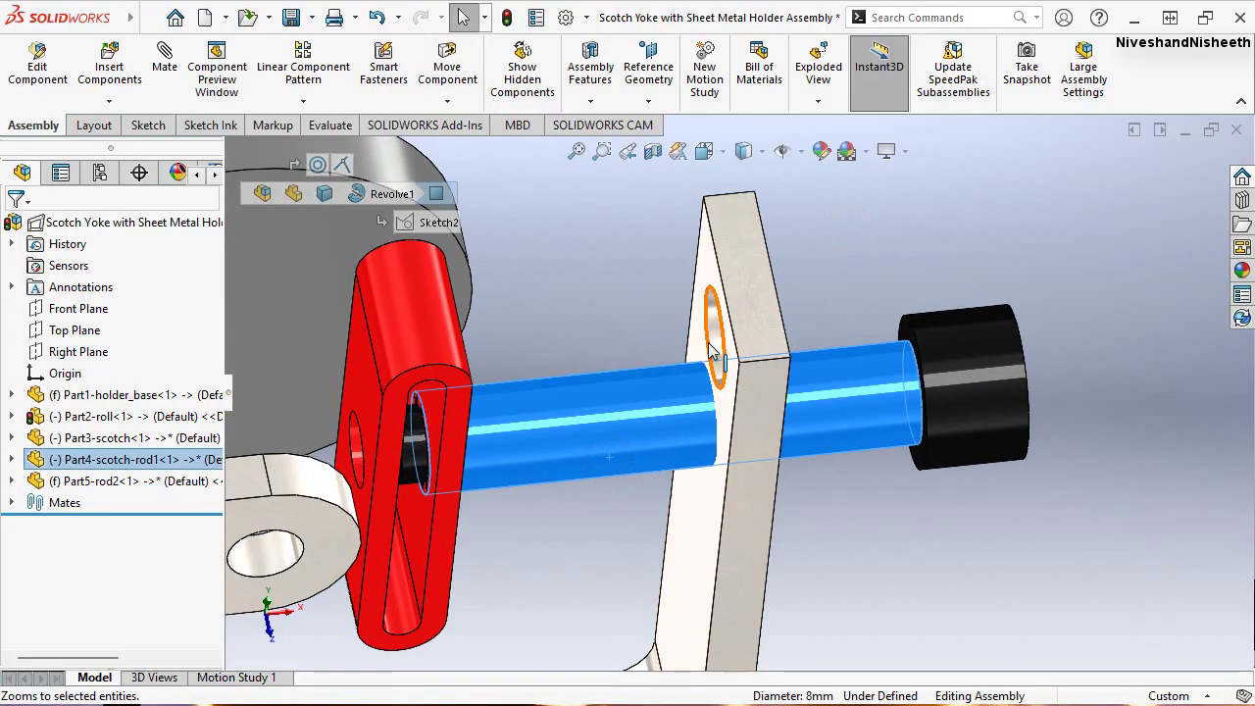
pyautogui.keyDown('ctrl'); pyautogui.click(712, 351); pyautogui.keyUp('ctrl')
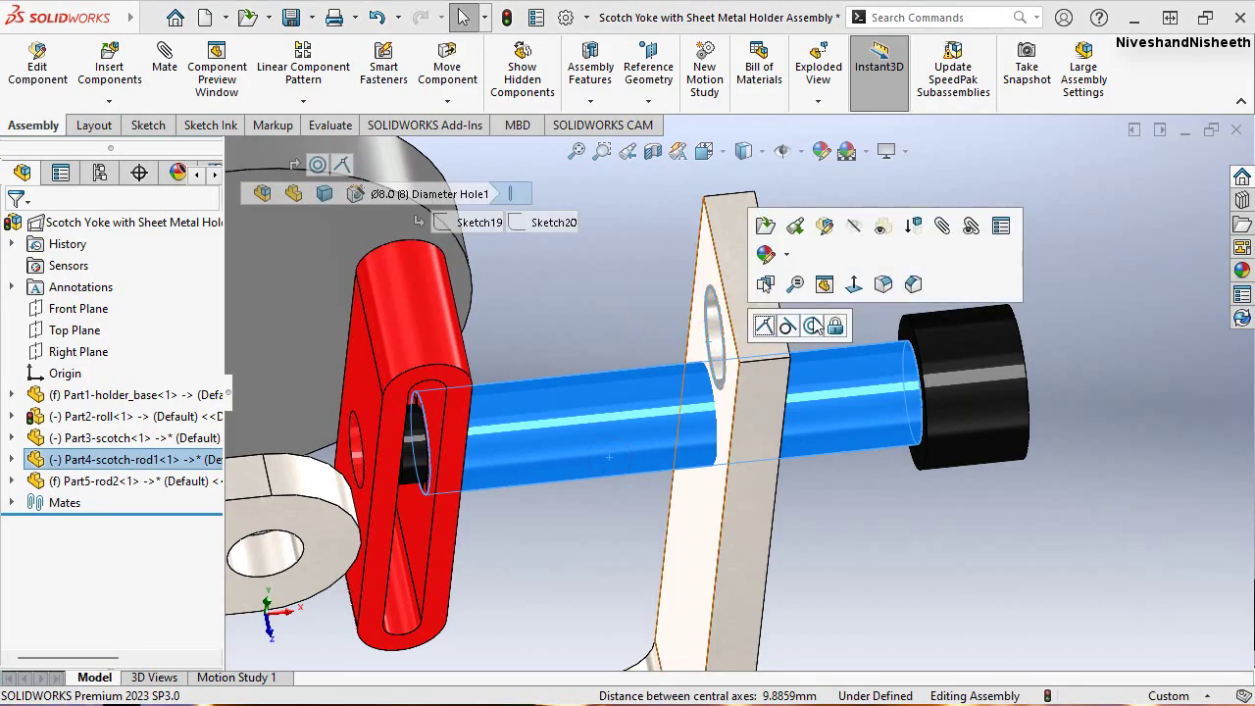
pyautogui.click(812, 327)
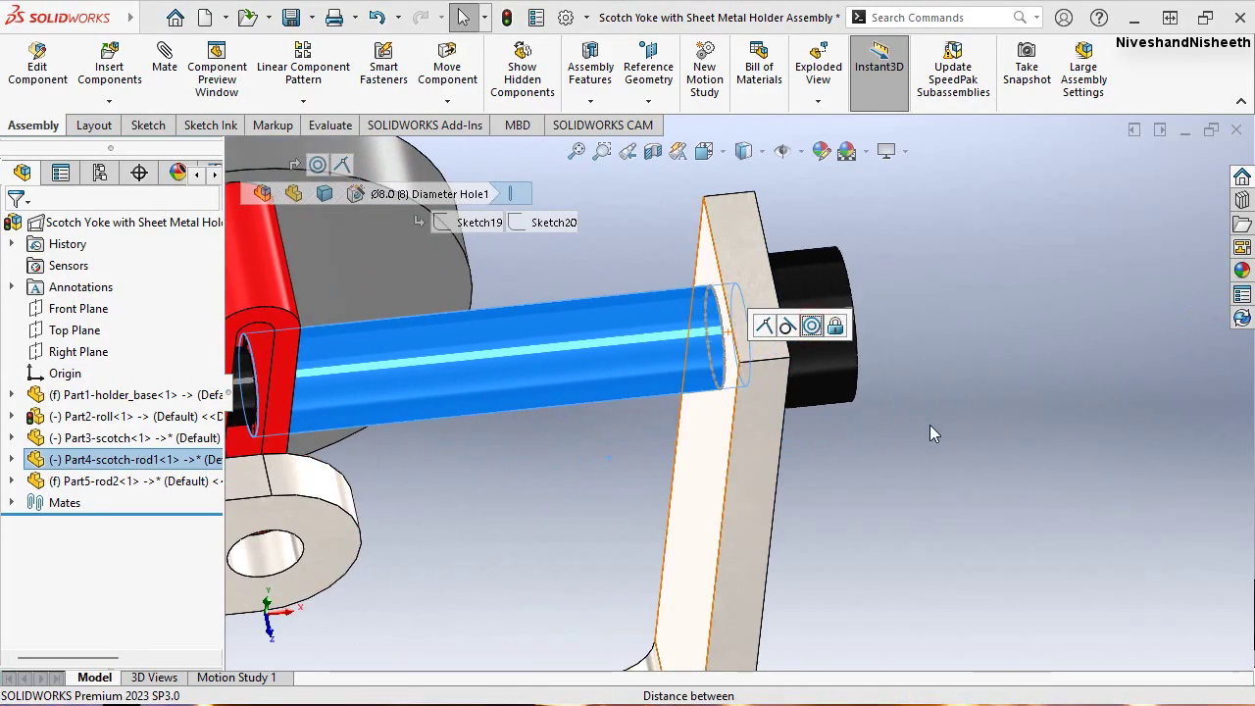
pyautogui.click(929, 424)
pyautogui.moveTo(825, 473)
pyautogui.mouseDown(button='middle')
pyautogui.moveTo(844, 446)
pyautogui.moveTo(602, 393)
pyautogui.mouseUp(button='middle')
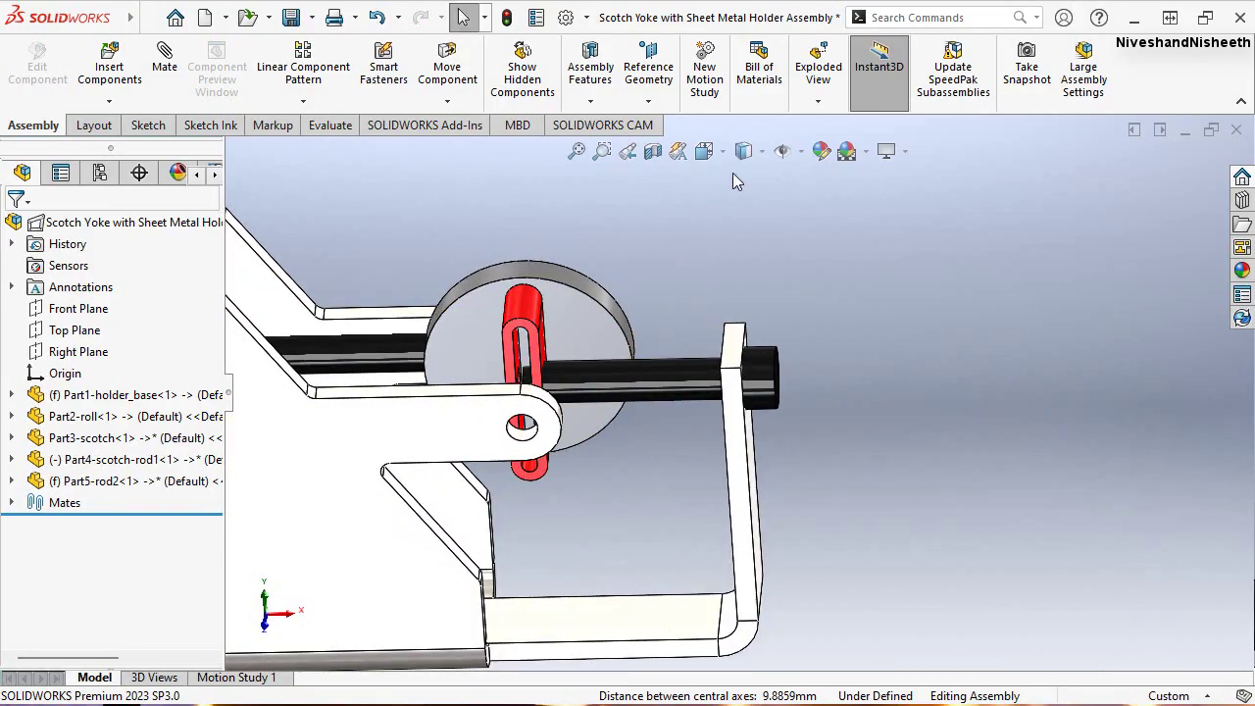
# Switch to the Isometric view and select the disc to check its movement
pyautogui.moveTo(608, 309); pyautogui.dragTo(642, 284, button='middle')
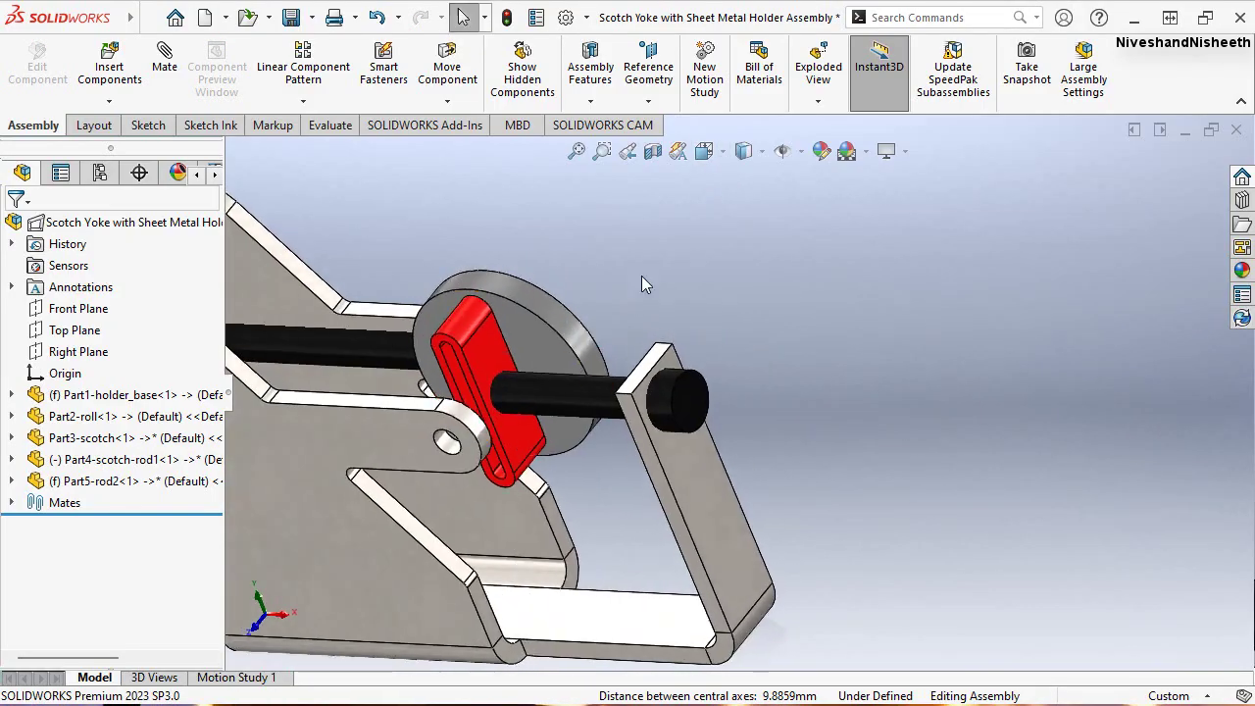
pyautogui.click(720, 153)
pyautogui.click(713, 449)
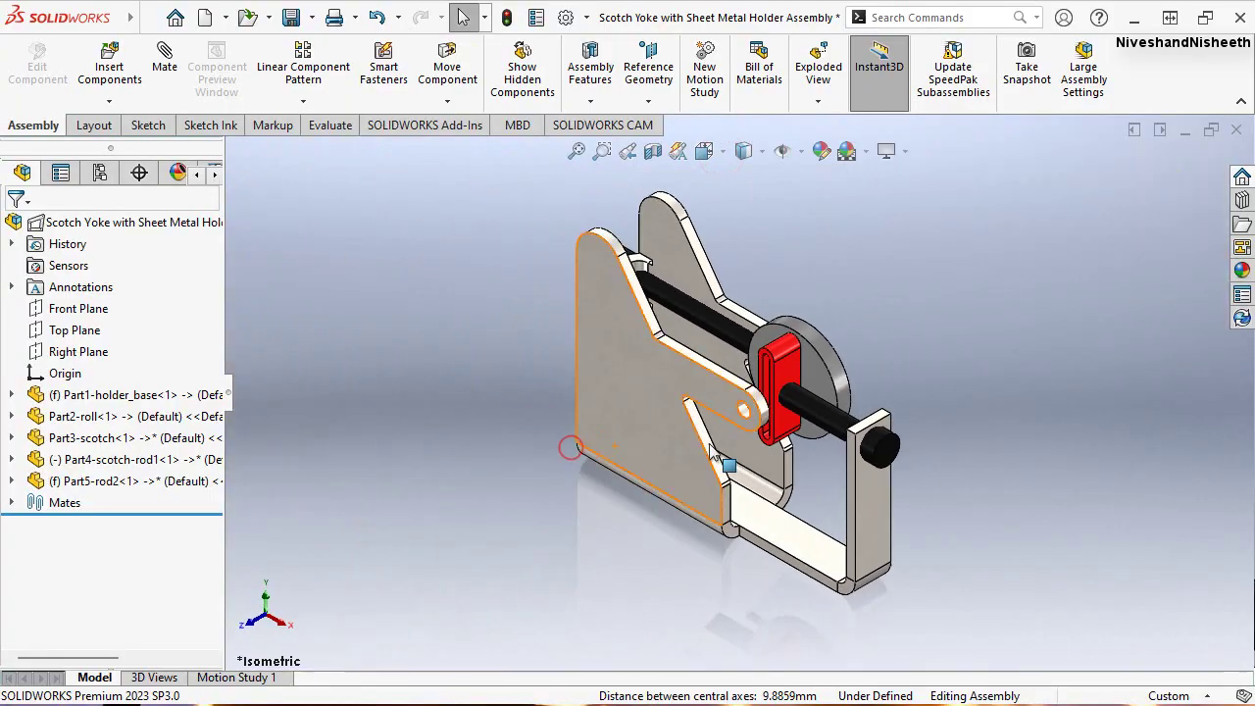
pyautogui.scroll(-5, 814, 394)
pyautogui.scroll(-3, 814, 395)
pyautogui.moveTo(814, 411)
pyautogui.mouseDown(button='middle')
pyautogui.moveTo(856, 382)
pyautogui.moveTo(809, 431)
pyautogui.mouseUp(button='middle')
pyautogui.click(804, 438)
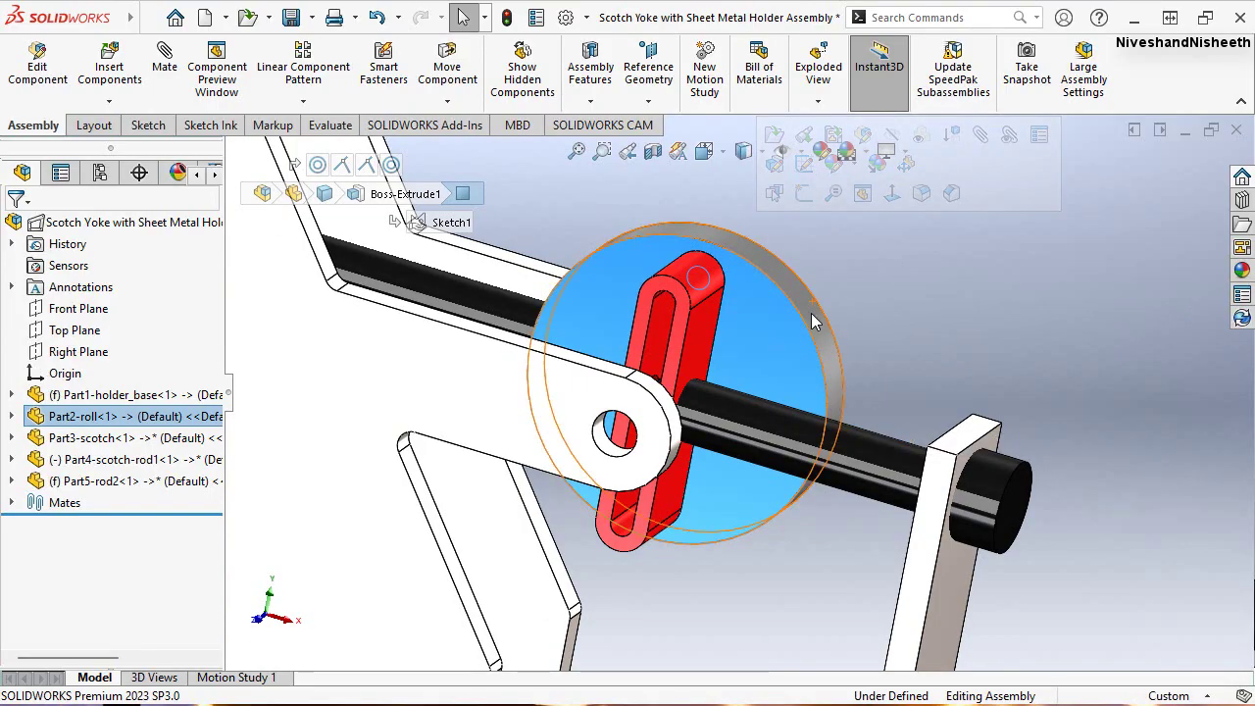
# Show the red scotch's mates: Coincident1, Concentric10, Concentric11 and Coincident9
pyautogui.moveTo(889, 281); pyautogui.dragTo(833, 264, button='middle')
pyautogui.scroll(-2, 691, 498)
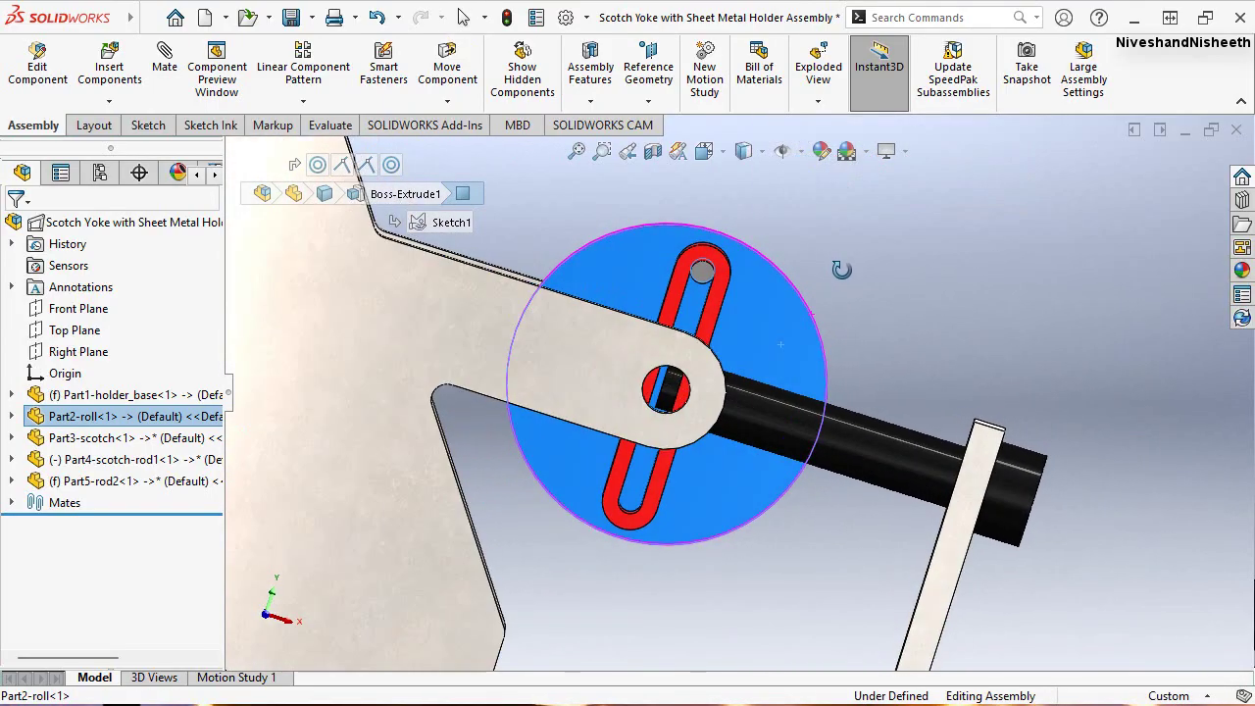
pyautogui.scroll(-2, 691, 498)
pyautogui.scroll(-2, 691, 498)
pyautogui.scroll(-2, 691, 498)
pyautogui.scroll(2, 691, 498)
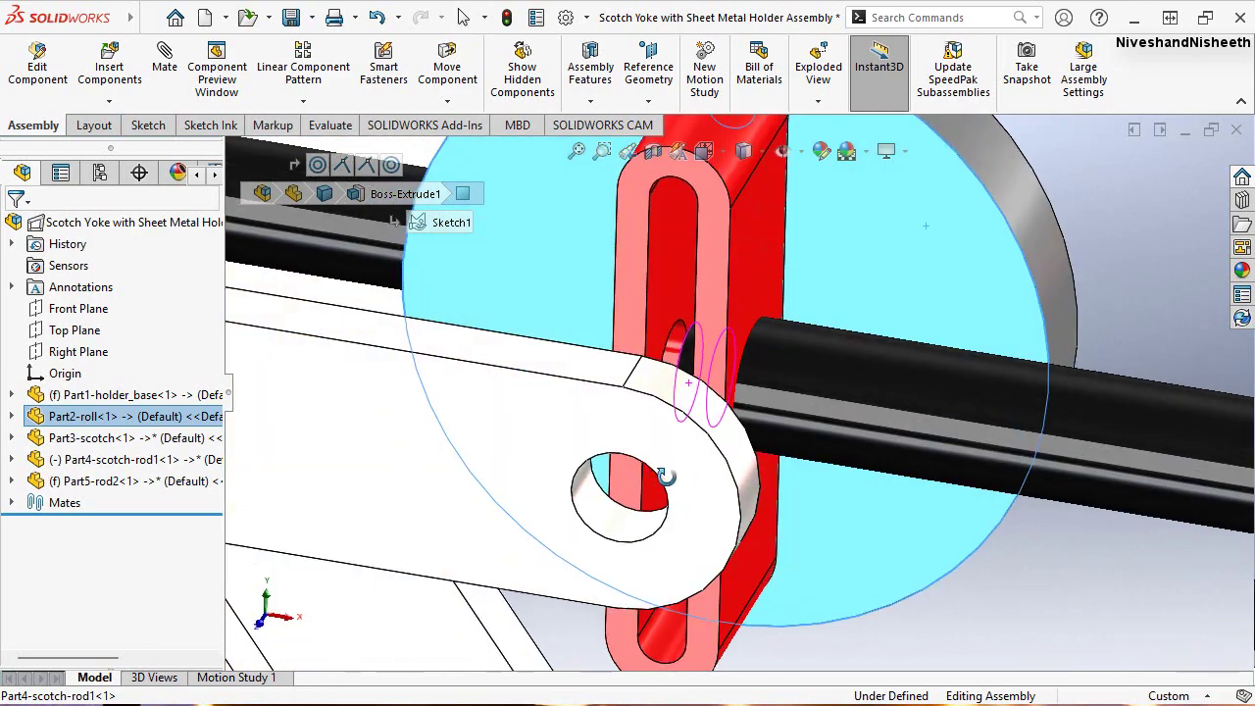
pyautogui.scroll(2, 676, 494)
pyautogui.moveTo(676, 495); pyautogui.dragTo(784, 356, button='middle')
pyautogui.scroll(-2, 745, 344)
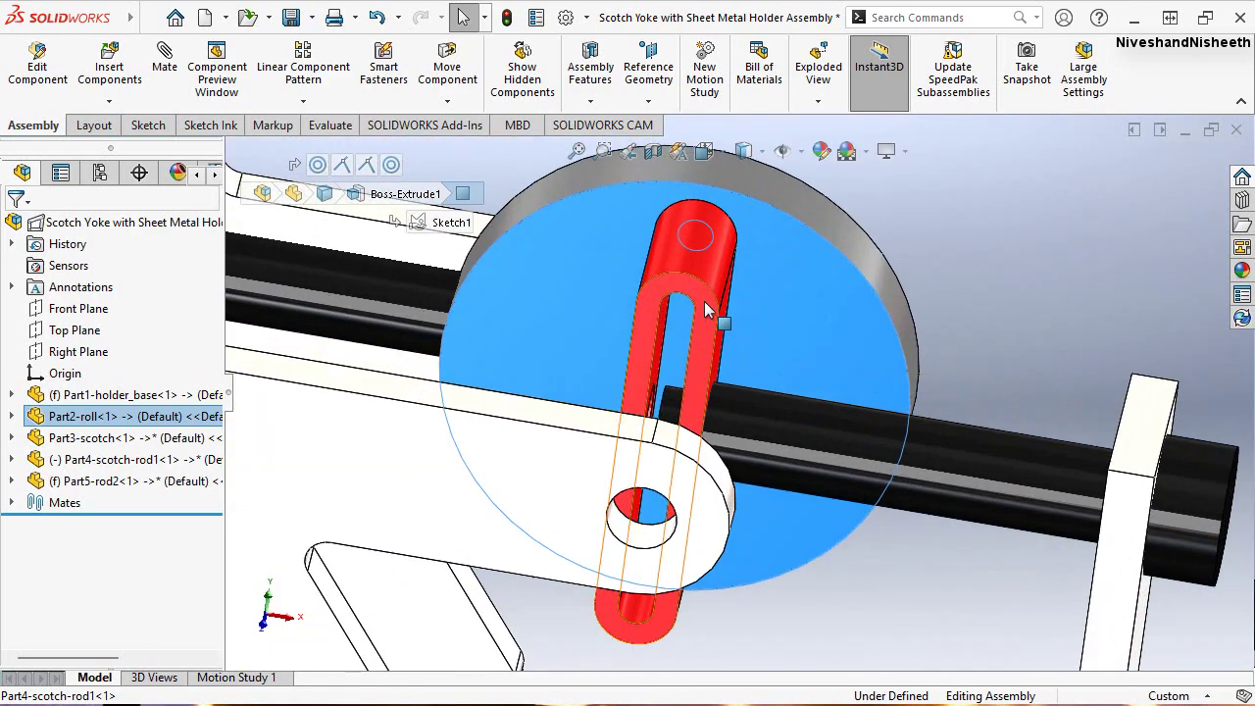
pyautogui.click(707, 304)
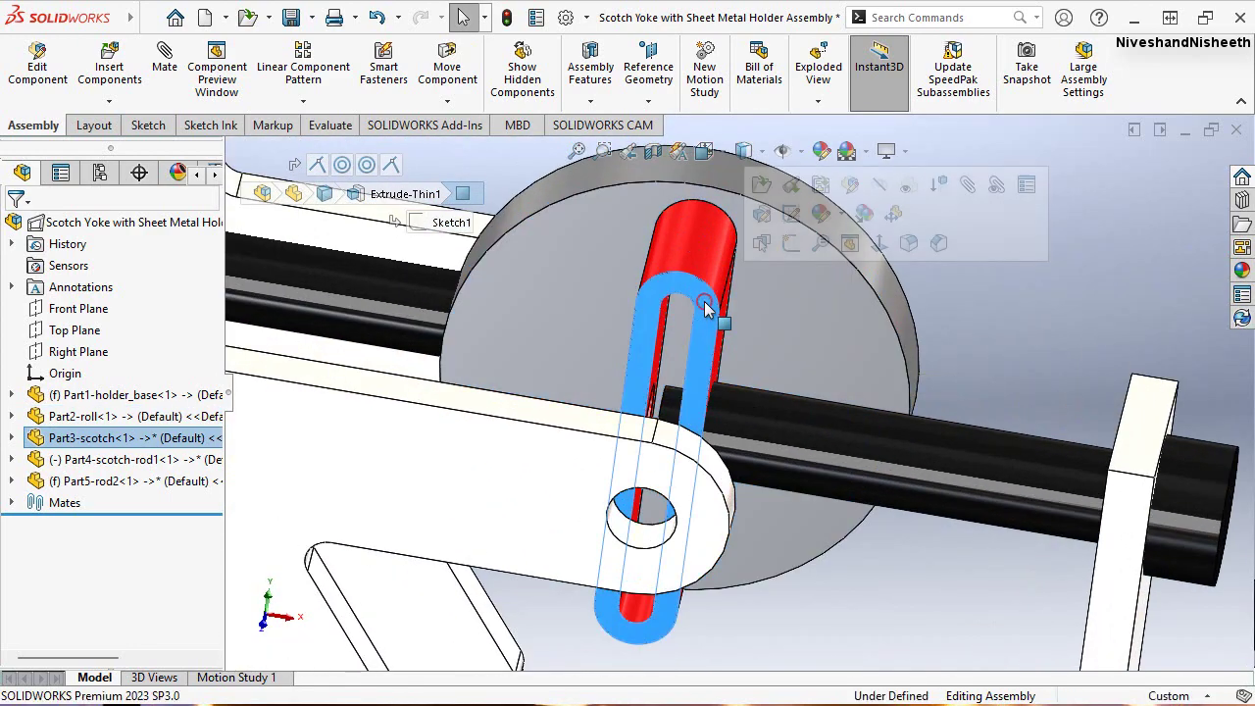
pyautogui.click(996, 185)
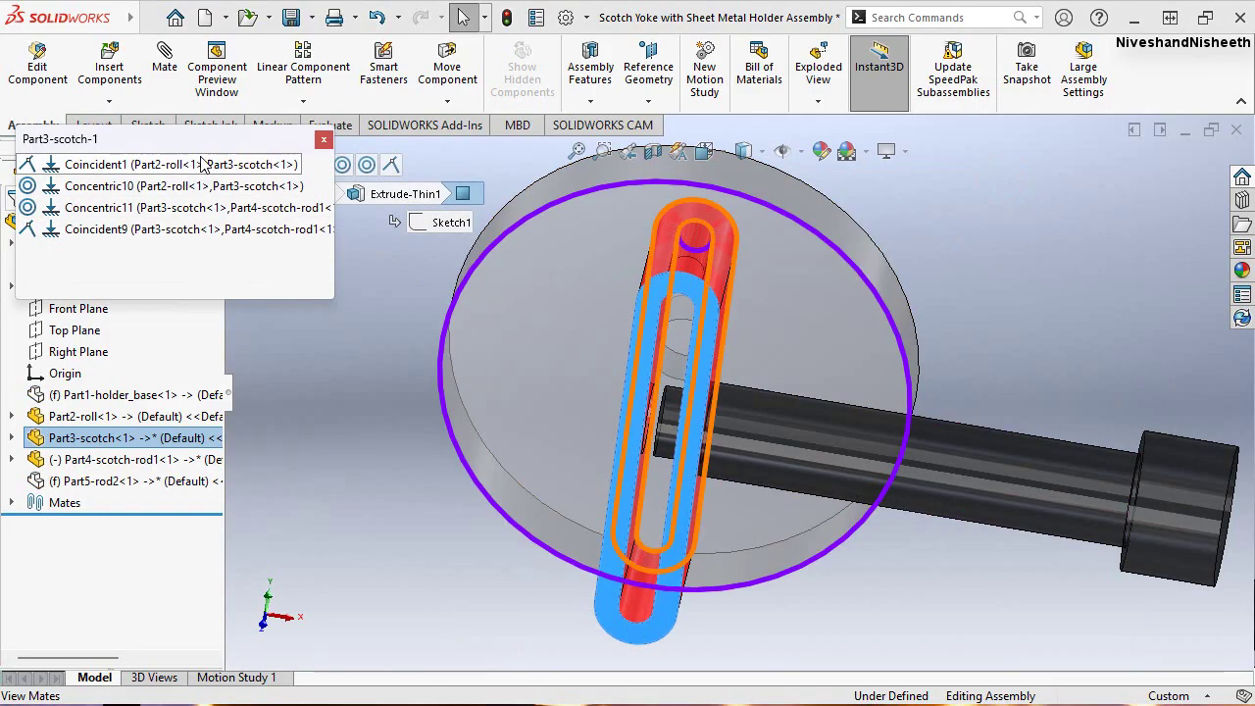
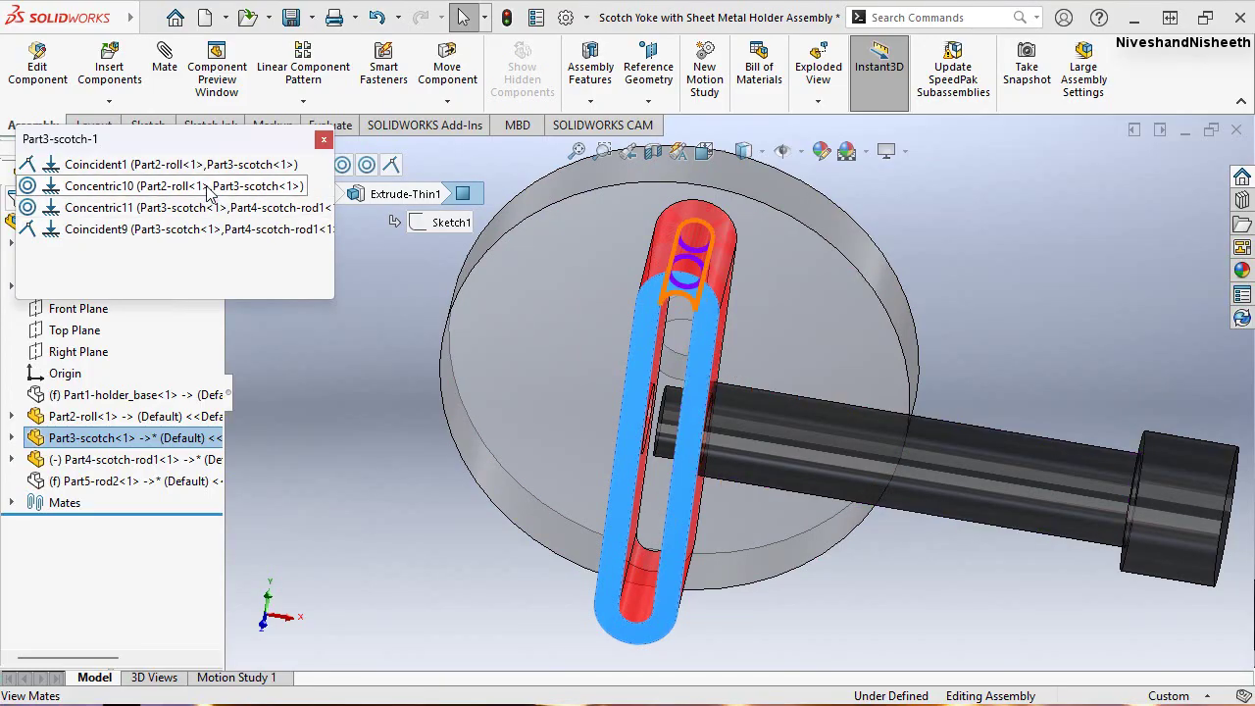
# Delete the Concentric10 mate between the roll and the scotch yoke
pyautogui.click(209, 186)
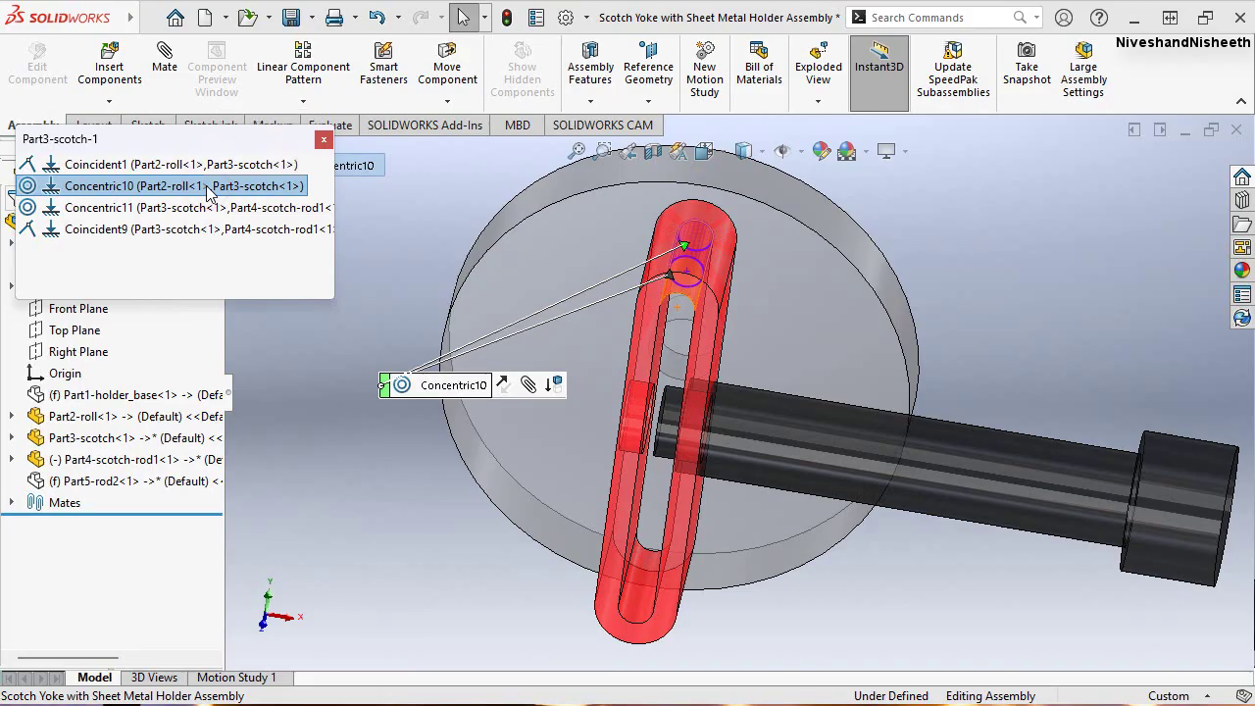
pyautogui.rightClick(209, 191)
pyautogui.click(255, 297)
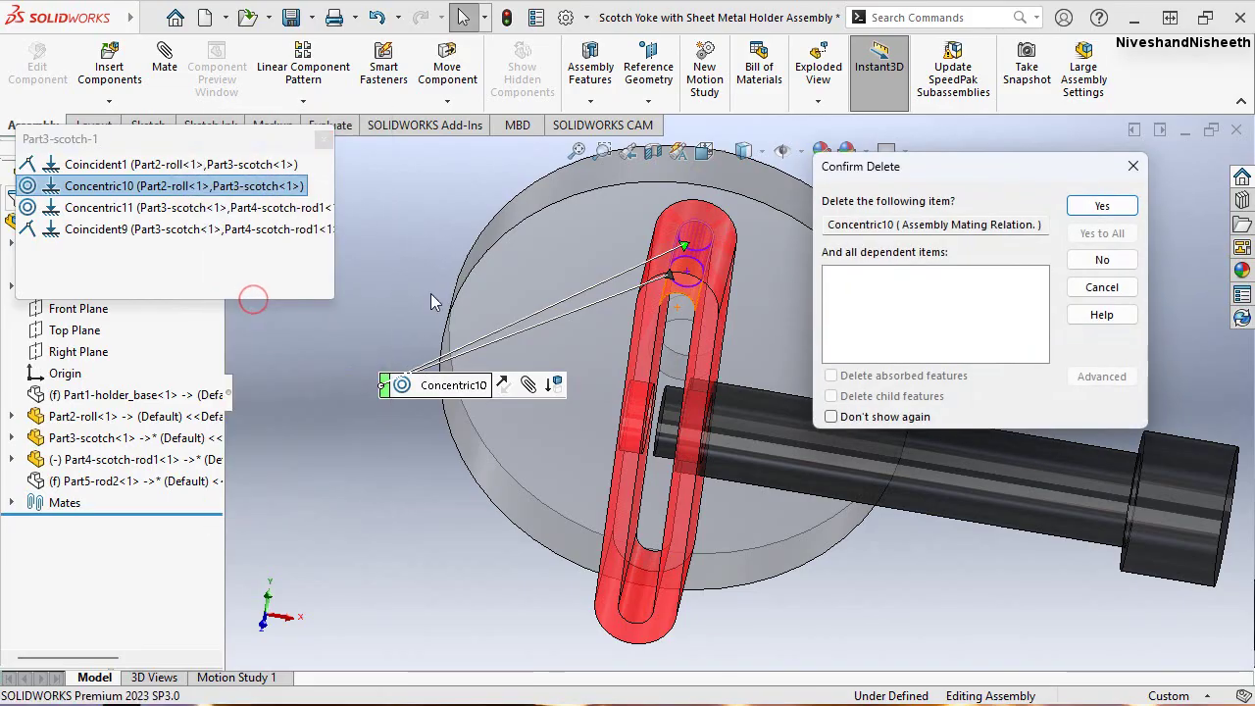
pyautogui.click(1102, 205)
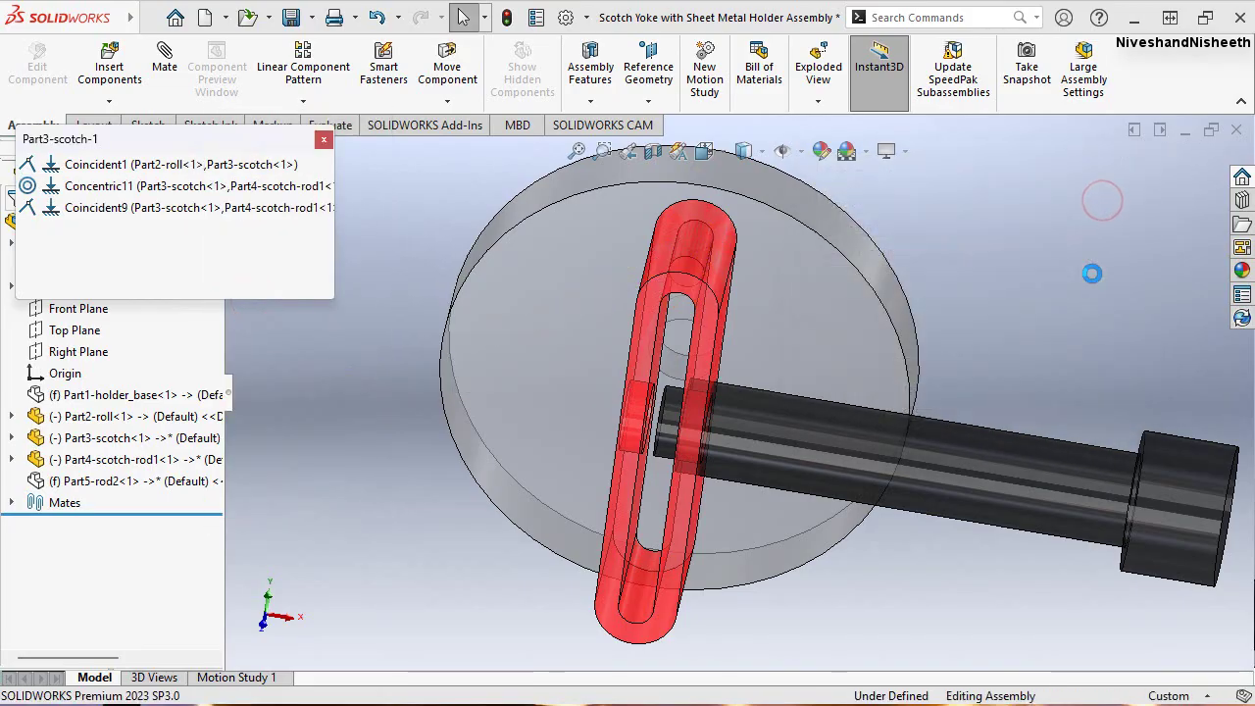
pyautogui.click(325, 141)
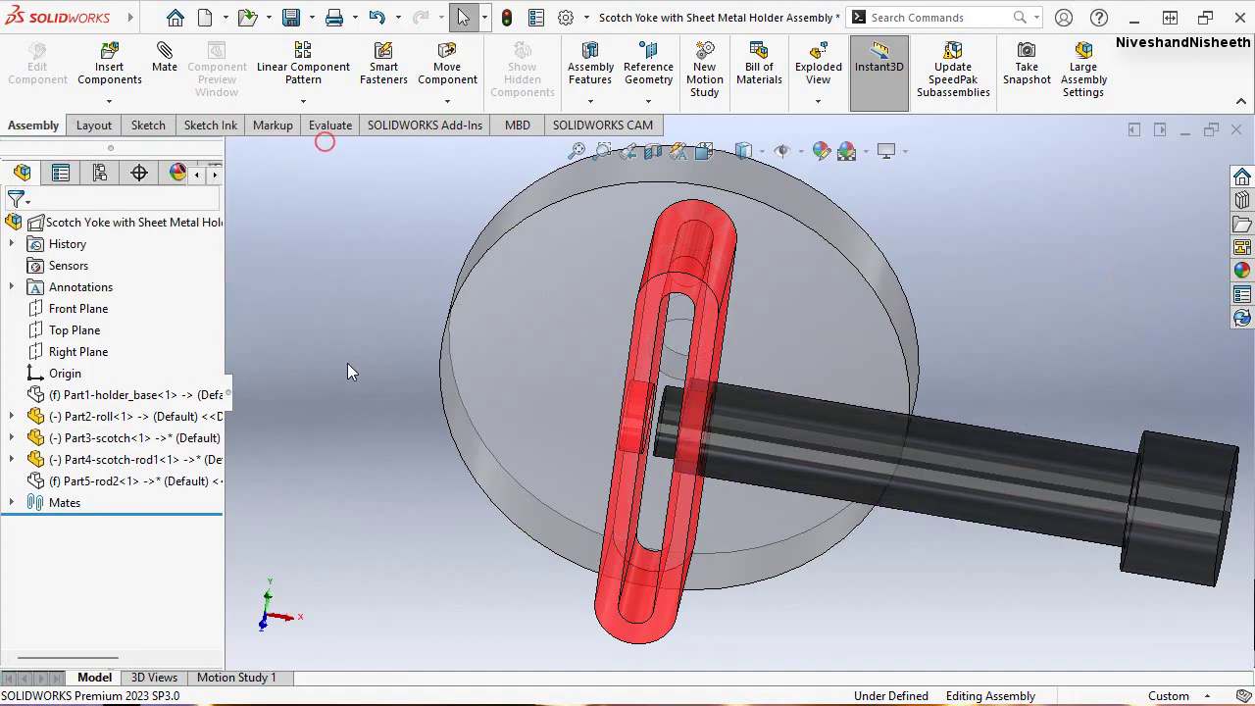
# Drag the scotch rod to confirm the yoke and rod now slide freely
pyautogui.click(1050, 285)
pyautogui.moveTo(1082, 361); pyautogui.dragTo(959, 331, button='middle')
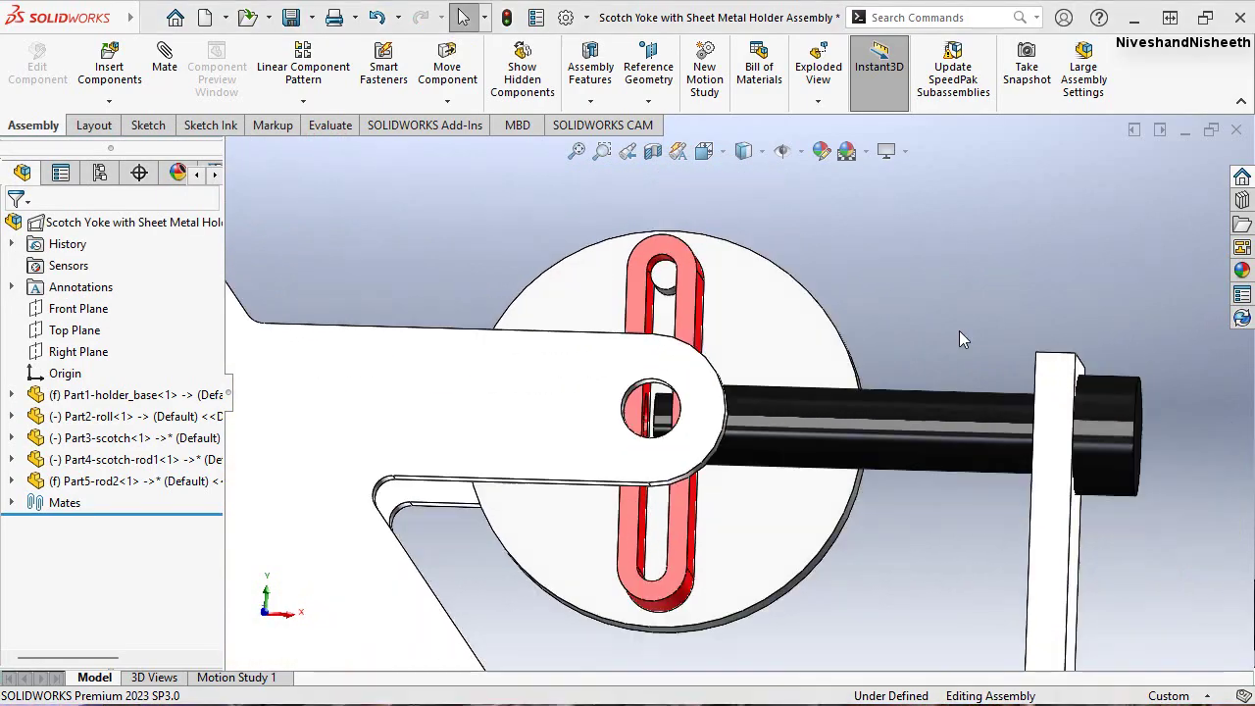
pyautogui.click(958, 330)
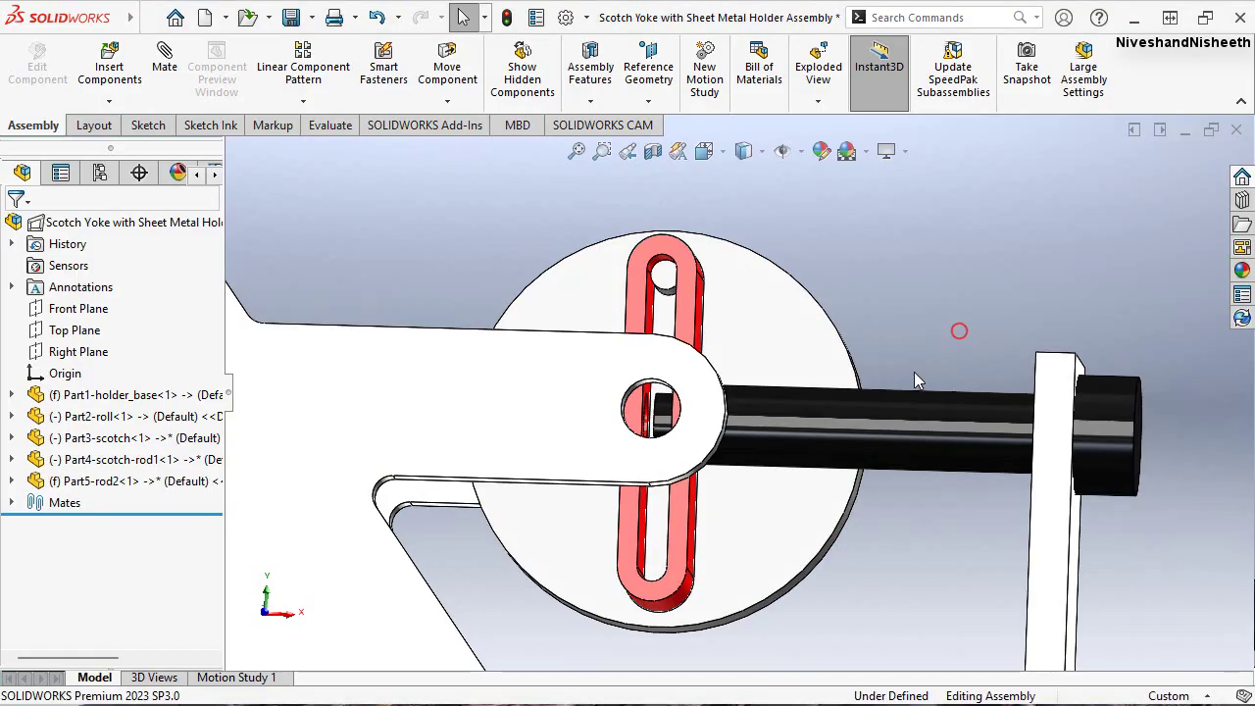
pyautogui.click(807, 424)
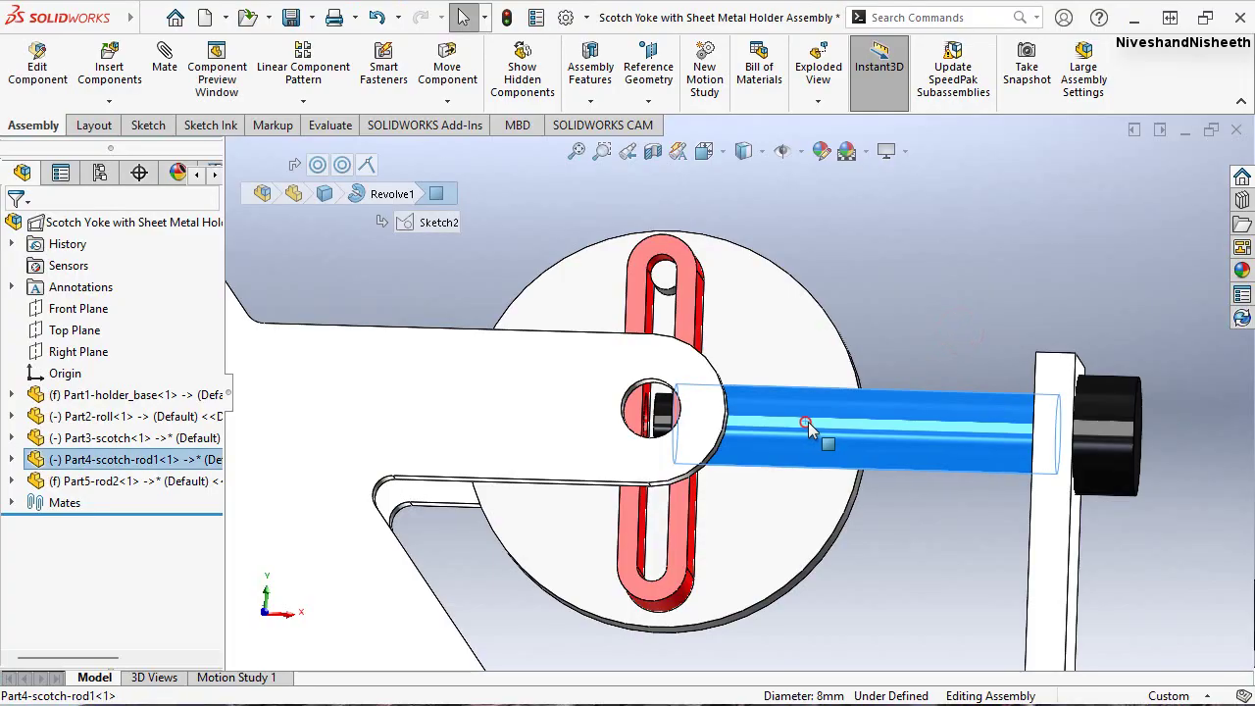
pyautogui.moveTo(807, 424); pyautogui.dragTo(882, 429)
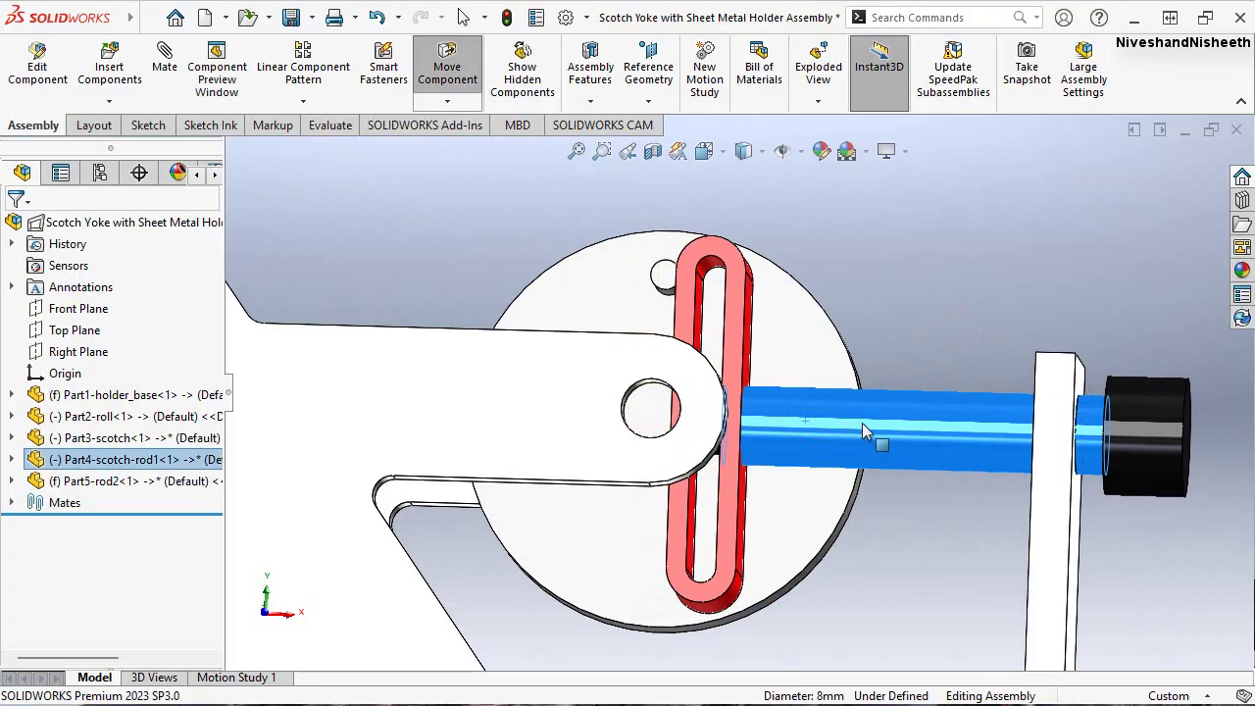
pyautogui.press('Escape')
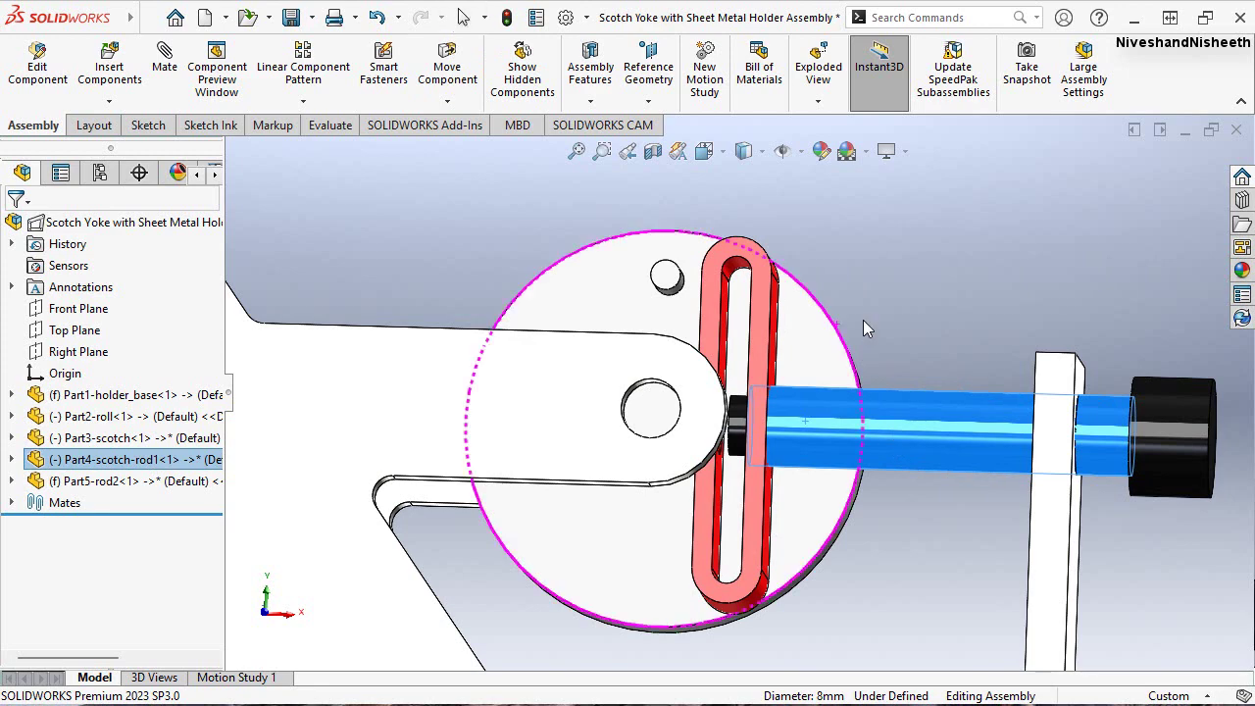
pyautogui.moveTo(862, 320); pyautogui.dragTo(871, 288, button='middle')
pyautogui.click(883, 259)
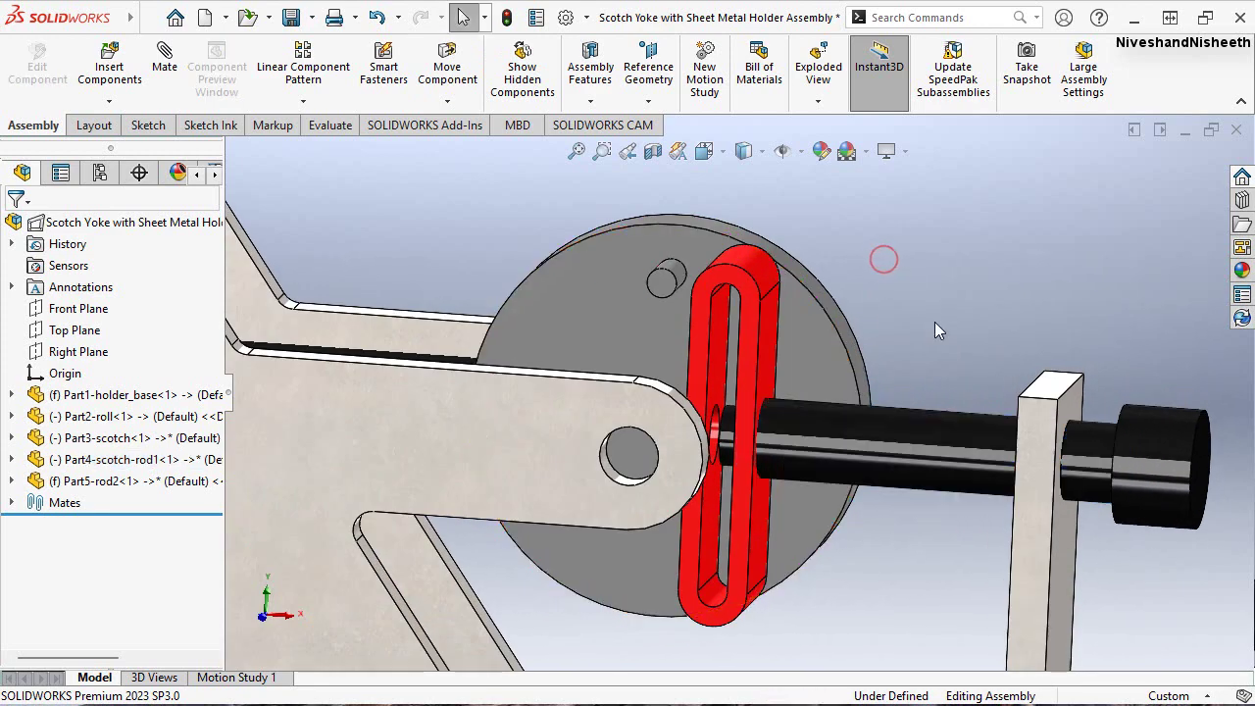
# Remove the Coincident9 yoke-to-rod mate using the rod's View Mates list
pyautogui.click(906, 452)
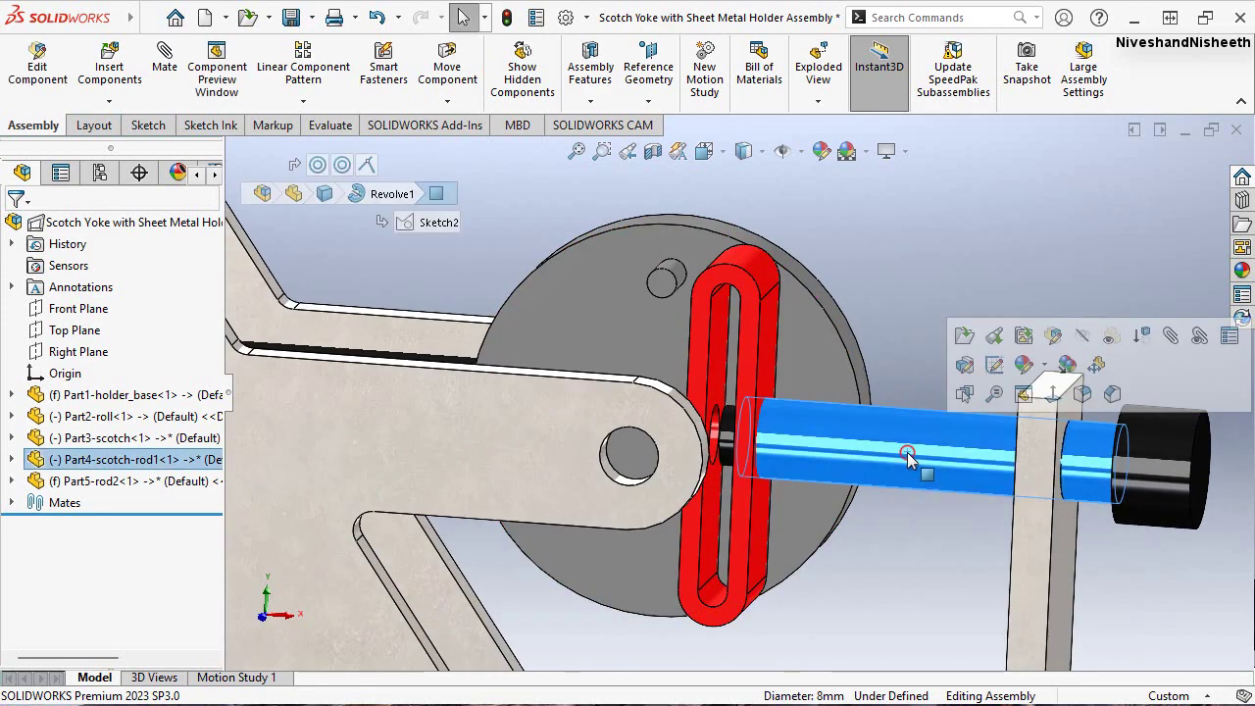
pyautogui.click(1198, 336)
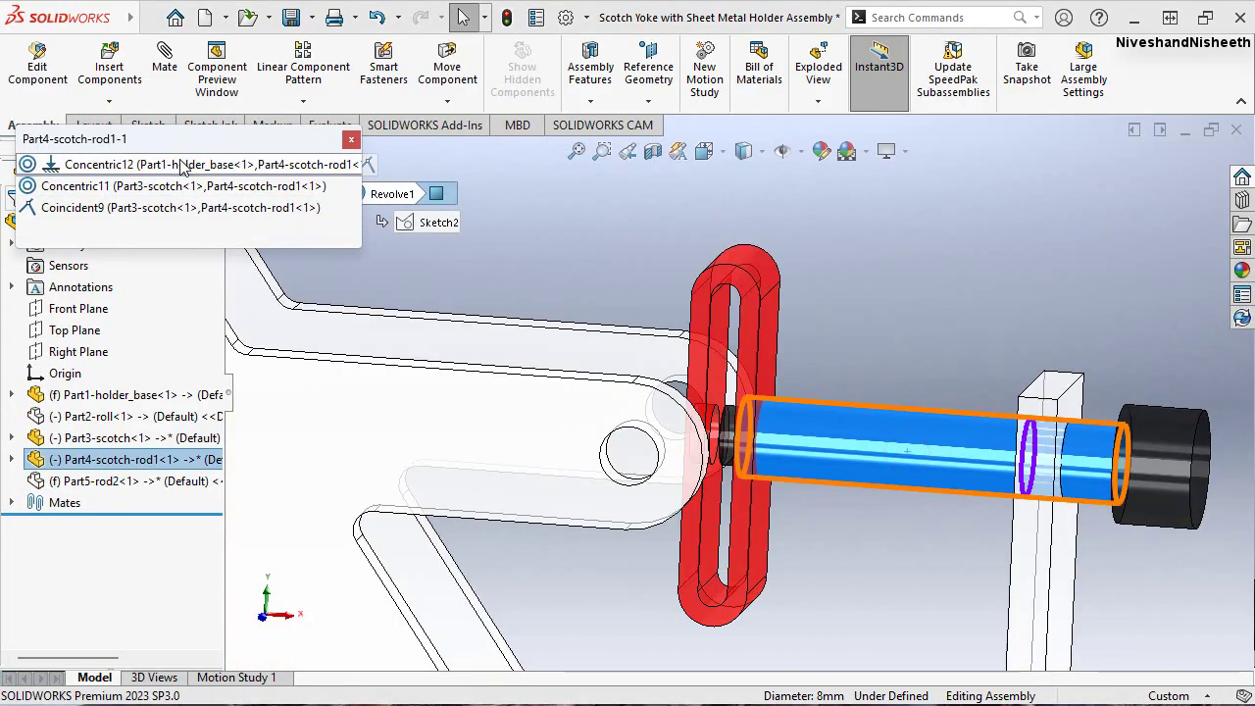
pyautogui.click(182, 209)
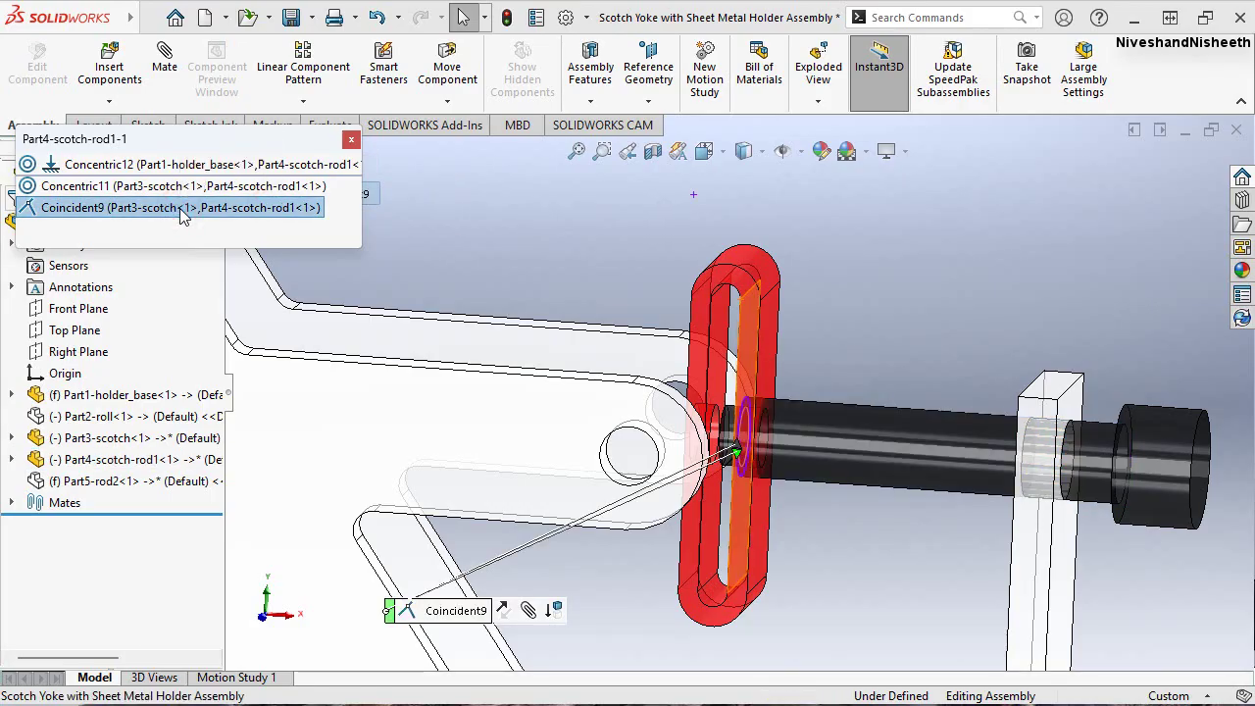
pyautogui.rightClick(182, 214)
pyautogui.click(206, 294)
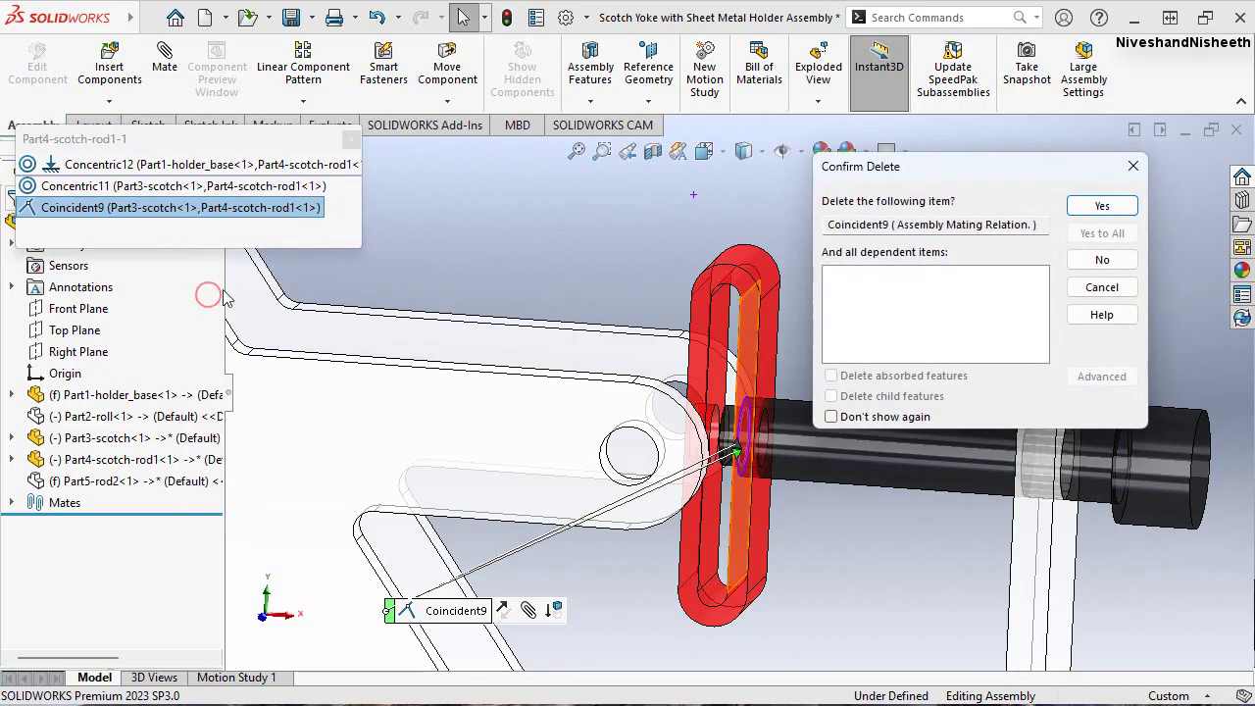
pyautogui.click(1099, 207)
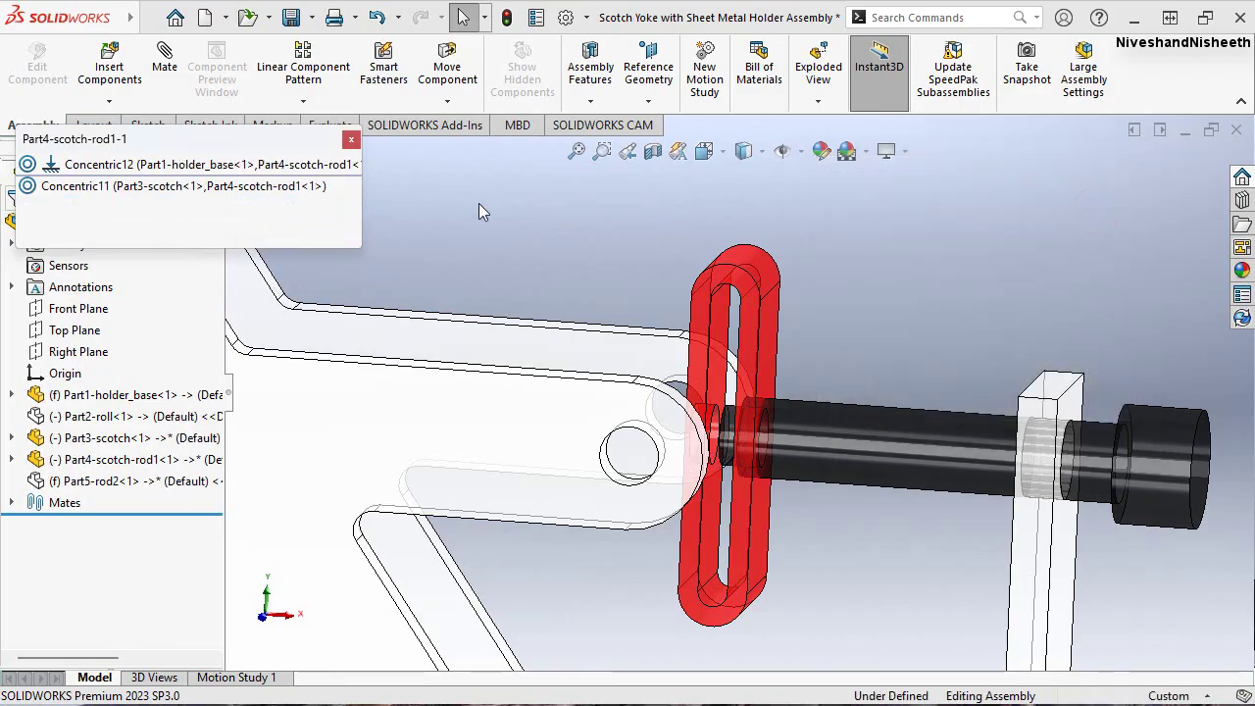
pyautogui.click(351, 141)
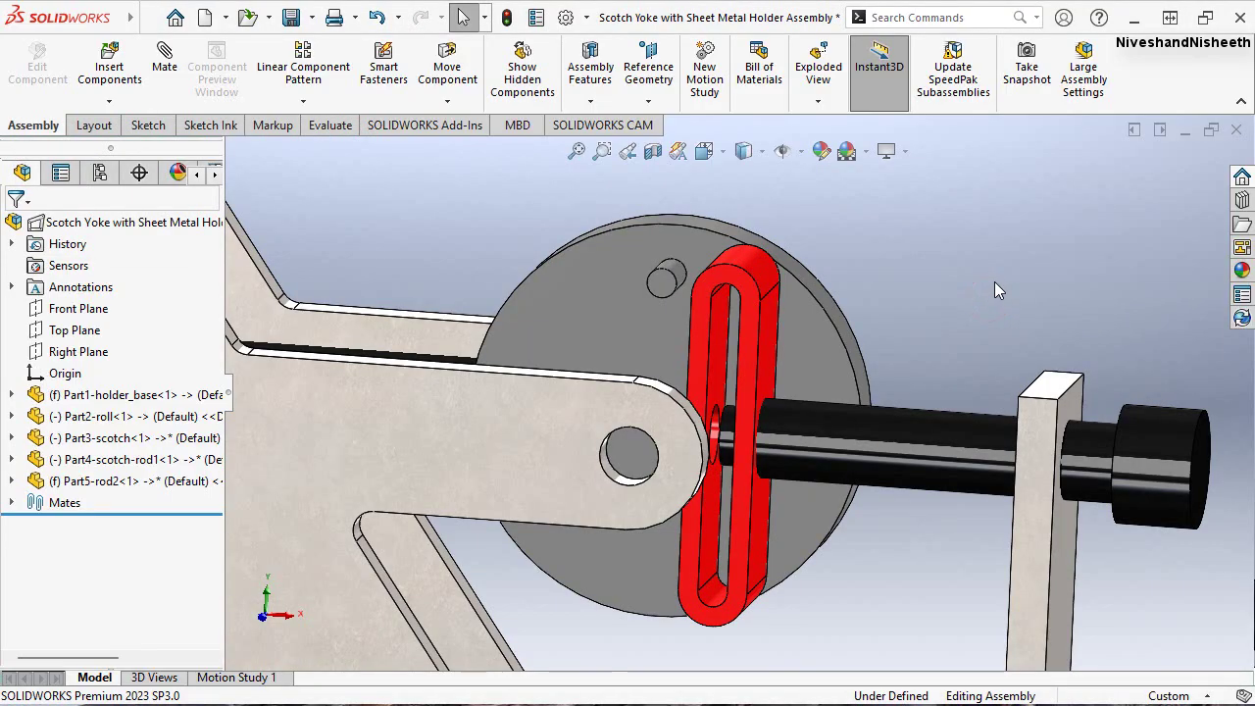
# Add a Slot mechanical mate between the roll's pin face and the yoke's inner slot face
pyautogui.moveTo(771, 337); pyautogui.dragTo(781, 342)
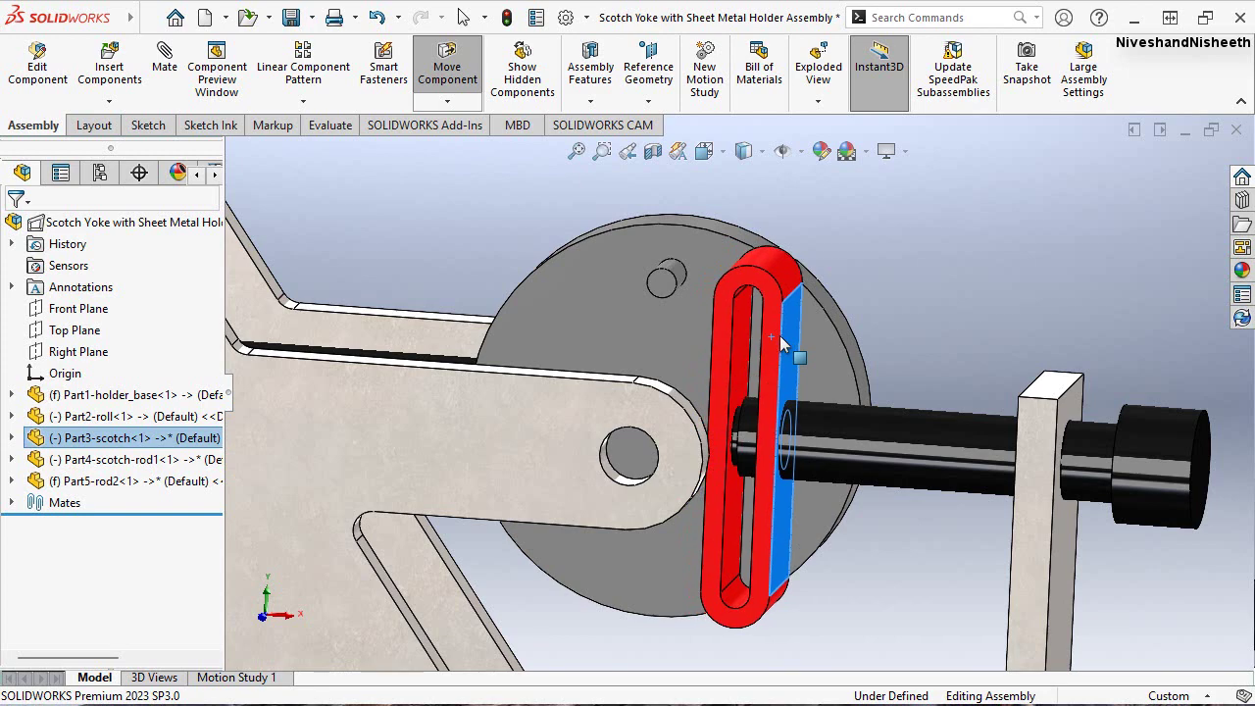
pyautogui.press('Escape')
pyautogui.click(924, 284)
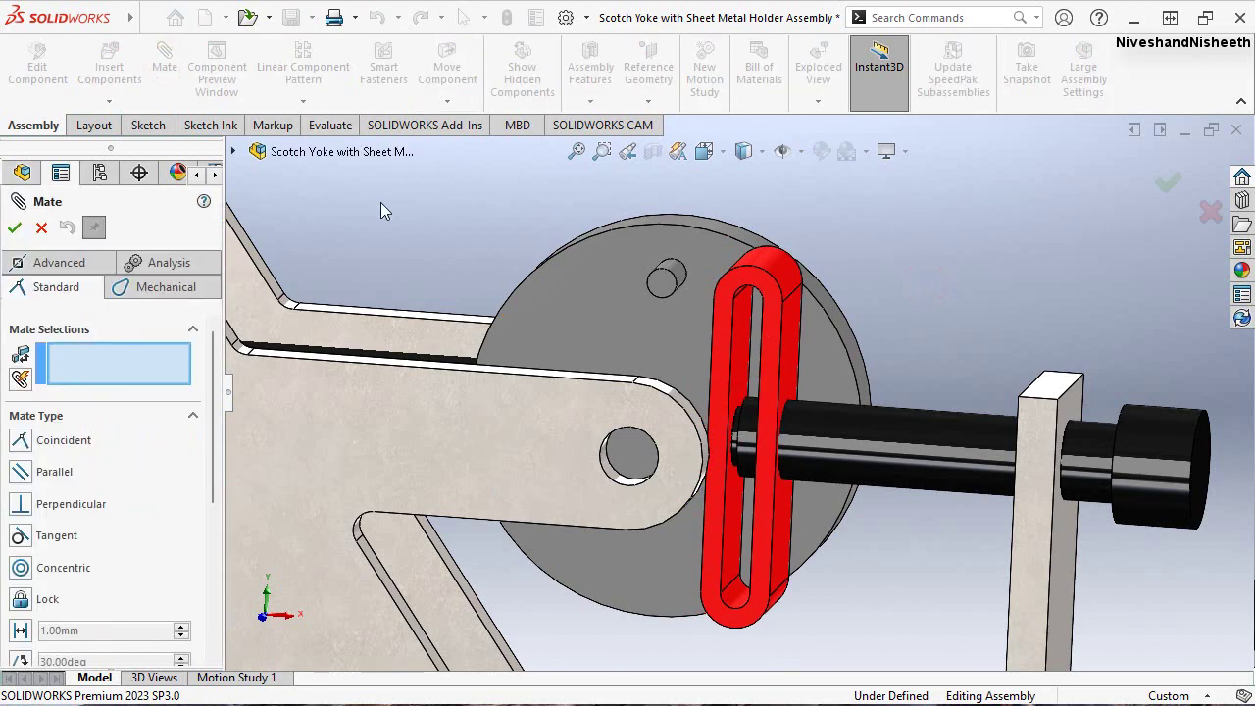
pyautogui.click(176, 292)
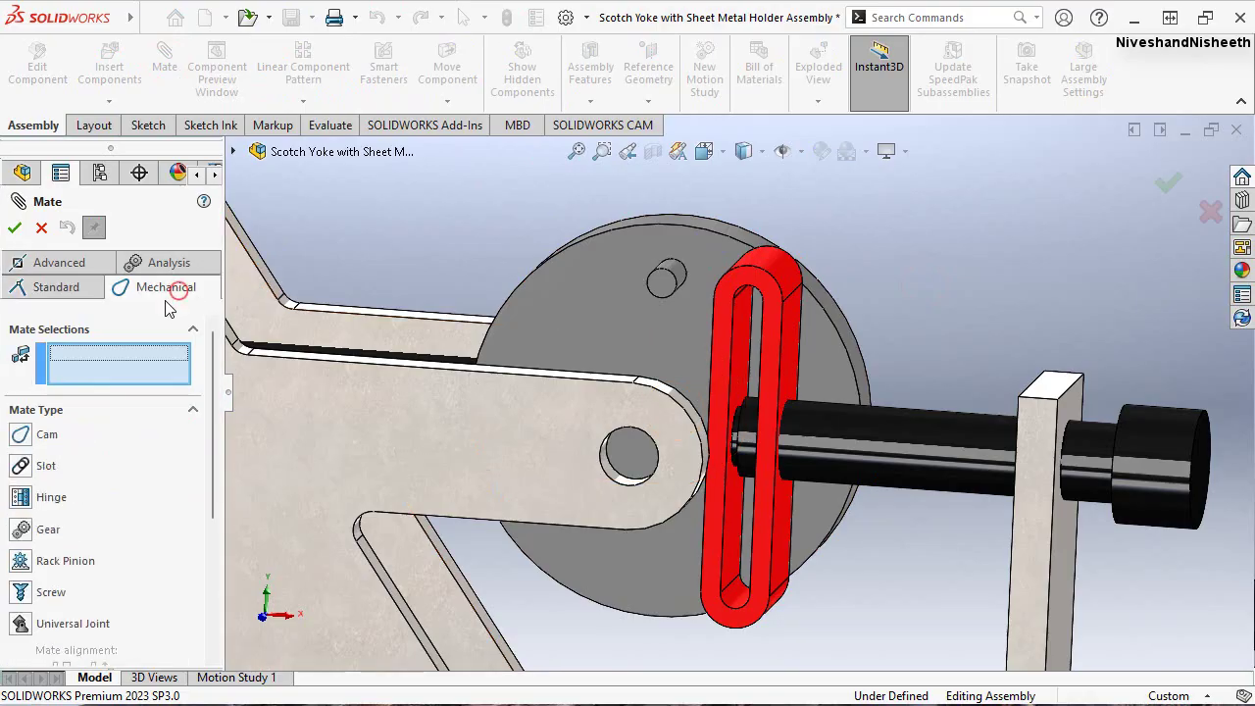
pyautogui.click(28, 472)
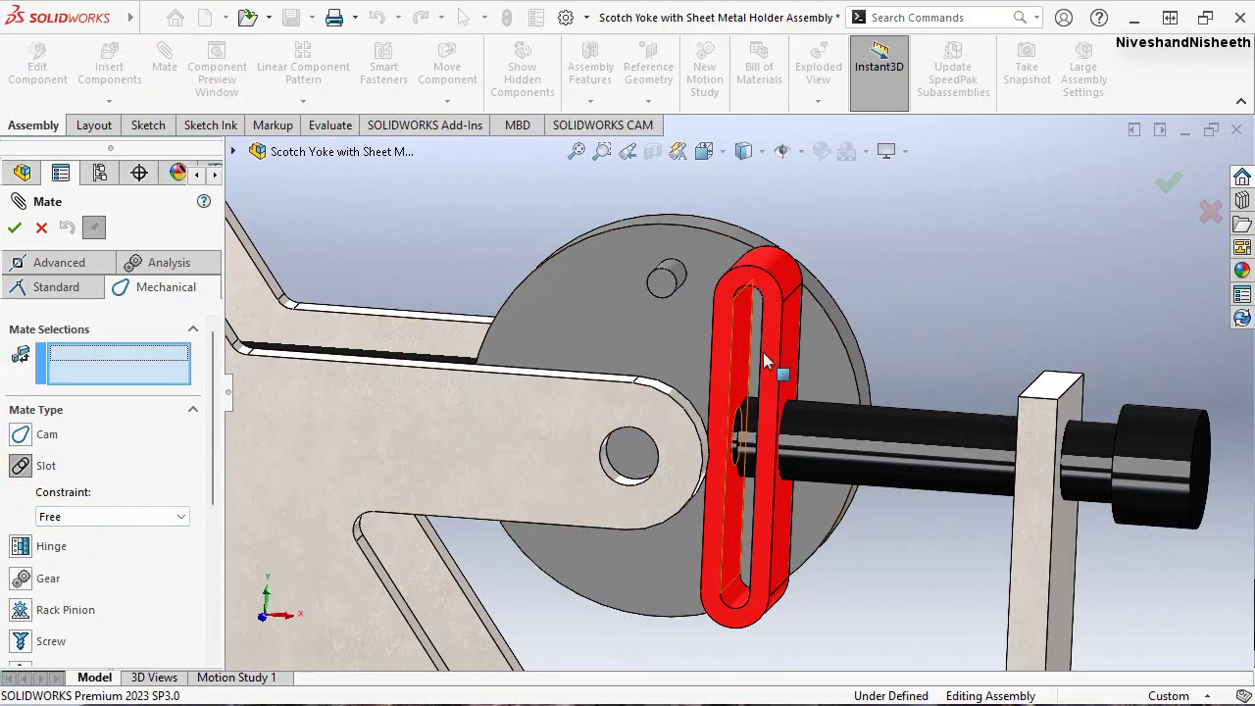
pyautogui.moveTo(766, 348); pyautogui.dragTo(747, 314, button='middle')
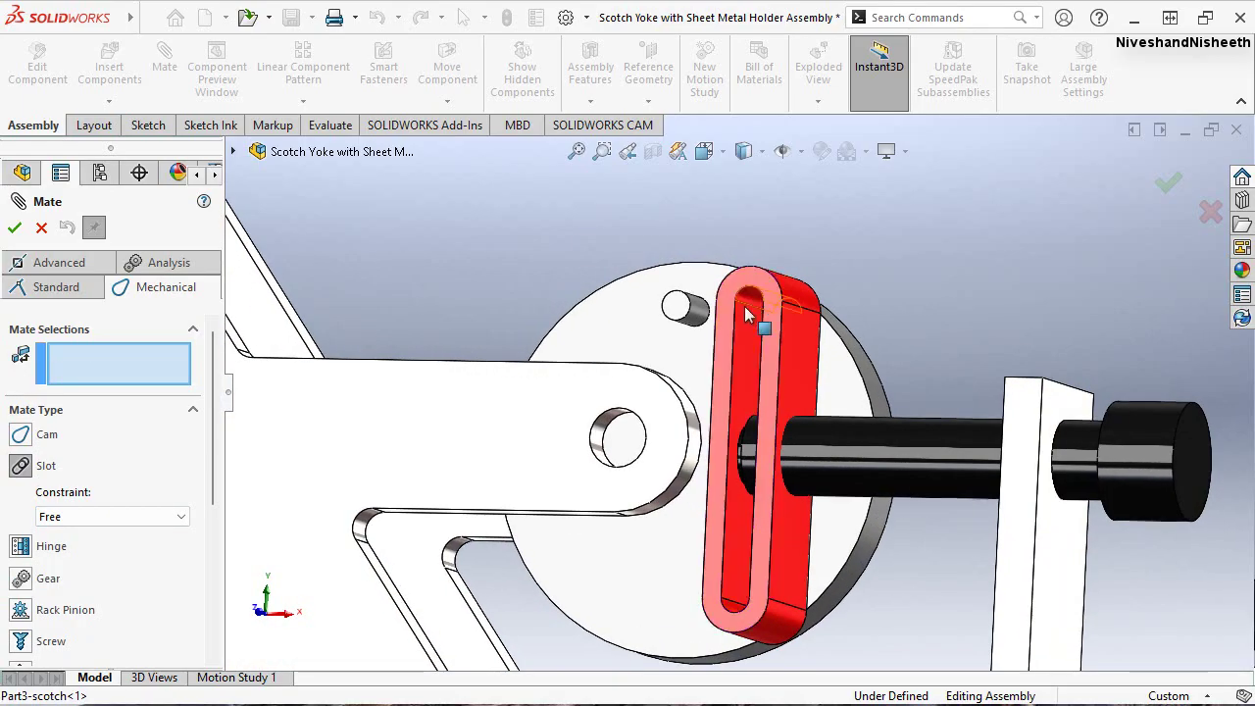
pyautogui.scroll(-3, 747, 314)
pyautogui.click(683, 339)
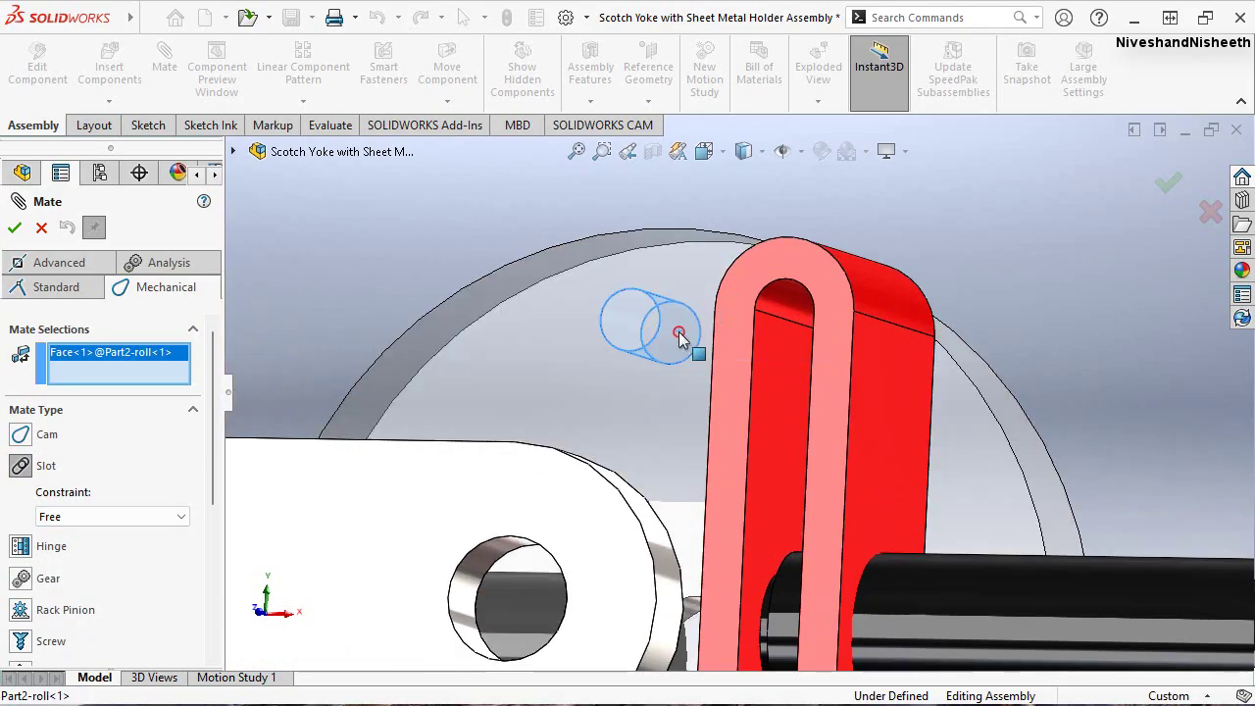
pyautogui.click(783, 357)
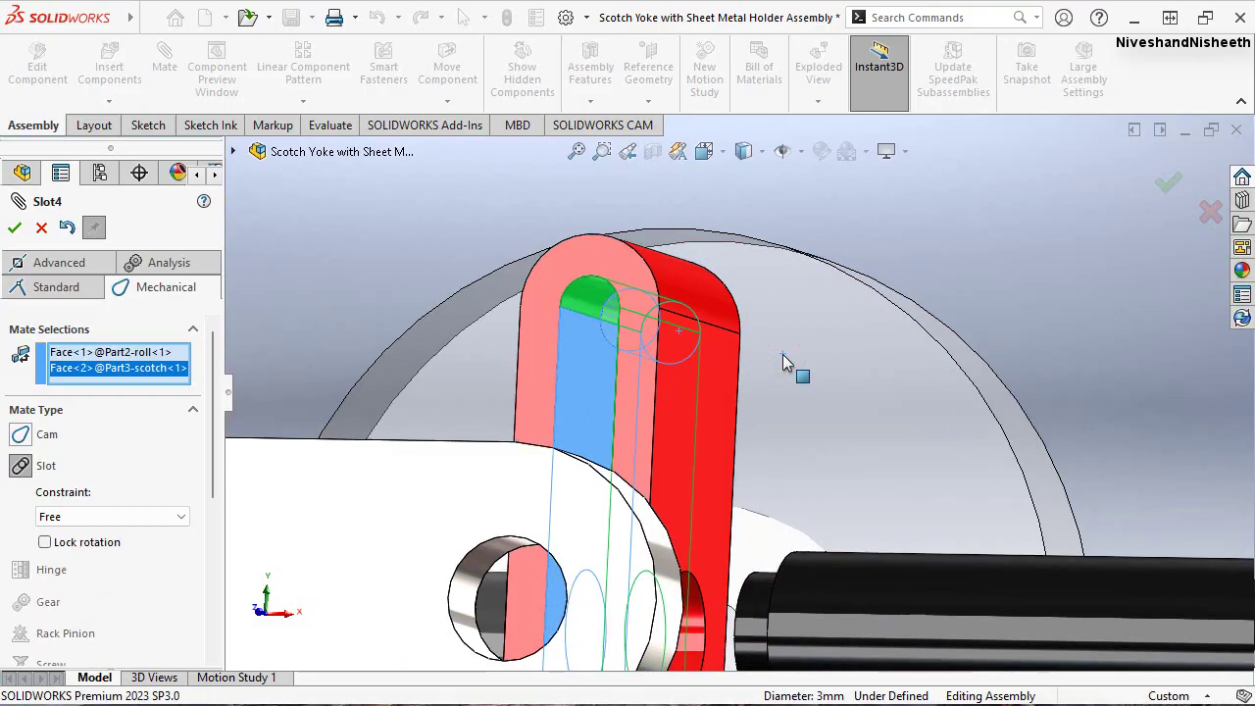
pyautogui.press('Return')
# Close the mate tool and orbit back to view the yoke and disc
pyautogui.moveTo(763, 348)
pyautogui.mouseDown(button='middle')
pyautogui.moveTo(773, 355)
pyautogui.moveTo(755, 323)
pyautogui.moveTo(742, 414)
pyautogui.moveTo(736, 386)
pyautogui.mouseUp(button='middle')
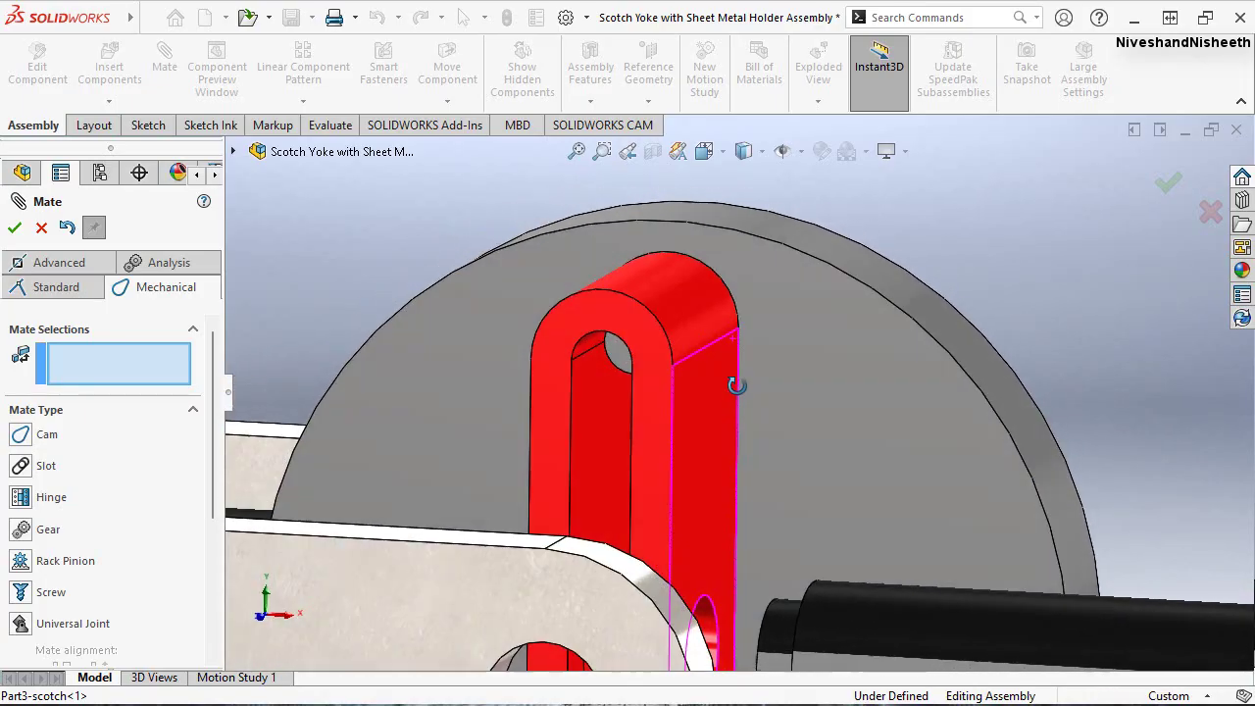
pyautogui.click(14, 227)
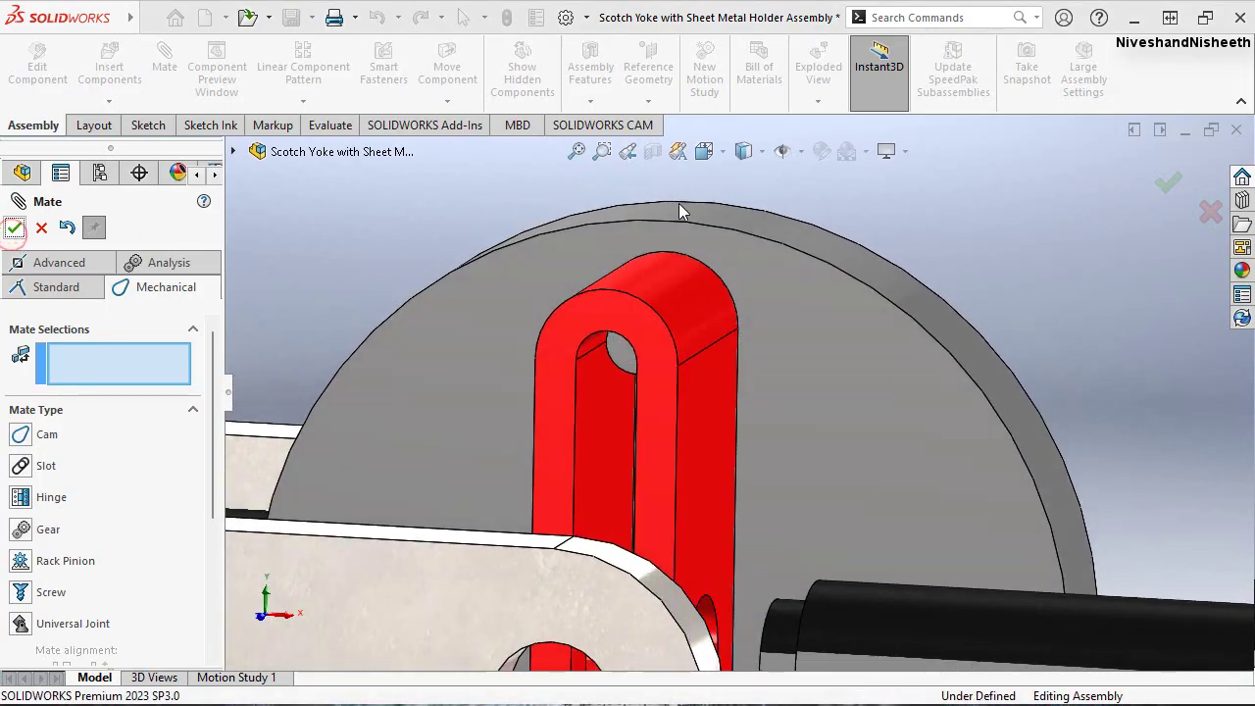
pyautogui.moveTo(678, 203)
pyautogui.mouseDown(button='middle')
pyautogui.moveTo(681, 260)
pyautogui.moveTo(811, 304)
pyautogui.mouseUp(button='middle')
pyautogui.scroll(3, 681, 261)
pyautogui.scroll(-3, 676, 297)
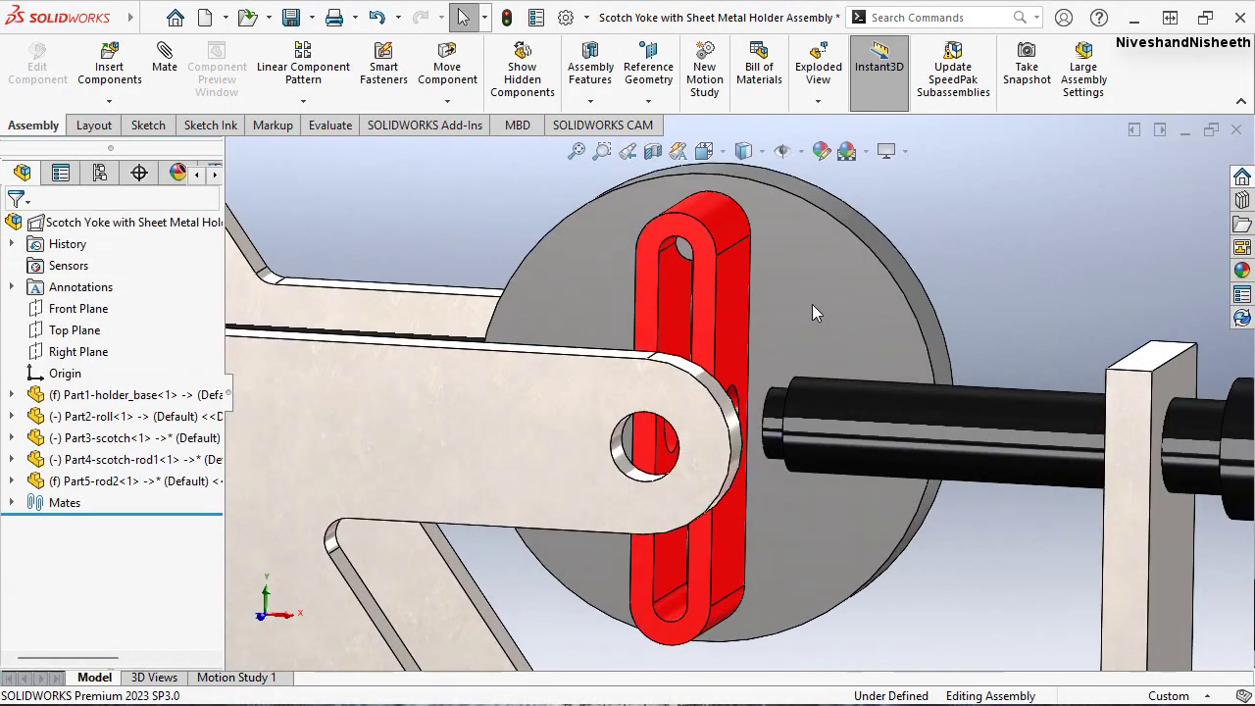
# Turn the roll disc from the Front view to watch the yoke slide
pyautogui.moveTo(813, 306)
pyautogui.mouseDown()
pyautogui.moveTo(528, 376)
pyautogui.moveTo(684, 200)
pyautogui.moveTo(942, 238)
pyautogui.moveTo(1021, 503)
pyautogui.moveTo(771, 624)
pyautogui.moveTo(546, 397)
pyautogui.moveTo(683, 223)
pyautogui.moveTo(822, 213)
pyautogui.mouseUp()
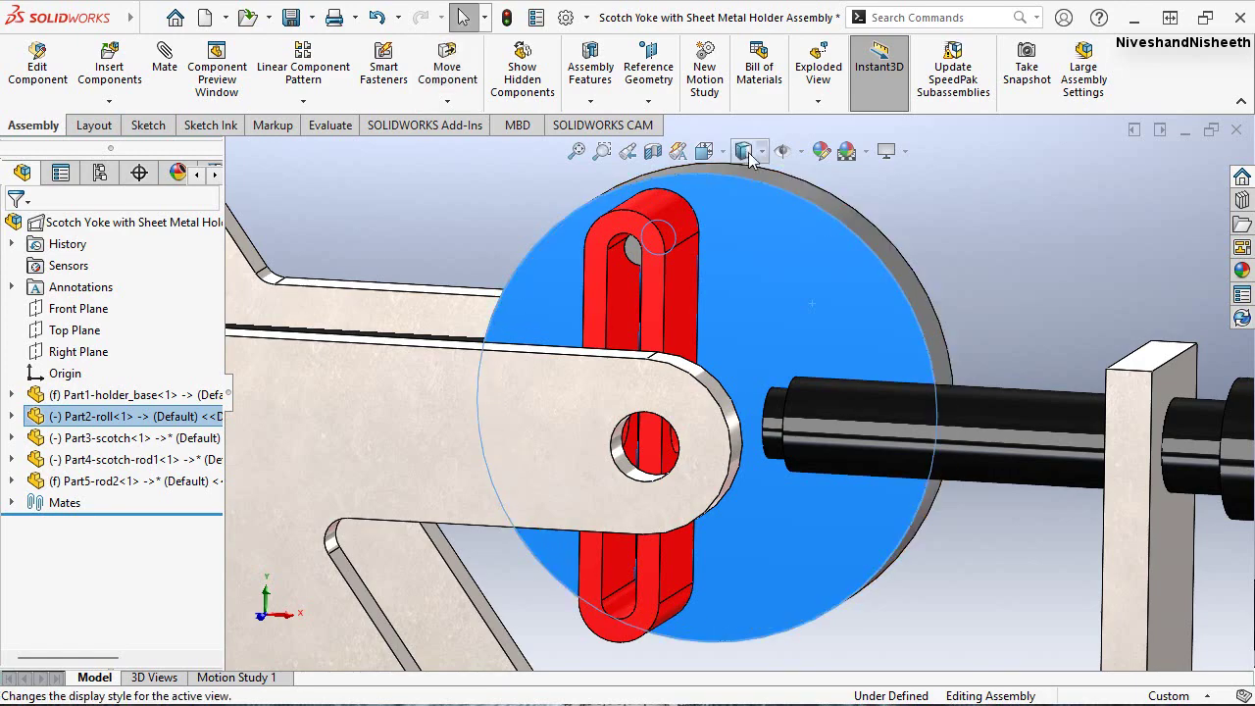
pyautogui.click(704, 150)
pyautogui.click(526, 497)
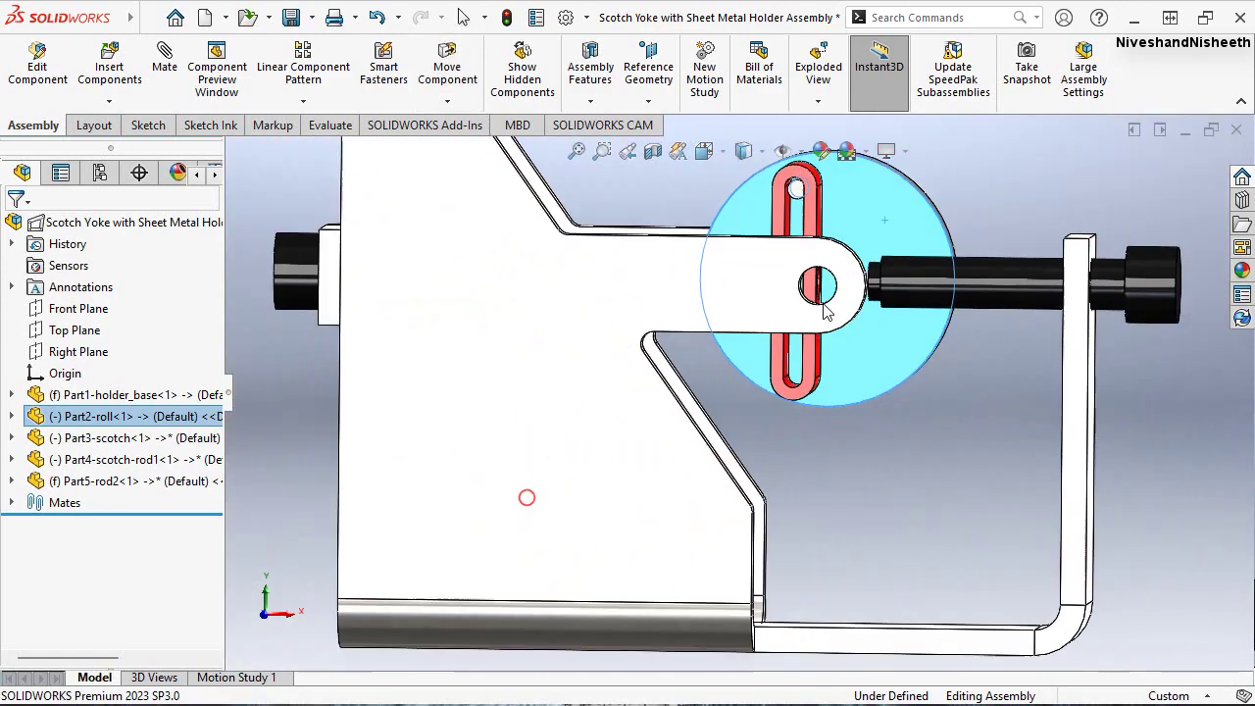
pyautogui.scroll(-1, 867, 333)
pyautogui.scroll(-3, 829, 279)
pyautogui.moveTo(821, 274)
pyautogui.mouseDown()
pyautogui.moveTo(725, 243)
pyautogui.moveTo(559, 426)
pyautogui.moveTo(885, 587)
pyautogui.moveTo(939, 240)
pyautogui.moveTo(647, 162)
pyautogui.moveTo(576, 534)
pyautogui.moveTo(909, 566)
pyautogui.moveTo(931, 435)
pyautogui.moveTo(453, 517)
pyautogui.moveTo(614, 177)
pyautogui.moveTo(1013, 176)
pyautogui.moveTo(1008, 572)
pyautogui.moveTo(598, 416)
pyautogui.moveTo(886, 185)
pyautogui.moveTo(932, 273)
pyautogui.mouseUp()
pyautogui.moveTo(932, 273); pyautogui.dragTo(899, 343, button='middle')
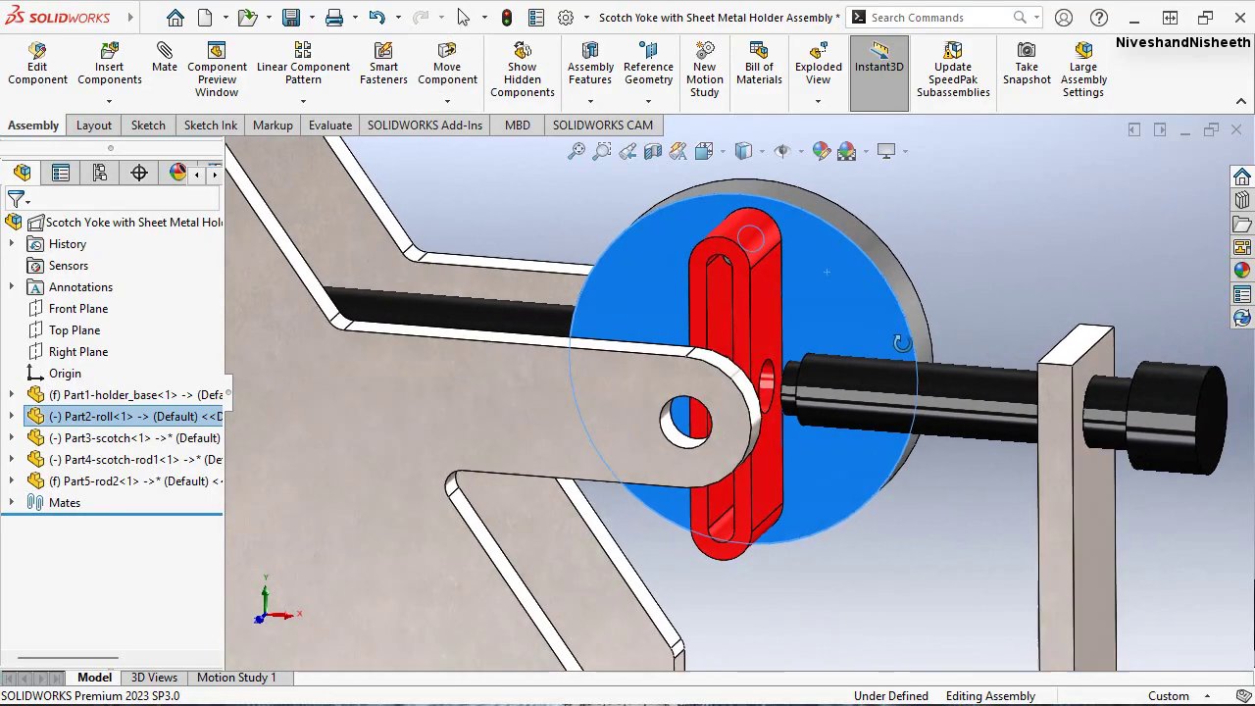
pyautogui.moveTo(845, 282)
pyautogui.mouseDown()
pyautogui.moveTo(898, 360)
pyautogui.moveTo(730, 540)
pyautogui.moveTo(616, 292)
pyautogui.moveTo(910, 233)
pyautogui.moveTo(941, 547)
pyautogui.moveTo(746, 590)
pyautogui.moveTo(1006, 284)
pyautogui.moveTo(846, 315)
pyautogui.mouseUp()
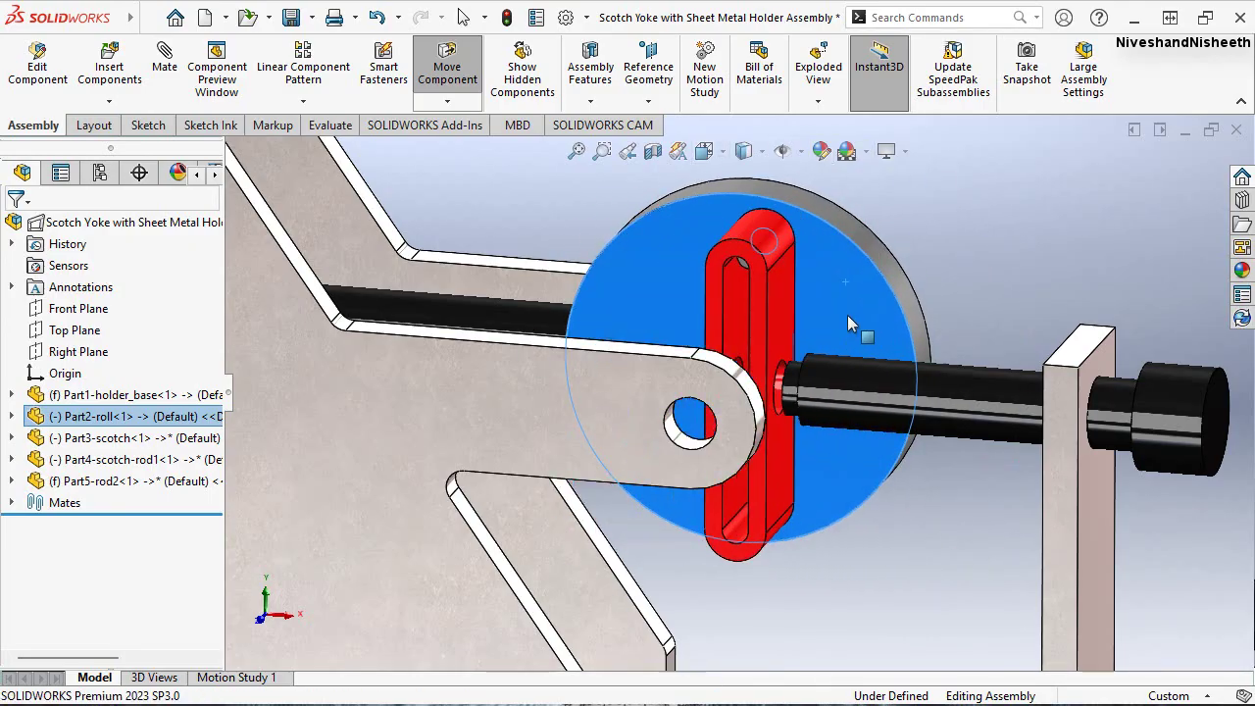
# Slide the black scotch rod along its axis and zoom in on the rod end
pyautogui.press('Escape')
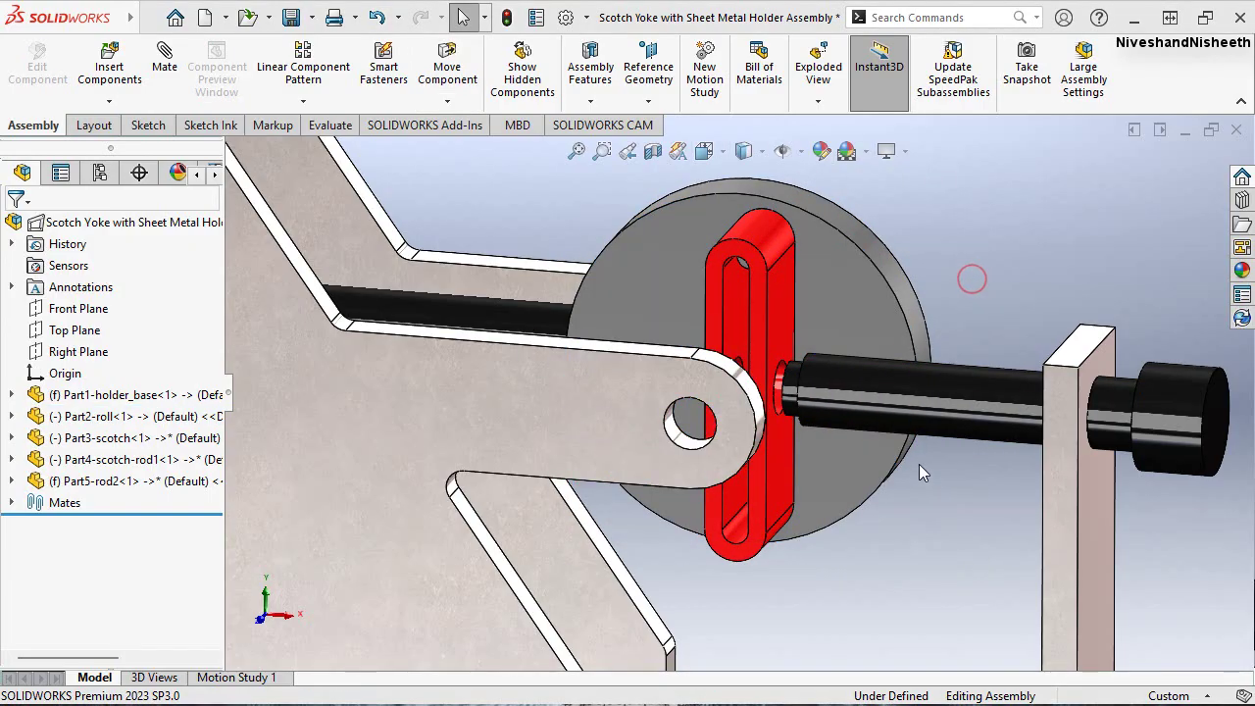
pyautogui.moveTo(918, 464); pyautogui.dragTo(914, 426, button='middle')
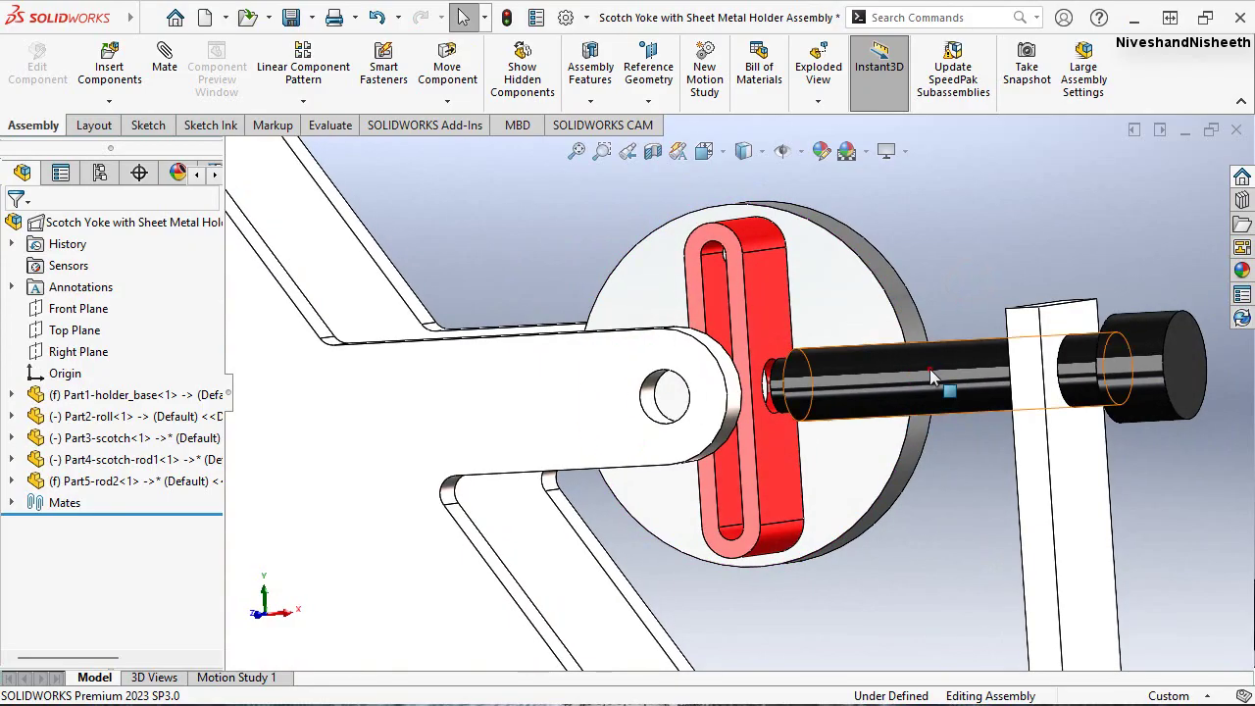
pyautogui.moveTo(931, 378)
pyautogui.mouseDown()
pyautogui.moveTo(665, 402)
pyautogui.moveTo(939, 416)
pyautogui.mouseUp()
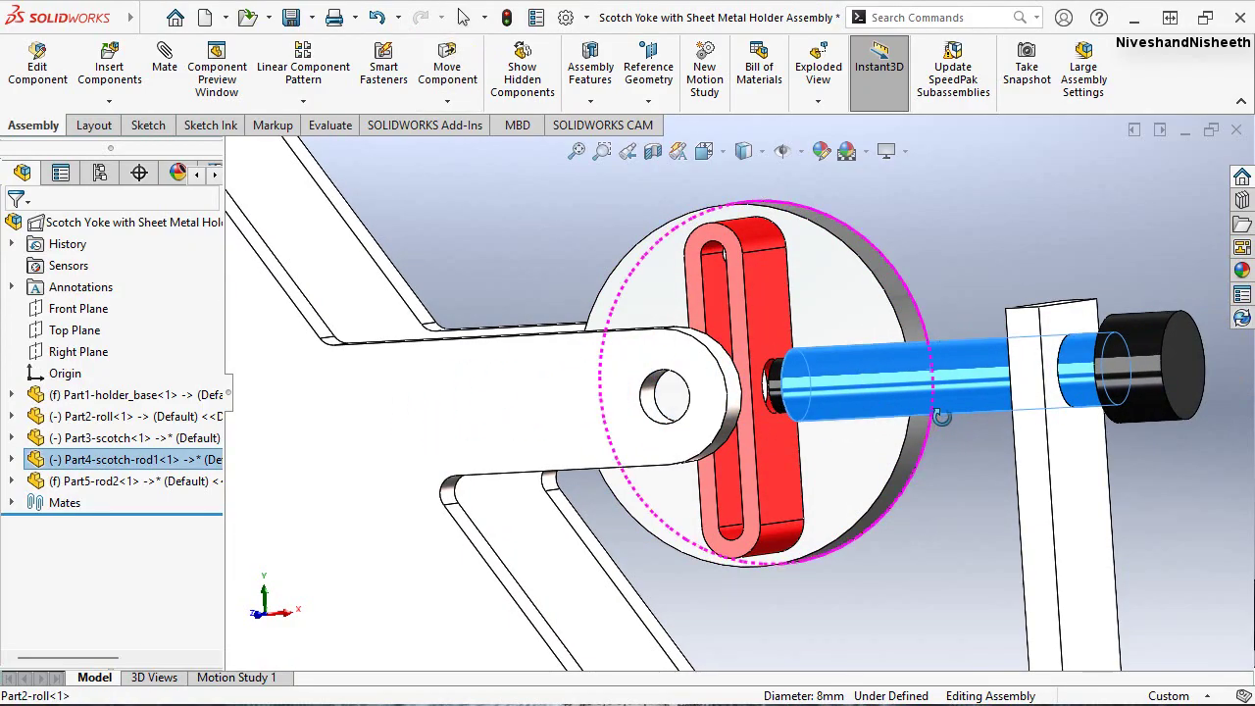
pyautogui.moveTo(939, 416)
pyautogui.mouseDown(button='middle')
pyautogui.moveTo(625, 449)
pyautogui.moveTo(802, 405)
pyautogui.mouseUp(button='middle')
pyautogui.moveTo(802, 405); pyautogui.dragTo(847, 417)
pyautogui.moveTo(856, 372); pyautogui.dragTo(804, 400)
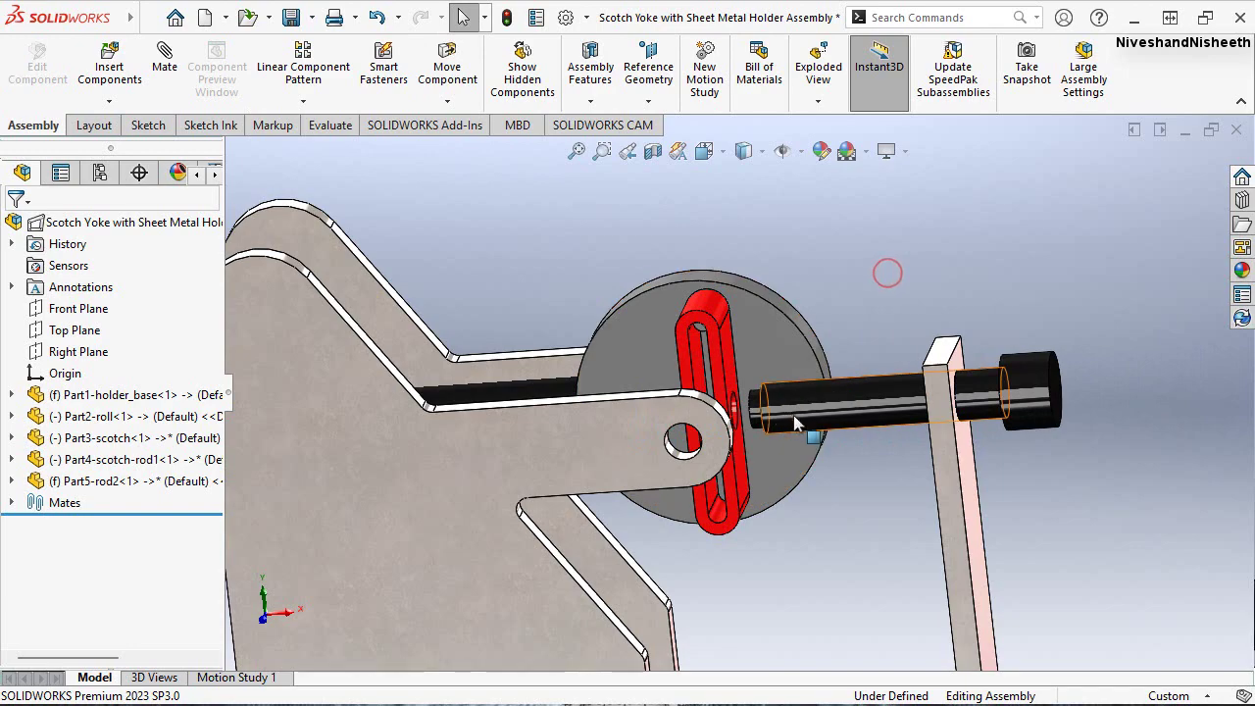
pyautogui.moveTo(796, 422); pyautogui.dragTo(686, 382, button='middle')
pyautogui.scroll(-5, 670, 334)
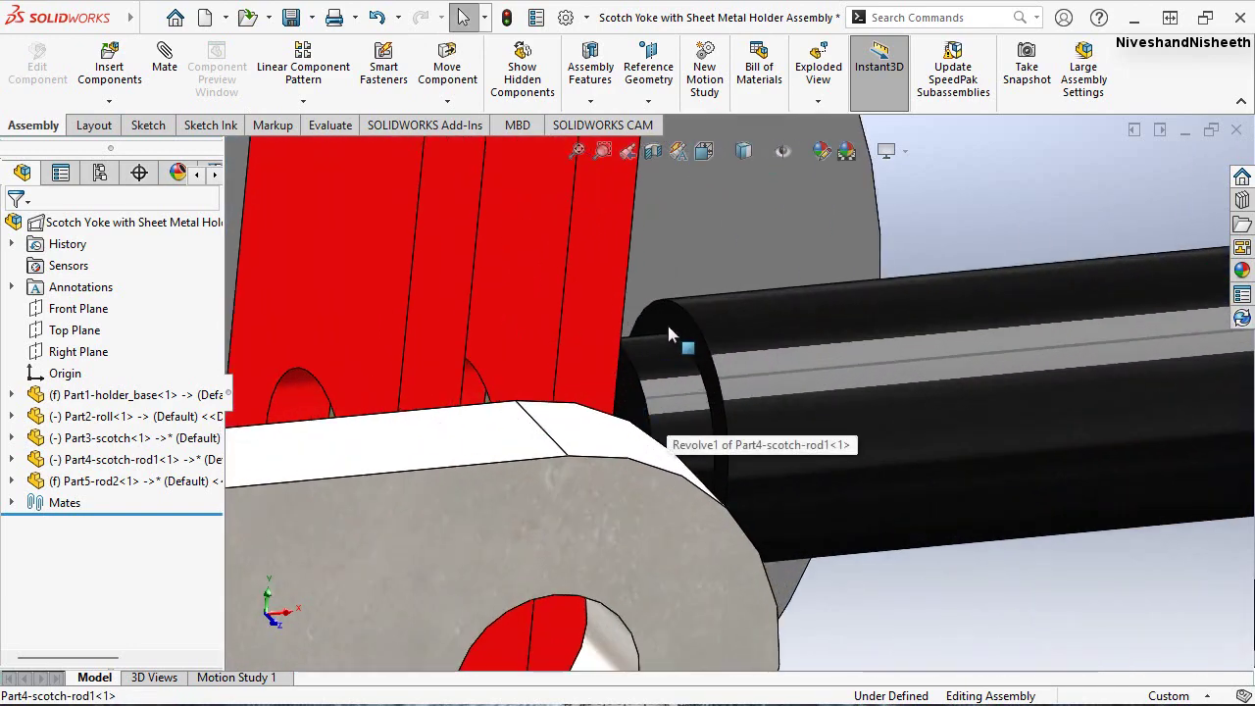
# Inspect the rod end and yoke face, then switch to the Front view and orbit into 3D
pyautogui.click(668, 328)
pyautogui.scroll(4, 794, 363)
pyautogui.moveTo(806, 396)
pyautogui.mouseDown(button='middle')
pyautogui.moveTo(777, 399)
pyautogui.moveTo(686, 353)
pyautogui.mouseUp(button='middle')
pyautogui.keyDown('ctrl'); pyautogui.click(667, 306); pyautogui.keyUp('ctrl')
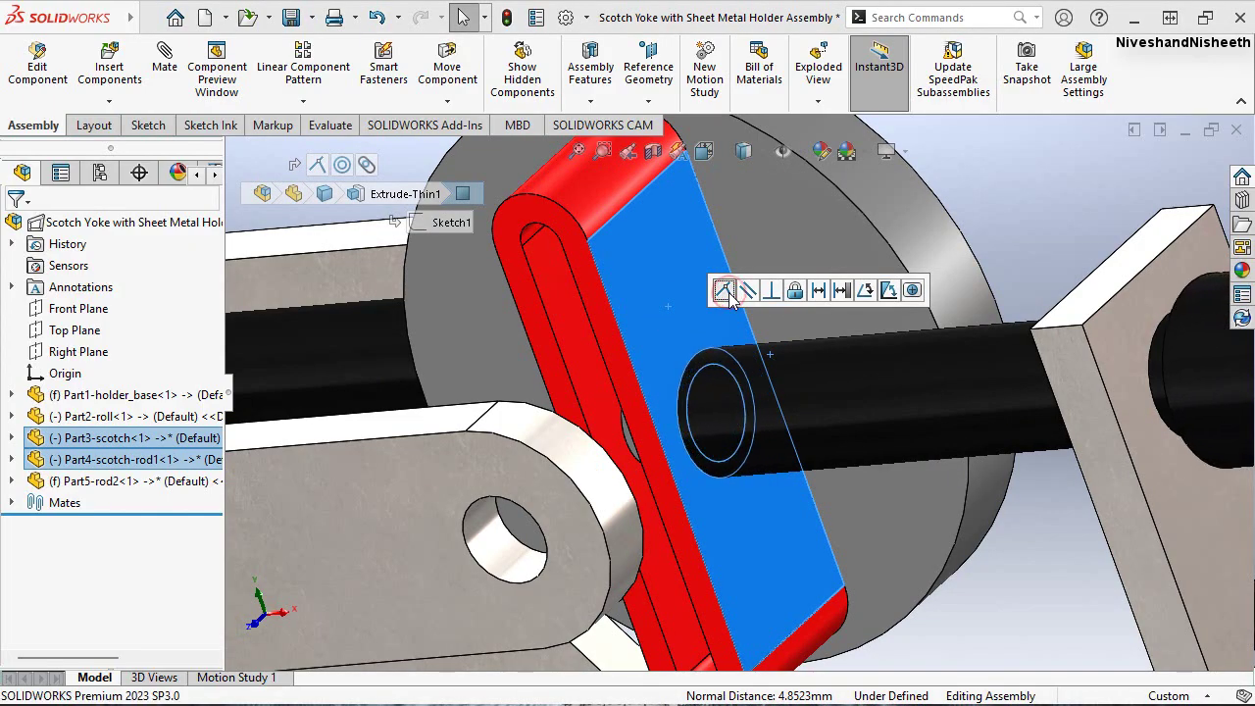
pyautogui.press('Escape')
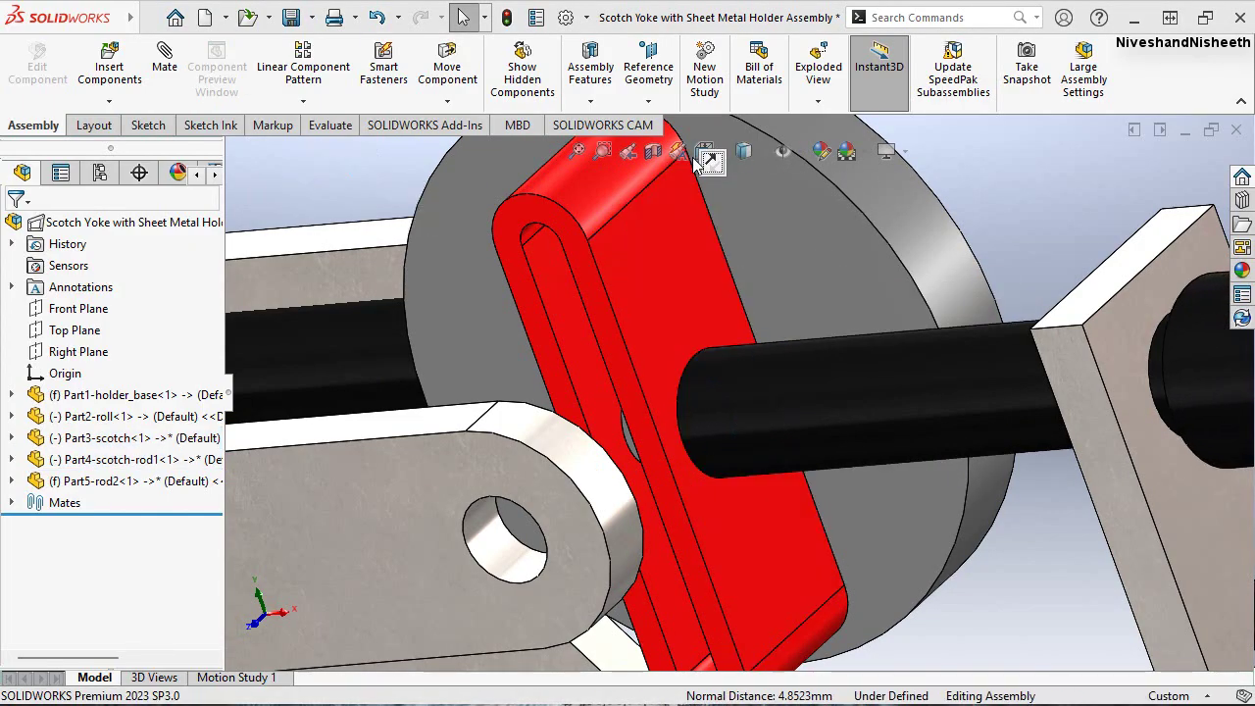
pyautogui.click(712, 150)
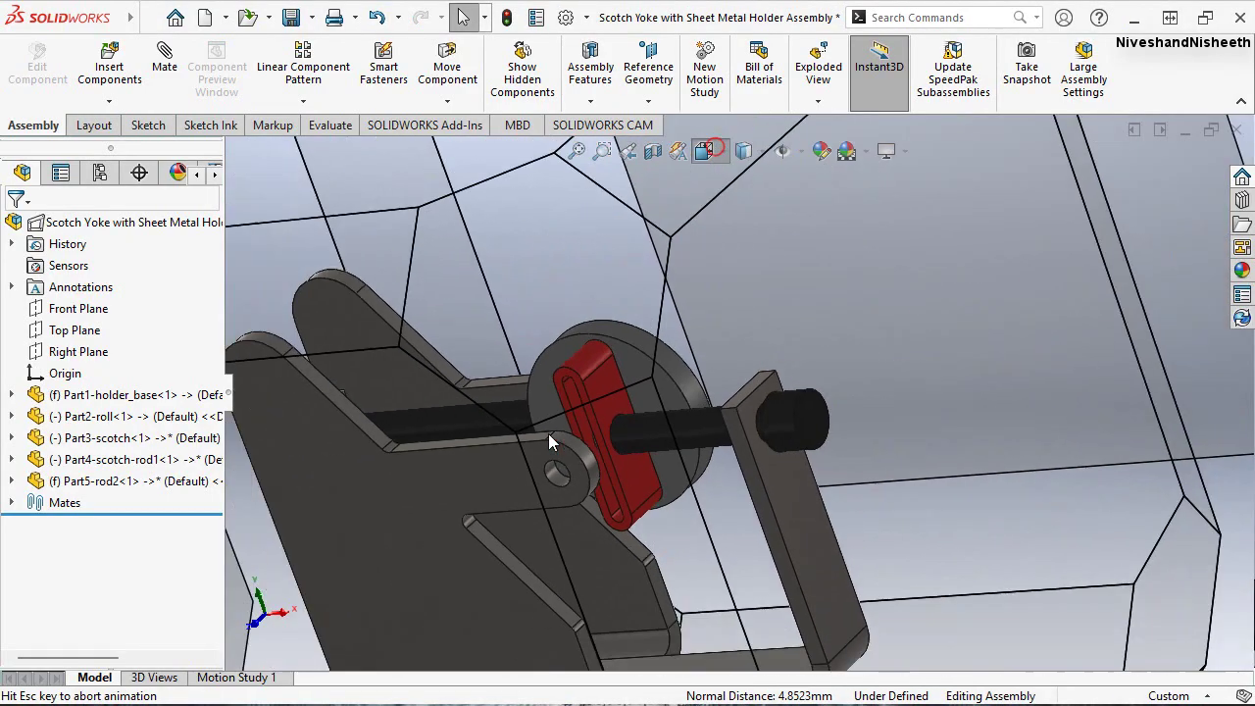
pyautogui.click(526, 479)
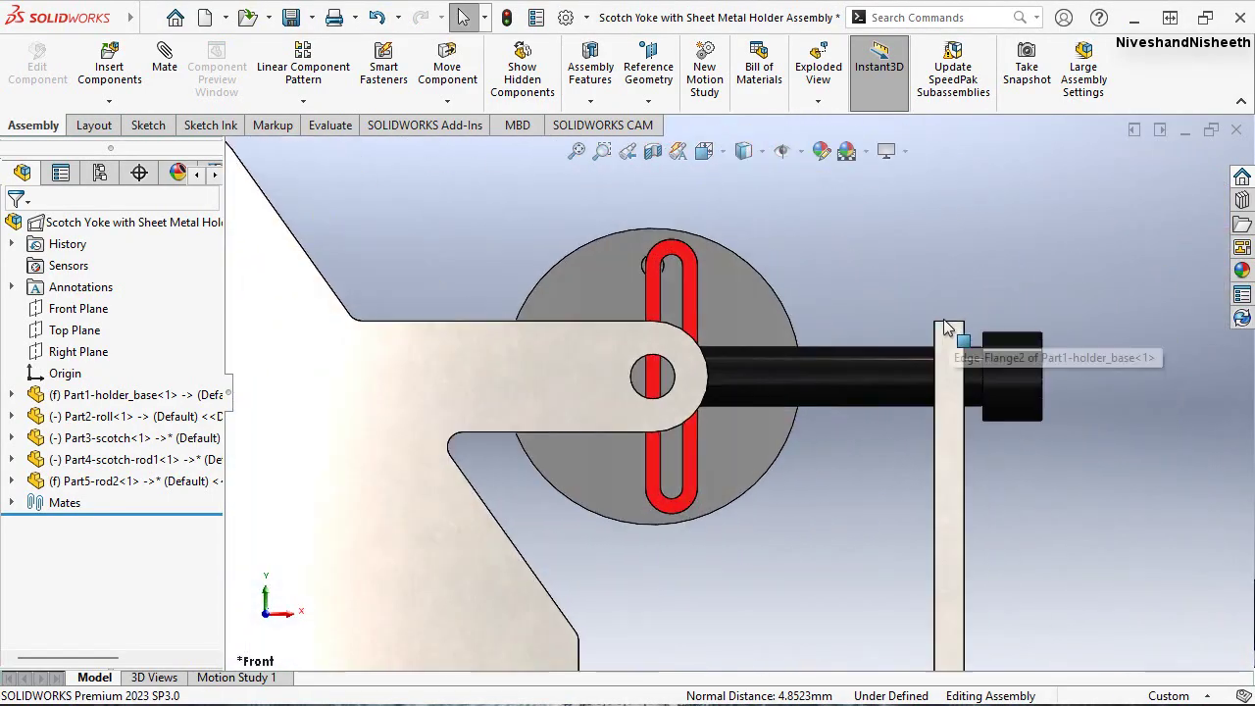
pyautogui.moveTo(837, 322)
pyautogui.mouseDown(button='middle')
pyautogui.moveTo(832, 366)
pyautogui.moveTo(794, 343)
pyautogui.mouseUp(button='middle')
pyautogui.scroll(-2, 794, 343)
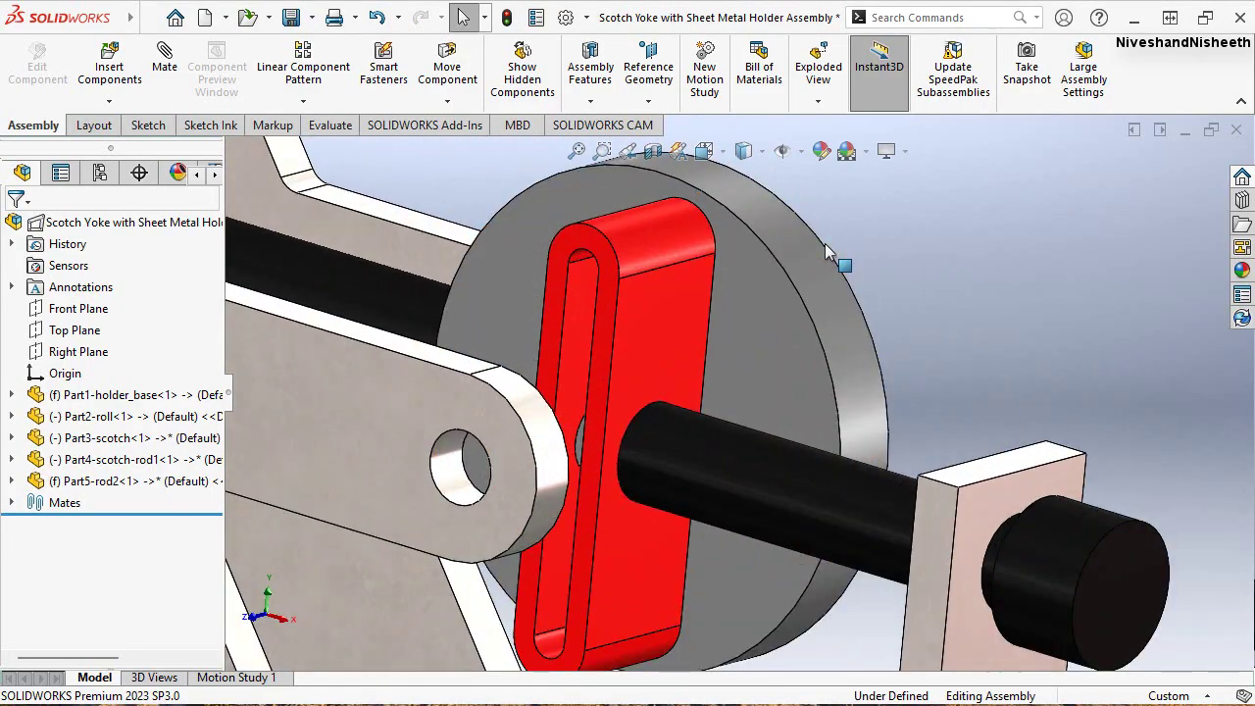
pyautogui.scroll(1, 794, 343)
# Push the rod back and forth and turn the roll disc to swing the yoke to centre
pyautogui.moveTo(794, 466)
pyautogui.mouseDown()
pyautogui.moveTo(838, 454)
pyautogui.moveTo(1029, 520)
pyautogui.mouseUp()
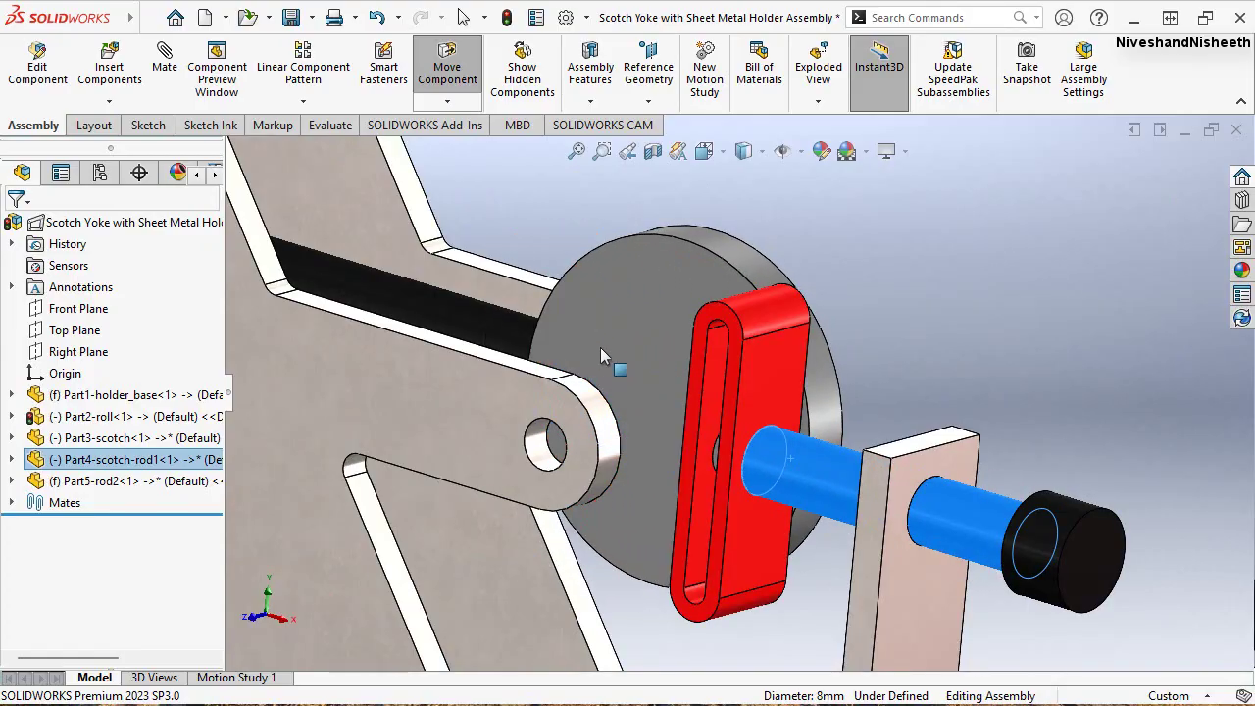
pyautogui.click(1091, 426)
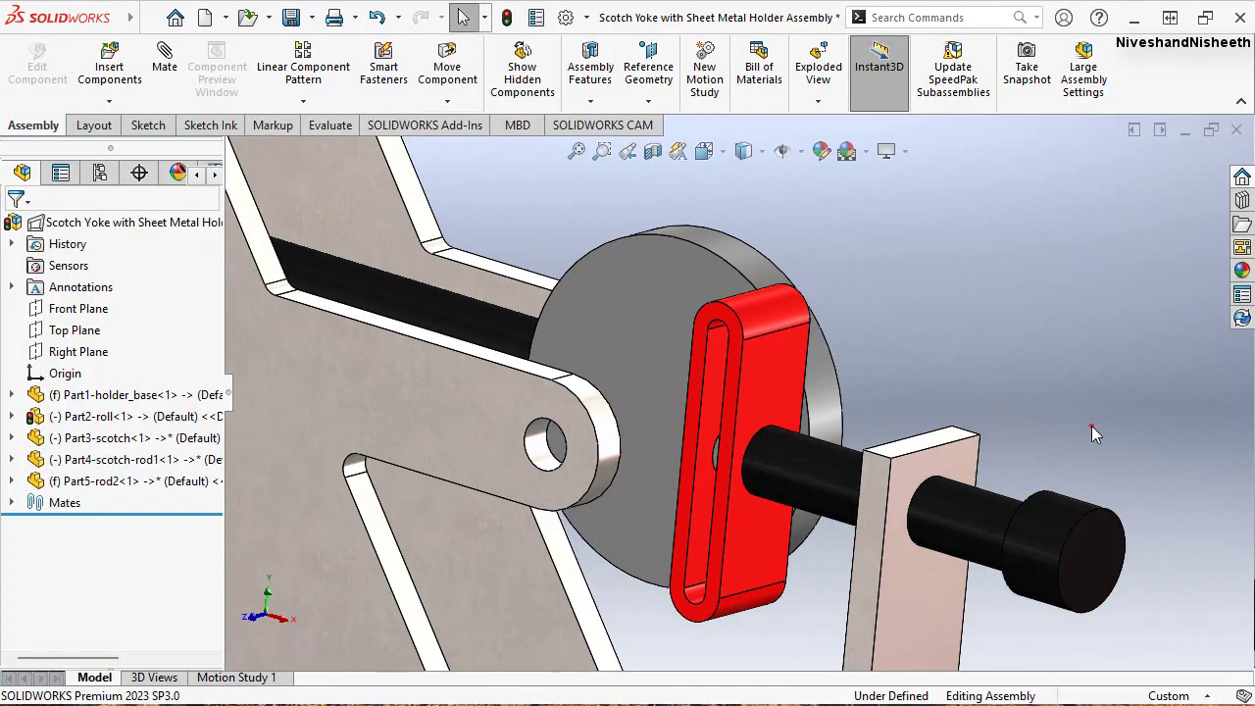
pyautogui.moveTo(1097, 560); pyautogui.dragTo(760, 448)
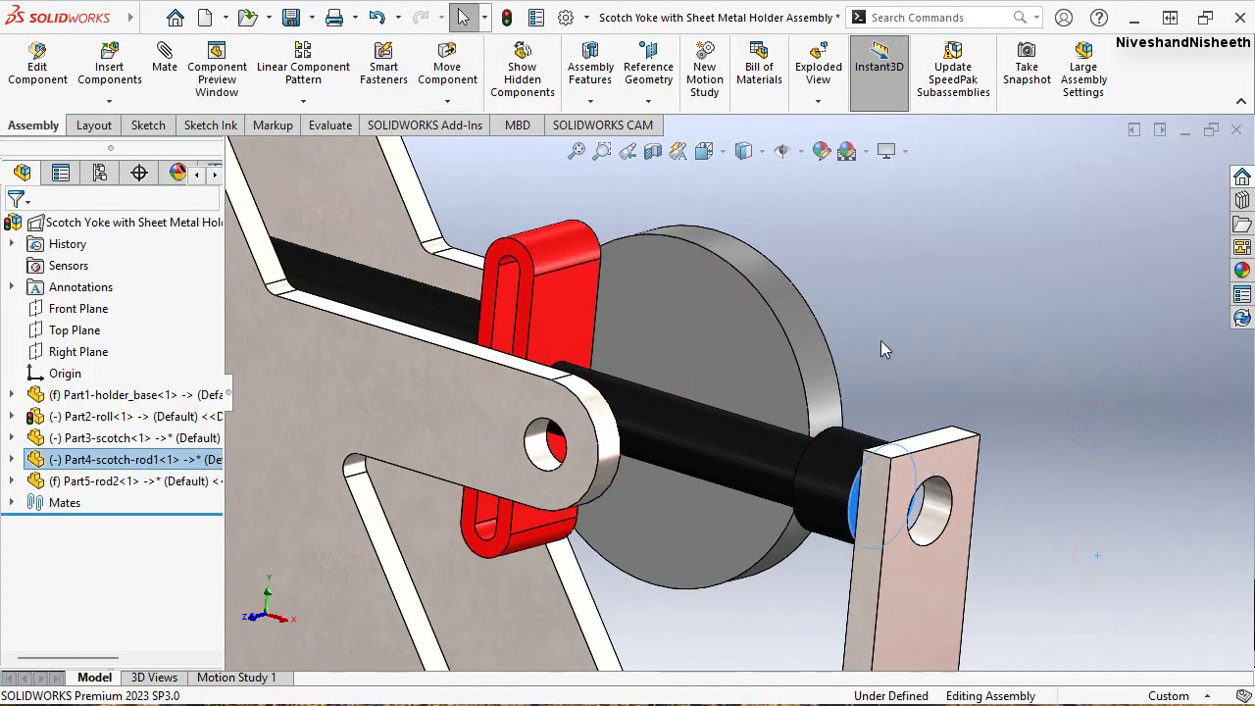
pyautogui.moveTo(880, 345); pyautogui.dragTo(904, 305, button='middle')
pyautogui.moveTo(787, 358); pyautogui.dragTo(809, 359, button='middle')
pyautogui.moveTo(726, 378)
pyautogui.mouseDown()
pyautogui.moveTo(566, 326)
pyautogui.moveTo(638, 496)
pyautogui.moveTo(750, 481)
pyautogui.moveTo(769, 357)
pyautogui.moveTo(669, 302)
pyautogui.moveTo(556, 333)
pyautogui.moveTo(521, 387)
pyautogui.mouseUp()
pyautogui.press('Escape')
# Select the roll disc and rotate it to swing the yoke
pyautogui.click(588, 448)
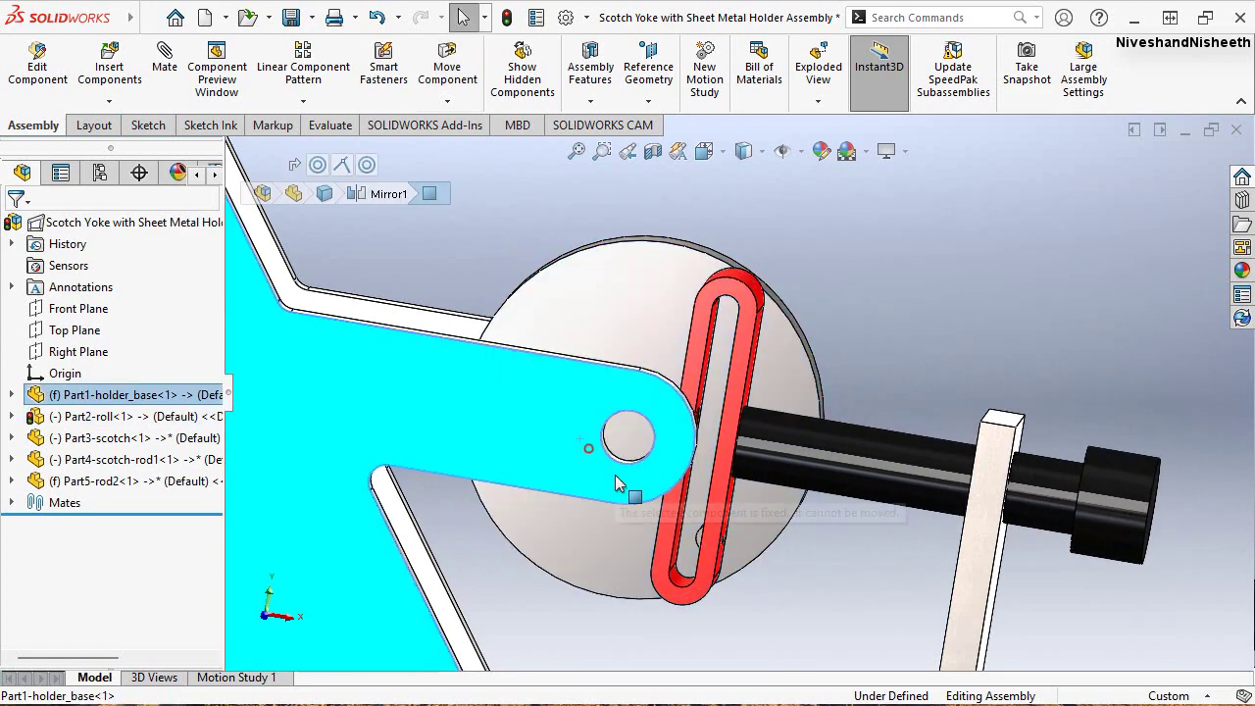
pyautogui.press('Escape')
pyautogui.click(673, 294)
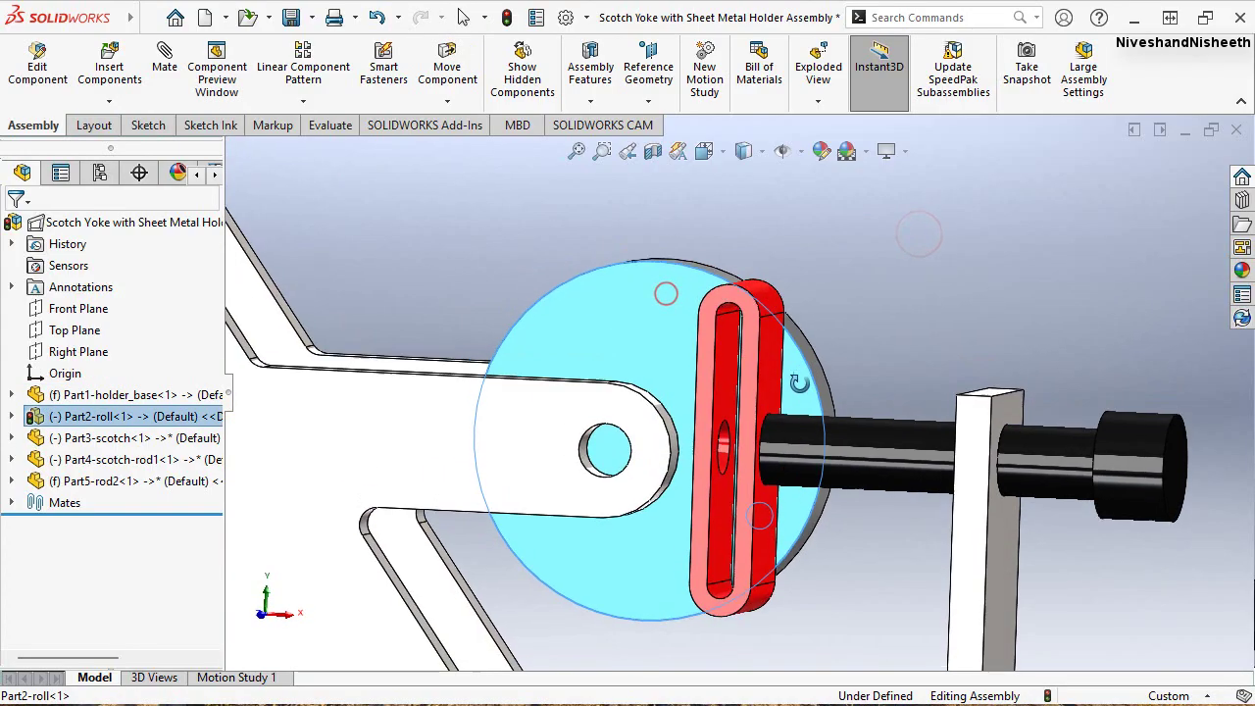
pyautogui.scroll(-2, 784, 378)
pyautogui.scroll(-2, 792, 384)
pyautogui.moveTo(792, 385)
pyautogui.mouseDown()
pyautogui.moveTo(720, 568)
pyautogui.moveTo(480, 431)
pyautogui.moveTo(508, 348)
pyautogui.moveTo(573, 328)
pyautogui.moveTo(578, 315)
pyautogui.mouseUp()
pyautogui.press('Escape')
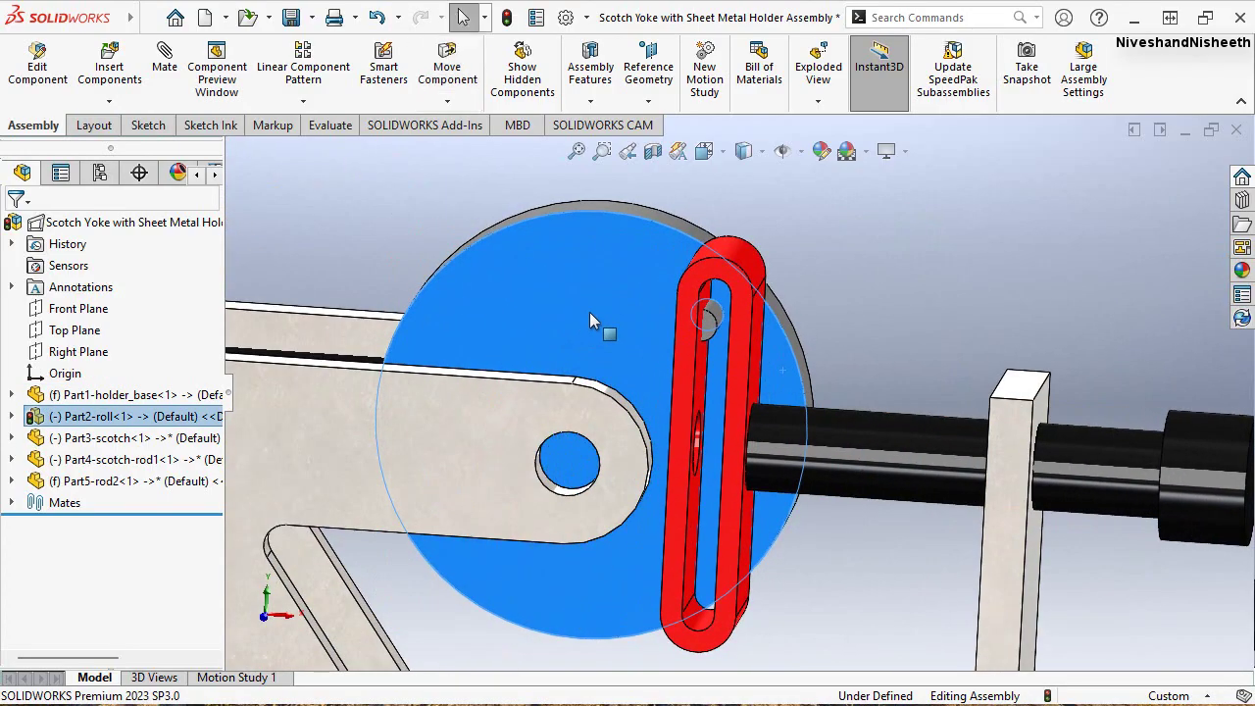
pyautogui.press('Escape')
# Orbit toward the yoke and select the roller pin's cylindrical face
pyautogui.moveTo(765, 246); pyautogui.dragTo(761, 217, button='middle')
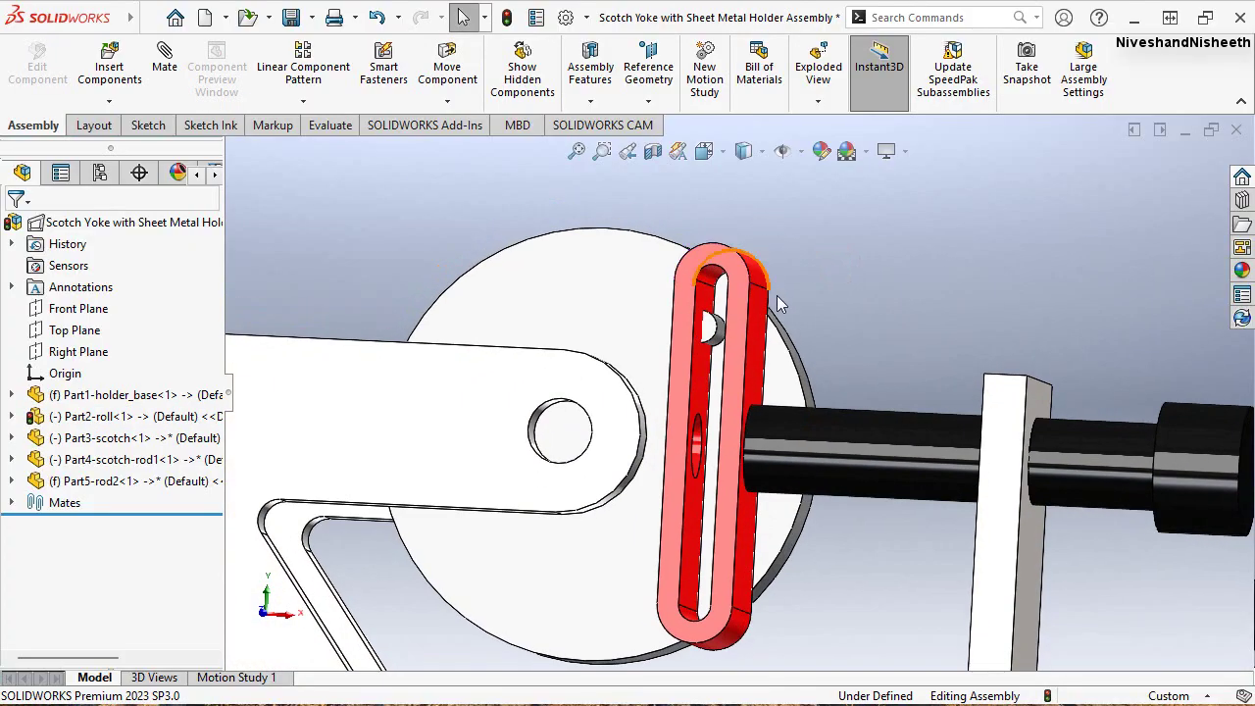
pyautogui.scroll(-2, 779, 304)
pyautogui.scroll(-2, 676, 345)
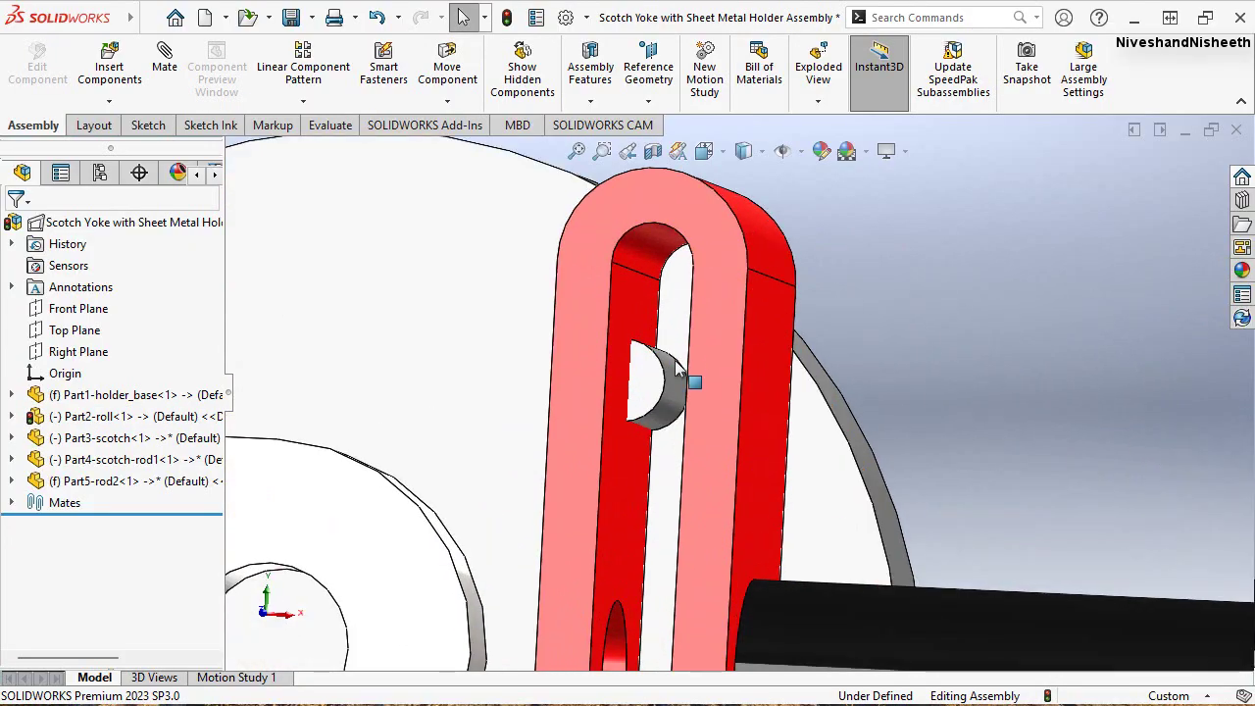
pyautogui.click(675, 400)
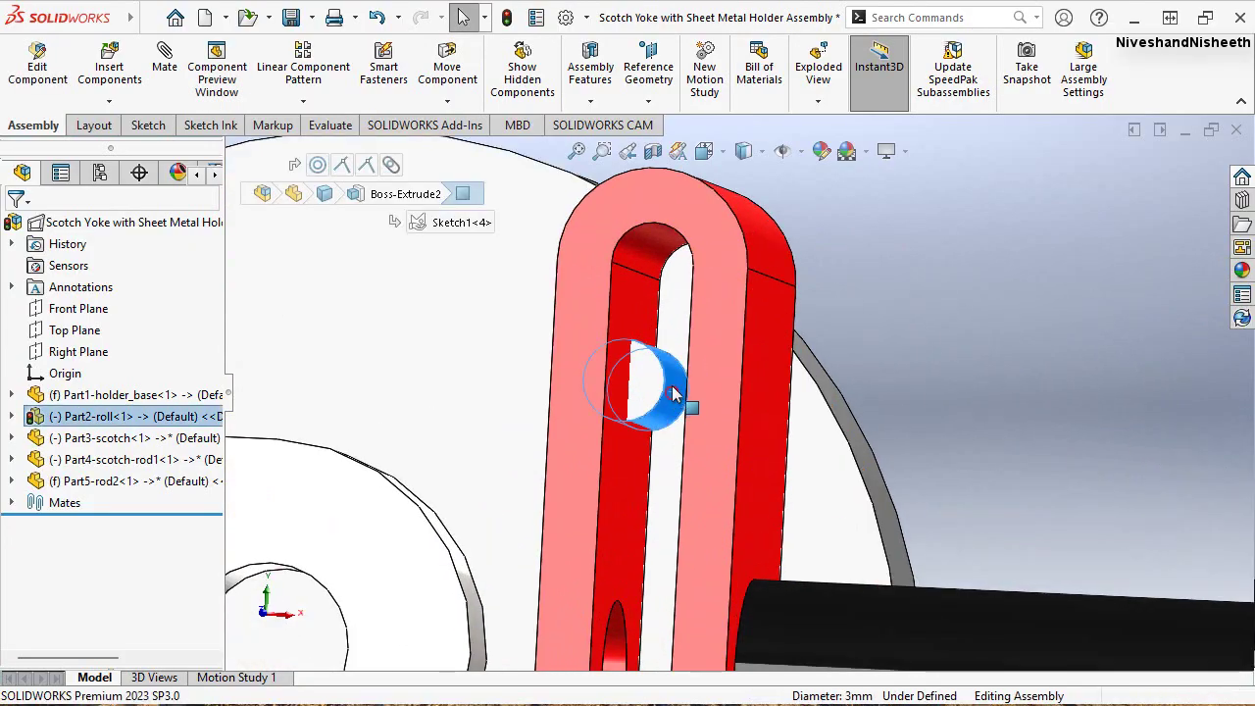
# Make the roller pin concentric with the upper curved end of the yoke slot
pyautogui.keyDown('ctrl'); pyautogui.click(658, 261); pyautogui.keyUp('ctrl')
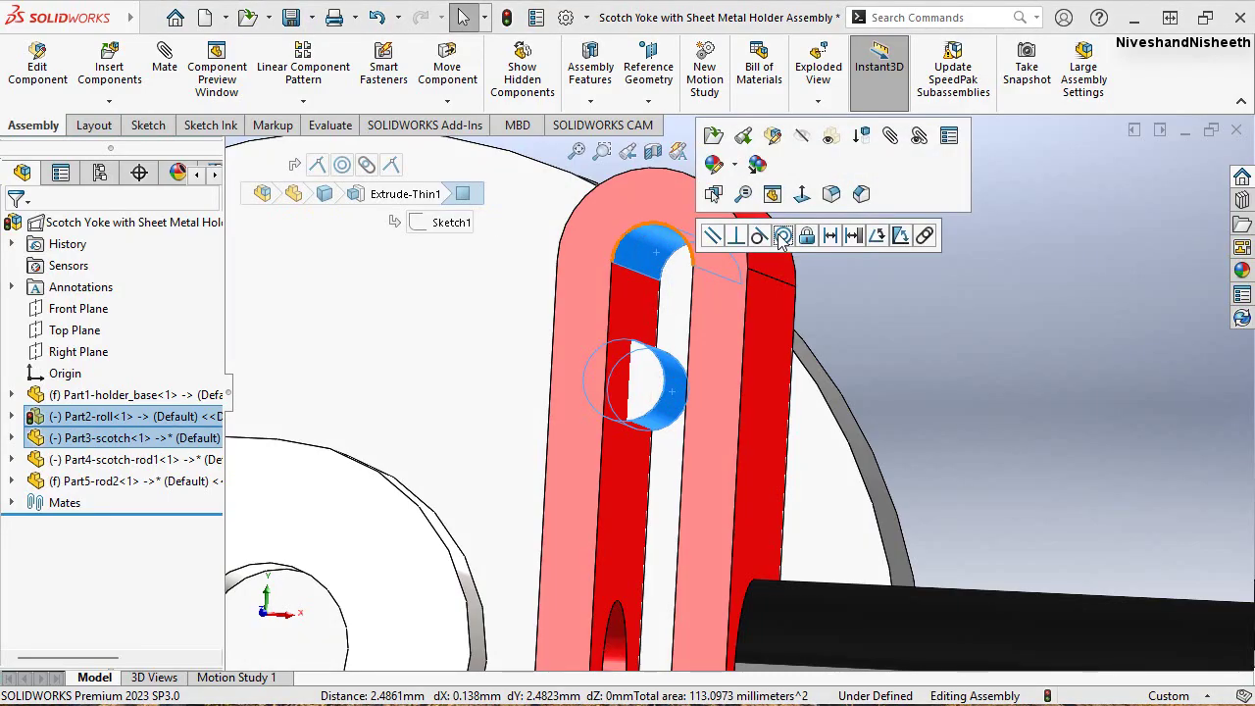
pyautogui.click(782, 237)
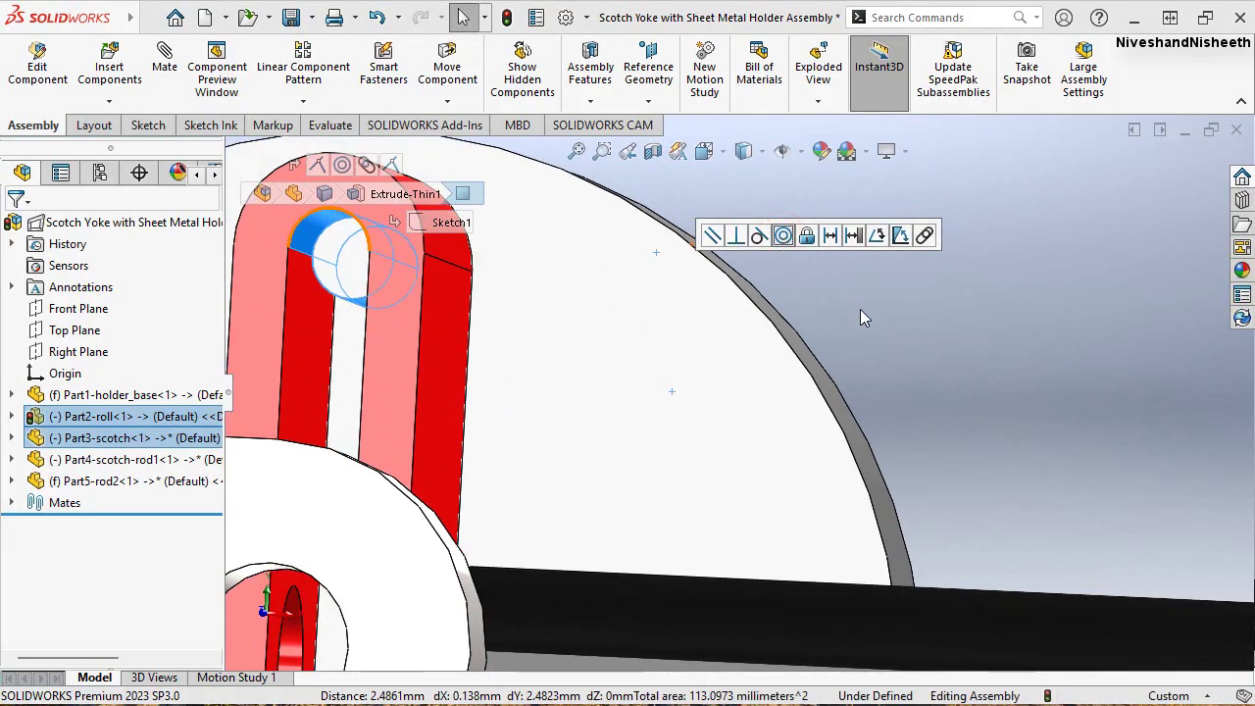
pyautogui.click(863, 309)
pyautogui.scroll(5, 761, 337)
pyautogui.scroll(3, 732, 473)
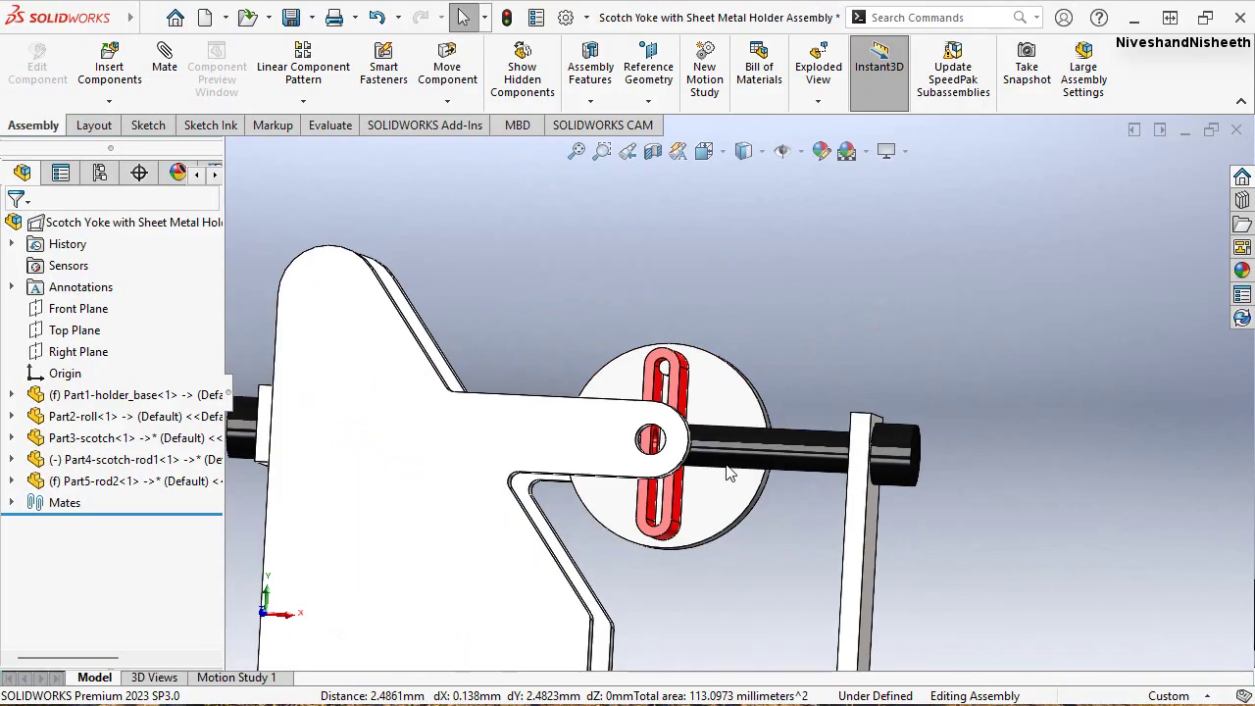
pyautogui.scroll(-2, 725, 471)
# Try dragging the roll disc and rod end to confirm they are now fixed
pyautogui.moveTo(711, 351)
pyautogui.mouseDown()
pyautogui.moveTo(738, 397)
pyautogui.moveTo(663, 551)
pyautogui.mouseUp()
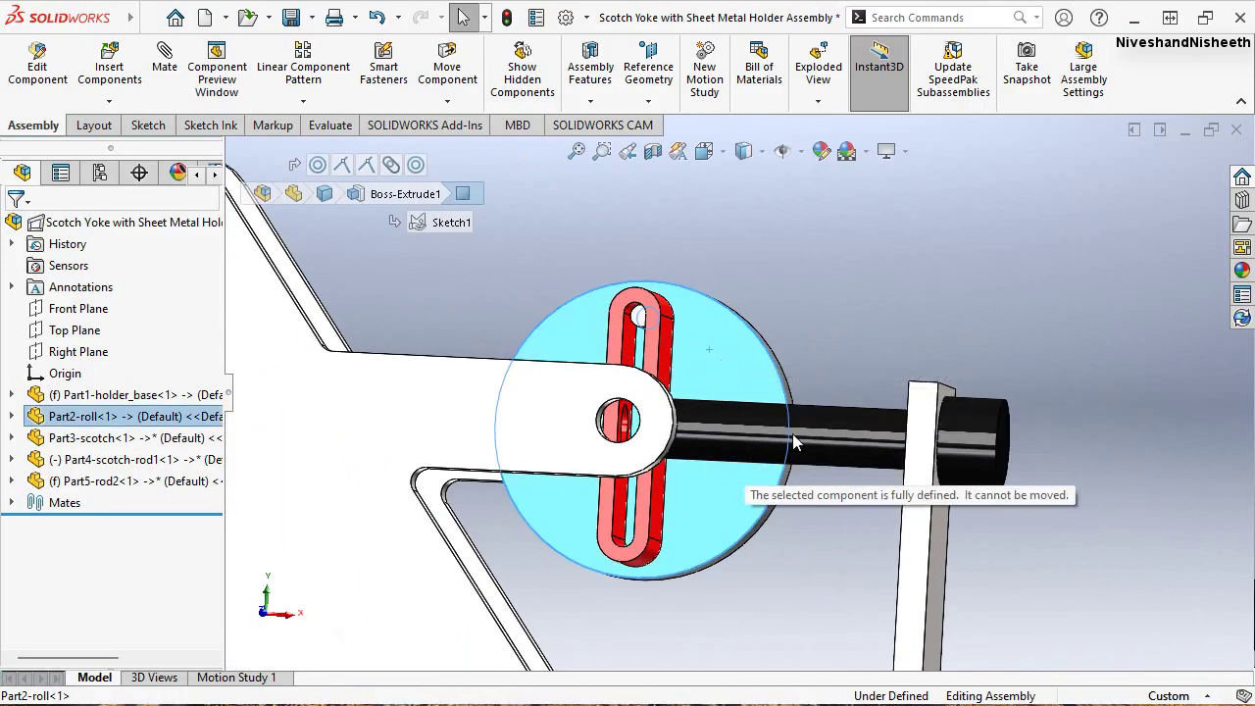
pyautogui.click(1132, 354)
pyautogui.moveTo(1132, 353); pyautogui.dragTo(920, 252, button='middle')
pyautogui.moveTo(792, 258); pyautogui.dragTo(828, 304)
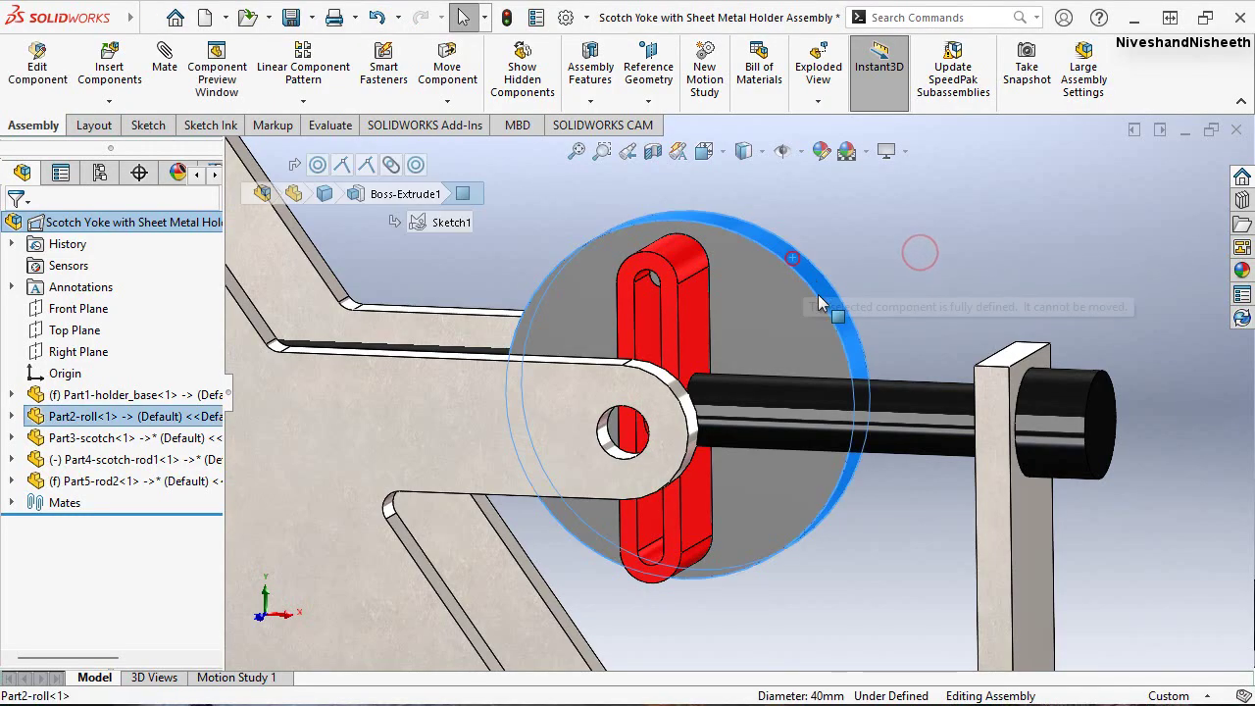
pyautogui.moveTo(1054, 425); pyautogui.dragTo(1087, 431)
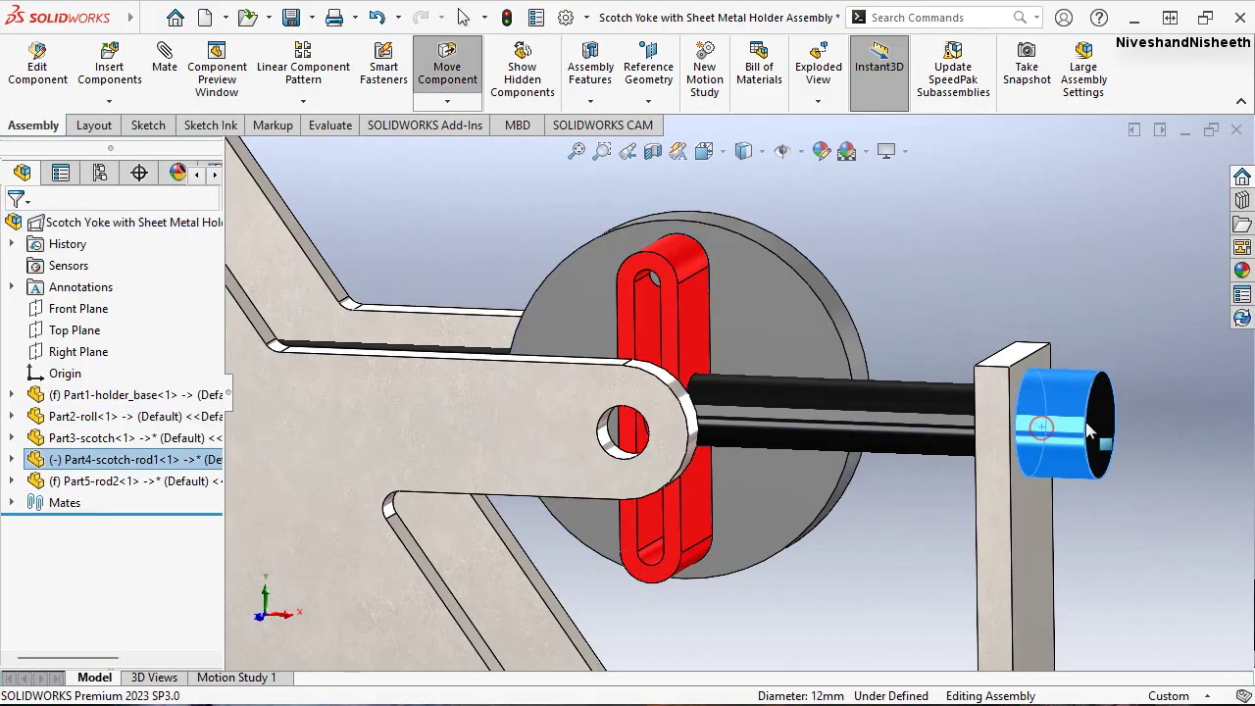
pyautogui.press('Escape')
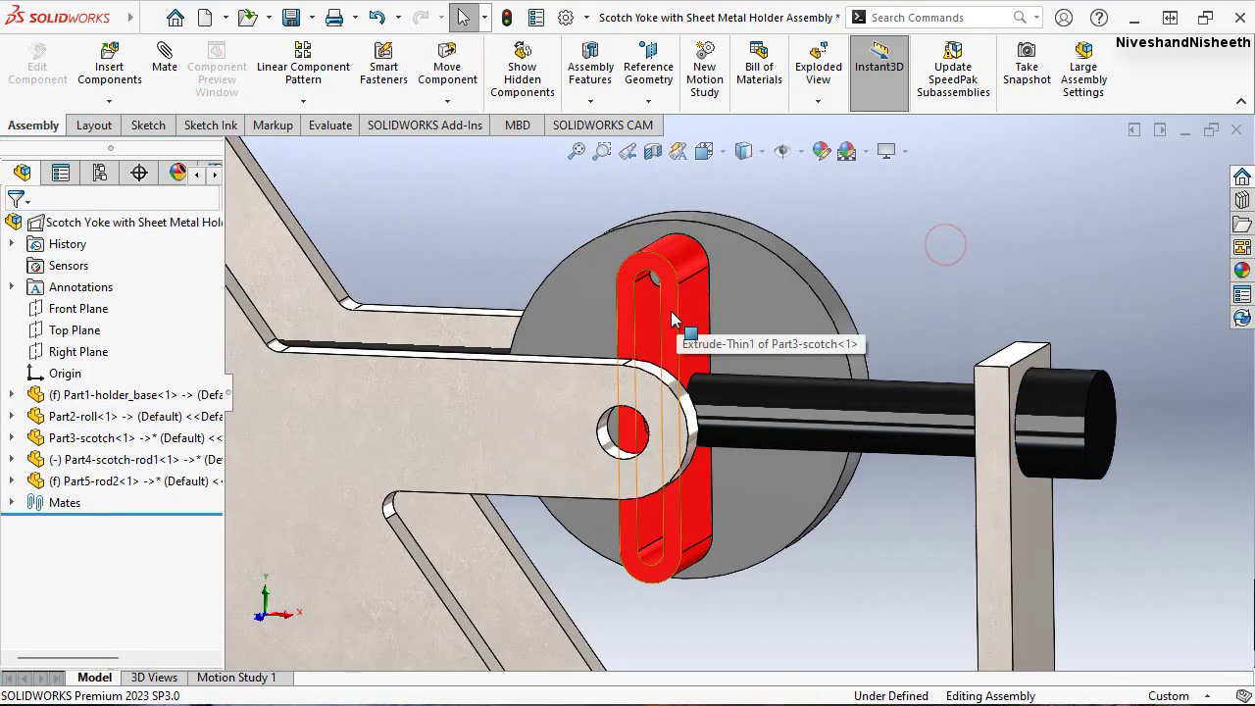
# Remove the Concentric14 roll-to-slot-end mate using the scotch yoke's View Mates list
pyautogui.click(670, 311)
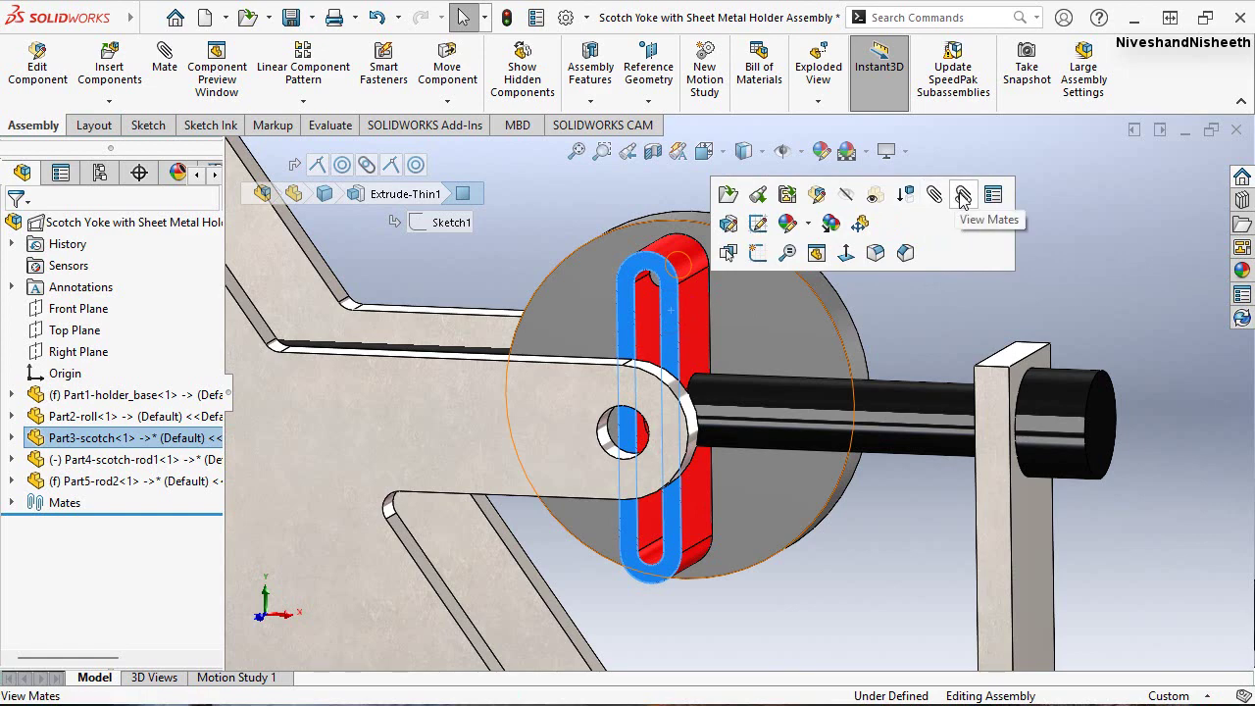
pyautogui.click(962, 197)
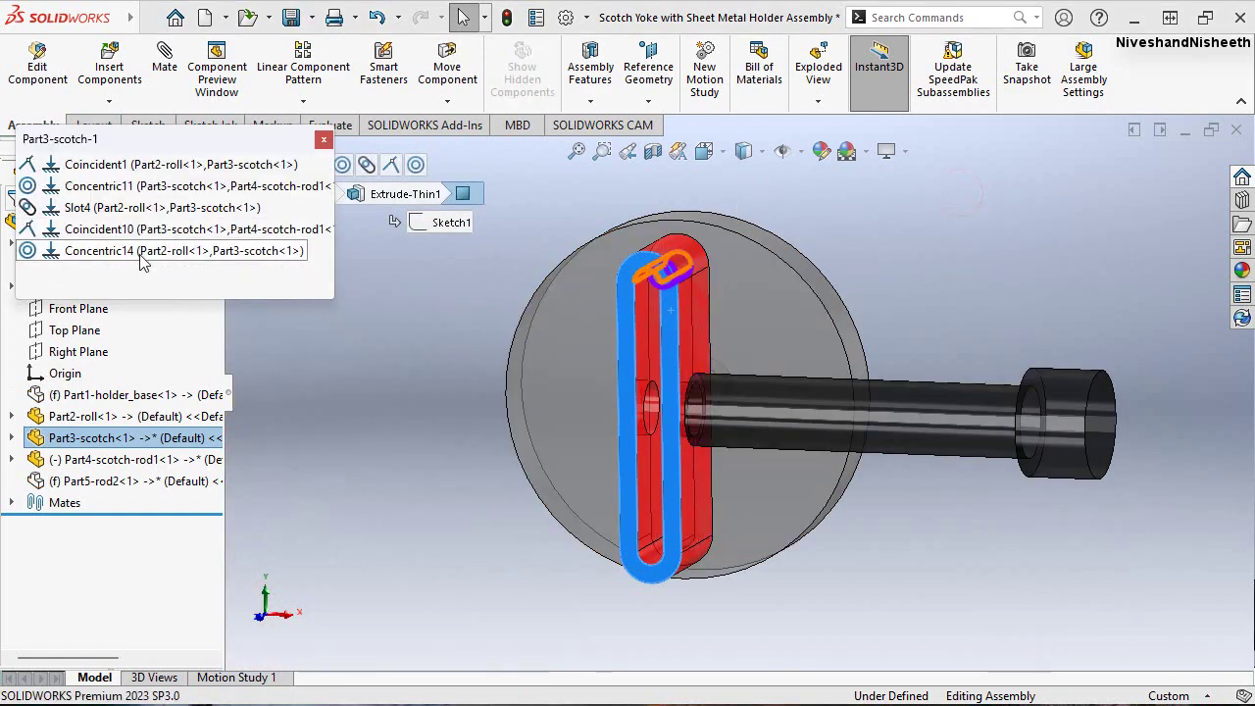
pyautogui.click(142, 254)
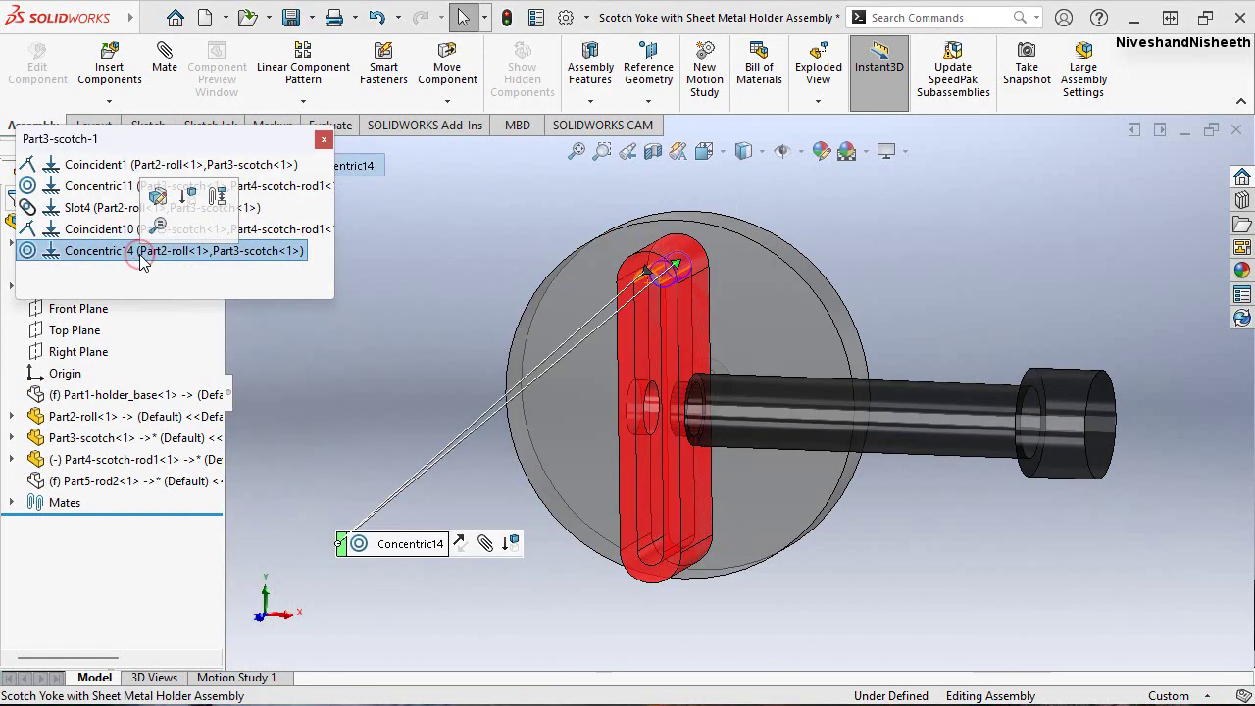
pyautogui.rightClick(142, 259)
pyautogui.click(176, 365)
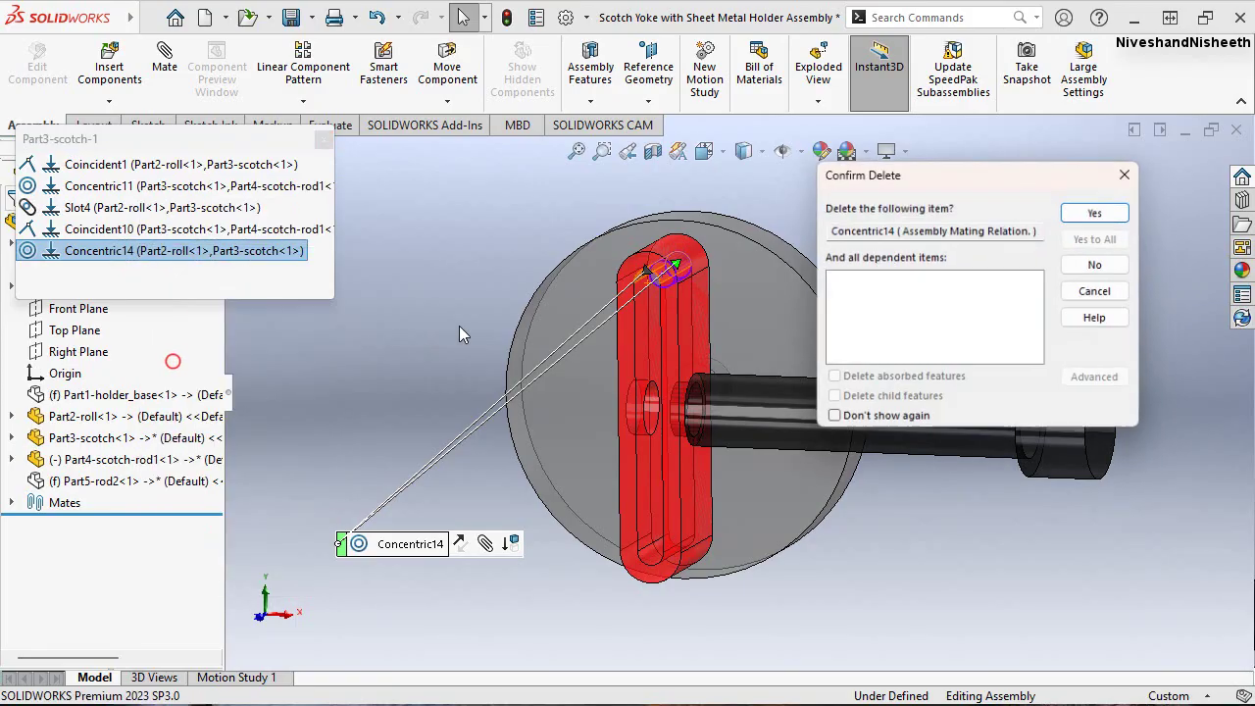
pyautogui.click(1122, 213)
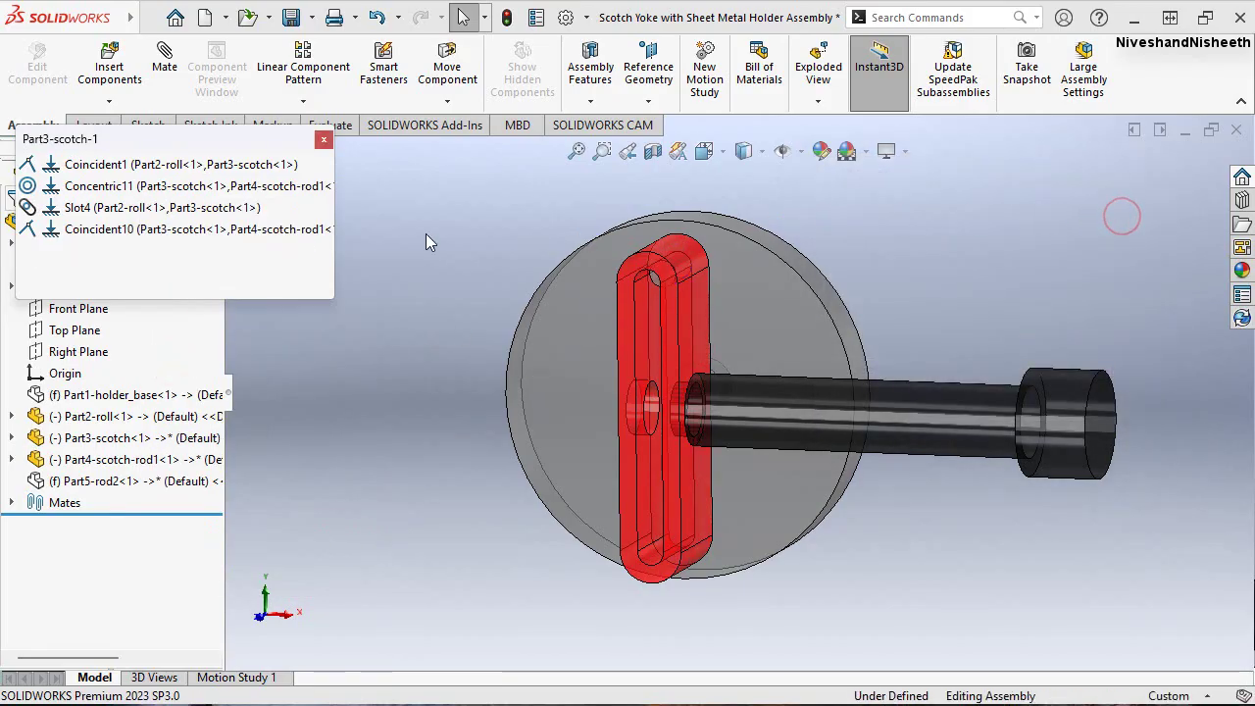
pyautogui.click(322, 145)
# Slide the rod and yoke to test their travel
pyautogui.click(436, 315)
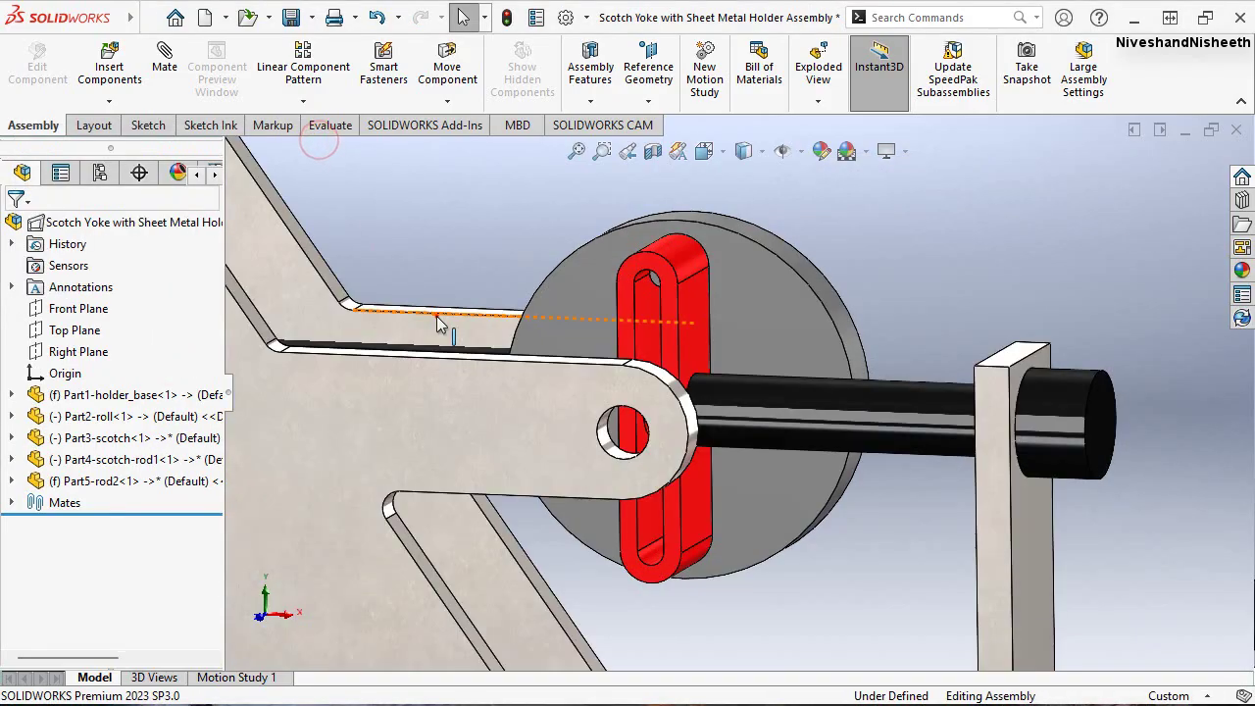
pyautogui.click(901, 282)
pyautogui.moveTo(938, 423)
pyautogui.mouseDown()
pyautogui.moveTo(1071, 446)
pyautogui.moveTo(763, 420)
pyautogui.moveTo(836, 432)
pyautogui.moveTo(815, 436)
pyautogui.moveTo(1089, 444)
pyautogui.moveTo(808, 408)
pyautogui.moveTo(1063, 442)
pyautogui.mouseUp()
pyautogui.press('Escape')
# Switch to the Front view and turn the roll disc so the yoke slides
pyautogui.click(712, 157)
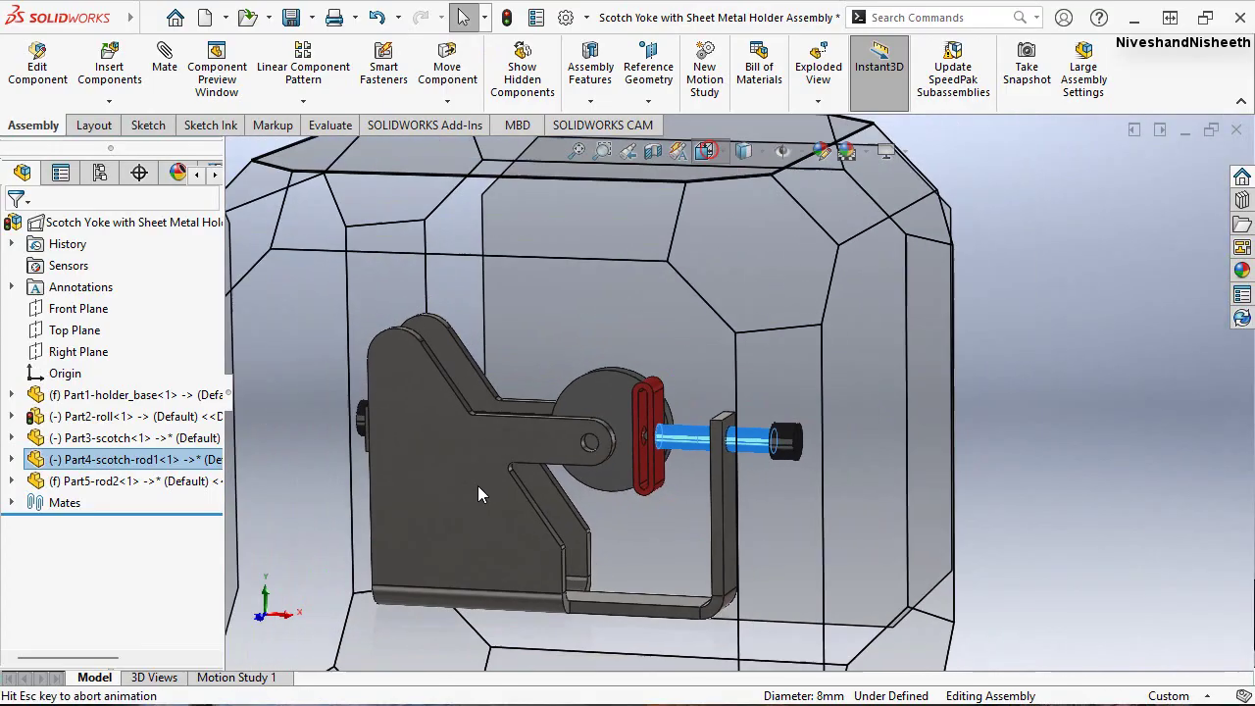
pyautogui.click(527, 499)
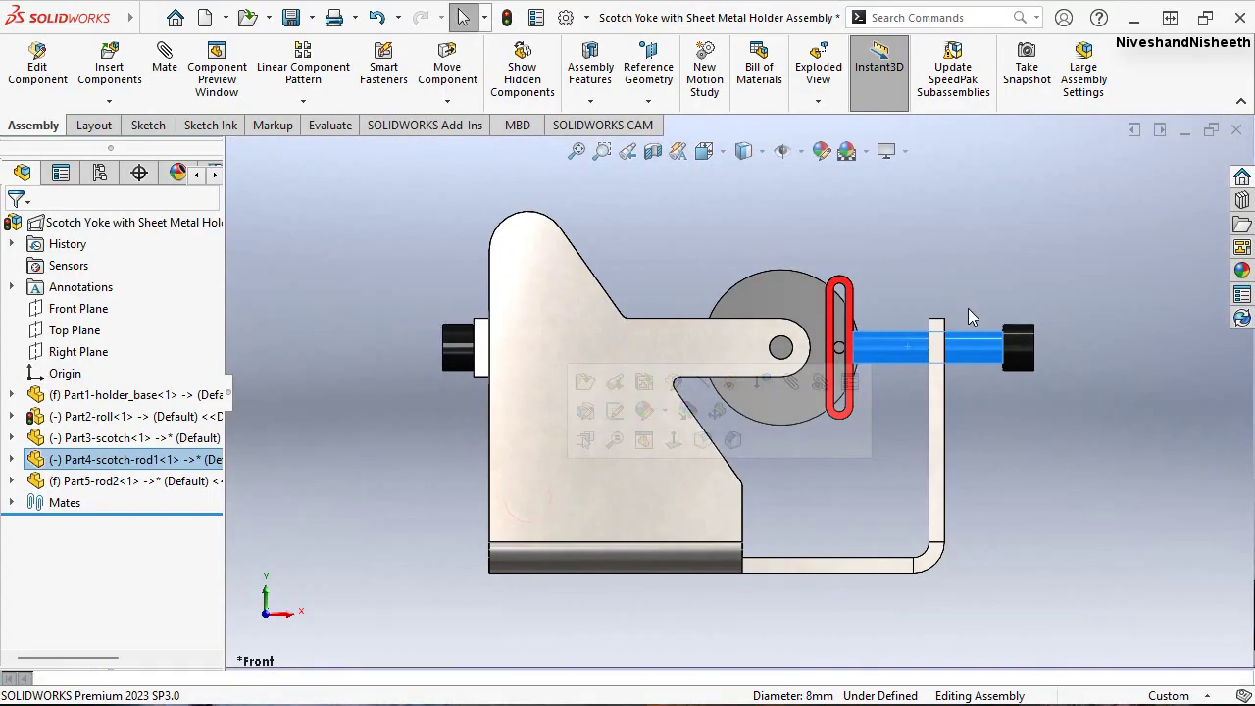
pyautogui.scroll(-3, 955, 297)
pyautogui.click(875, 279)
pyautogui.moveTo(638, 294)
pyautogui.mouseDown()
pyautogui.moveTo(680, 445)
pyautogui.moveTo(589, 446)
pyautogui.moveTo(560, 374)
pyautogui.moveTo(633, 324)
pyautogui.moveTo(672, 451)
pyautogui.moveTo(575, 452)
pyautogui.moveTo(528, 377)
pyautogui.moveTo(638, 310)
pyautogui.moveTo(525, 412)
pyautogui.moveTo(598, 529)
pyautogui.moveTo(793, 516)
pyautogui.moveTo(875, 373)
pyautogui.moveTo(793, 193)
pyautogui.moveTo(485, 183)
pyautogui.moveTo(359, 383)
pyautogui.moveTo(577, 544)
pyautogui.moveTo(907, 418)
pyautogui.moveTo(785, 187)
pyautogui.moveTo(451, 230)
pyautogui.moveTo(462, 240)
pyautogui.mouseUp()
pyautogui.press('Escape')
# Switch to Isometric and keep turning the disc, orbiting to see the back side
pyautogui.click(703, 167)
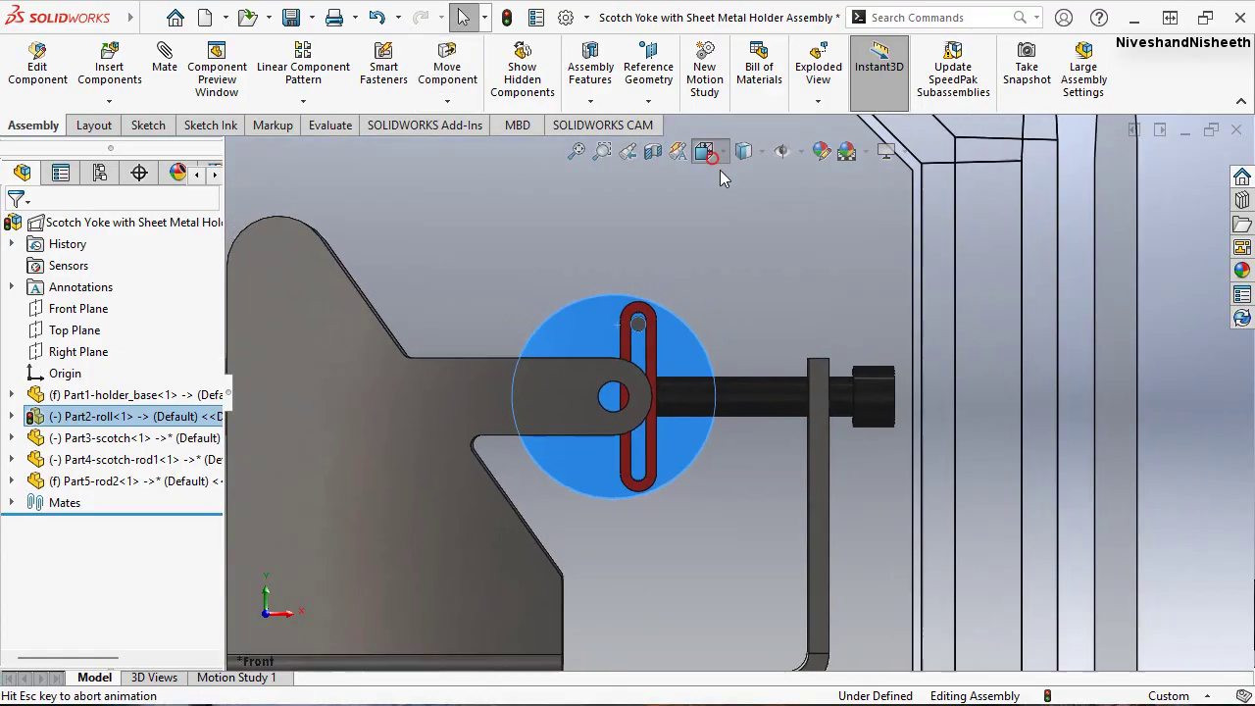
pyautogui.click(679, 353)
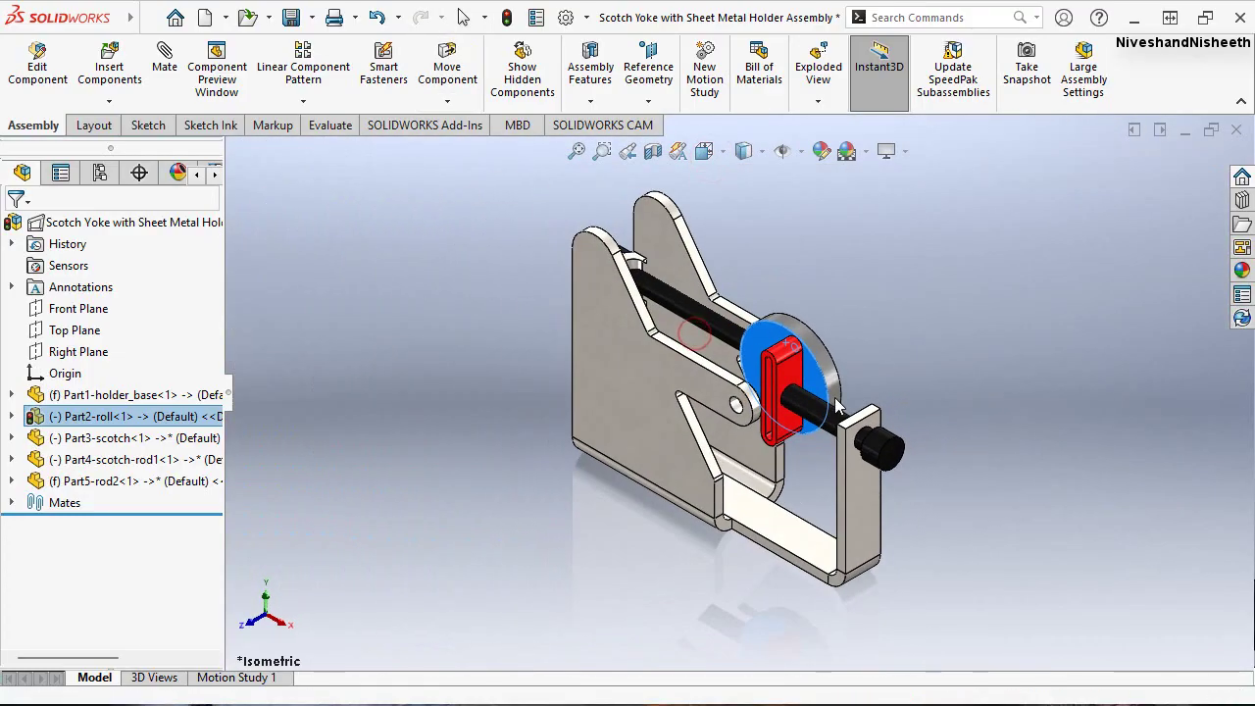
pyautogui.moveTo(813, 338); pyautogui.dragTo(778, 500)
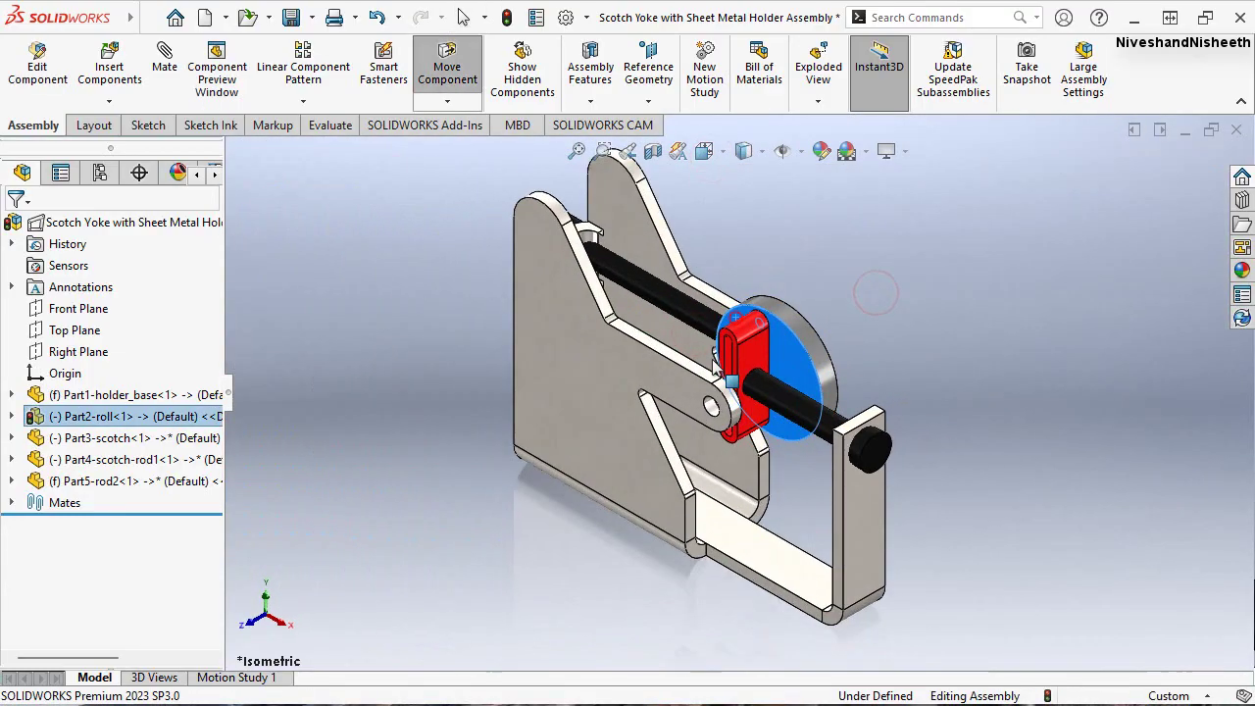
pyautogui.moveTo(862, 284); pyautogui.dragTo(595, 422)
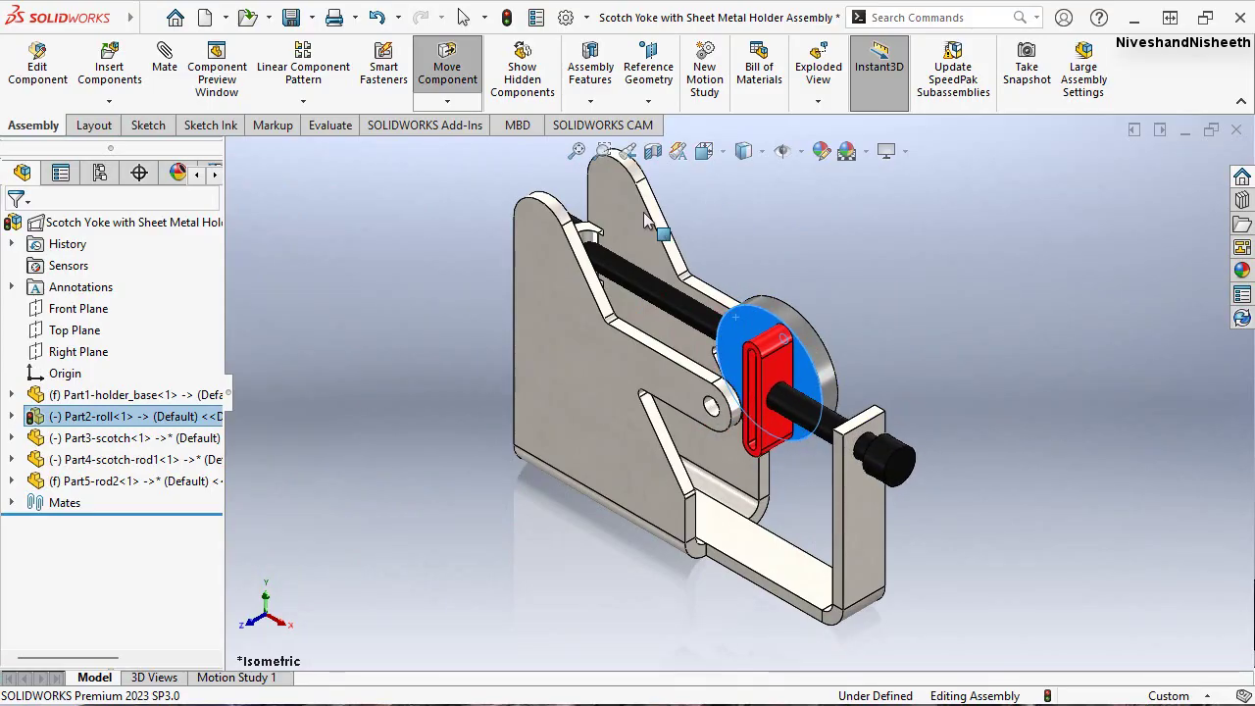
pyautogui.moveTo(1022, 386)
pyautogui.mouseDown()
pyautogui.moveTo(963, 514)
pyautogui.moveTo(582, 378)
pyautogui.moveTo(783, 219)
pyautogui.moveTo(1024, 451)
pyautogui.moveTo(918, 425)
pyautogui.mouseUp()
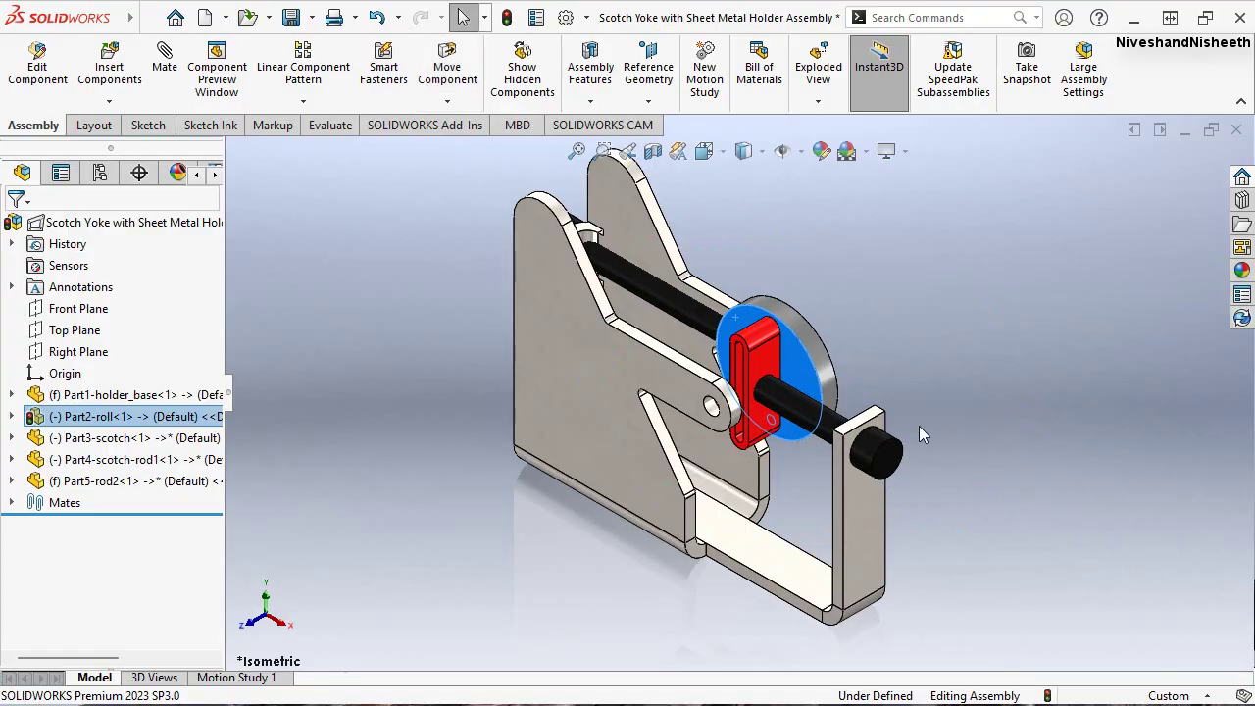
pyautogui.moveTo(757, 178); pyautogui.dragTo(634, 370, button='middle')
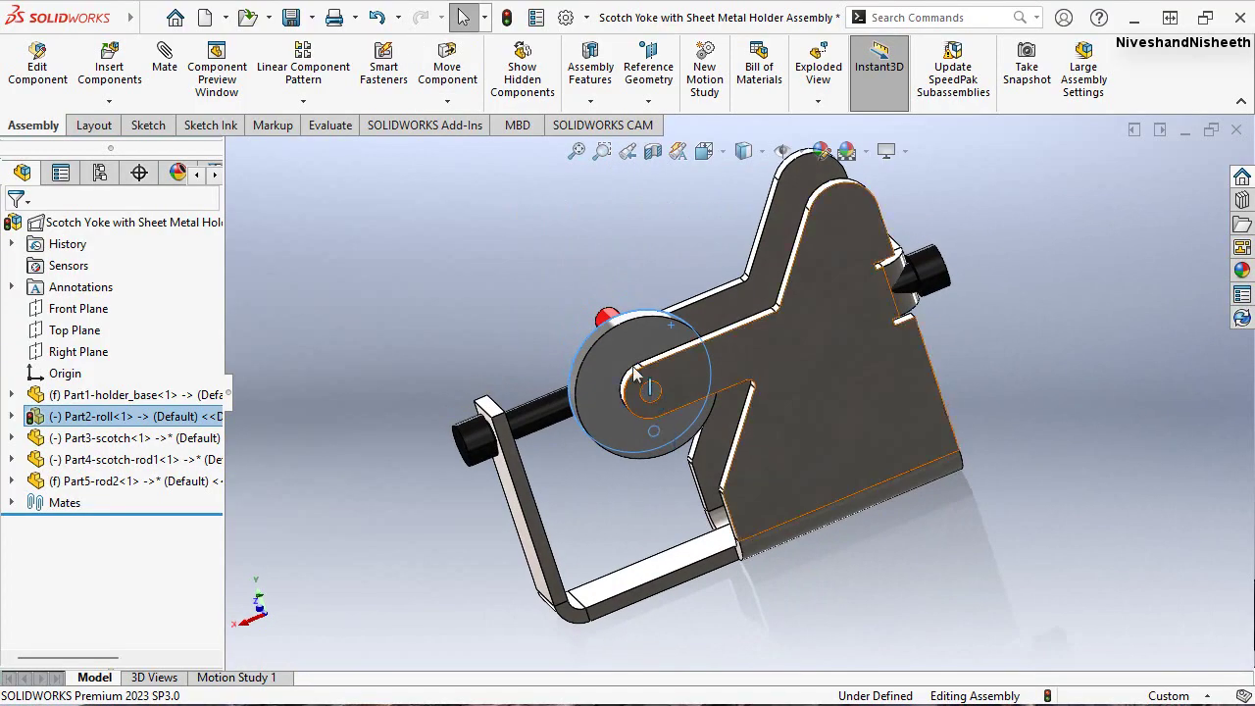
pyautogui.press('space')
pyautogui.press('Escape')
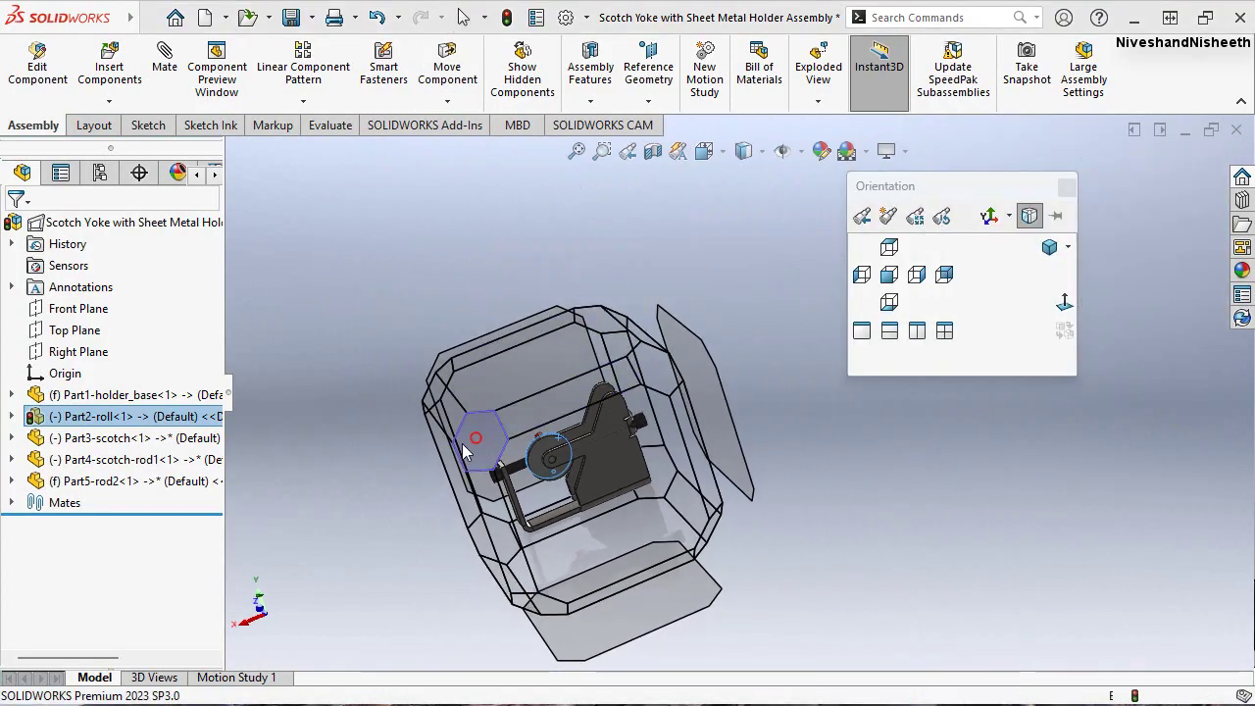
pyautogui.moveTo(700, 440)
pyautogui.mouseDown(button='middle')
pyautogui.moveTo(900, 352)
pyautogui.moveTo(929, 365)
pyautogui.mouseUp(button='middle')
pyautogui.click(977, 426)
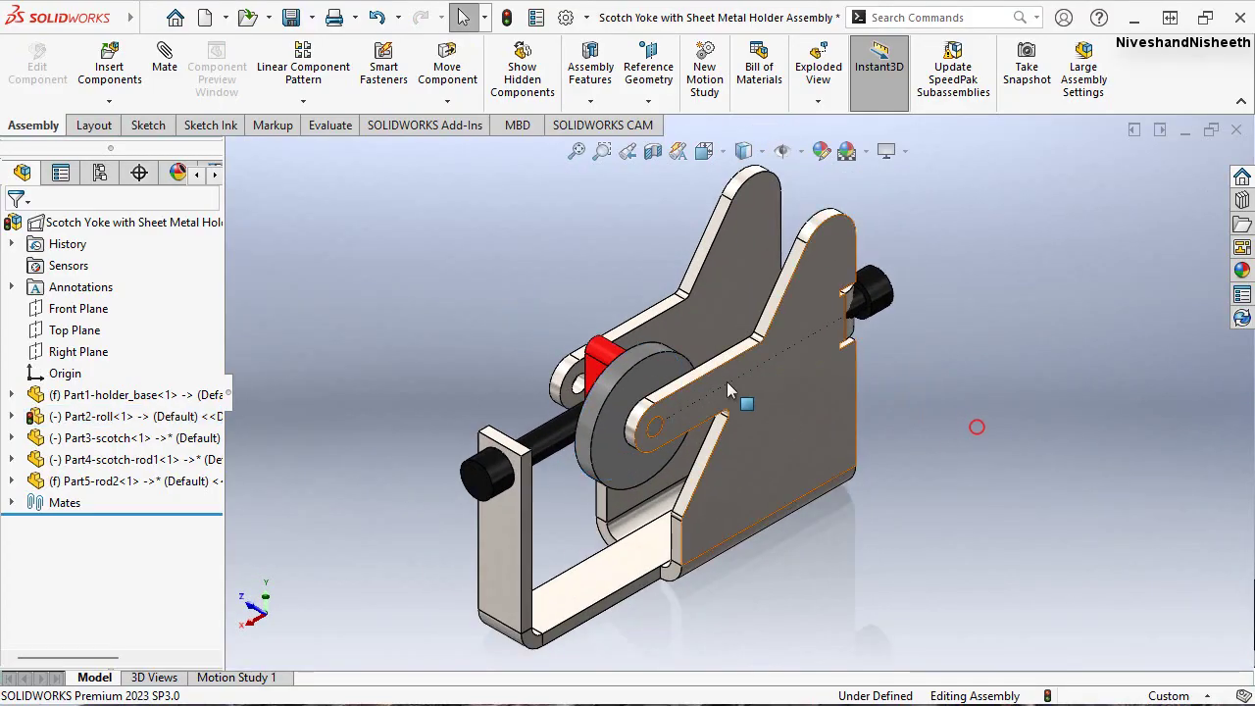
# Rotate the disc to lift the yoke to the top, then turn it again in Isometric
pyautogui.moveTo(656, 382); pyautogui.dragTo(598, 408)
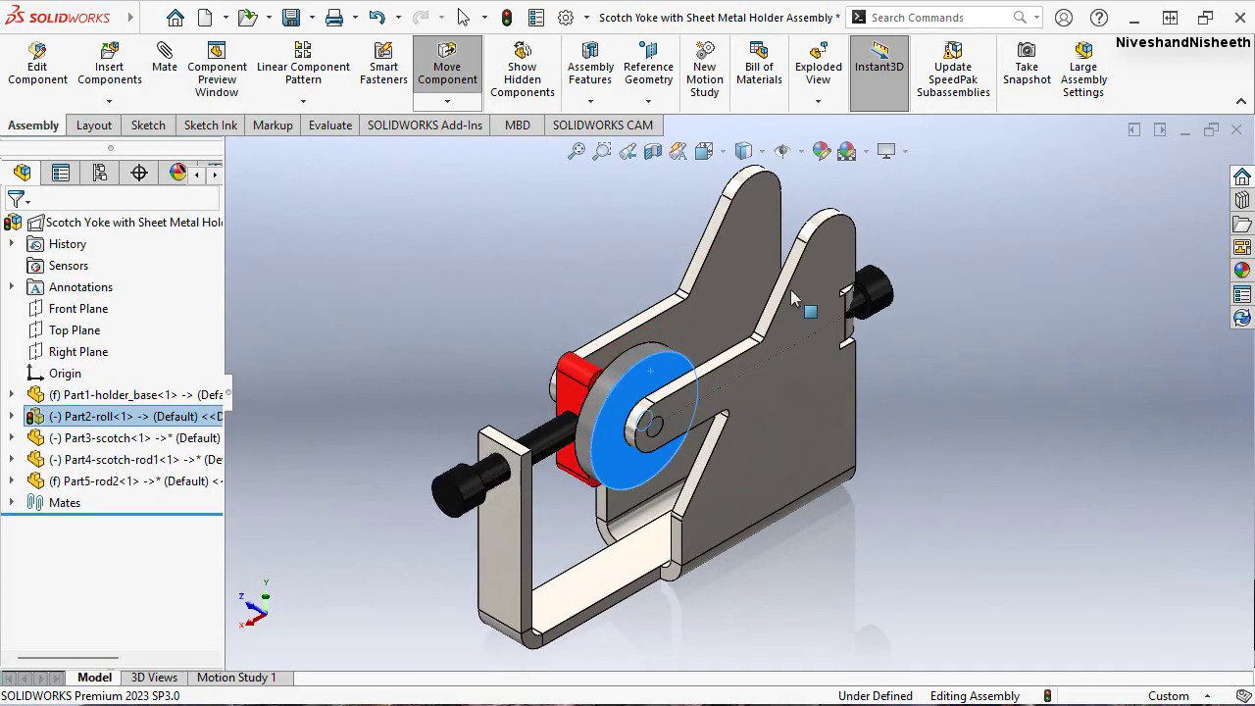
pyautogui.press('Escape')
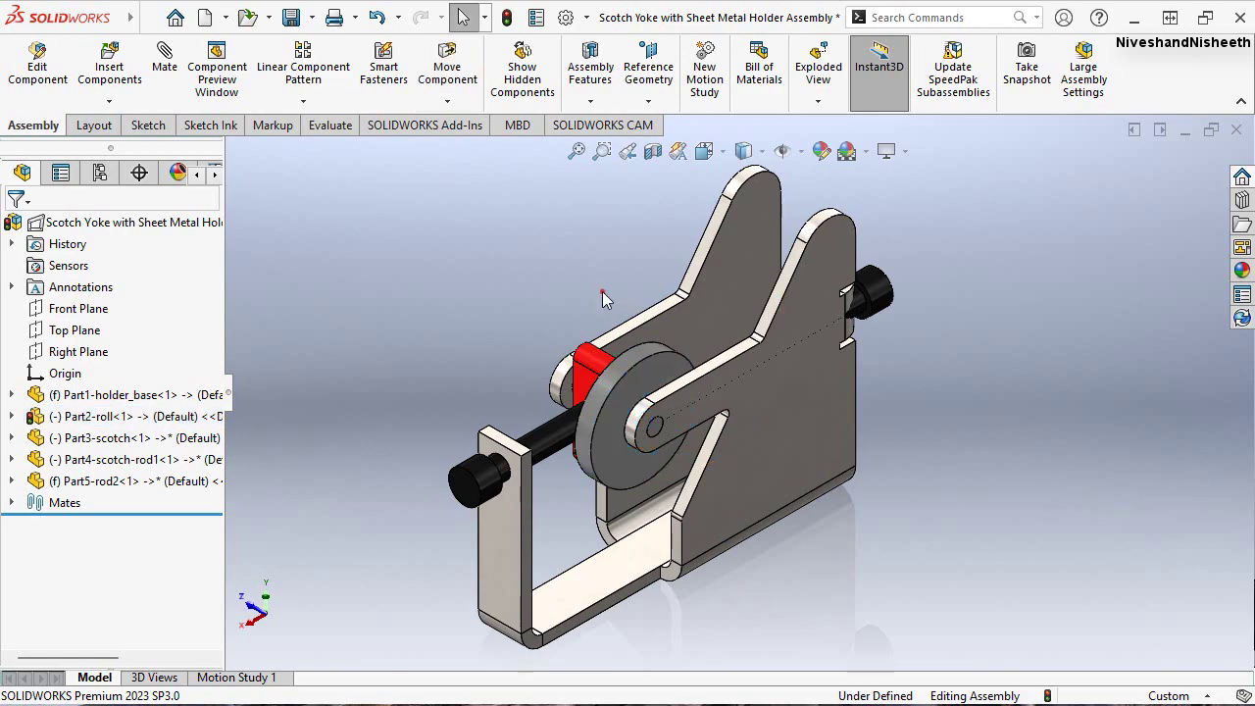
pyautogui.moveTo(602, 291)
pyautogui.mouseDown(button='middle')
pyautogui.moveTo(693, 202)
pyautogui.moveTo(749, 338)
pyautogui.mouseUp(button='middle')
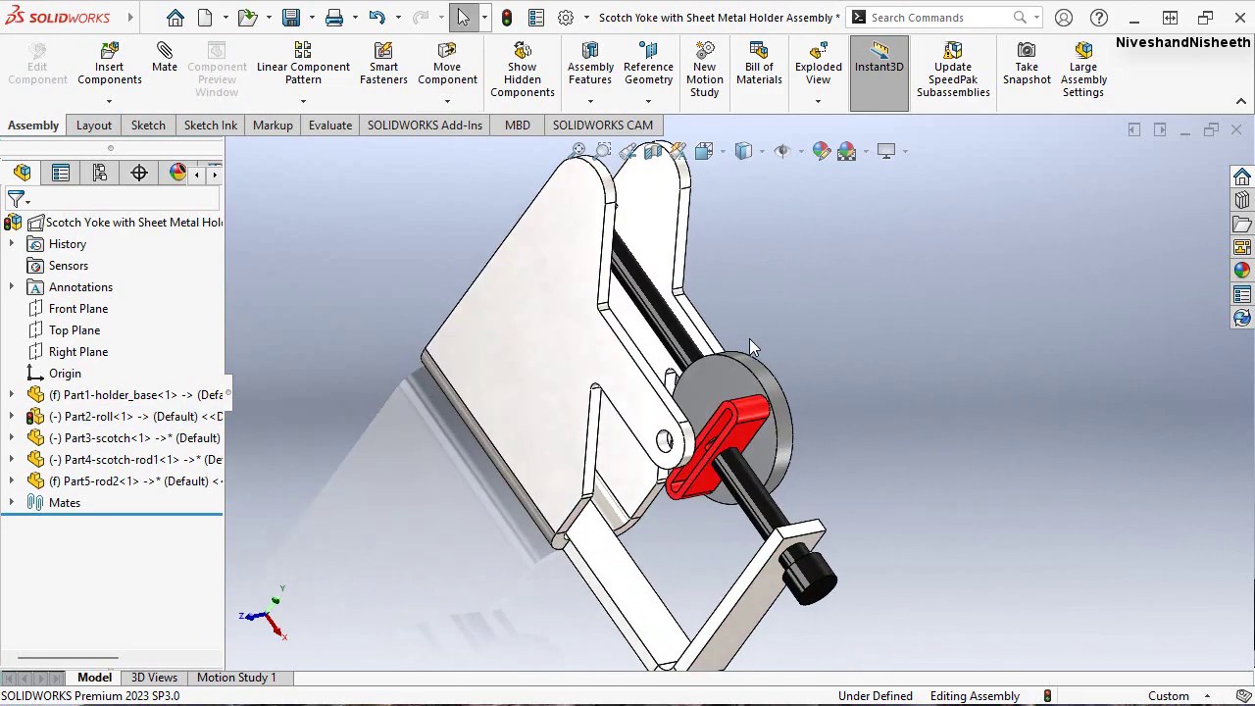
pyautogui.press('space')
pyautogui.click(598, 490)
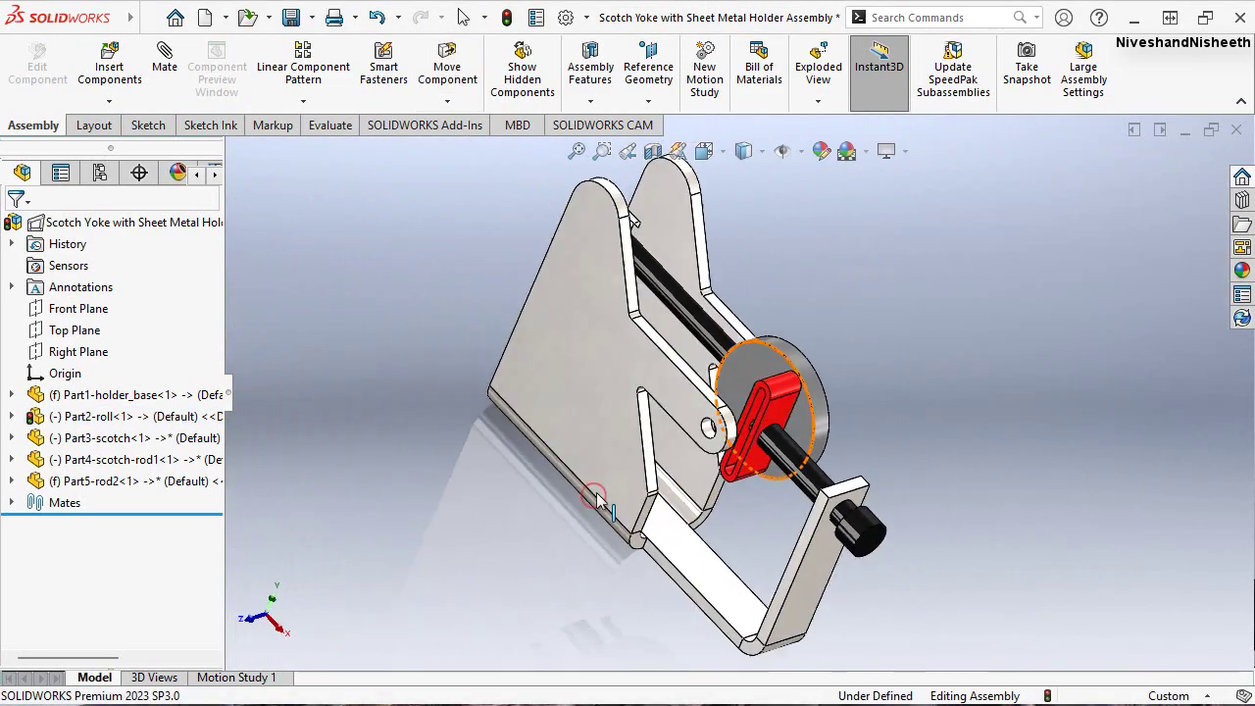
pyautogui.moveTo(796, 395); pyautogui.dragTo(784, 416)
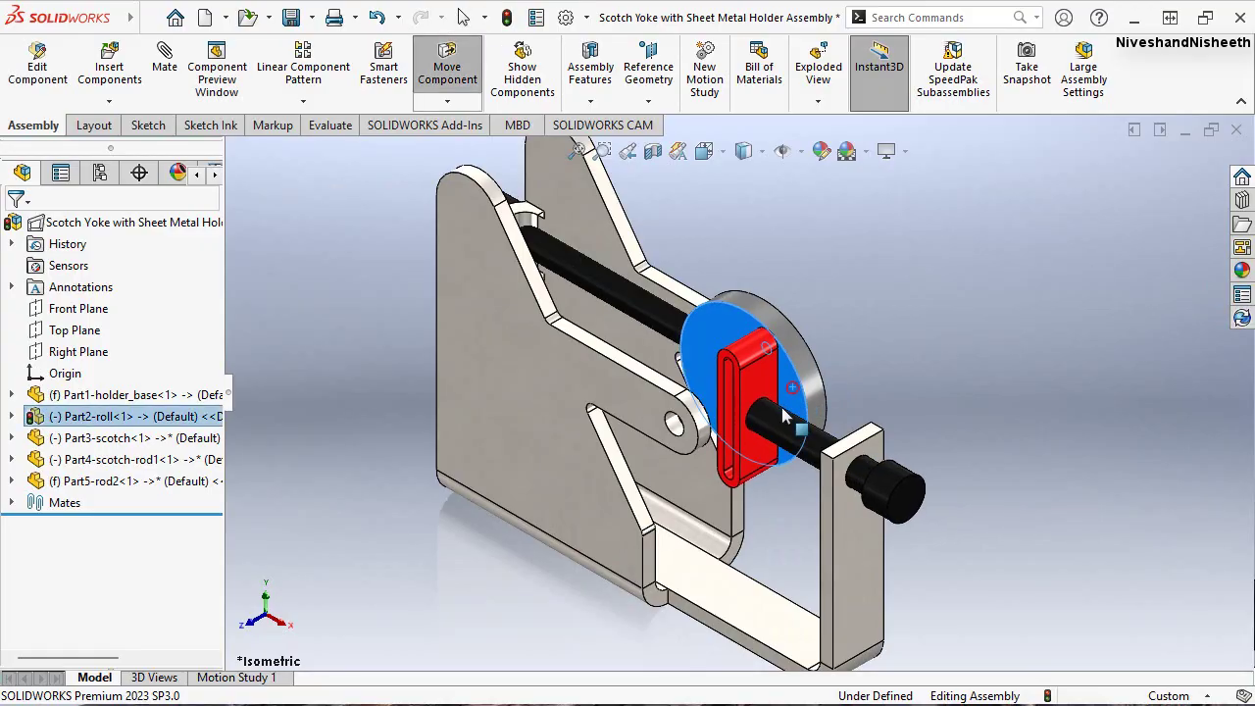
pyautogui.press('Escape')
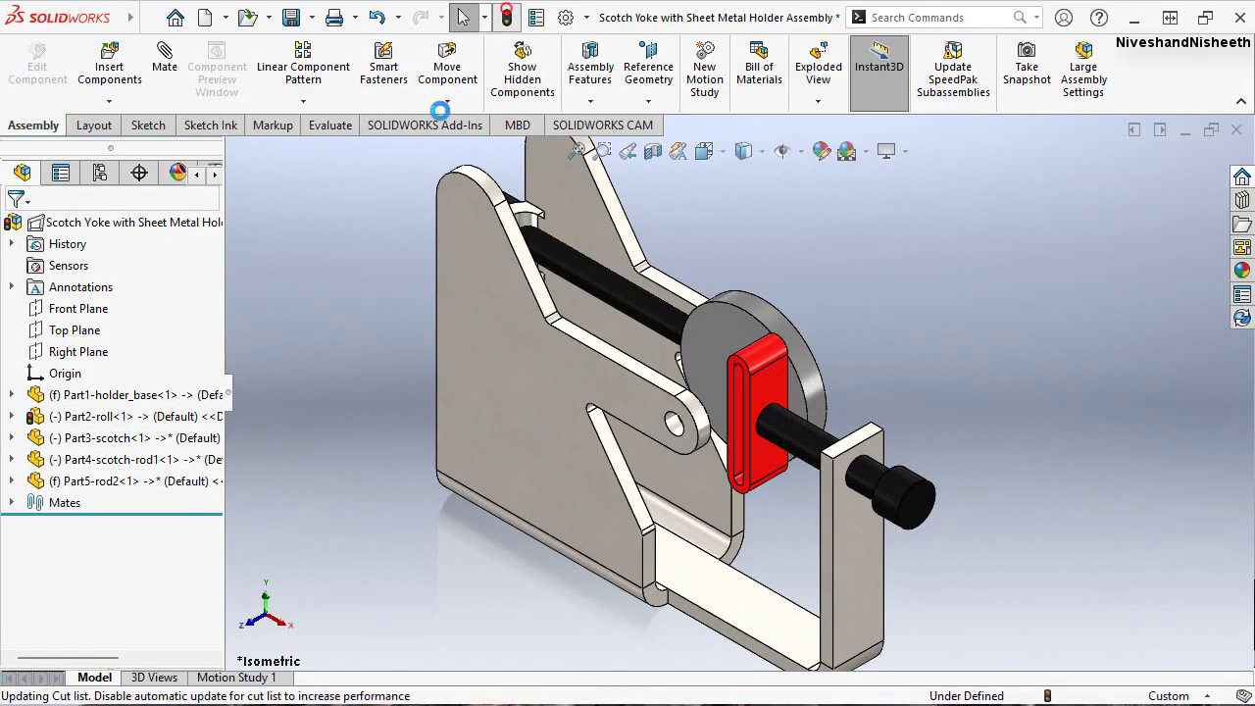
# Save all modified documents and set Part5-rod2 to Float instead of fixed
pyautogui.hotkey('ctrl', 's')
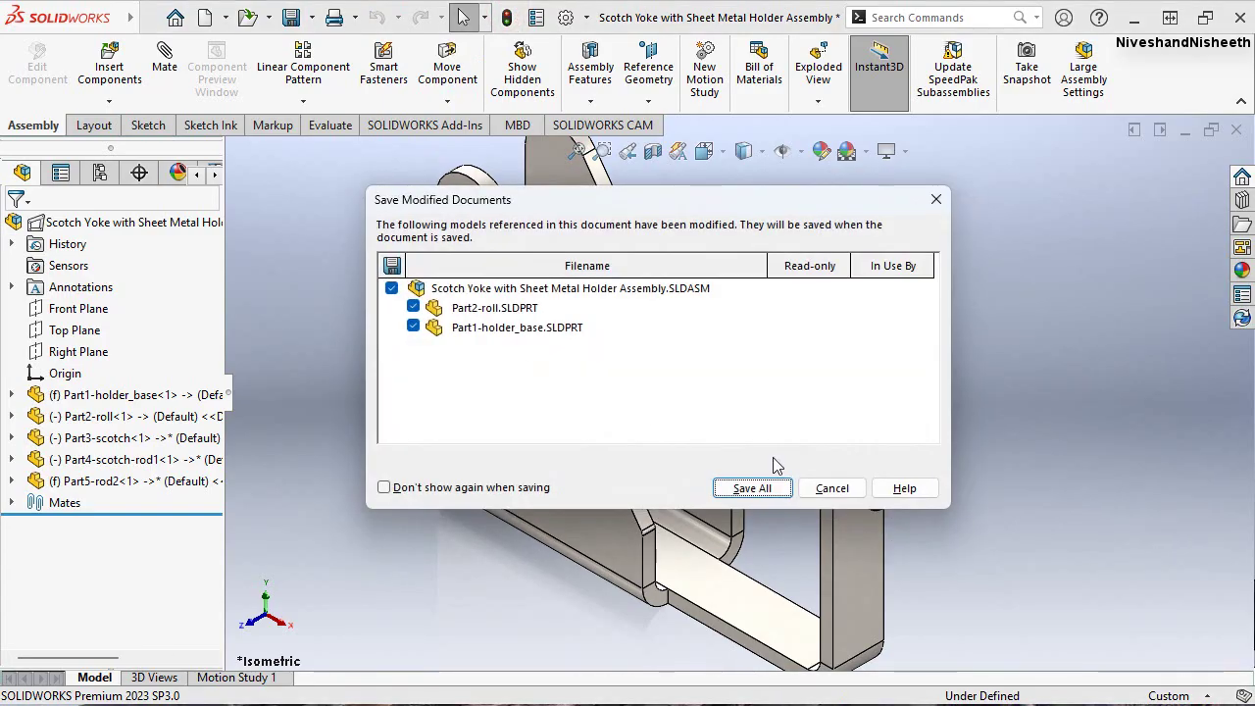
pyautogui.click(751, 488)
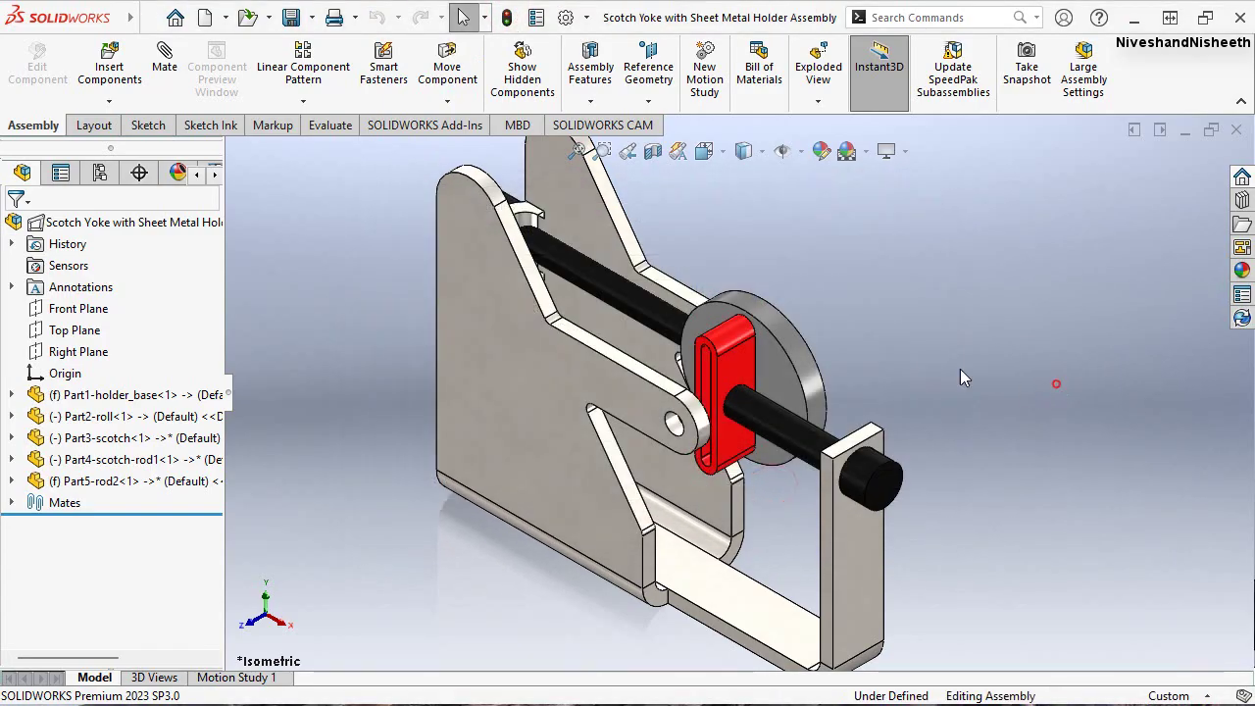
pyautogui.click(595, 266)
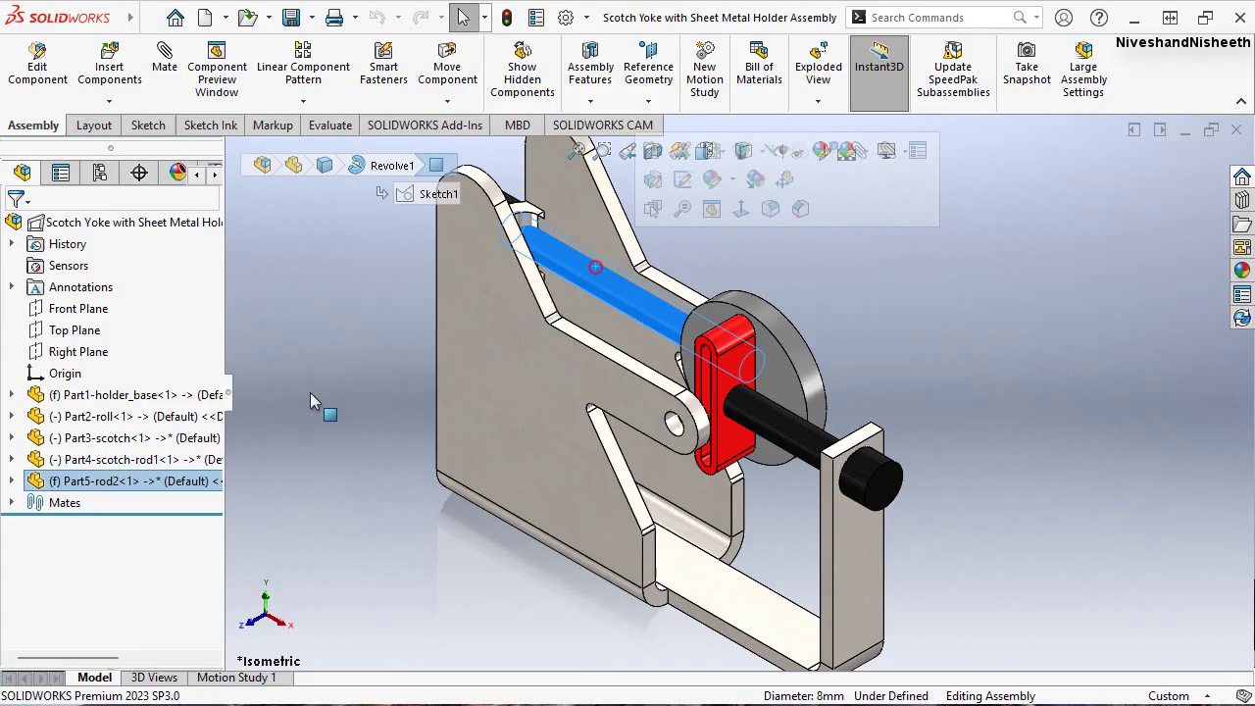
pyautogui.rightClick(124, 489)
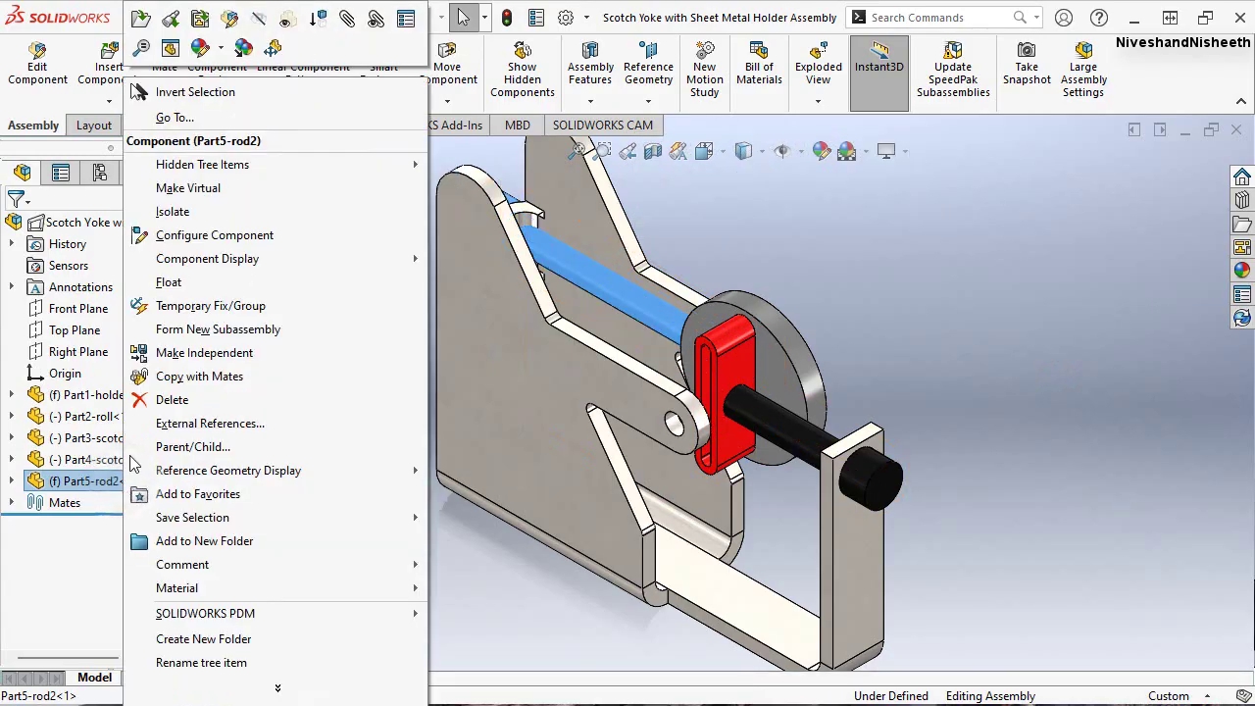
pyautogui.click(161, 285)
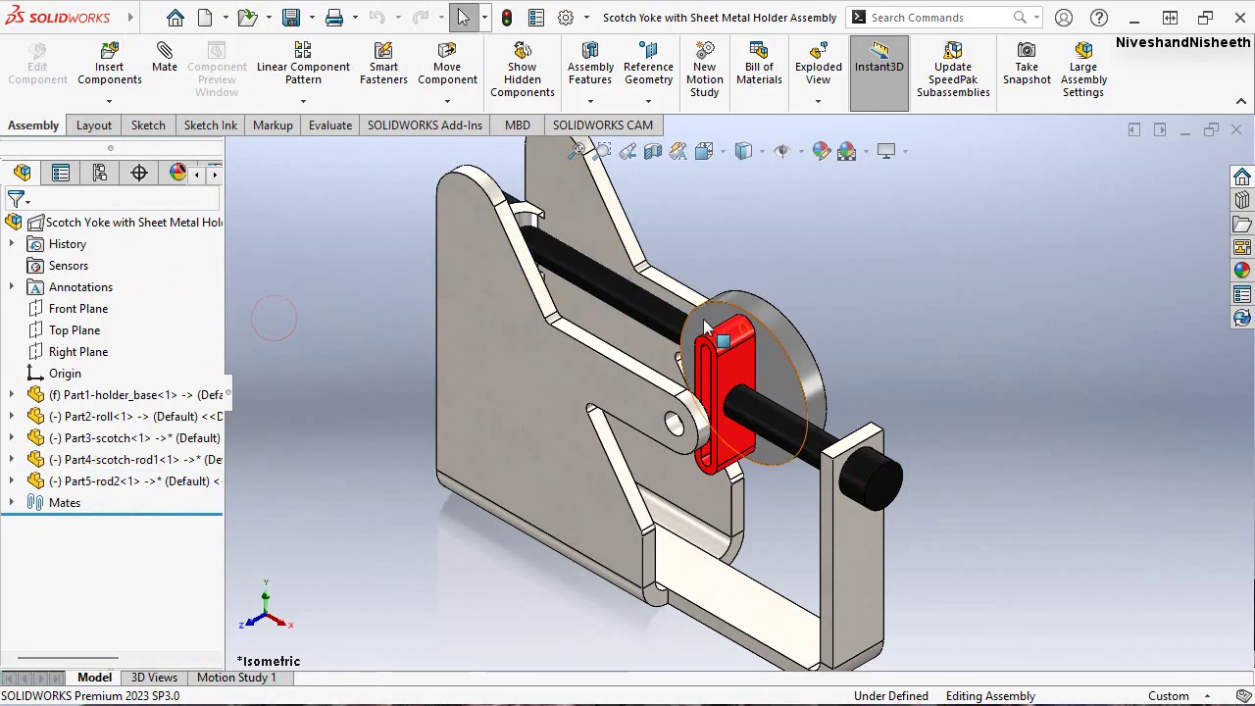
# Drag the long rod to check it now moves freely
pyautogui.click(654, 313)
pyautogui.moveTo(655, 313); pyautogui.dragTo(628, 314)
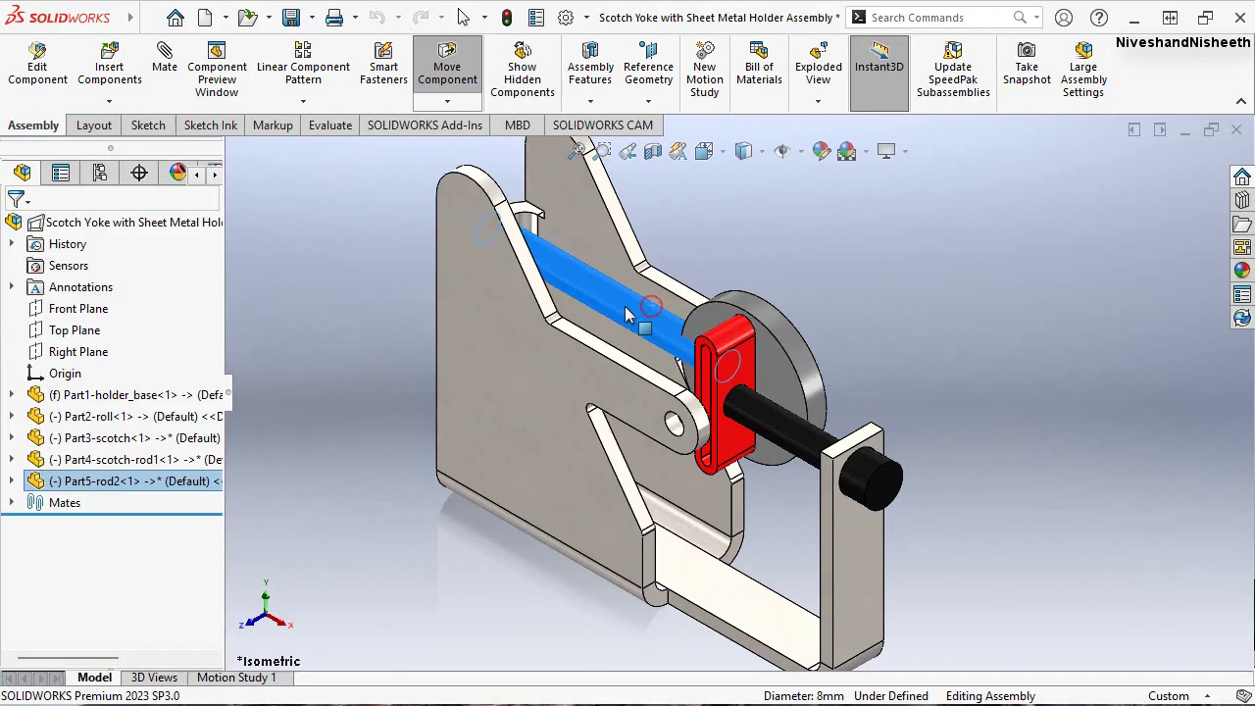
pyautogui.click(937, 272)
pyautogui.moveTo(933, 288)
pyautogui.mouseDown(button='middle')
pyautogui.moveTo(1046, 335)
pyautogui.moveTo(544, 441)
pyautogui.mouseUp(button='middle')
pyautogui.scroll(-4, 462, 383)
pyautogui.scroll(-3, 583, 375)
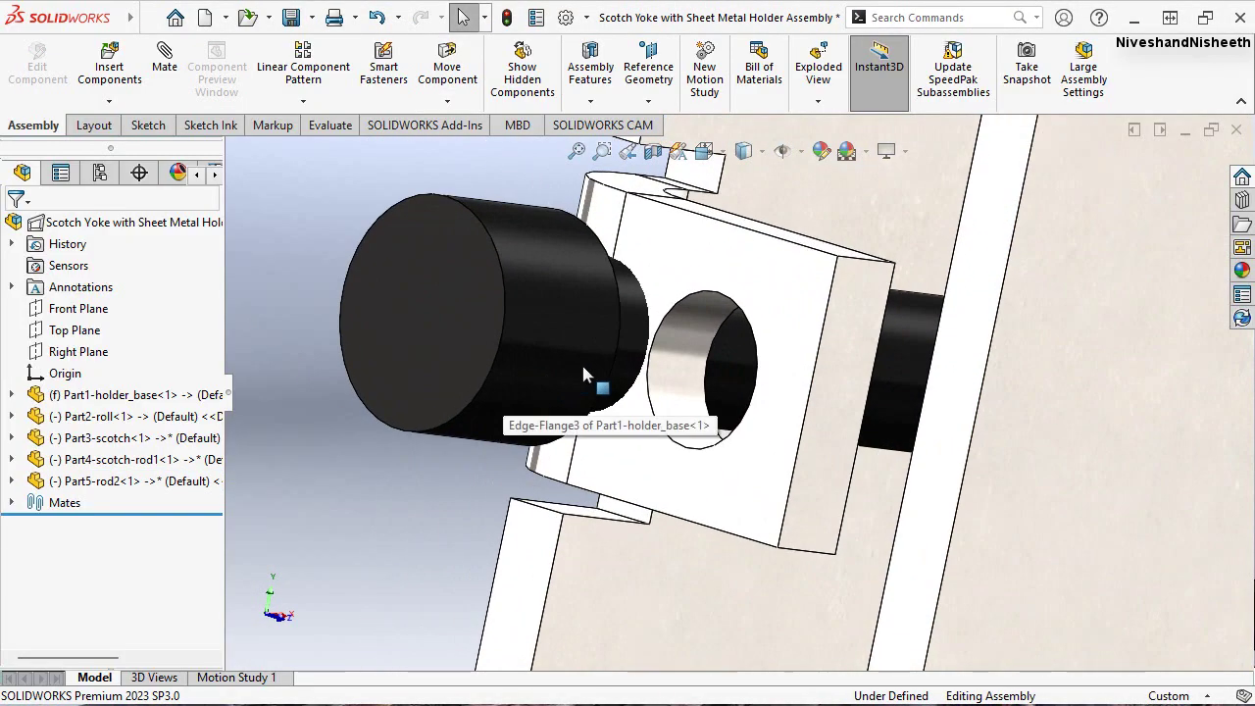
pyautogui.click(625, 336)
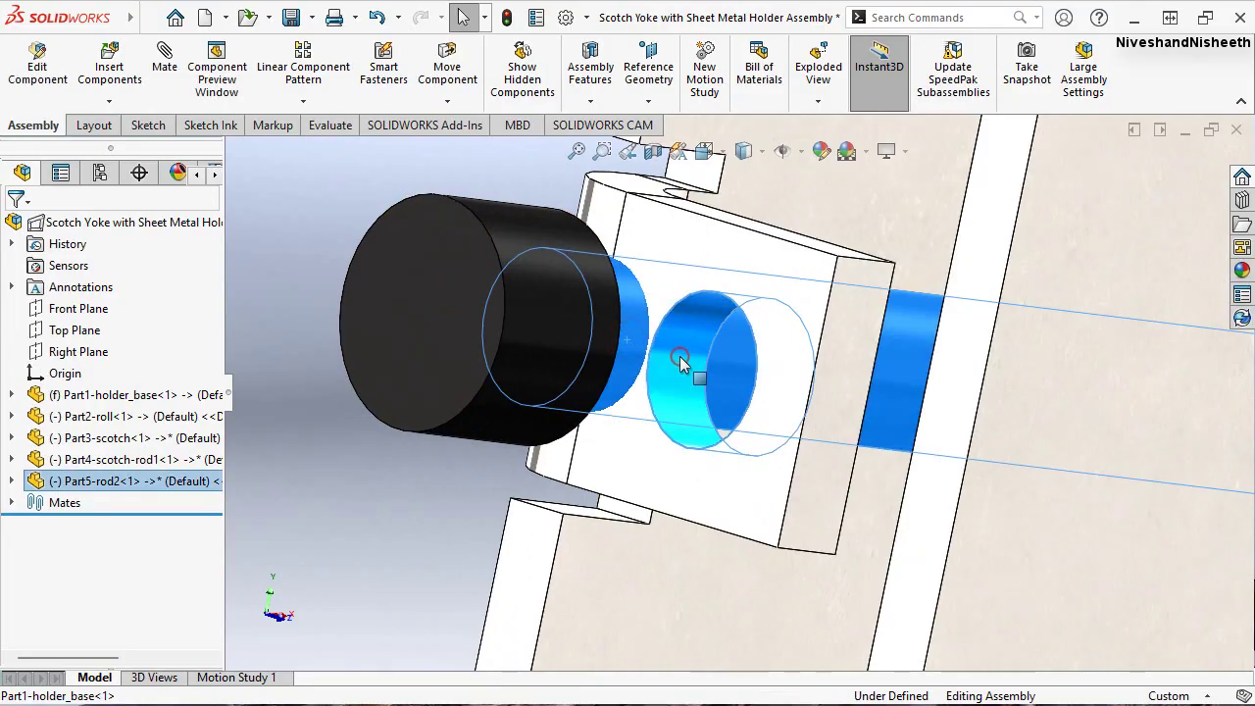
pyautogui.keyDown('ctrl'); pyautogui.click(679, 356); pyautogui.keyUp('ctrl')
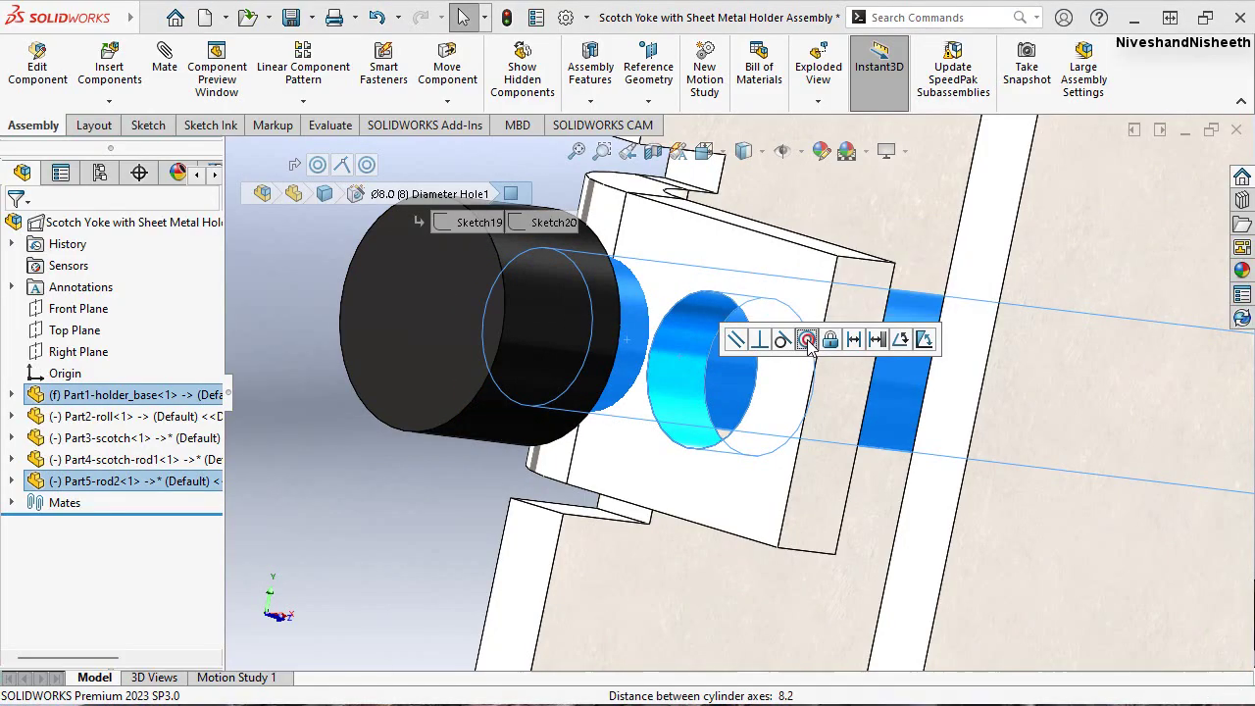
pyautogui.click(806, 339)
pyautogui.click(353, 317)
pyautogui.moveTo(354, 316); pyautogui.dragTo(648, 504, button='middle')
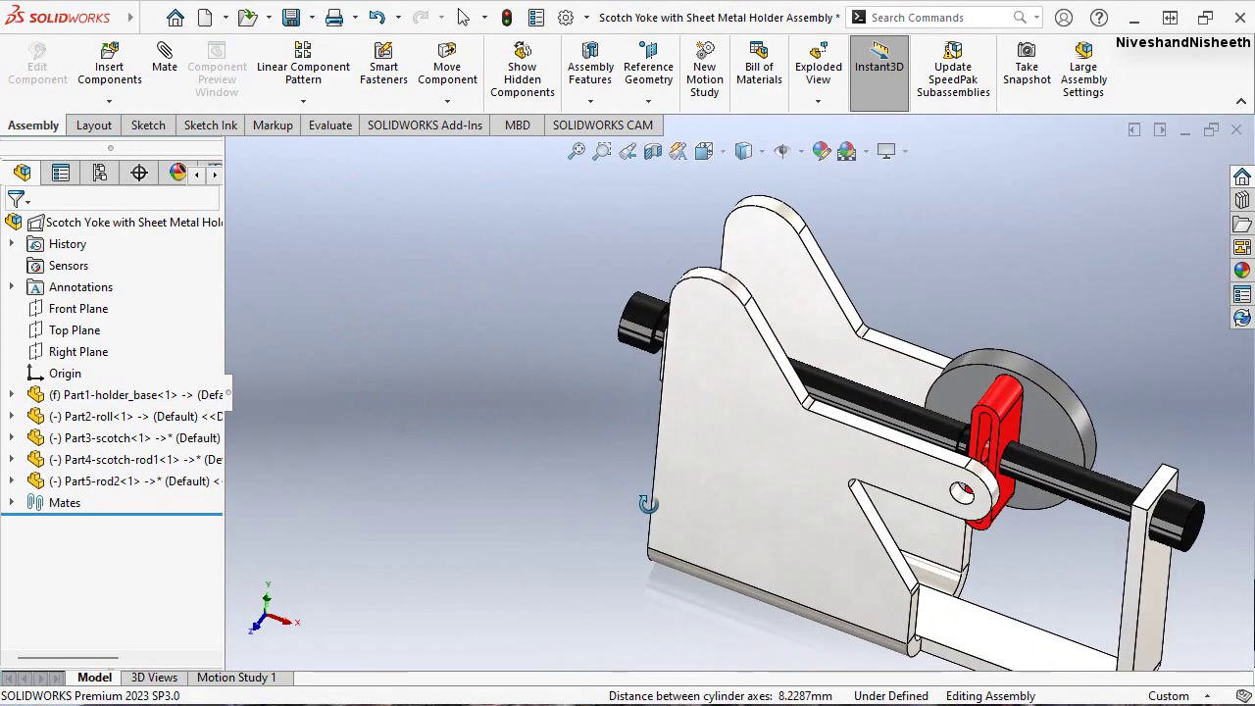
pyautogui.scroll(-5, 935, 407)
pyautogui.scroll(-3, 809, 424)
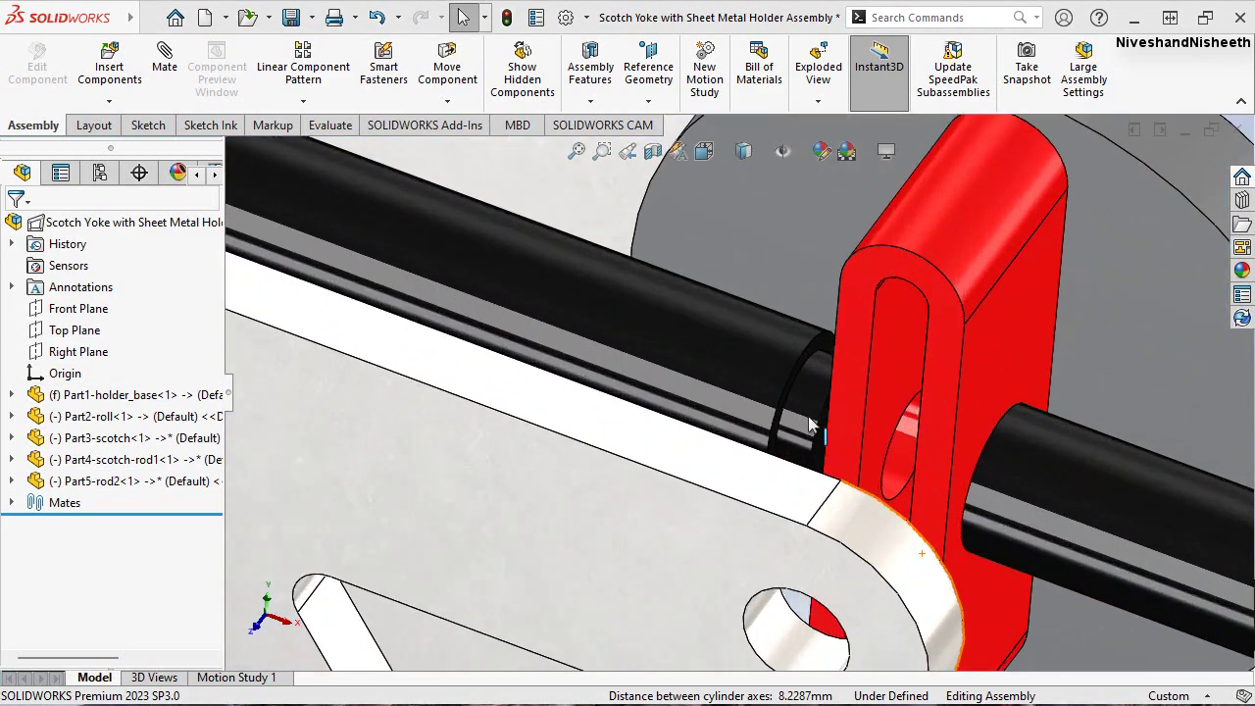
pyautogui.click(821, 354)
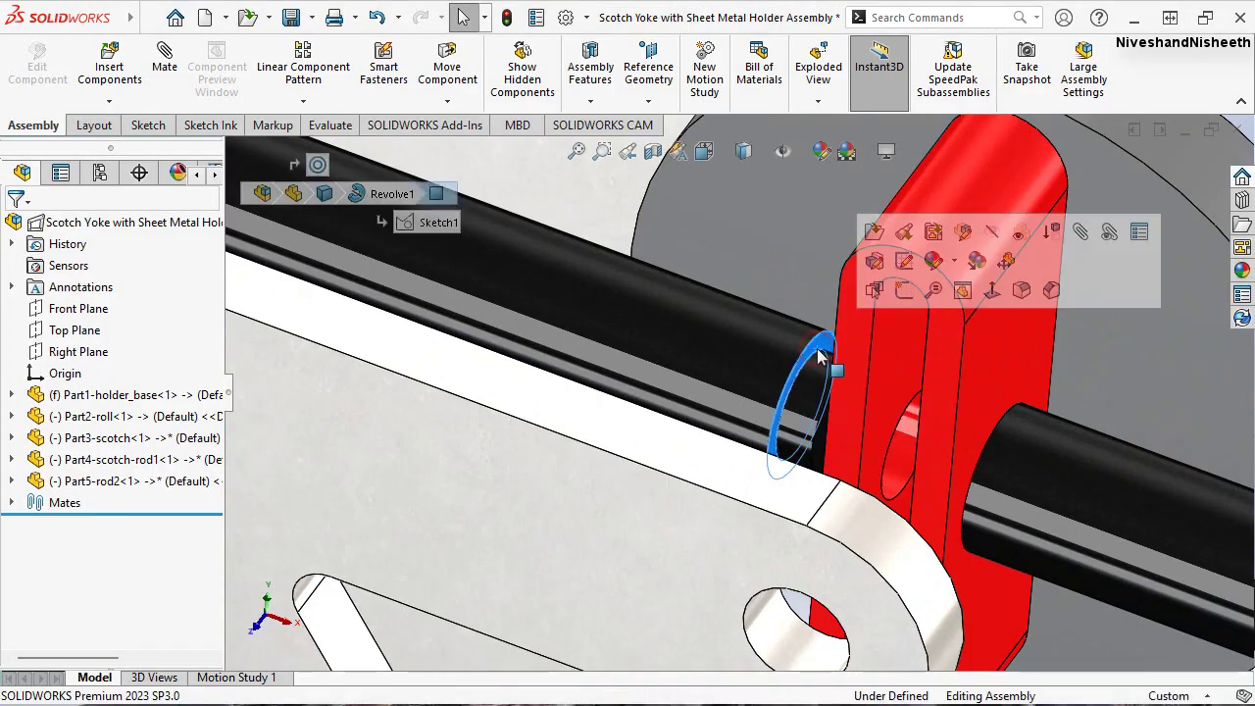
pyautogui.moveTo(821, 355); pyautogui.dragTo(875, 379, button='middle')
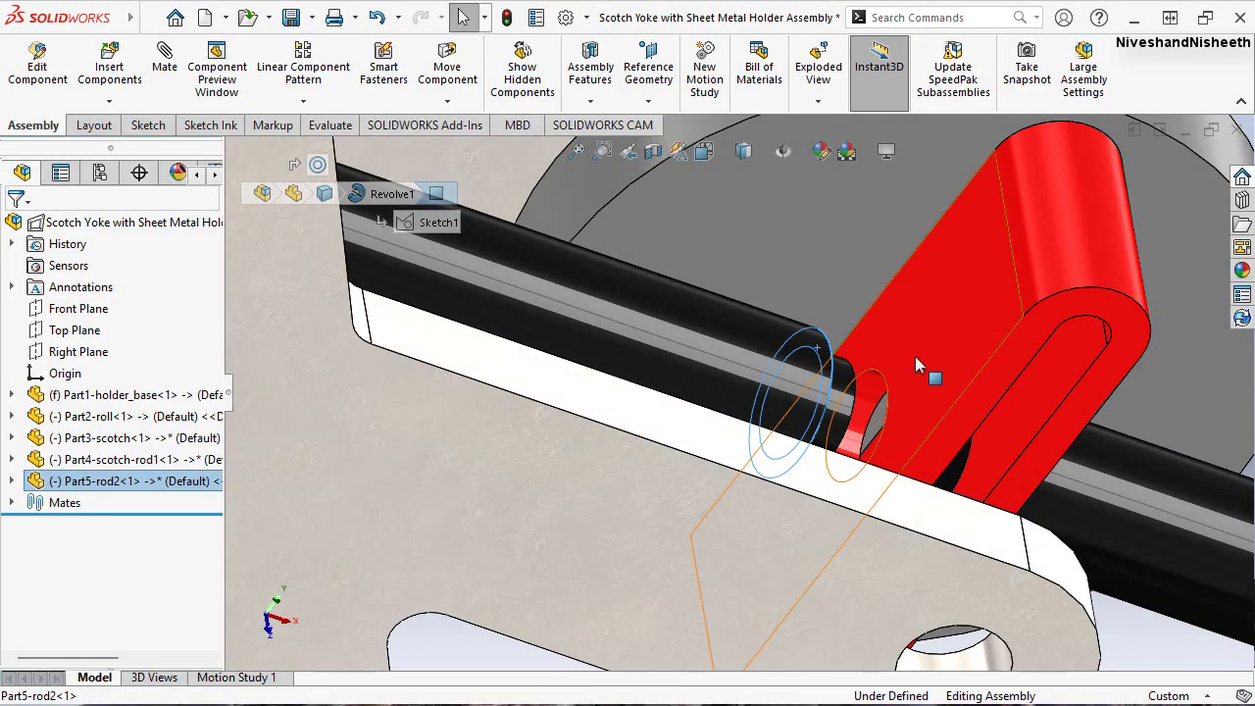
pyautogui.keyDown('ctrl'); pyautogui.click(915, 360); pyautogui.keyUp('ctrl')
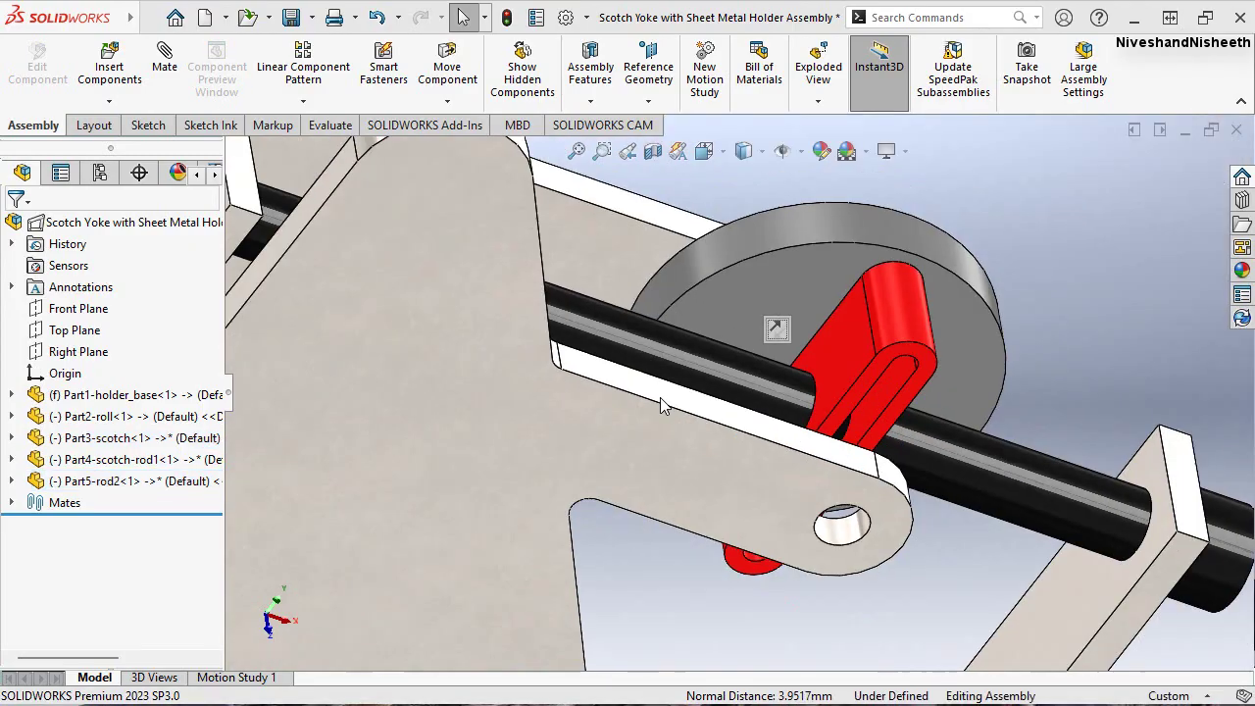
pyautogui.moveTo(812, 457); pyautogui.dragTo(736, 416, button='middle')
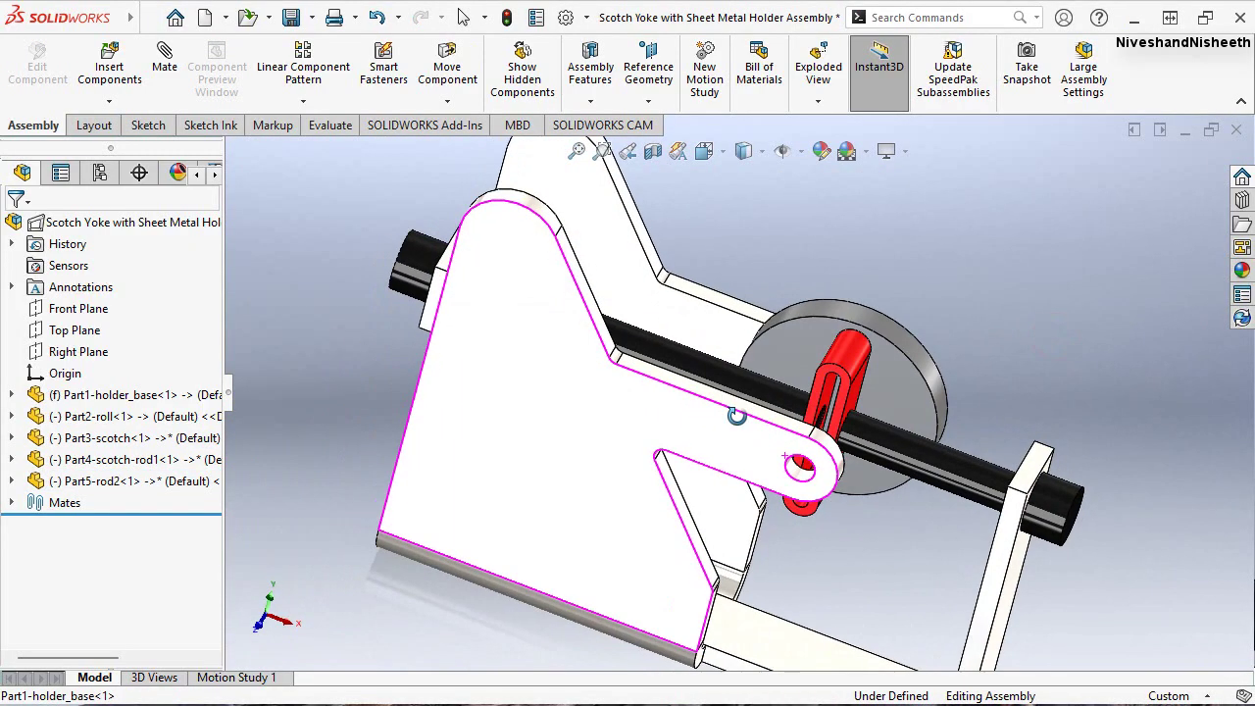
# Switch to Front view and drag the roll so the yoke slides
pyautogui.press('space')
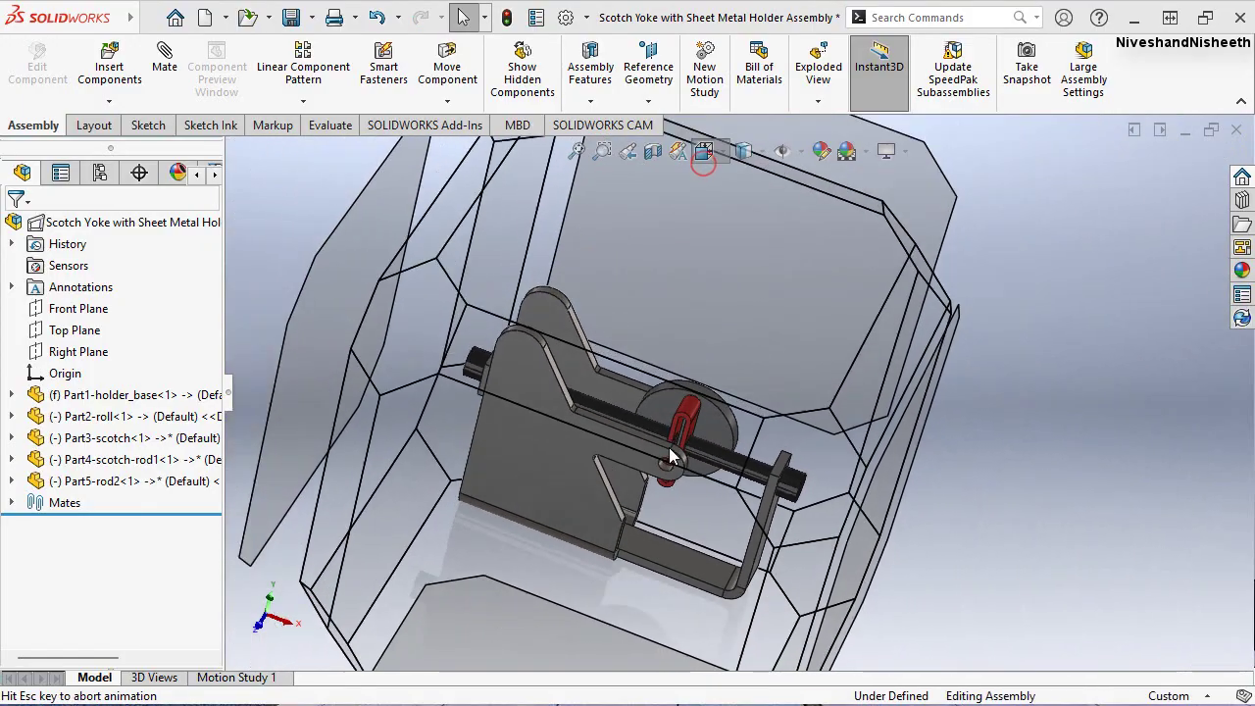
pyautogui.press('Escape')
pyautogui.click(564, 532)
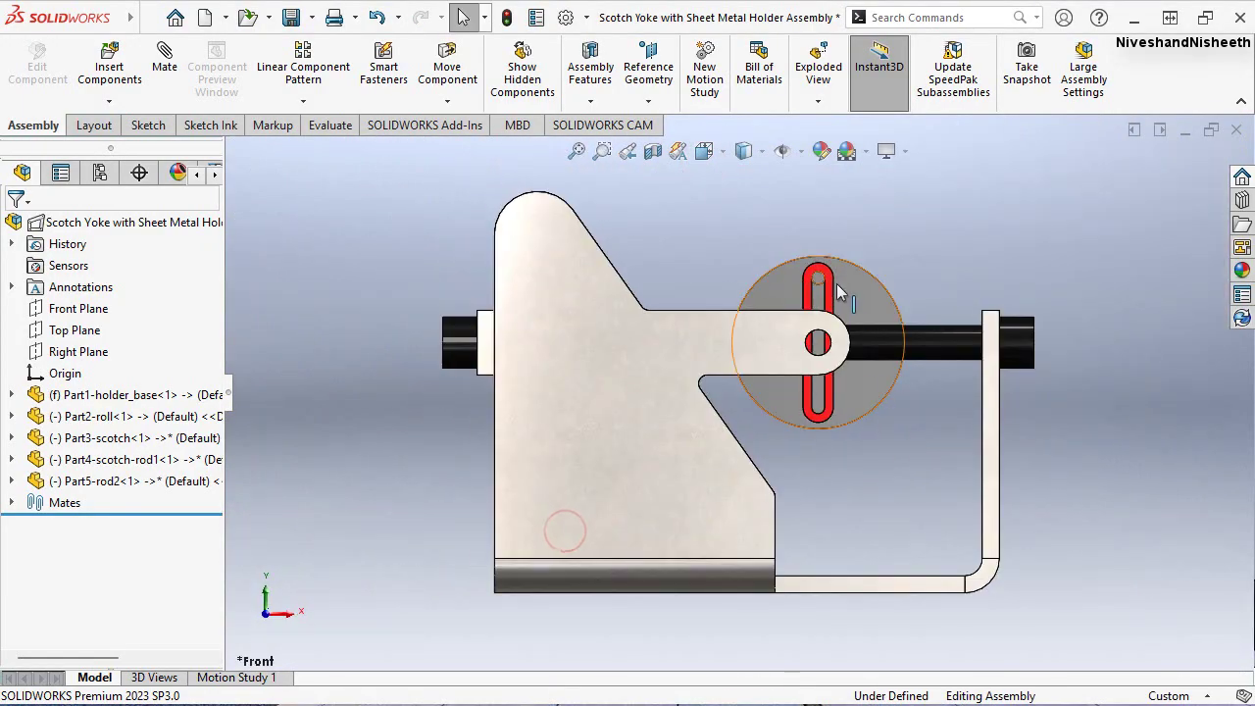
pyautogui.moveTo(857, 303)
pyautogui.mouseDown()
pyautogui.moveTo(866, 382)
pyautogui.moveTo(783, 394)
pyautogui.moveTo(748, 353)
pyautogui.moveTo(809, 288)
pyautogui.moveTo(867, 286)
pyautogui.moveTo(887, 372)
pyautogui.moveTo(846, 421)
pyautogui.moveTo(759, 402)
pyautogui.moveTo(743, 357)
pyautogui.moveTo(833, 282)
pyautogui.moveTo(859, 279)
pyautogui.mouseUp()
pyautogui.click(932, 267)
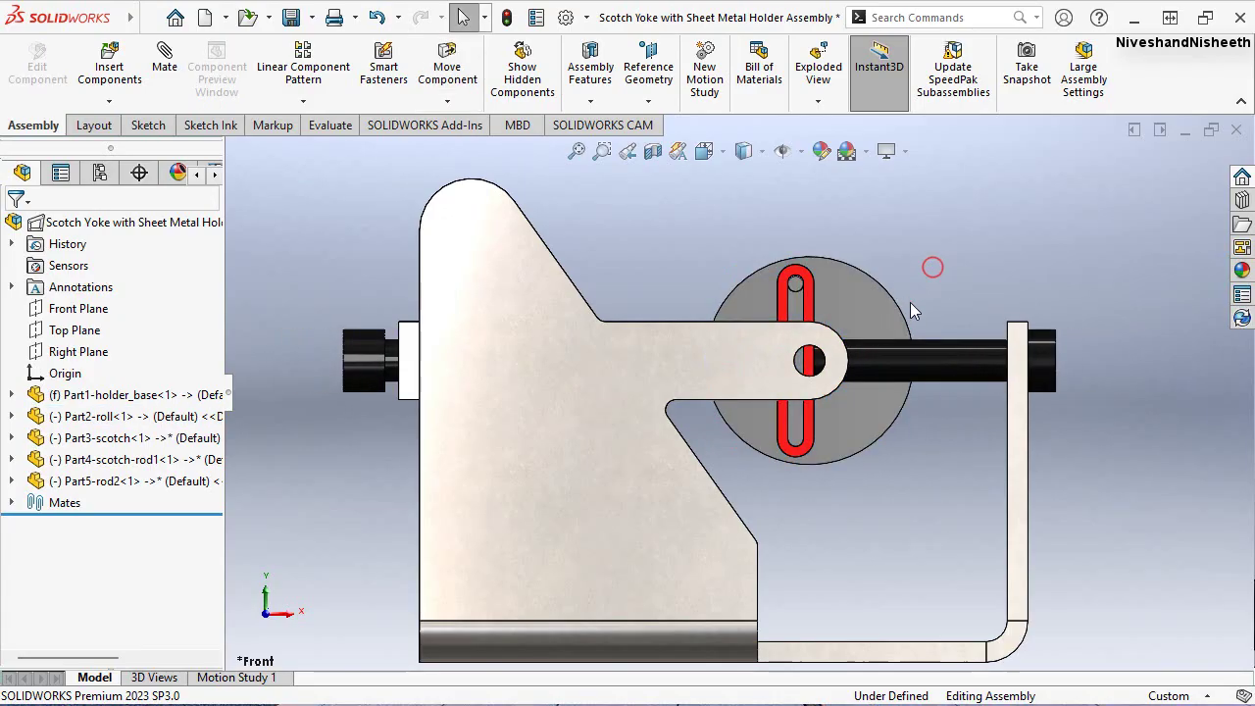
# Tilt to a 3D view, spin the roll to watch the yoke, then return to Front view
pyautogui.hotkey('ctrl', '7')
pyautogui.moveTo(848, 278)
pyautogui.mouseDown()
pyautogui.moveTo(862, 368)
pyautogui.moveTo(768, 396)
pyautogui.moveTo(745, 324)
pyautogui.moveTo(852, 272)
pyautogui.moveTo(933, 429)
pyautogui.moveTo(901, 250)
pyautogui.moveTo(856, 265)
pyautogui.mouseUp()
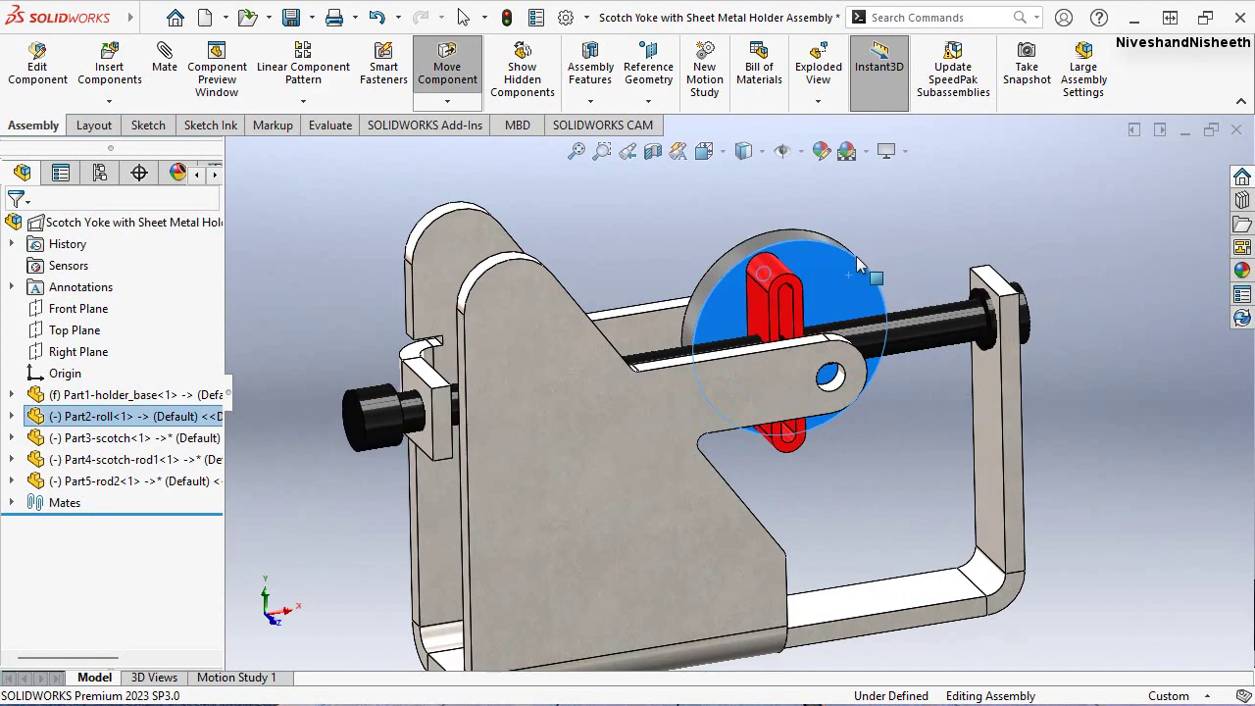
pyautogui.click(710, 155)
pyautogui.click(631, 536)
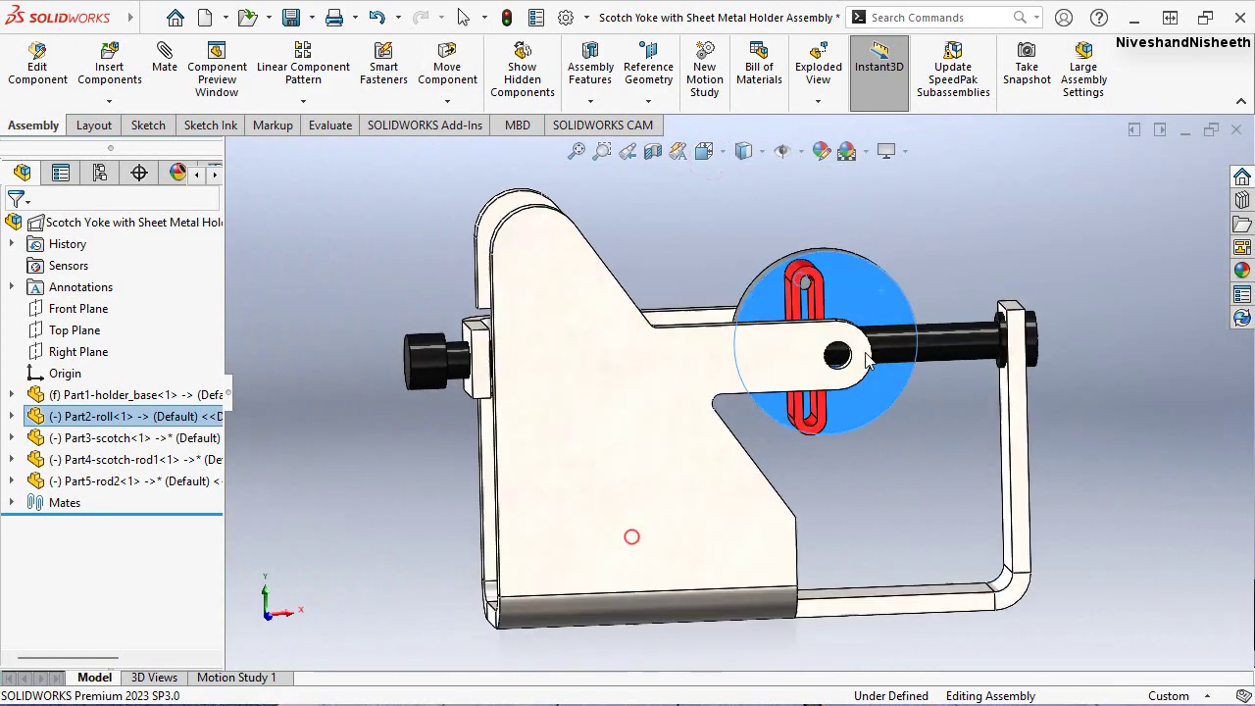
pyautogui.click(911, 264)
# Turn the roll again to push the yoke and rod to the right
pyautogui.scroll(-2, 961, 235)
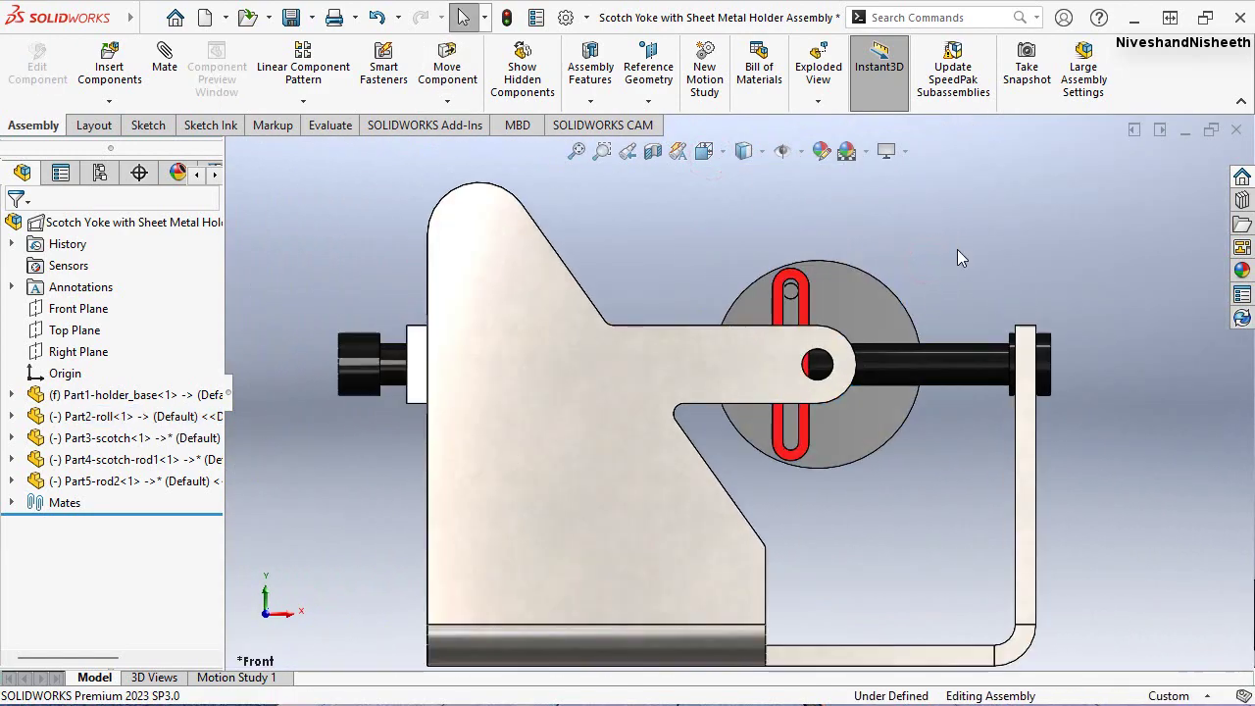
pyautogui.click(892, 345)
pyautogui.moveTo(893, 345); pyautogui.dragTo(903, 348)
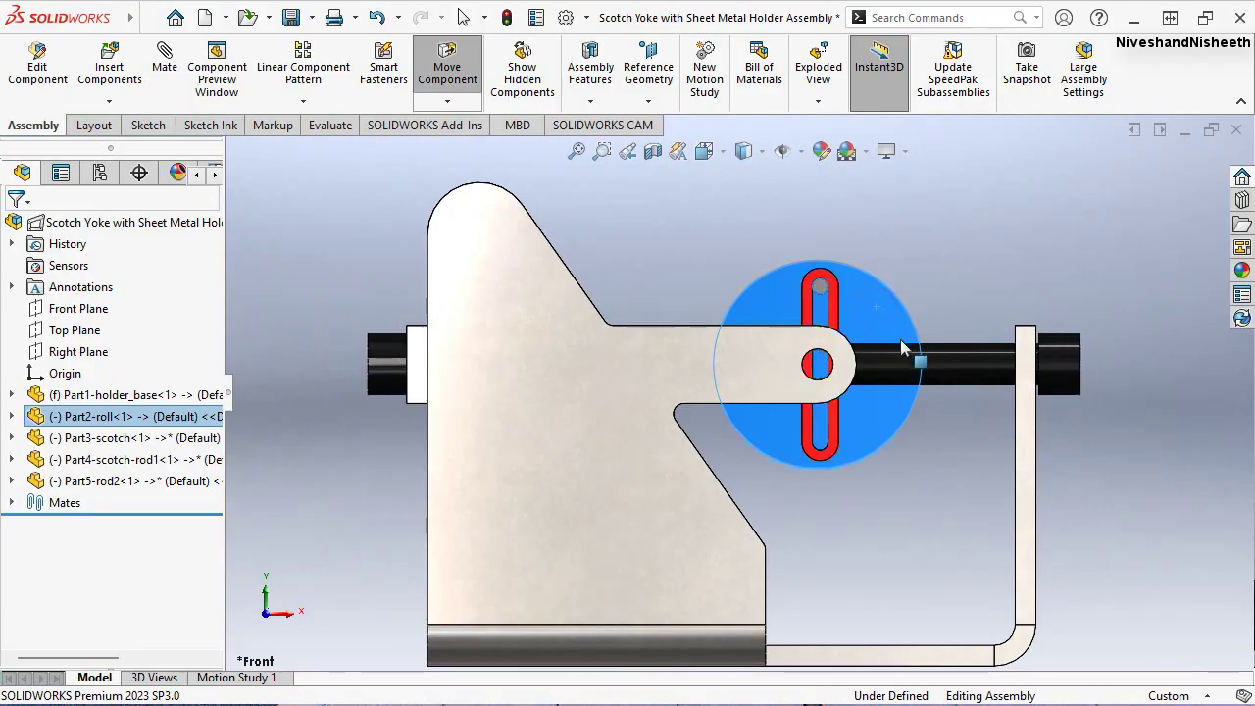
pyautogui.click(958, 240)
pyautogui.click(103, 395)
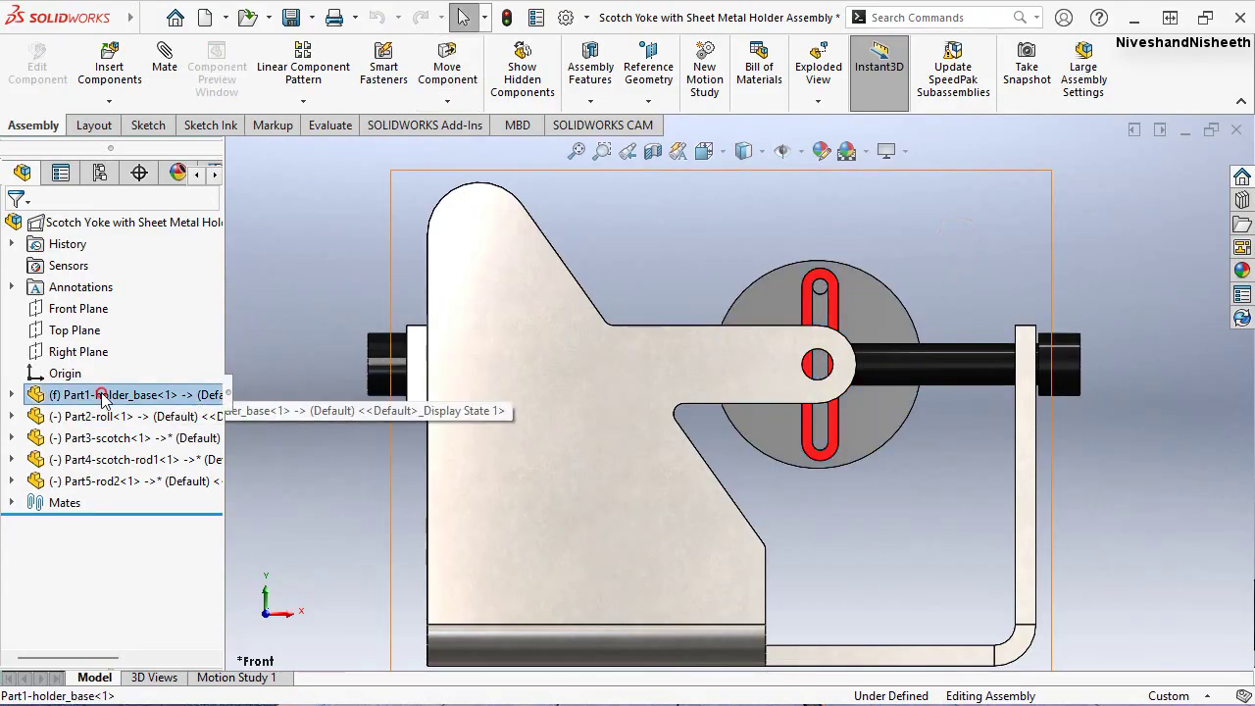
# Change the holder base's Edge-Flange2 sketch dimension from 48 to 48-15
pyautogui.click(208, 336)
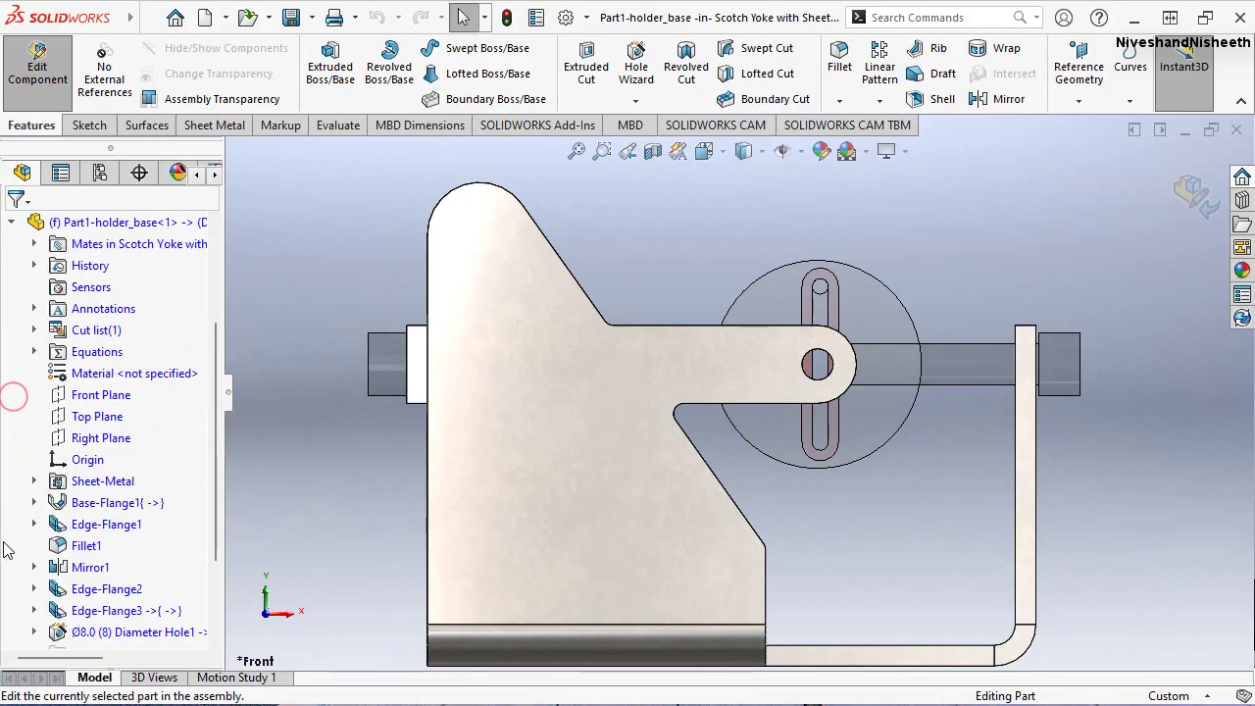
pyautogui.click(102, 611)
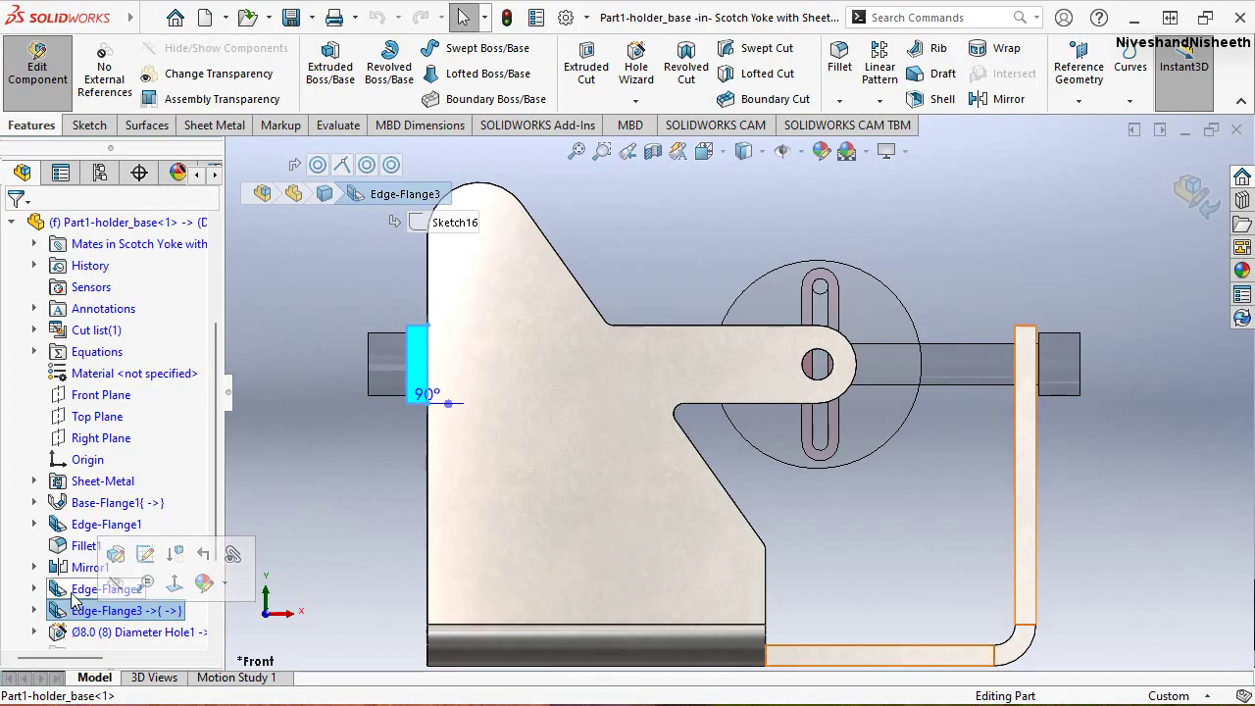
pyautogui.click(74, 593)
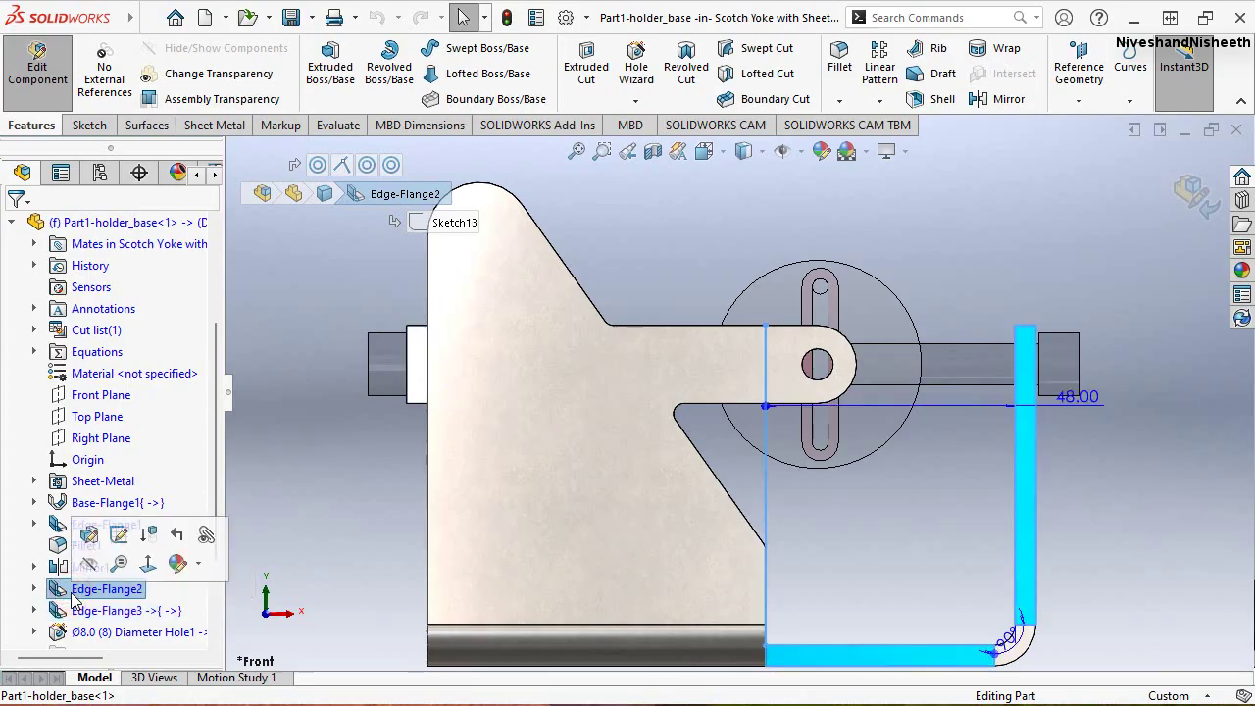
pyautogui.click(118, 534)
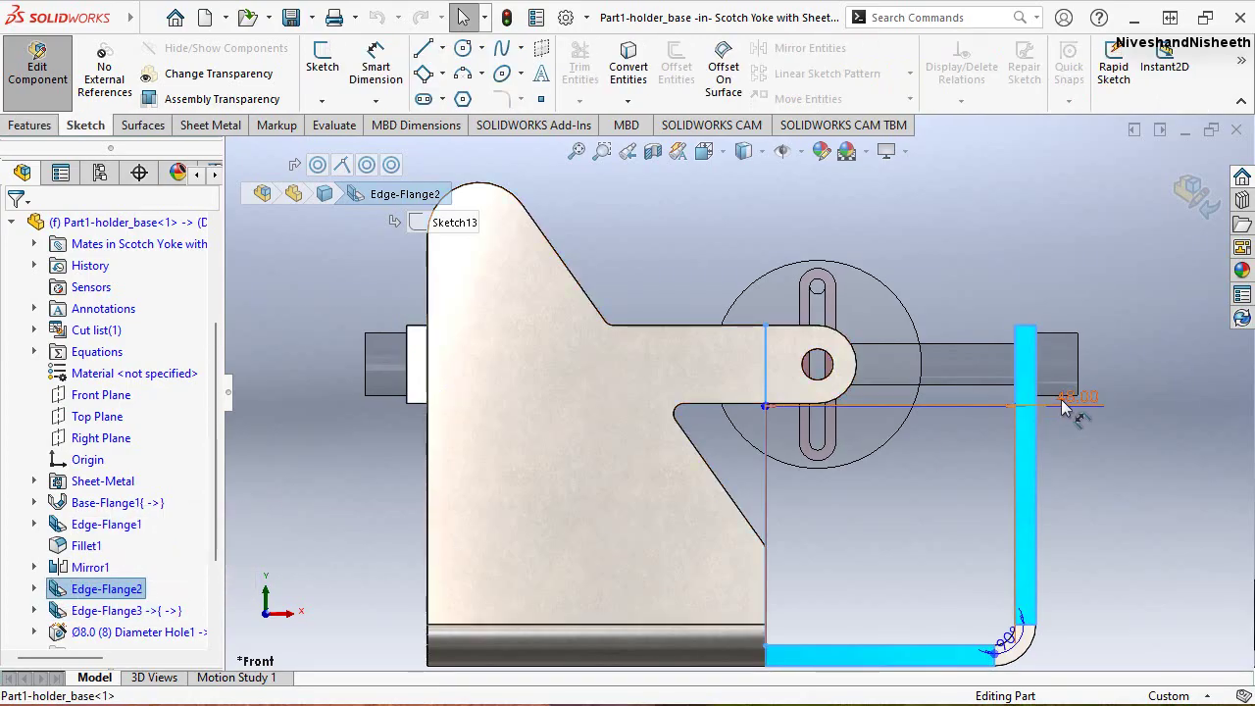
pyautogui.doubleClick(1068, 404)
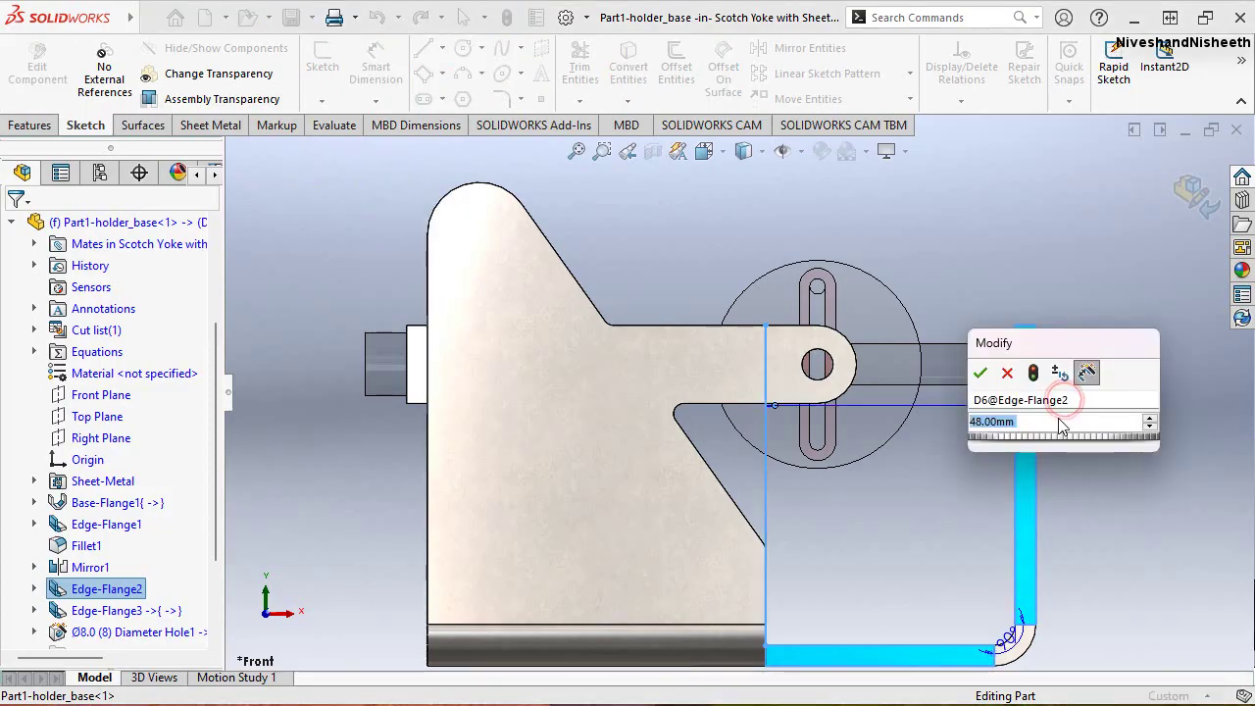
pyautogui.write('-15')
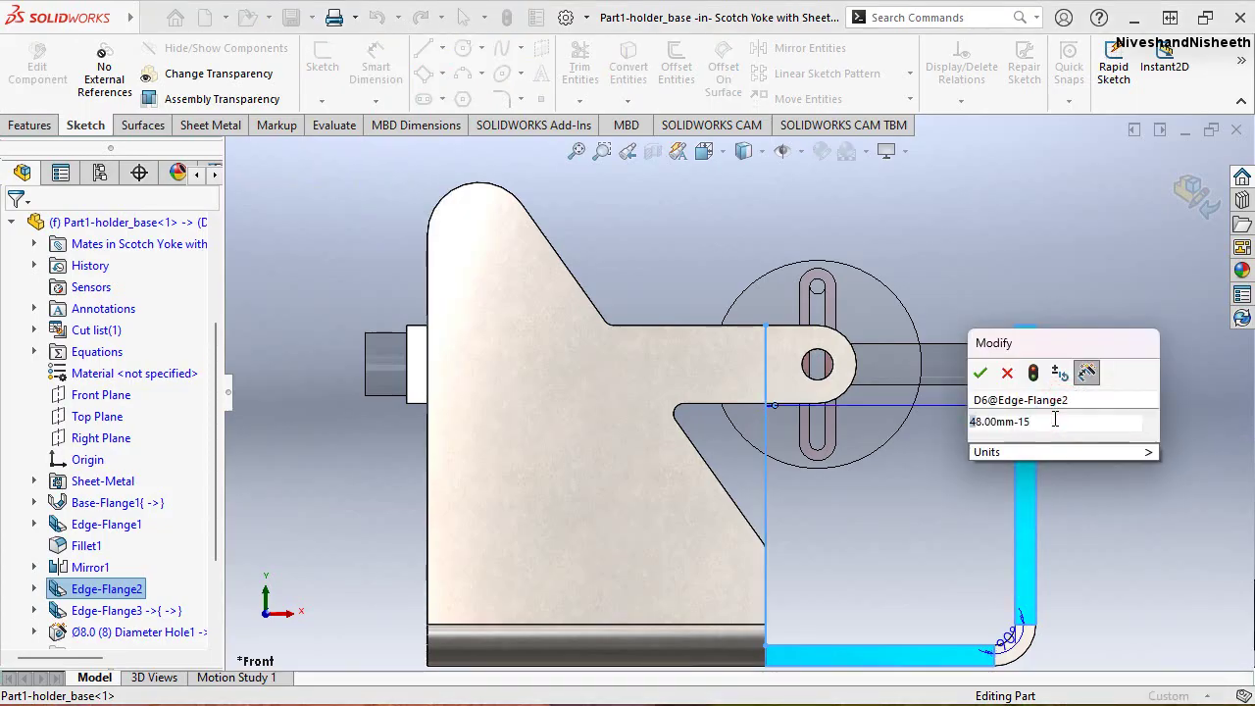
pyautogui.press('Escape')
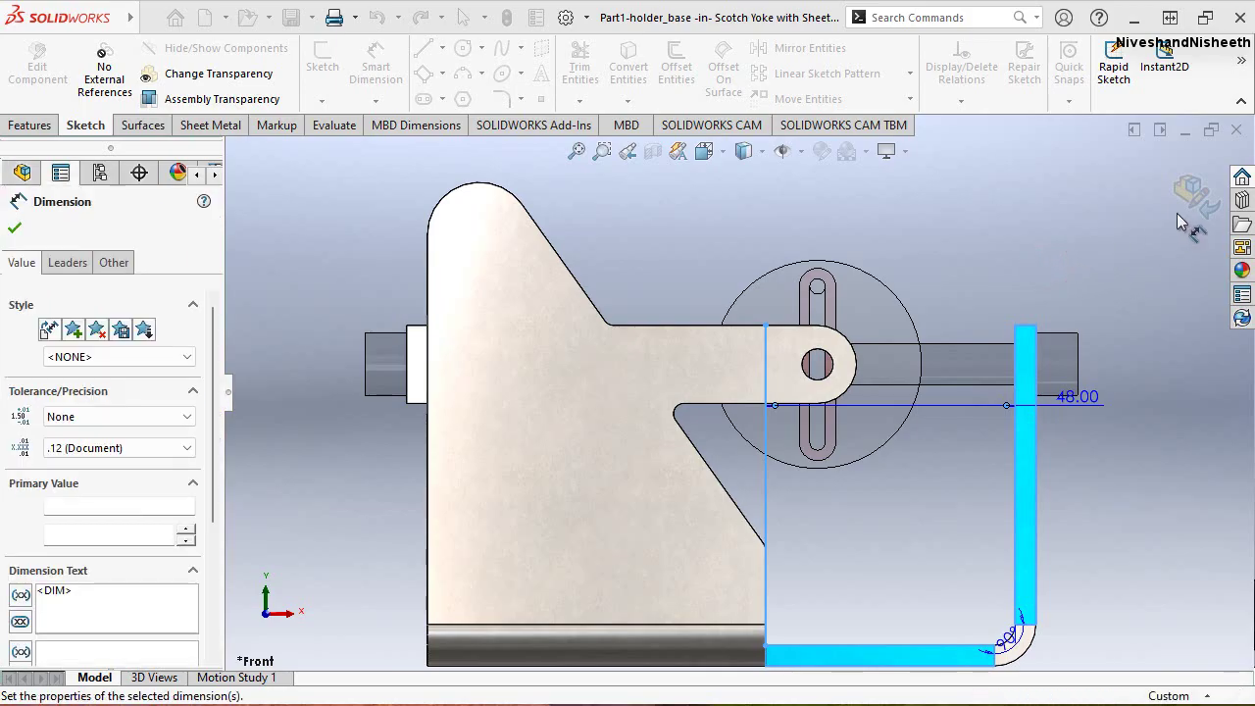
pyautogui.press('Escape')
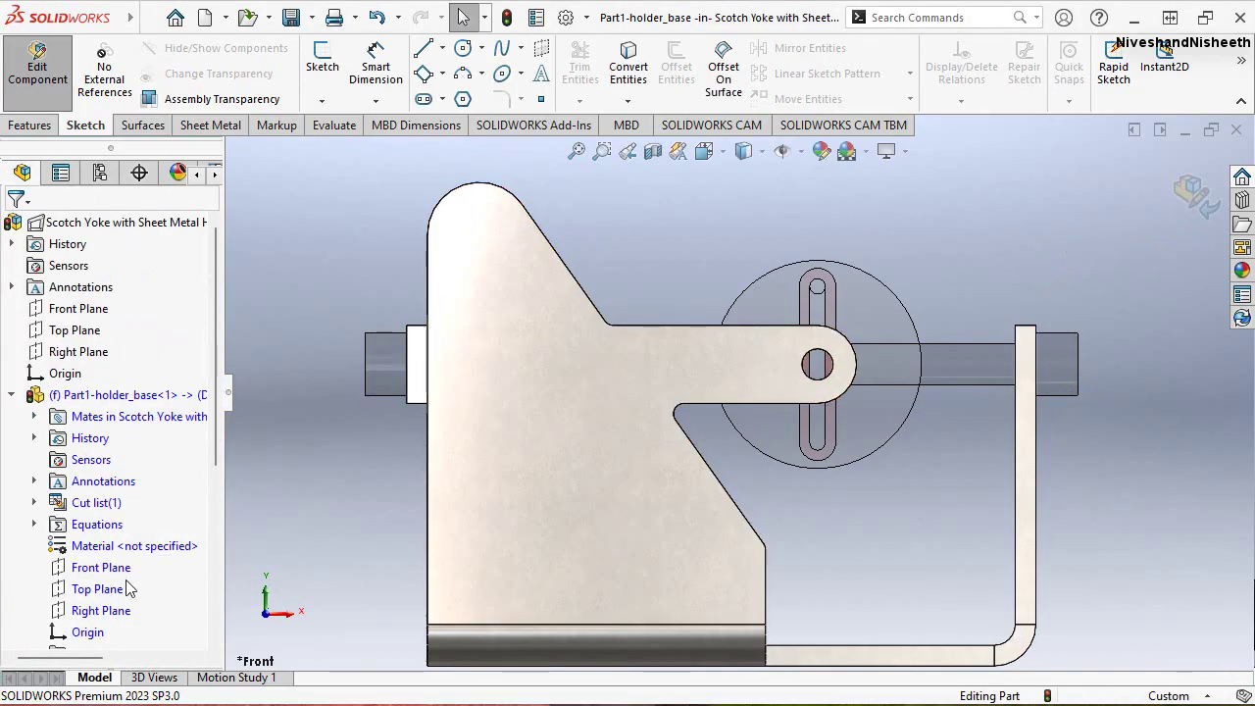
# Check Edge-Flange2, return to the assembly and rebuild so the flange moves to 33
pyautogui.scroll(-4, 128, 588)
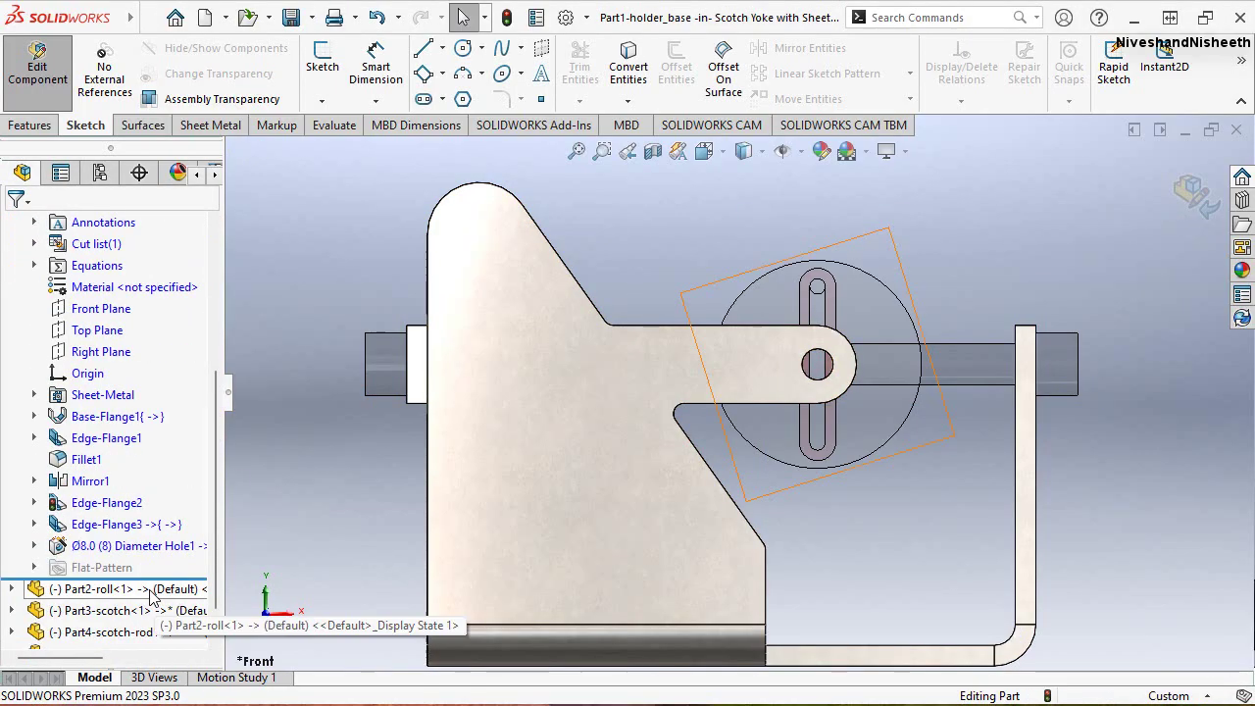
pyautogui.click(111, 510)
pyautogui.scroll(-4, 1097, 421)
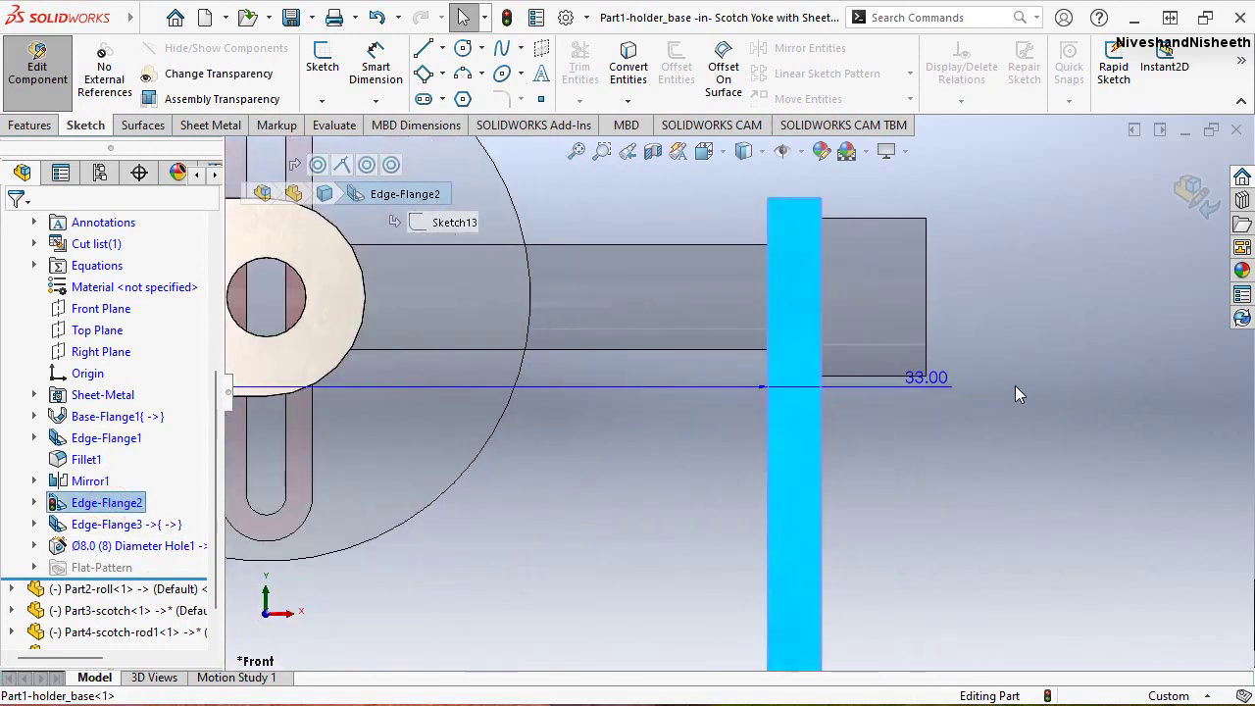
pyautogui.scroll(5, 1103, 380)
pyautogui.scroll(-2, 1188, 218)
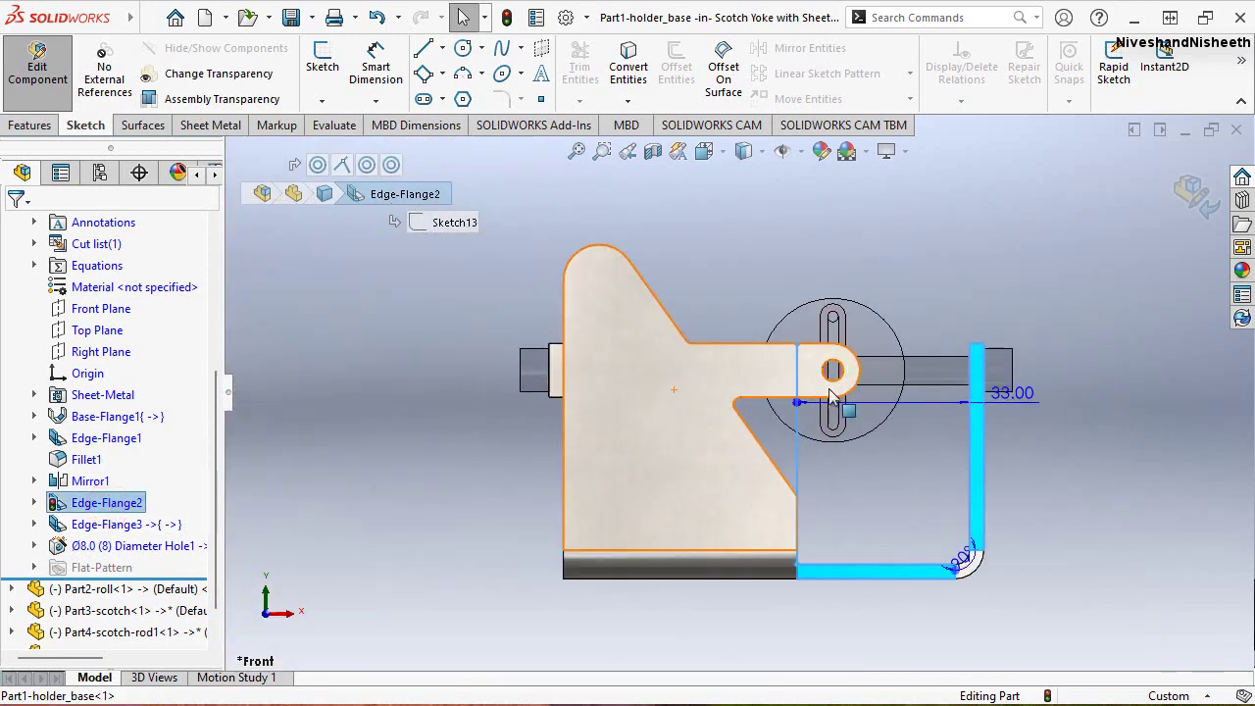
pyautogui.click(1189, 201)
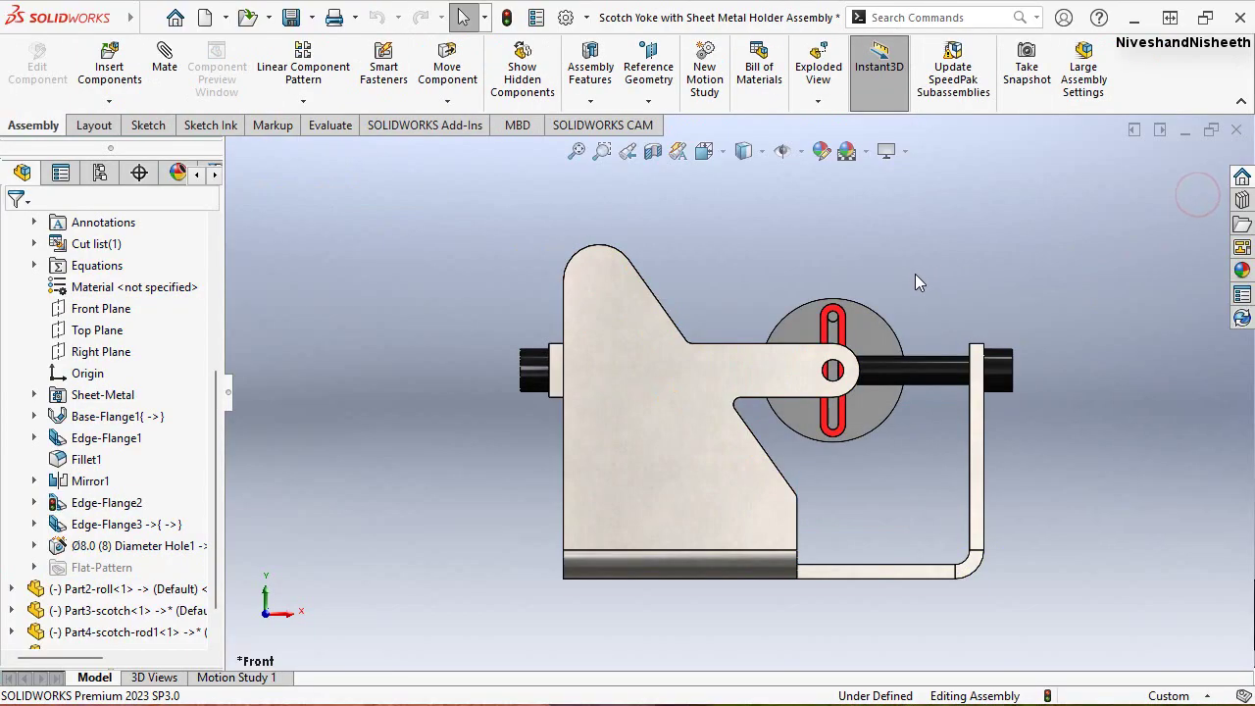
pyautogui.click(506, 16)
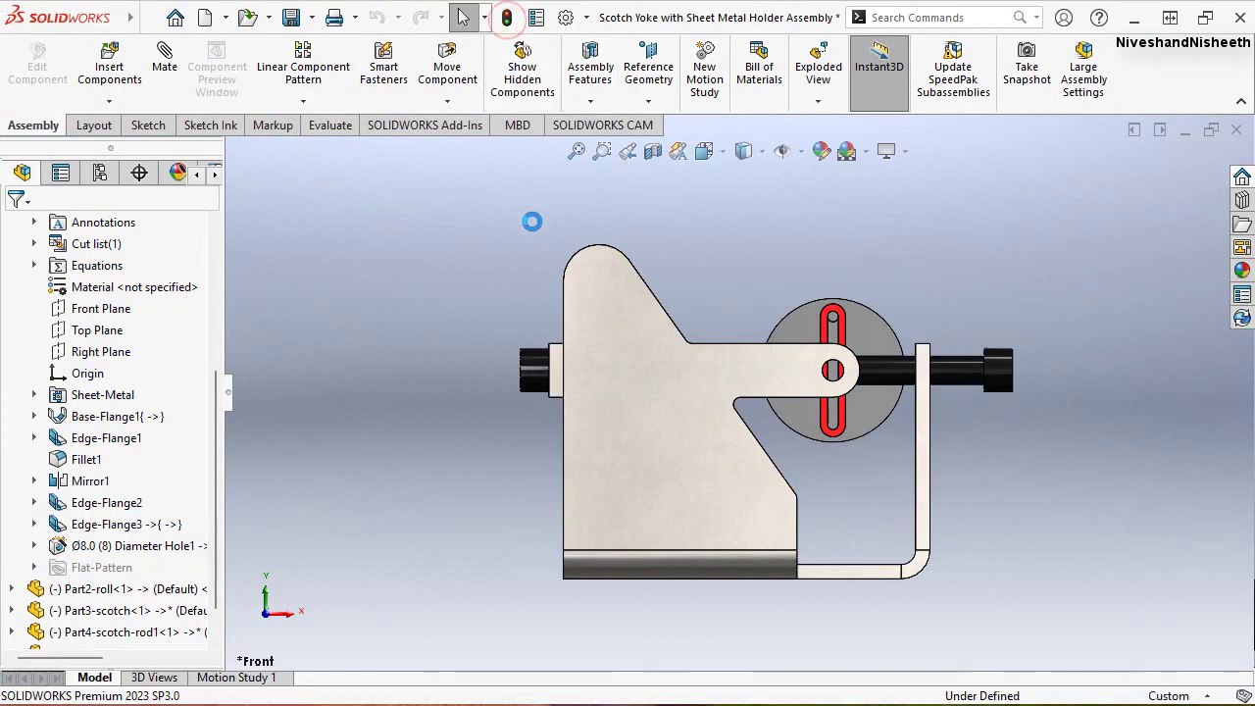
# Collapse the design tree and Save All modified documents
pyautogui.rightClick(221, 315)
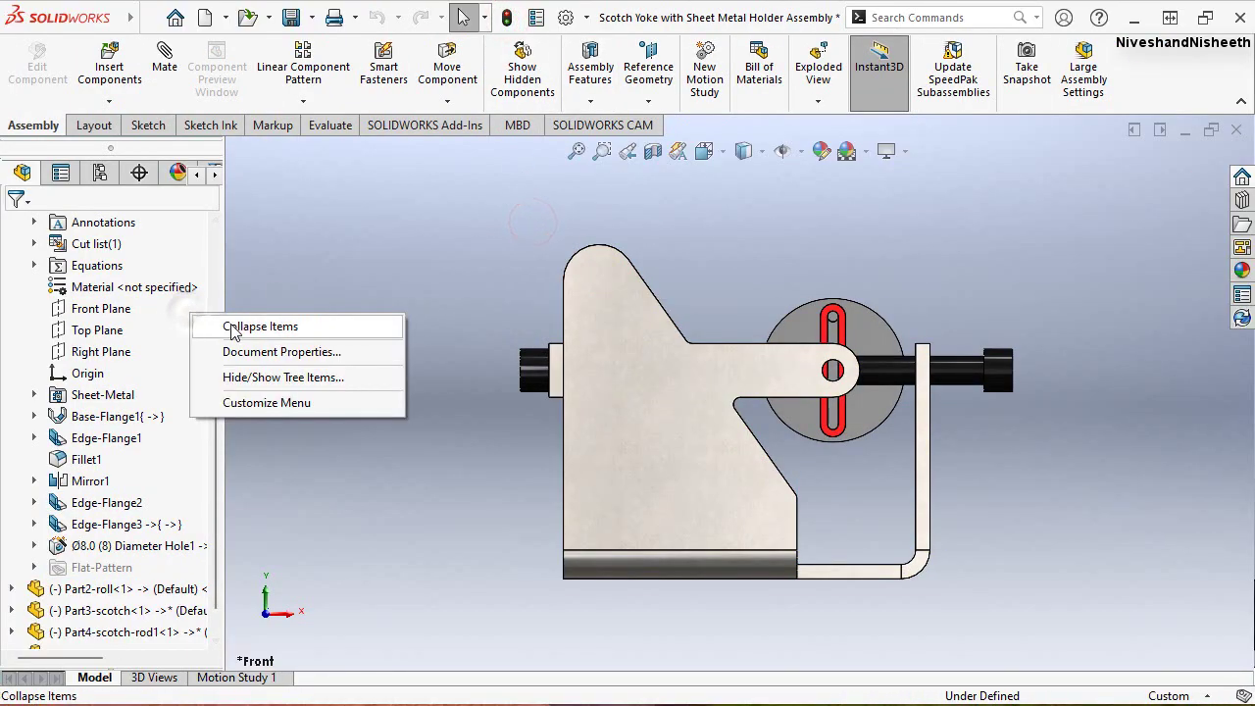
pyautogui.click(235, 322)
pyautogui.click(290, 18)
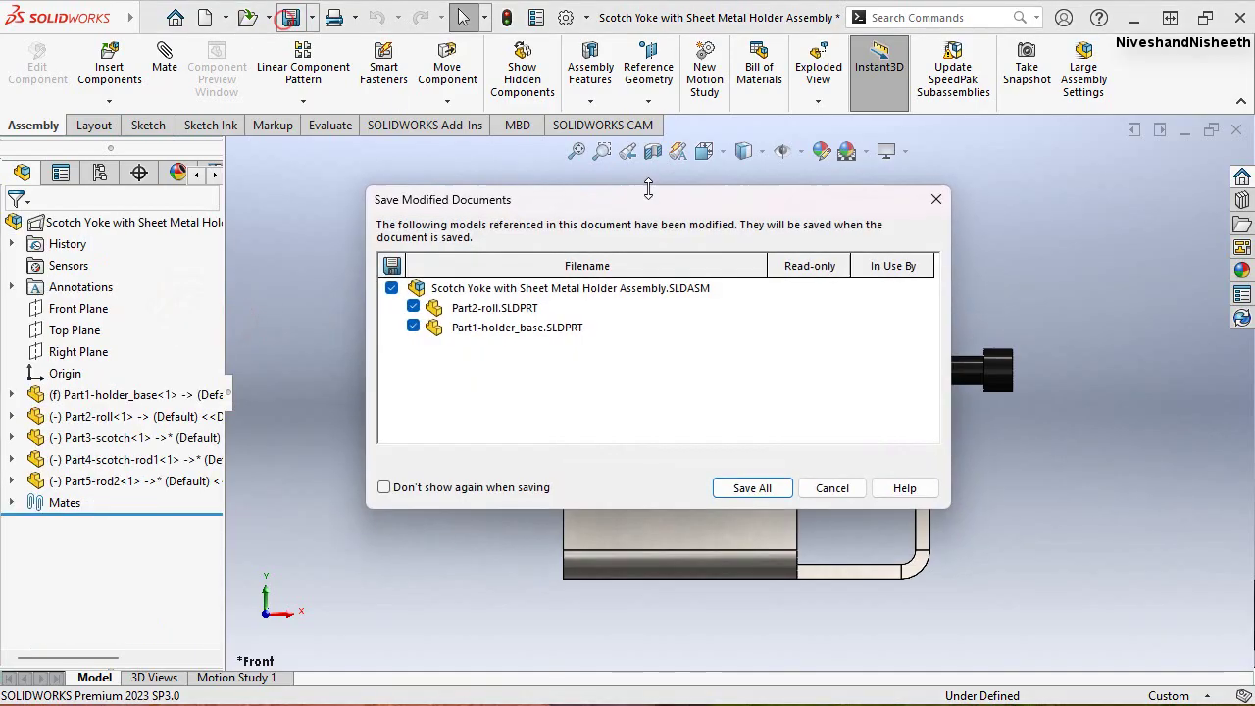
pyautogui.click(783, 488)
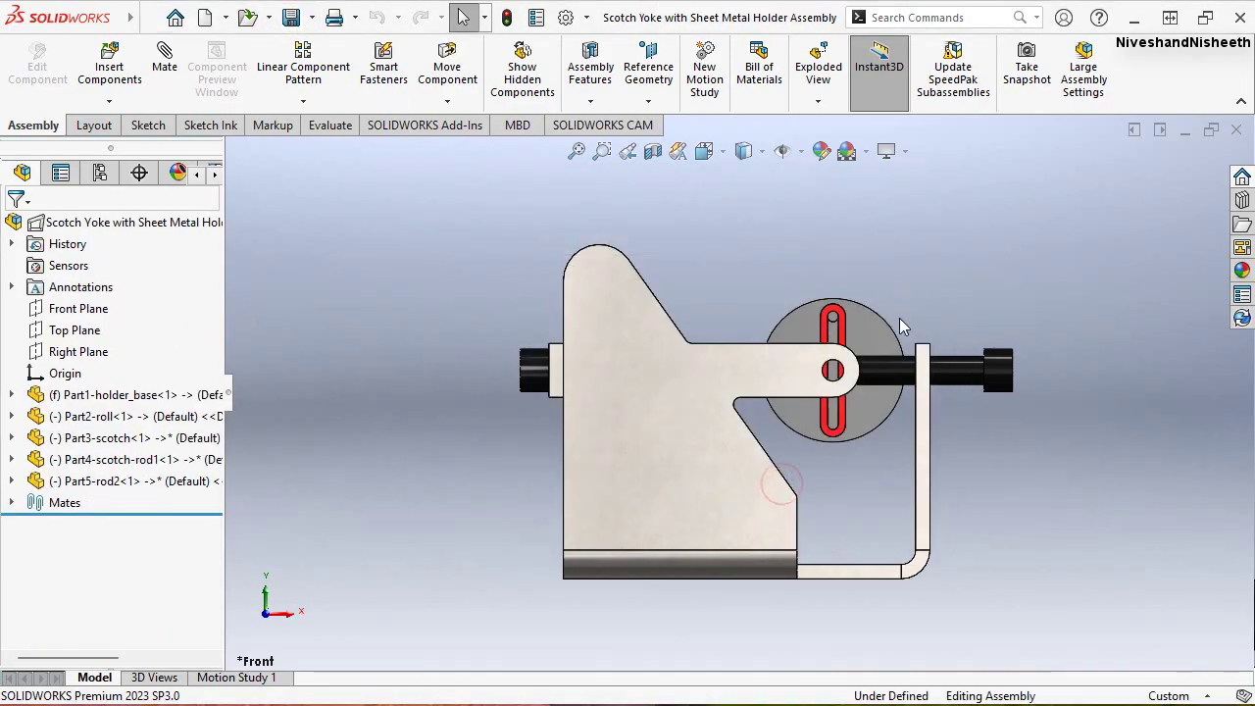
# Fit the model in view and drag the roll to test the yoke motion
pyautogui.press('f')
pyautogui.moveTo(879, 336)
pyautogui.mouseDown()
pyautogui.moveTo(790, 441)
pyautogui.moveTo(640, 421)
pyautogui.moveTo(692, 513)
pyautogui.moveTo(846, 462)
pyautogui.moveTo(823, 292)
pyautogui.moveTo(667, 274)
pyautogui.moveTo(532, 434)
pyautogui.moveTo(582, 559)
pyautogui.moveTo(787, 527)
pyautogui.moveTo(785, 338)
pyautogui.moveTo(745, 412)
pyautogui.moveTo(793, 481)
pyautogui.moveTo(876, 303)
pyautogui.moveTo(580, 334)
pyautogui.moveTo(740, 534)
pyautogui.mouseUp()
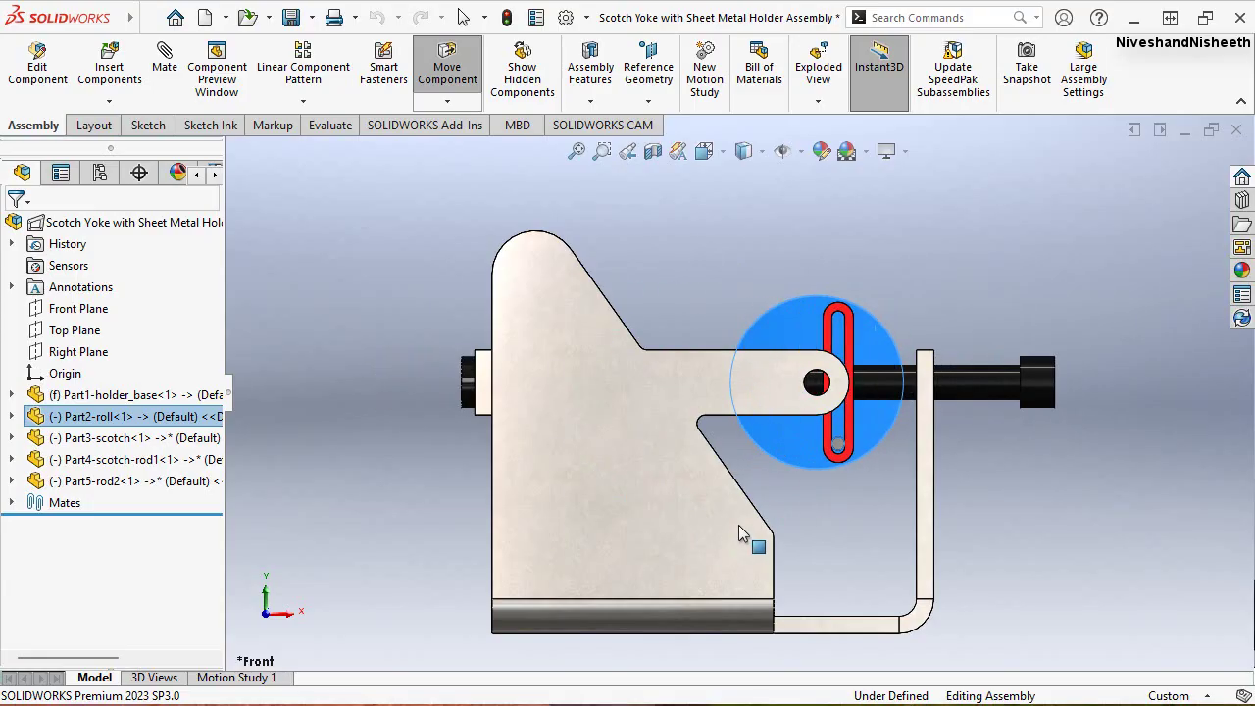
pyautogui.press('Escape')
# Hide the design tree and ribbon, and zoom in on the whole mechanism
pyautogui.click(224, 390)
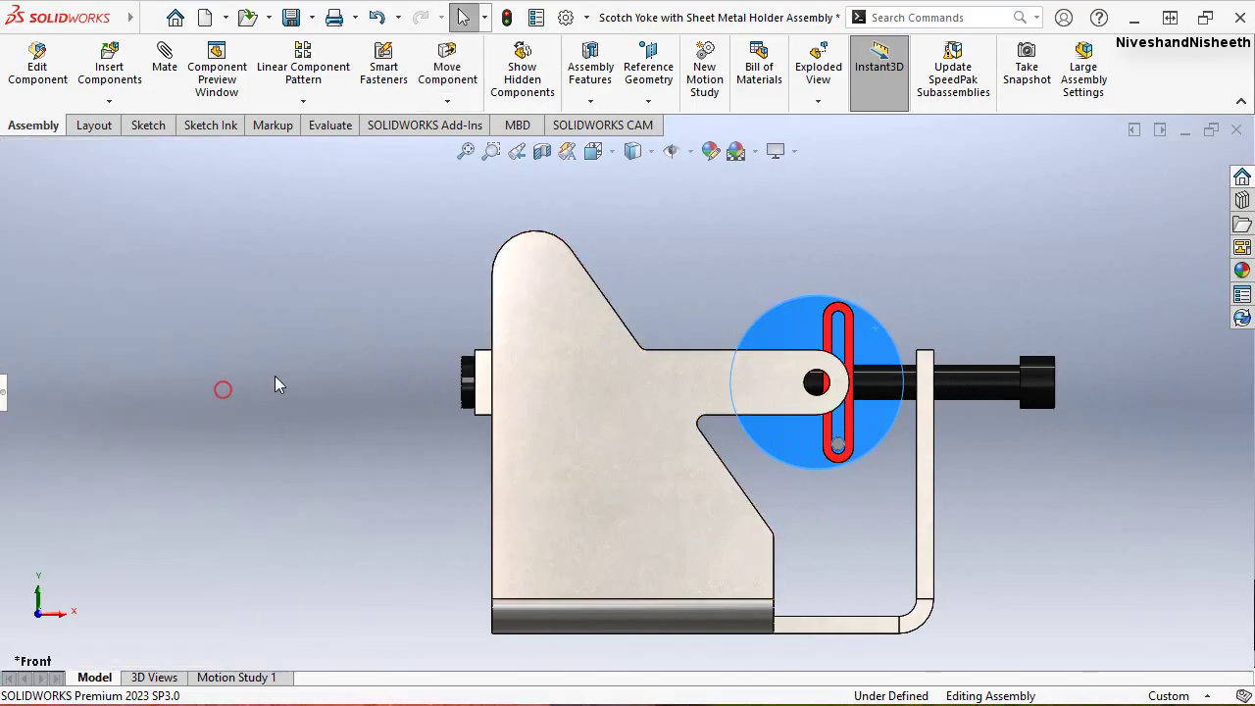
pyautogui.click(1237, 100)
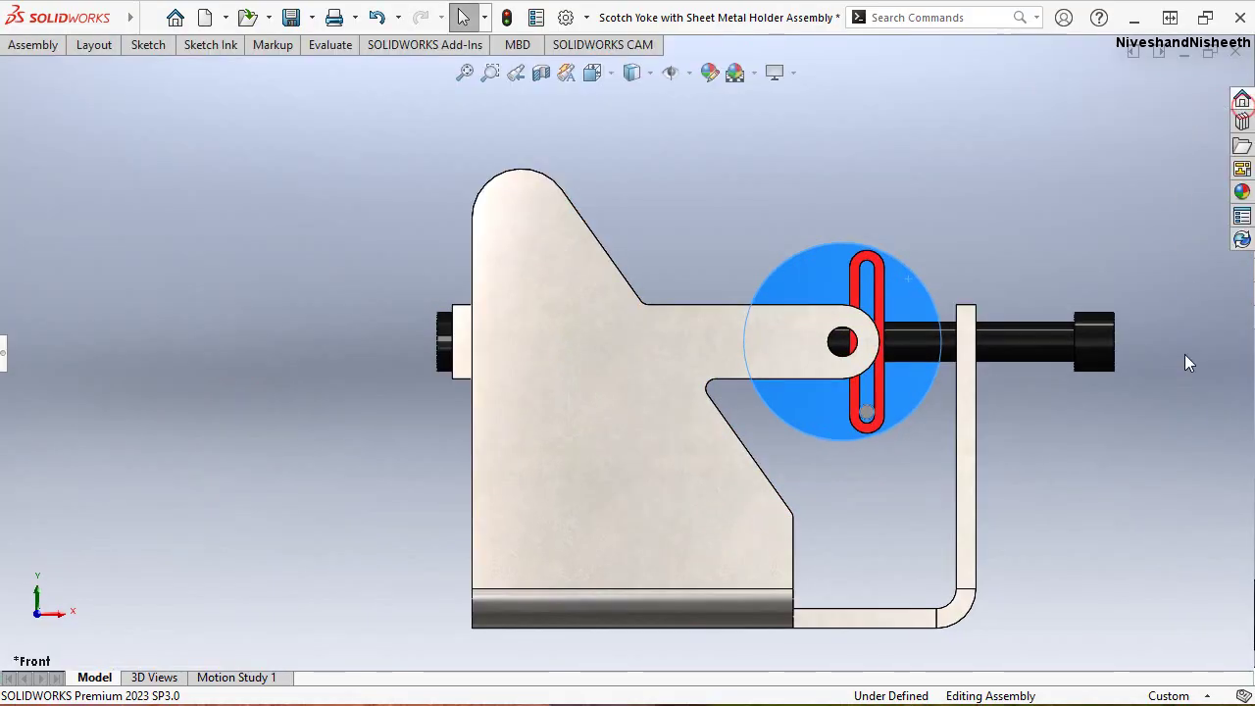
pyautogui.scroll(-3, 1184, 354)
pyautogui.scroll(2, 610, 414)
pyautogui.scroll(-1, 487, 441)
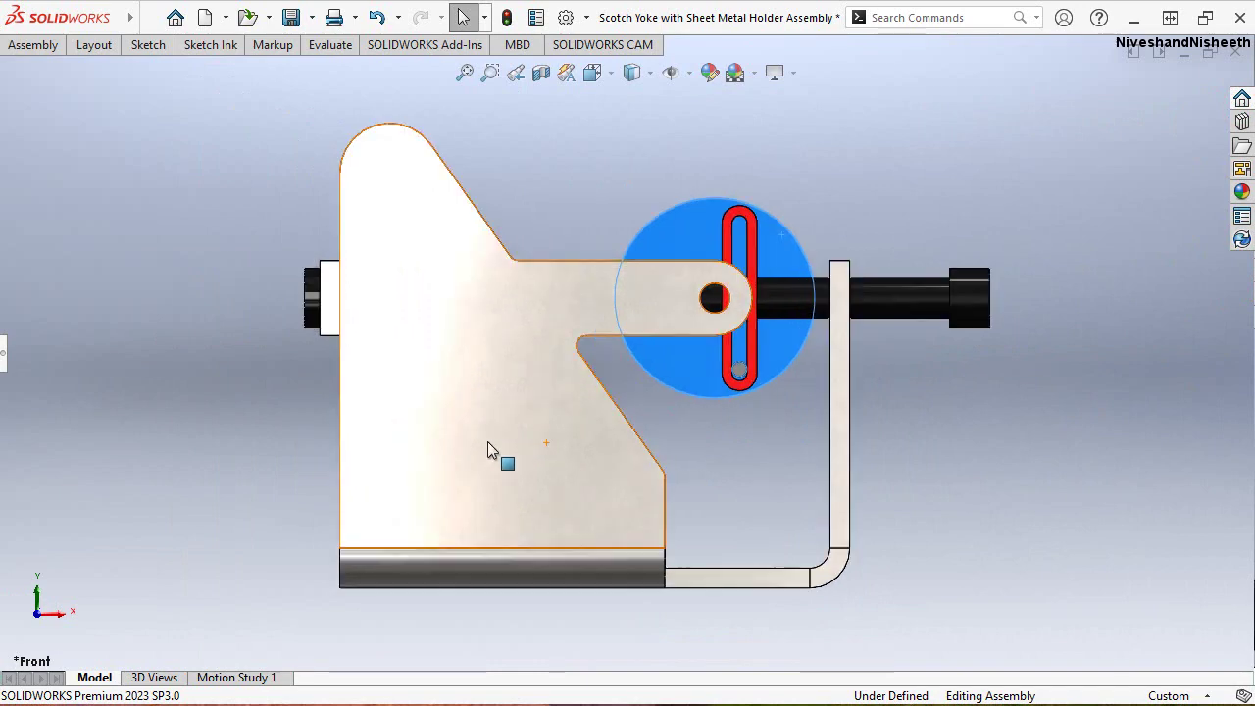
pyautogui.click(490, 72)
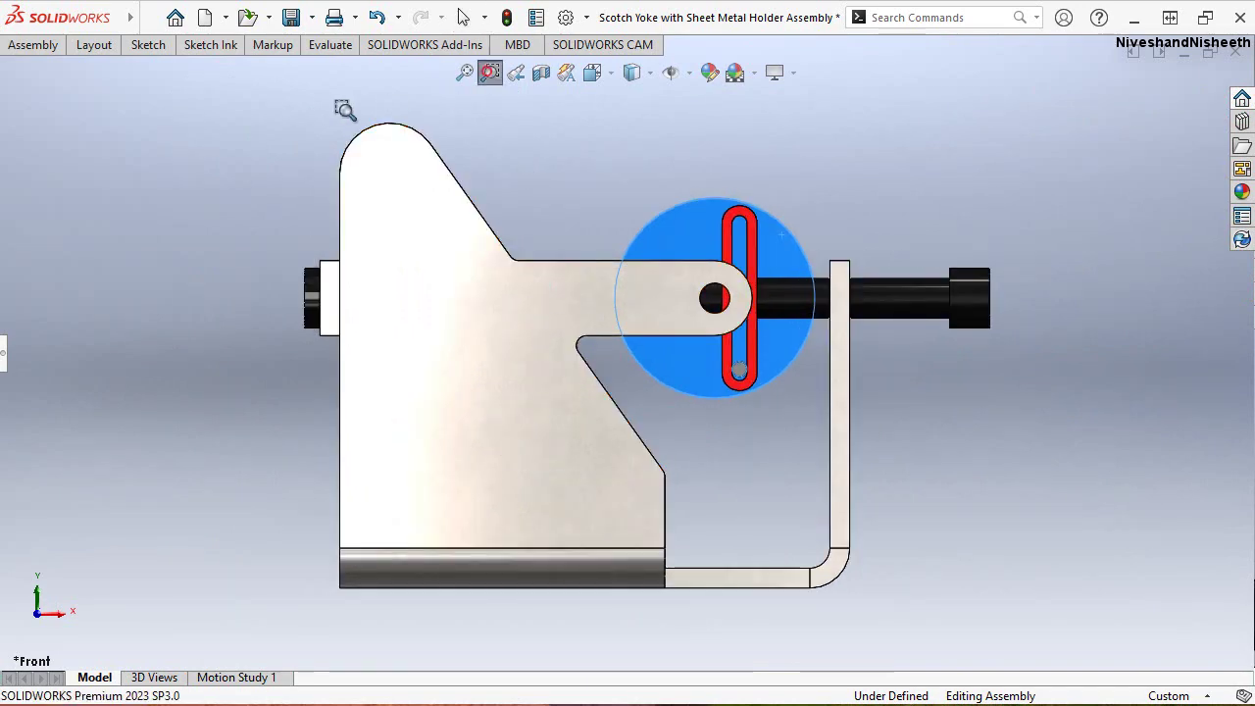
pyautogui.moveTo(285, 113); pyautogui.dragTo(1002, 606)
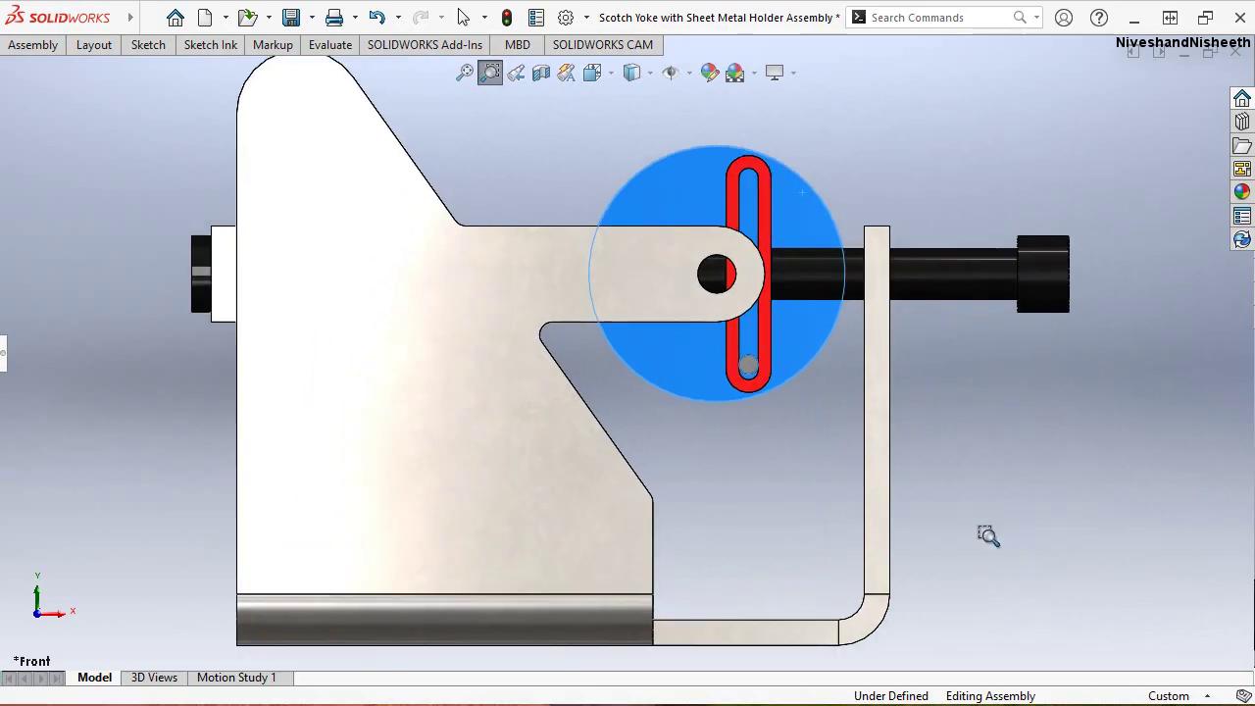
pyautogui.press('z')
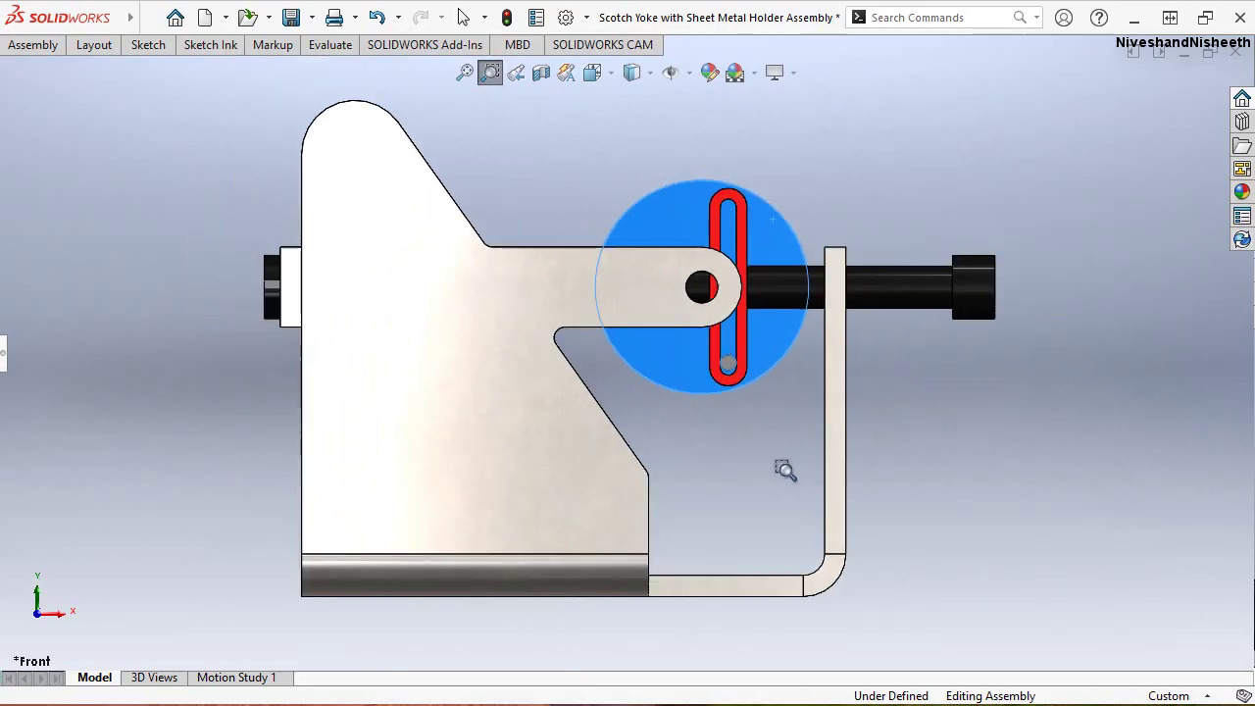
# Pan the model slightly and rotate the disk so the yoke and rod slide
pyautogui.rightClick(585, 158)
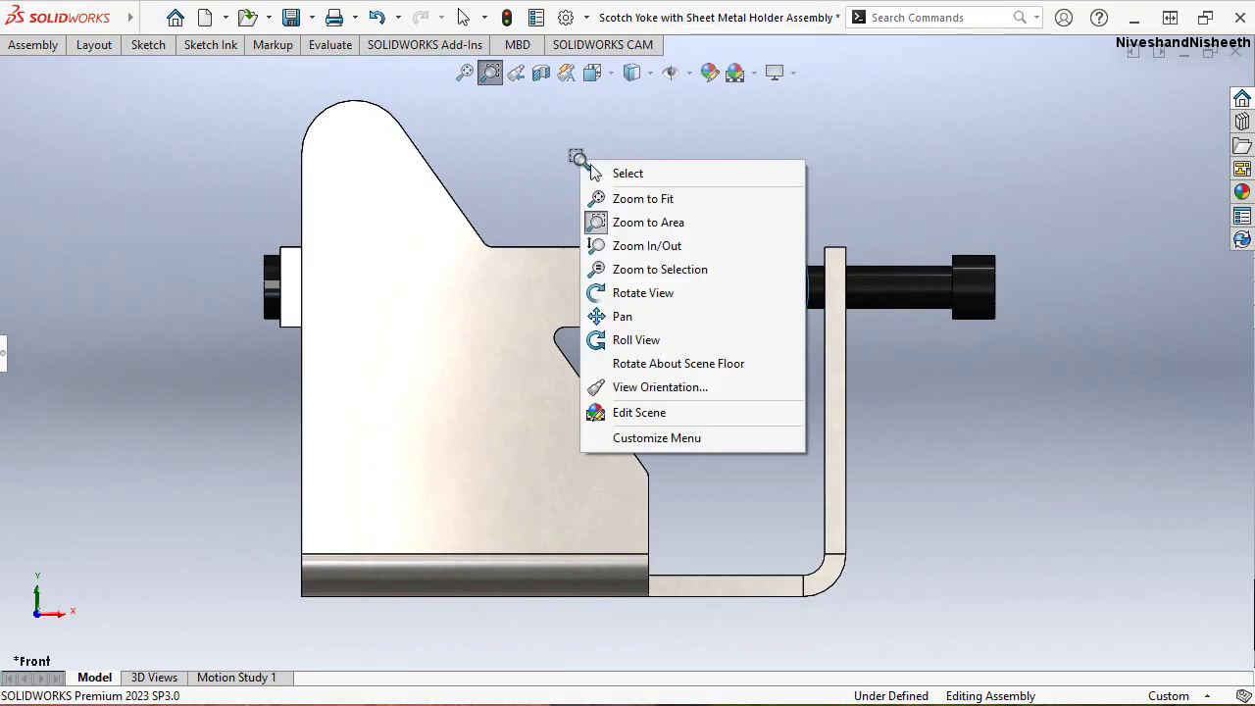
pyautogui.click(621, 317)
pyautogui.moveTo(622, 317); pyautogui.dragTo(665, 332)
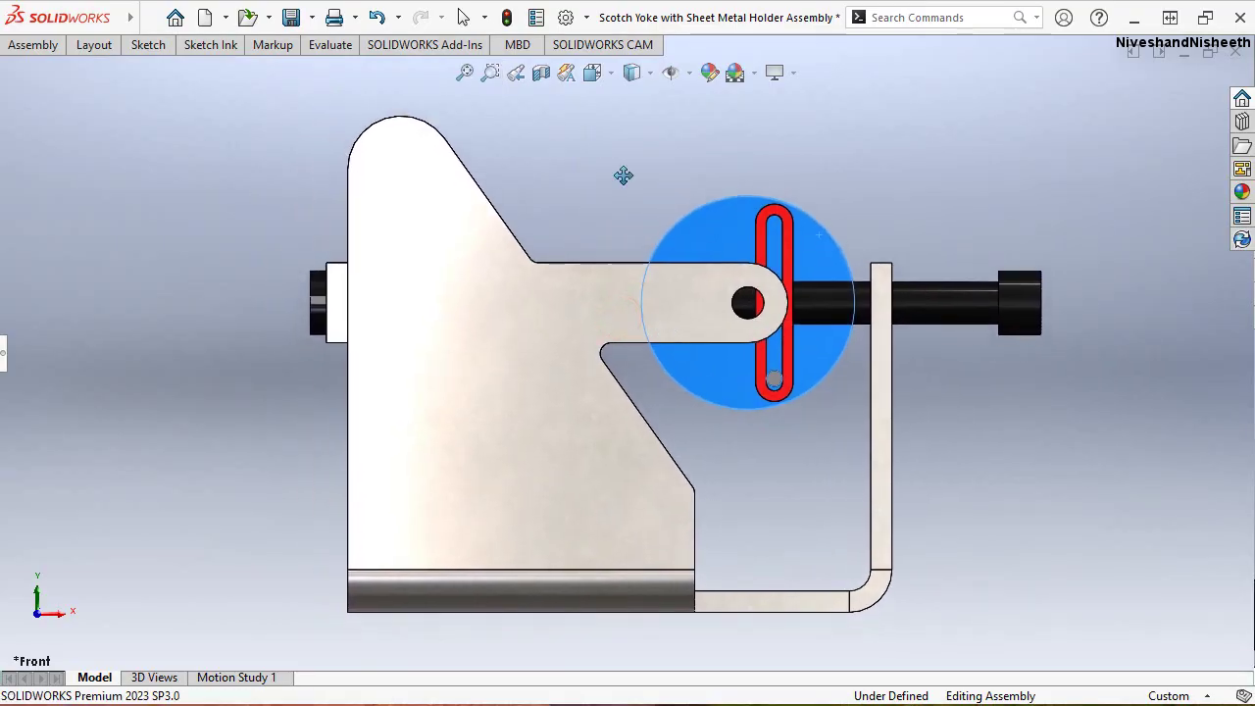
pyautogui.click(940, 179)
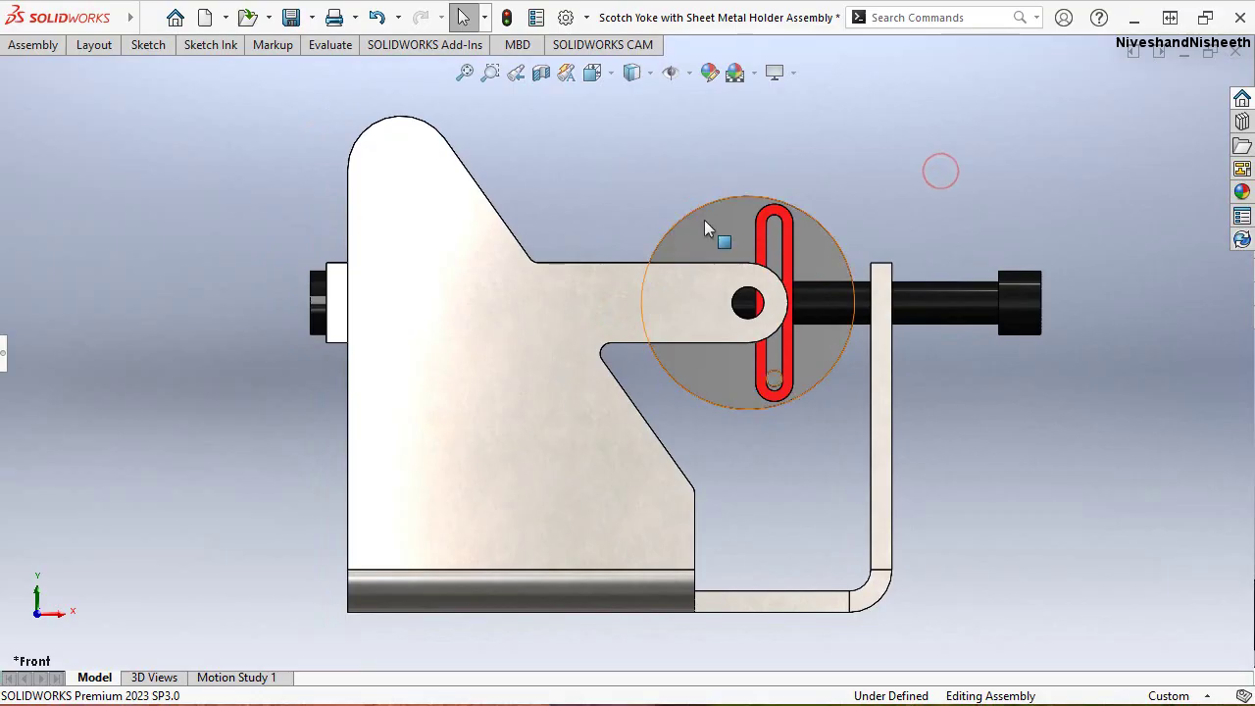
pyautogui.moveTo(720, 224)
pyautogui.mouseDown()
pyautogui.moveTo(782, 243)
pyautogui.moveTo(827, 319)
pyautogui.moveTo(791, 385)
pyautogui.moveTo(701, 375)
pyautogui.moveTo(648, 304)
pyautogui.moveTo(653, 224)
pyautogui.moveTo(700, 168)
pyautogui.moveTo(784, 160)
pyautogui.moveTo(895, 214)
pyautogui.moveTo(938, 376)
pyautogui.moveTo(864, 500)
pyautogui.moveTo(690, 510)
pyautogui.moveTo(605, 330)
pyautogui.moveTo(656, 167)
pyautogui.moveTo(703, 145)
pyautogui.moveTo(641, 194)
pyautogui.moveTo(589, 435)
pyautogui.moveTo(795, 541)
pyautogui.moveTo(1047, 360)
pyautogui.moveTo(951, 105)
pyautogui.moveTo(708, 86)
pyautogui.moveTo(524, 300)
pyautogui.moveTo(634, 521)
pyautogui.moveTo(952, 454)
pyautogui.moveTo(931, 196)
pyautogui.moveTo(635, 165)
pyautogui.moveTo(556, 387)
pyautogui.moveTo(729, 502)
pyautogui.moveTo(784, 510)
pyautogui.mouseUp()
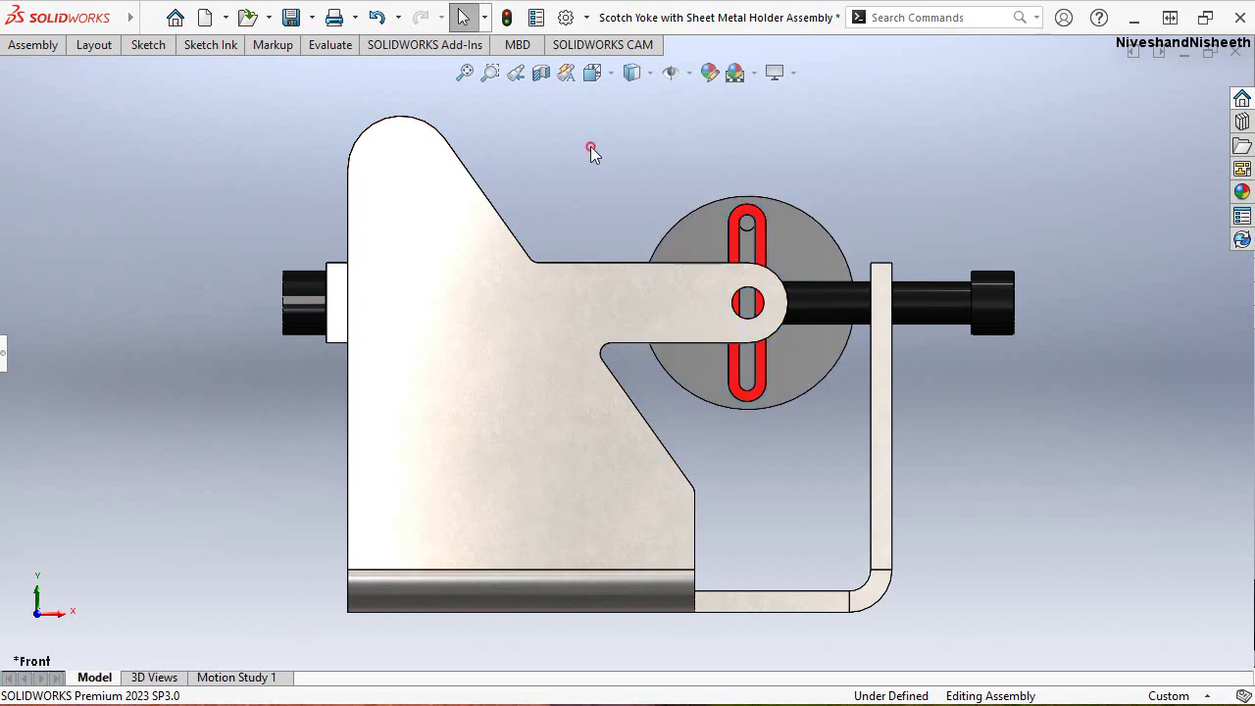
# Switch to Isometric, restore the design tree and CommandManager, and zoom to fit
pyautogui.click(609, 76)
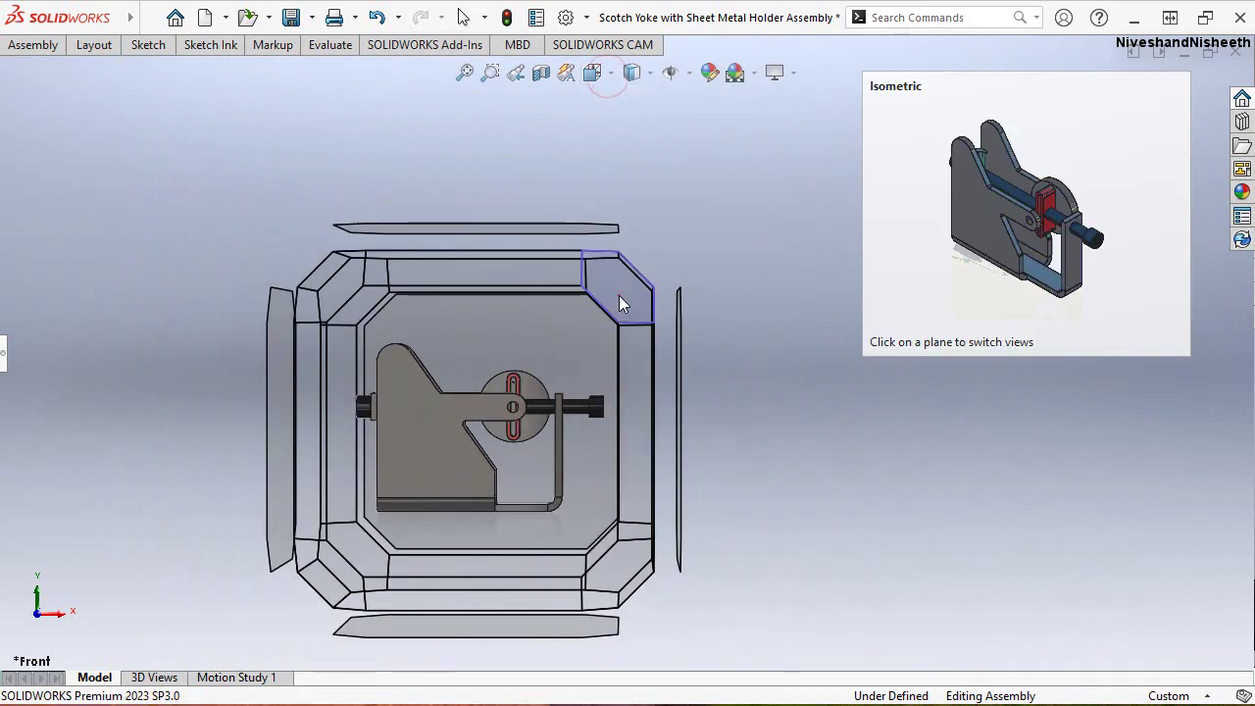
pyautogui.click(618, 294)
pyautogui.click(3, 364)
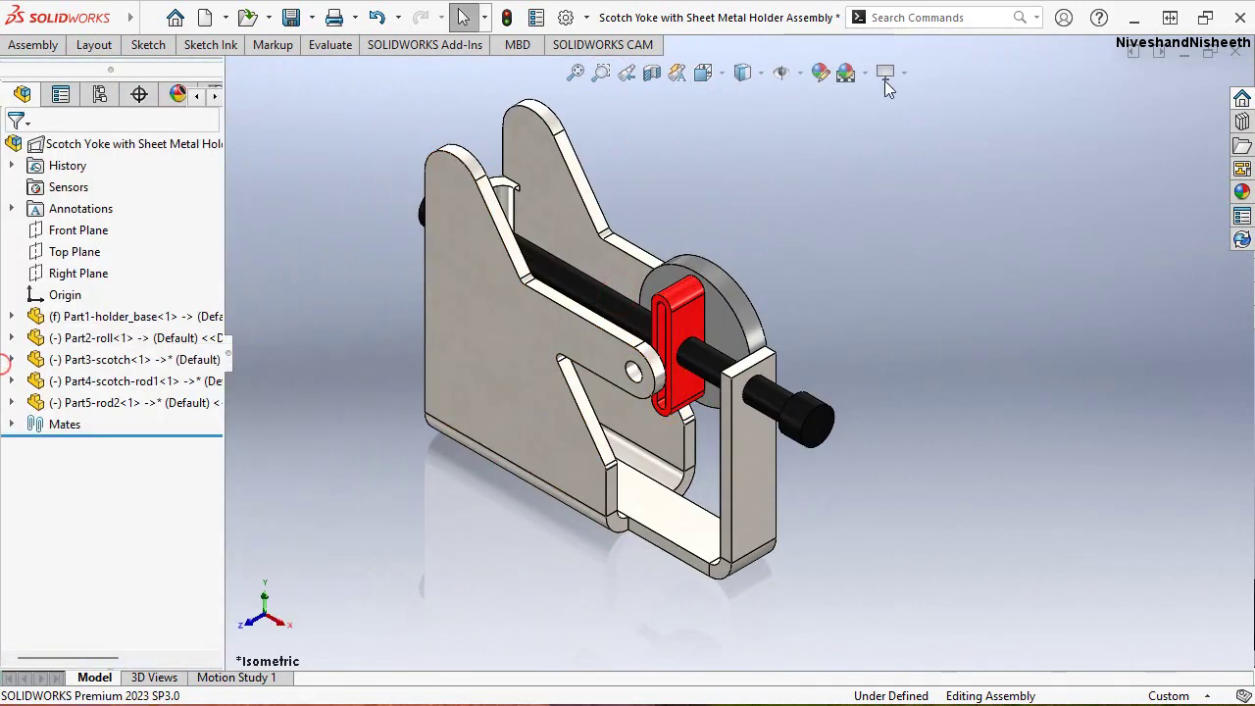
pyautogui.click(21, 45)
pyautogui.click(1240, 124)
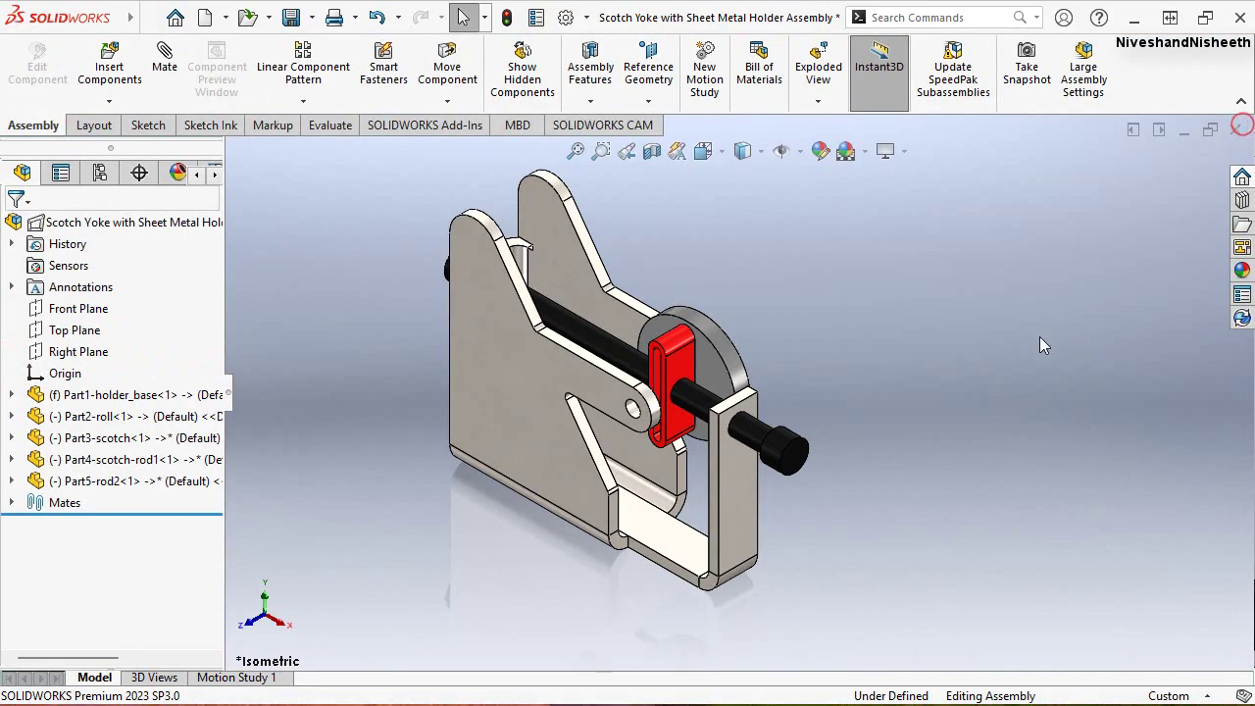
pyautogui.click(574, 150)
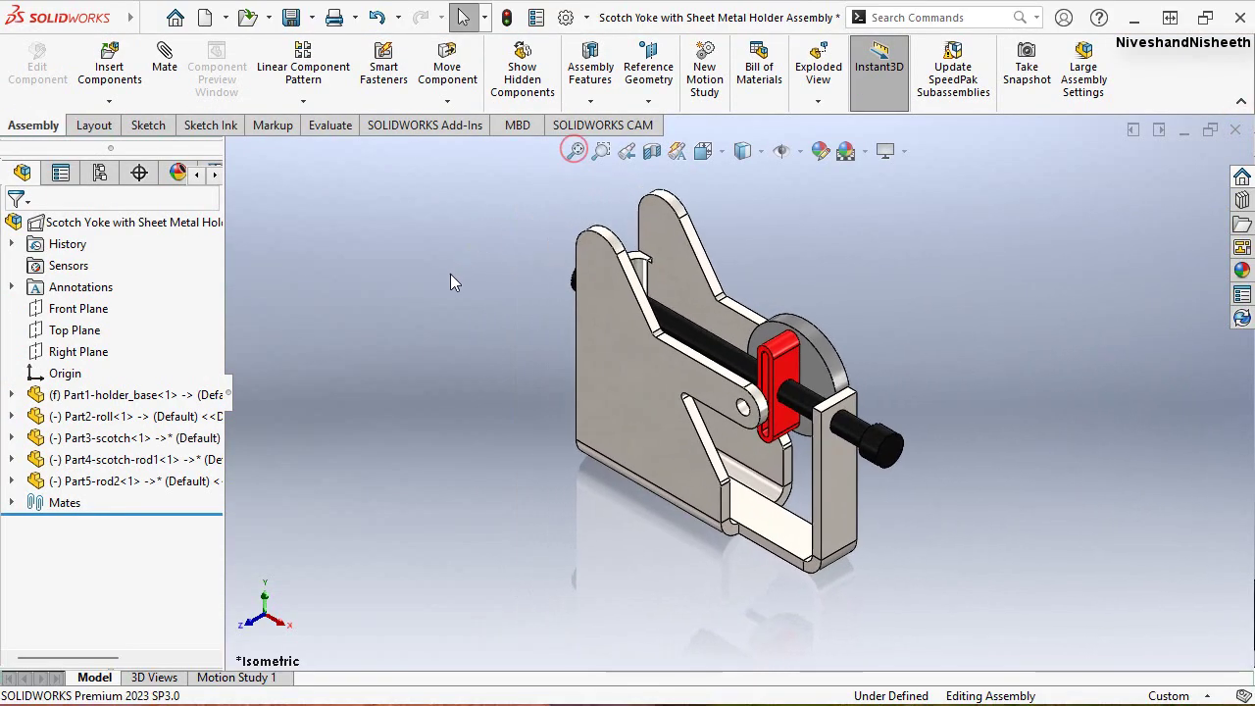
# Rebuild and save the assembly along with all modified component files
pyautogui.hotkey('ctrl', 's')
pyautogui.click(612, 280)
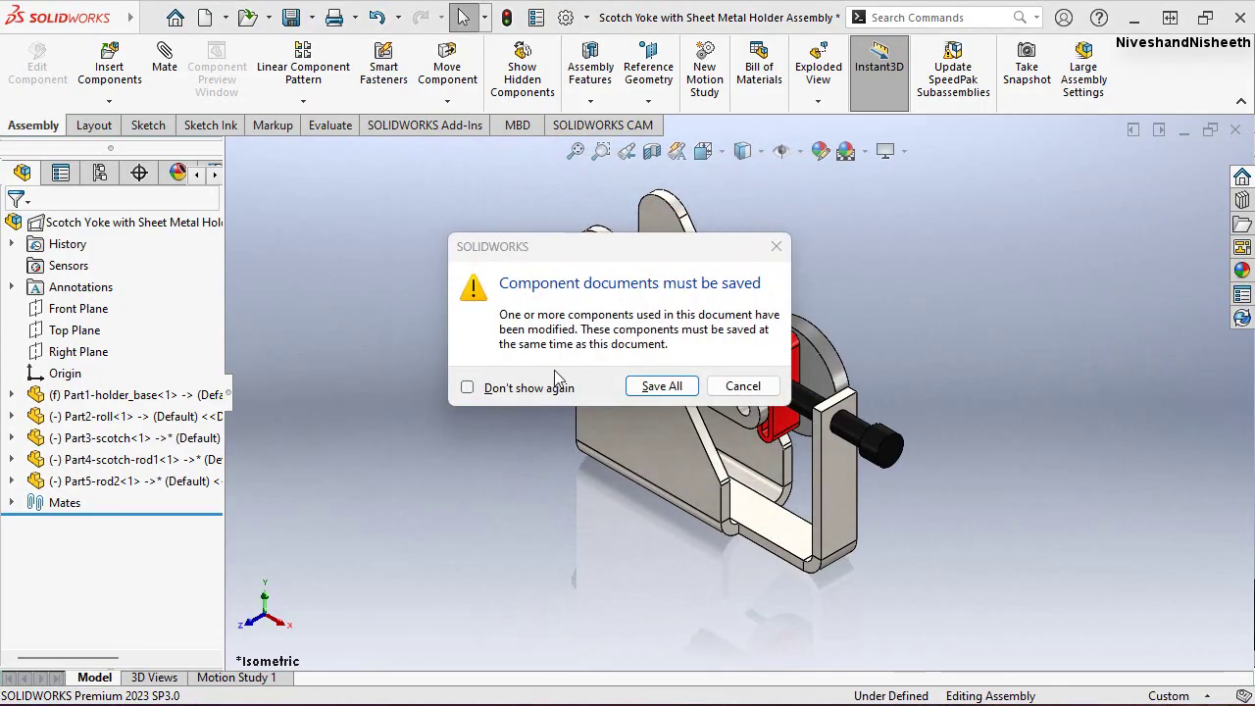
pyautogui.click(659, 385)
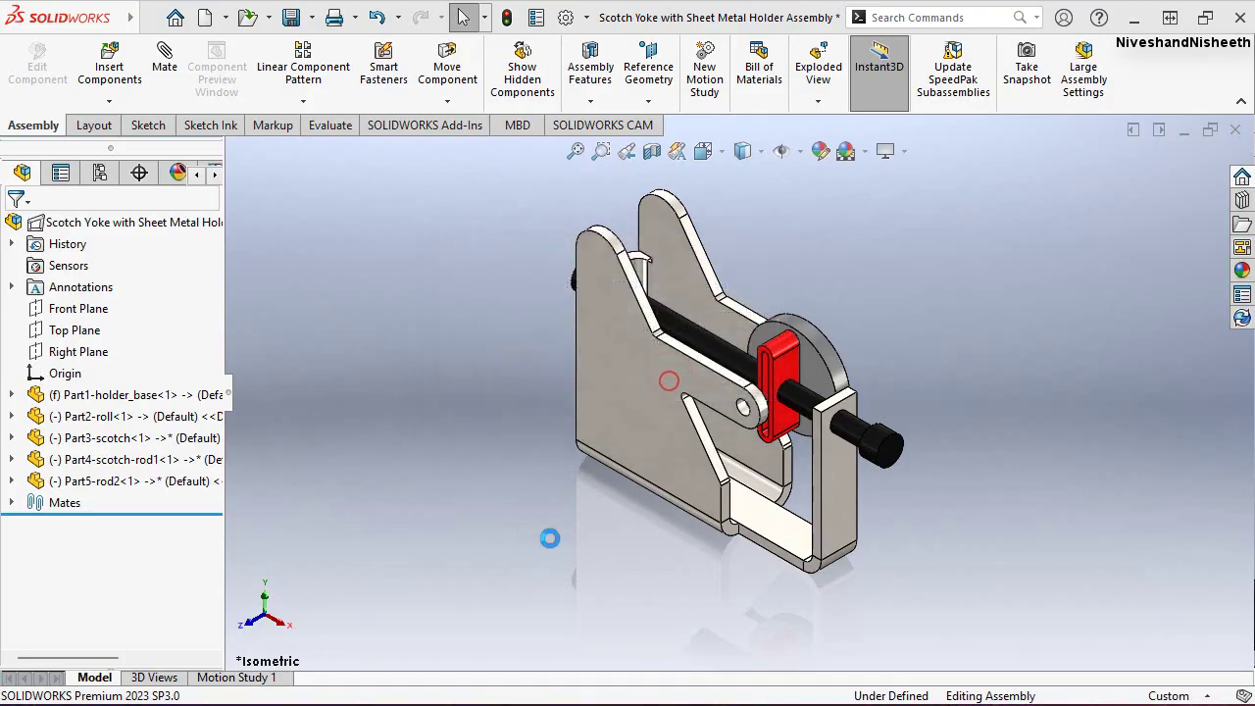
# Return to Isometric, orbit the assembly, and select the holder base part
pyautogui.hotkey('ctrl', '1')
pyautogui.click(703, 150)
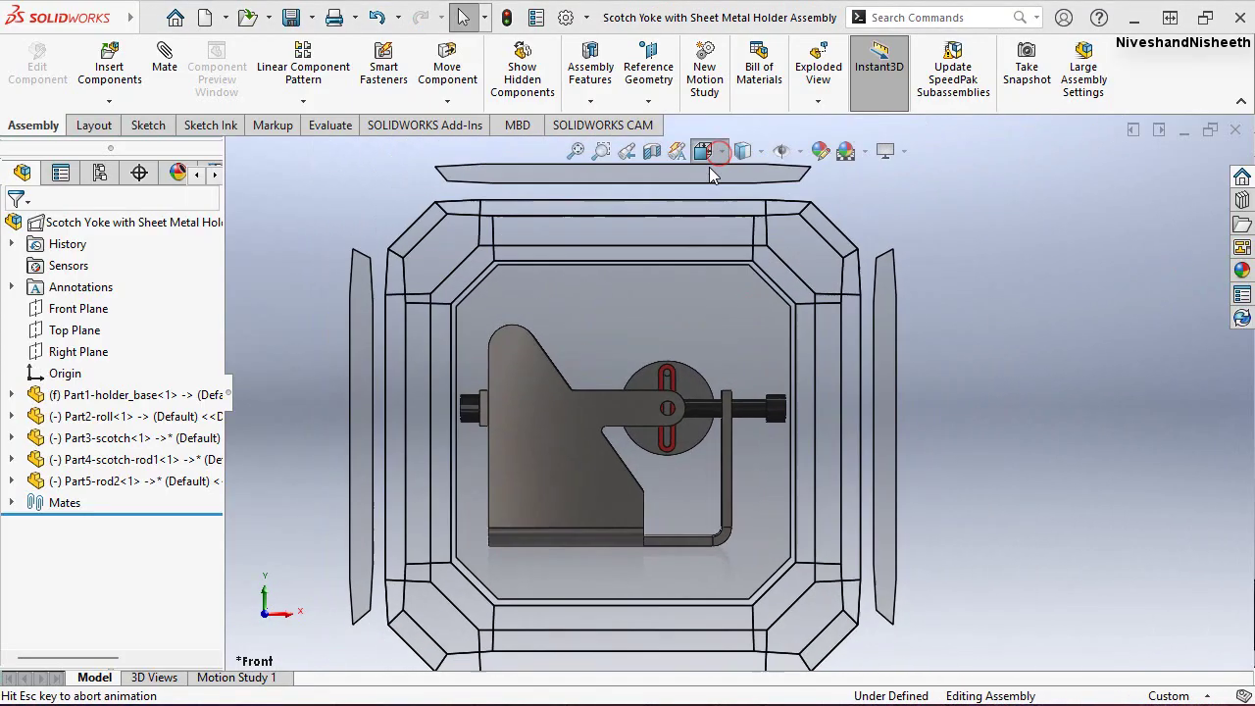
pyautogui.click(835, 206)
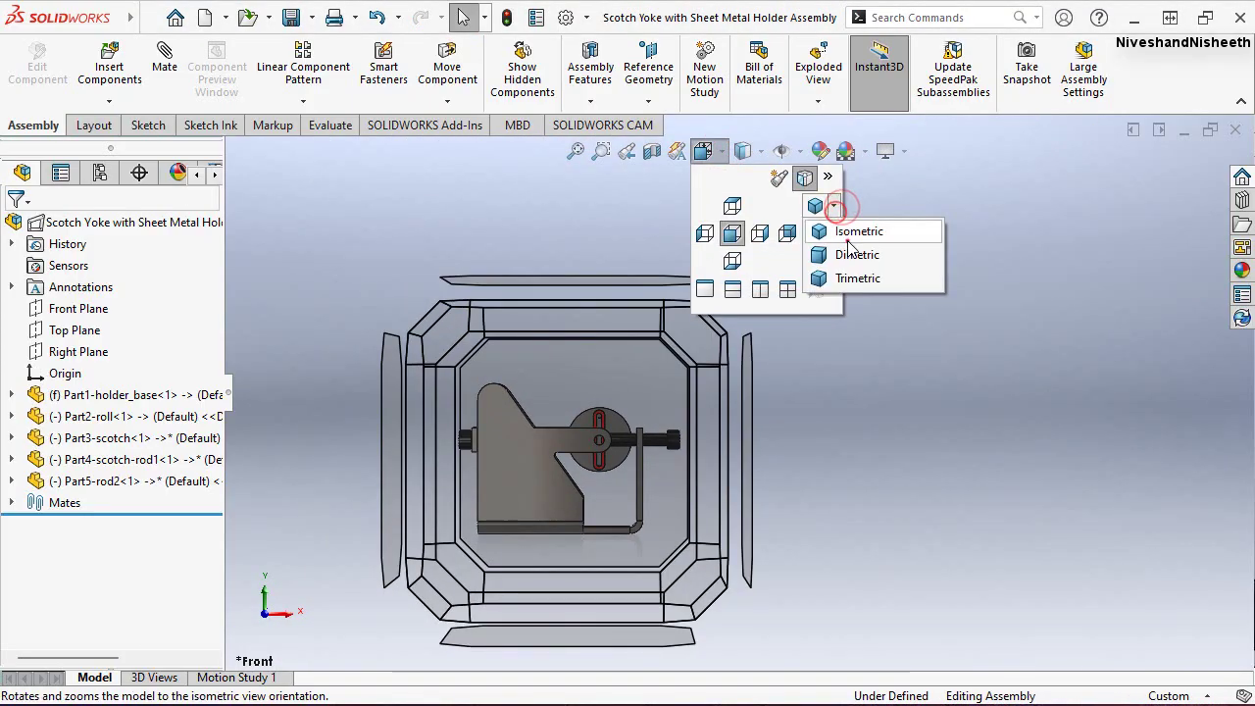
pyautogui.click(845, 228)
pyautogui.moveTo(730, 289); pyautogui.dragTo(993, 353, button='middle')
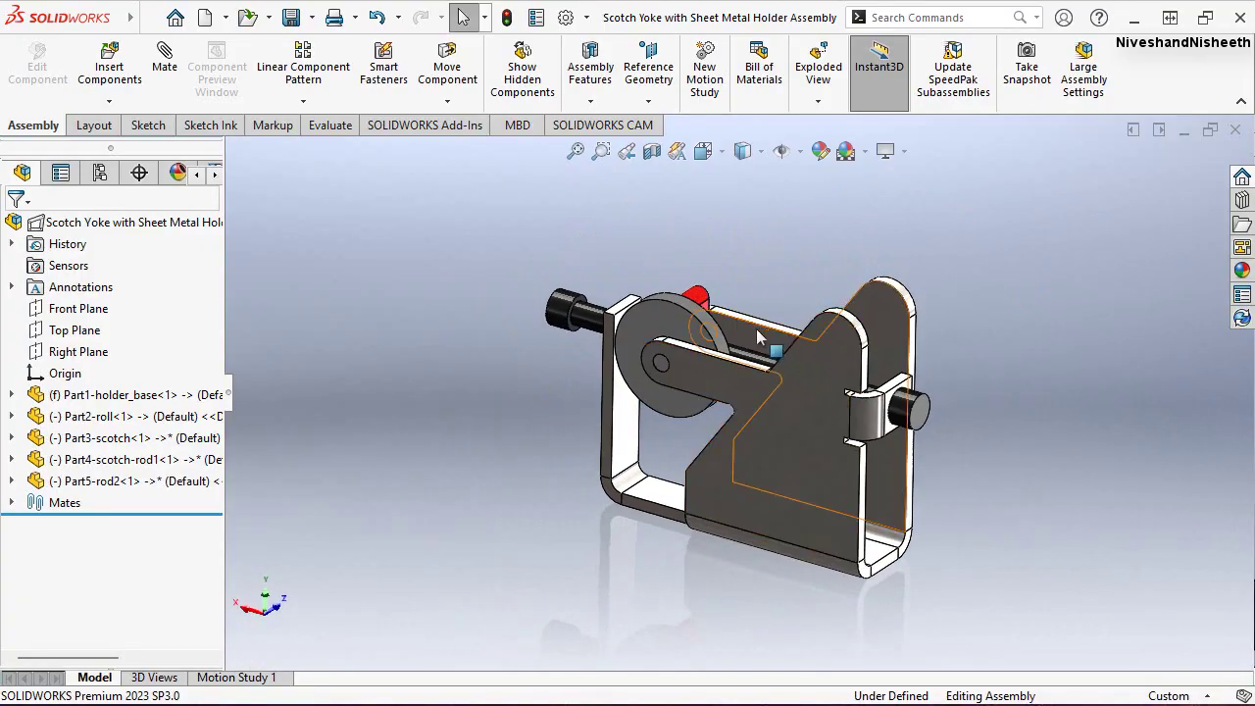
pyautogui.press('space')
pyautogui.click(705, 431)
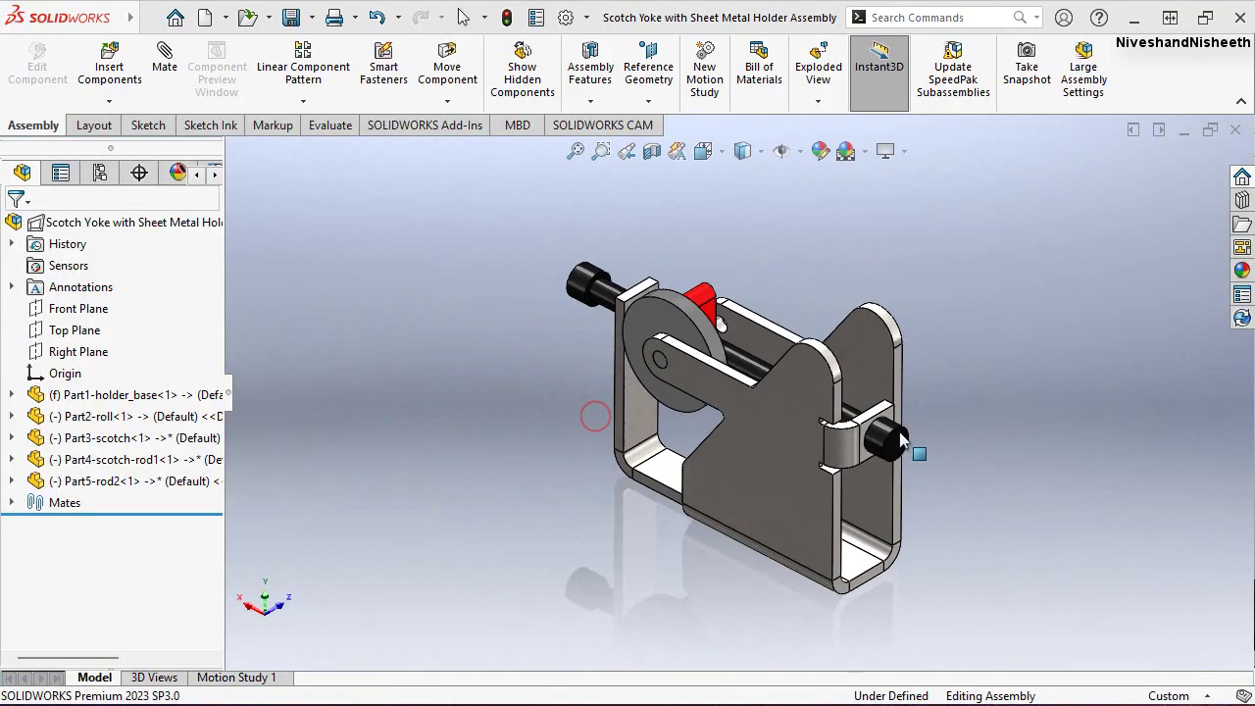
pyautogui.click(744, 389)
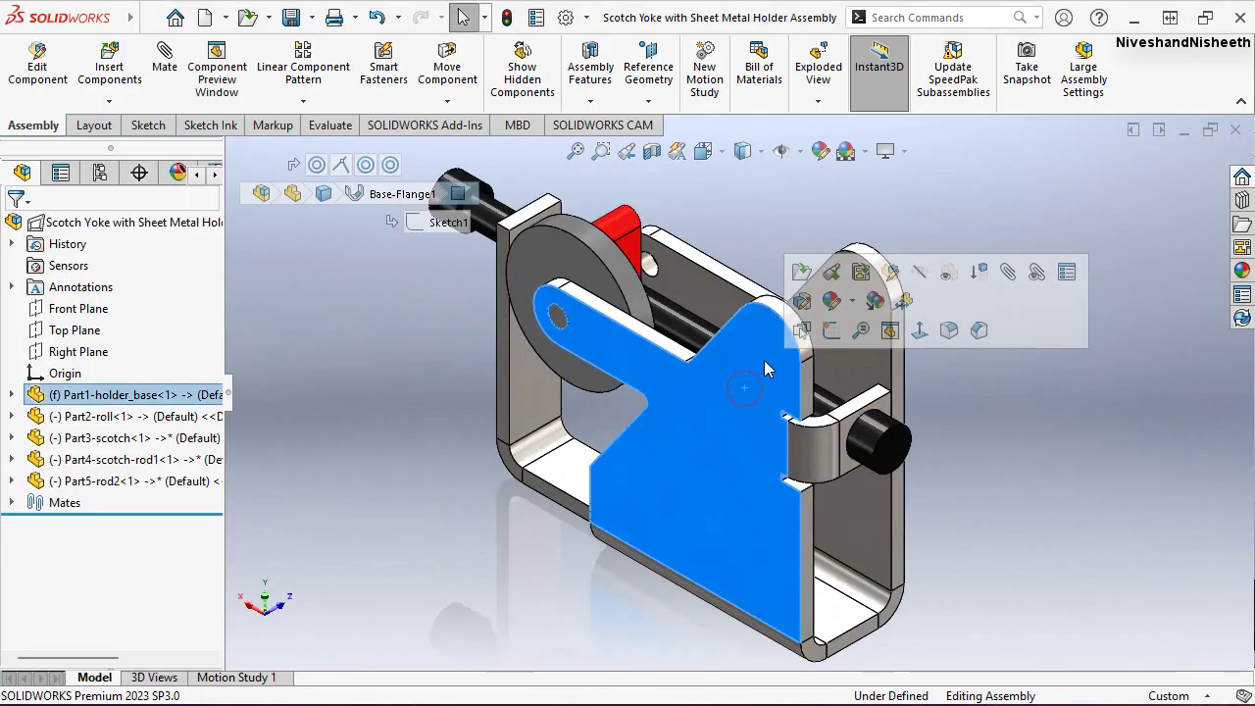
# Edit the holder base in place and open the Edge-Flange3 feature for editing
pyautogui.click(890, 271)
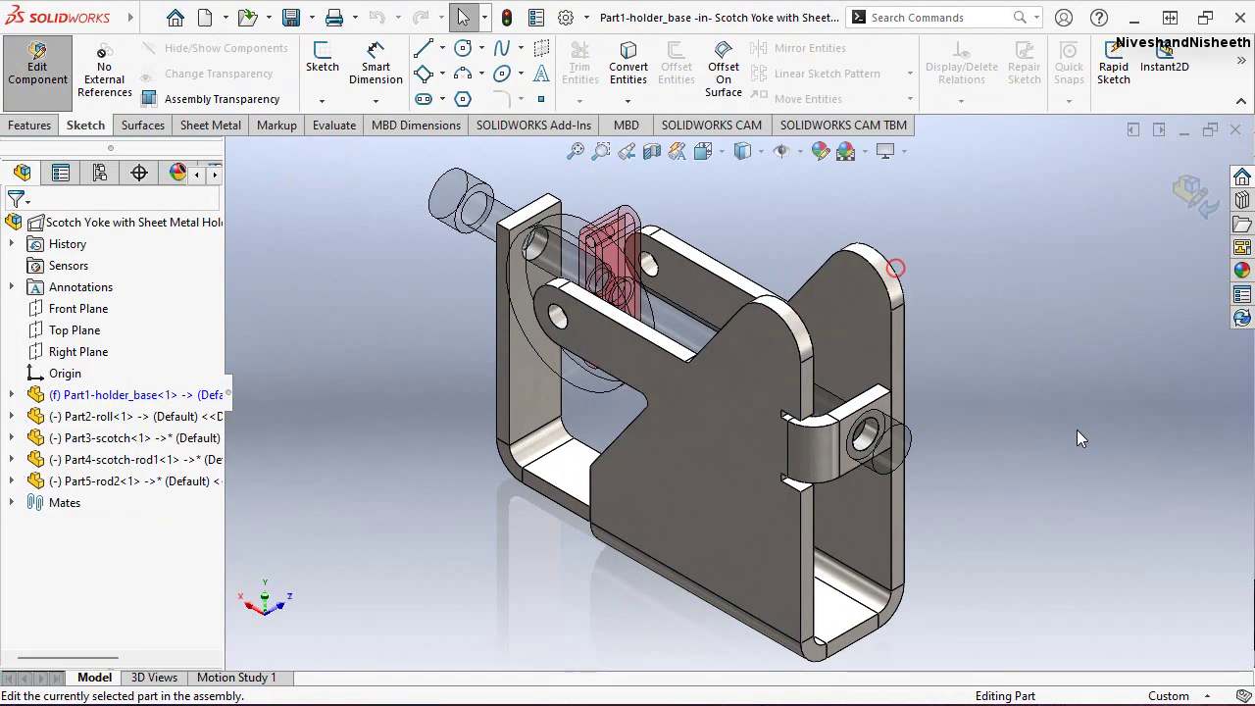
pyautogui.click(1076, 431)
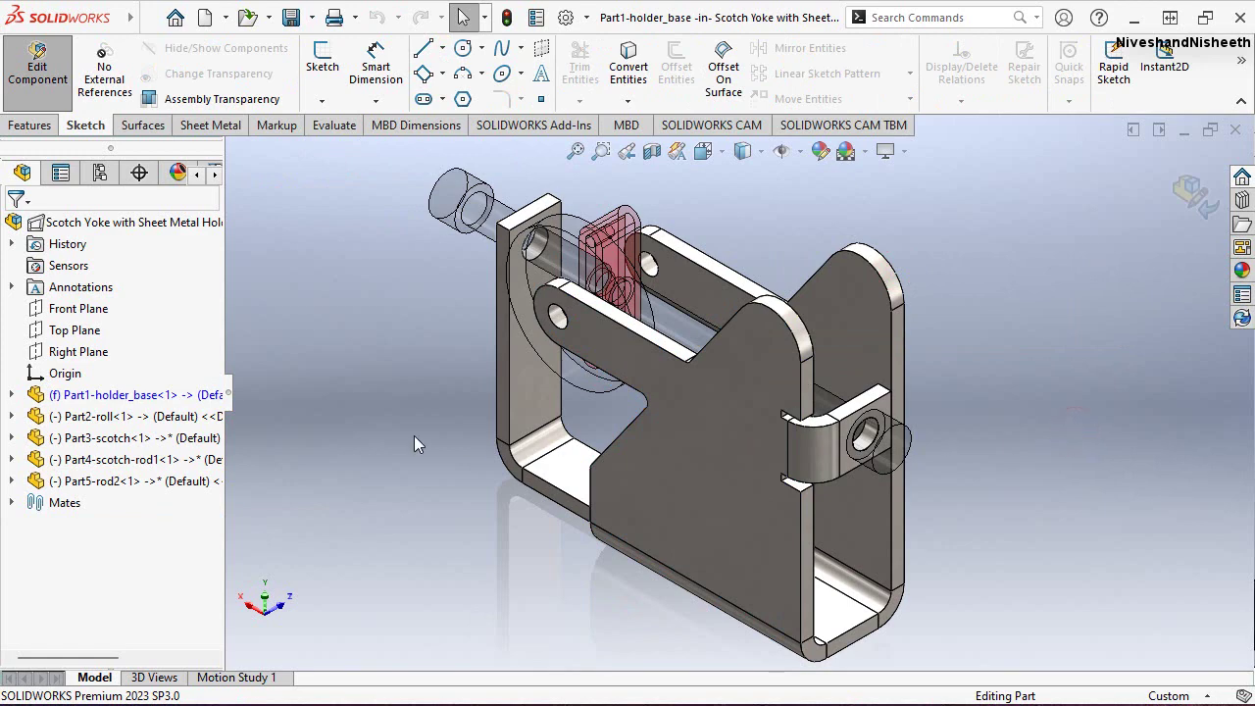
pyautogui.click(10, 394)
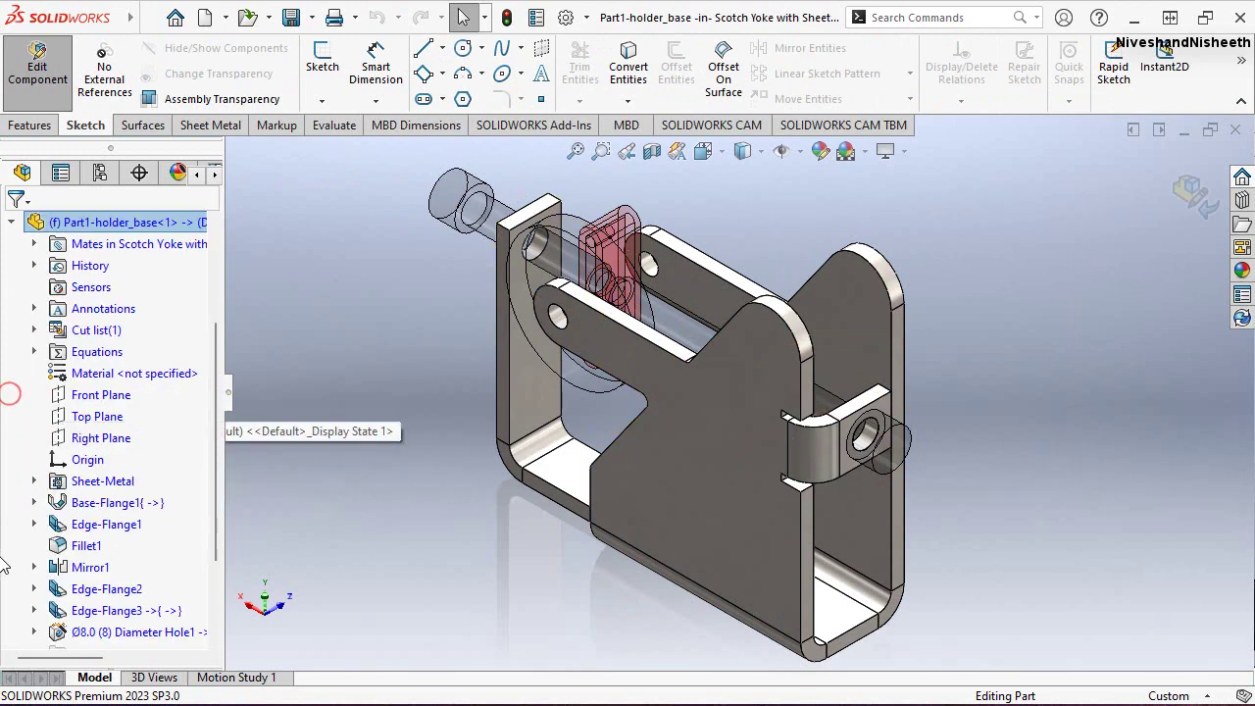
pyautogui.click(128, 613)
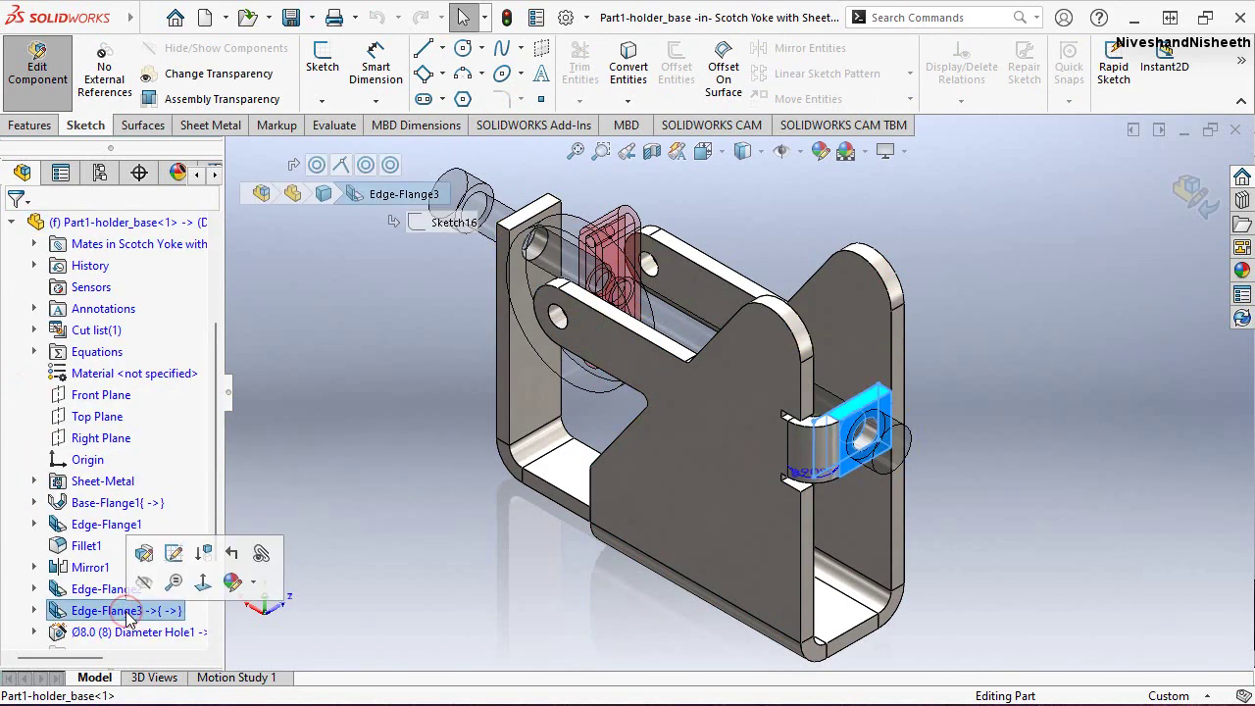
pyautogui.click(81, 616)
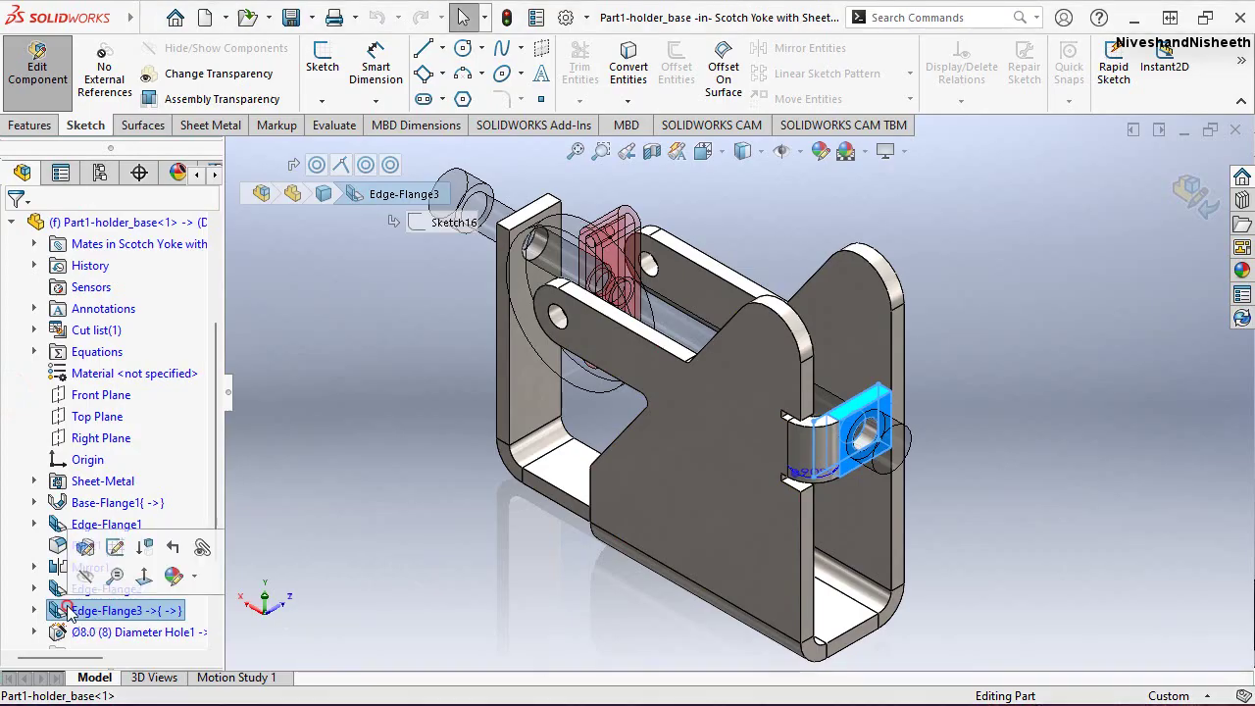
pyautogui.click(83, 561)
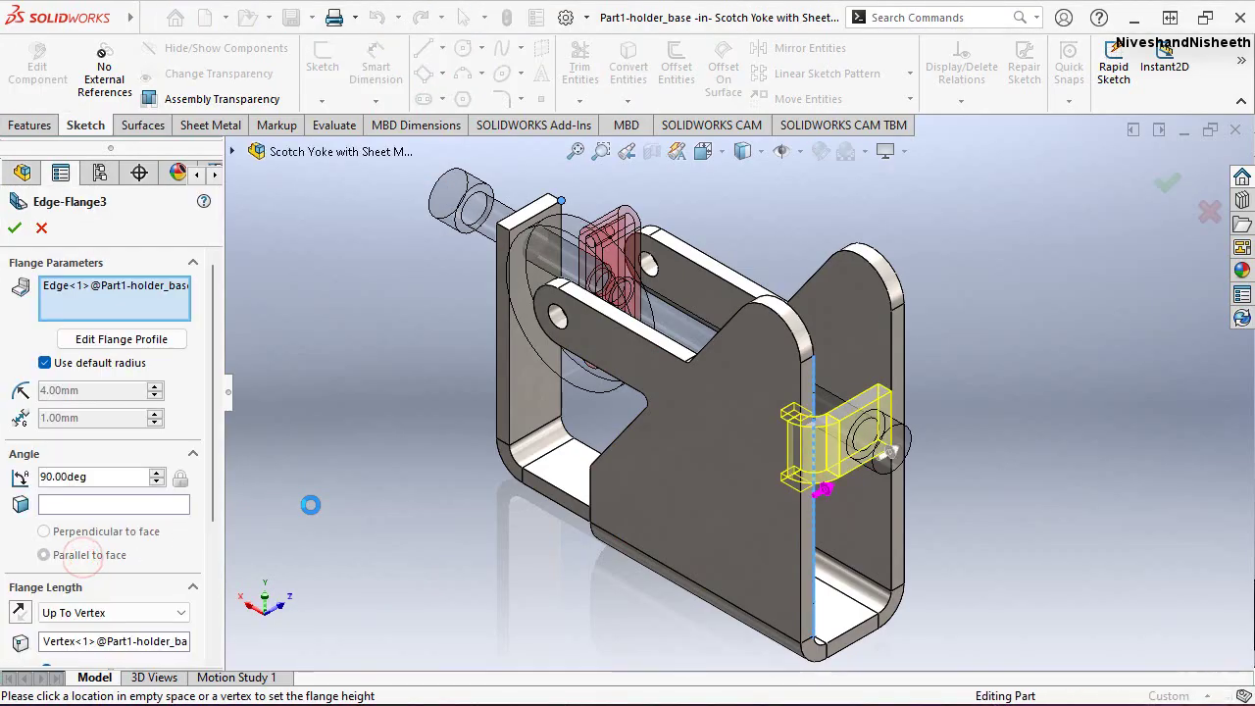
pyautogui.scroll(-3, 848, 490)
pyautogui.click(208, 422)
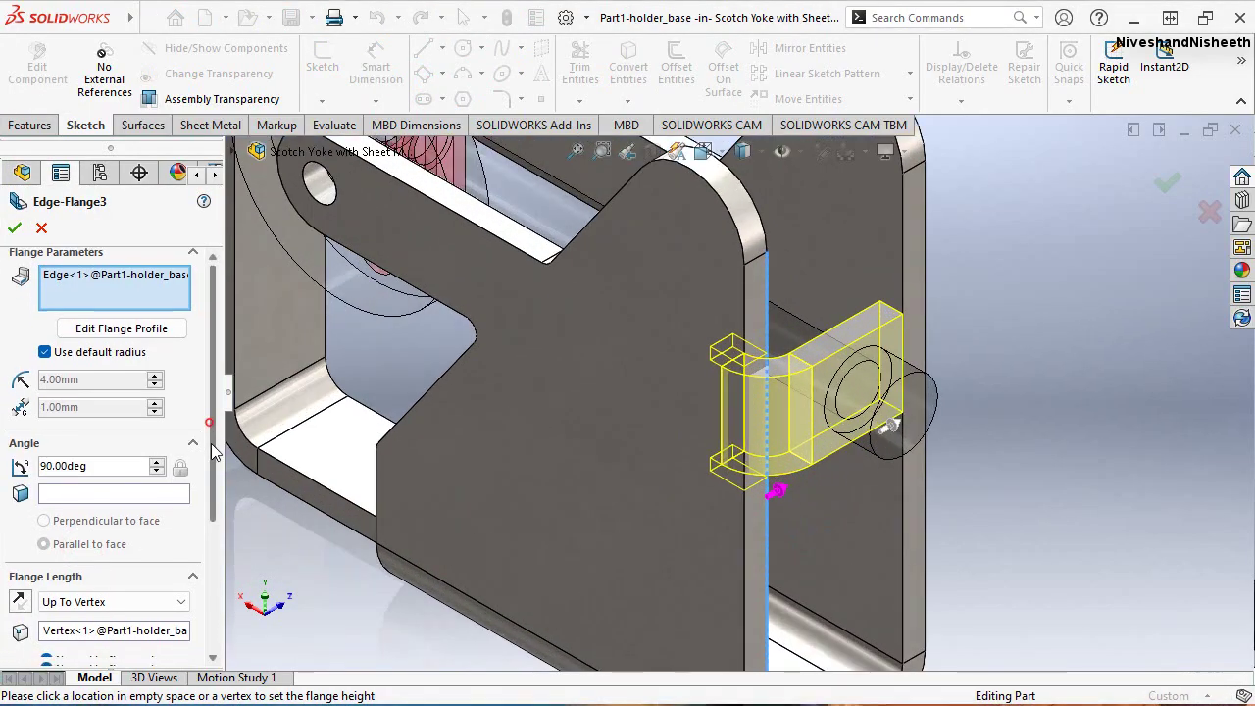
pyautogui.moveTo(215, 546); pyautogui.dragTo(212, 581)
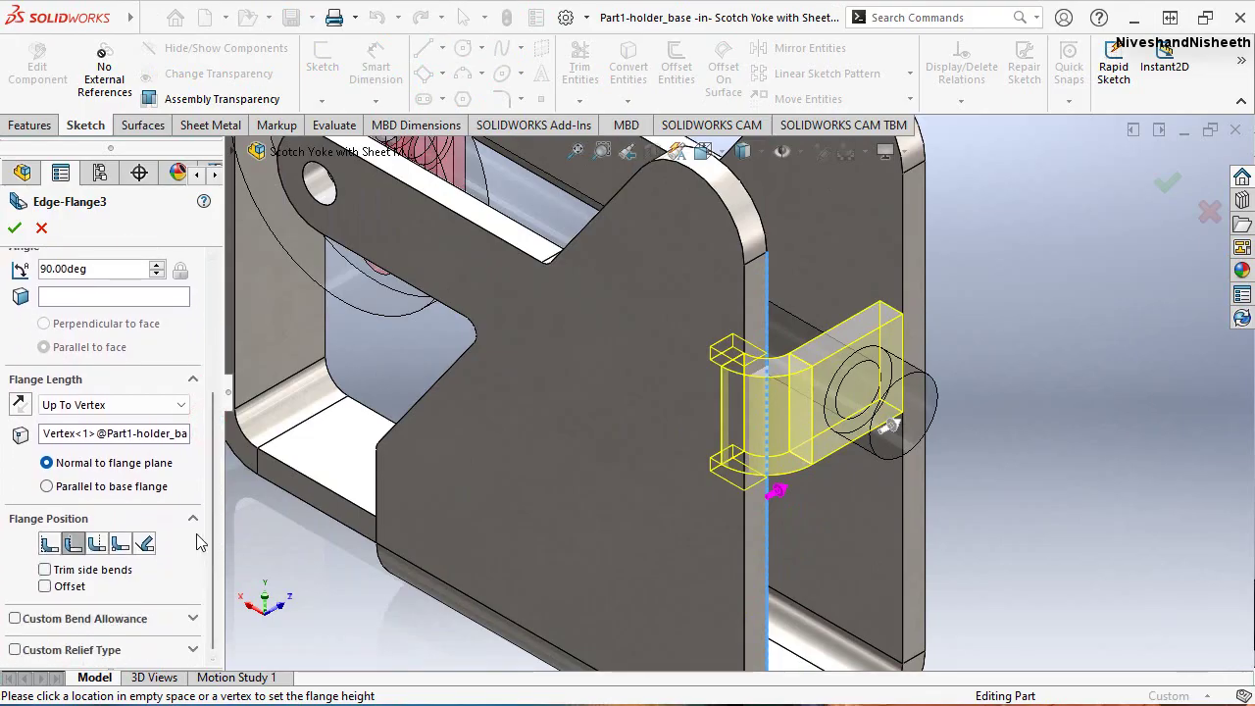
# Set Edge-Flange3 to Bend Outside with a reversed 15.00mm offset and apply it
pyautogui.click(97, 544)
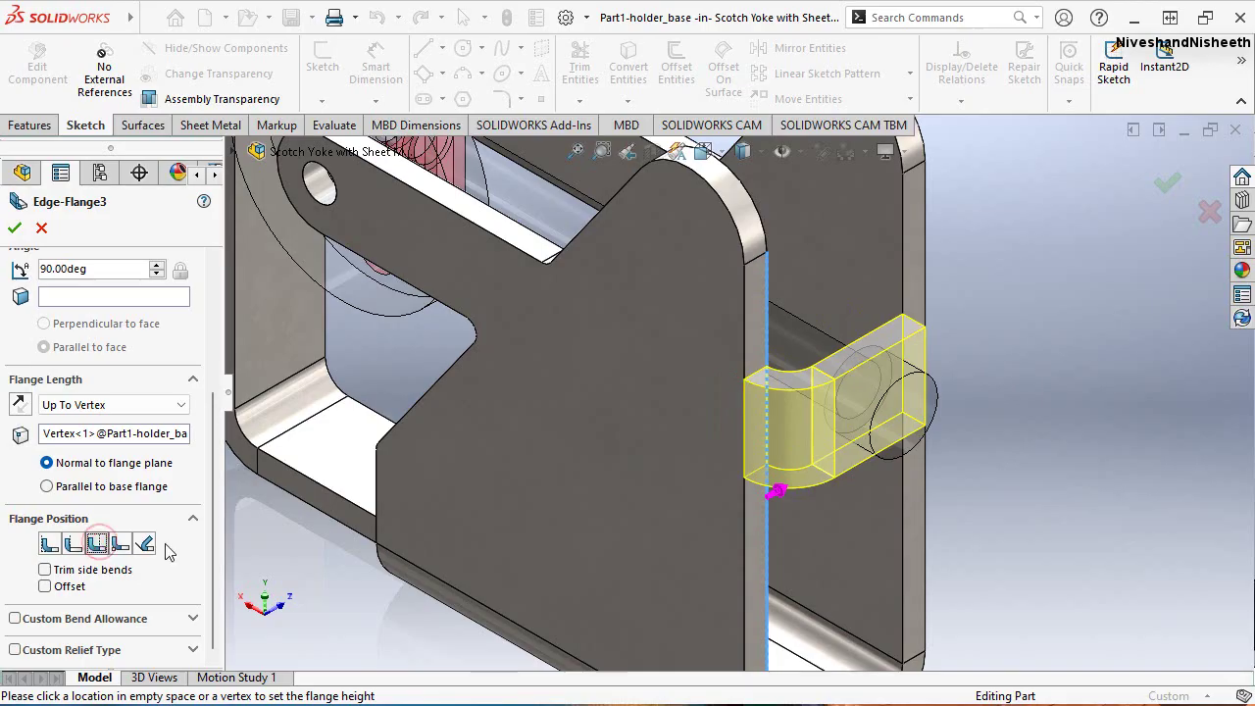
pyautogui.click(45, 587)
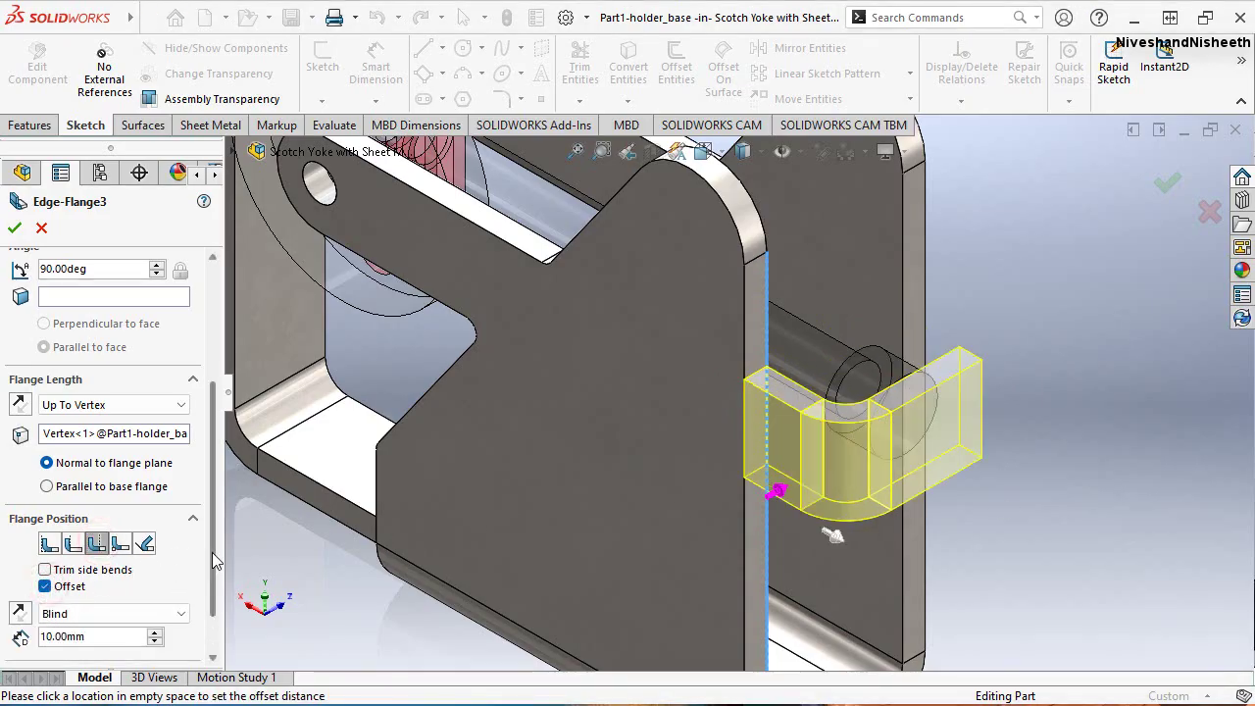
pyautogui.scroll(-2, 215, 560)
pyautogui.click(93, 579)
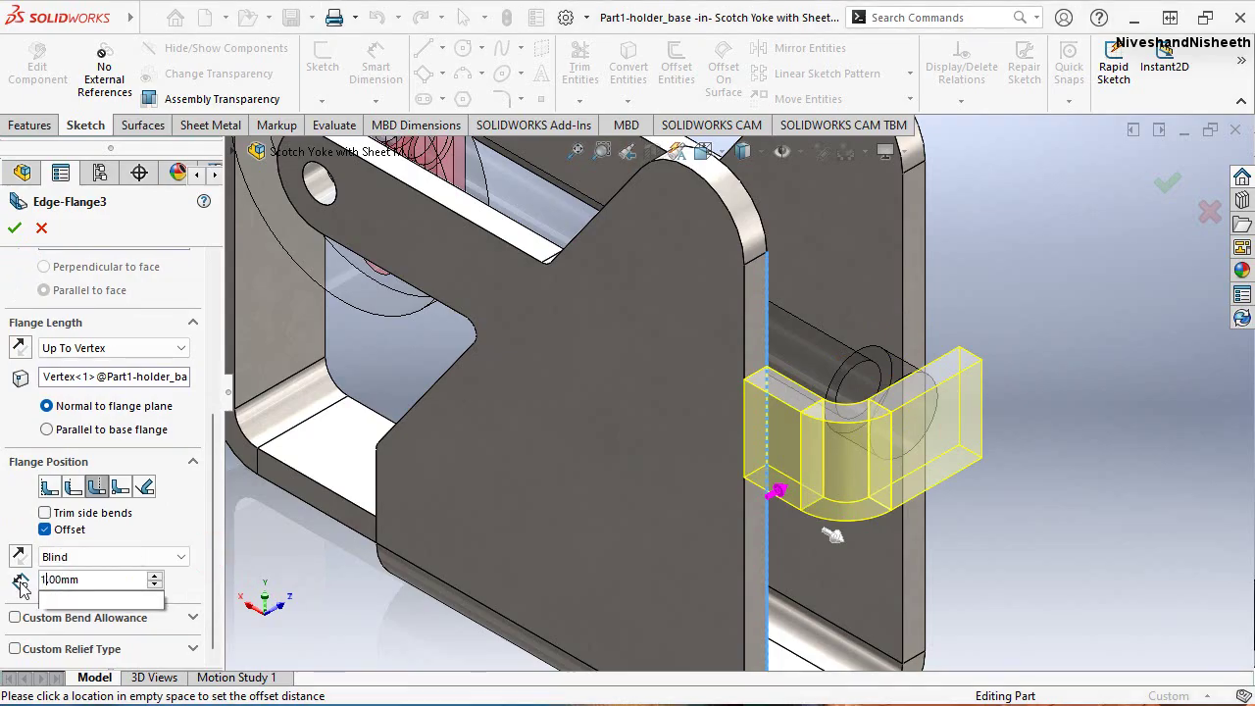
pyautogui.write('5')
pyautogui.press('Return')
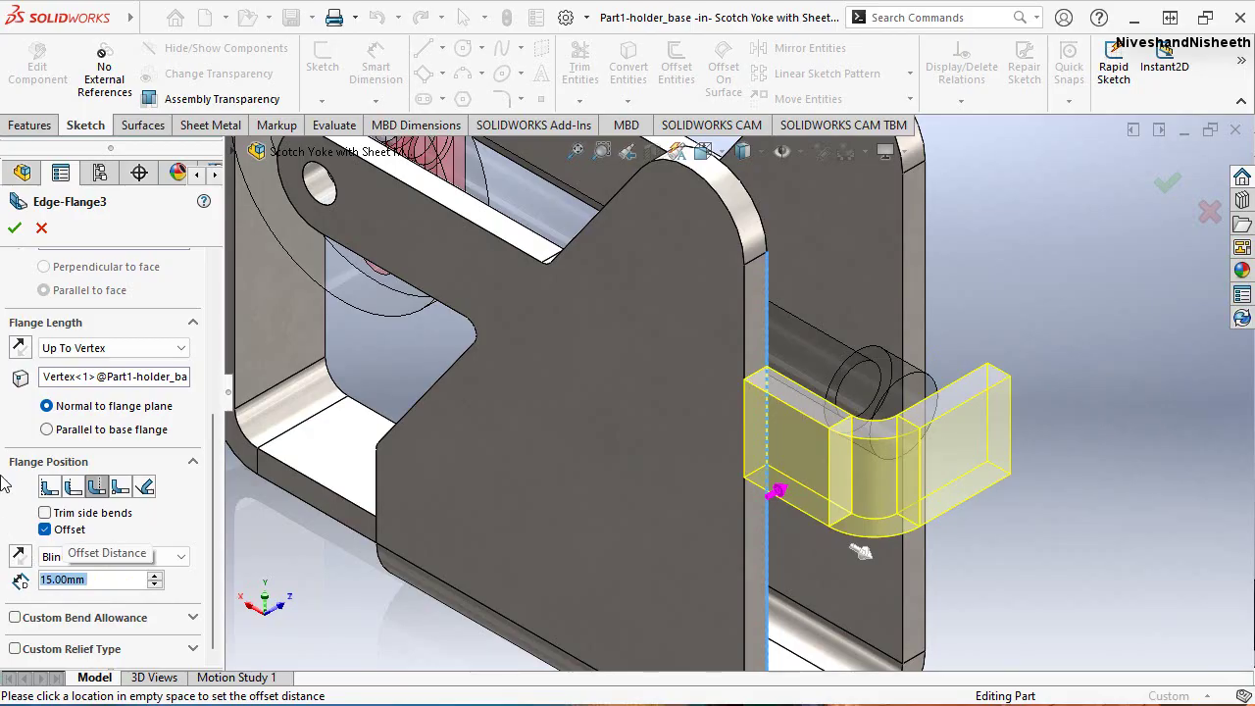
pyautogui.click(203, 519)
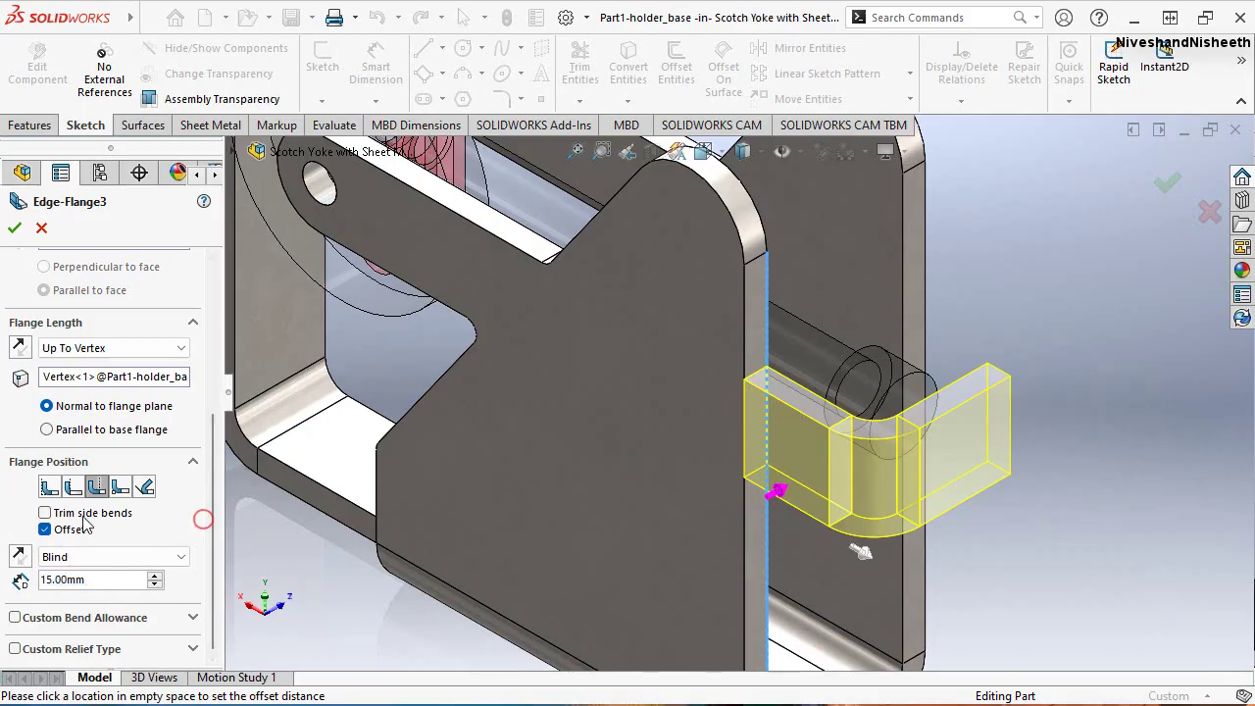
pyautogui.click(21, 560)
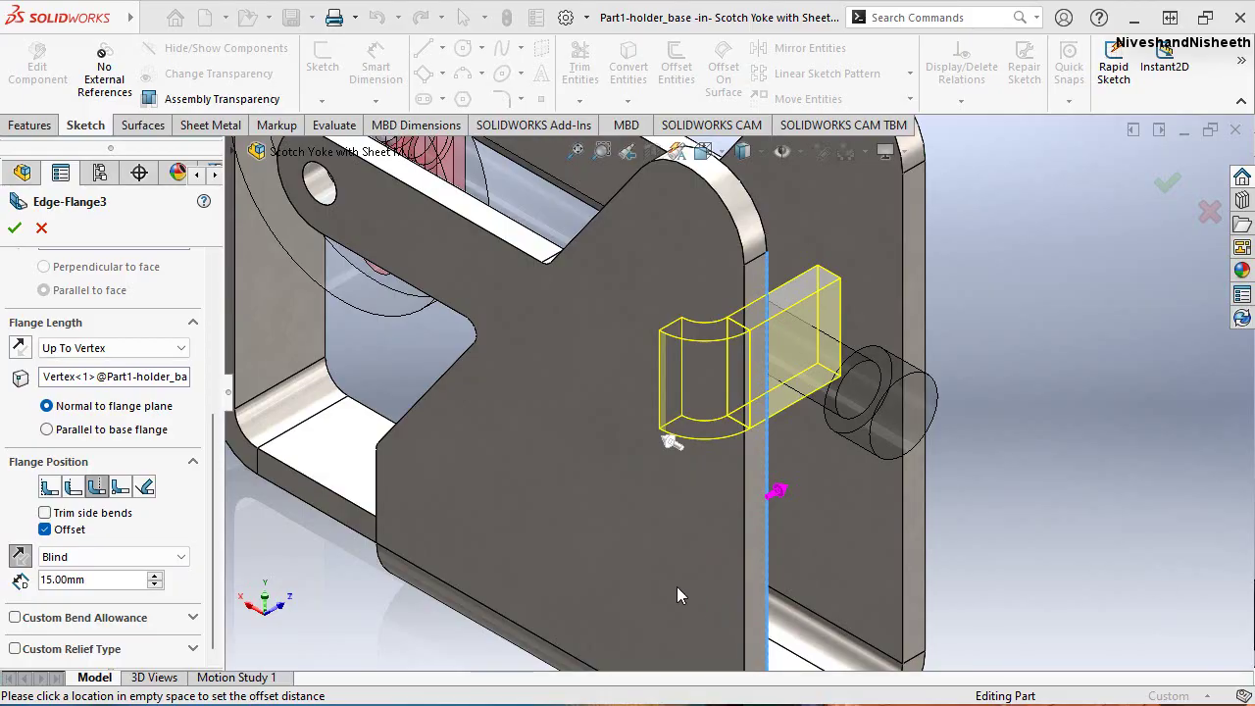
pyautogui.moveTo(666, 490); pyautogui.dragTo(659, 544, button='middle')
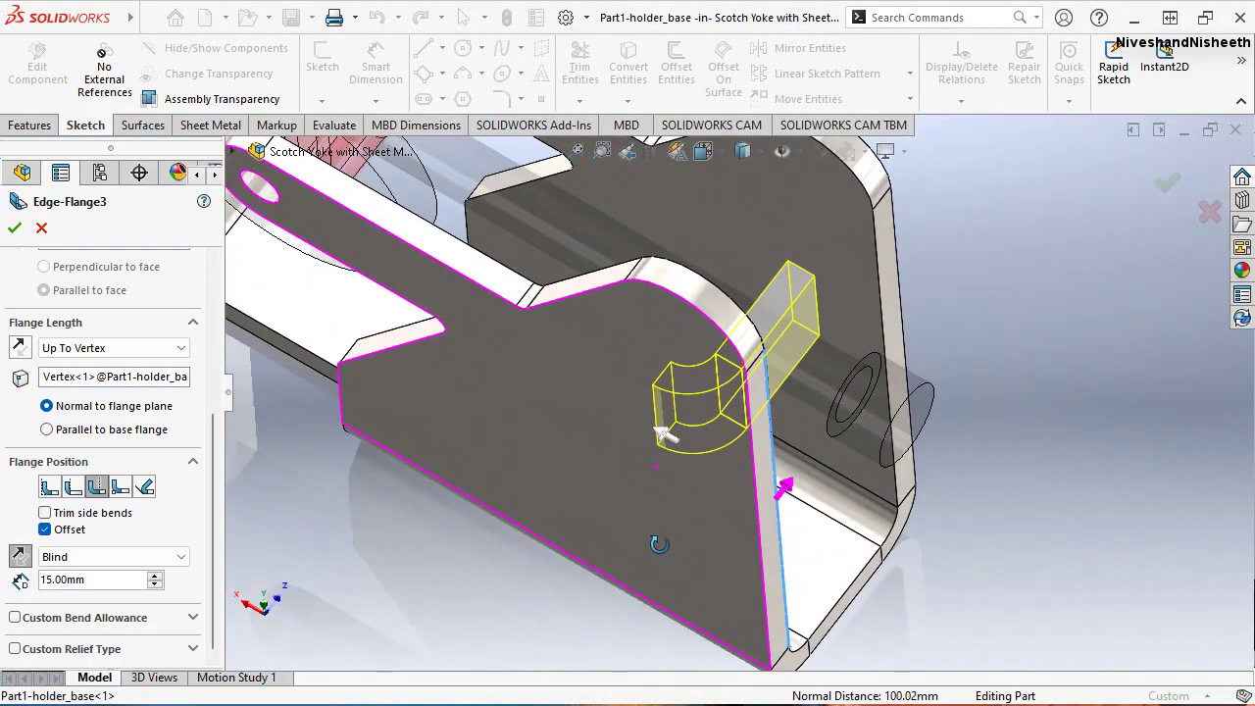
pyautogui.click(15, 228)
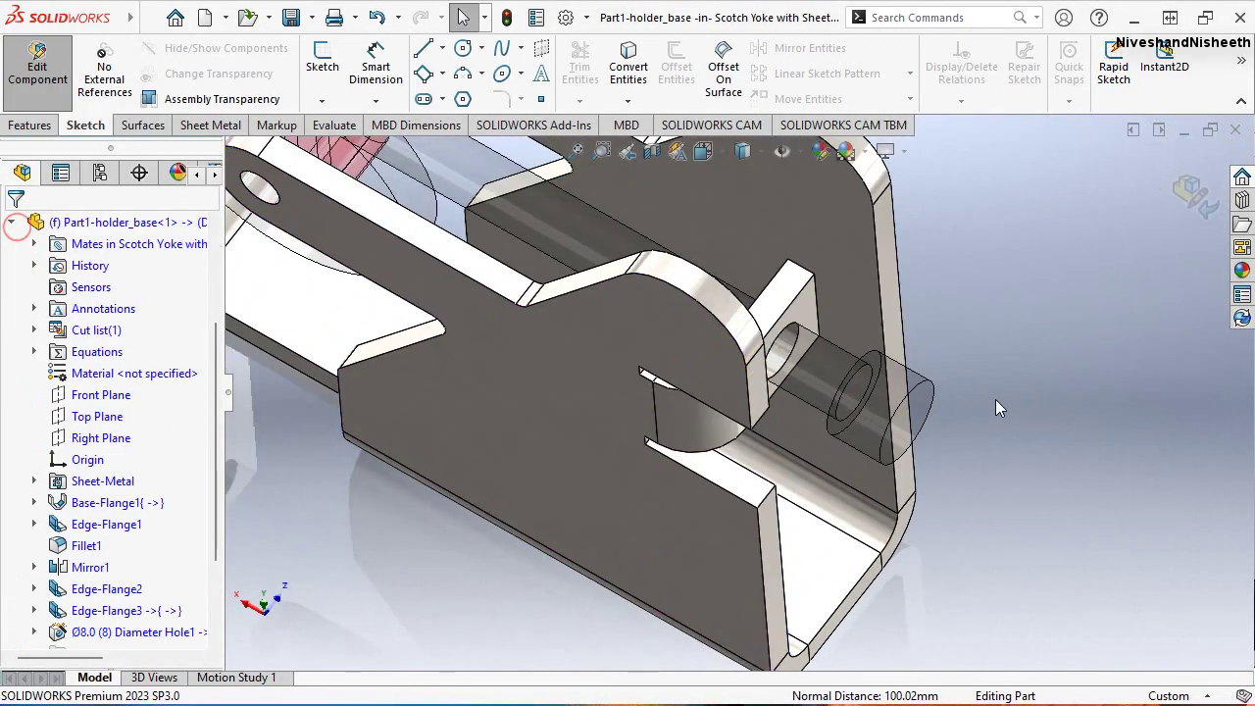
# Finish editing the holder part and collapse the design tree to top-level items
pyautogui.click(627, 150)
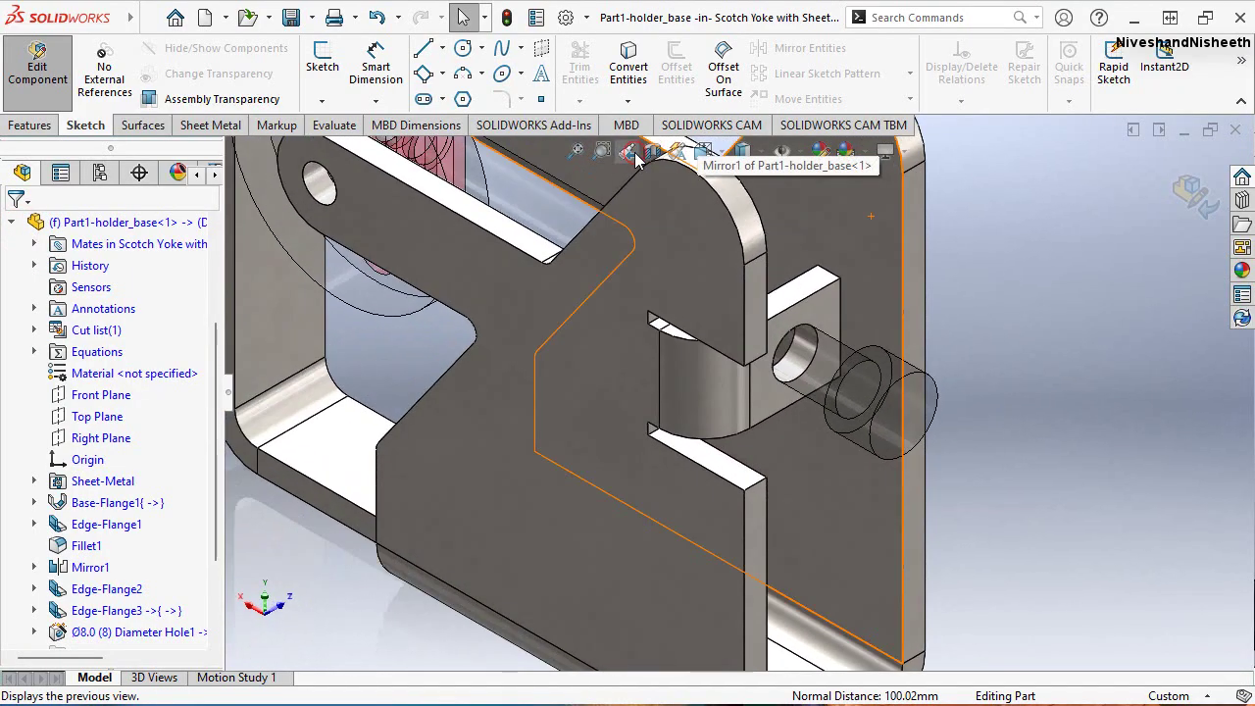
pyautogui.click(1181, 196)
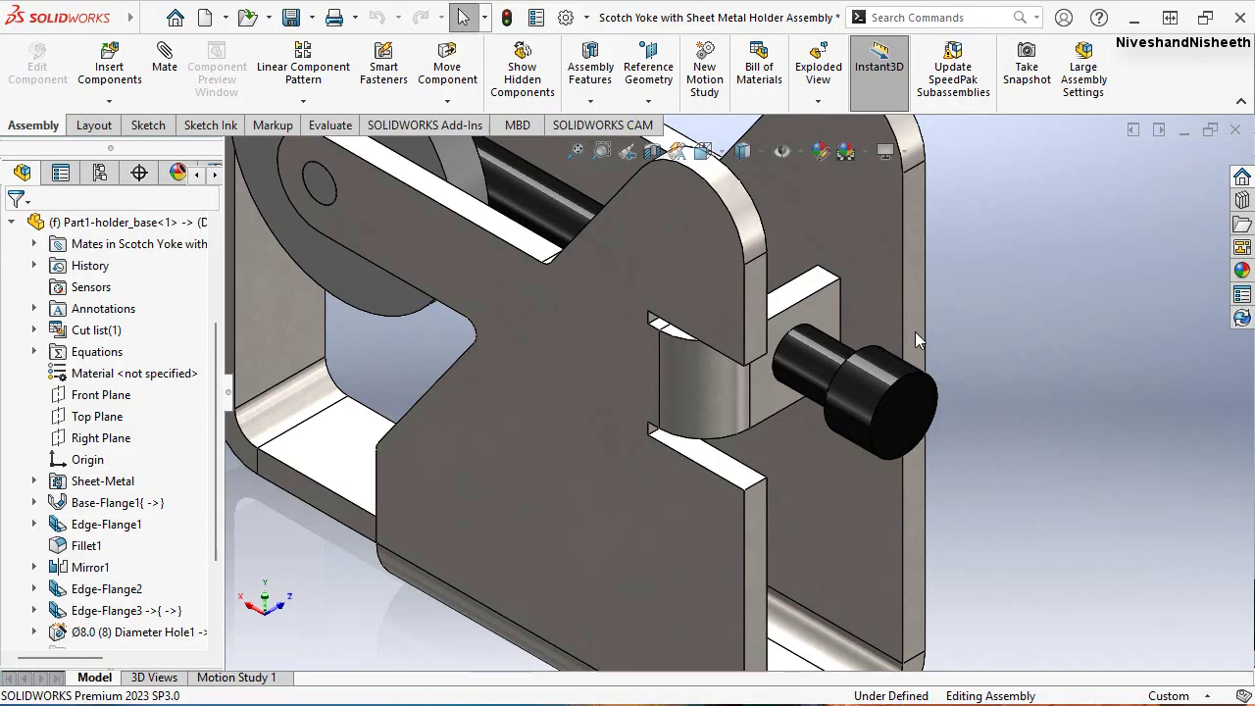
pyautogui.click(862, 387)
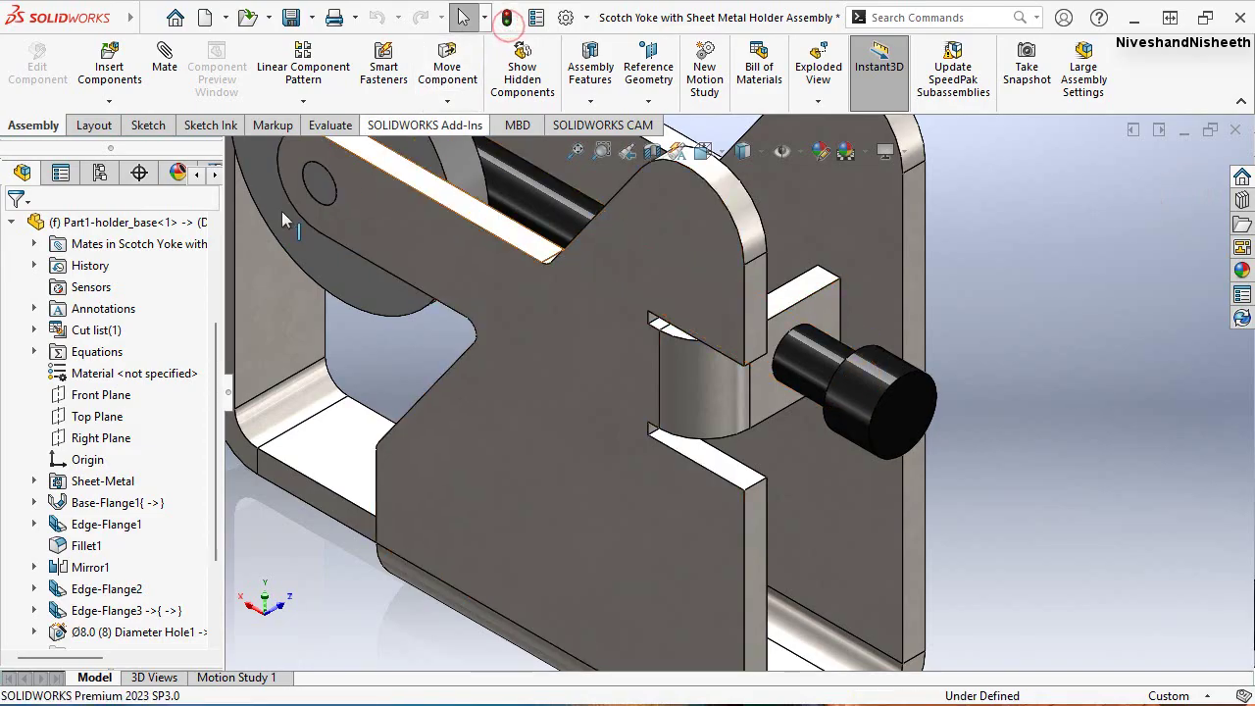
pyautogui.rightClick(178, 292)
pyautogui.click(225, 308)
pyautogui.scroll(5, 669, 506)
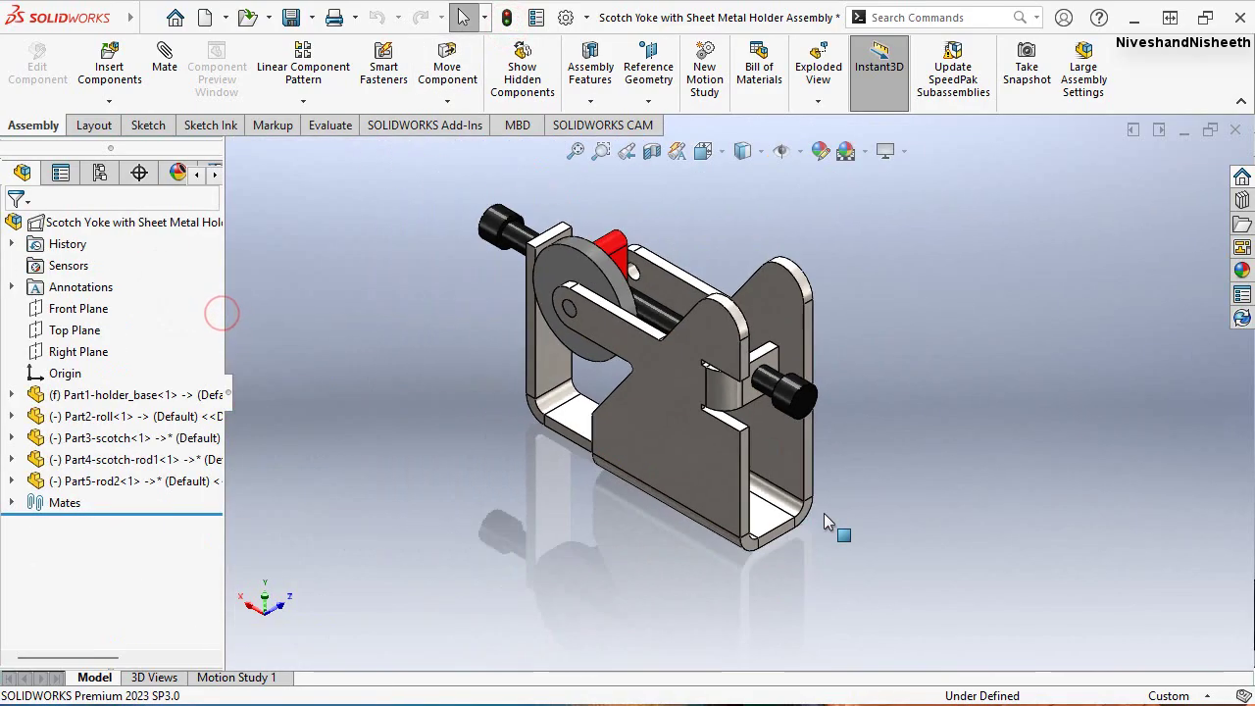
pyautogui.scroll(2, 824, 513)
pyautogui.scroll(-2, 703, 382)
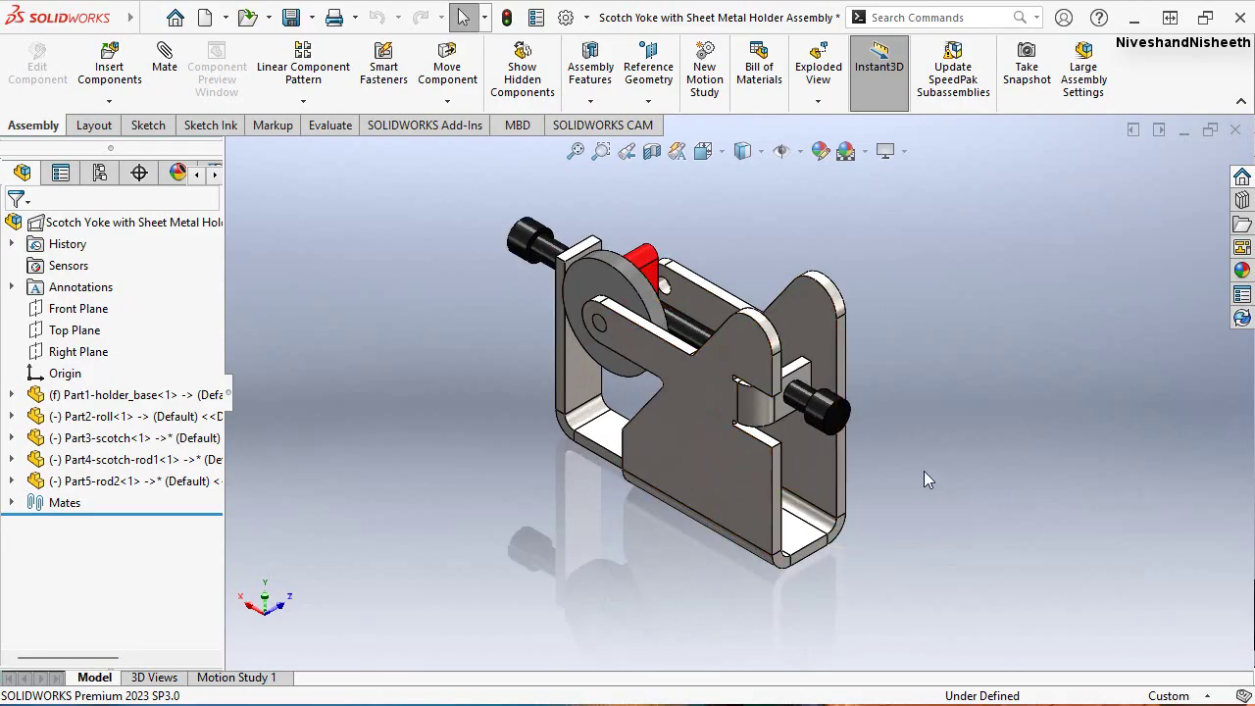
# Orbit the assembly, turn the roll to shift the yoke, and select the holder base
pyautogui.moveTo(923, 470)
pyautogui.mouseDown(button='middle')
pyautogui.moveTo(644, 488)
pyautogui.moveTo(781, 242)
pyautogui.mouseUp(button='middle')
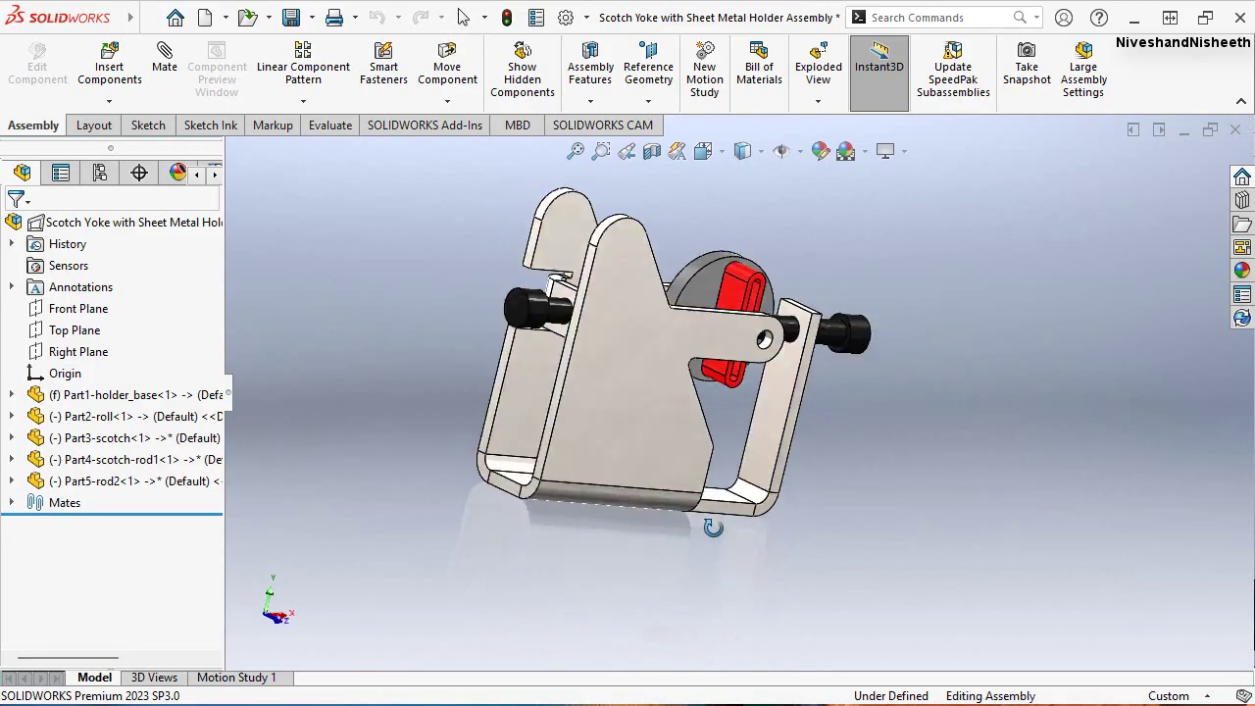
pyautogui.scroll(-3, 756, 336)
pyautogui.click(757, 336)
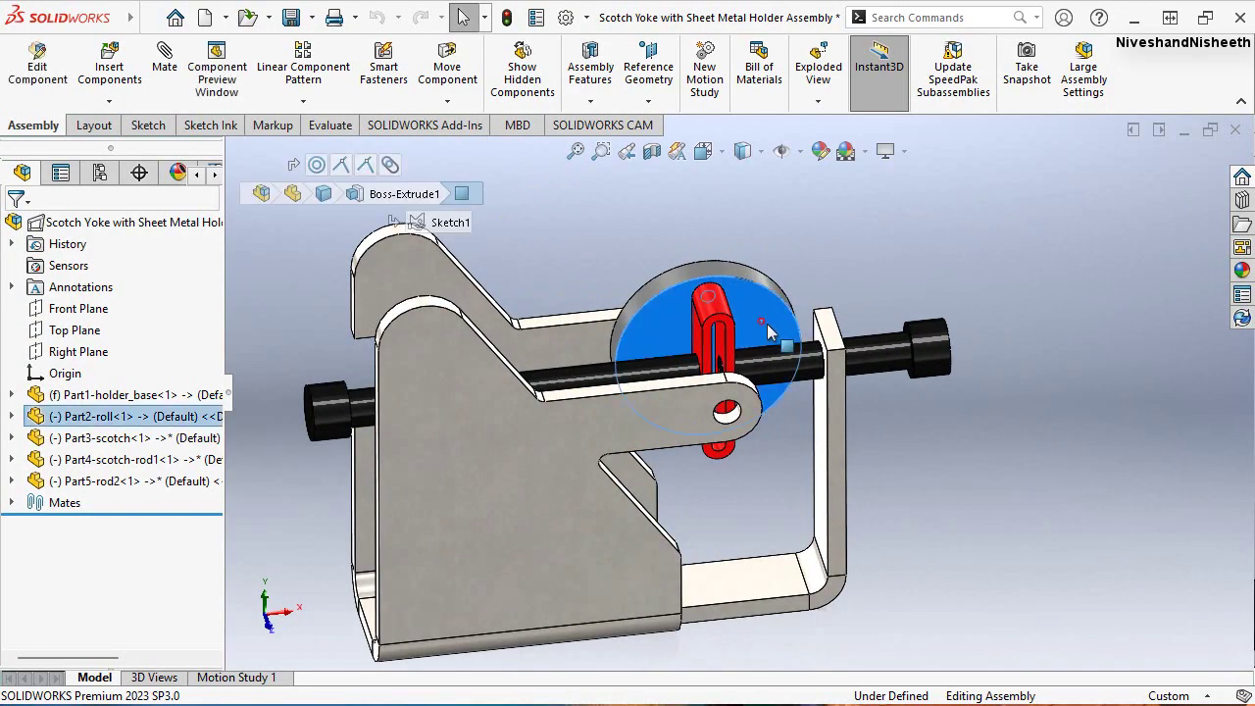
pyautogui.moveTo(767, 323)
pyautogui.mouseDown()
pyautogui.moveTo(684, 342)
pyautogui.moveTo(745, 319)
pyautogui.mouseUp()
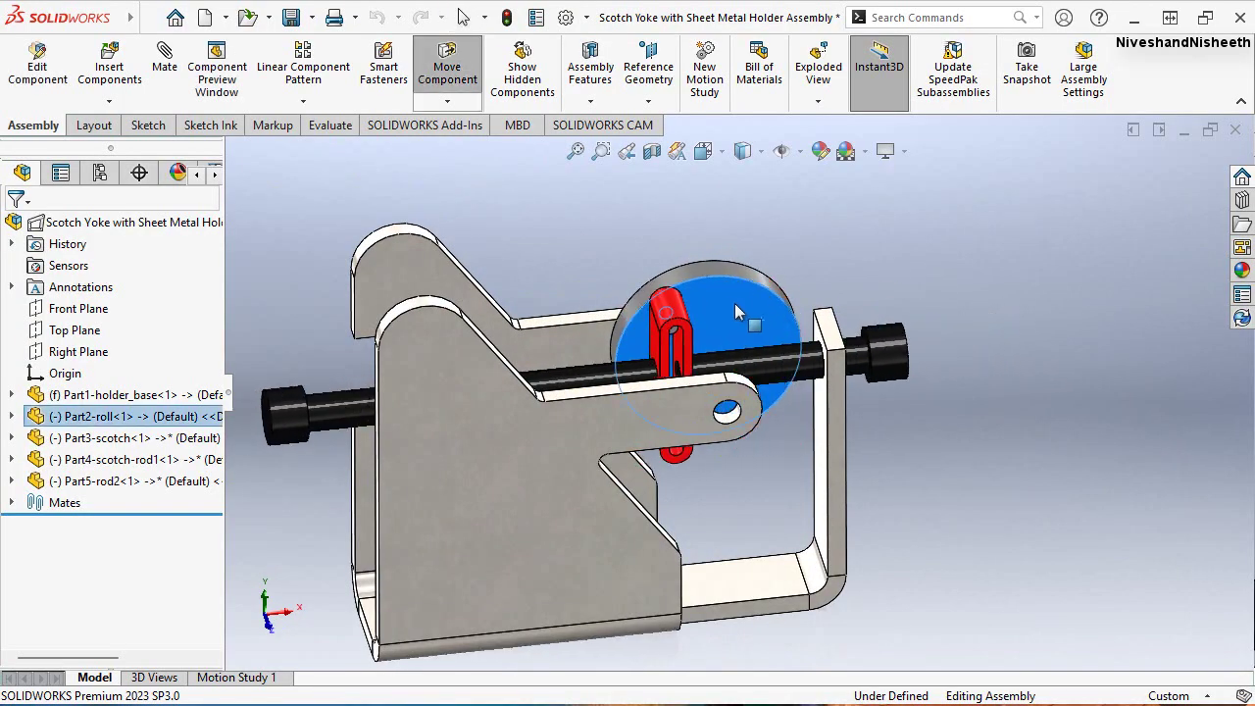
pyautogui.click(546, 206)
pyautogui.moveTo(546, 207)
pyautogui.mouseDown(button='middle')
pyautogui.moveTo(603, 312)
pyautogui.moveTo(510, 508)
pyautogui.mouseUp(button='middle')
pyautogui.click(390, 449)
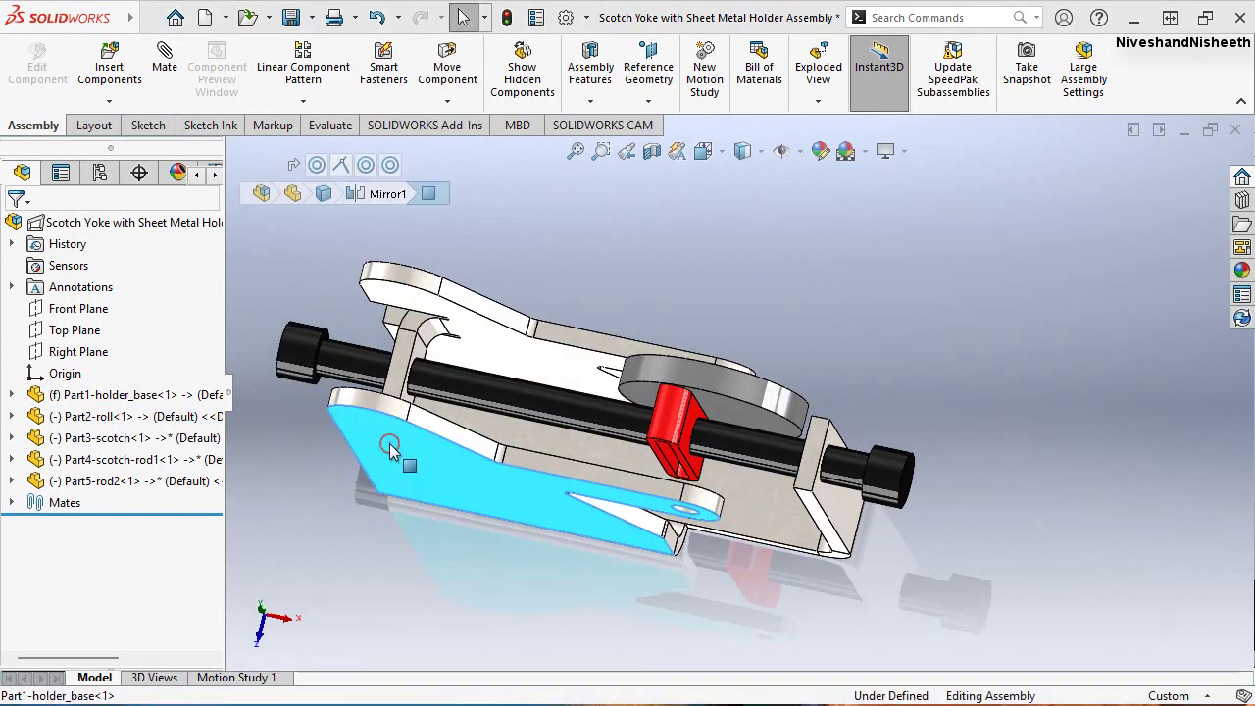
# Edit the holder base in place and change Edge-Flange3's offset from 15.00 to 20mm
pyautogui.click(506, 326)
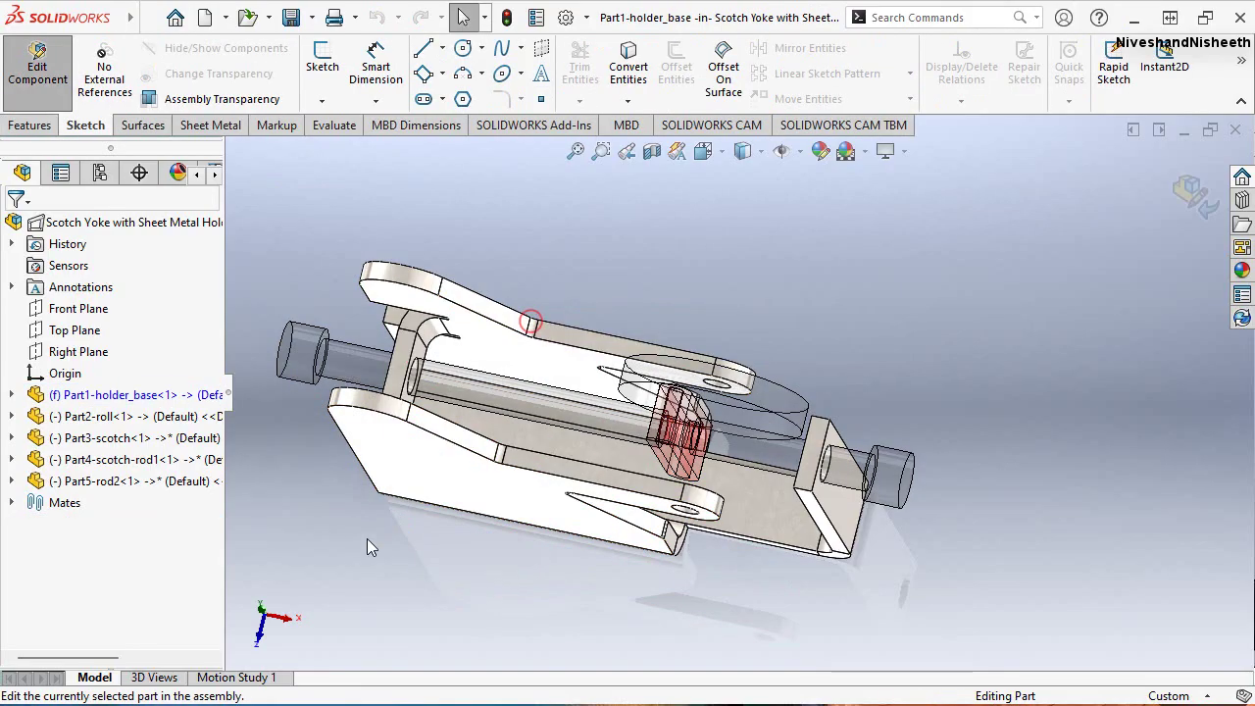
pyautogui.click(12, 394)
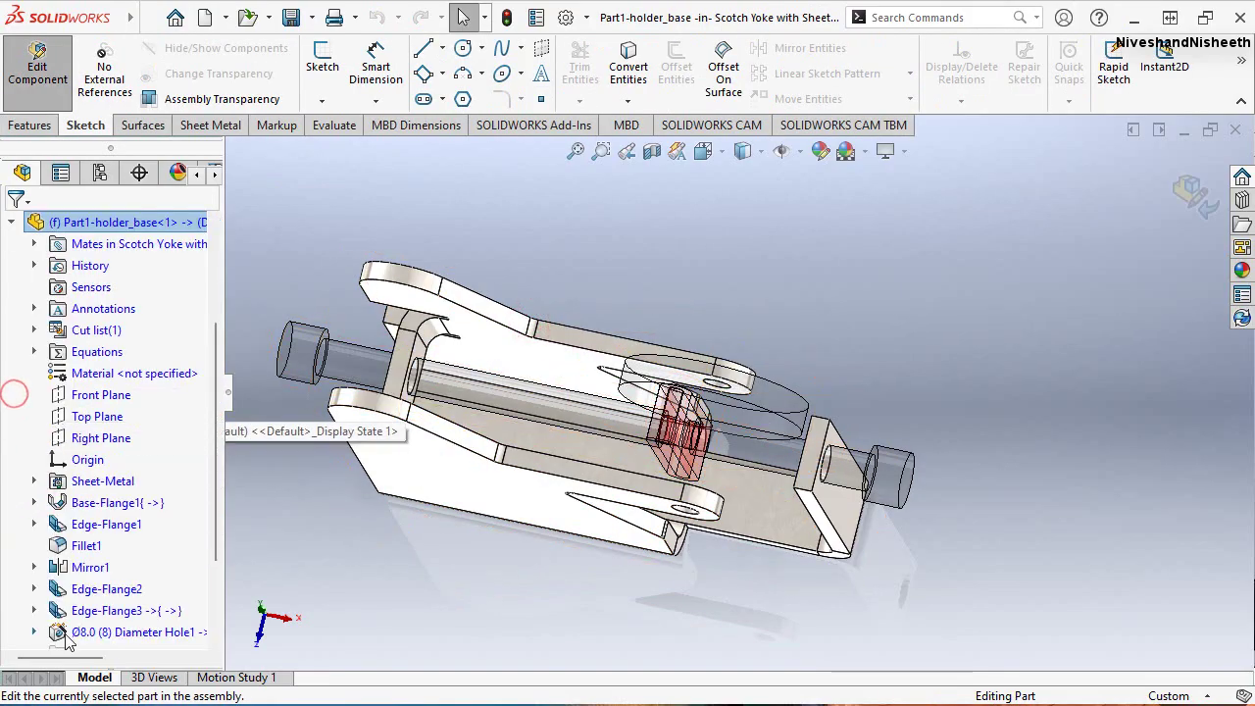
pyautogui.click(145, 609)
pyautogui.doubleClick(145, 610)
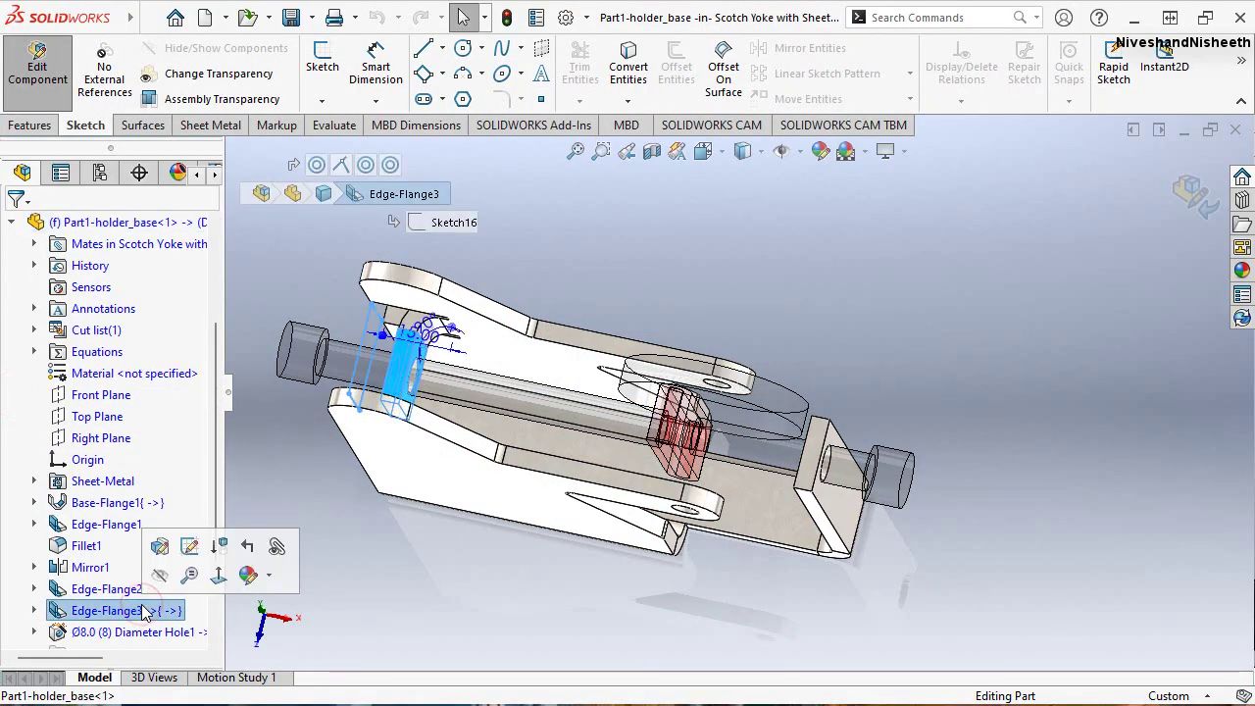
pyautogui.click(160, 546)
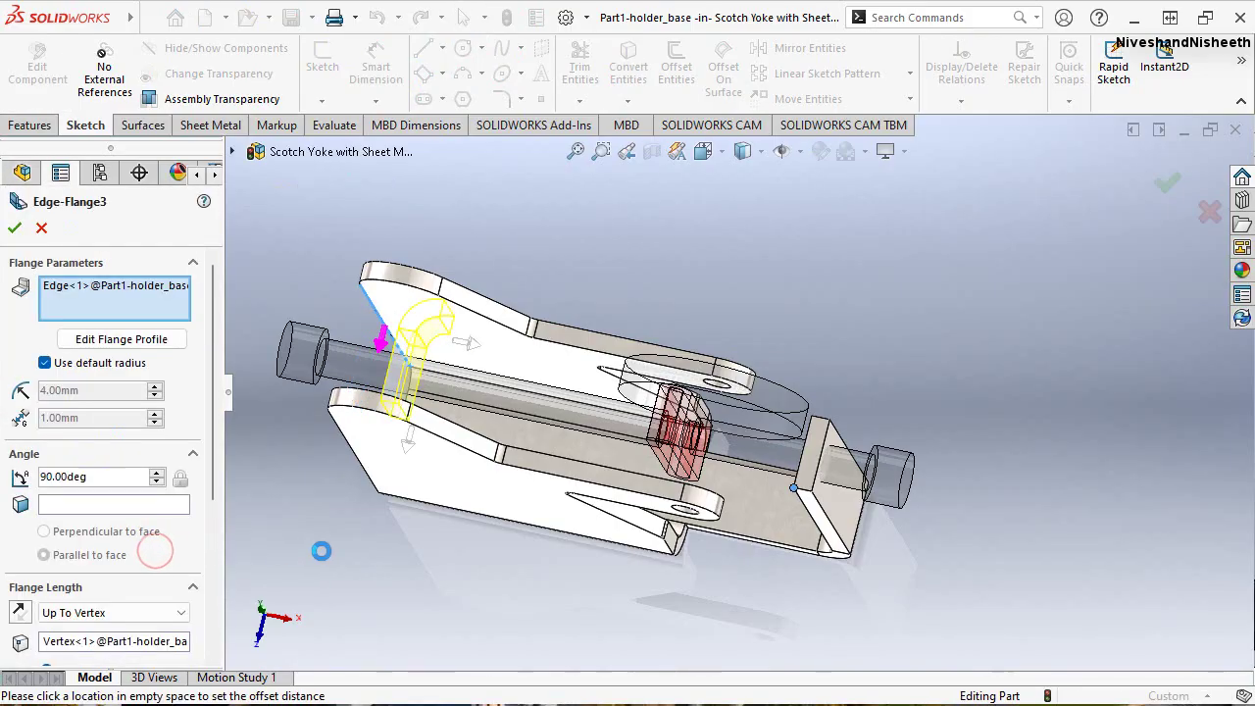
pyautogui.scroll(-5, 90, 613)
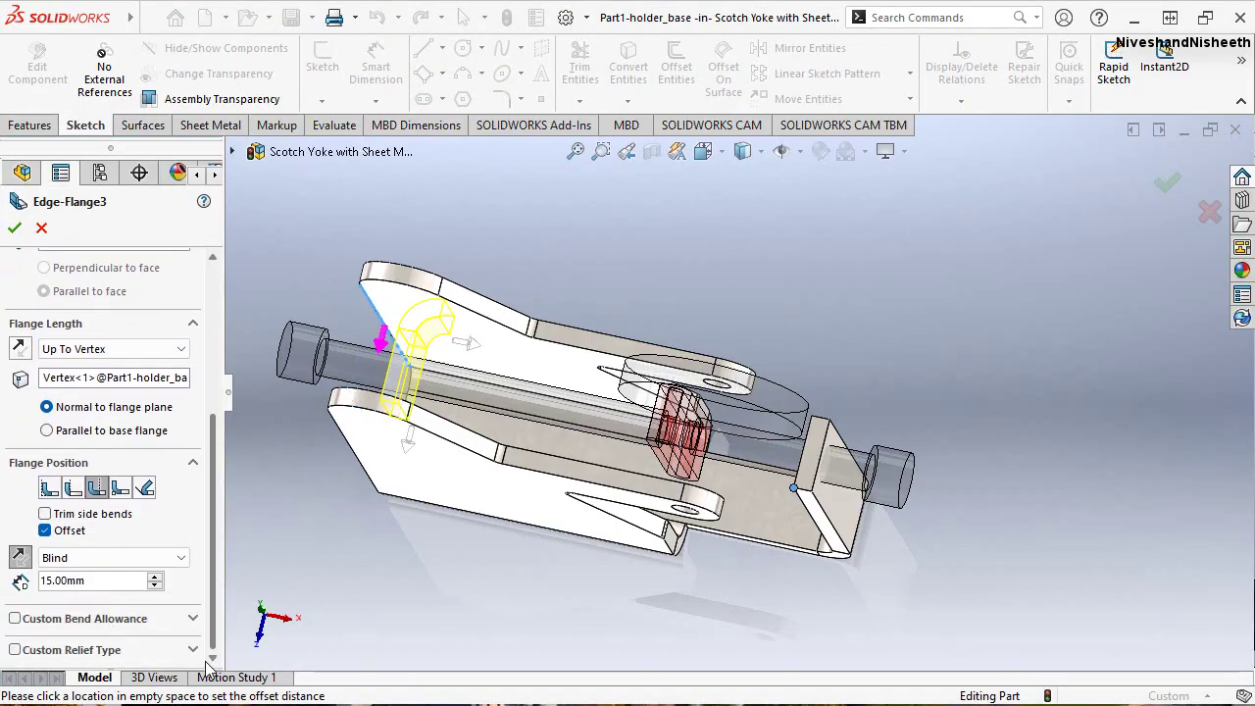
pyautogui.doubleClick(76, 582)
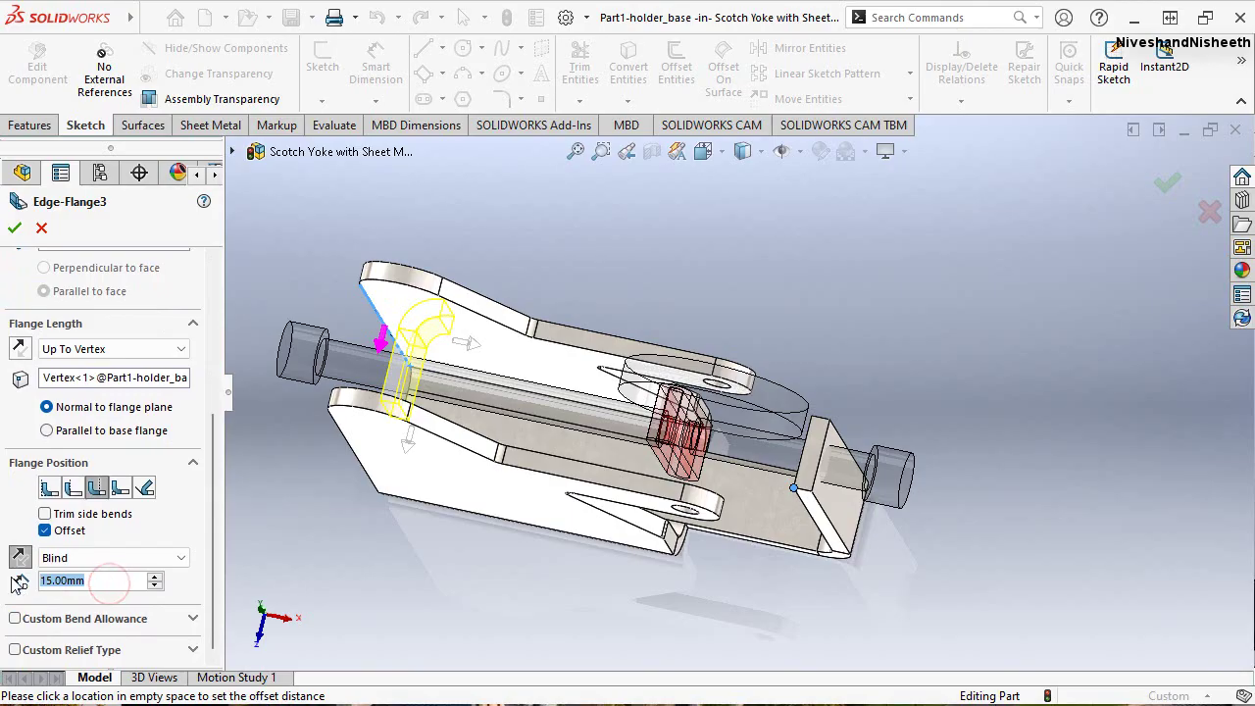
pyautogui.write('20')
pyautogui.press('Return')
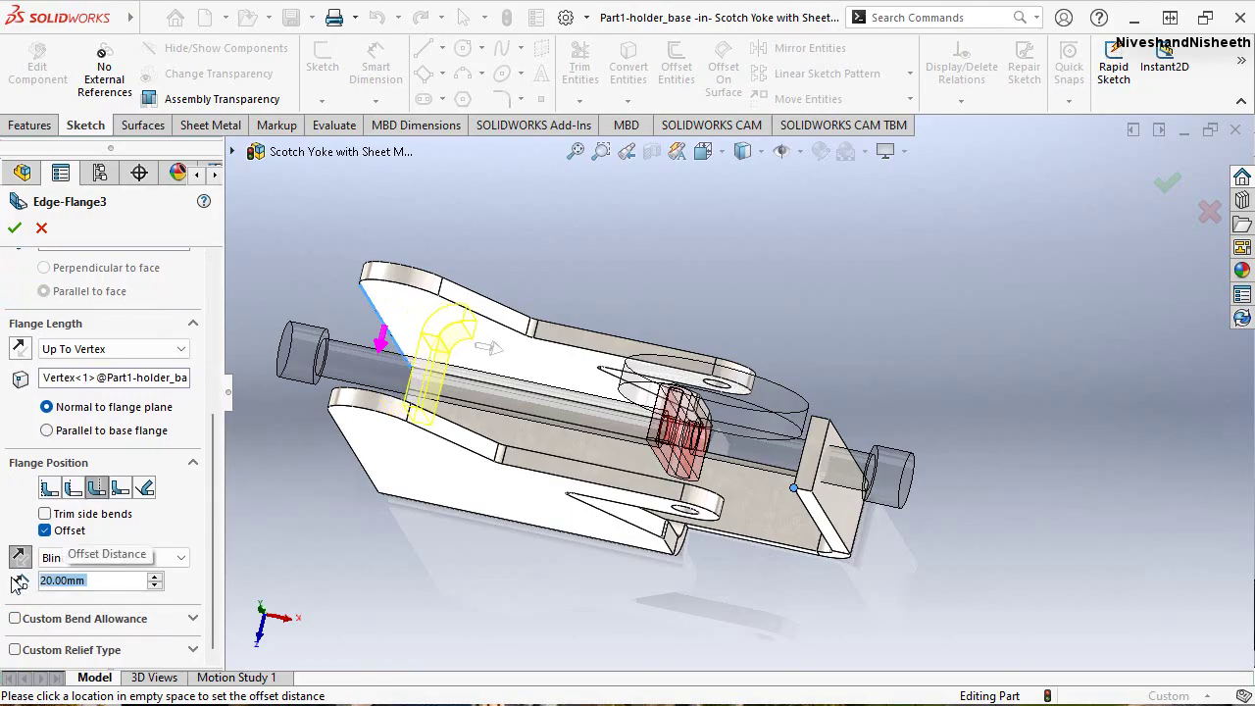
pyautogui.click(13, 228)
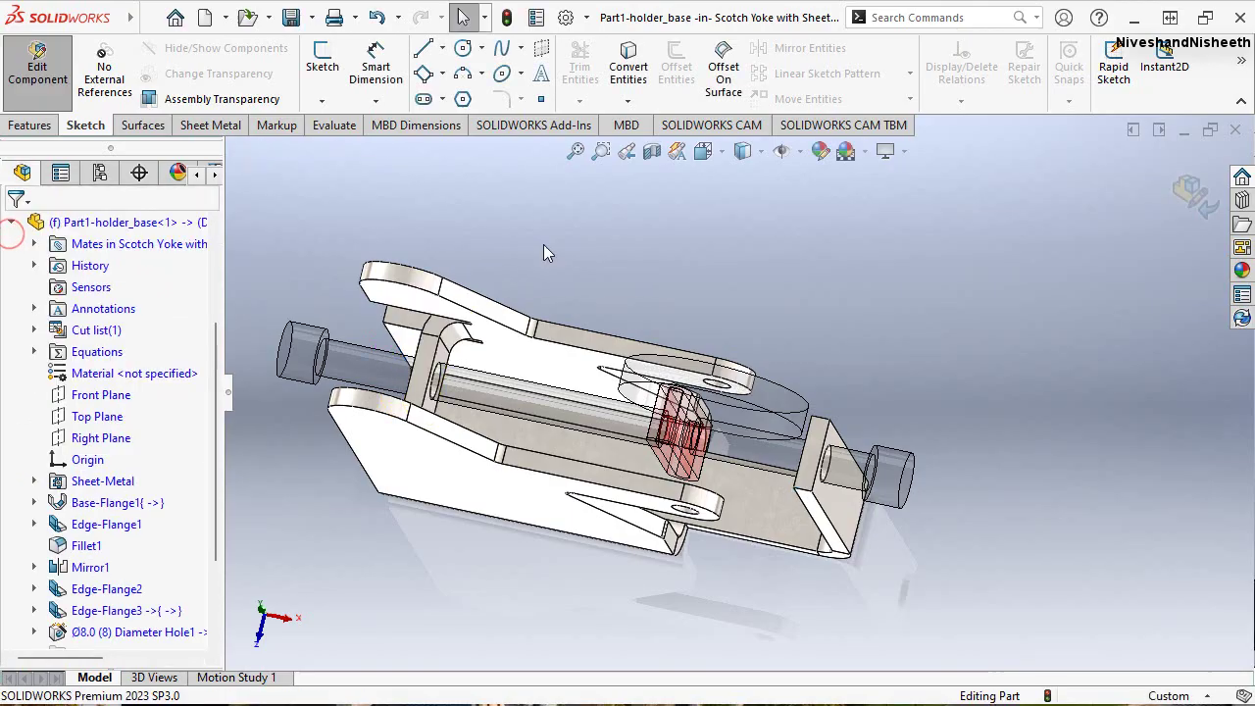
# Return to the assembly, view it from the front, and rotate the roll to slide the yoke
pyautogui.click(1183, 200)
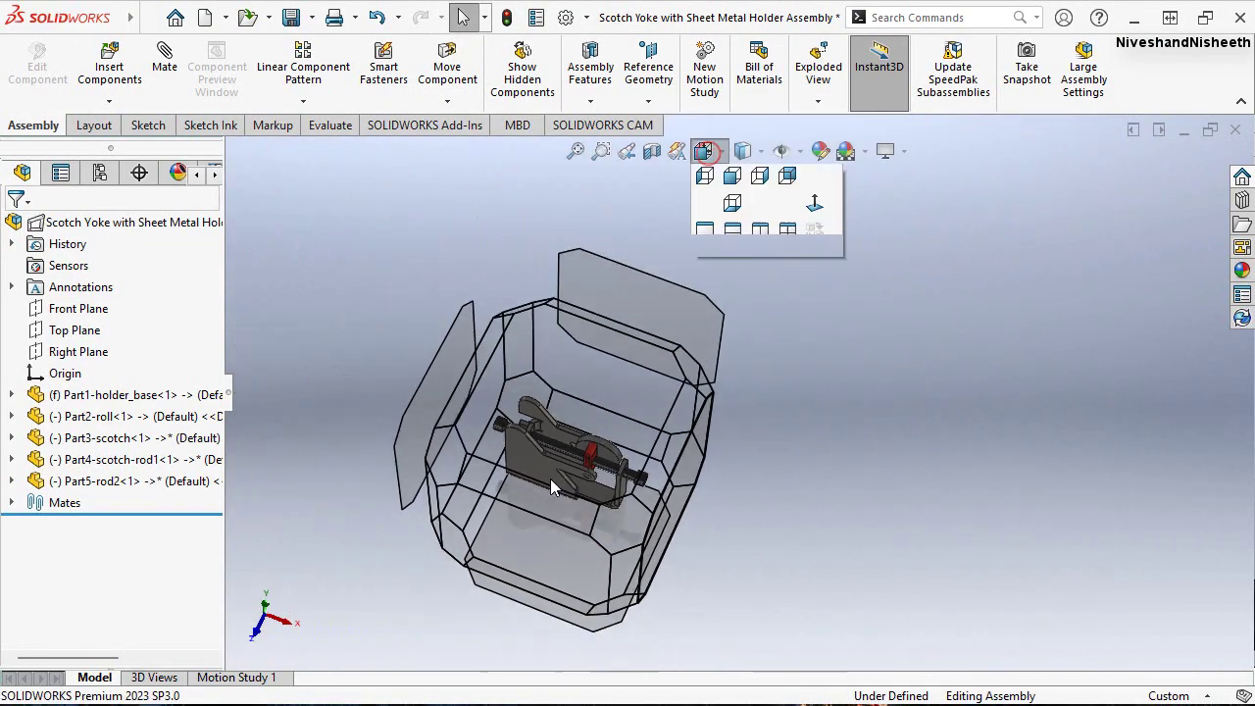
pyautogui.click(548, 557)
pyautogui.scroll(-2, 939, 327)
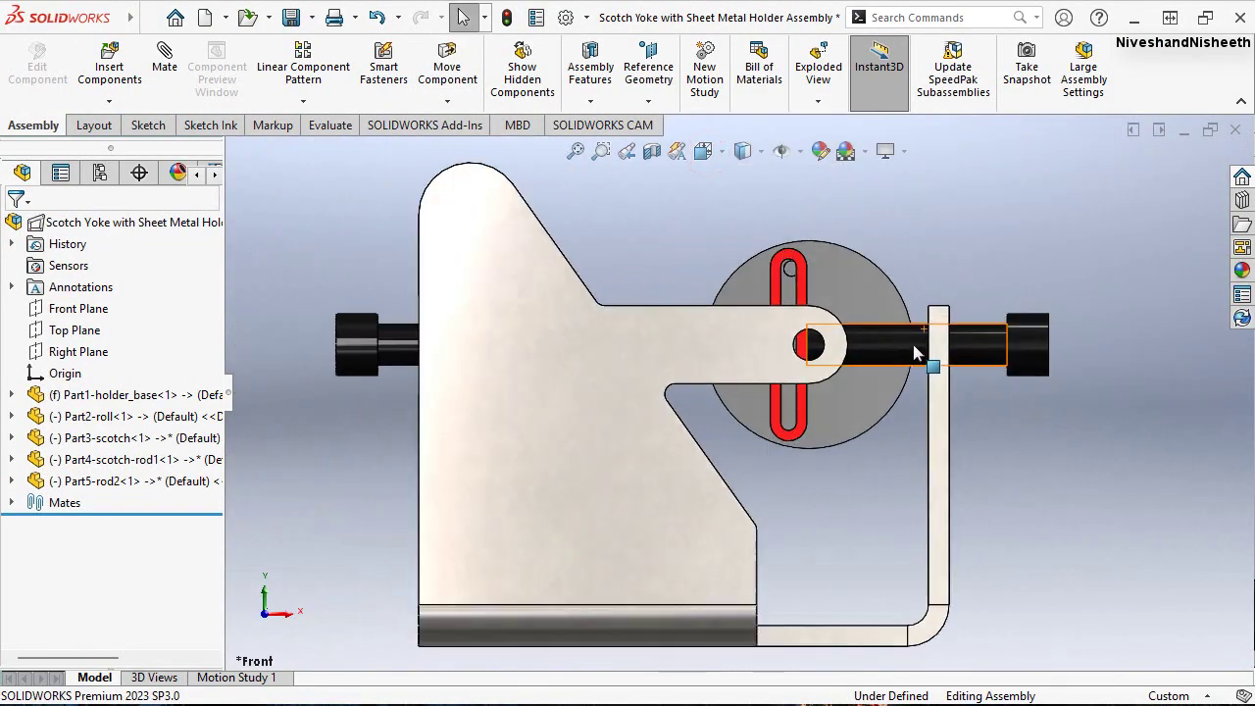
pyautogui.click(856, 292)
pyautogui.moveTo(875, 307)
pyautogui.mouseDown()
pyautogui.moveTo(668, 359)
pyautogui.moveTo(698, 217)
pyautogui.moveTo(874, 173)
pyautogui.moveTo(1032, 232)
pyautogui.moveTo(1061, 279)
pyautogui.moveTo(887, 193)
pyautogui.moveTo(647, 303)
pyautogui.moveTo(691, 505)
pyautogui.moveTo(990, 520)
pyautogui.moveTo(1016, 338)
pyautogui.moveTo(915, 341)
pyautogui.moveTo(874, 310)
pyautogui.mouseUp()
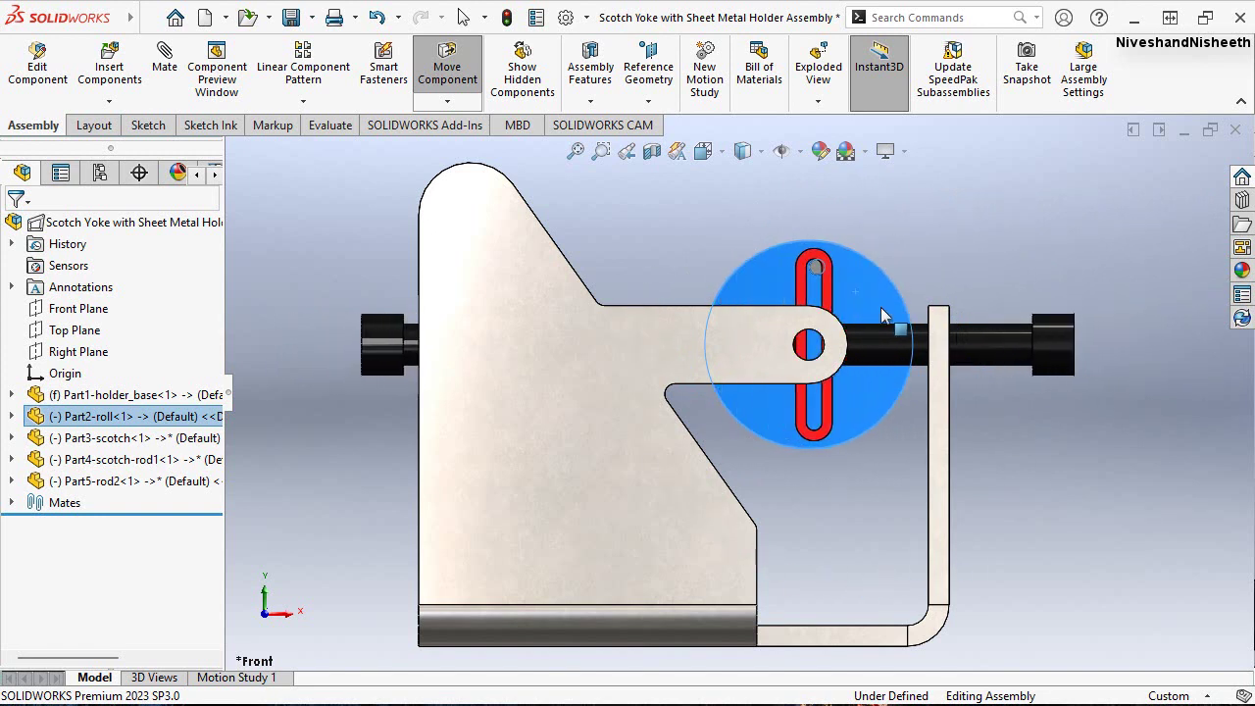
pyautogui.press('Escape')
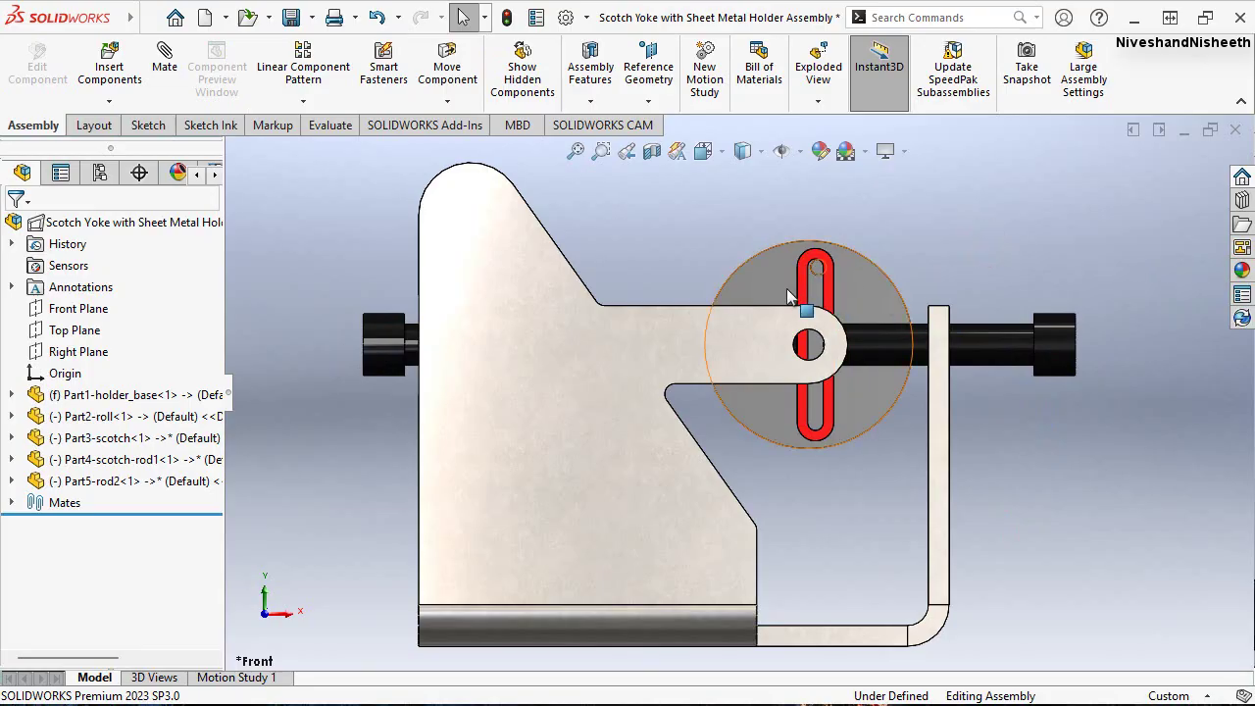
# Slide the scotch rod left, switch to Isometric, and turn the roll disc
pyautogui.moveTo(1006, 349)
pyautogui.mouseDown()
pyautogui.moveTo(941, 355)
pyautogui.moveTo(989, 350)
pyautogui.mouseUp()
pyautogui.press('Escape')
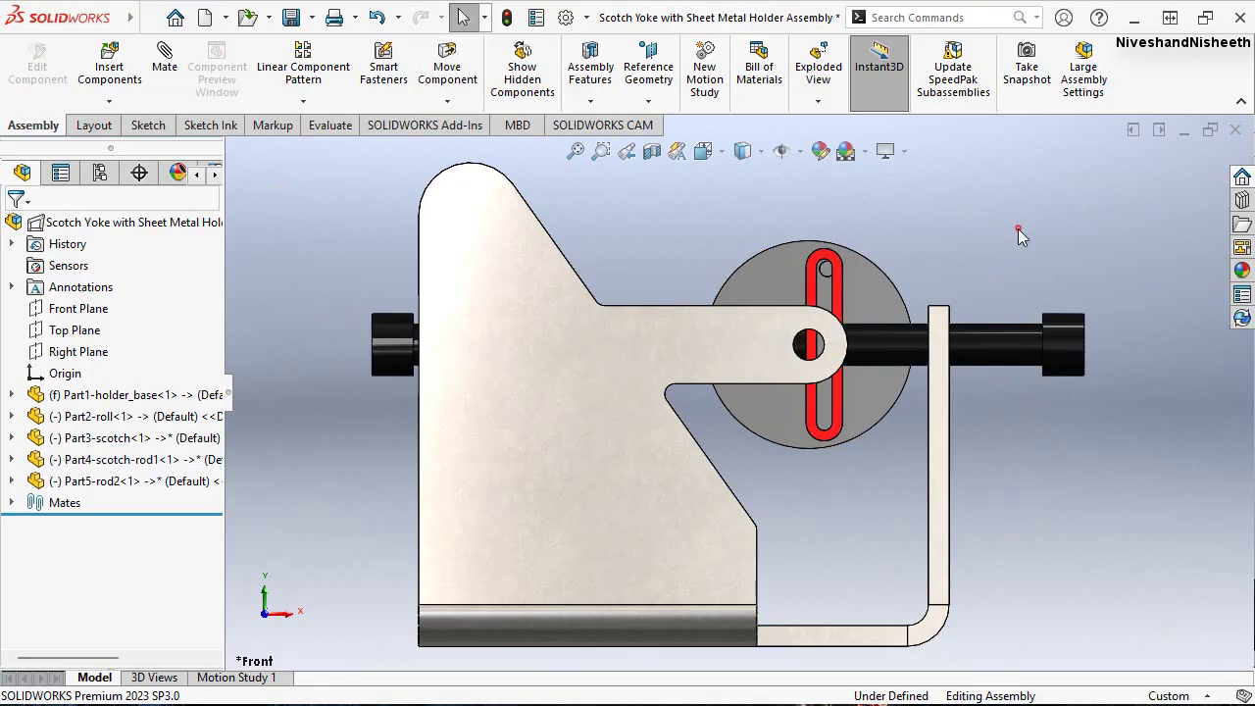
pyautogui.click(705, 157)
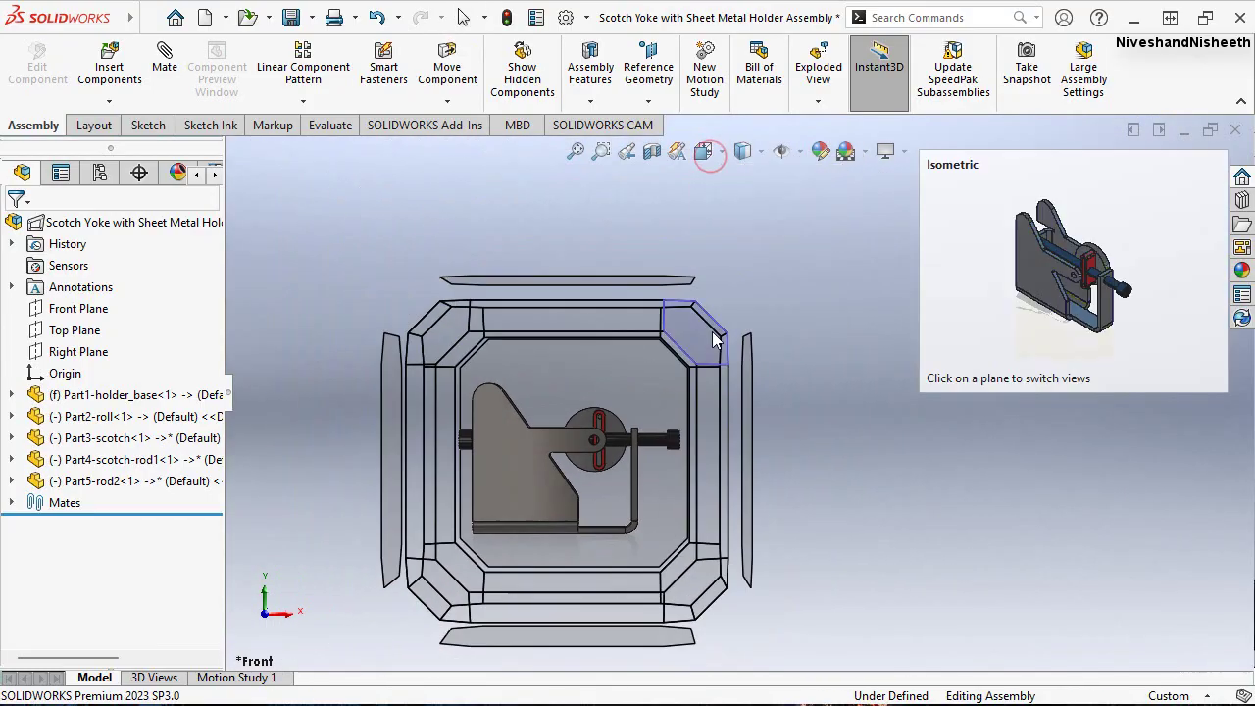
pyautogui.click(872, 231)
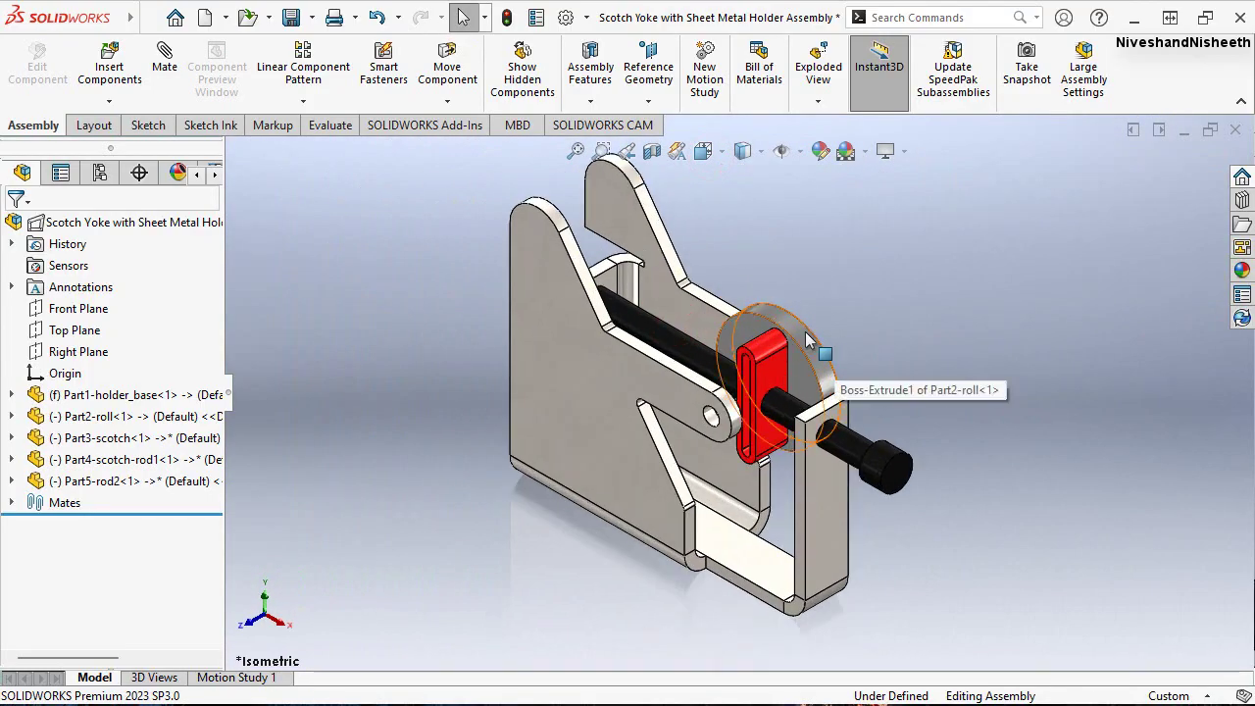
pyautogui.moveTo(803, 332)
pyautogui.mouseDown()
pyautogui.moveTo(710, 403)
pyautogui.moveTo(803, 232)
pyautogui.moveTo(922, 365)
pyautogui.moveTo(852, 309)
pyautogui.mouseUp()
pyautogui.press('Escape')
# Change to another standard view, drag the yoke and roll disc, and reorient the model
pyautogui.click(702, 151)
pyautogui.moveTo(436, 390)
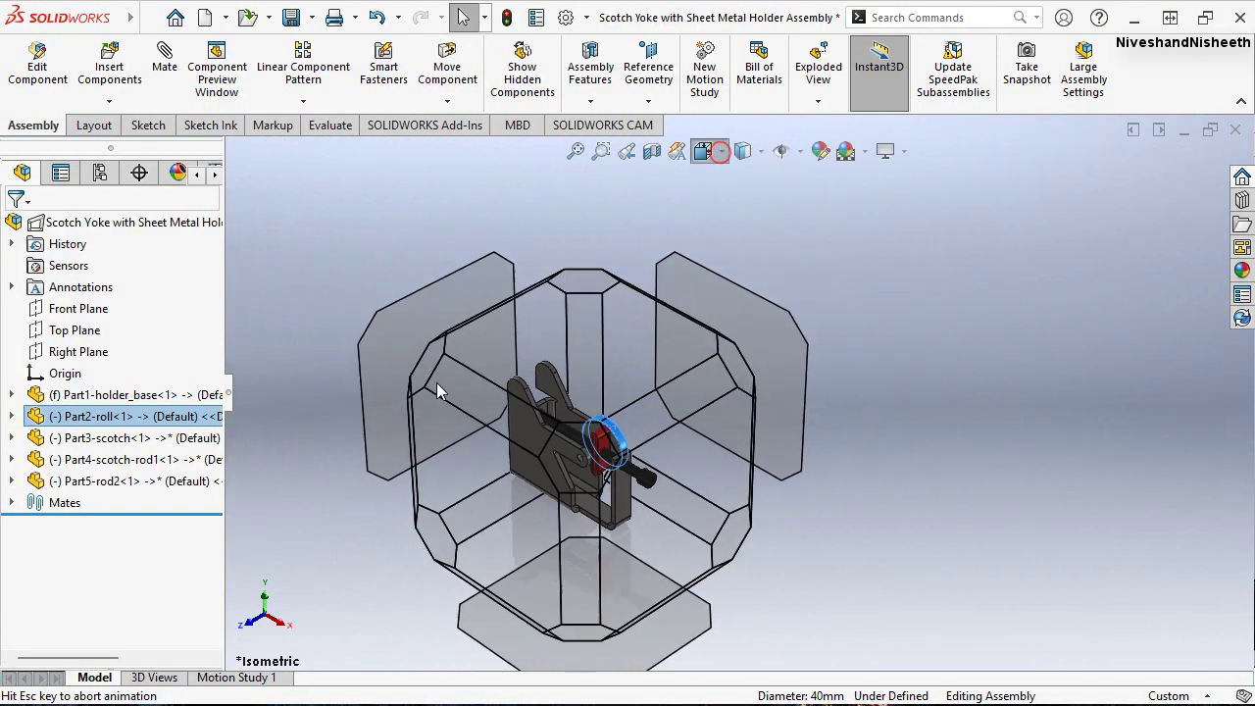
pyautogui.click(442, 376)
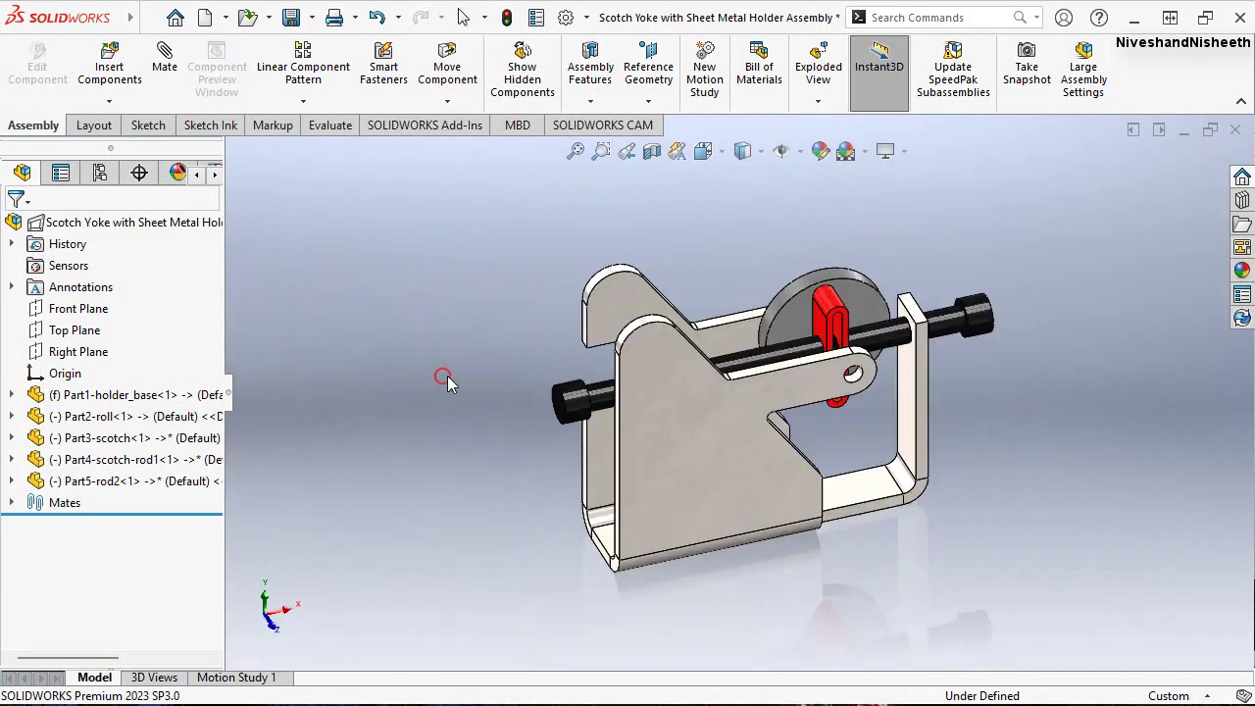
pyautogui.moveTo(763, 334)
pyautogui.mouseDown()
pyautogui.moveTo(802, 392)
pyautogui.moveTo(639, 434)
pyautogui.moveTo(646, 254)
pyautogui.moveTo(892, 237)
pyautogui.moveTo(744, 553)
pyautogui.moveTo(933, 468)
pyautogui.mouseUp()
pyautogui.moveTo(725, 294)
pyautogui.mouseDown()
pyautogui.moveTo(931, 260)
pyautogui.moveTo(714, 240)
pyautogui.moveTo(915, 271)
pyautogui.moveTo(940, 362)
pyautogui.moveTo(880, 335)
pyautogui.mouseUp()
pyautogui.press('Escape')
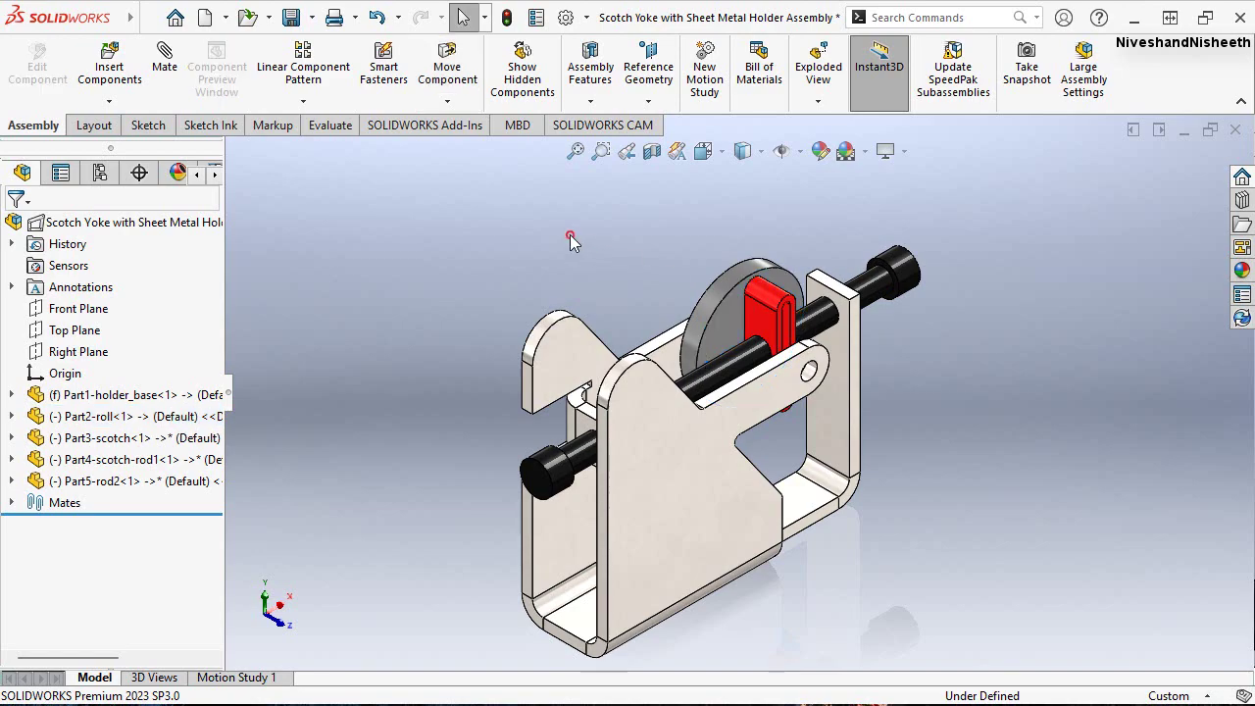
pyautogui.moveTo(570, 234)
pyautogui.mouseDown(button='middle')
pyautogui.moveTo(716, 202)
pyautogui.moveTo(864, 279)
pyautogui.mouseUp(button='middle')
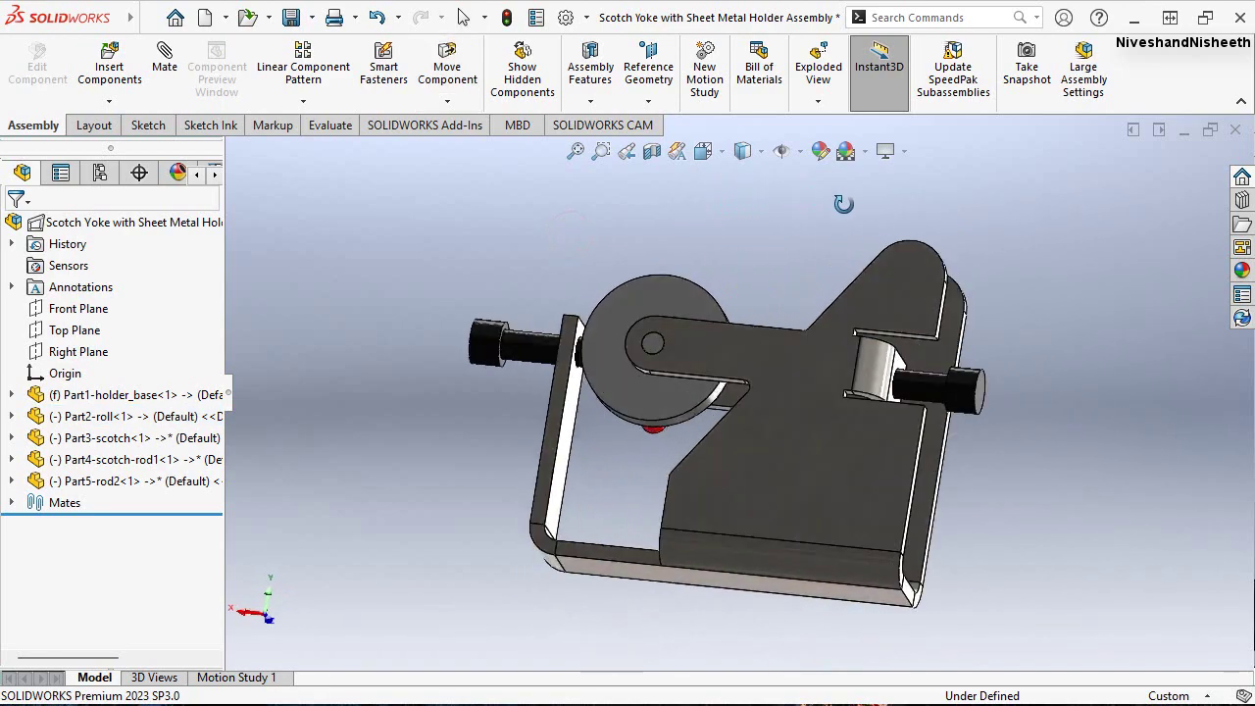
pyautogui.hotkey('ctrl', '7')
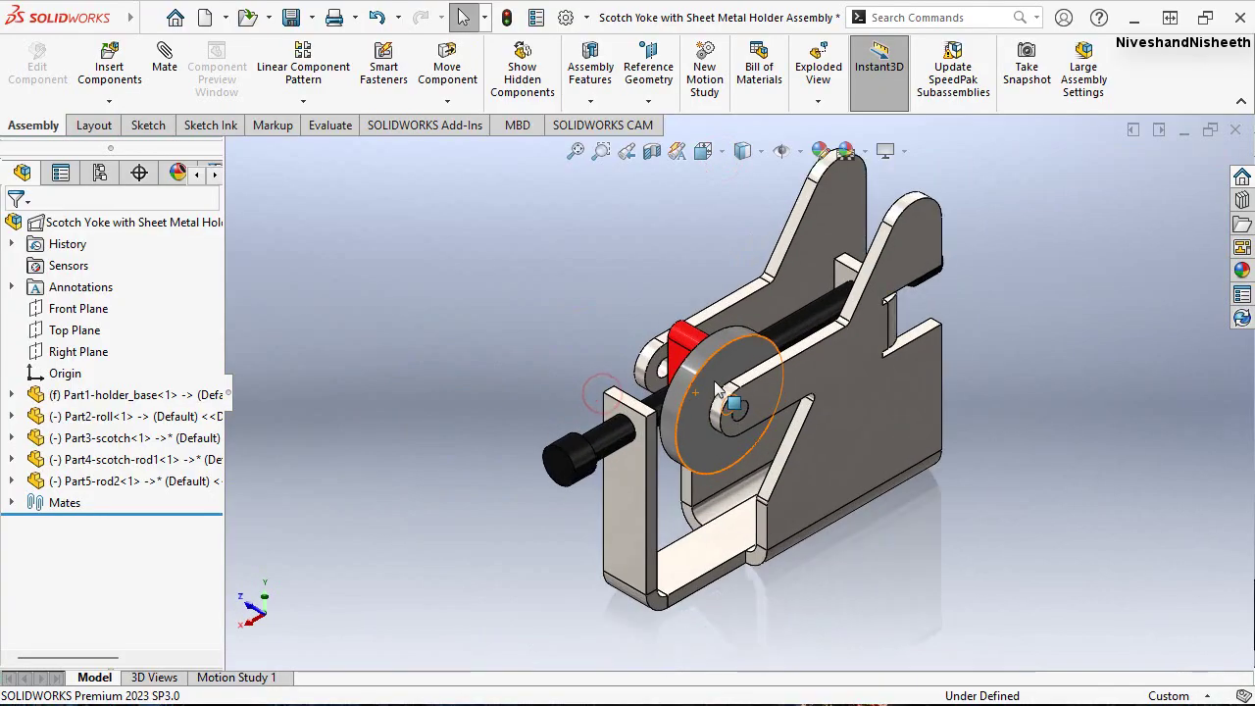
# Turn the roll by its circular edge, then switch back to Isometric view
pyautogui.click(716, 390)
pyautogui.click(446, 69)
pyautogui.moveTo(670, 505)
pyautogui.mouseDown()
pyautogui.moveTo(557, 519)
pyautogui.moveTo(869, 378)
pyautogui.moveTo(517, 278)
pyautogui.moveTo(876, 446)
pyautogui.mouseUp()
pyautogui.click(646, 267)
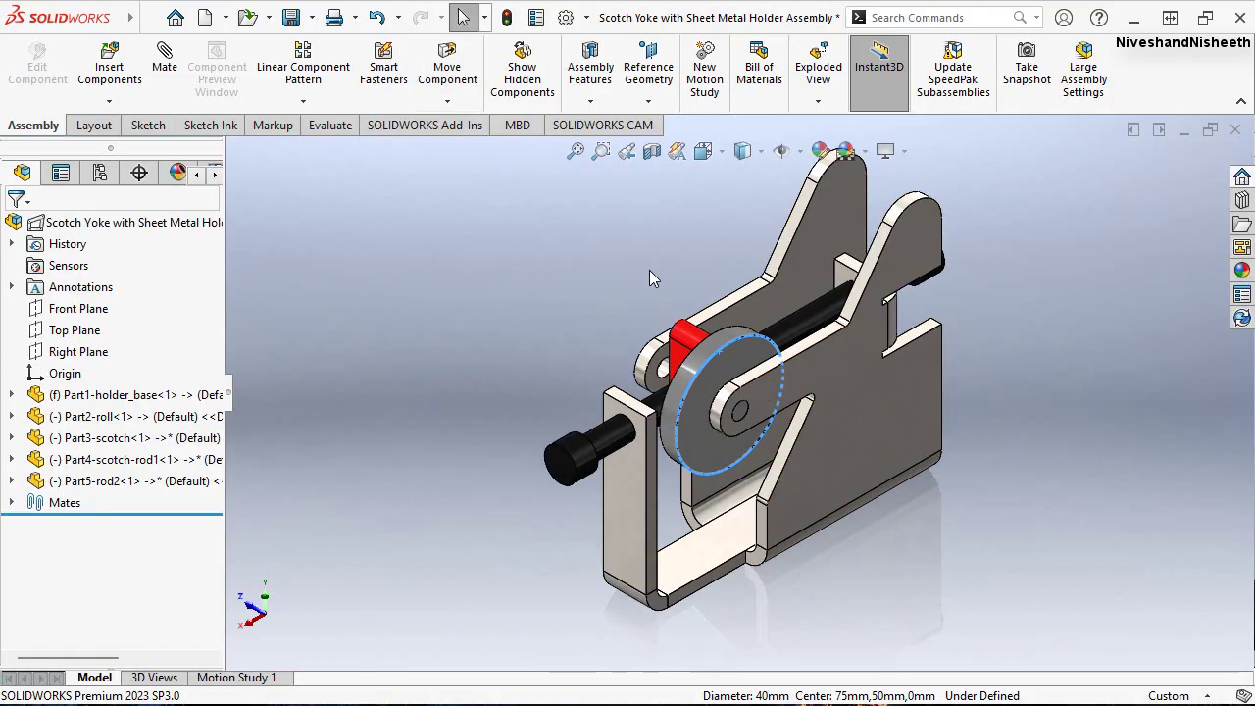
pyautogui.press('space')
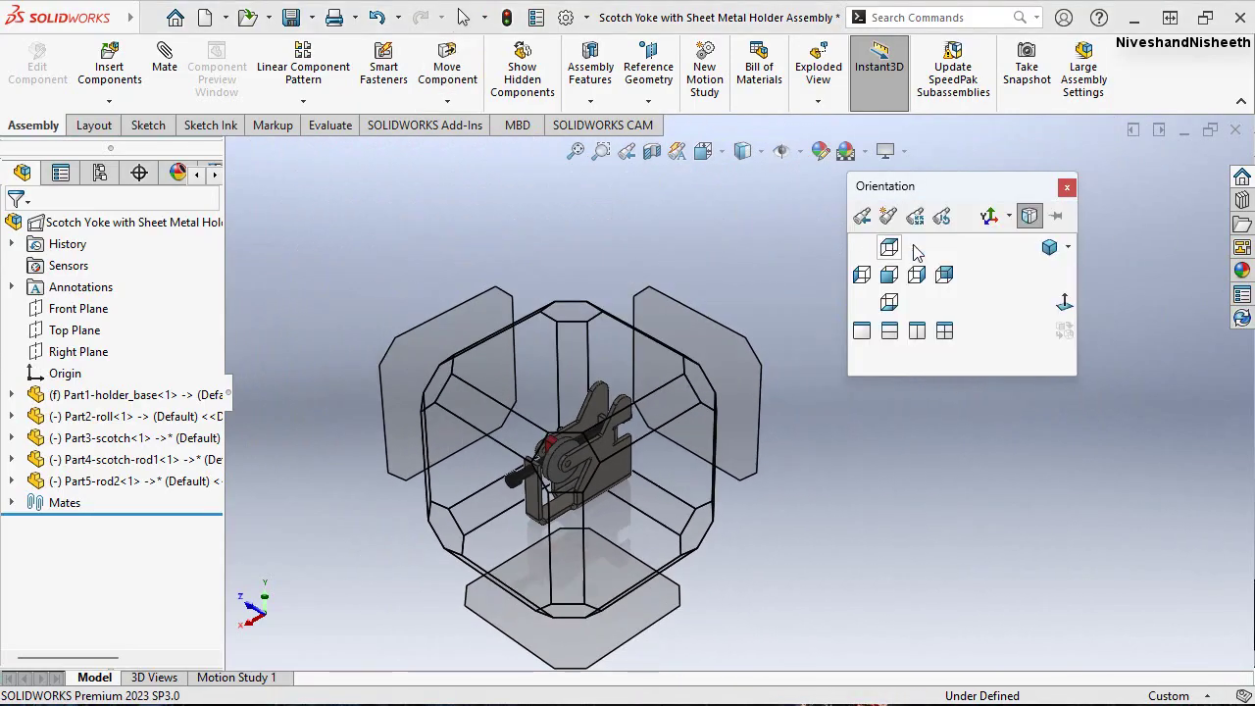
pyautogui.click(1051, 256)
pyautogui.click(1072, 272)
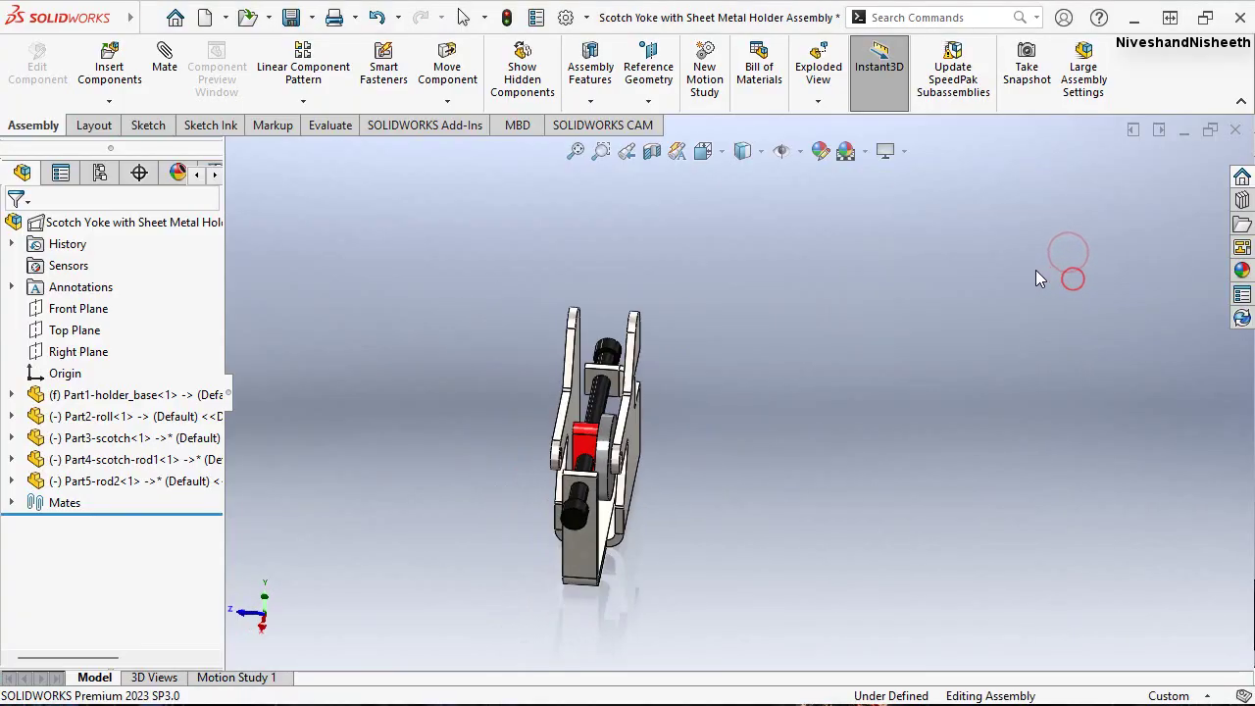
# Save all modified documents, rebuilding the Scotch Yoke assembly and the Part2-roll part first
pyautogui.hotkey('ctrl', 's')
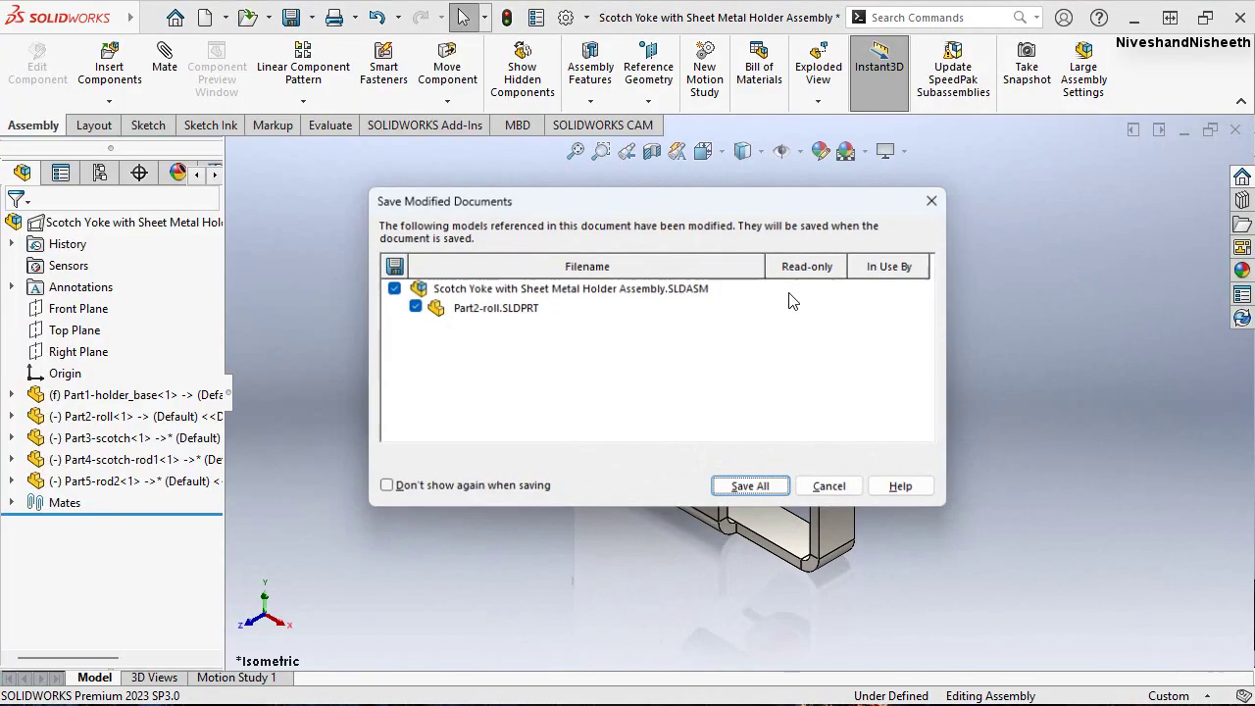
pyautogui.click(752, 488)
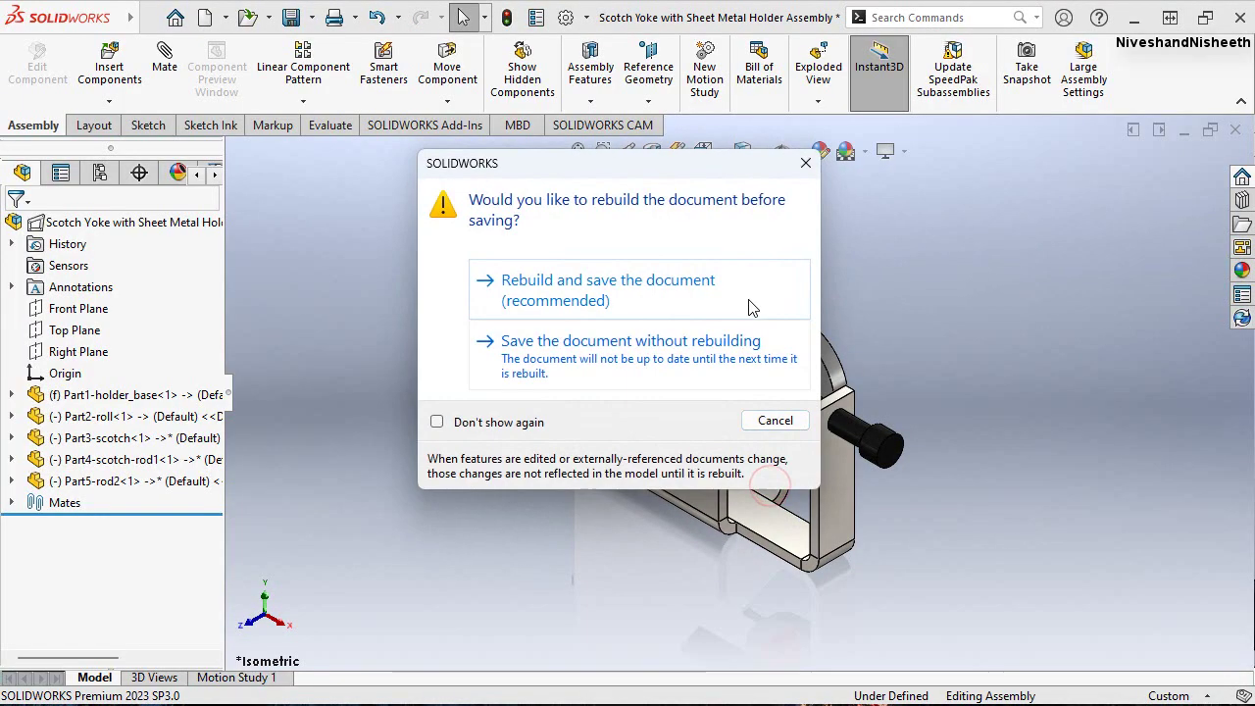
pyautogui.click(727, 299)
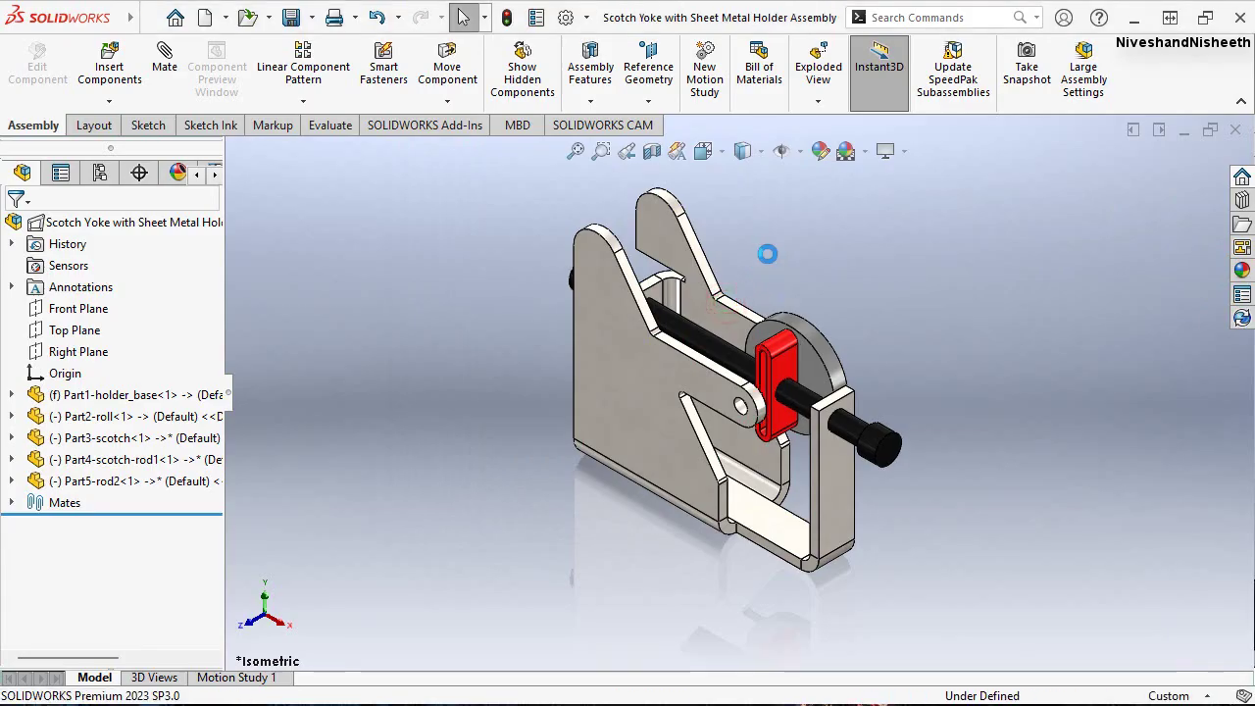
pyautogui.click(1004, 595)
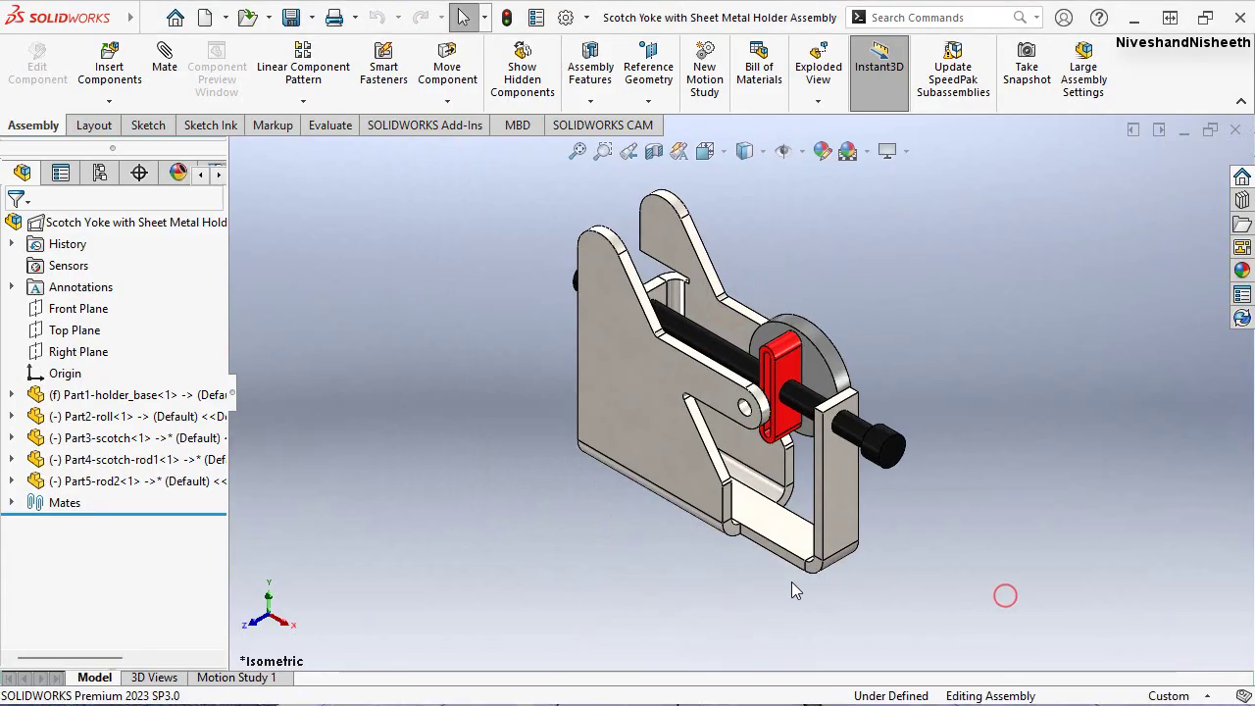
# Add RotaryMotor1 to Motion Study 1, driving the roll disc face at a constant 40 RPM
pyautogui.click(243, 681)
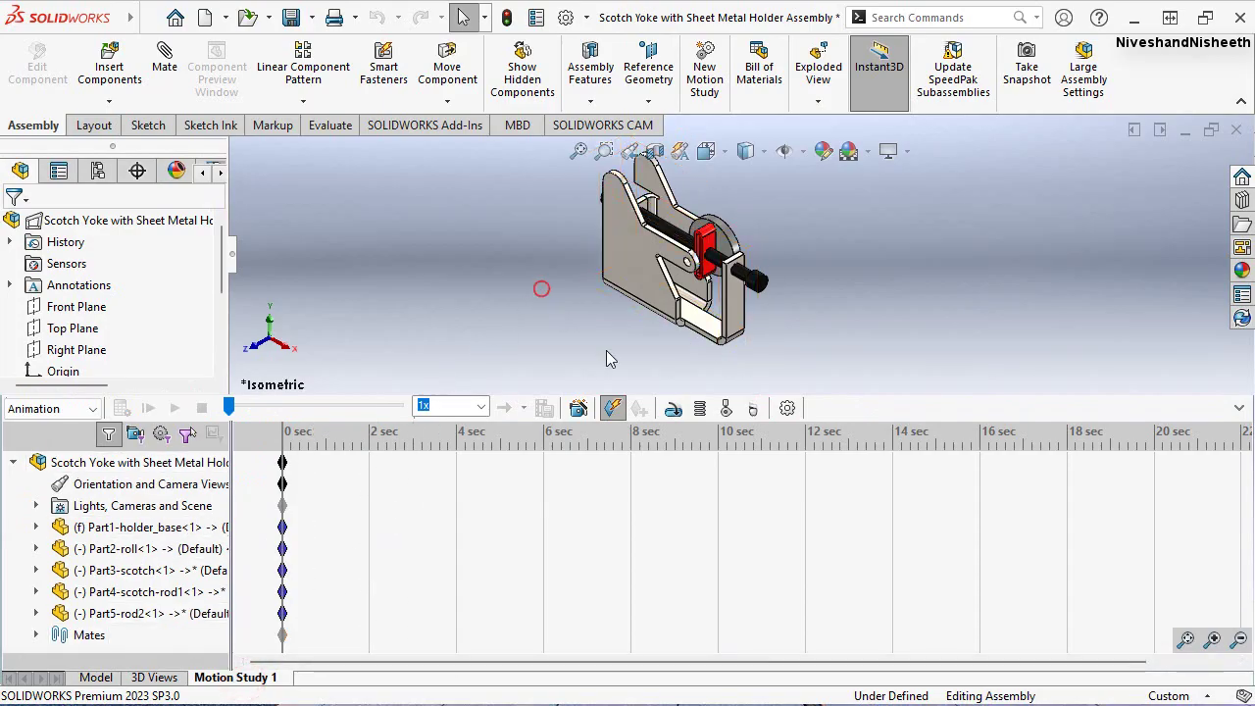
pyautogui.click(673, 409)
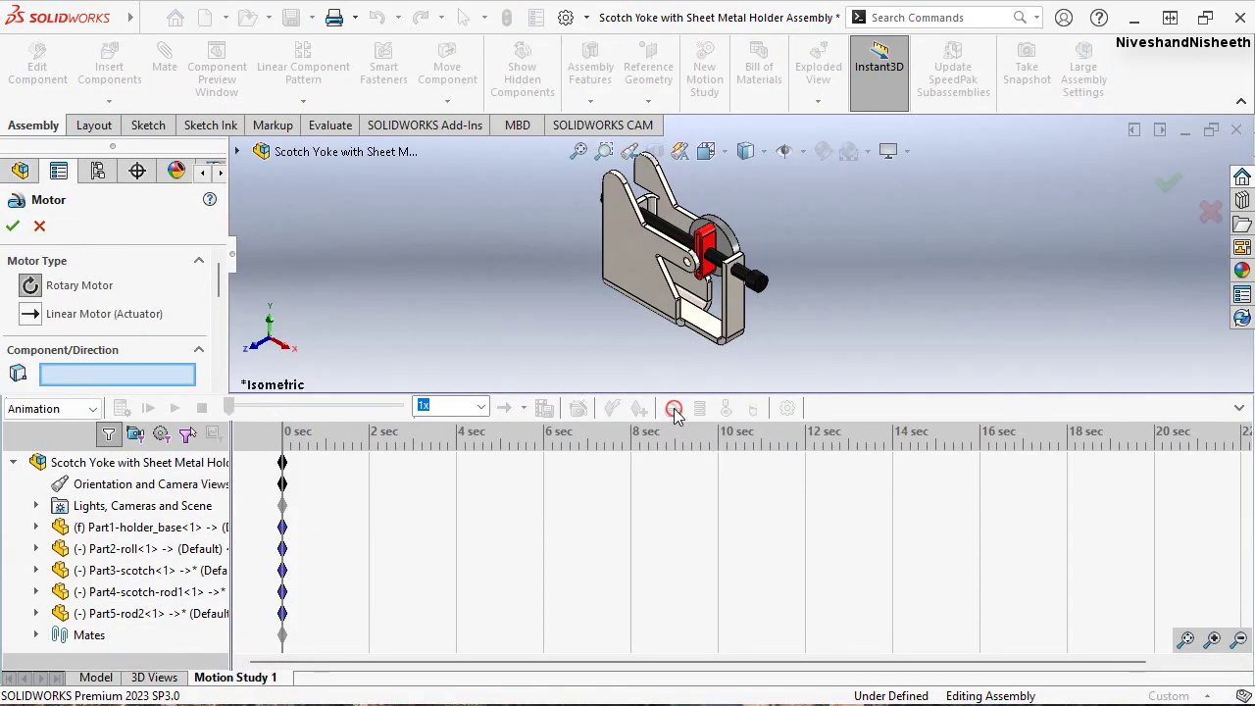
pyautogui.scroll(-2, 730, 213)
pyautogui.scroll(-2, 728, 230)
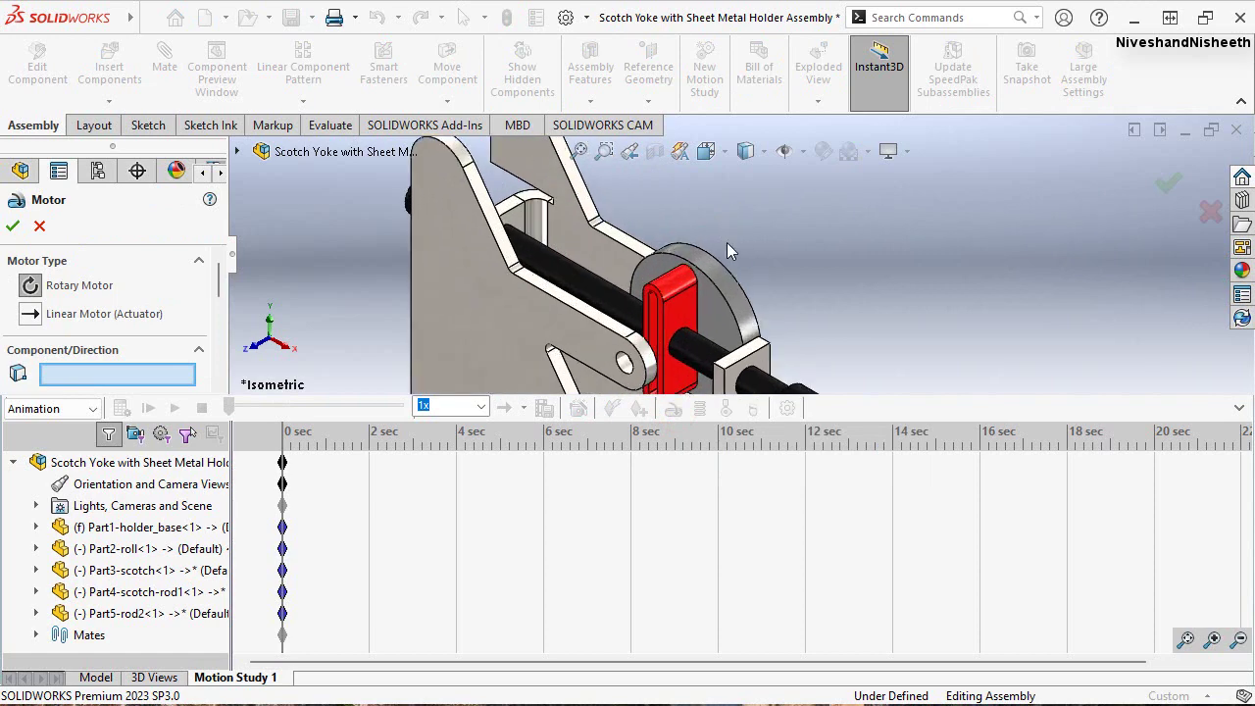
pyautogui.scroll(-2, 724, 260)
pyautogui.click(723, 294)
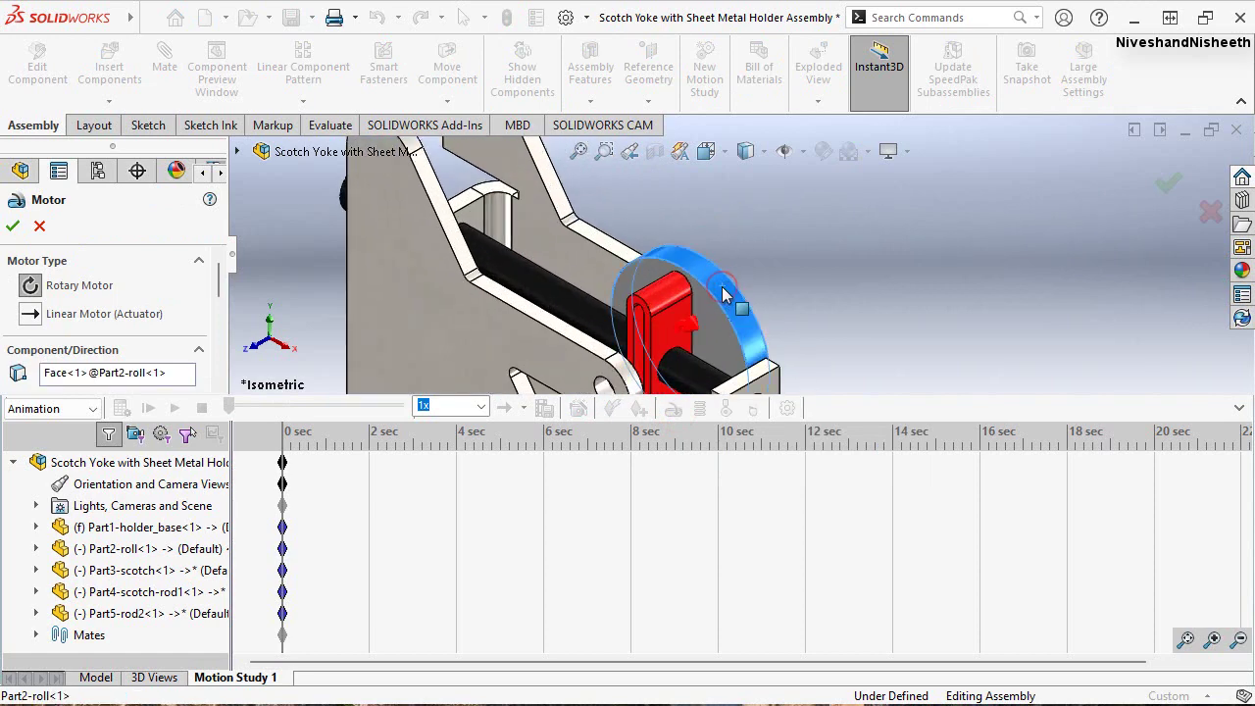
pyautogui.moveTo(220, 280)
pyautogui.mouseDown()
pyautogui.moveTo(221, 358)
pyautogui.moveTo(218, 340)
pyautogui.mouseUp()
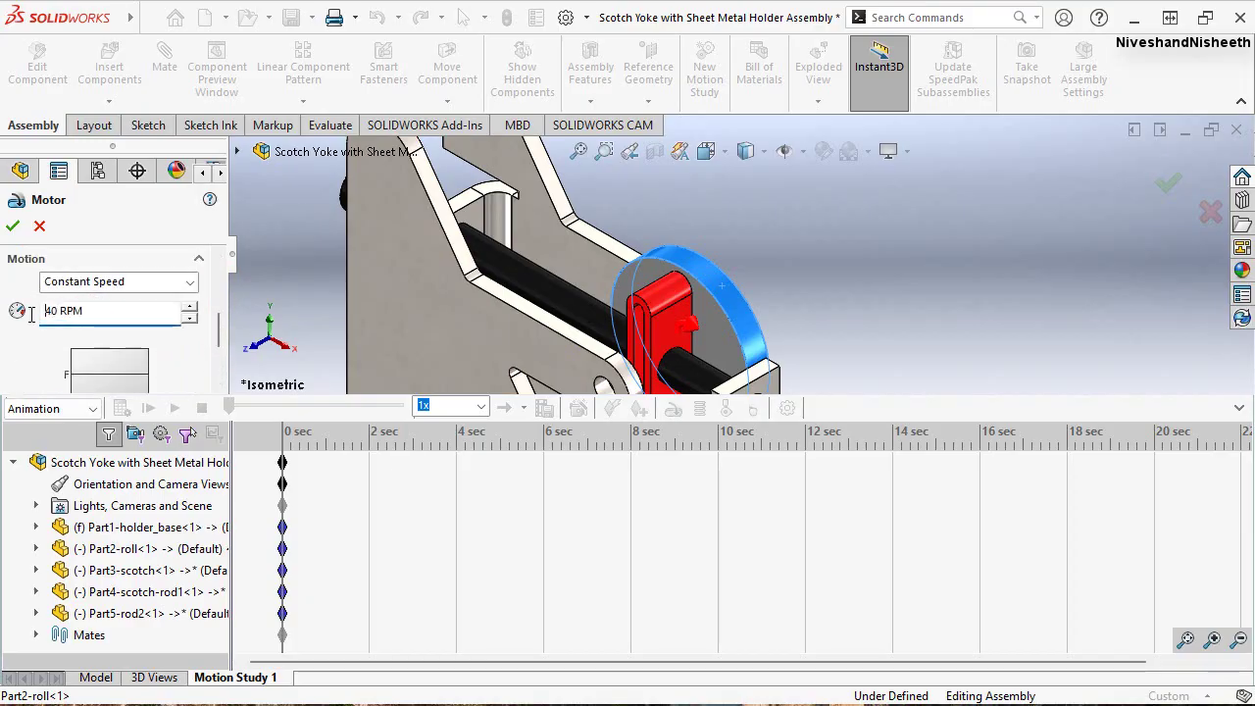
pyautogui.click(12, 228)
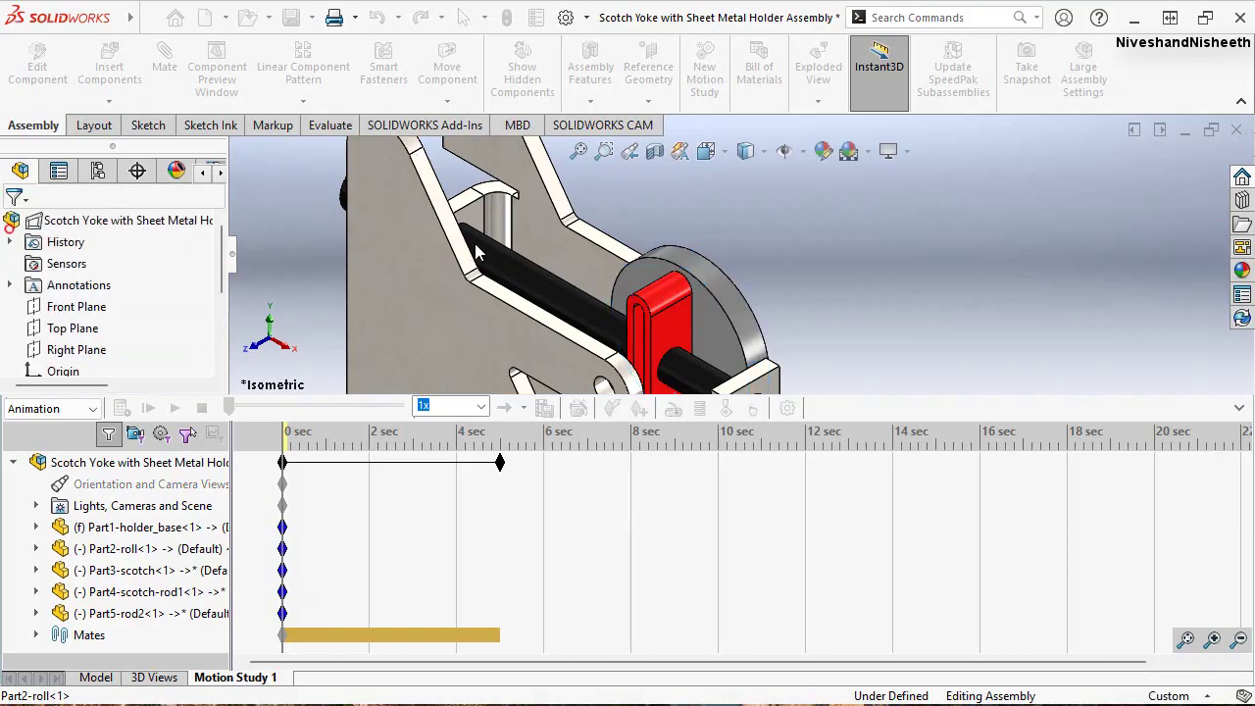
pyautogui.scroll(5, 843, 294)
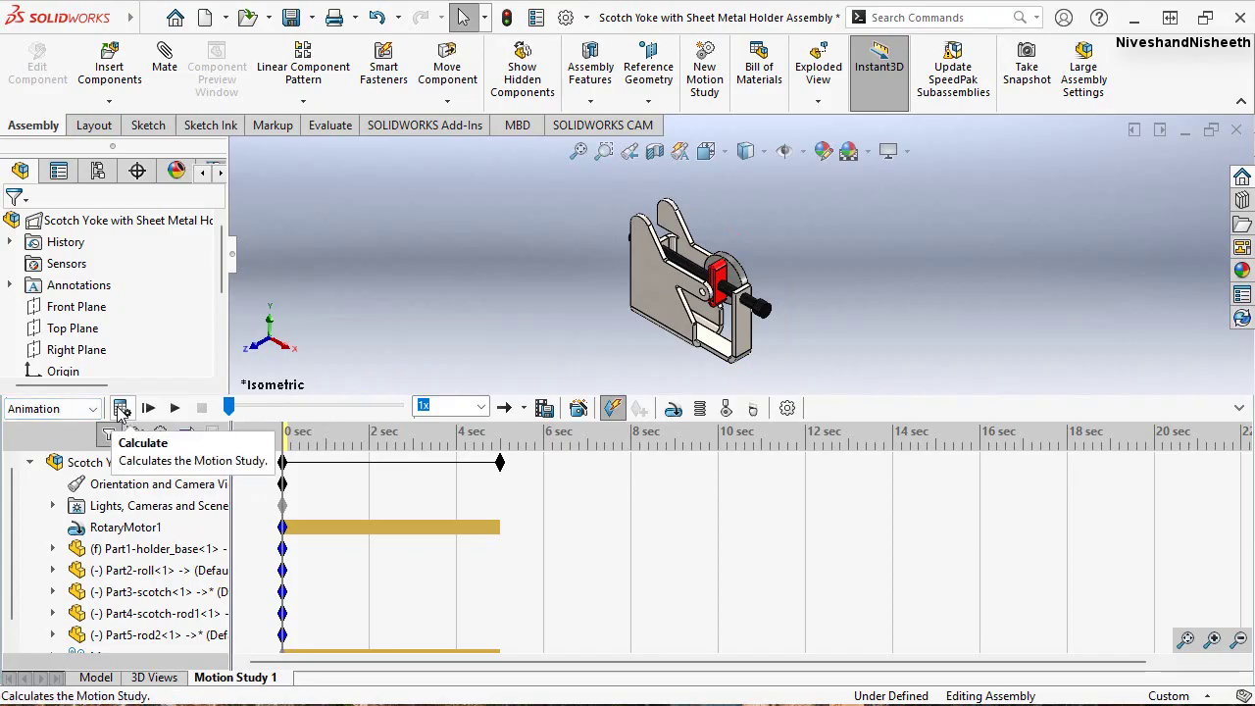
# Calculate the motion study and change its type from Animation to Basic Motion
pyautogui.click(121, 409)
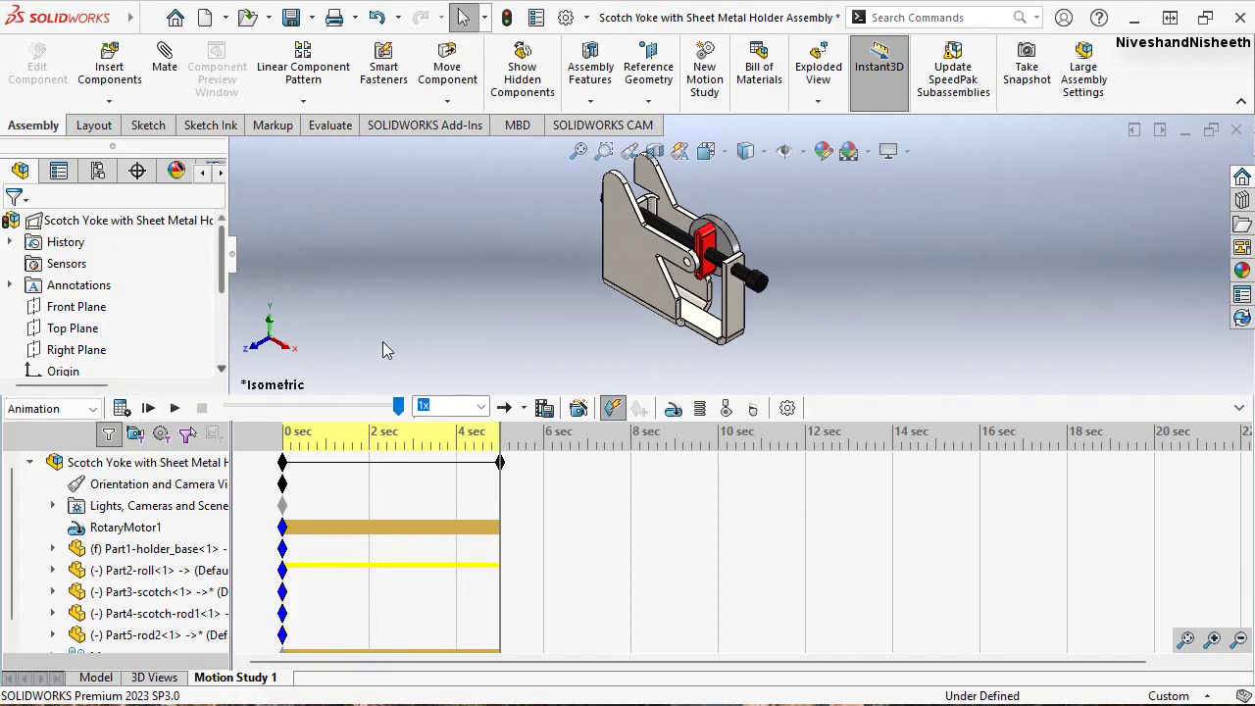
pyautogui.click(88, 410)
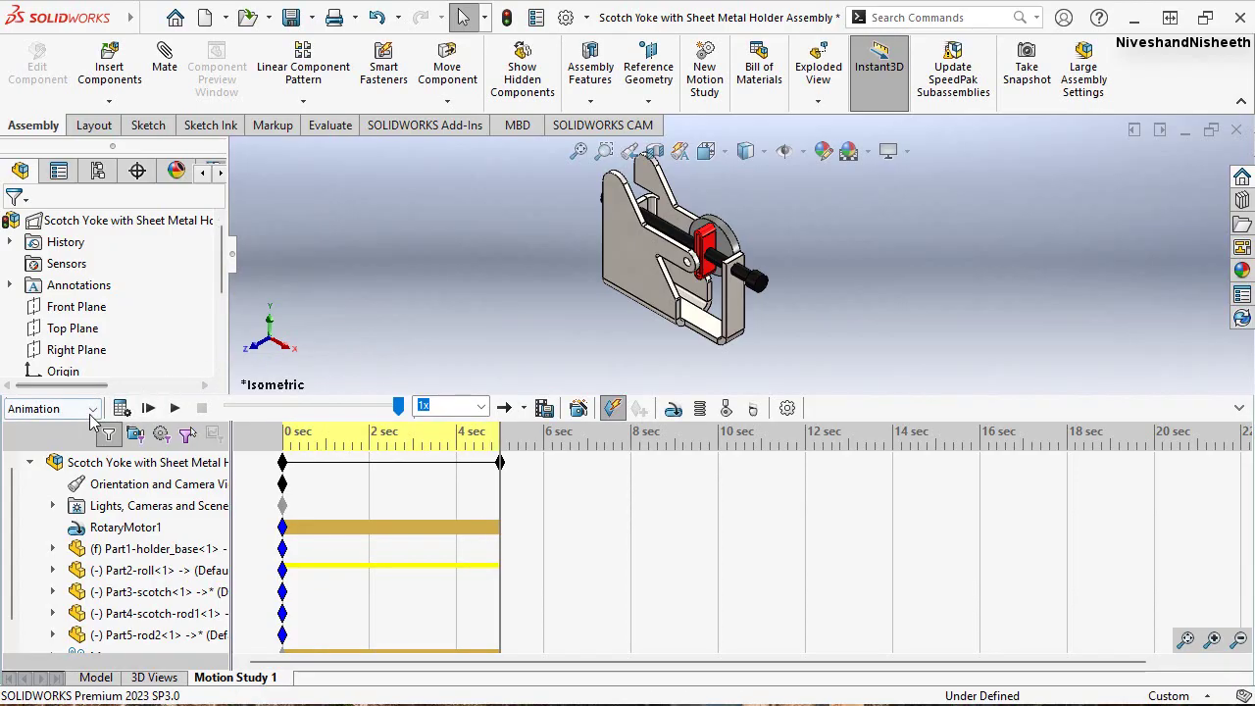
pyautogui.click(44, 448)
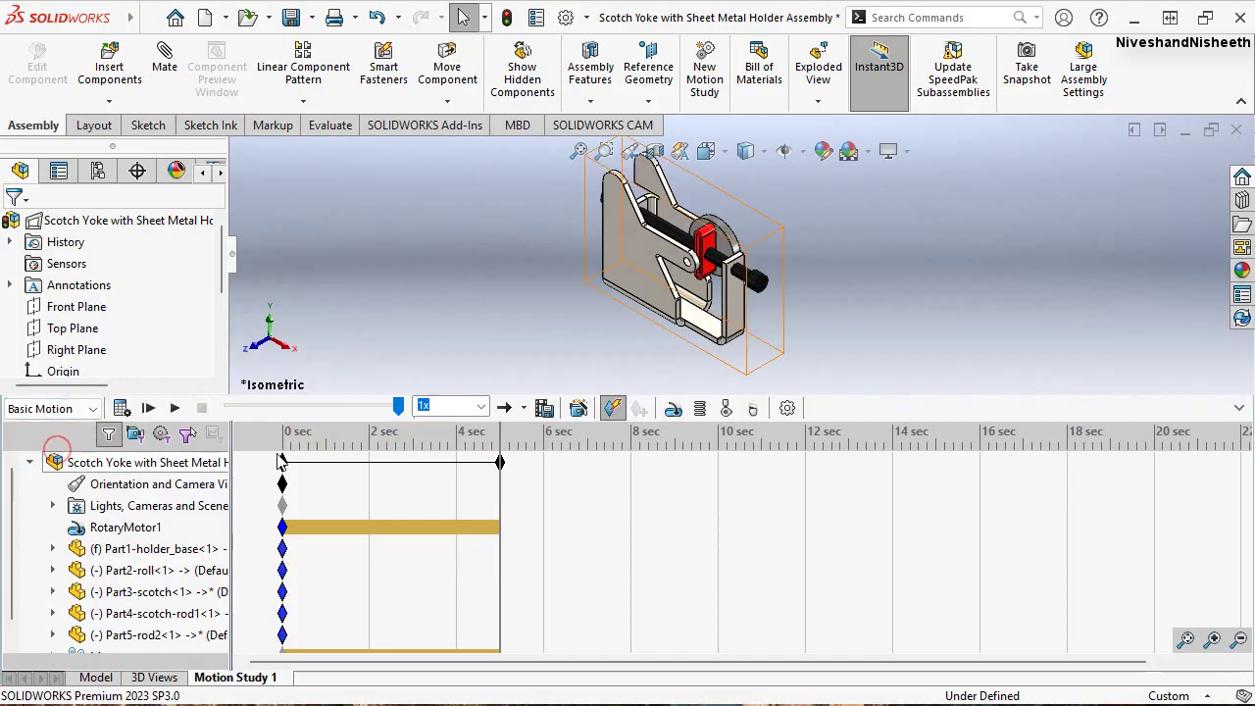
# Collapse the MotionManager timeline, FeatureManager tree and CommandManager ribbon so the model fills the screen
pyautogui.click(1237, 412)
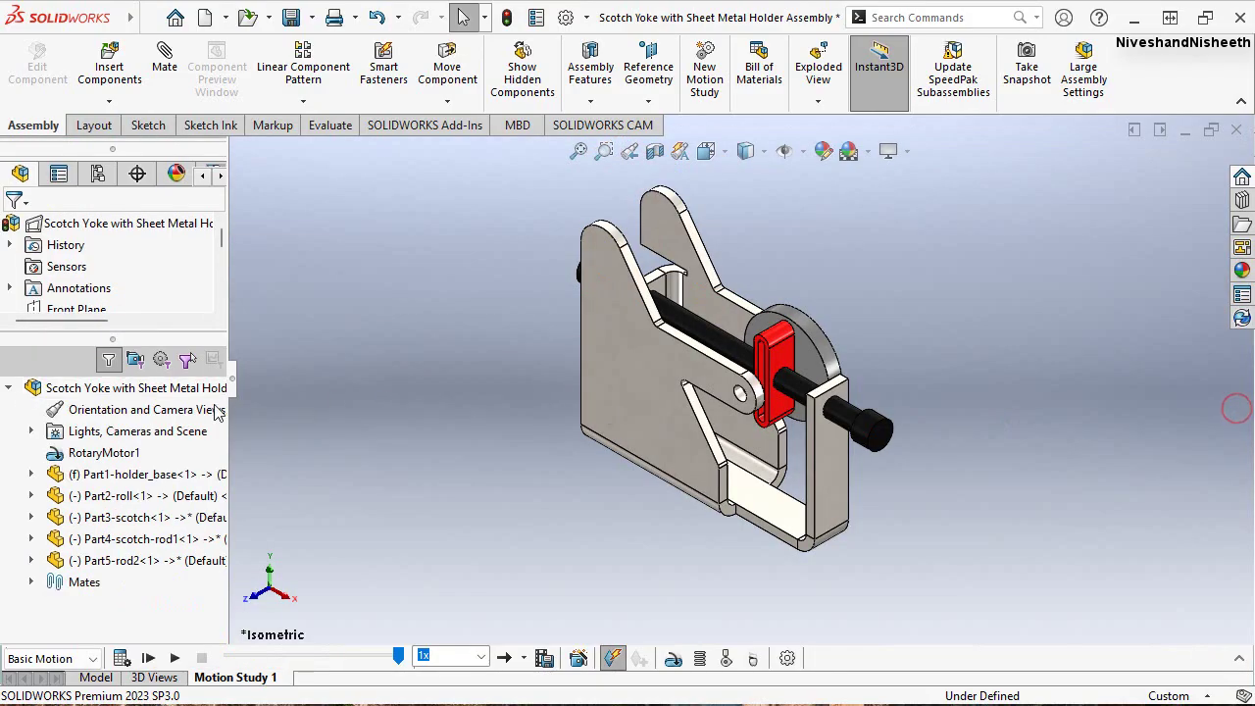
pyautogui.click(232, 381)
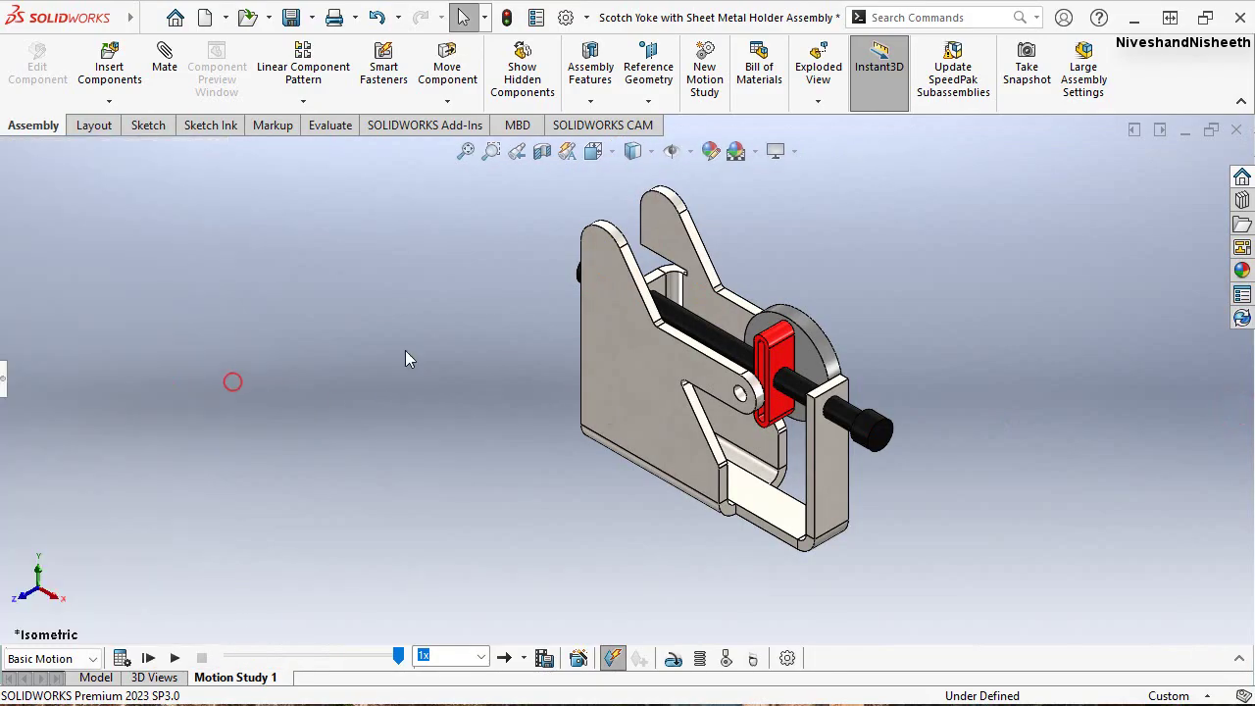
pyautogui.click(1242, 103)
pyautogui.scroll(3, 392, 299)
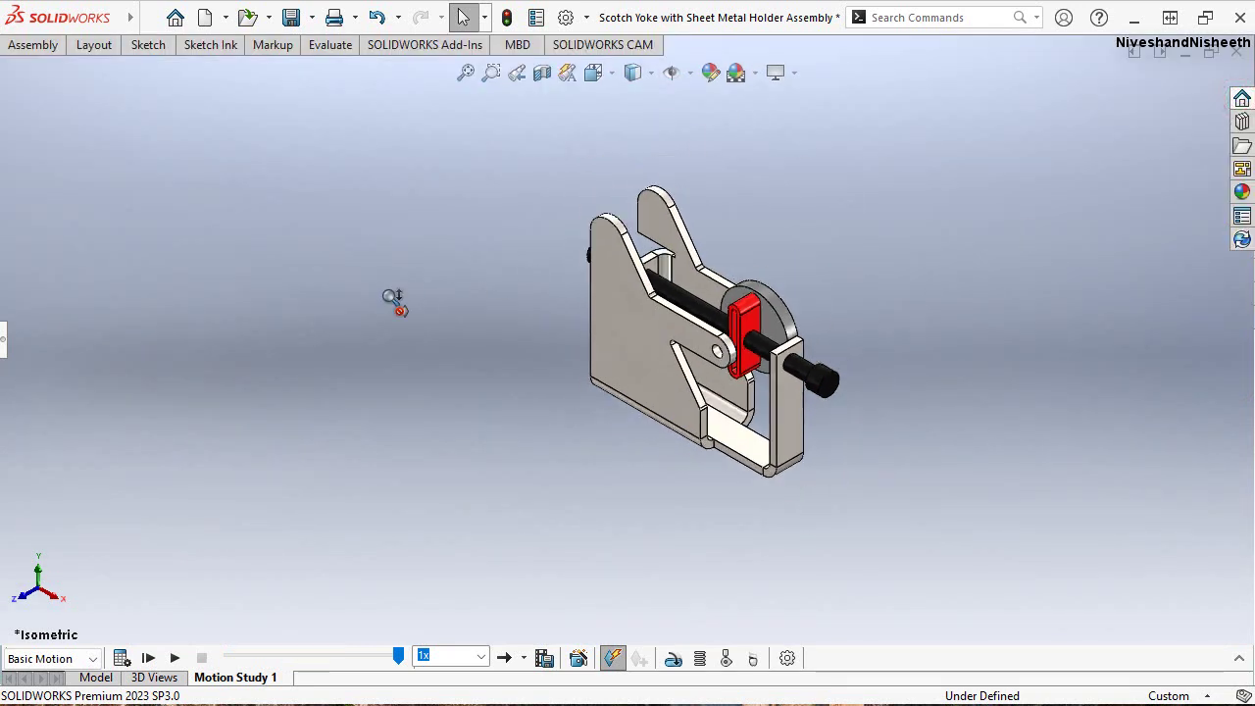
pyautogui.scroll(-2, 800, 315)
pyautogui.scroll(-1, 596, 359)
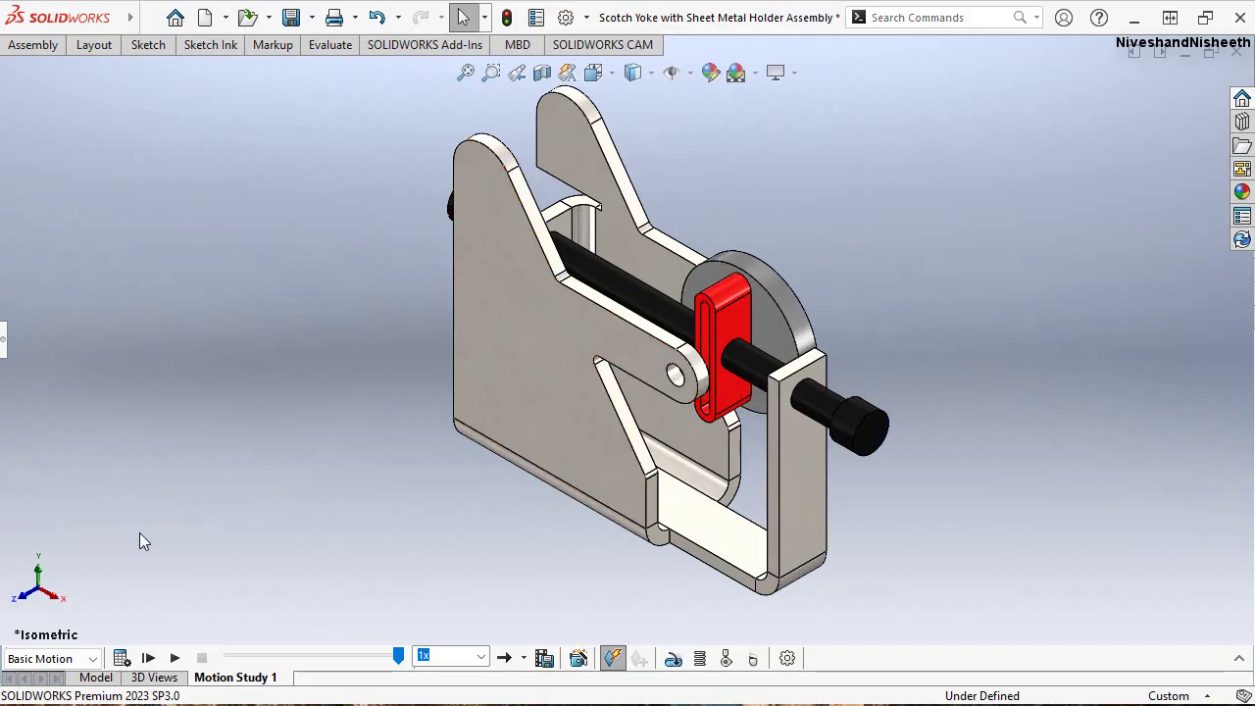
# Calculate the Basic Motion study past the layout-sketch warning and play it in Front view
pyautogui.click(121, 658)
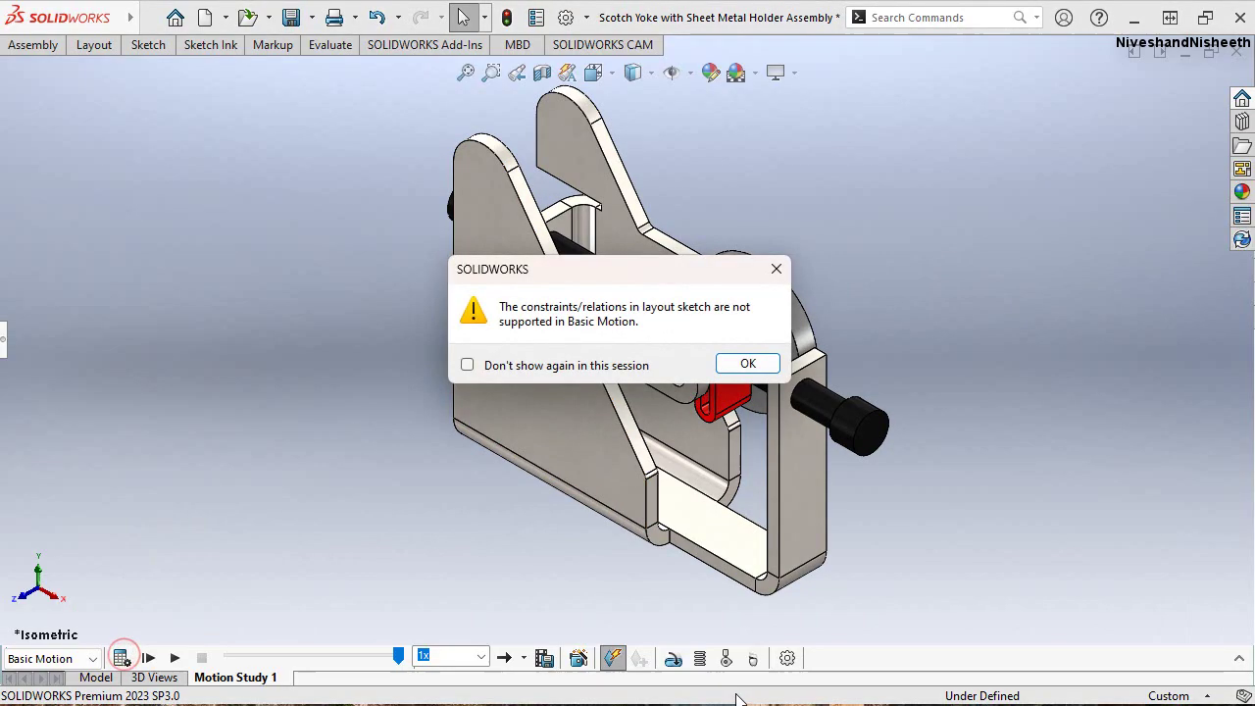
pyautogui.click(747, 365)
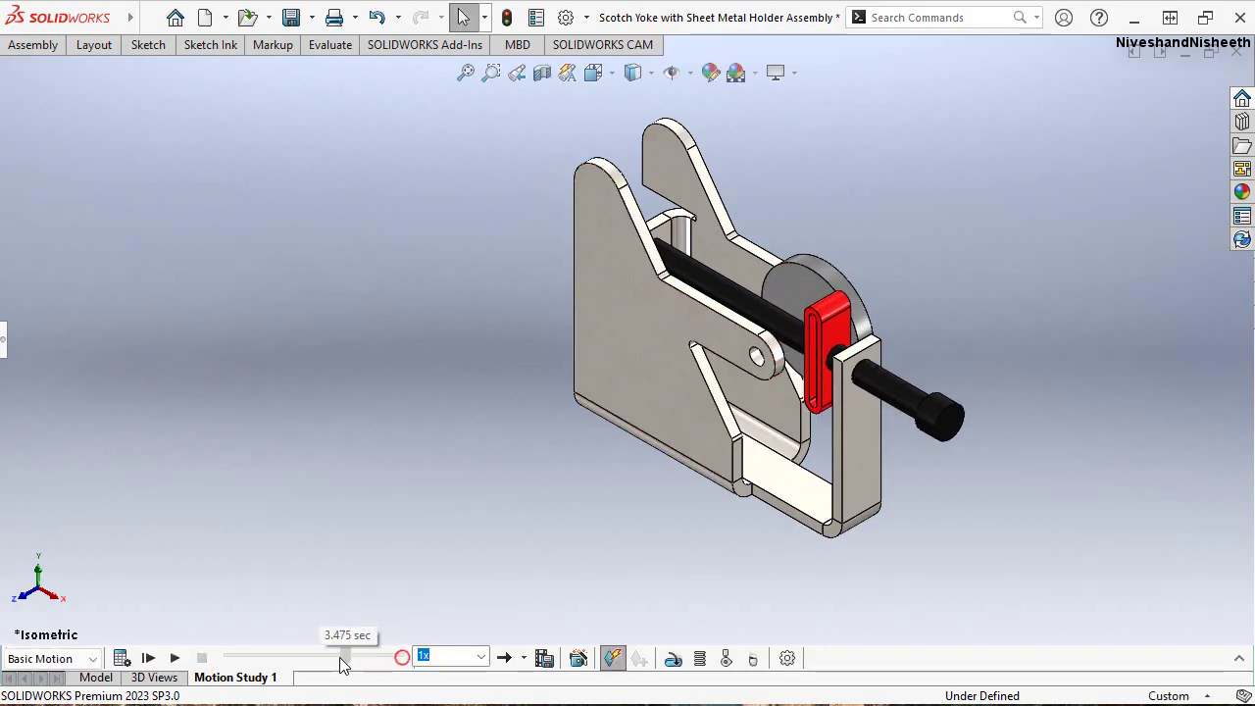
pyautogui.click(605, 74)
pyautogui.click(414, 460)
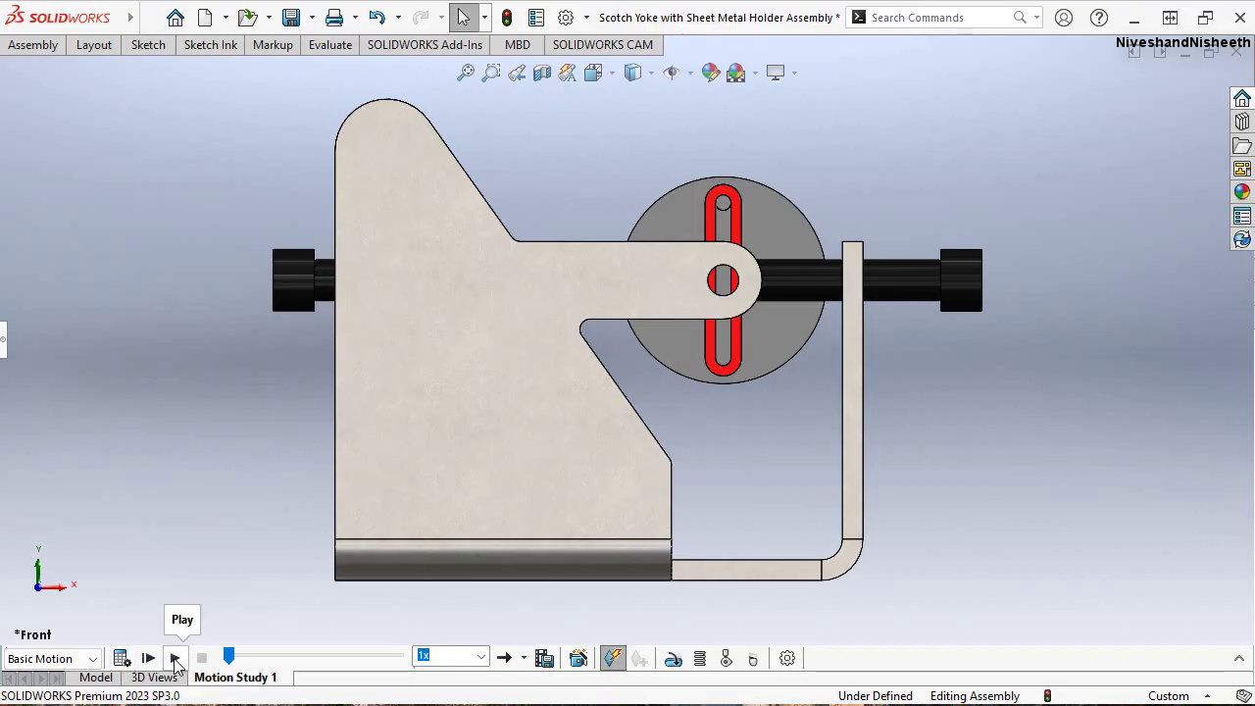
pyautogui.click(174, 657)
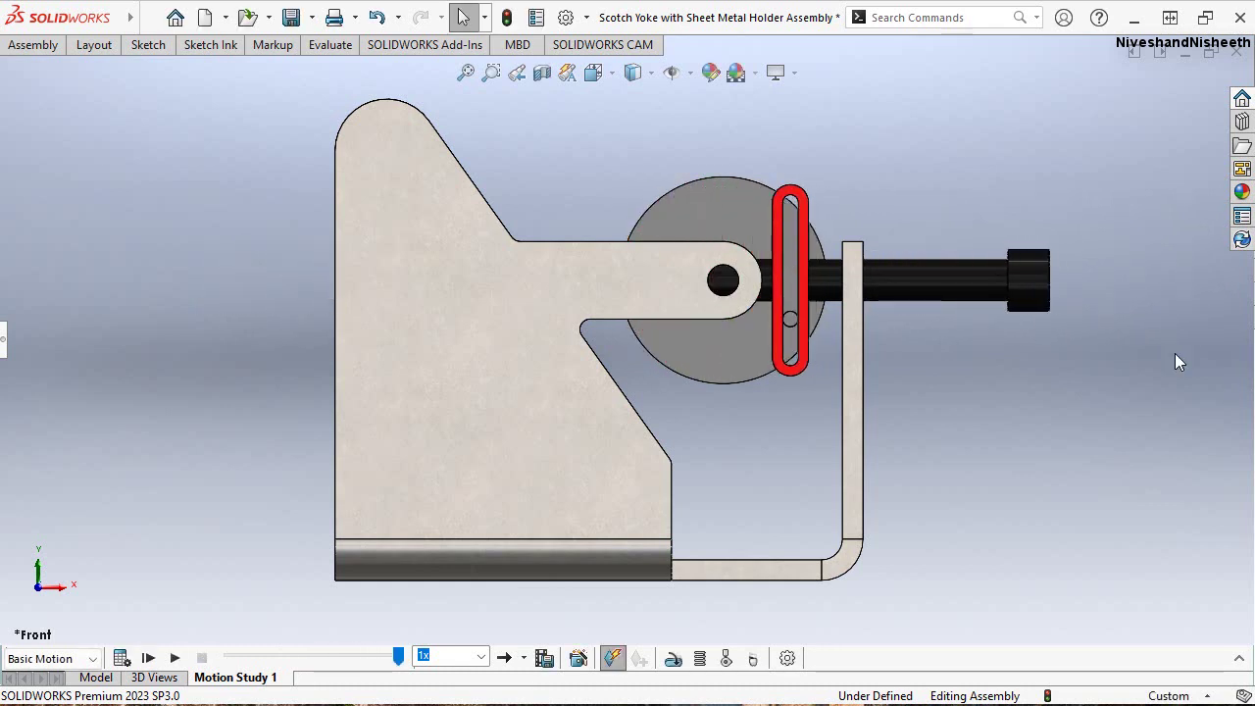
# Return to Isometric view, re-dock the Assembly CommandManager and expand the FeatureManager tree
pyautogui.click(618, 72)
pyautogui.moveTo(338, 278)
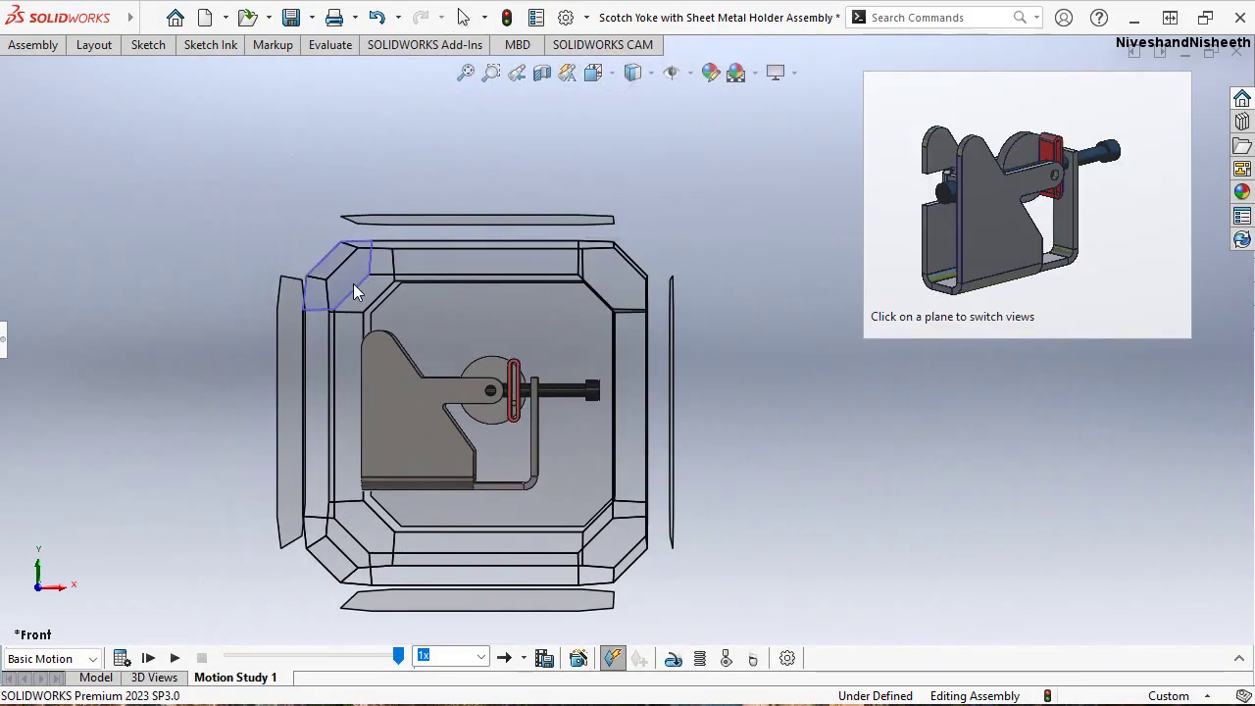
pyautogui.click(353, 284)
pyautogui.click(34, 46)
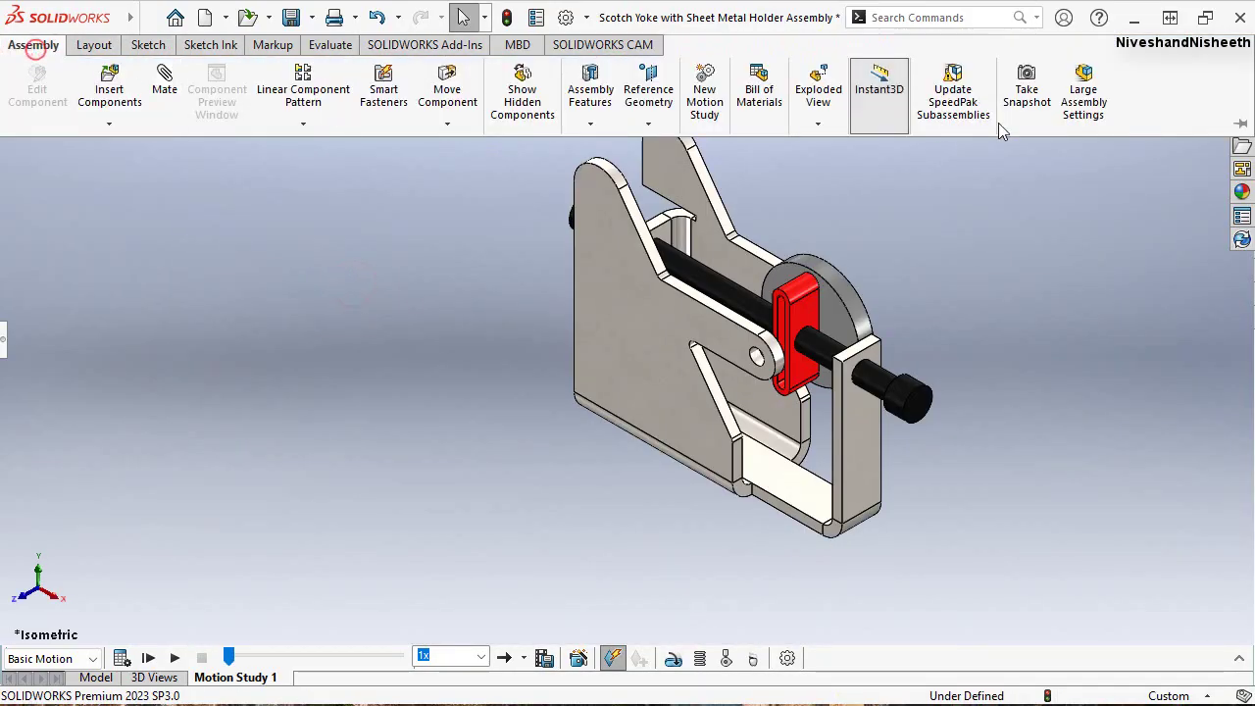
pyautogui.click(1240, 125)
pyautogui.click(4, 382)
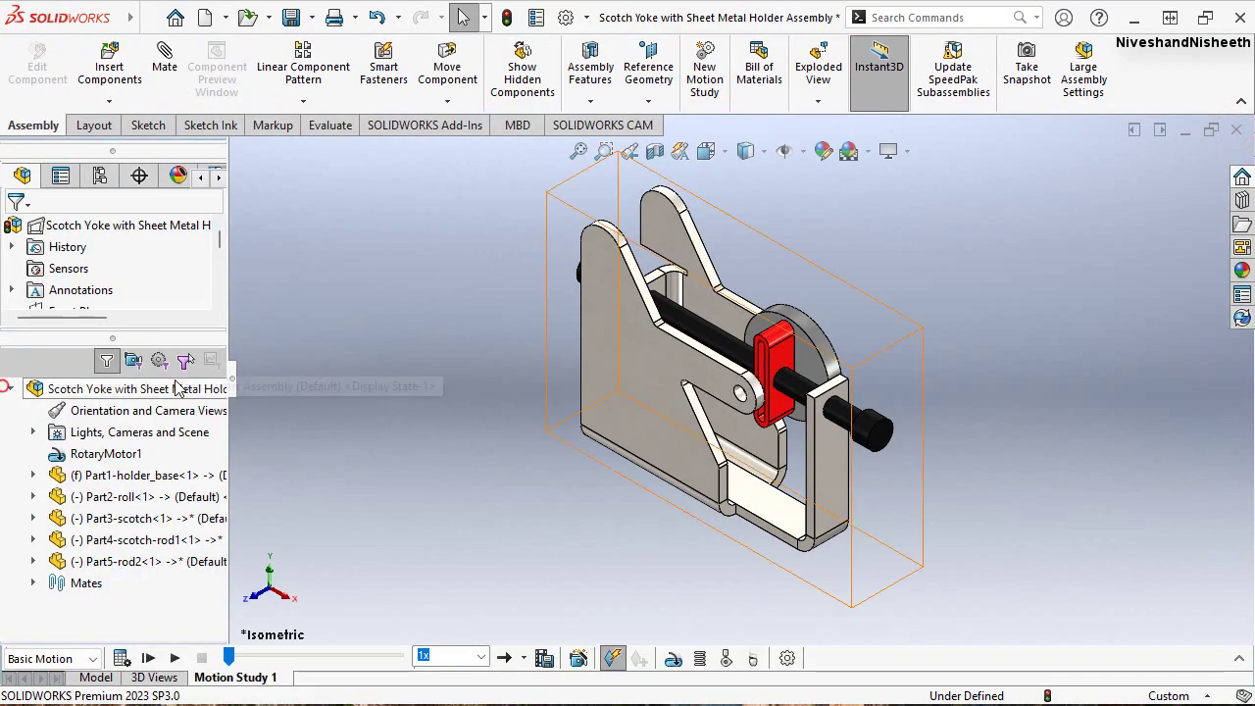
# Rebuild and save all documents of the Scotch Yoke assembly with its motor and Basic Motion study
pyautogui.hotkey('ctrl', 's')
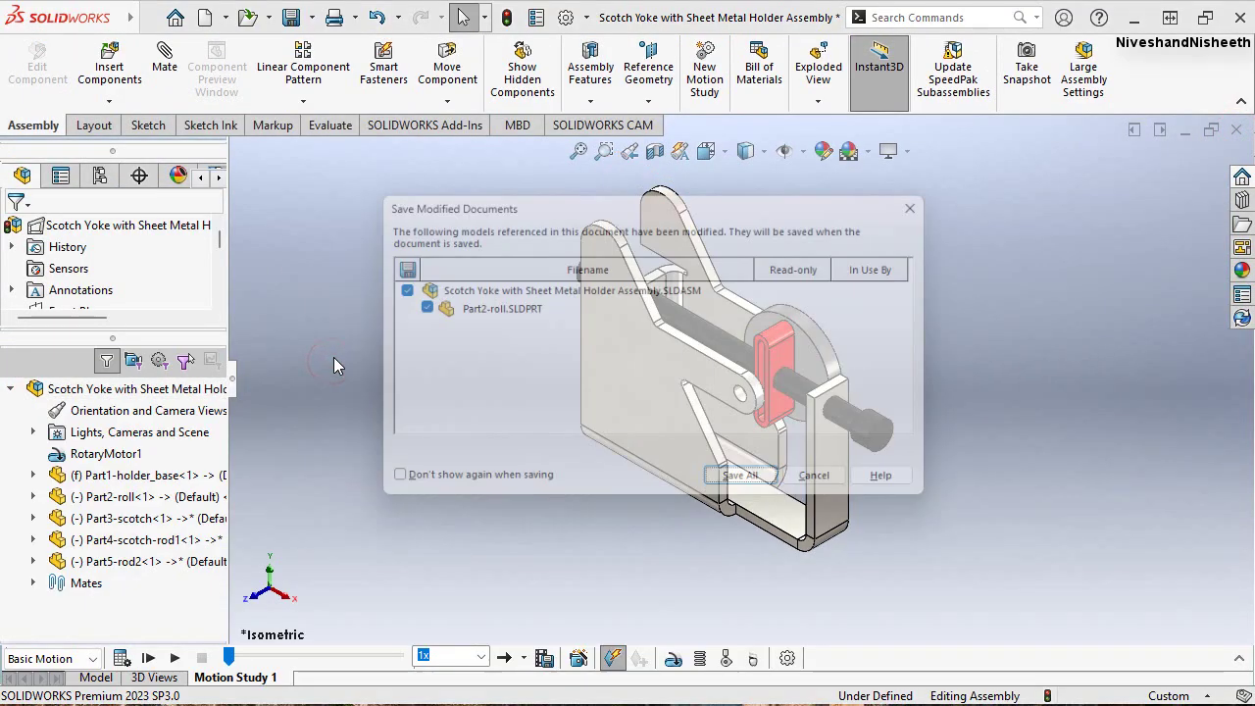
pyautogui.click(752, 488)
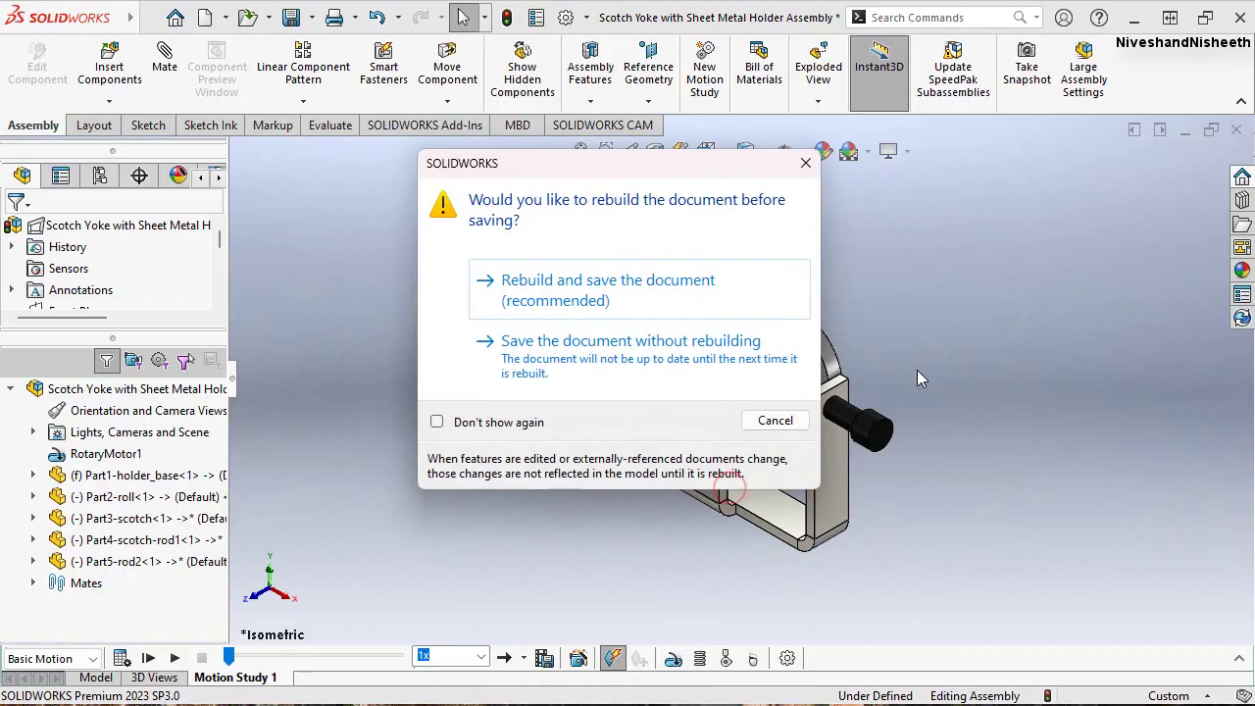
pyautogui.click(599, 217)
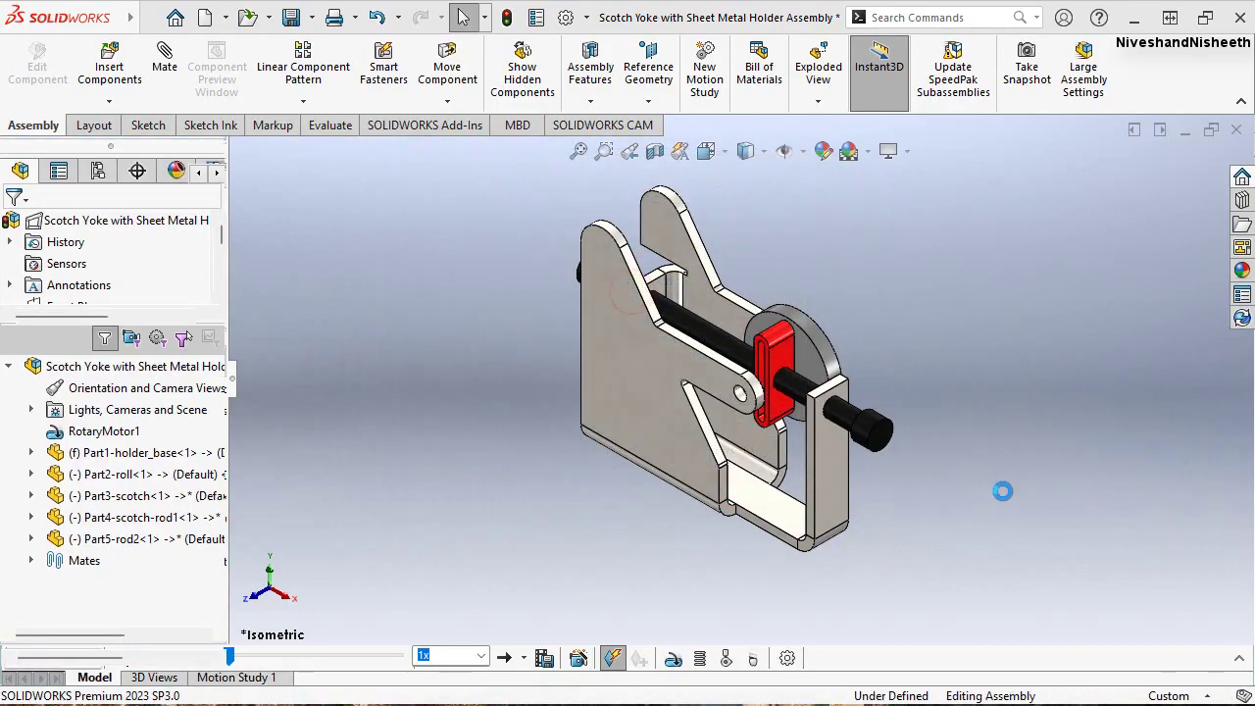